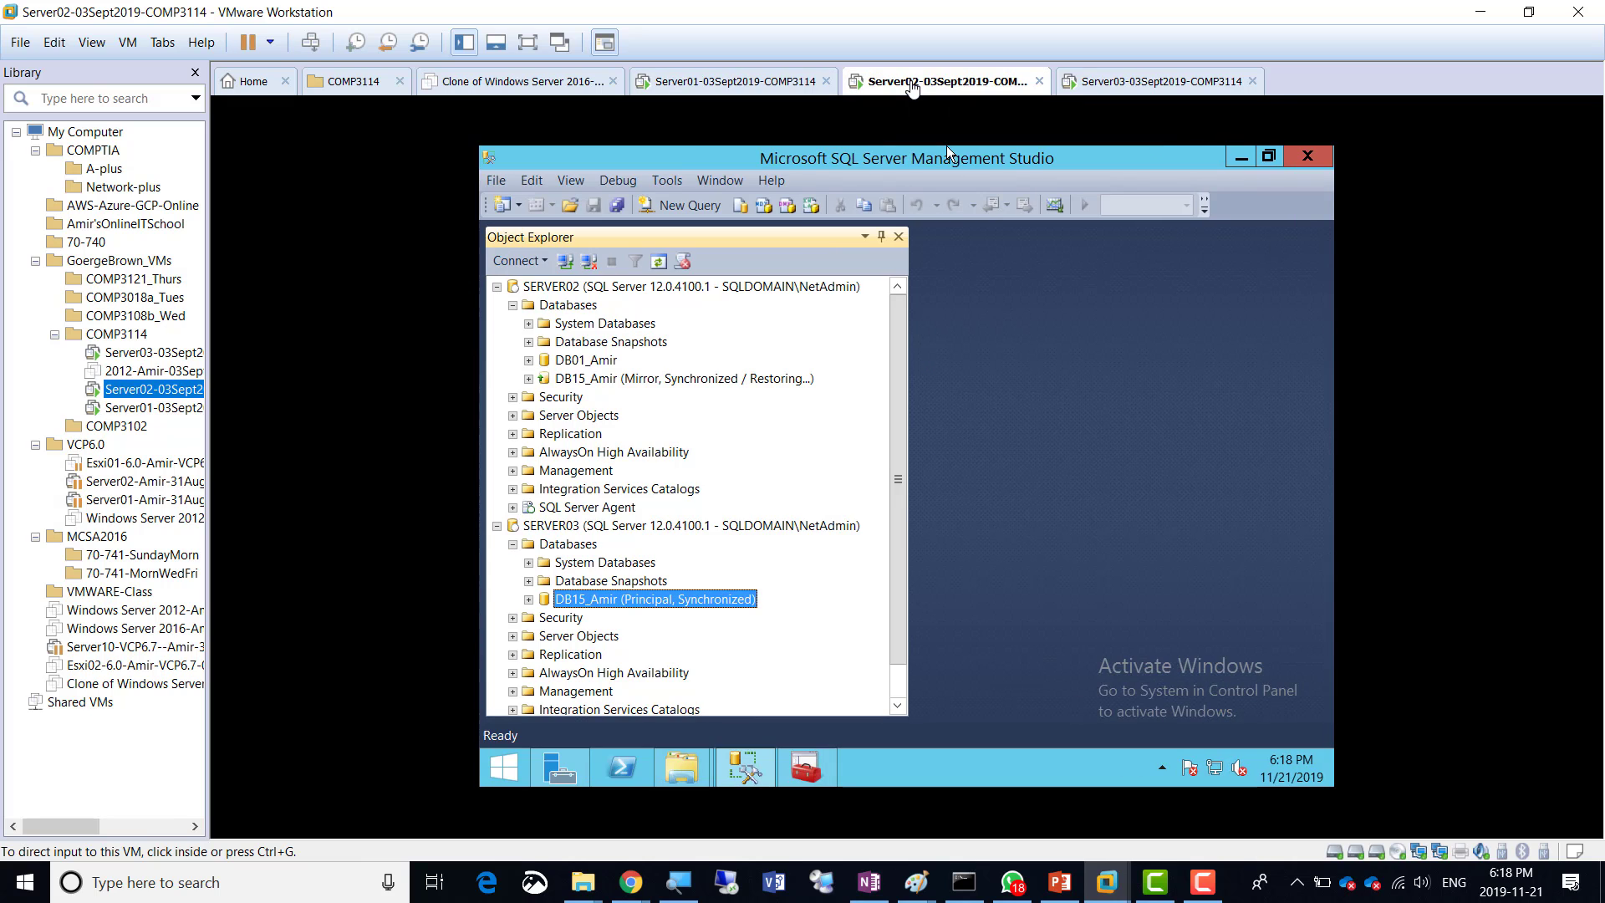
Compare the Management Studio windows of the Server02 and Server03 virtual machines, ending on Server02
click(1156, 87)
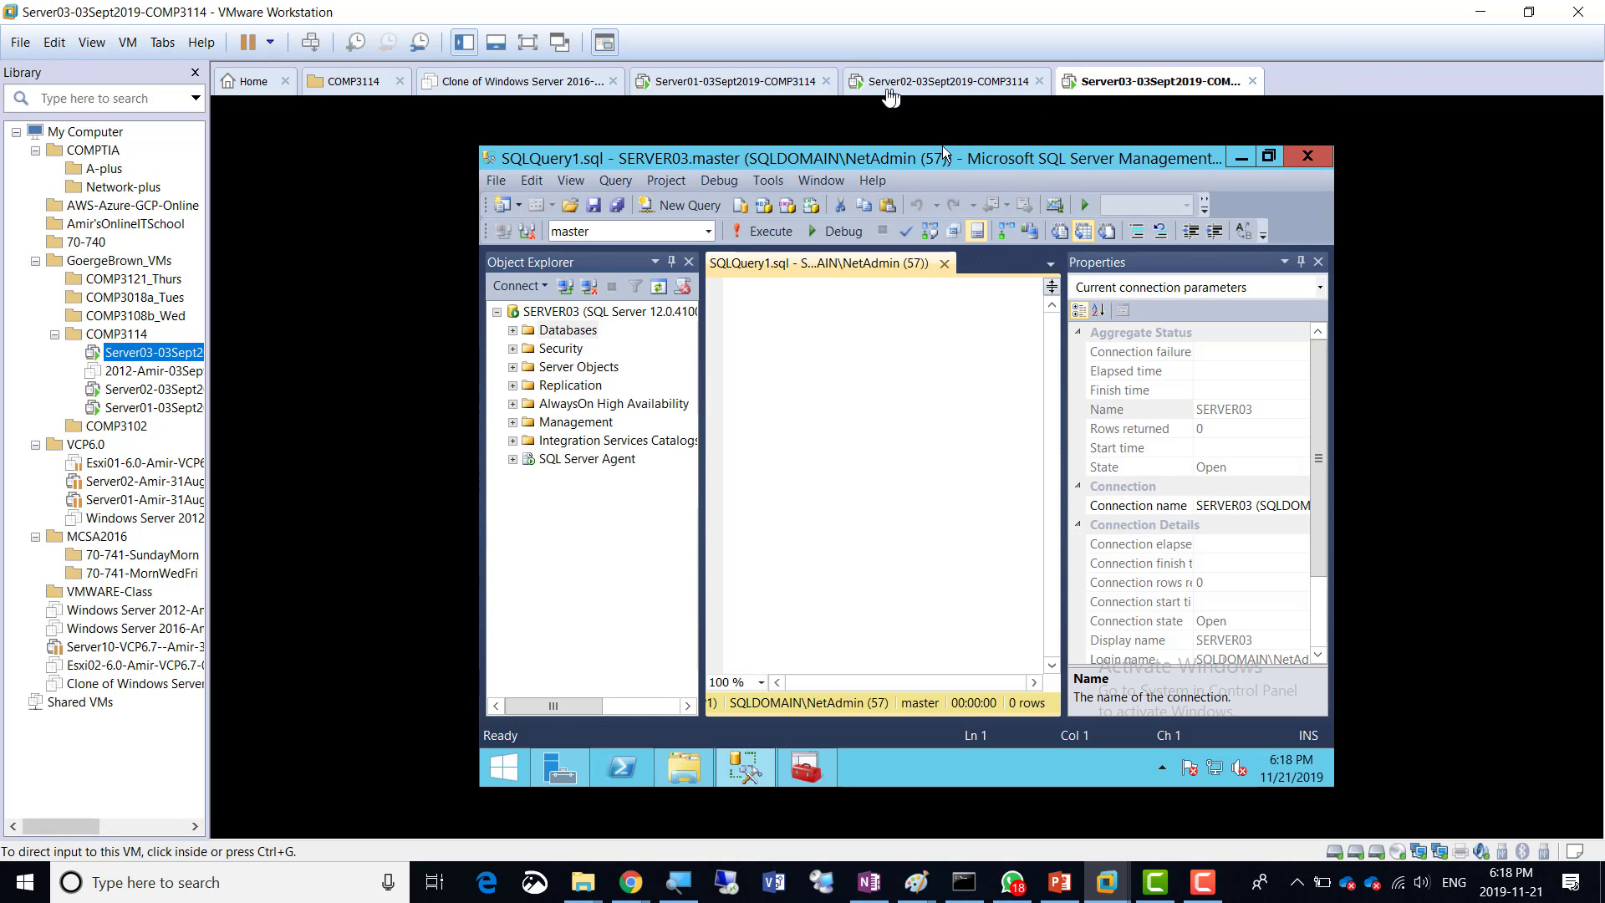
click(919, 88)
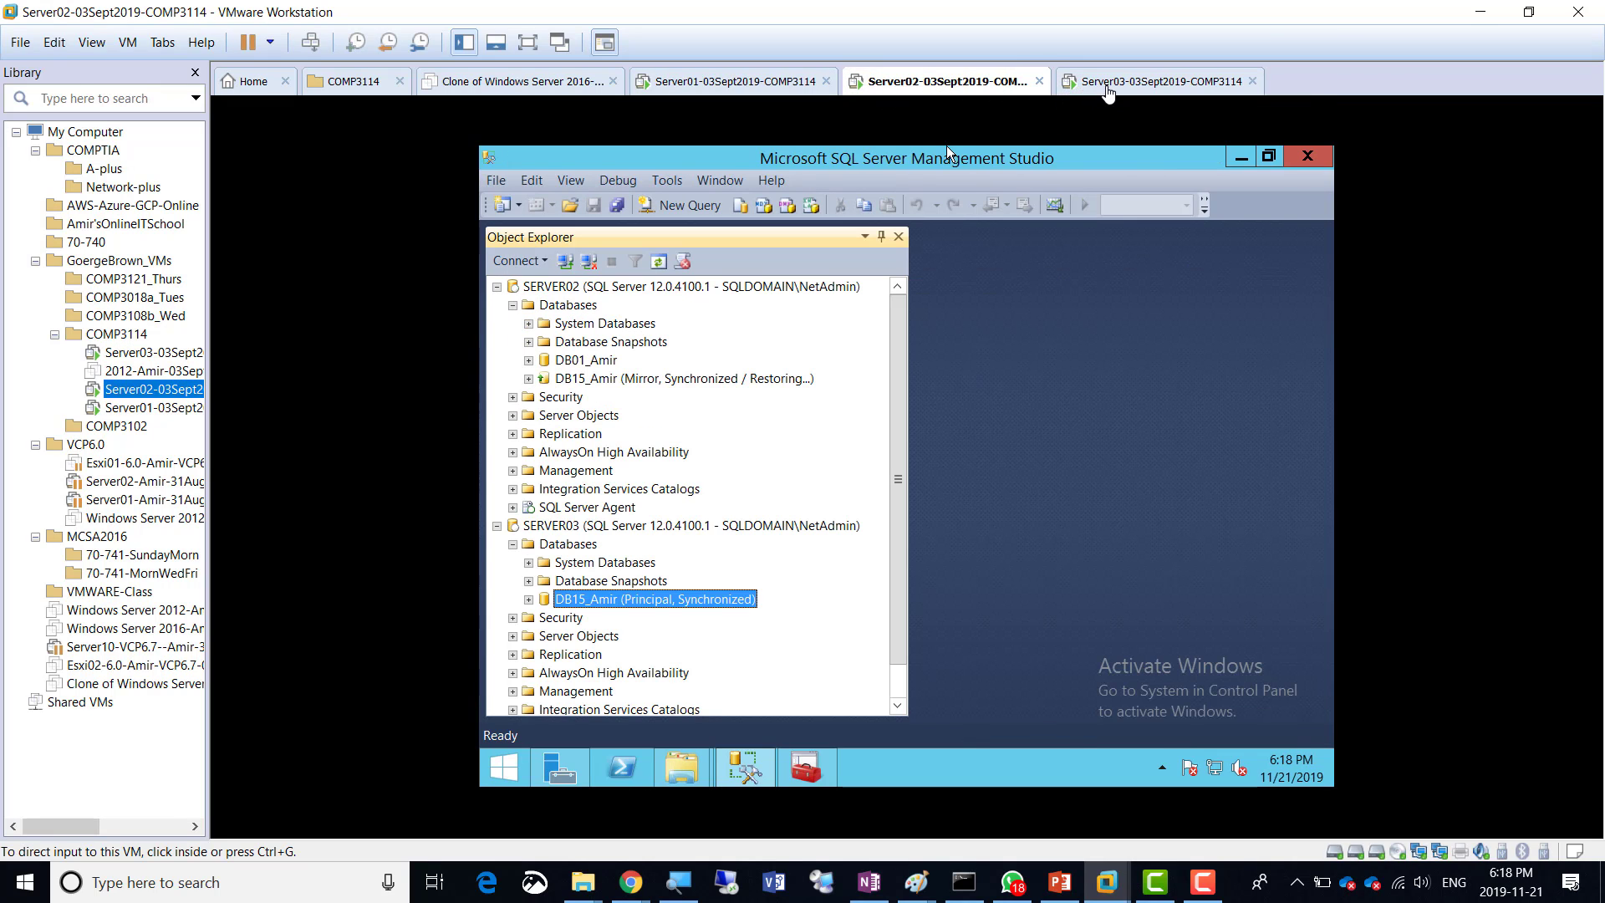
click(1080, 87)
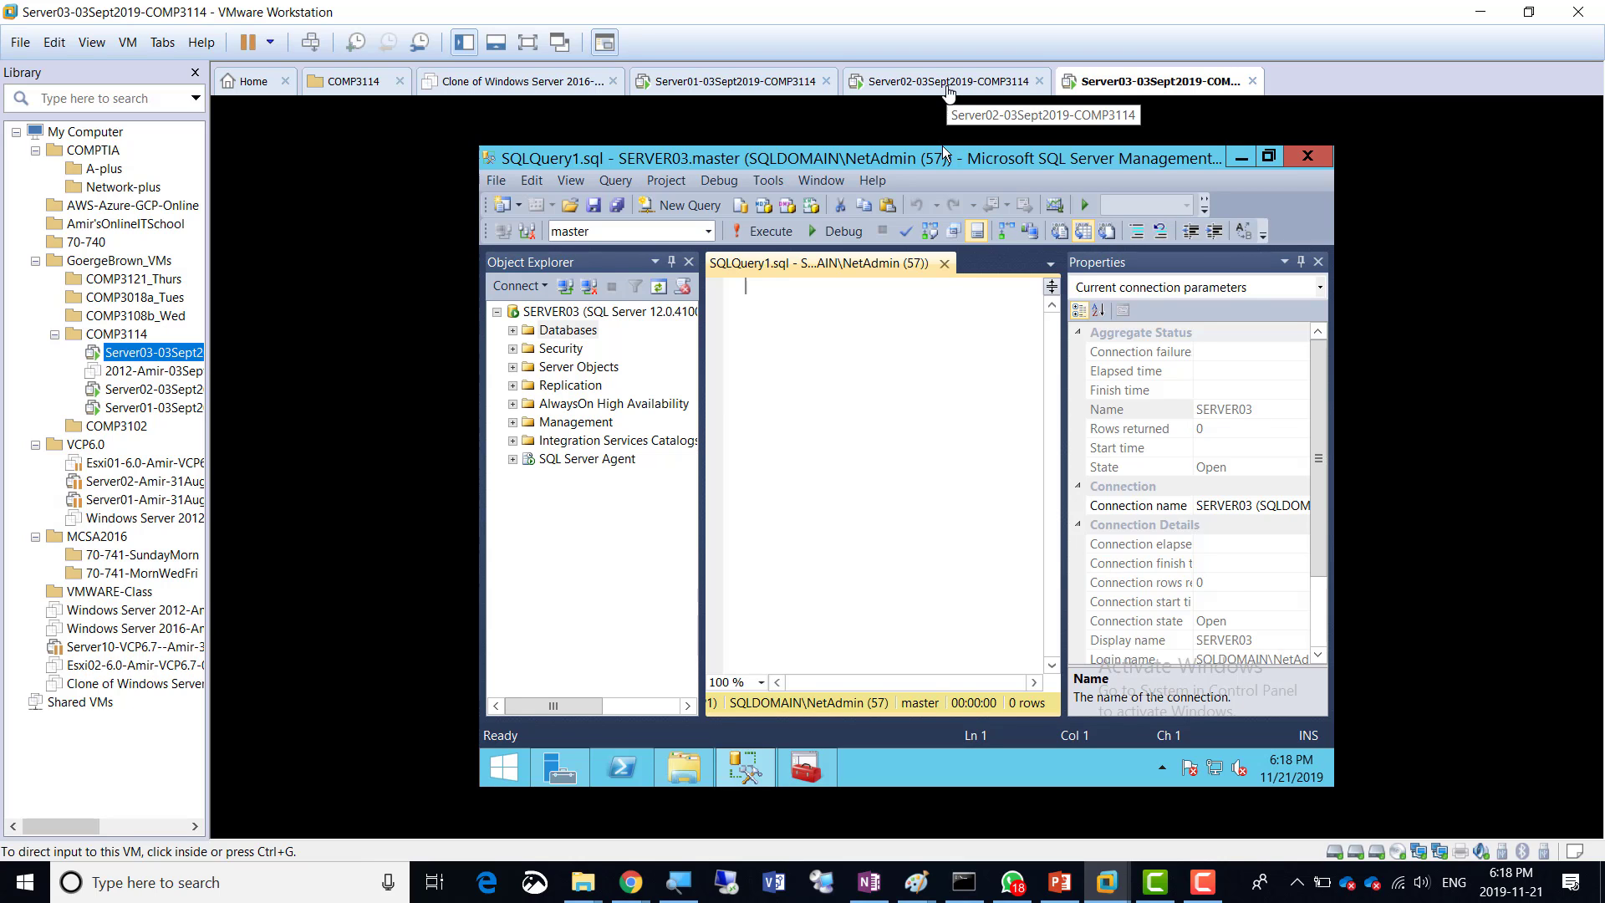
click(916, 90)
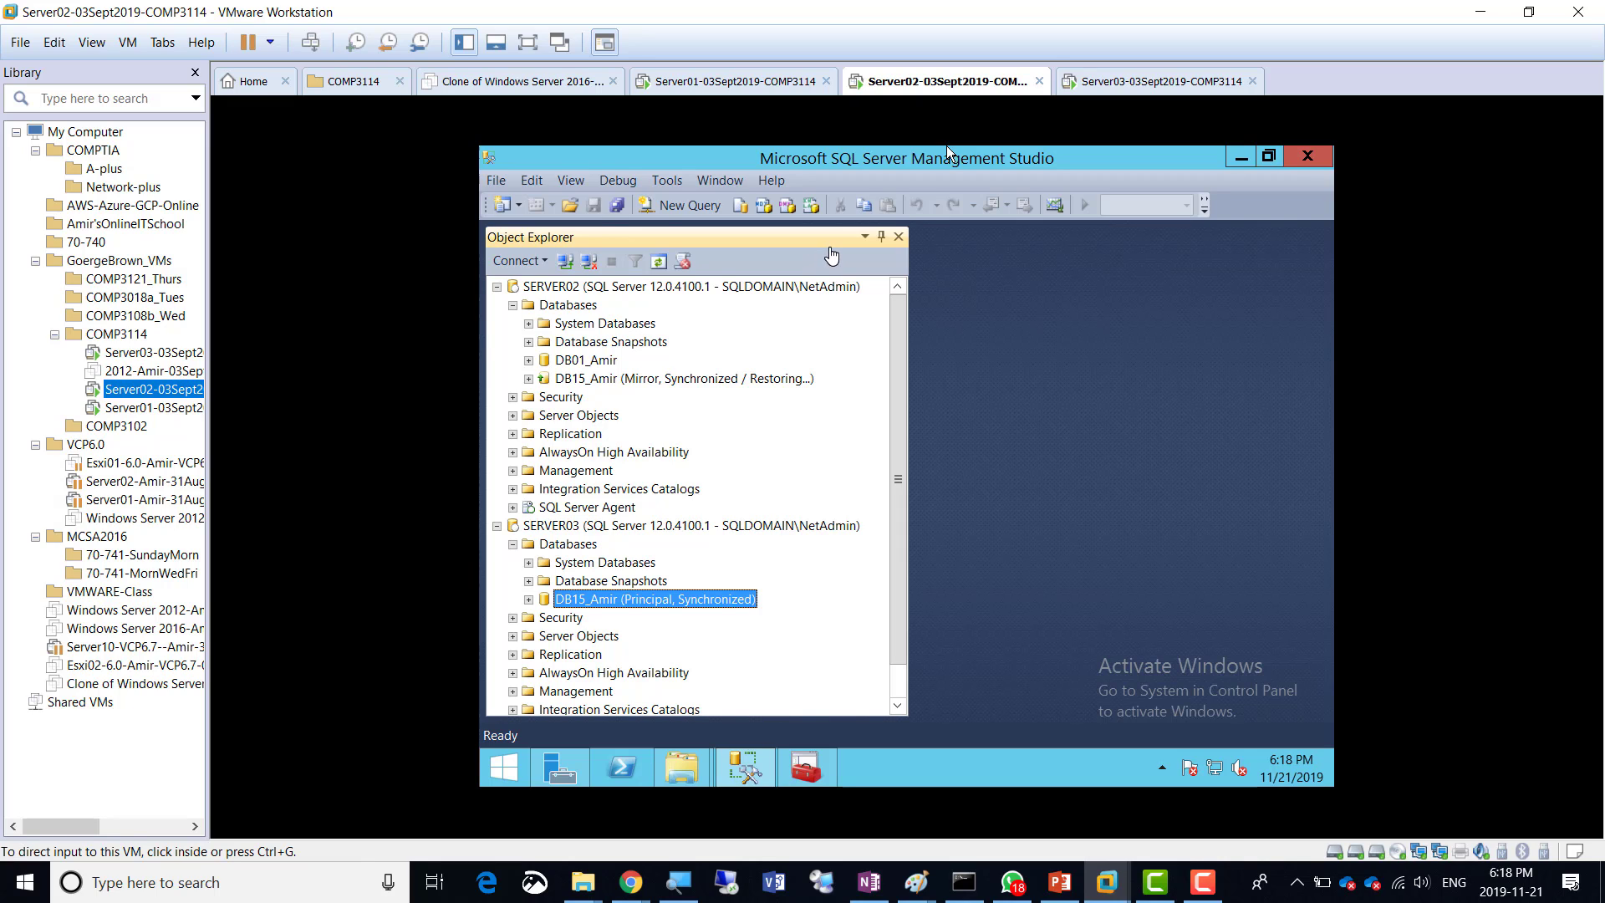
Magnify the screen to 200% and examine the SERVER03 and SERVER02 instances in Object Explorer
click(676, 881)
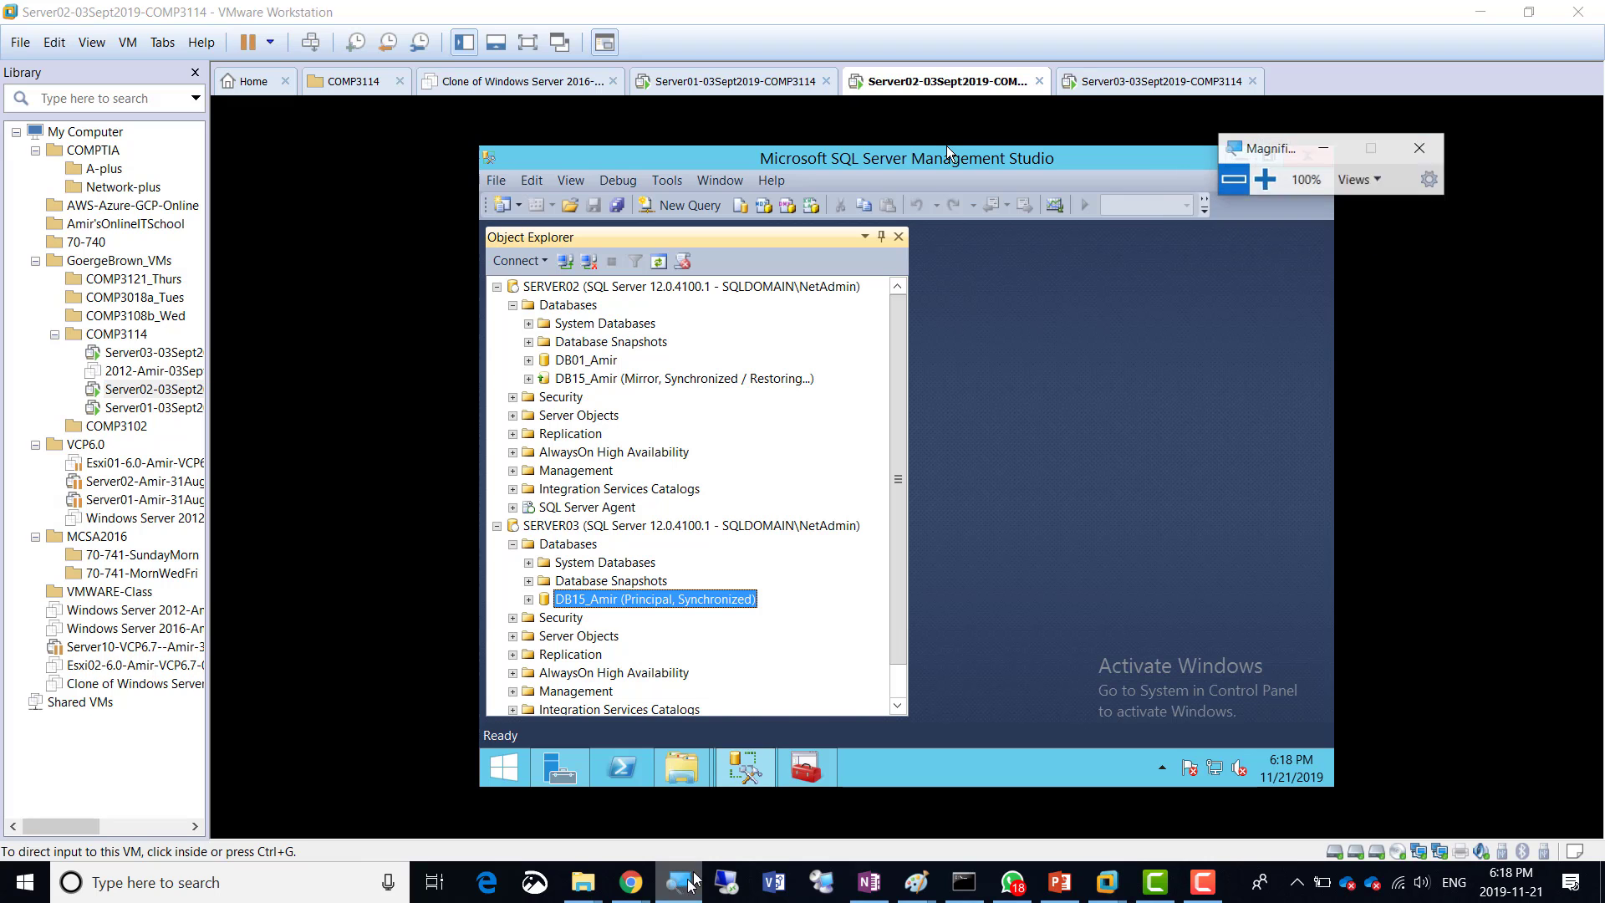
click(1281, 164)
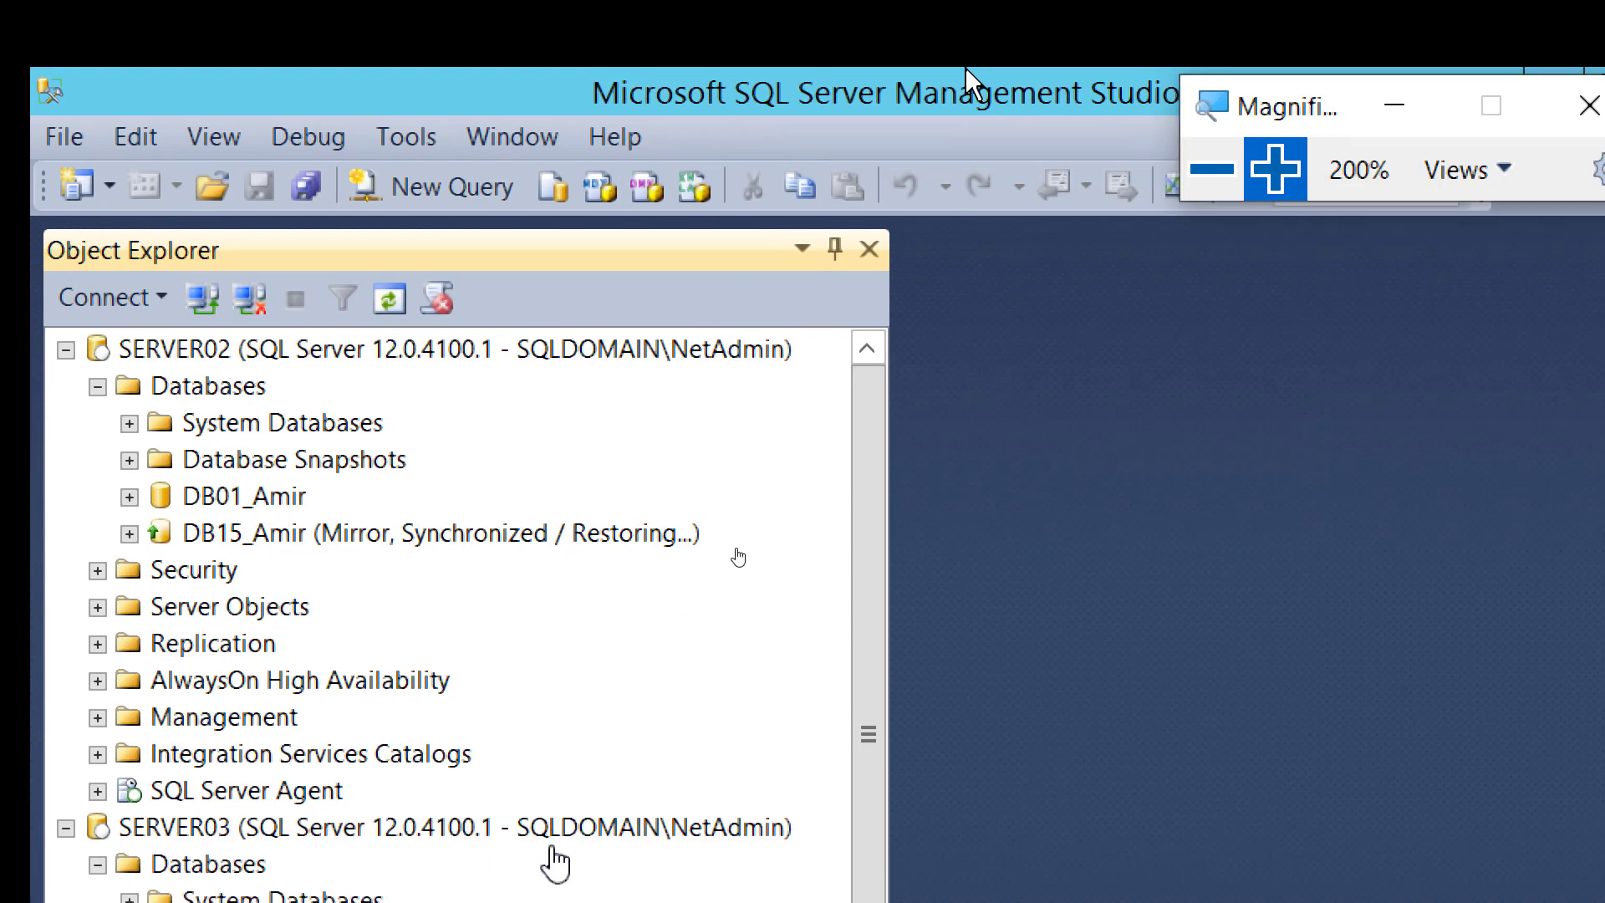
click(556, 865)
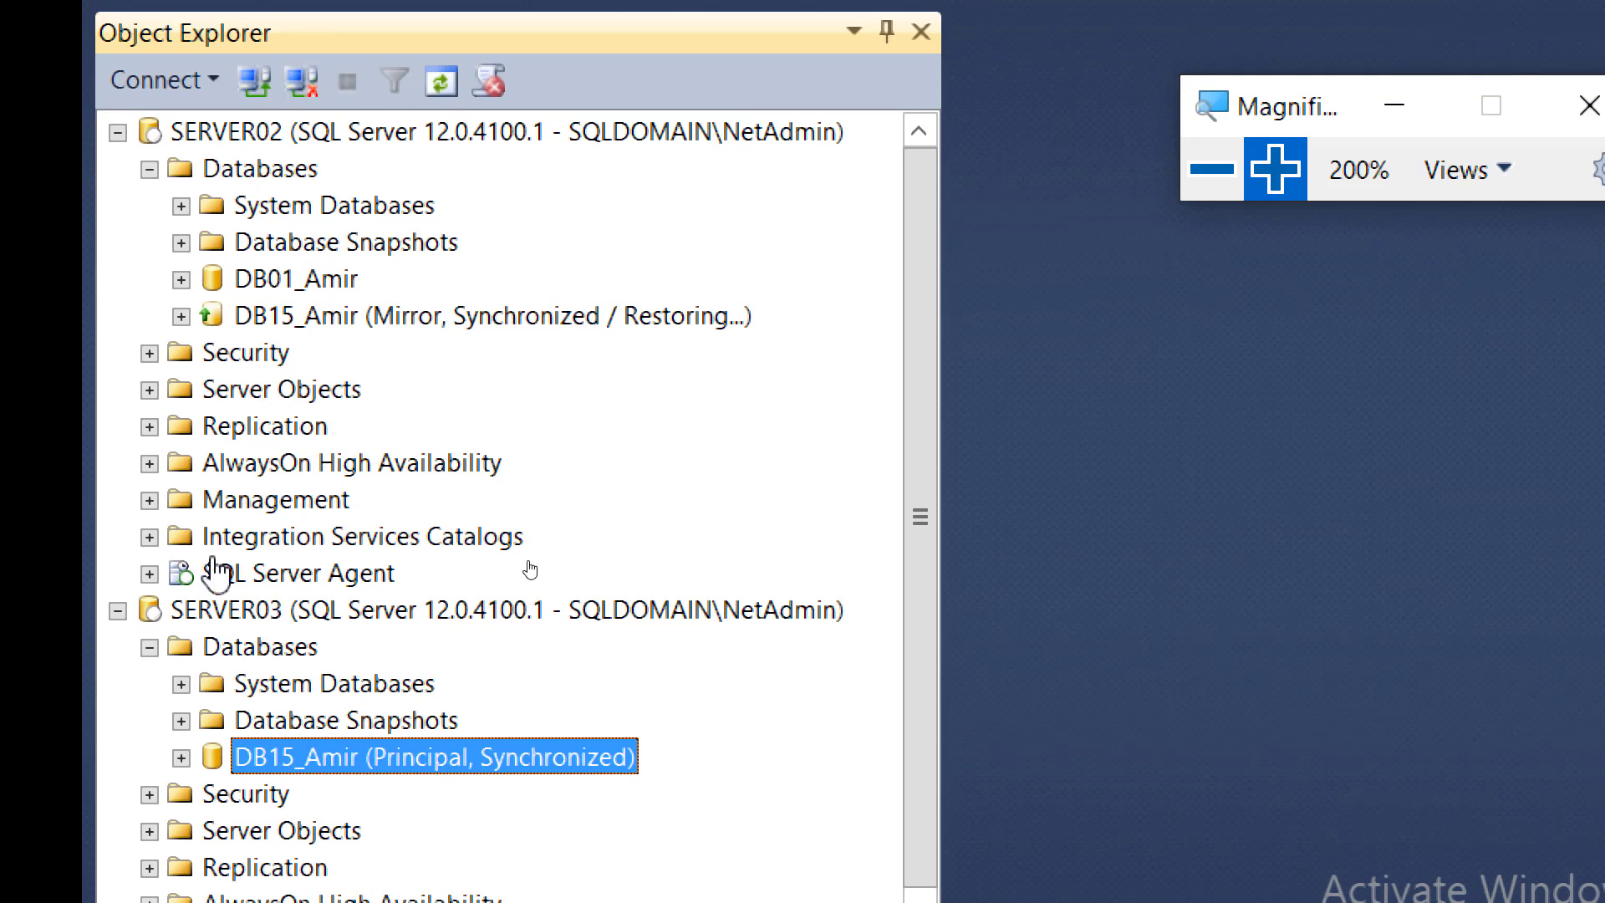
click(284, 614)
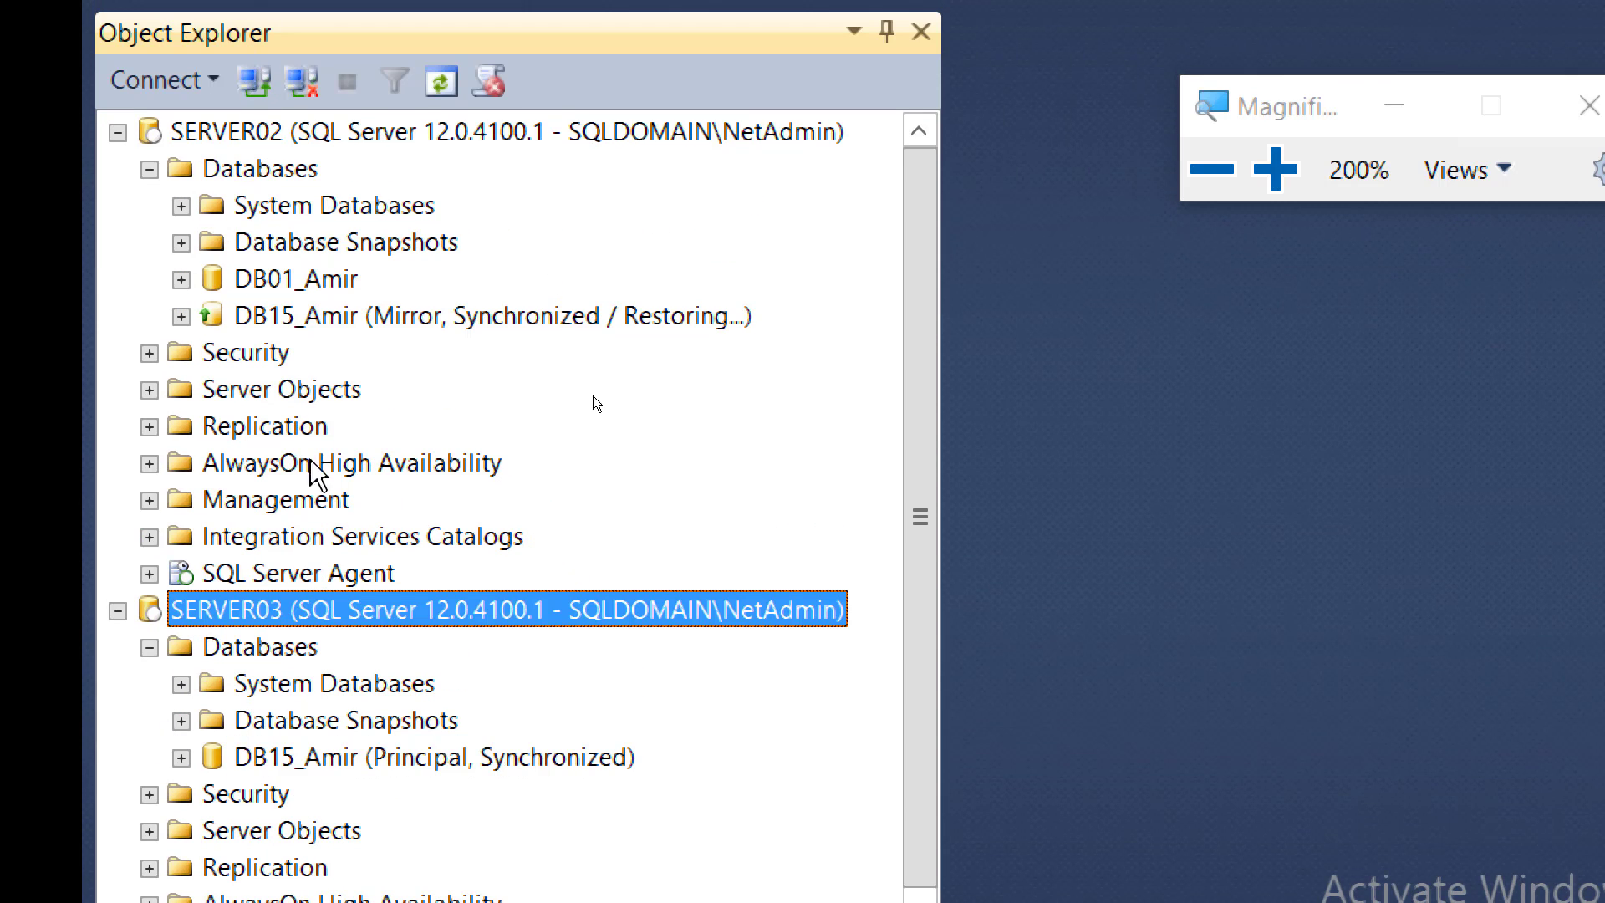
click(276, 131)
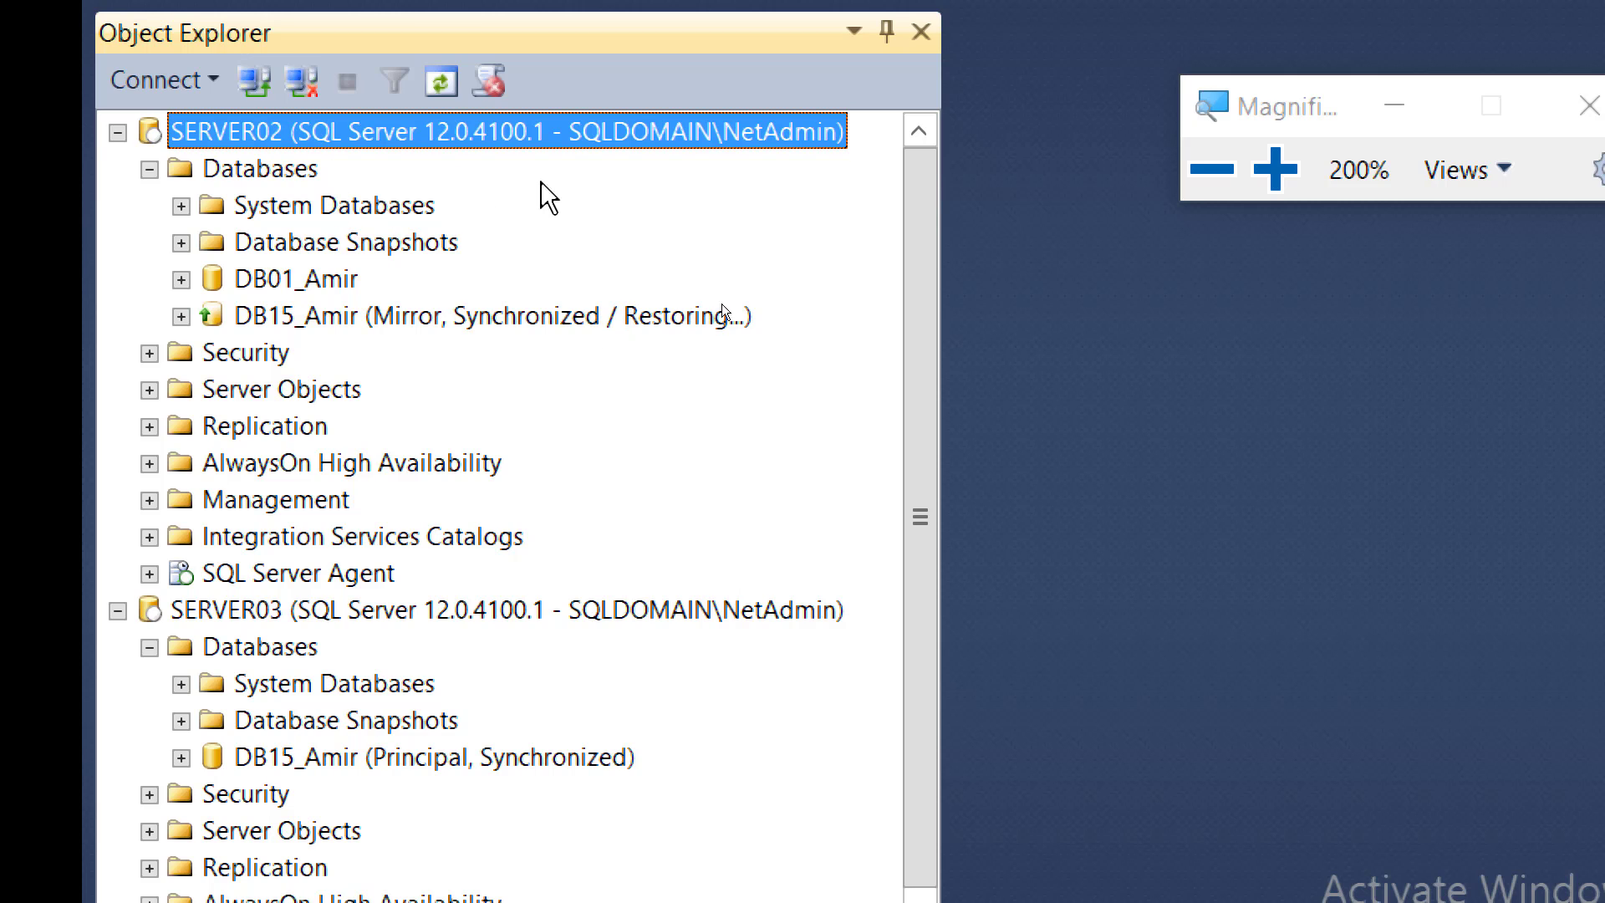
View the Server02 Management Studio window at different magnification levels and return the magnification to 100%
click(1187, 180)
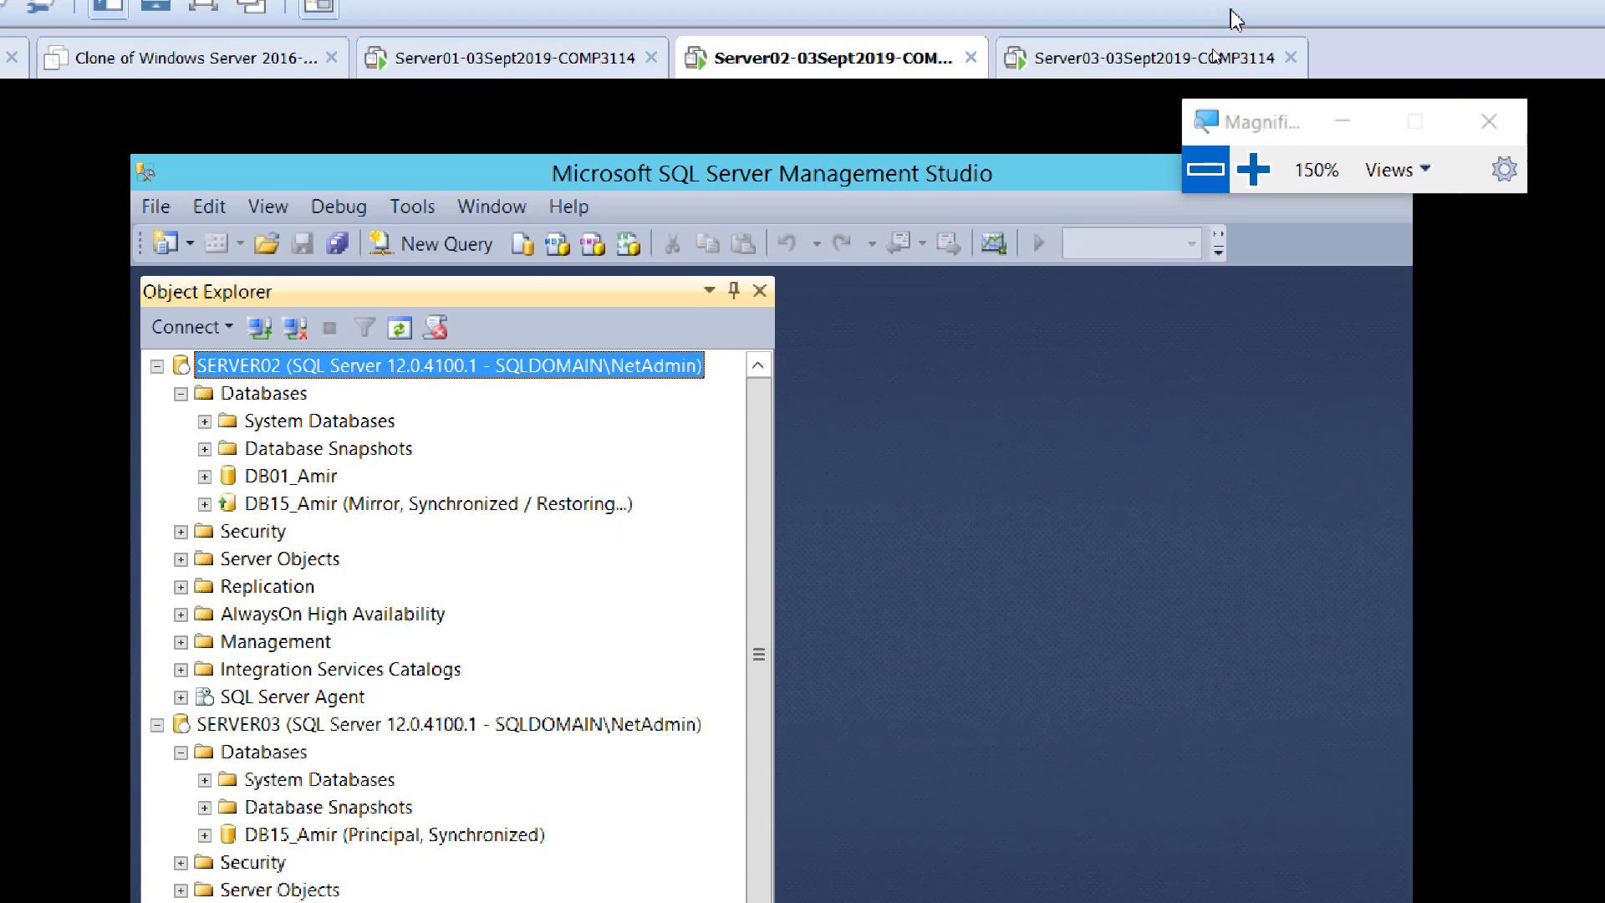
click(1203, 171)
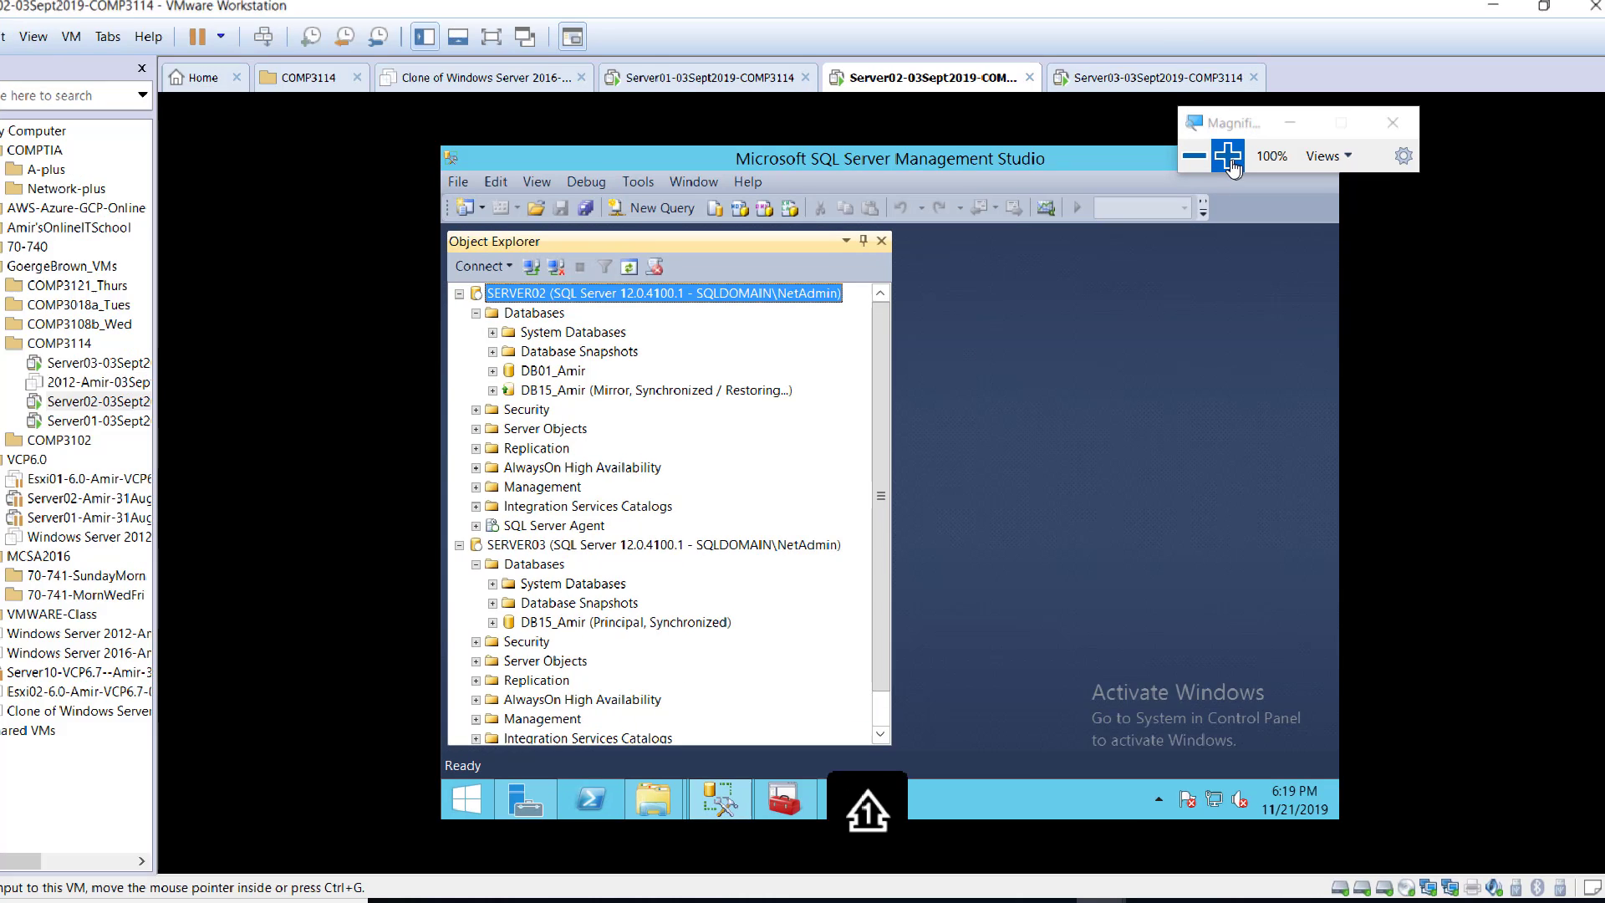
click(1229, 157)
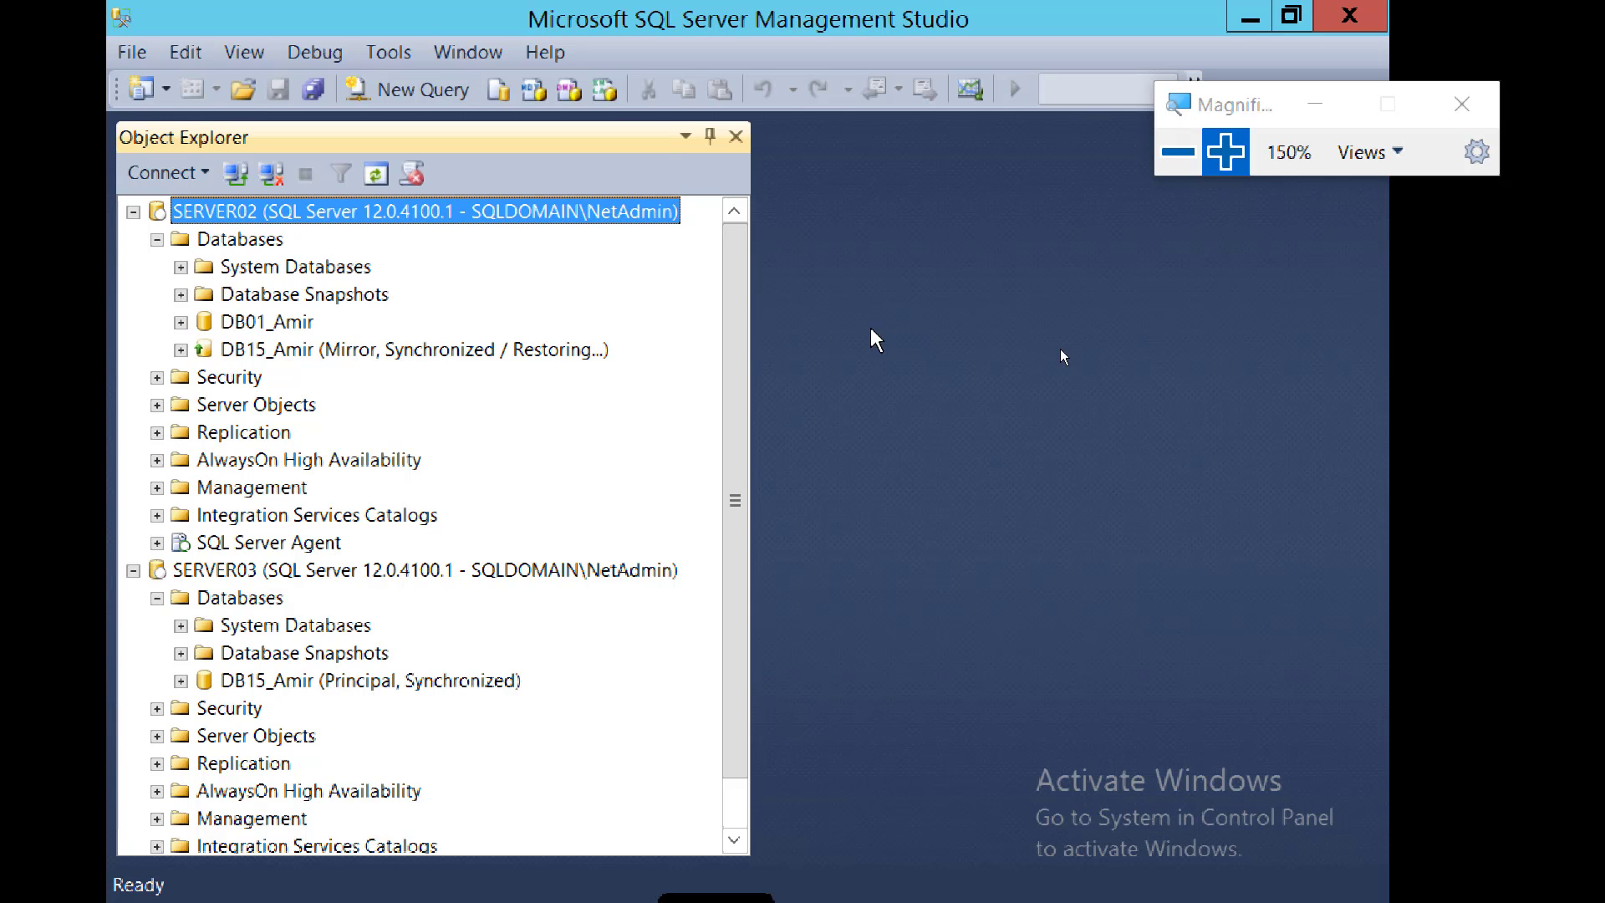
click(1225, 153)
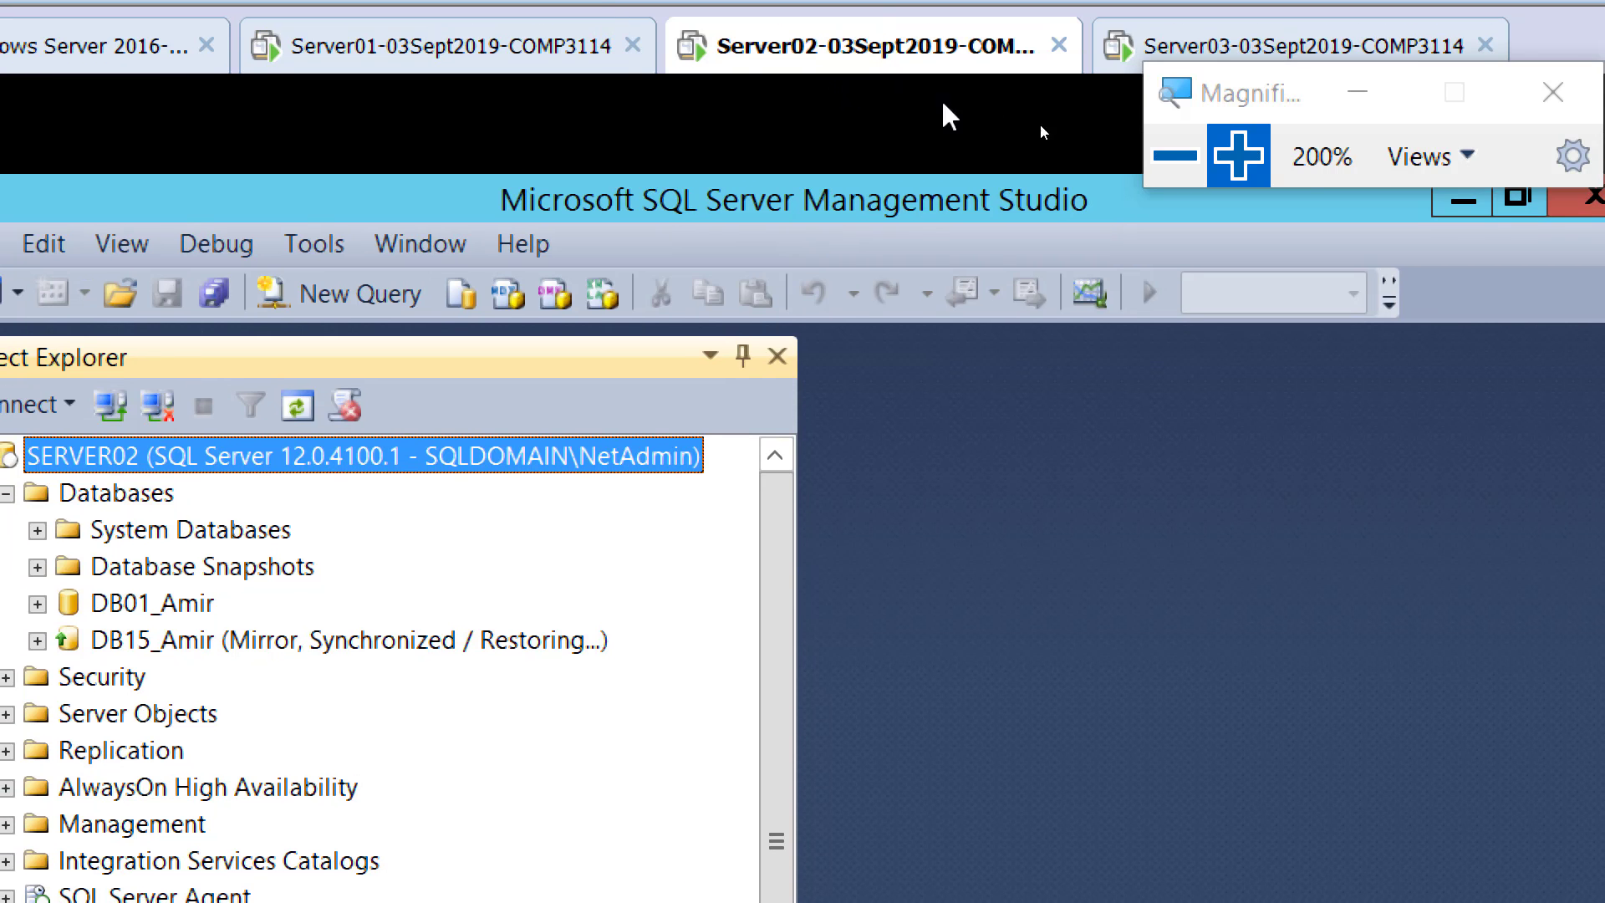
click(1175, 156)
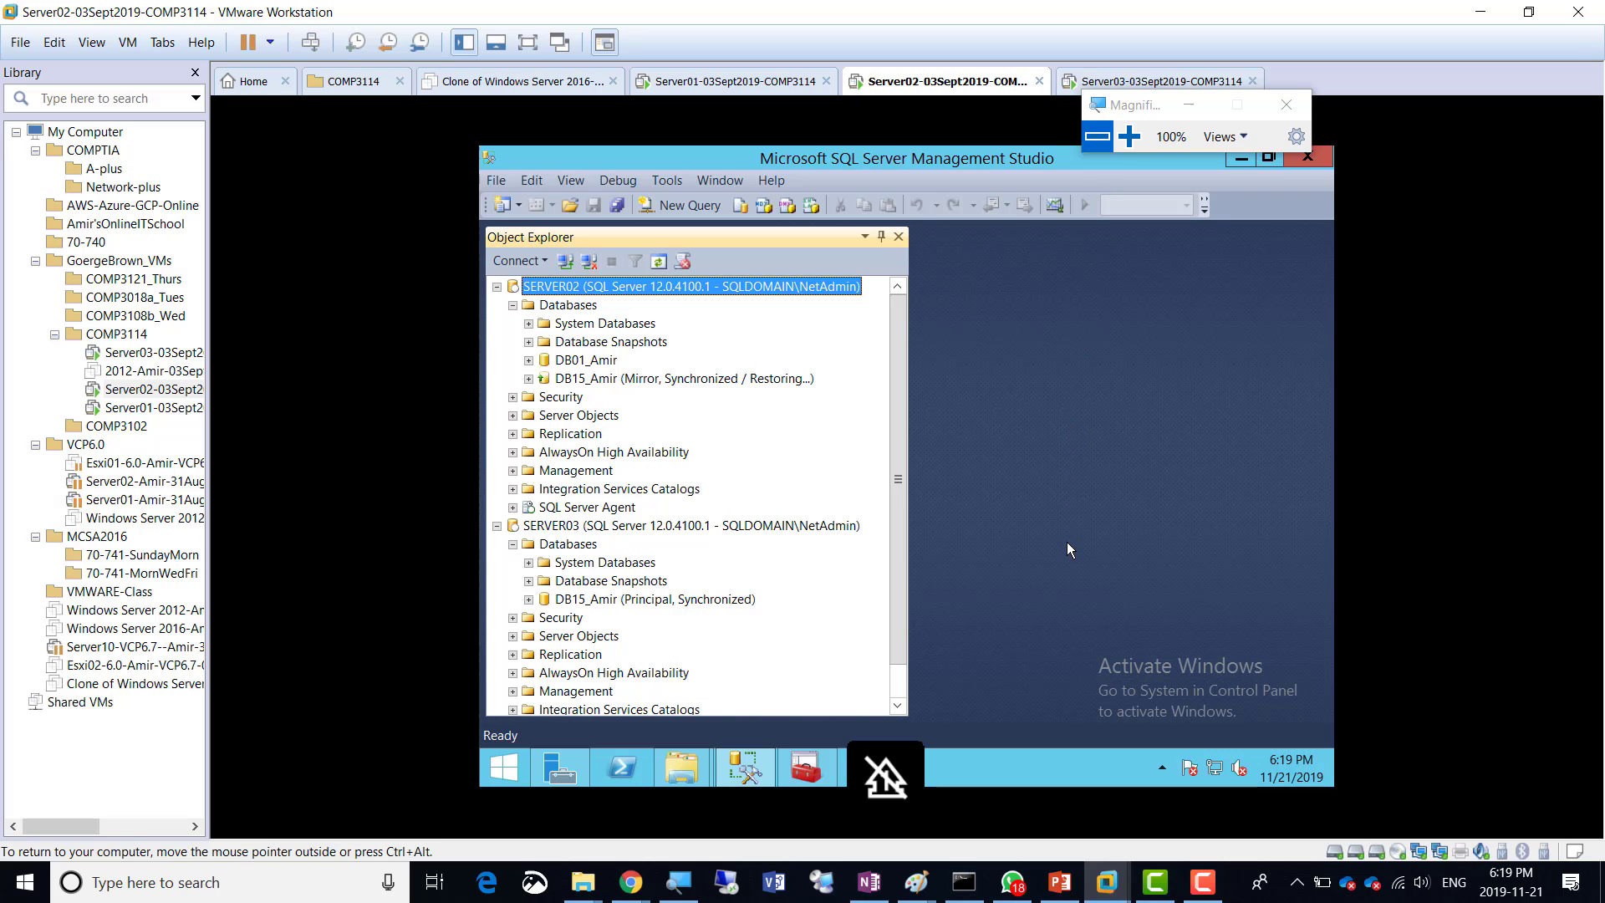
Switch to OneNote and add a page titled "Week12 - 21Nov2019" to the COMP3114 notebook
click(870, 881)
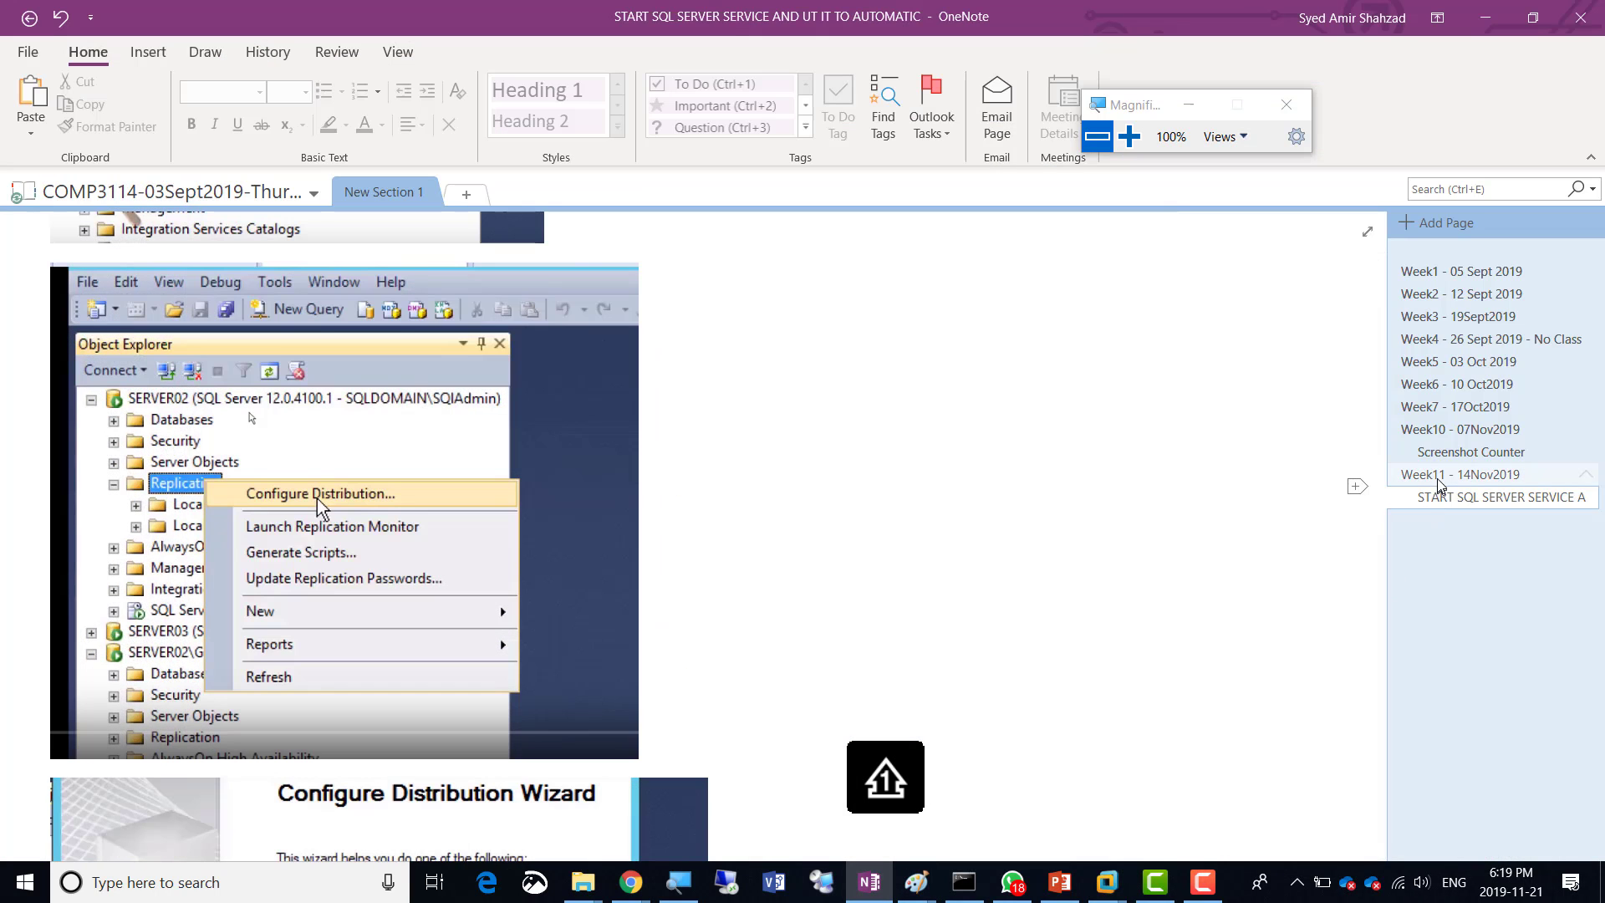
click(1436, 475)
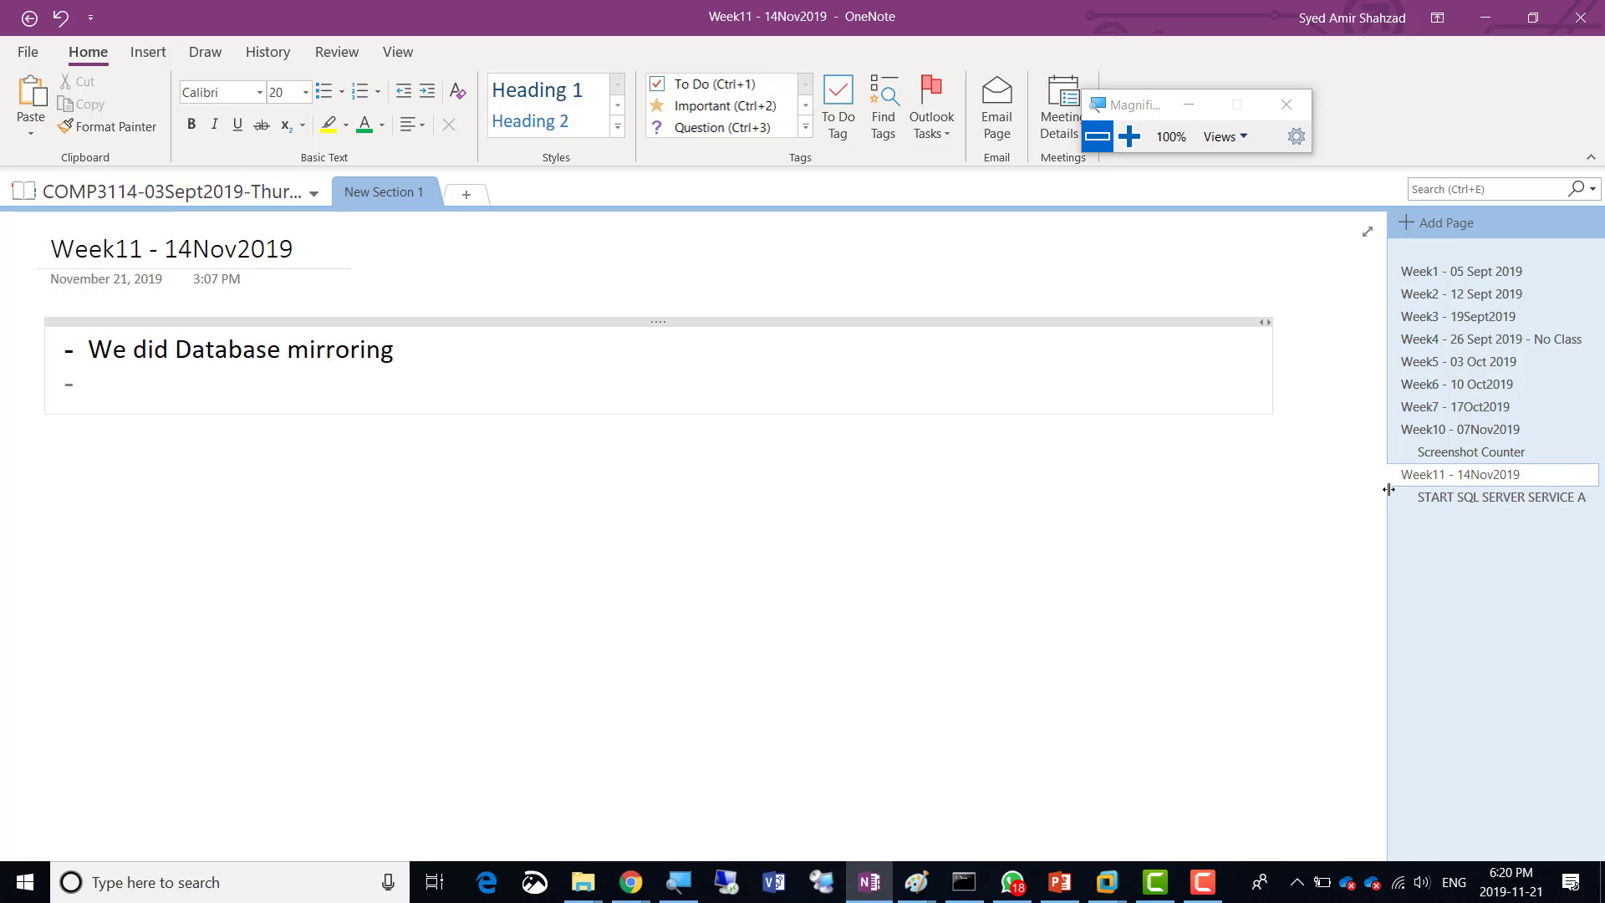
click(1413, 224)
text(Week)
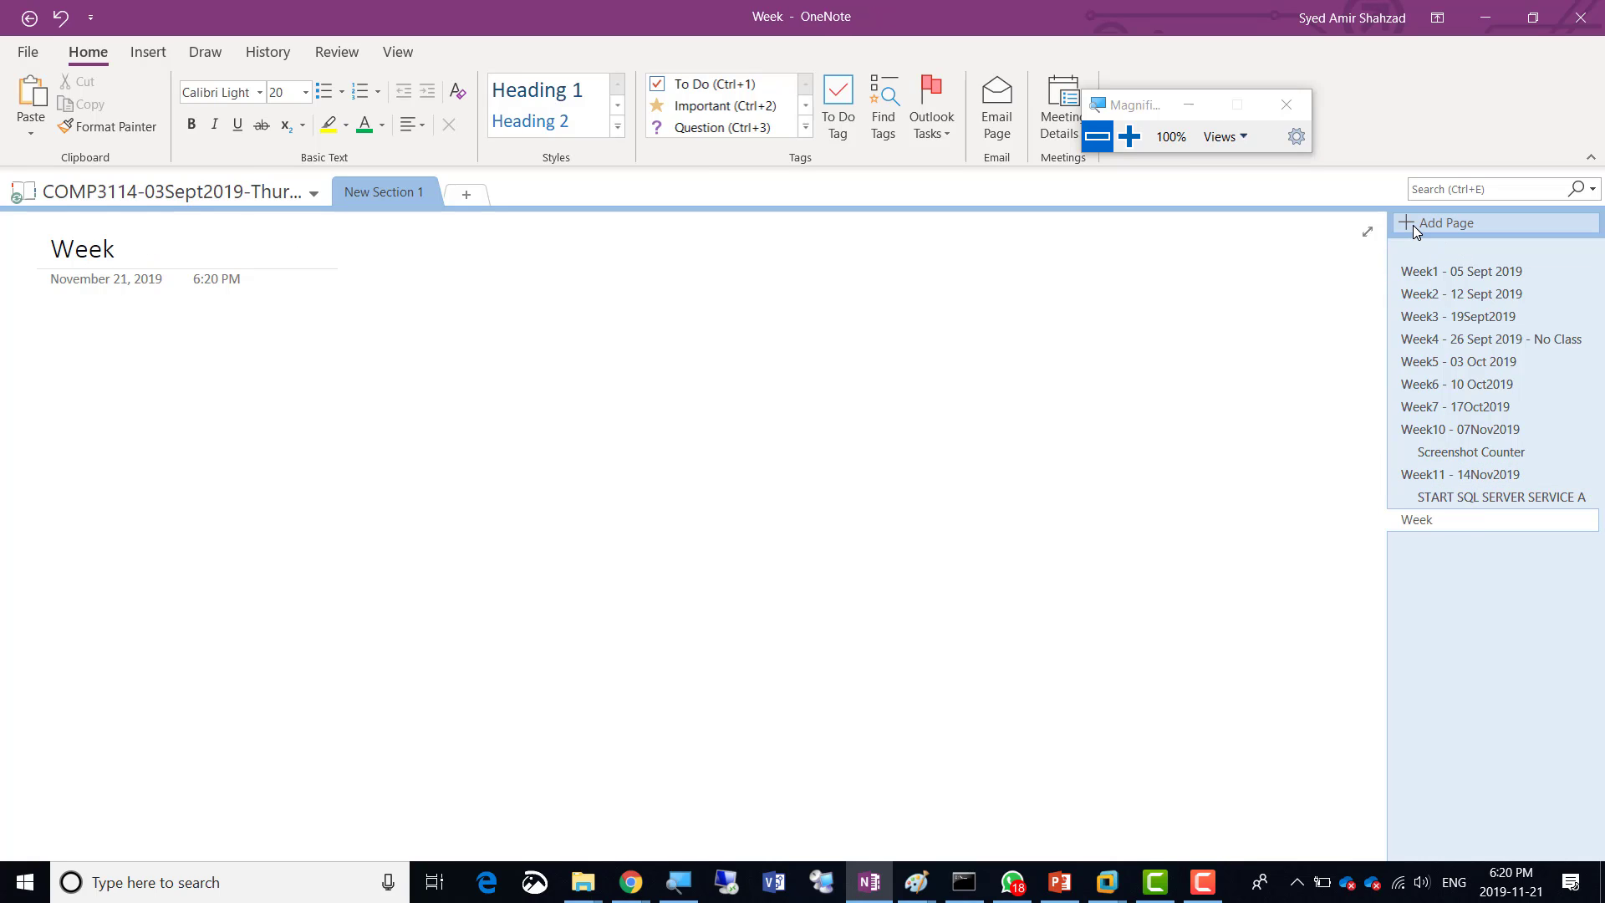
text(12 - 21)
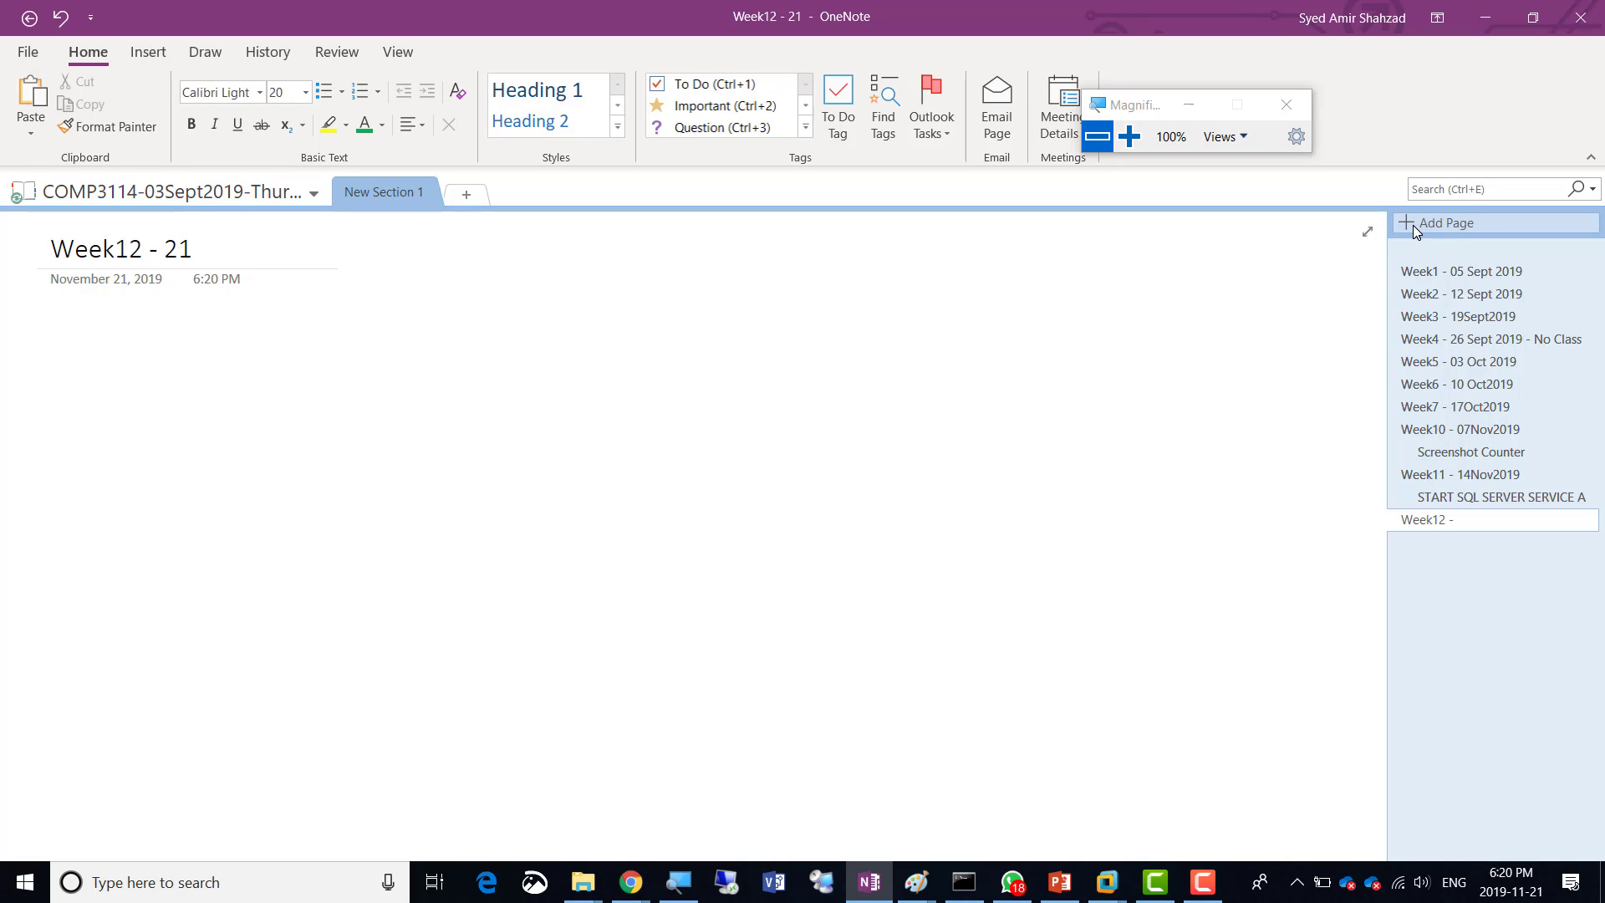
text(Nov2019)
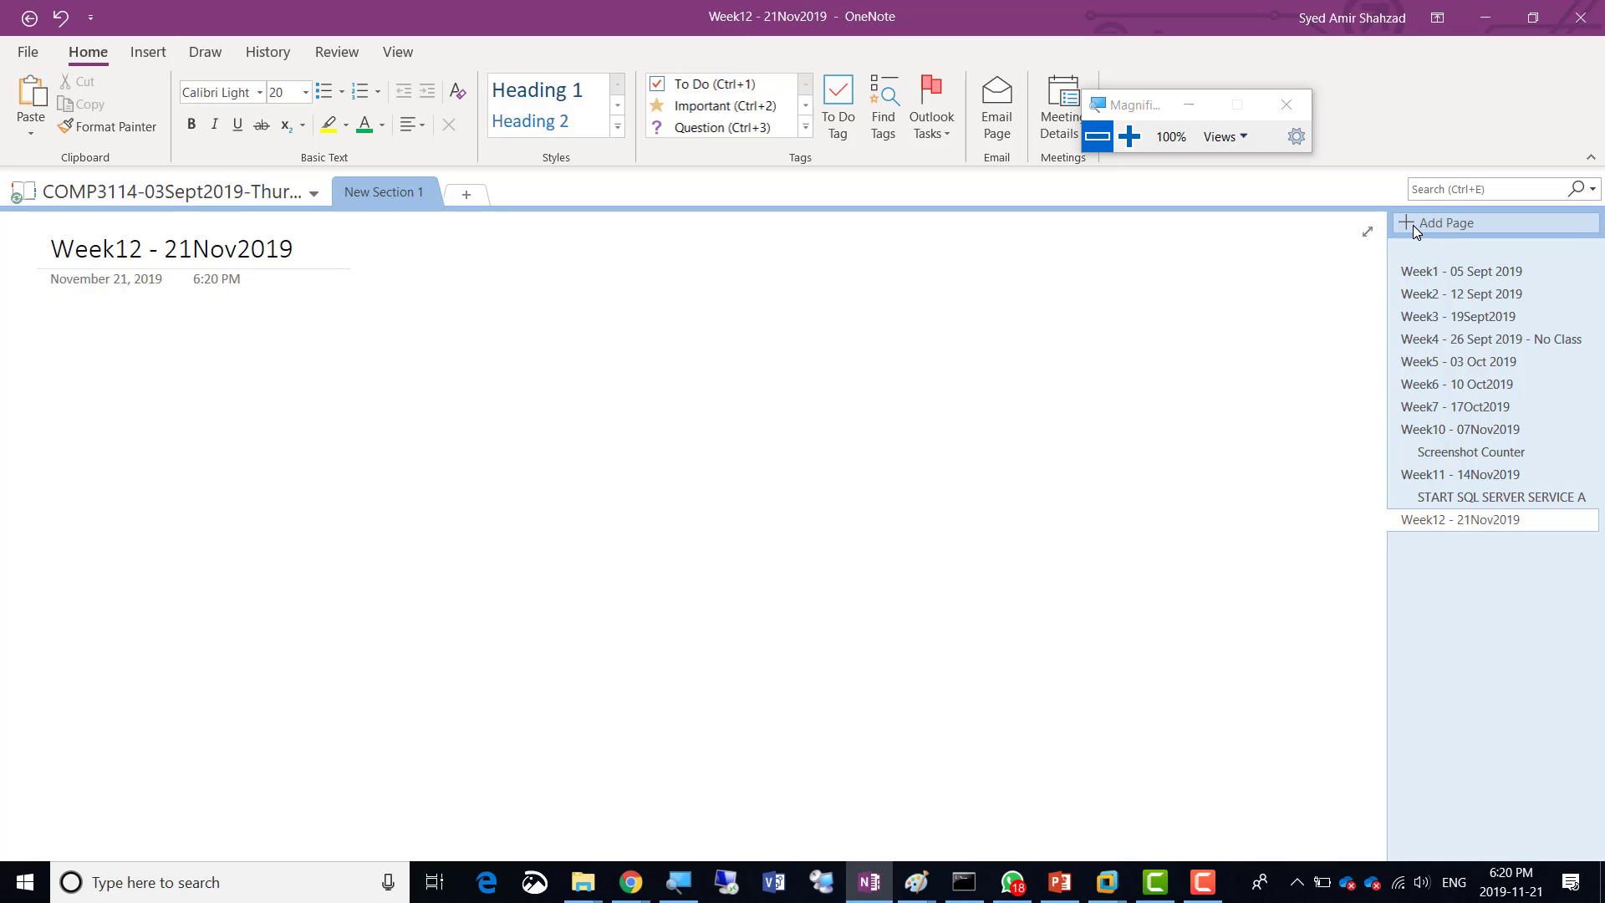
key(Return)
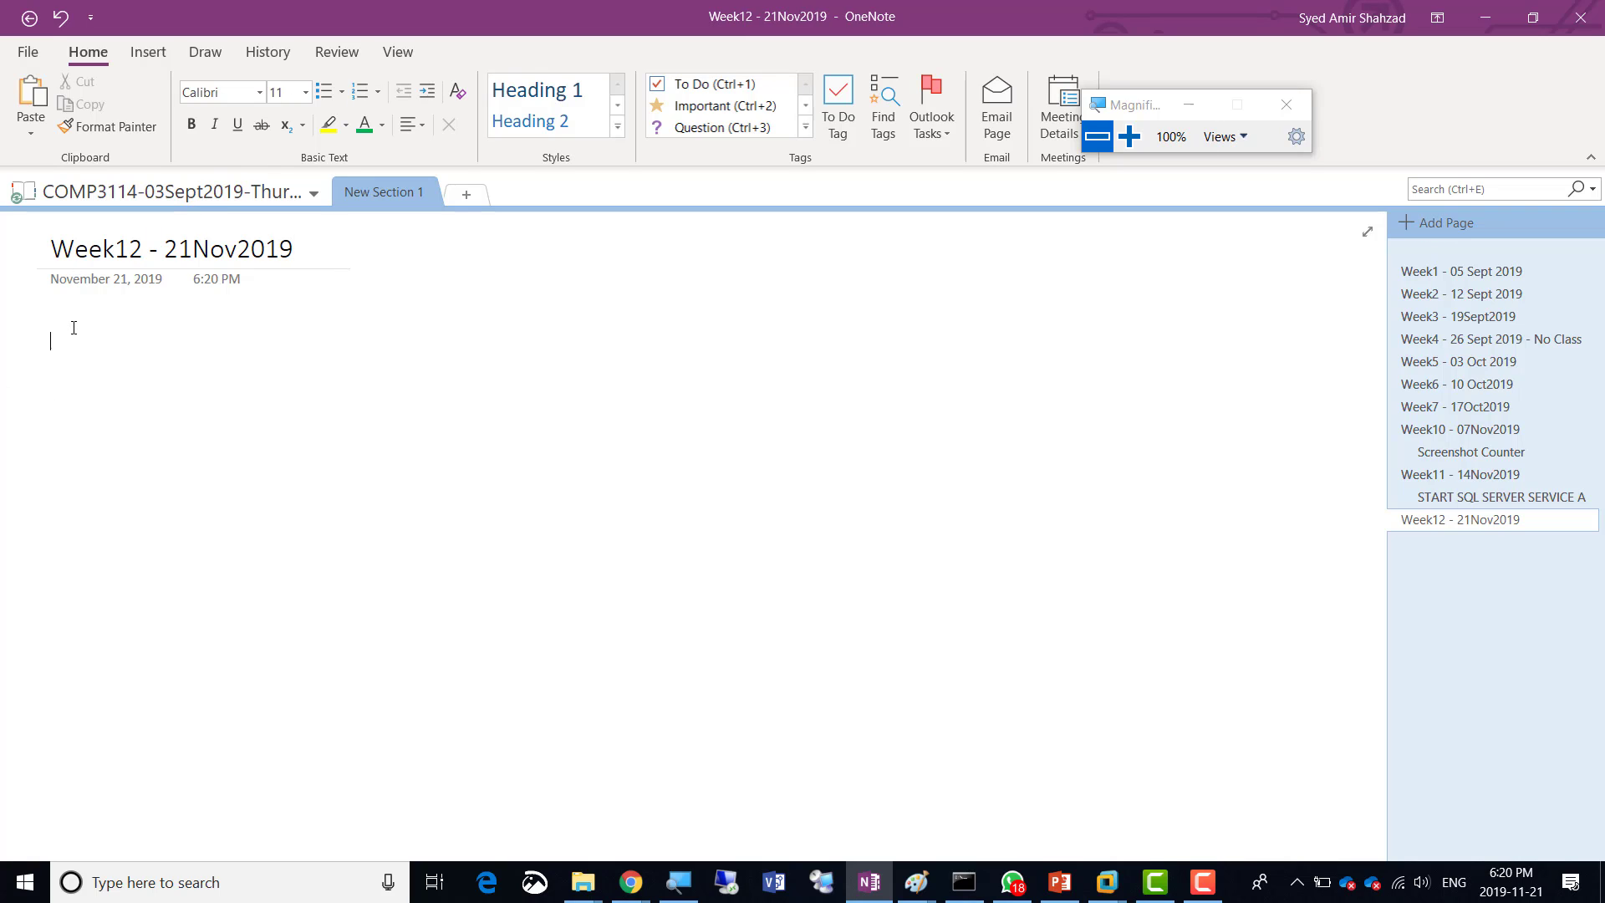
Start a dash-bulleted note on the page body reading "Screenshot 1 ="
text(Screenshot)
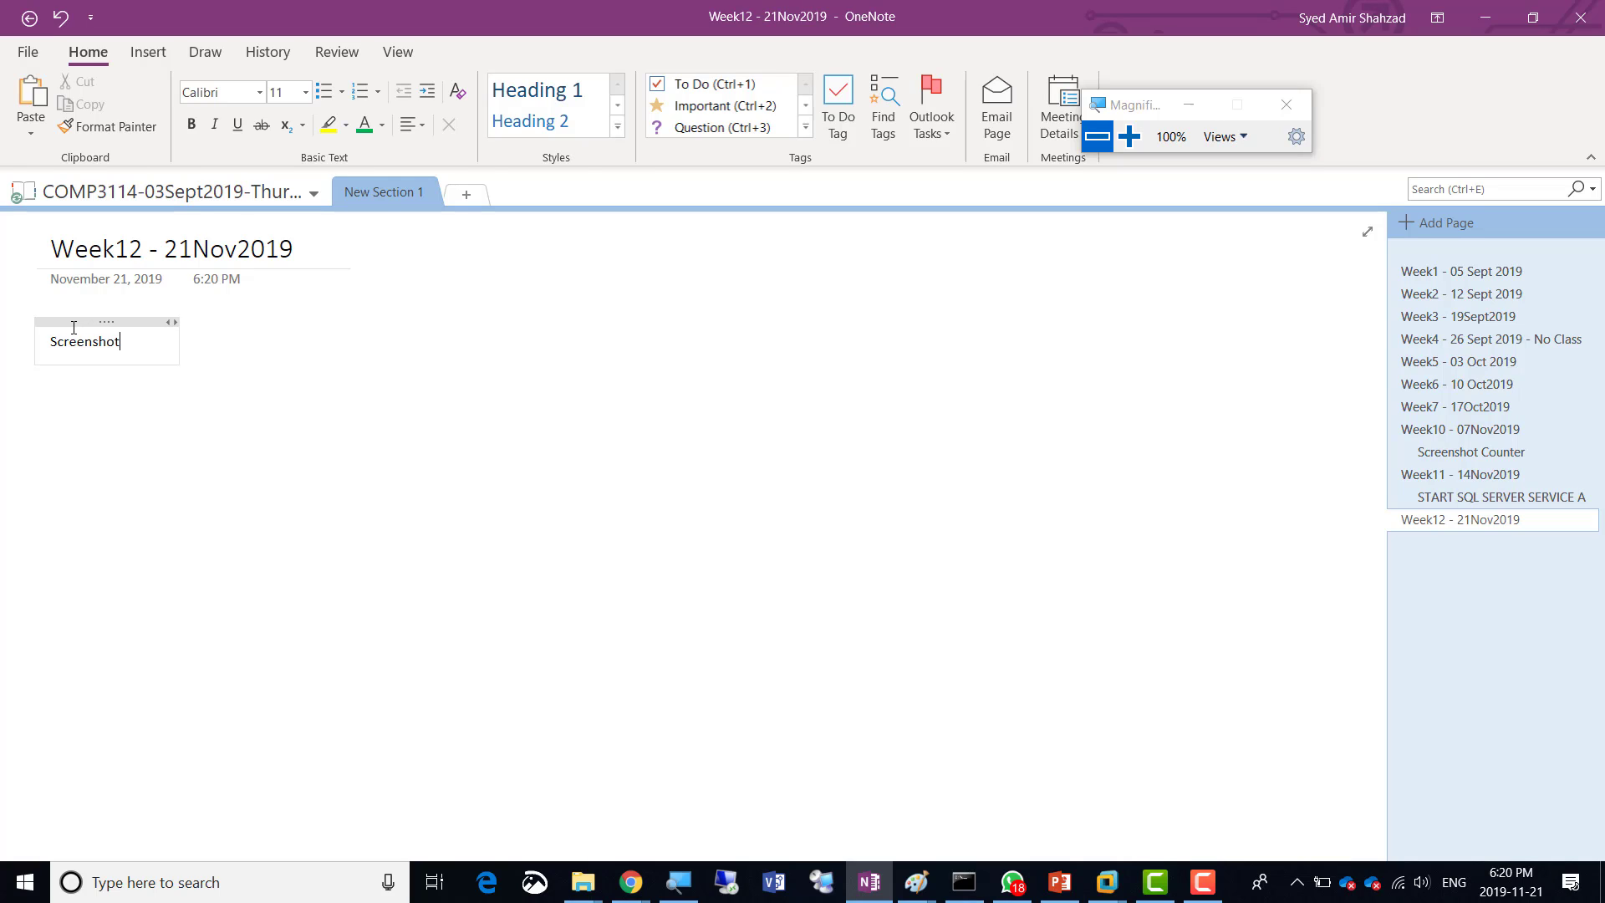
key(ctrl+period)
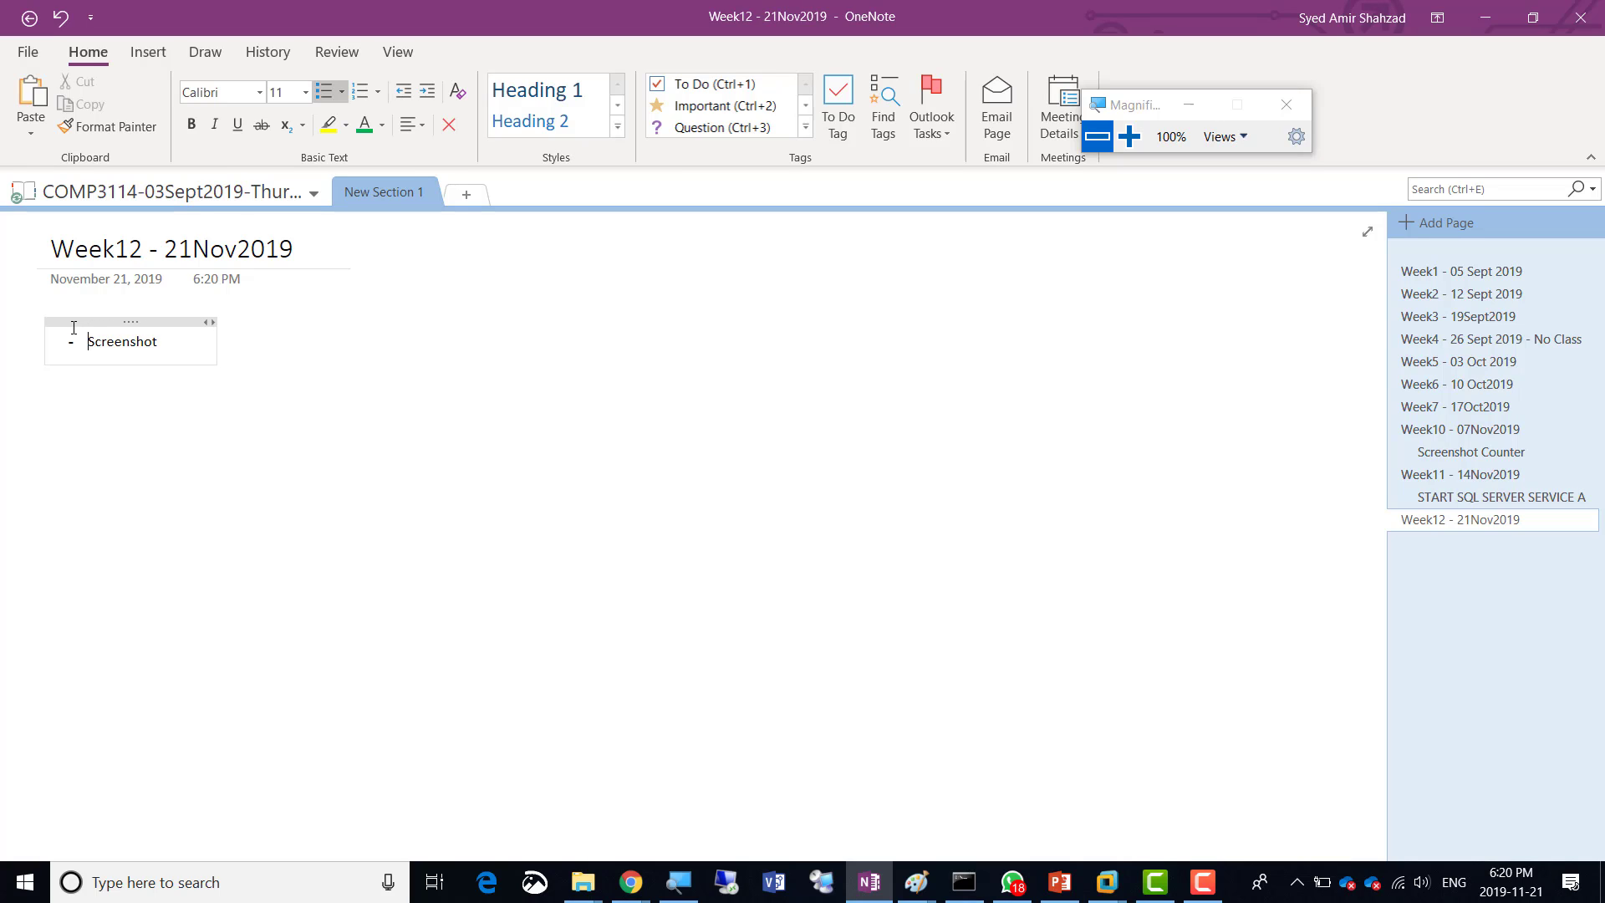
text(1 = 1)
key(BackSpace)
key(BackSpace)
Set the "Screenshot 1 =" line to font size 20 and widen its note container across most of the page
key(shift+Home)
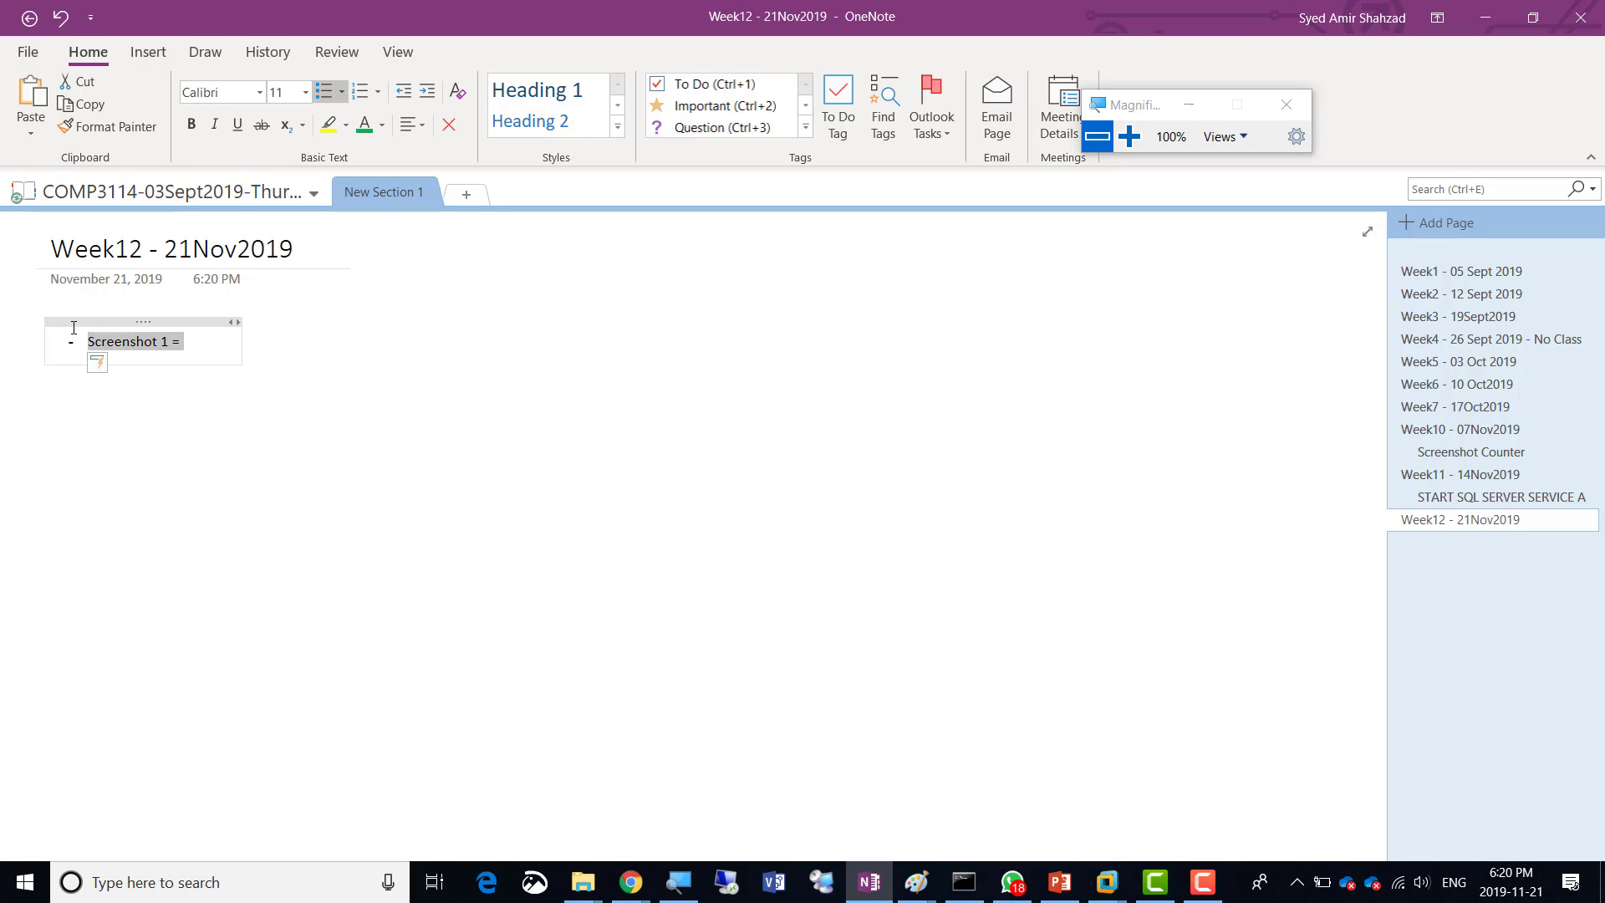
key(shift+Up)
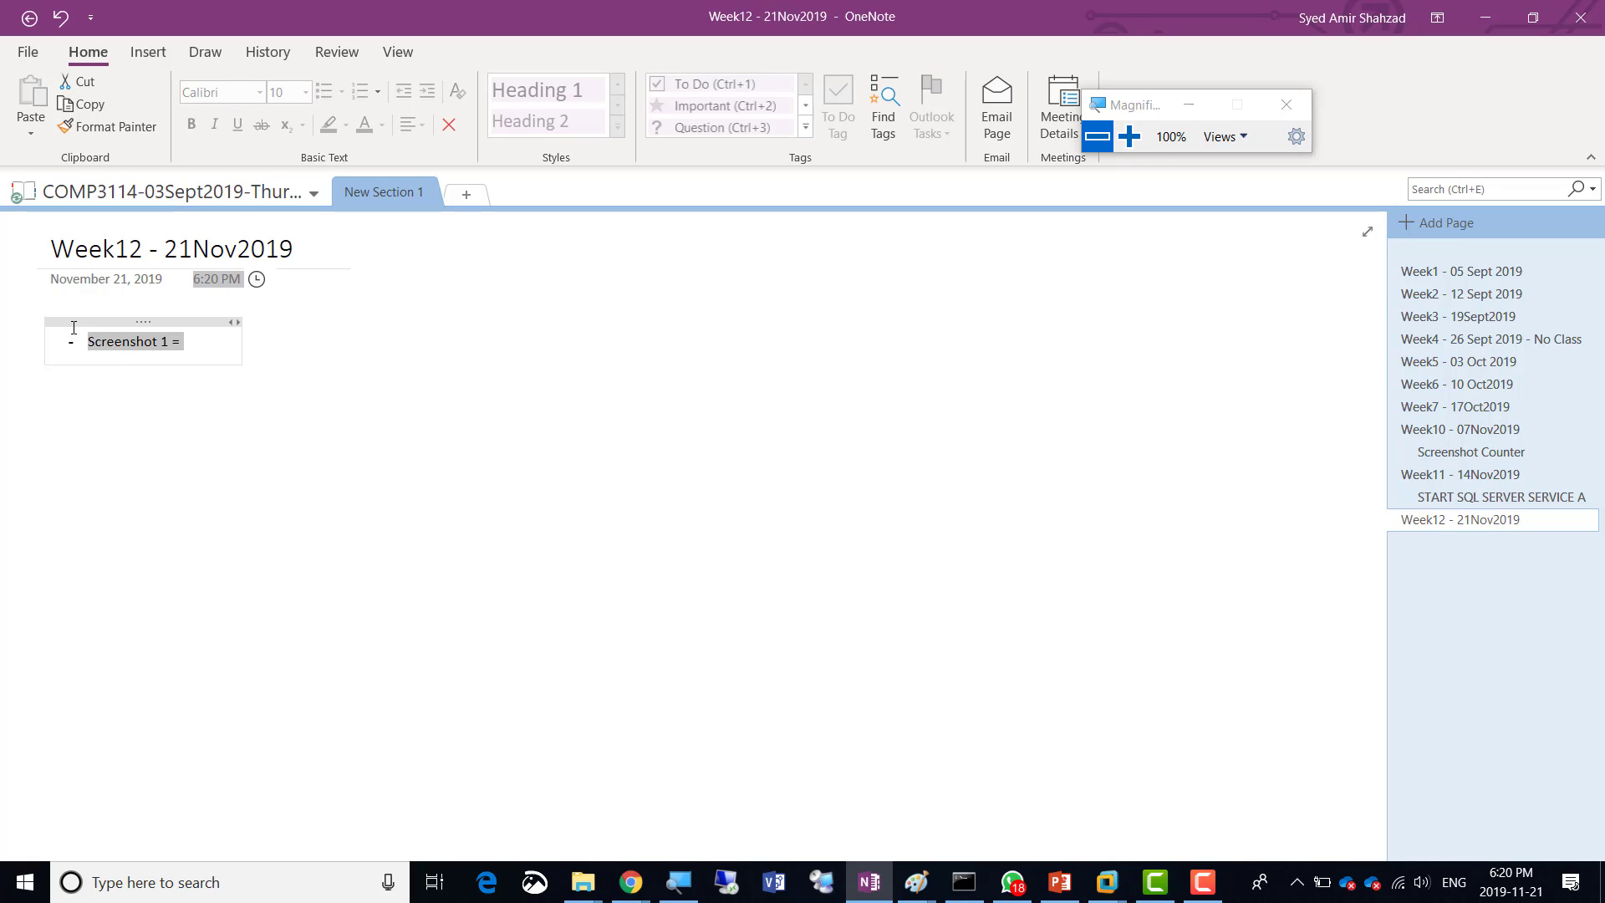
key(shift+Down)
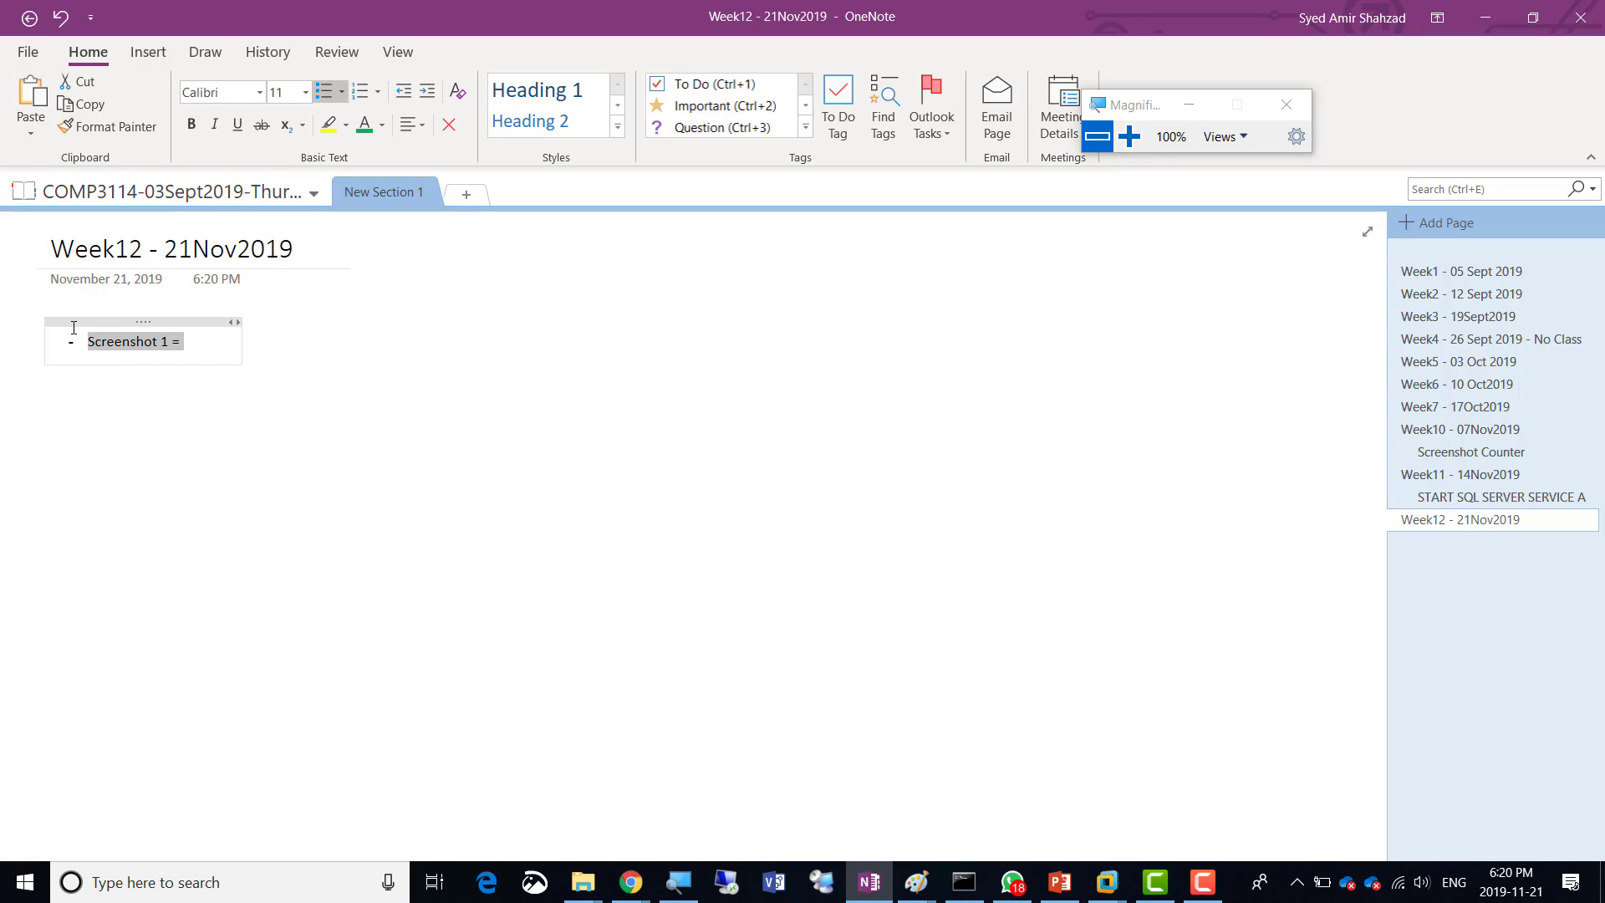
click(306, 92)
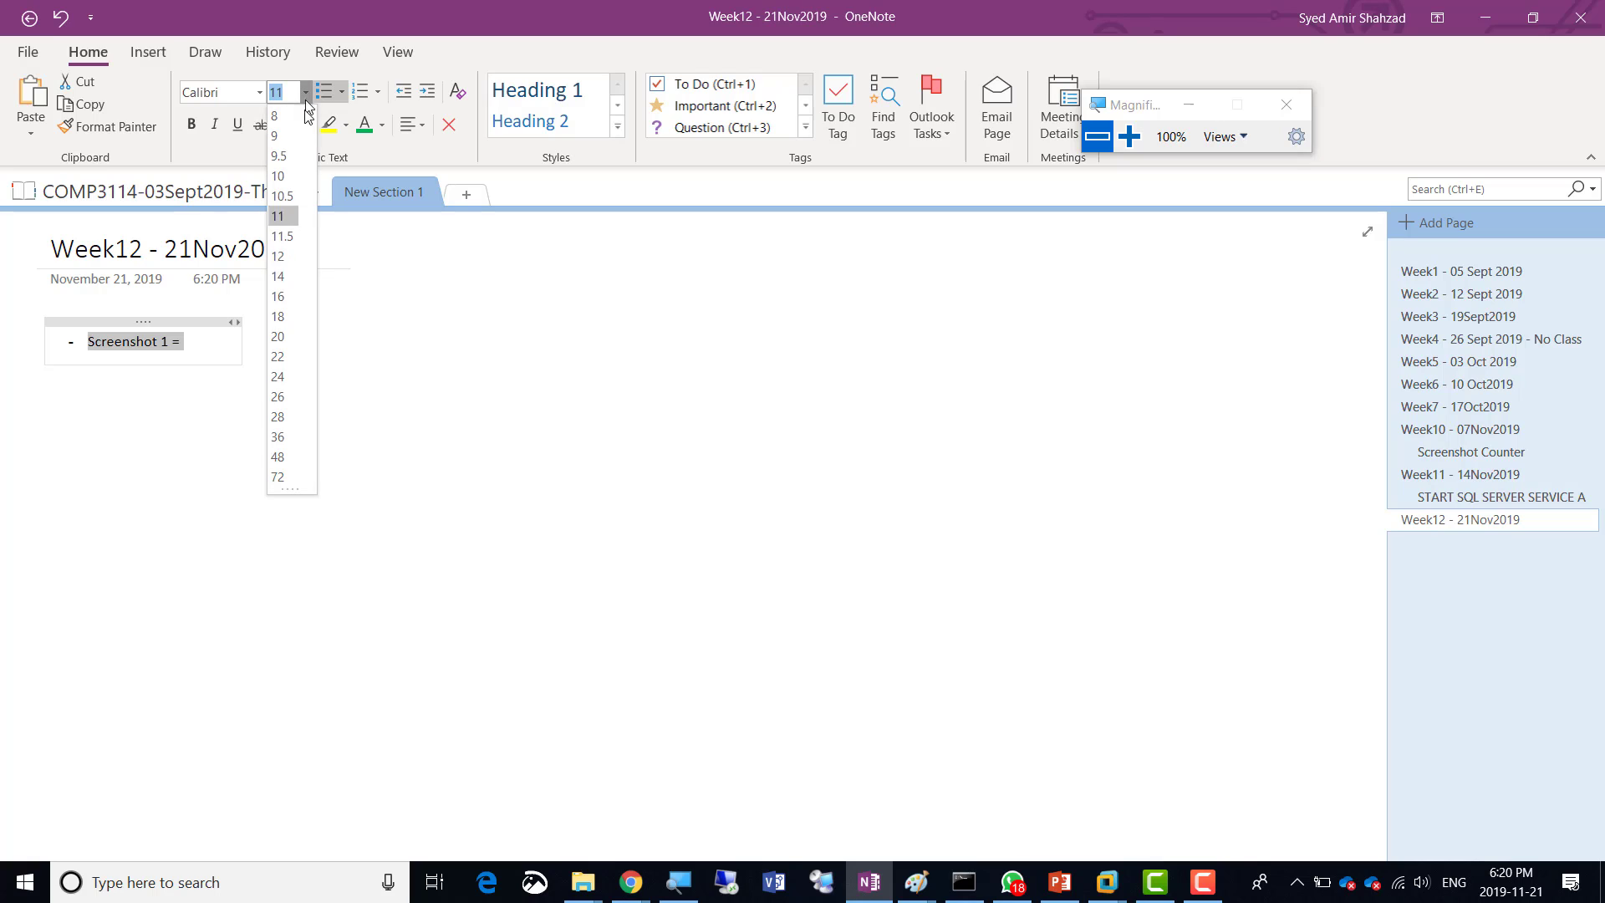
click(278, 336)
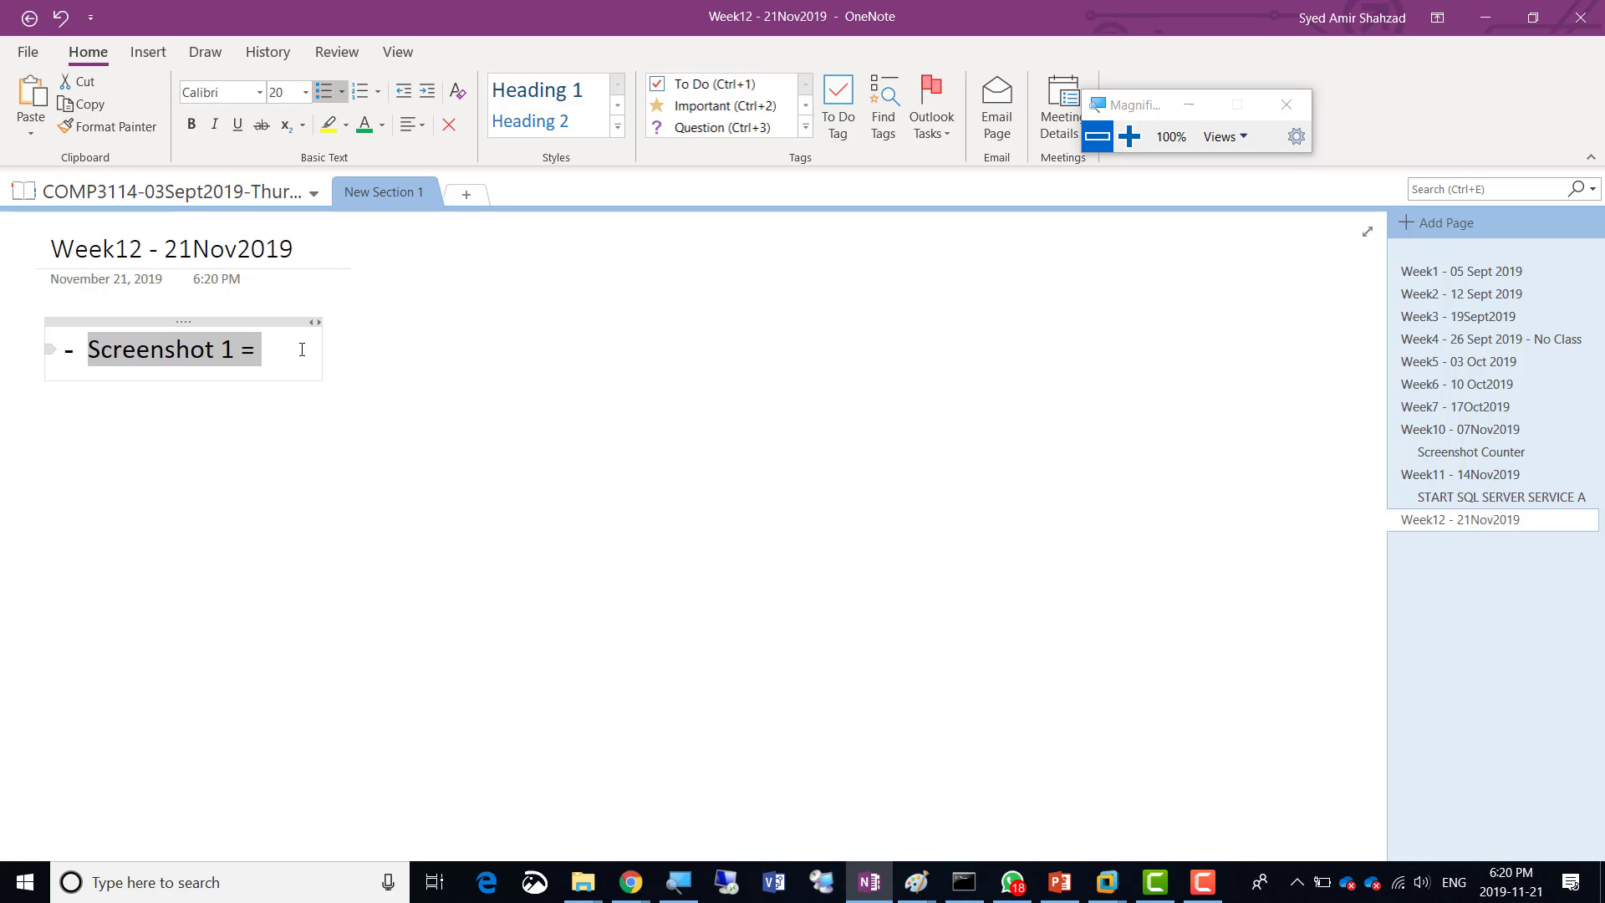
drag(318, 349, 1214, 348)
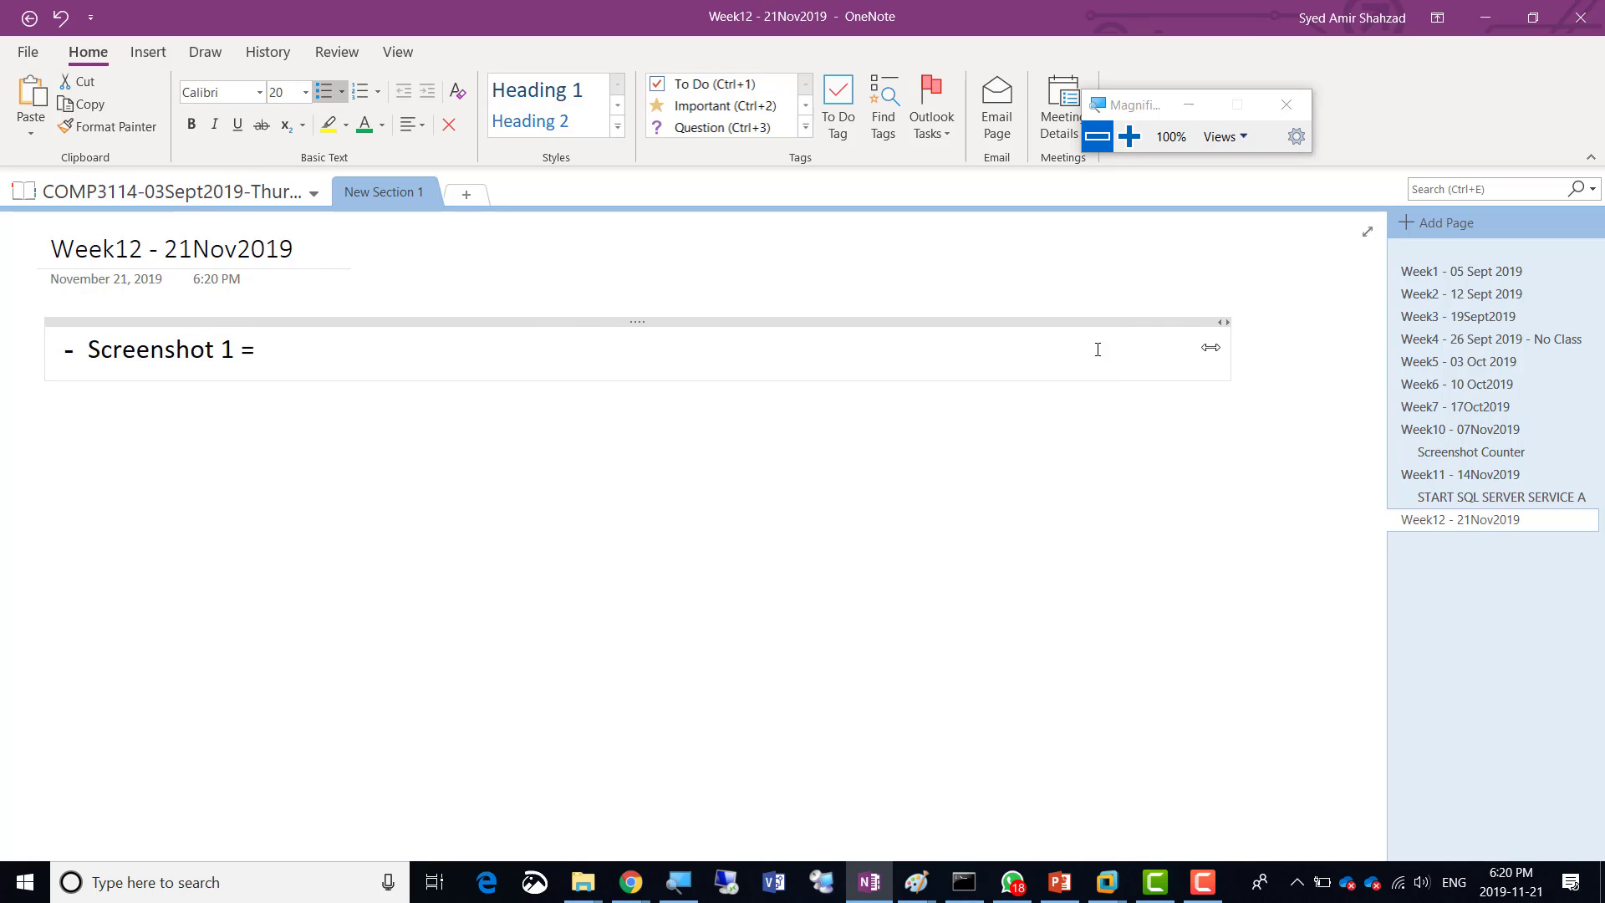
Complete the Screenshot 1 line with "SQL insatnce 2 and 3 added in the ssms of Server02"
click(356, 345)
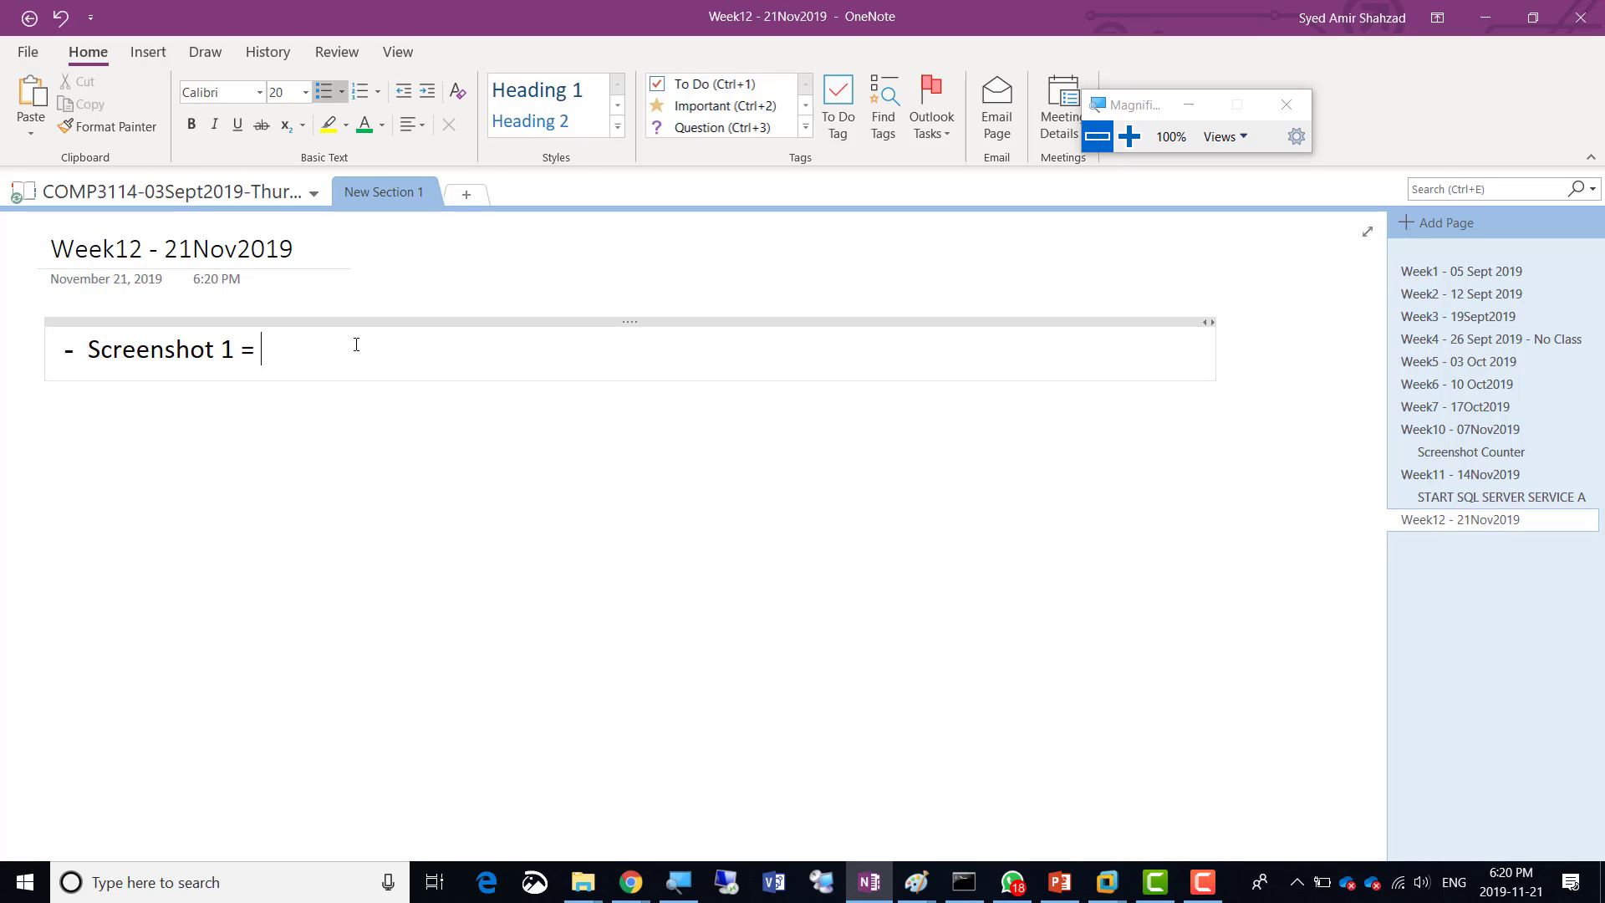
text(SQL insatnce 2)
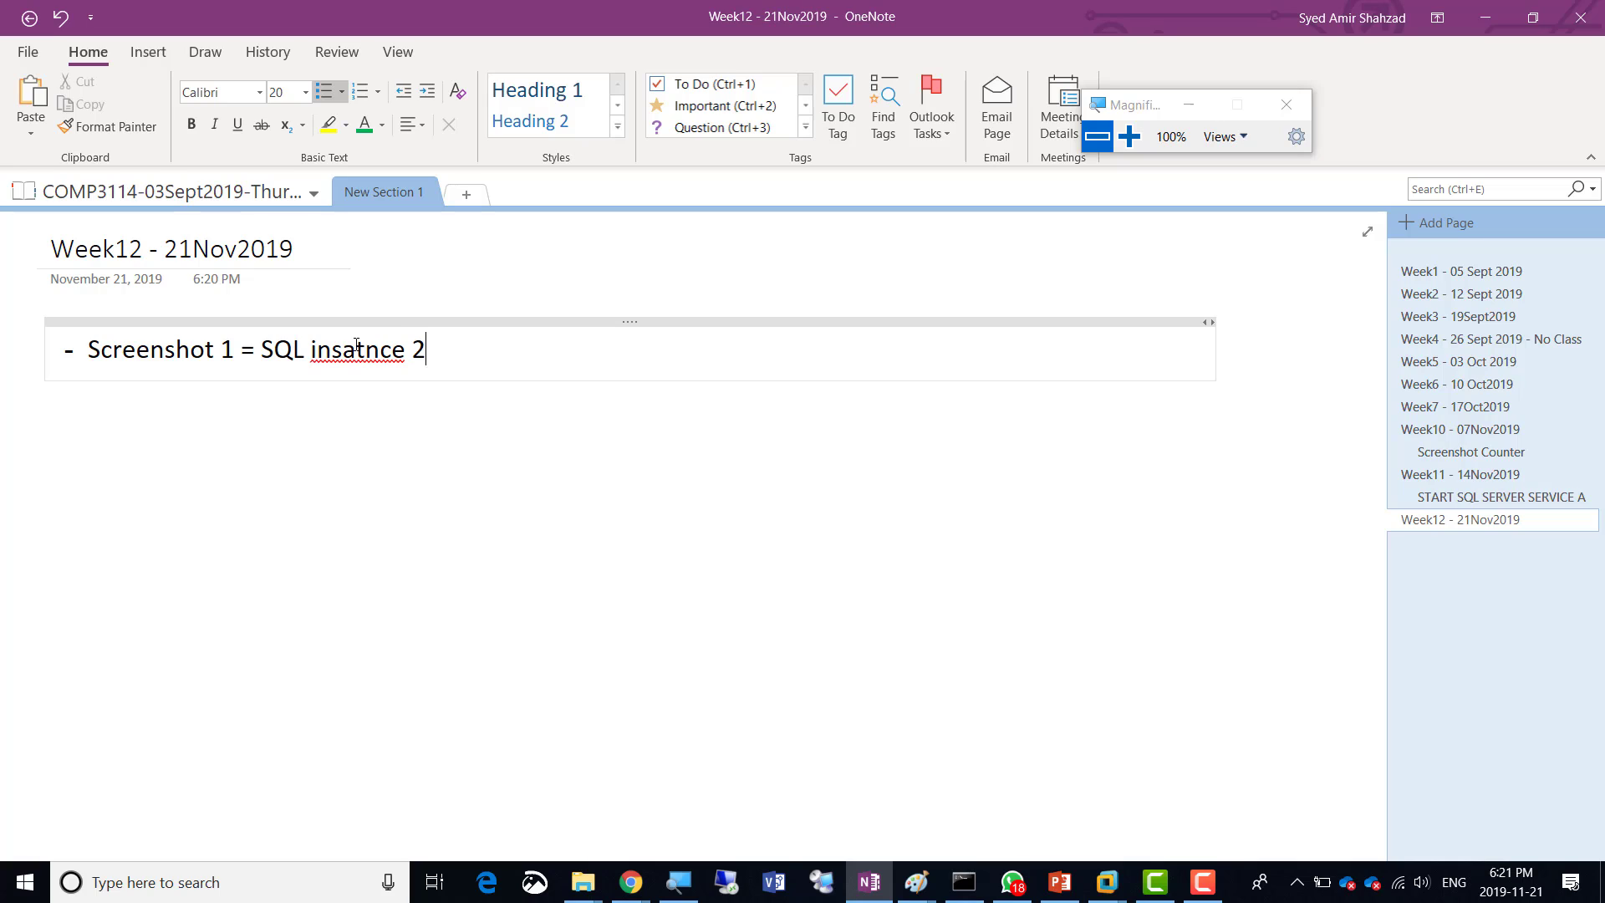
text( and 3 adde)
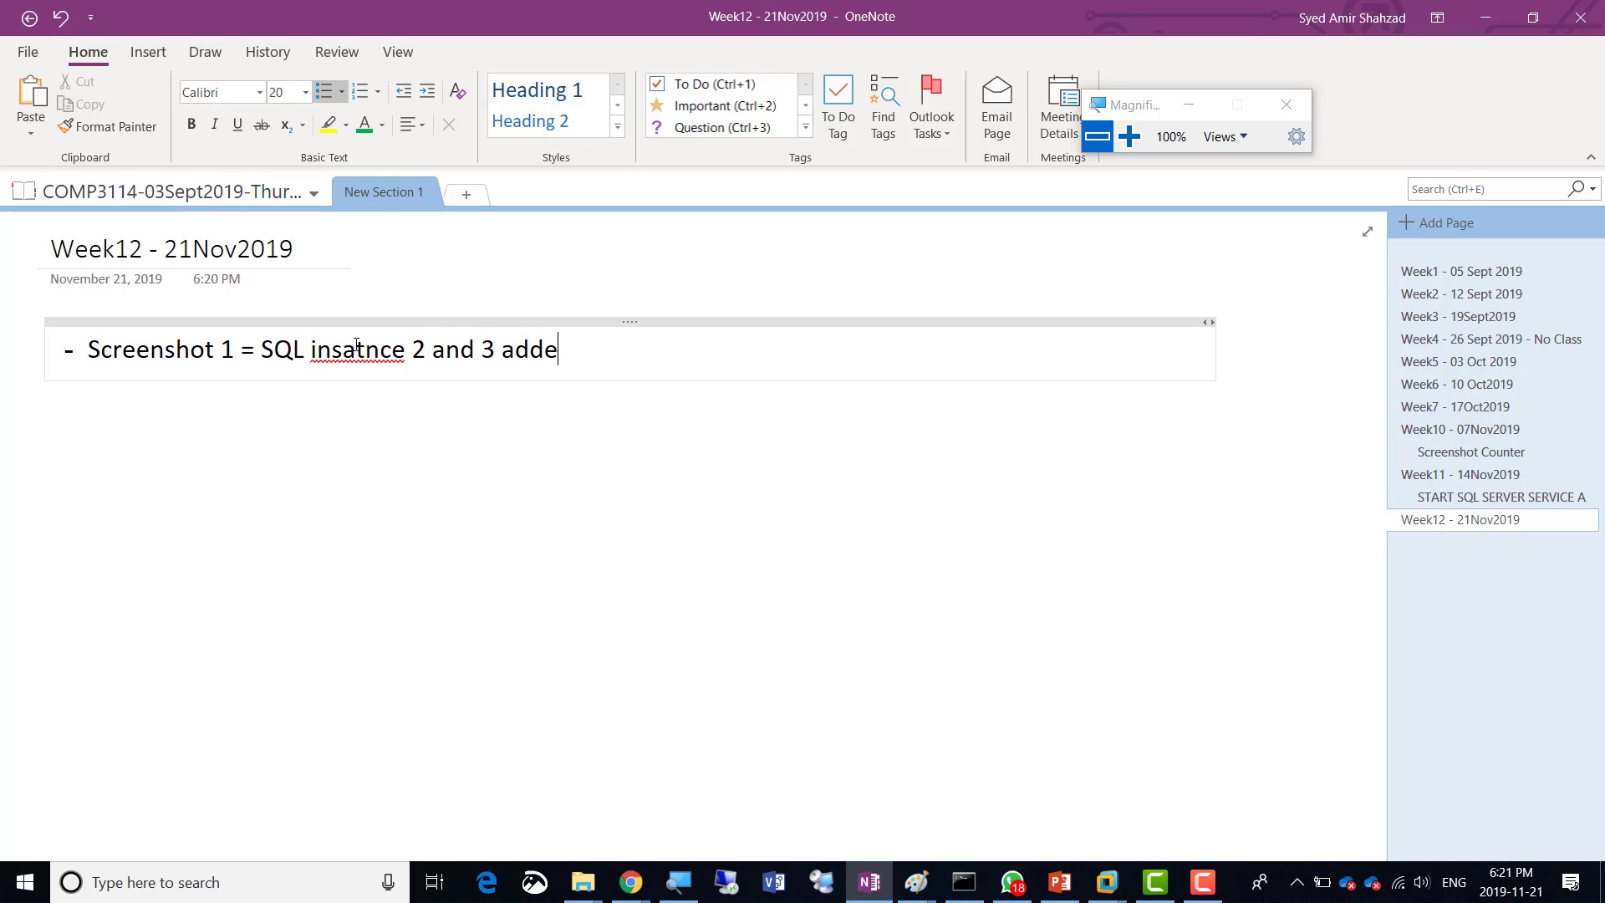
text(d in the ssms of S)
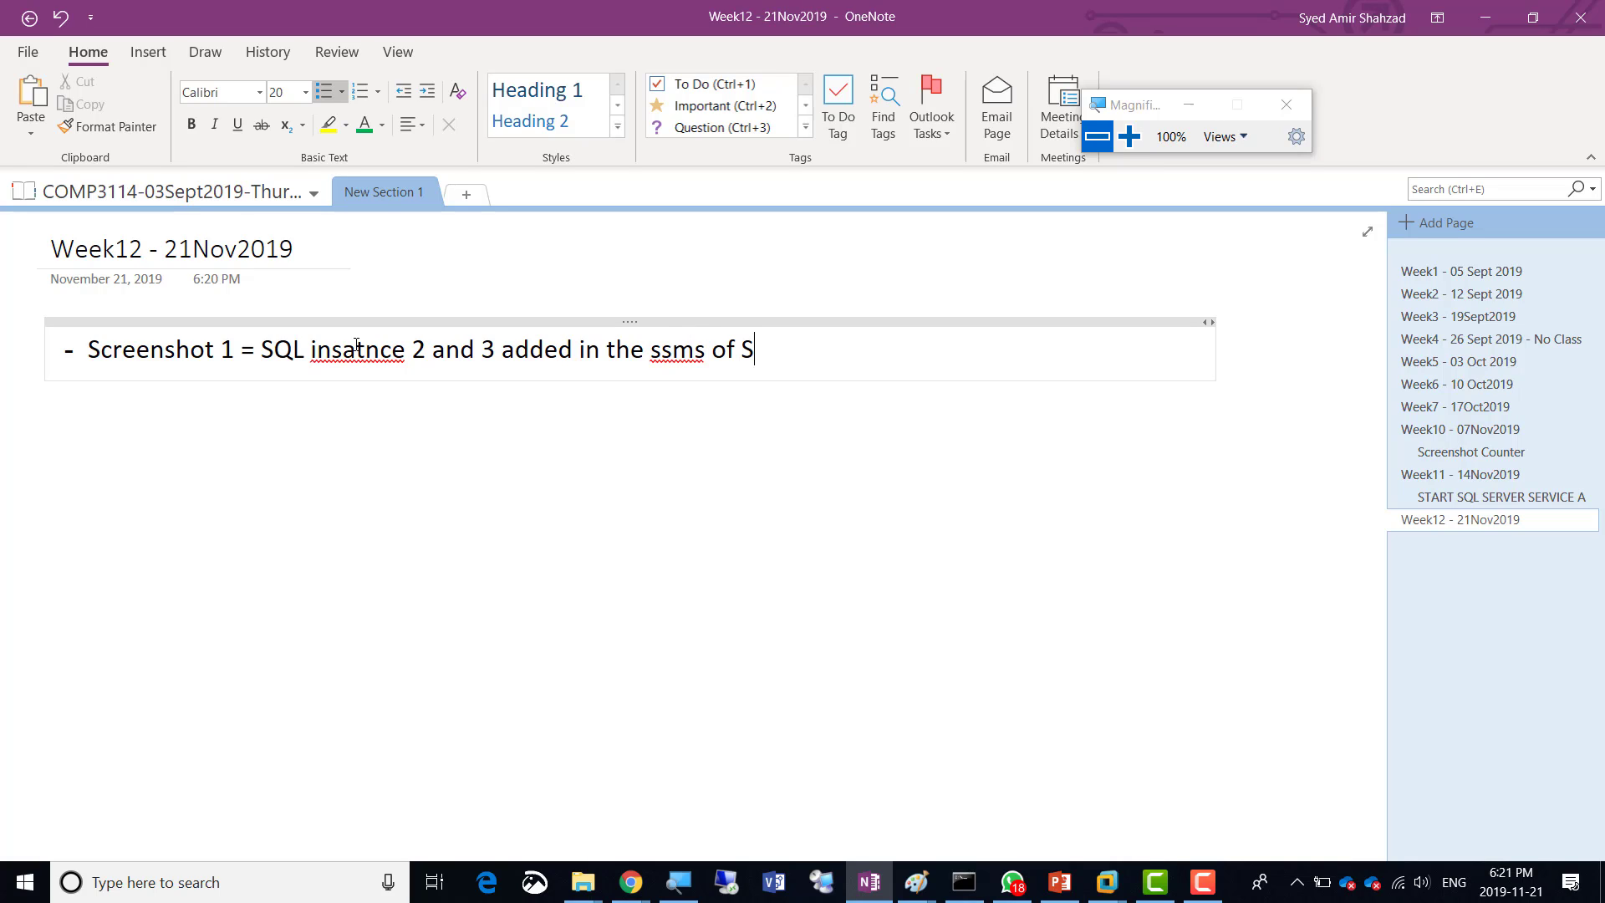
text(erver02)
Correct the misspelled word after "SQL" in the Screenshot 1 line to "instance"
key(Left)
key(Left)
key(Left)
key(Left)
key(Left)
key(Left)
key(Left)
key(Left)
key(Left)
key(Left)
key(Left)
key(Left)
key(Left)
key(Left)
key(Left)
key(Left)
key(Left)
key(Left)
key(Left)
key(Left)
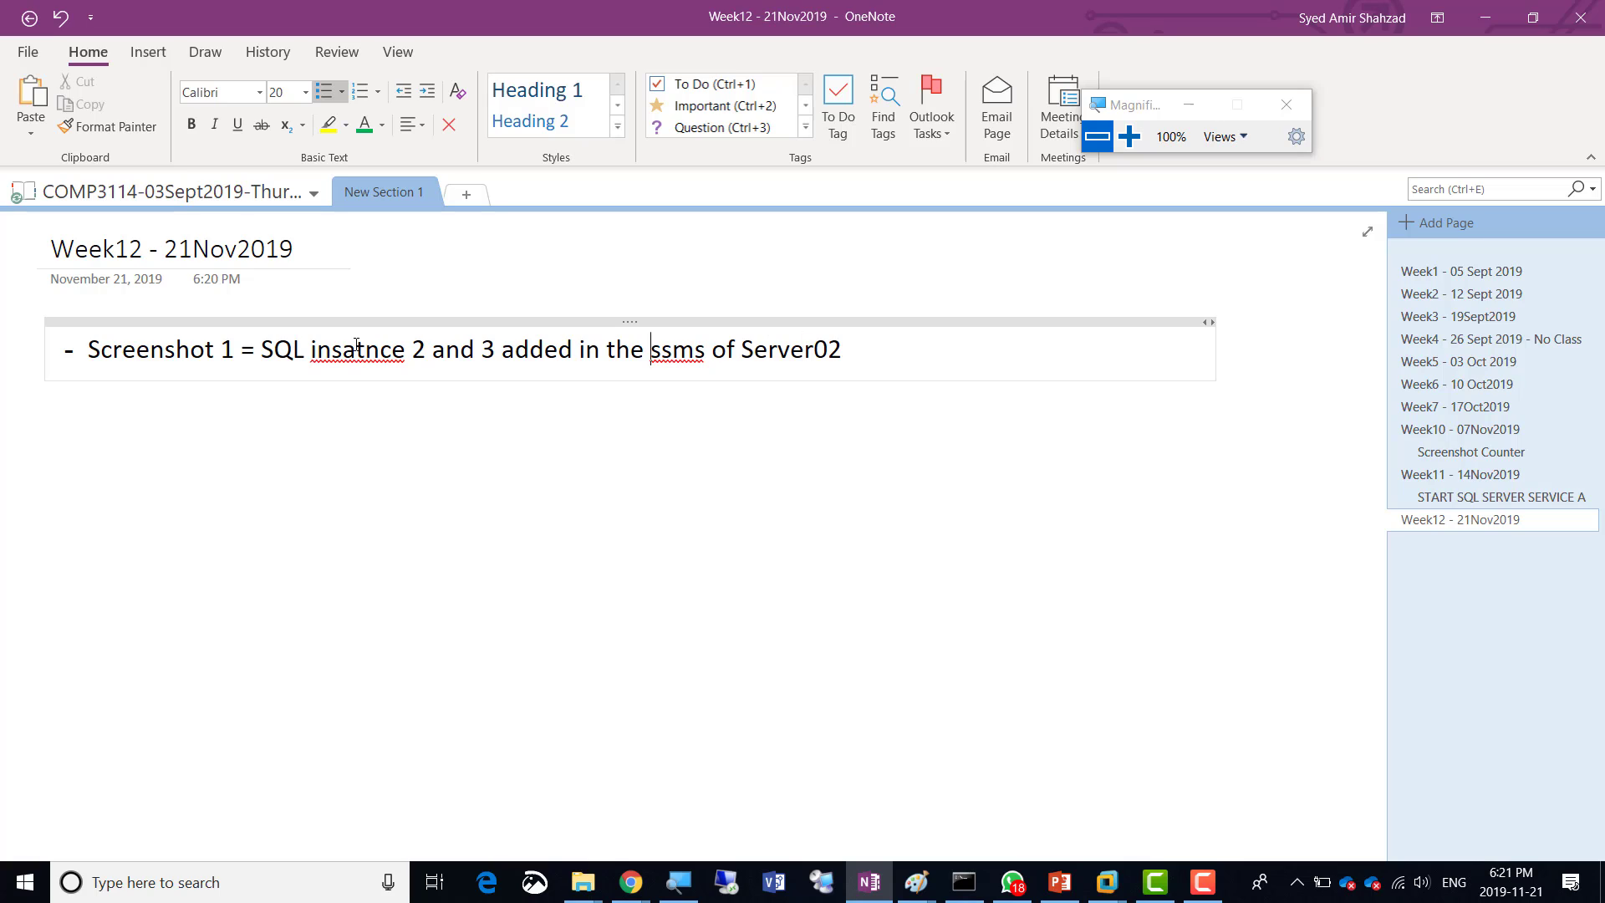
key(Left)
key(Left)
key(Left)
key(Left)
key(Left)
key(Left)
key(Left)
key(BackSpace)
text(a)
key(Right)
Insert the word "insatnce" before the 3 in the Screenshot 1 line
key(End)
key(Left)
key(Left)
key(Left)
key(ctrl+Left)
key(ctrl+Left)
text(insatnce)
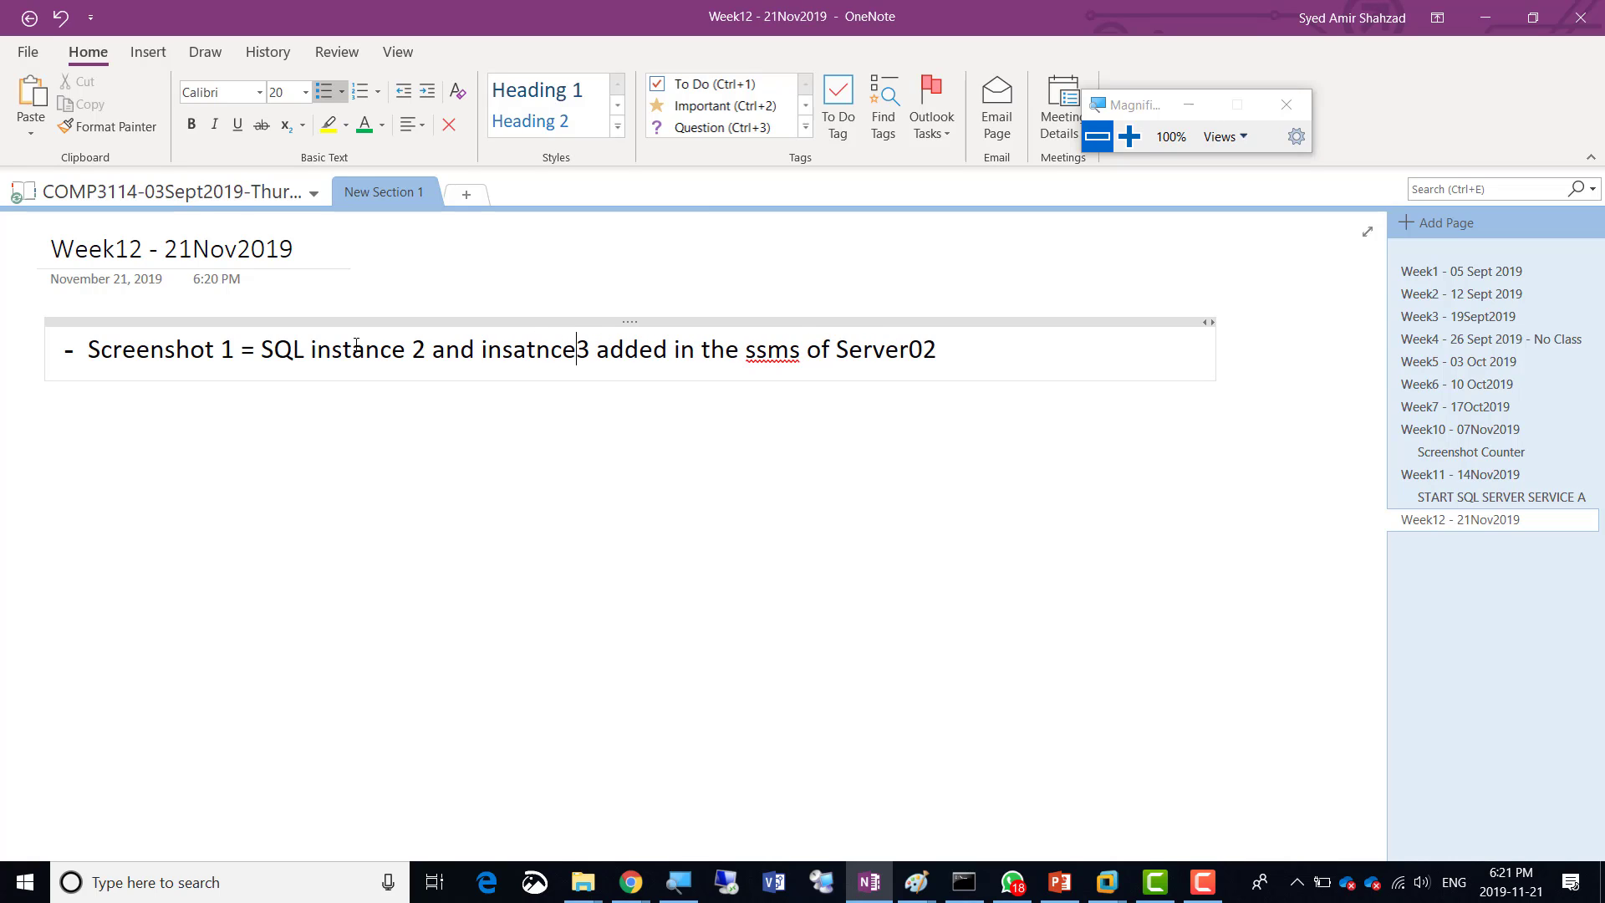
Space the inserted word from the 3 in the Screenshot 1 line and correct its spelling to "instance"
key(Left)
key(Left)
key(Left)
key(Left)
key(Left)
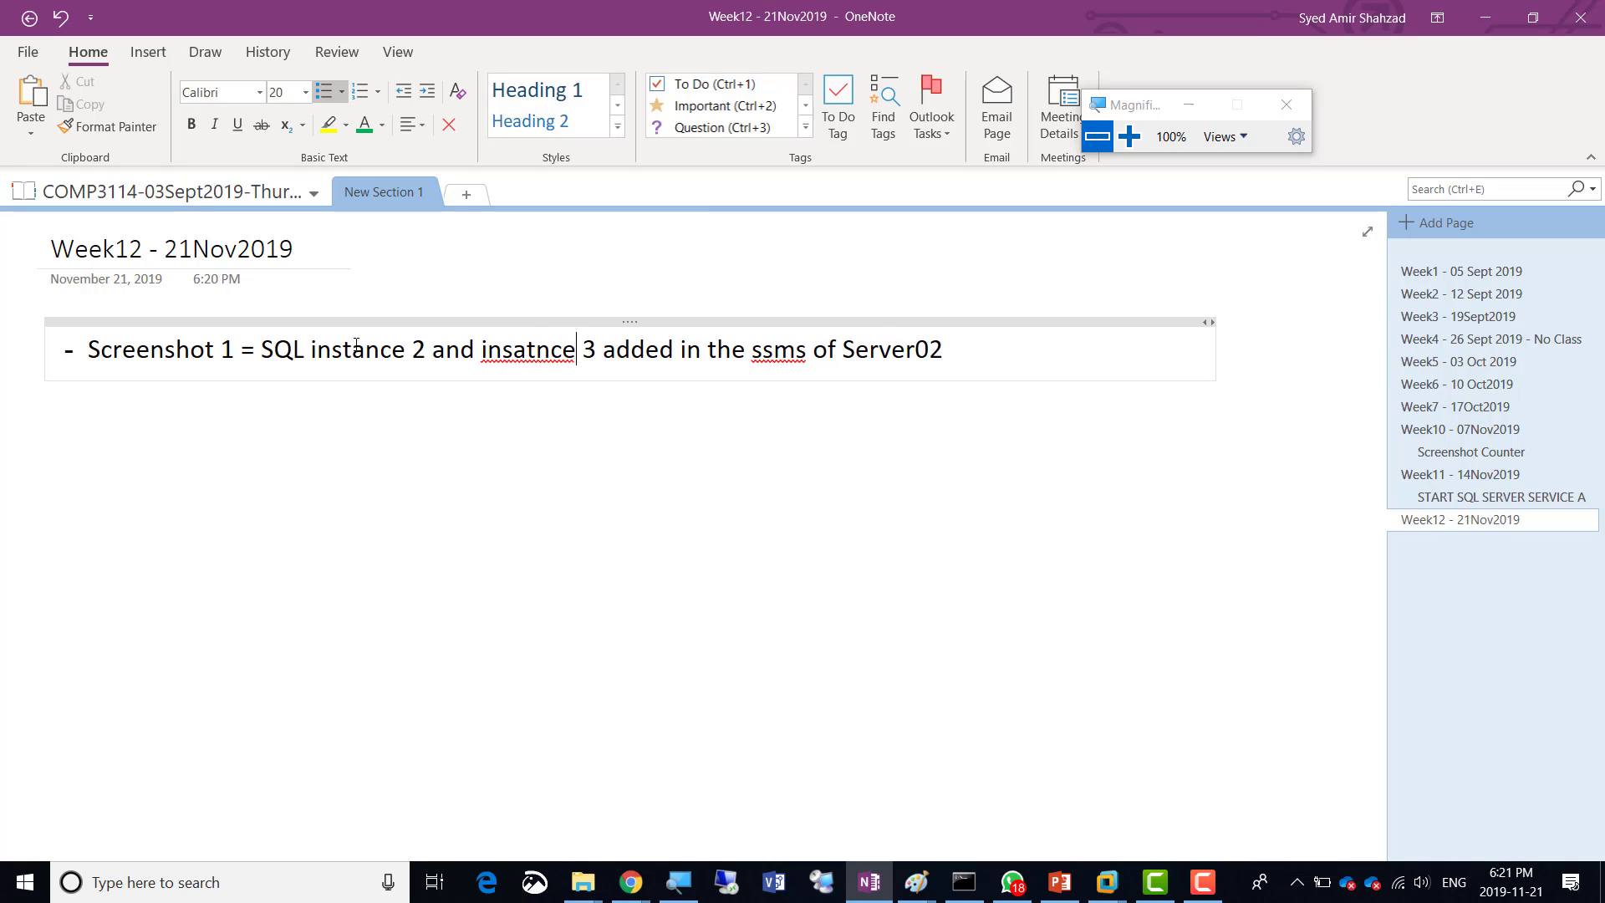
key(Right)
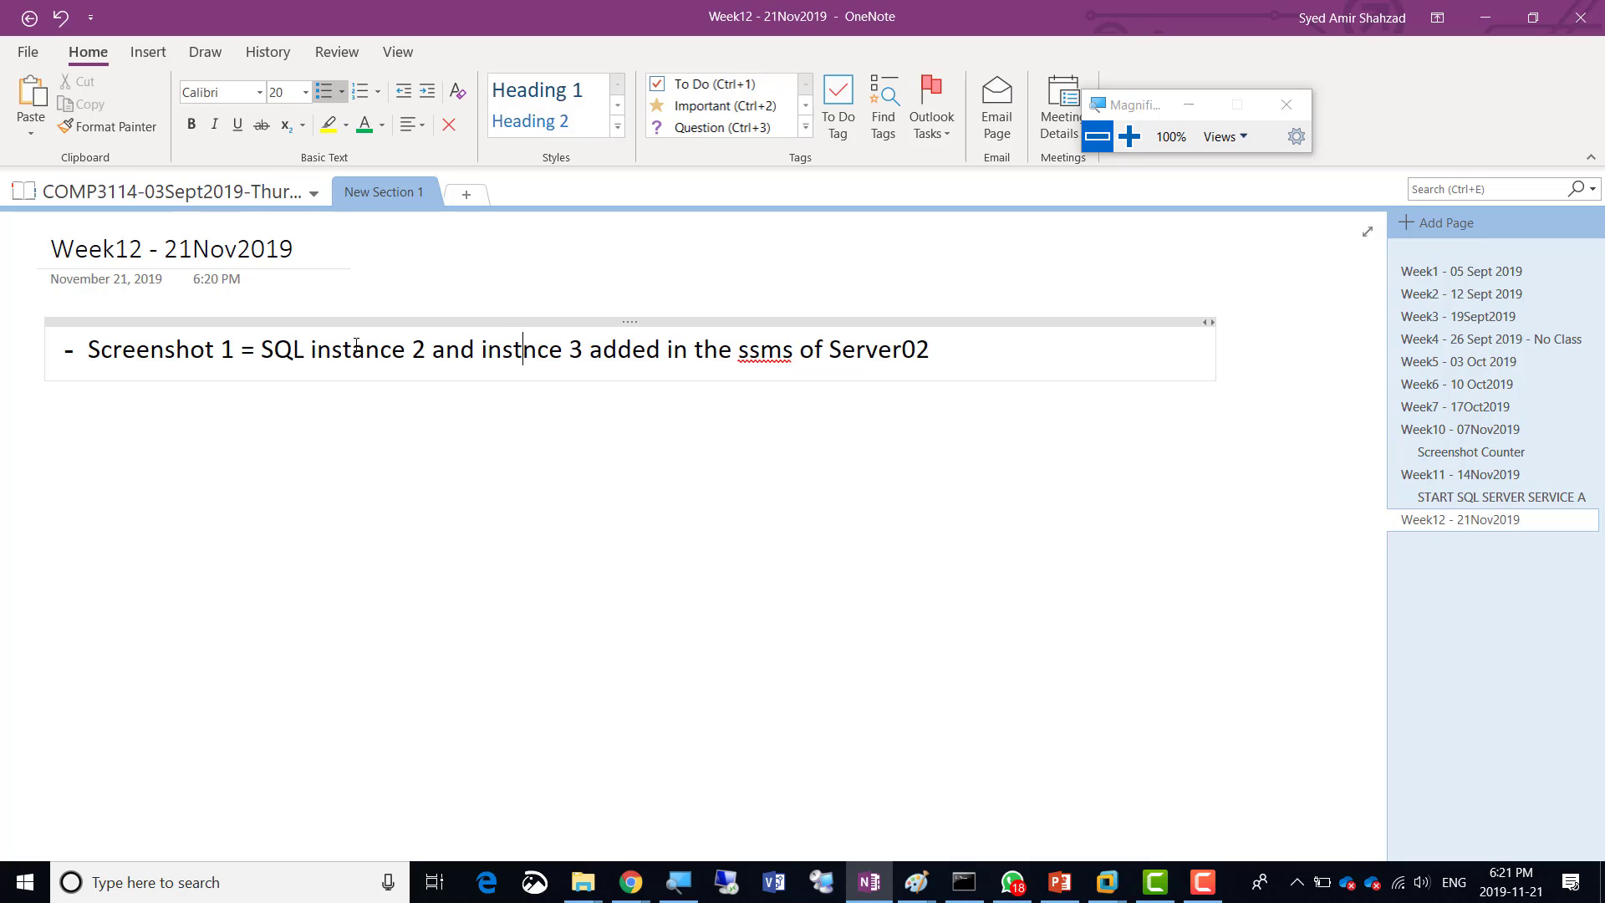
text(a)
key(Right)
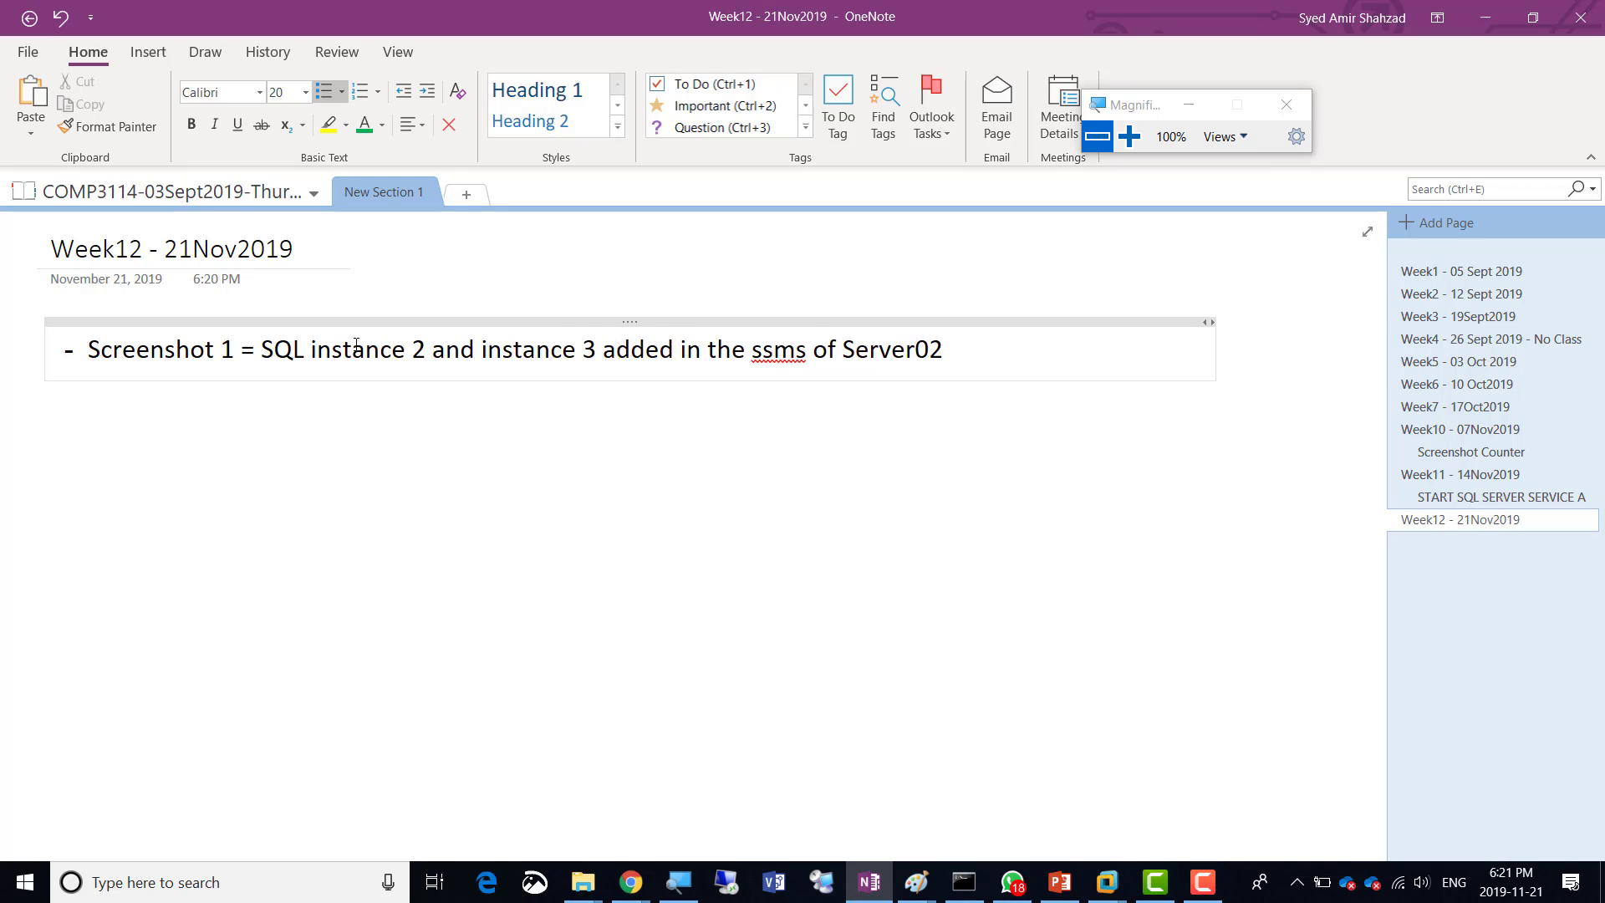
Add an empty dash bullet below the Screenshot 1 line
key(Right)
key(Right)
key(Right)
key(Right)
key(Right)
key(Right)
key(Right)
key(Return)
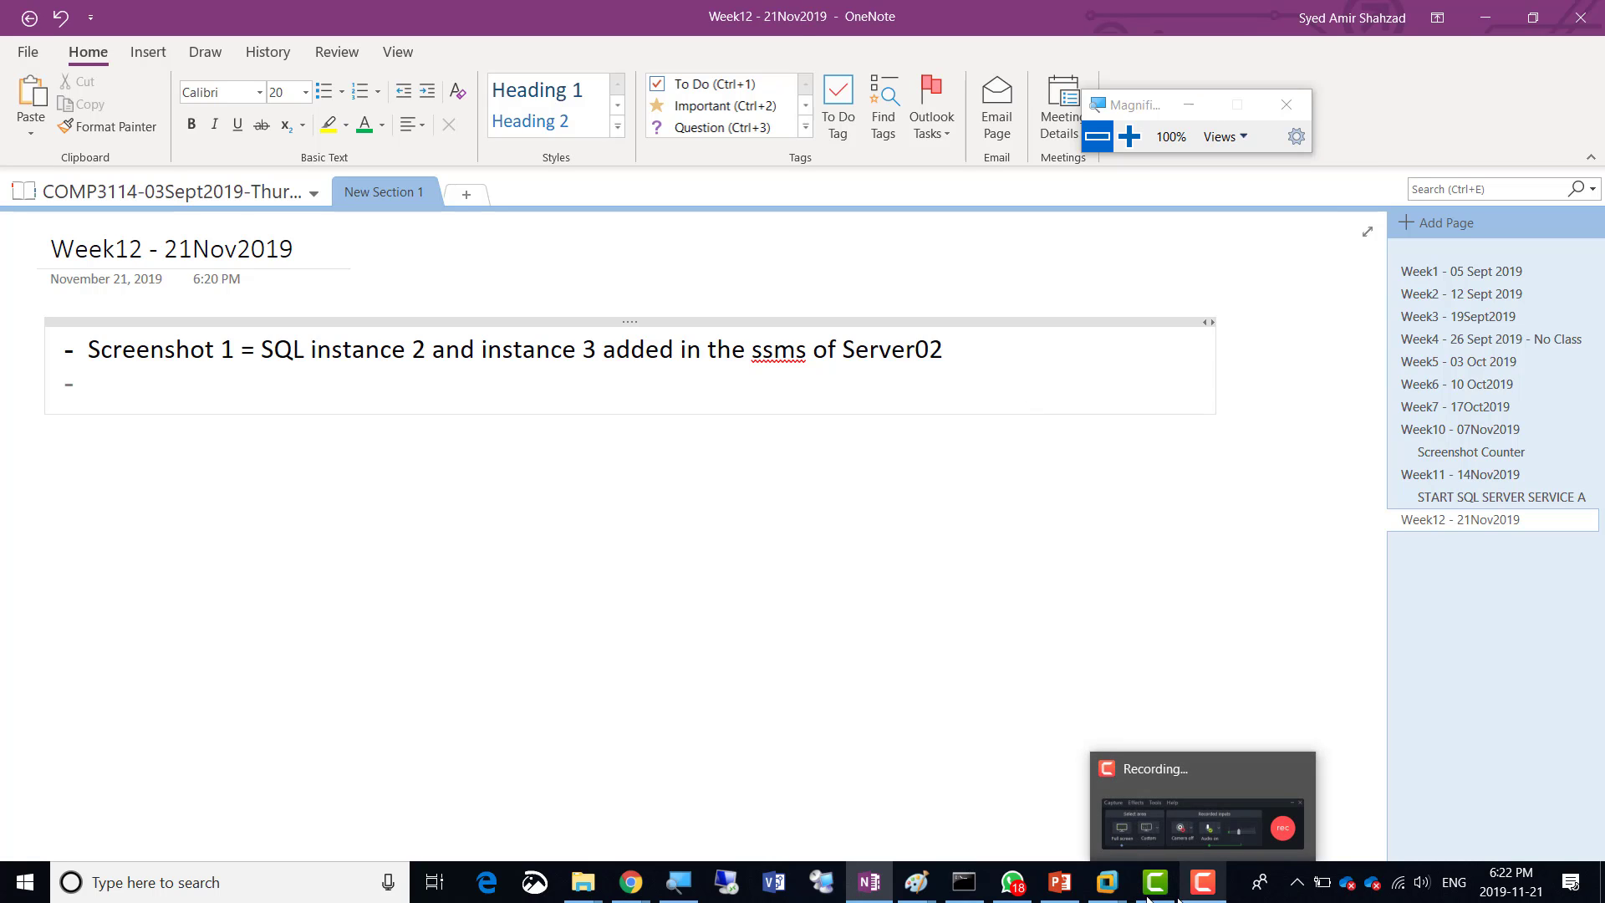
Switch to the PowerPoint database replication presentation, magnify the certifications slide up to 250%, and return the Magnifier to 100%
click(1060, 891)
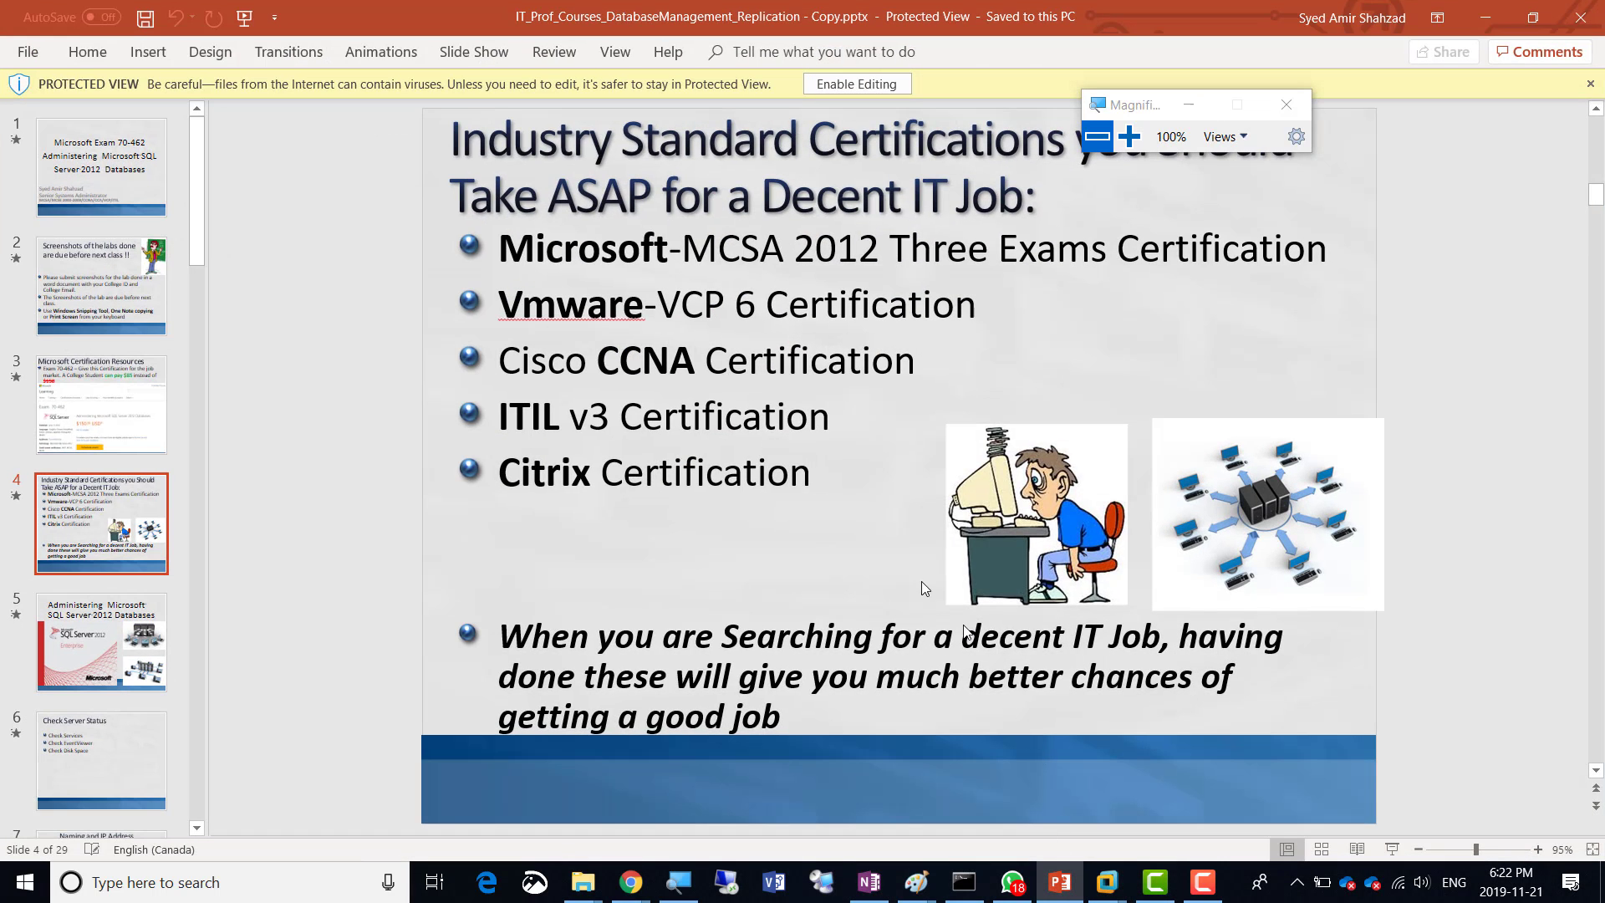
click(1129, 137)
click(1129, 136)
click(1129, 136)
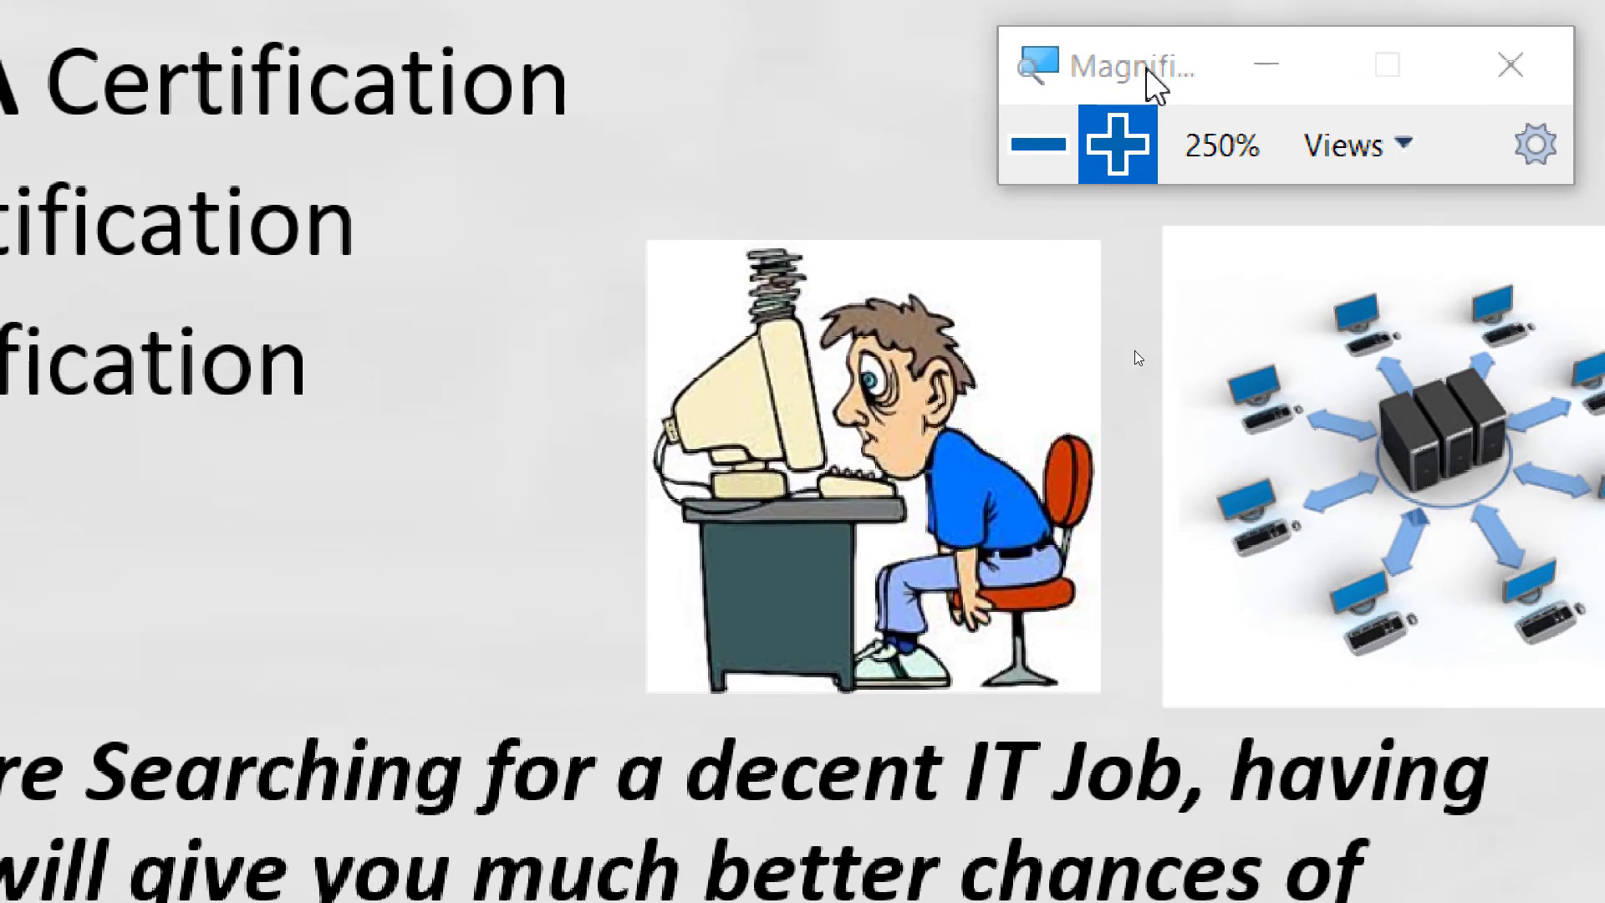
click(1043, 163)
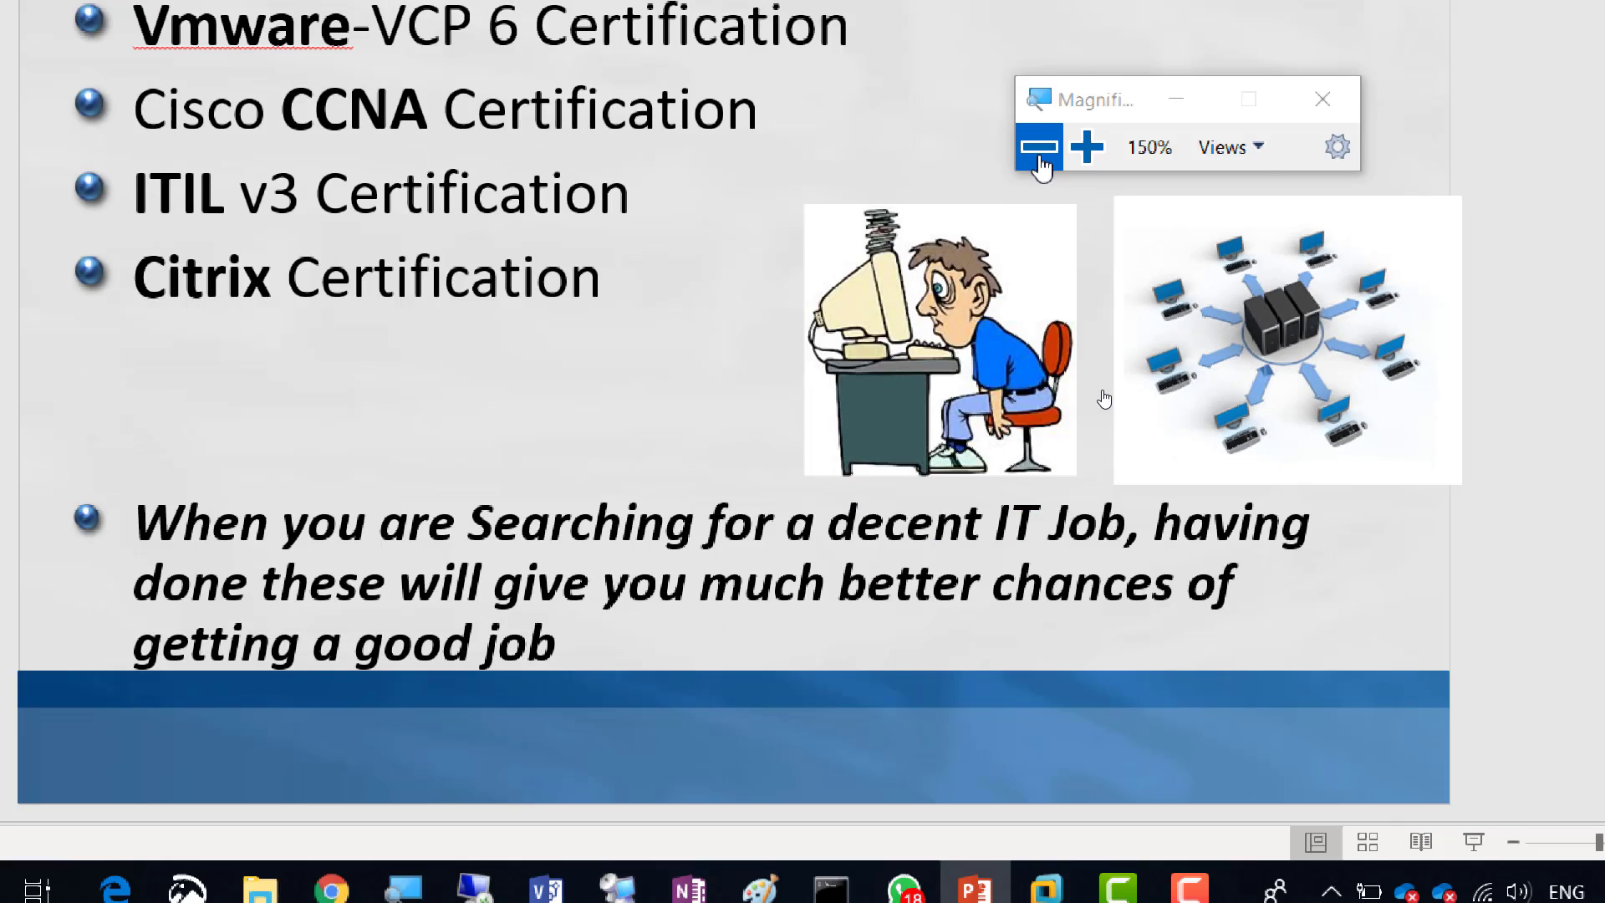
click(1043, 163)
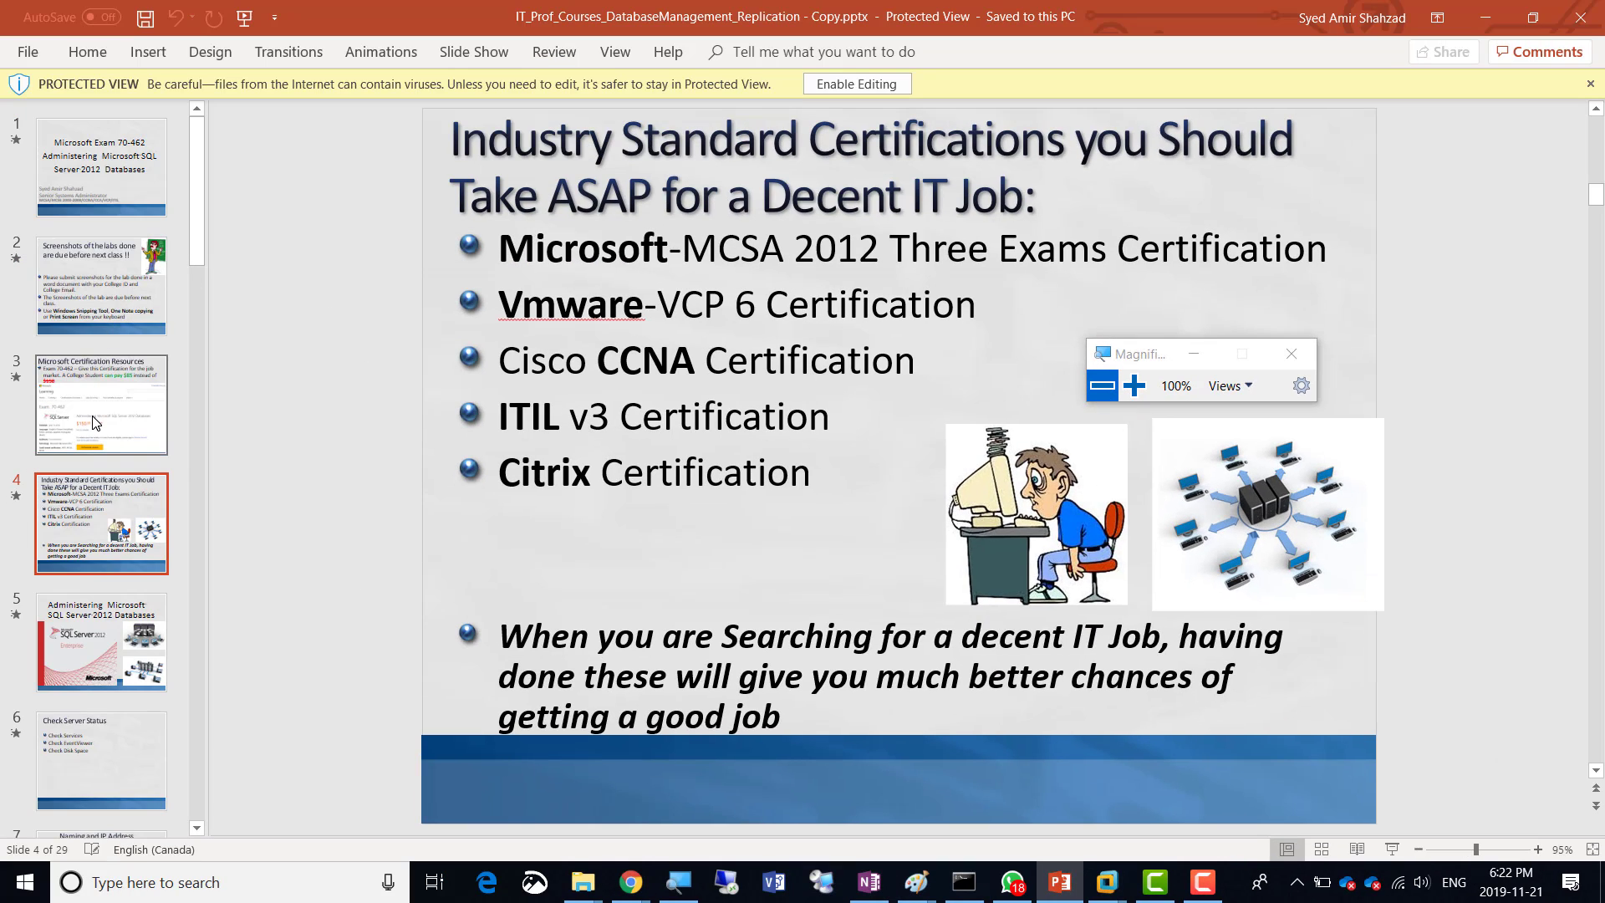
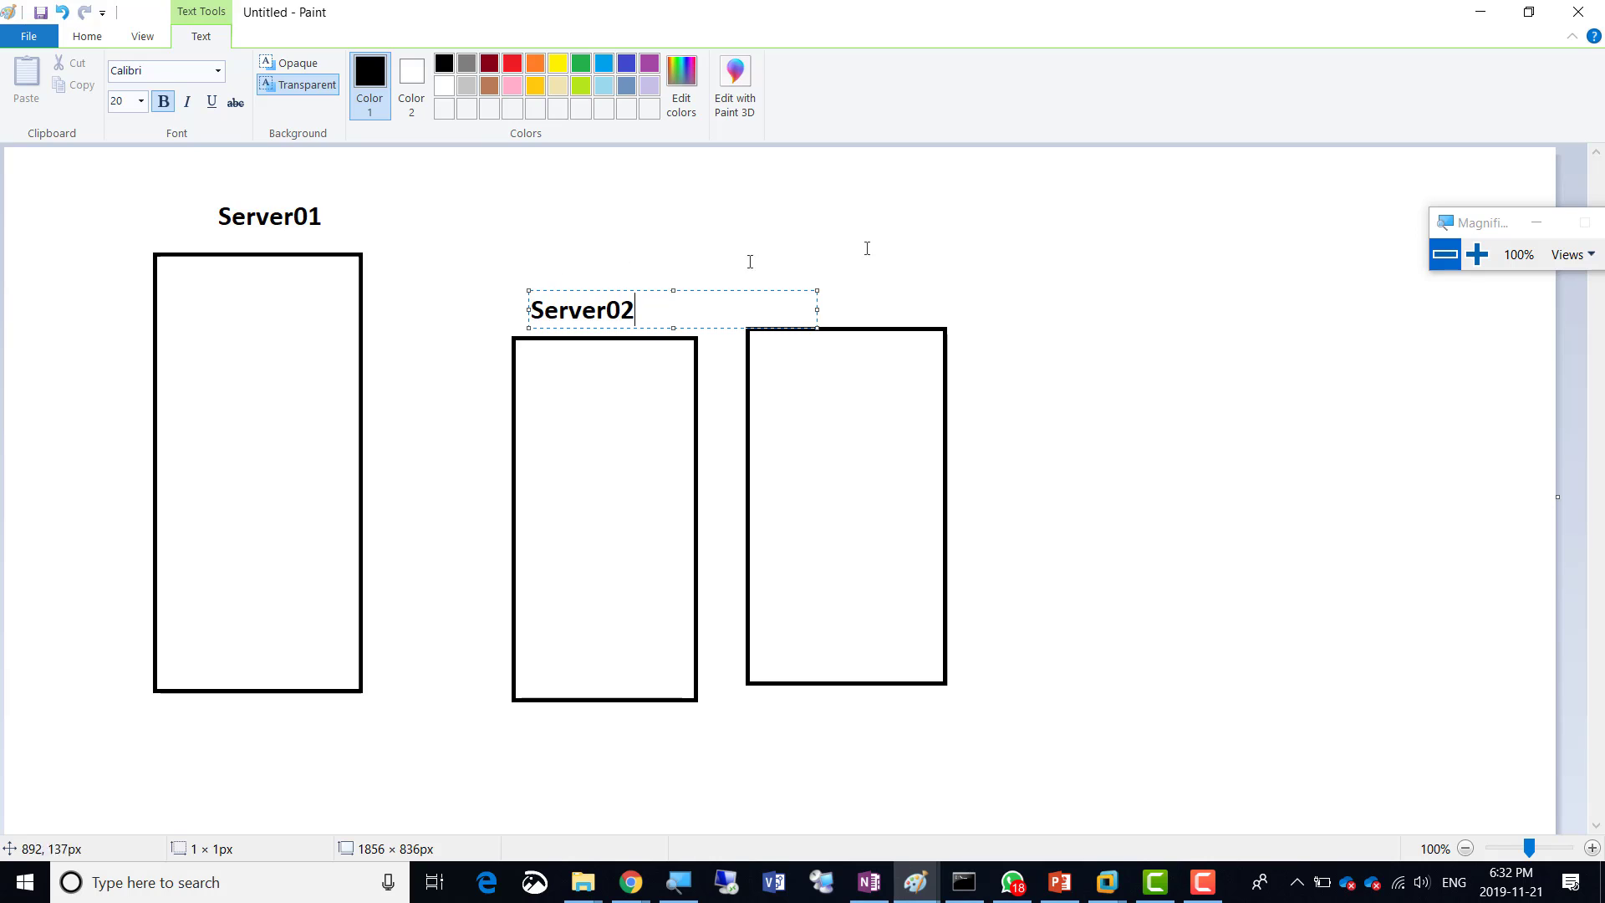
Add the text label "Server03" above the unlabeled rectangle beside Server02 in the Paint drawing
click(820, 293)
click(785, 278)
text(Server03)
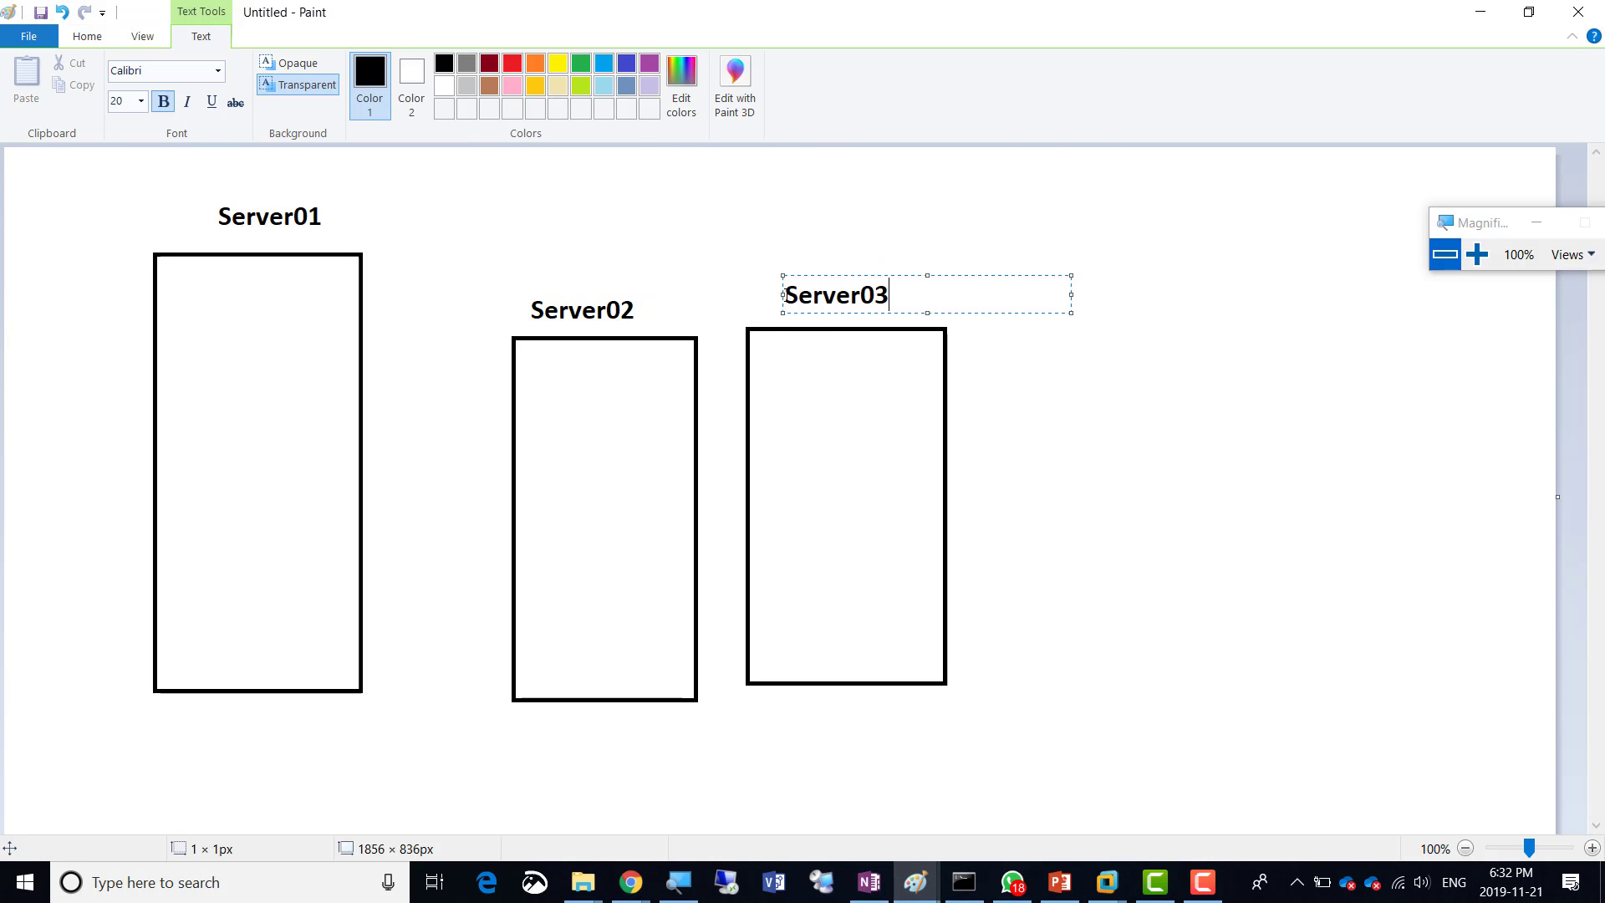
Write "Replication" inside the Server02 rectangle and paste a copy of the text inside the Server03 rectangle
click(548, 408)
text(Replication)
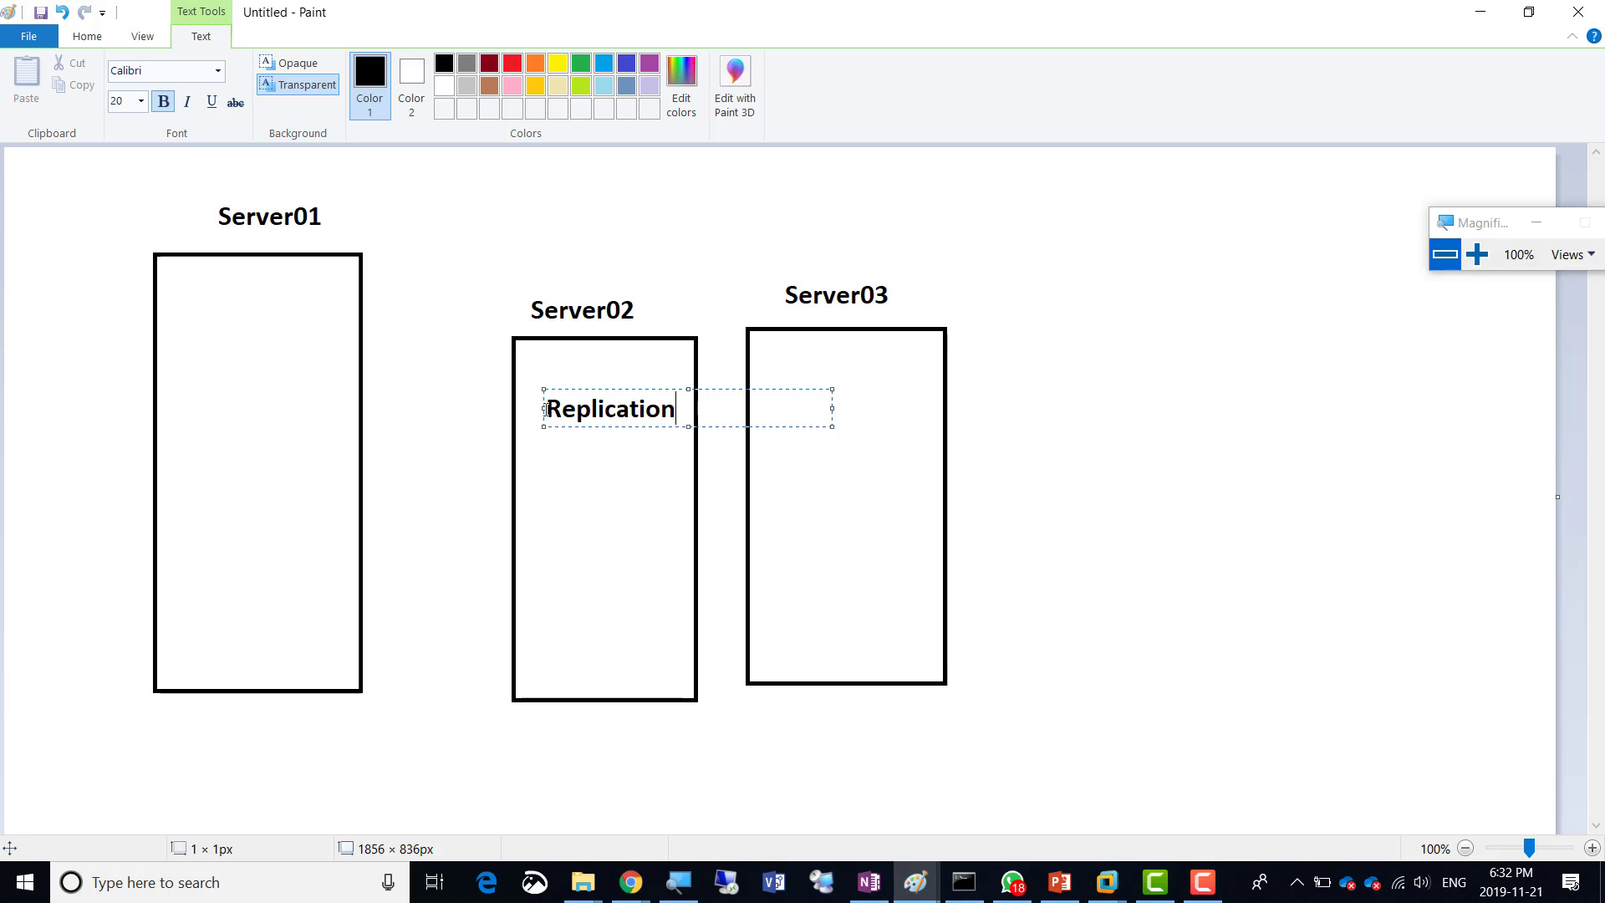
key(ctrl+a)
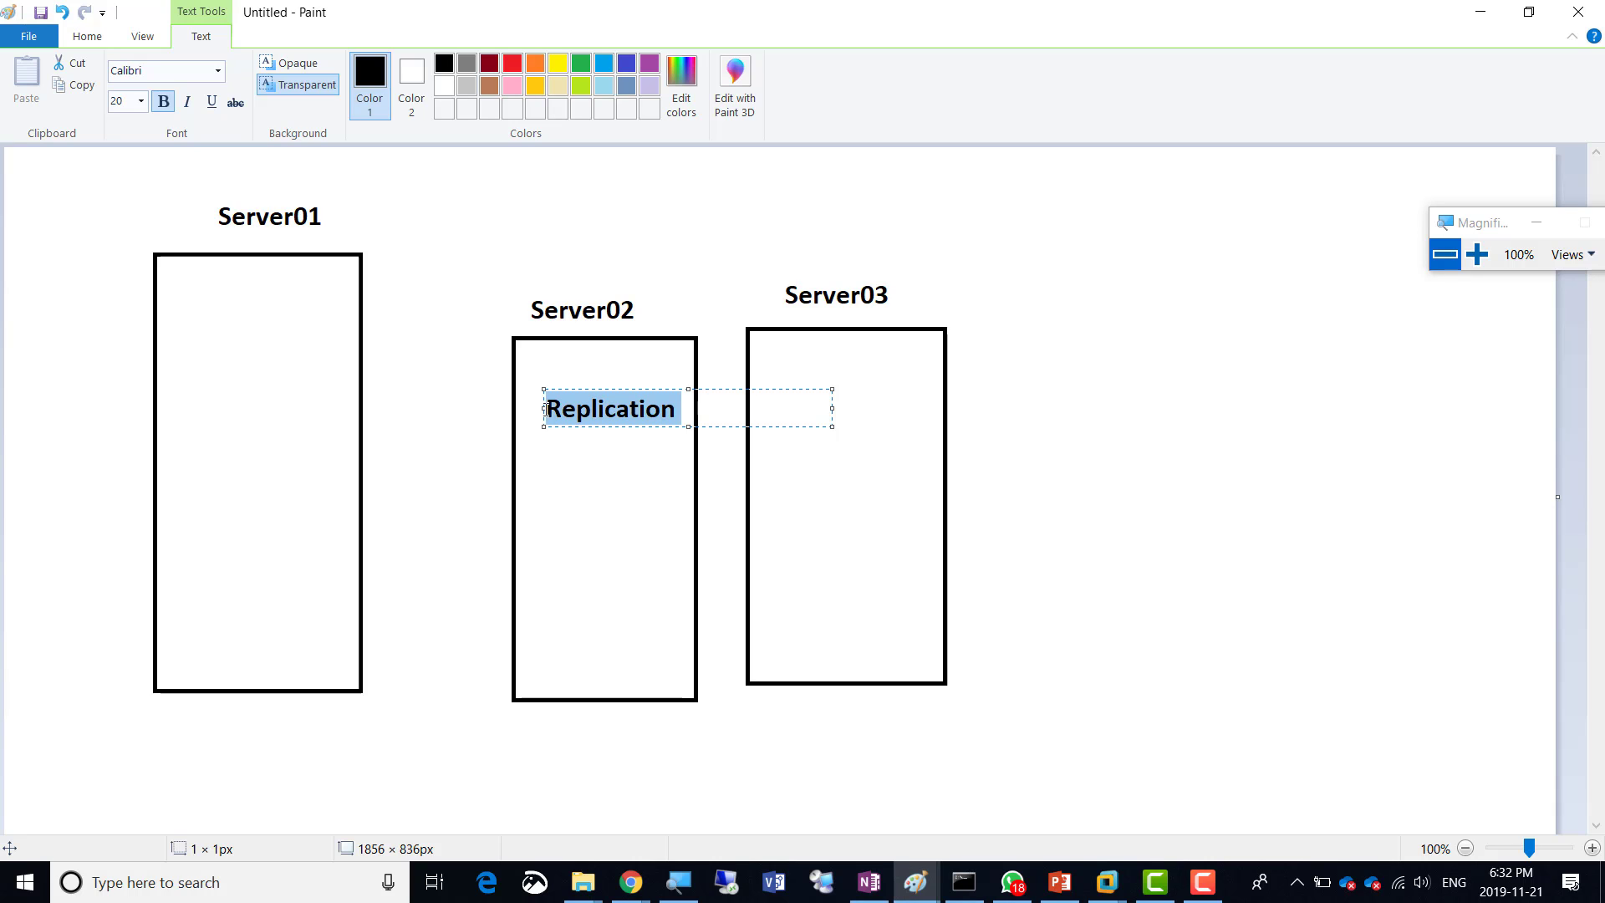
key(ctrl+c)
click(864, 412)
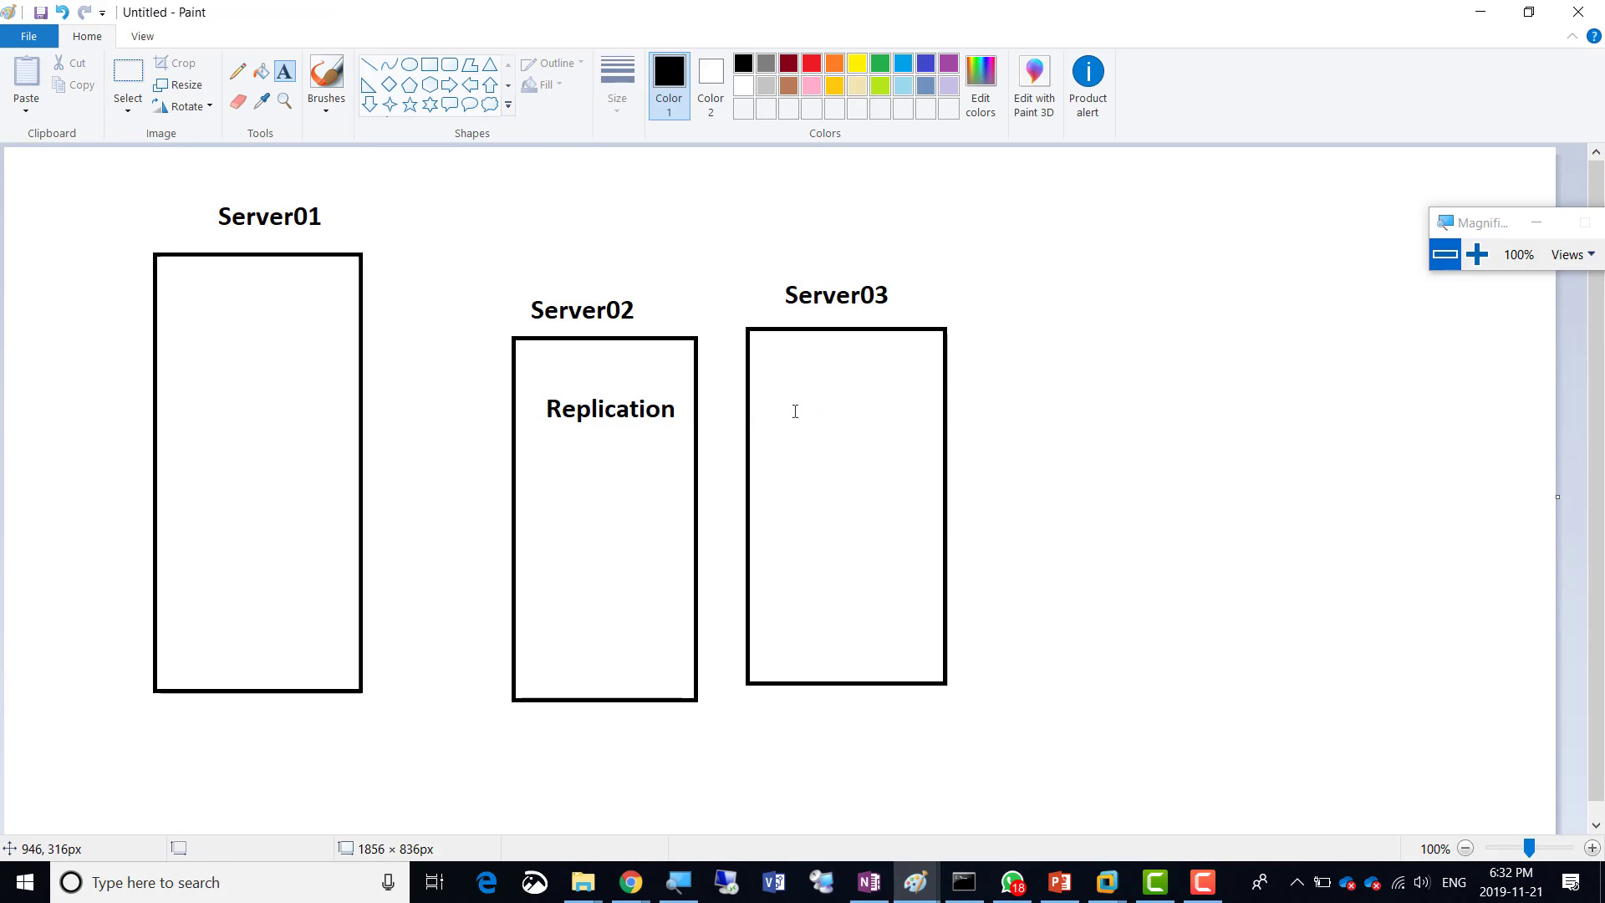
click(793, 392)
key(ctrl+v)
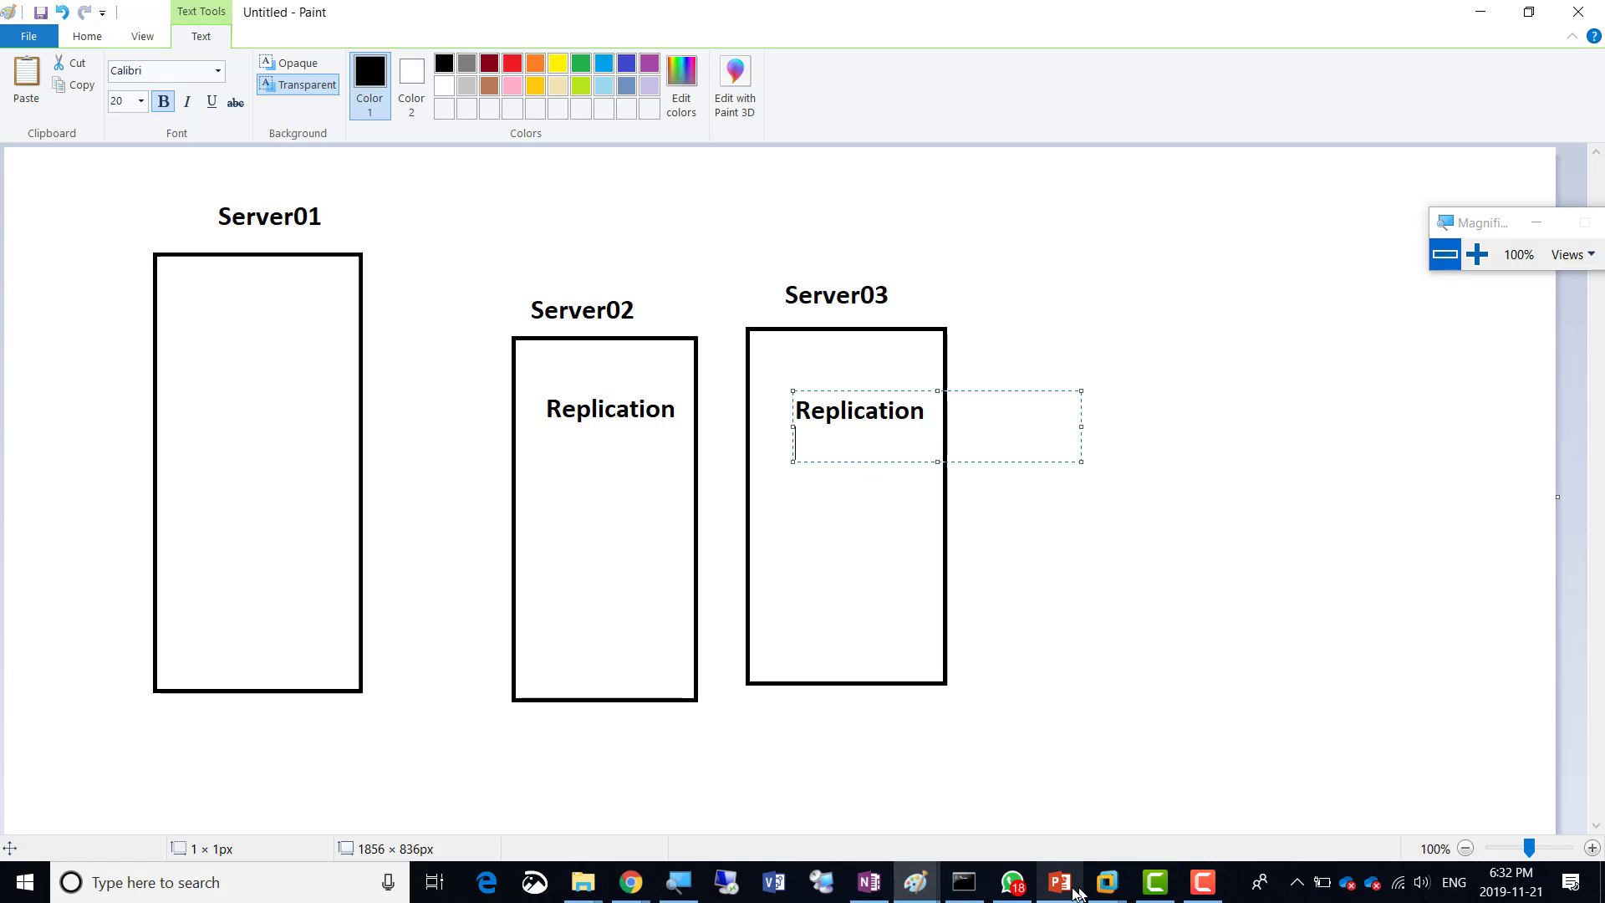
Switch to OneNote's "Week12 - 21Nov2019" page and start a new dash bullet directly below the Screenshot 1 line
mouse_move(875, 895)
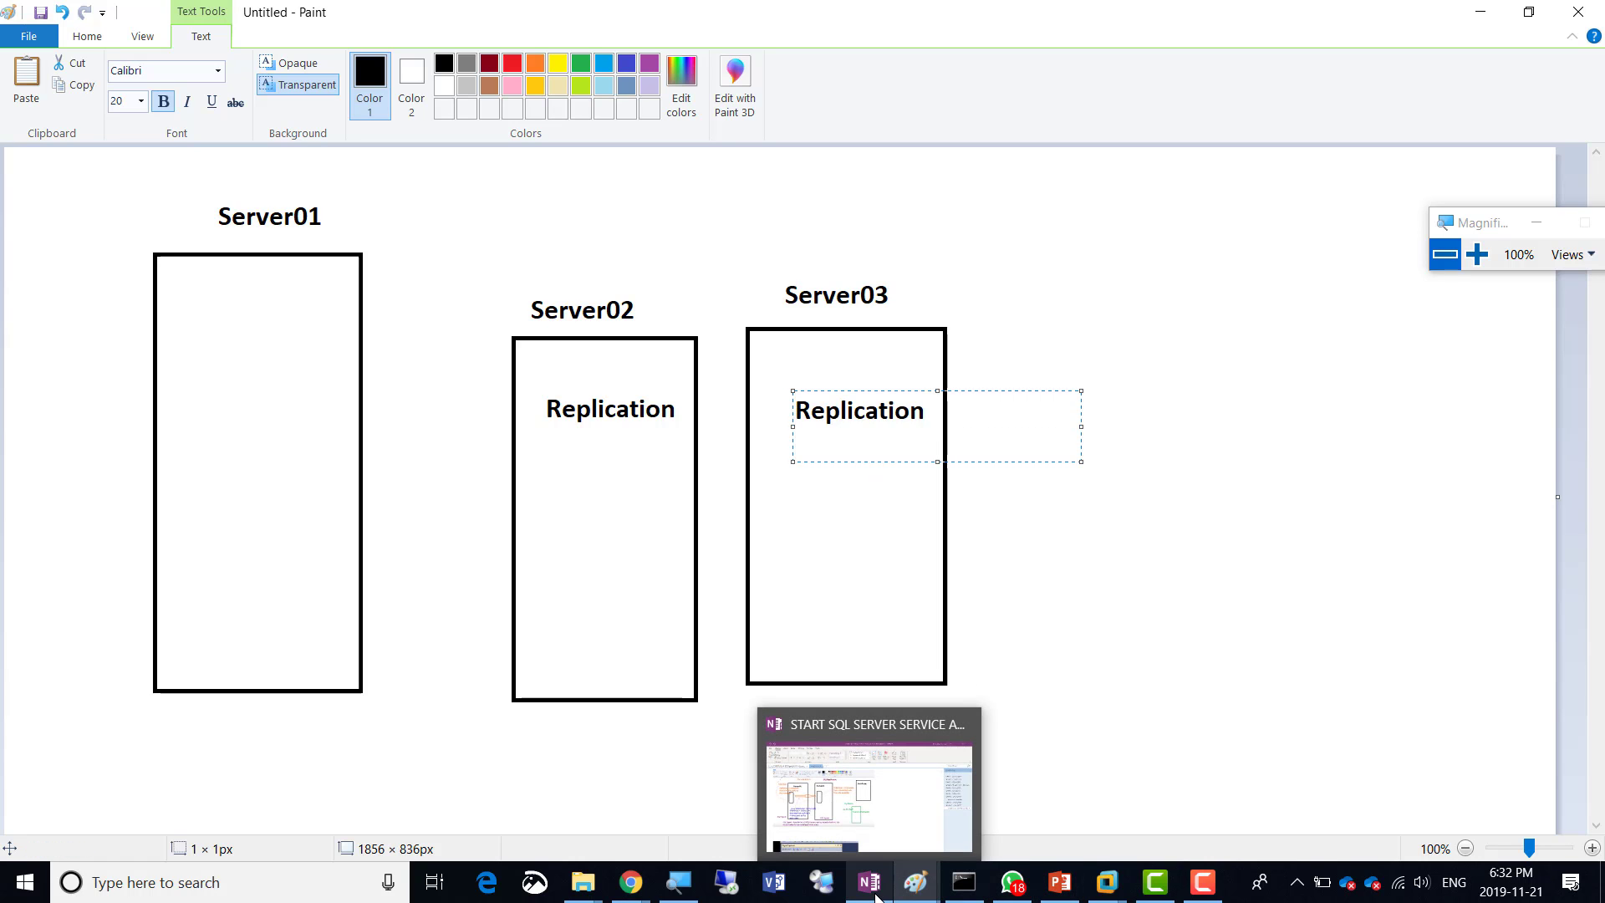
click(869, 798)
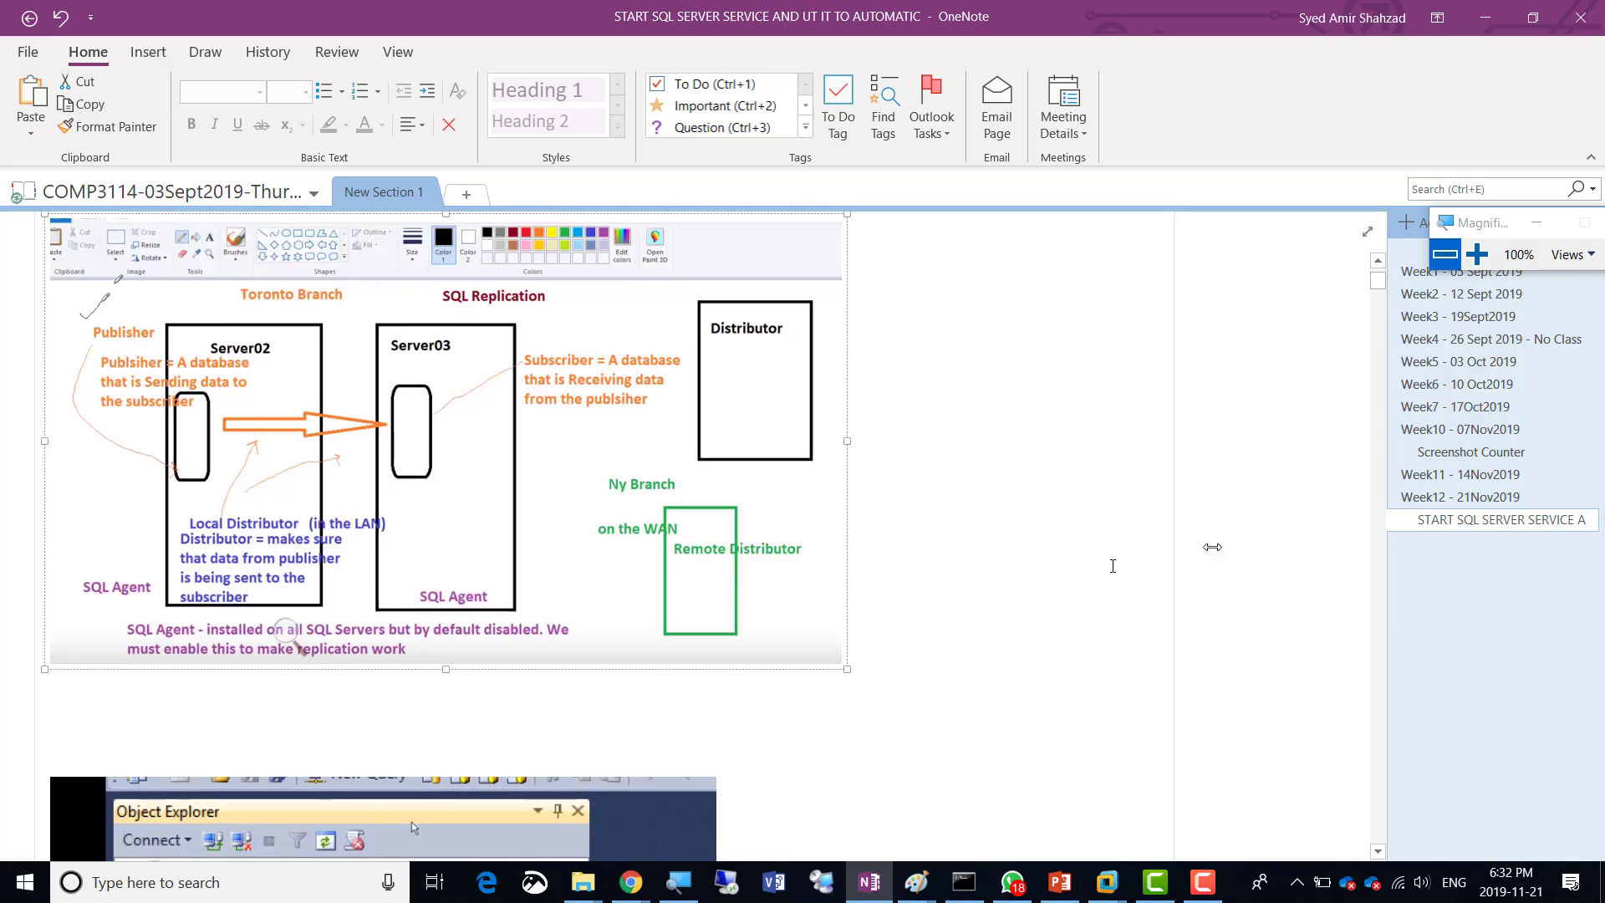
click(1449, 496)
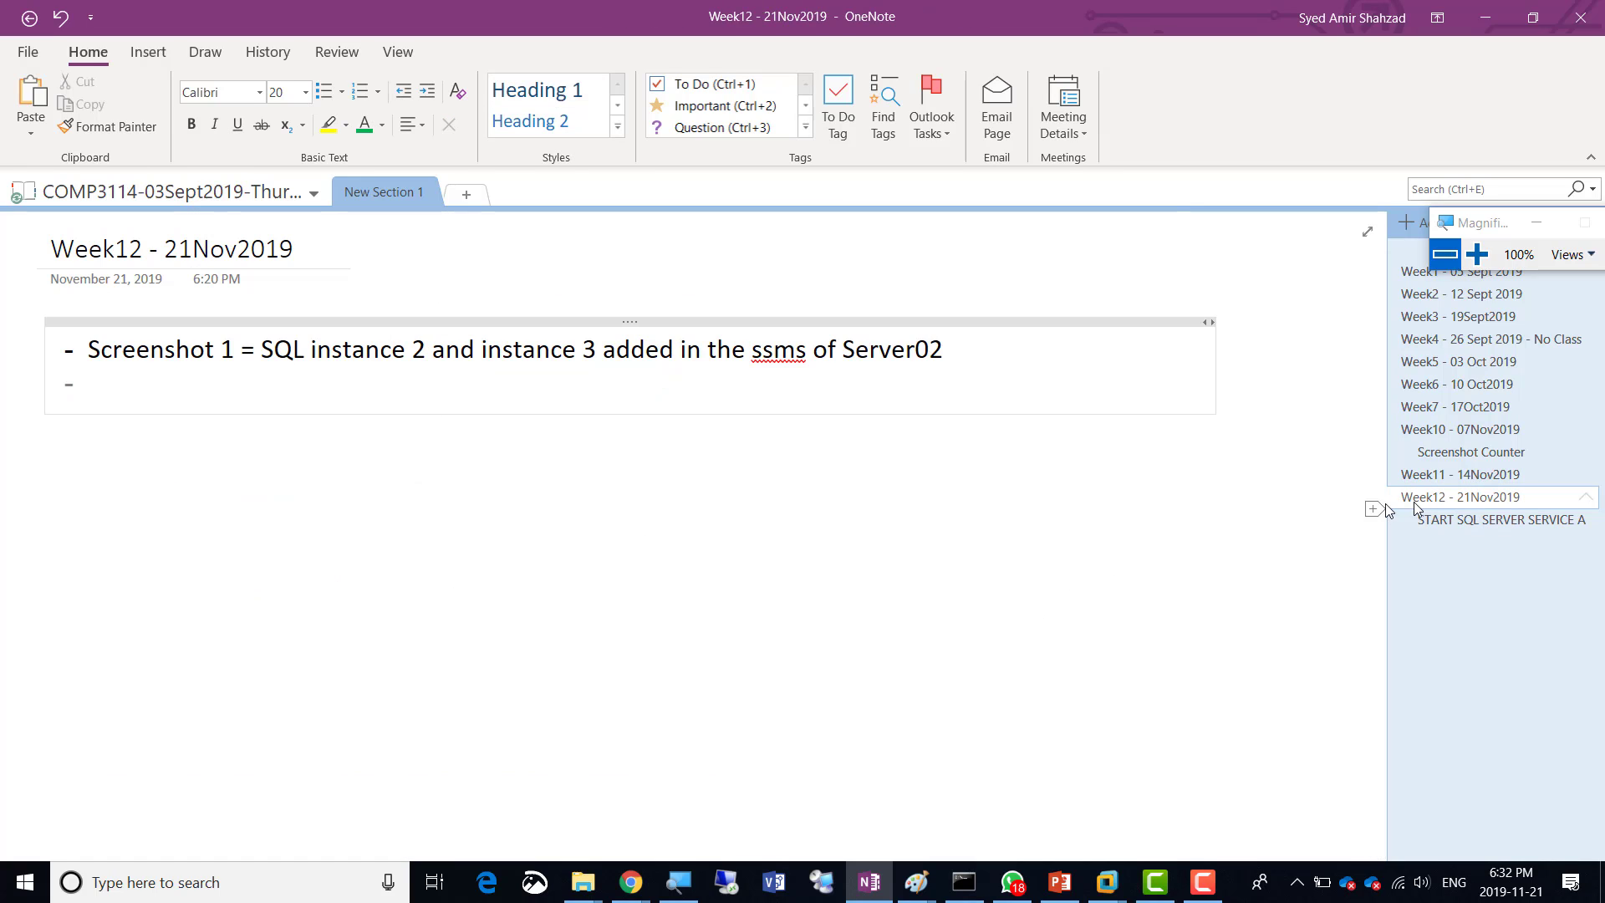
click(944, 340)
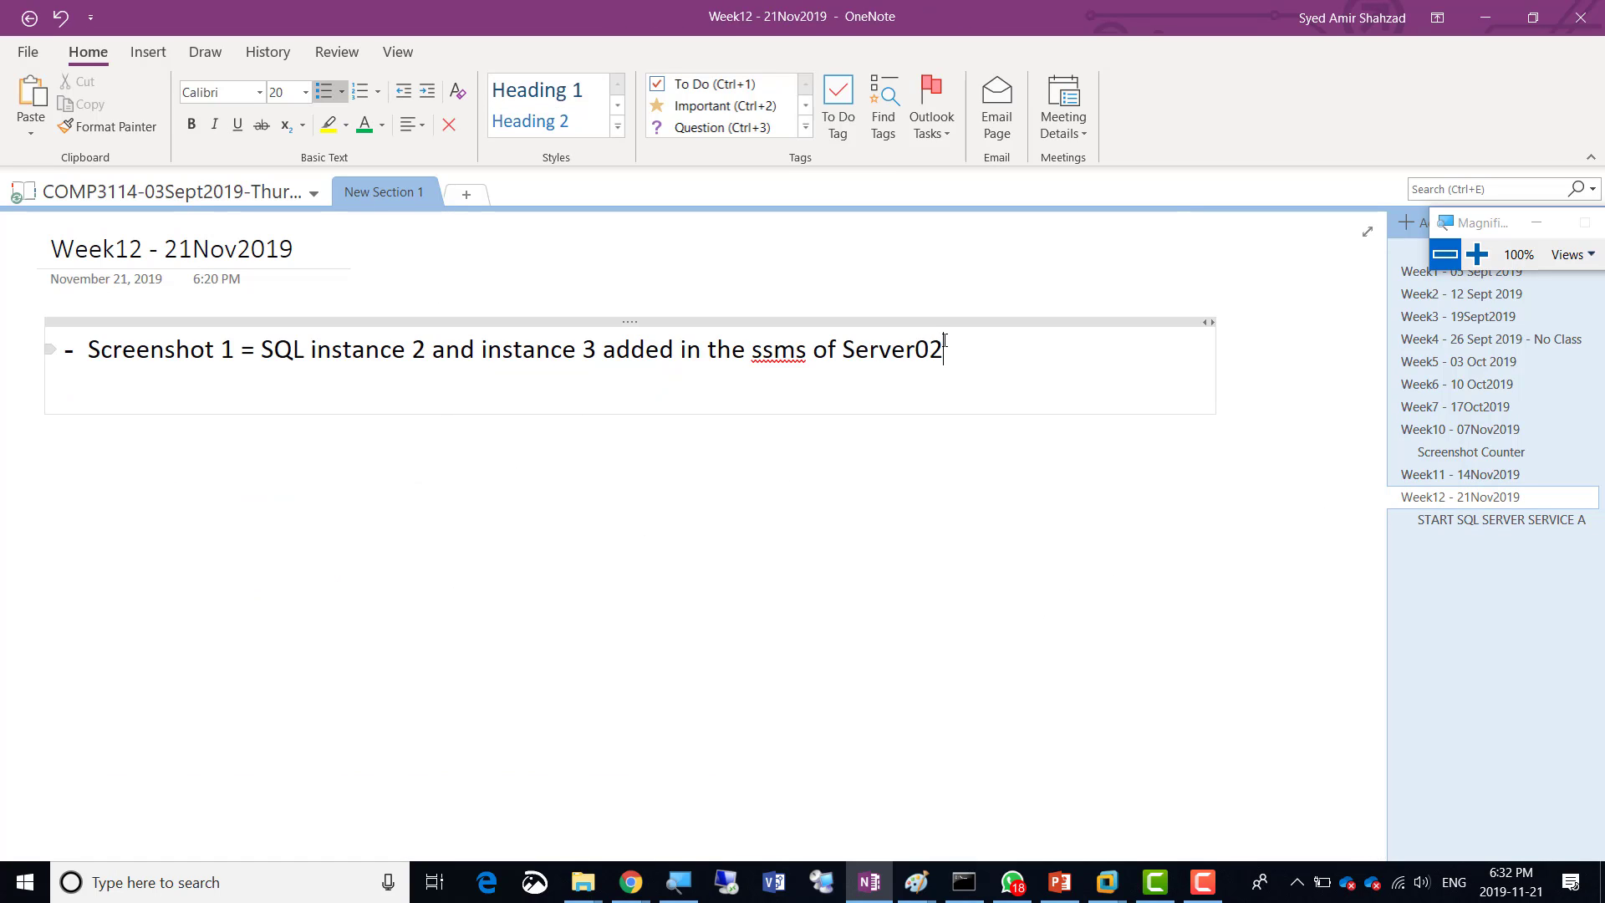
key(Return)
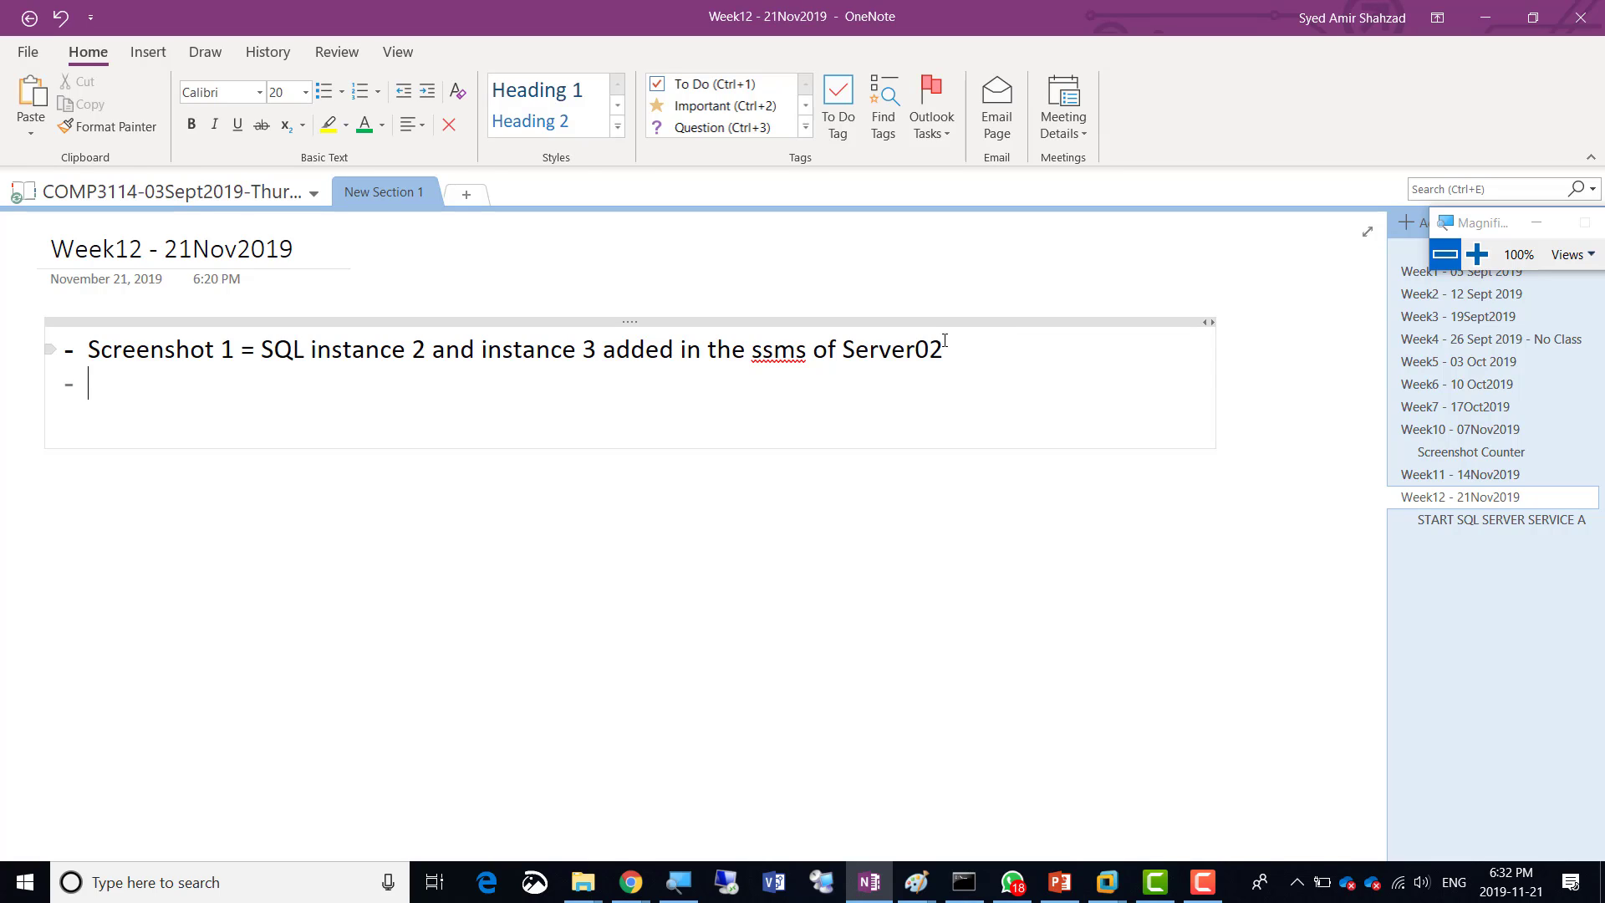
Write "Screenshot 2 = TASK1 = Make sure that the REPLICATION folder is available in both Server02" on the new bullet
text(Screenshot)
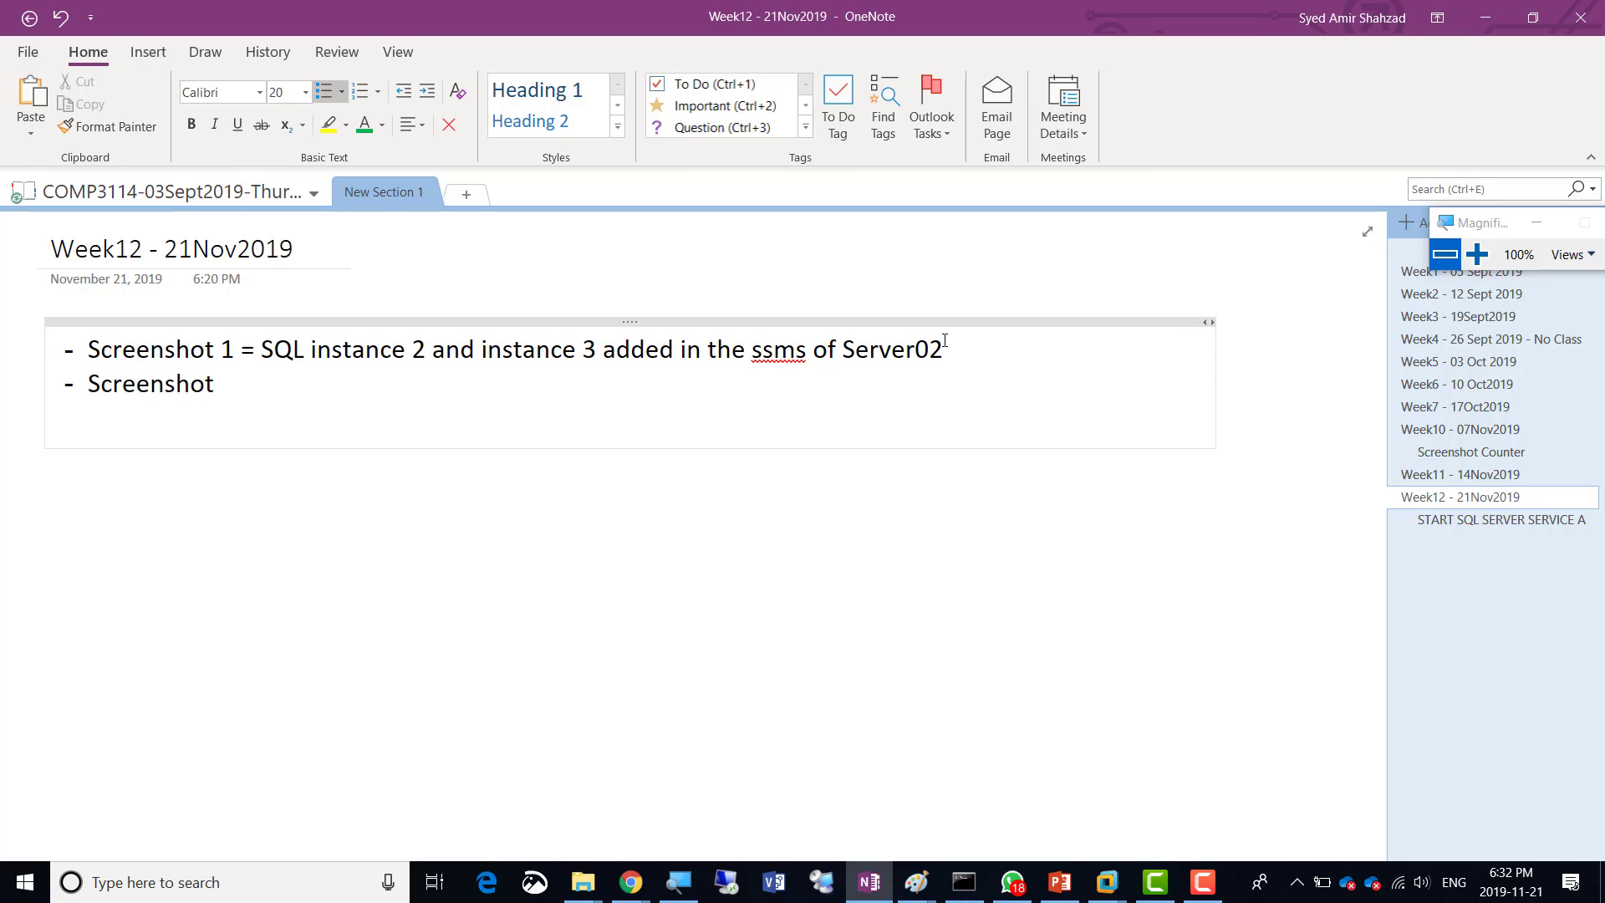
text( 2 = 2)
key(BackSpace)
text(TASk)
key(BackSpace)
text(K1 = Make suret)
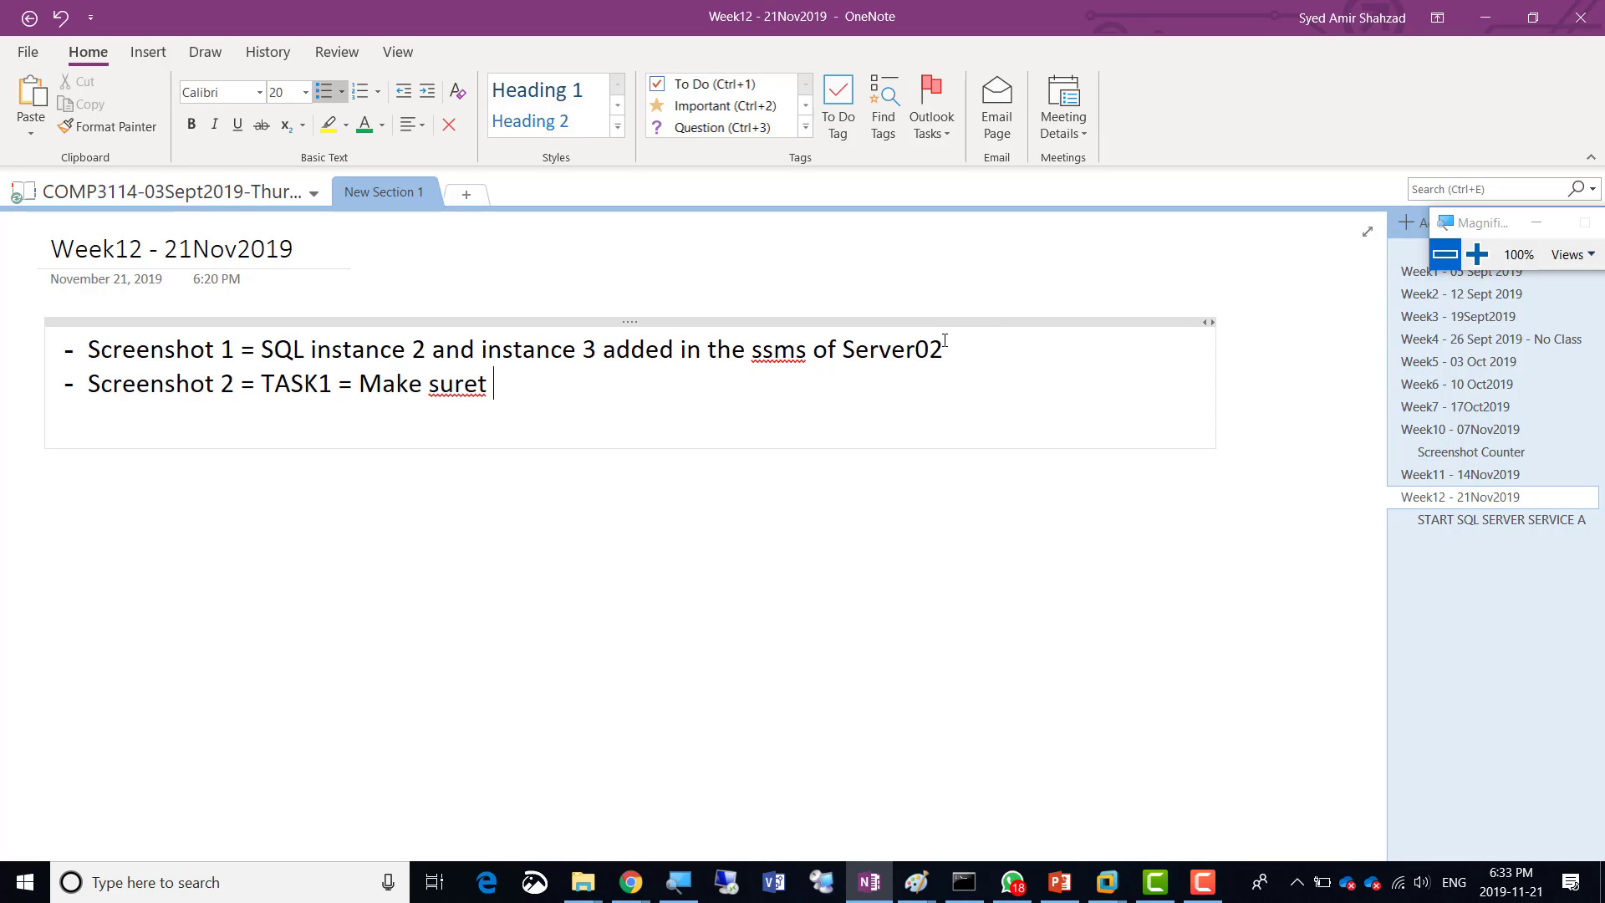
key(BackSpace)
text(that the REPLICATIOn)
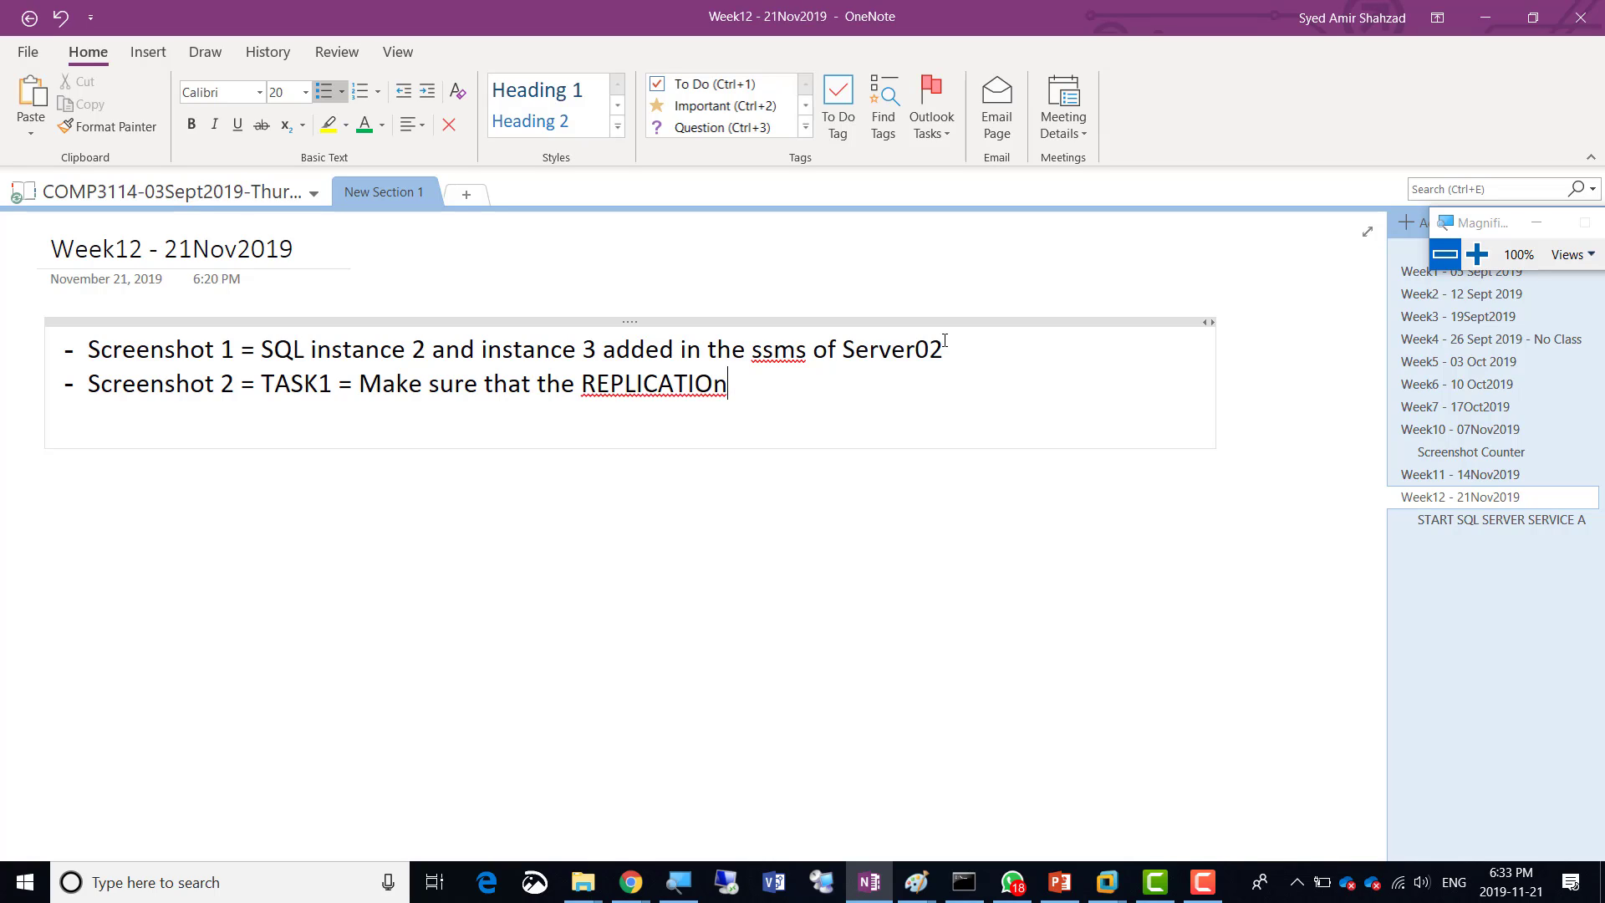
key(BackSpace)
text(N folder is a)
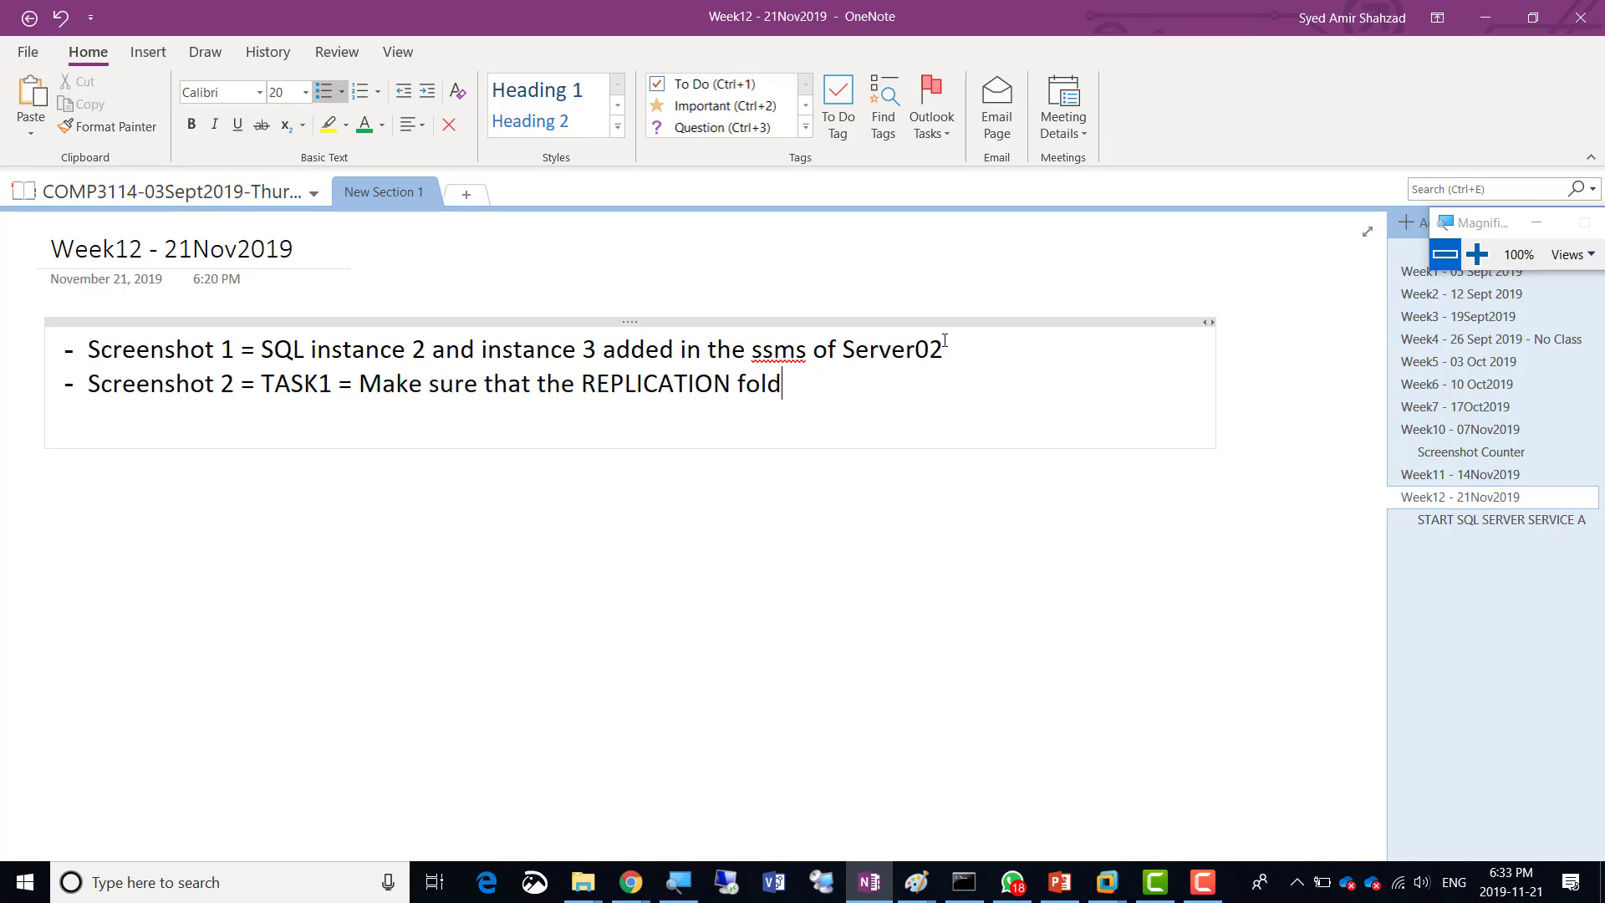
text(vailable in b)
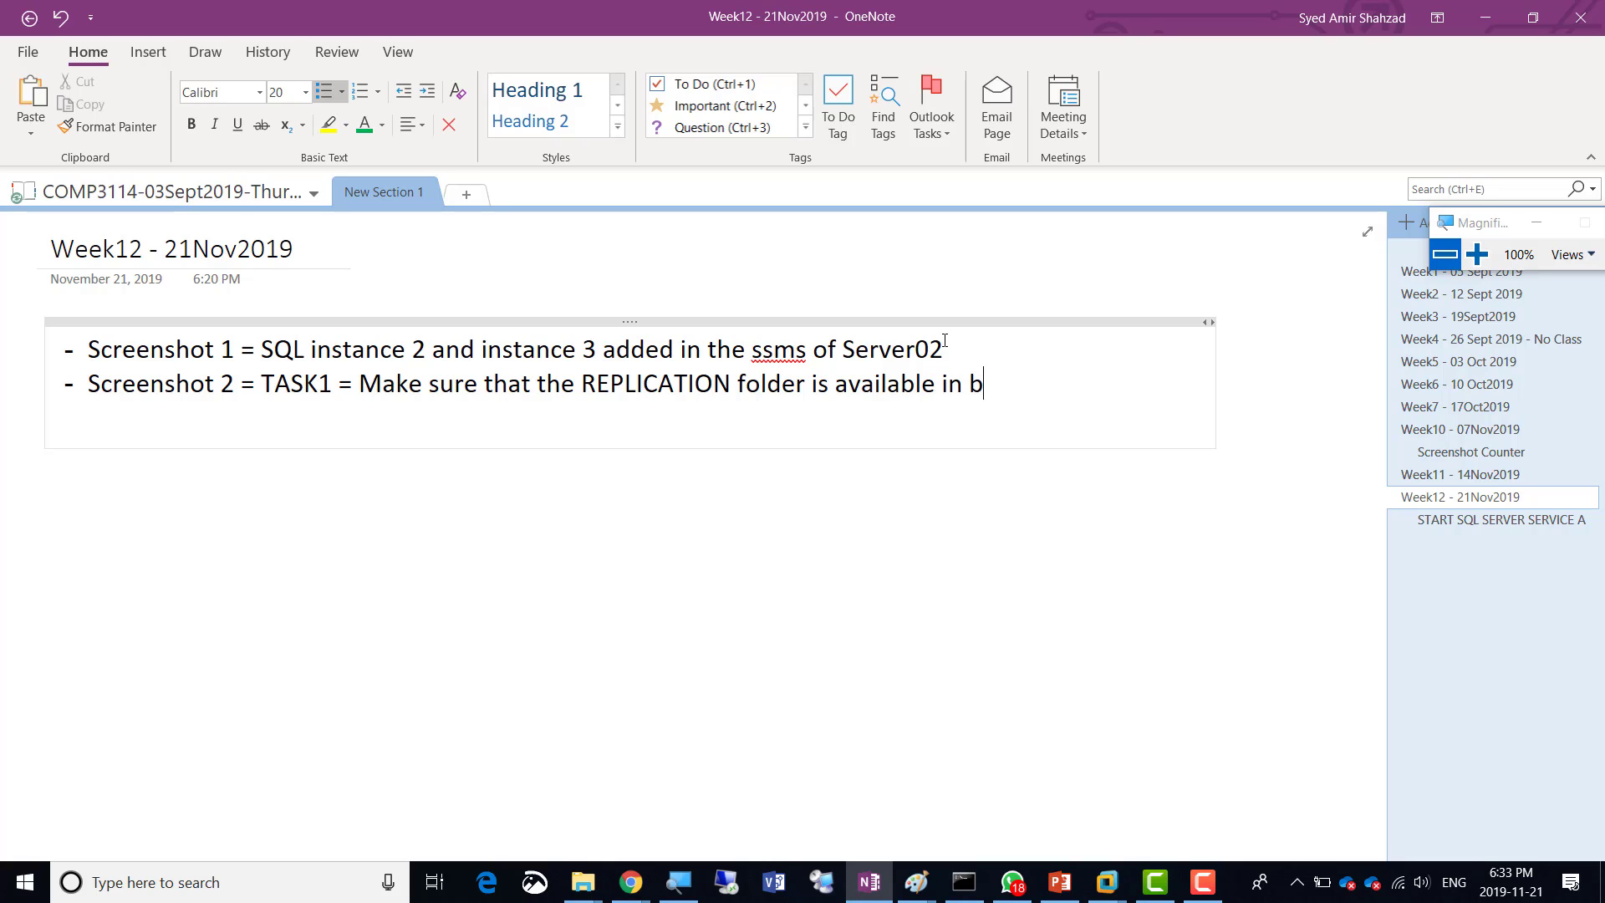
text(oth Server02)
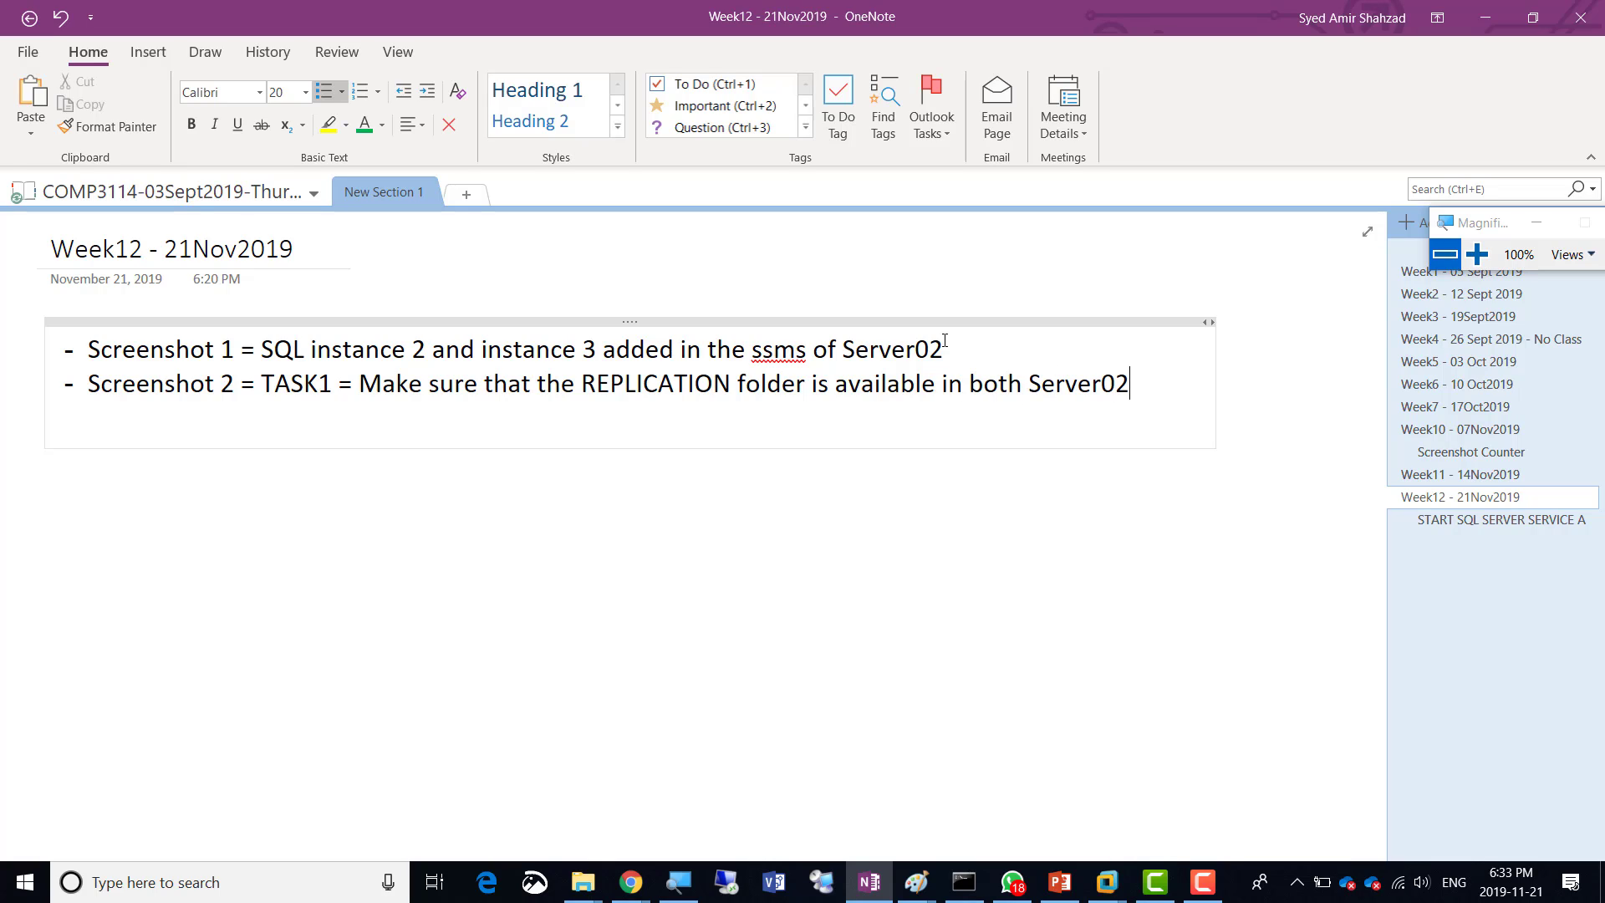
Complete the Screenshot 2 line after "both Server02" with "Instance and Server03 Instance added inside SSMS of Server02"
text( Inssatnce an)
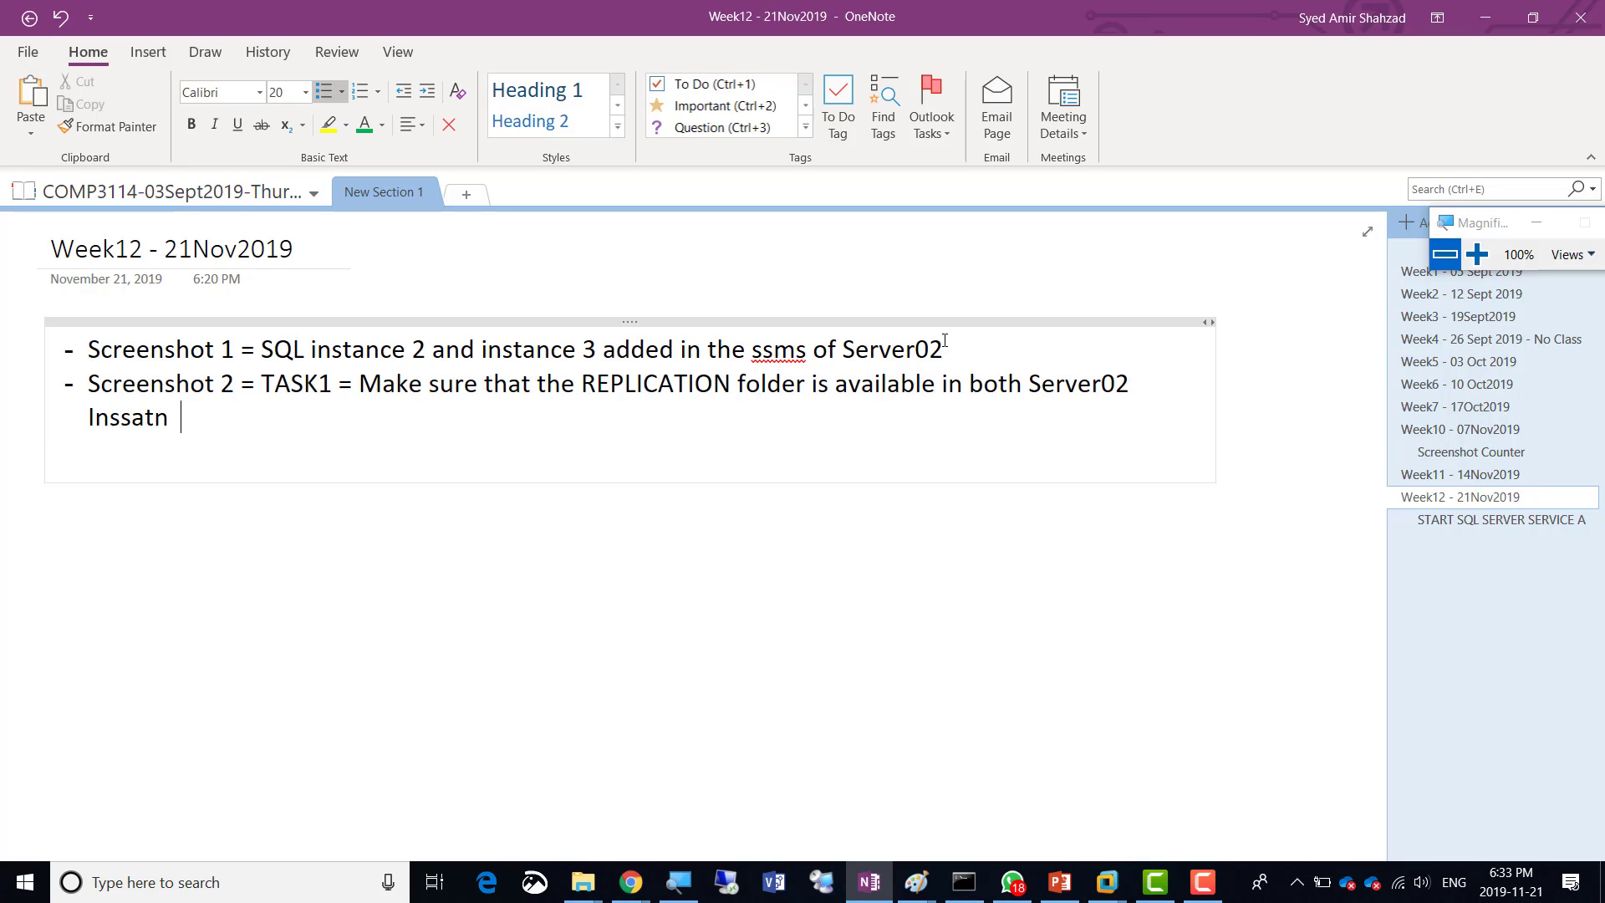
key(BackSpace)
key(BackSpace)
key(BackSpace)
key(BackSpace)
key(BackSpace)
key(BackSpace)
key(BackSpace)
key(BackSpace)
key(BackSpace)
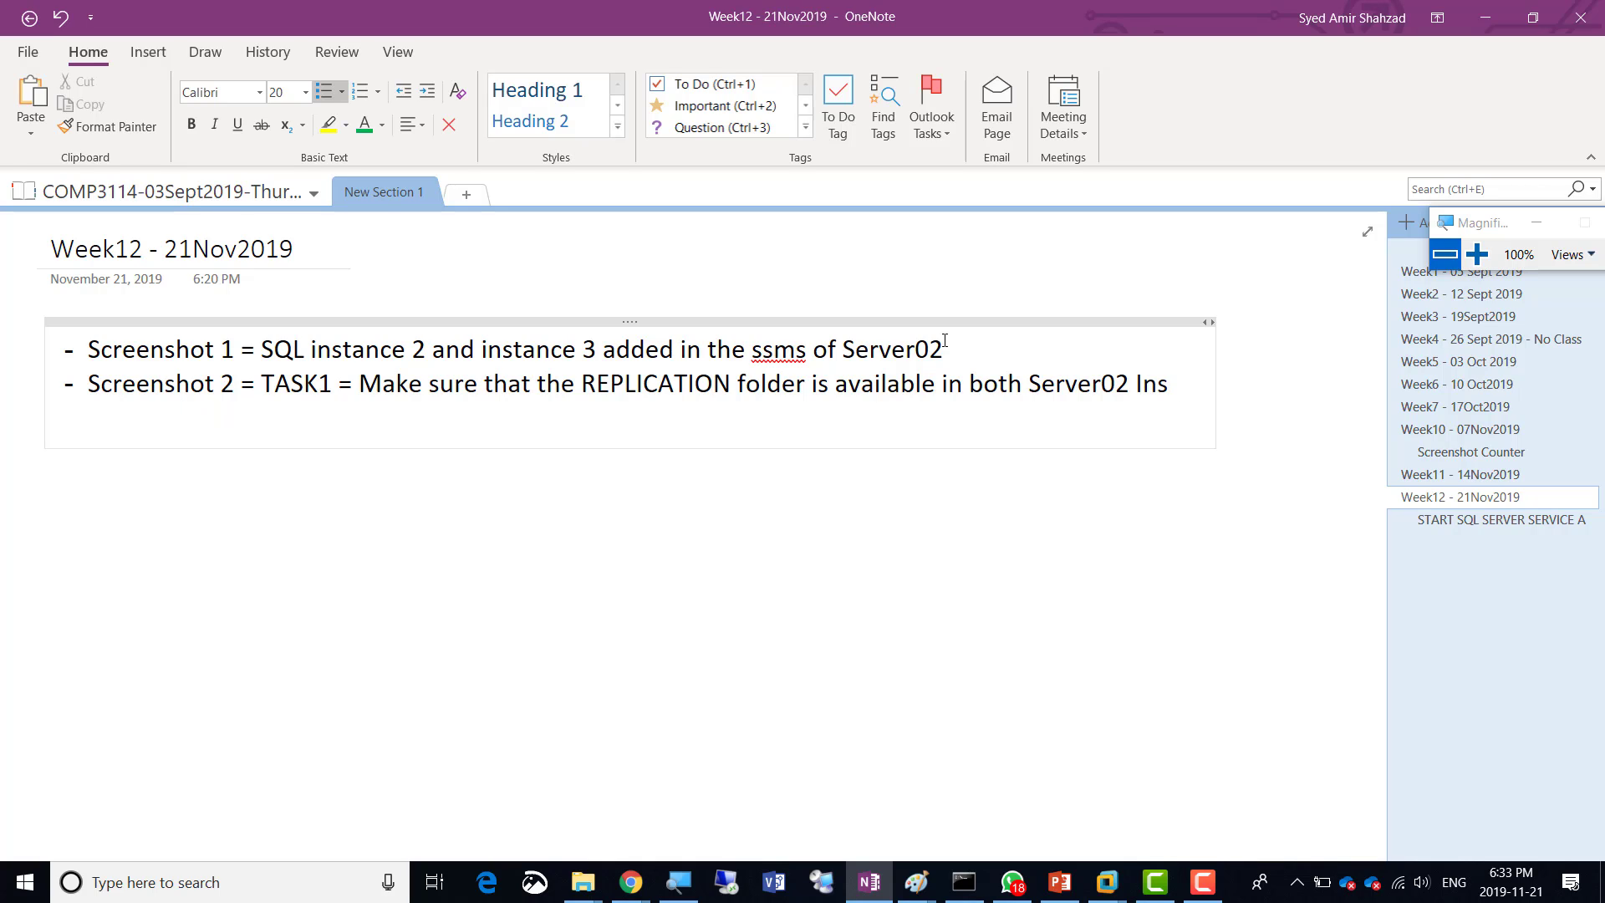
text(tance and S)
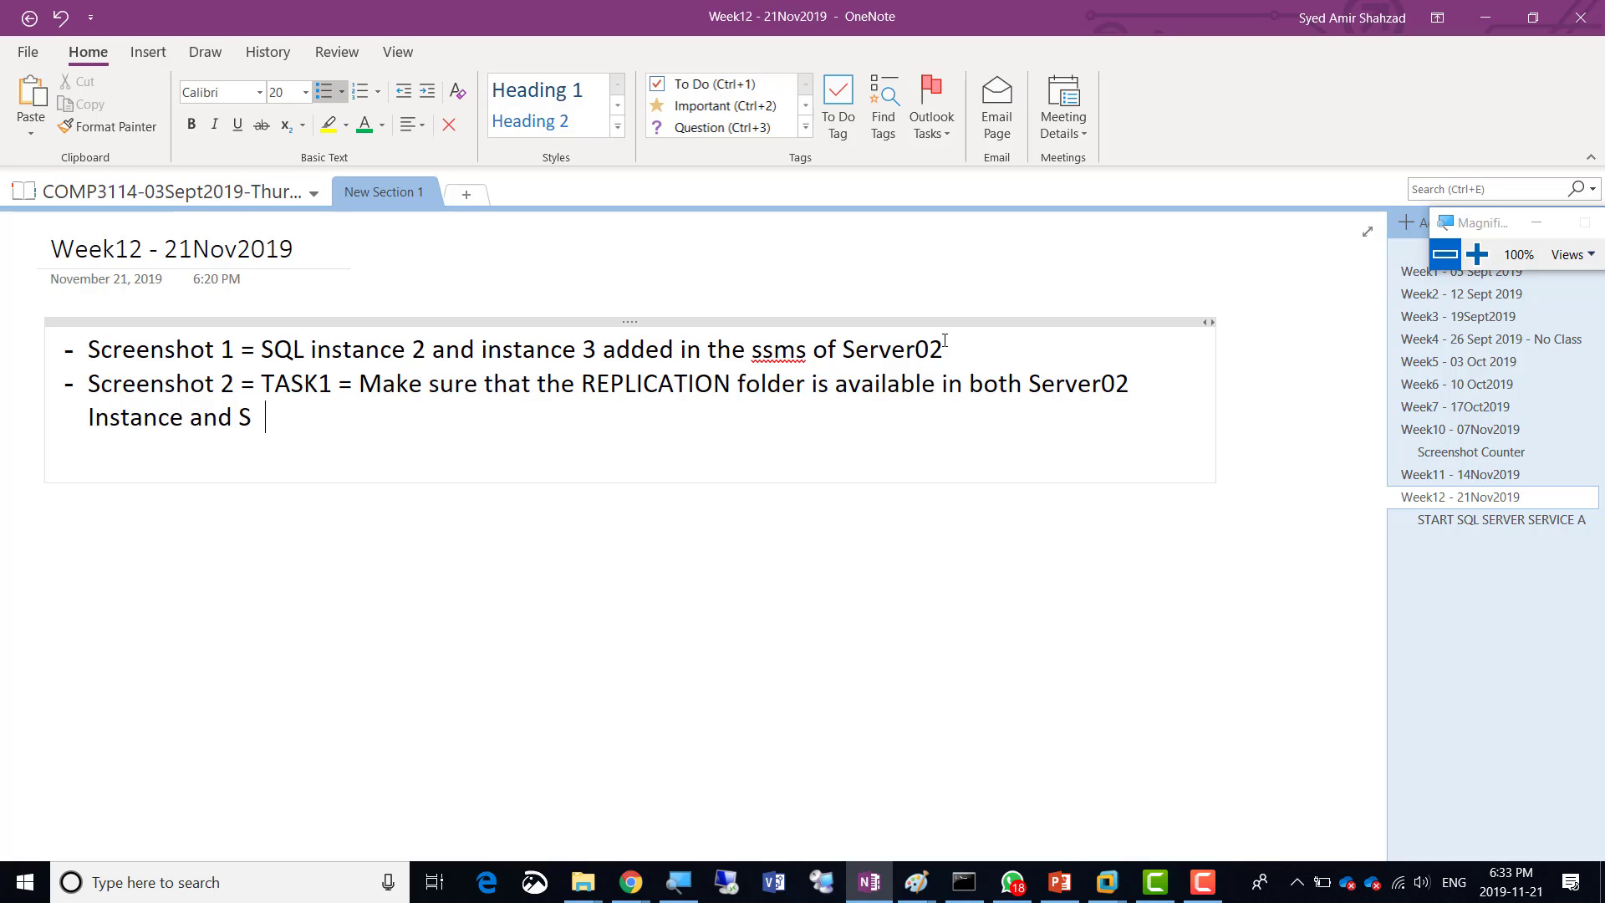
key(BackSpace)
text(erver03 Inst)
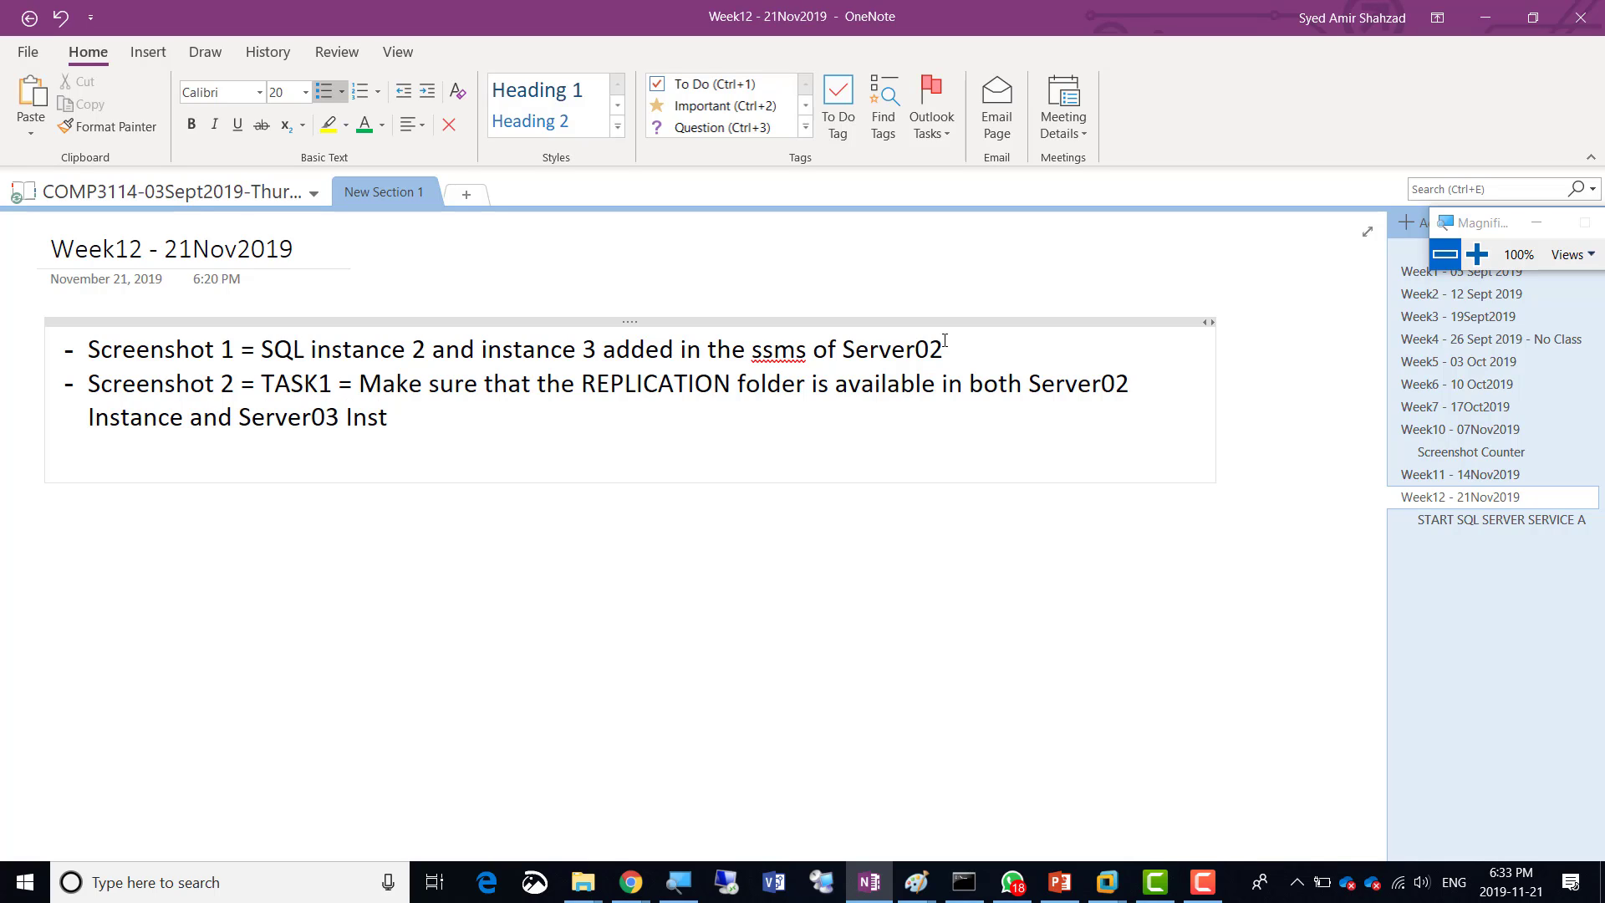
text(ance added inside )
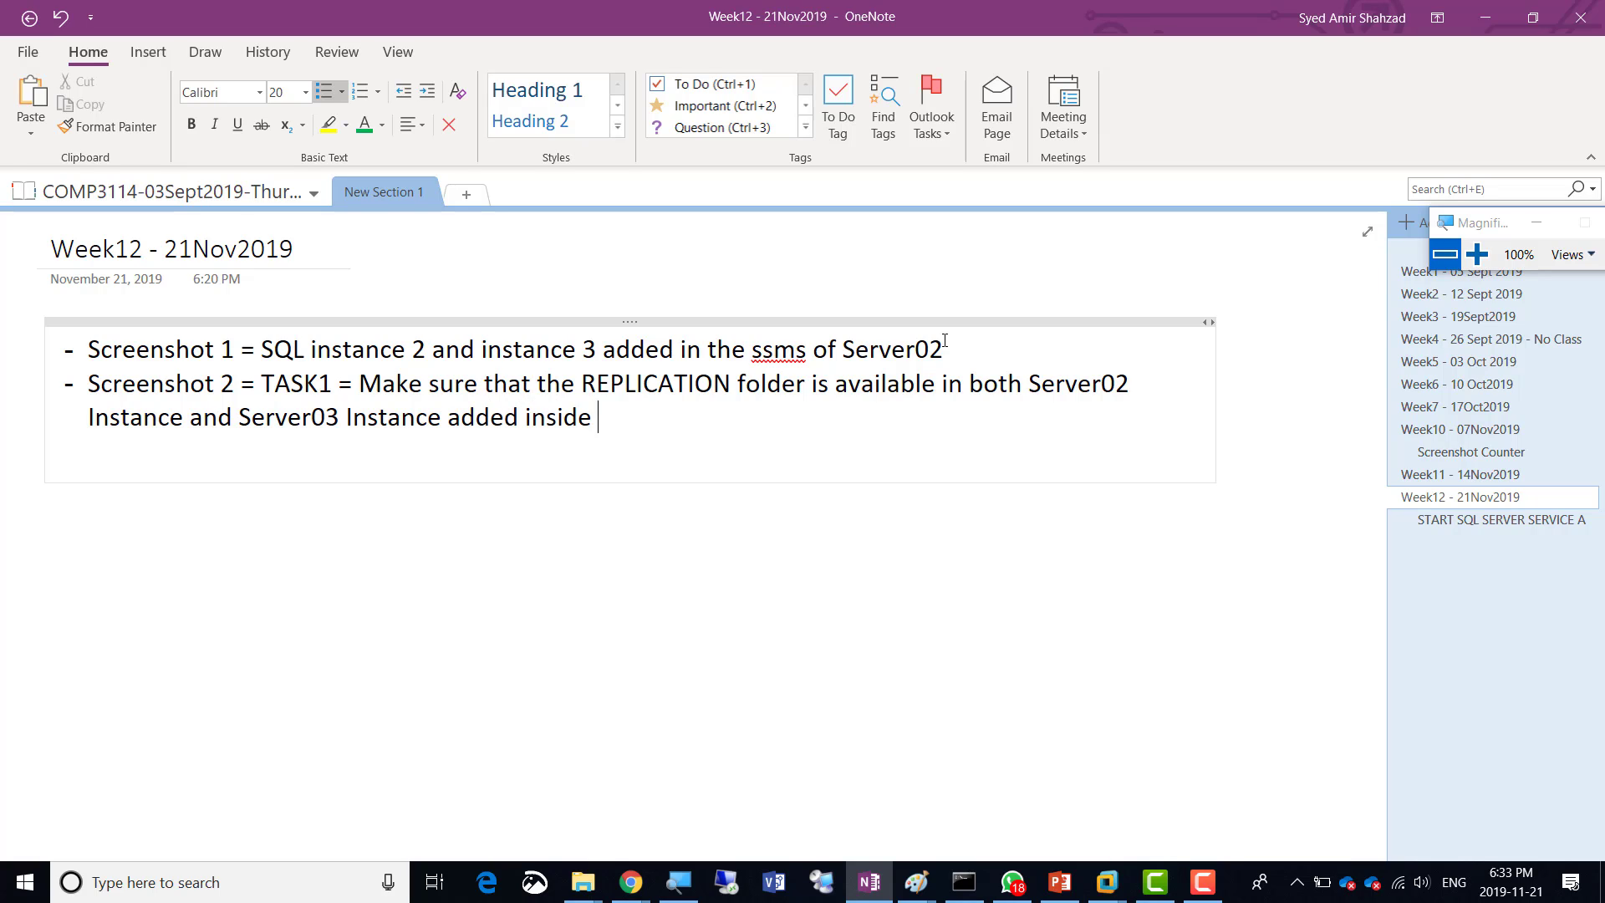
text(SSMS of Ser)
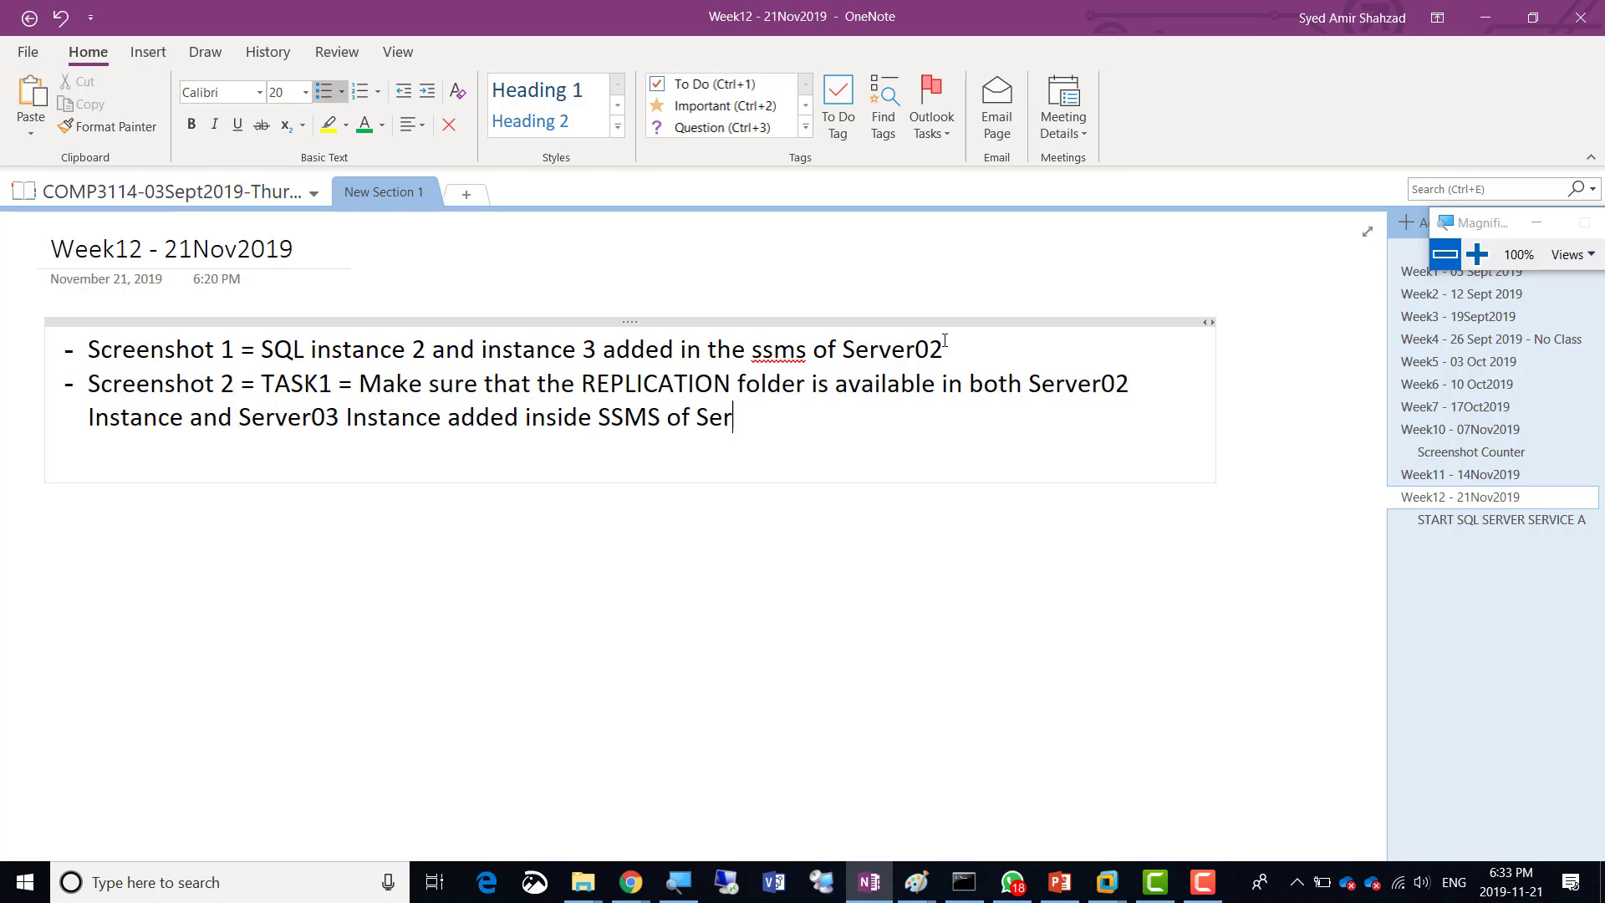
text(ver02)
Bold "REPLICATION folder is available in both" in the Screenshot 2 line and add the word "instances" after it
drag(583, 385, 1018, 385)
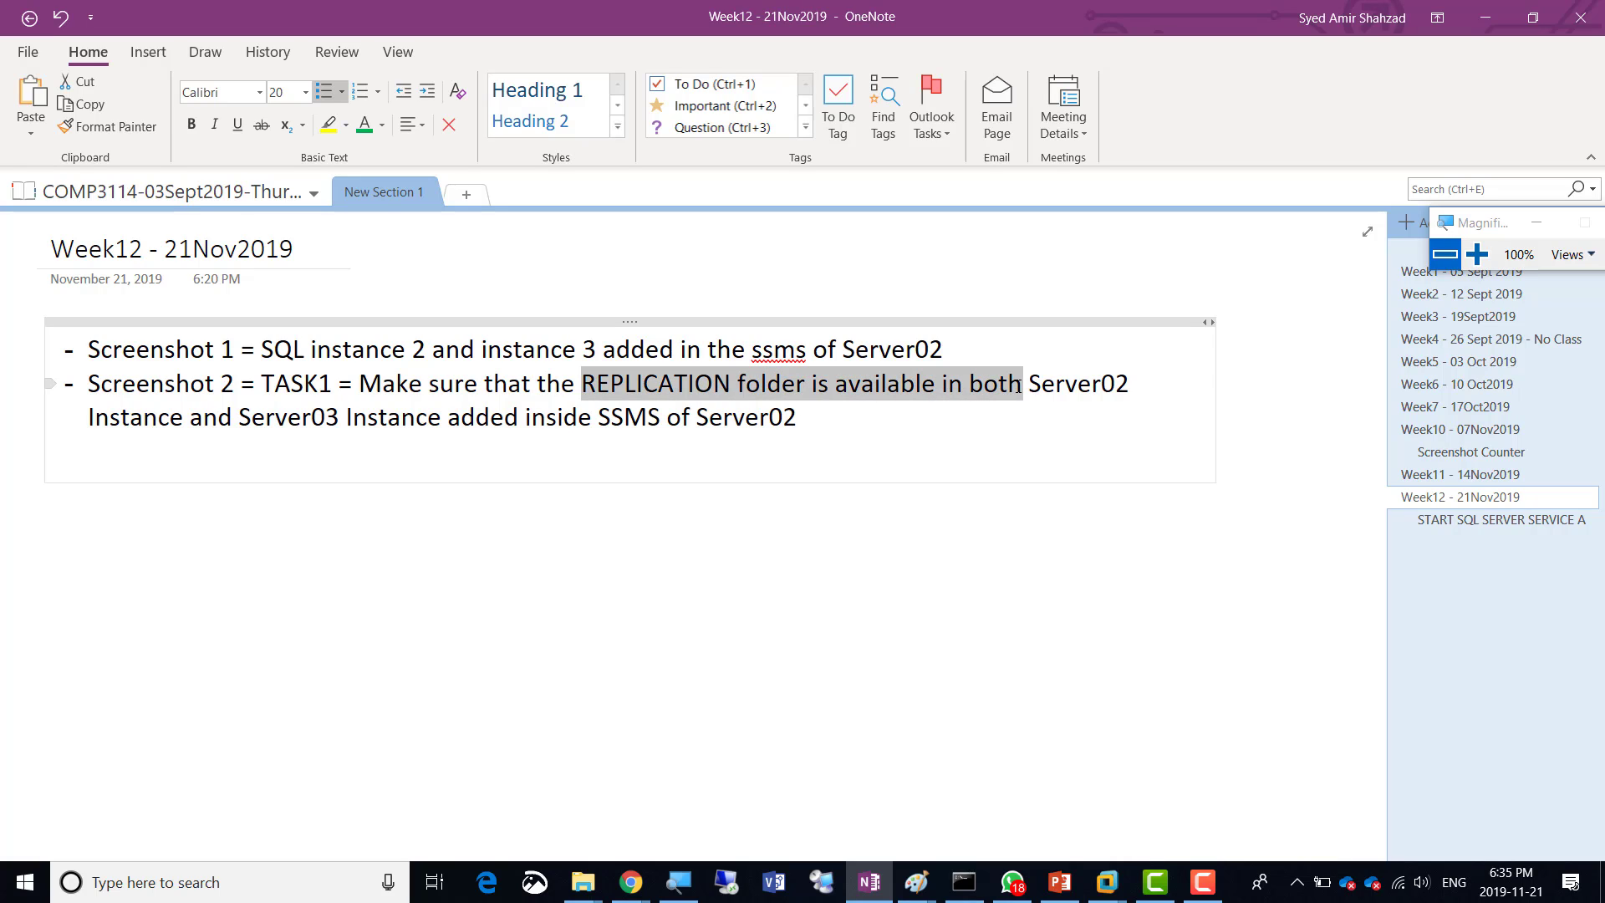
click(1030, 354)
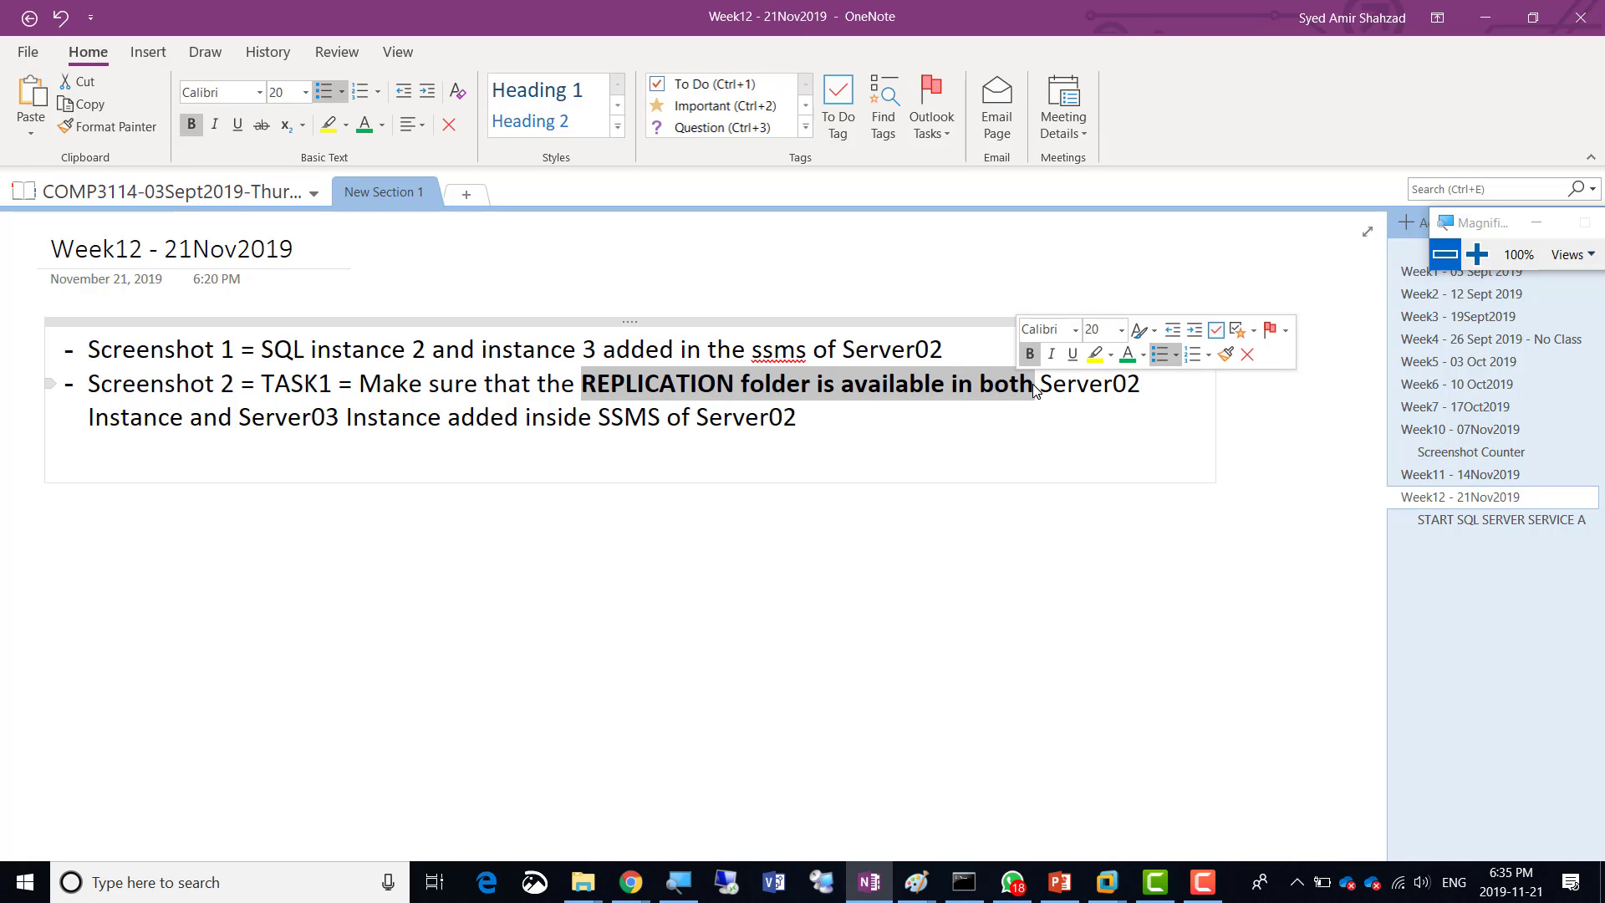
click(1034, 389)
text(instances)
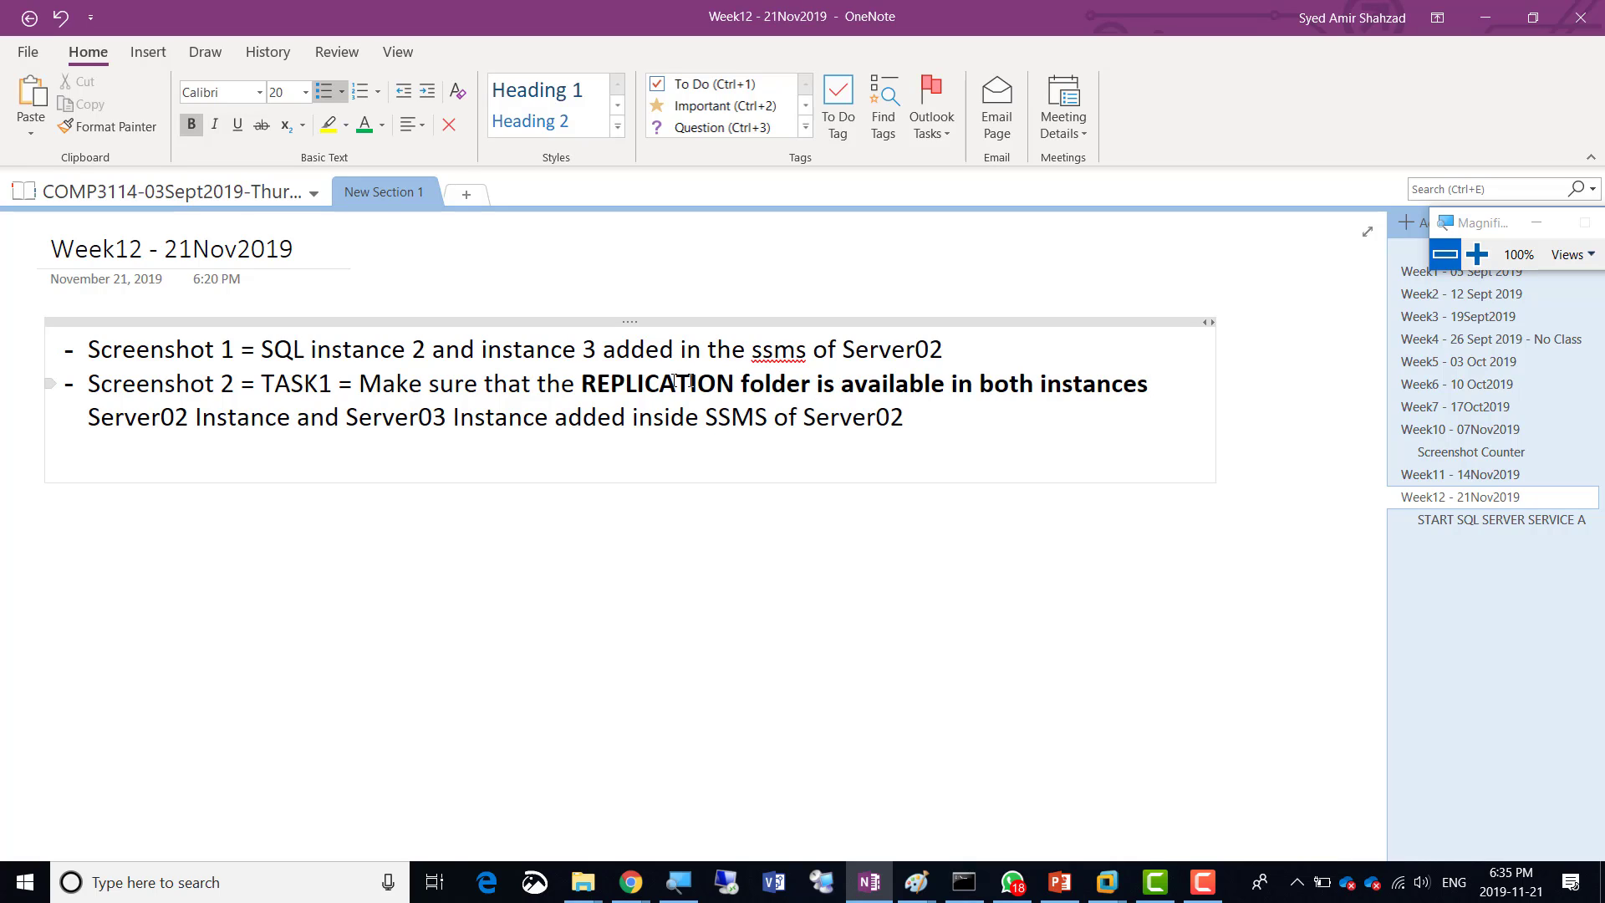
Insert a new bullet above the Screenshot 1 line reading "Letters in BOLD are the label"
drag(583, 383, 1145, 378)
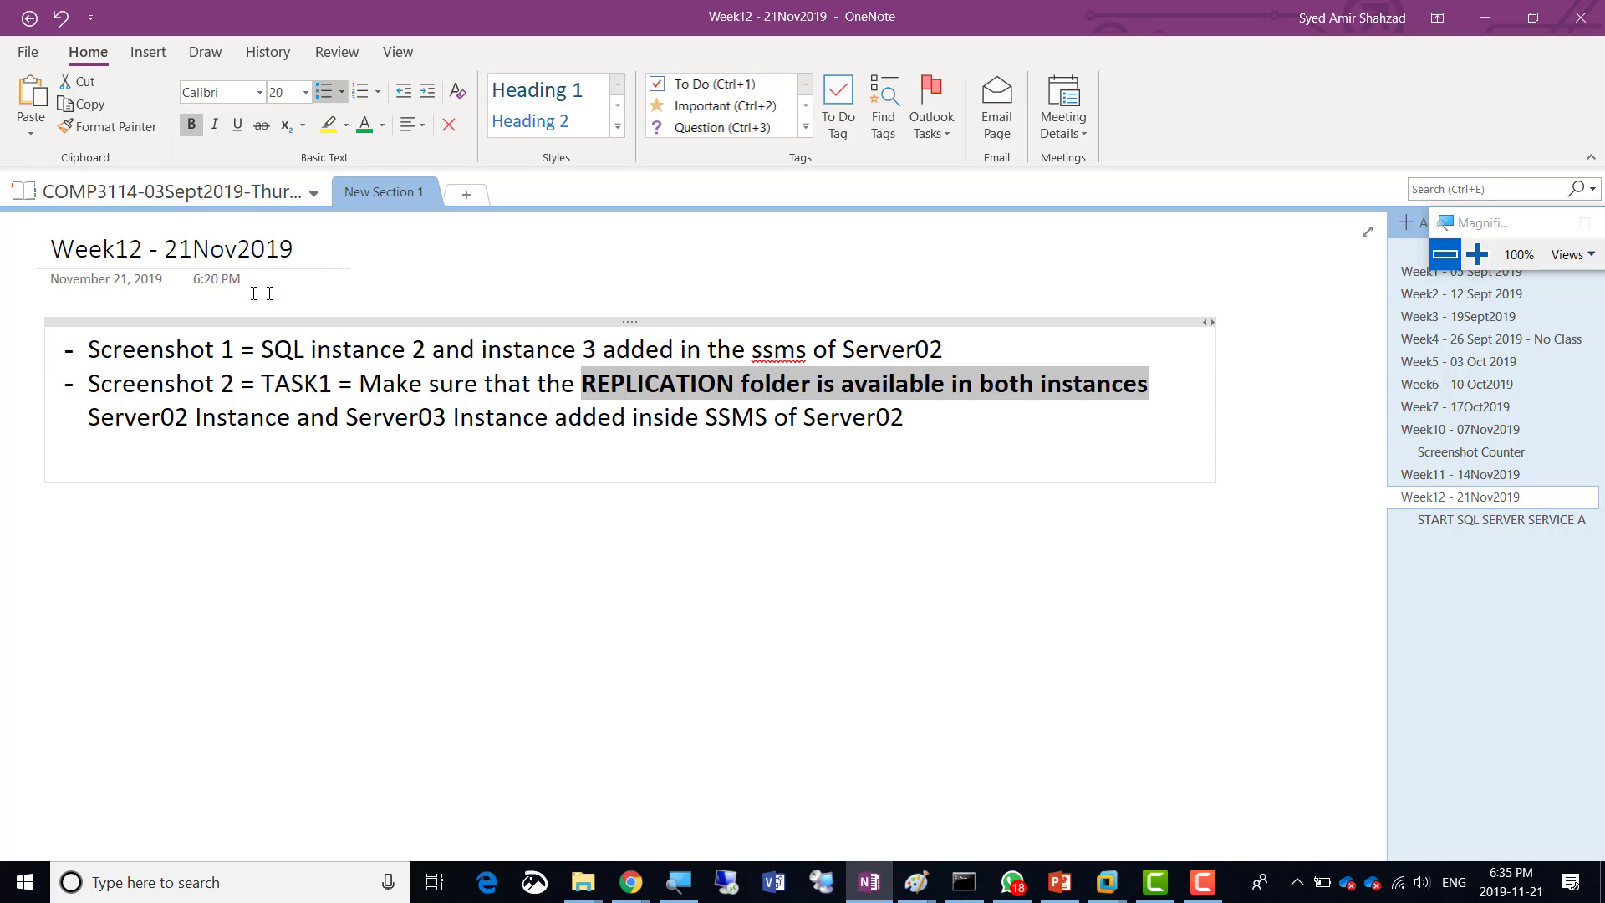
click(111, 302)
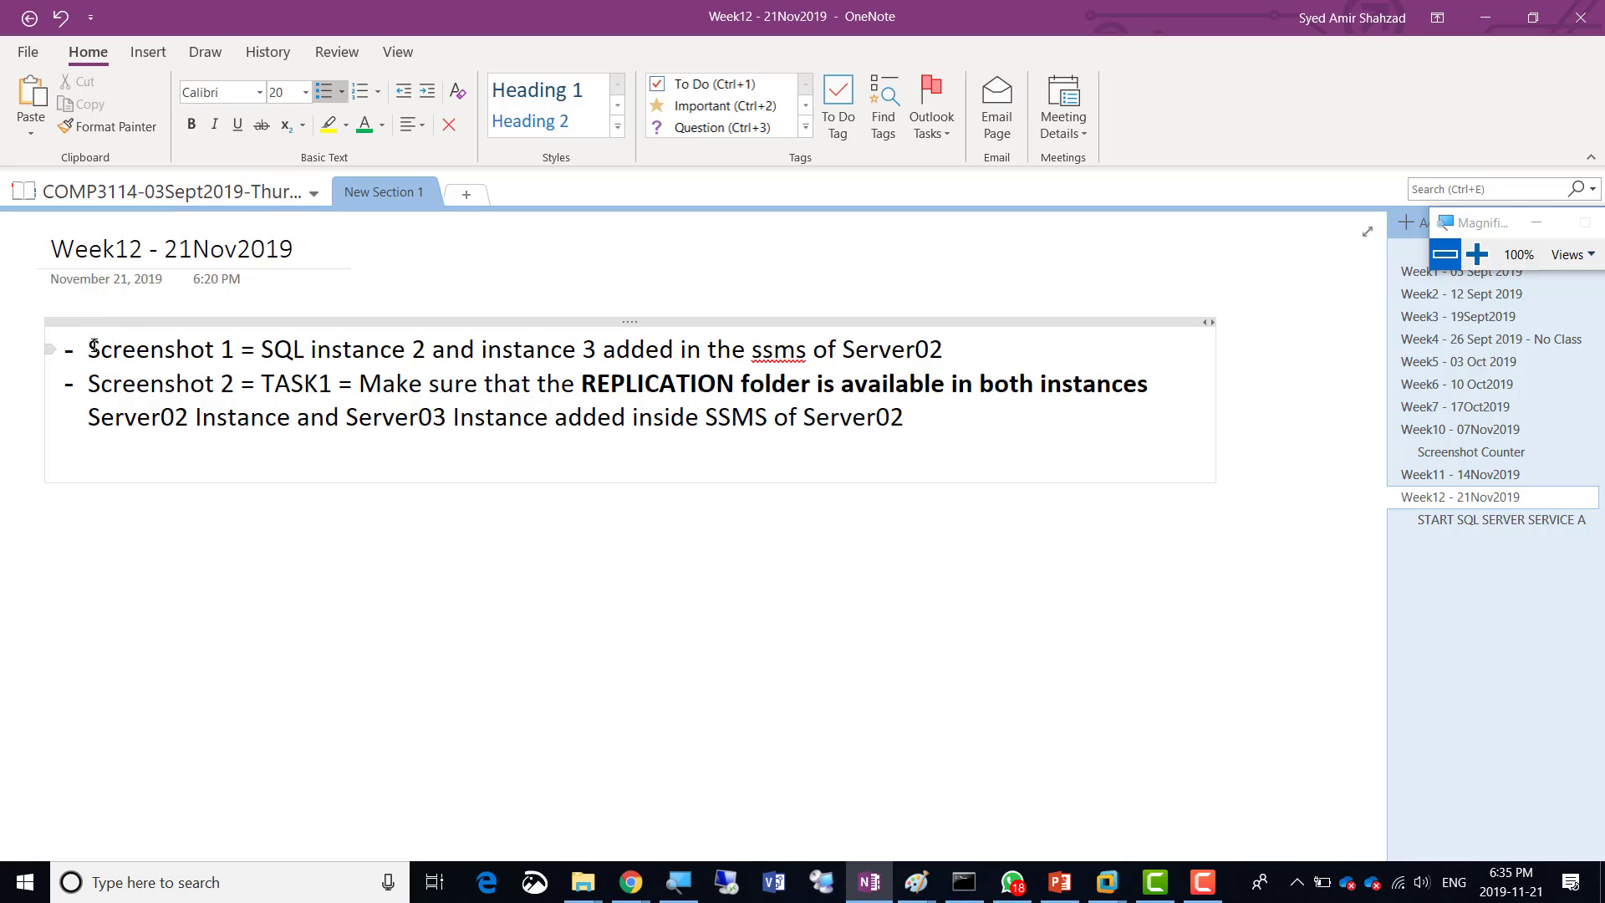
key(Return)
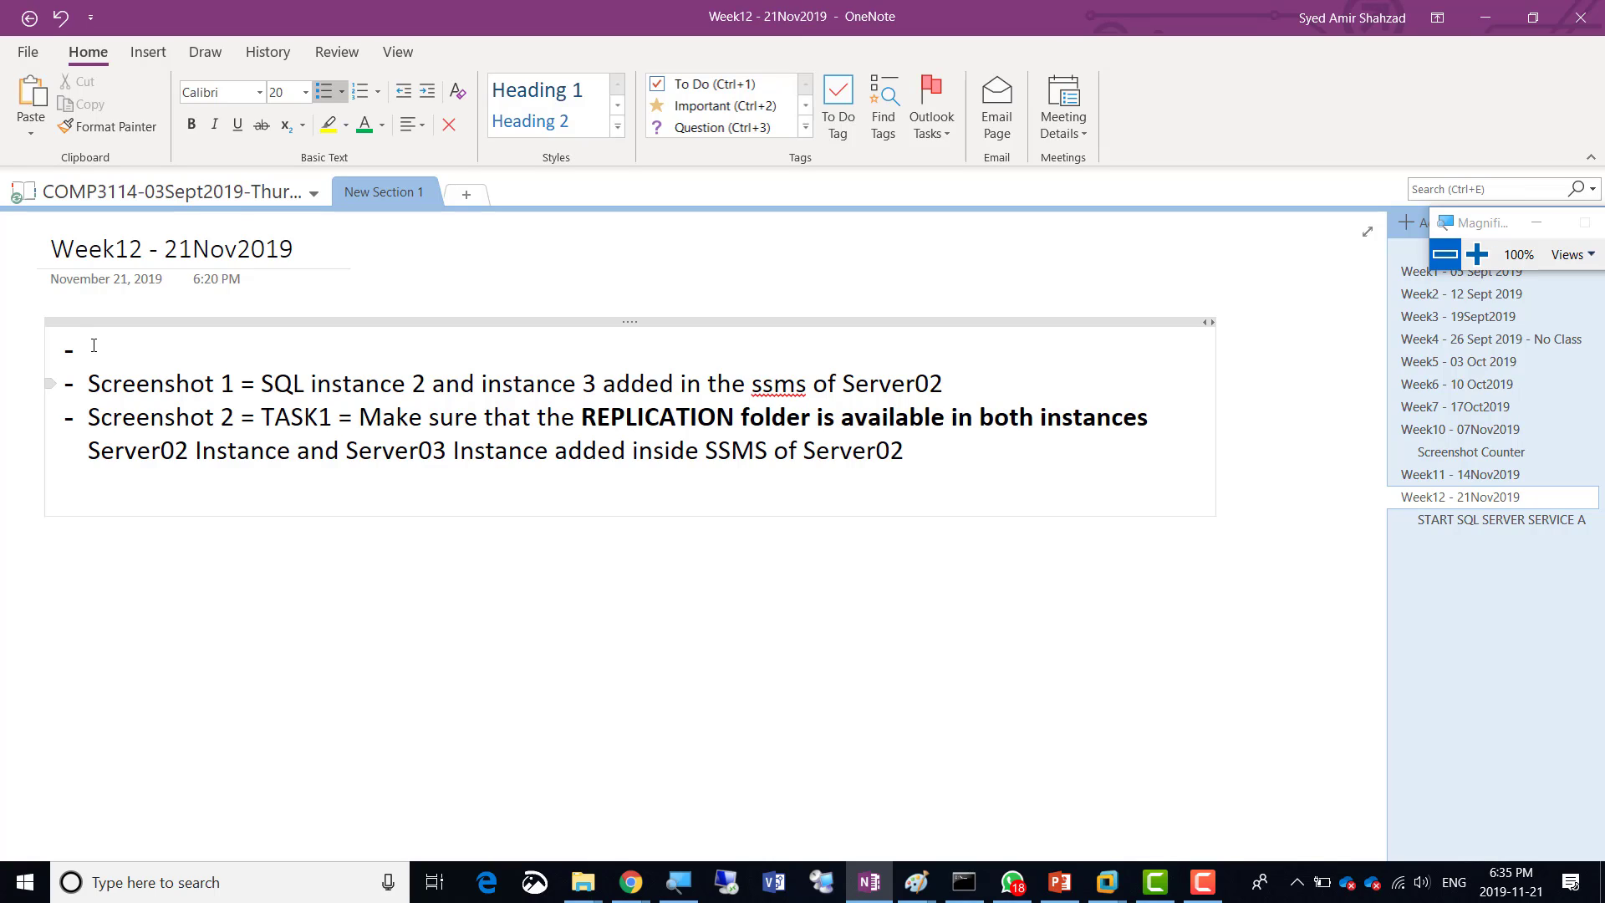
text(Letters in BOLD )
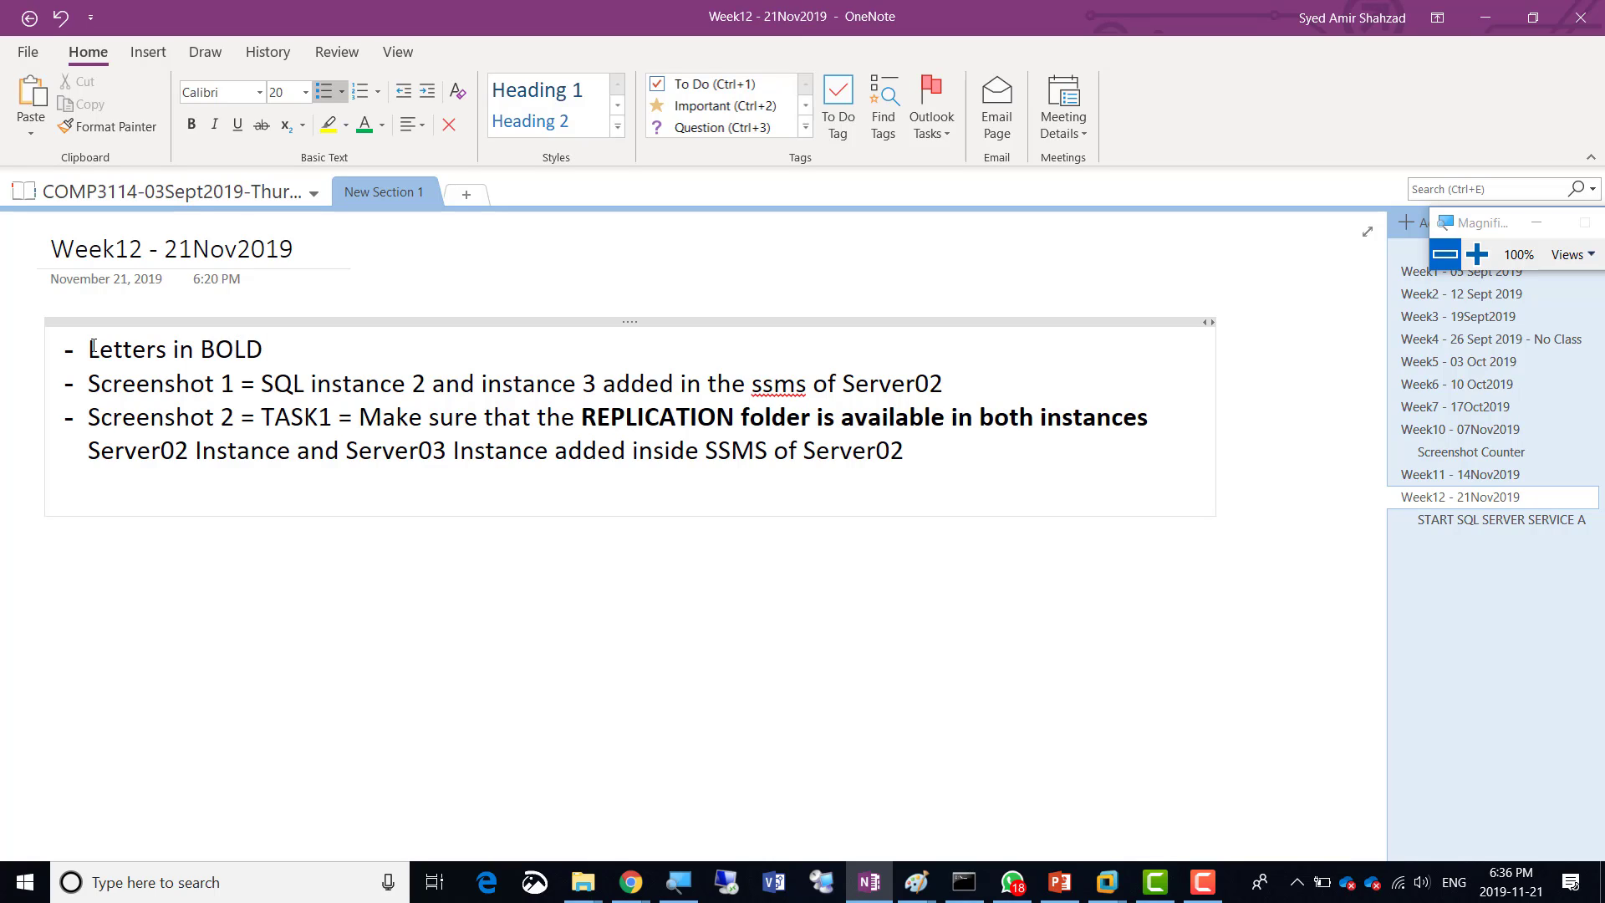
text(are the lab)
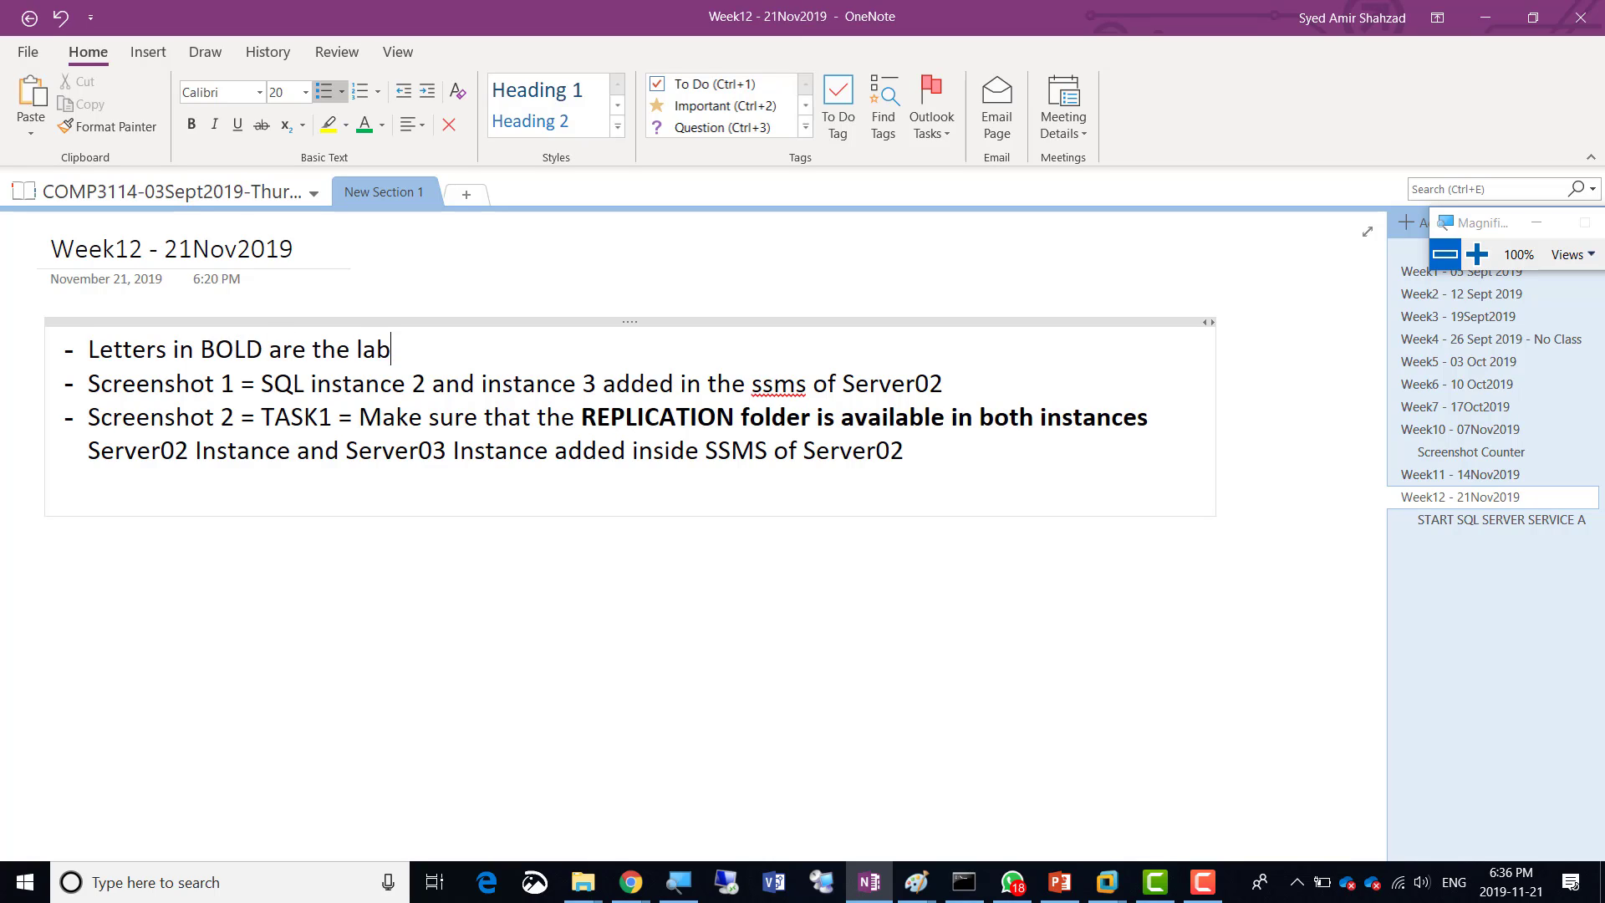
text(s)
key(BackSpace)
text(el)
Bold the whole "Letters in BOLD are the label" line at the start of the notes
drag(412, 349, 94, 344)
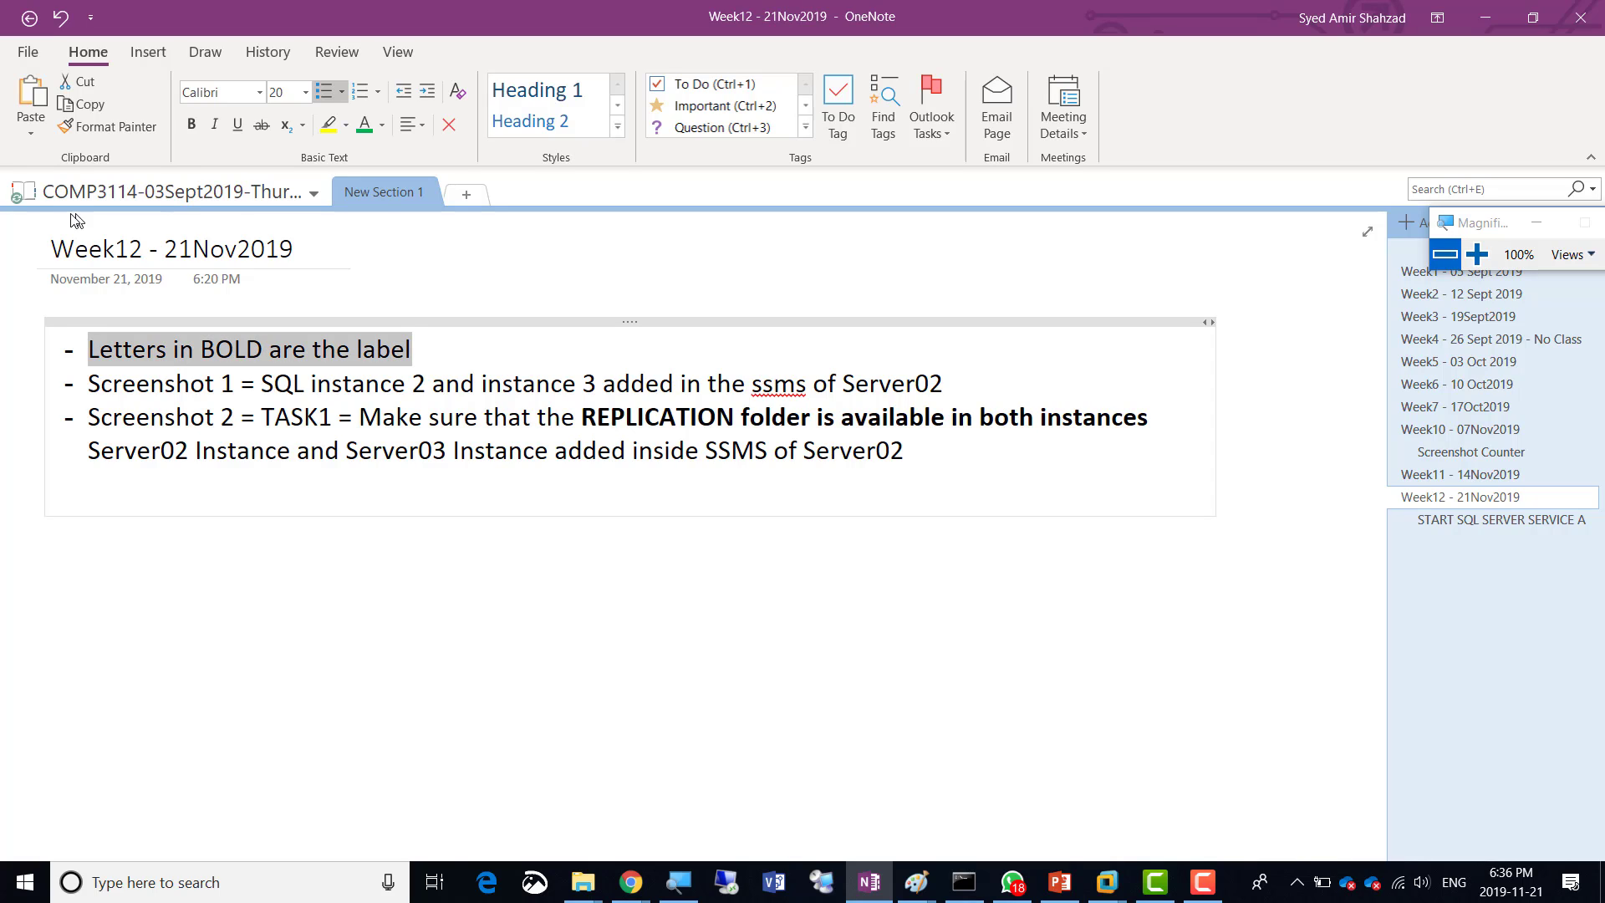
click(192, 125)
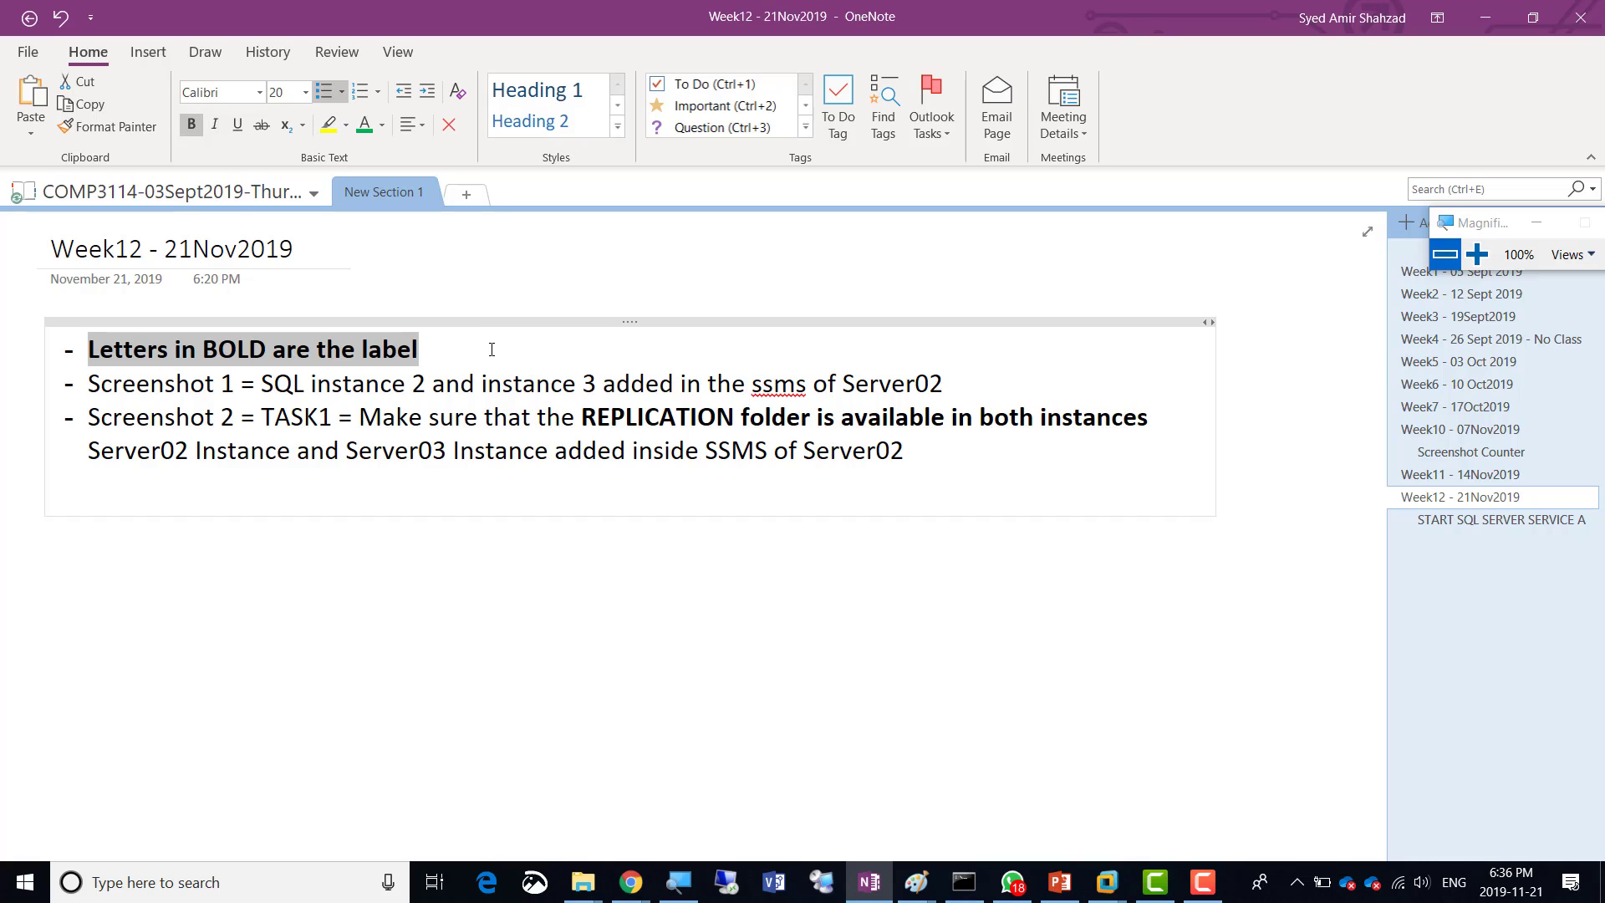
click(425, 355)
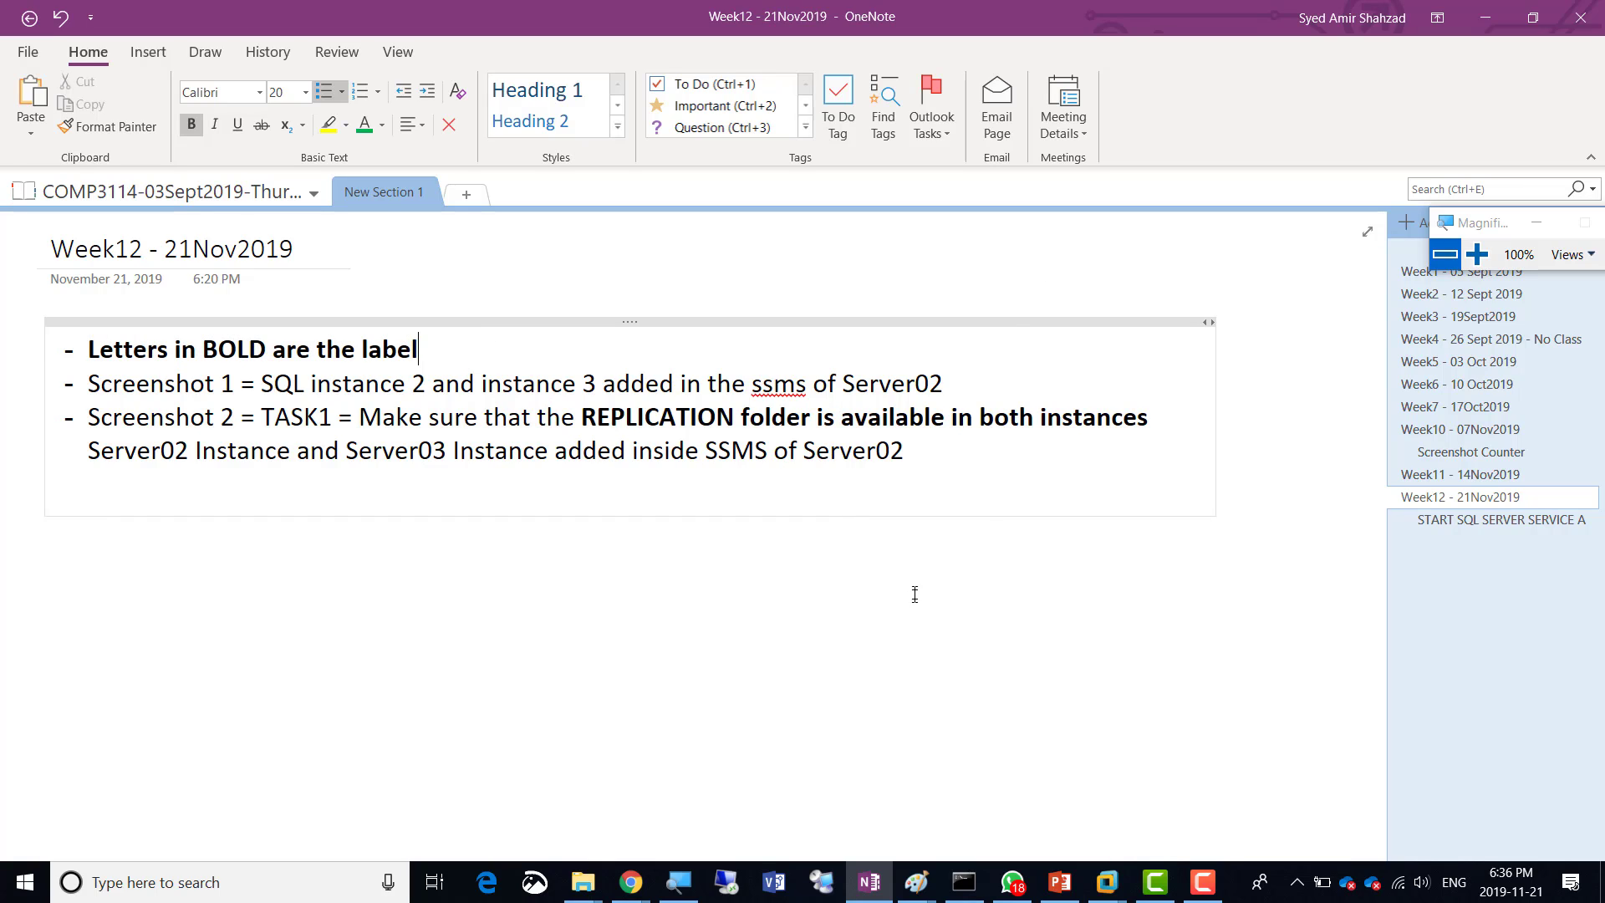
Switch to the Server02 virtual machine in VMware Workstation and locate the Replication folder under both SERVER02 and SERVER03 in Object Explorer
key(alt+Tab)
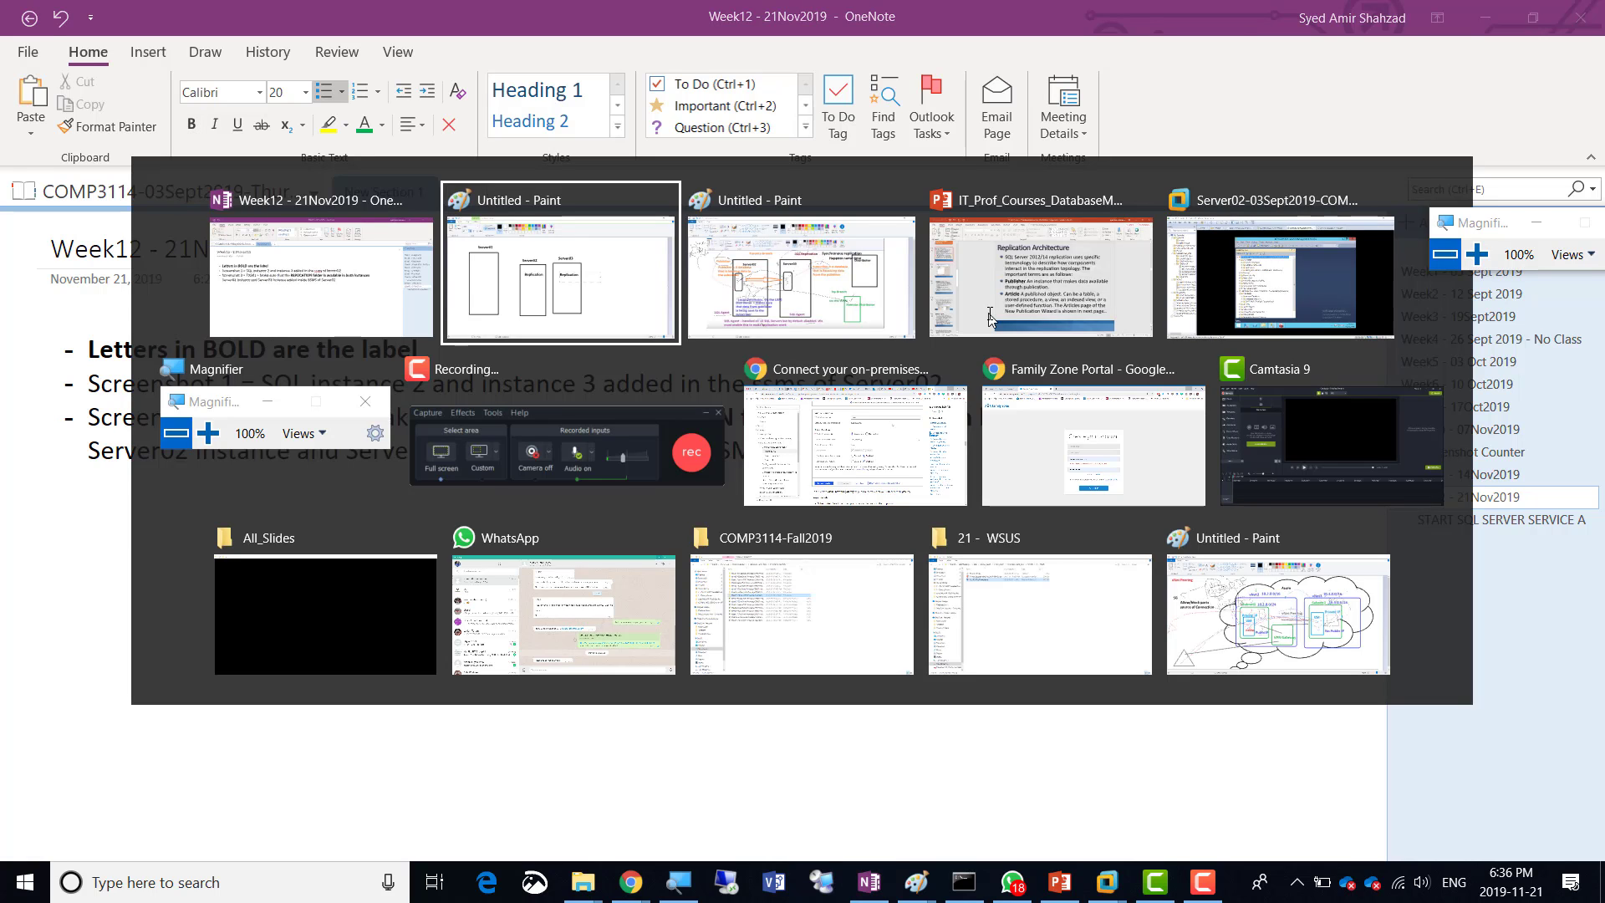
key(alt+Tab)
key(alt+Tab)
key(alt+Tab)
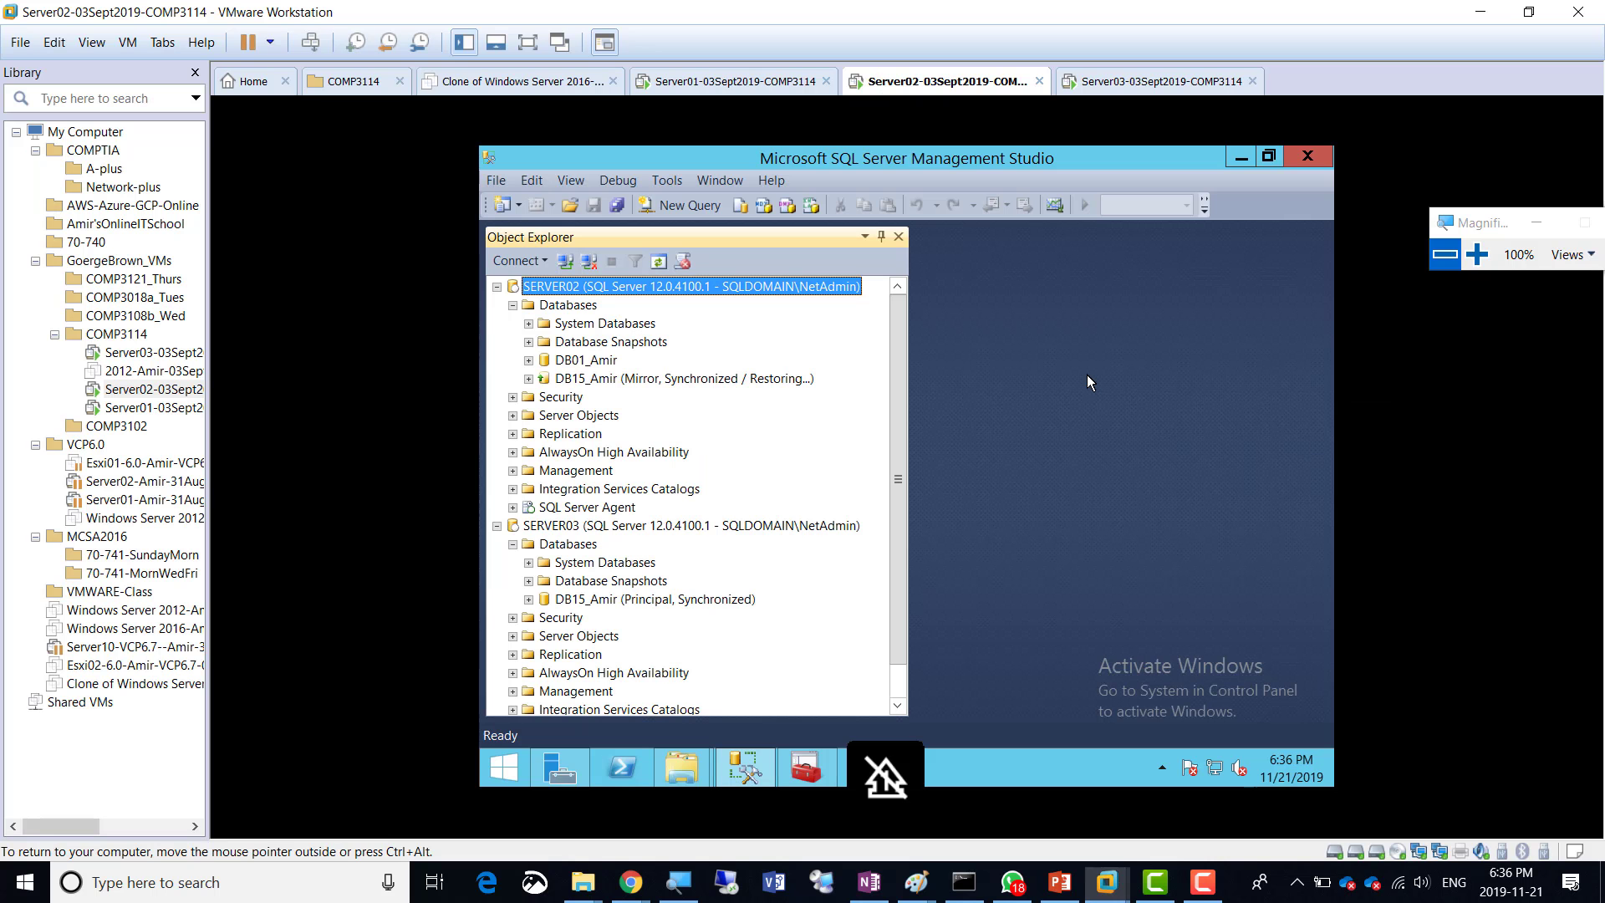
click(1476, 254)
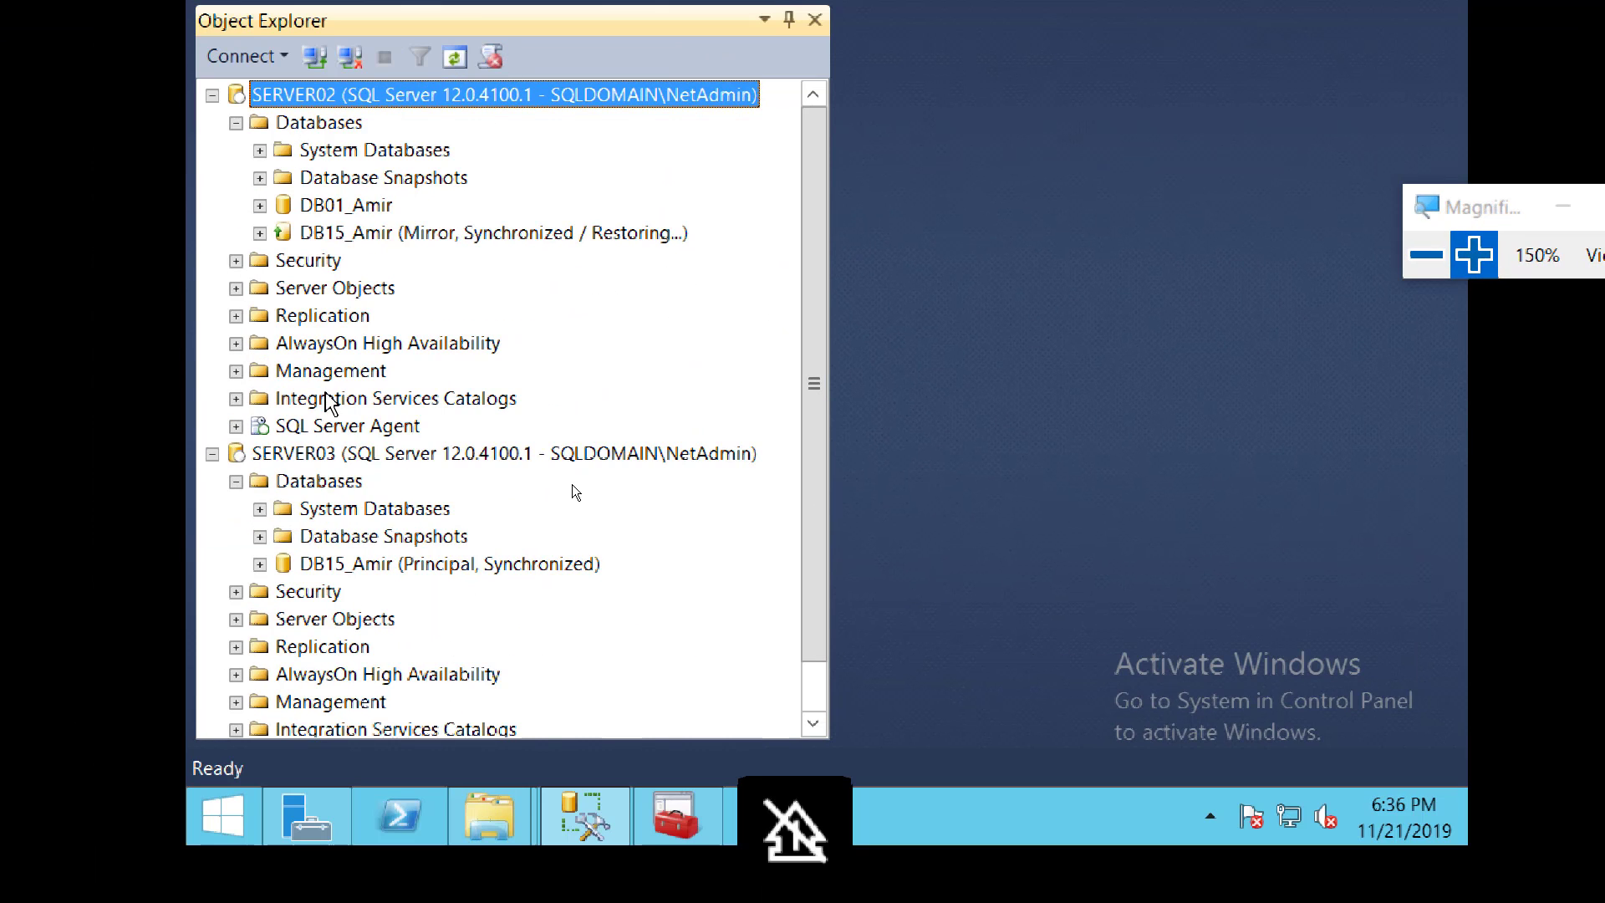
click(306, 318)
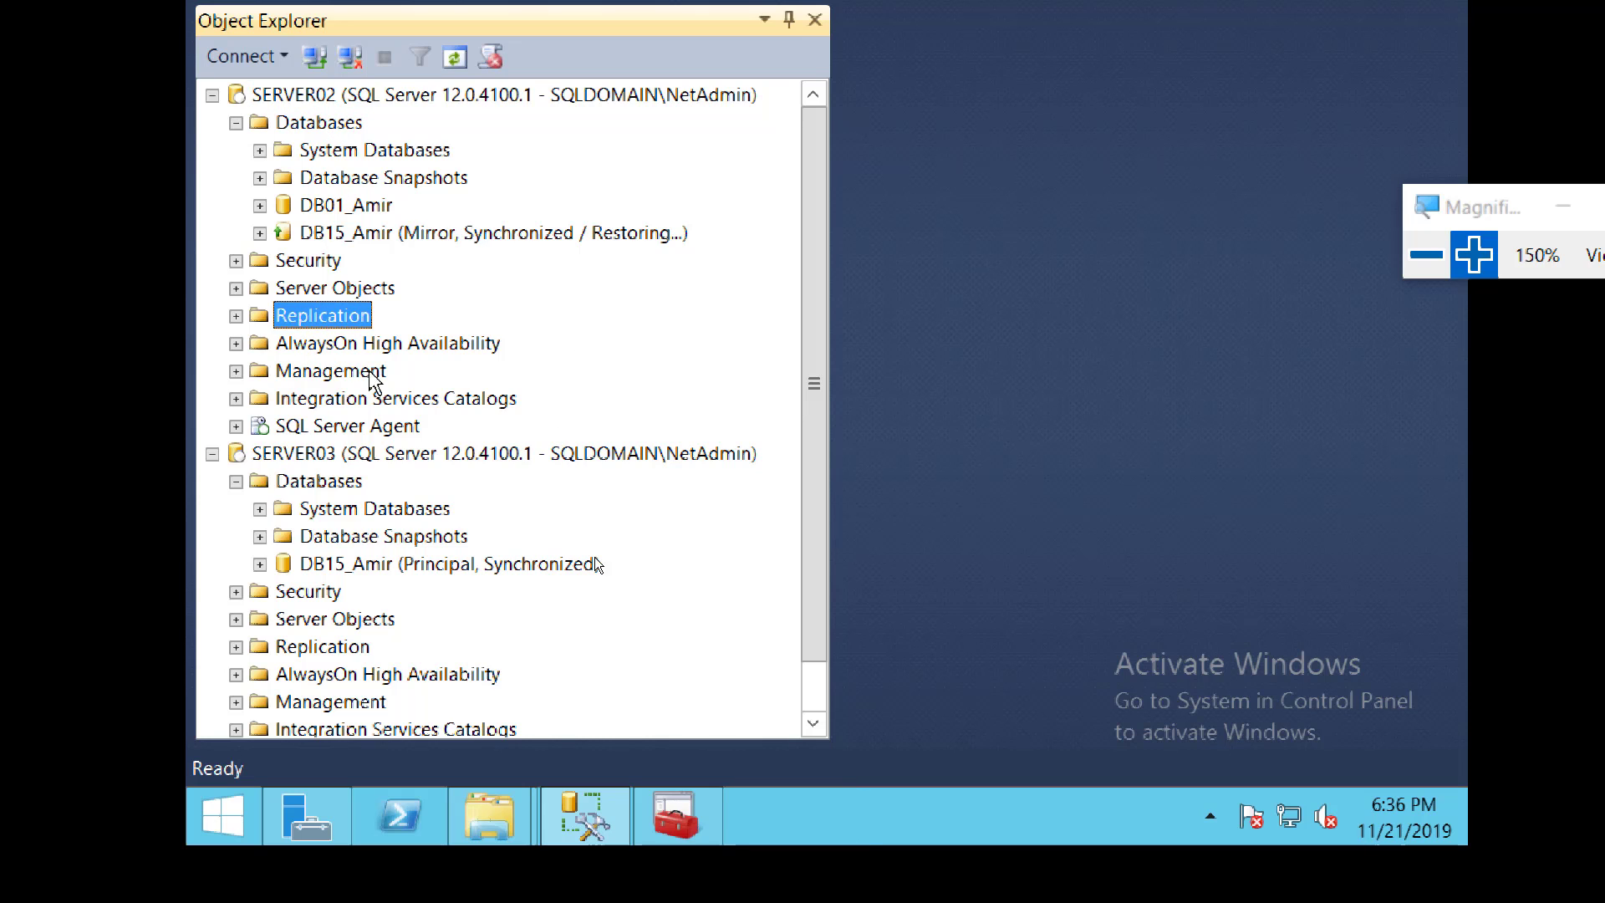
click(326, 652)
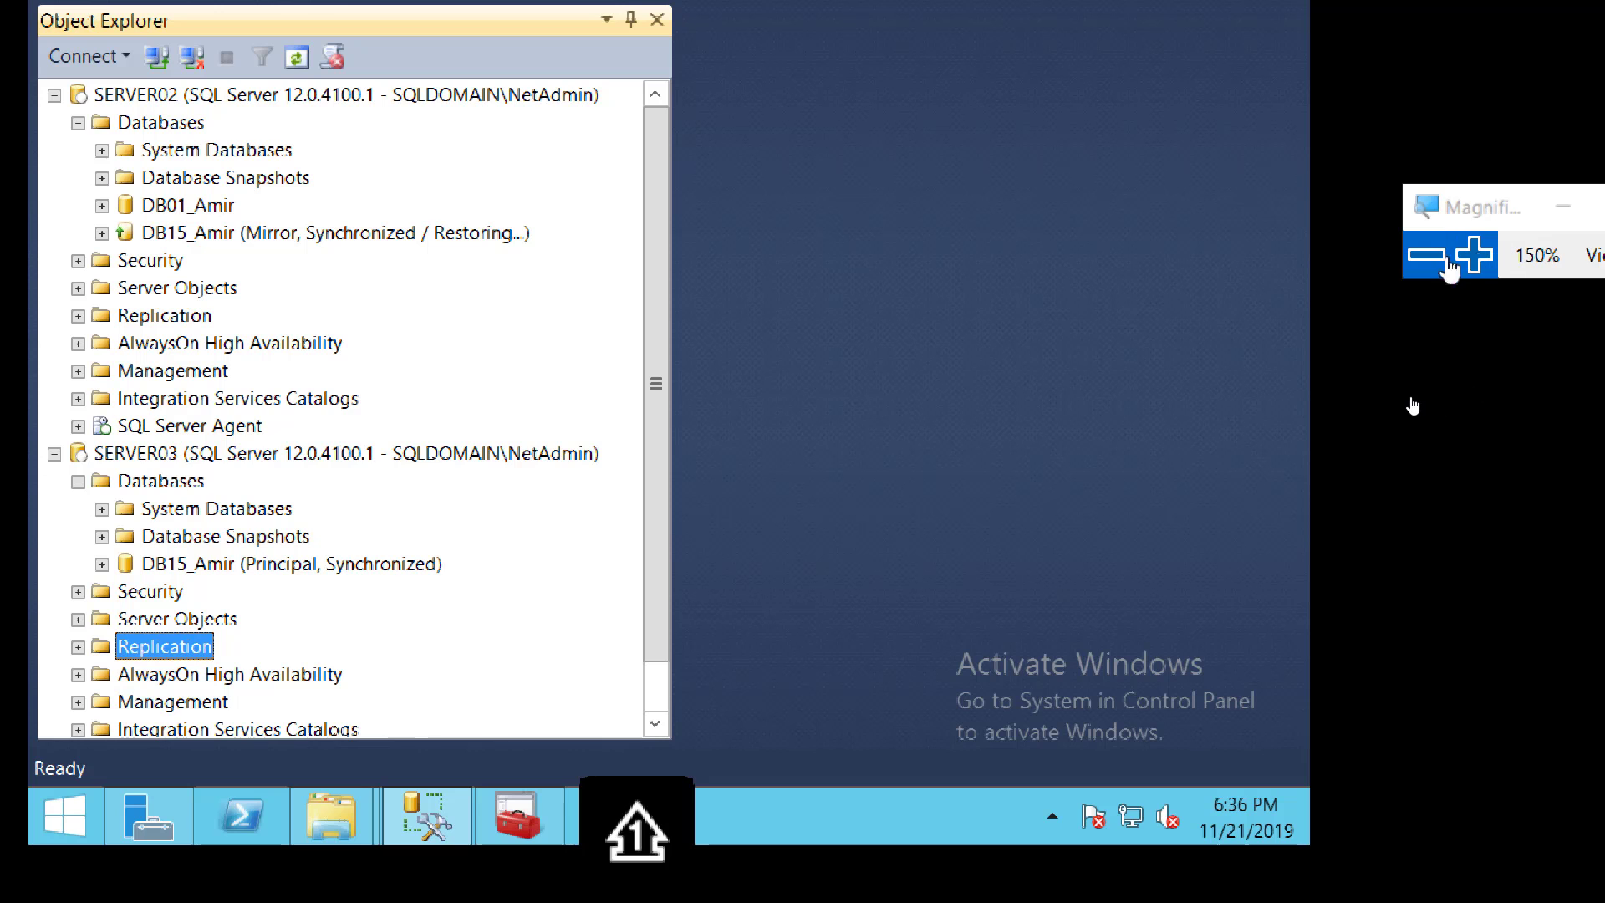
click(1426, 267)
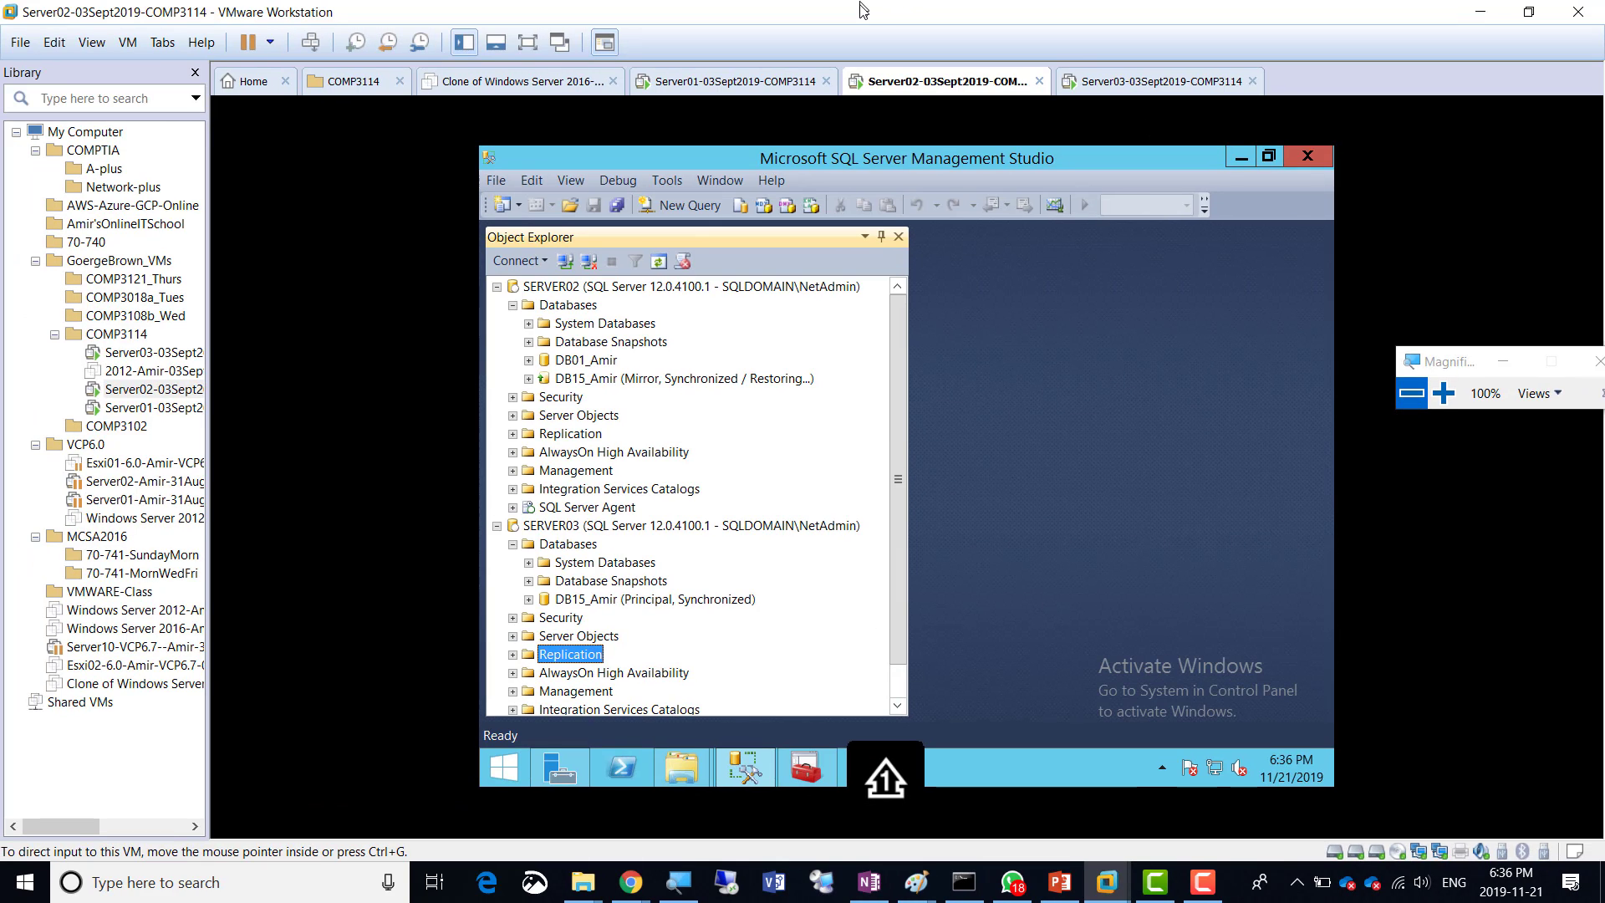
Switch to the Paint diagram titled SQL Replication and draw a check mark above the "SQL Agent" label beside the Server02 box
key(alt+Tab)
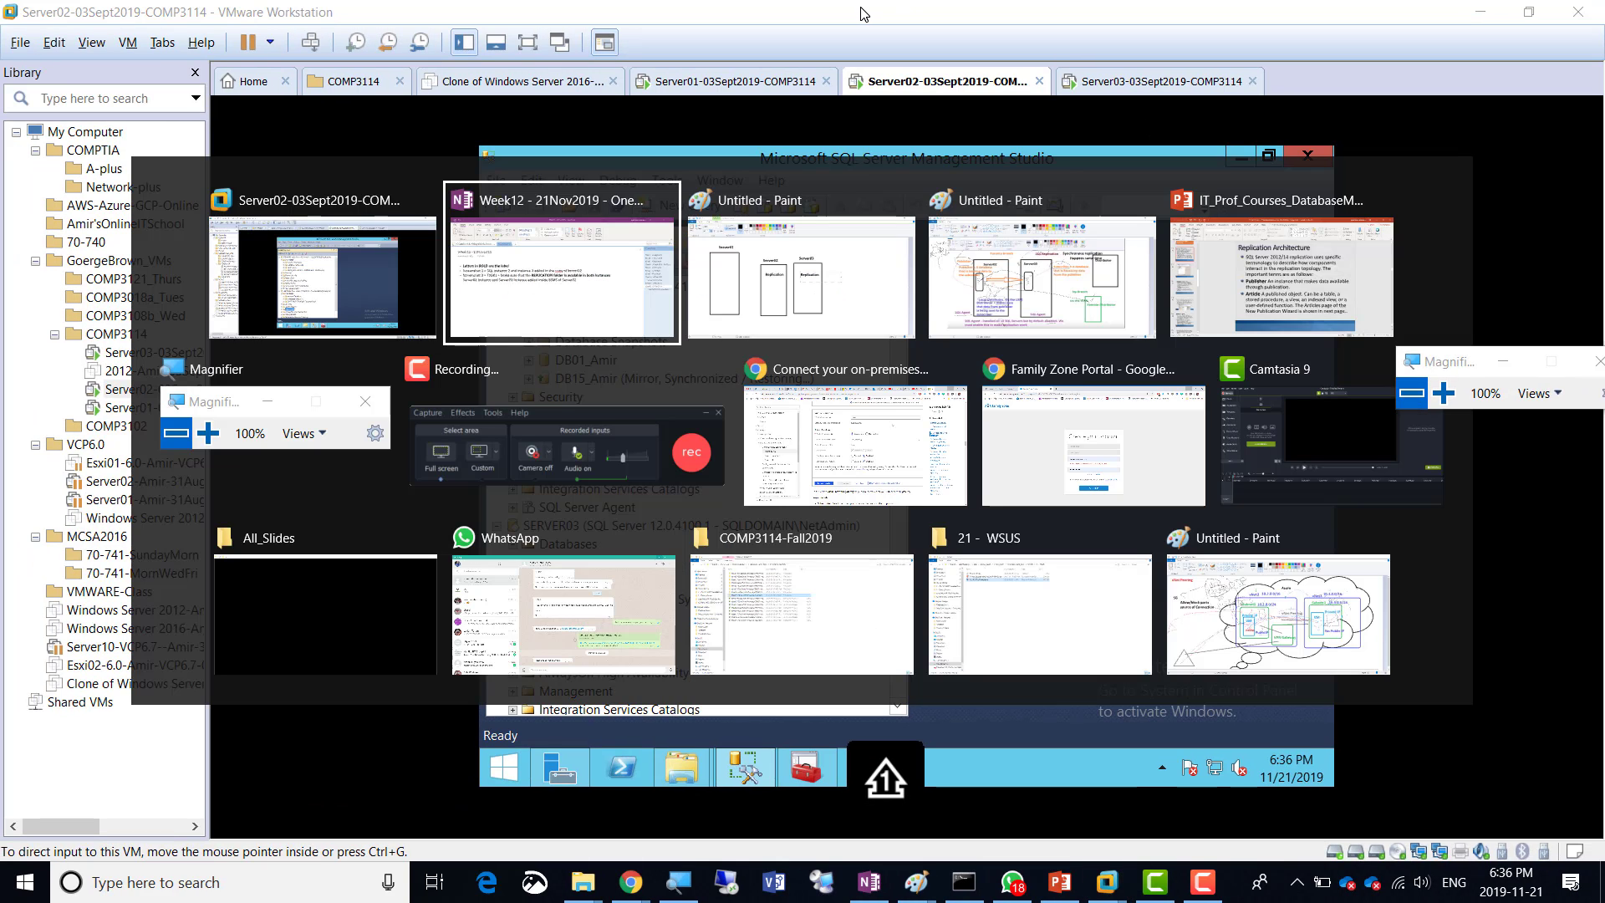
key(Tab)
key(Tab)
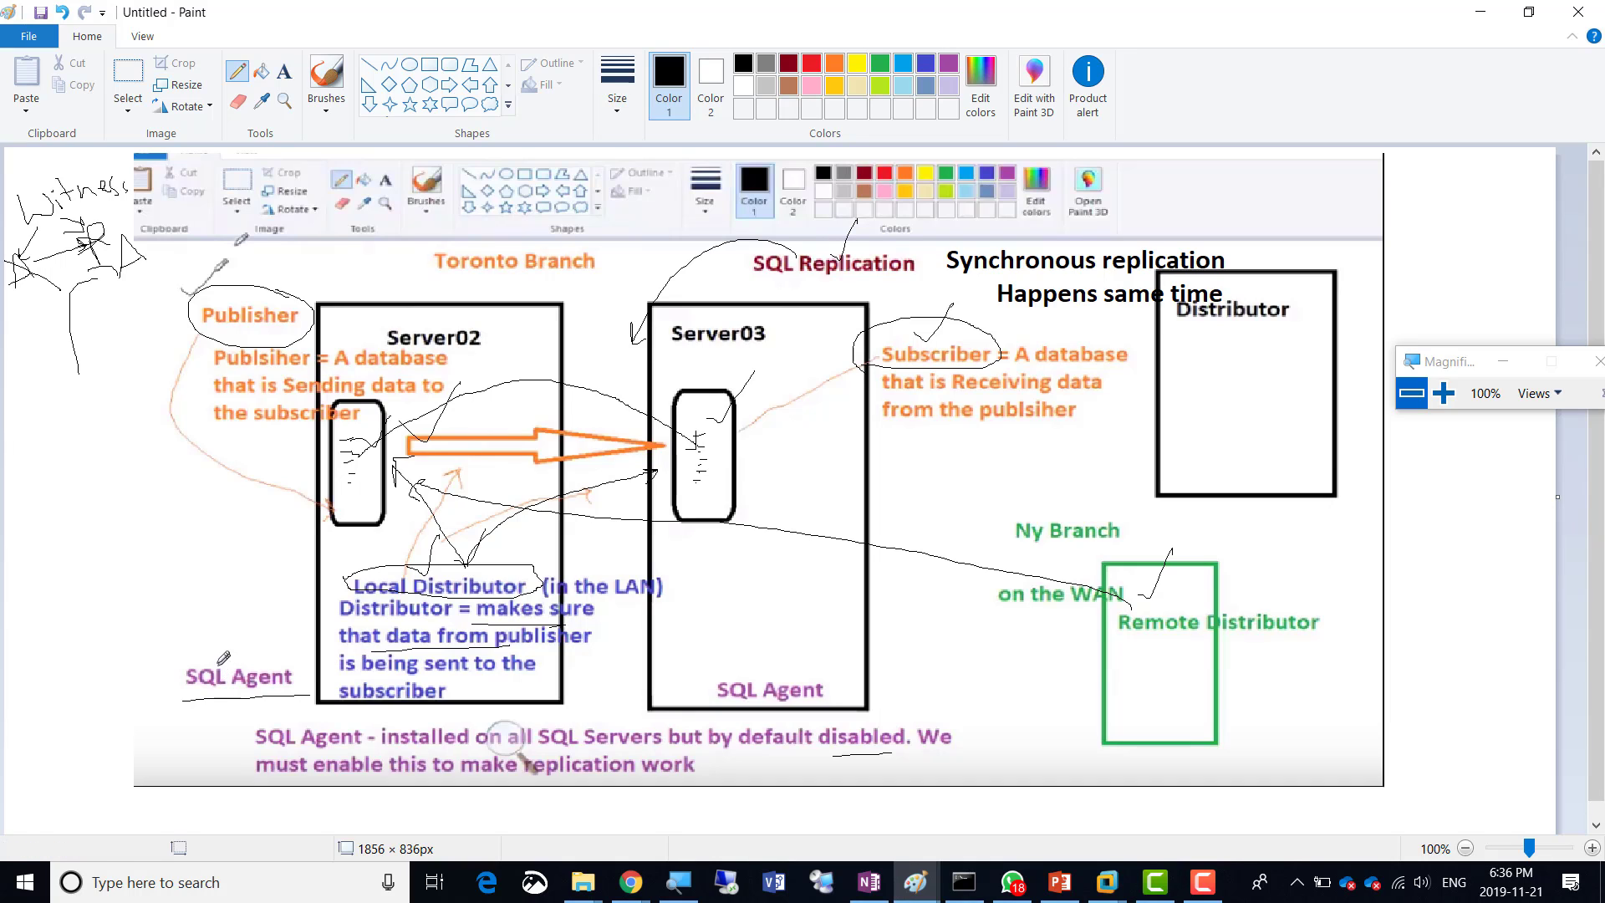
mouse_move(211, 657)
mouse_down()
mouse_move(232, 656)
mouse_move(248, 606)
mouse_up()
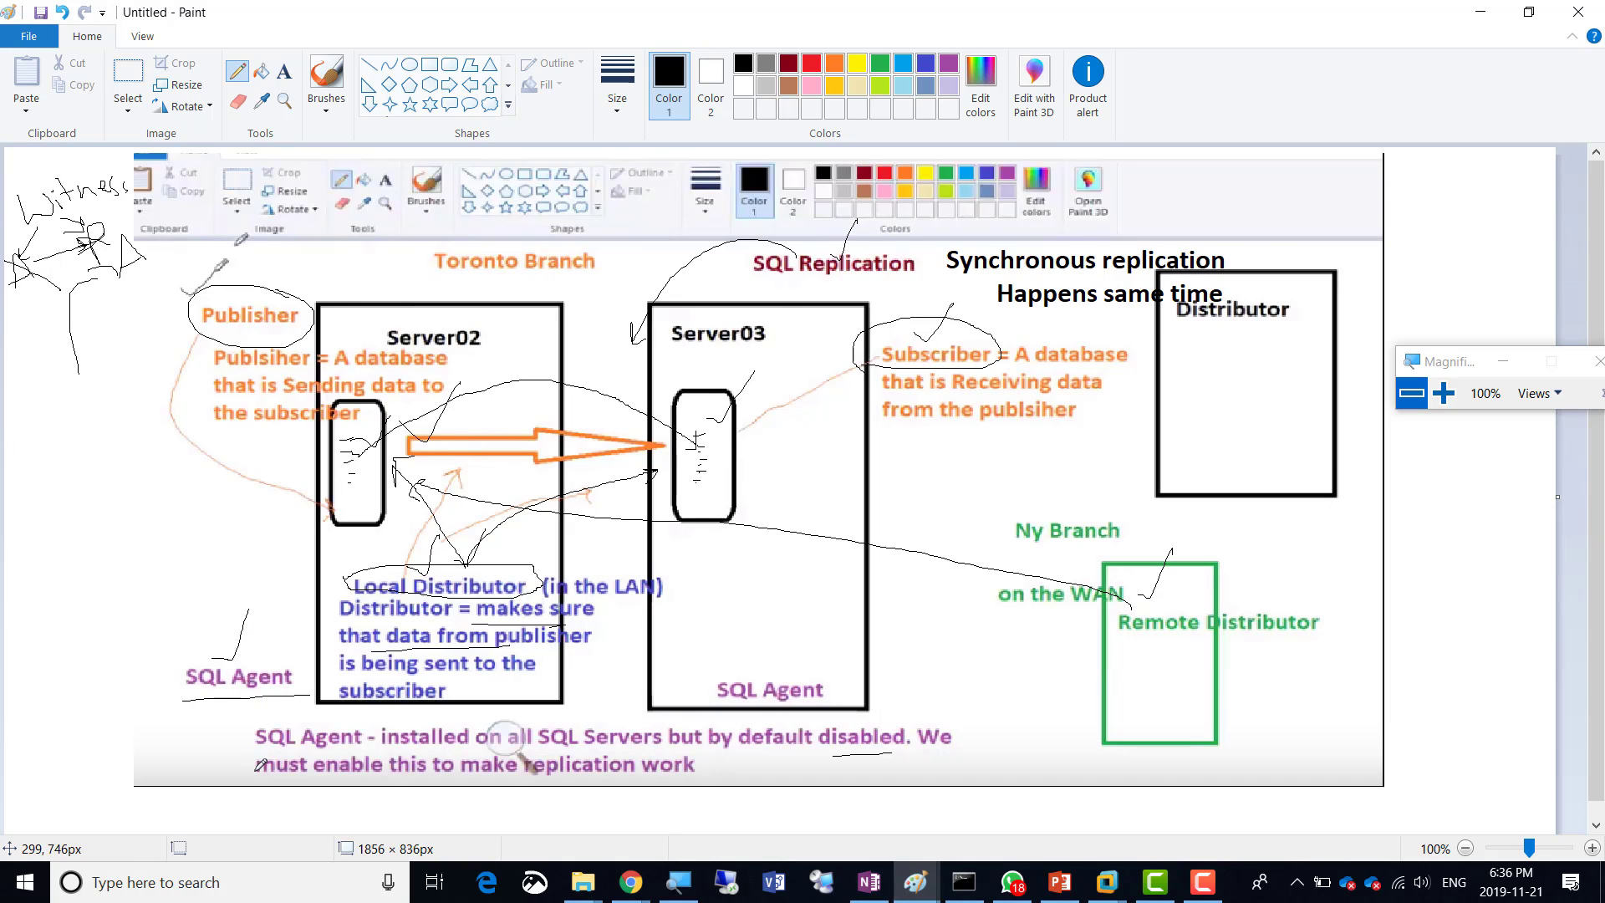
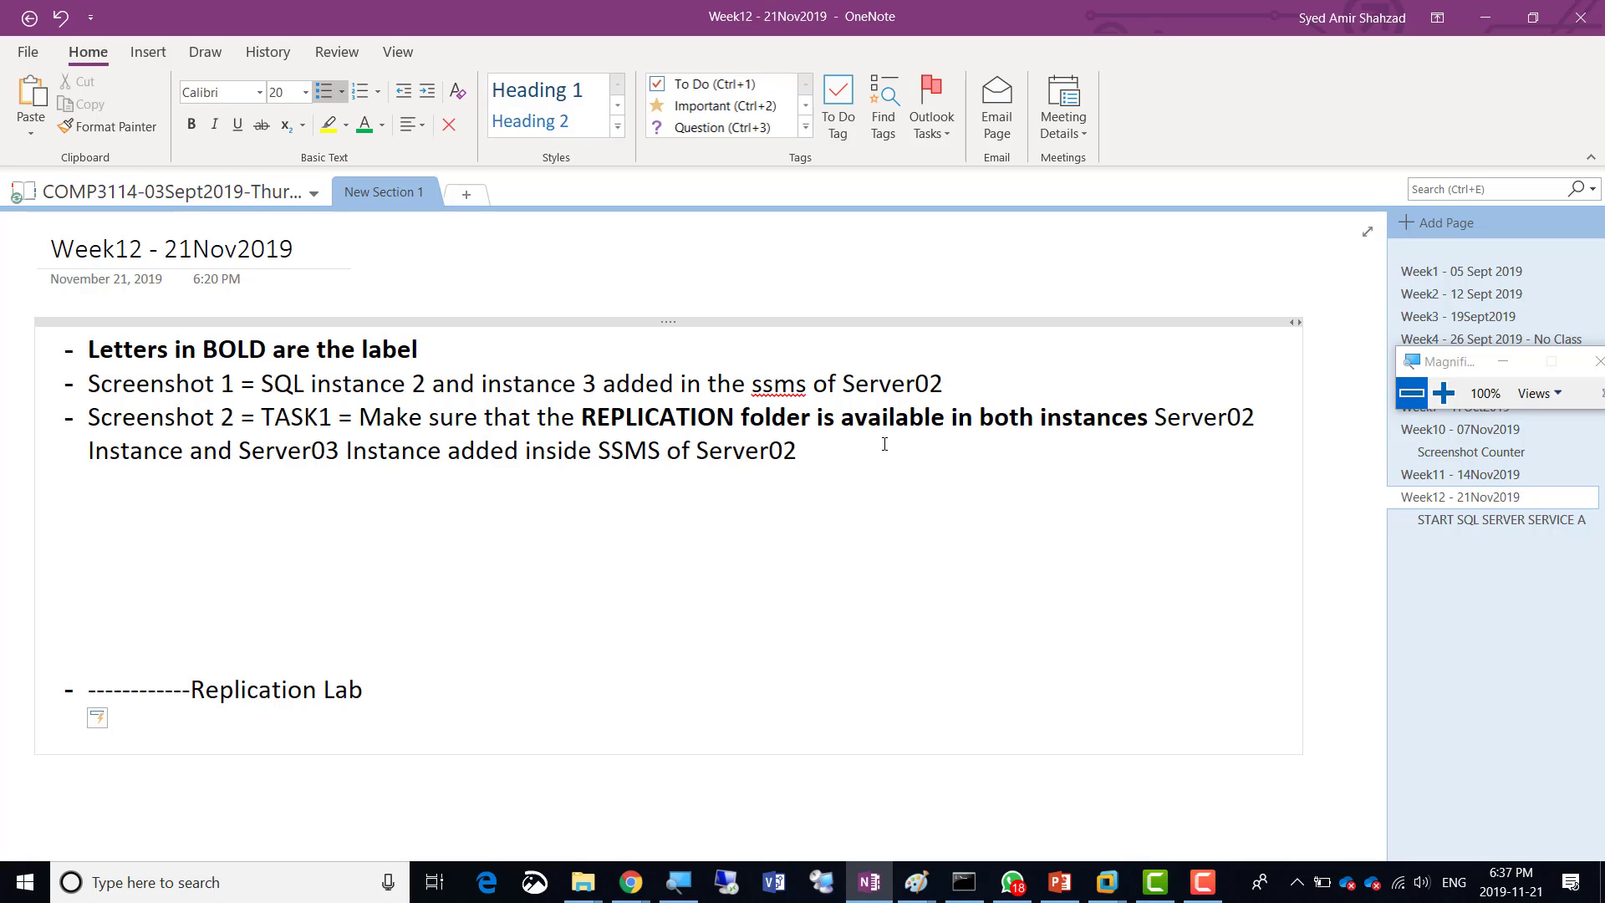
End OneNote's Replication Lab heading with "------------" and add the indented sub-bullet "Make sure that SQl Agent is green or white but not Red"
text(------------)
key(Return)
key(Tab)
text(Make sure that )
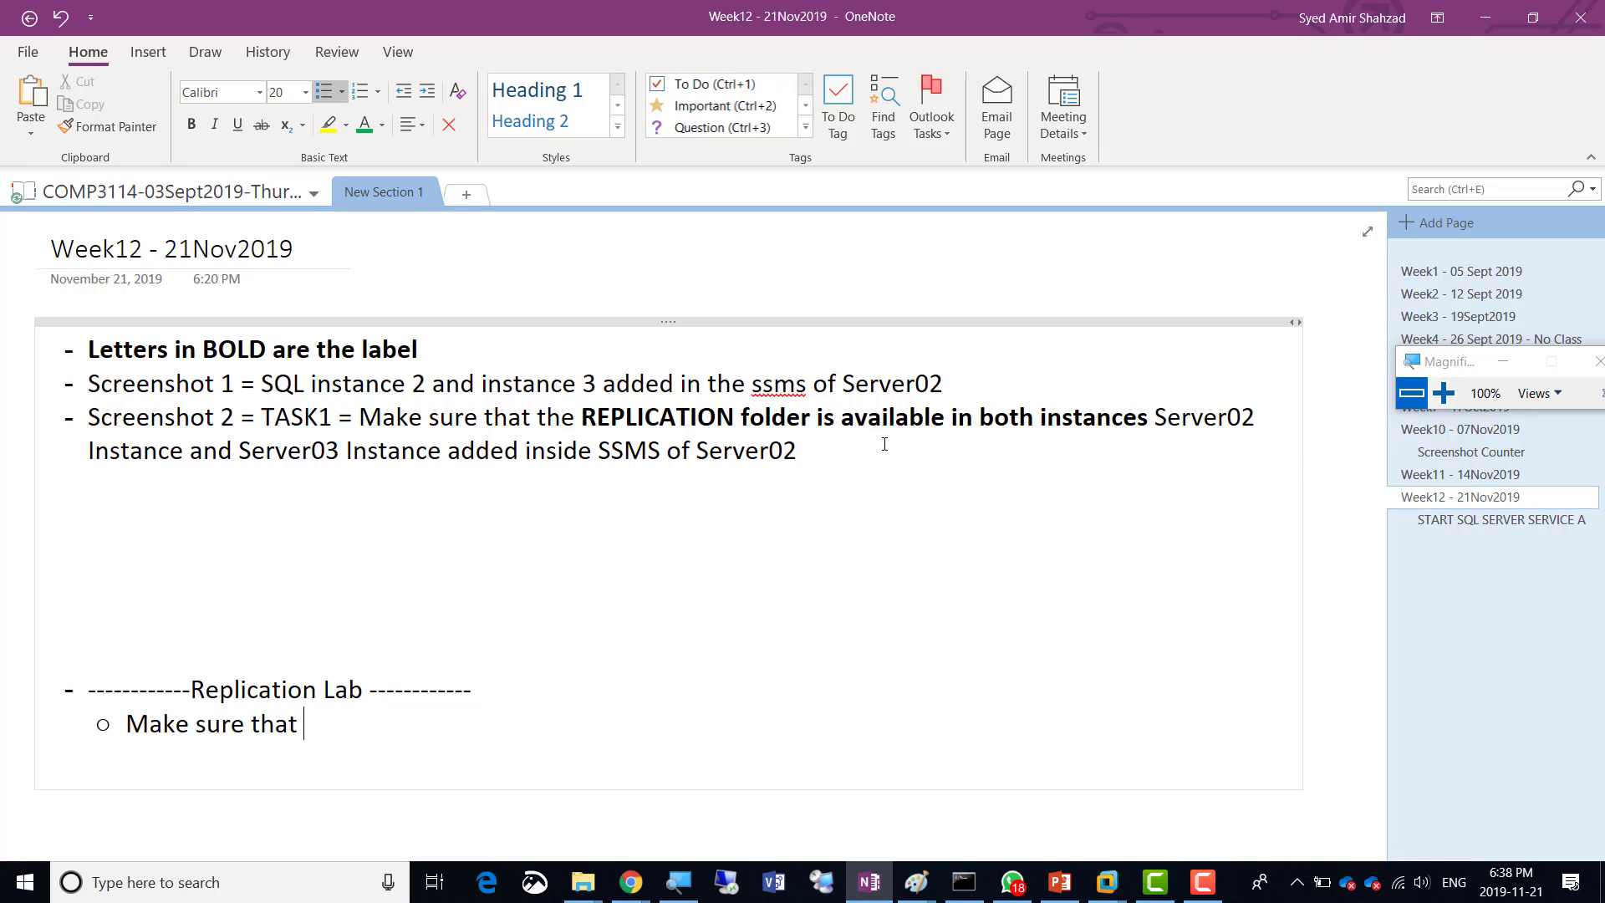
text(SQl Agent is )
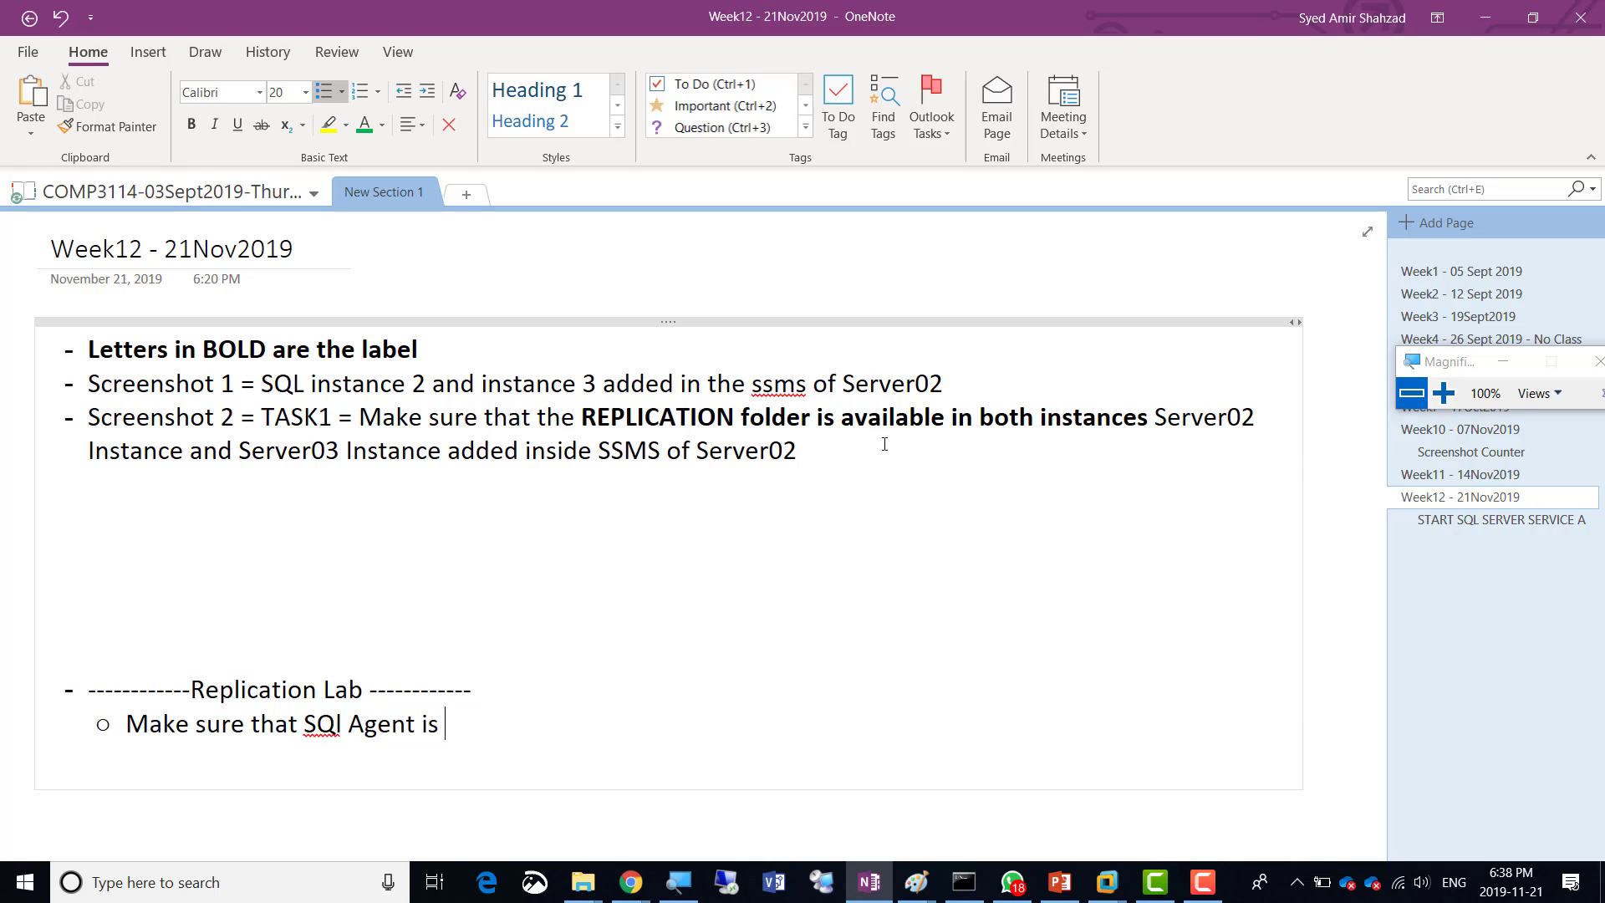
text(green or white but not)
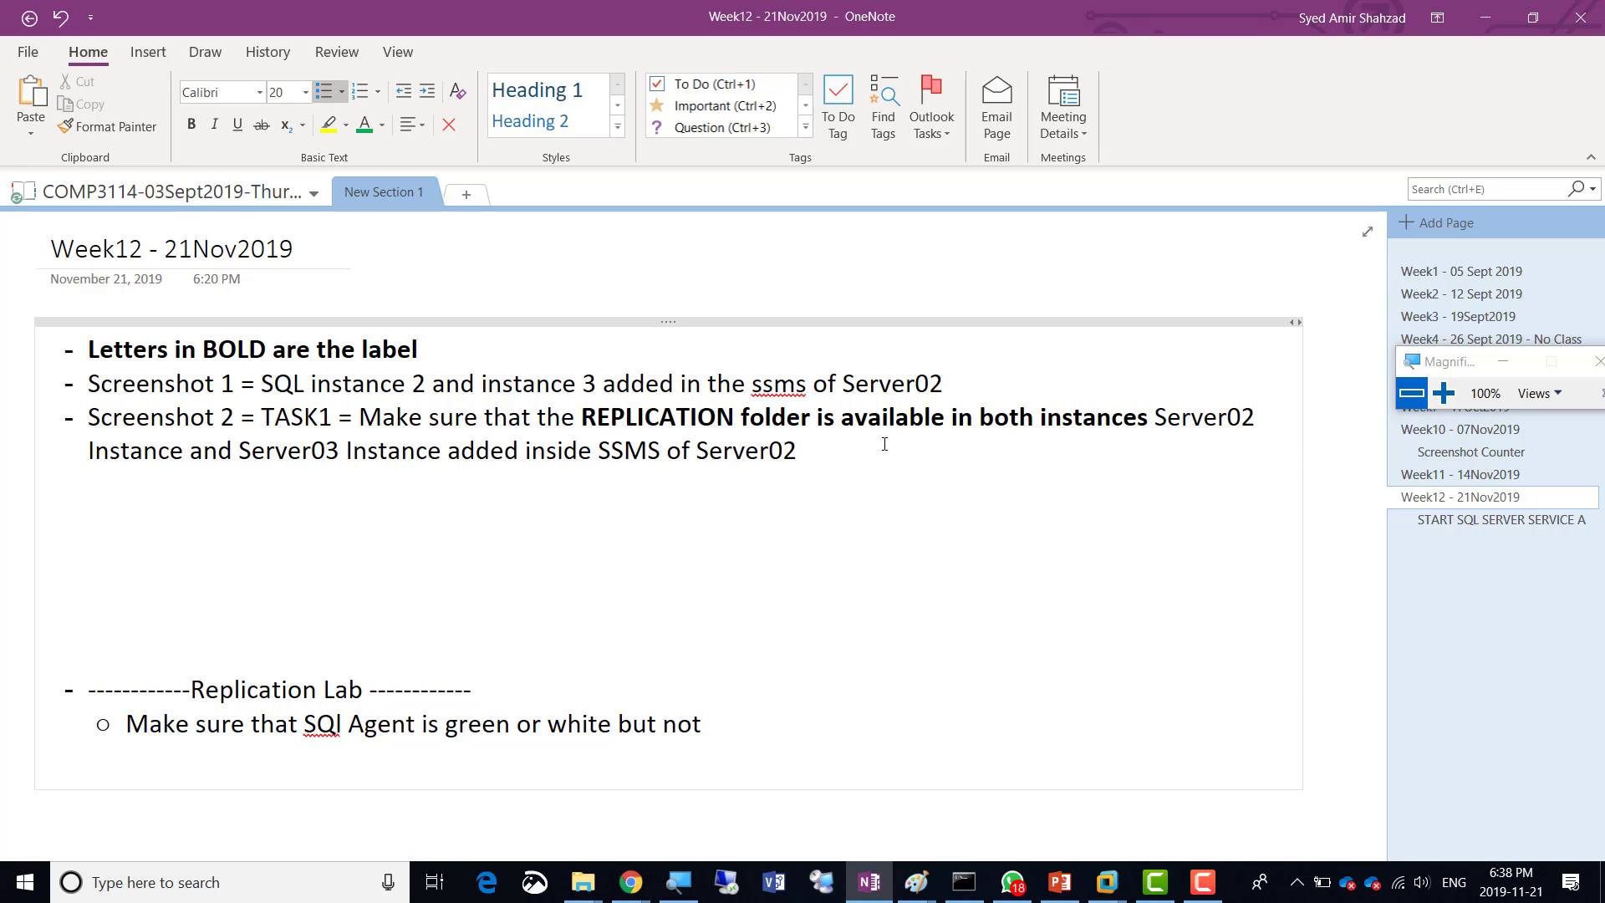
text( Red)
Correct "SQl" to "SQL" in the sub-bullet about the agent
key(Left)
key(Left)
key(Left)
key(Left)
key(Left)
key(Left)
key(Left)
key(Left)
key(Left)
key(shift+Left)
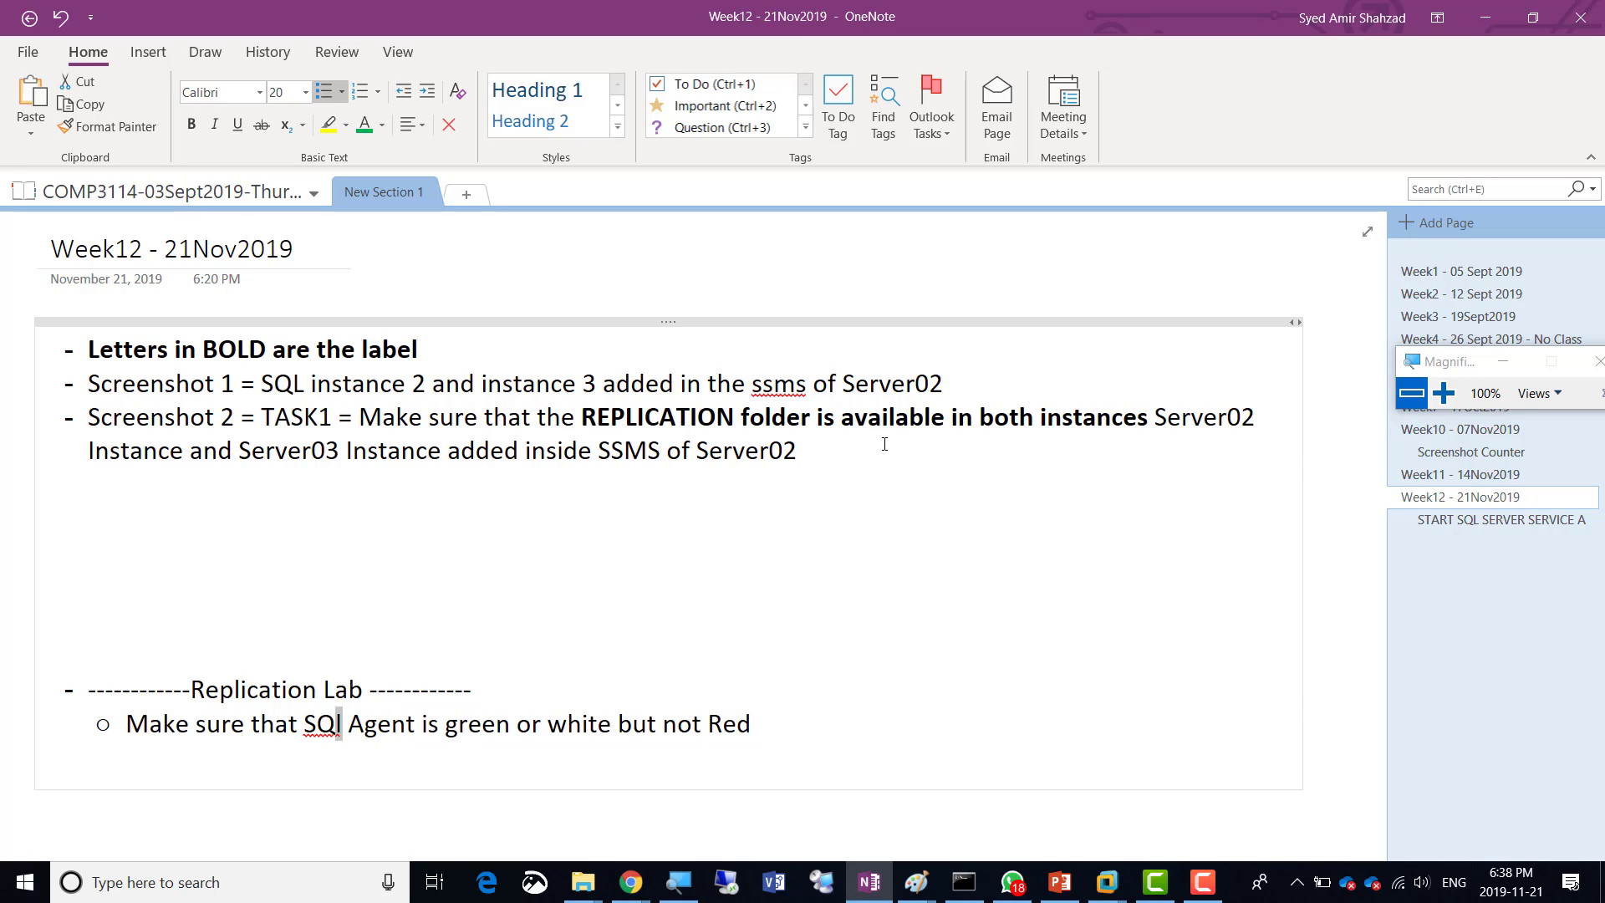
text(L)
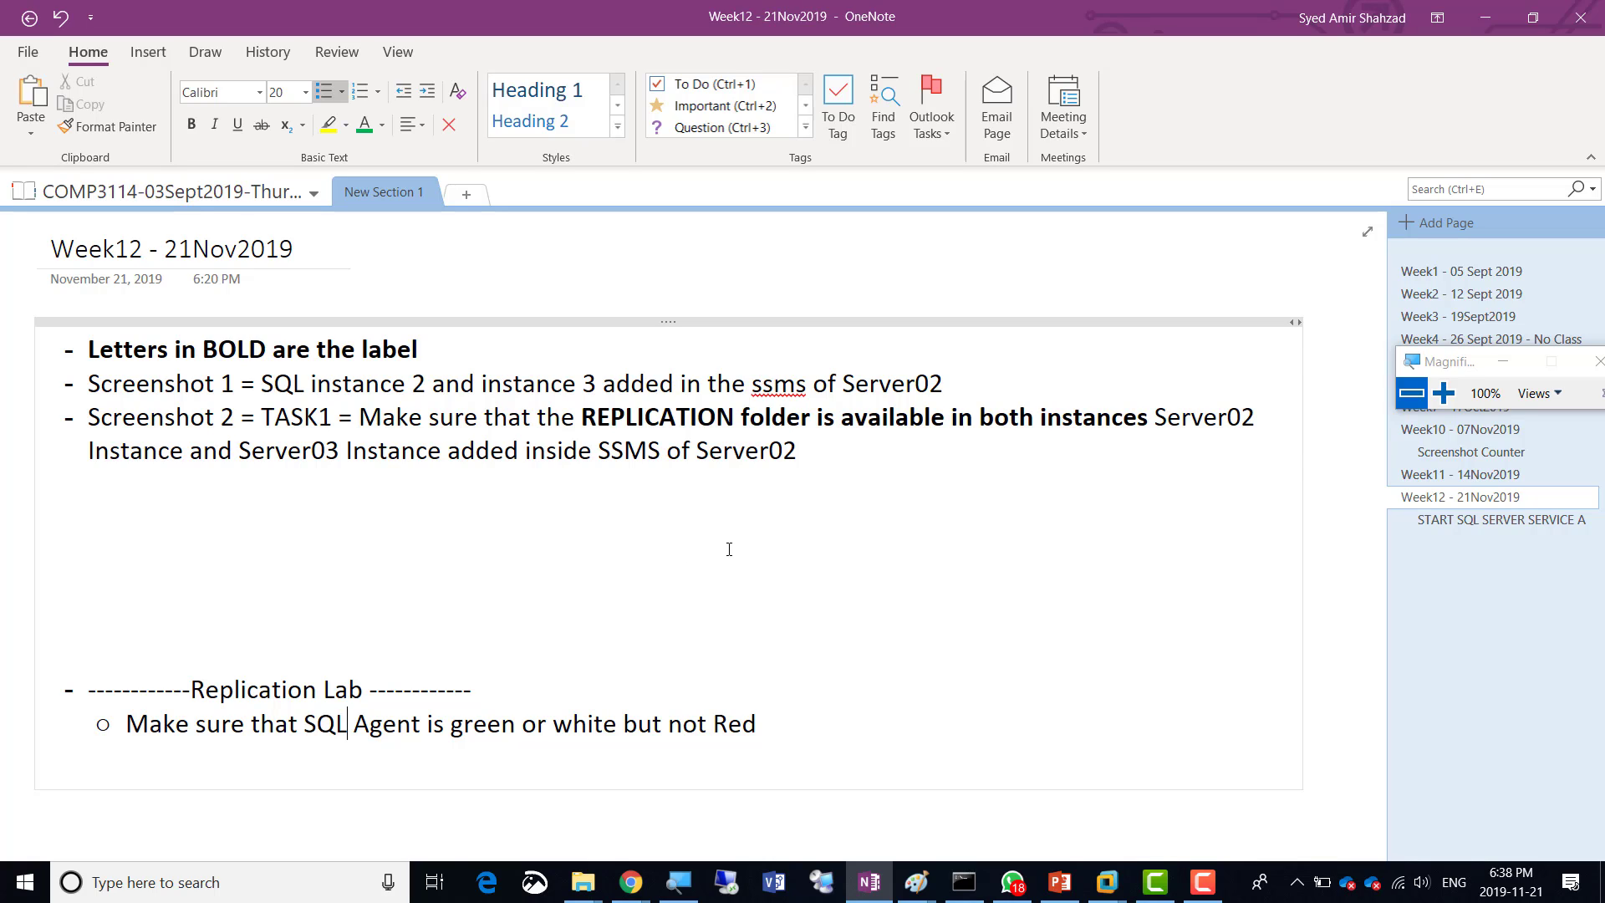
Switch to the Server02 virtual machine and check the SQL Server Agent icon under both SERVER02 and SERVER03 in Object Explorer
click(1443, 393)
click(1408, 393)
key(alt+Tab)
key(alt+Tab)
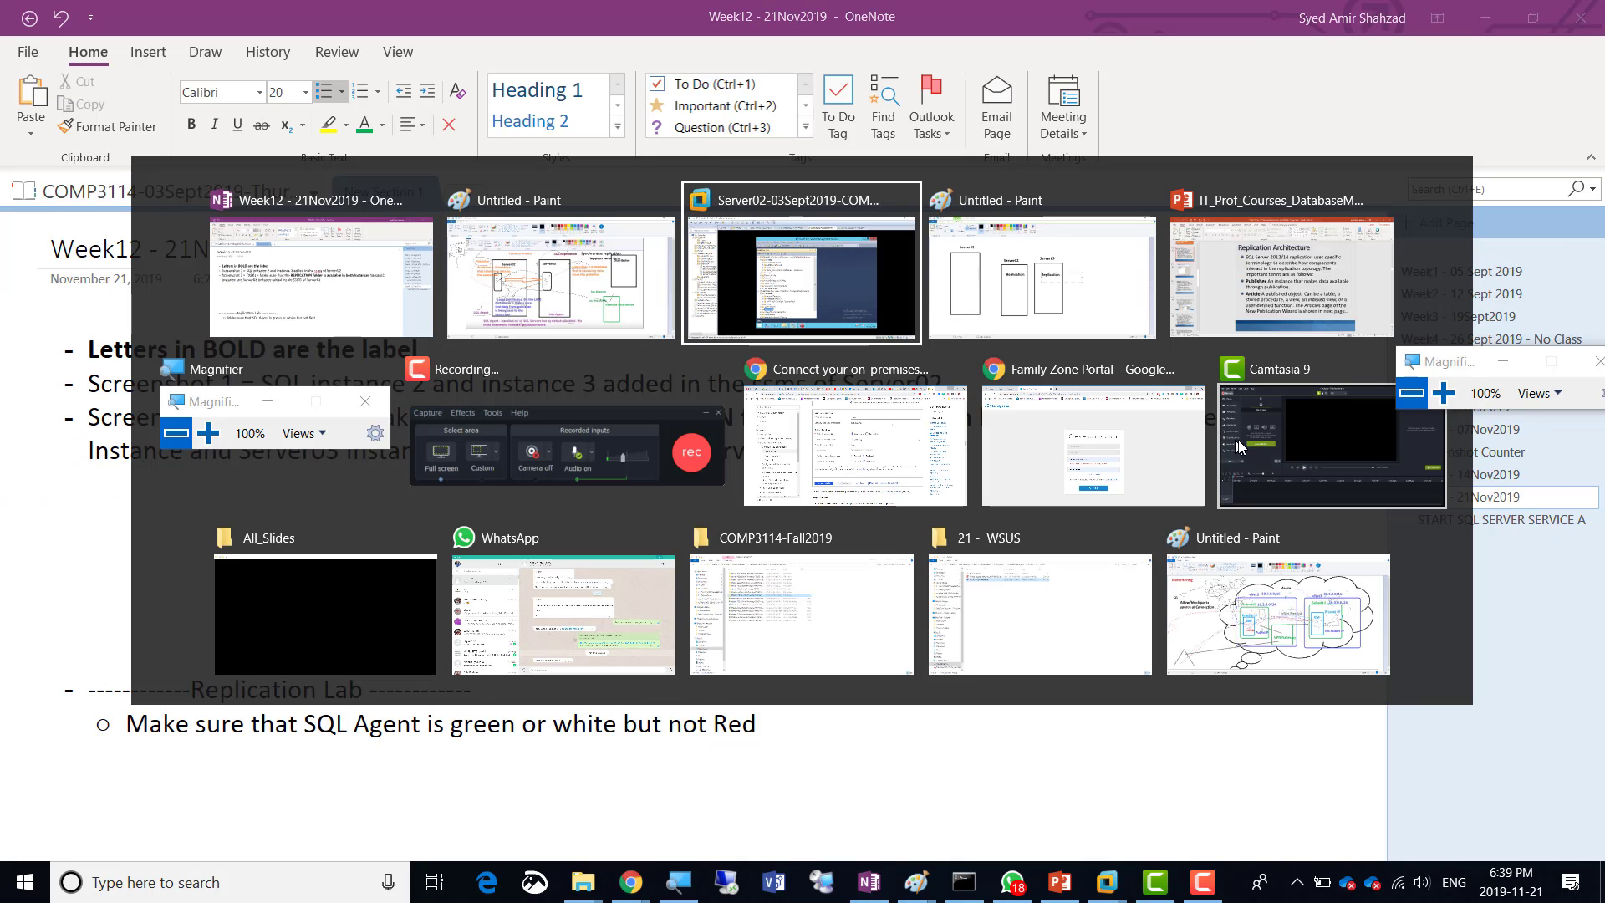
click(1443, 393)
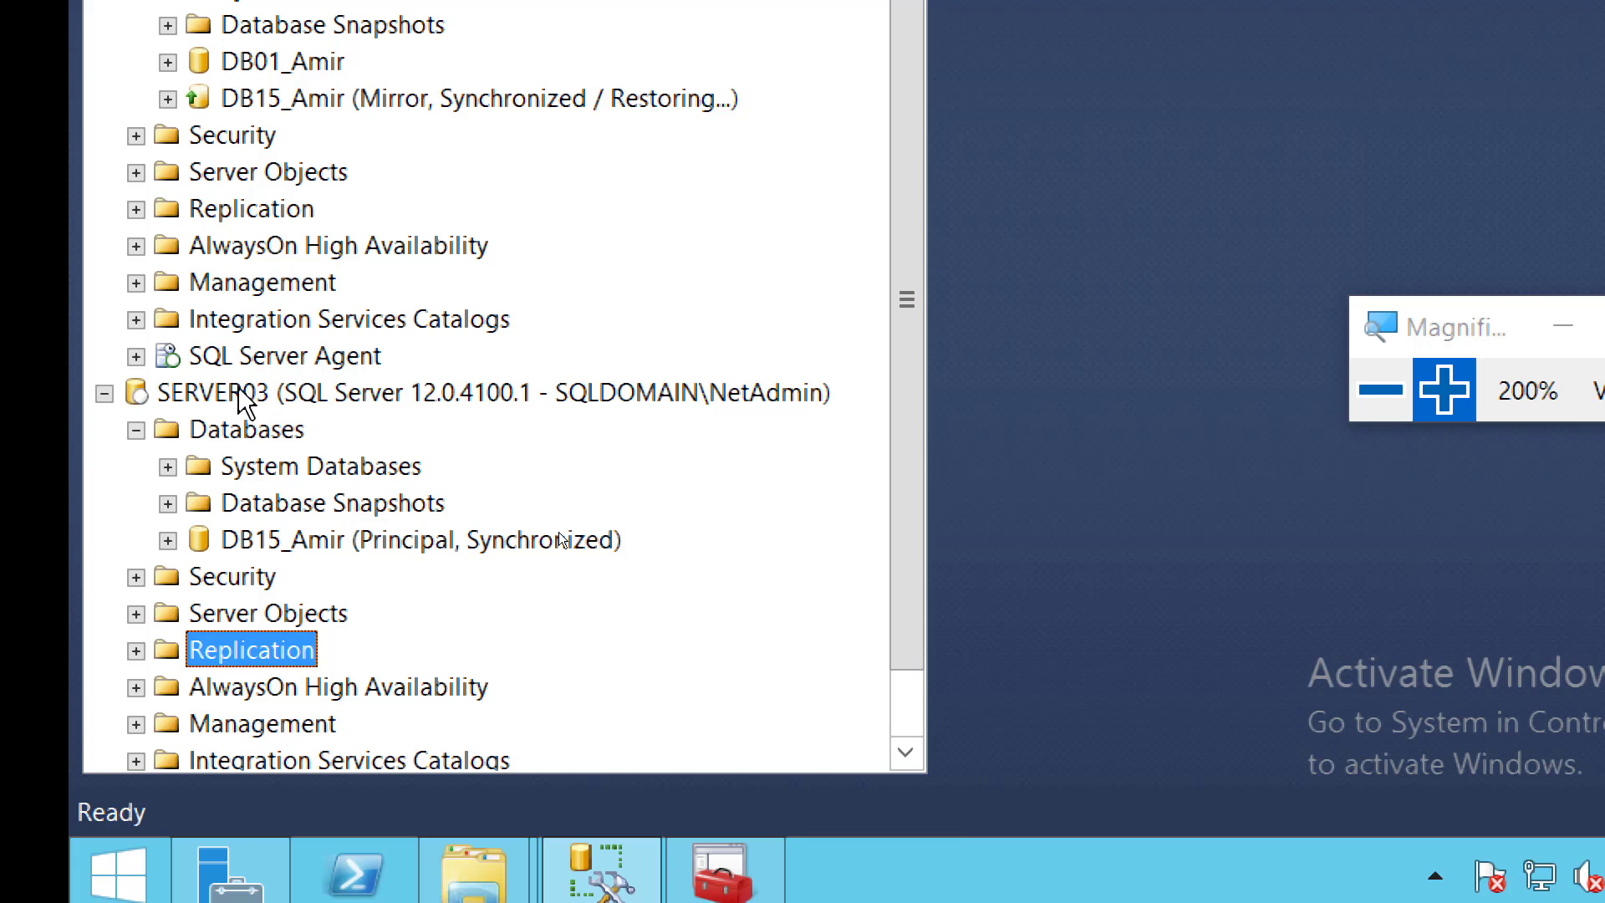
click(250, 359)
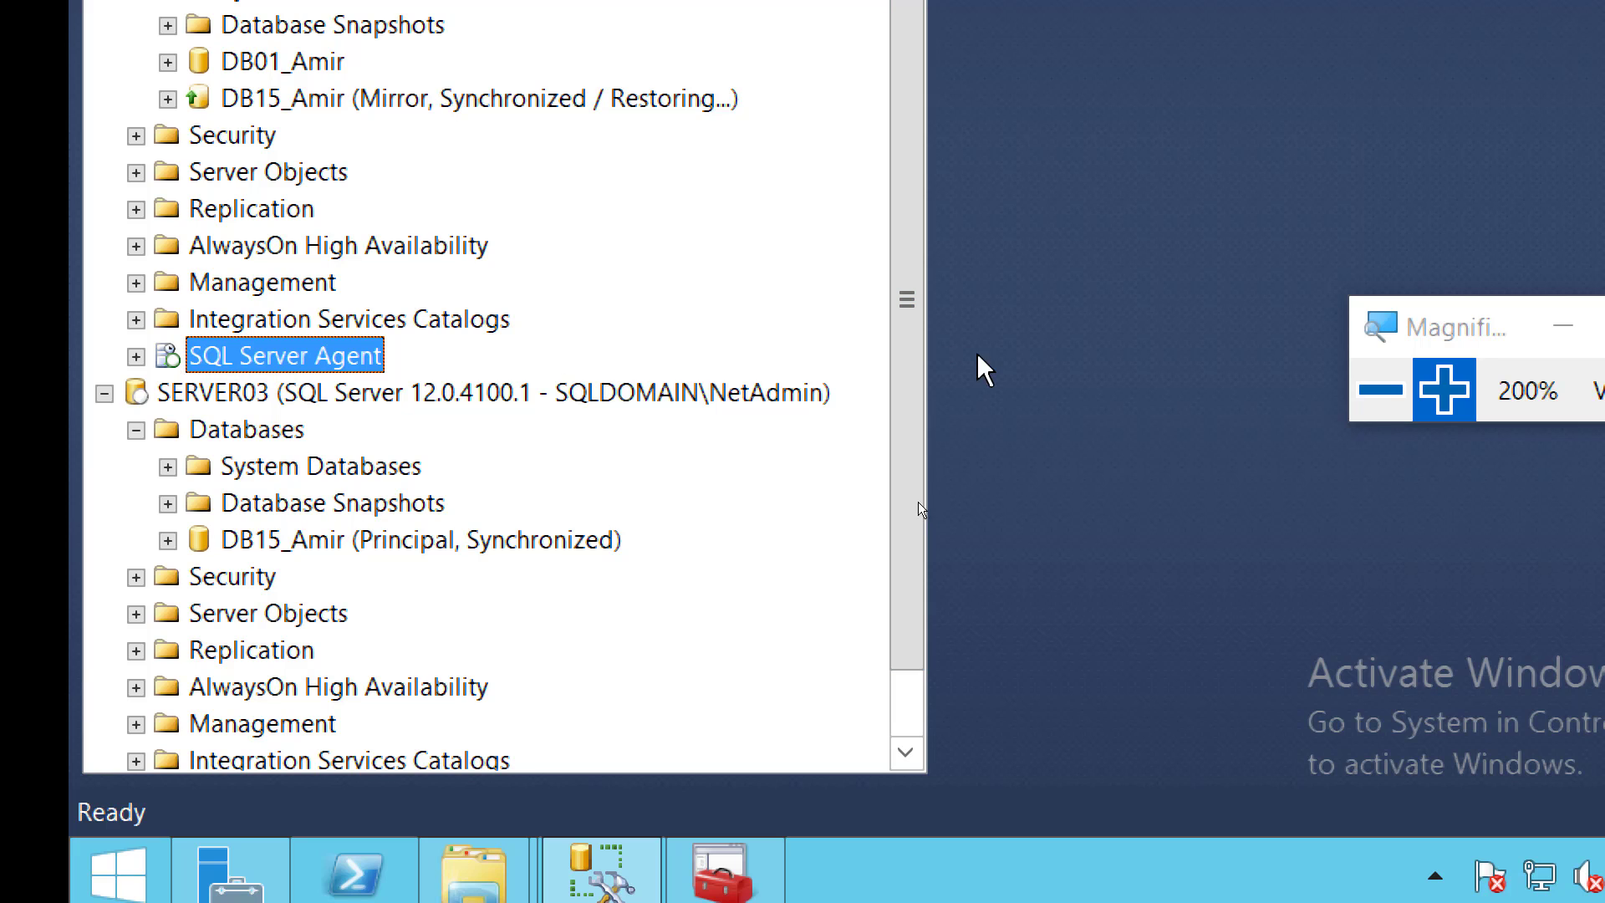
scroll(911, 337, down, 1)
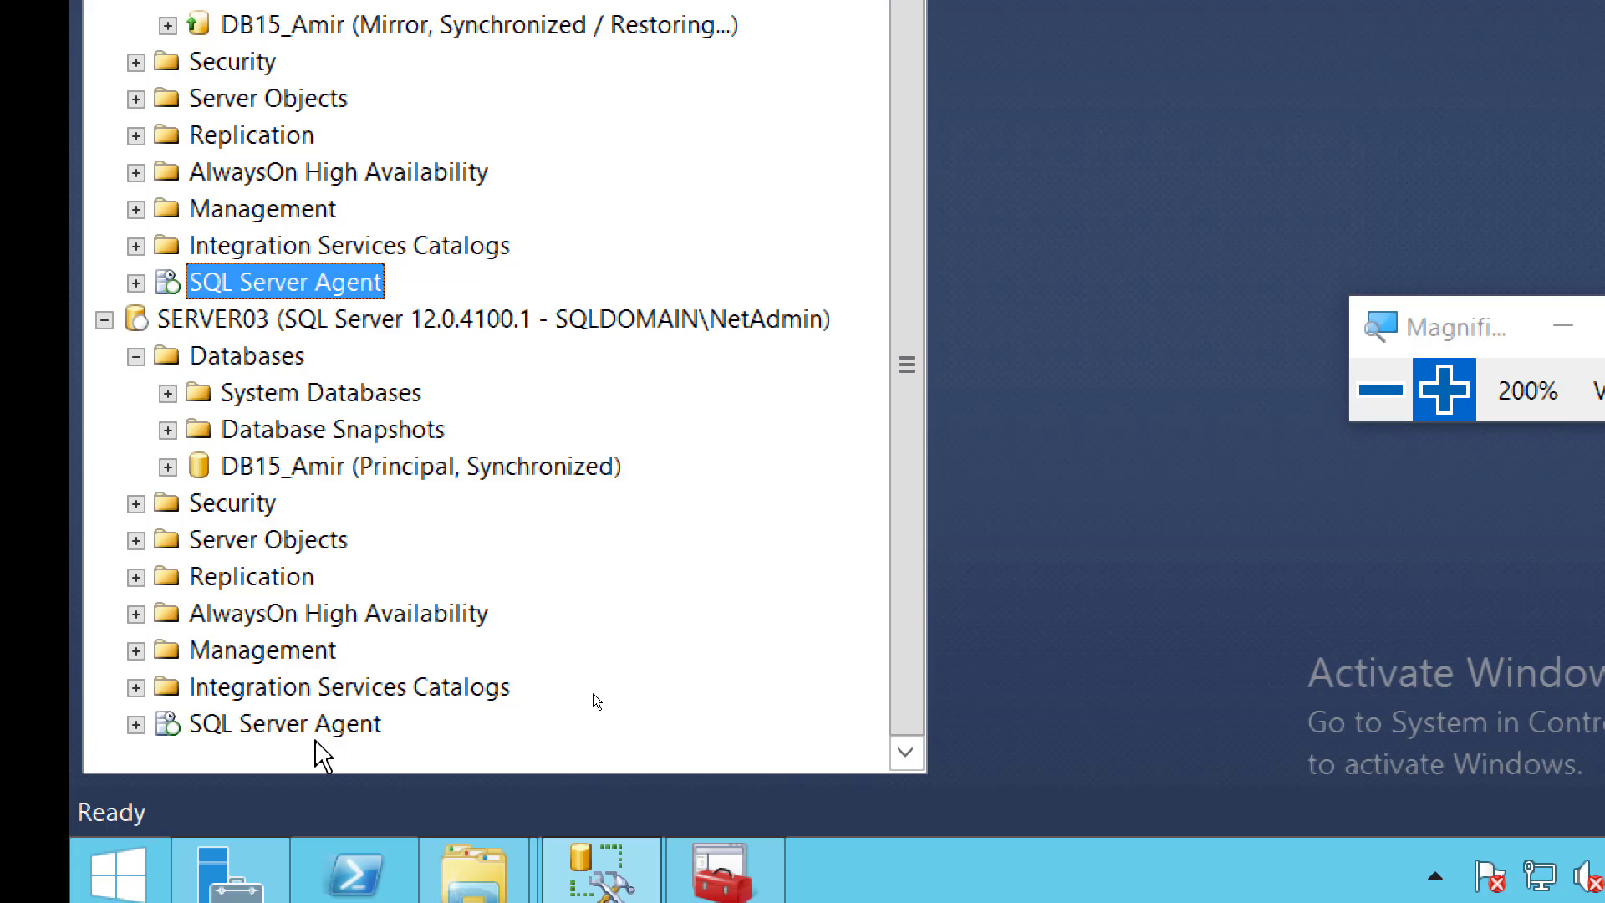
click(264, 730)
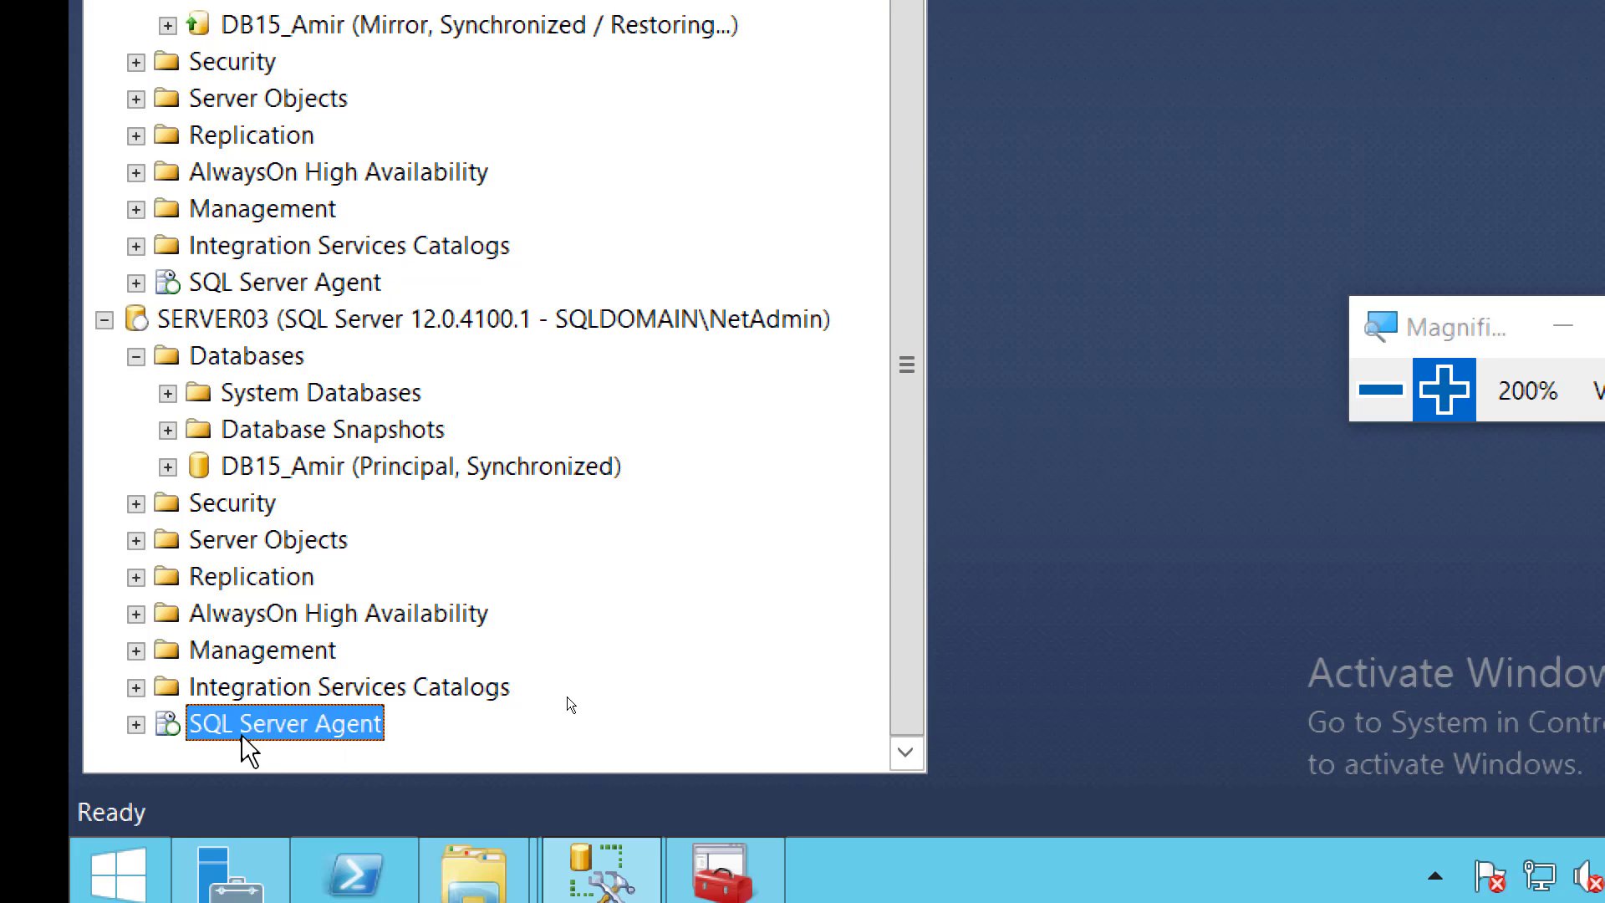
click(242, 284)
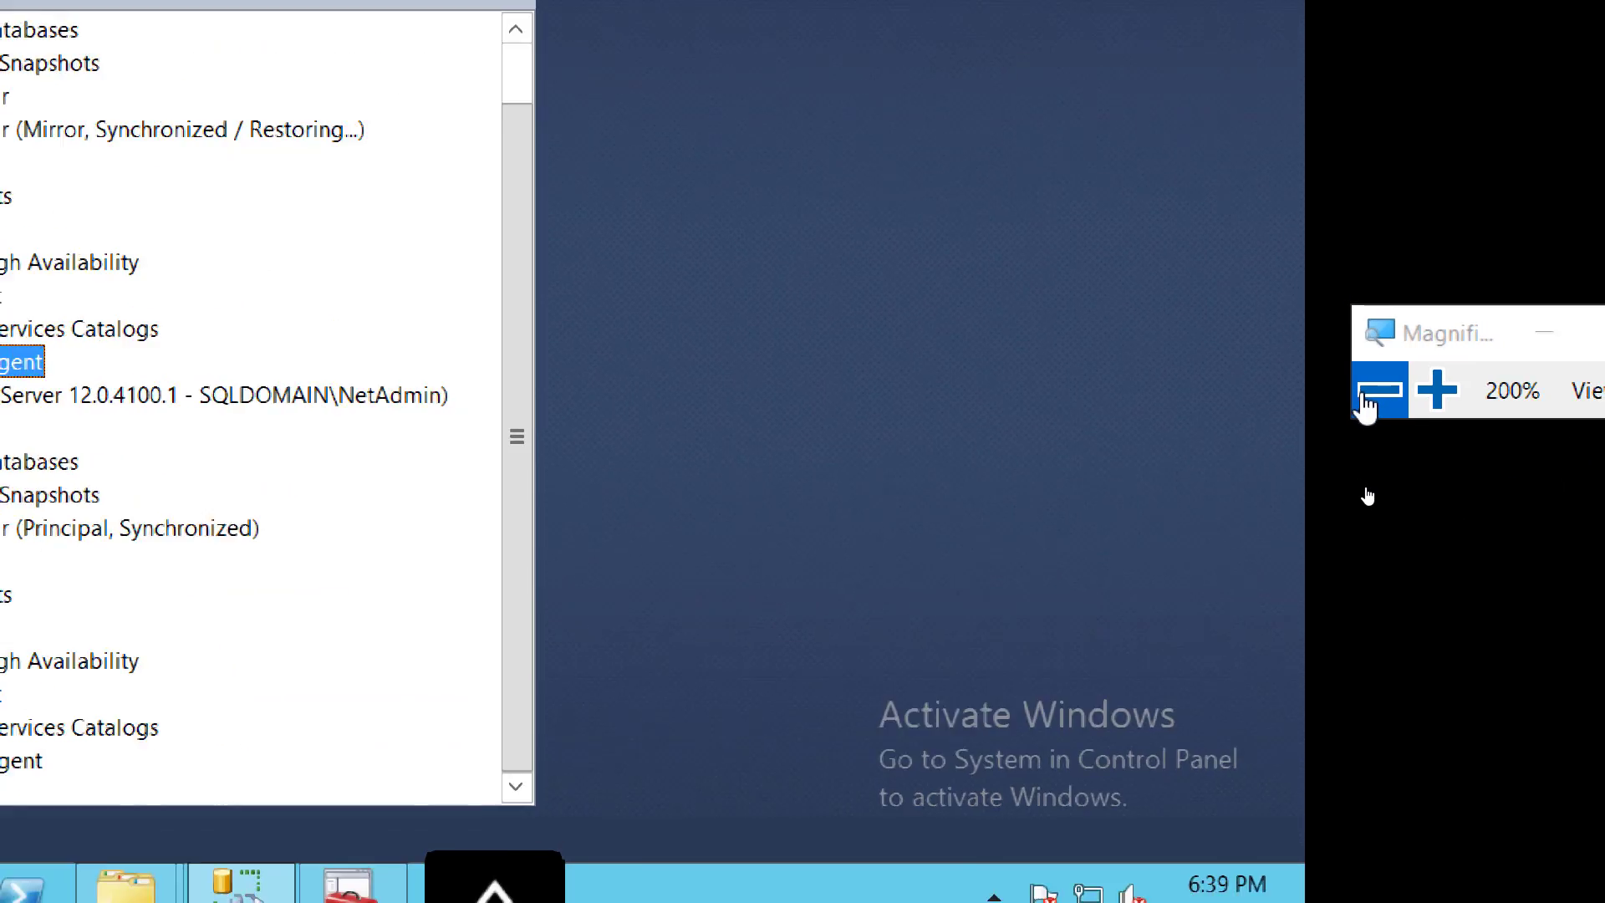
click(1370, 393)
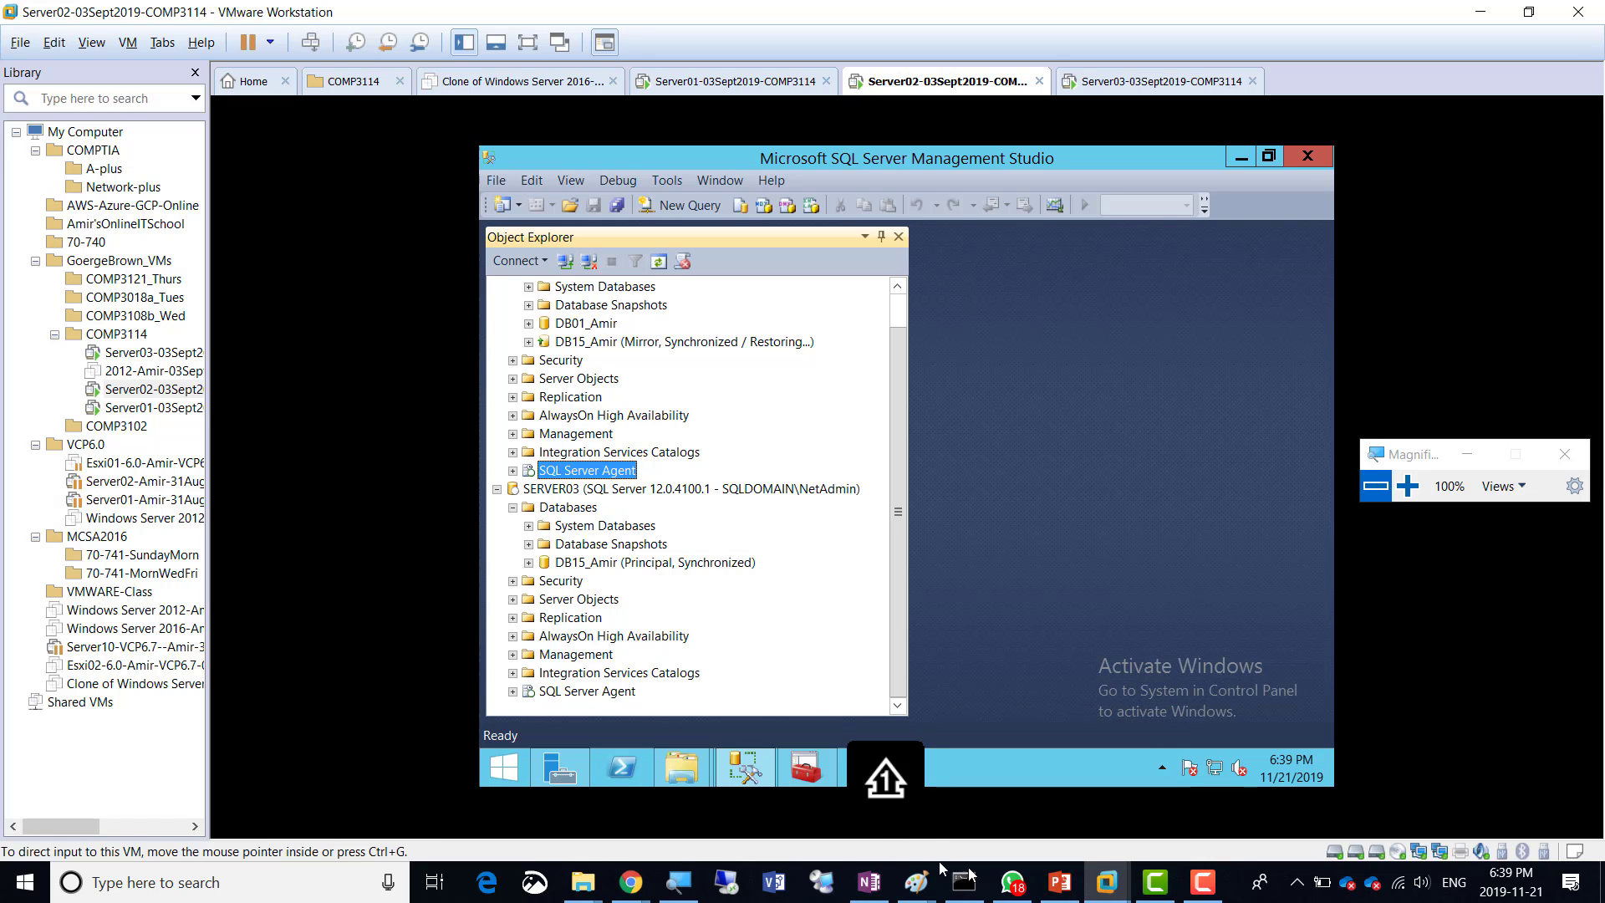
Switch to the PowerPoint replication slides, highlight the Publisher and Article definitions on slide 10, and open slide 11
click(1059, 881)
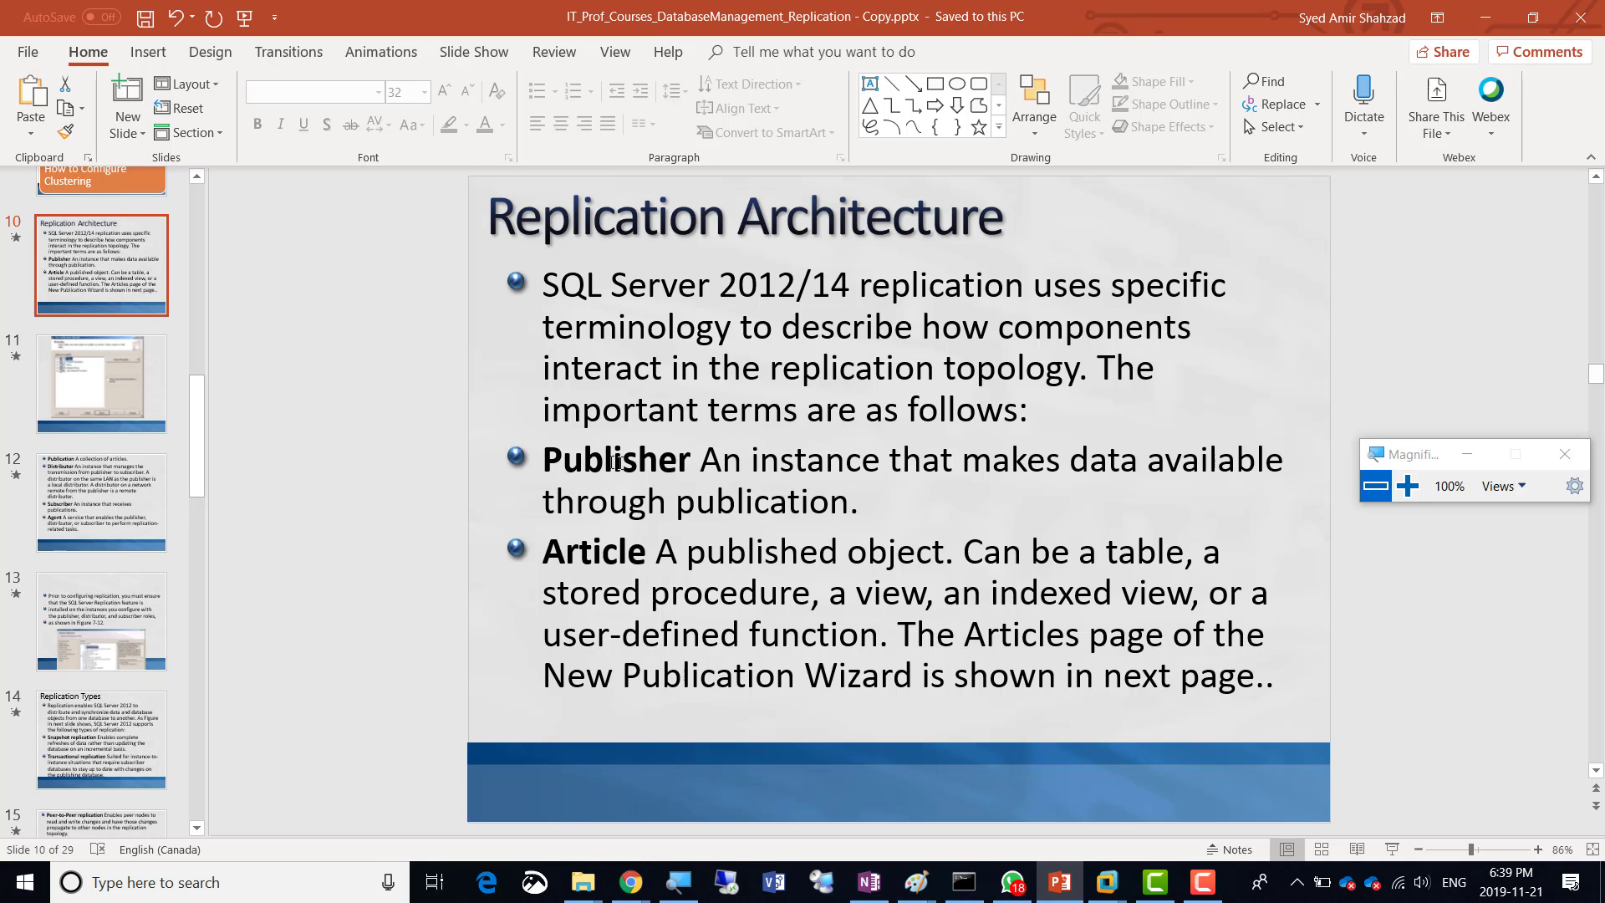
drag(698, 464, 855, 511)
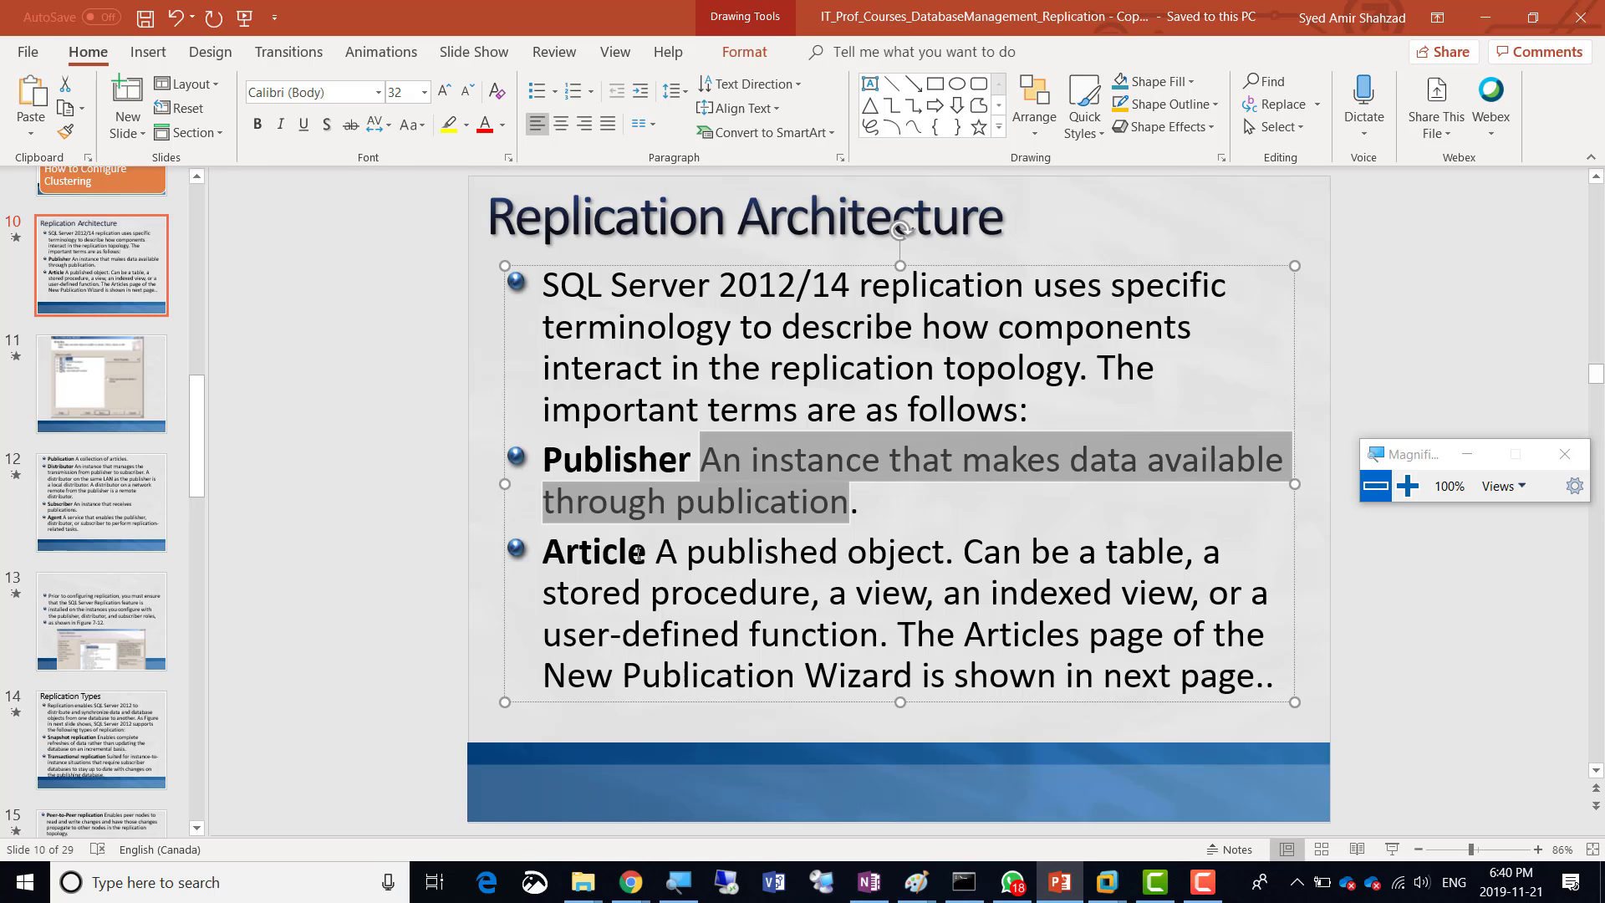
click(657, 553)
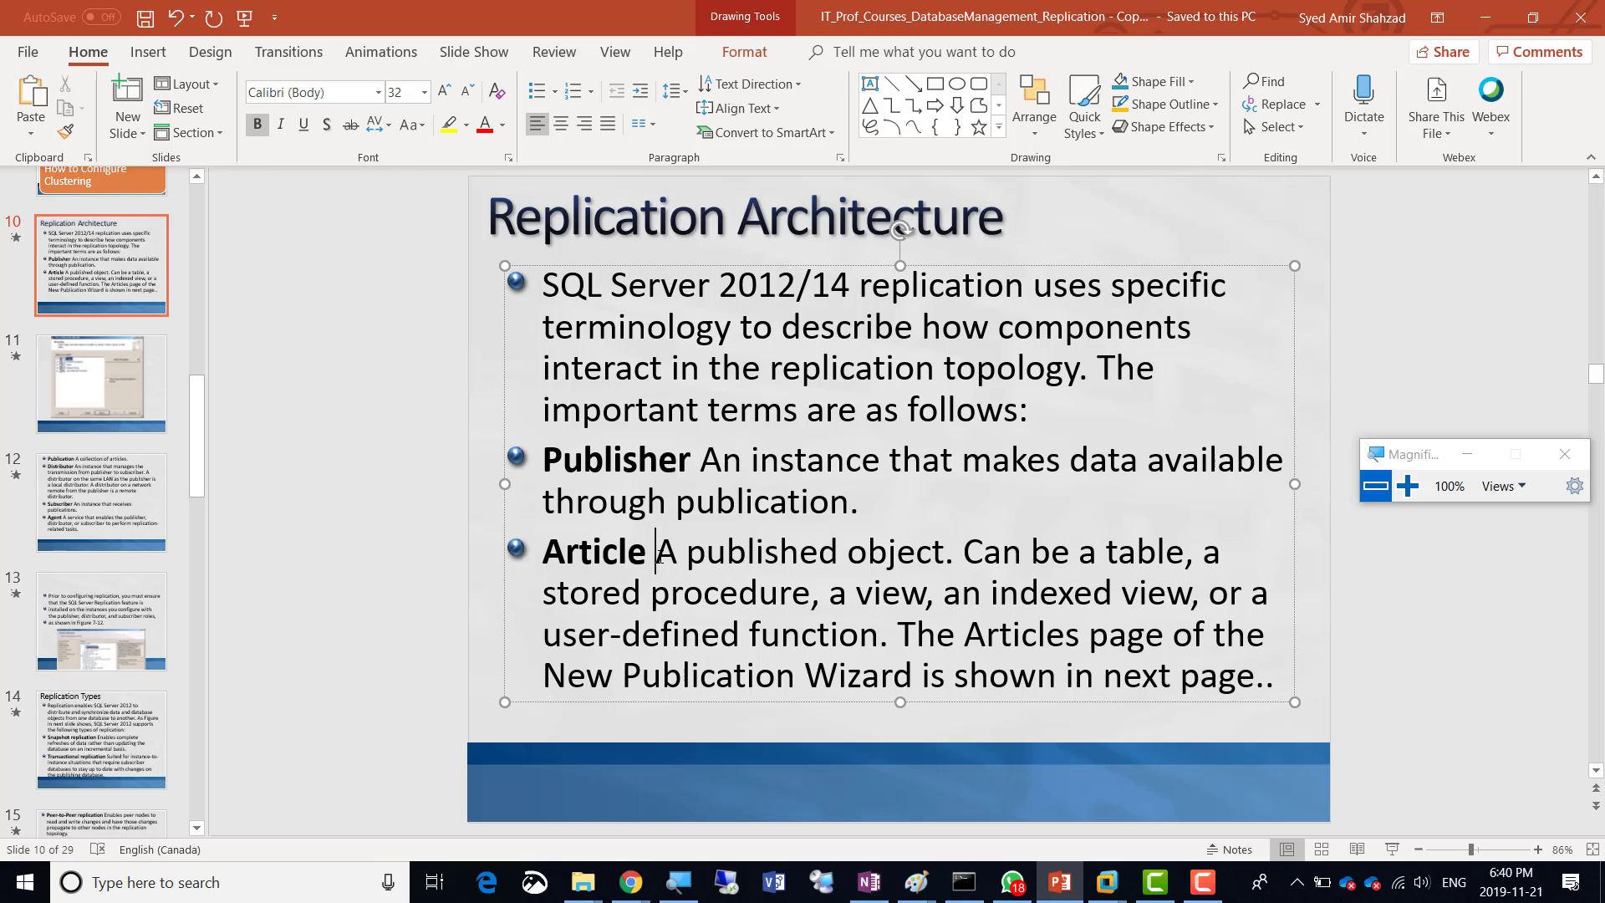
drag(659, 558, 1271, 681)
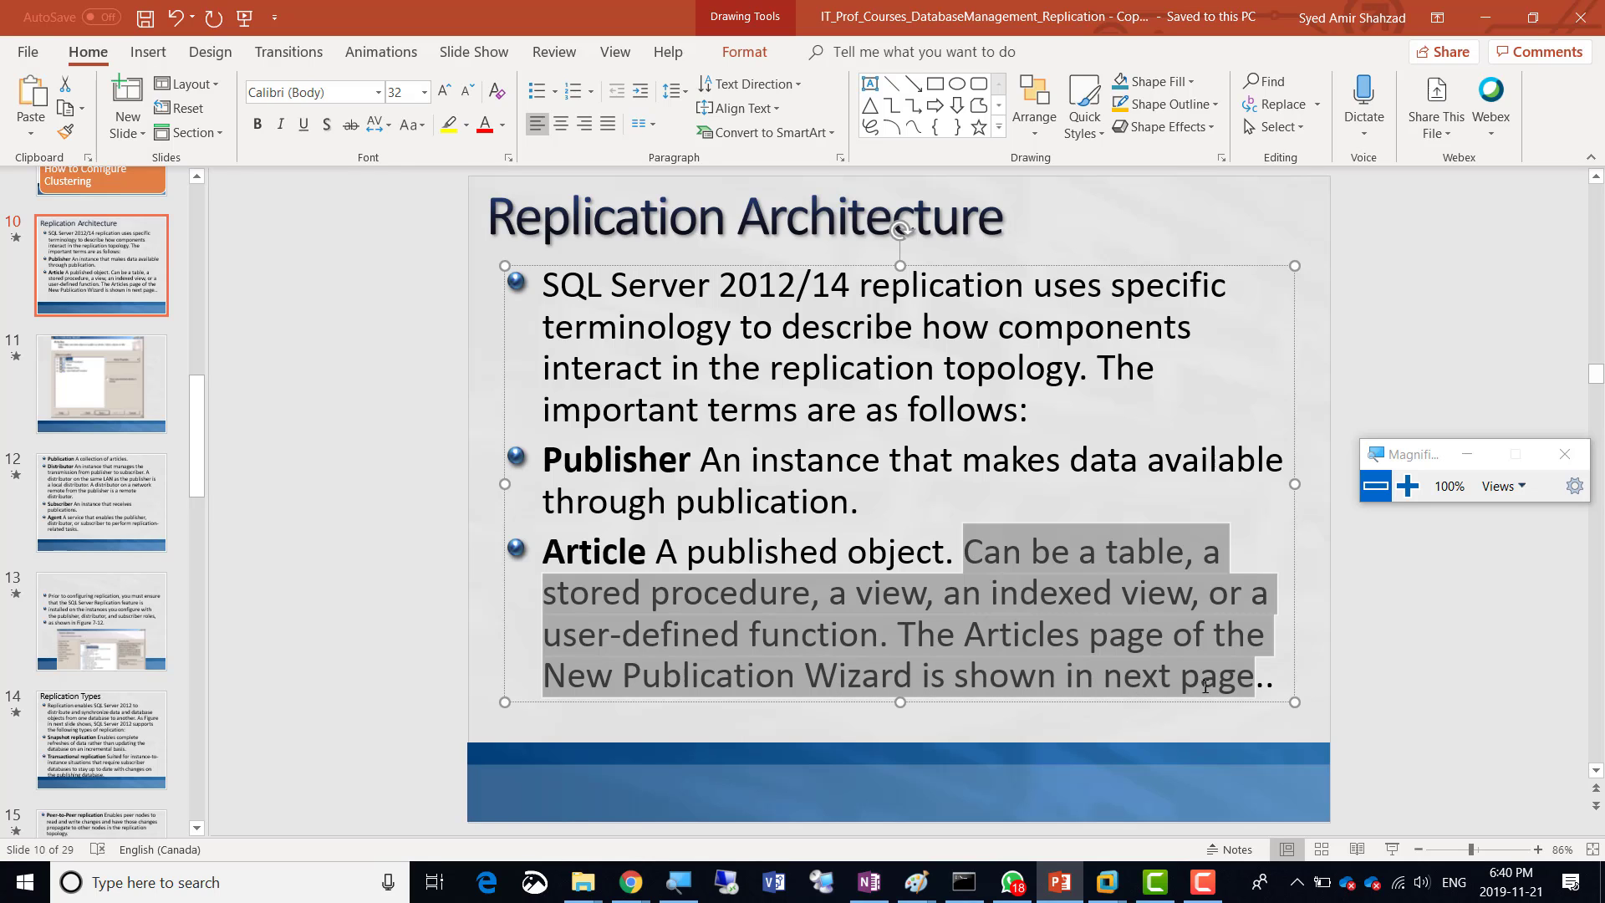
click(101, 395)
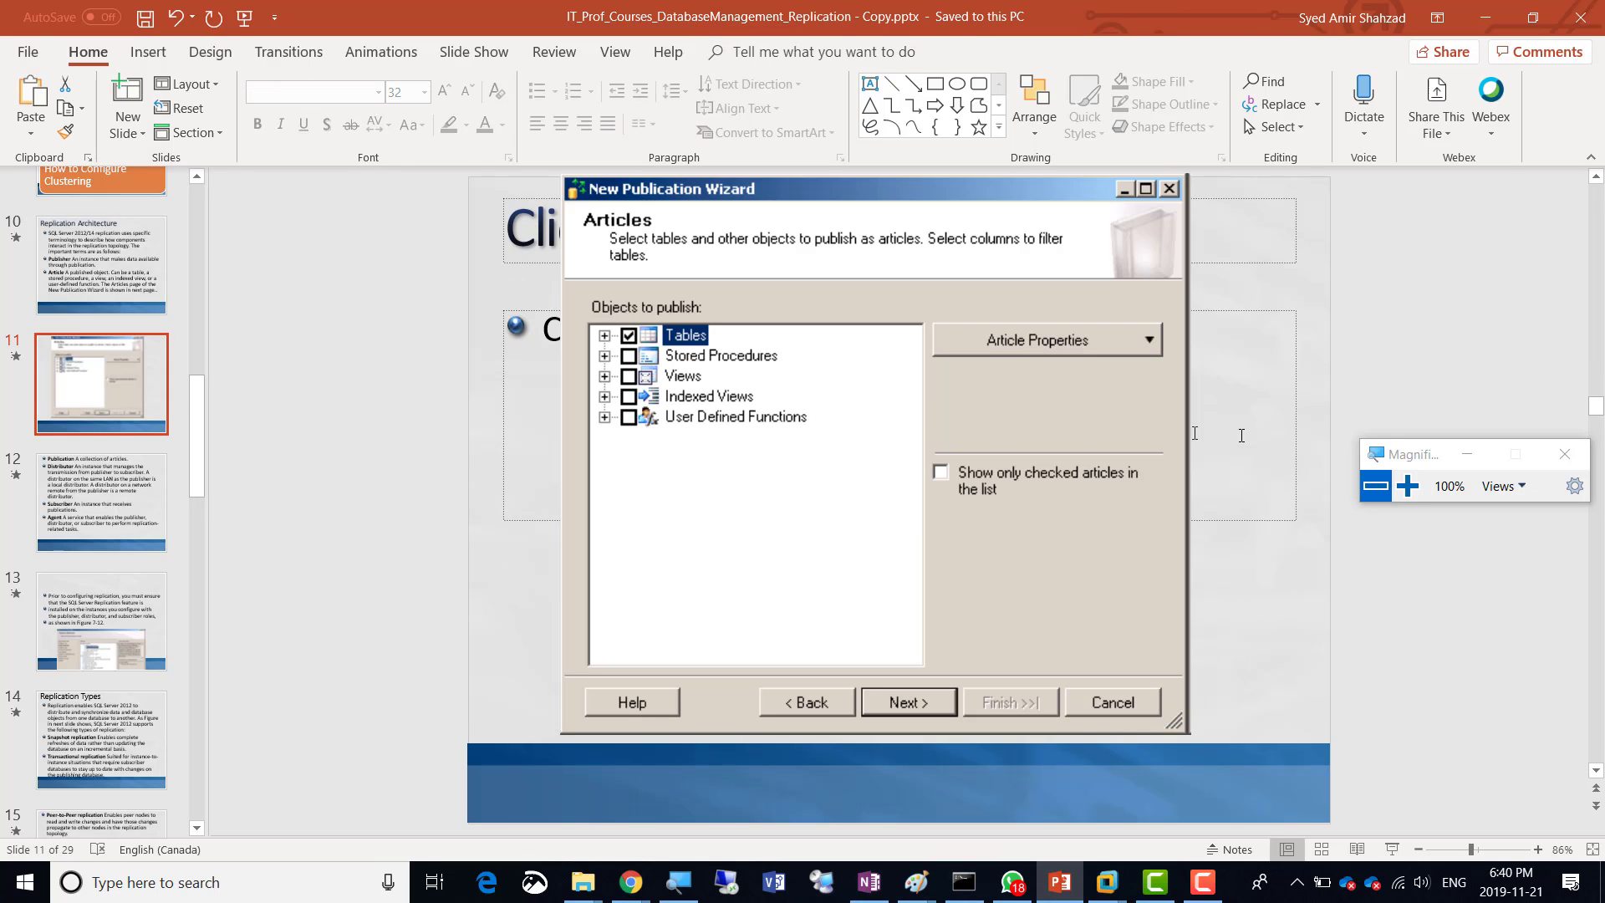
Magnify the New Publication Wizard's Articles page on slide 11 to examine the objects to publish, and return the magnification to 100%
drag(1414, 462, 1214, 301)
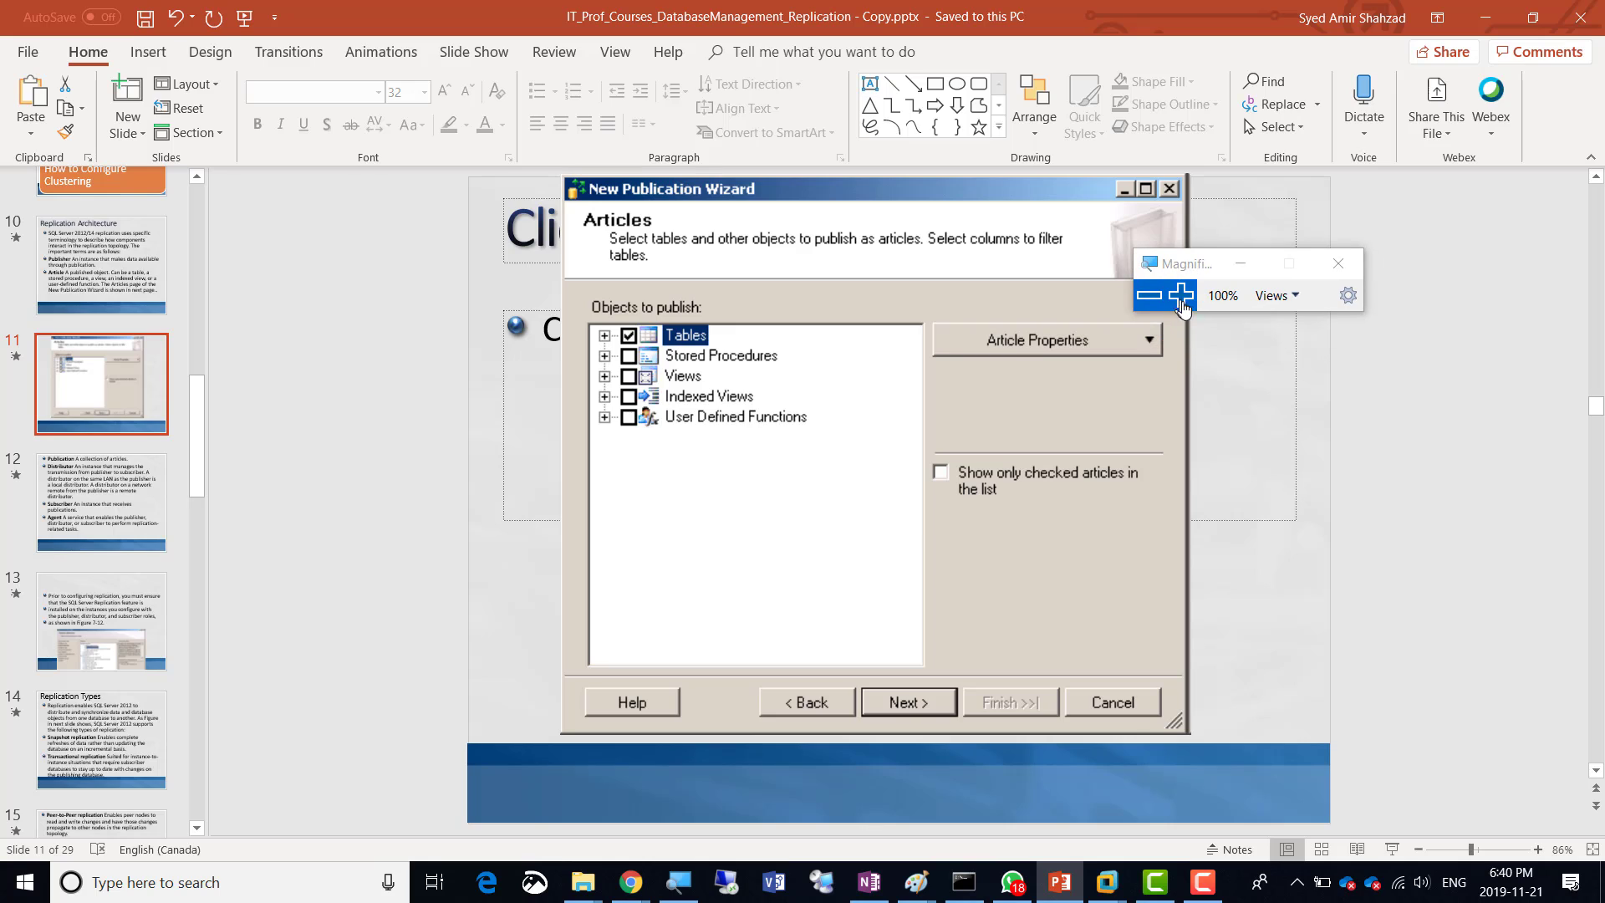
click(1206, 324)
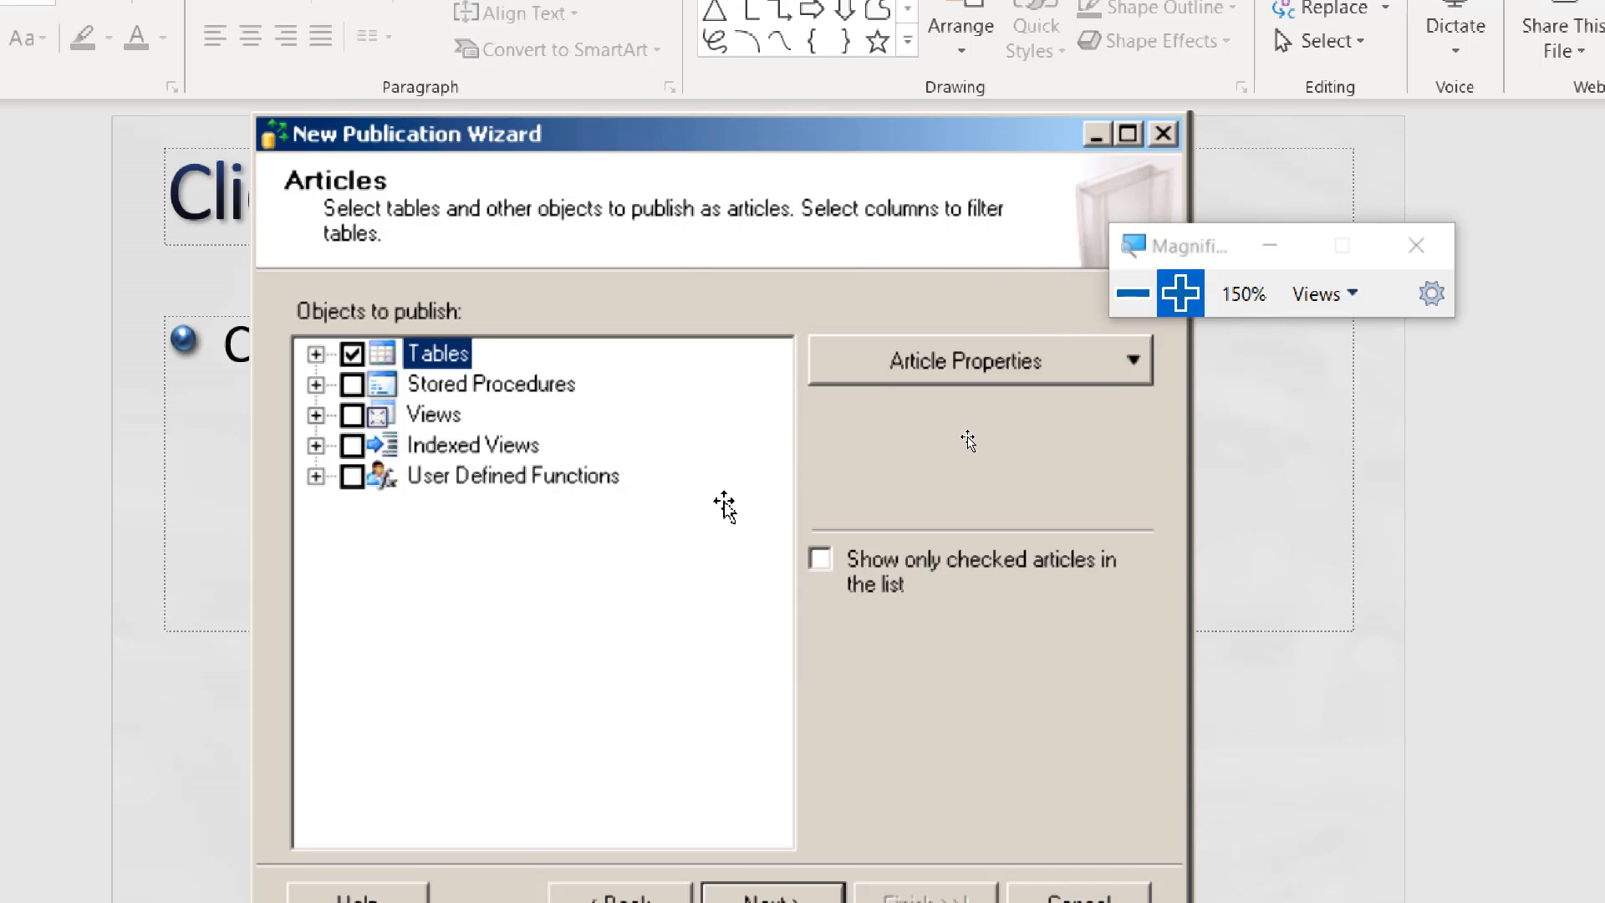
click(1156, 294)
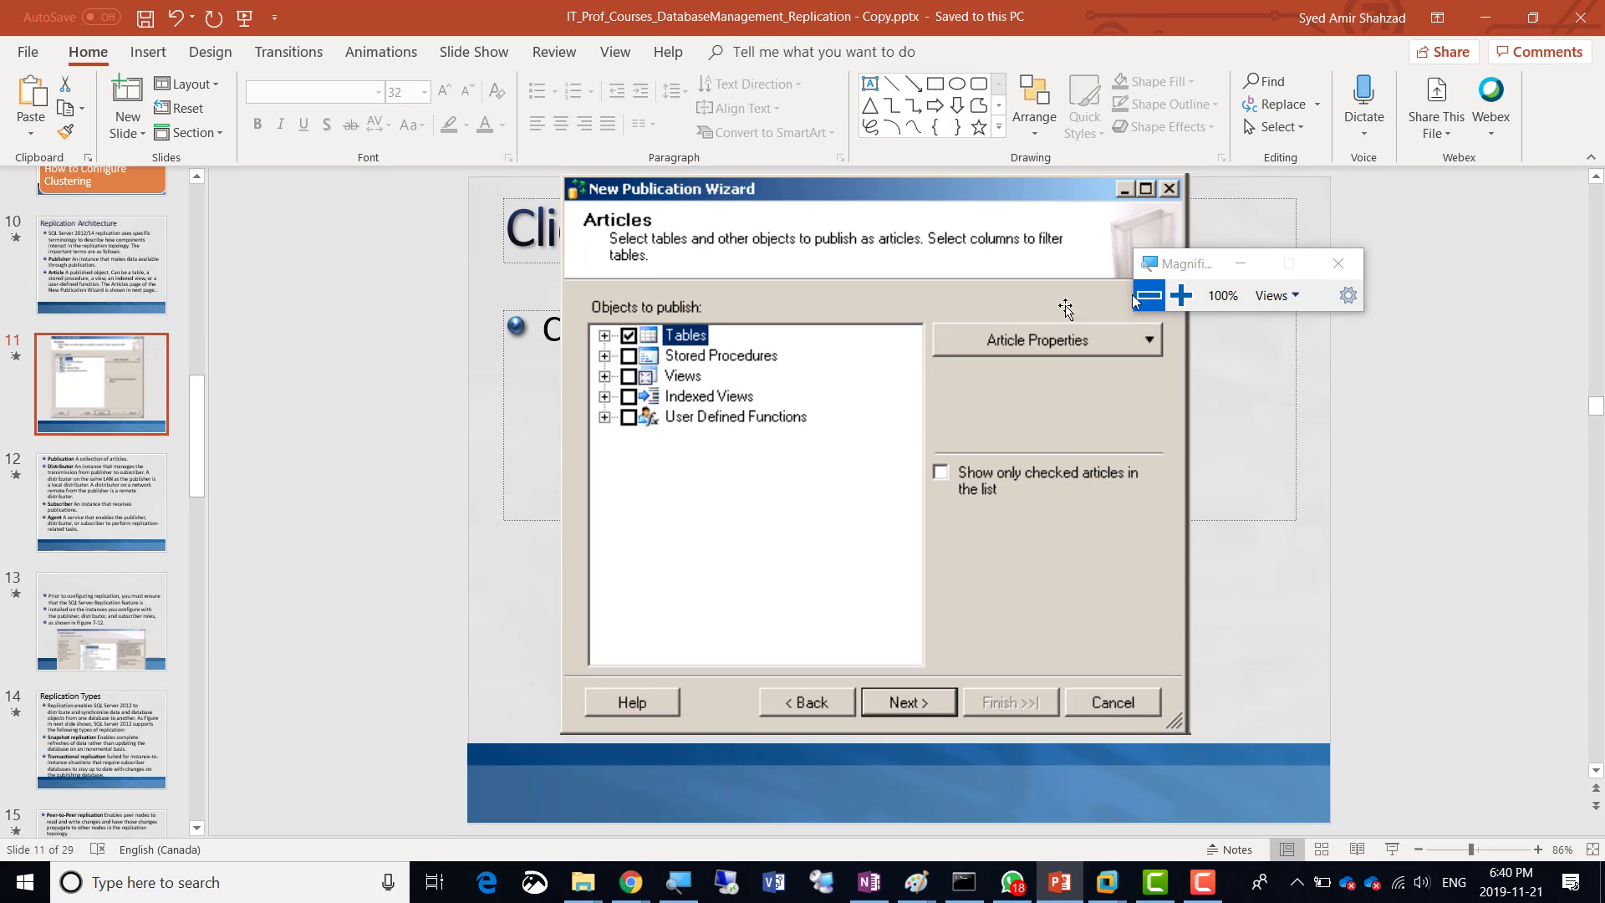
Review the Publication, Distributor, Subscriber and Agent definitions on slide 12 alongside the Publisher and Article definitions on slide 10
click(101, 502)
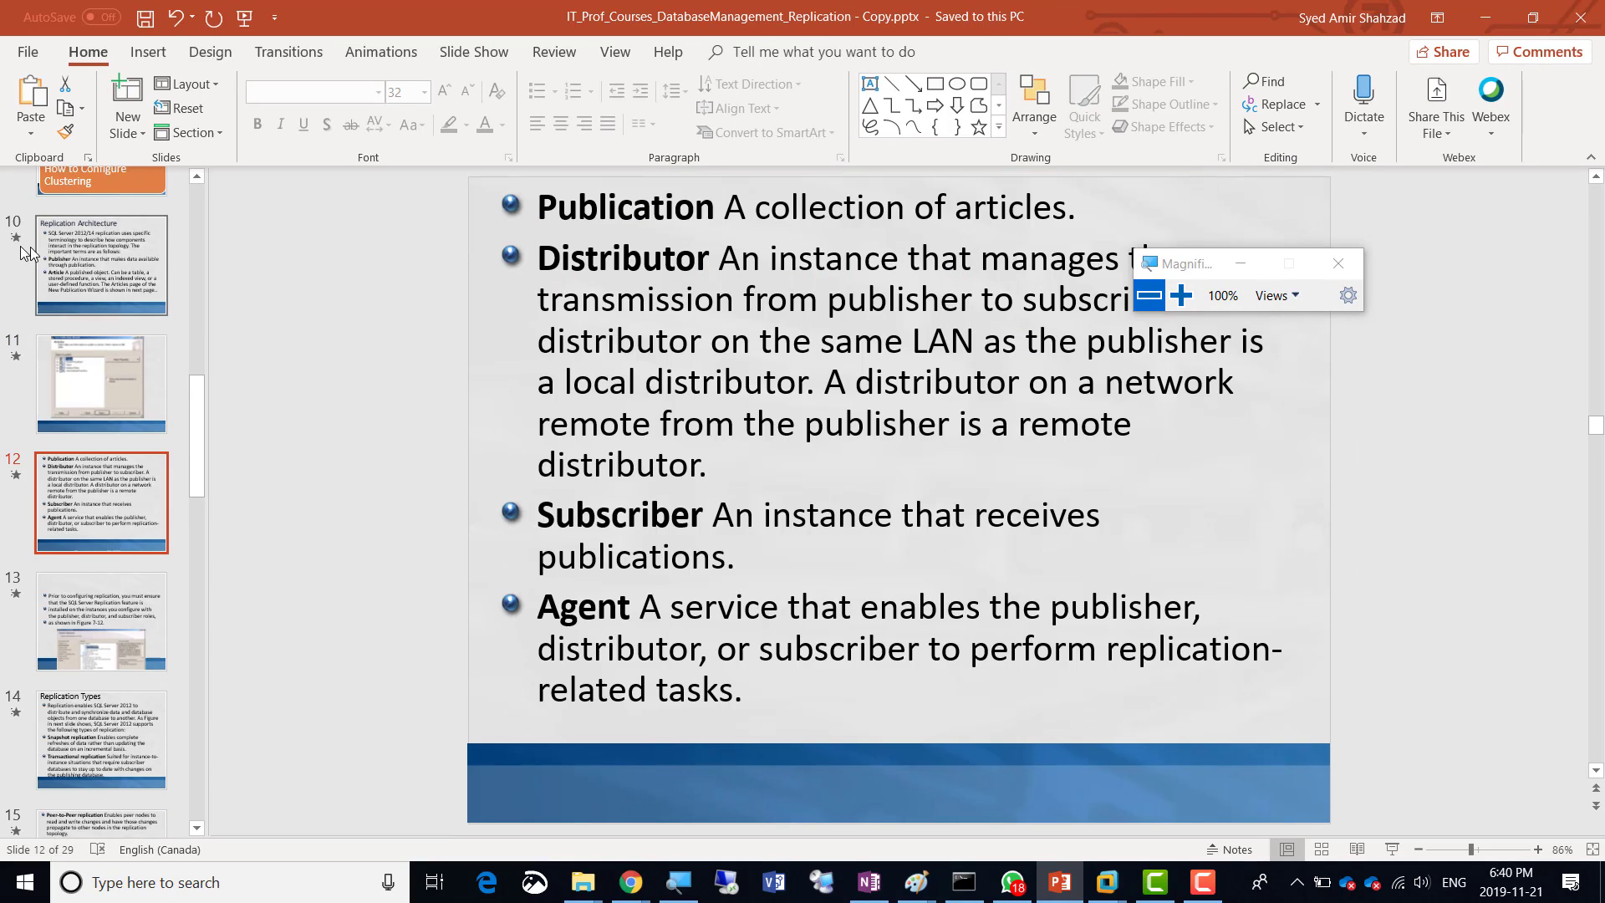
click(83, 273)
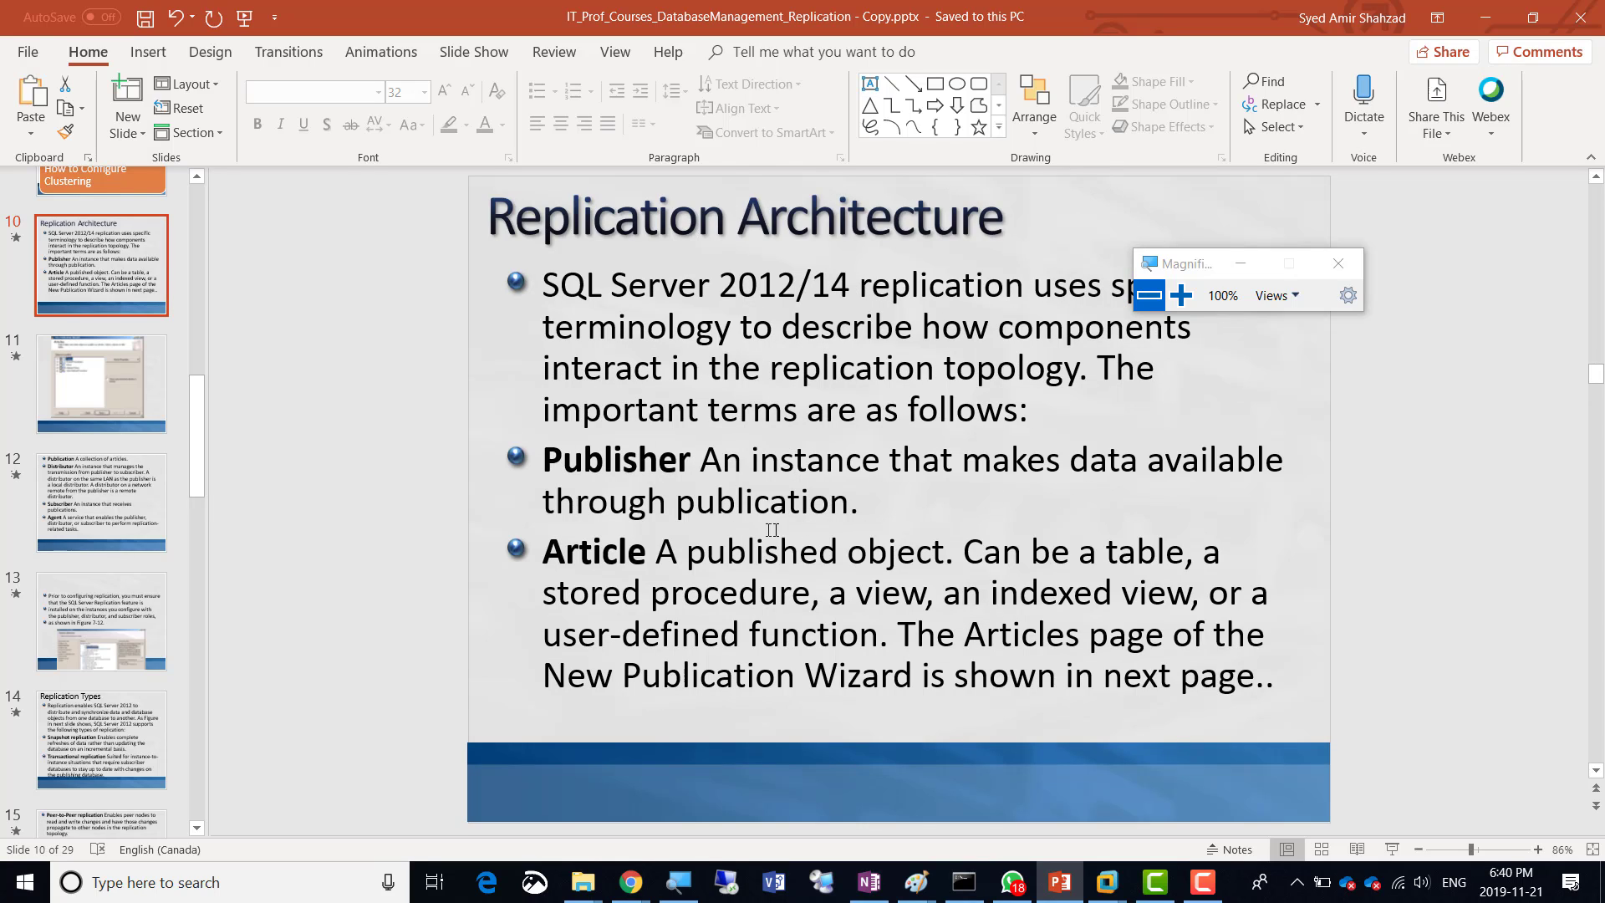
click(91, 500)
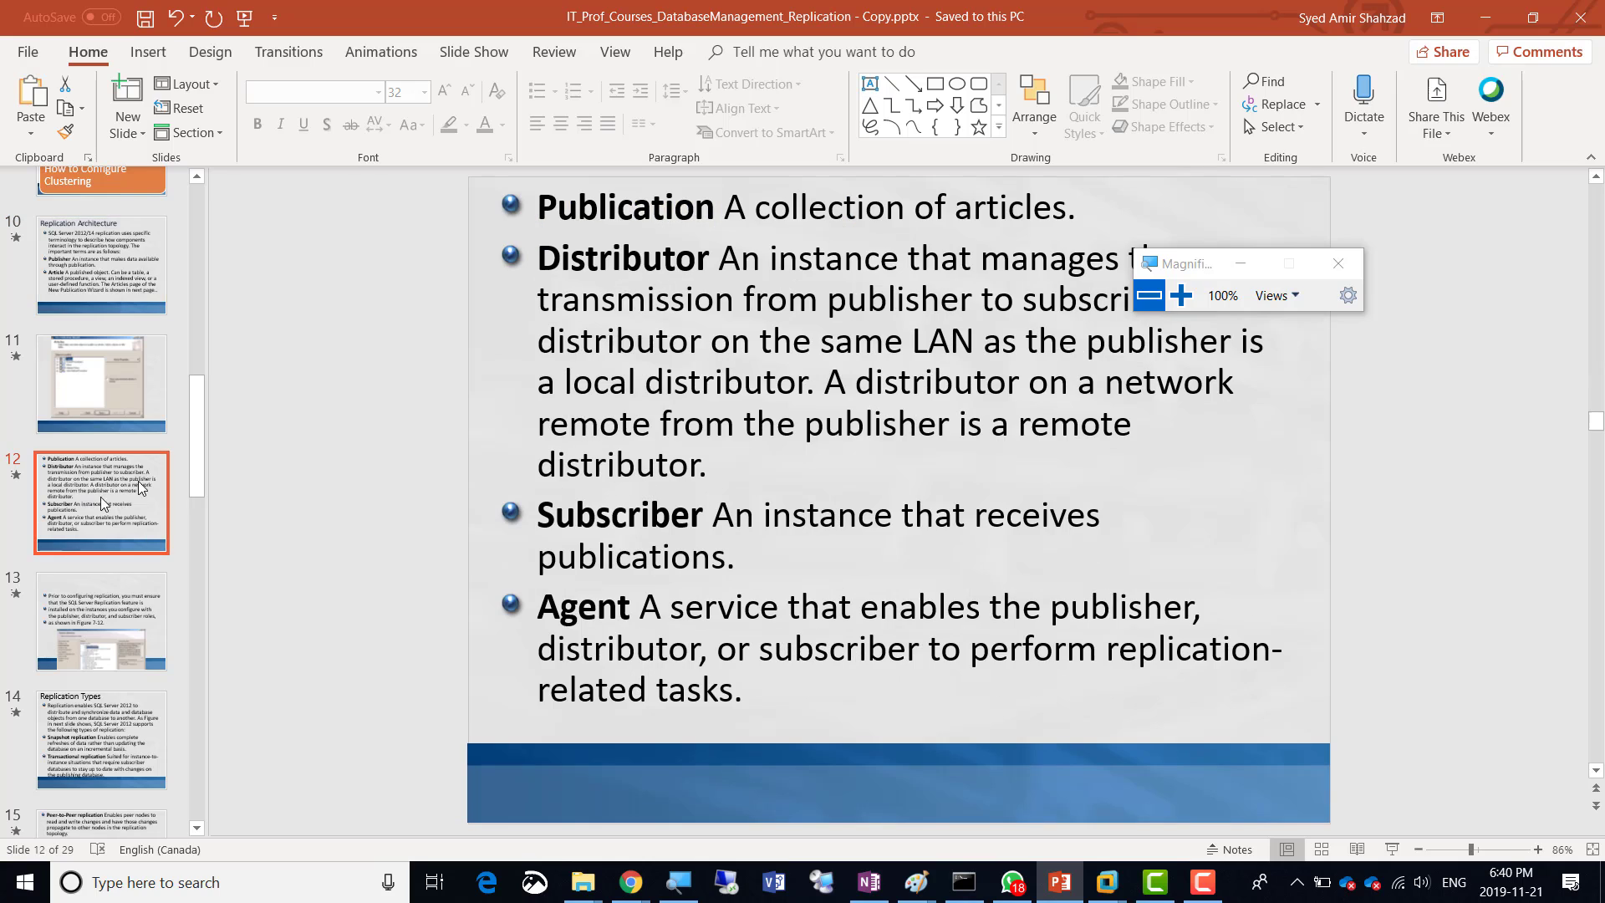
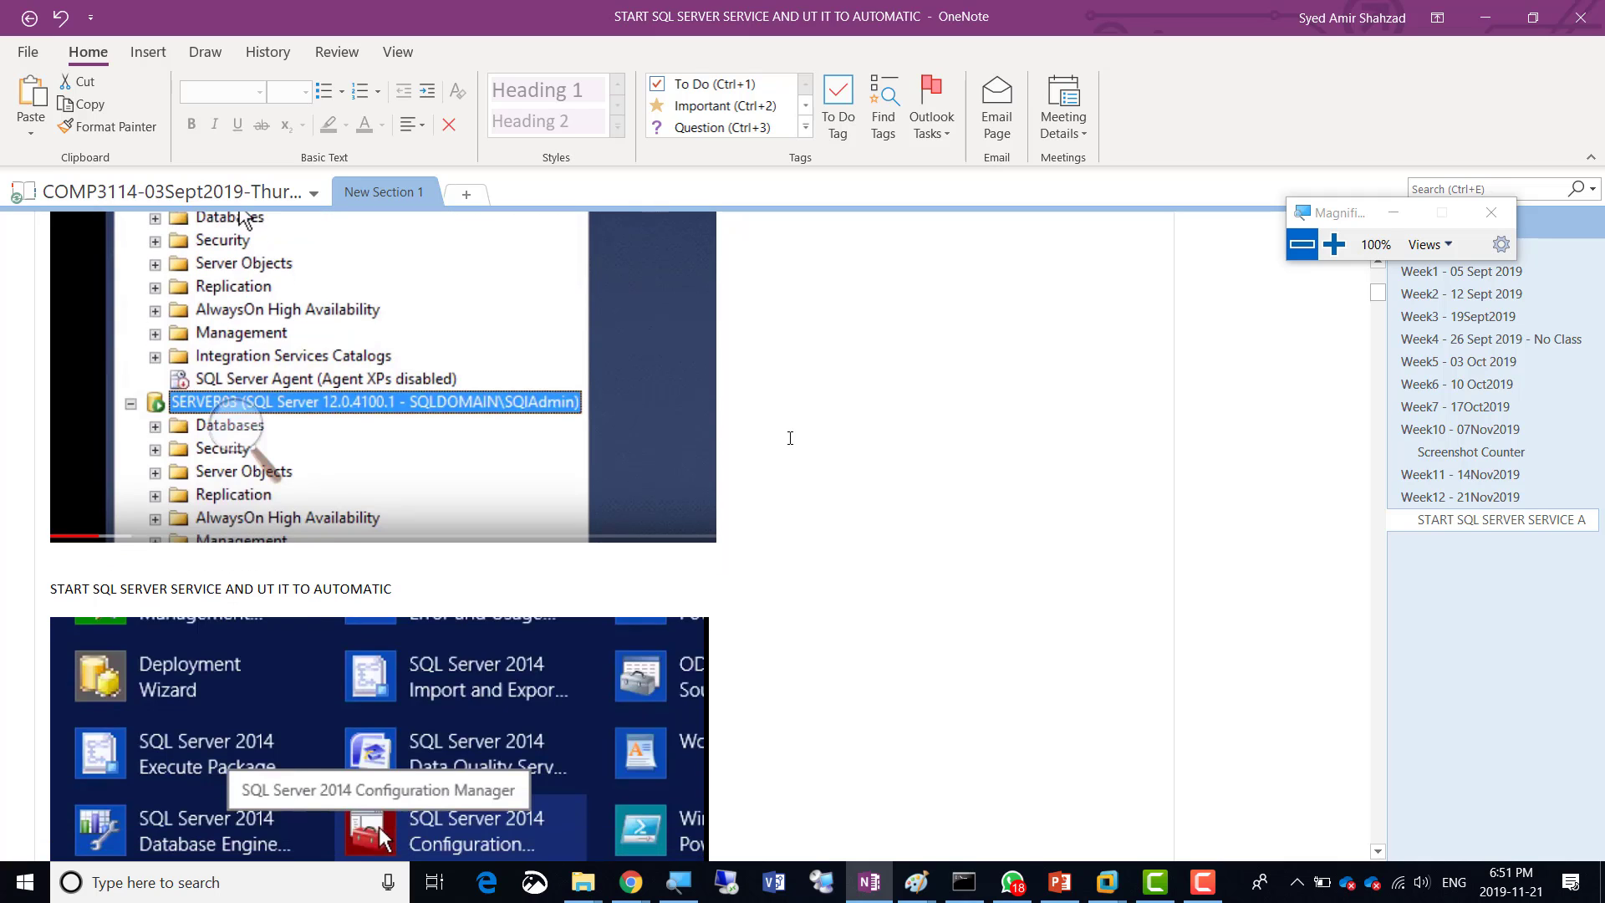
Examine the OneNote screenshots on starting the SQL Server services and installing the replication feature on both instances
scroll(790, 438, down, 10)
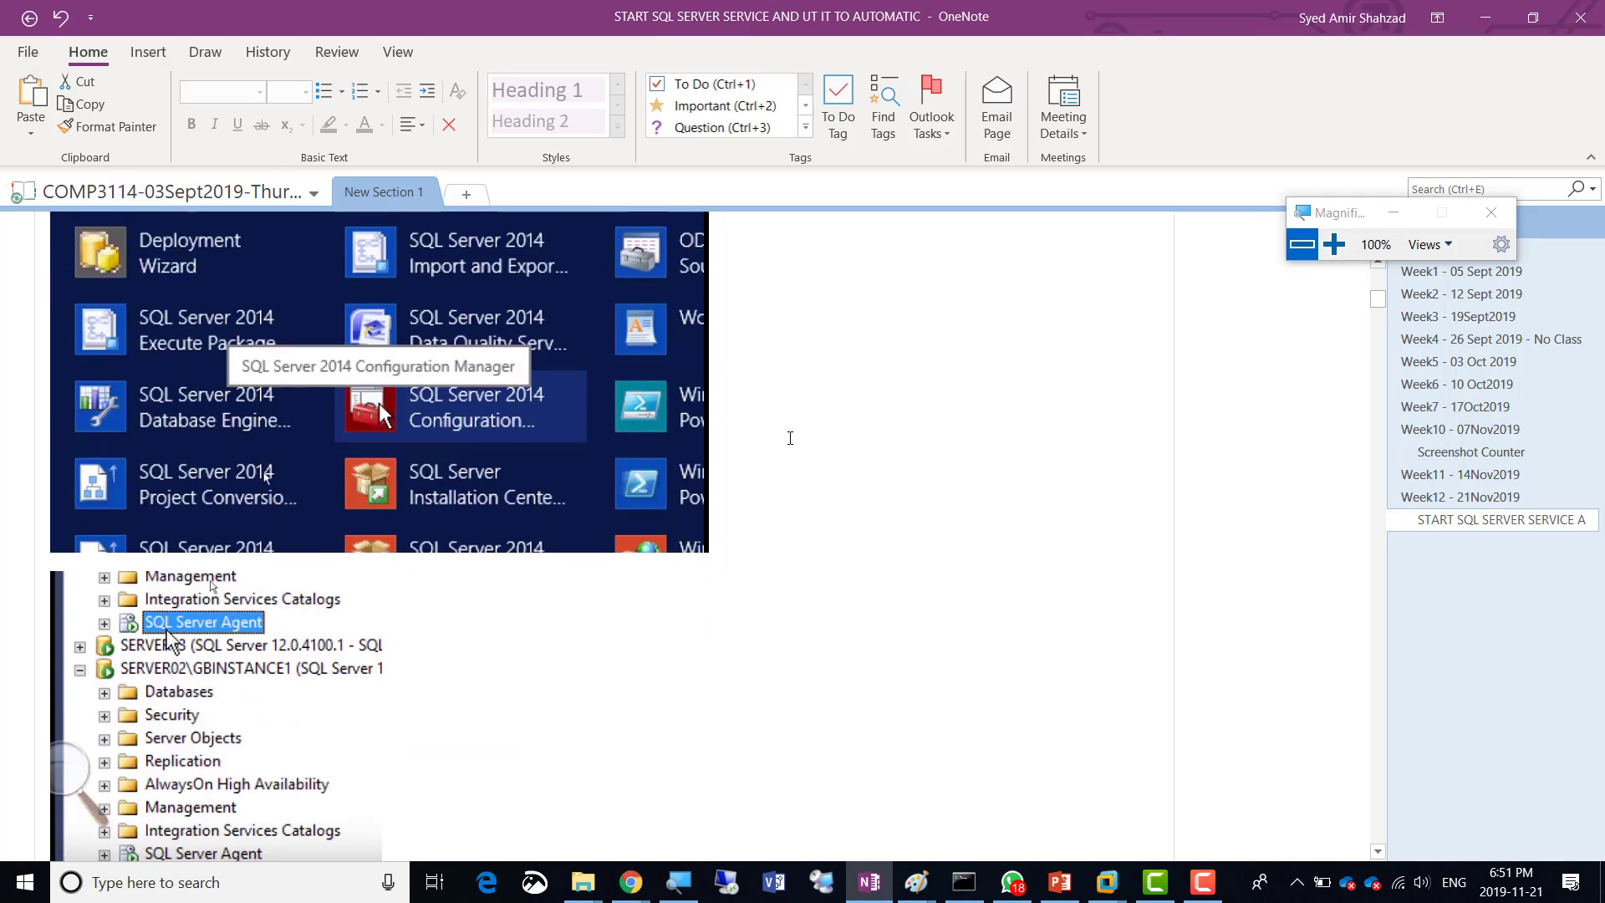
scroll(502, 351, up, 5)
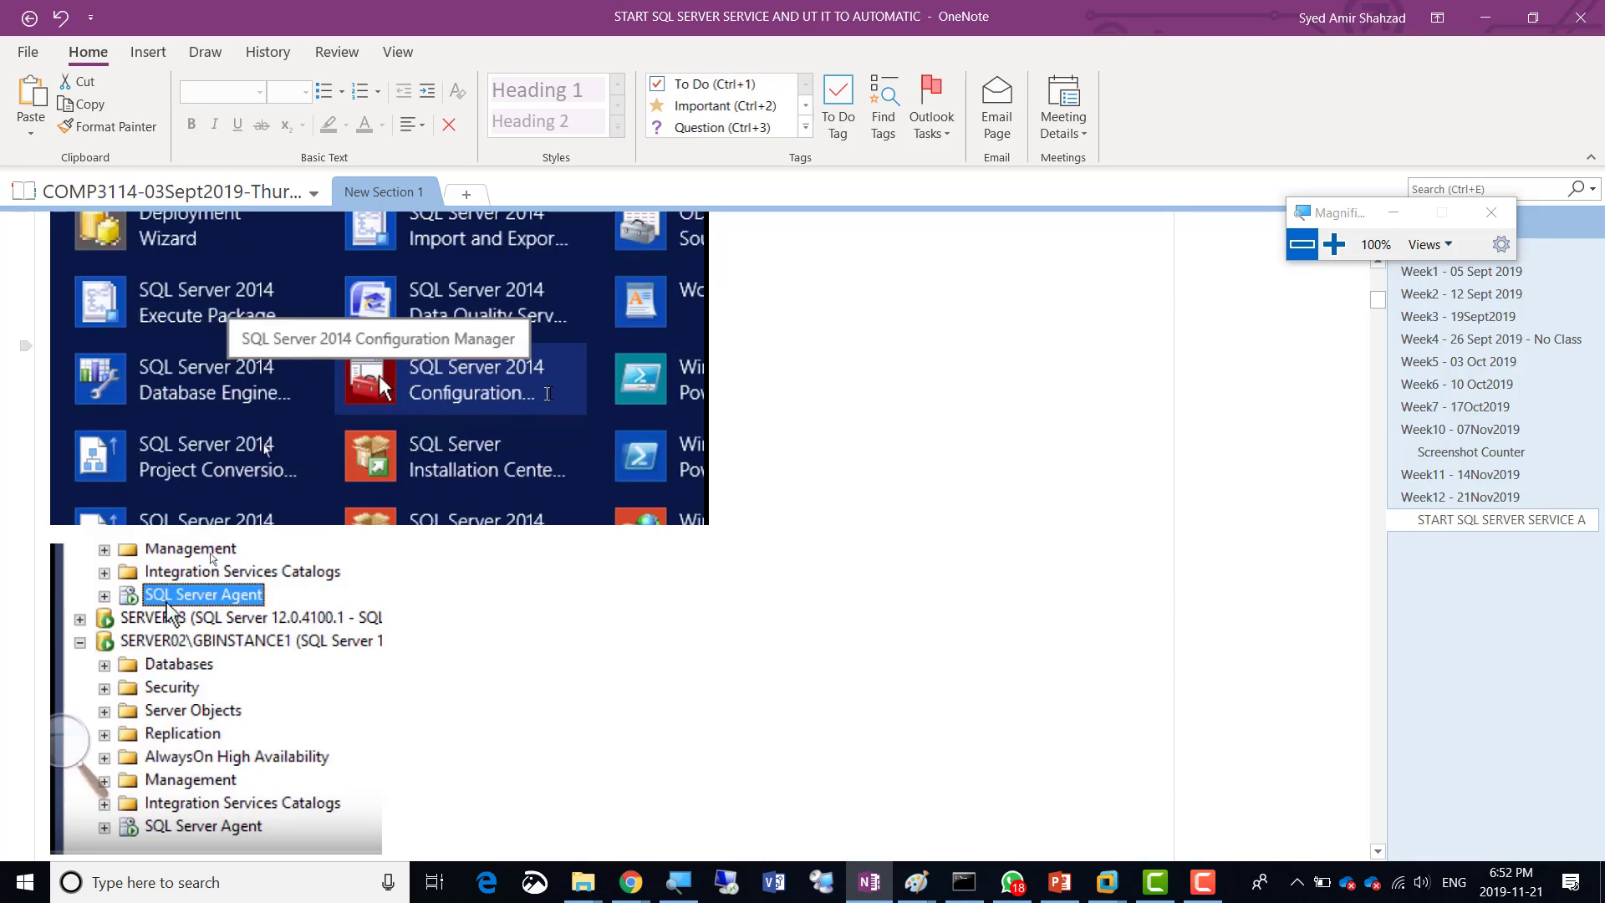
scroll(608, 398, down, 1)
scroll(609, 398, down, 3)
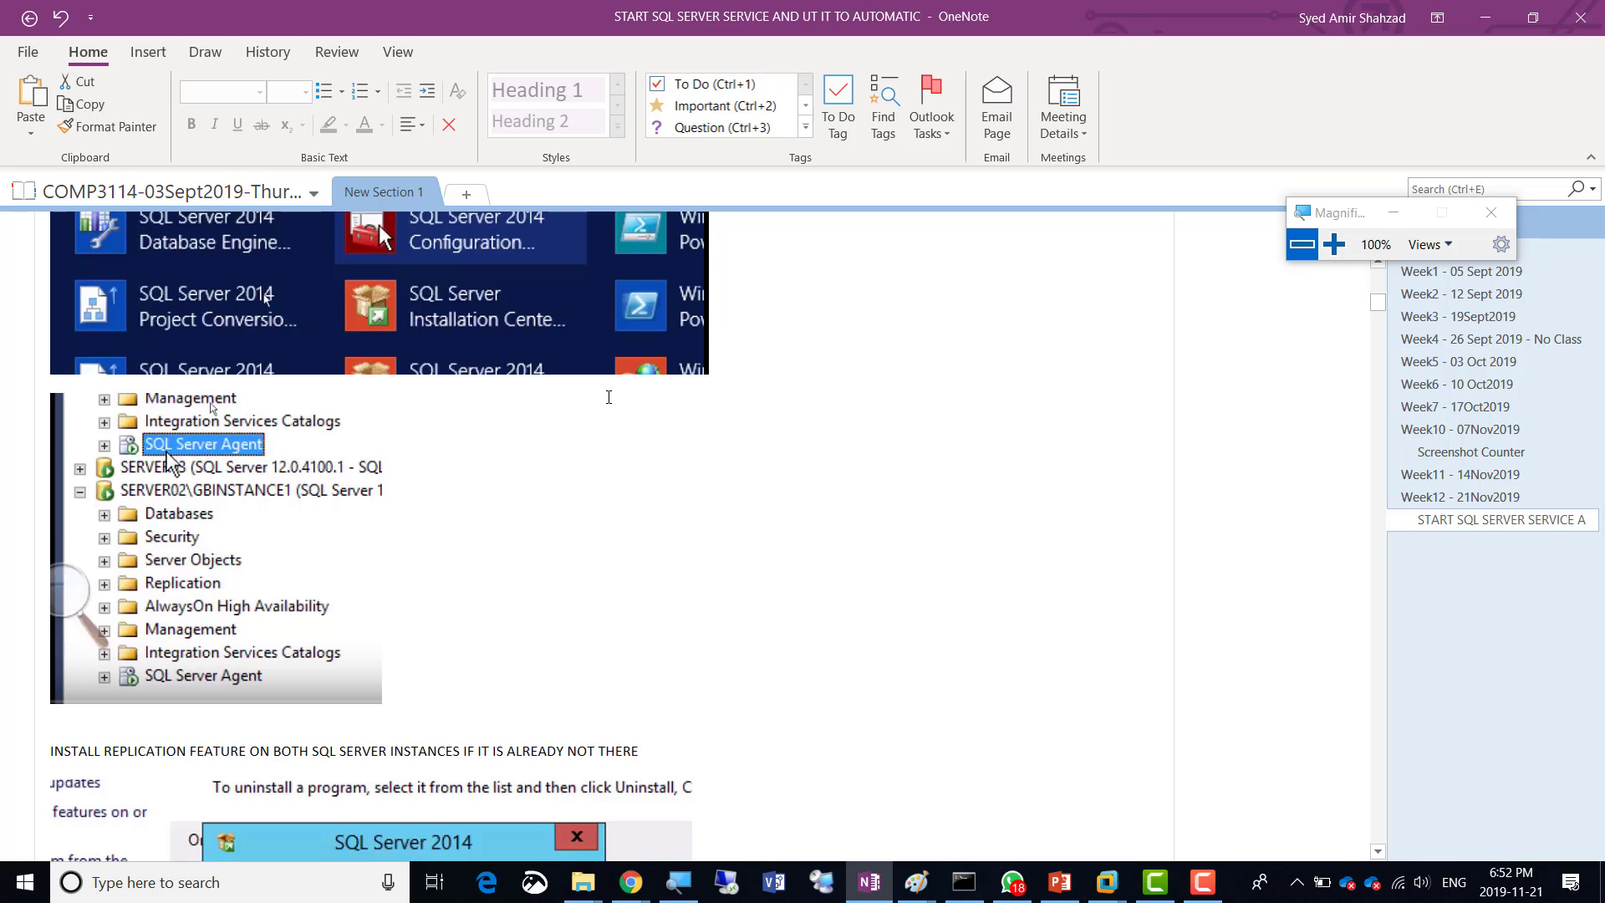
scroll(394, 412, down, 5)
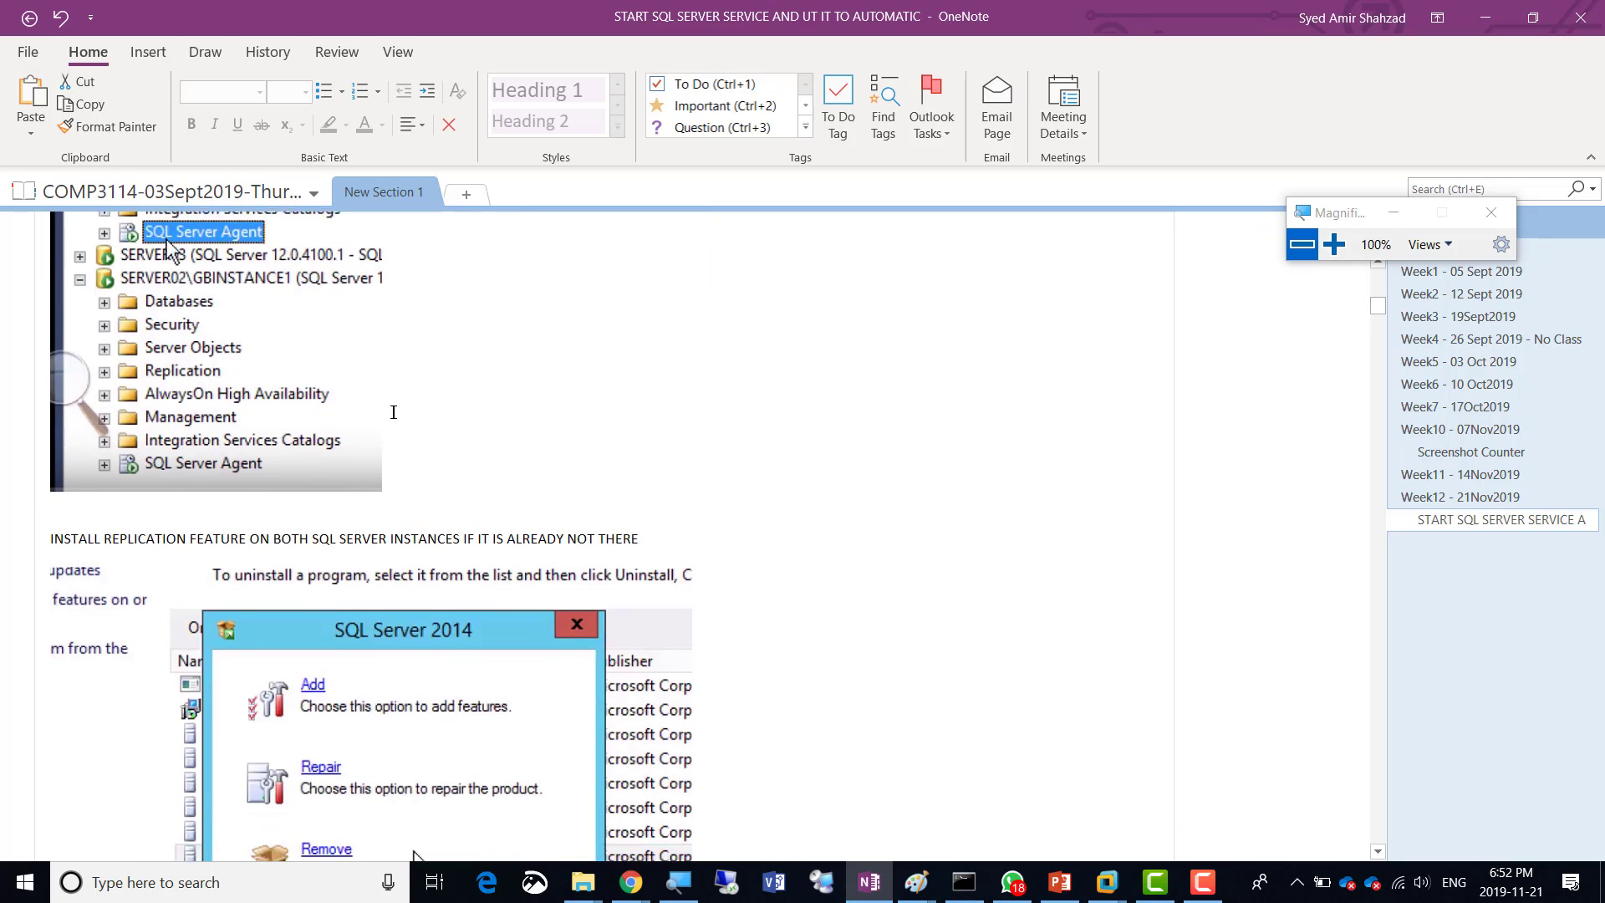
scroll(393, 412, down, 4)
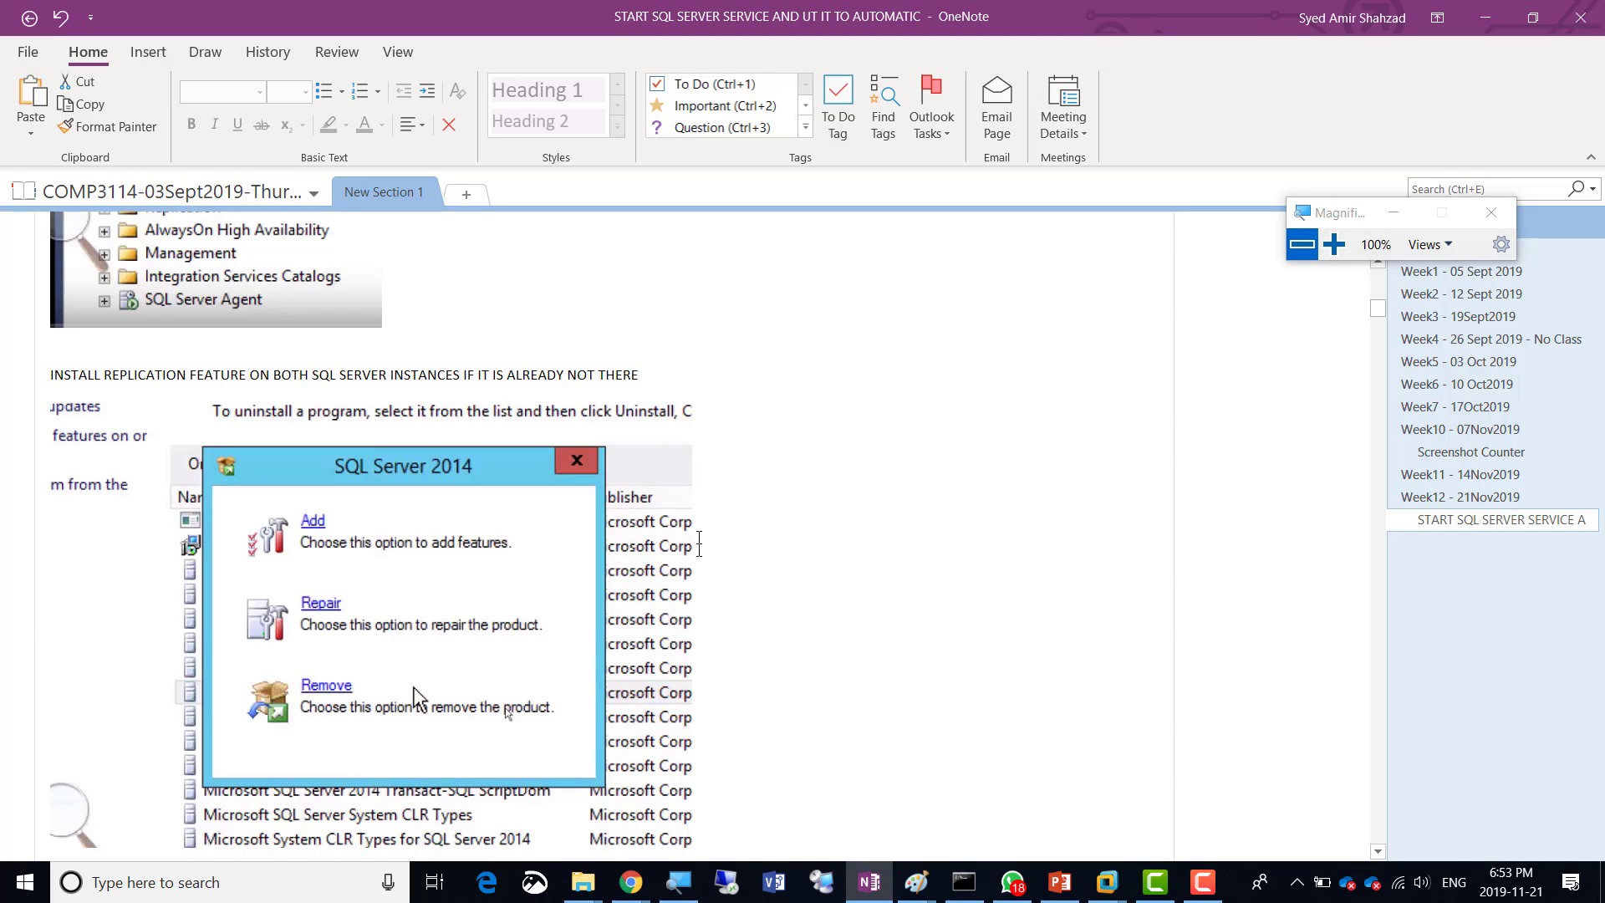
scroll(349, 423, down, 3)
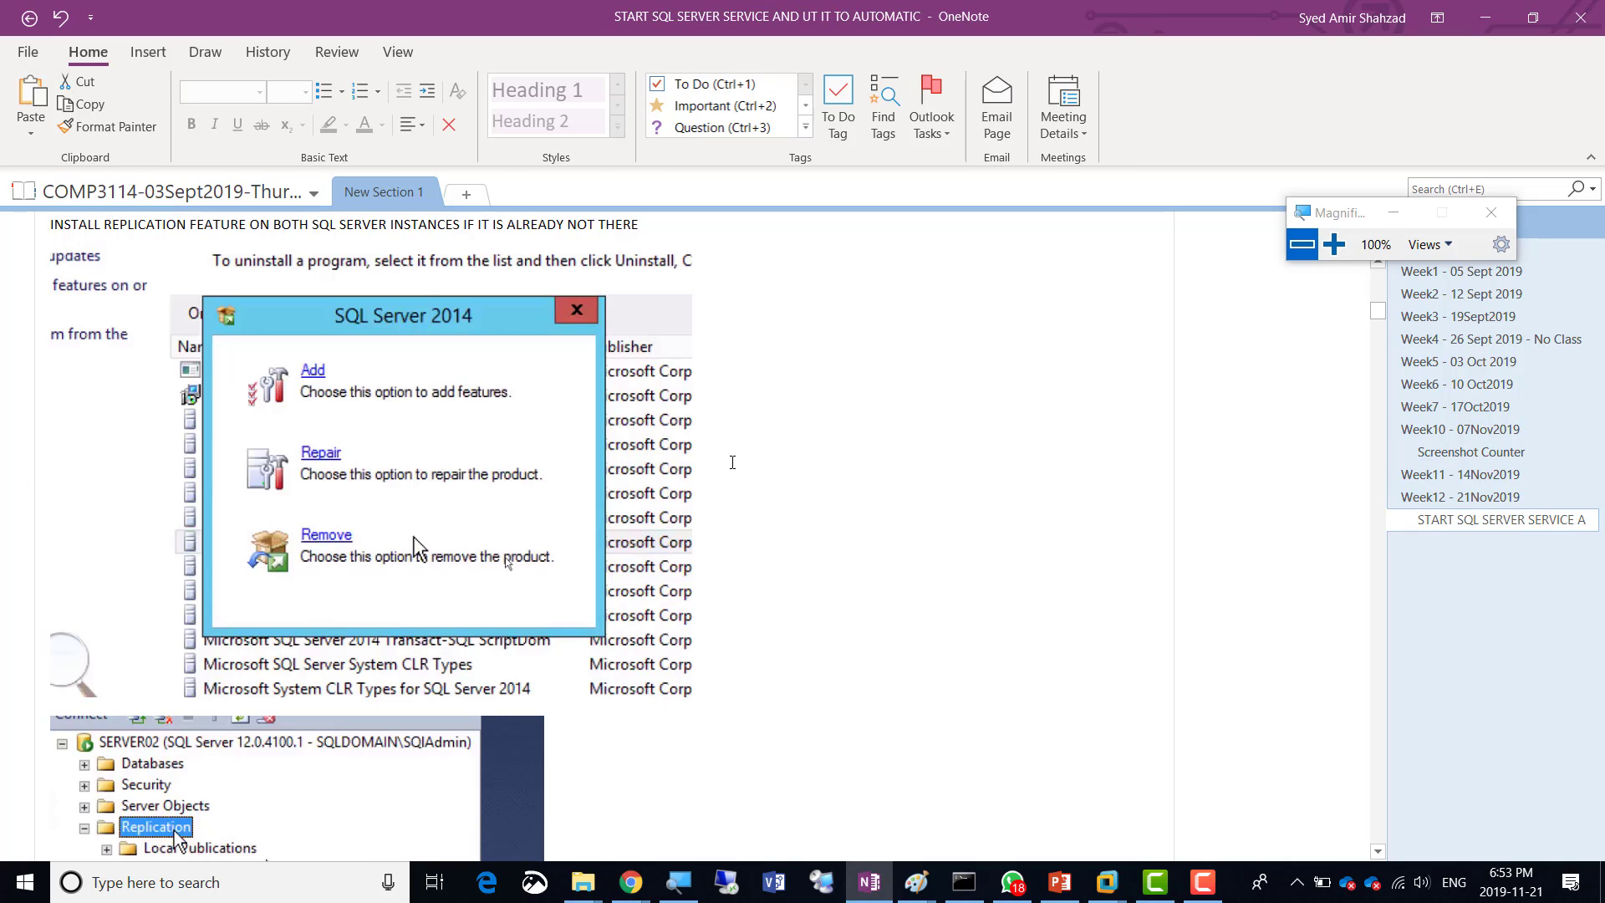
scroll(732, 462, down, 6)
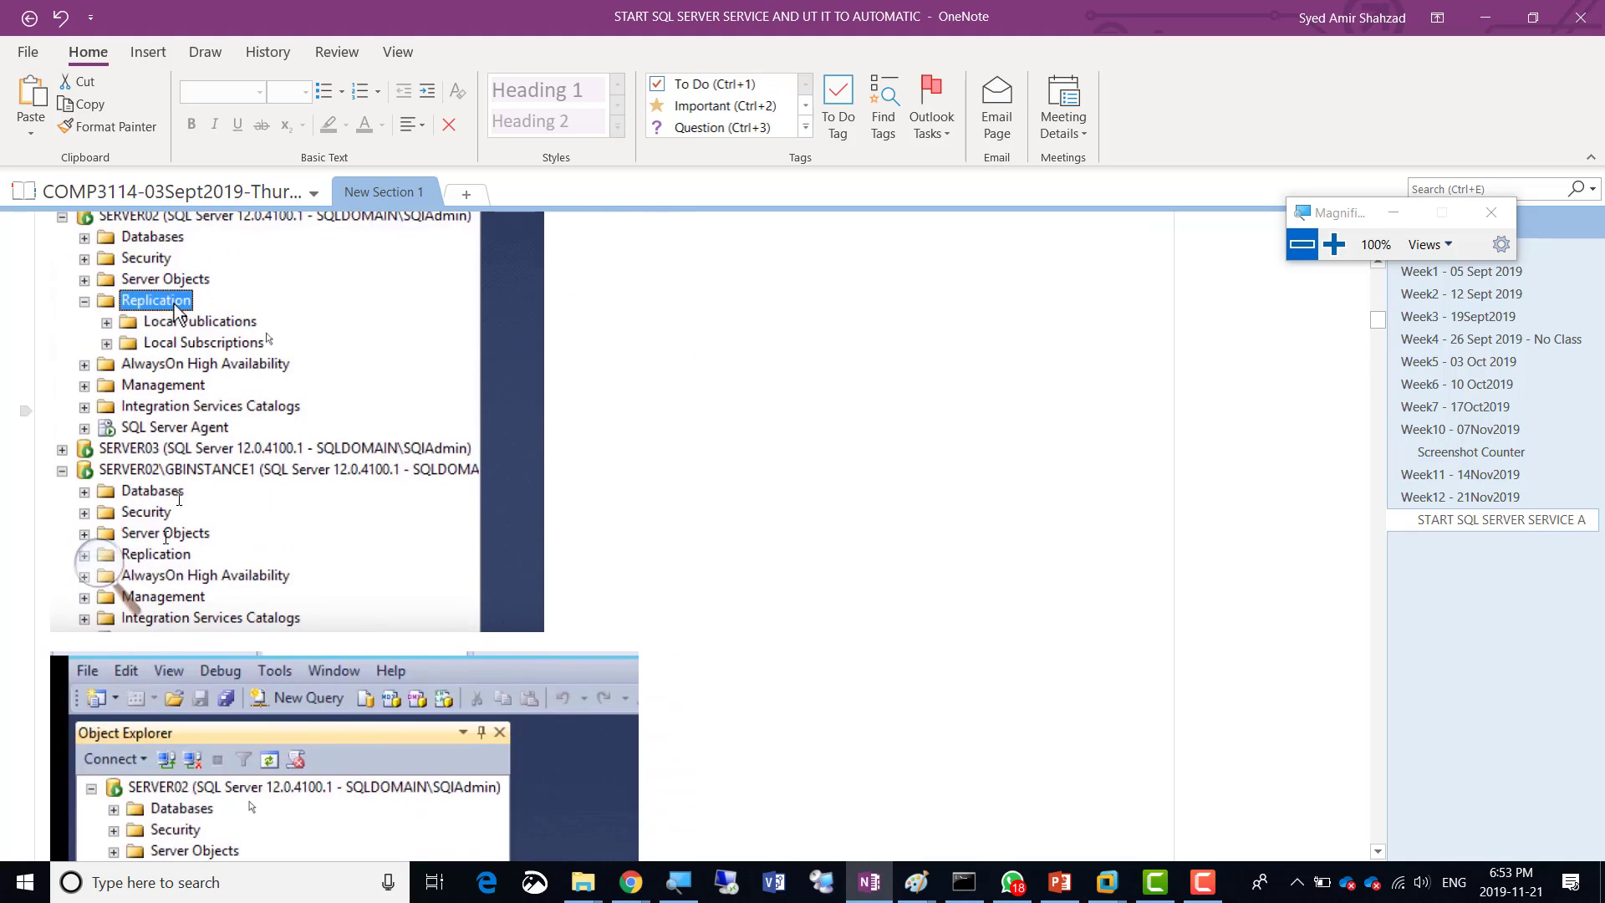
Read through the Configure Distribution Wizard screenshots covering the Distributor choice, snapshot folder and distribution database pages
scroll(752, 531, down, 5)
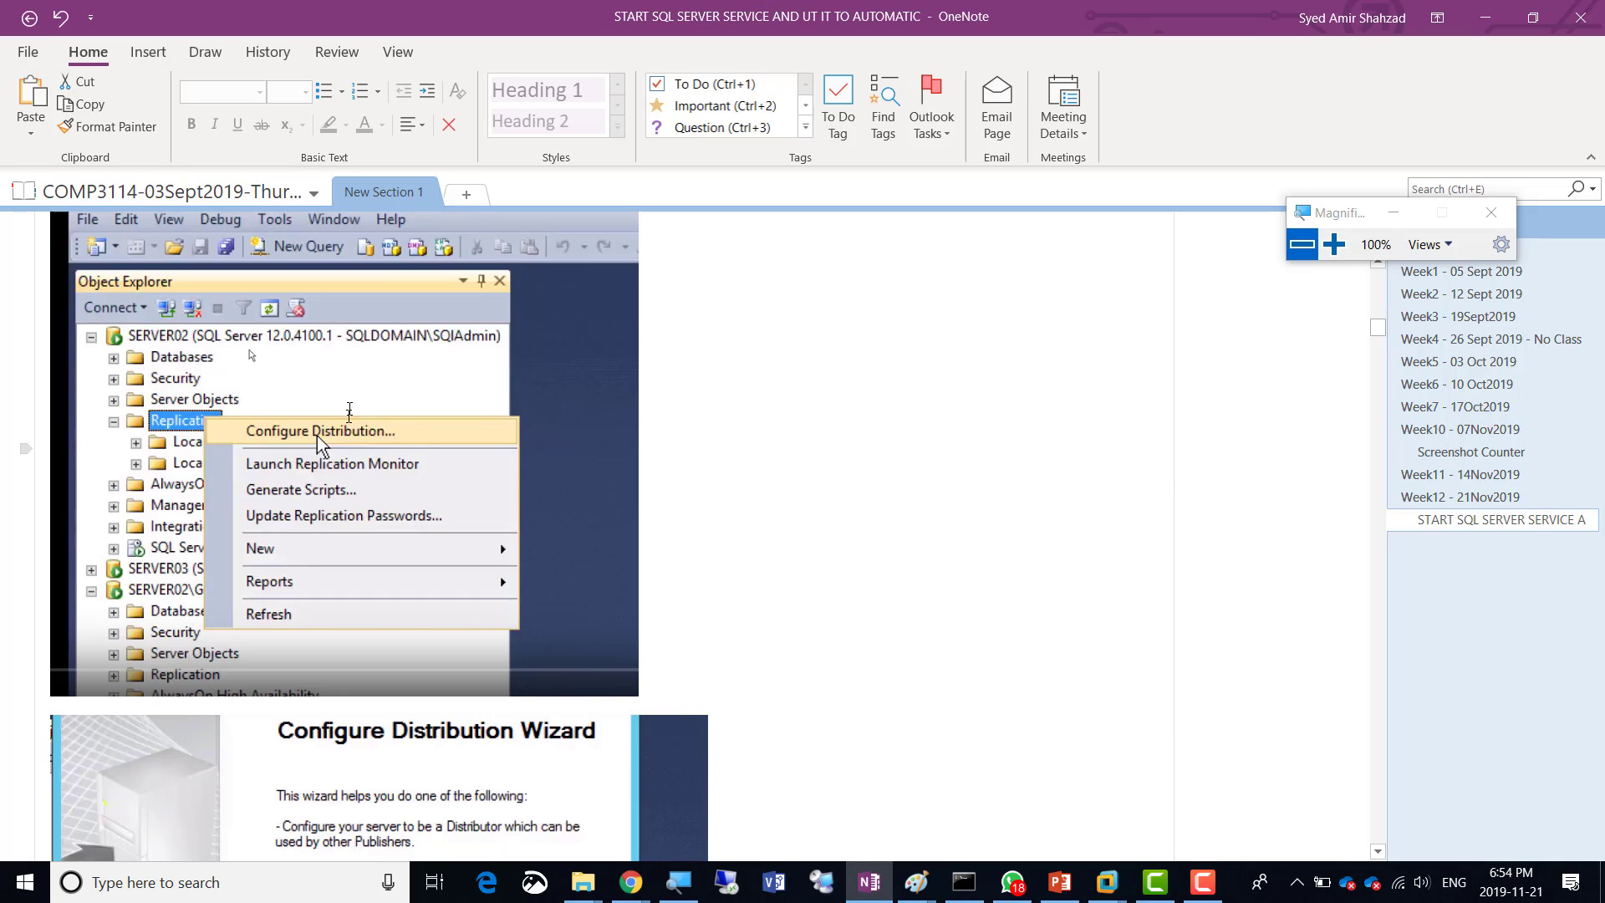
scroll(560, 393, down, 2)
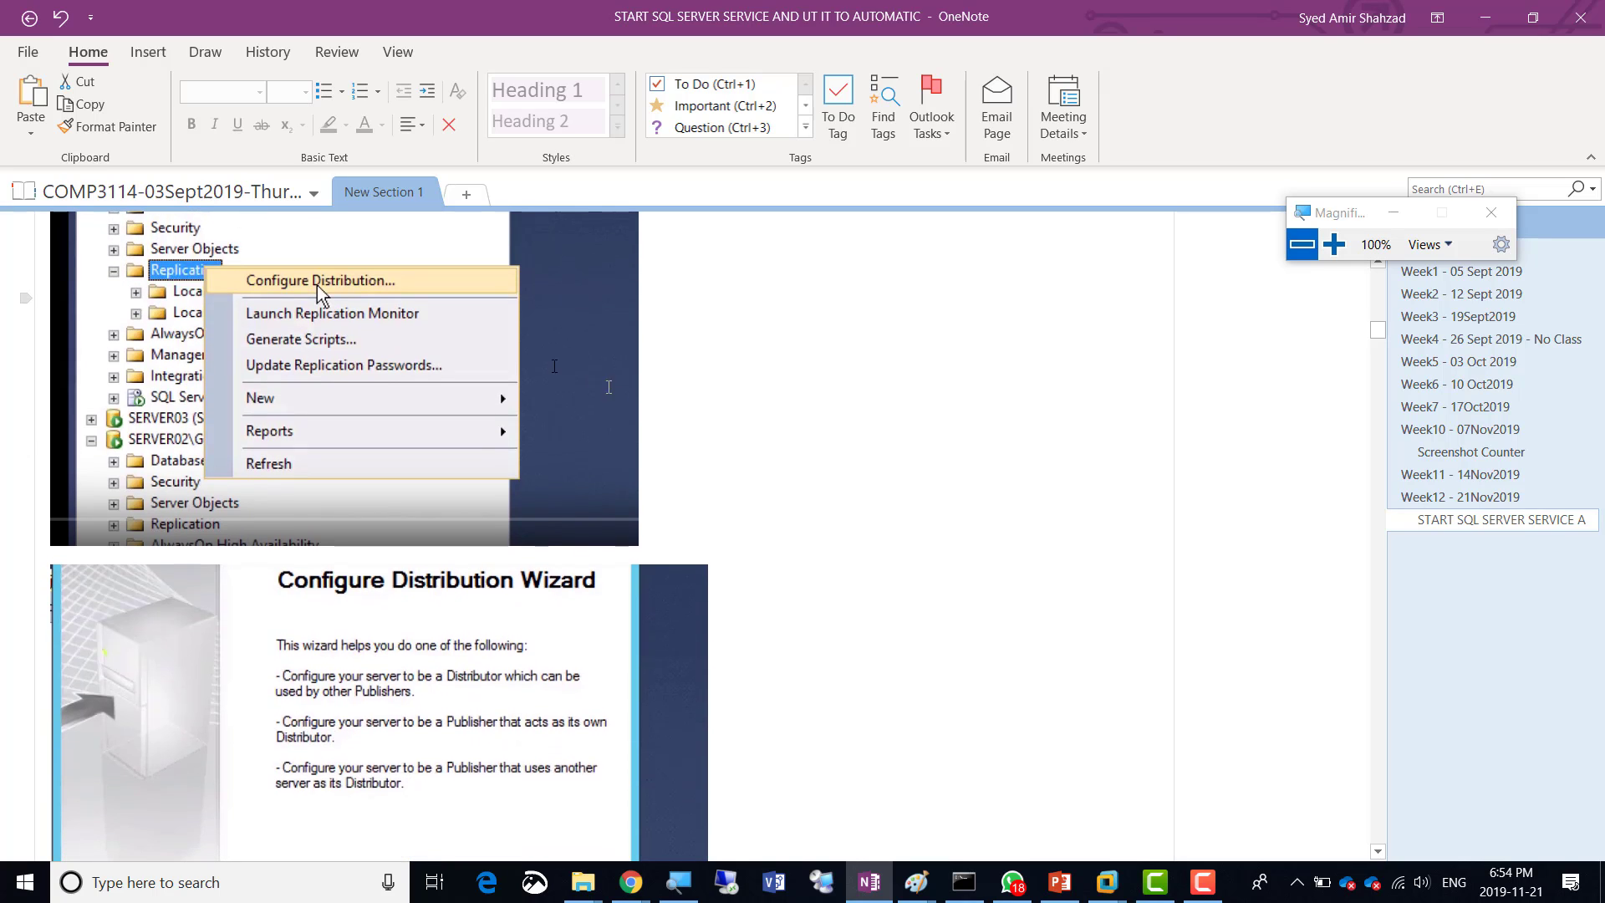
scroll(460, 388, down, 3)
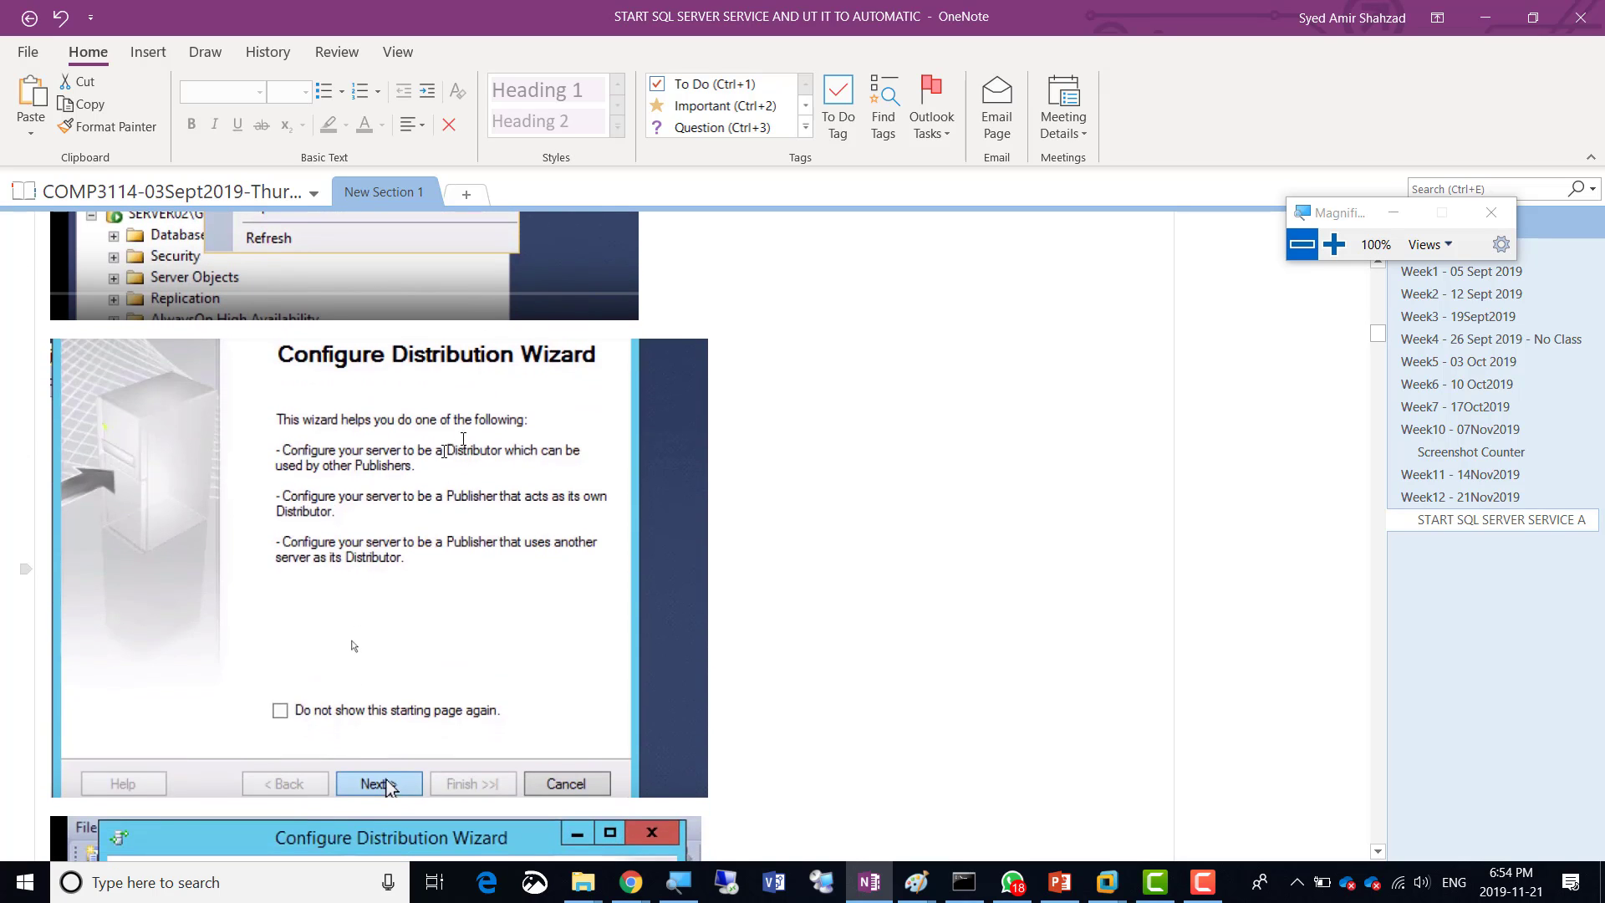
scroll(448, 458, down, 9)
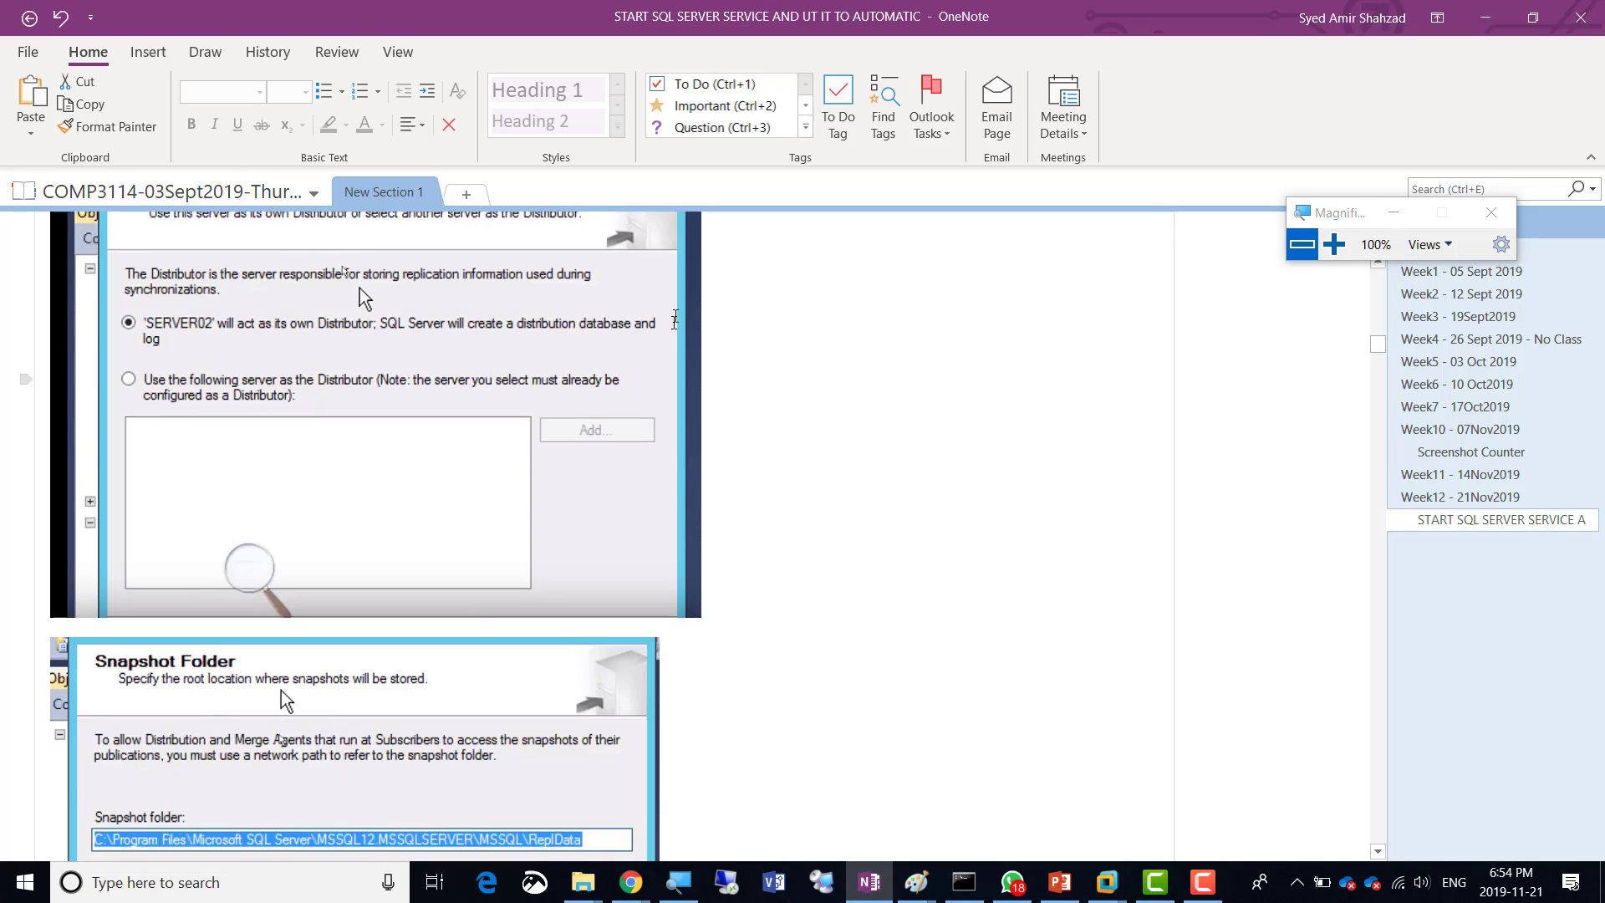
scroll(718, 340, down, 3)
scroll(718, 340, down, 2)
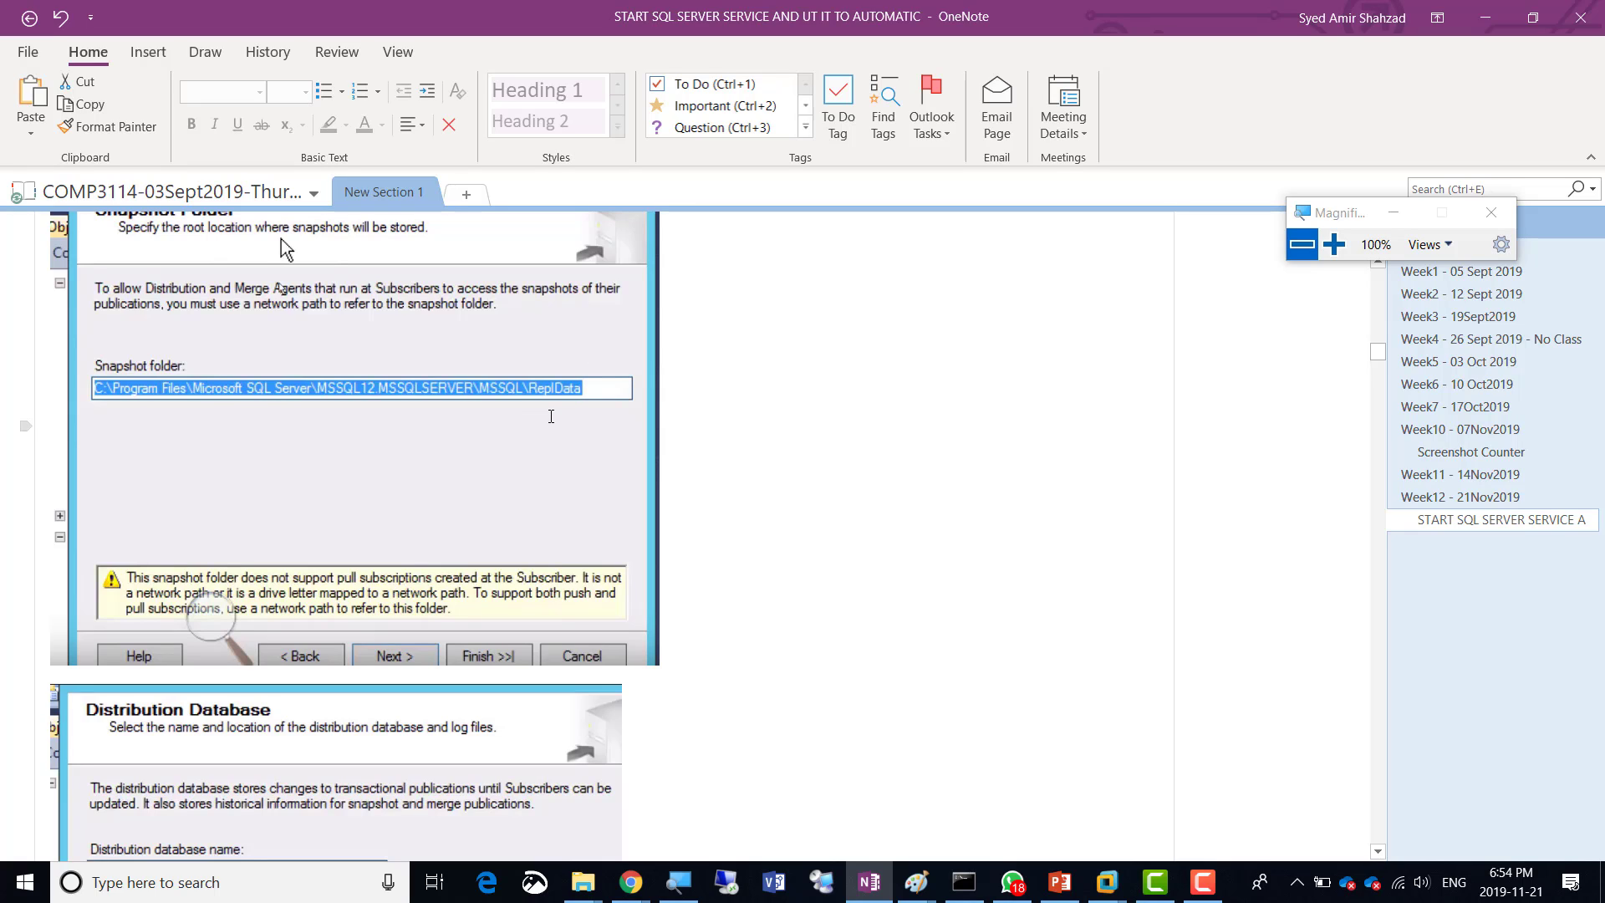
scroll(502, 401, down, 3)
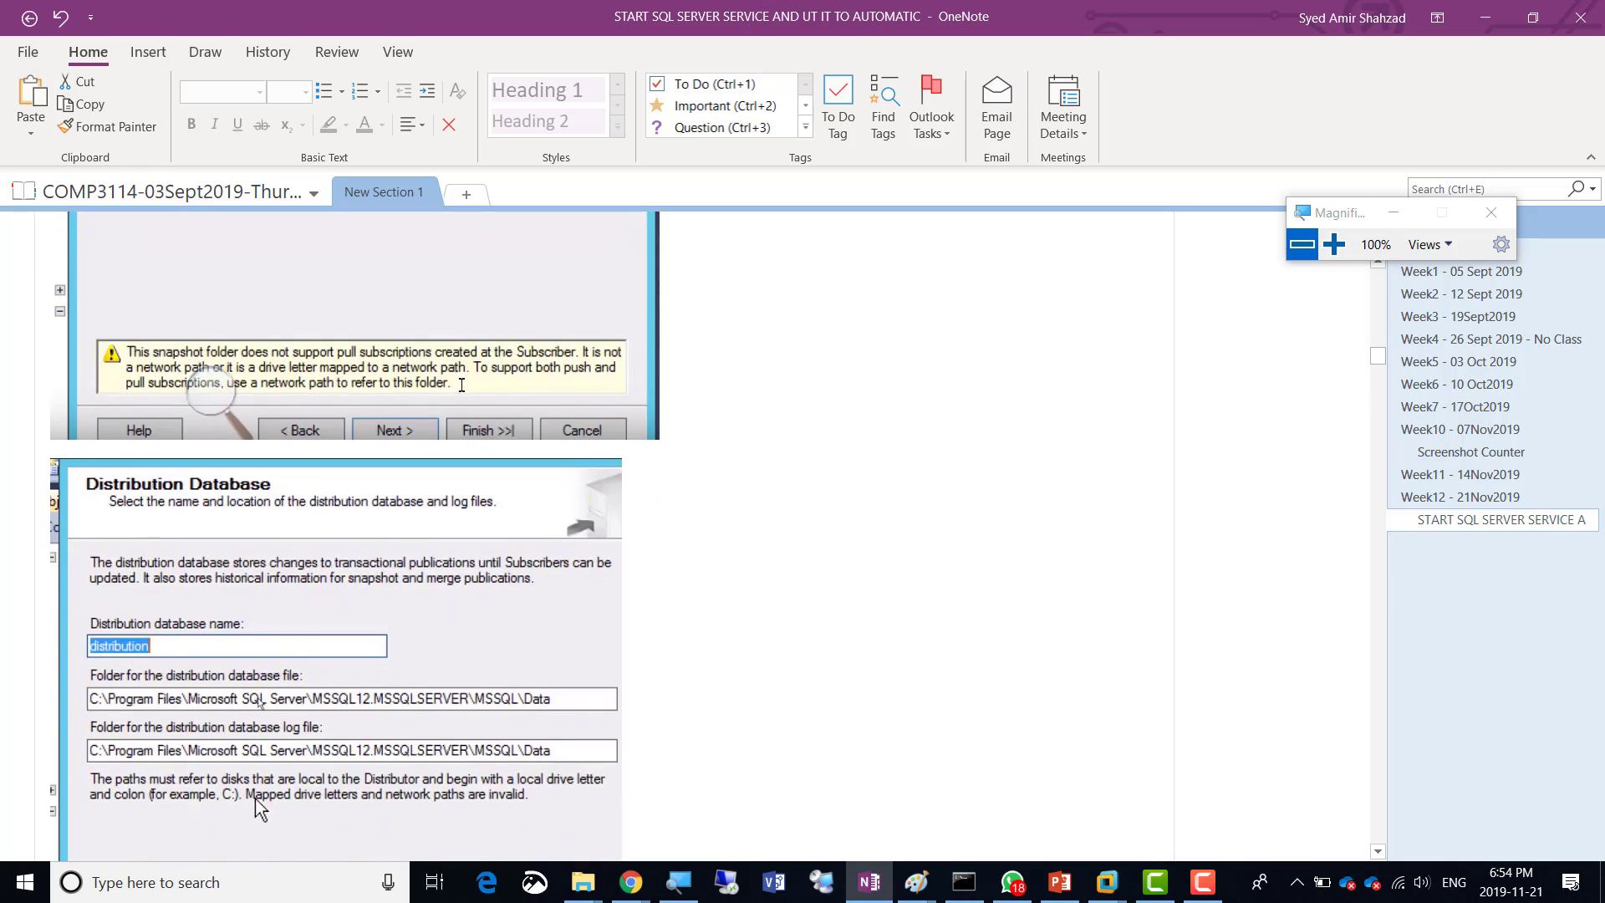
scroll(461, 384, down, 3)
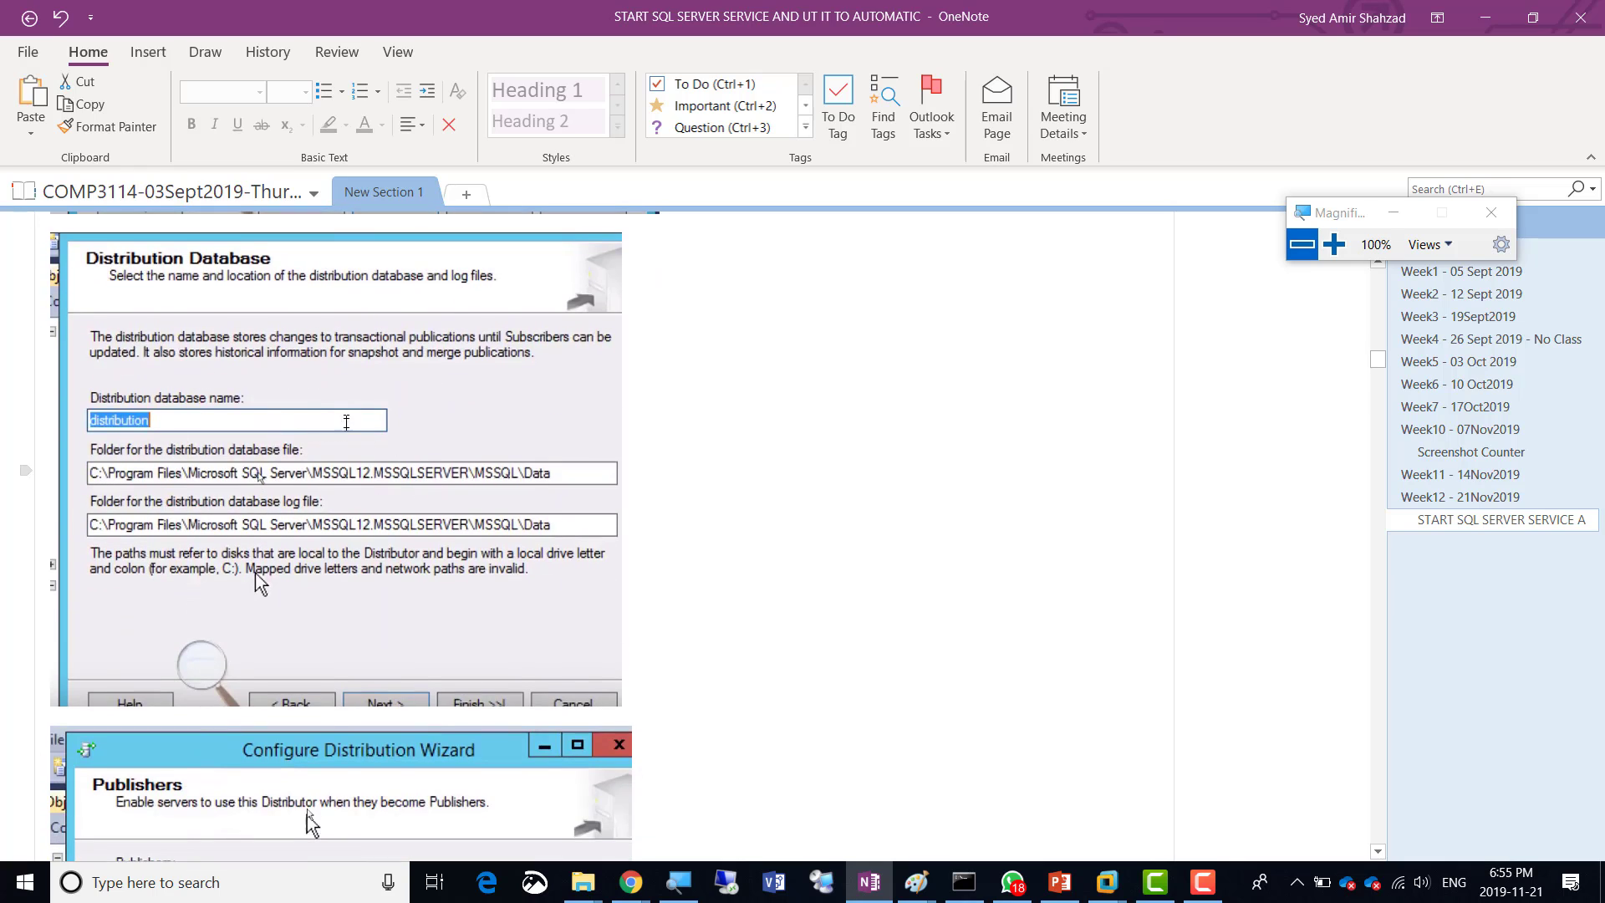
scroll(346, 422, down, 2)
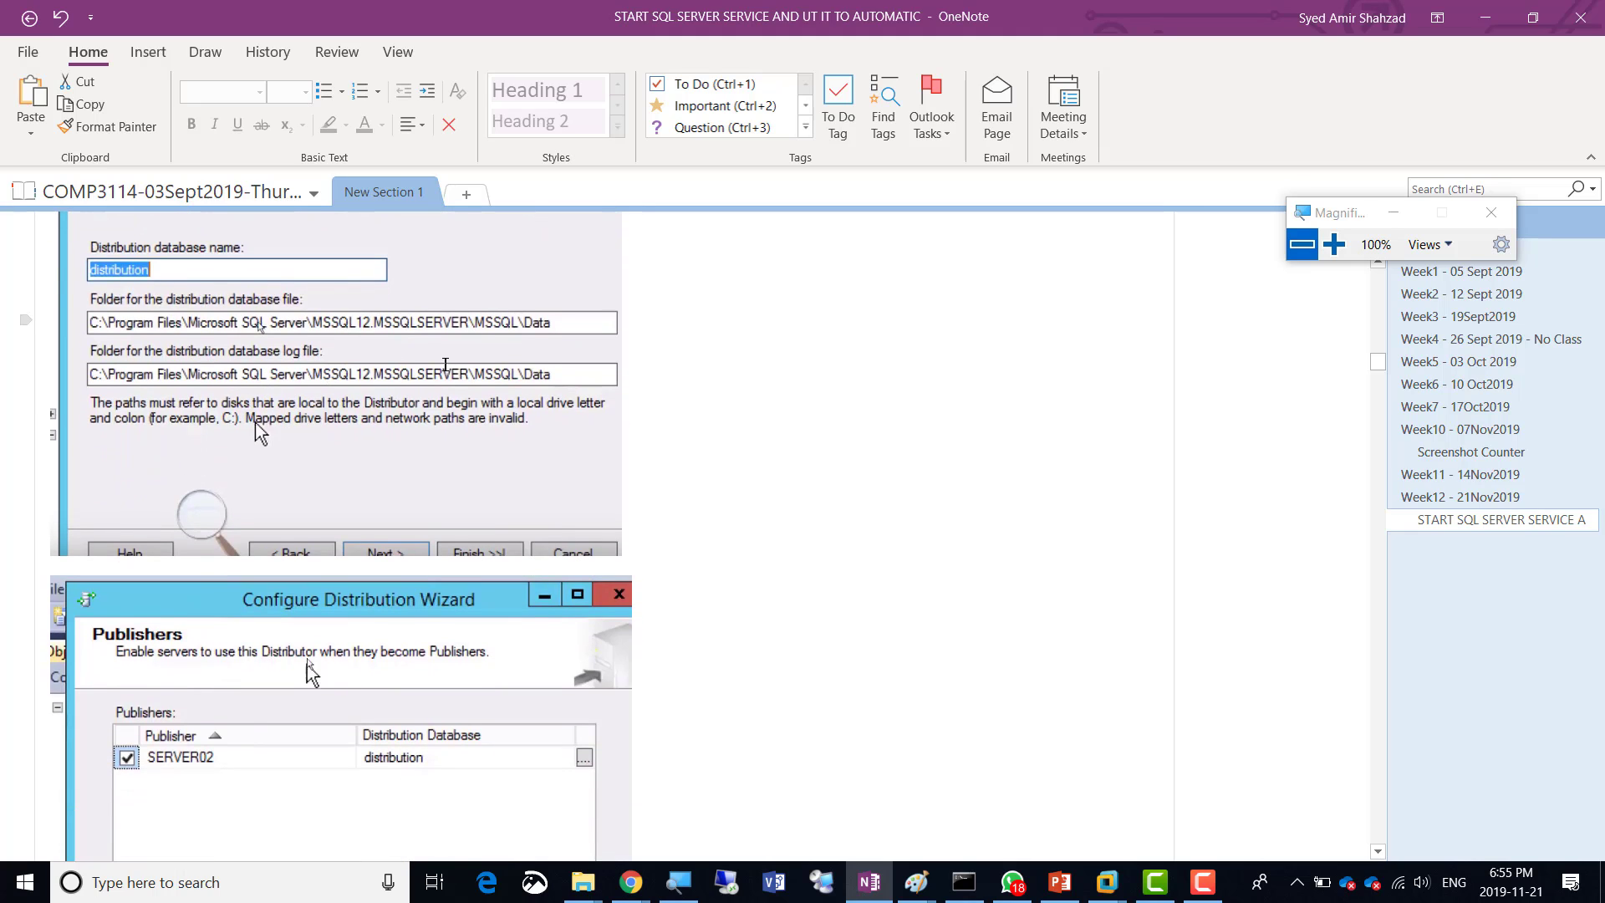
Review the wizard screenshots for the Publishers, Wizard Actions, Script File Properties and completion pages
scroll(445, 365, down, 6)
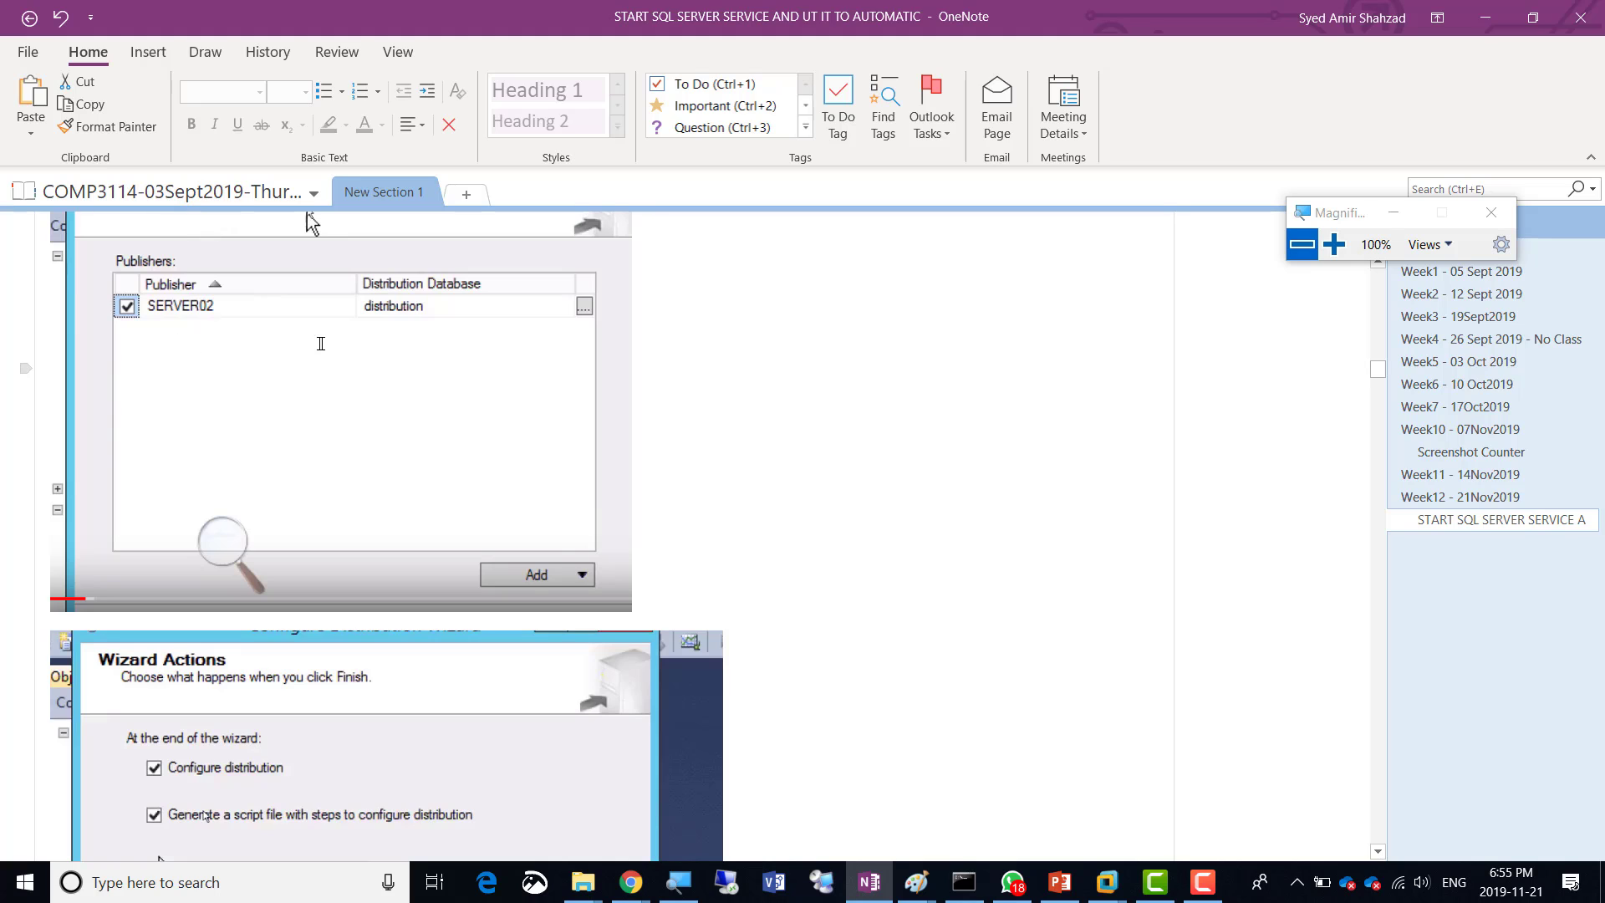
scroll(321, 343, down, 5)
scroll(321, 344, down, 3)
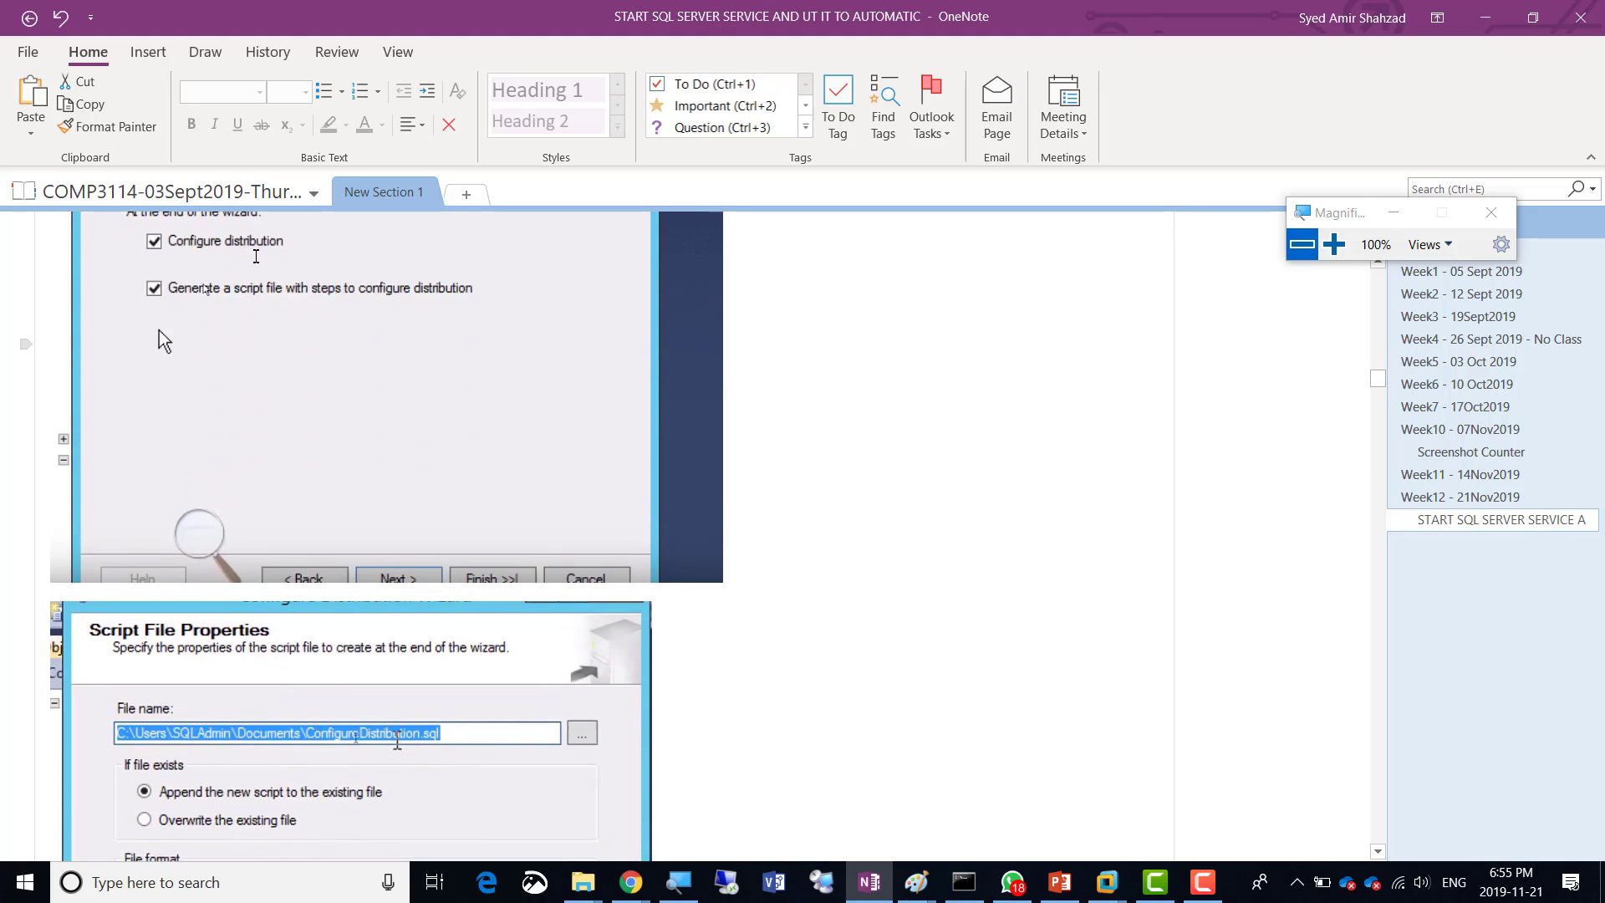
scroll(387, 376, down, 5)
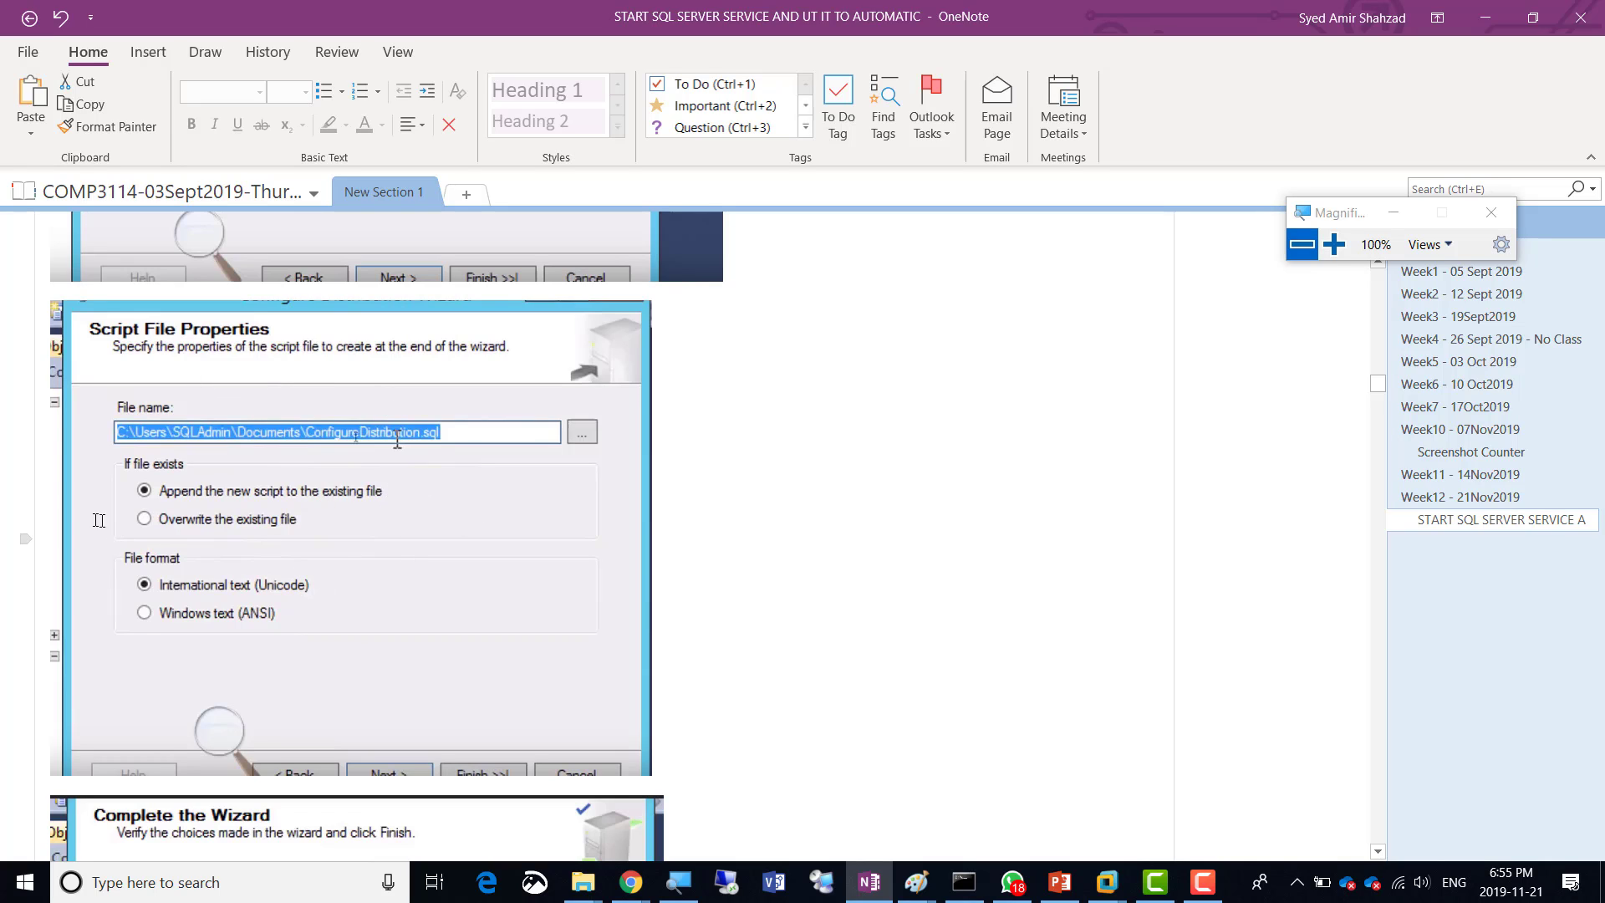
scroll(405, 549, down, 10)
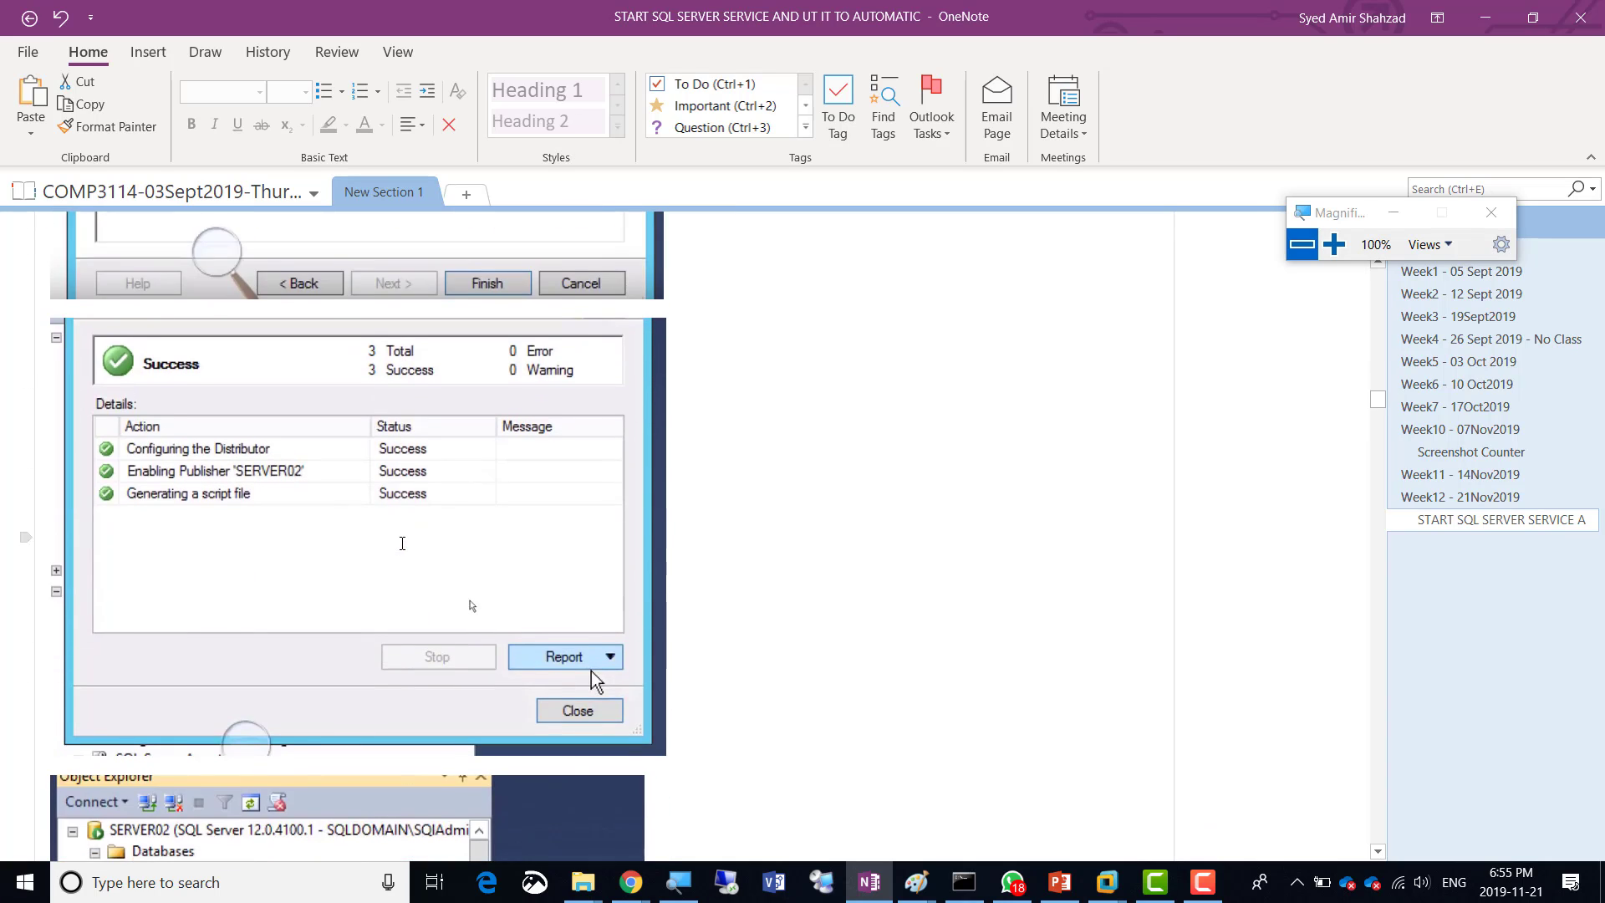
scroll(402, 544, down, 1)
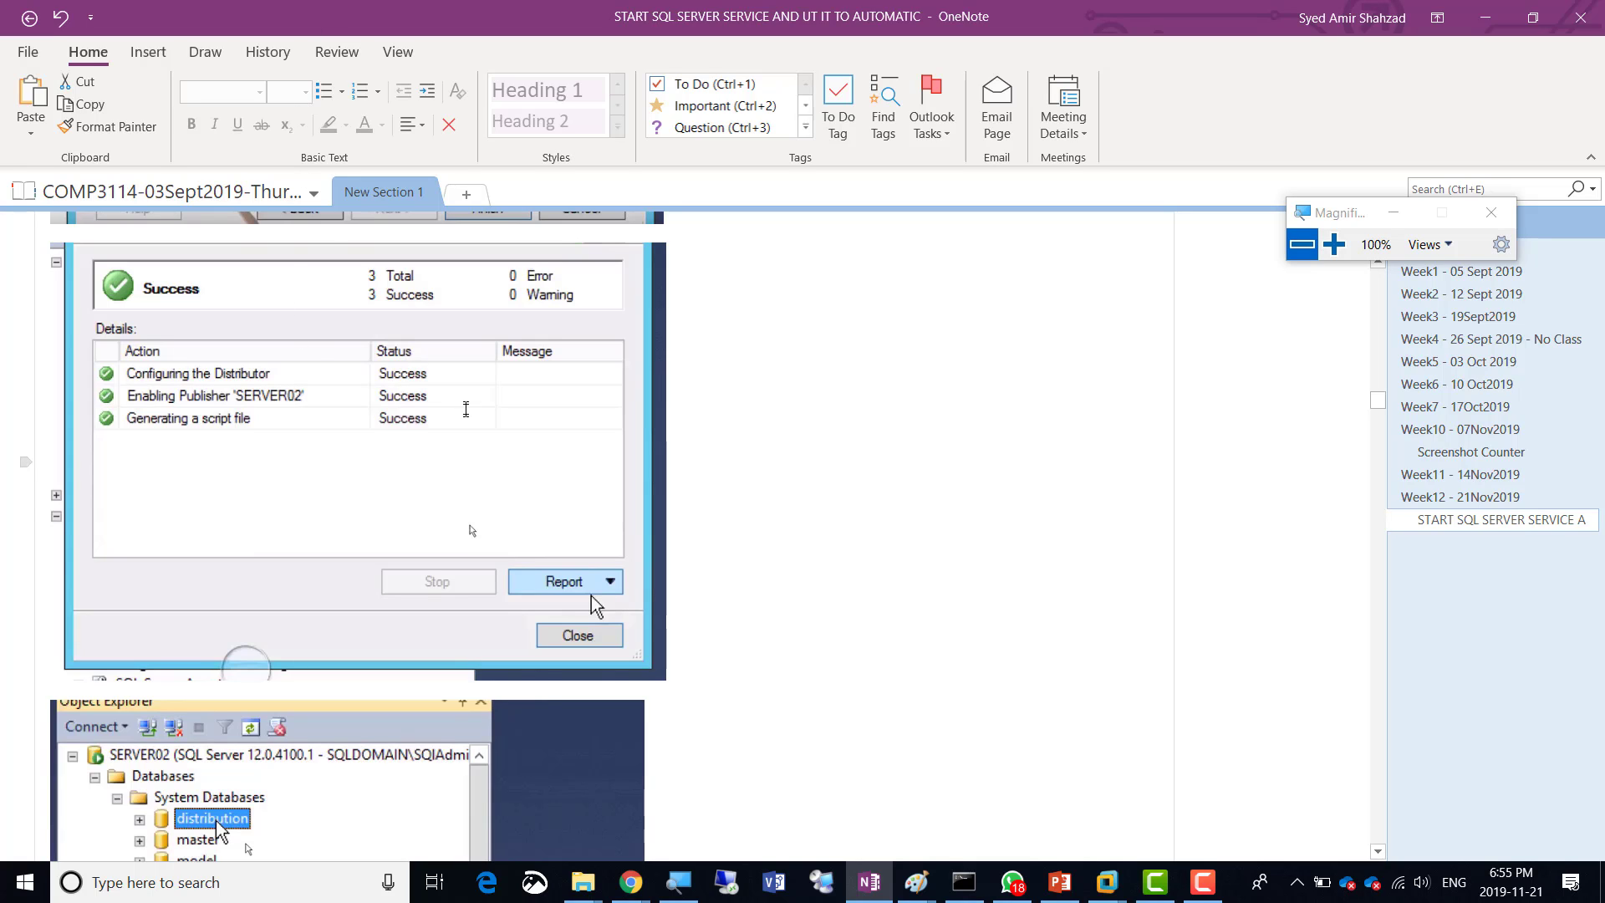
scroll(456, 423, up, 1)
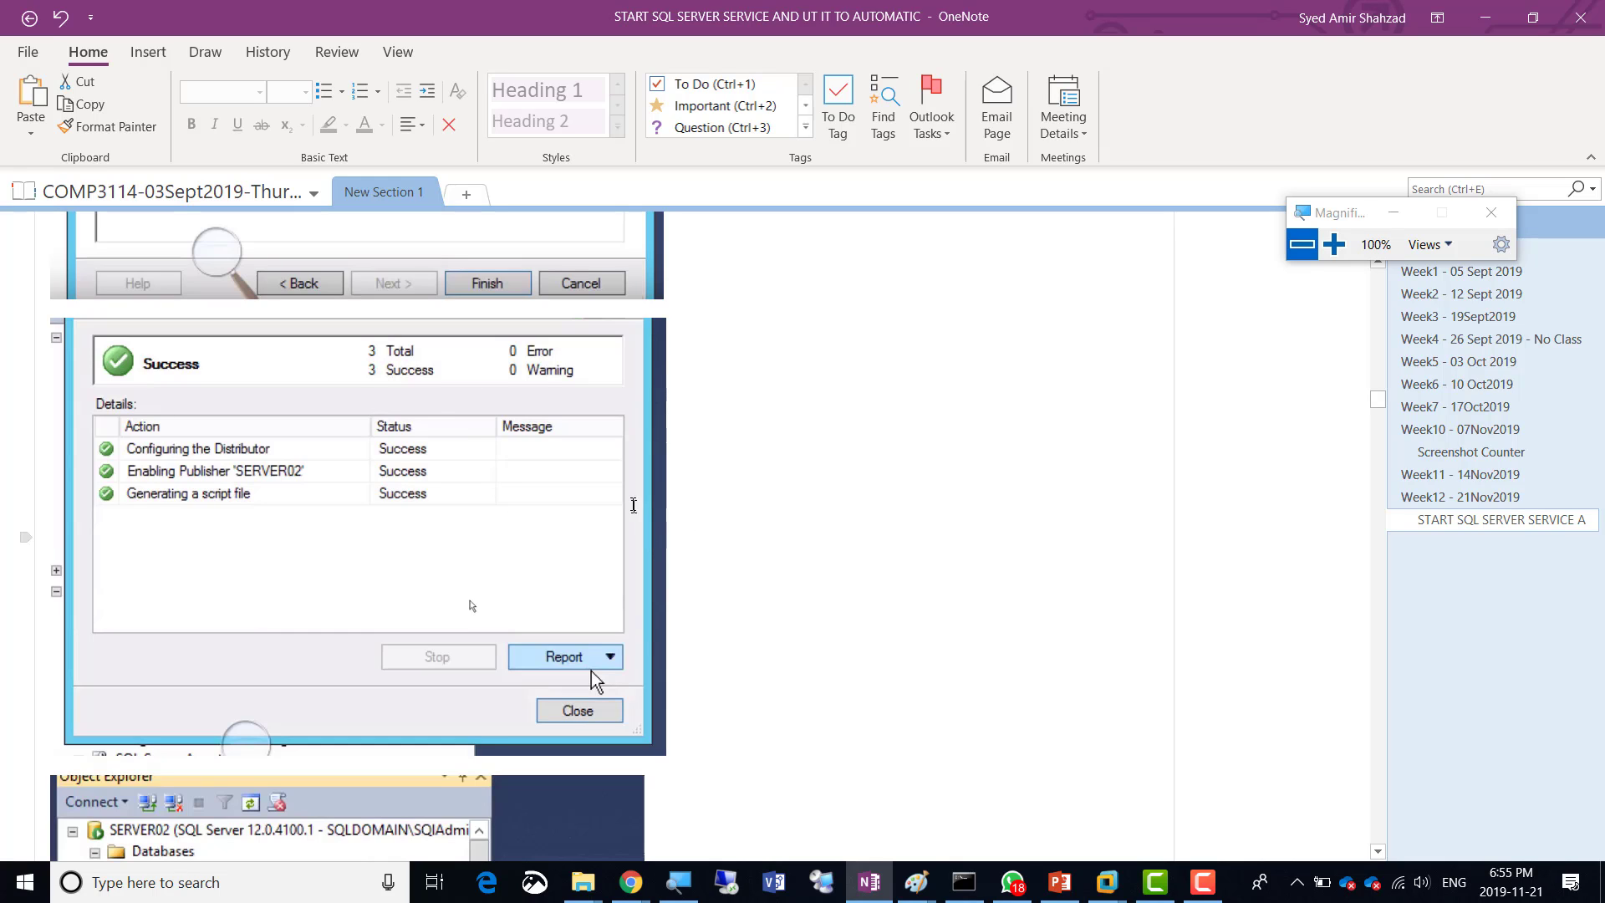
Switch to the Server02 virtual machine in VMware Workstation, magnify Object Explorer to 200%, and locate the SERVER02 node and its Replication folder
click(730, 891)
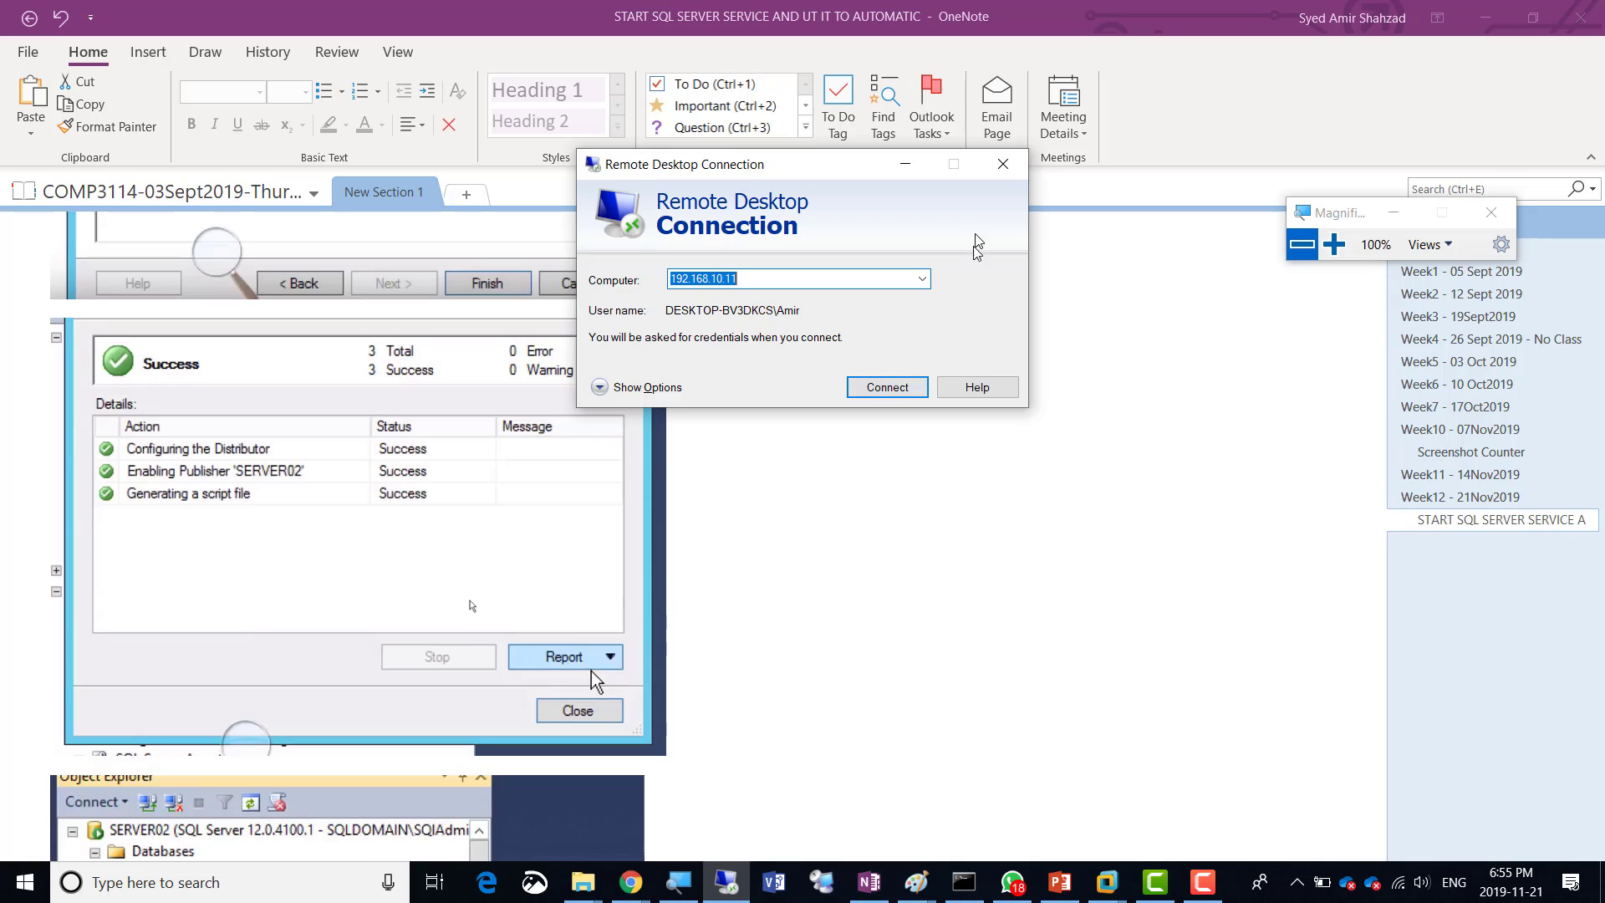
click(1003, 164)
mouse_move(1106, 882)
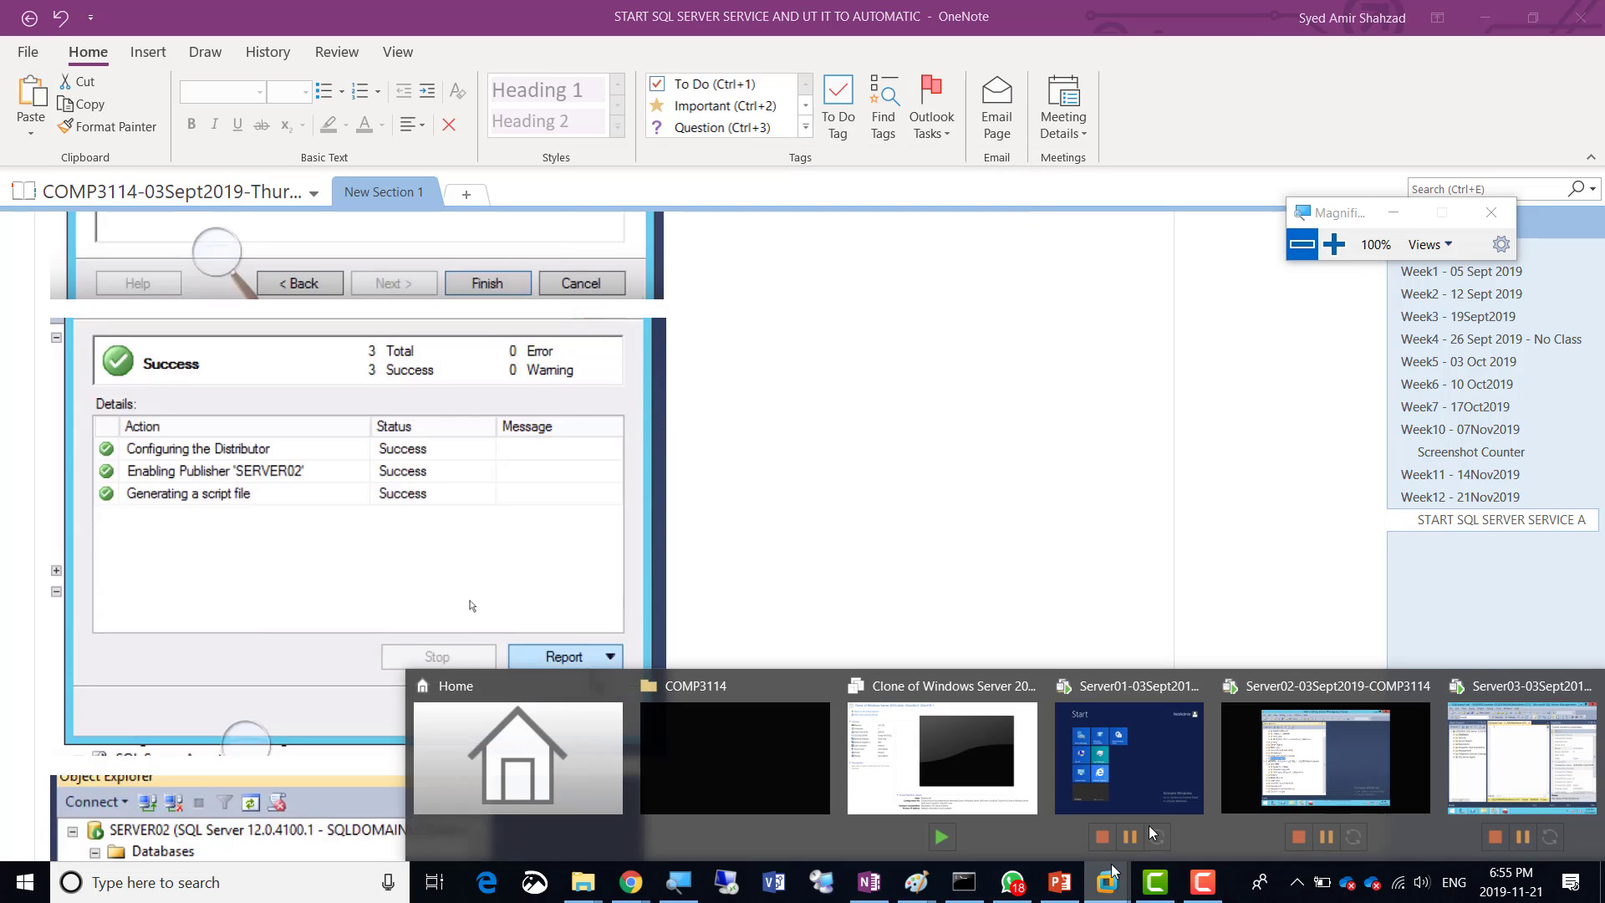
click(1334, 753)
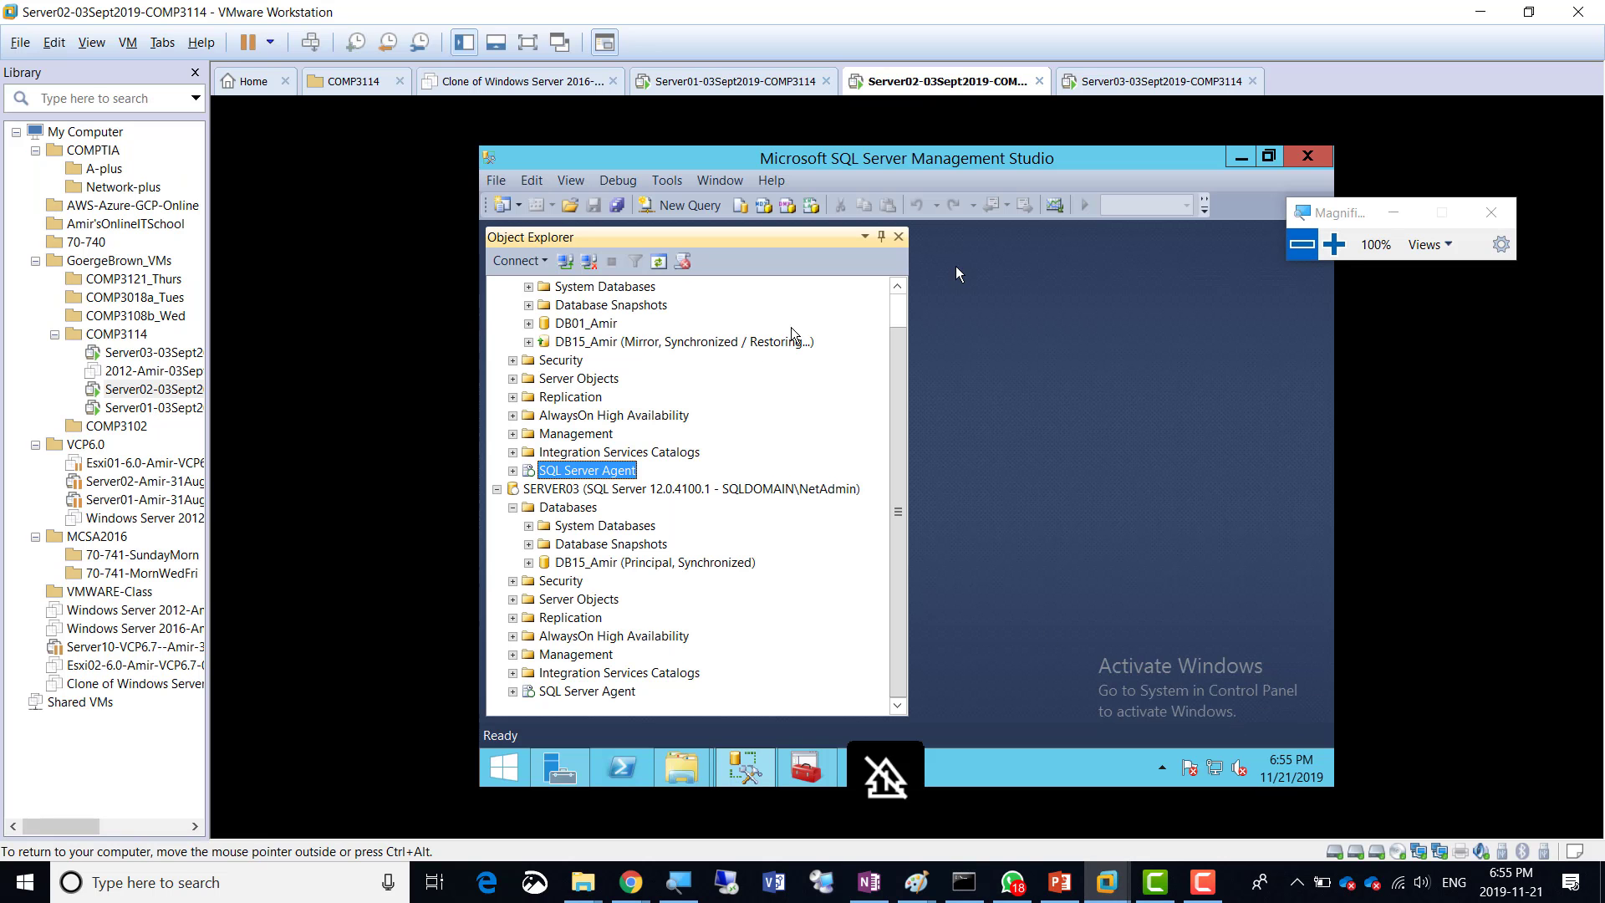
click(1334, 245)
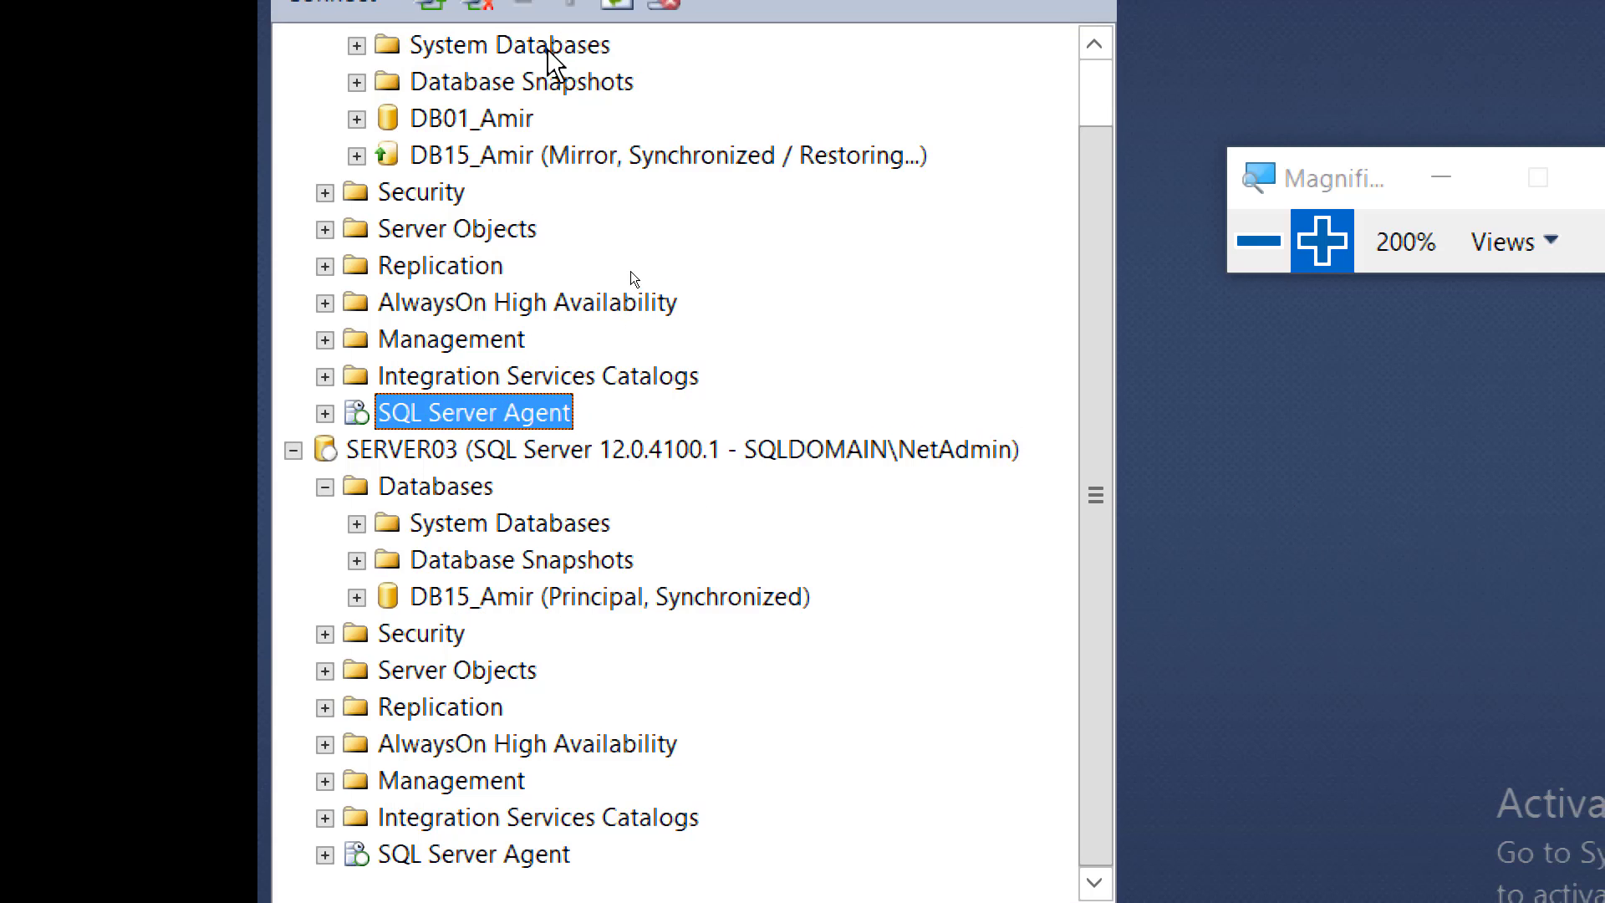
scroll(530, 325, up, 1)
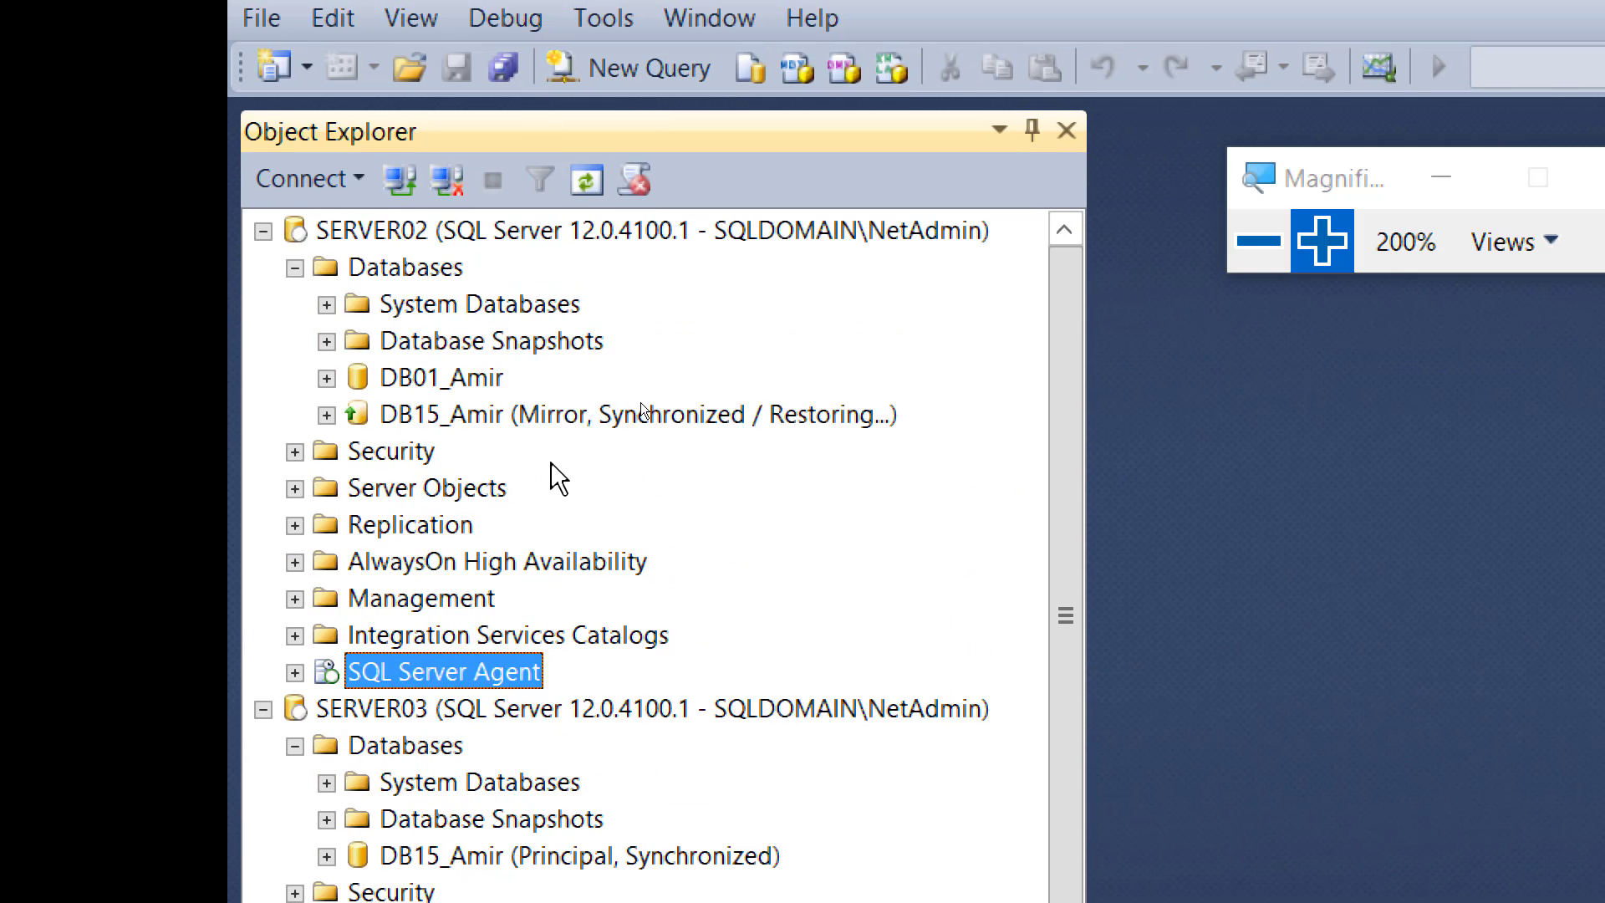
click(443, 530)
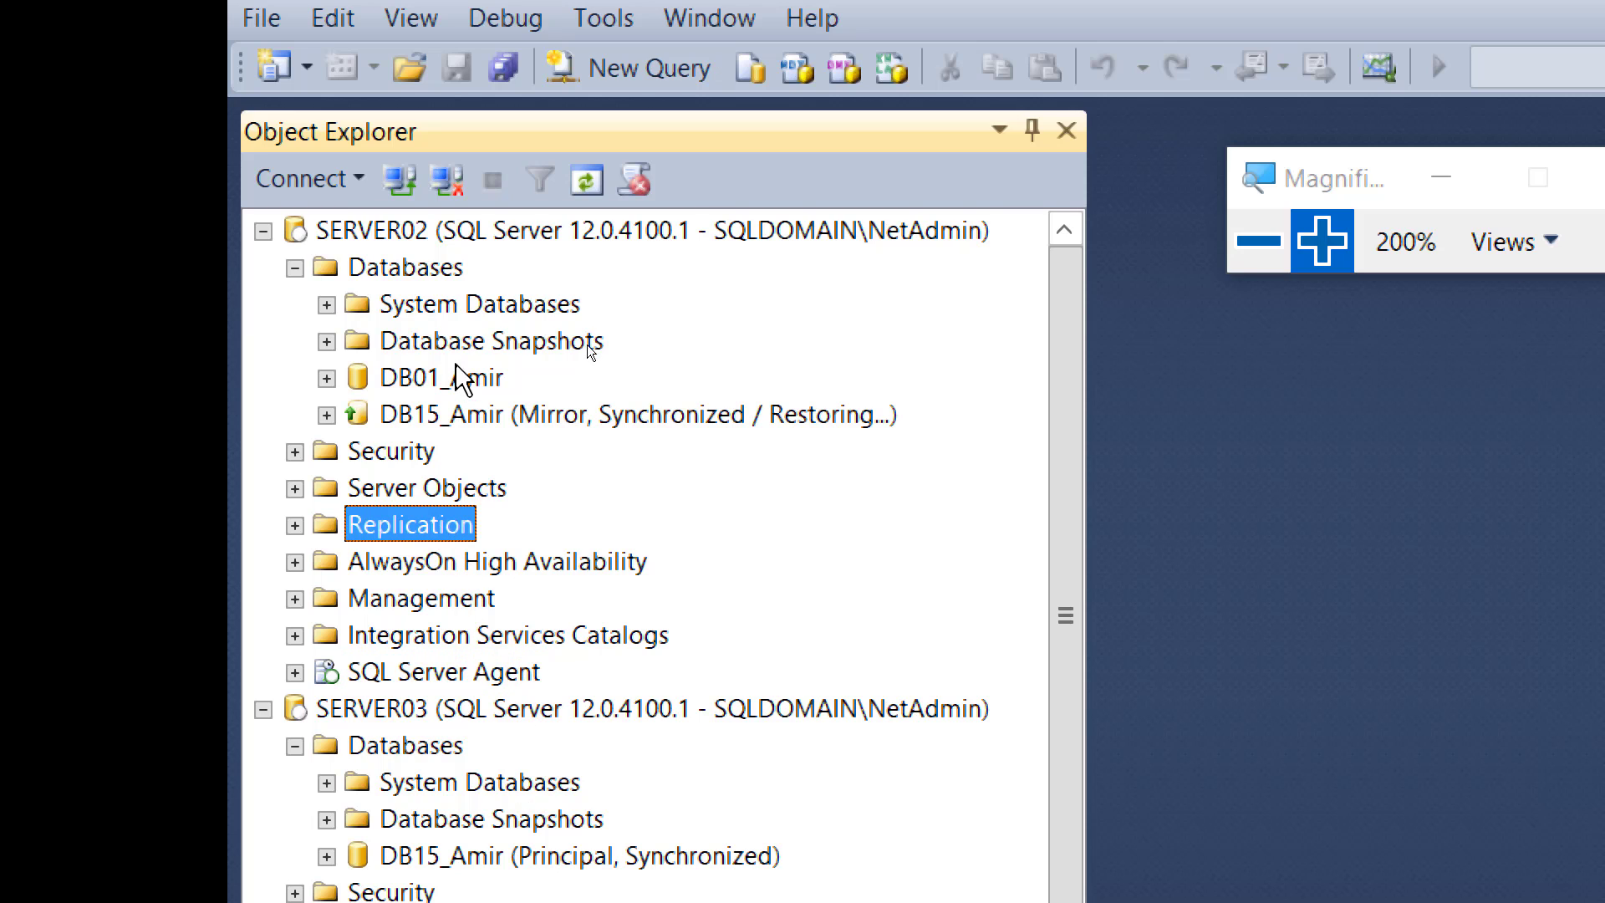
click(403, 244)
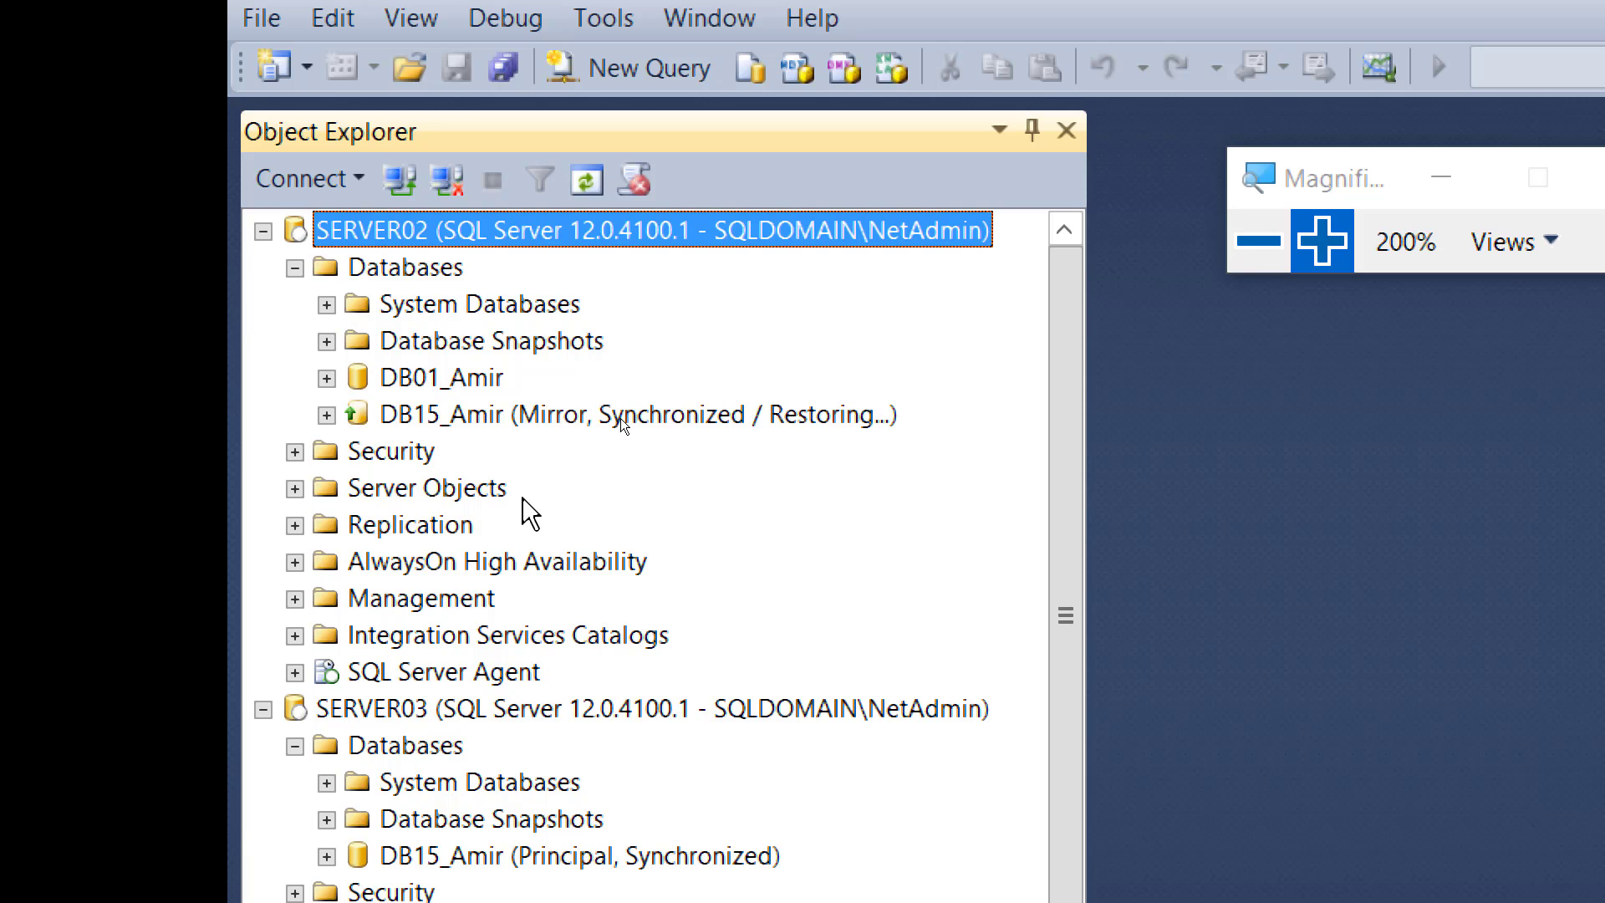
Start configuring distribution on SERVER02, making it its own Distributor and setting the SQL Server Agent service to start automatically
right_click(452, 525)
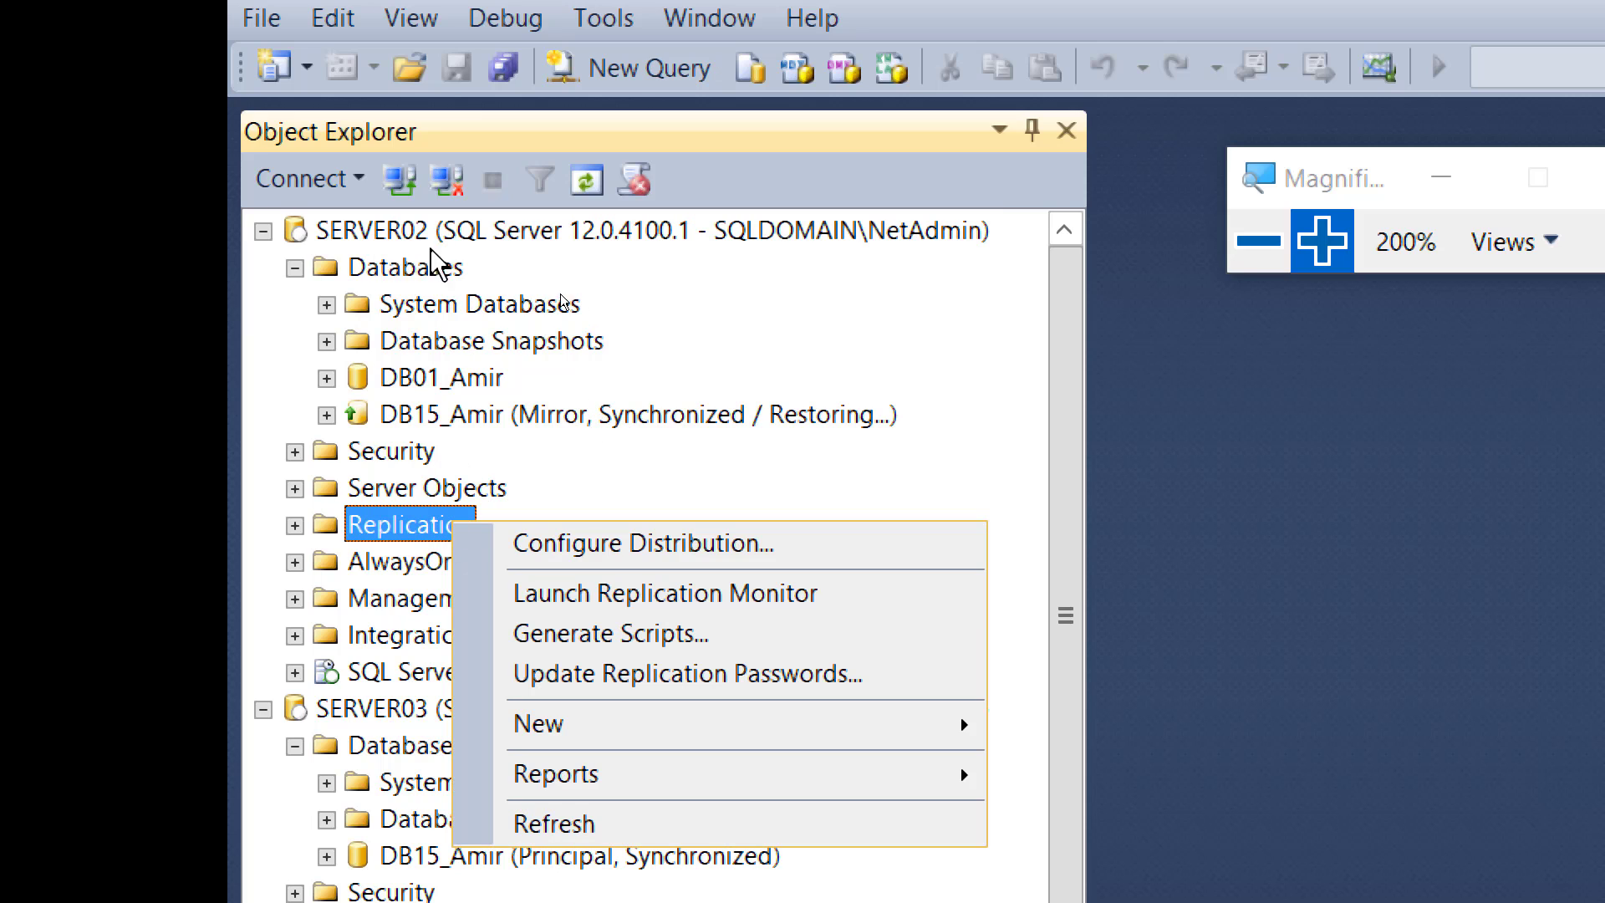
click(741, 543)
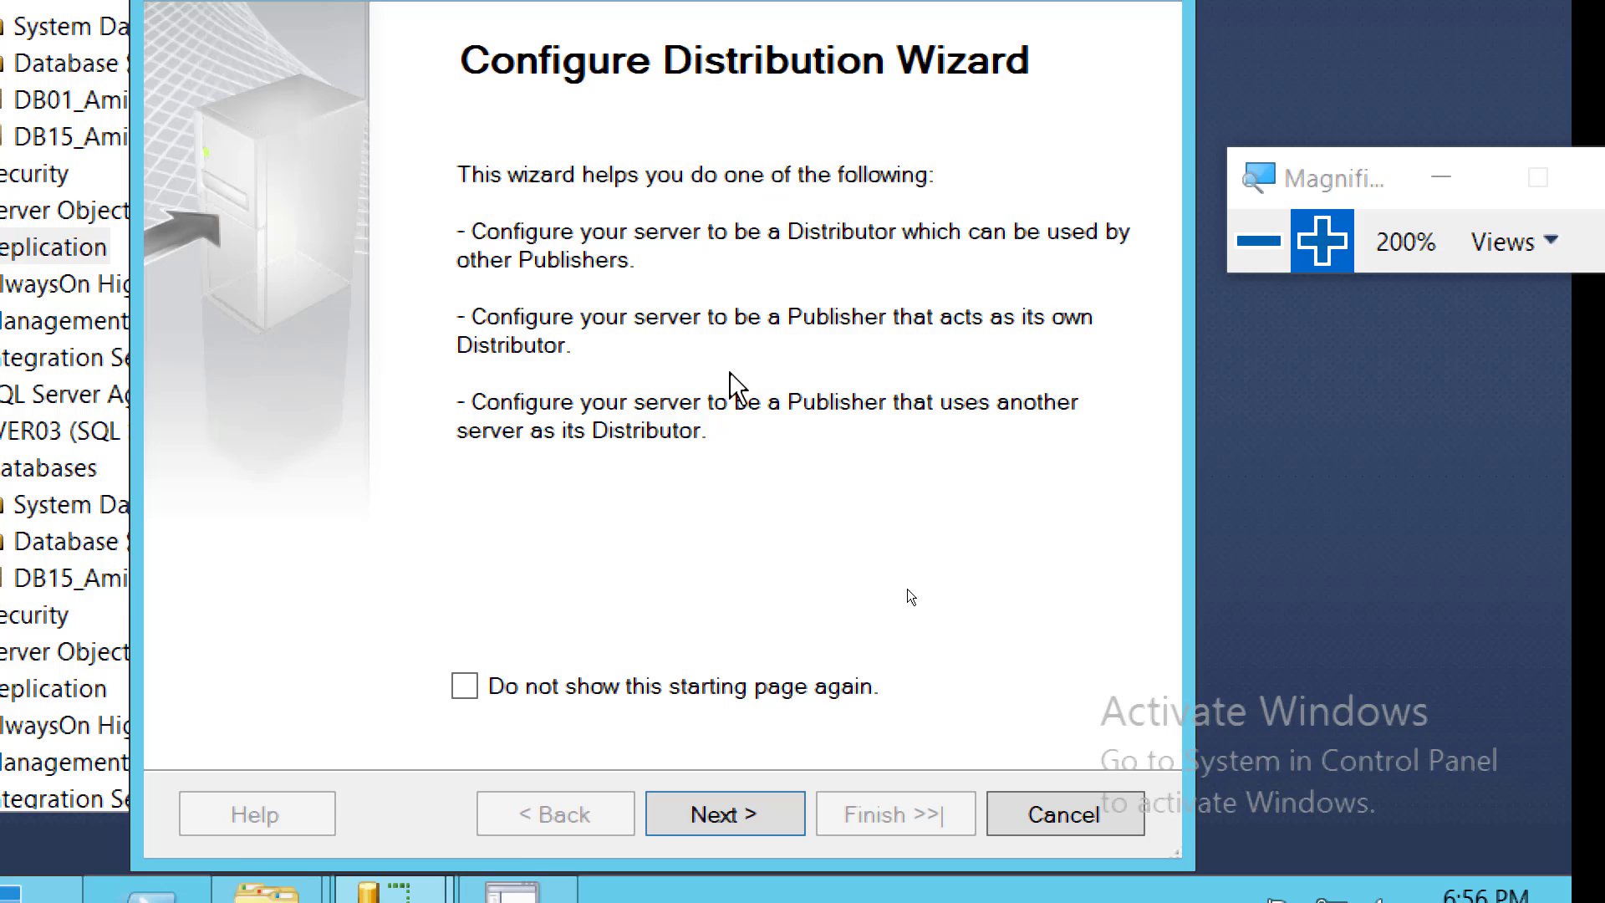
click(740, 812)
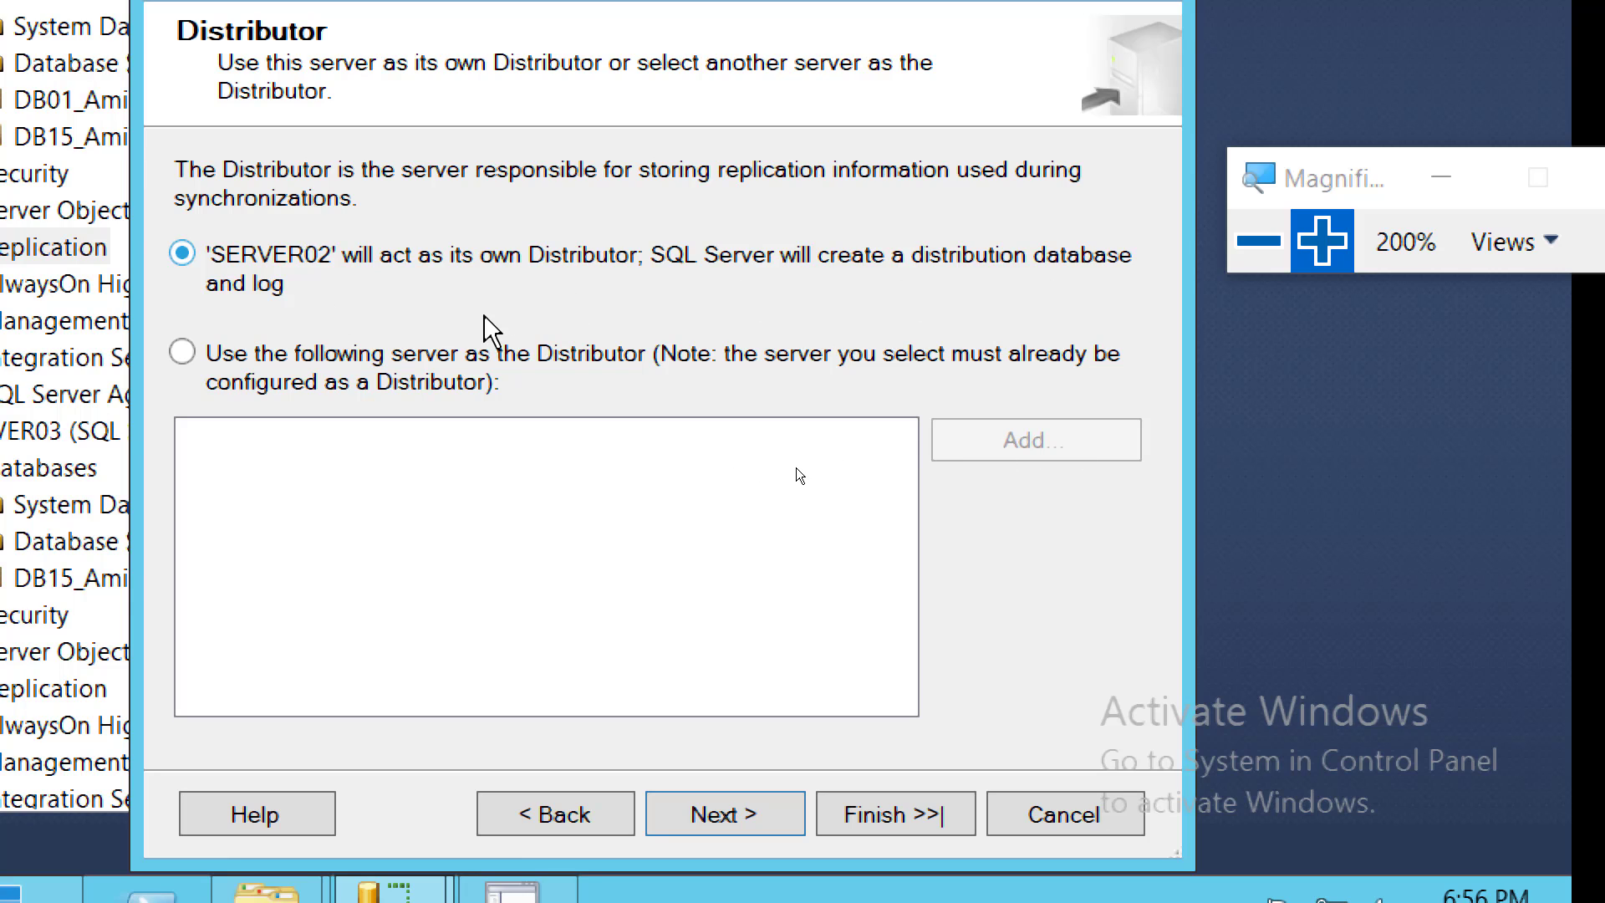
click(717, 809)
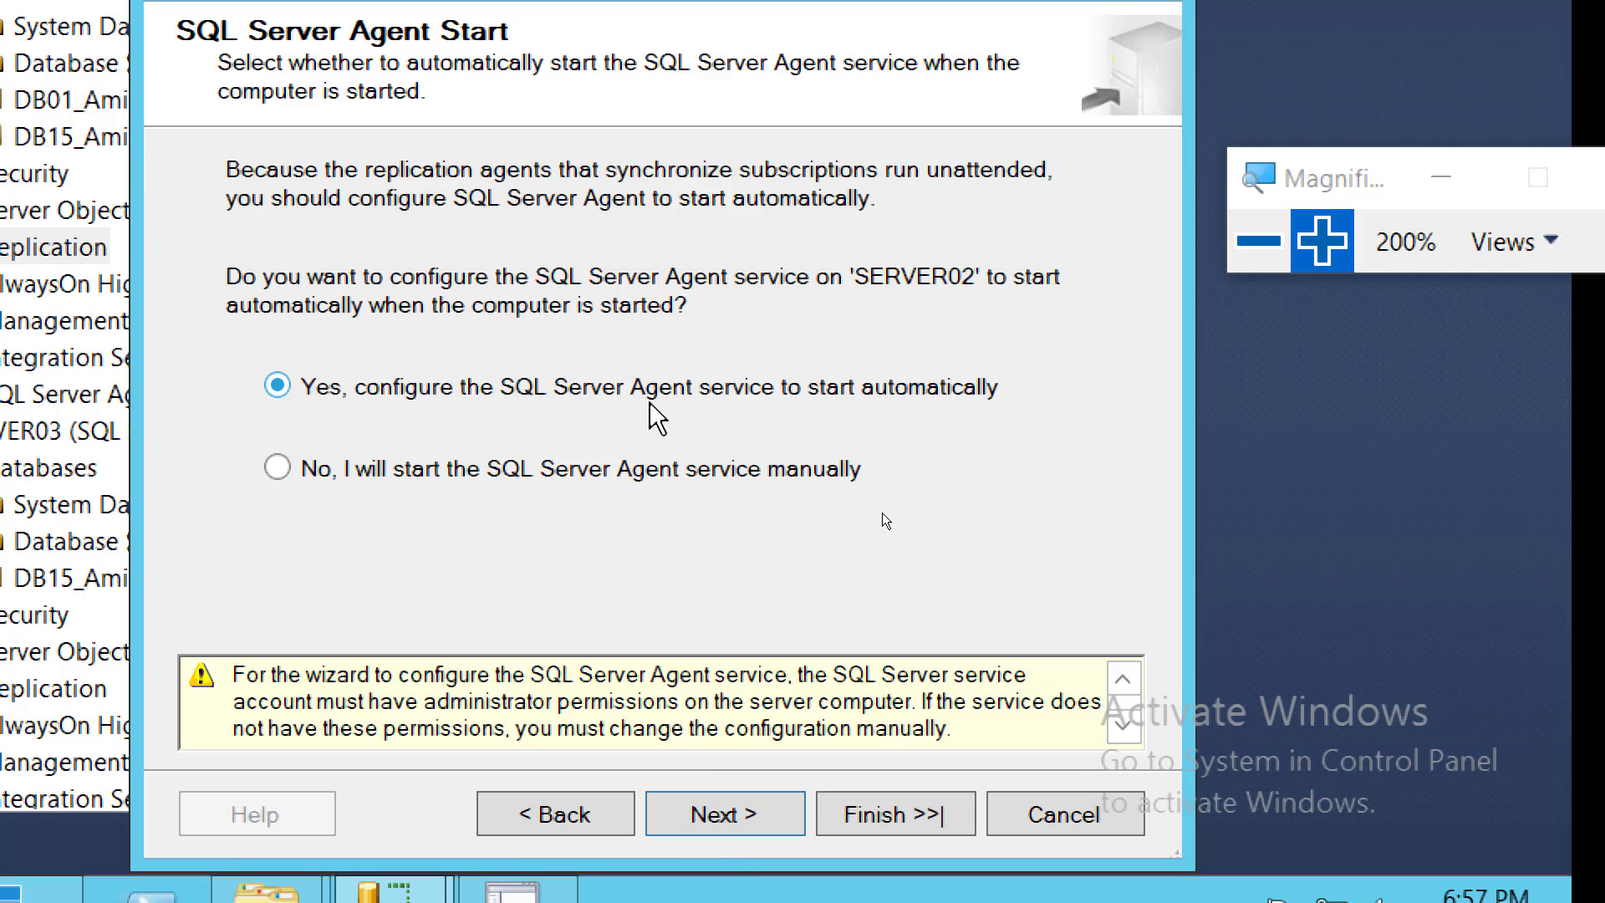
click(741, 825)
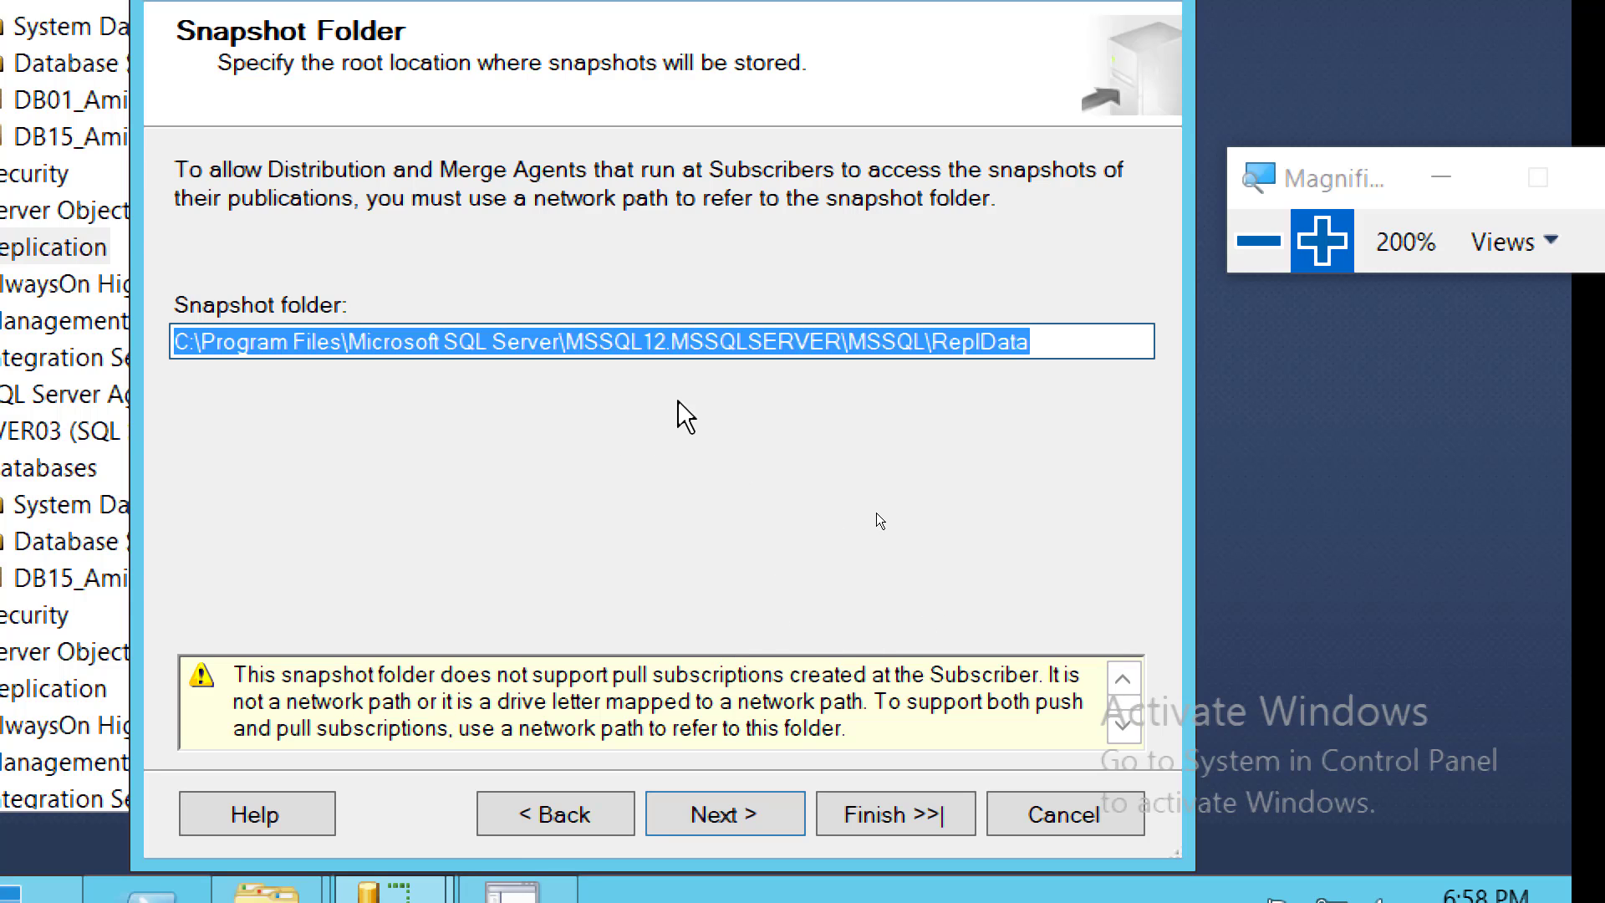
Accept the default snapshot folder and add a hyphen and the owner's first name to the distribution database name
click(713, 815)
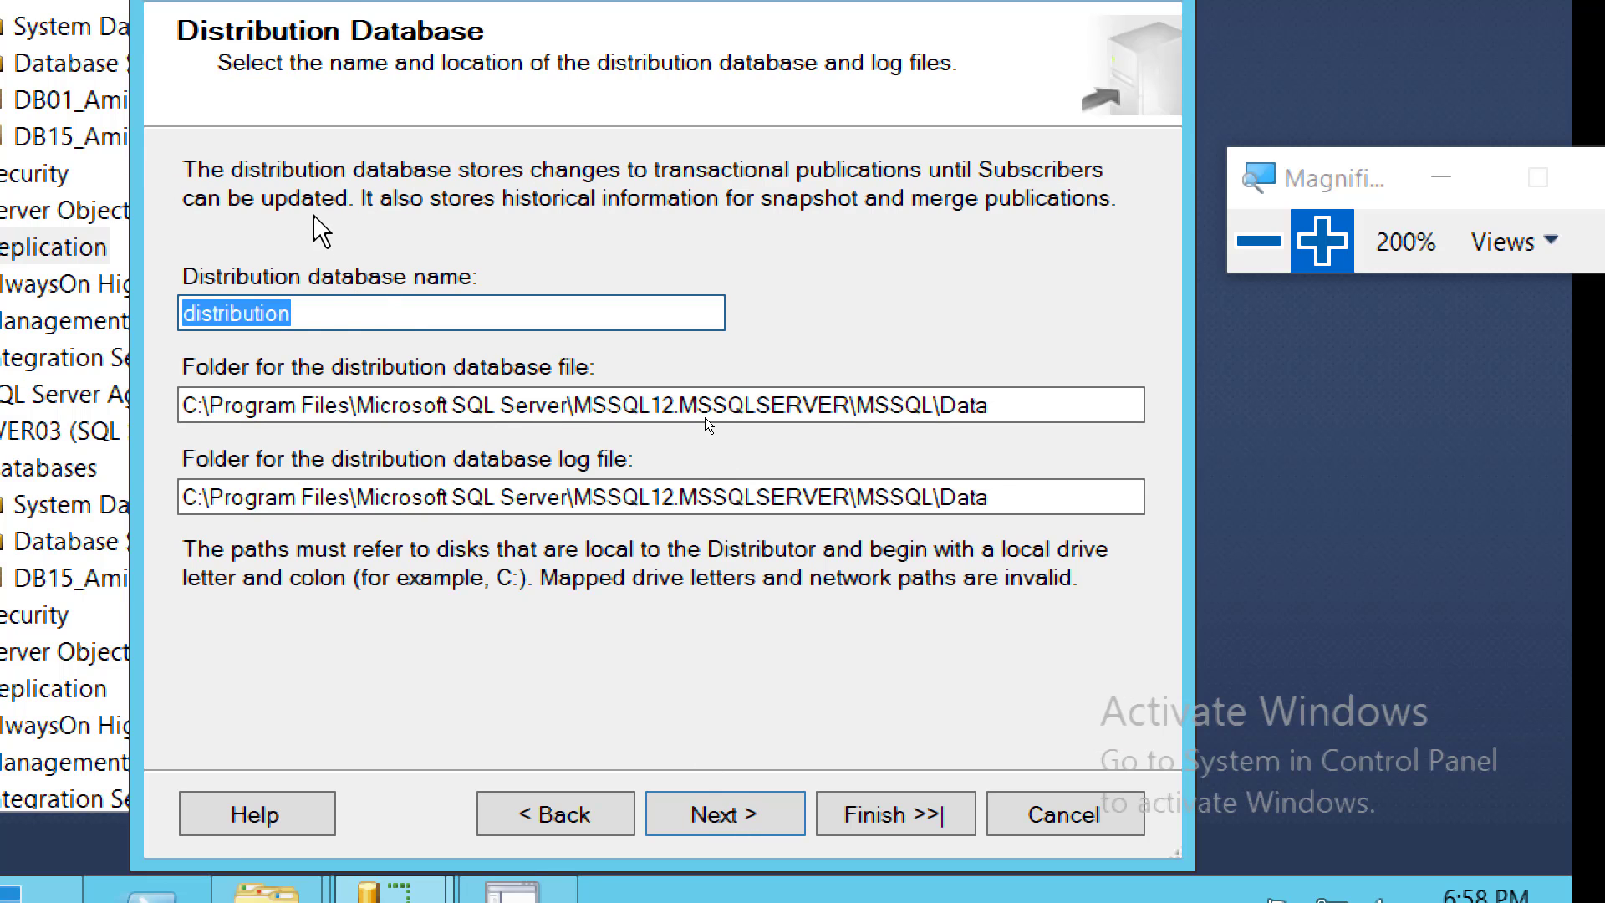
click(380, 309)
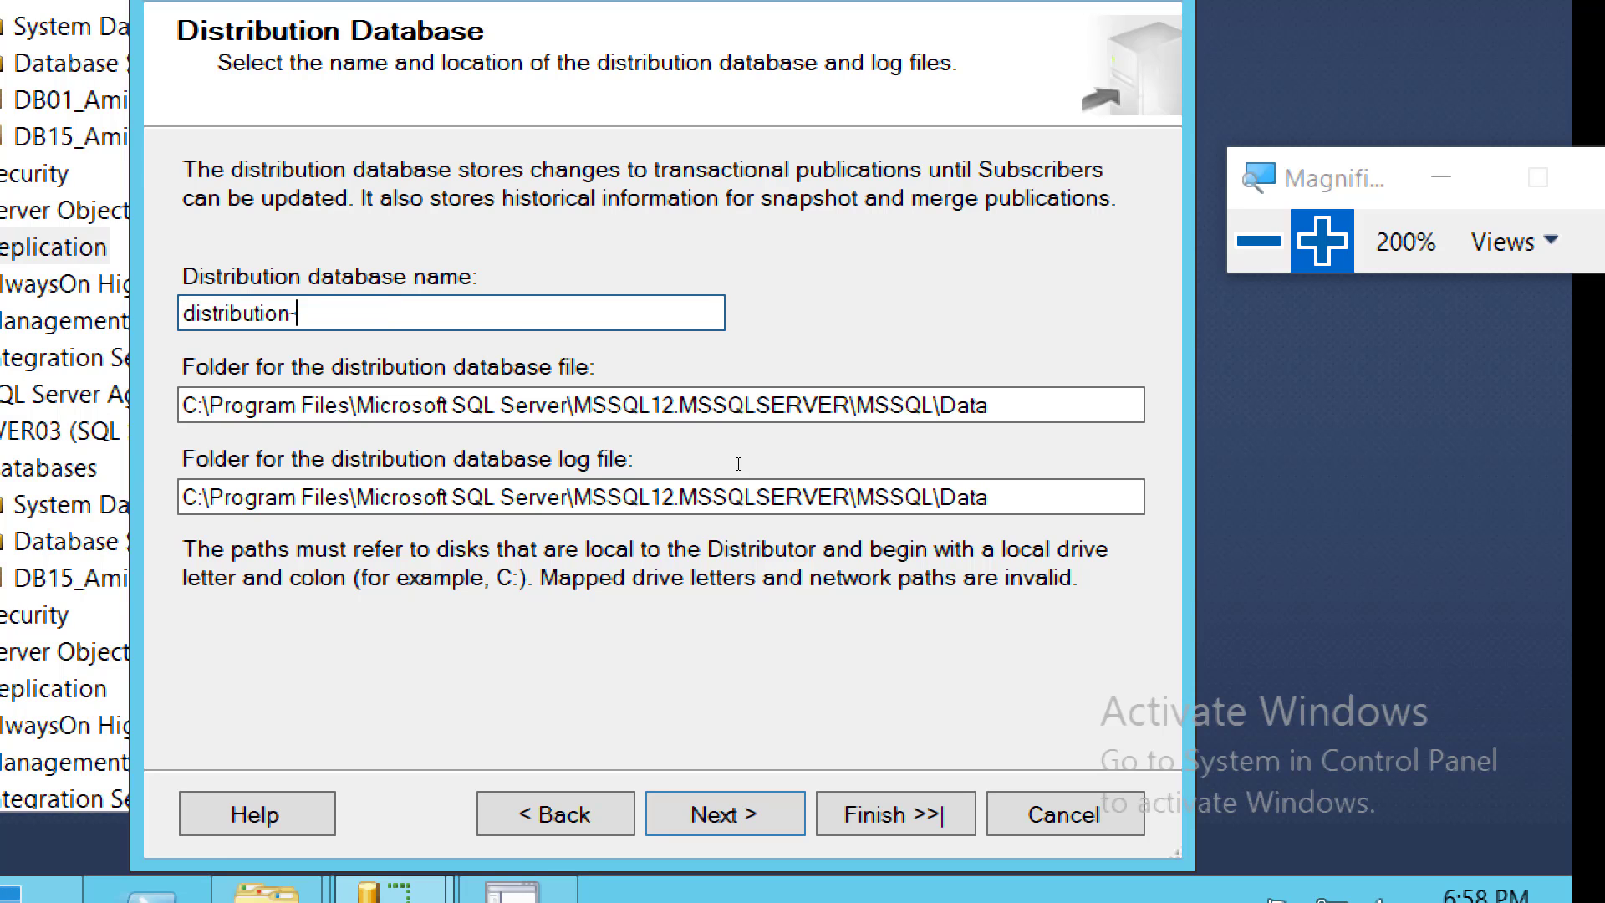
text(-Amir)
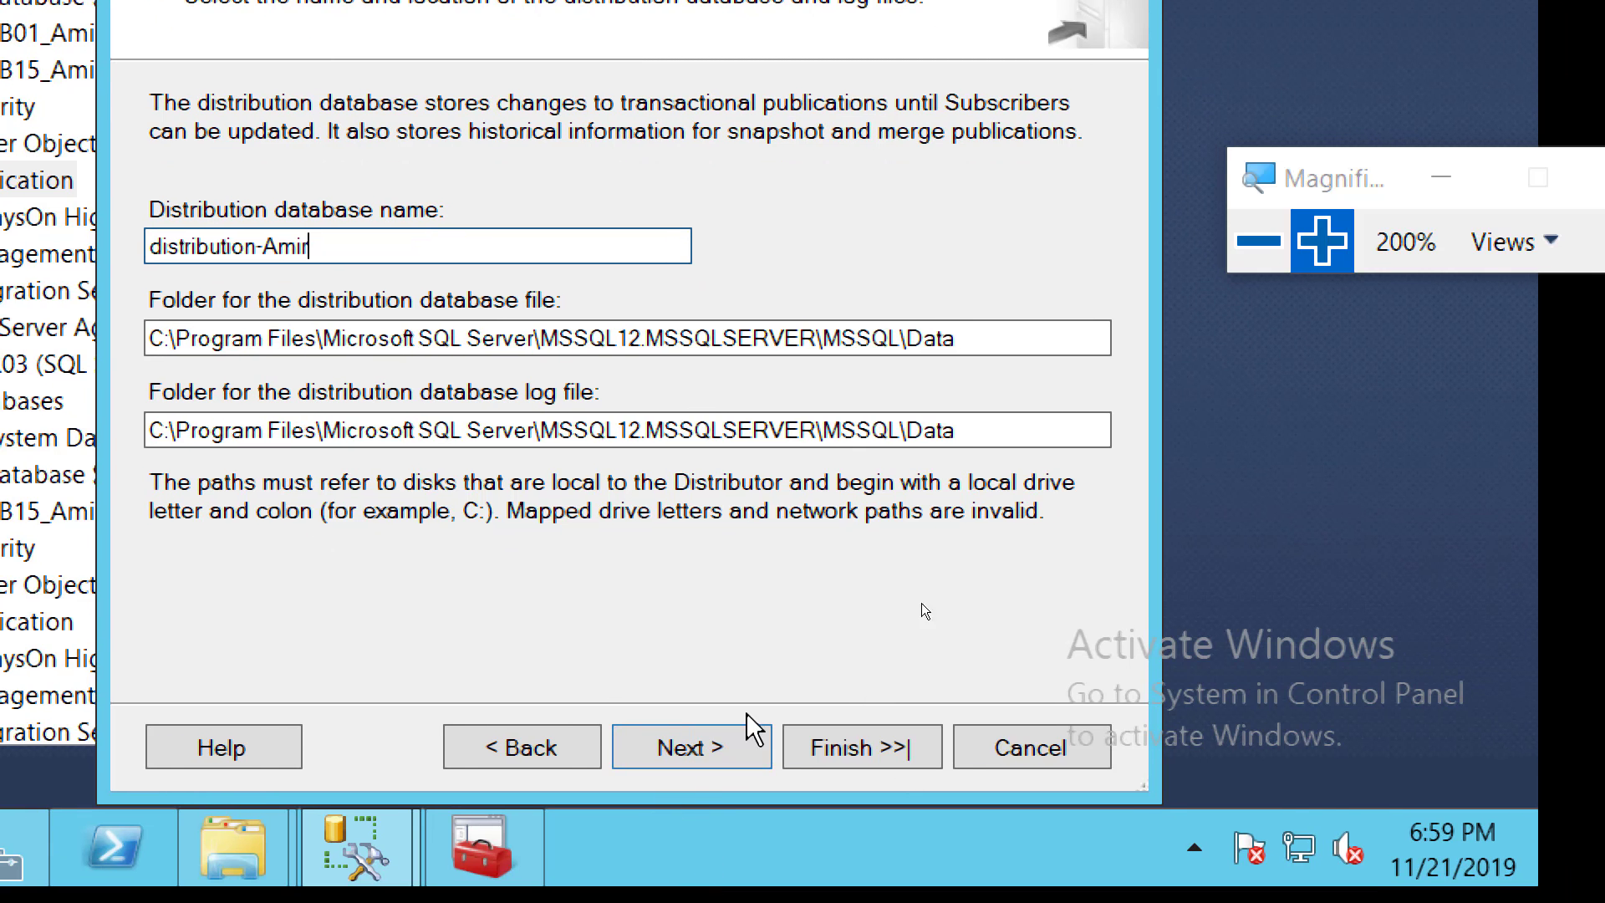
click(679, 750)
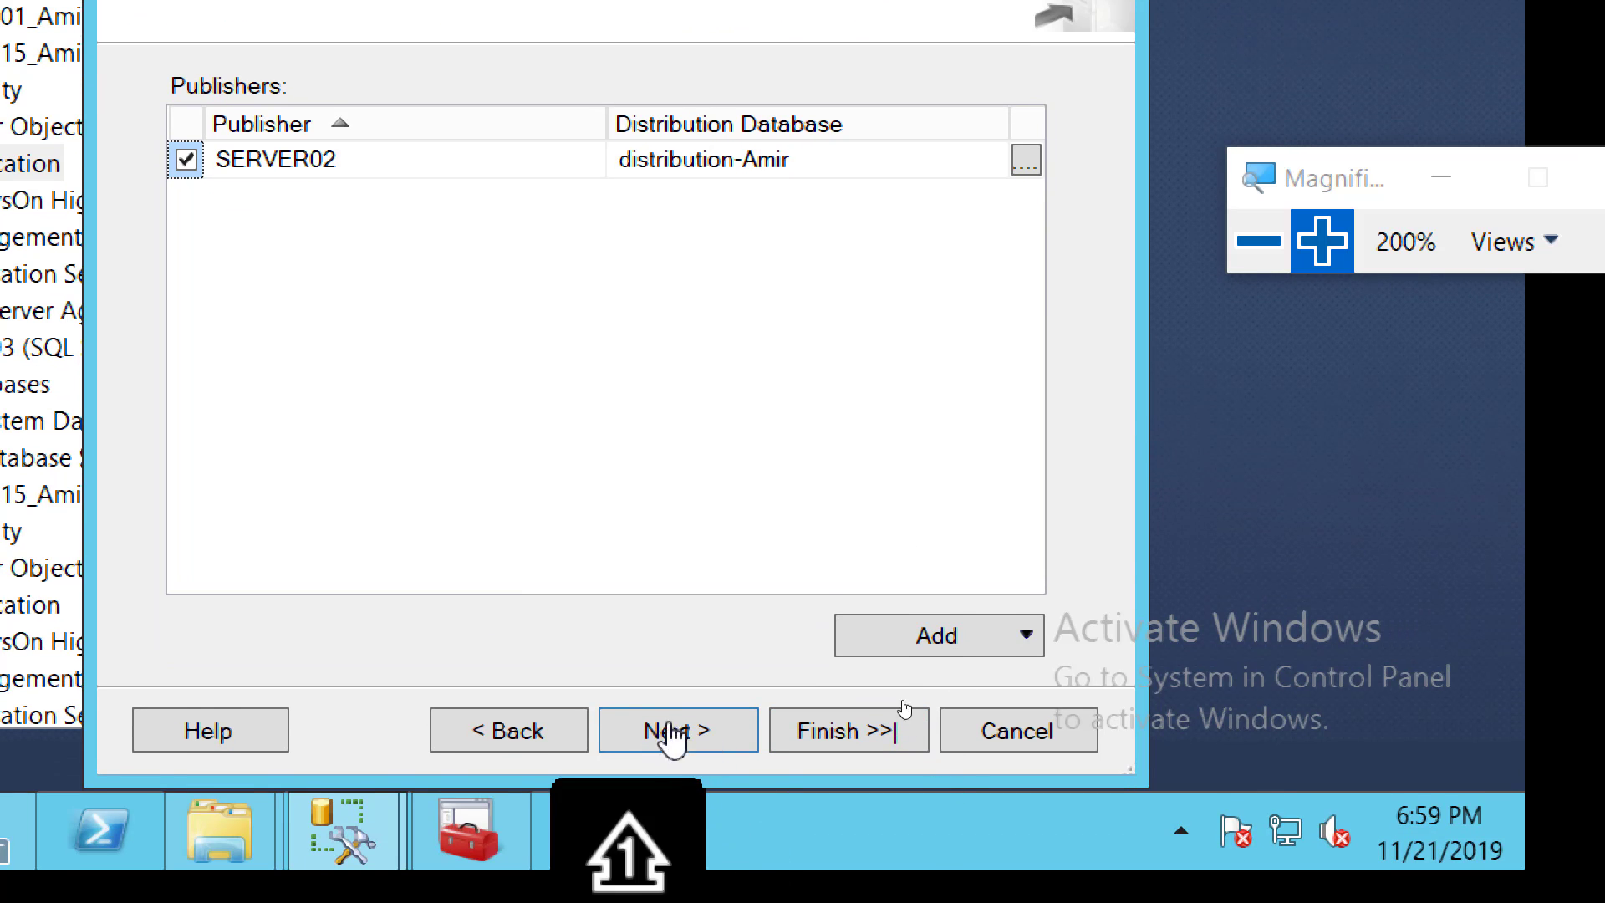
Keep SERVER02 as the Publisher, include generating a script file with the default properties, and finish the distribution configuration
click(681, 748)
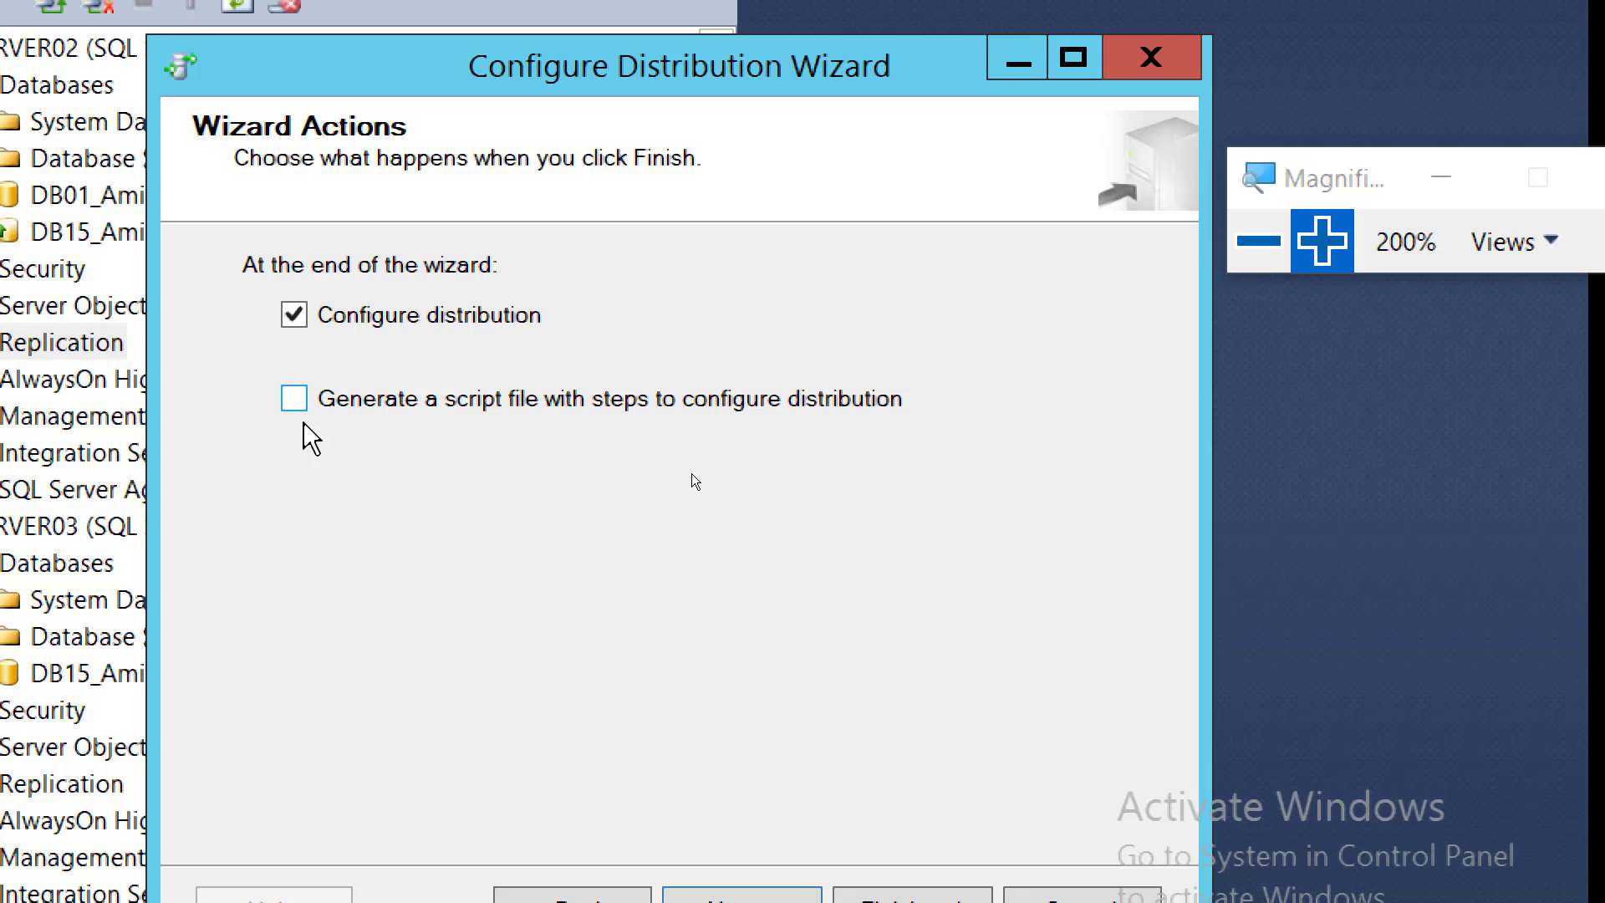
click(292, 400)
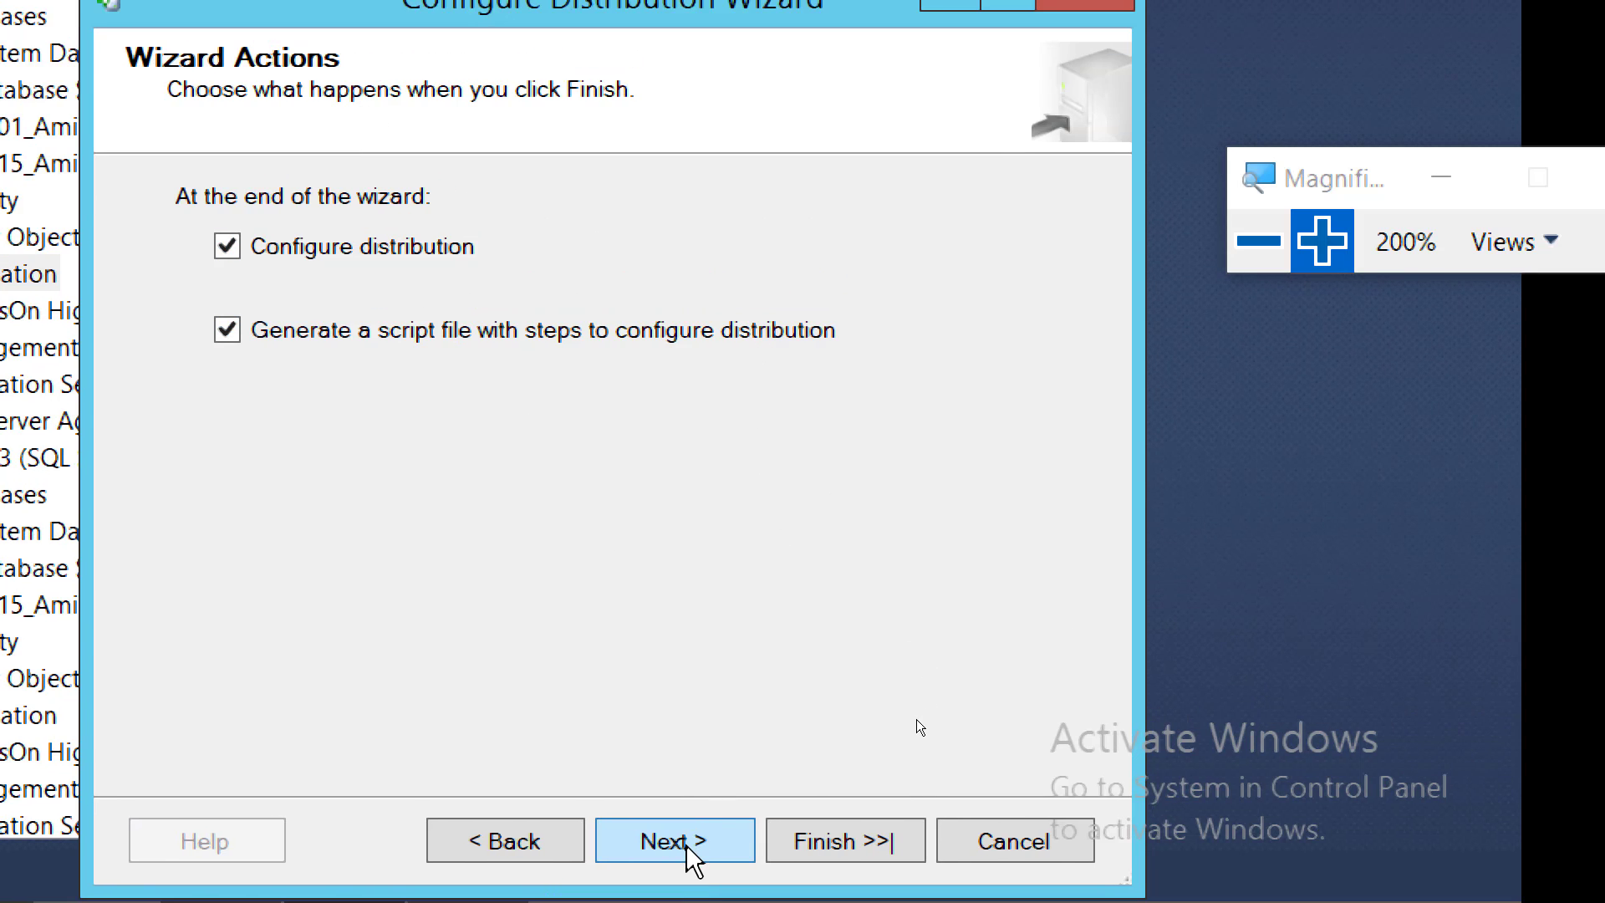
click(687, 854)
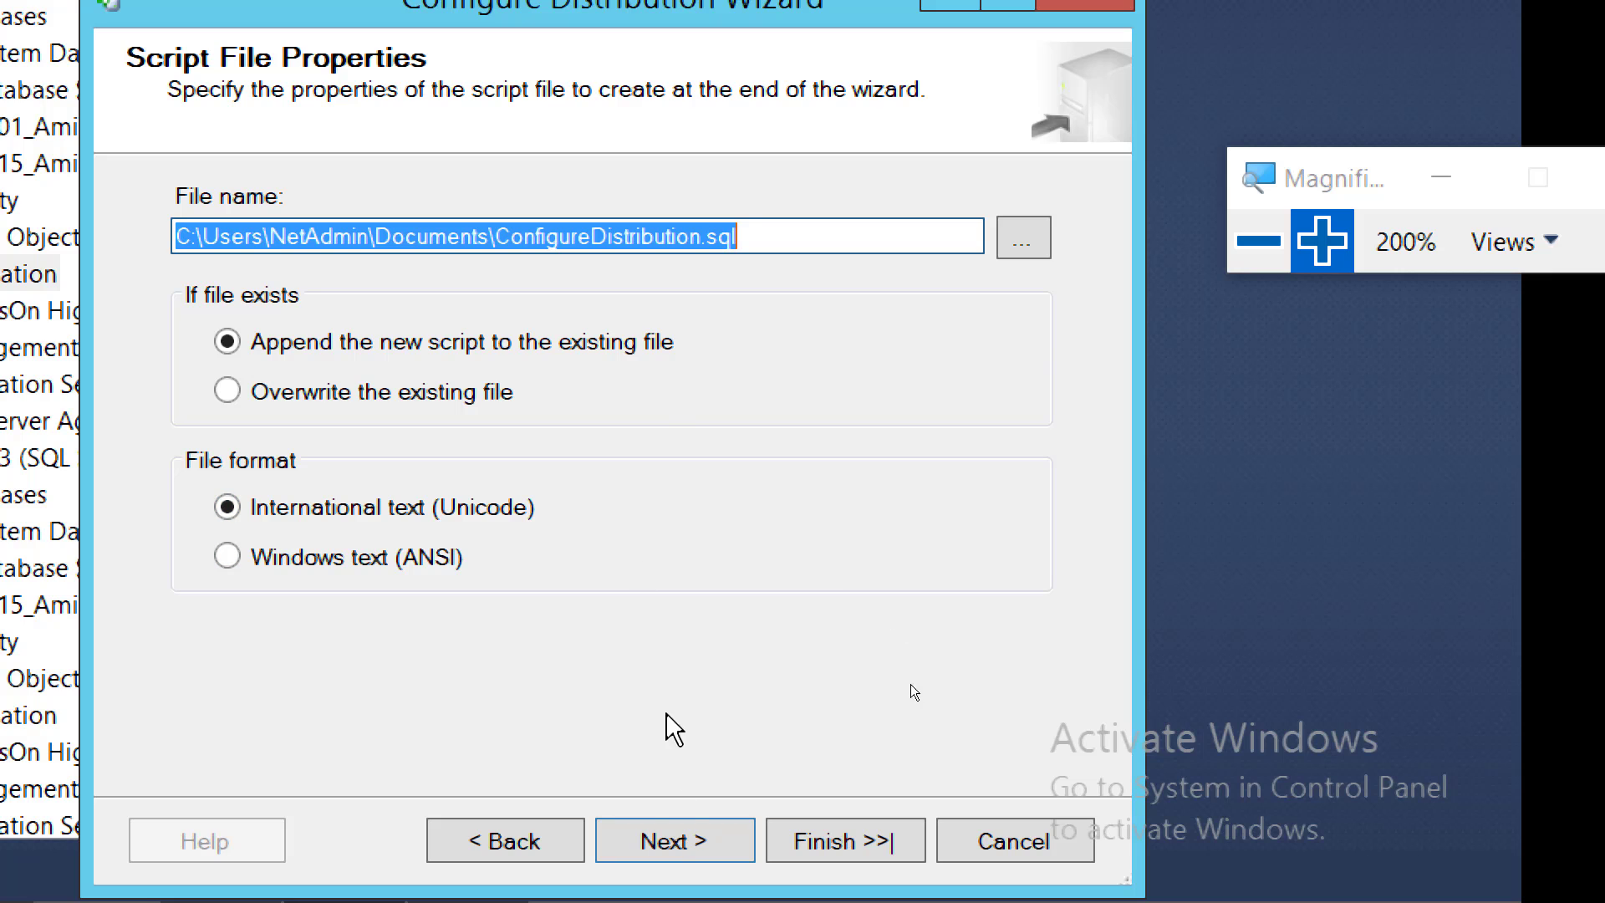
click(675, 844)
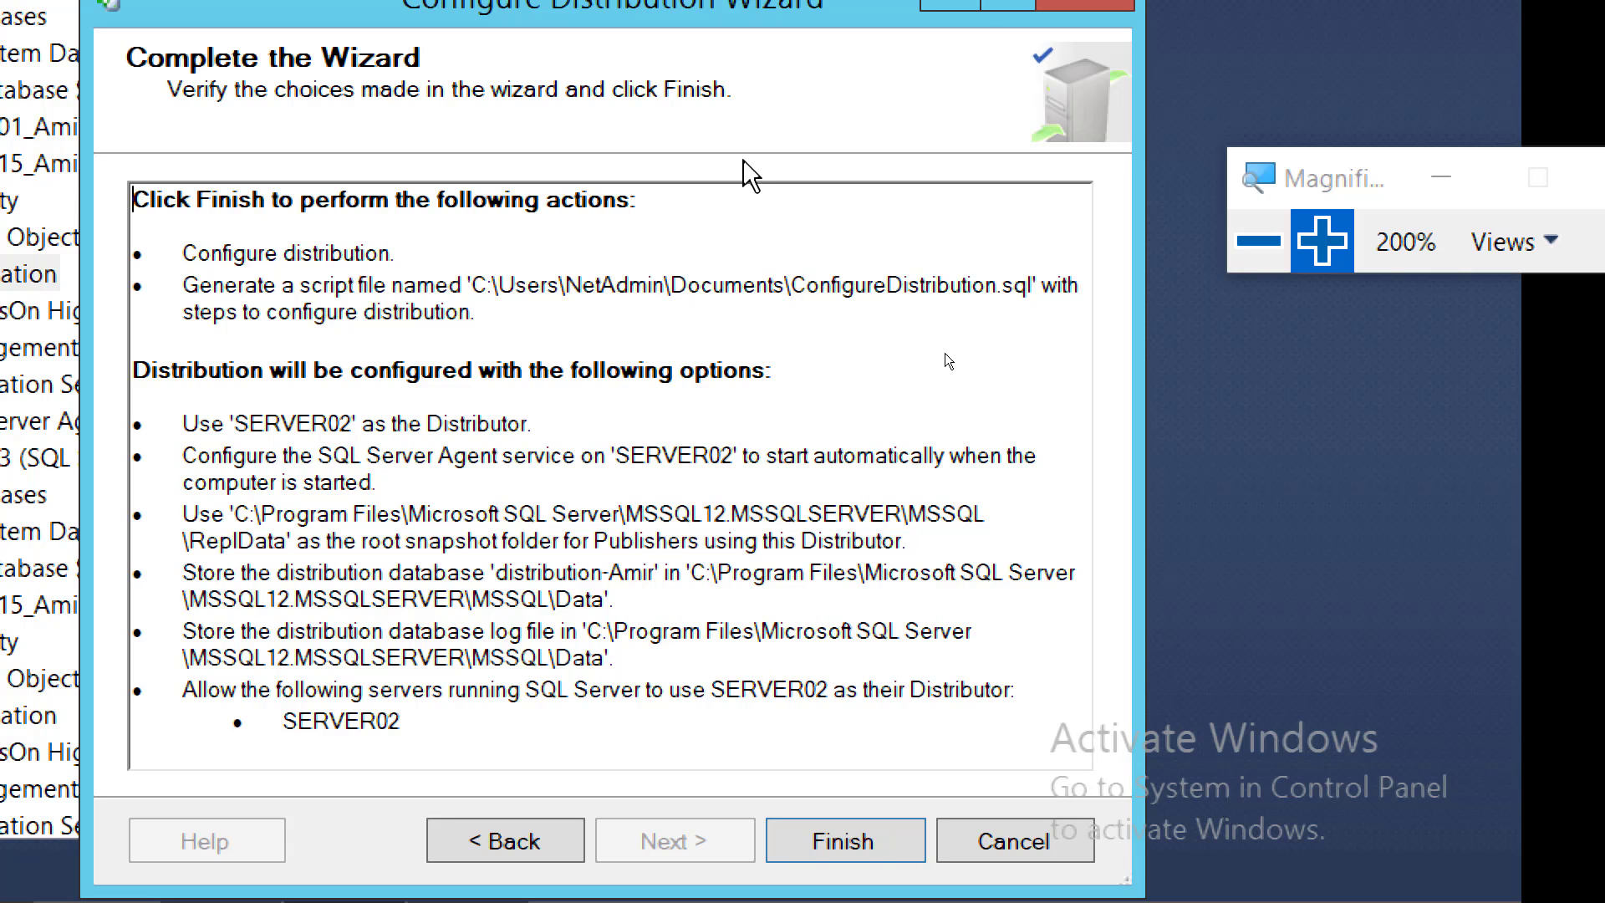
click(834, 842)
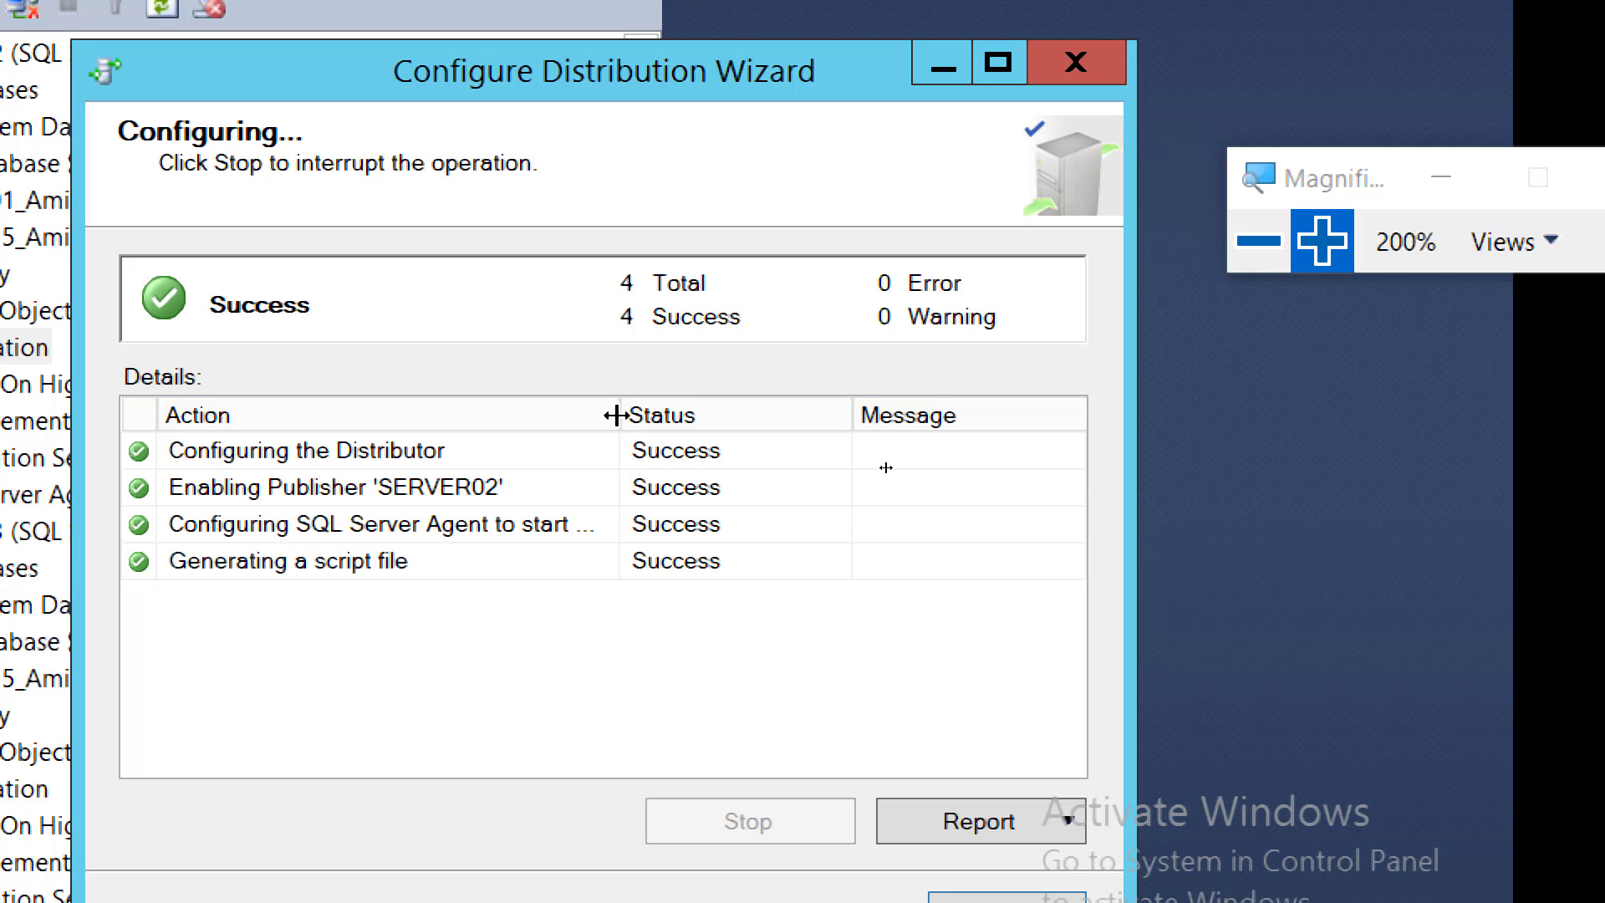
Widen the Action column in the wizard results and reposition the wizard window over Object Explorer
drag(616, 416, 653, 419)
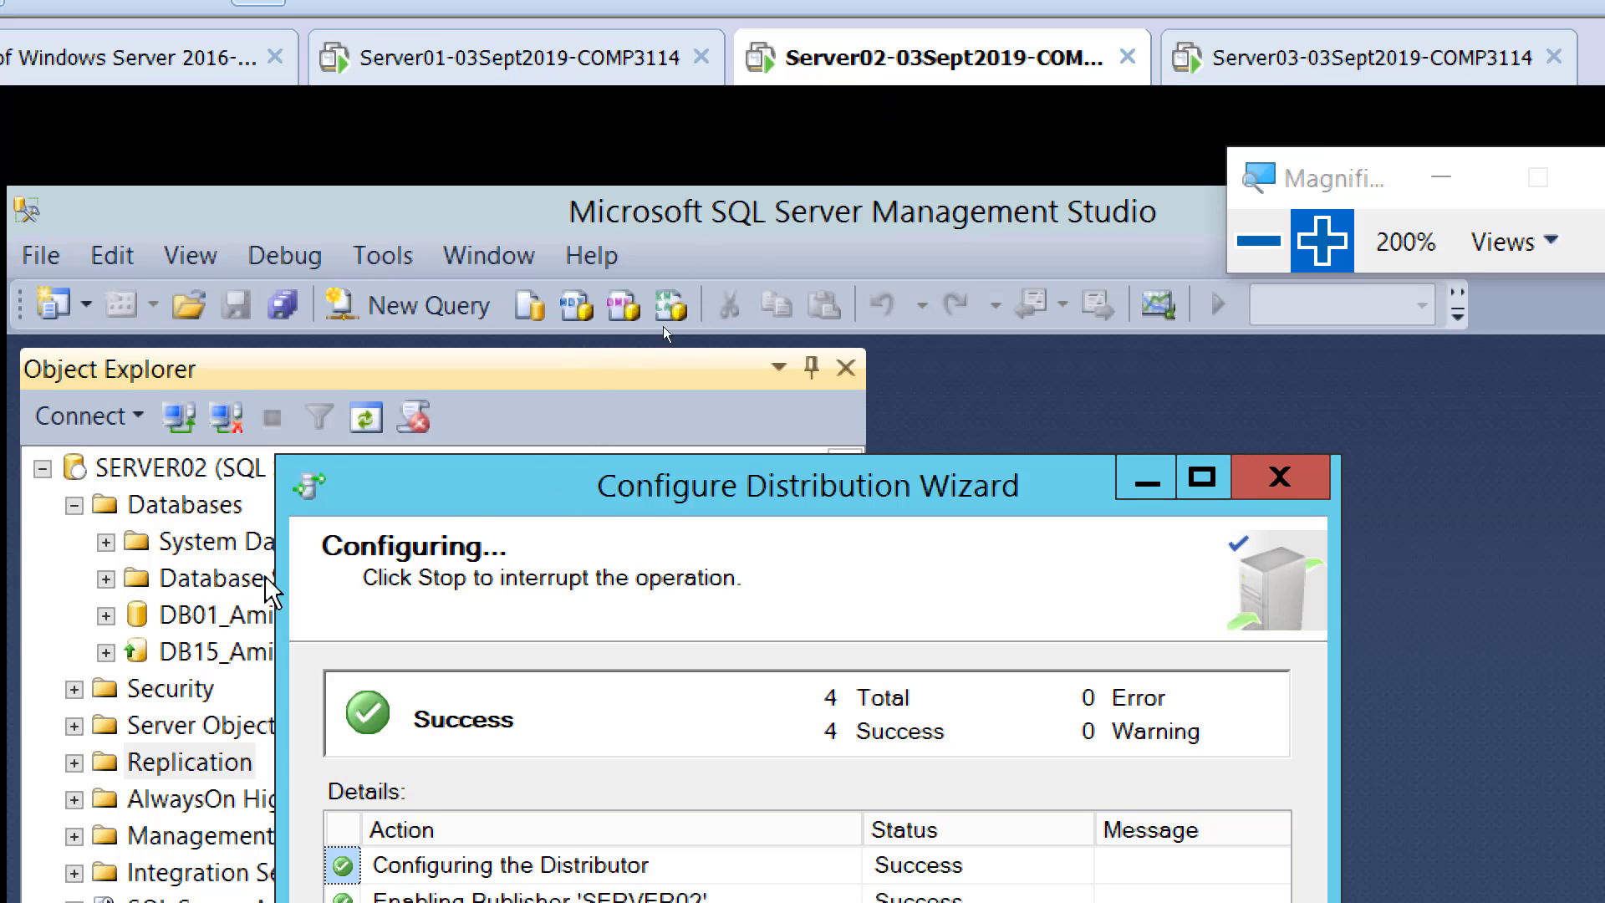
drag(474, 489, 718, 423)
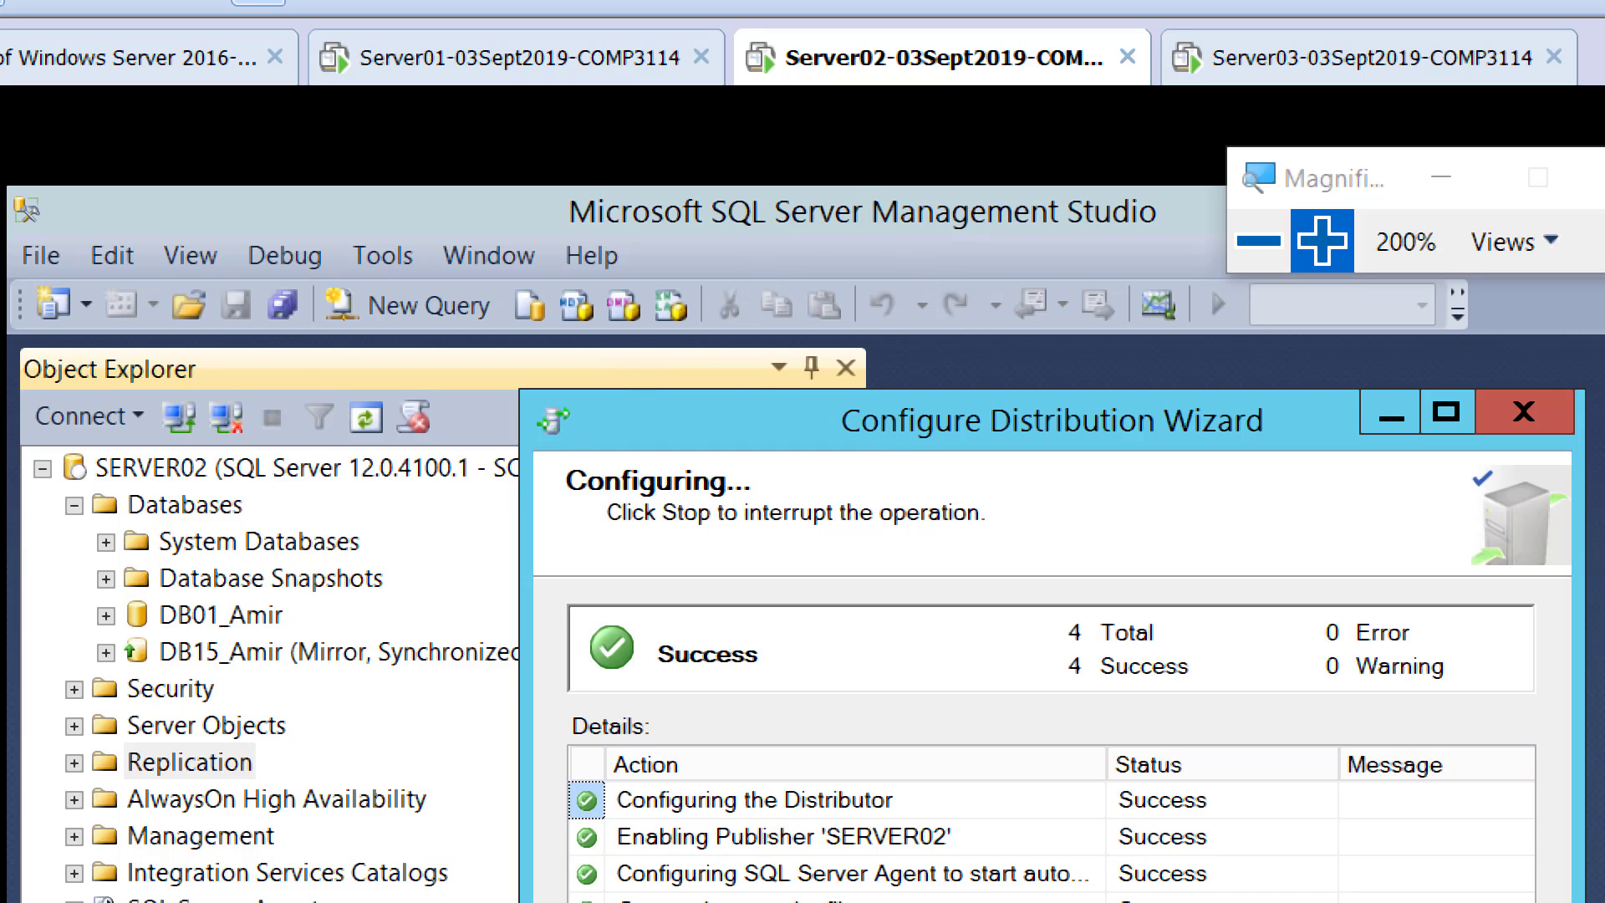
drag(911, 433, 703, 364)
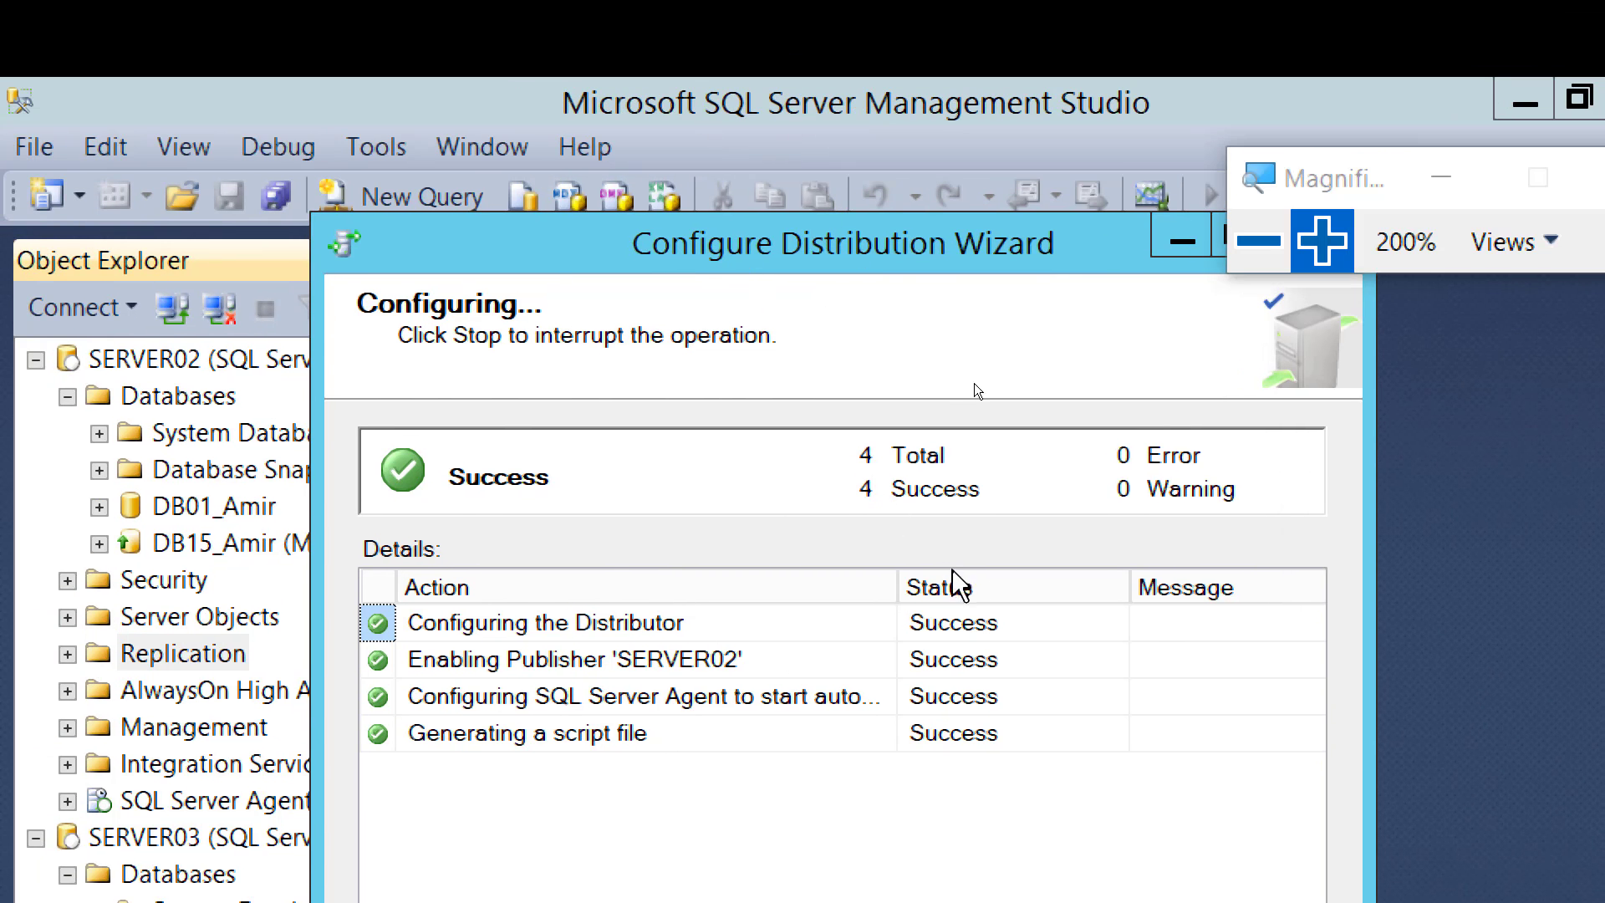
Switch to the Week12 - 21Nov2019 page in OneNote and duplicate the first line of the Screenshot 2 entry as a new bullet below it
click(1257, 242)
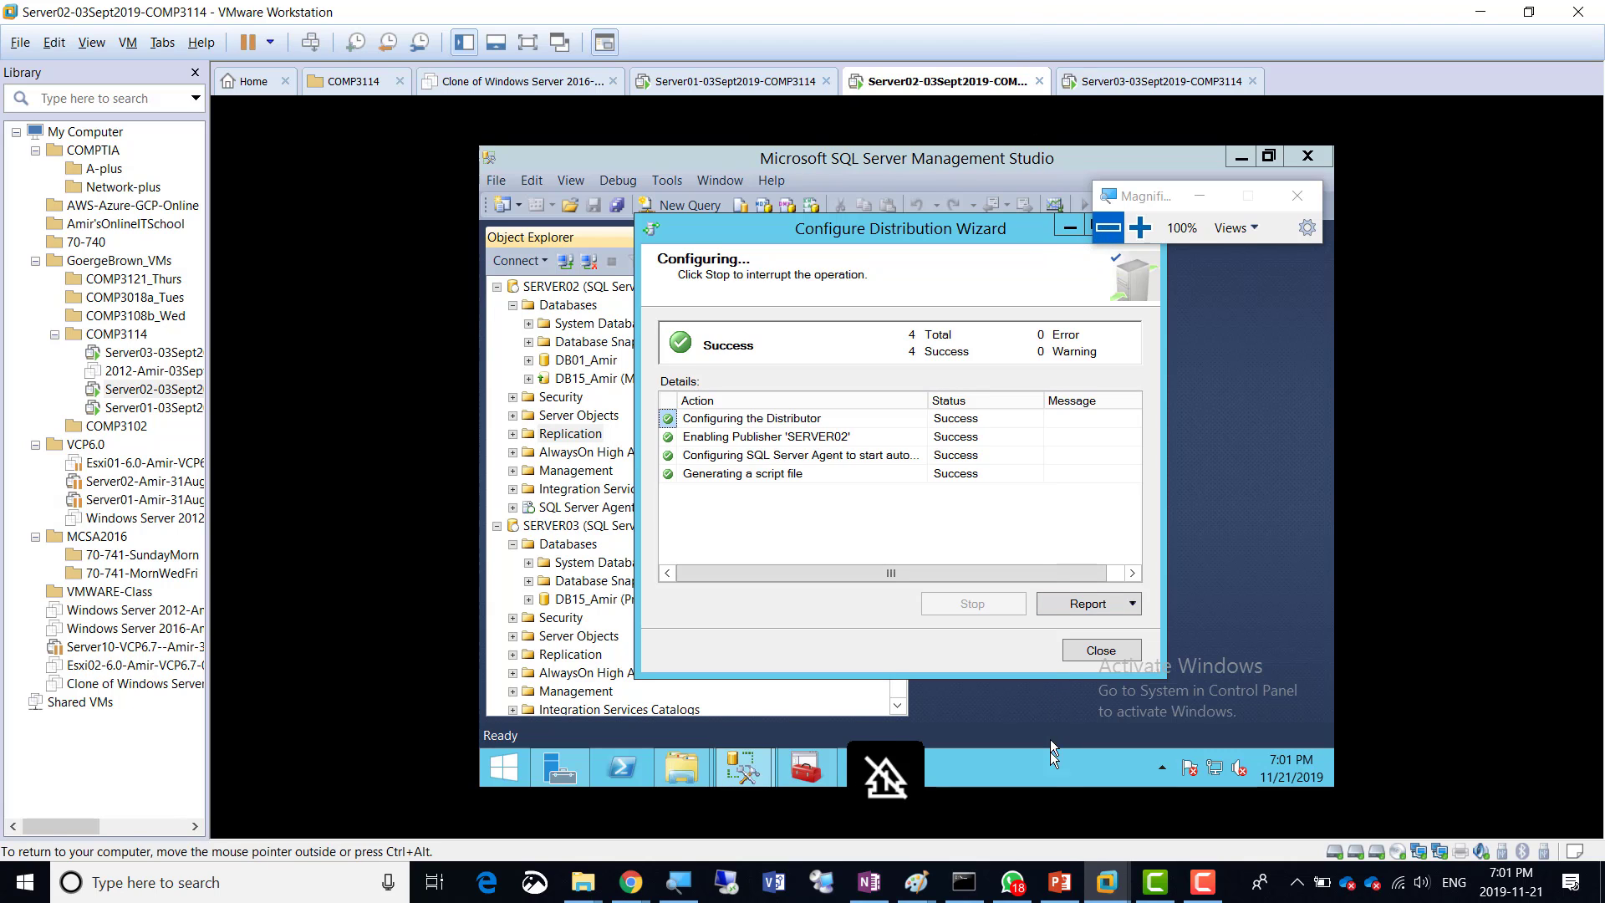
click(869, 881)
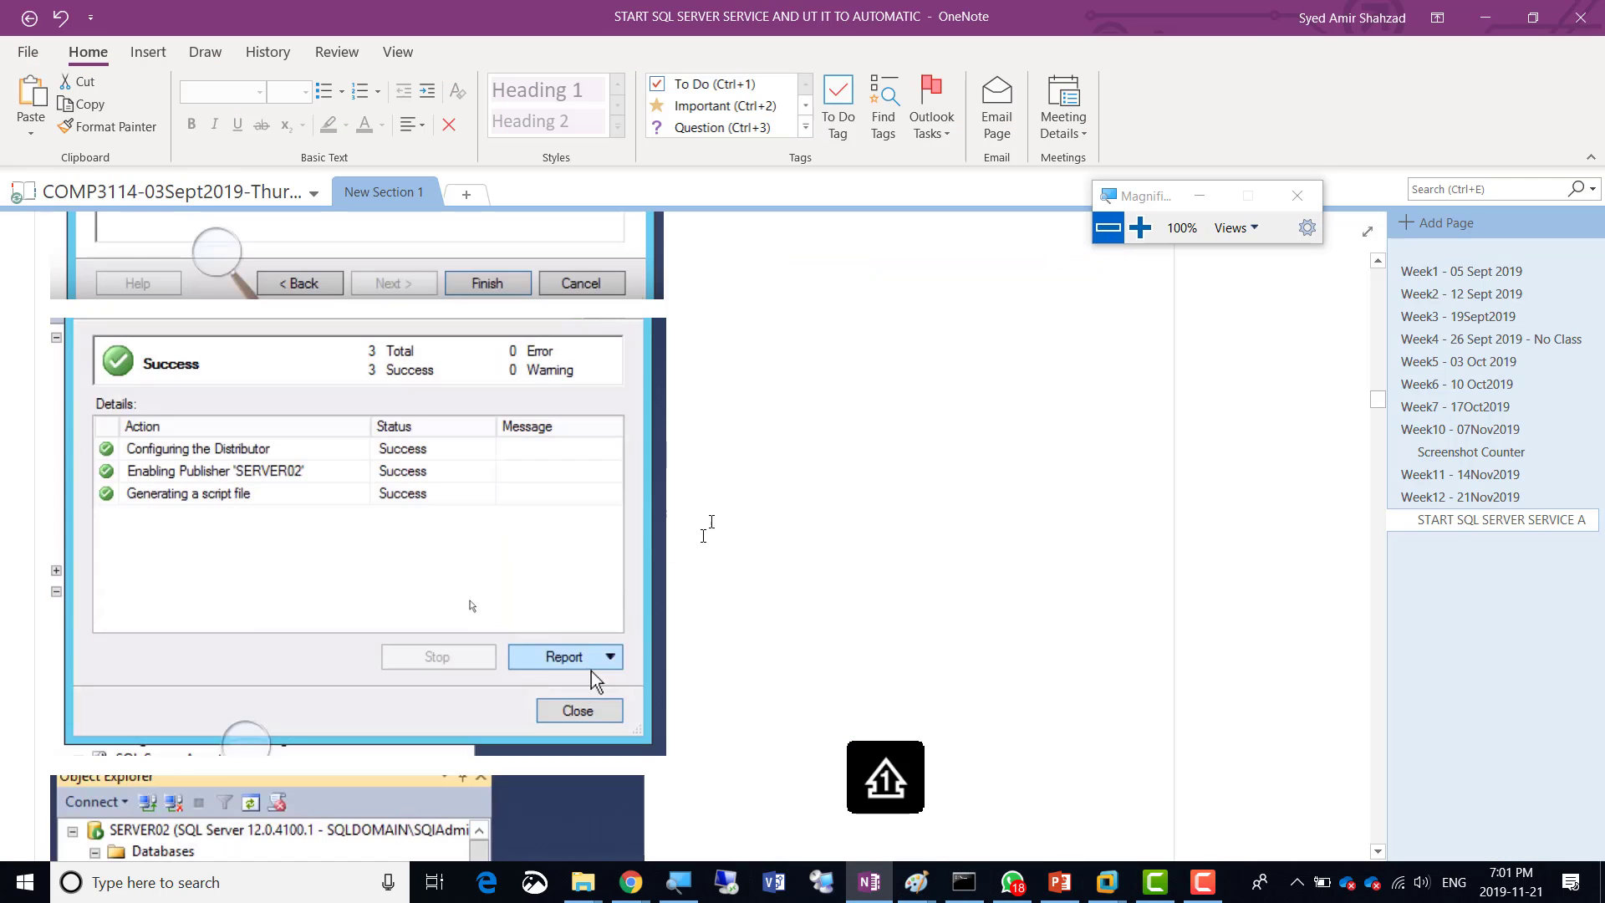
click(1451, 498)
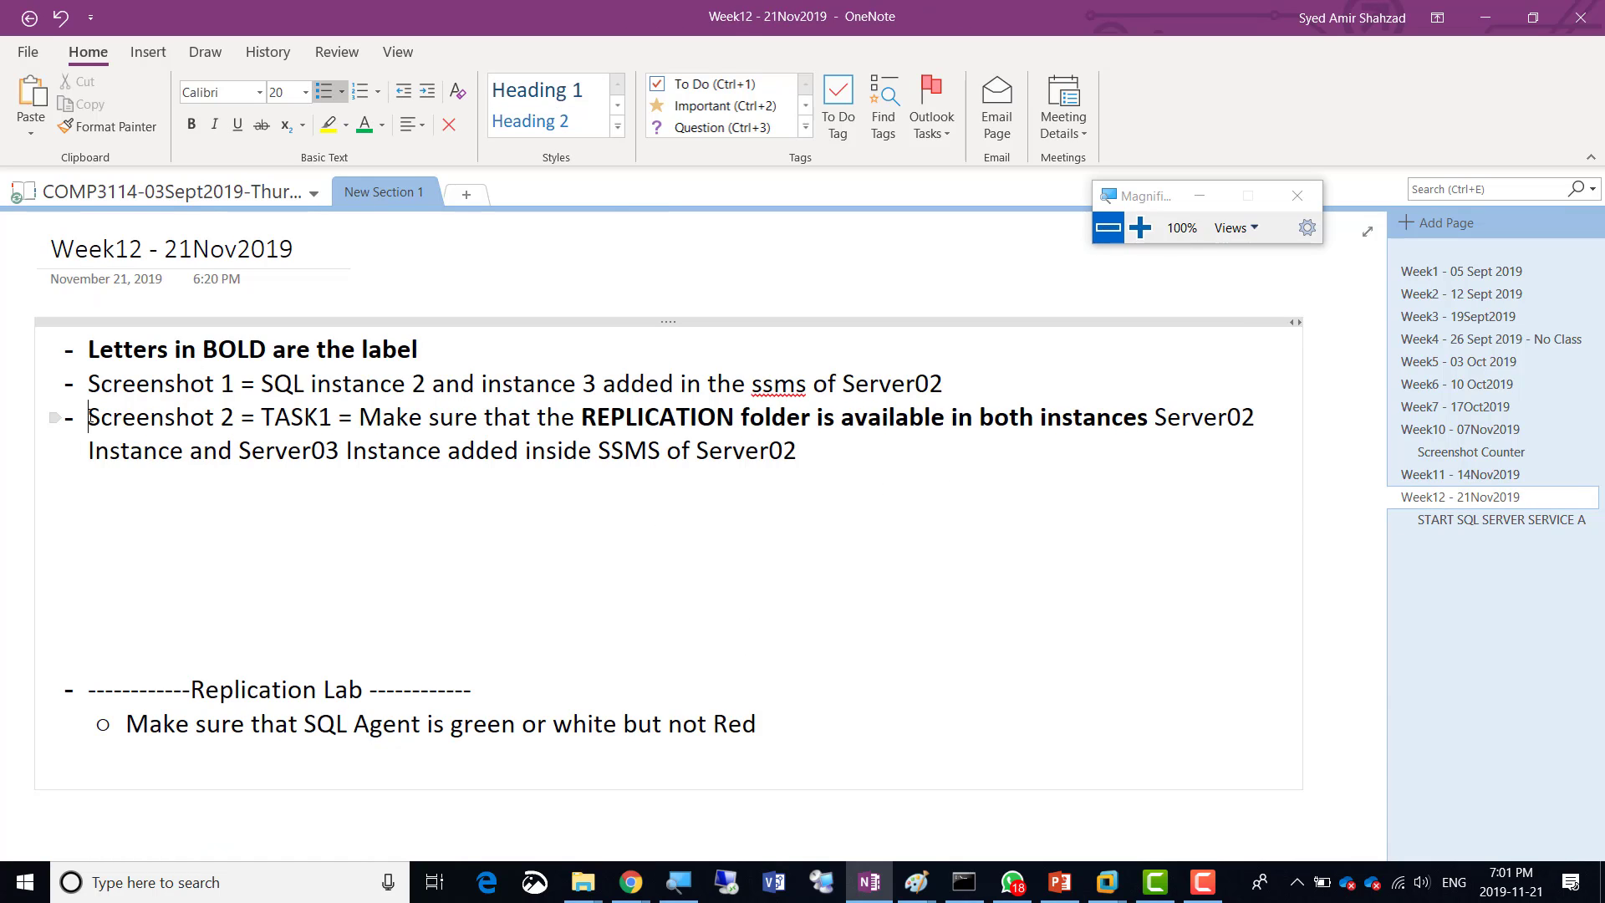
key(shift+End)
key(ctrl+c)
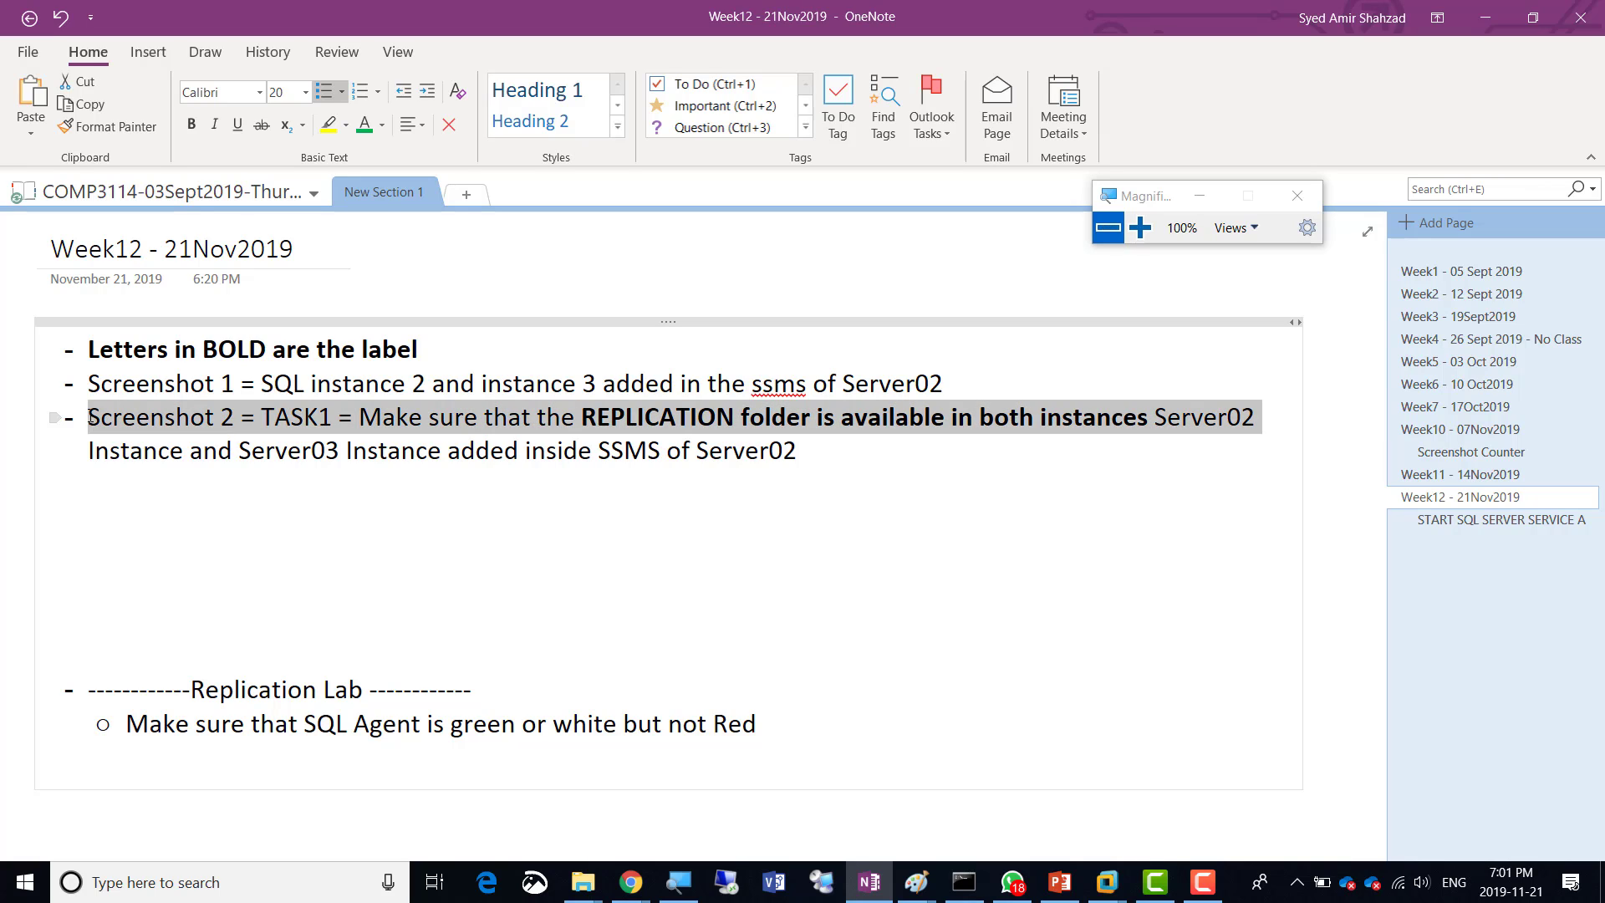
click(89, 417)
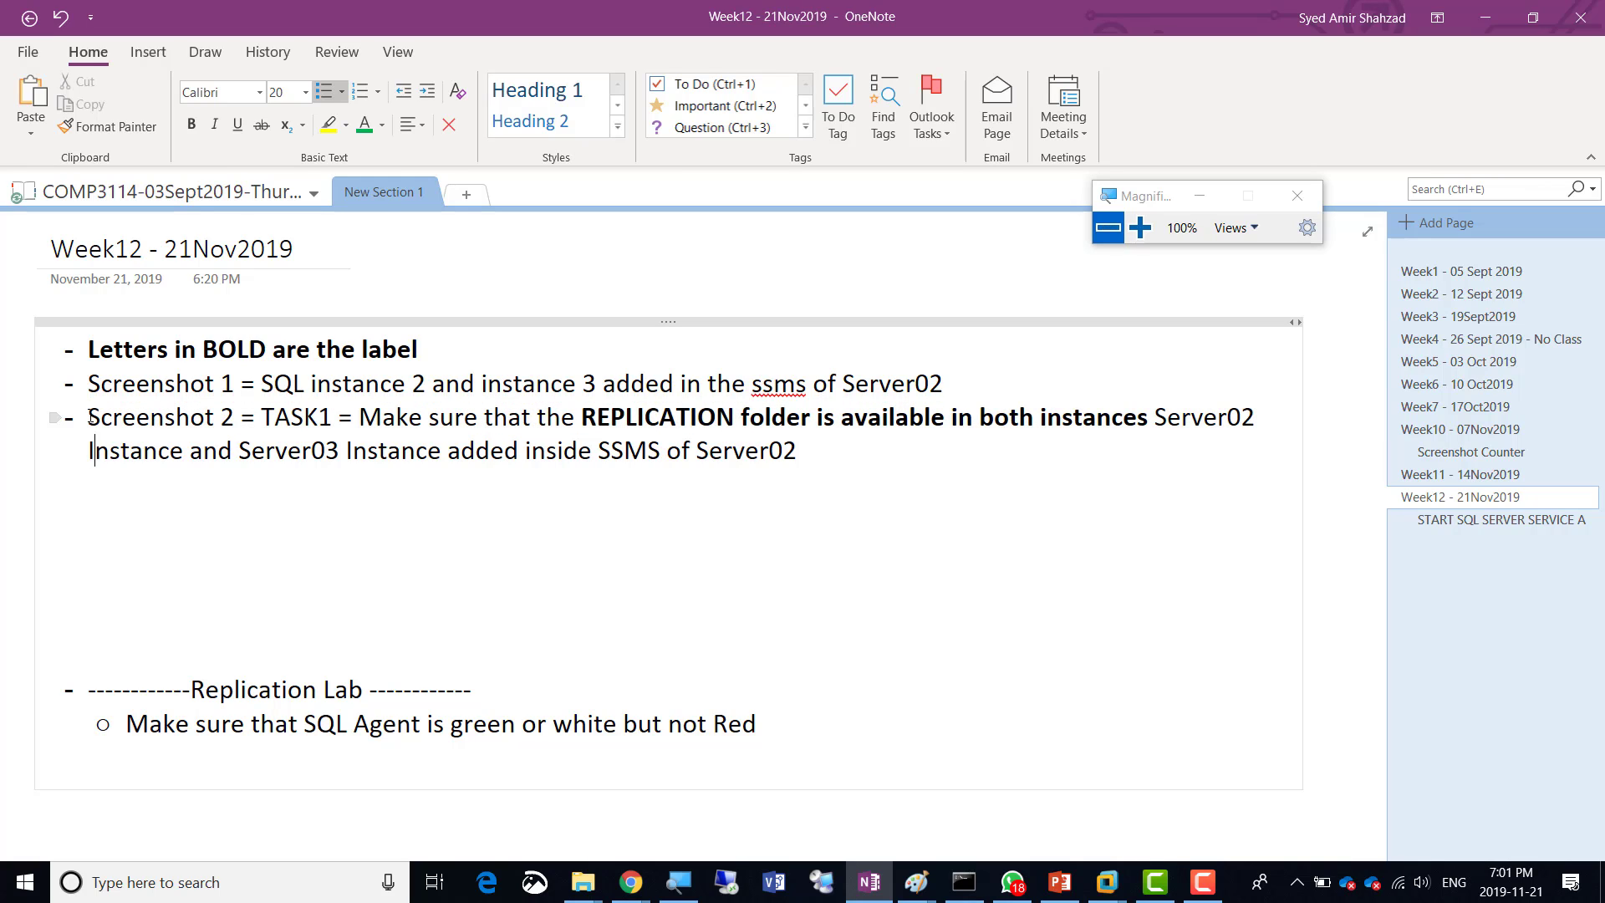
key(Down)
key(BackSpace)
key(Return)
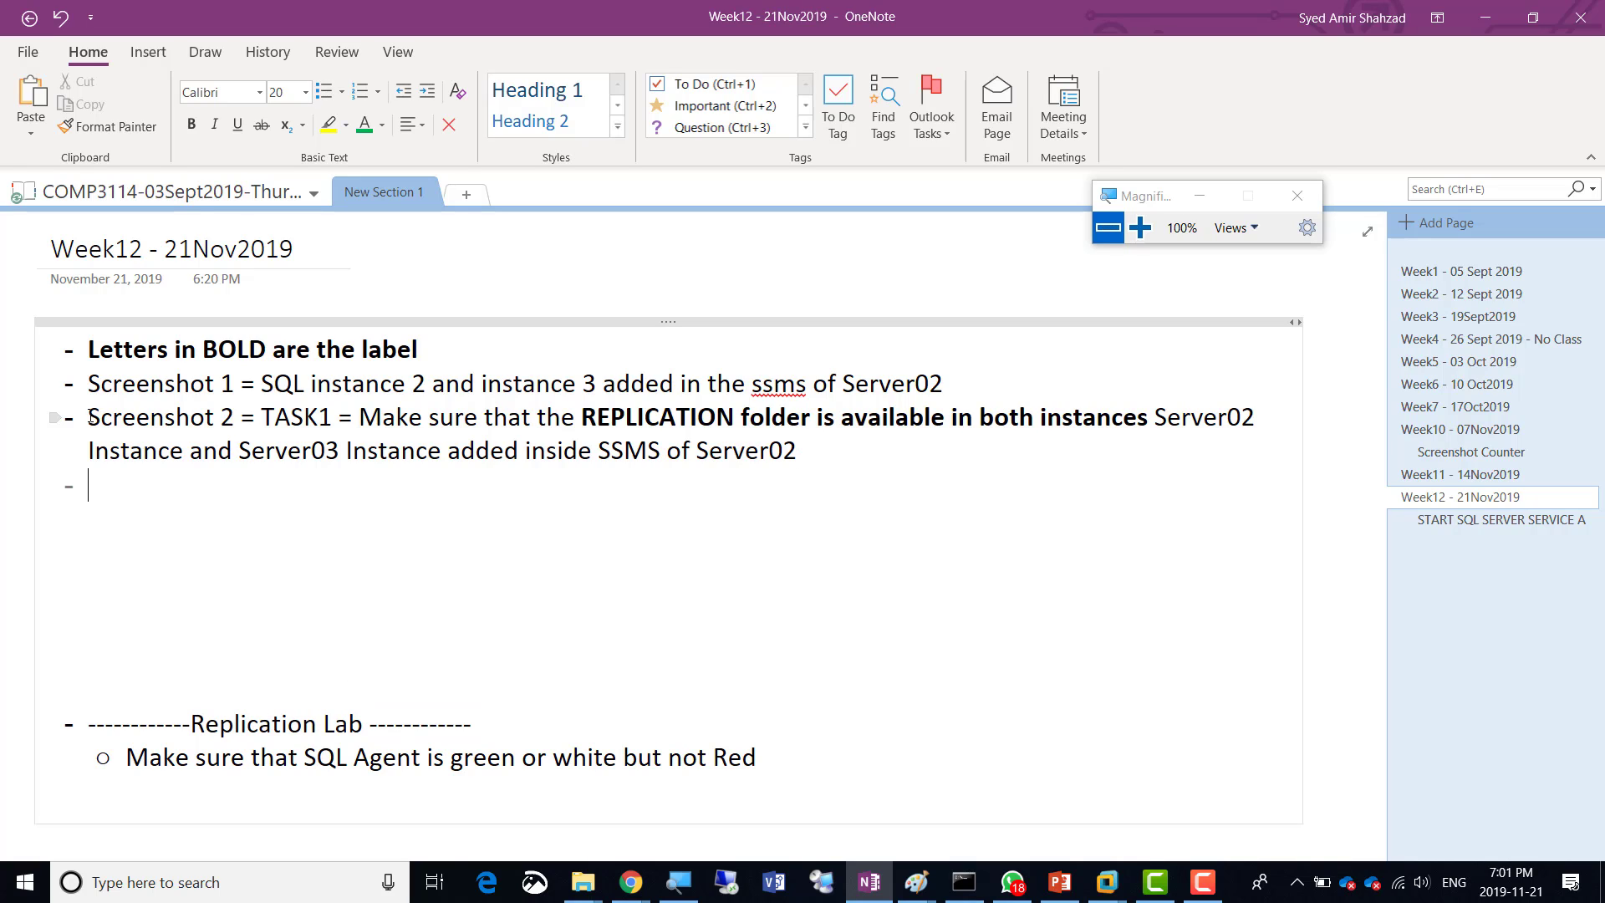
key(ctrl+v)
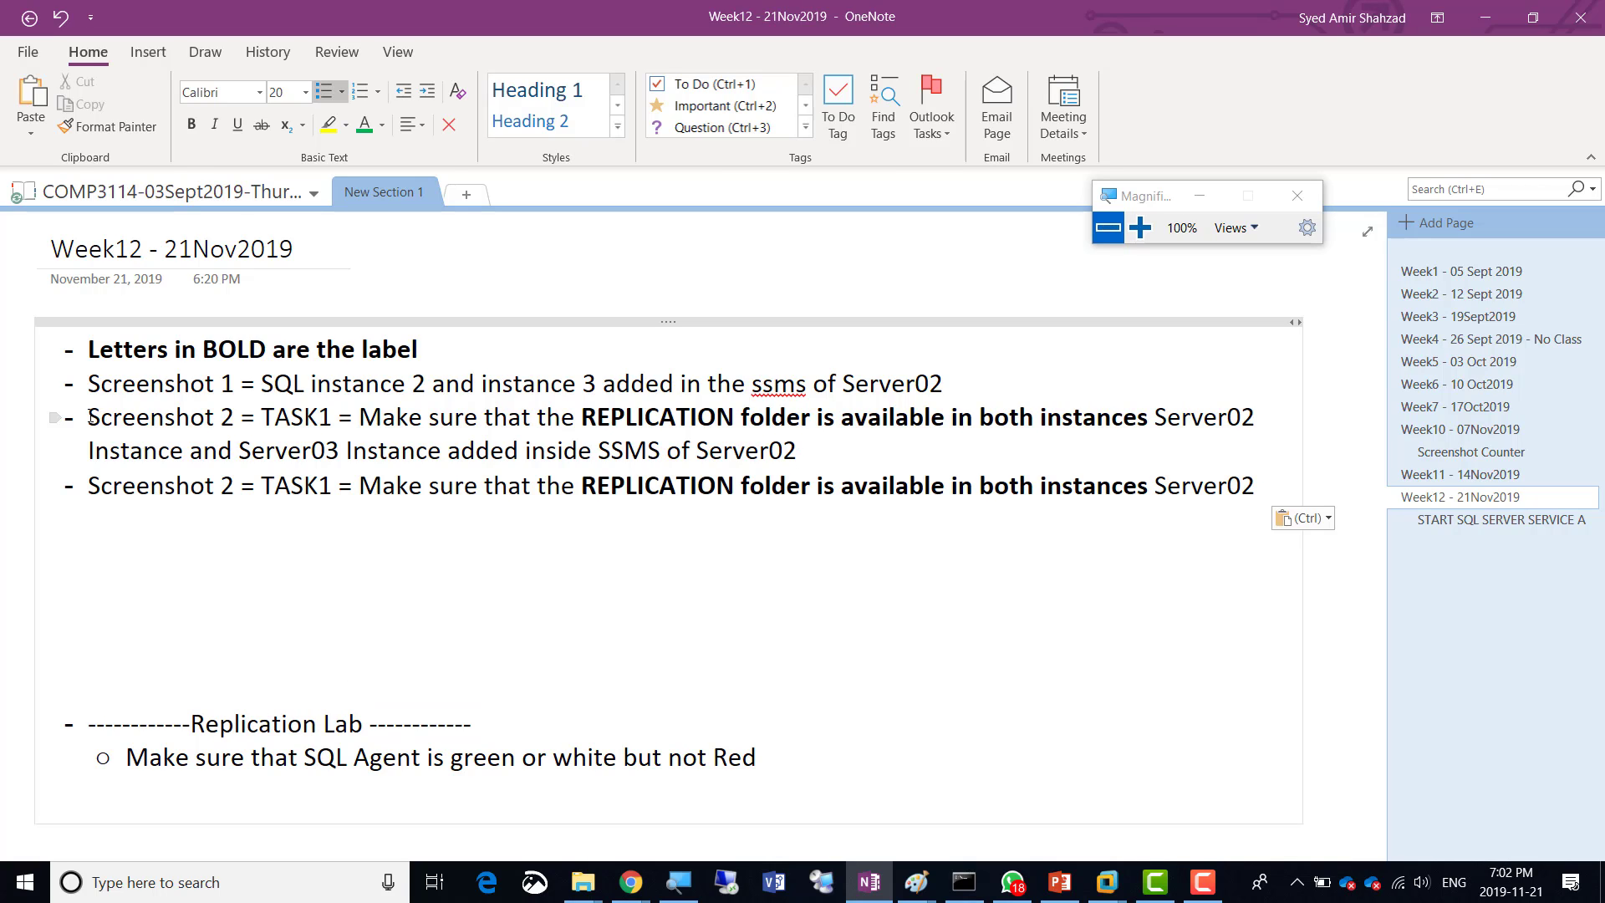
Renumber the duplicated bullet as Screenshot 3
key(Home)
key(Right)
key(Right)
key(Right)
key(Right)
key(Right)
key(Right)
key(Right)
key(Right)
key(Right)
key(Right)
key(Right)
key(shift+Right)
text(3)
Replace the task description before Server02 in the Screenshot 3 bullet with "Distributor installed successfully on"
key(Right)
key(Right)
key(Right)
key(Right)
key(Left)
key(shift+Right)
key(shift+Right)
key(shift+Right)
key(shift+Right)
key(shift+Right)
key(shift+Right)
key(shift+Right)
key(shift+Right)
key(shift+Right)
key(shift+Right)
key(shift+Right)
key(shift+Right)
key(shift+Right)
key(shift+Right)
key(shift+Right)
key(shift+Right)
key(shift+Right)
key(shift+Right)
key(shift+Right)
key(shift+Right)
key(shift+Right)
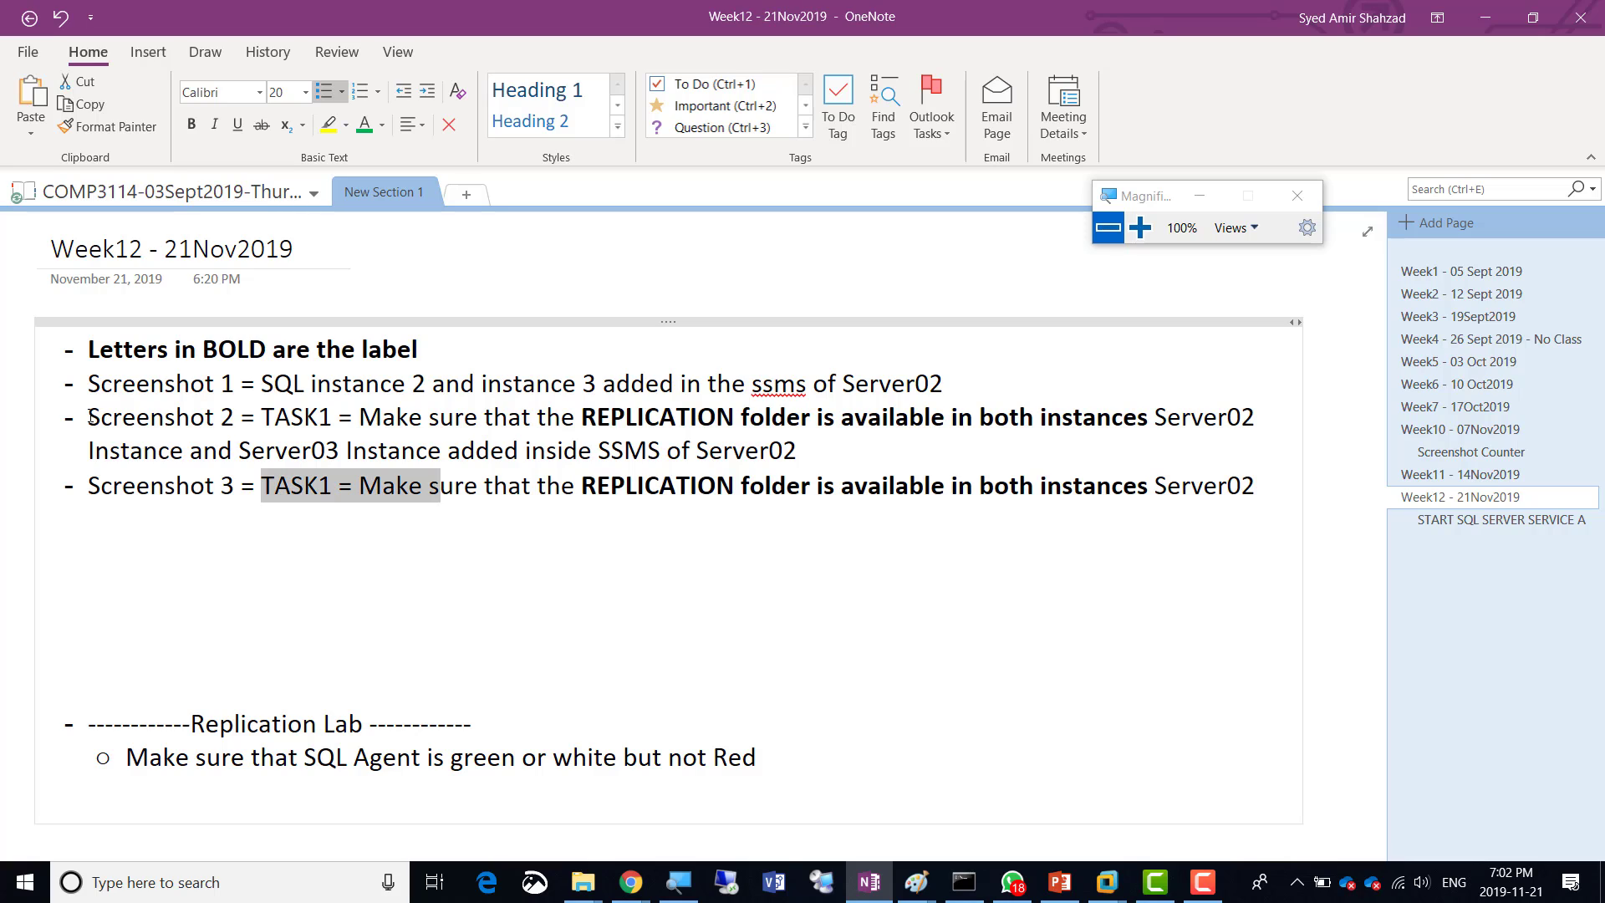
key(shift+Right)
key(shift+Right)
key(shift+Right)
key(shift+Right)
key(shift+Right)
key(shift+Right)
key(shift+Right)
key(shift+Right)
key(shift+Right)
key(shift+Right)
key(shift+Right)
key(shift+Right)
key(shift+Right)
key(shift+Right)
key(shift+Right)
key(shift+Right)
key(shift+Right)
key(shift+Right)
key(shift+Right)
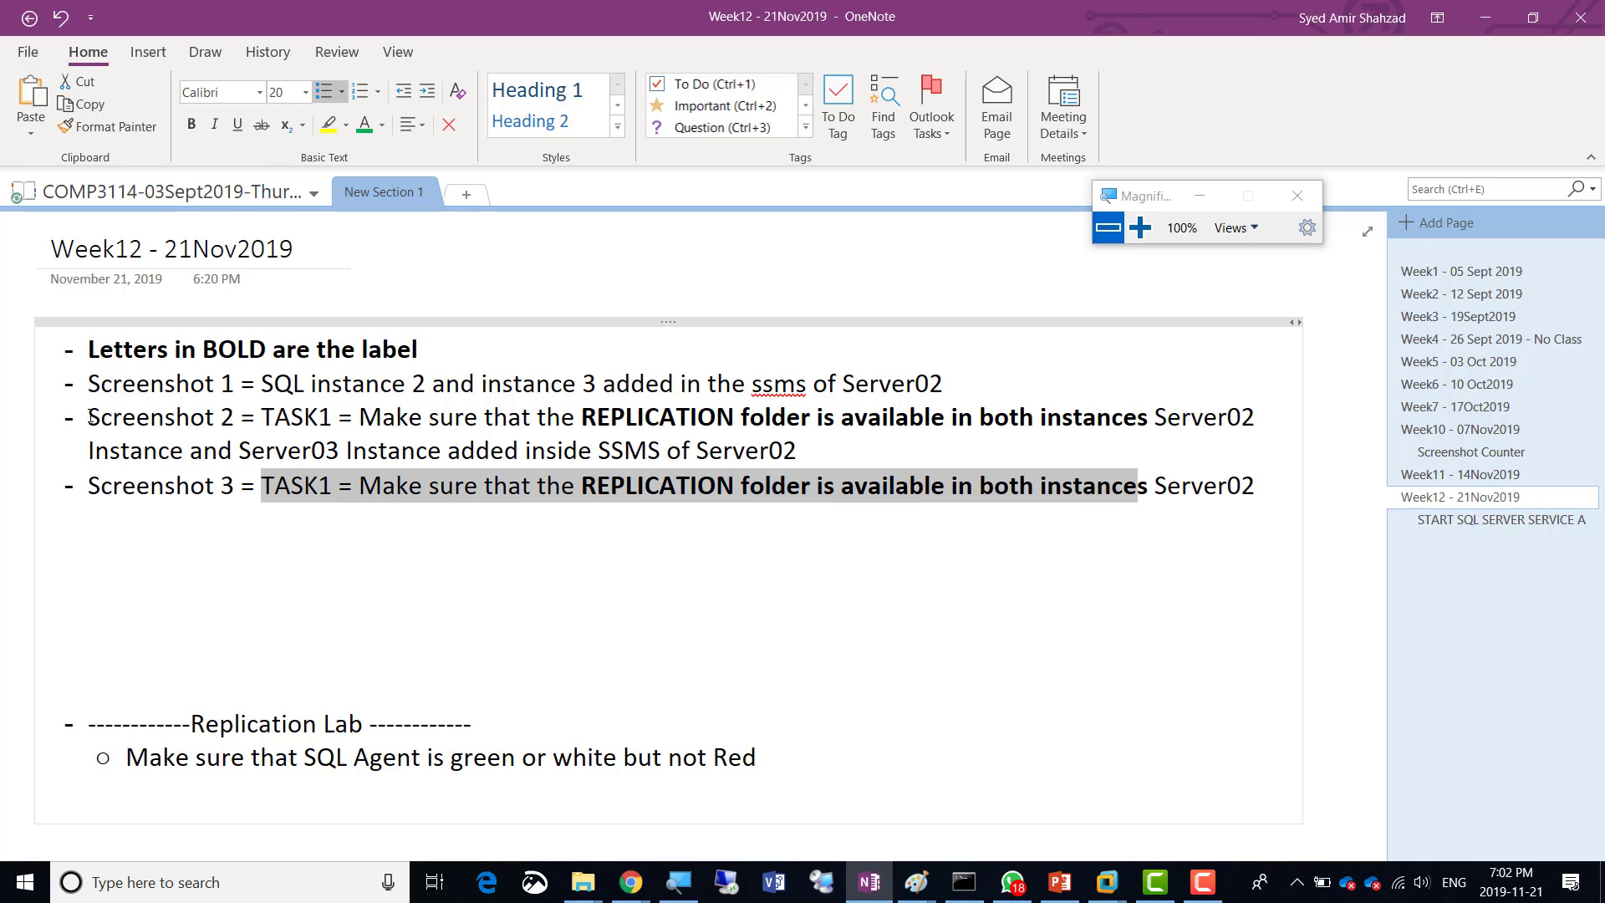
key(shift+Left)
key(shift+Left)
key(shift+Left)
text(Distribut)
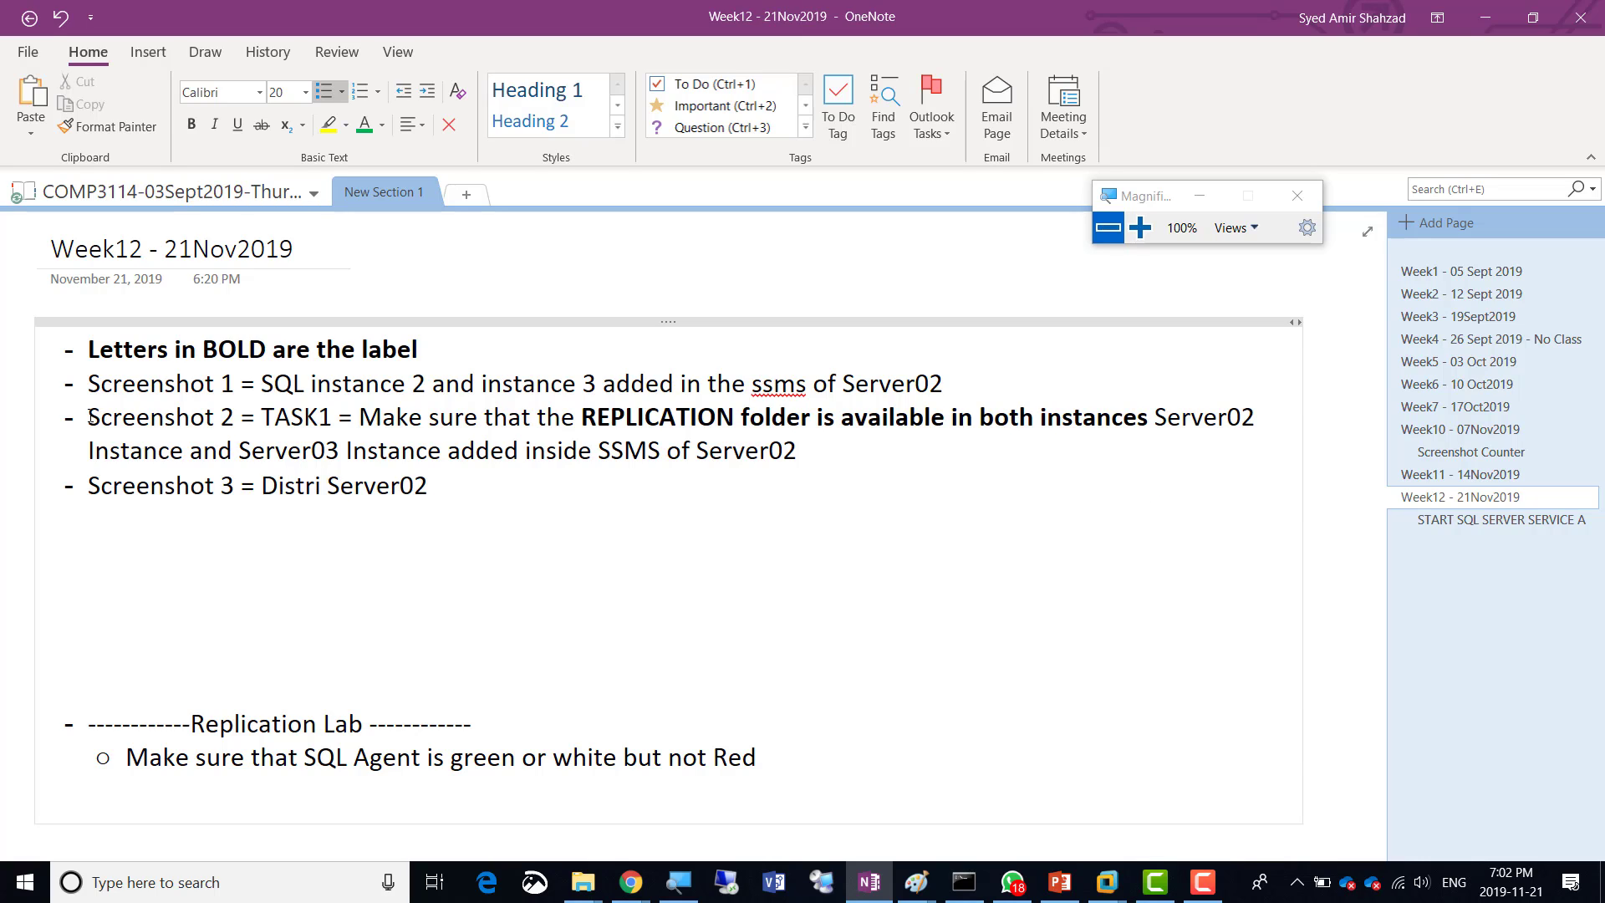
text(ion)
key(BackSpace)
key(BackSpace)
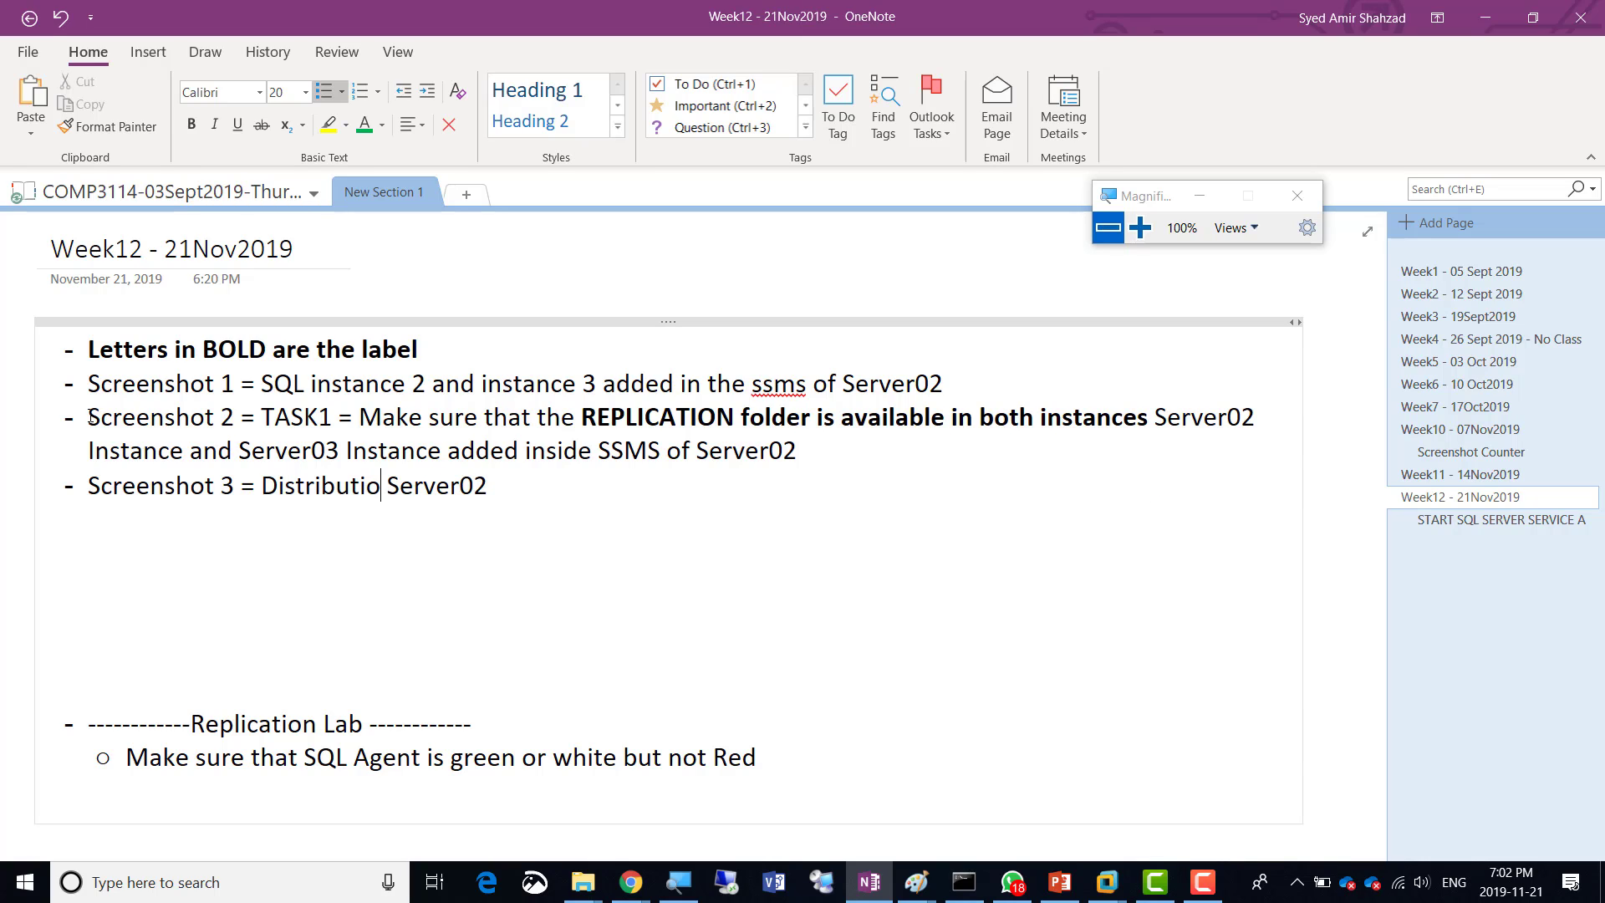
key(BackSpace)
text(or )
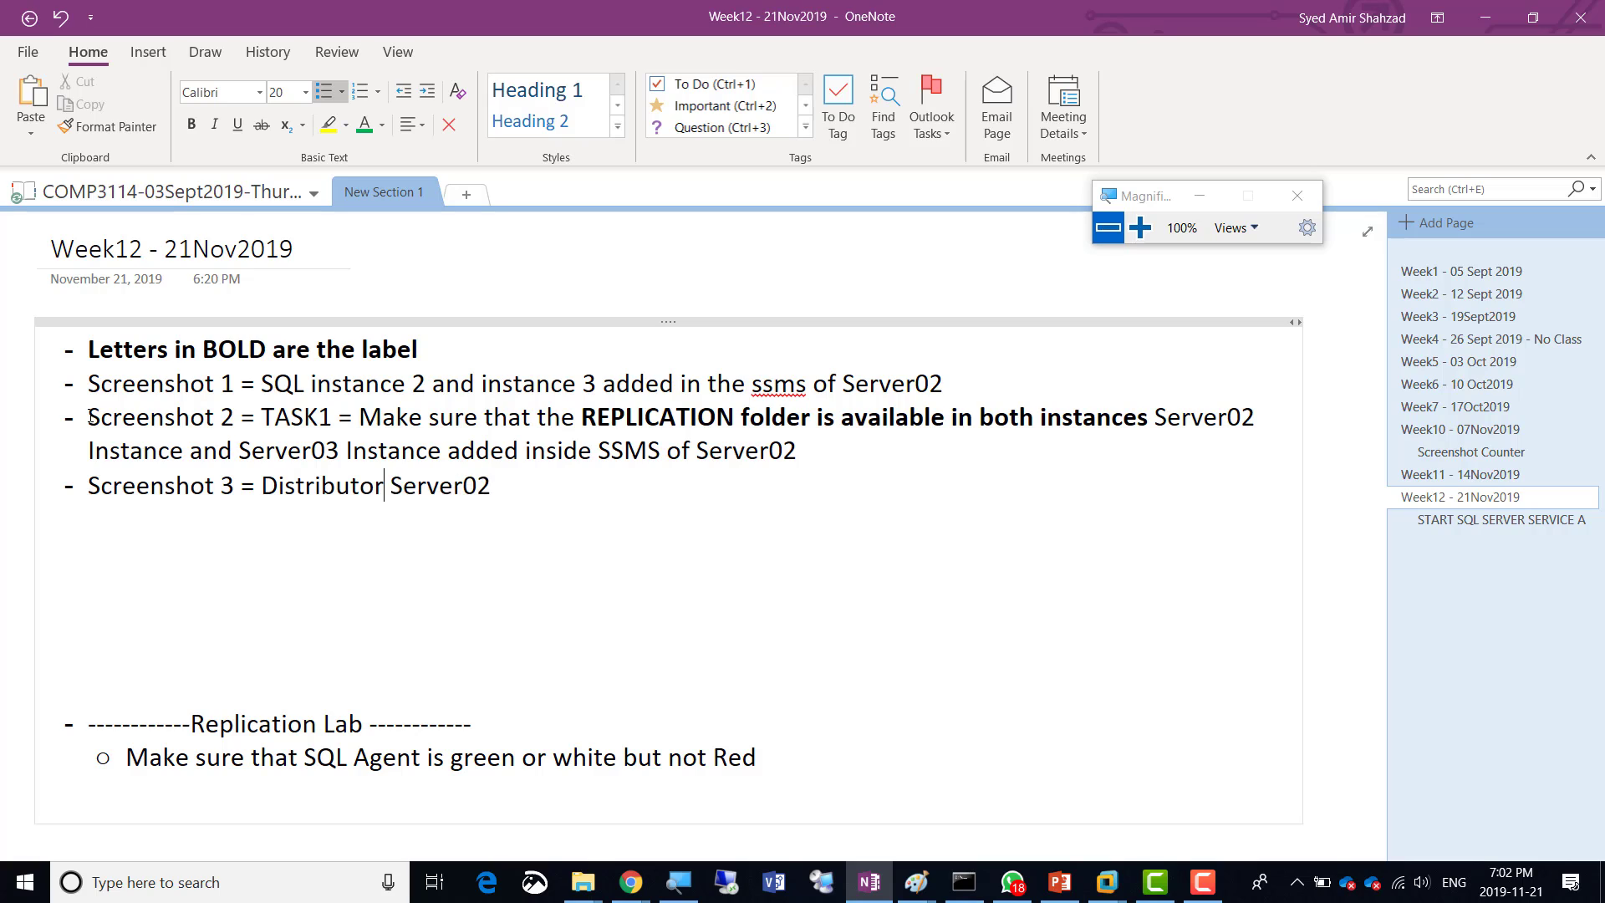
text(installed succ)
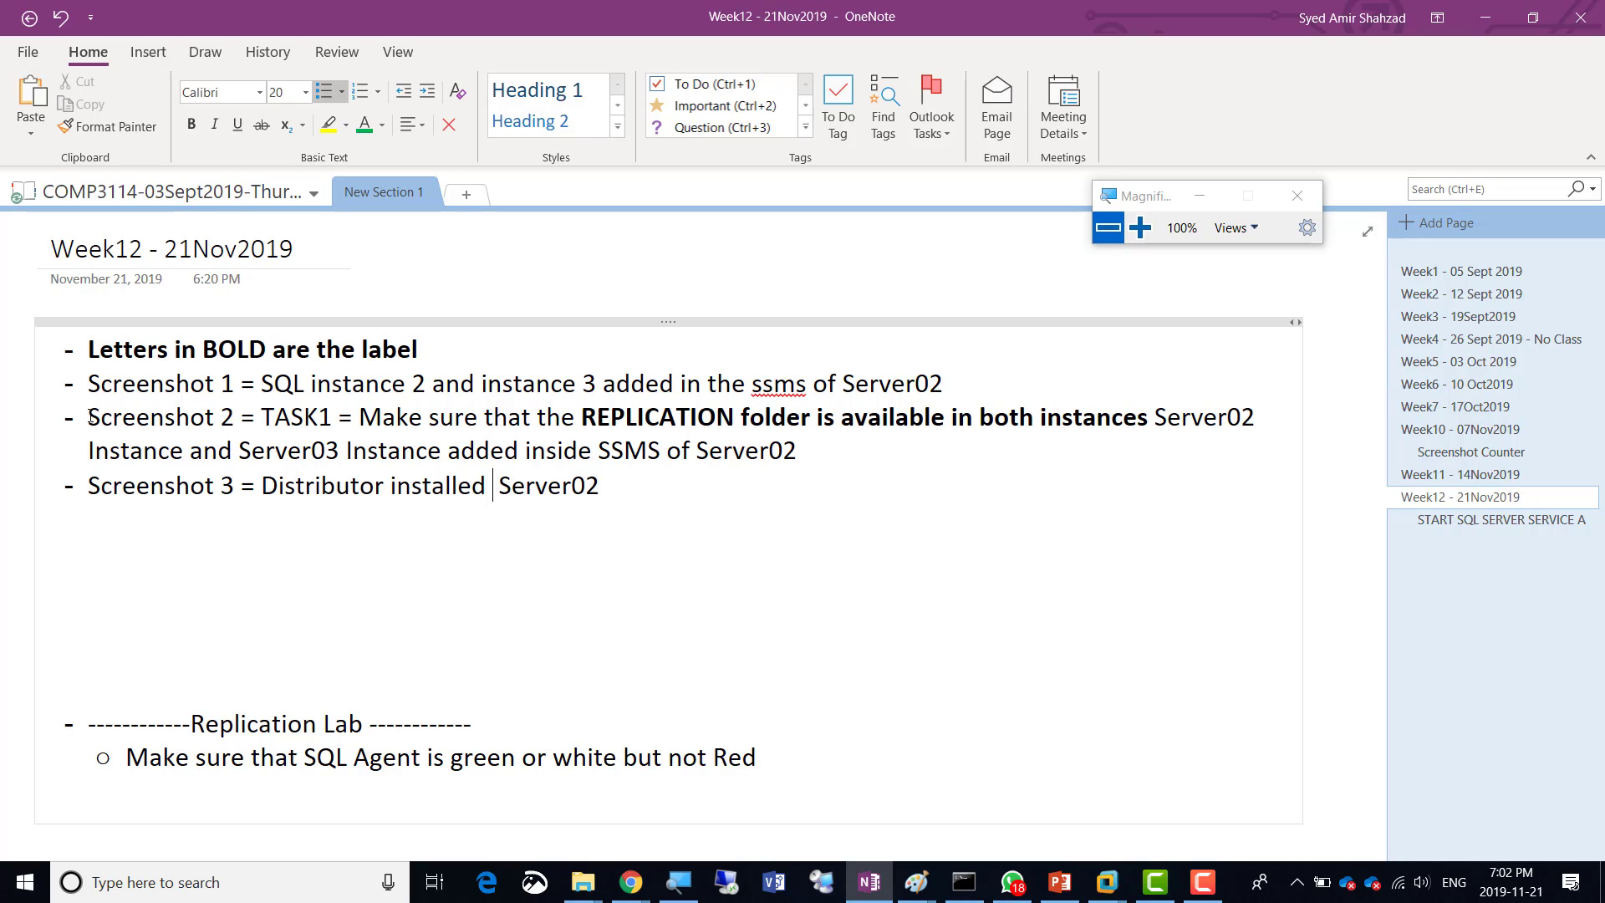
text(essfully o)
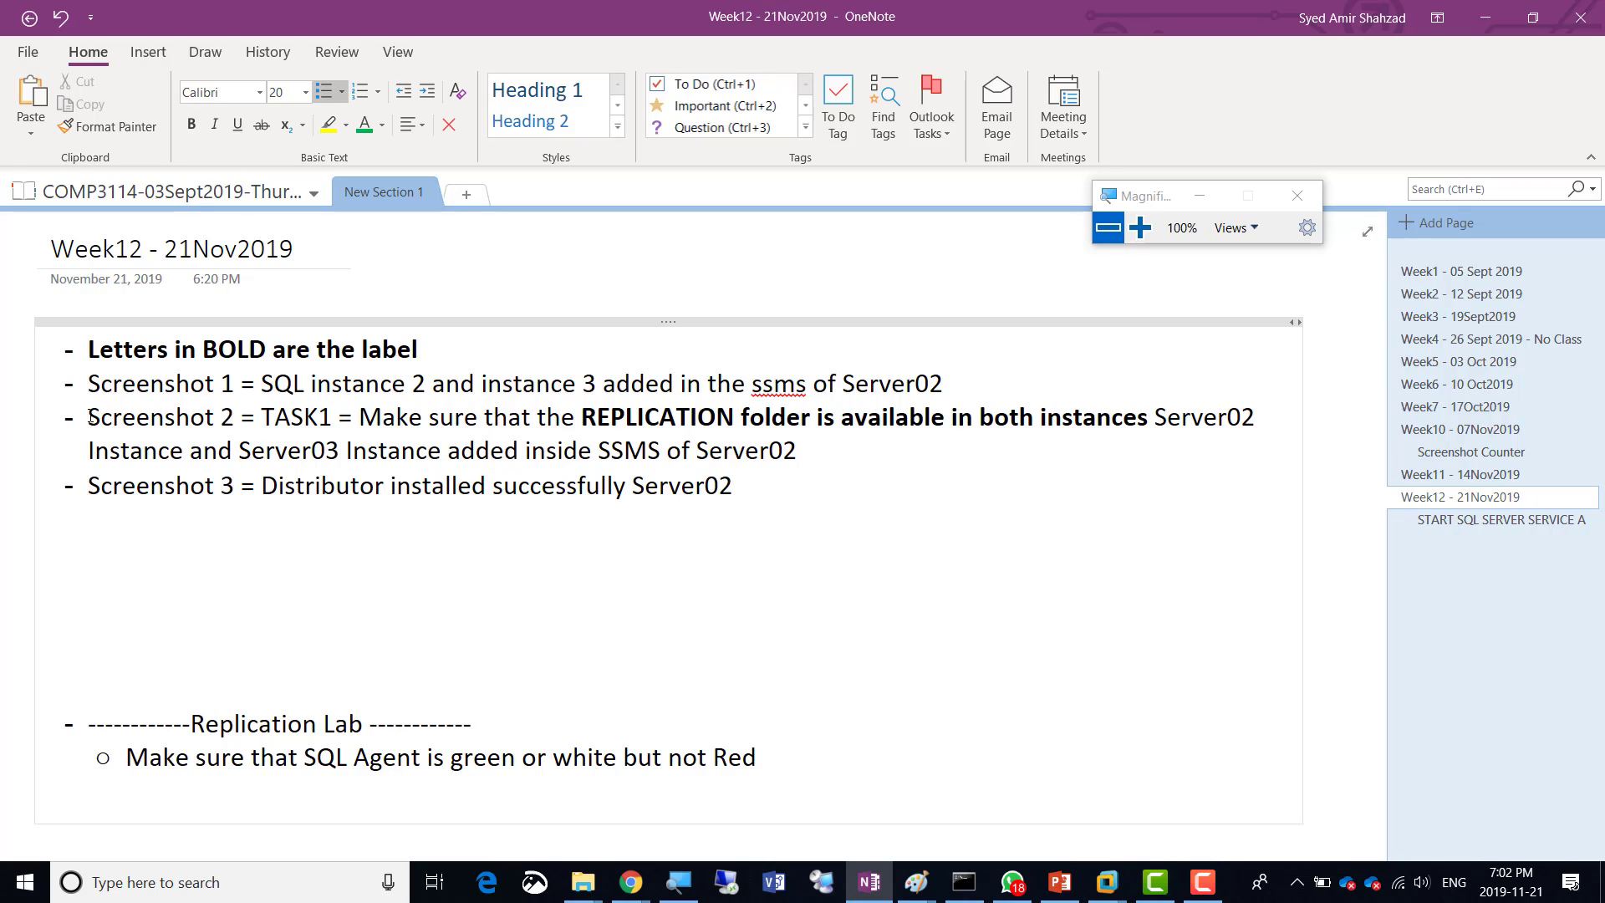
text(n)
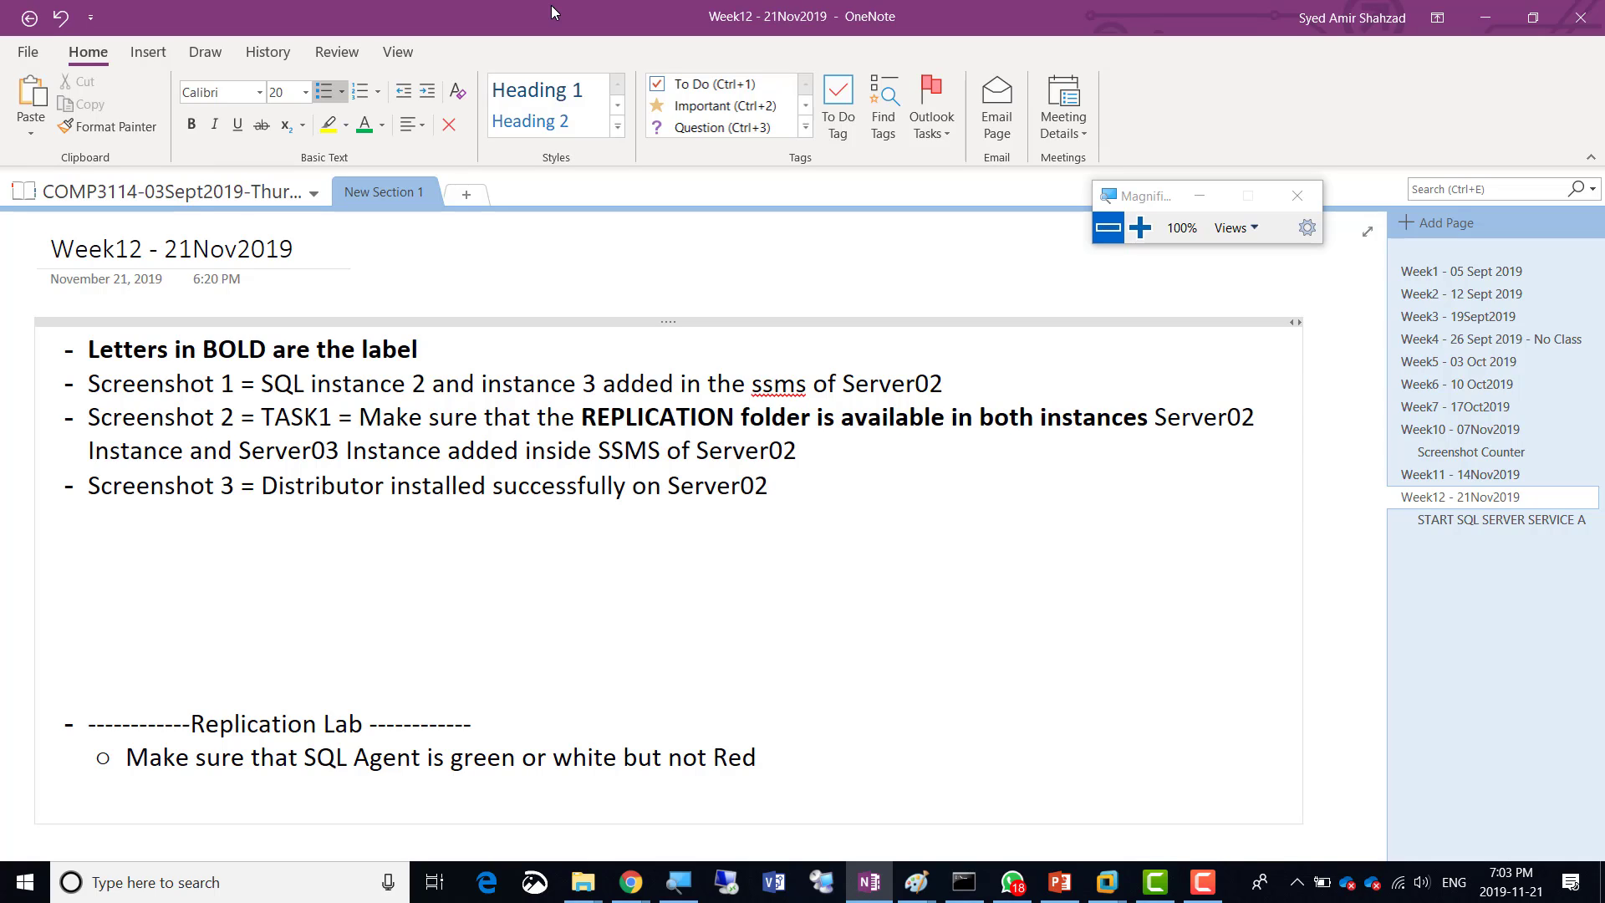
Switch to the Server02 virtual machine in VMware Workstation and close the completed Configure Distribution Wizard
key(alt)
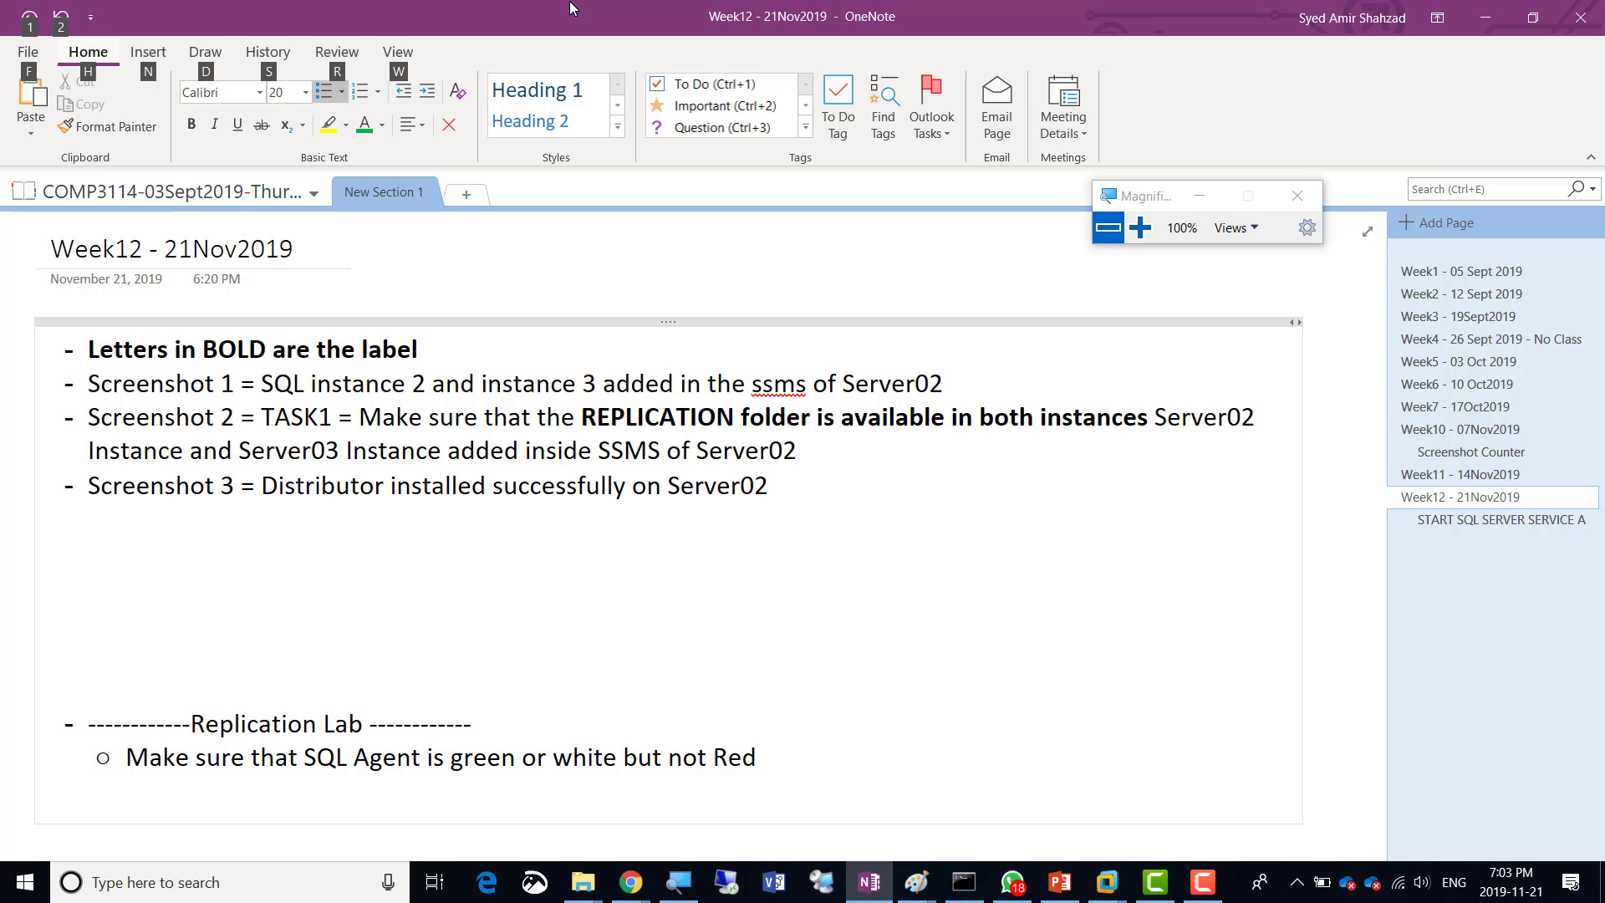
key(alt+Tab)
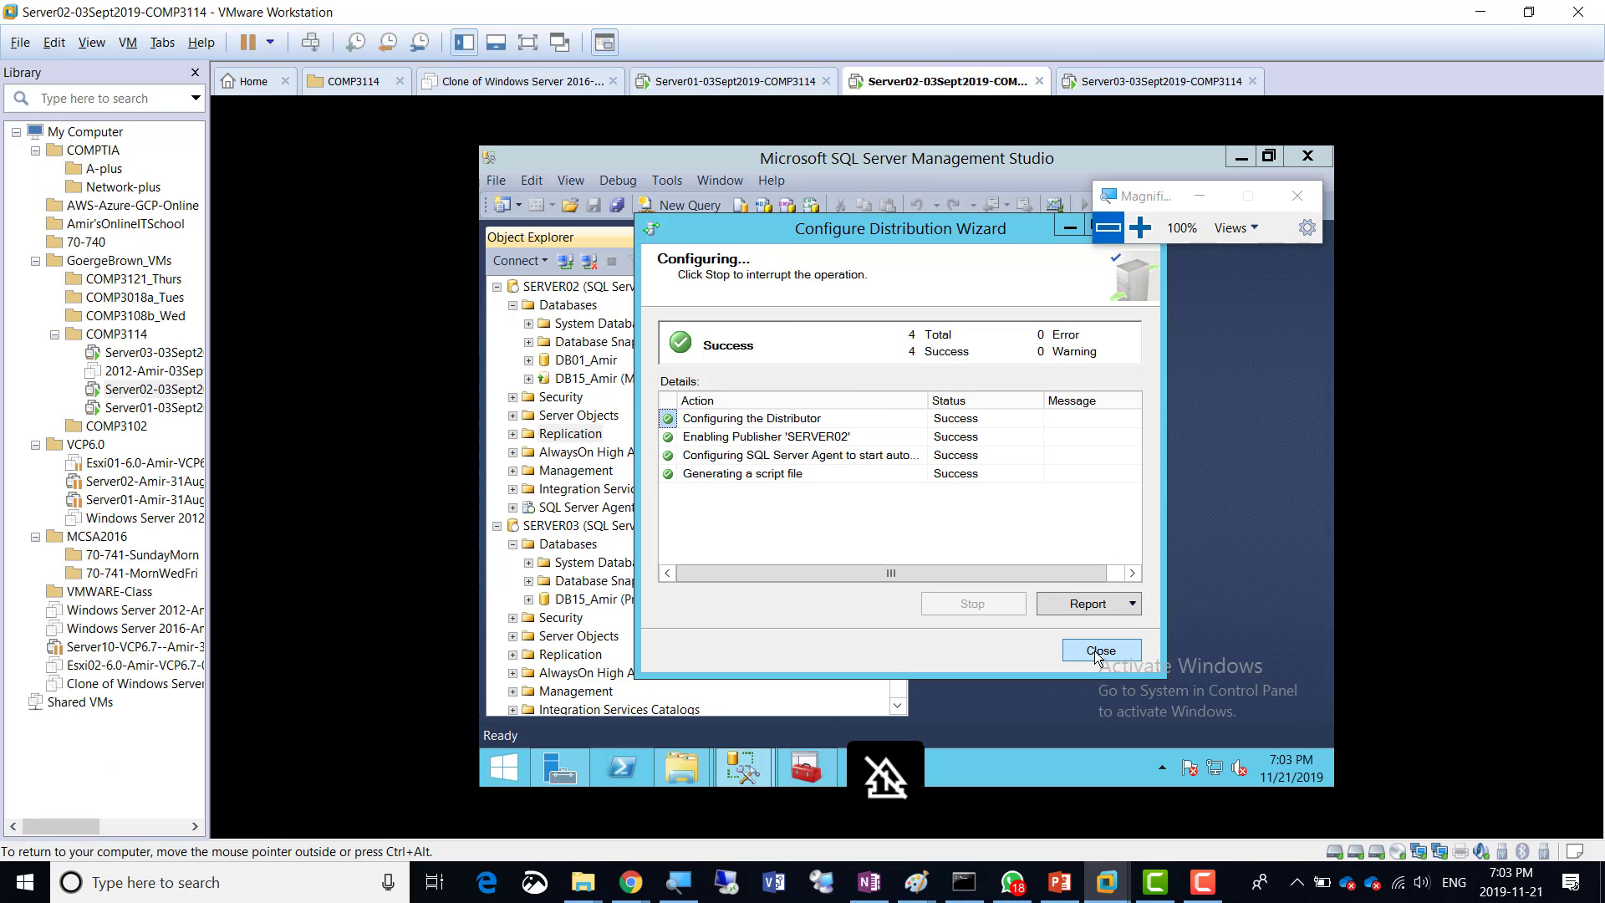
click(1140, 227)
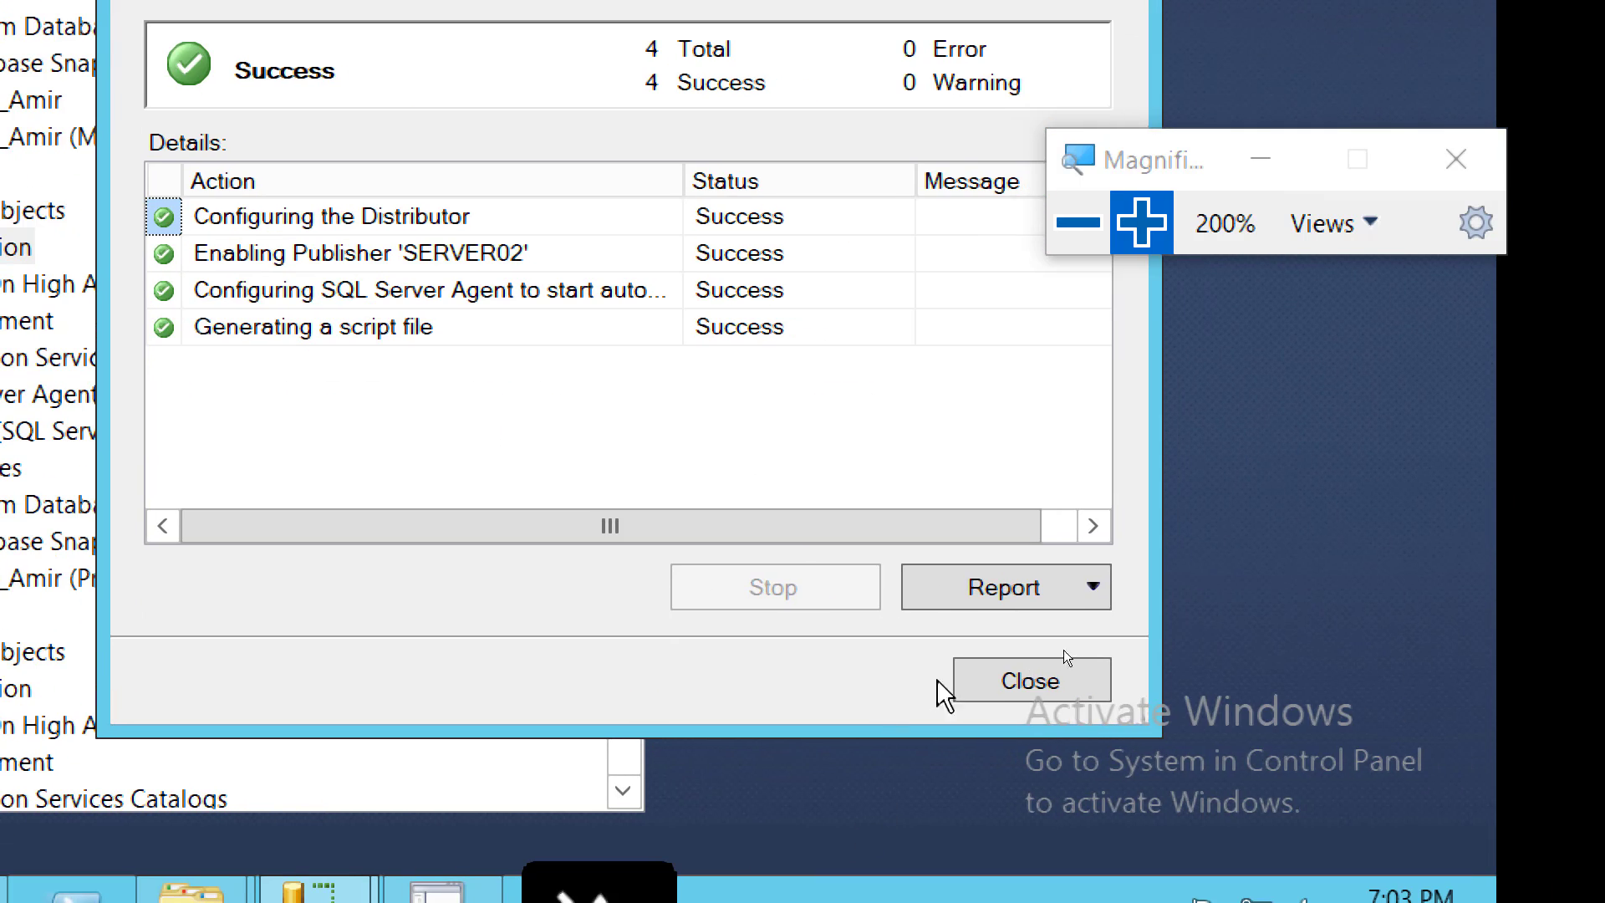
click(1007, 691)
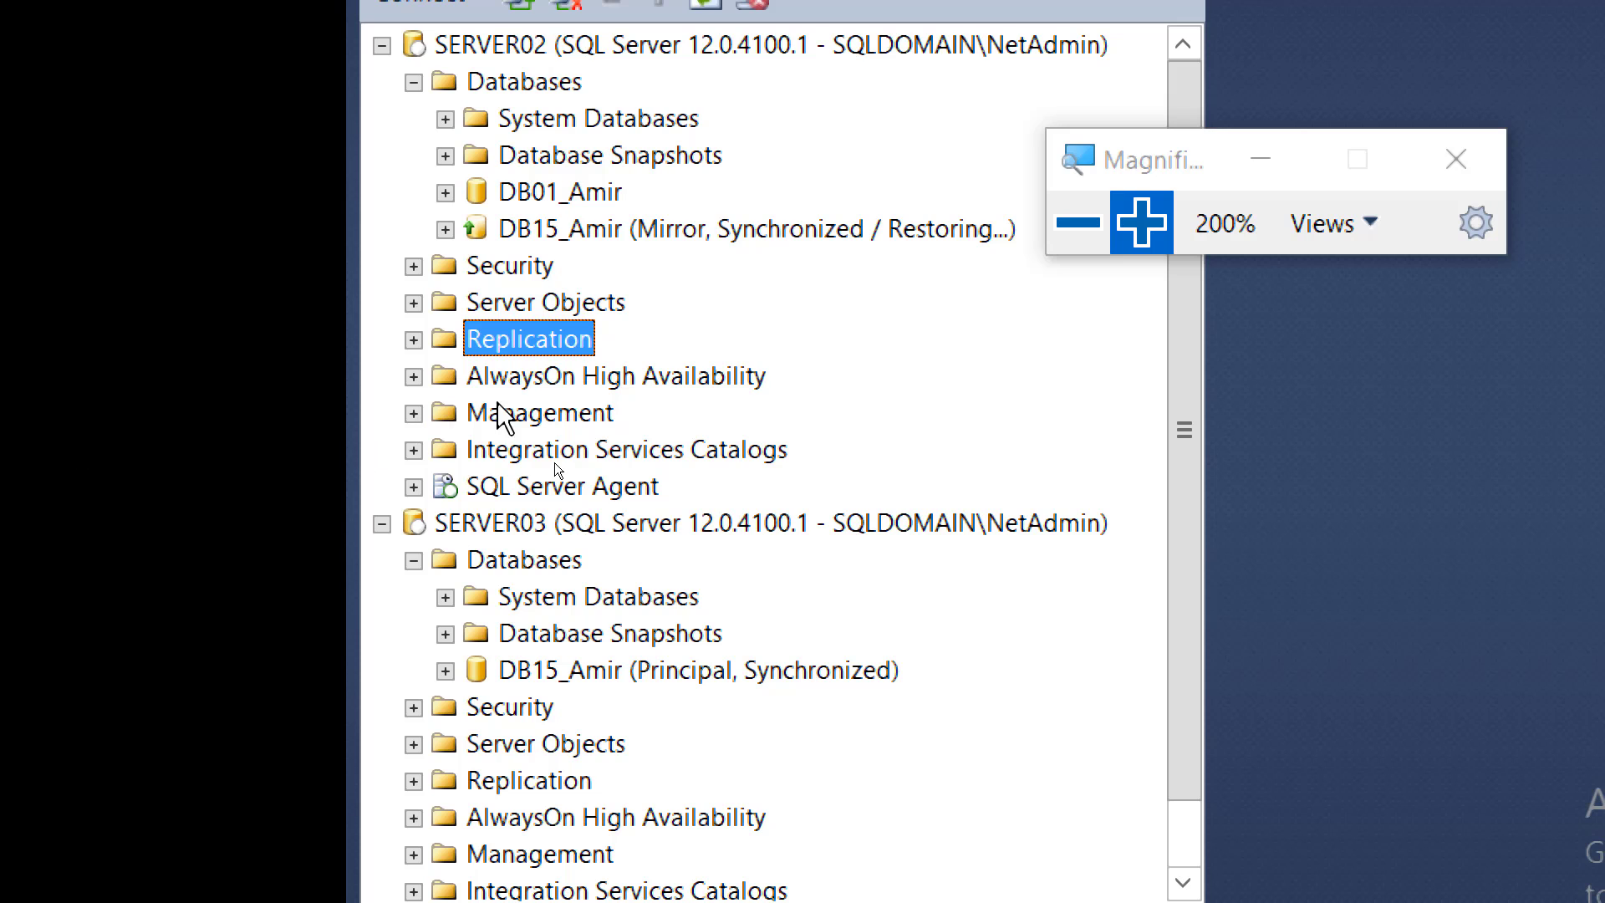
Expand the Replication folder under SERVER02 and refresh the SERVER02 node in Object Explorer
click(413, 340)
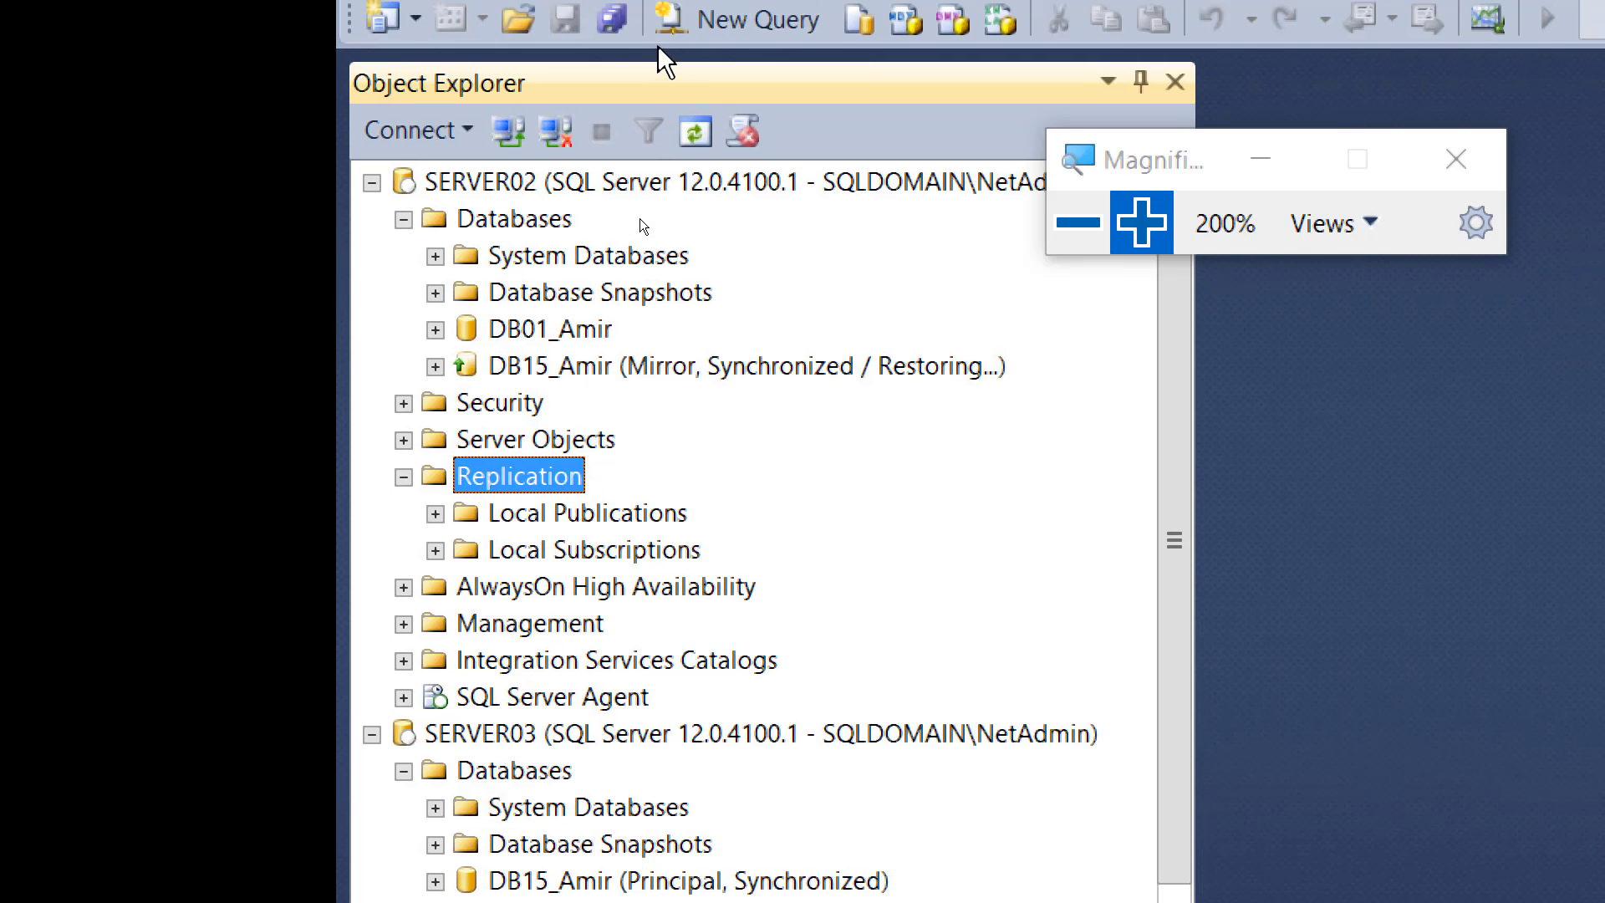
click(530, 181)
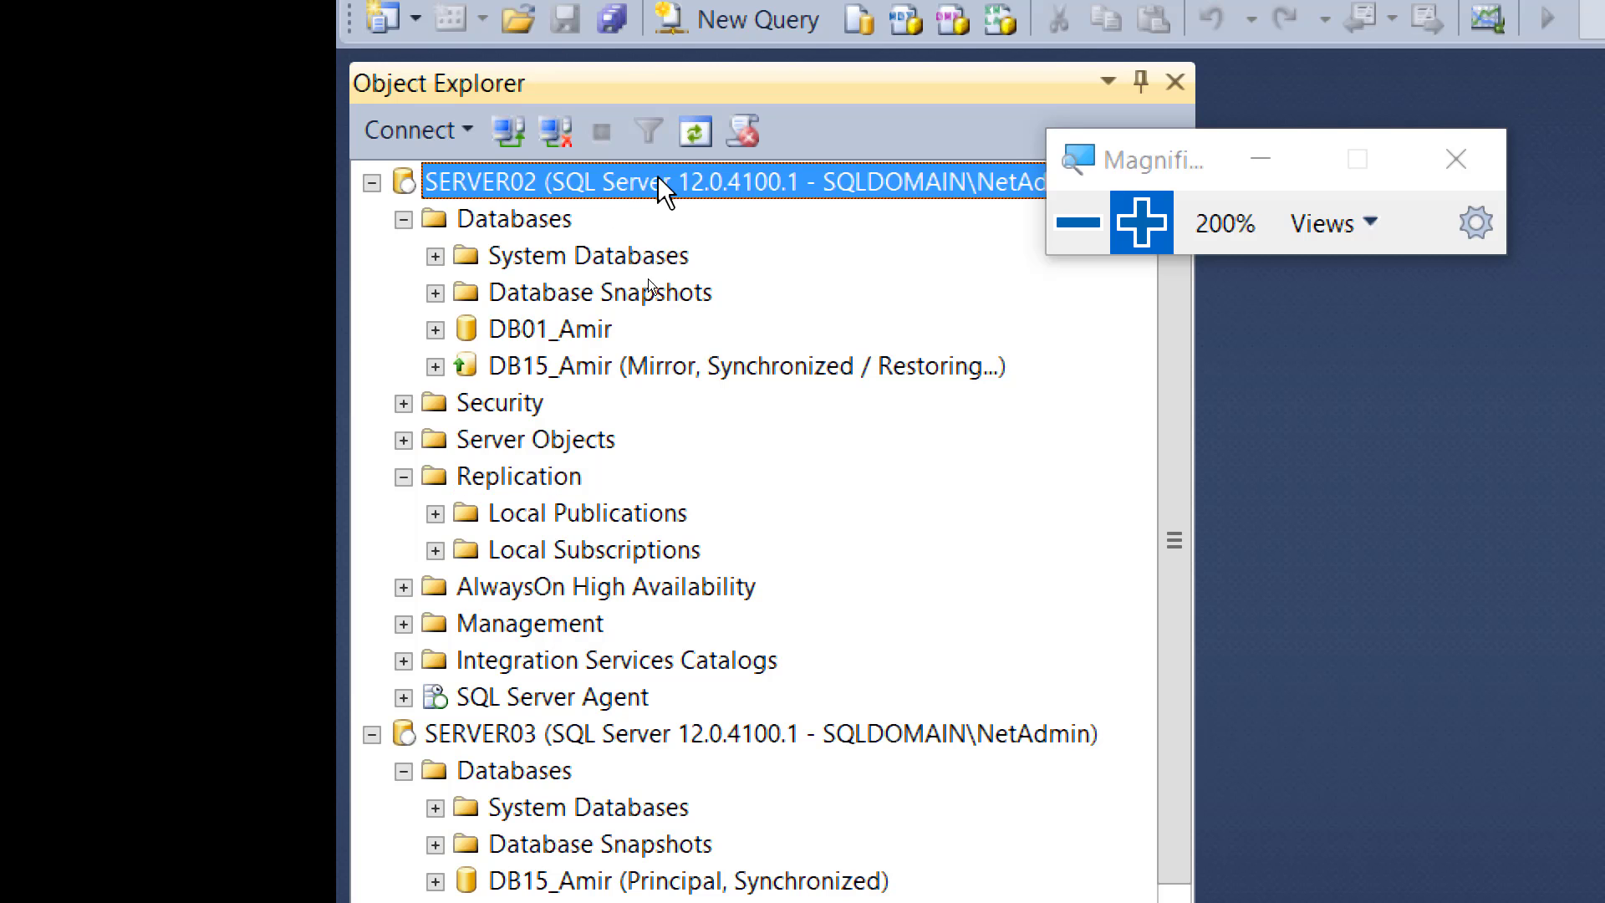
click(686, 139)
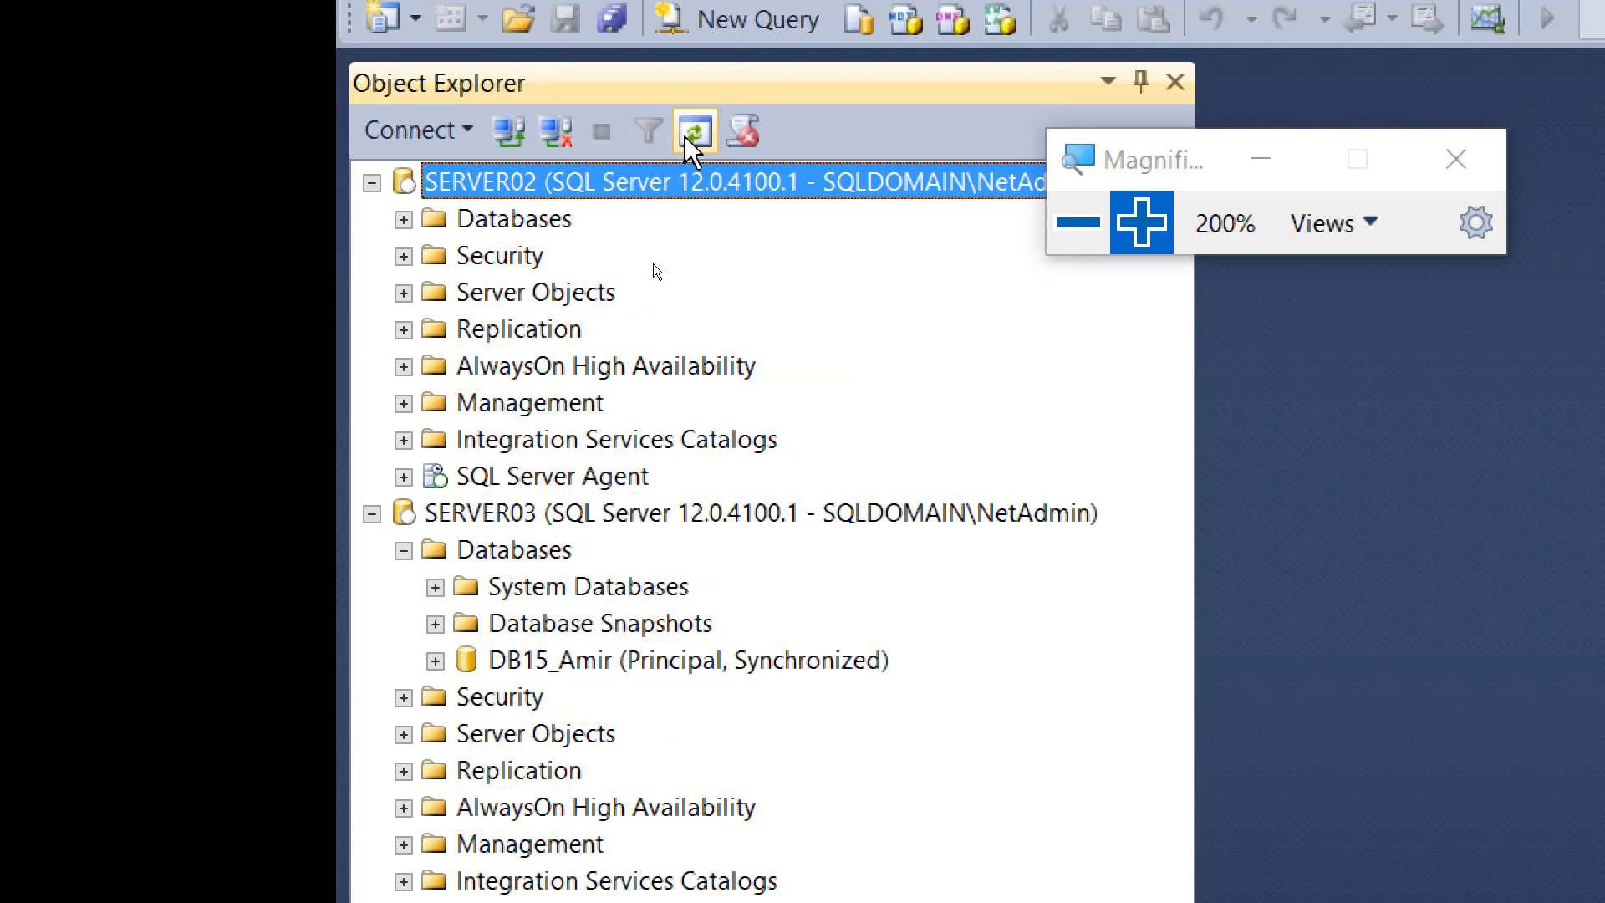
Expand Databases and System Databases under SERVER02 and select the distribution-Amir database
click(404, 219)
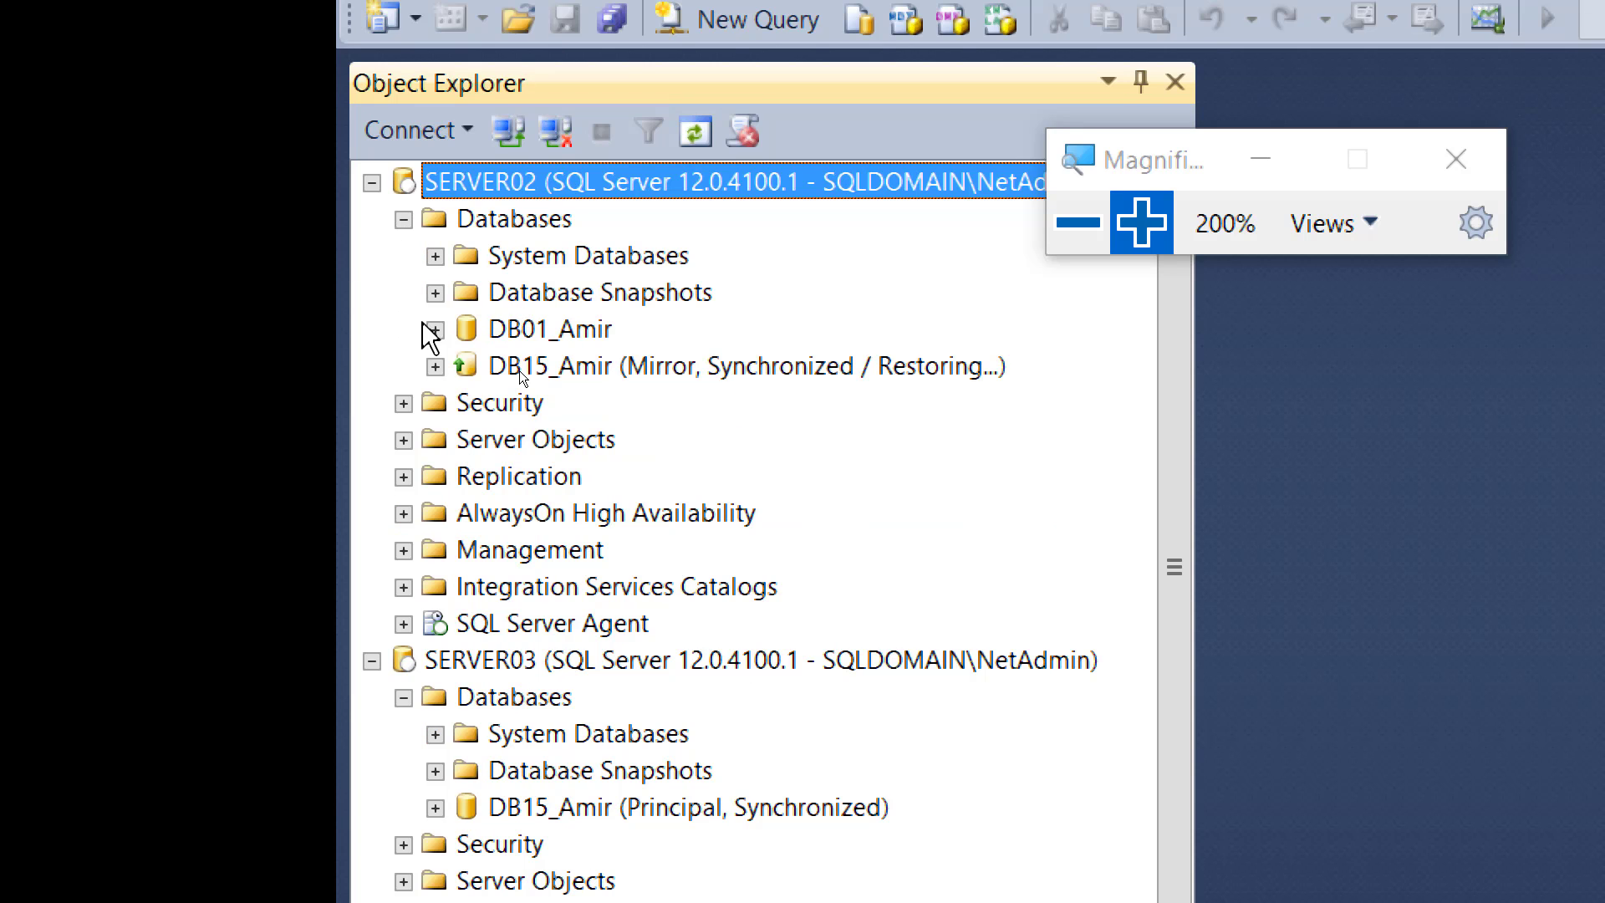
click(435, 257)
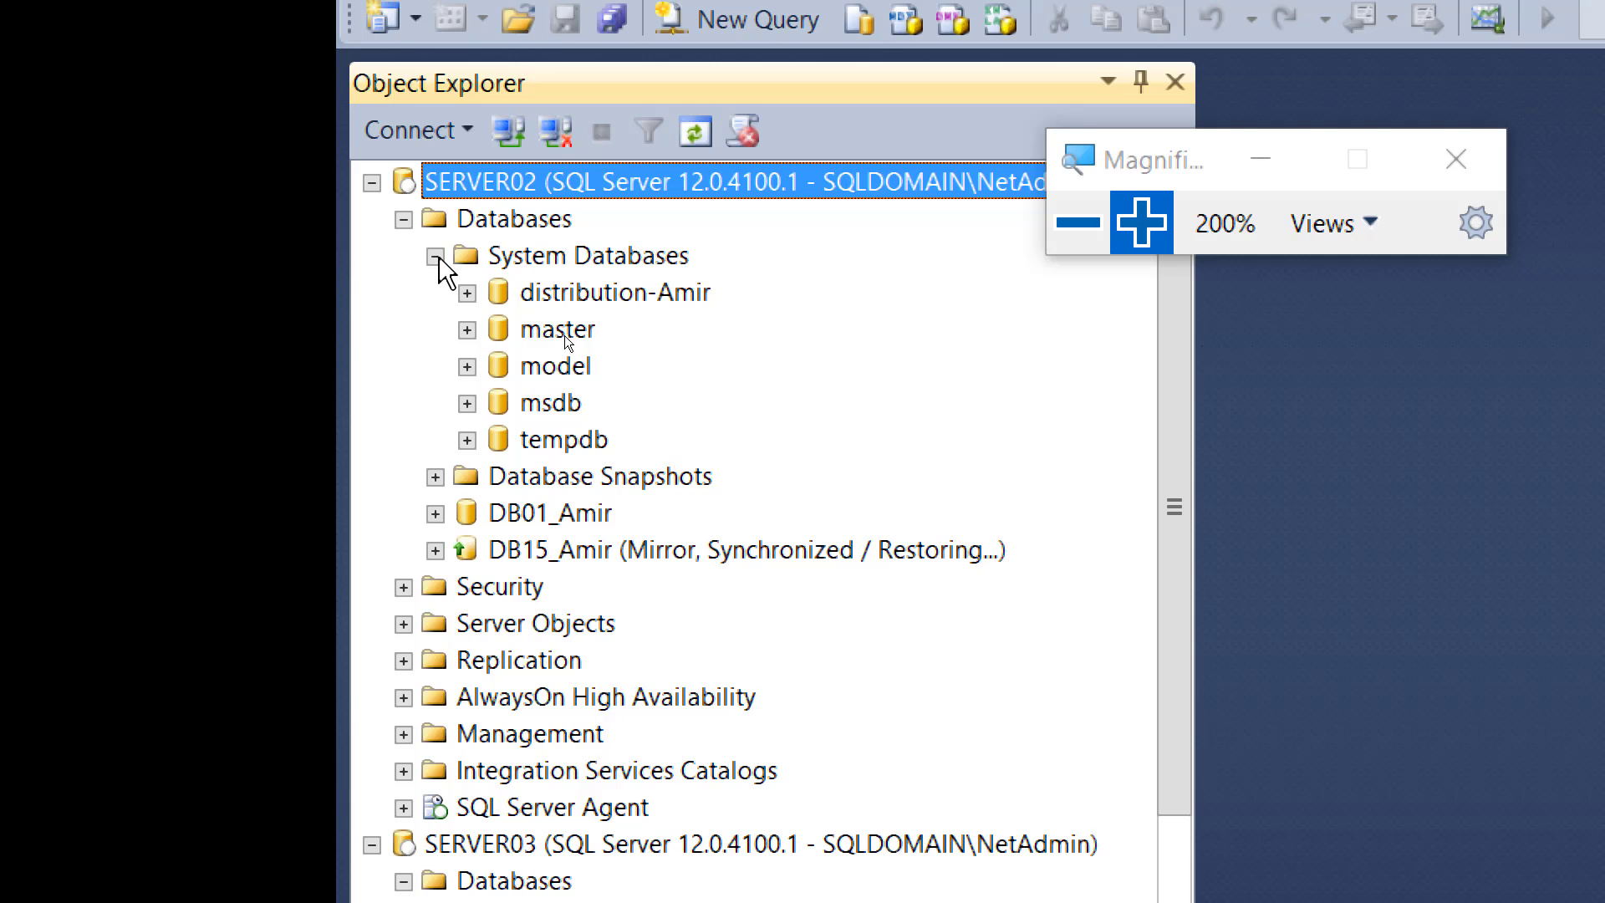
click(595, 293)
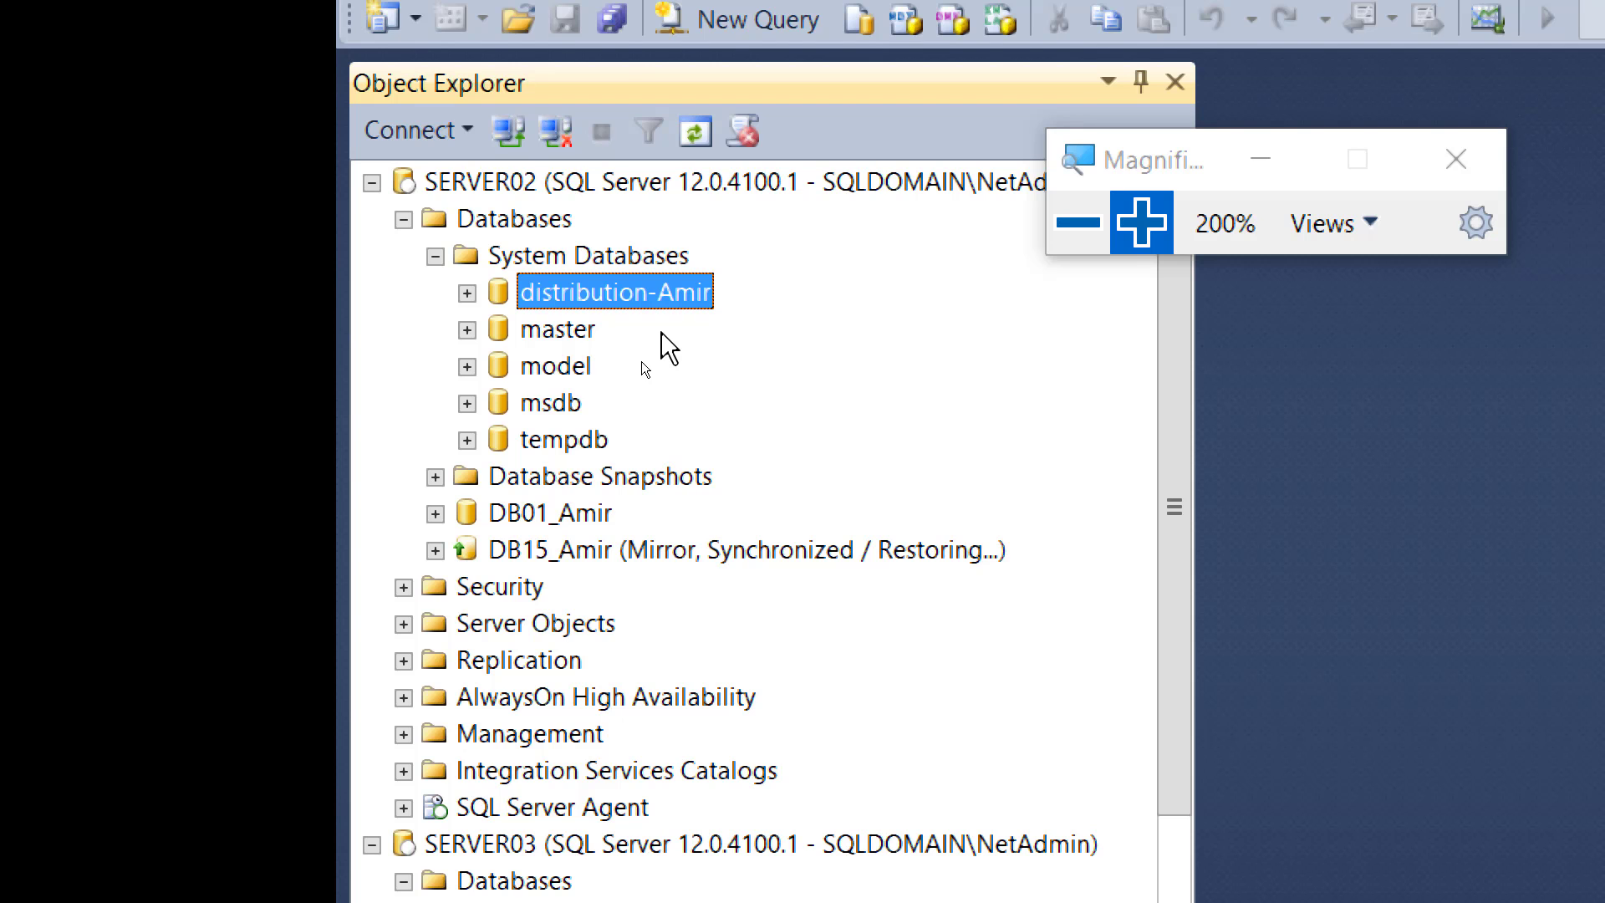
click(1078, 222)
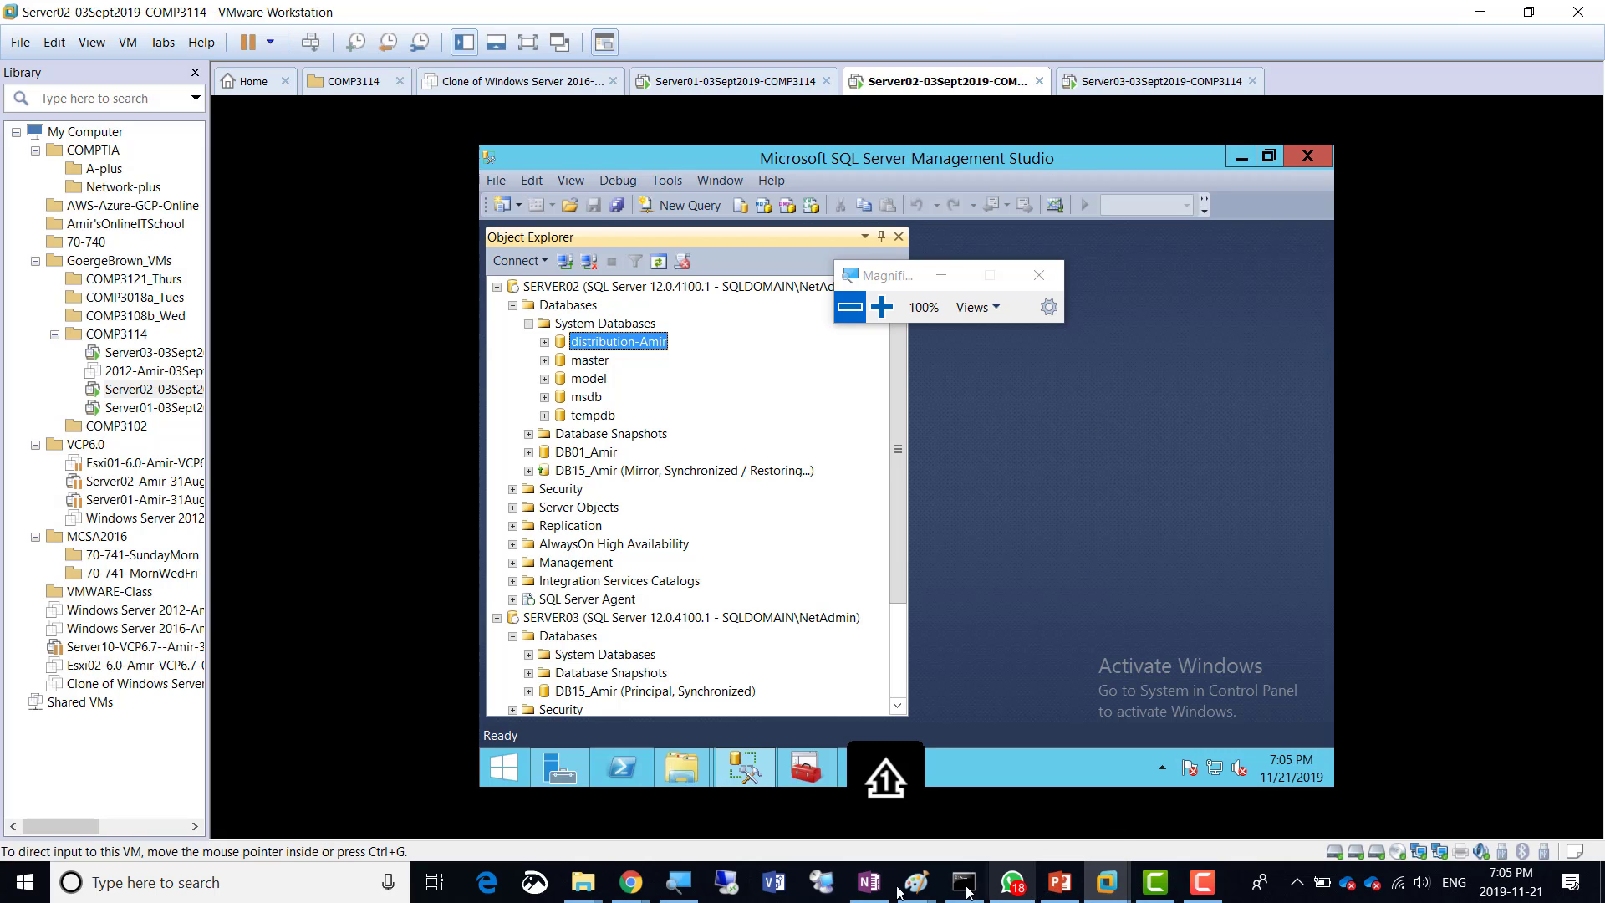
Switch to OneNote, open the START SQL SERVER SERVICE subpage and examine the picture of the distribution database under System Databases
click(869, 882)
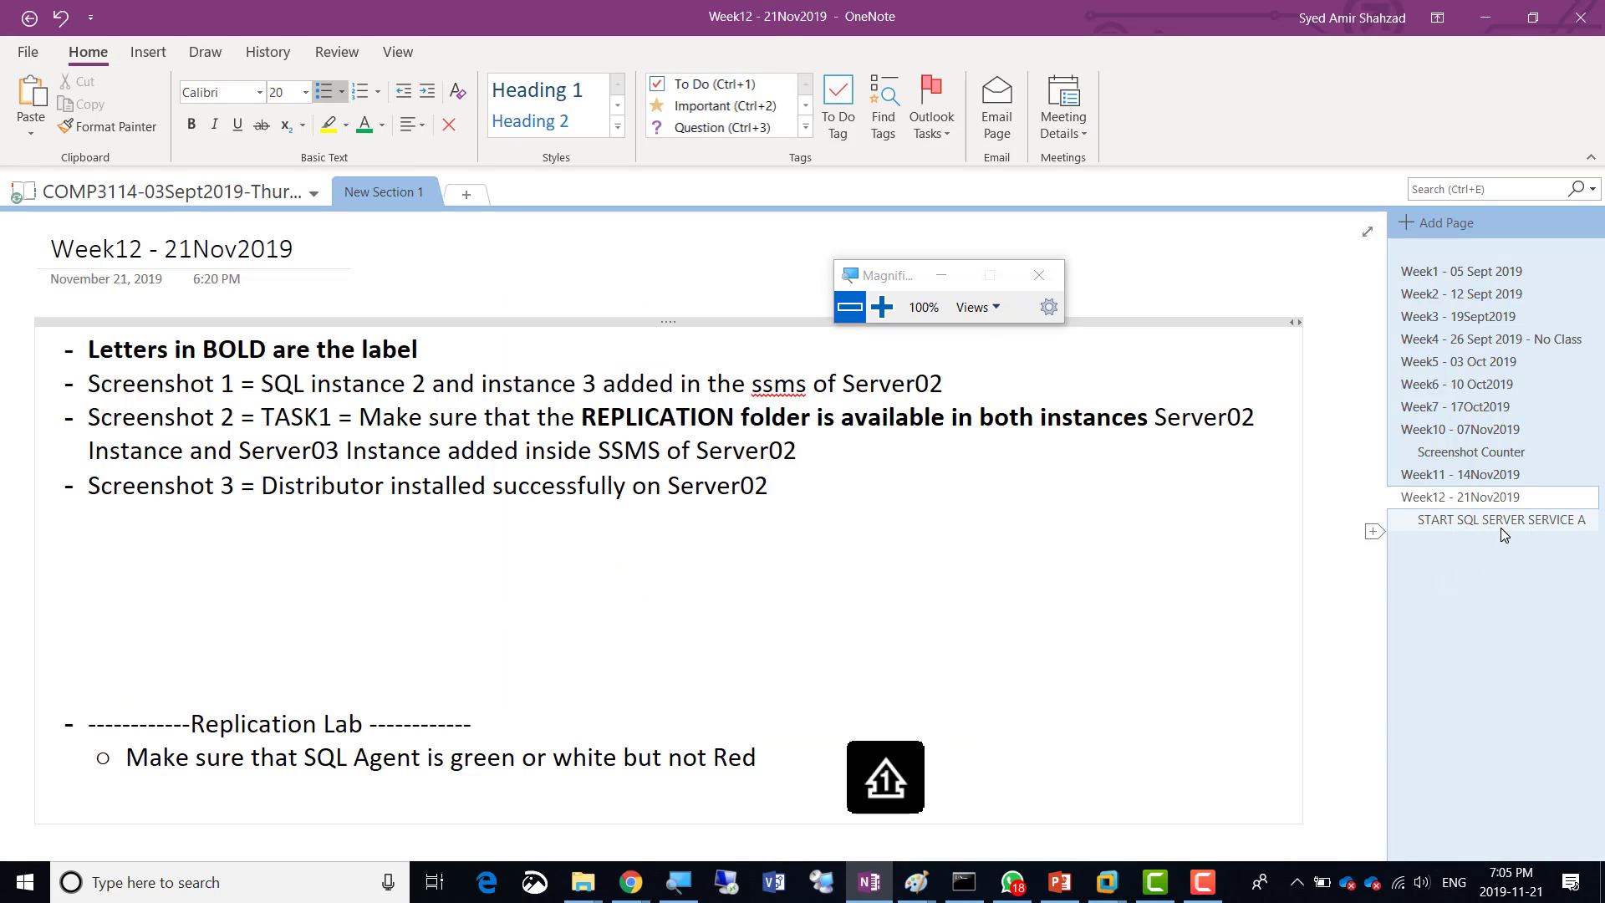
click(1454, 520)
scroll(839, 465, down, 6)
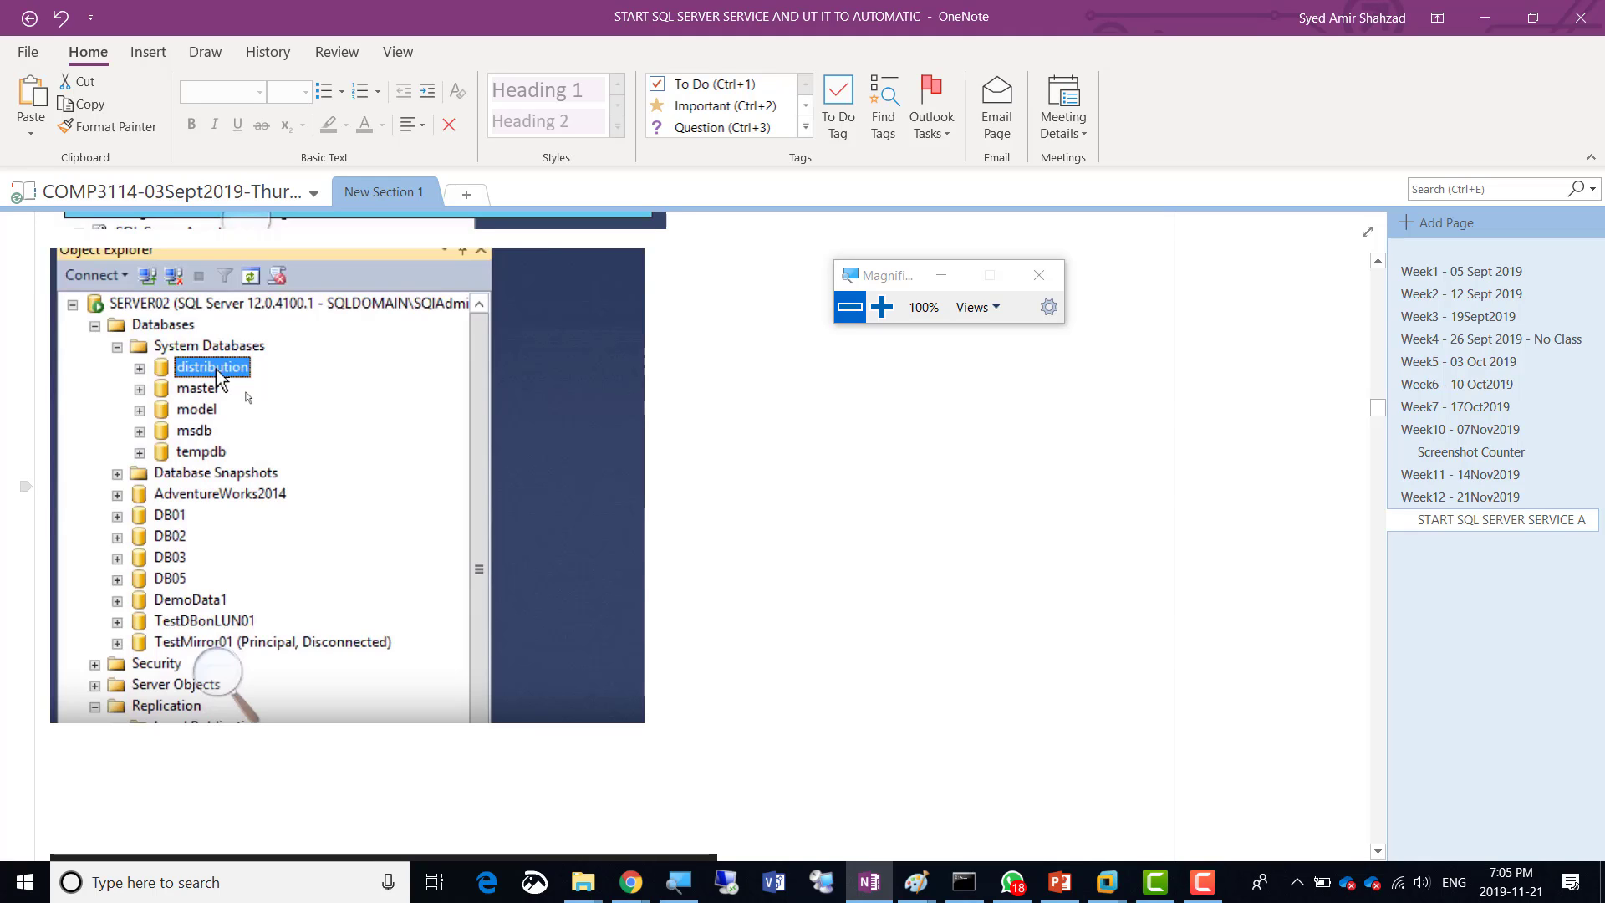
scroll(230, 378, down, 3)
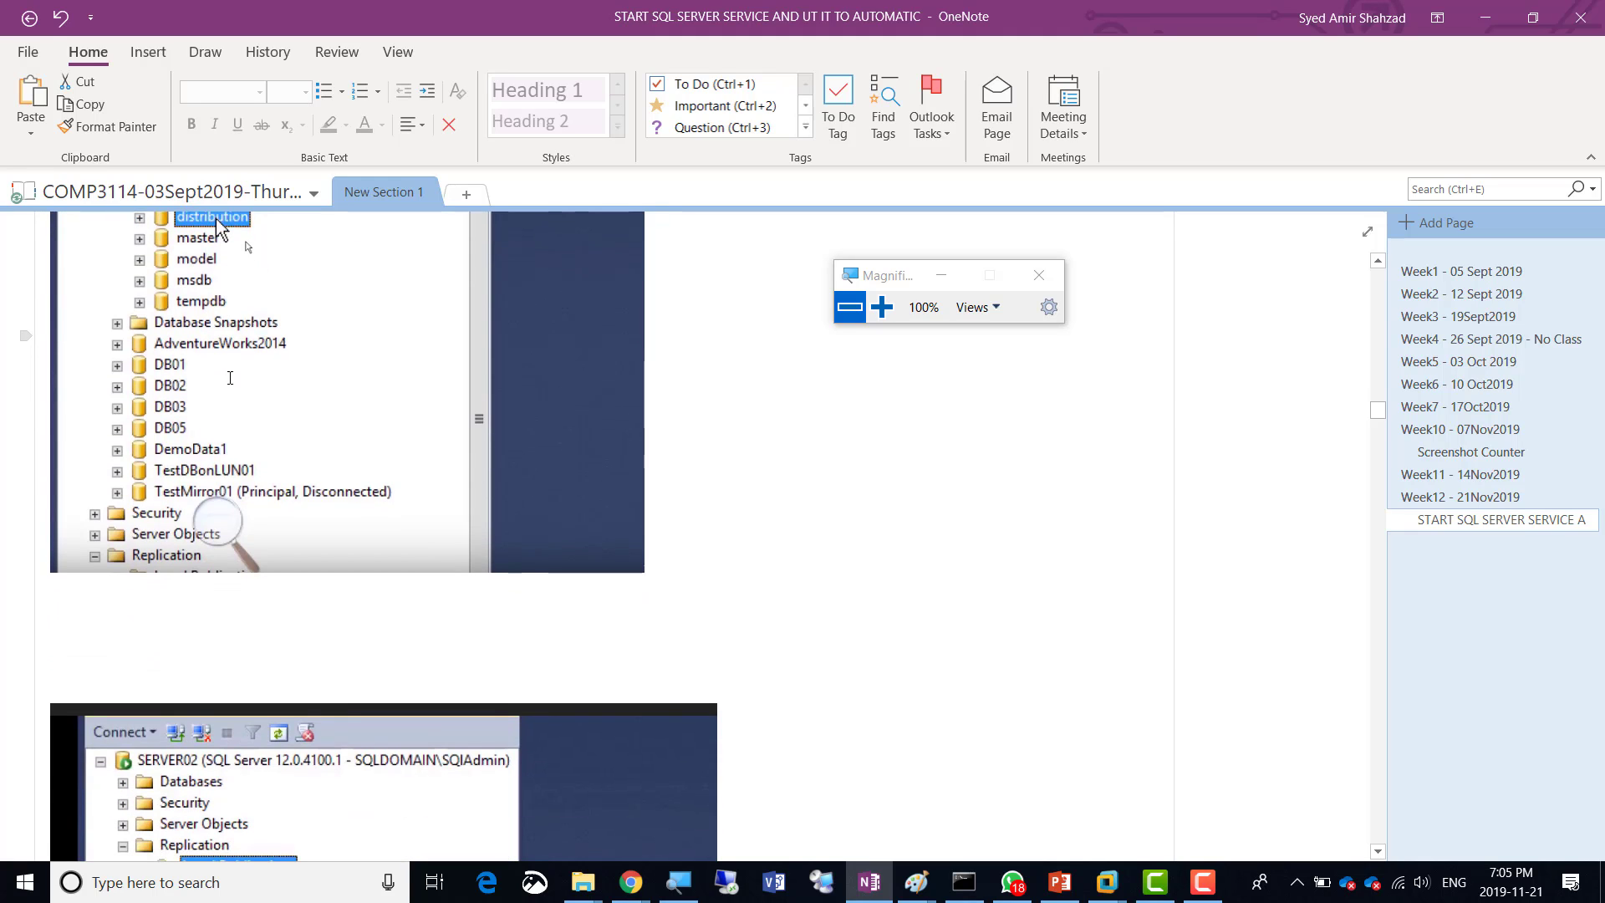
scroll(230, 378, up, 1)
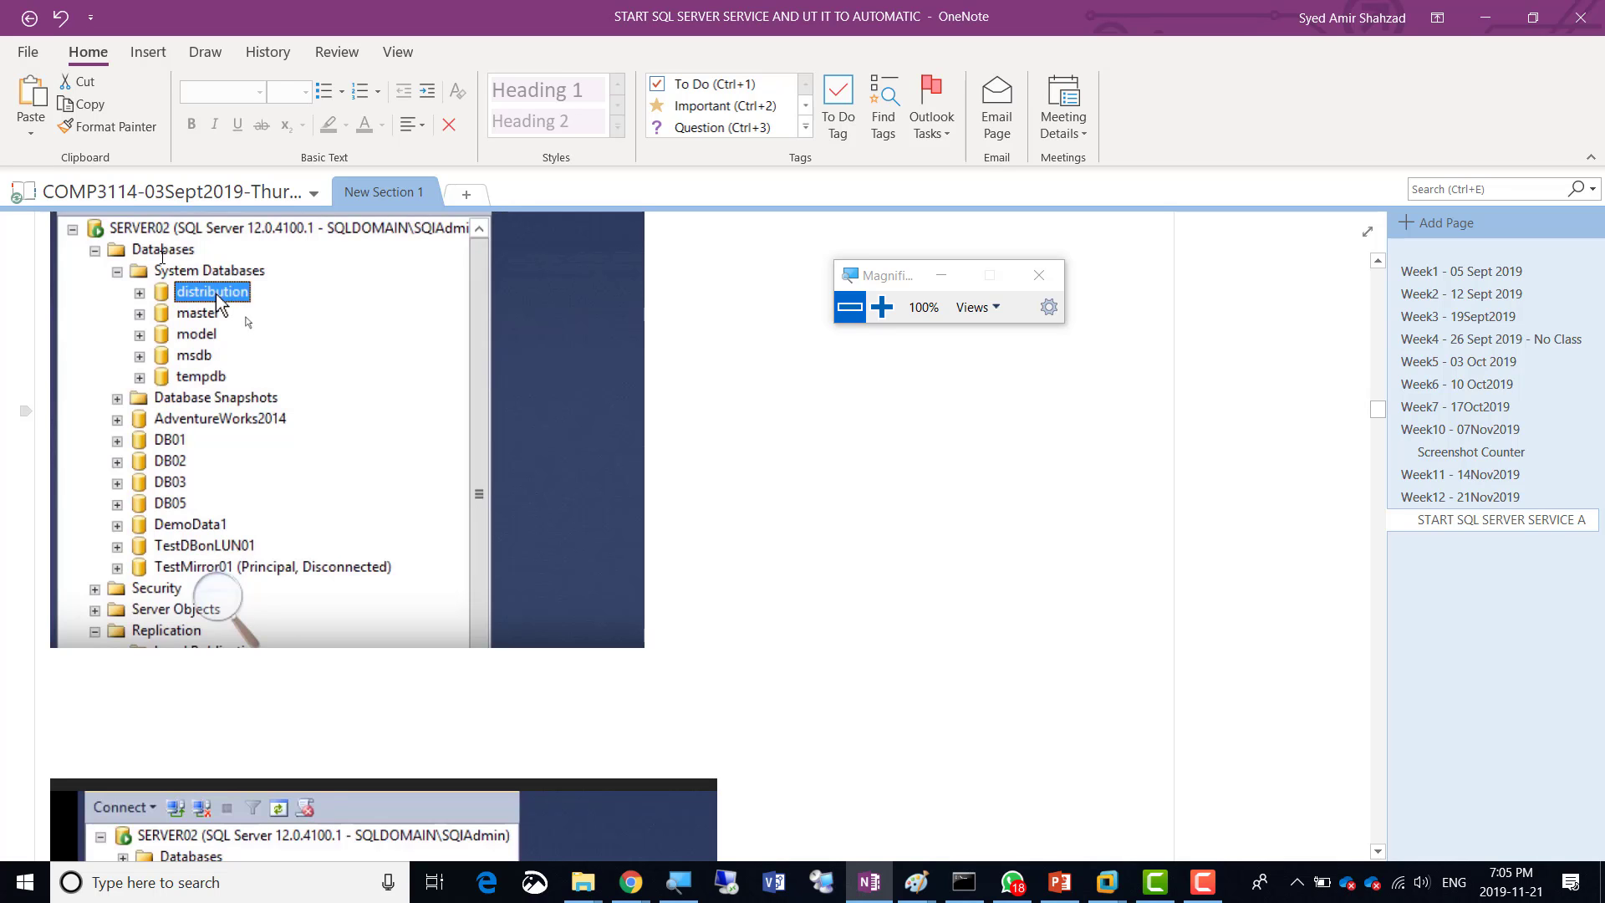
click(882, 308)
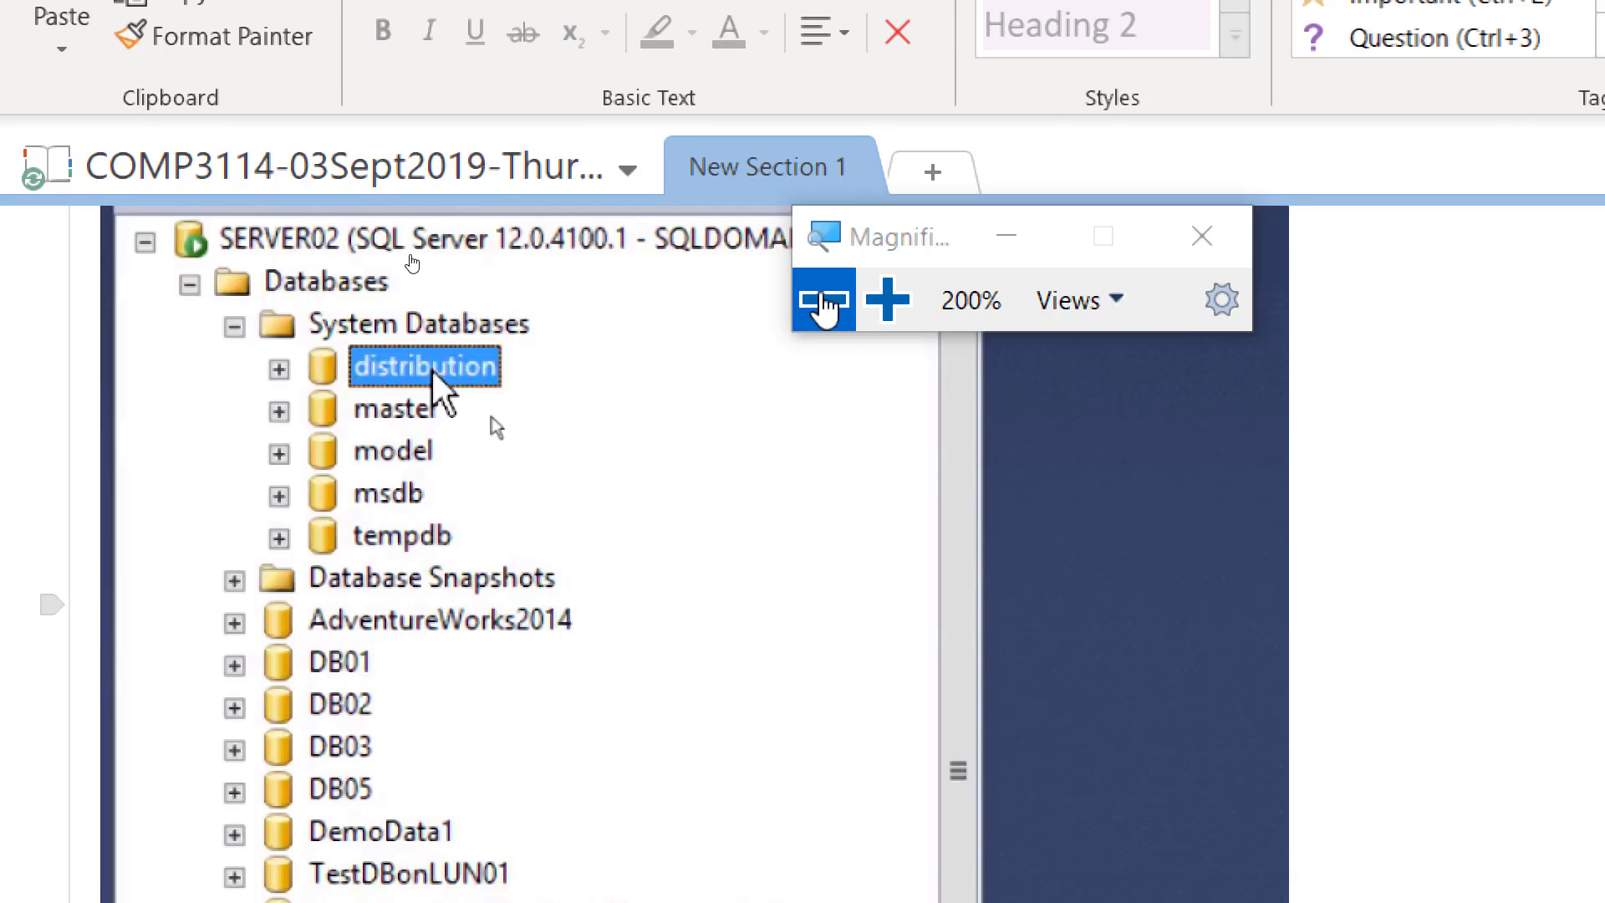
click(825, 303)
Examine the picture showing how to start a New Publication from Local Publications on SERVER02
scroll(563, 443, down, 4)
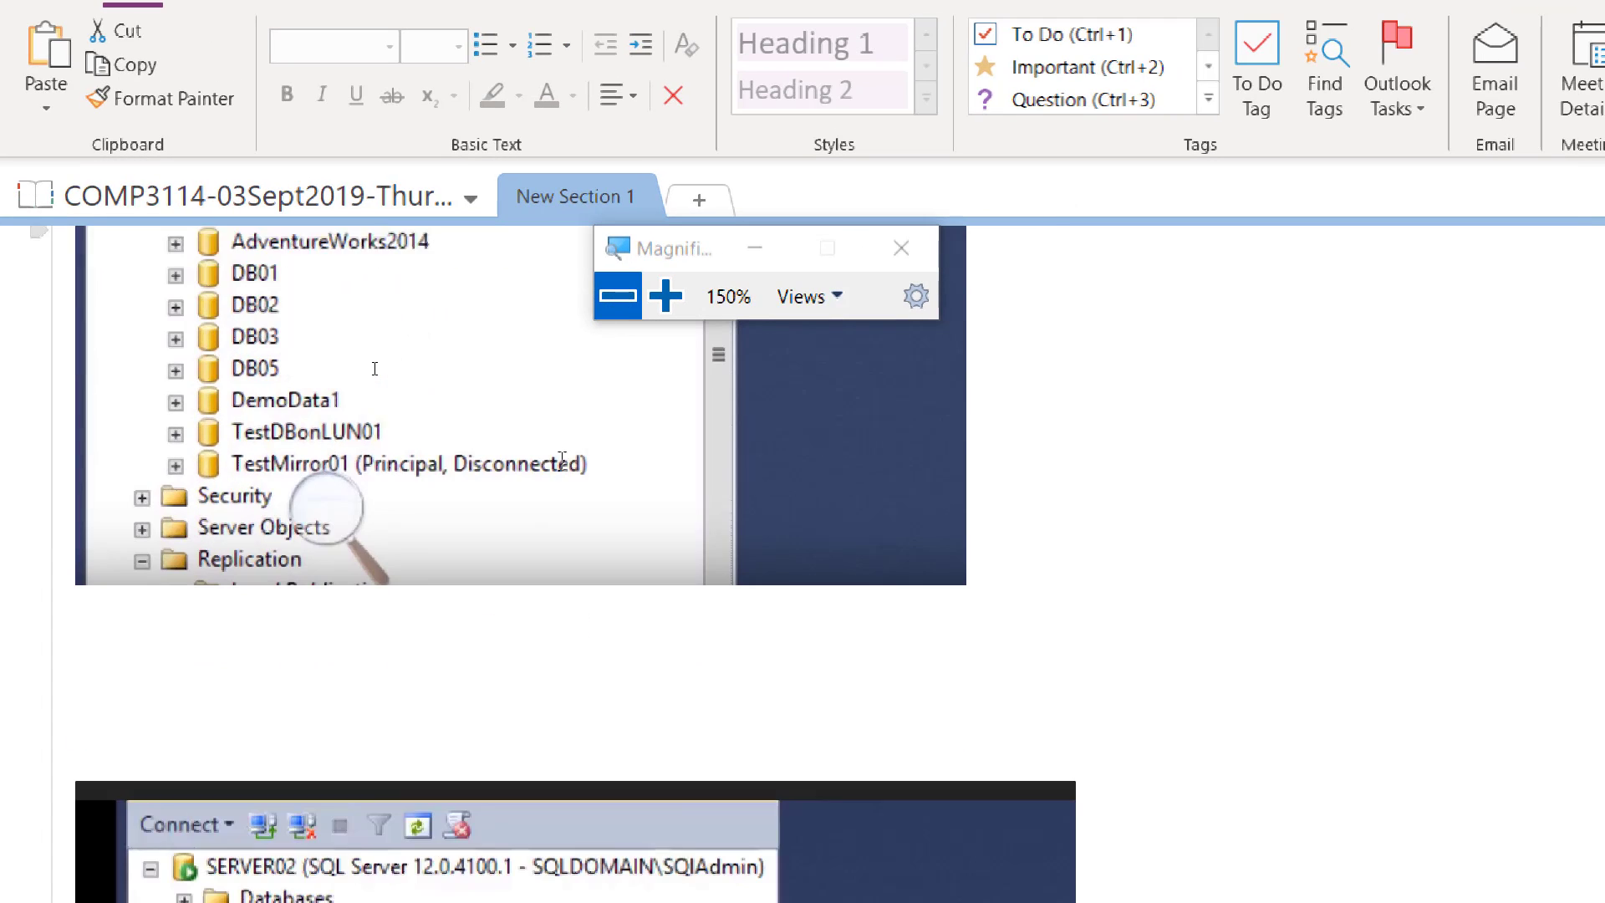
scroll(564, 461, down, 5)
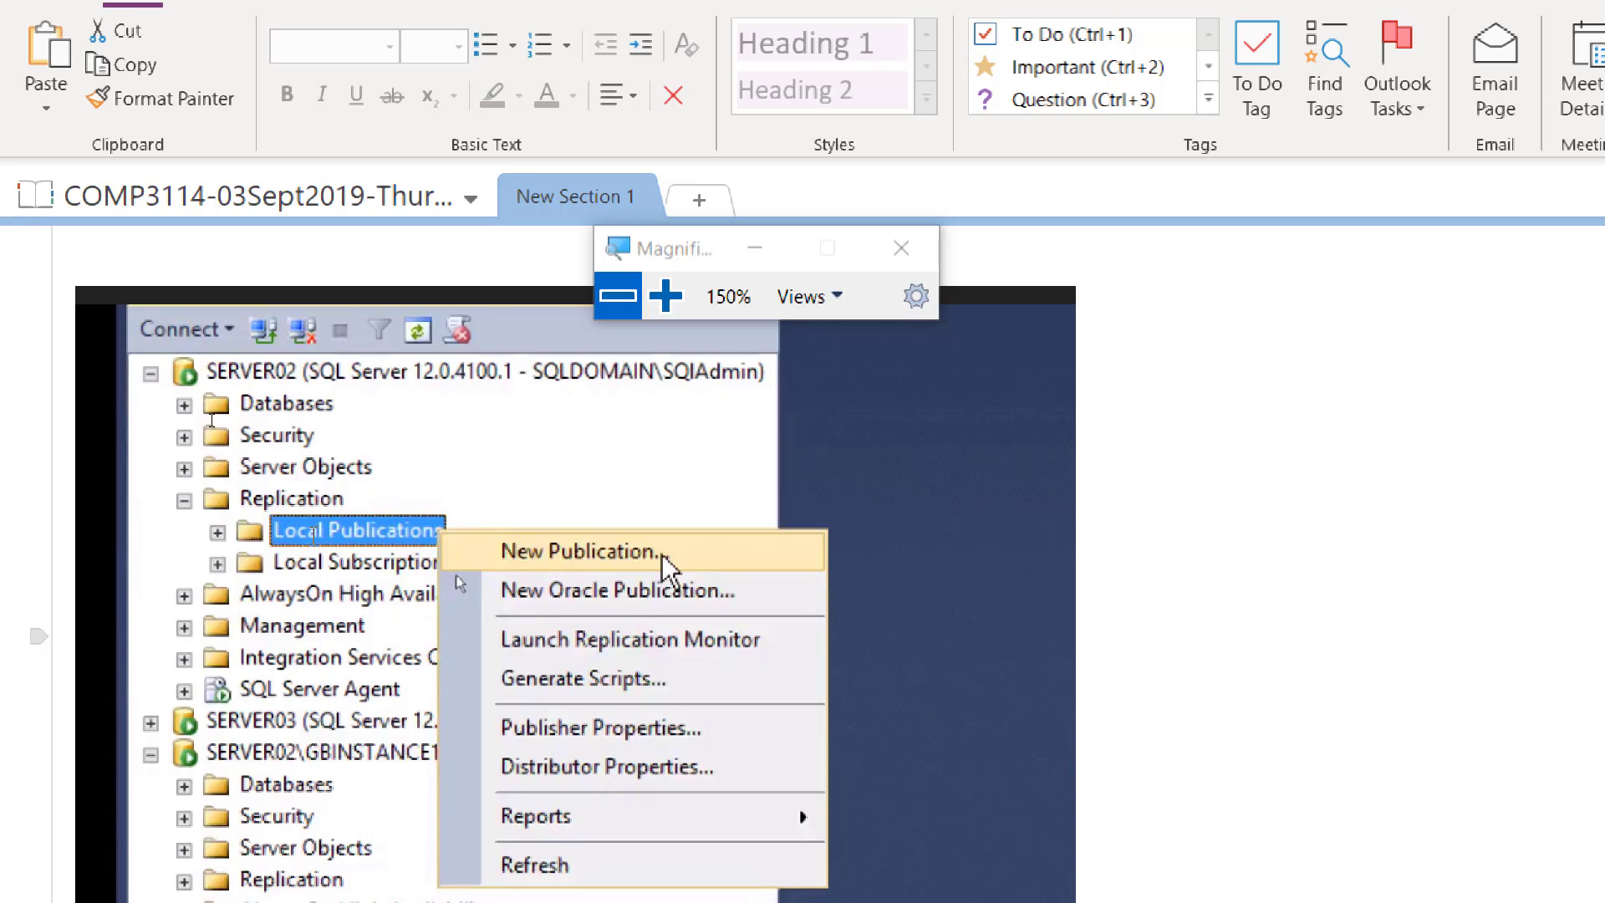
scroll(255, 415, down, 3)
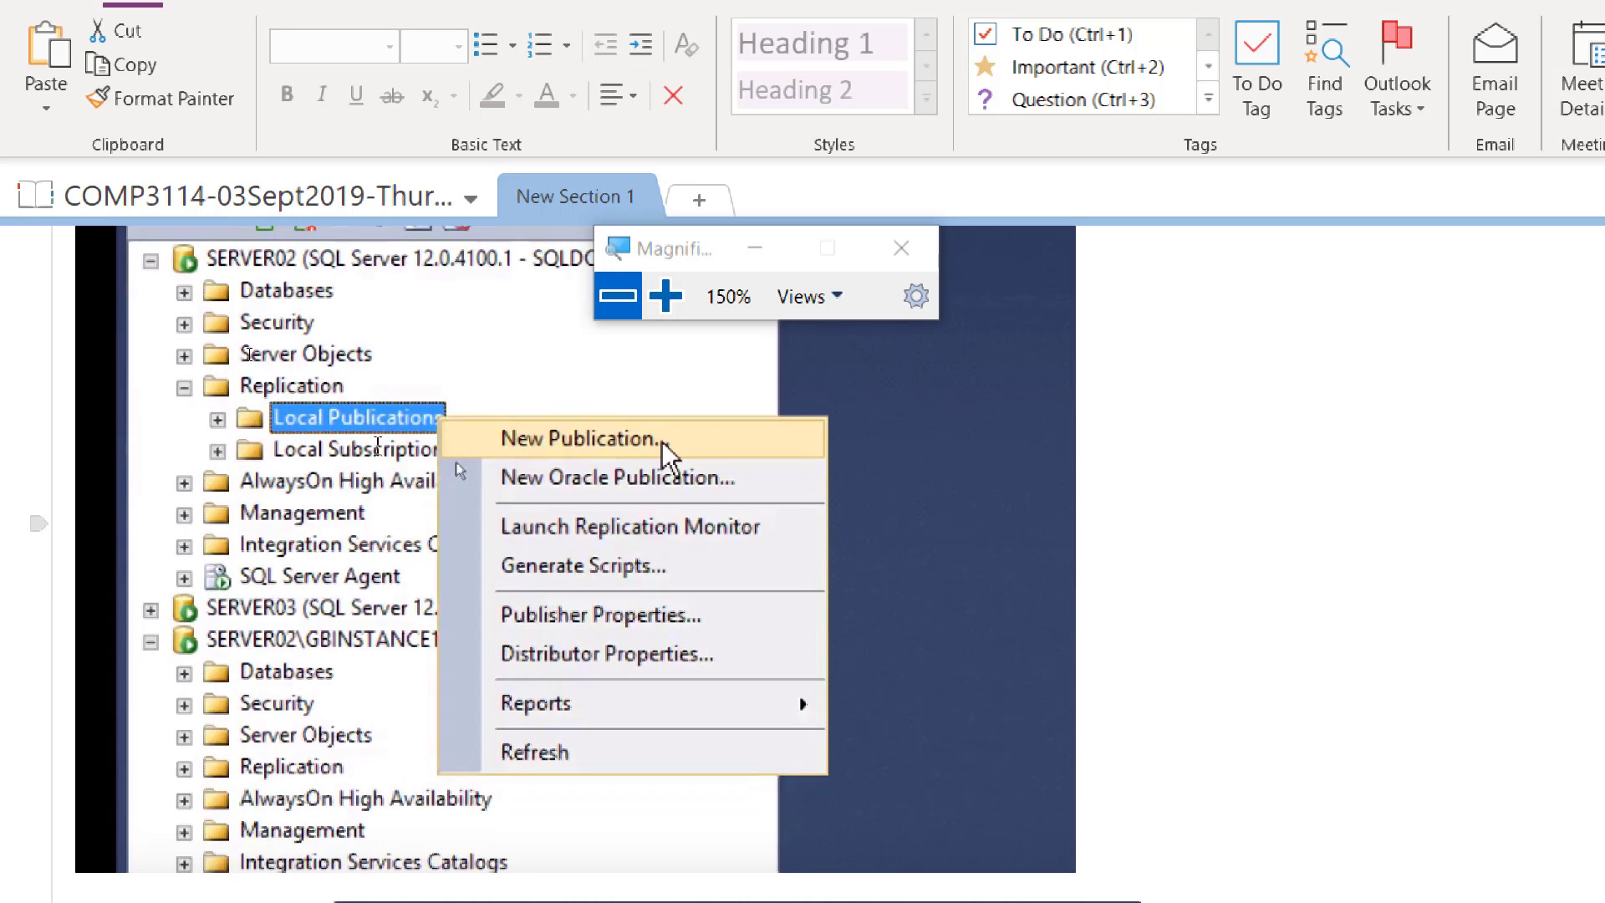
scroll(370, 429, up, 3)
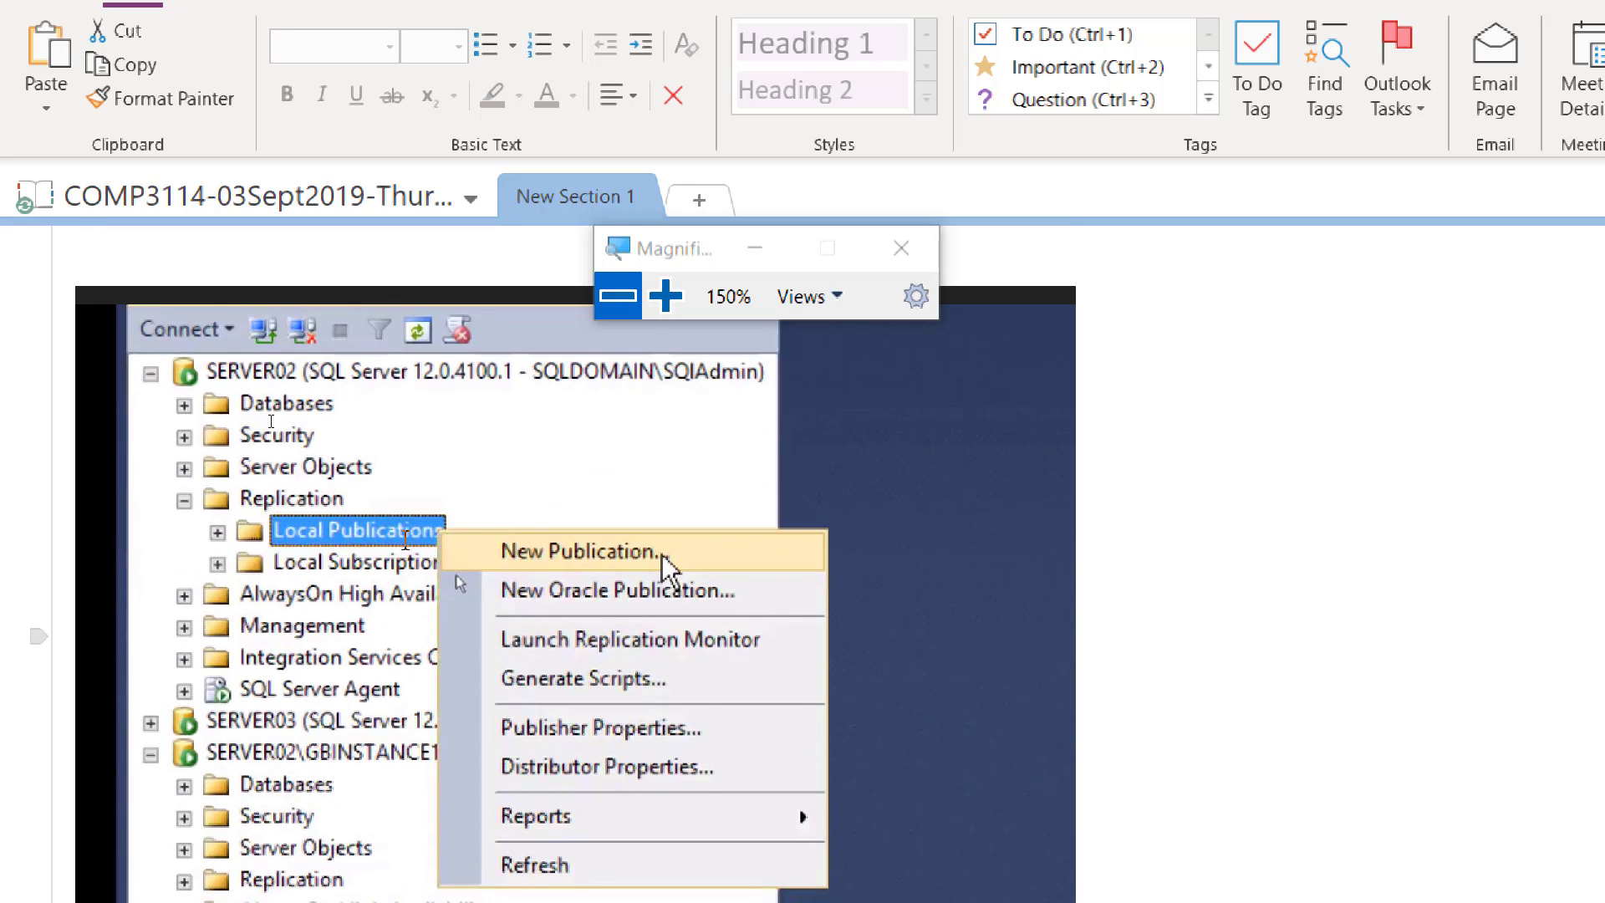
scroll(401, 372, down, 3)
scroll(426, 382, down, 20)
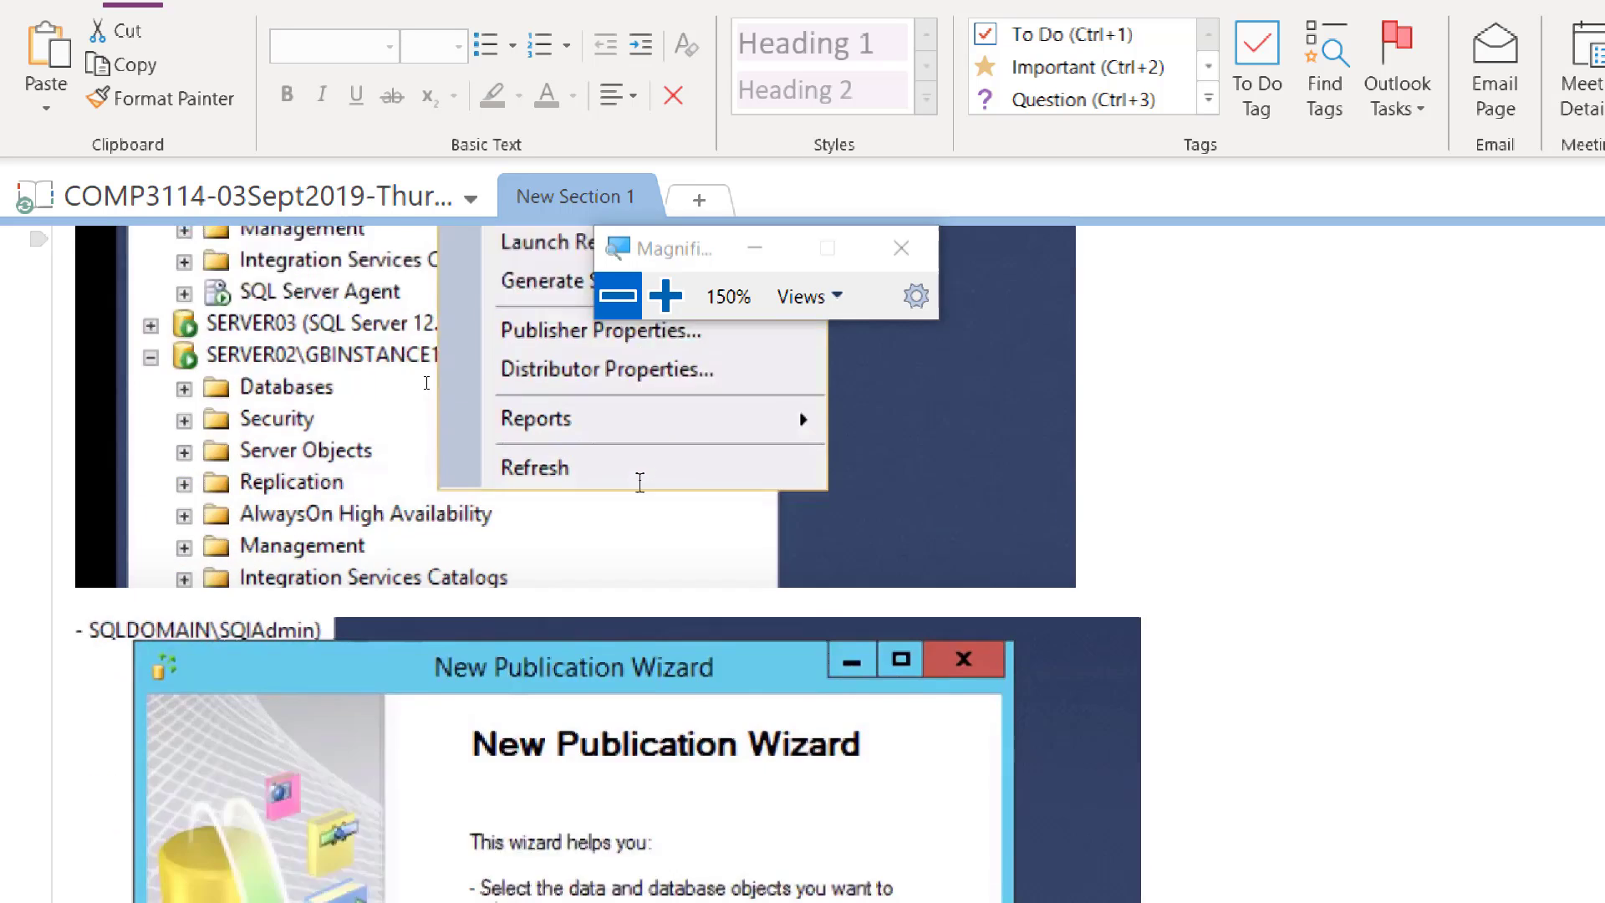
Examine the Publication Database page of the New Publication Wizard in the notes, keeping the Magnifier window off the picture
scroll(637, 482, down, 4)
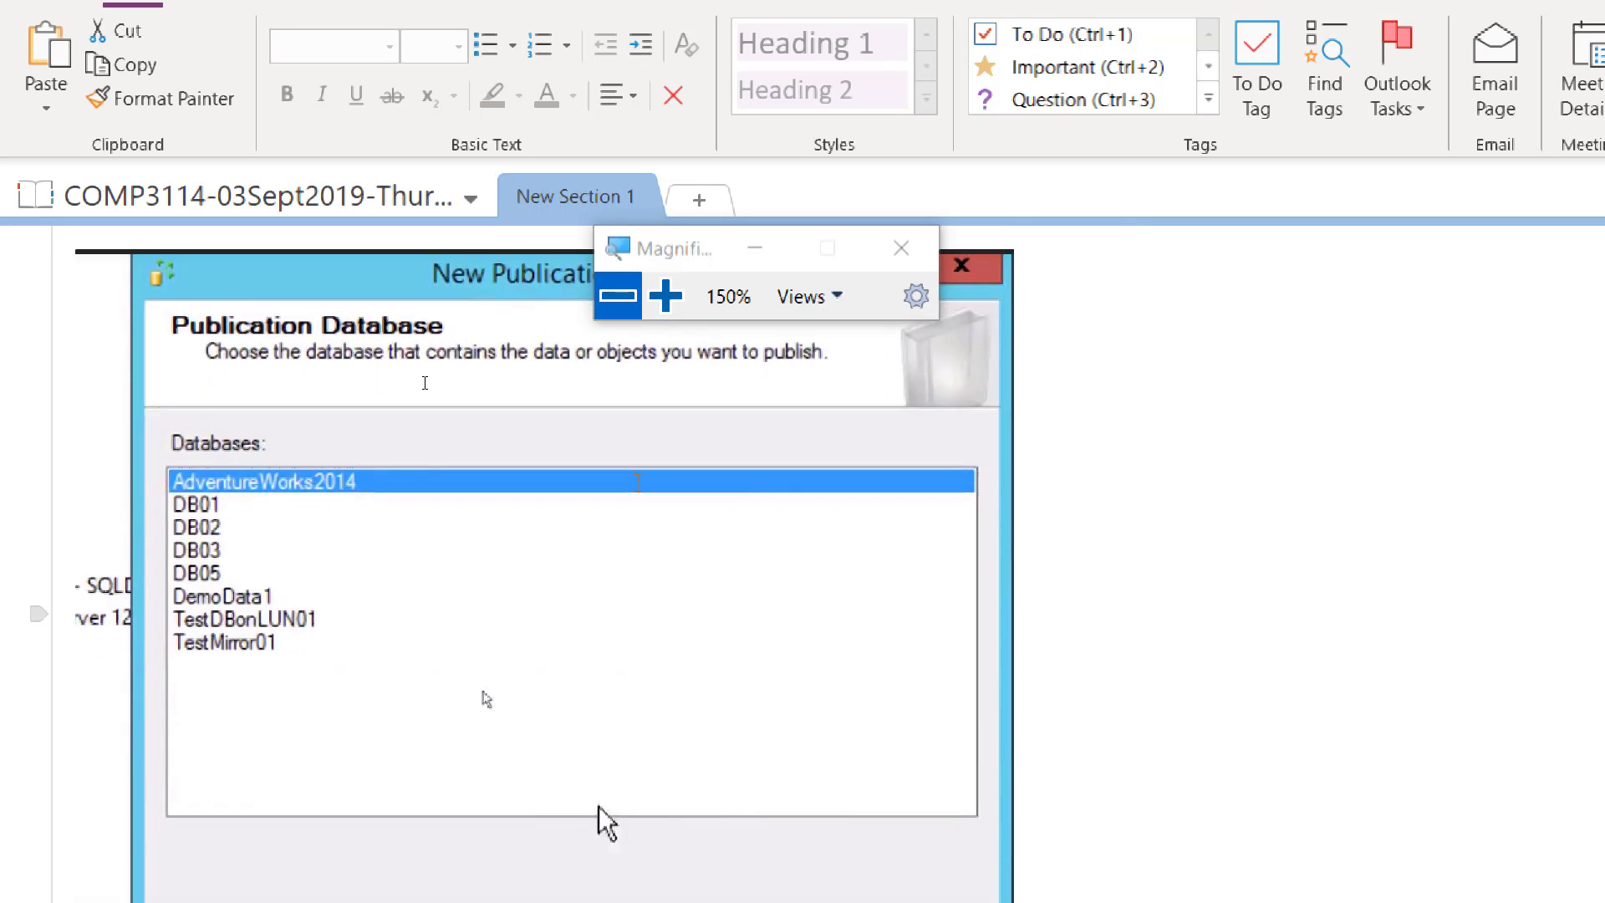
scroll(443, 311, up, 3)
click(617, 295)
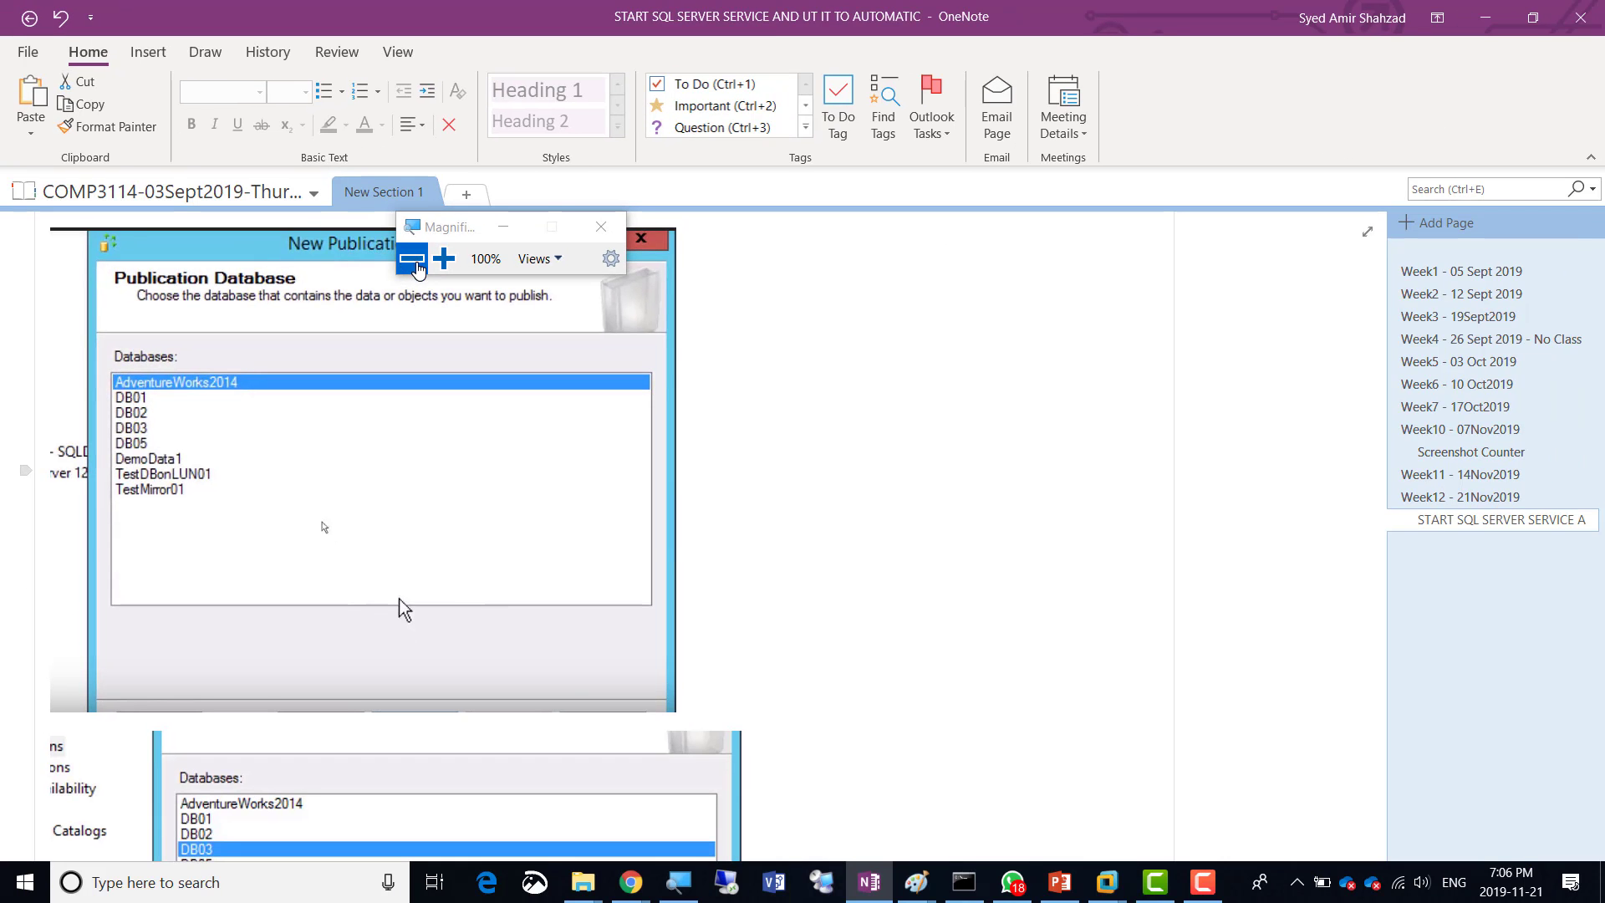
drag(458, 236, 858, 257)
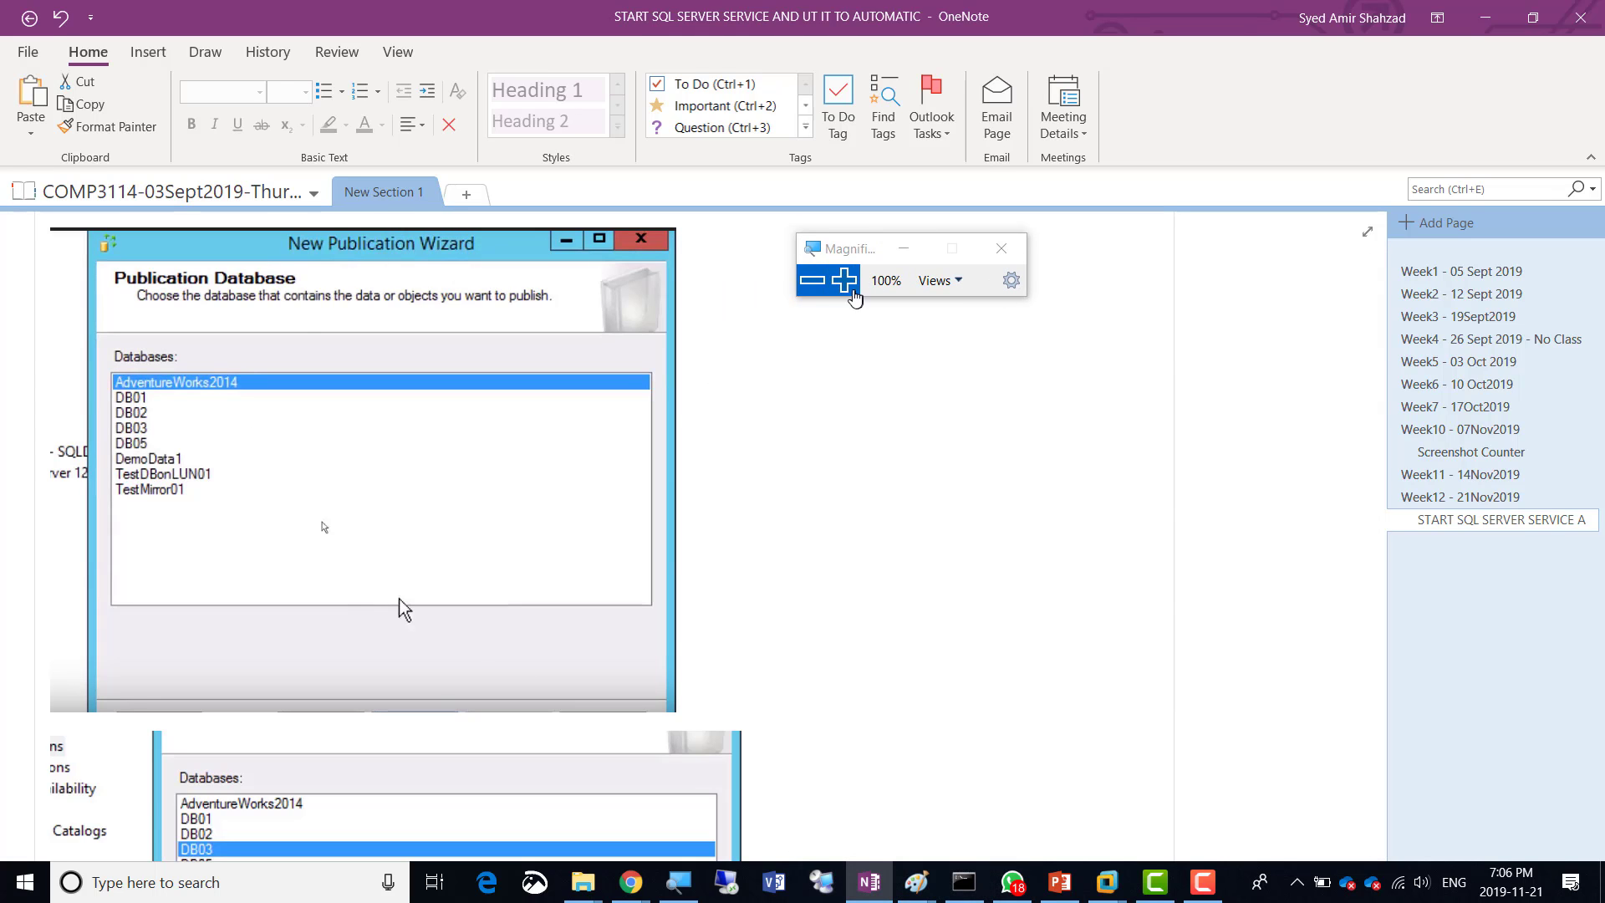
click(844, 280)
click(844, 280)
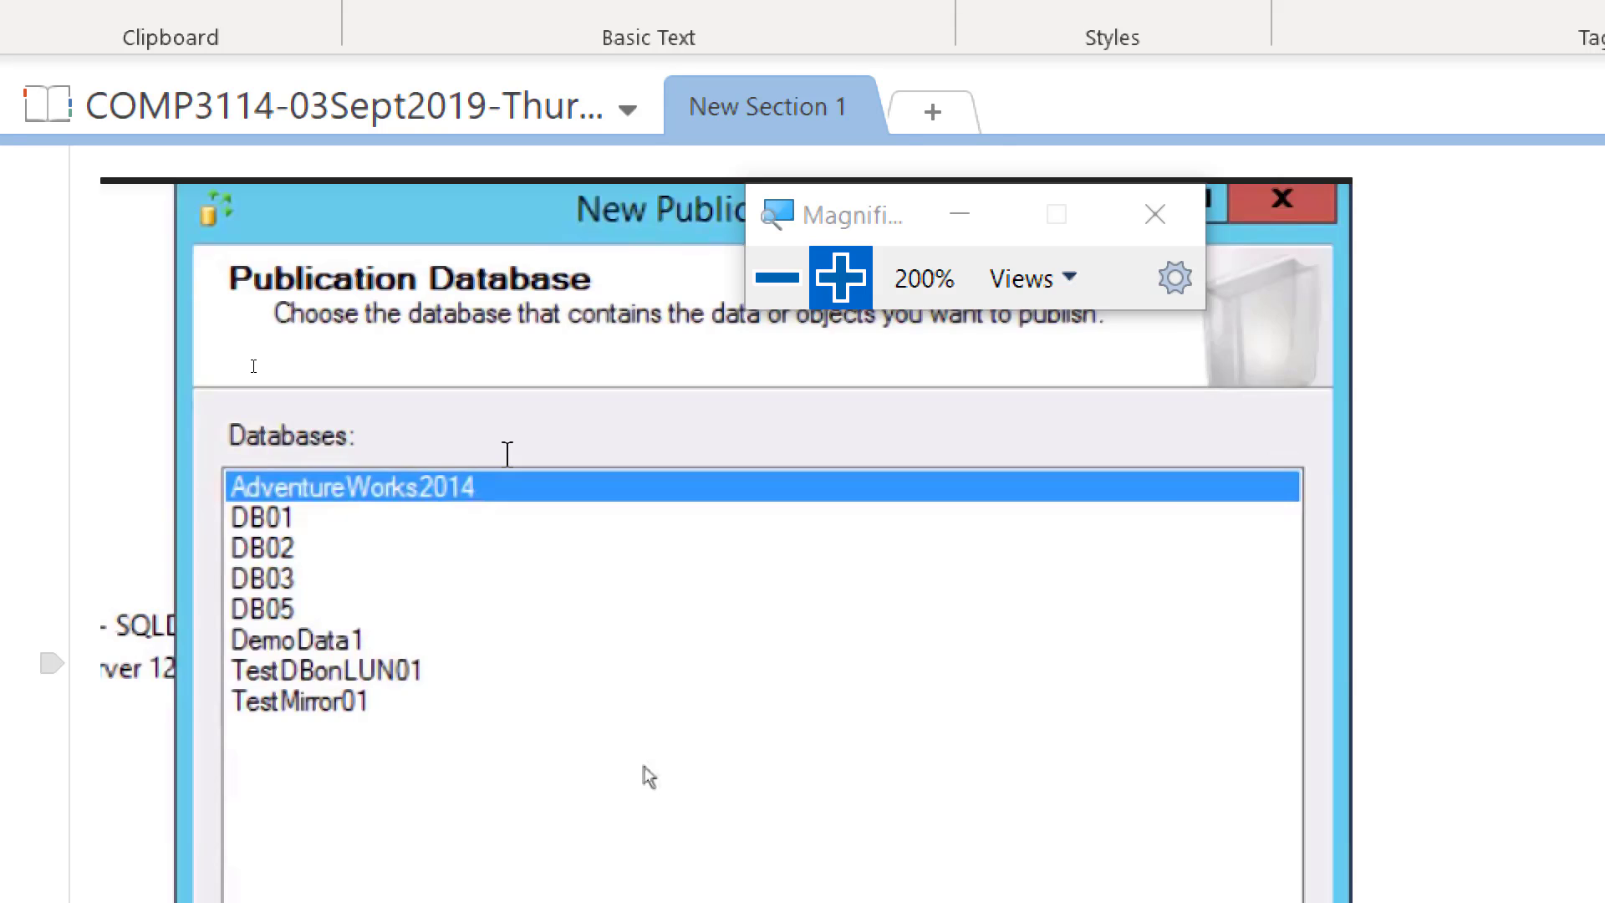
click(773, 284)
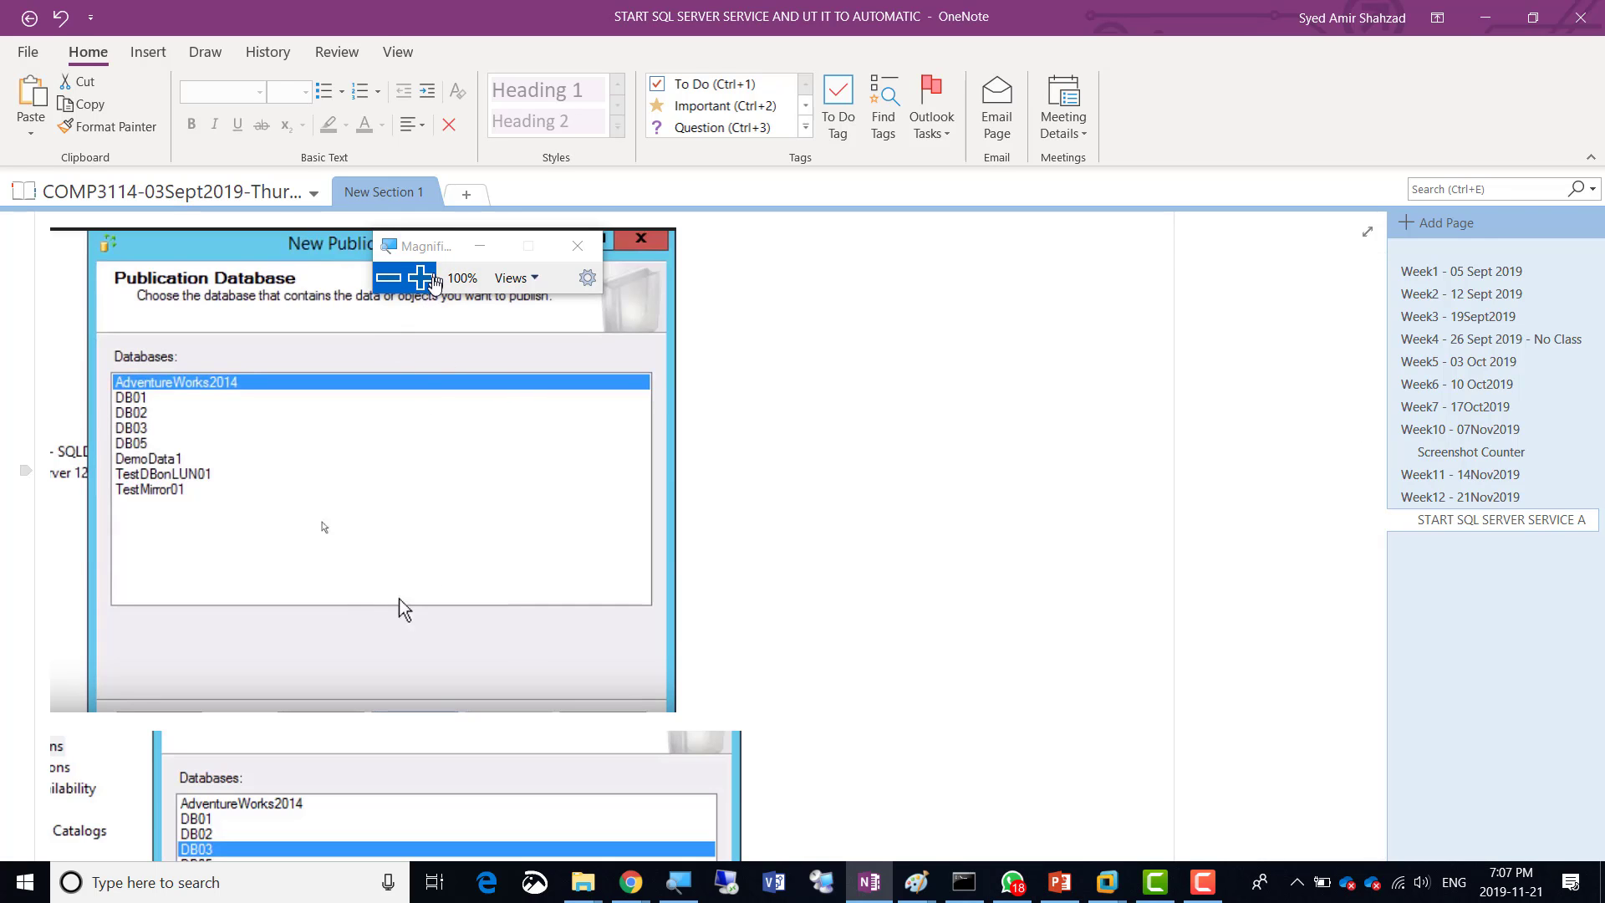
click(420, 277)
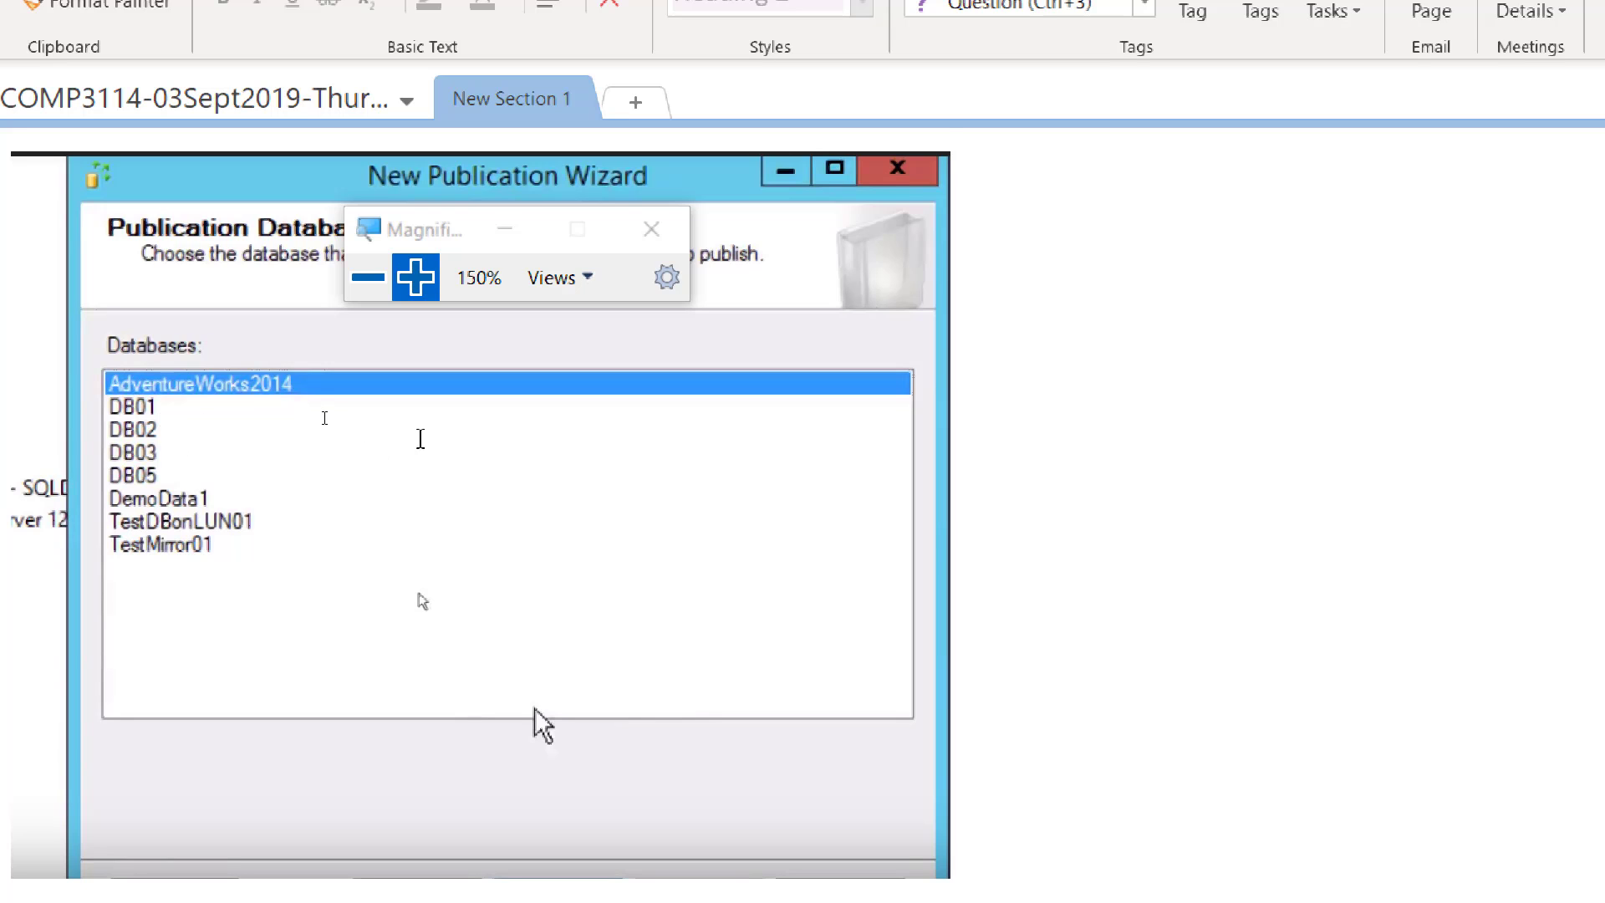
Review the pictures of the DB03 database selection and the Publication Type page with its type descriptions
scroll(426, 438, down, 2)
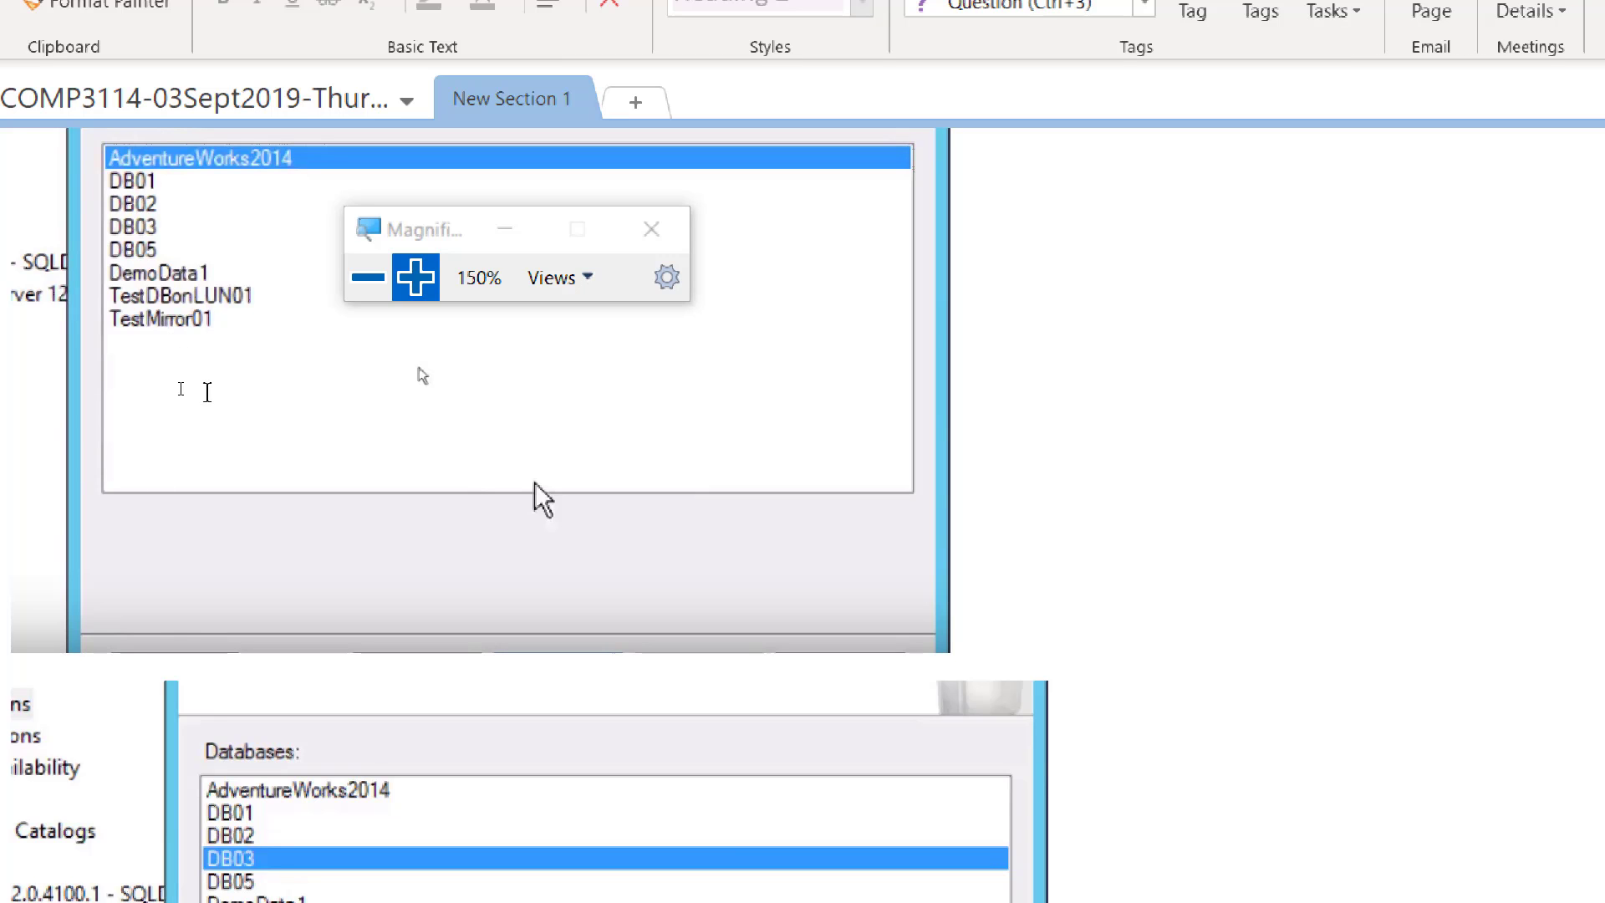
scroll(203, 391, down, 3)
scroll(202, 393, down, 1)
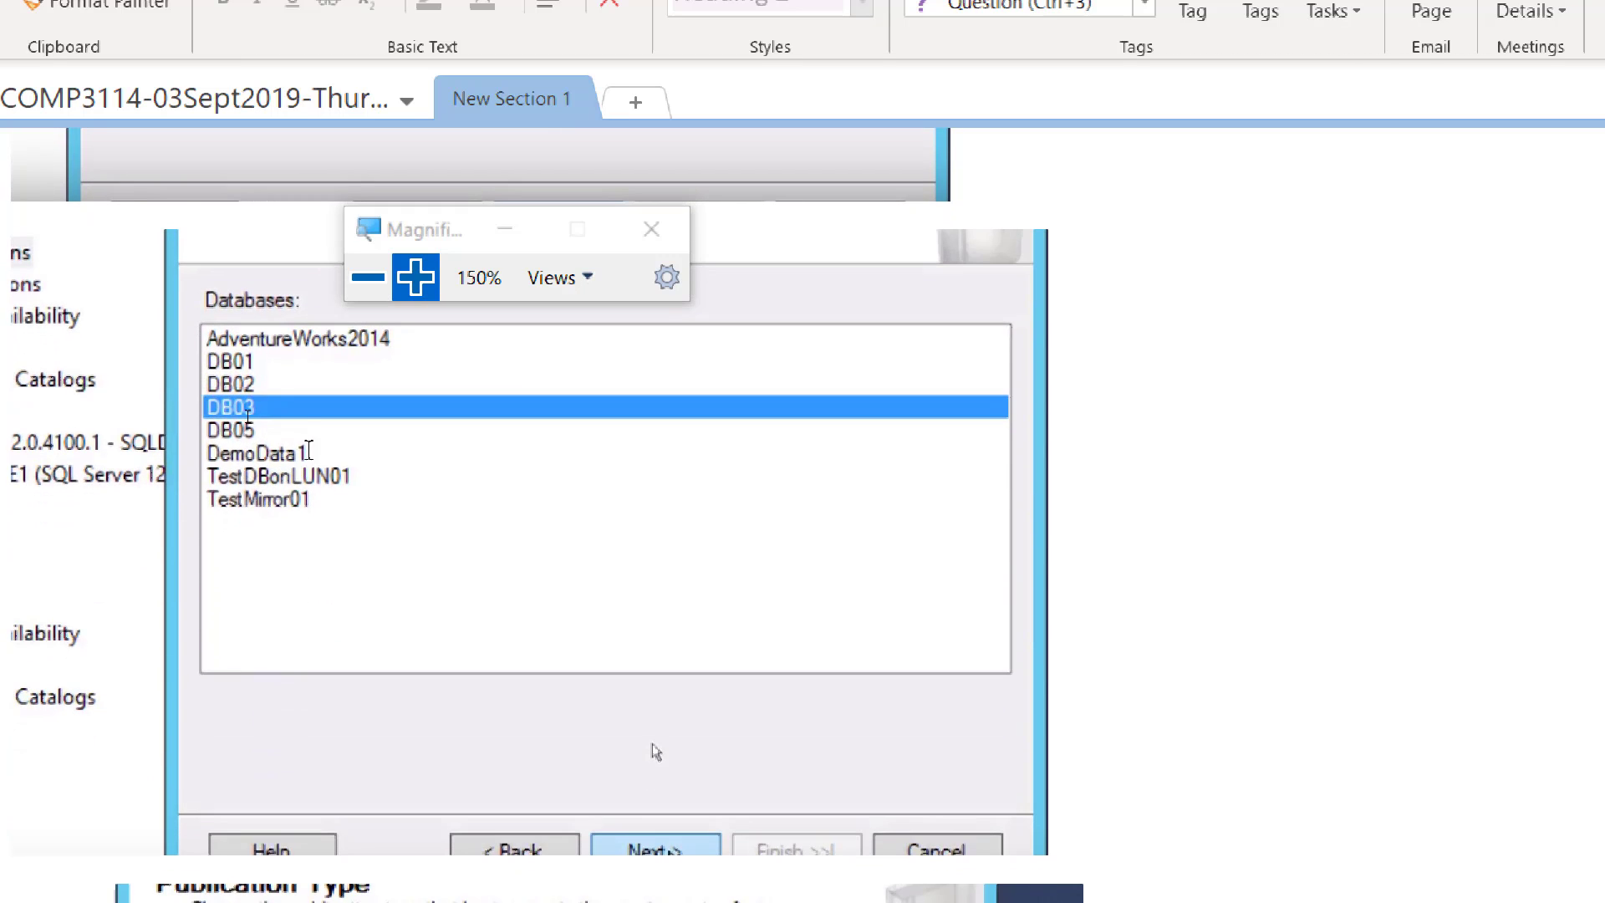
scroll(299, 428, down, 5)
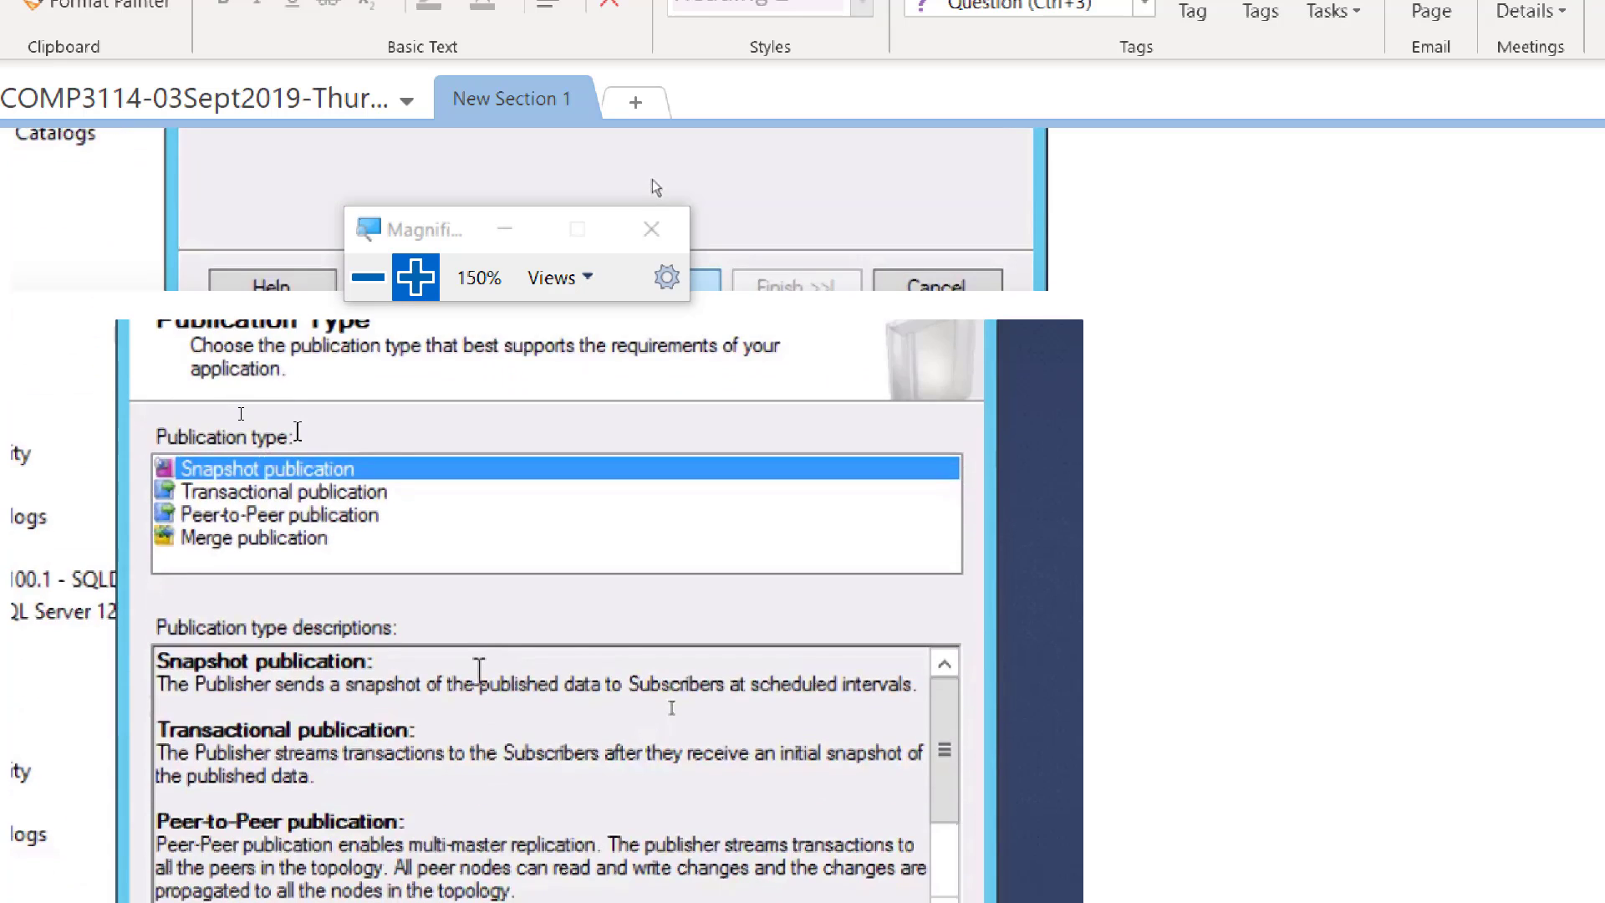
scroll(654, 185, down, 1)
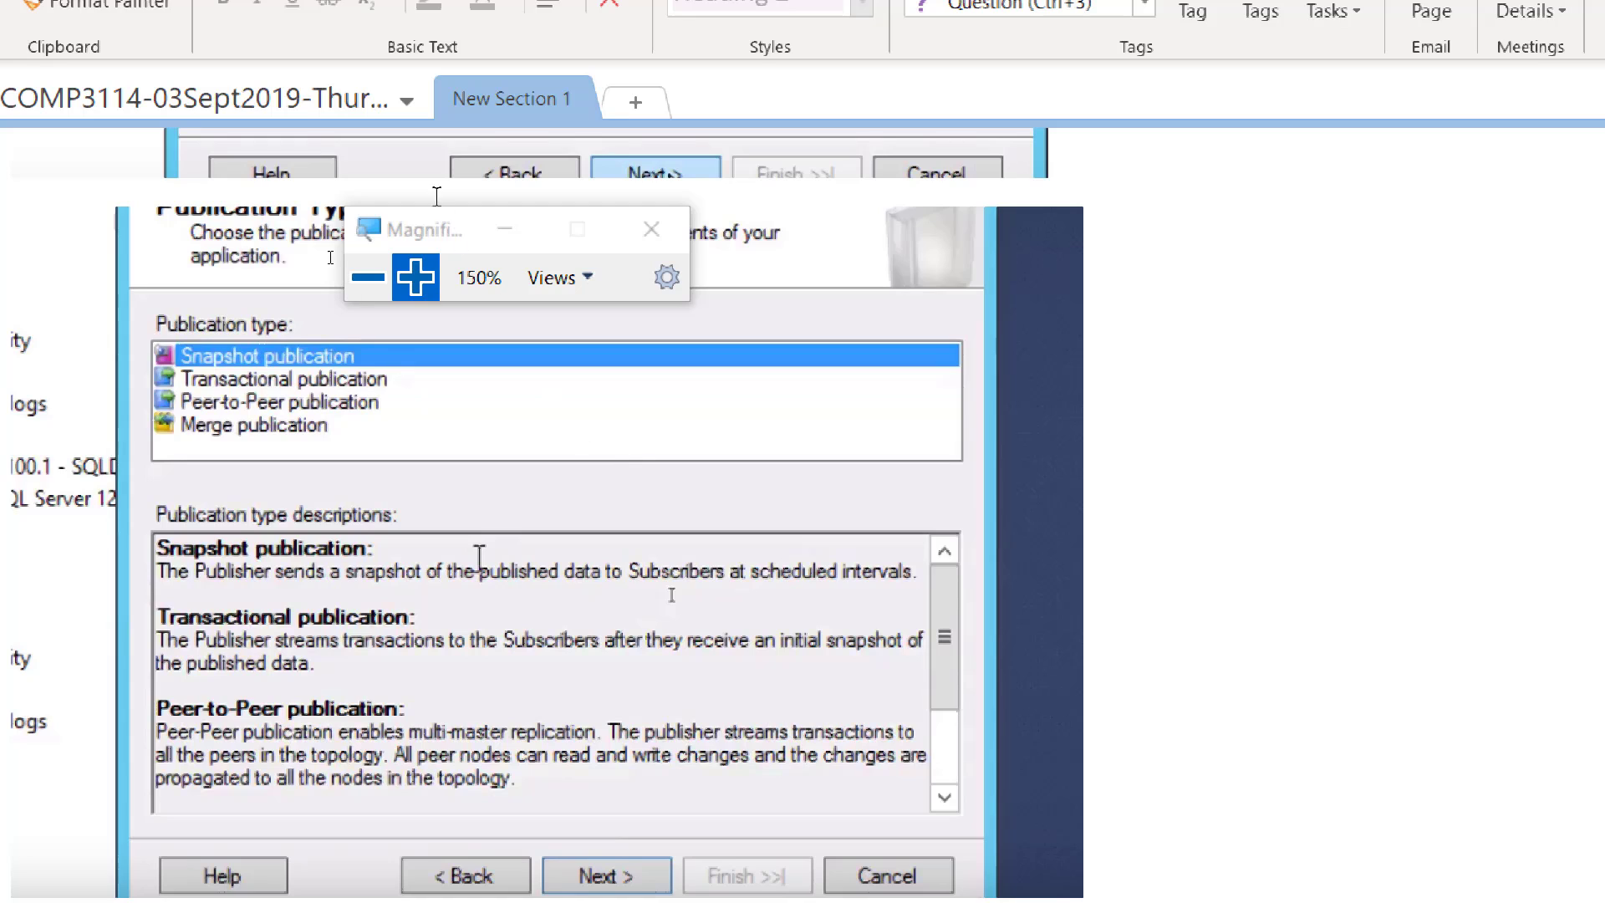
drag(433, 239, 1111, 237)
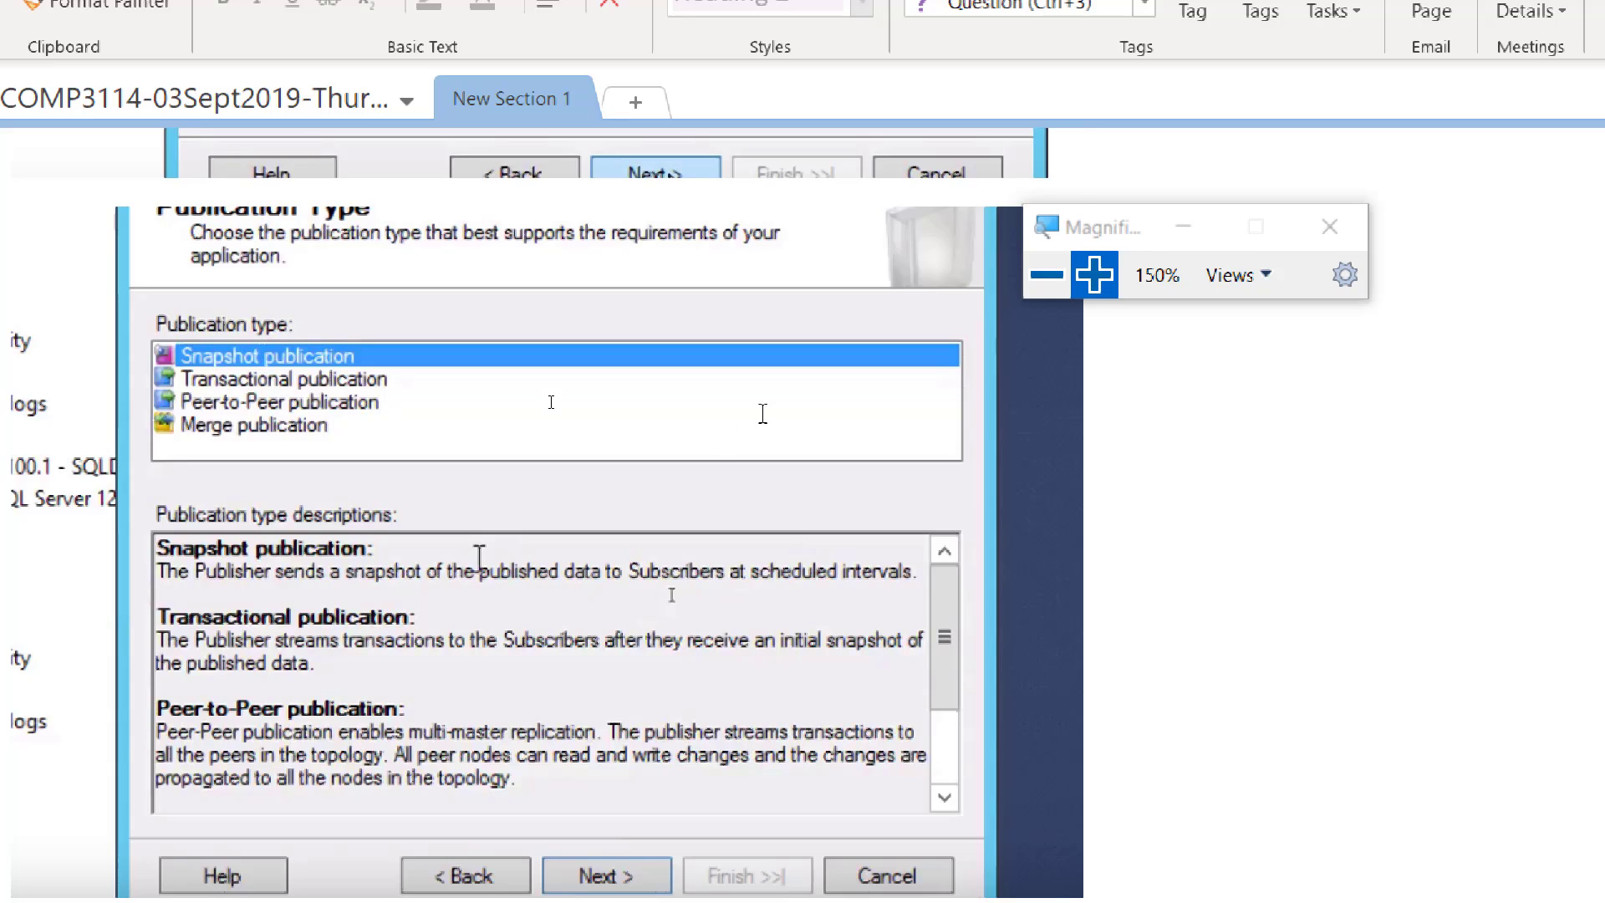
Review the pictures of the Articles page, showing the tables that can be published and the CostsTable and CustomerTable selection
scroll(762, 424, down, 6)
scroll(548, 409, up, 3)
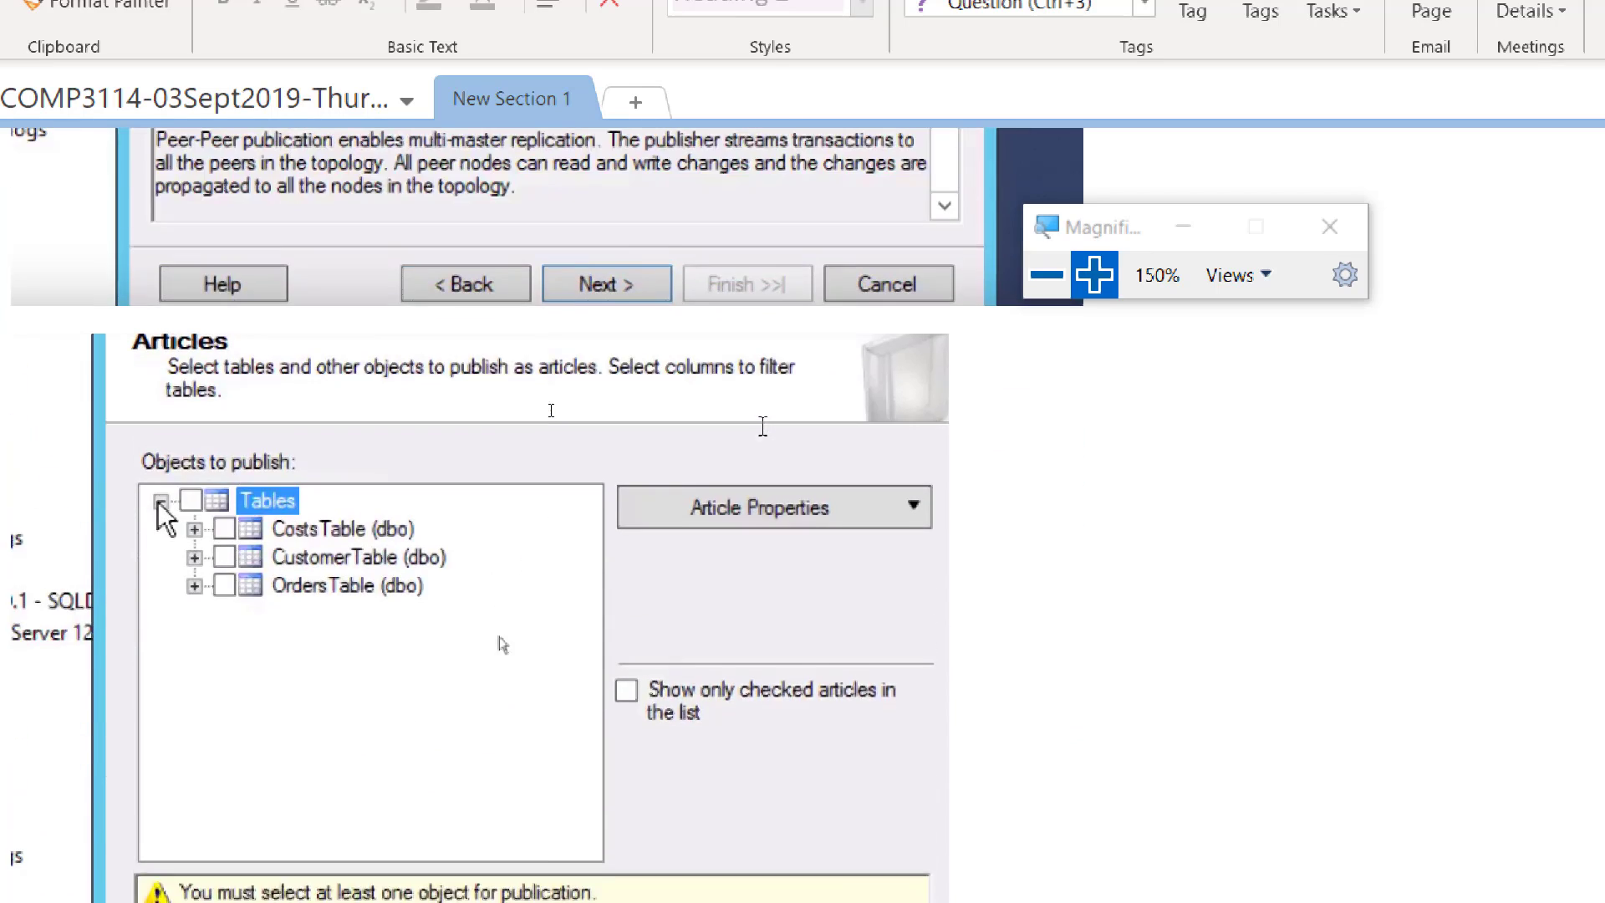
scroll(326, 458, down, 2)
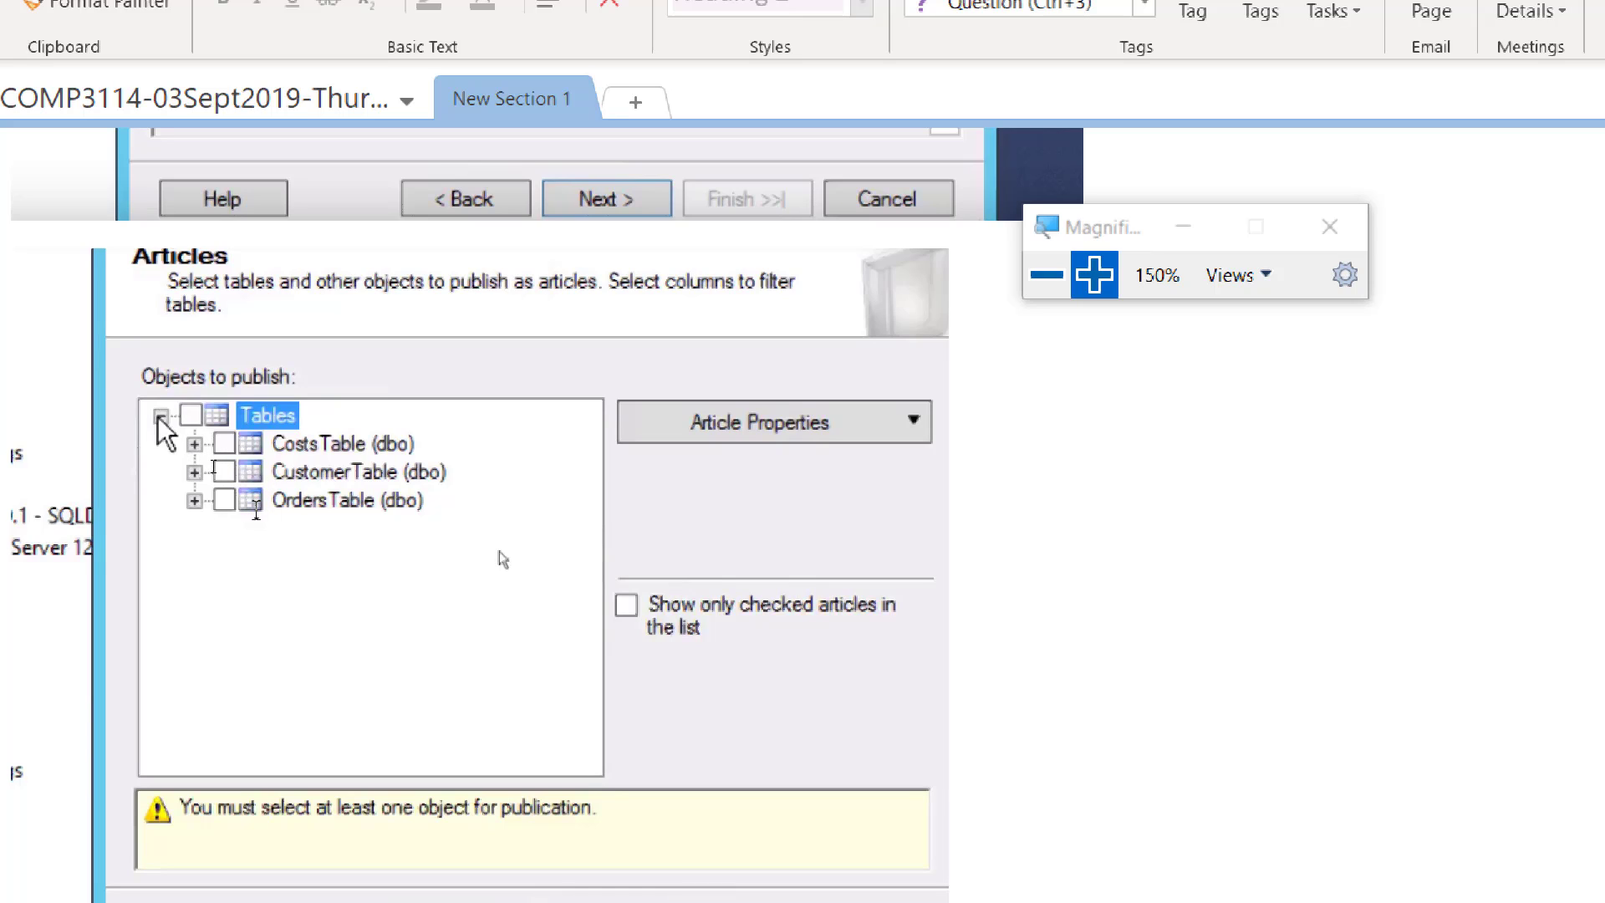
scroll(293, 433, down, 5)
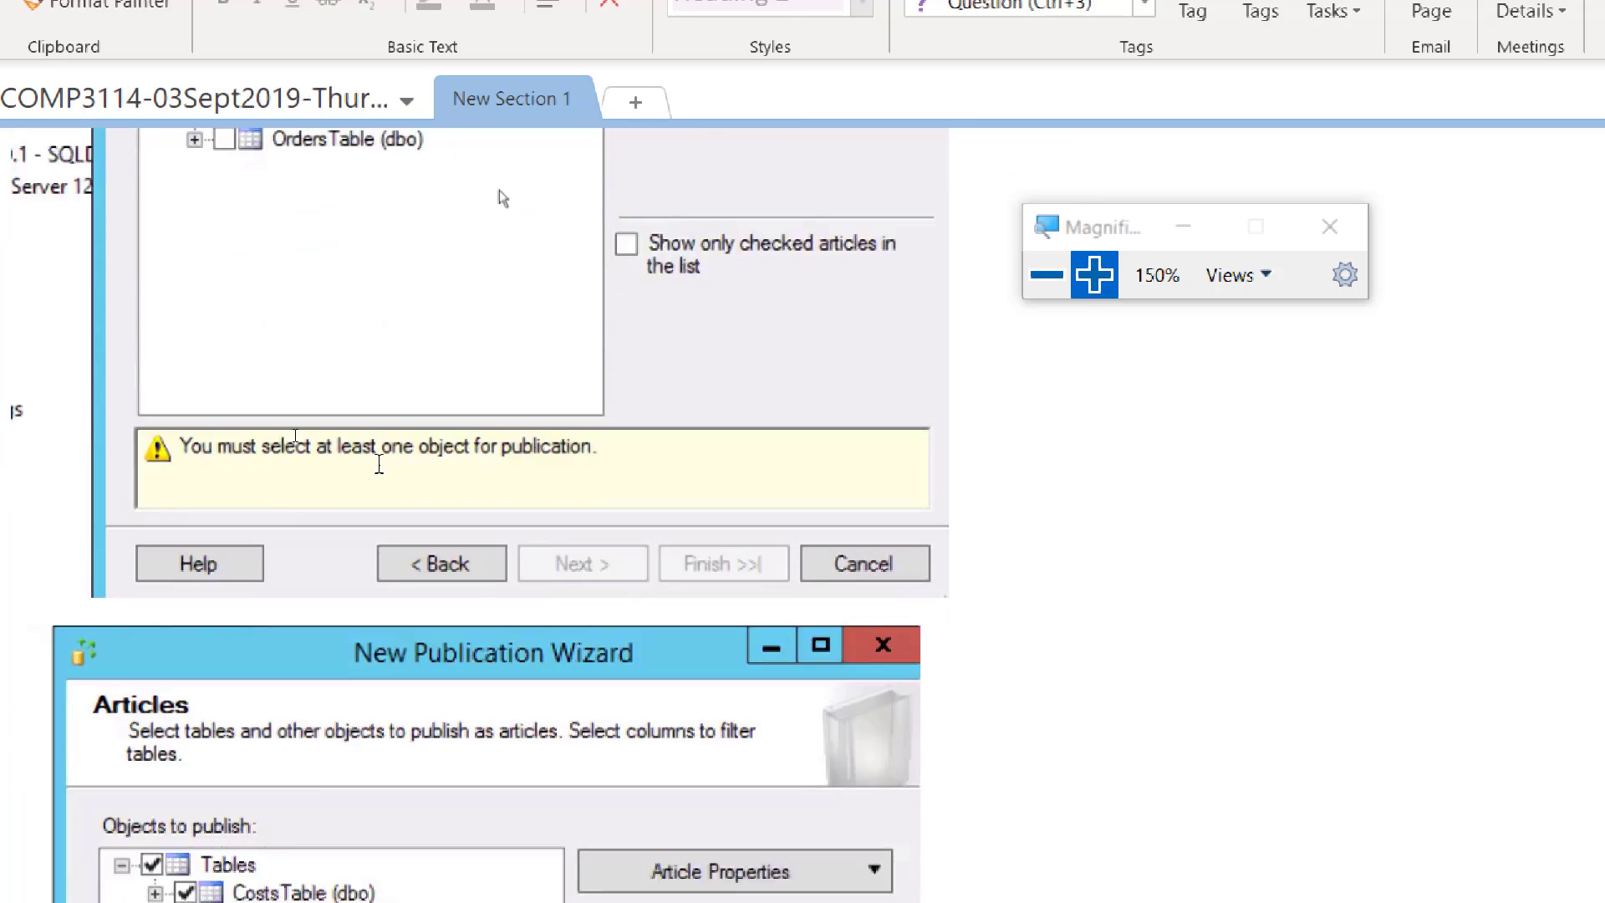
scroll(295, 434, down, 5)
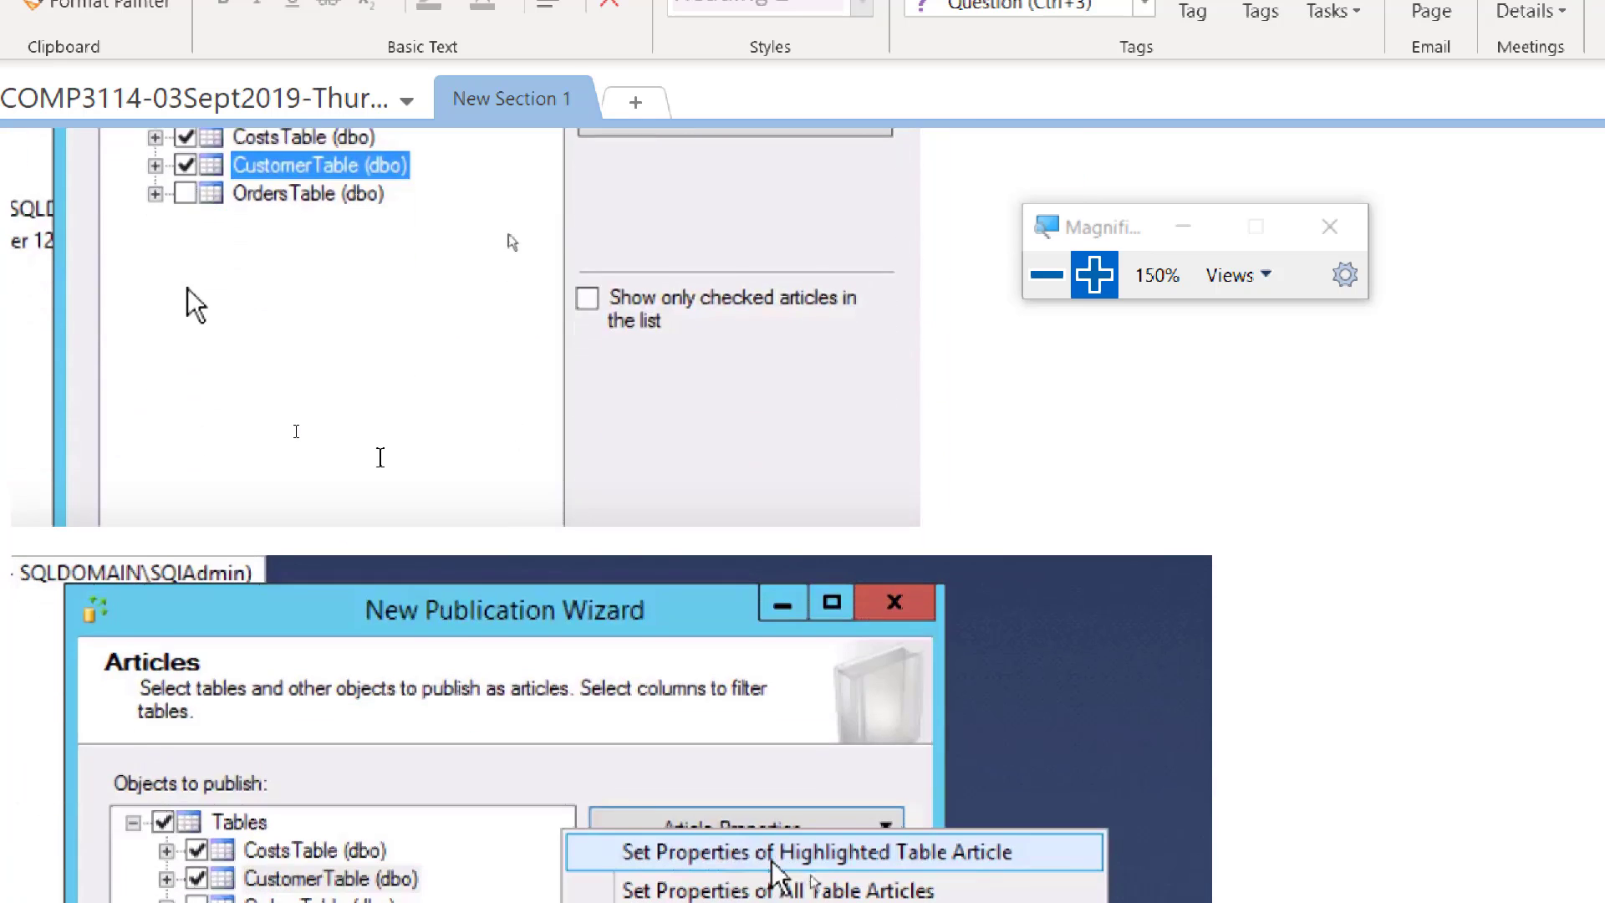
Examine the pictures of the CustomerTable article properties and the Filter Table Rows page
scroll(296, 431, down, 3)
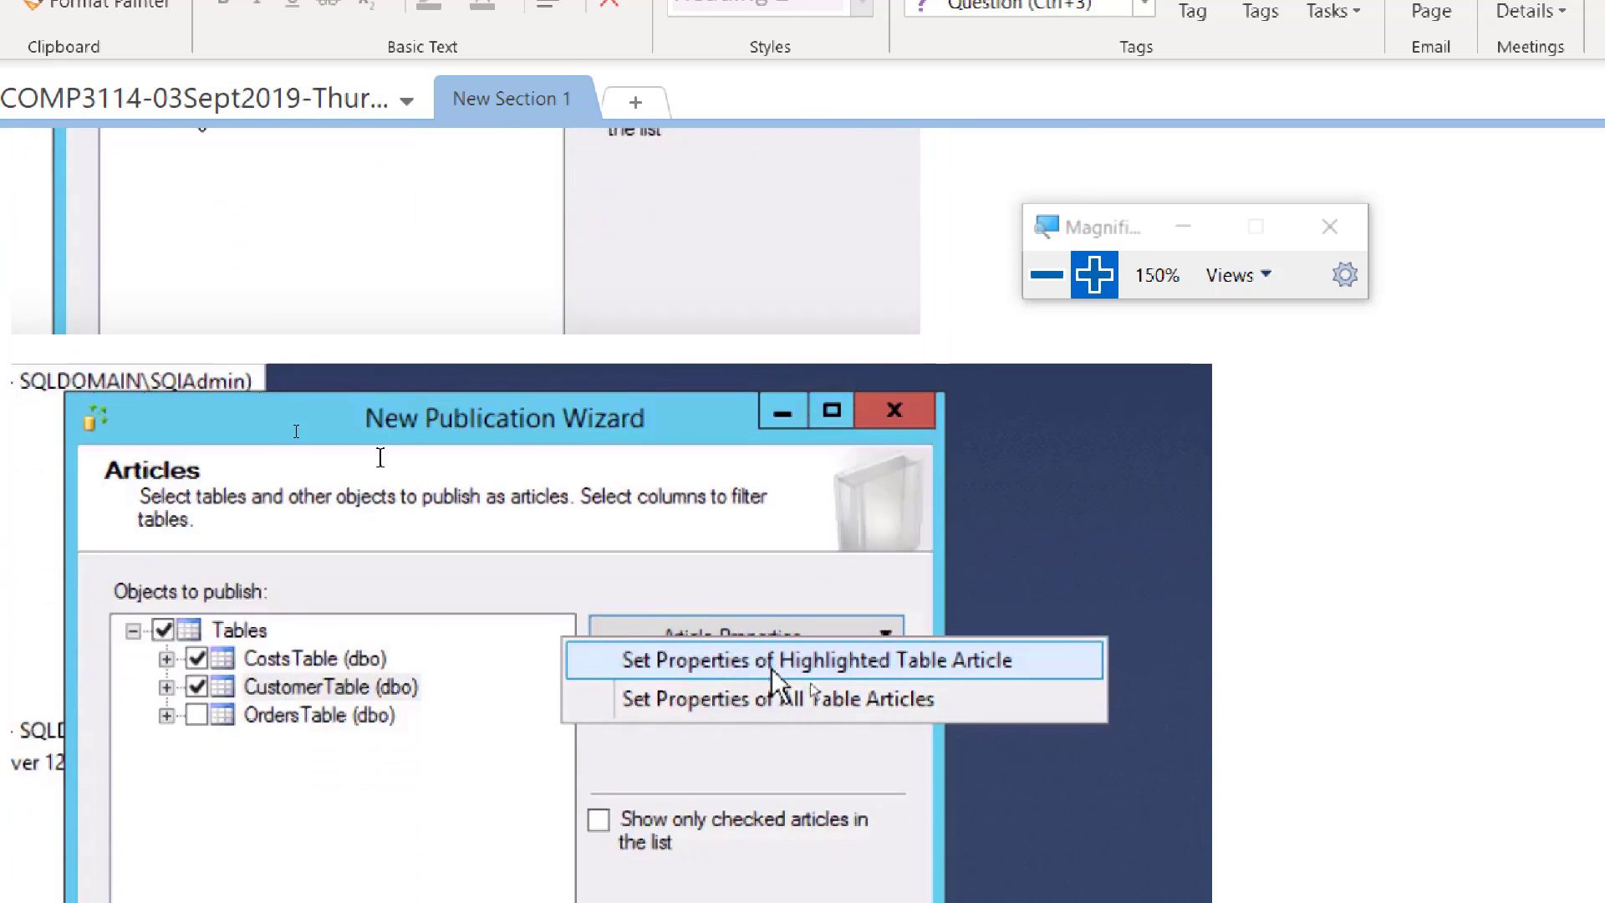
scroll(380, 458, down, 1)
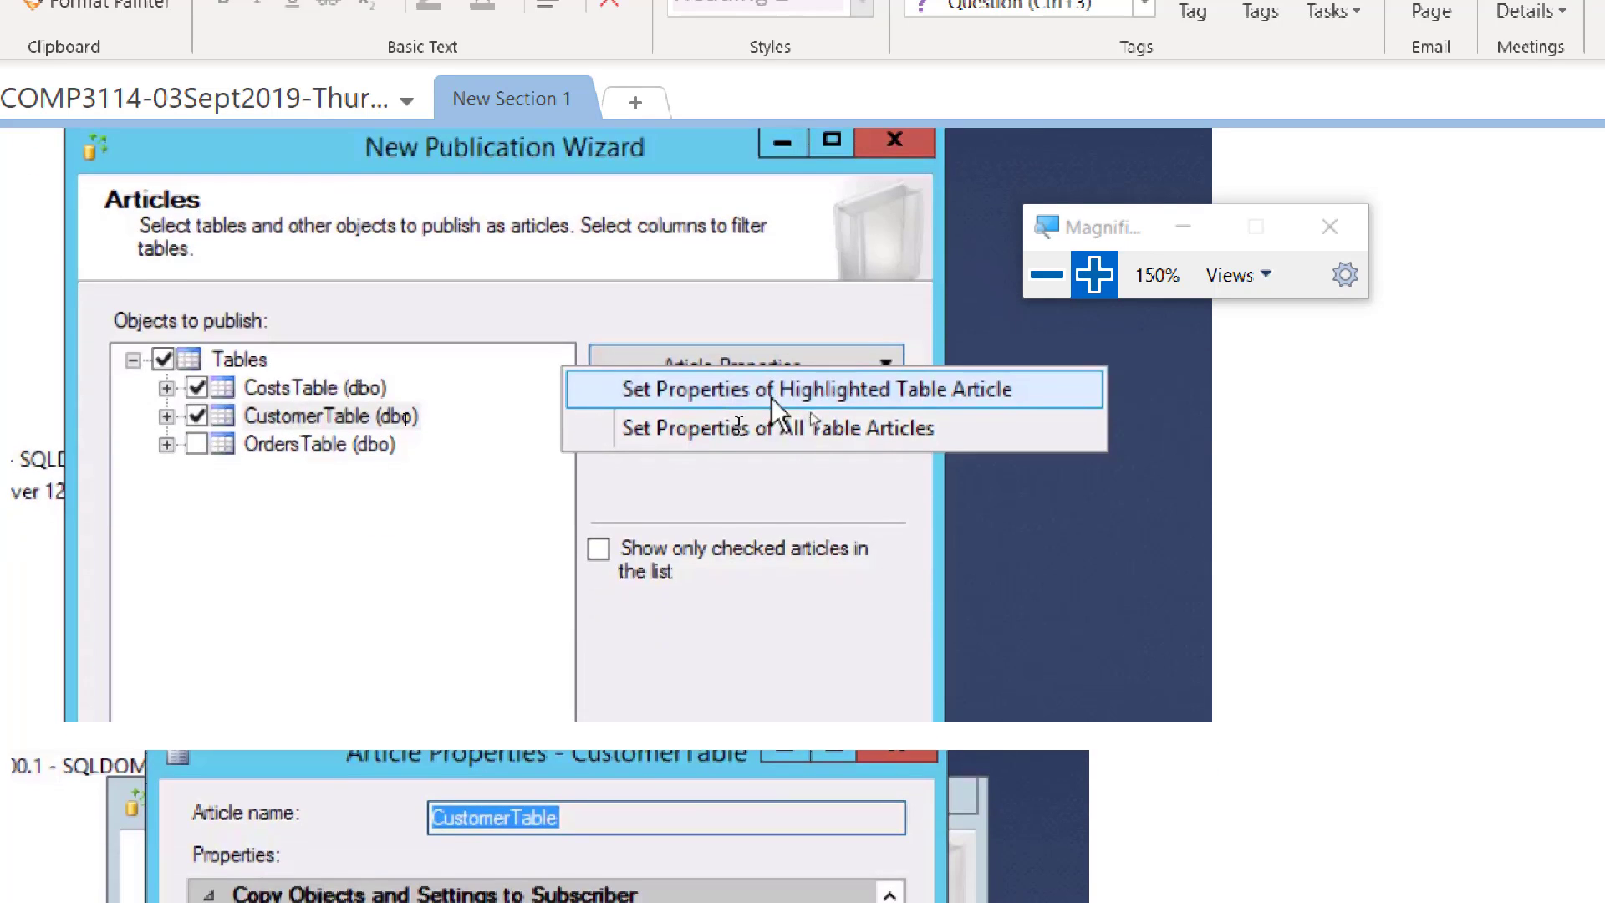
scroll(435, 444, down, 4)
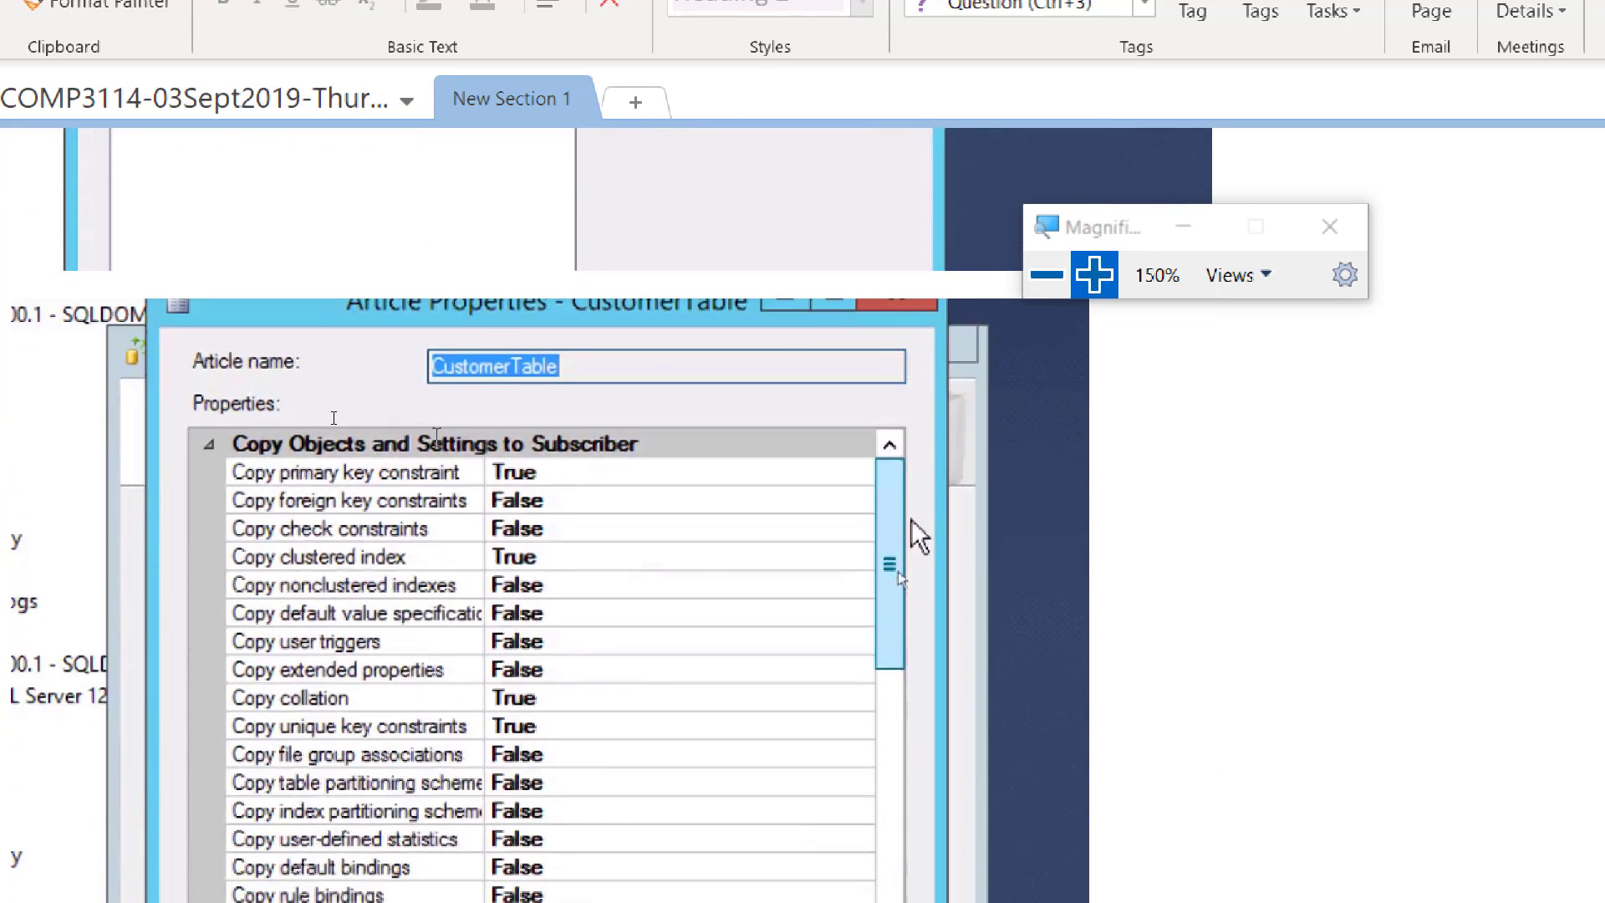
scroll(437, 434, down, 2)
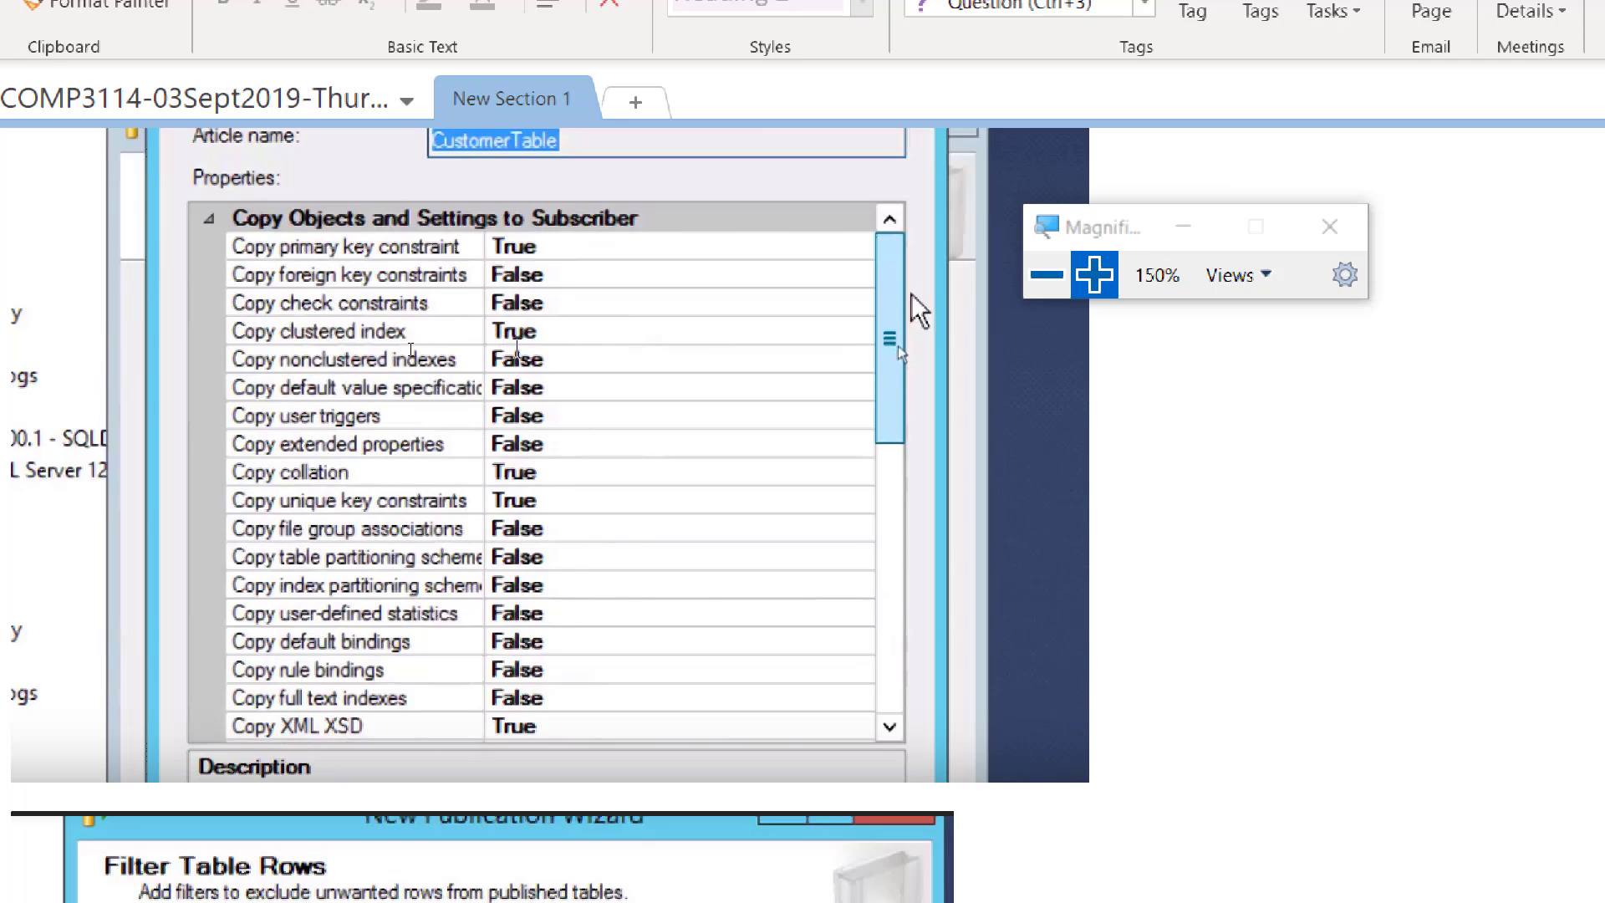
scroll(429, 635, down, 6)
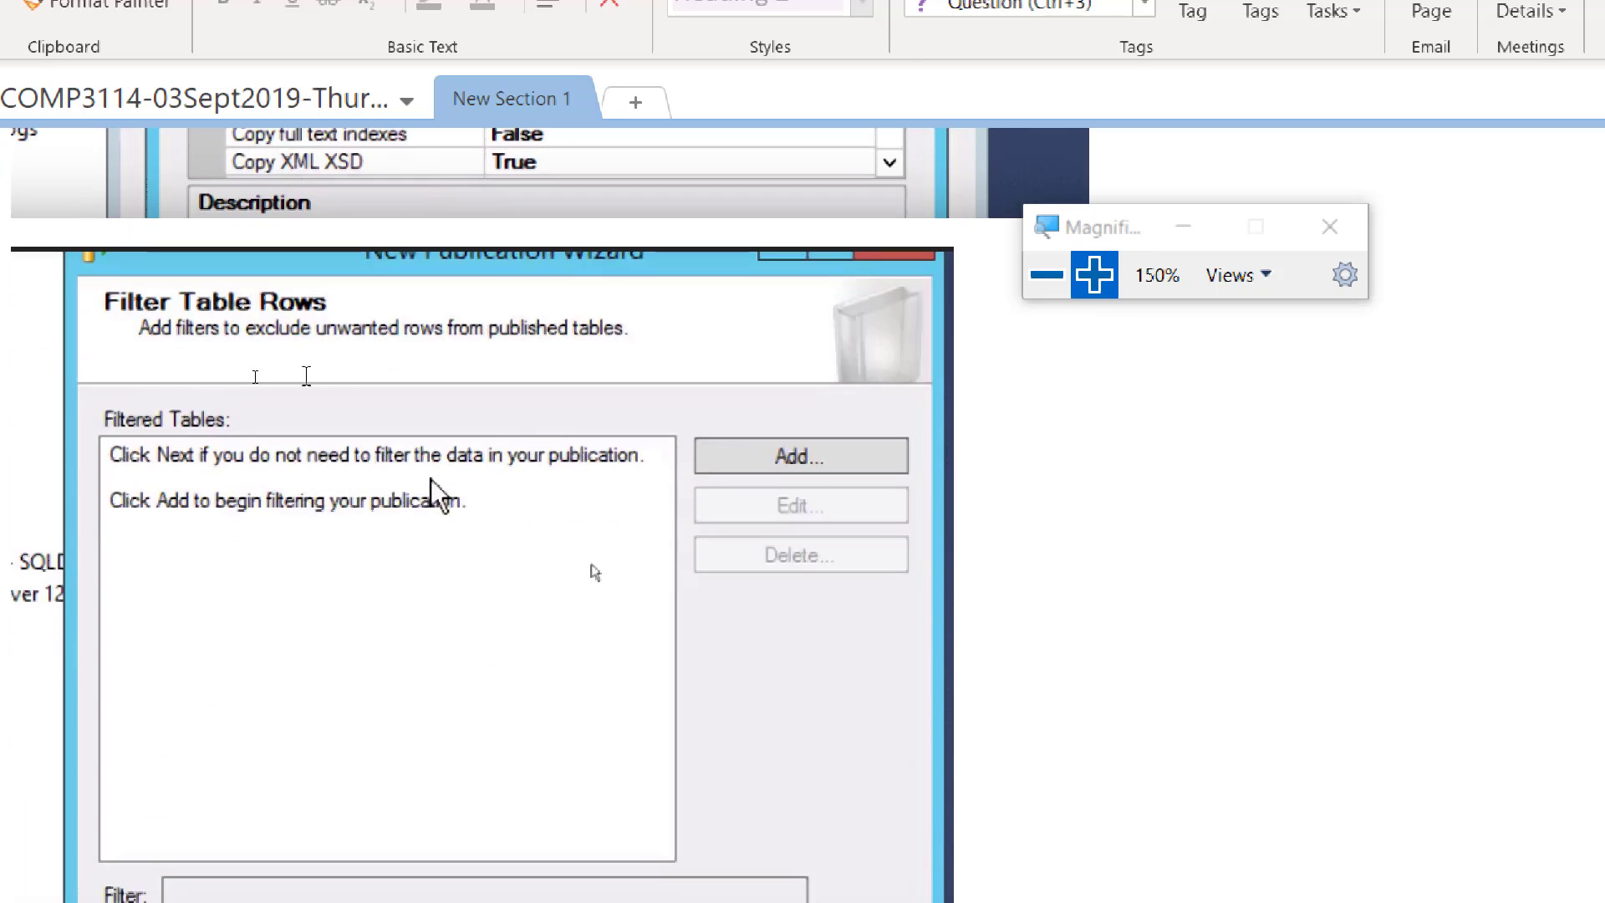
scroll(464, 513, down, 3)
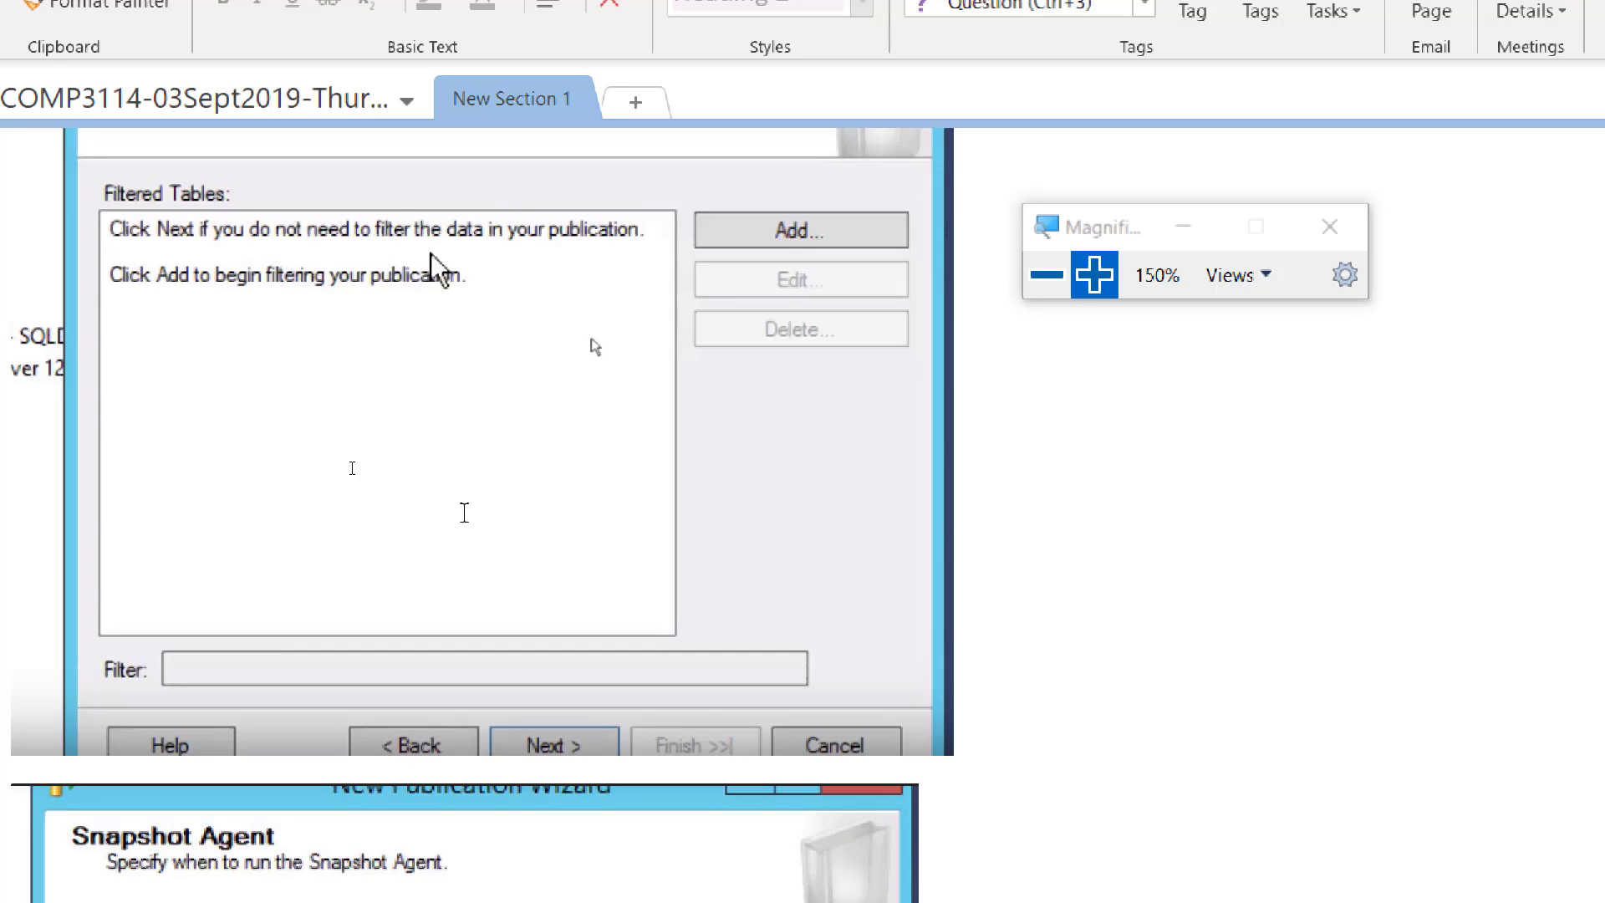
Examine the Snapshot Agent page pictures, including the option to create a snapshot immediately and the scheduling option
scroll(541, 527, down, 6)
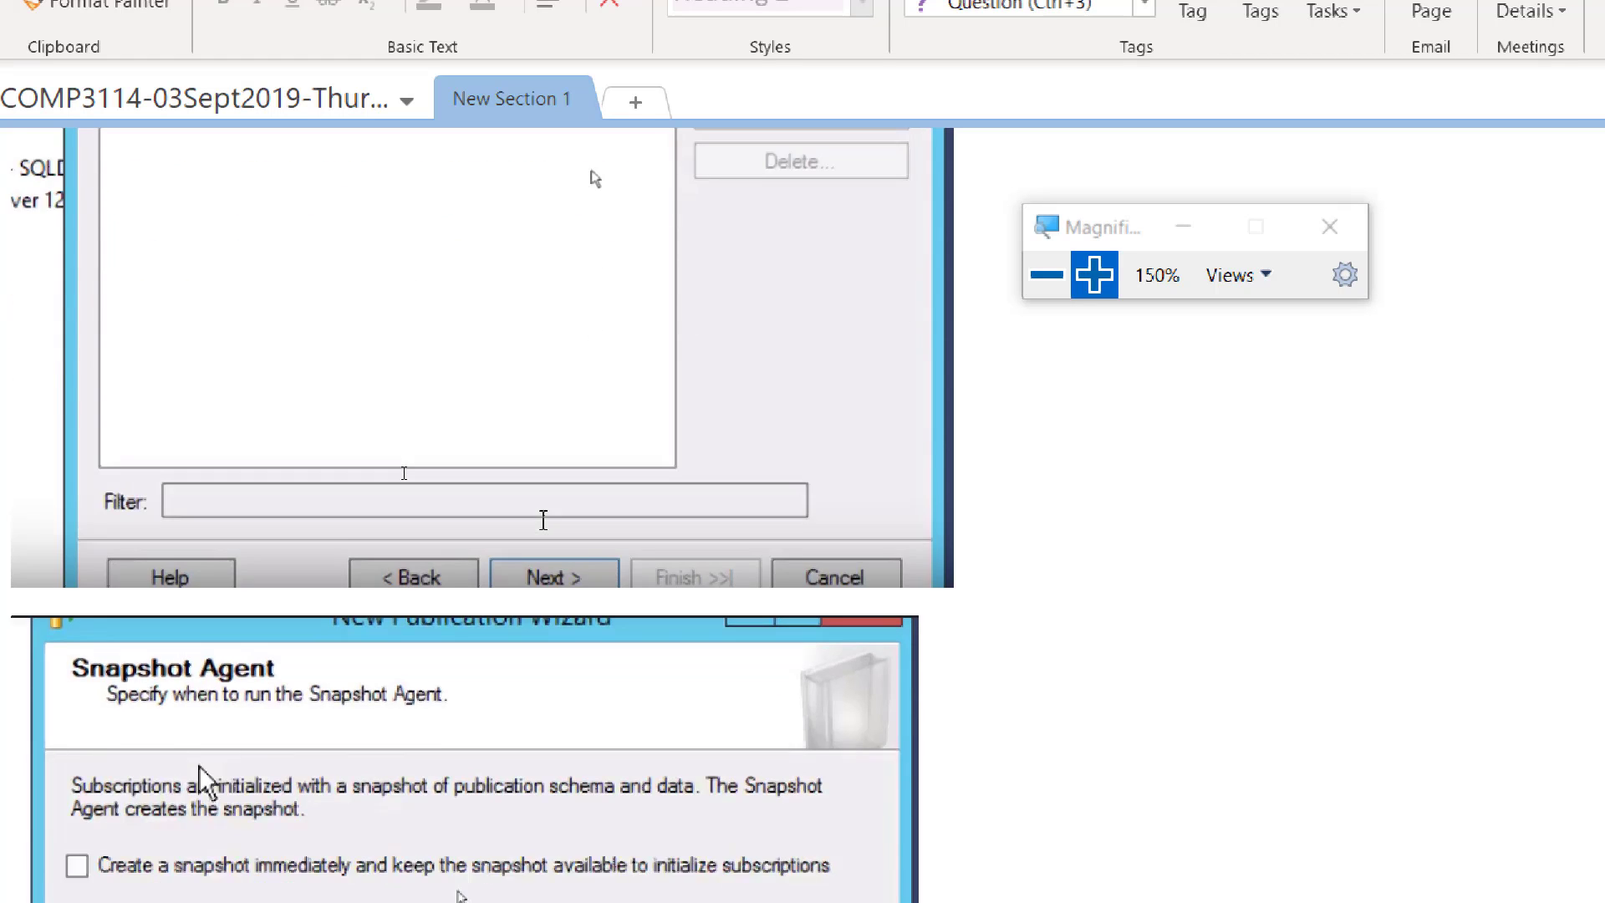
scroll(541, 517, down, 1)
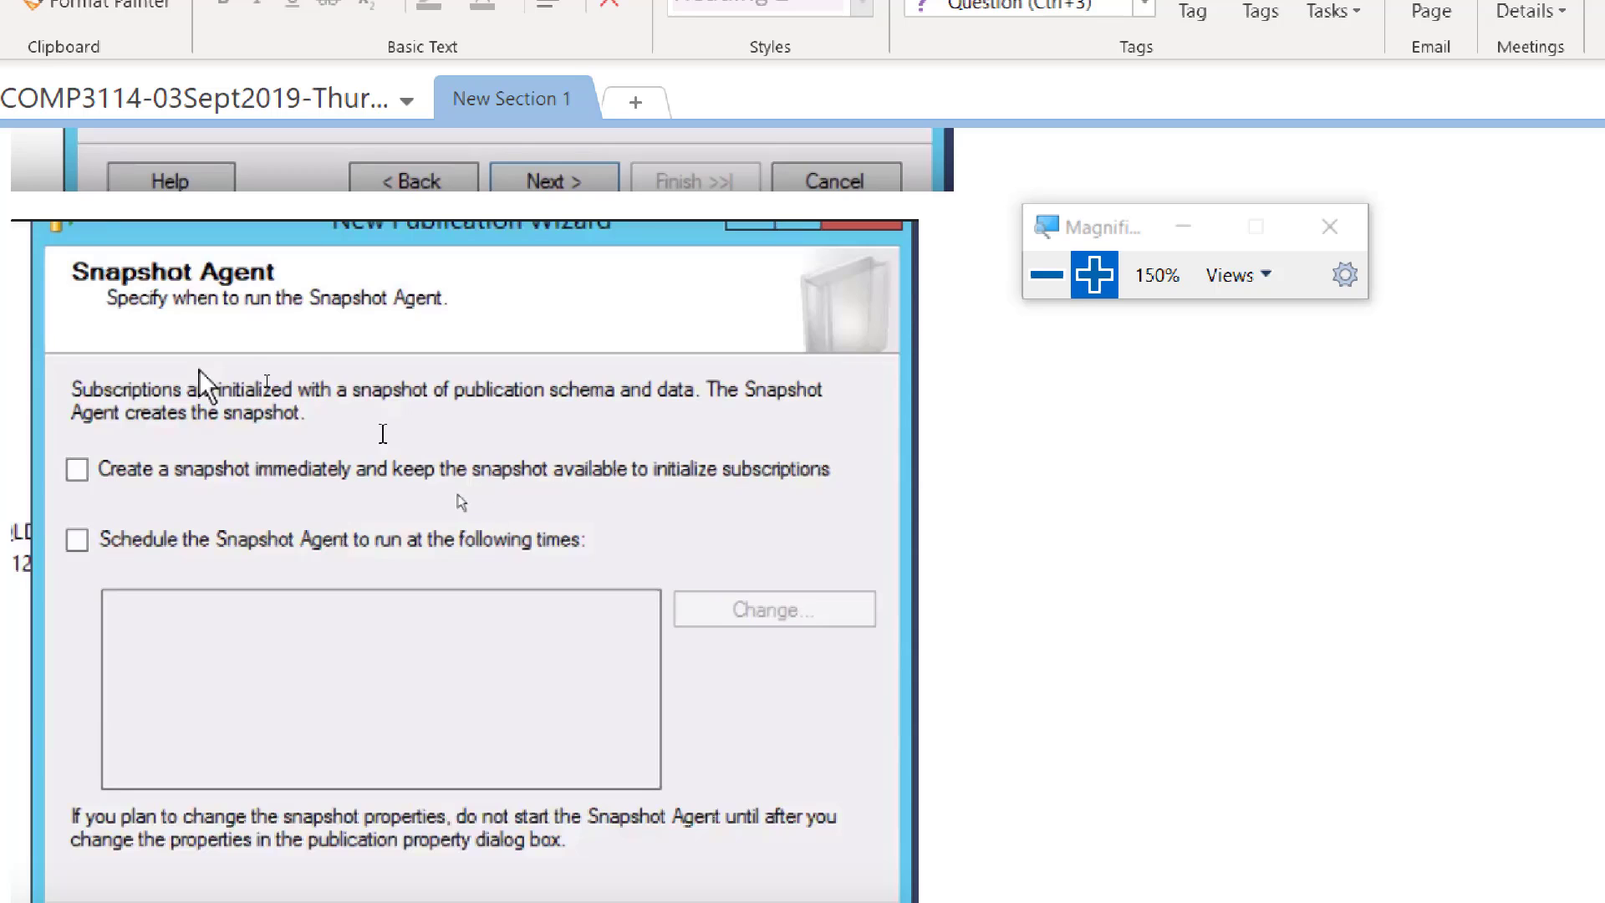
scroll(190, 480, down, 1)
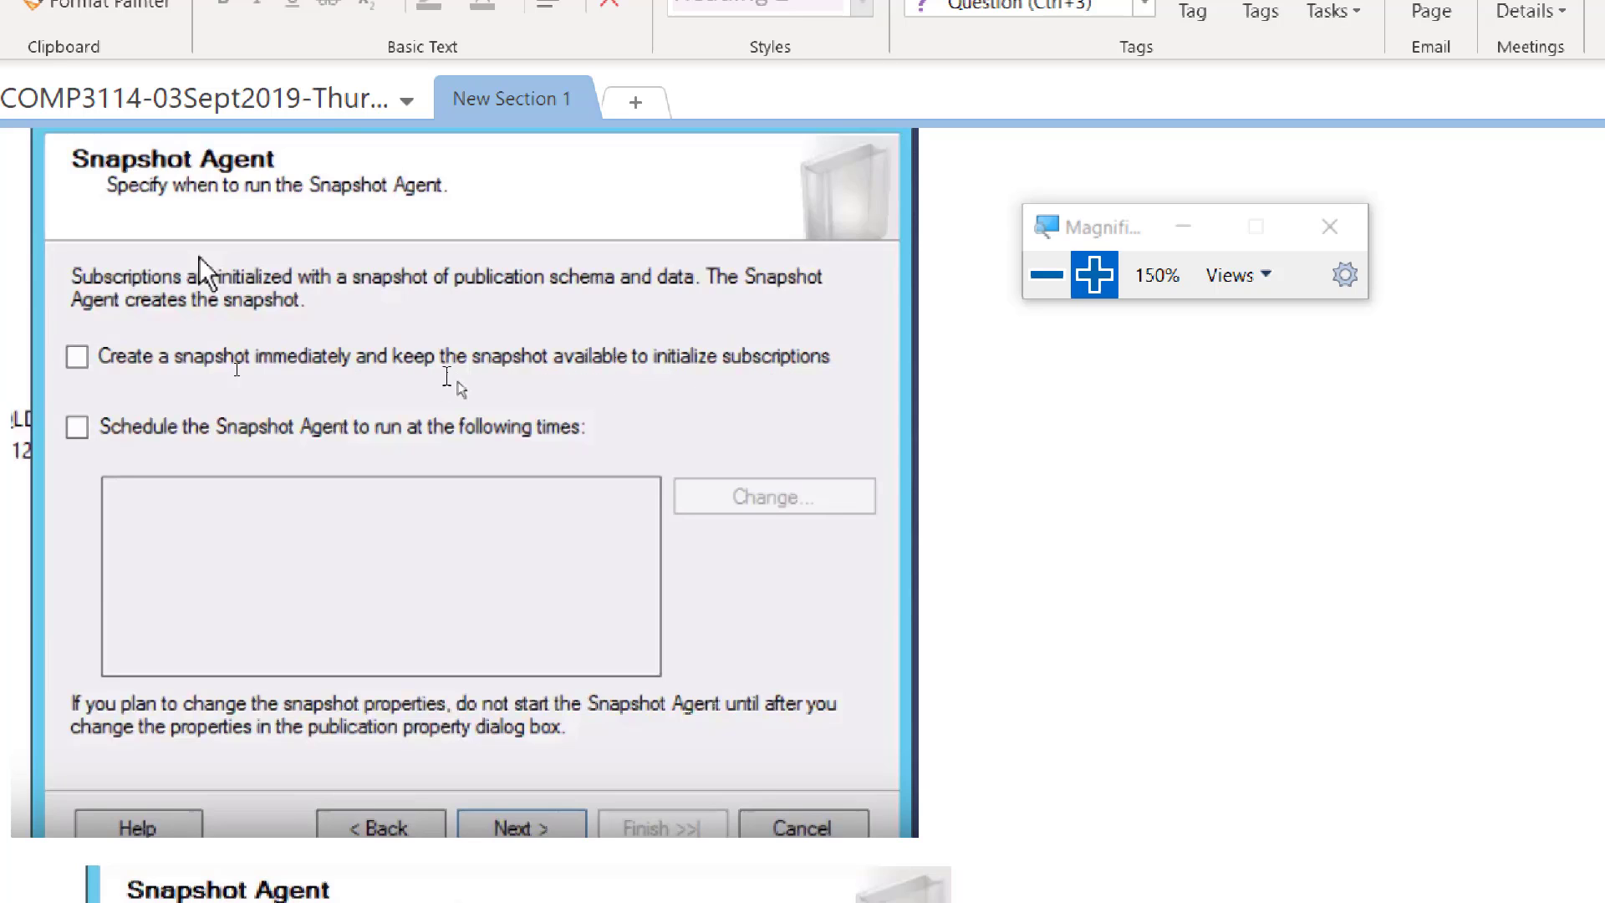
scroll(438, 328, down, 8)
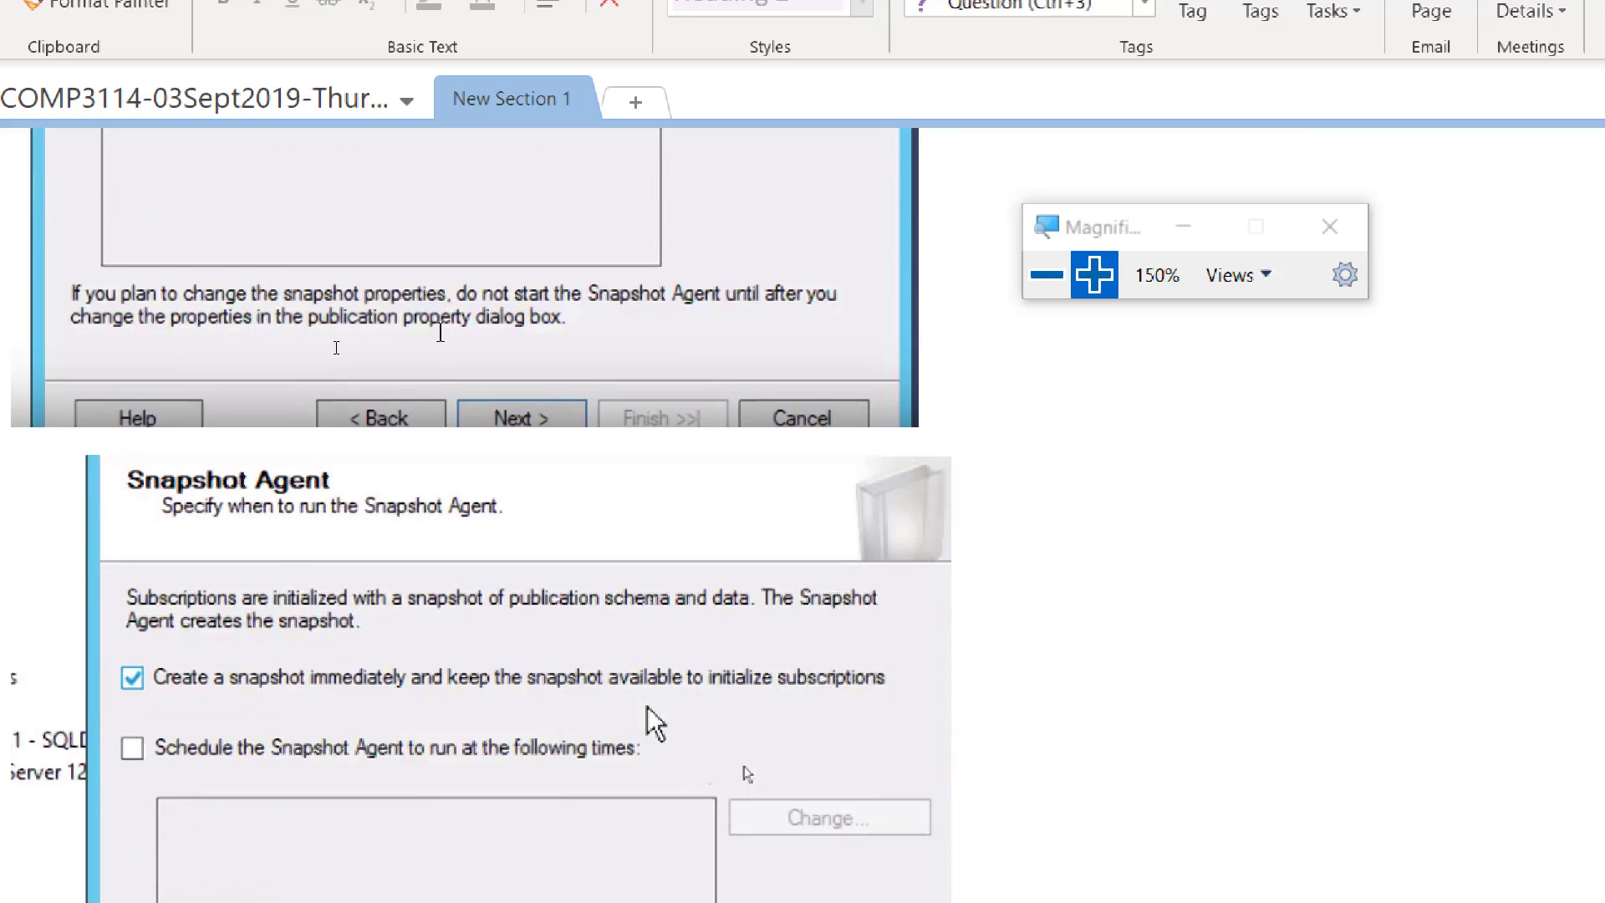
scroll(441, 332, down, 1)
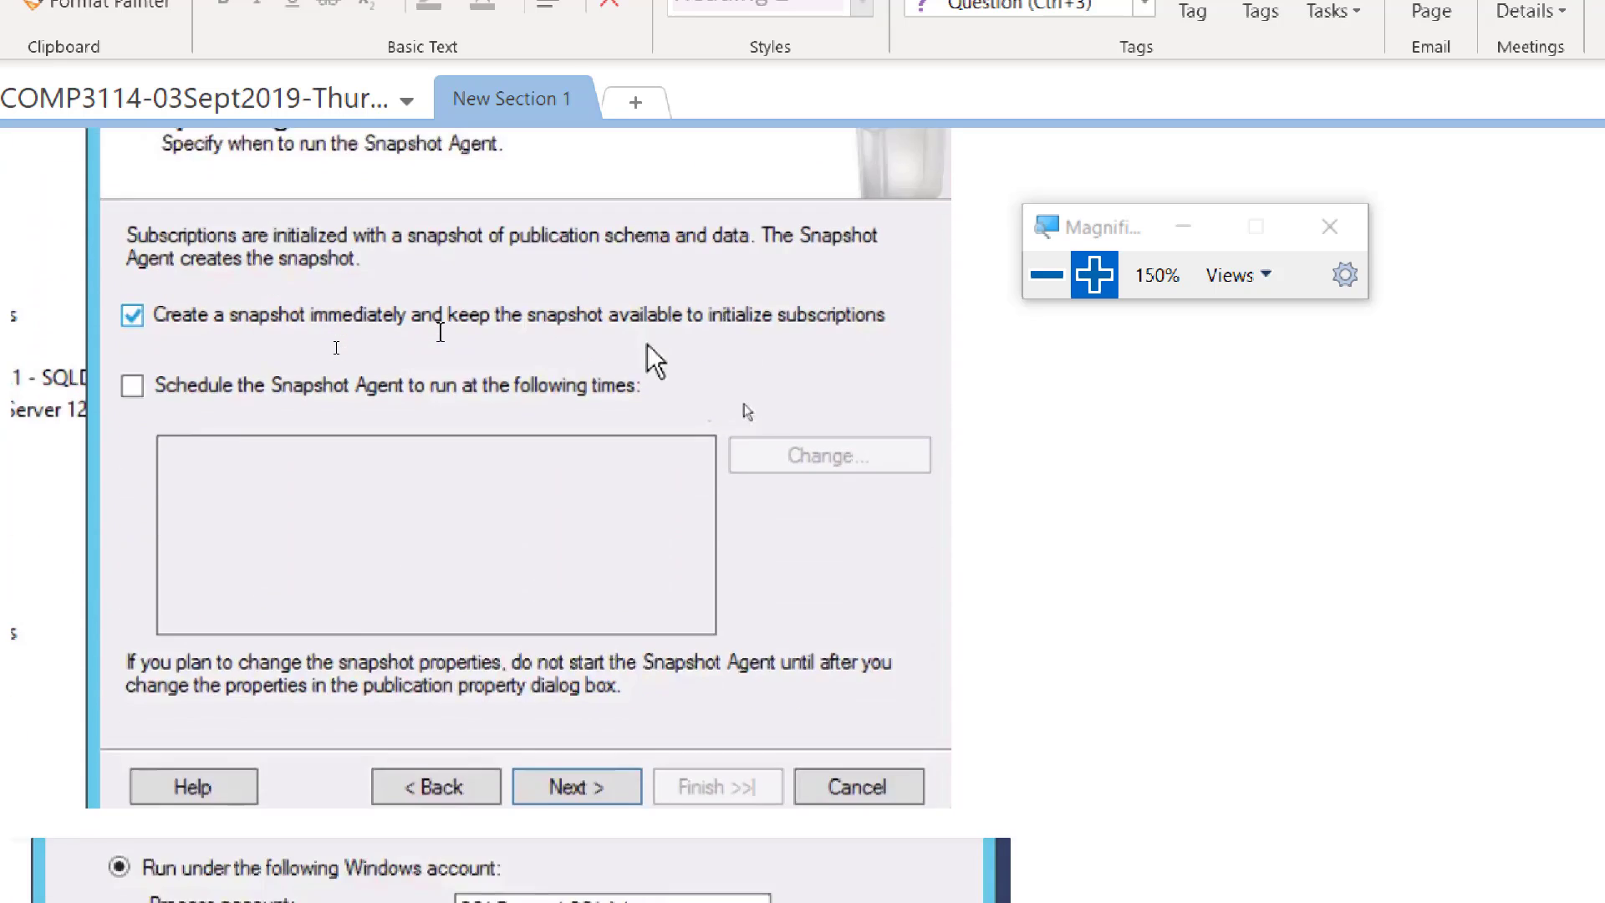
scroll(162, 275, up, 1)
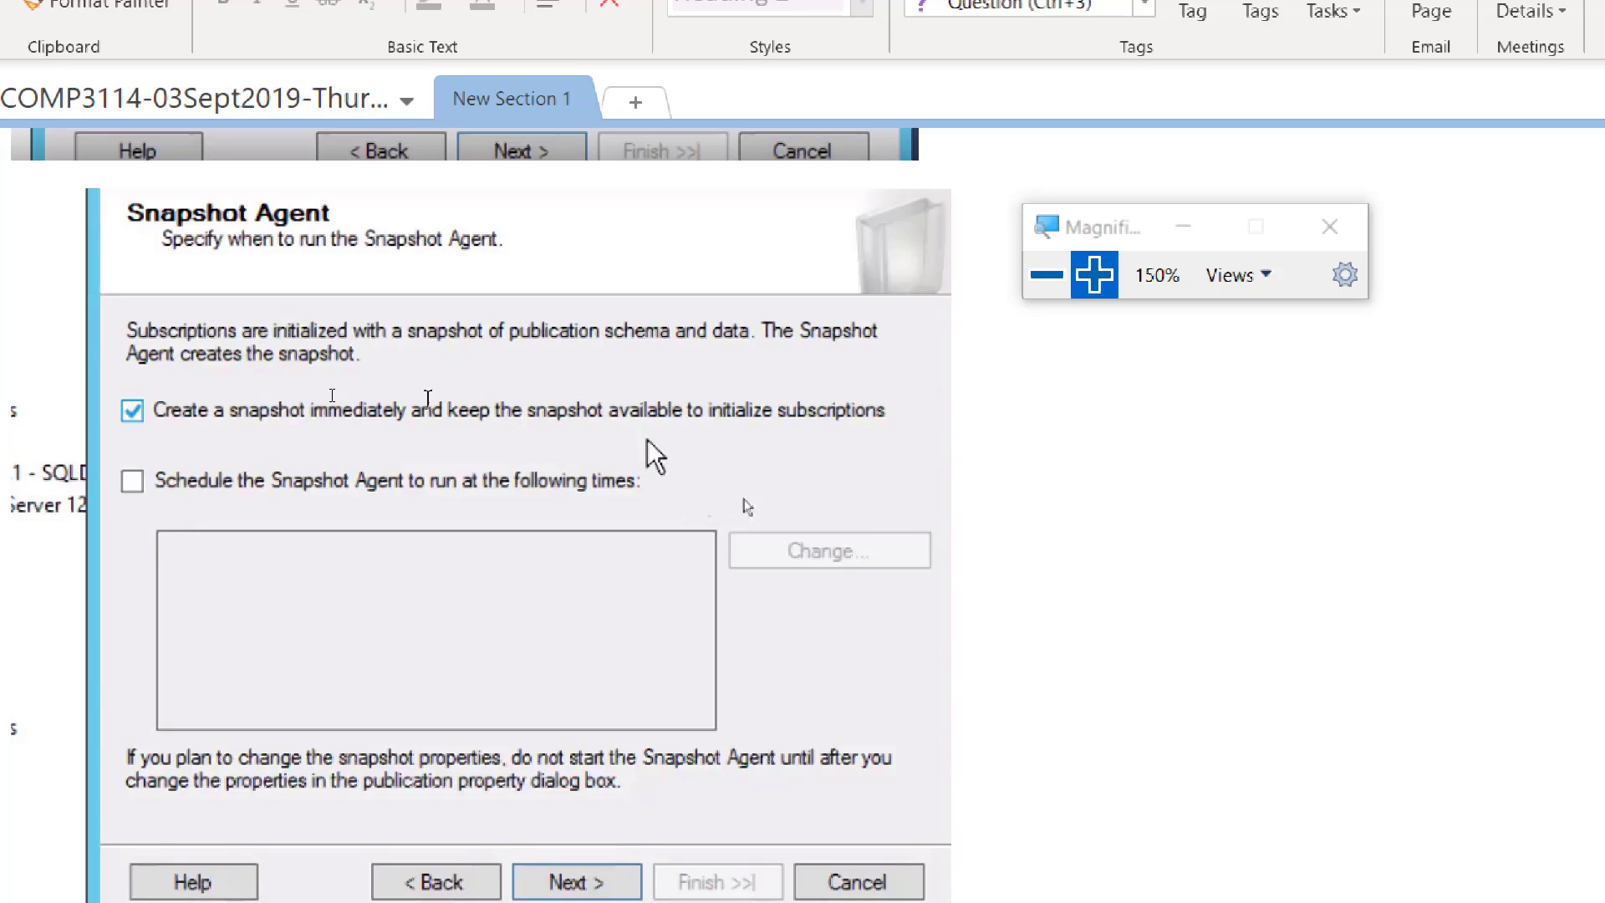
scroll(354, 382, down, 5)
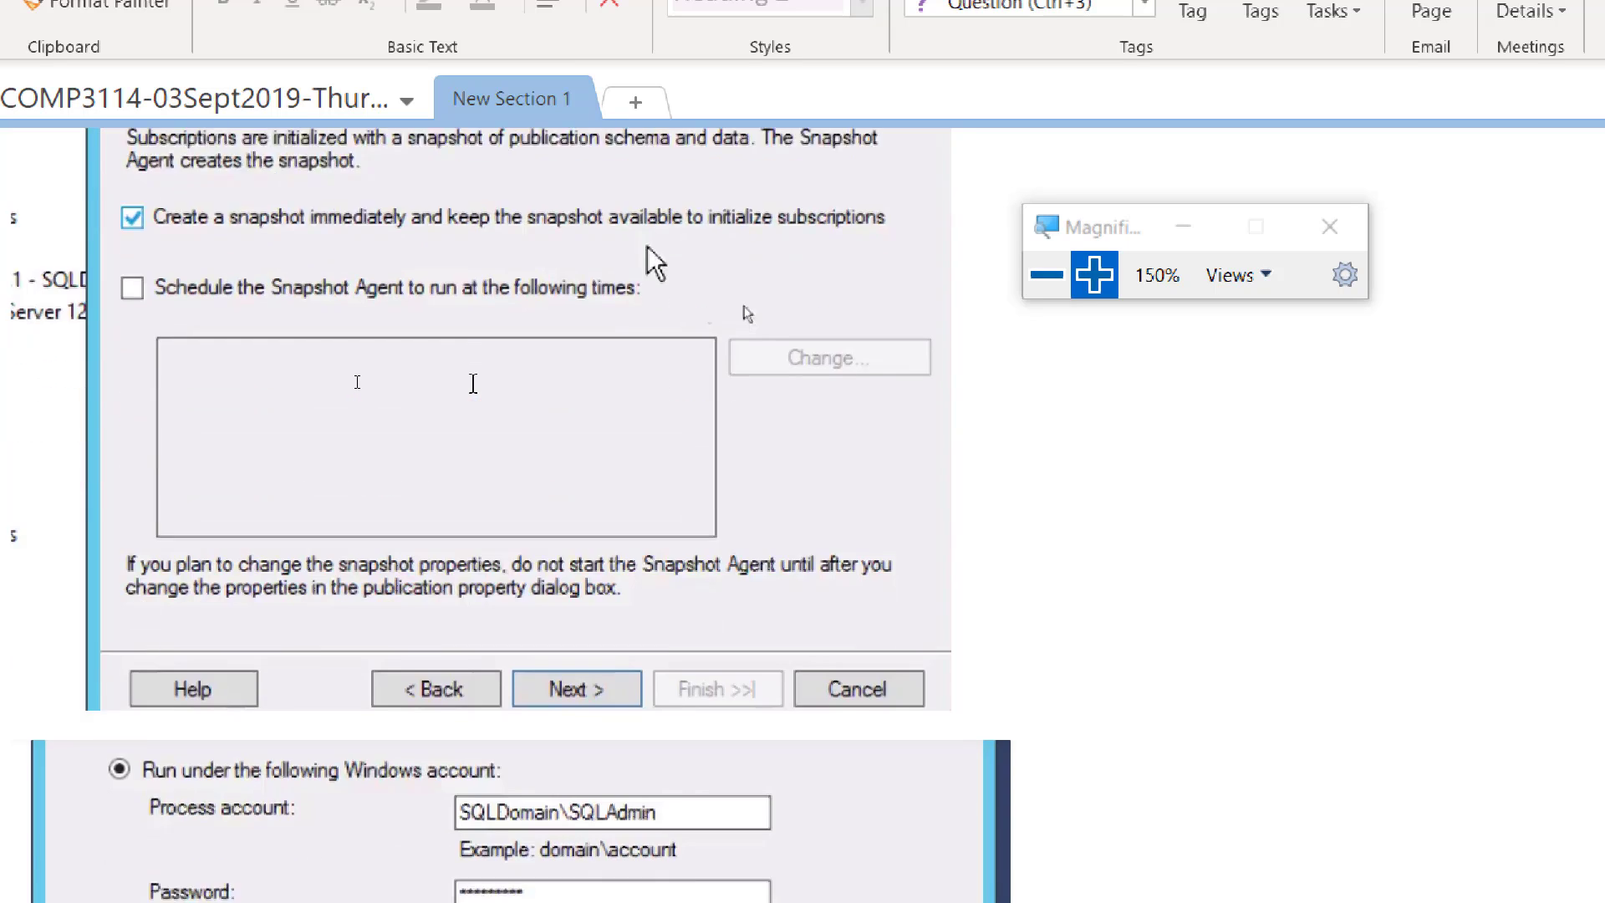
Review the pictures of the Snapshot Agent's Windows account and publisher connection settings and the resulting Agent Security page
scroll(355, 382, down, 1)
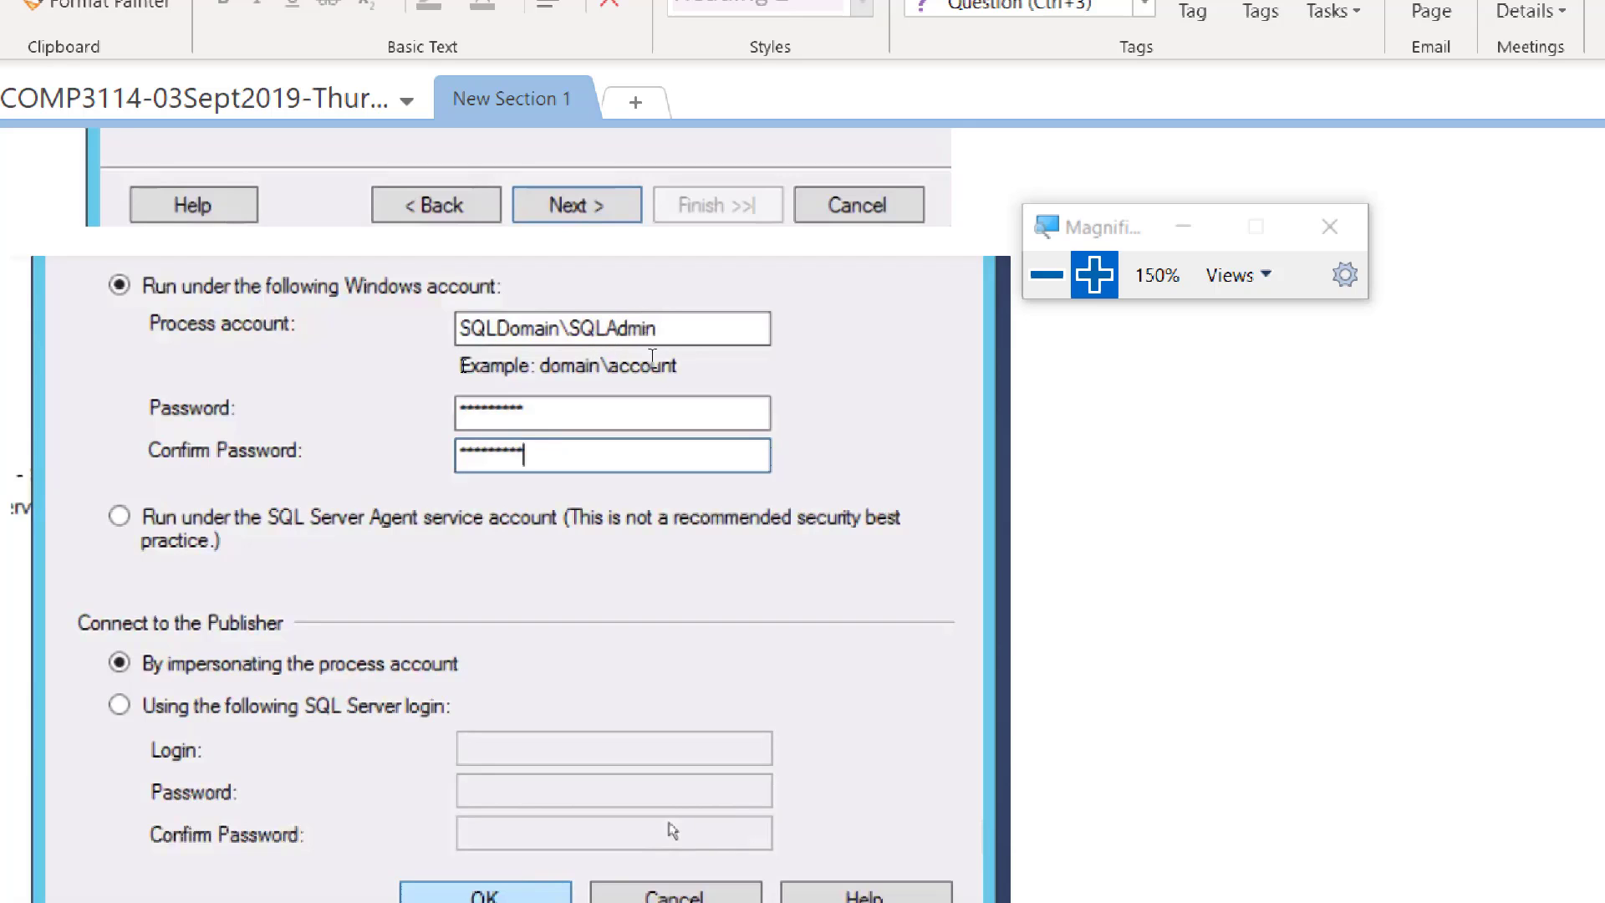
scroll(573, 423, down, 5)
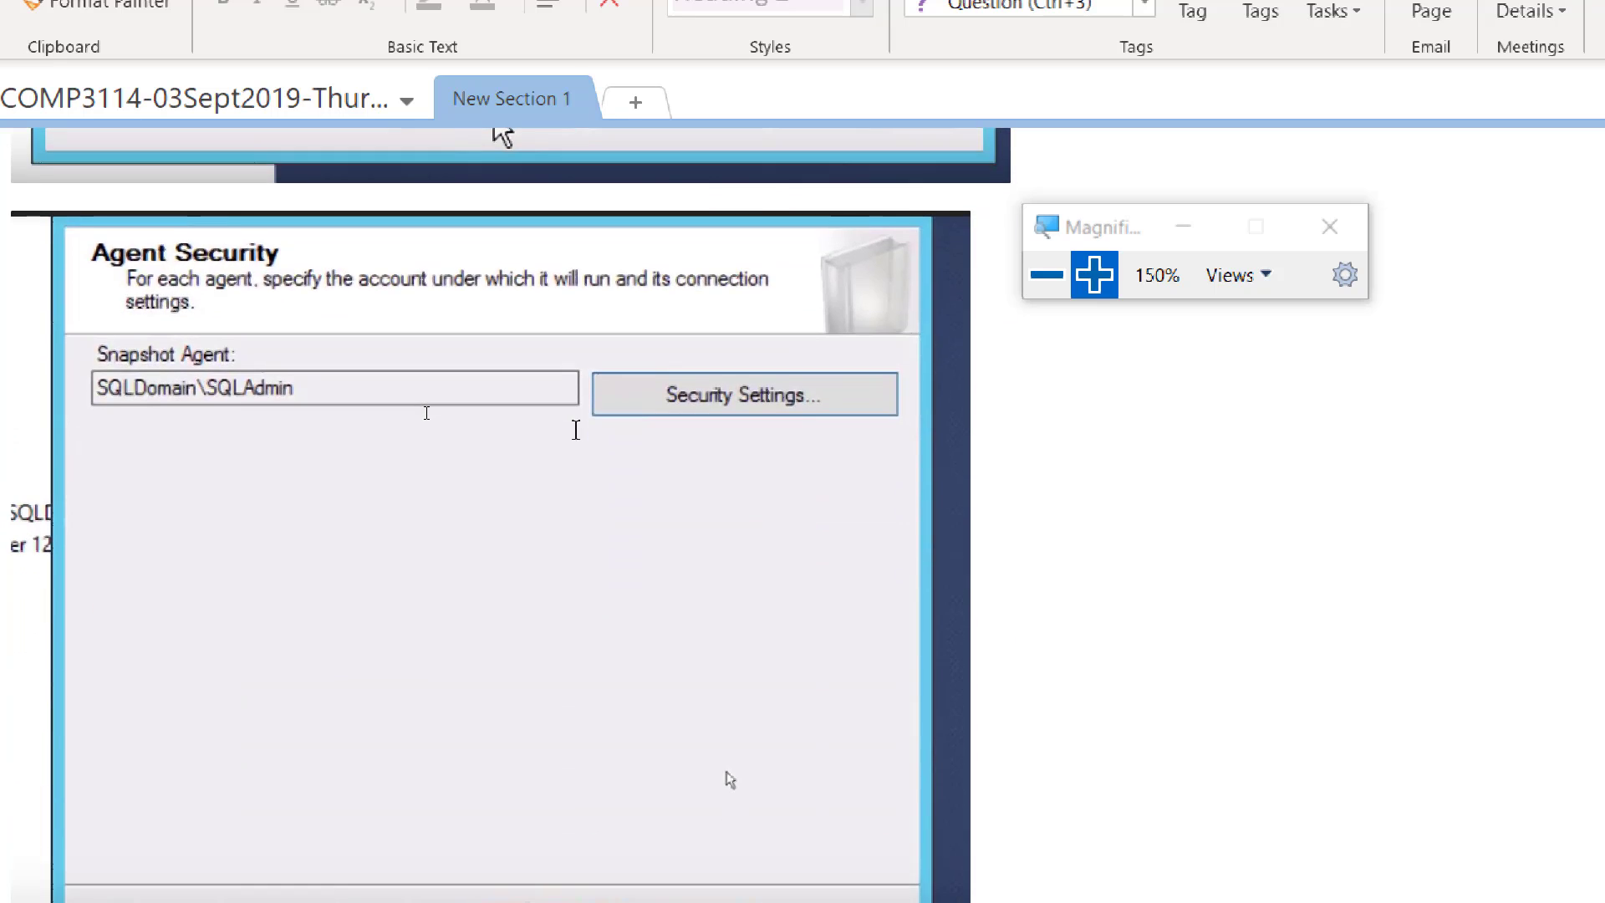
scroll(575, 430, up, 3)
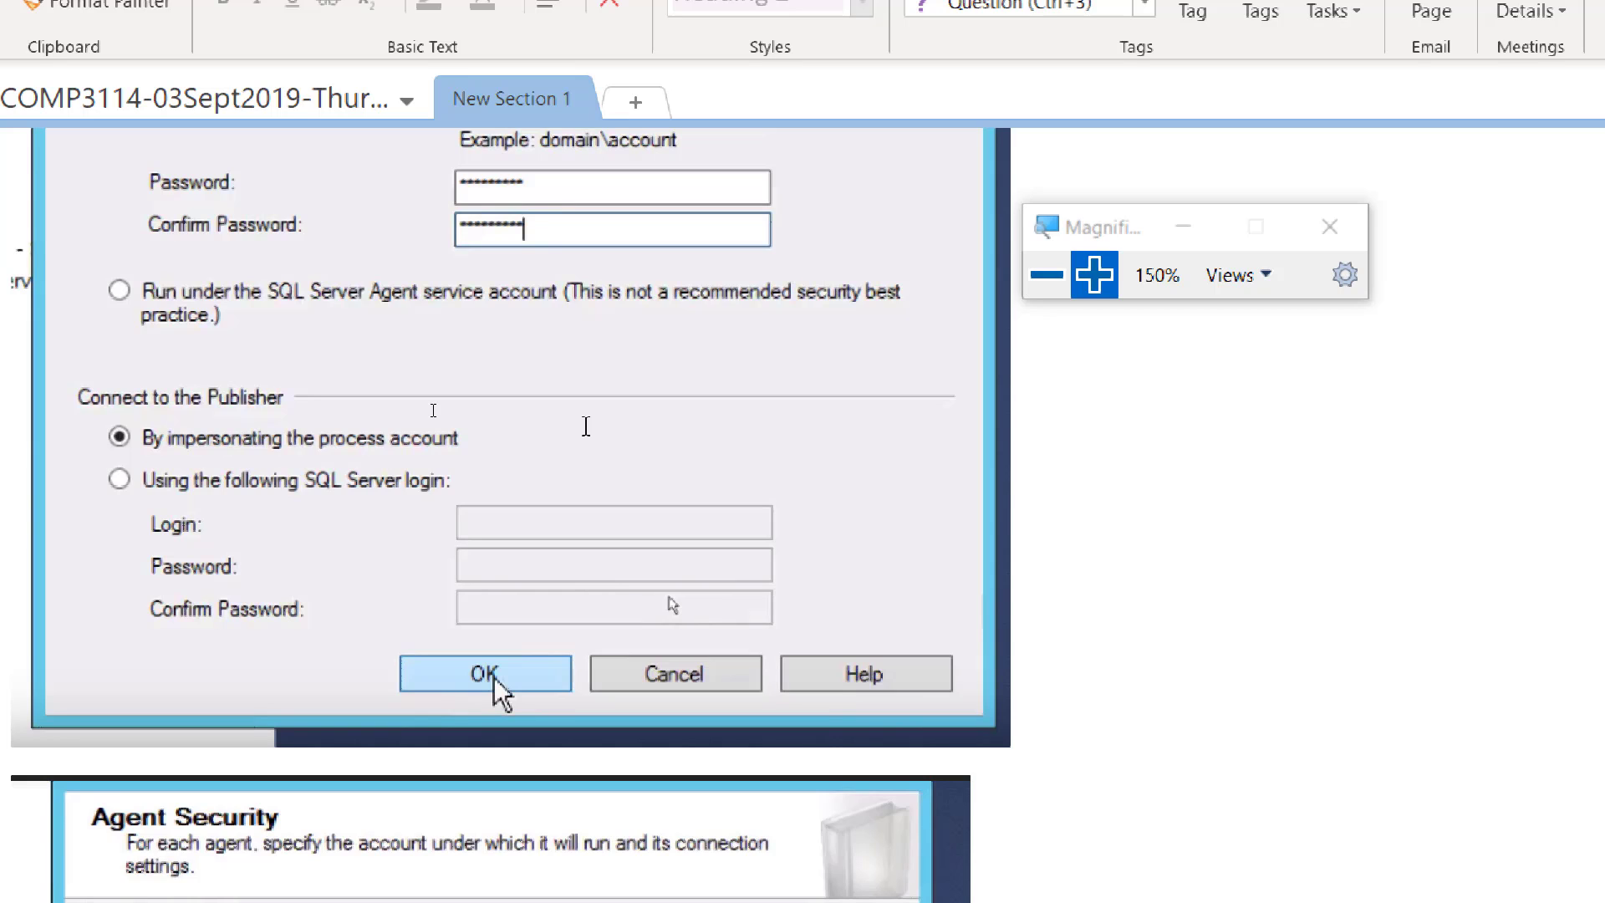
scroll(585, 419, down, 4)
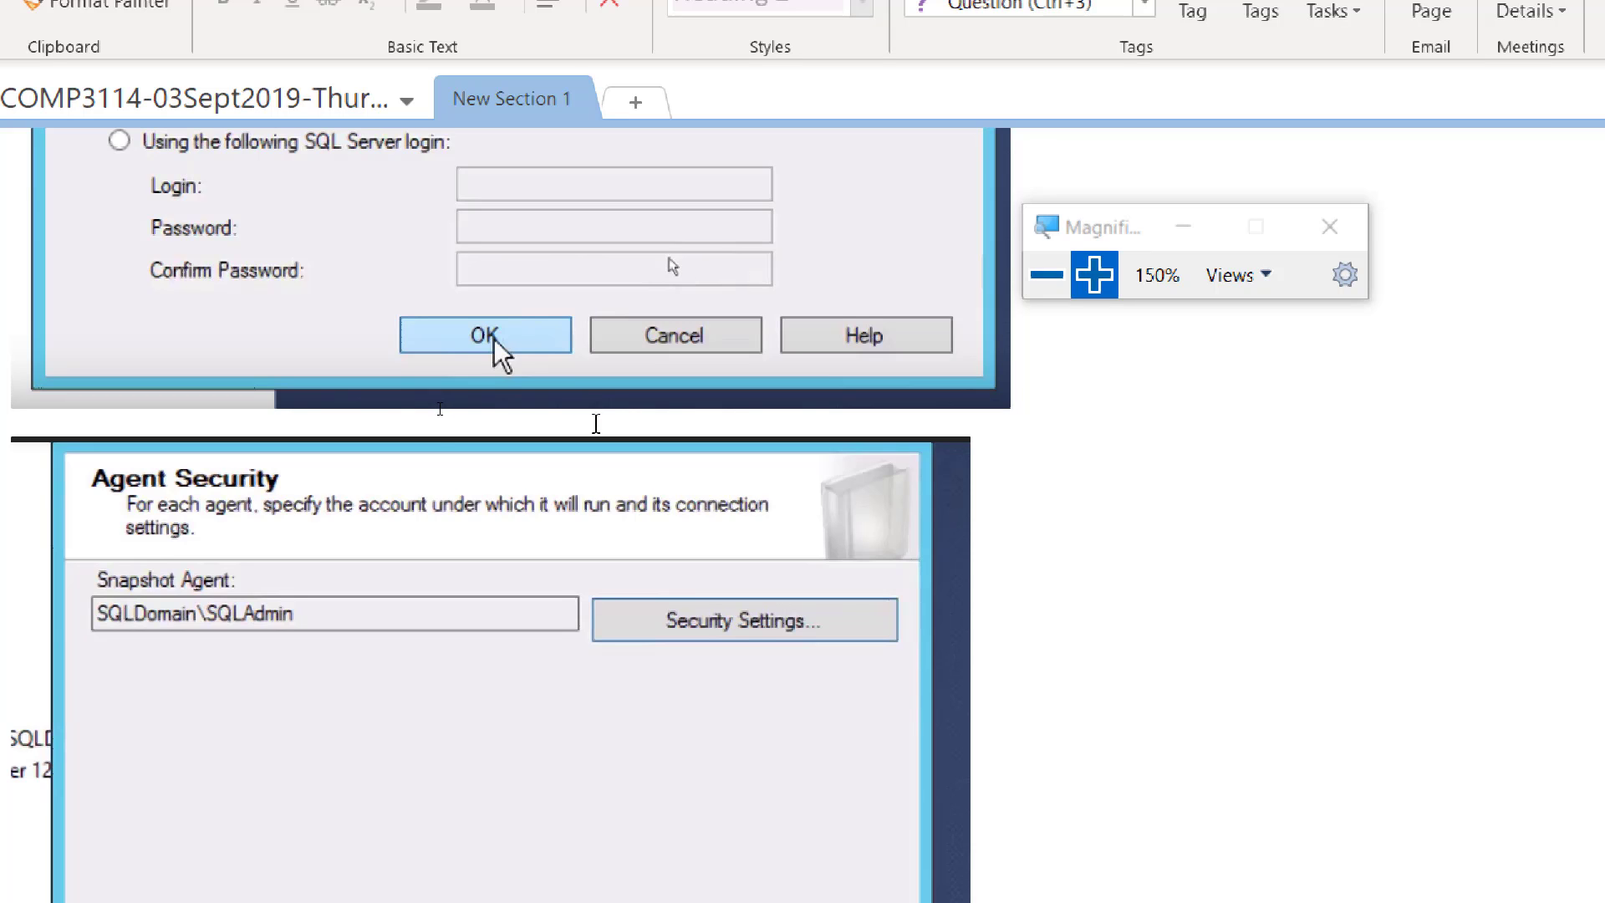
scroll(596, 423, down, 4)
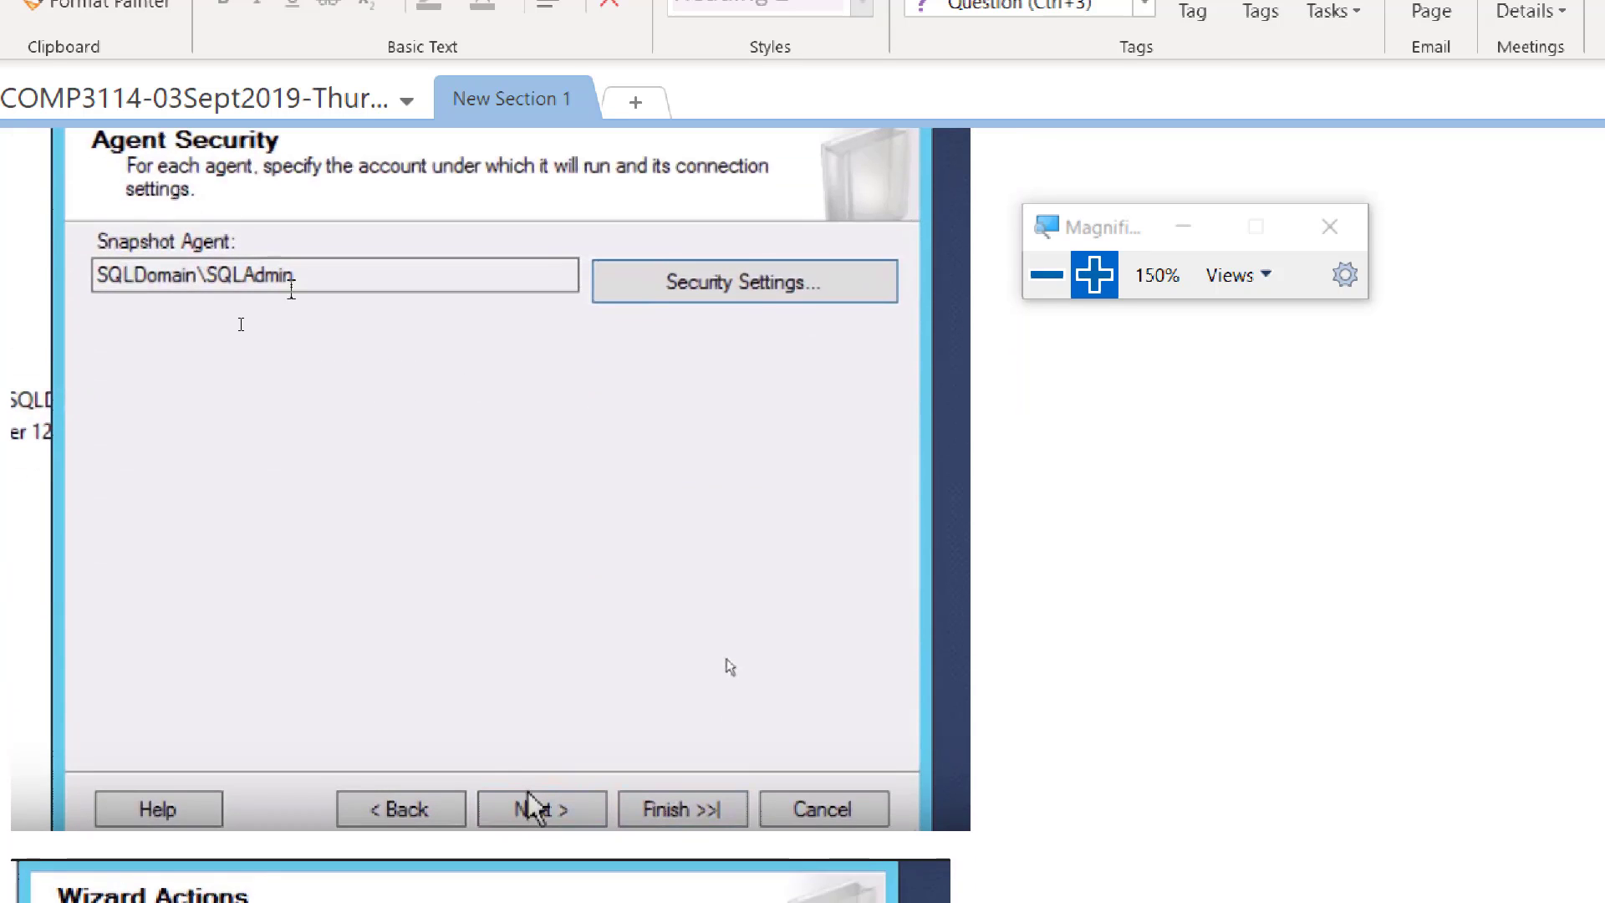
Review the closing wizard pictures, from Wizard Actions and Script File Properties to the publication name and the creation results
scroll(298, 339, down, 2)
scroll(313, 301, down, 5)
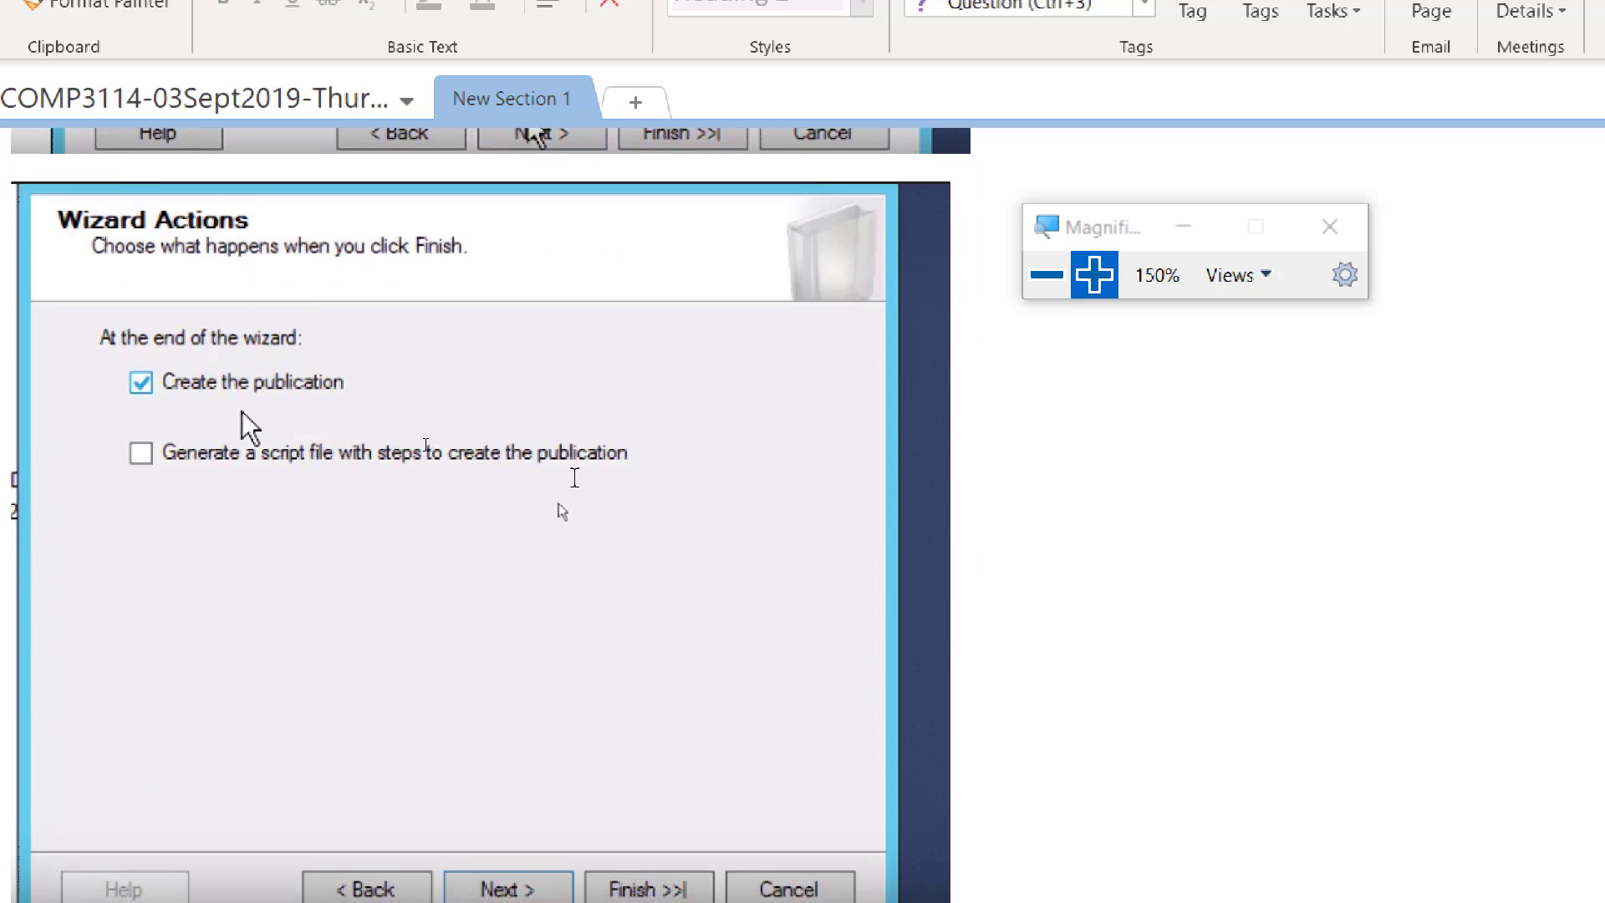
scroll(575, 478, down, 8)
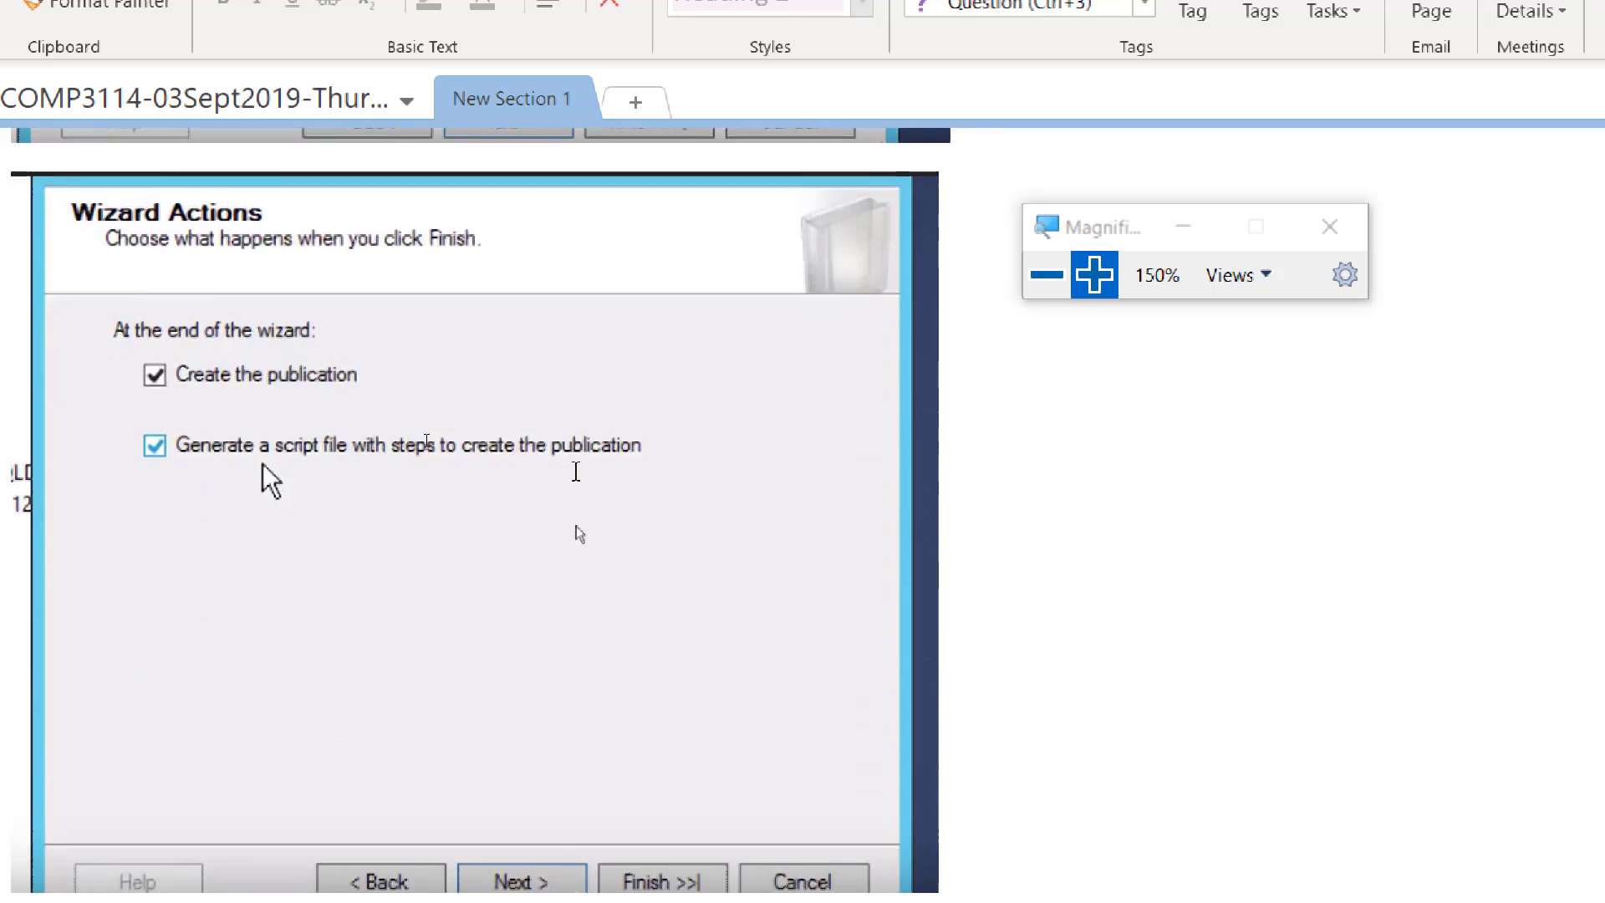
scroll(575, 472, down, 8)
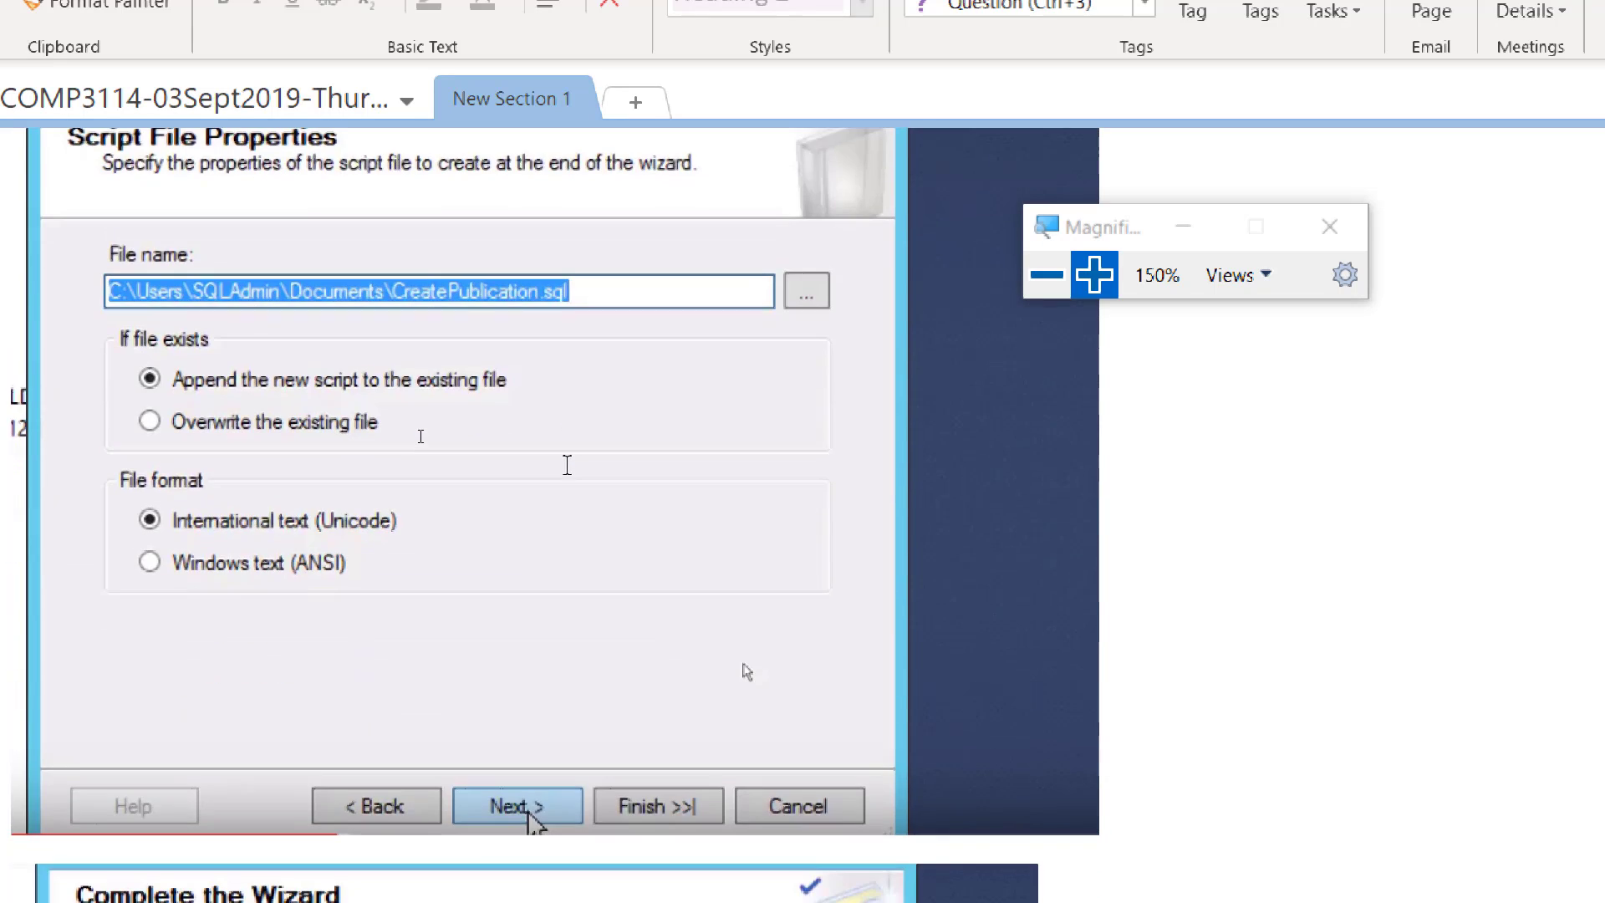
scroll(555, 416, down, 7)
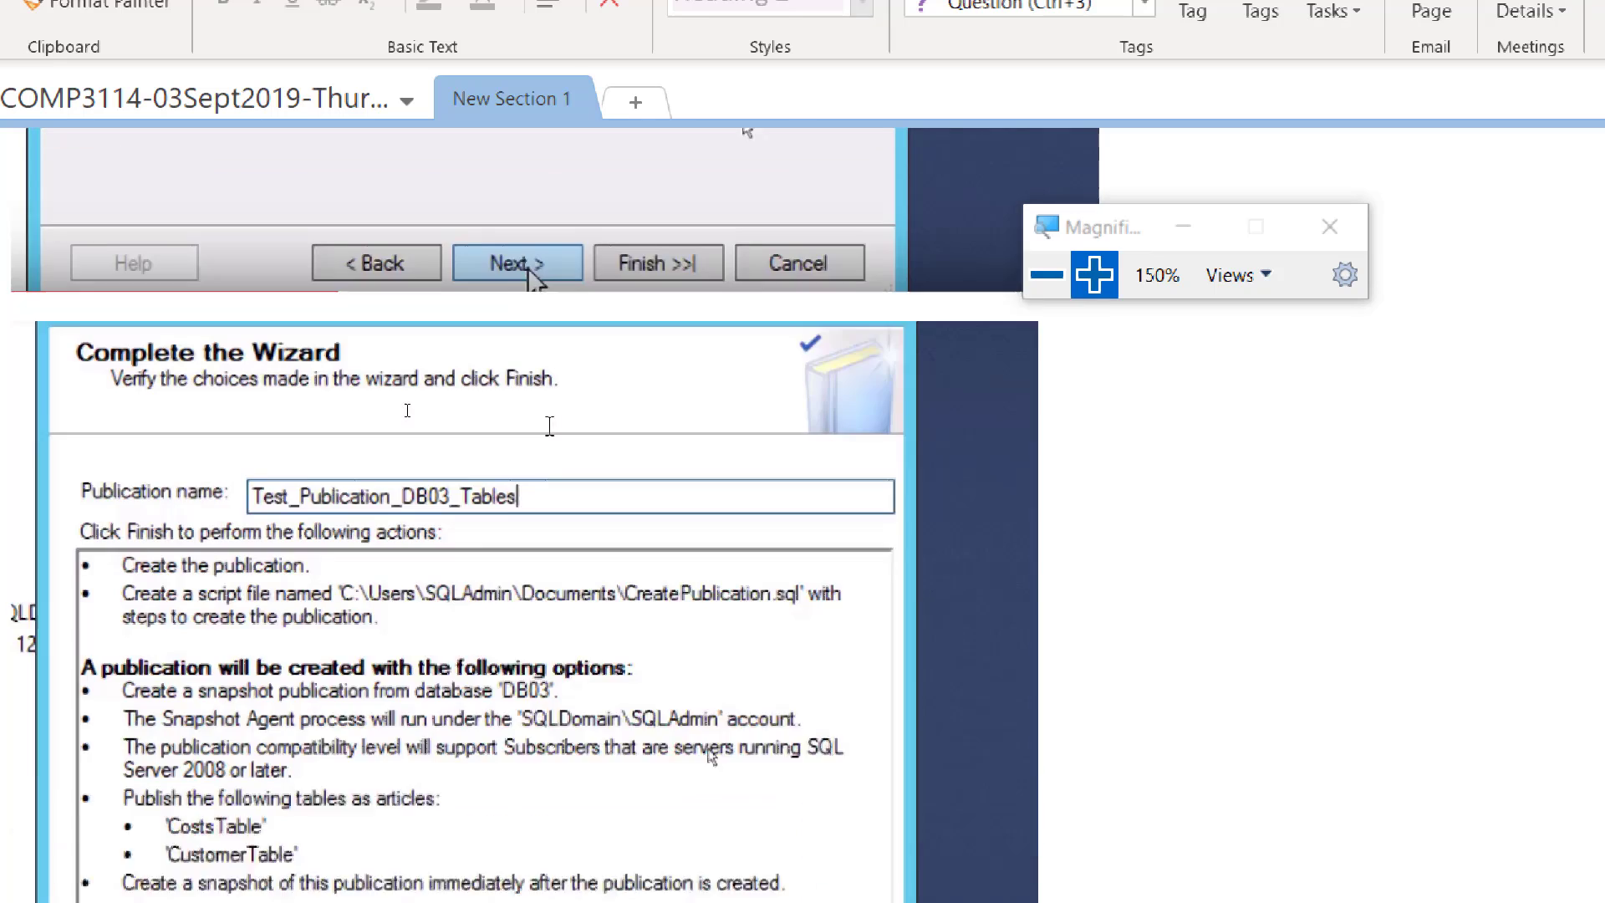
scroll(550, 422, down, 7)
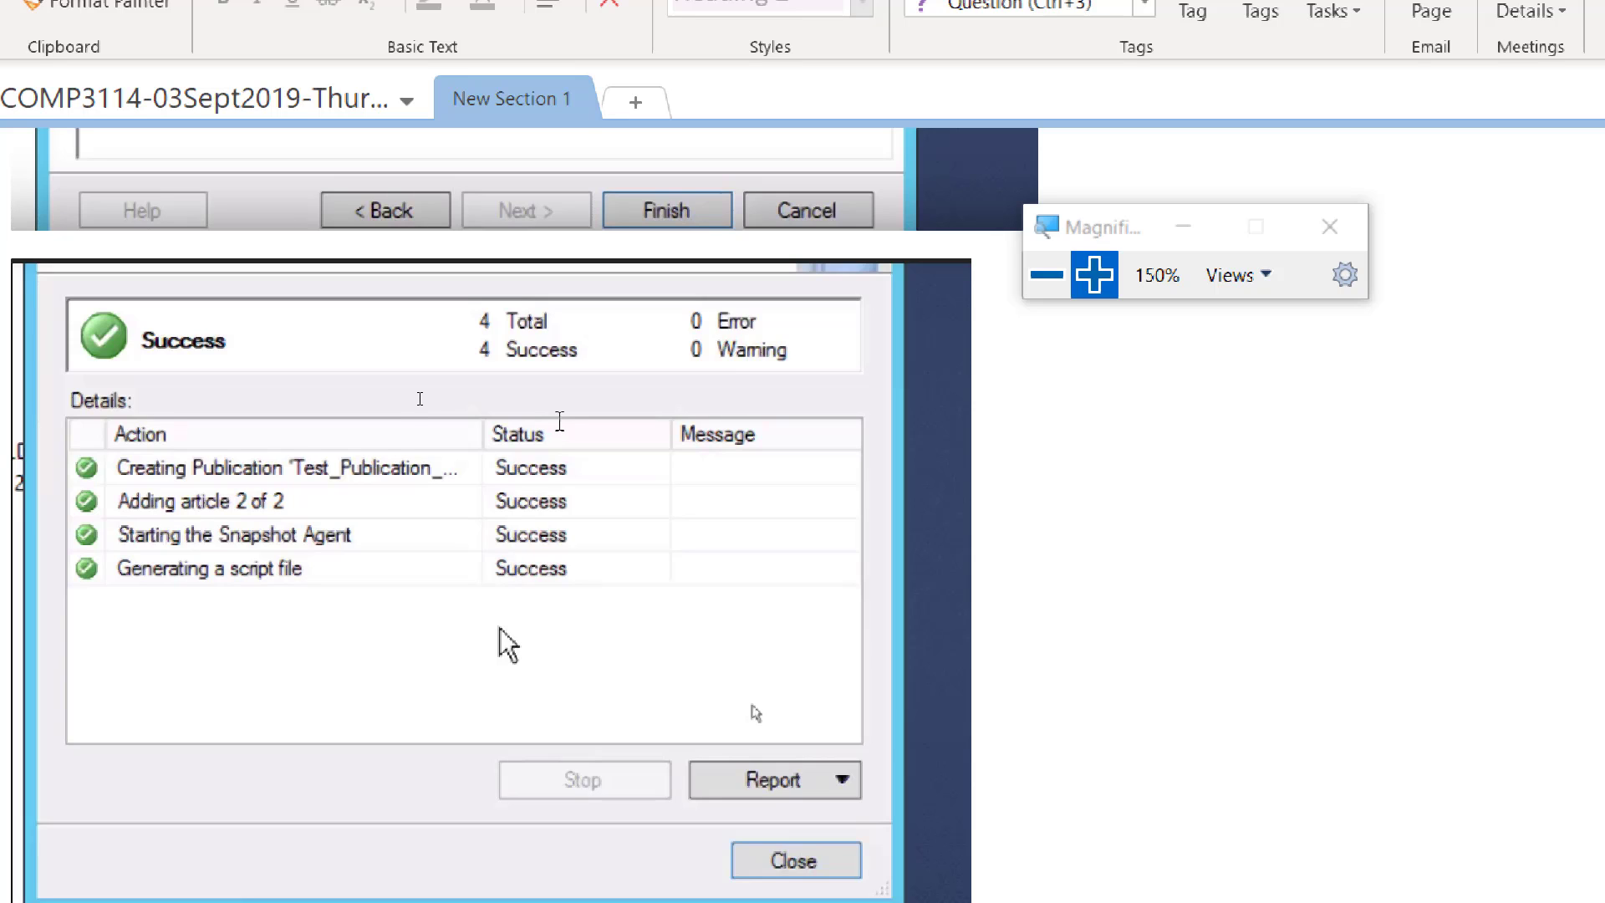
scroll(559, 414, down, 1)
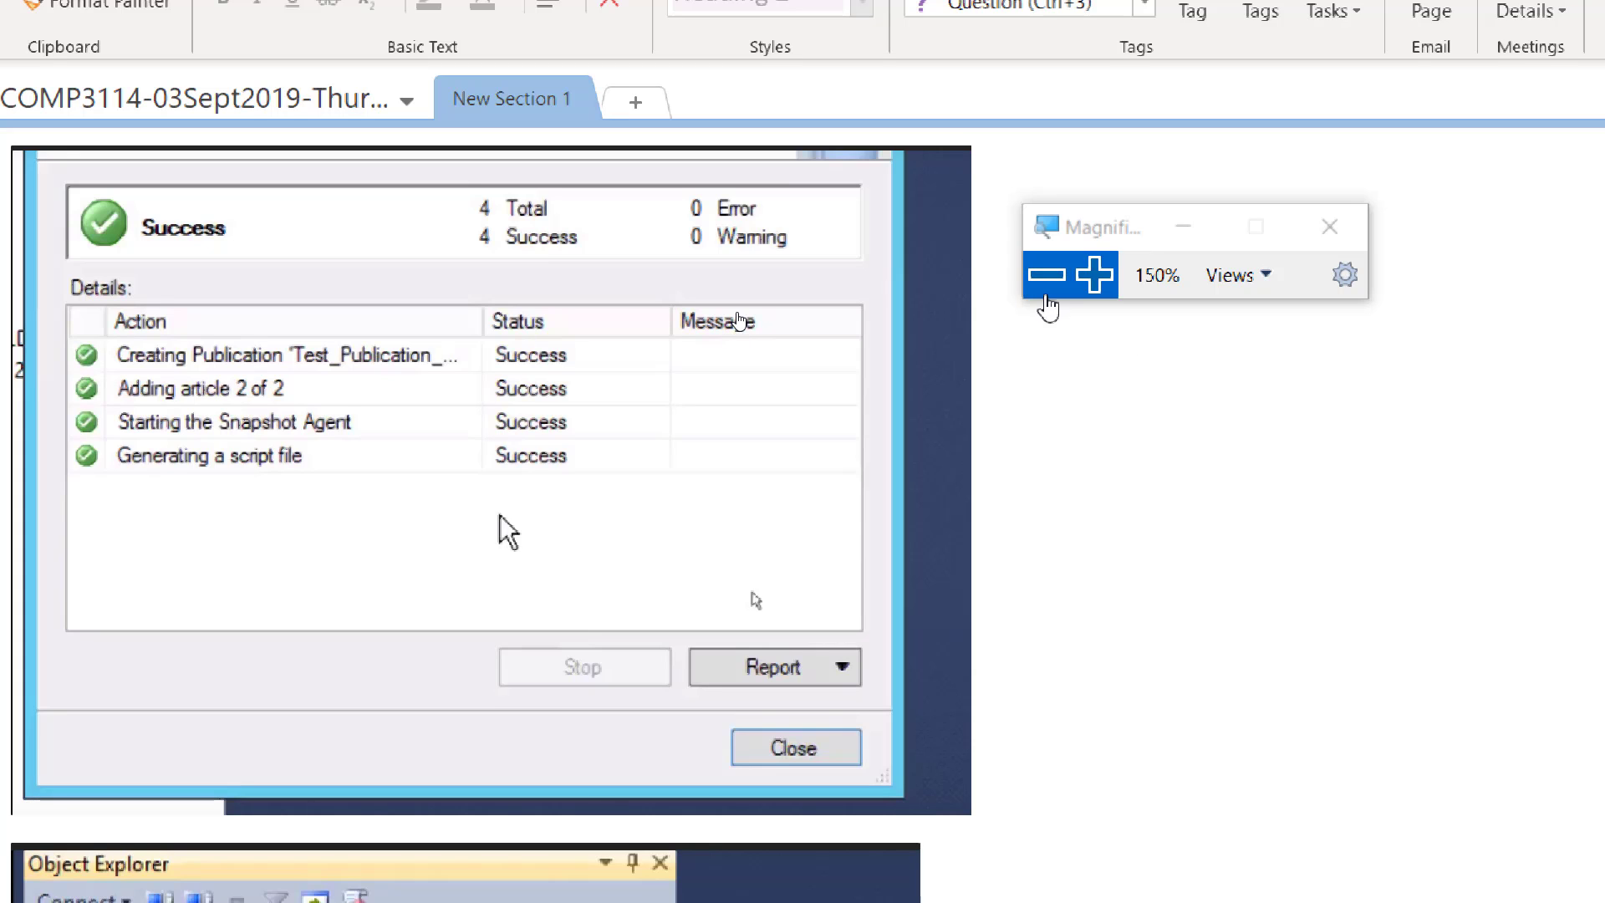
Switch to the Server02 virtual machine in VMware Workstation and magnify the screen to 200%
click(1045, 291)
click(857, 281)
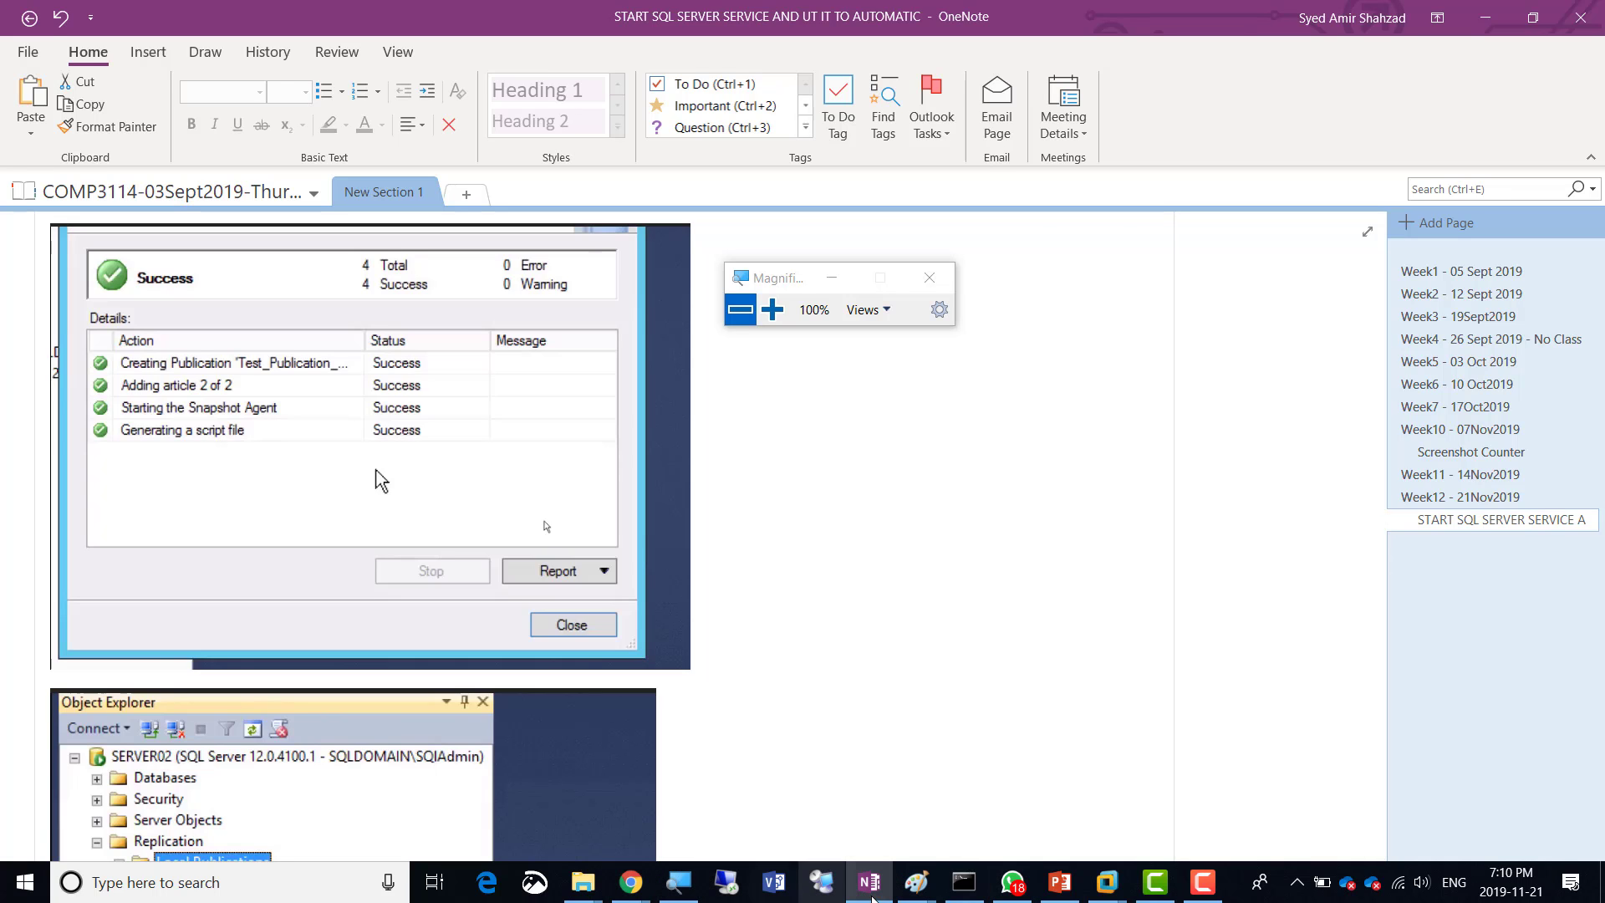
mouse_move(1107, 881)
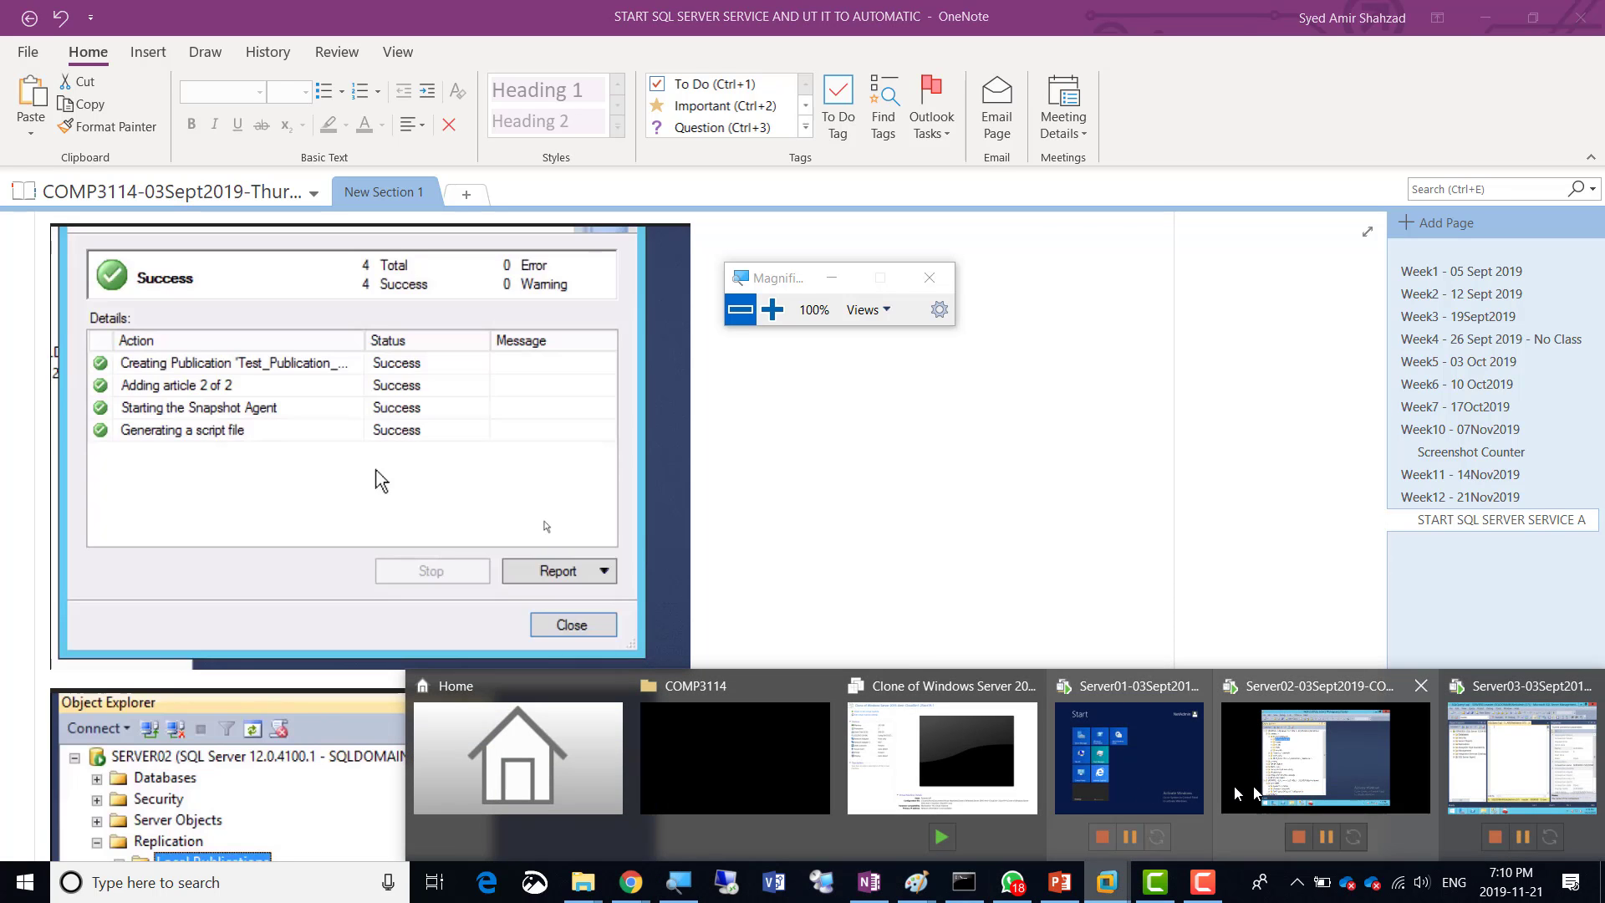
click(1320, 769)
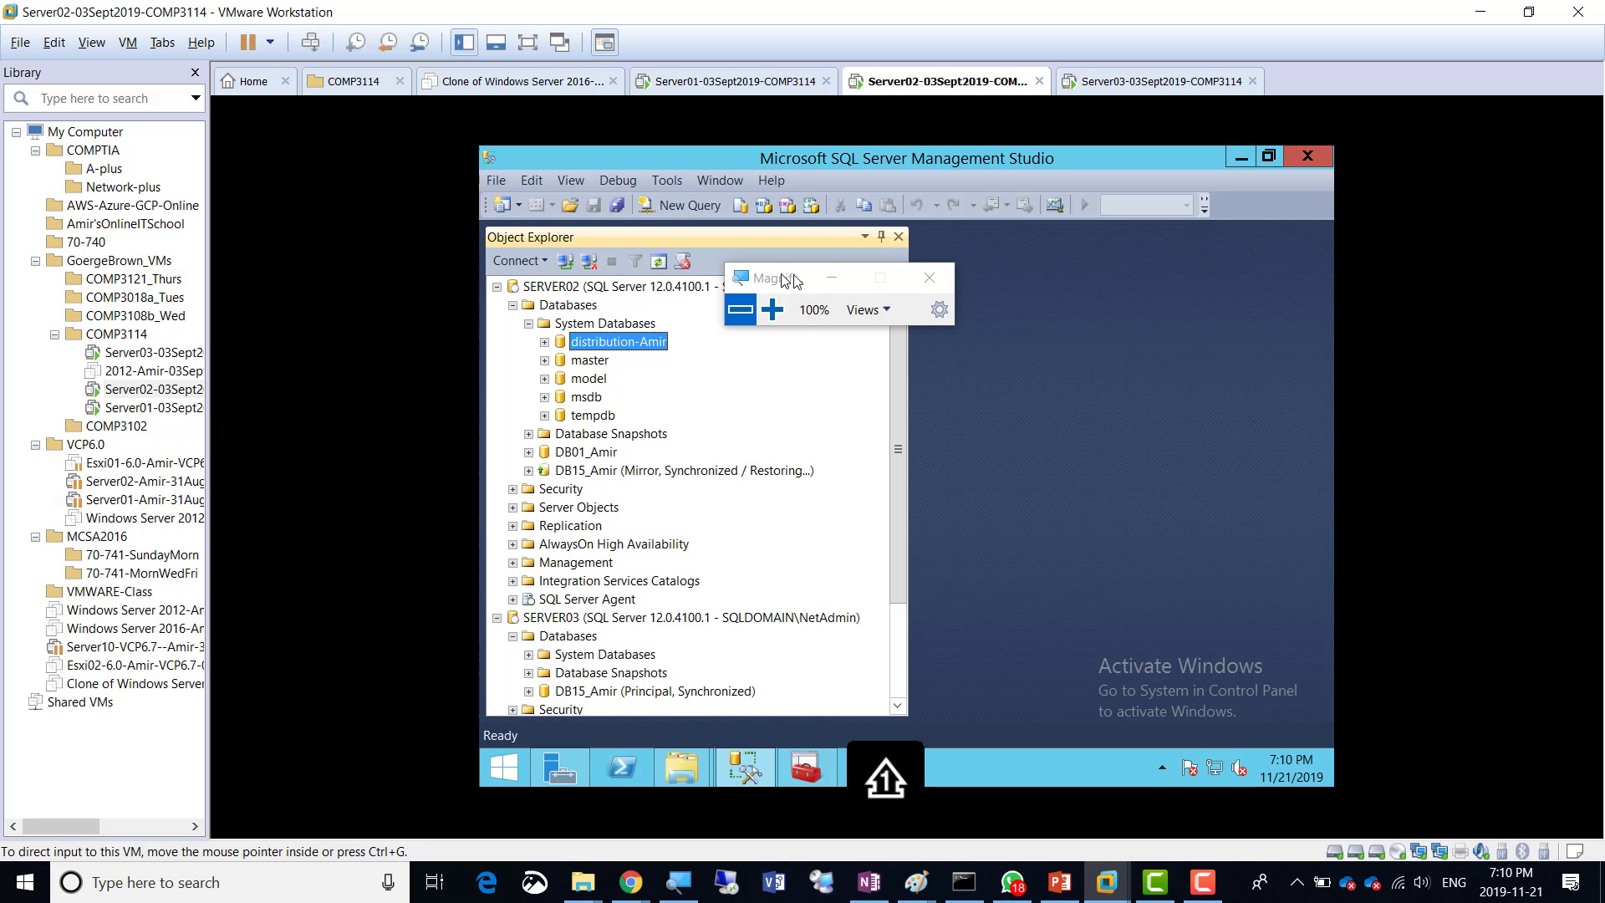
click(773, 309)
click(772, 309)
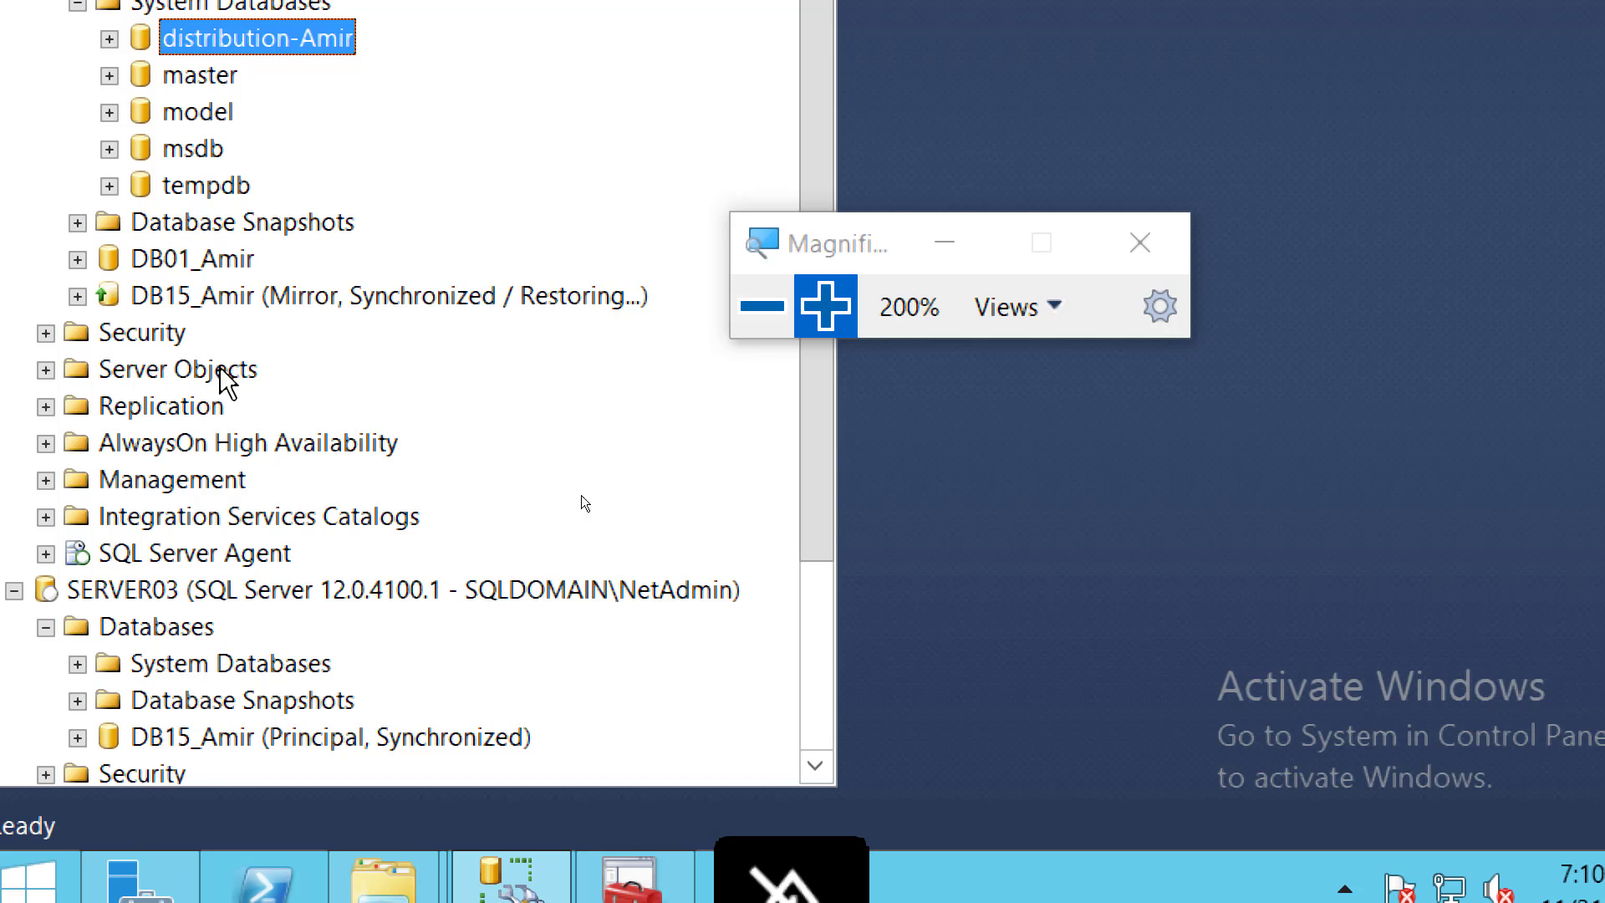
Expand the Replication folder of SERVER02 in Object Explorer and select Local Publications
click(46, 406)
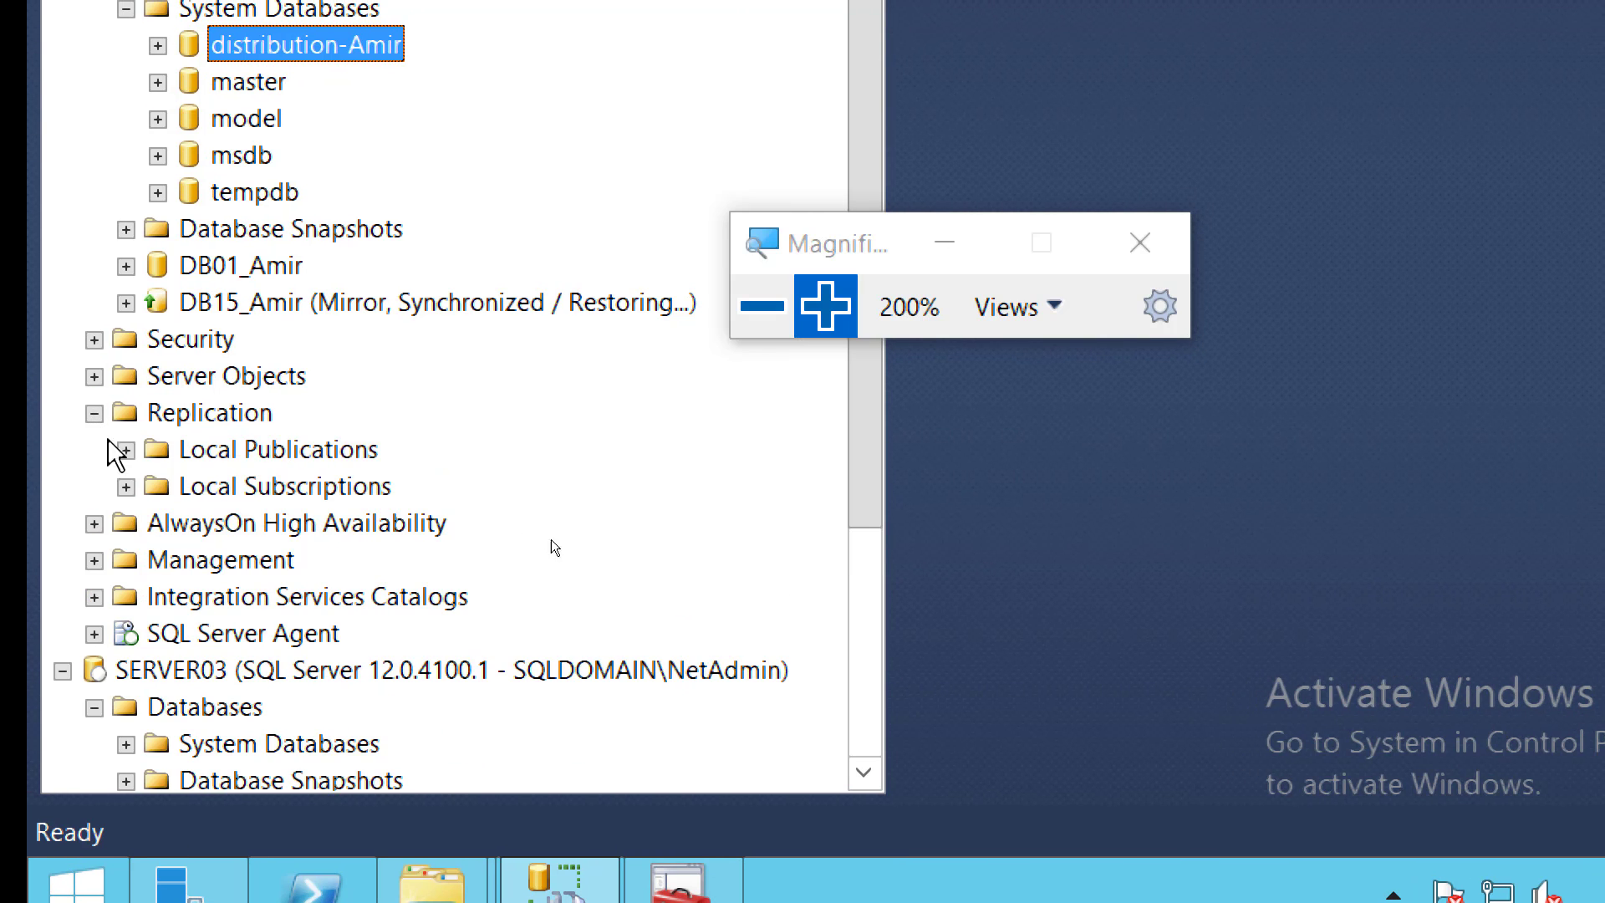
click(239, 418)
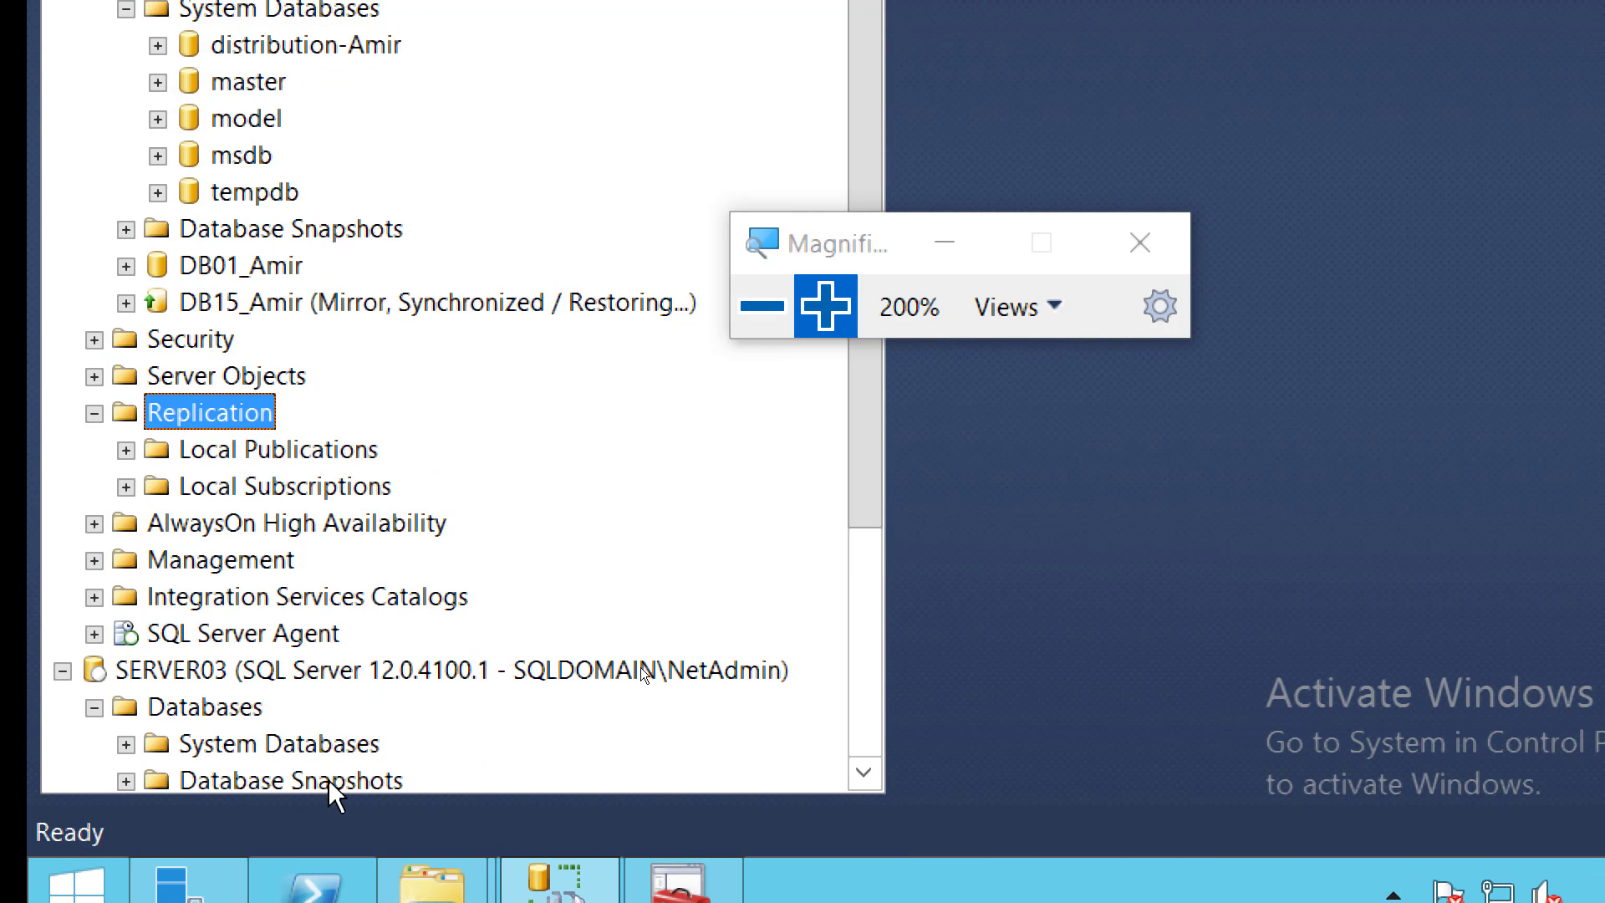
click(317, 466)
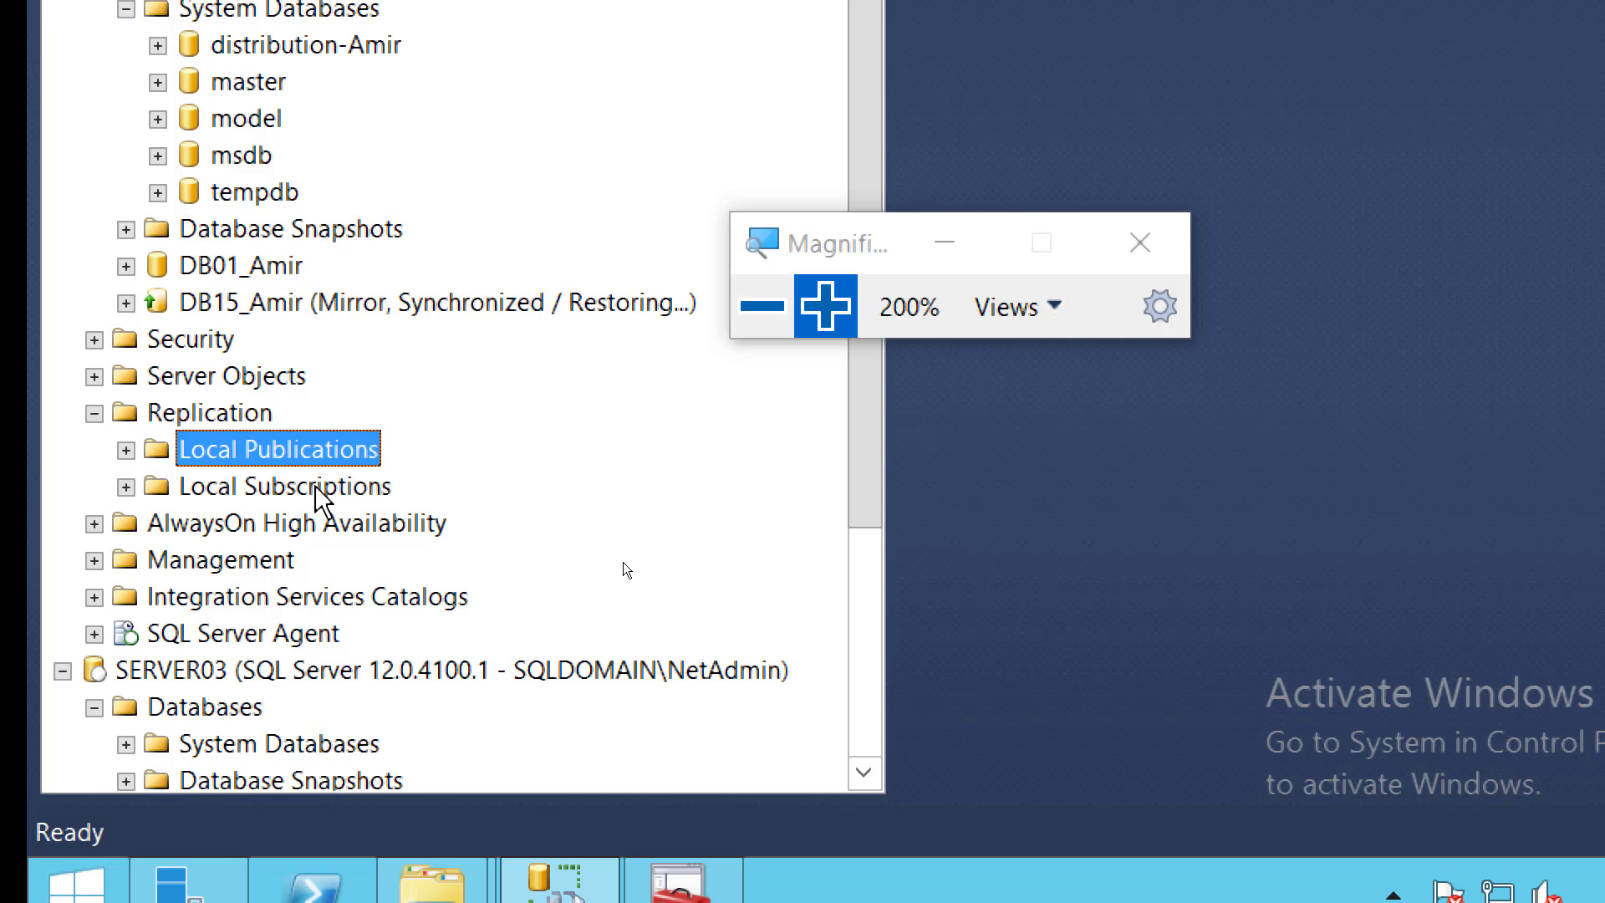
Start a new publication under SERVER02's Local Publications and choose DB01_Amir as the publication database
click(320, 493)
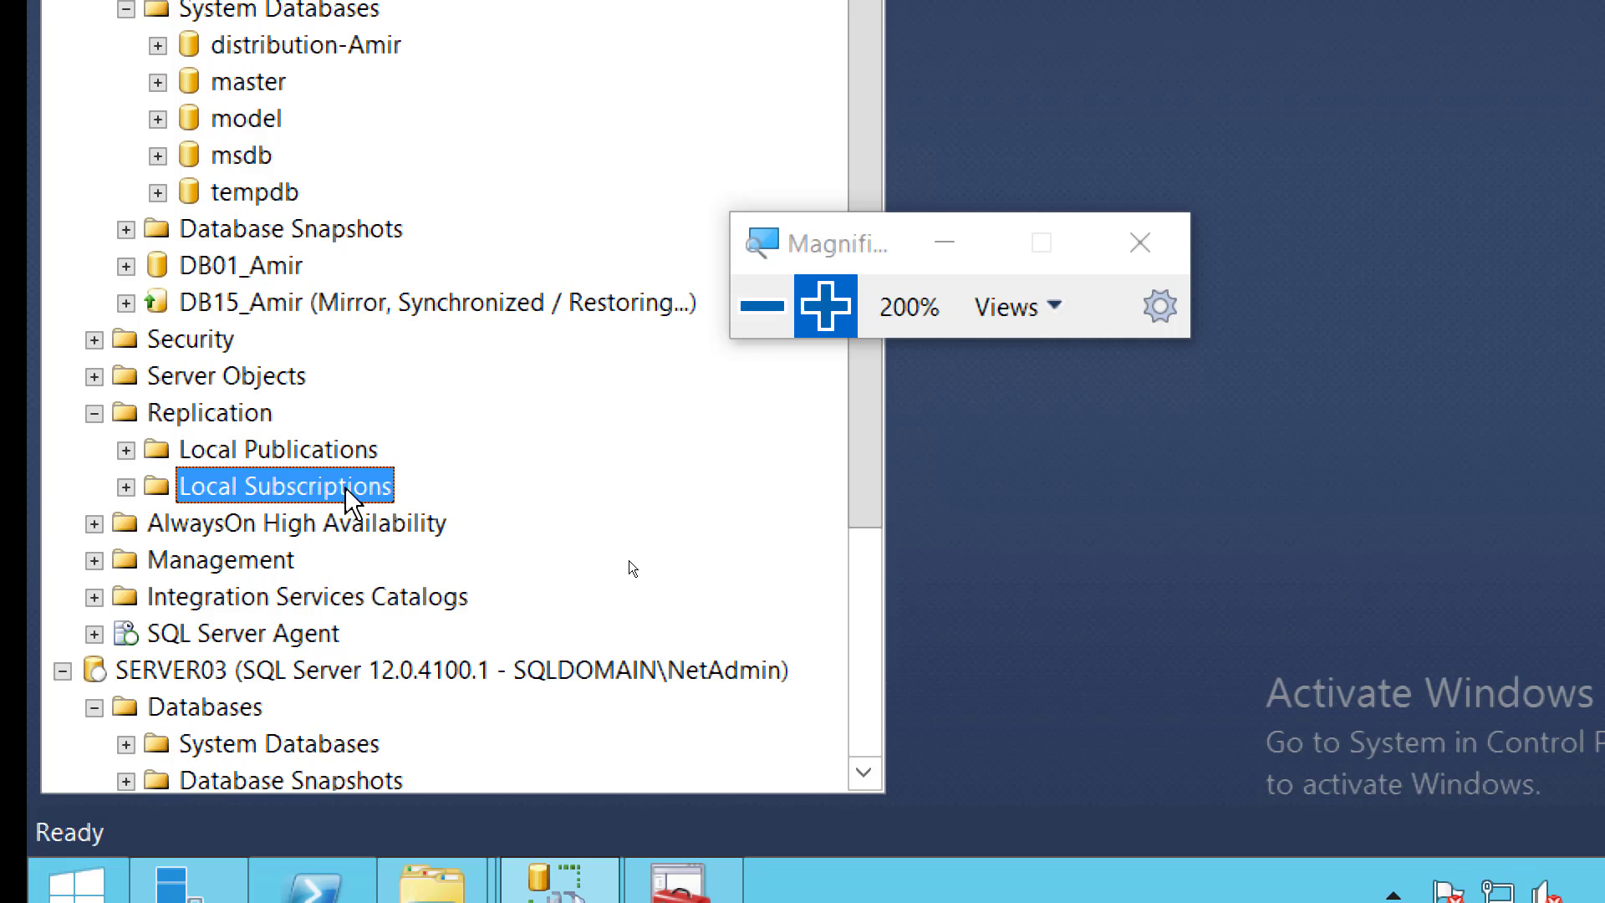
click(316, 456)
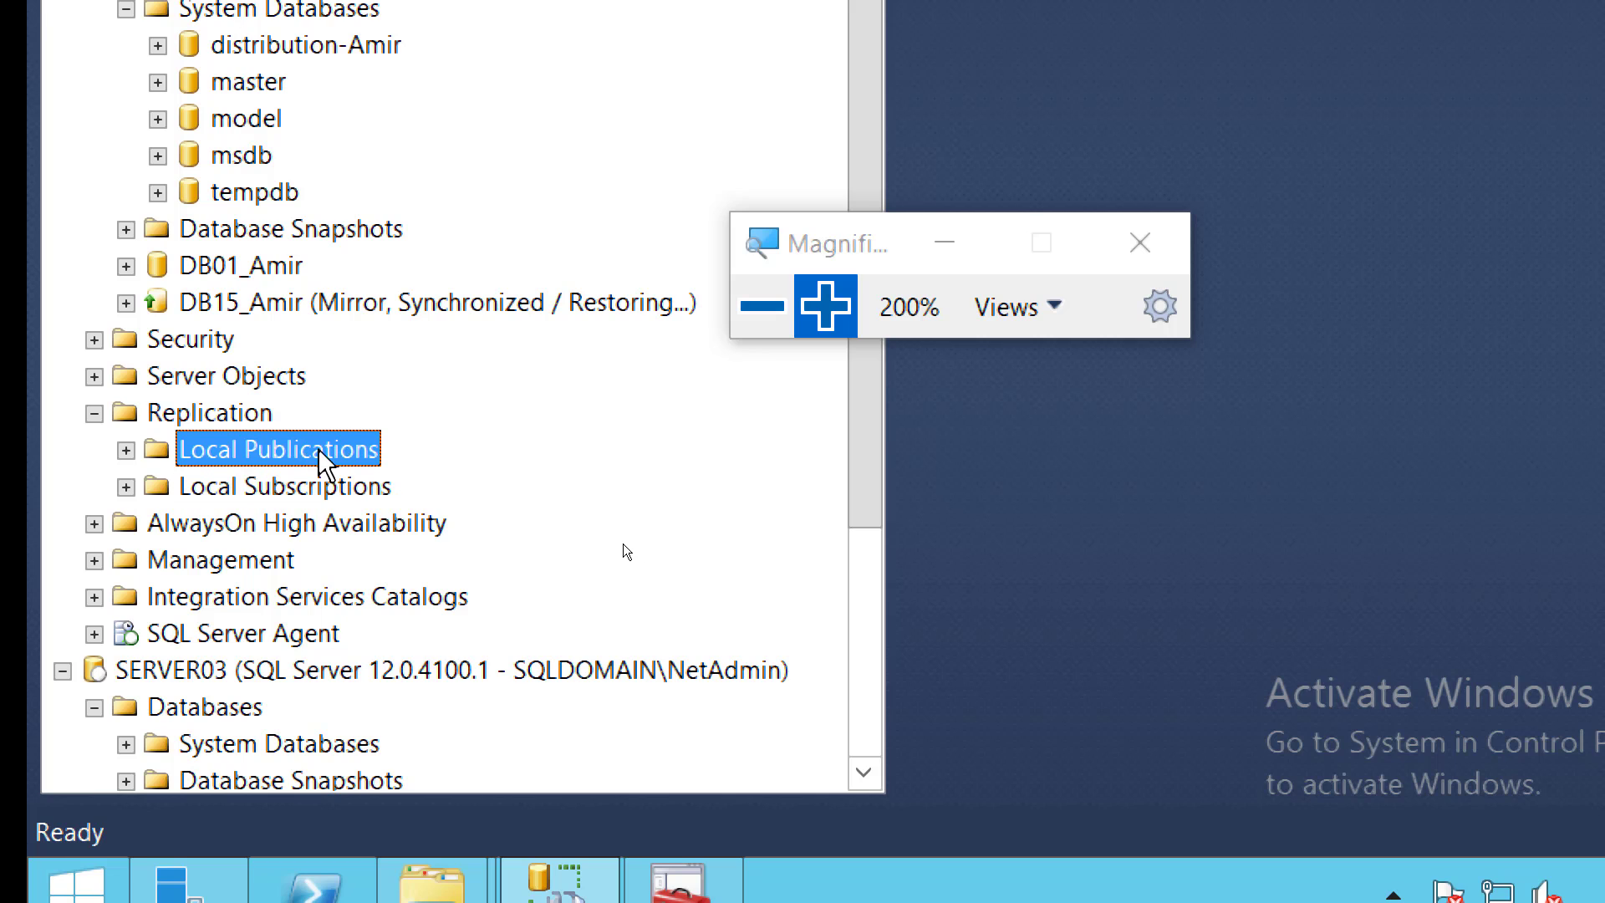
right_click(371, 449)
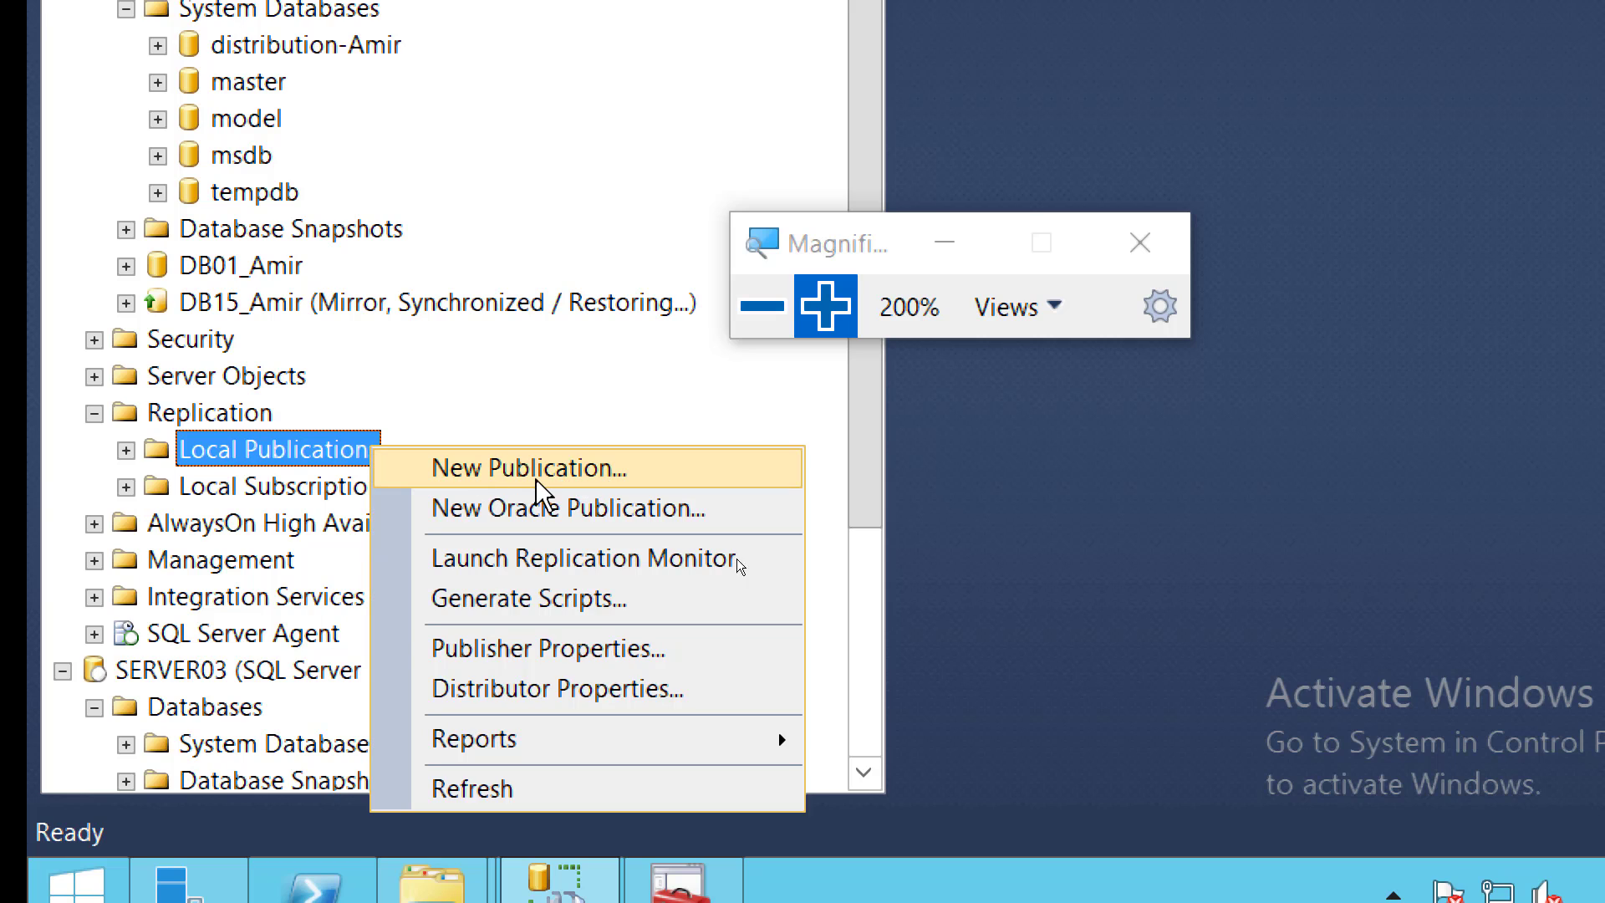
click(589, 467)
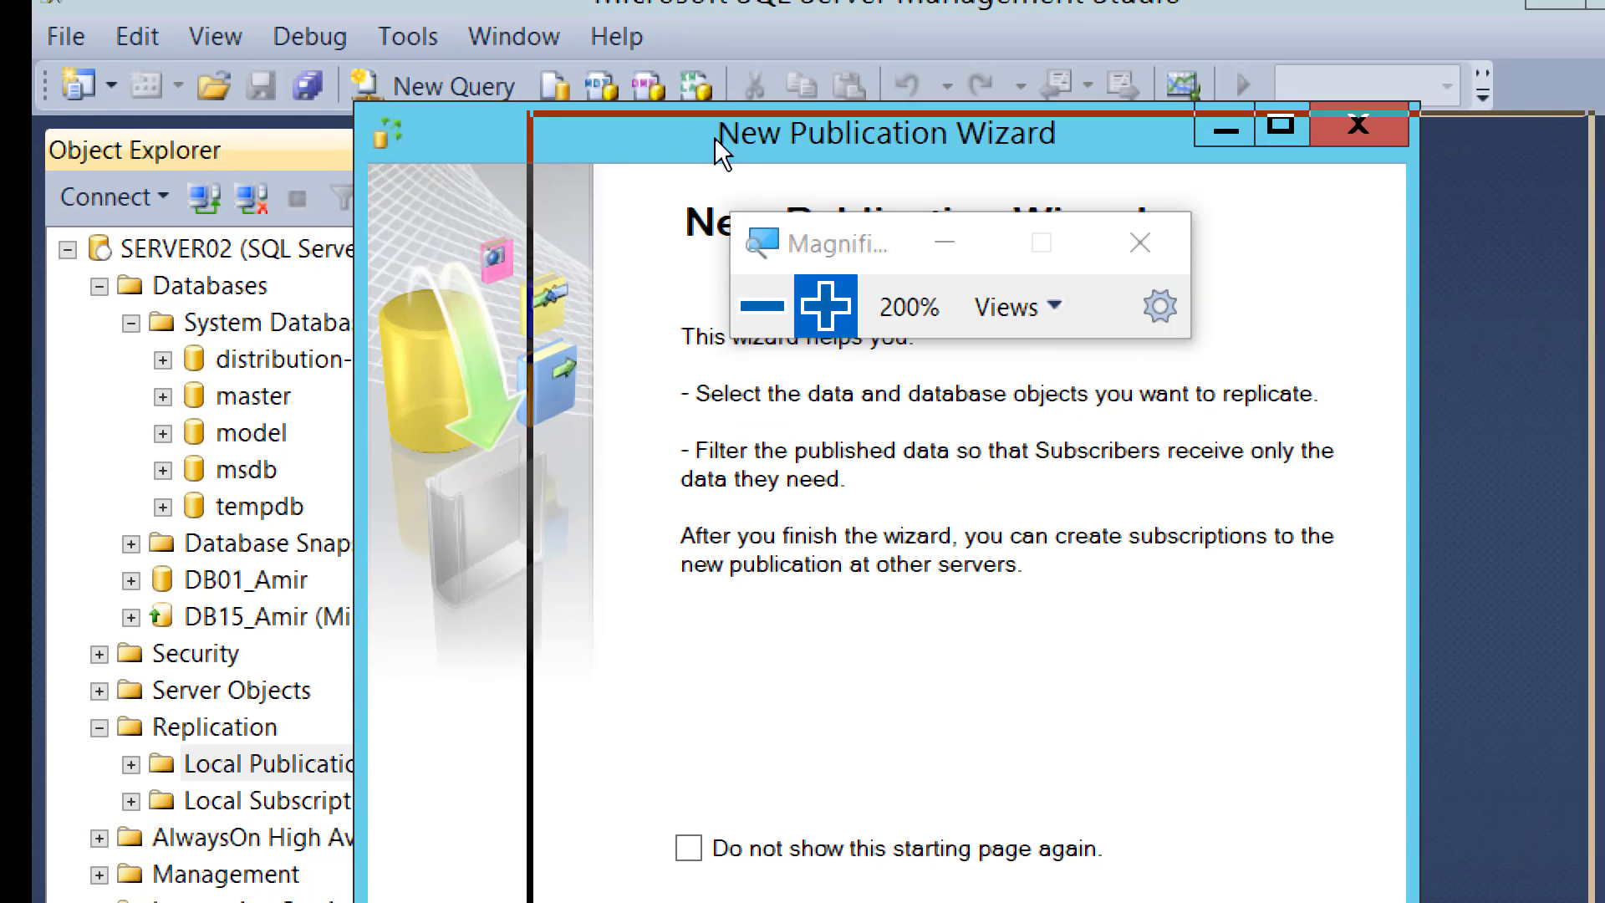
drag(713, 137, 729, 137)
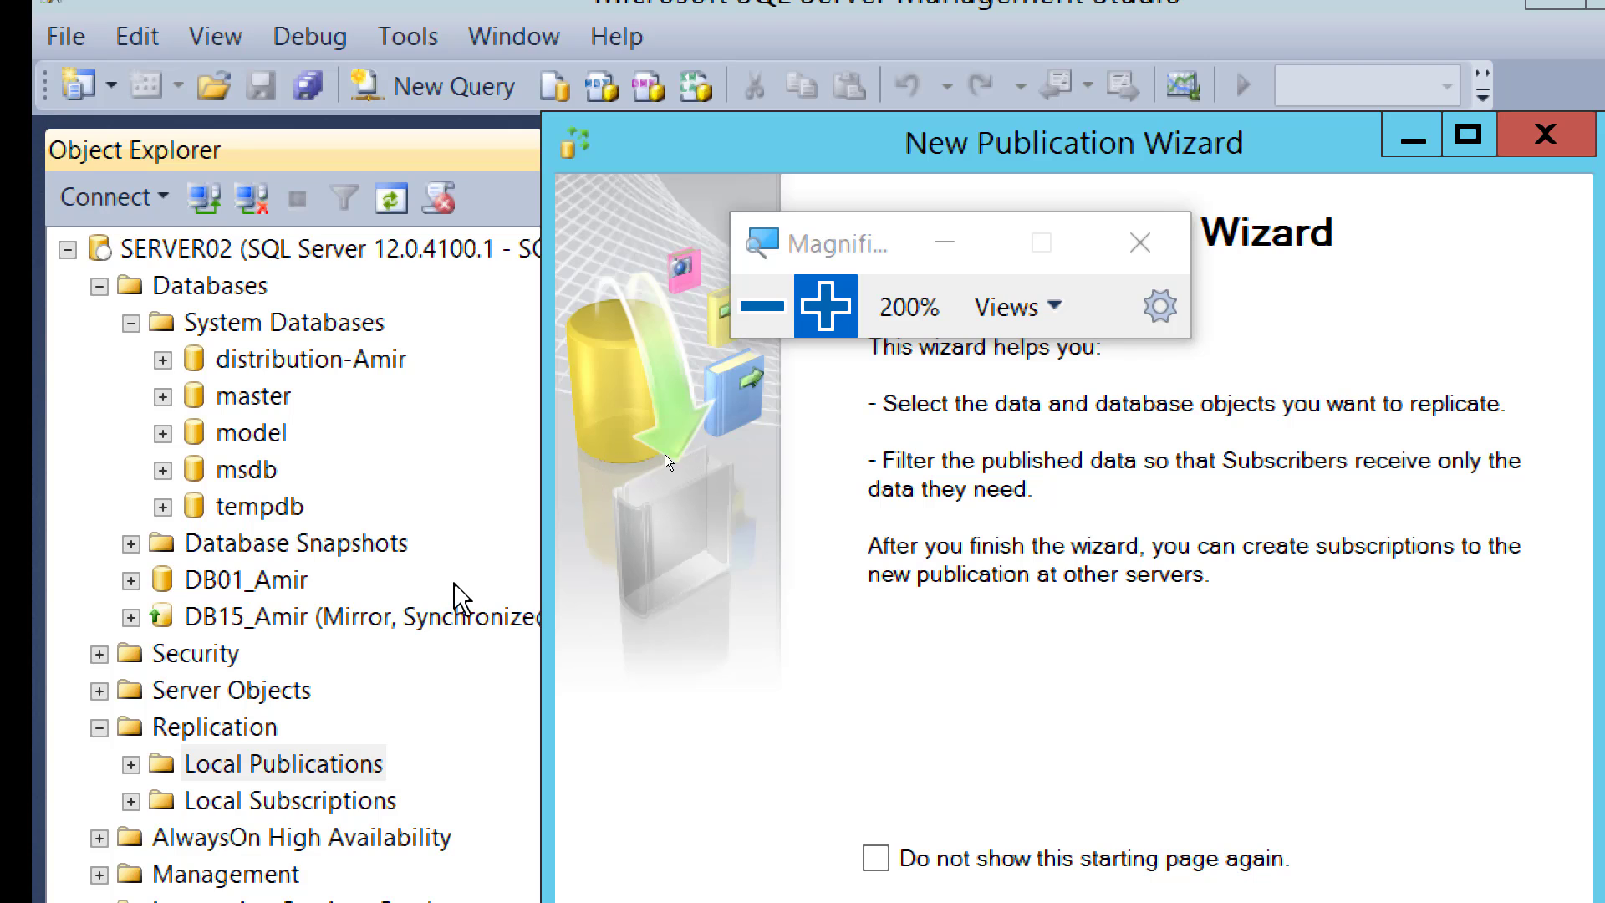
drag(835, 249, 235, 37)
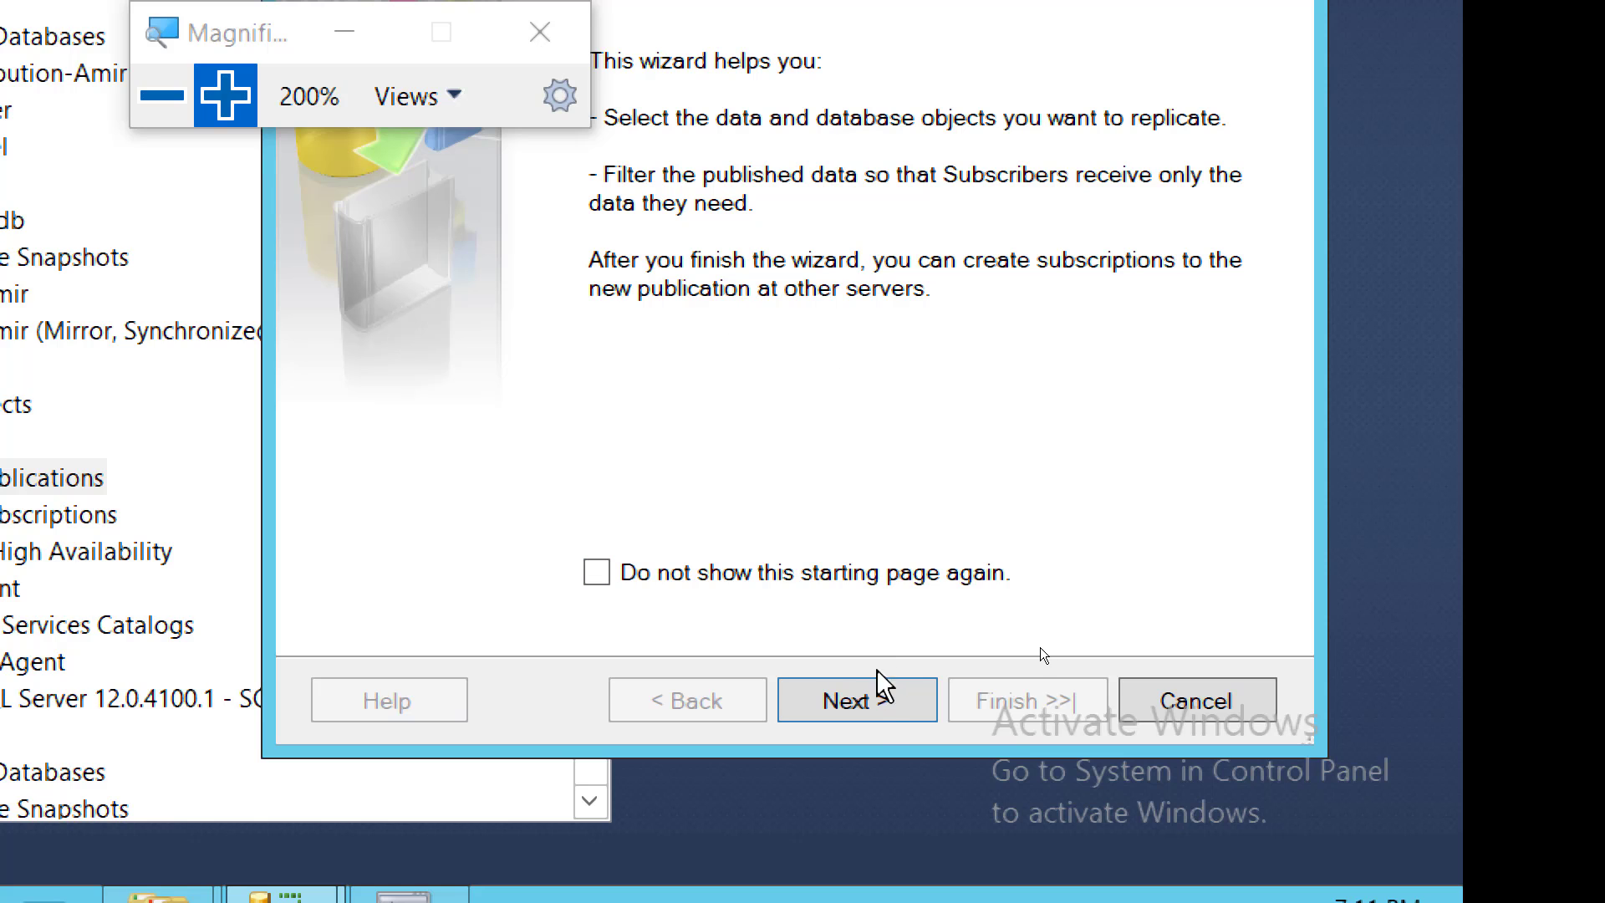
click(862, 707)
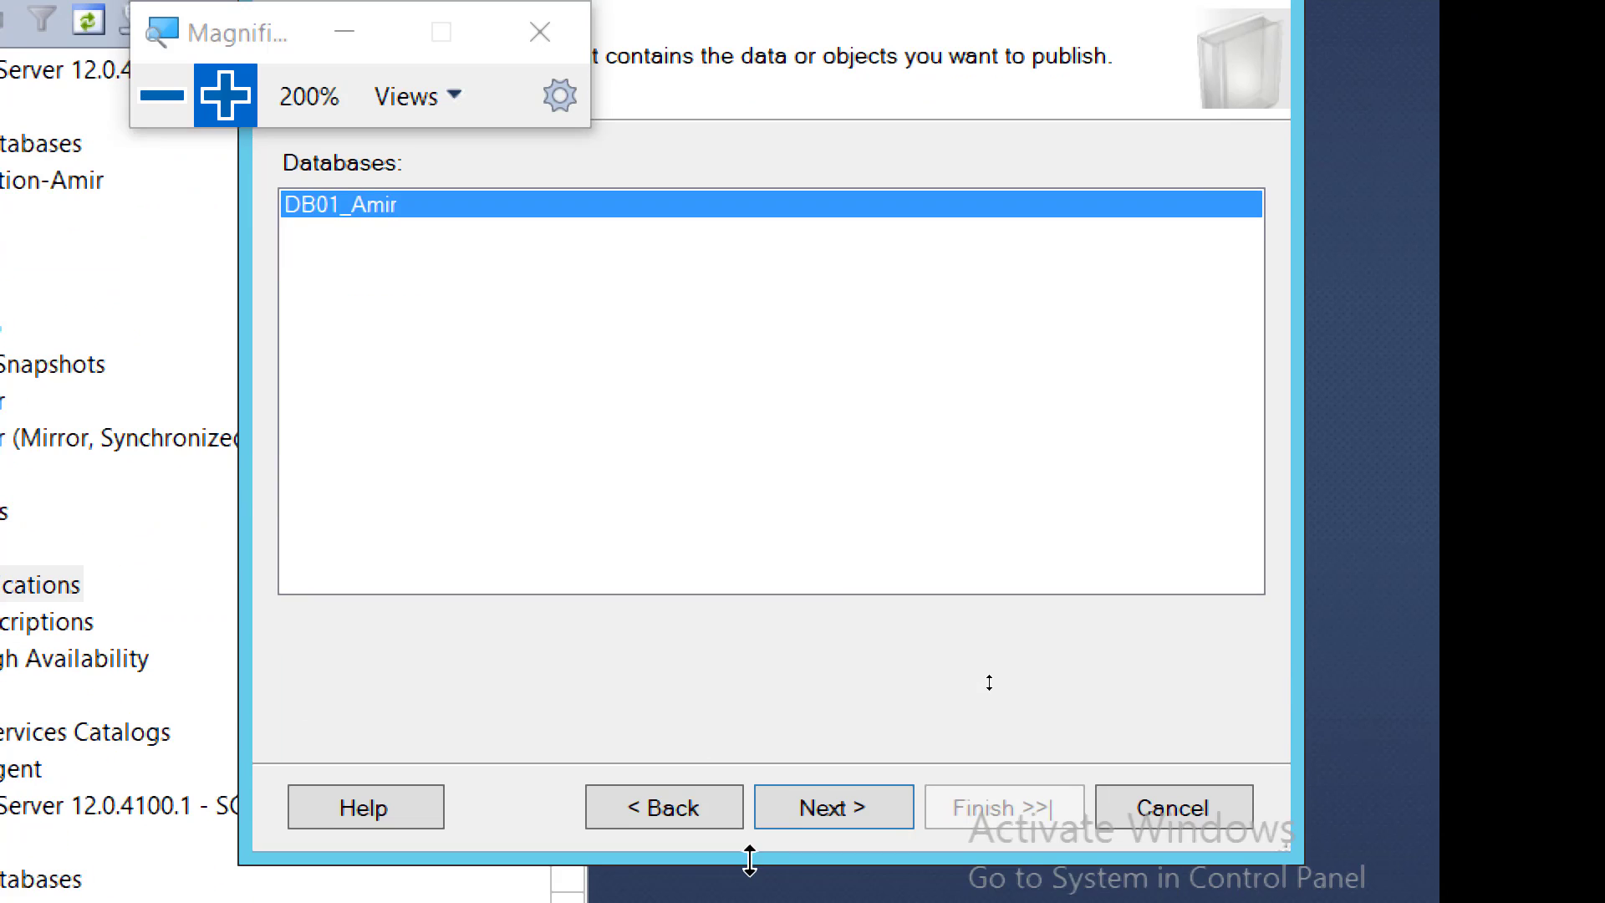
click(830, 806)
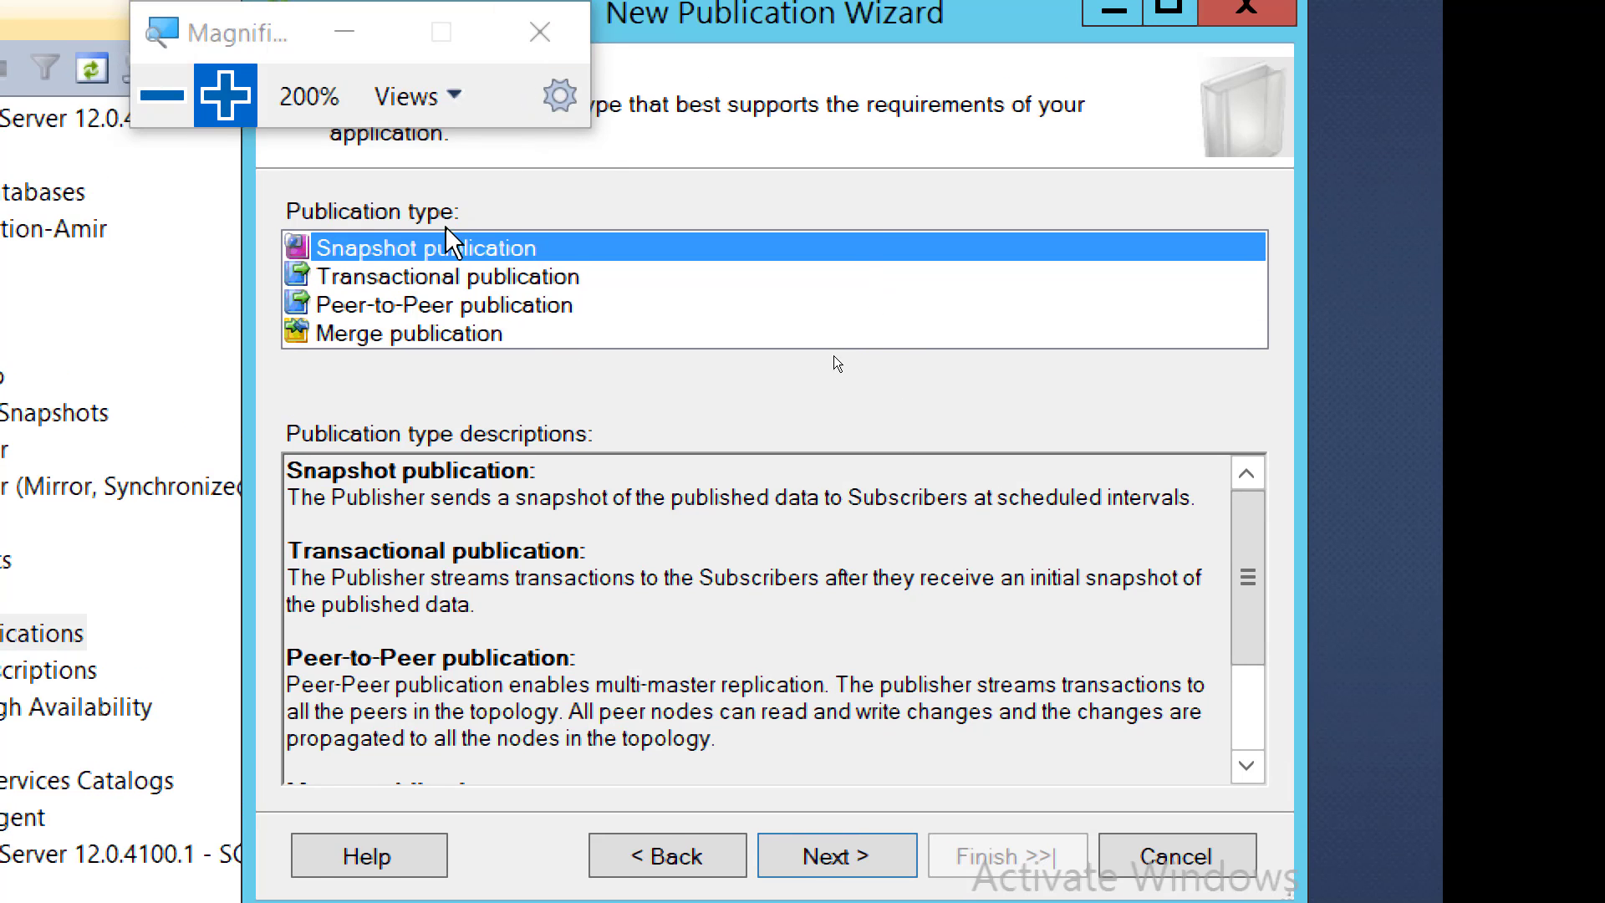
Compare the Snapshot, Transactional, Peer-to-Peer and Merge publication types, and read how Snapshot publication sends data to Subscribers
click(405, 281)
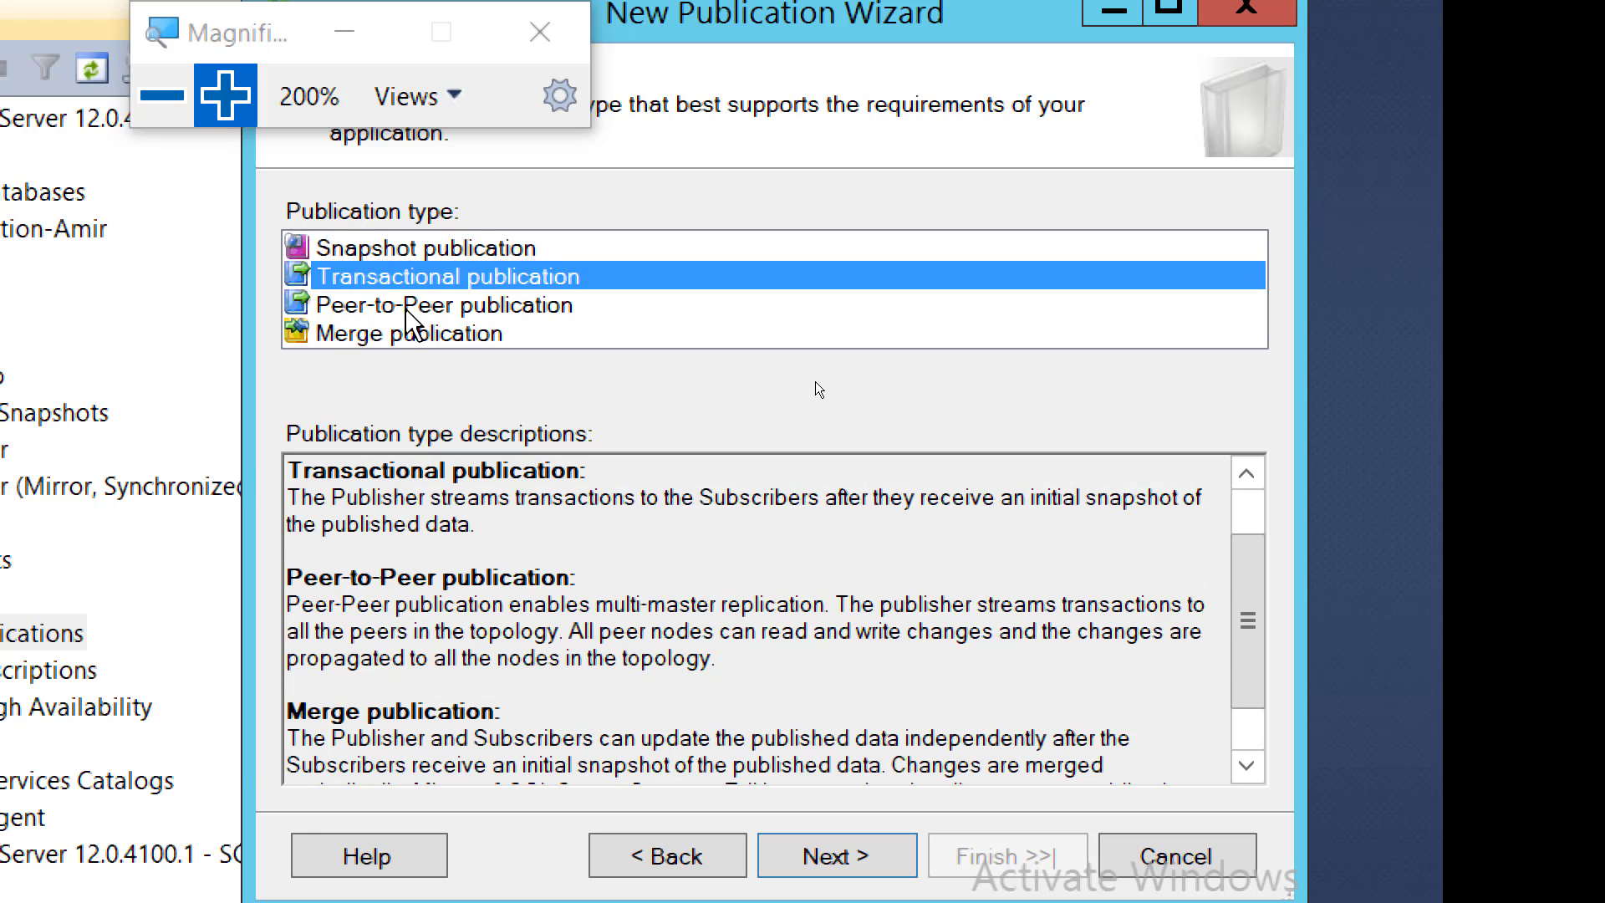
click(407, 307)
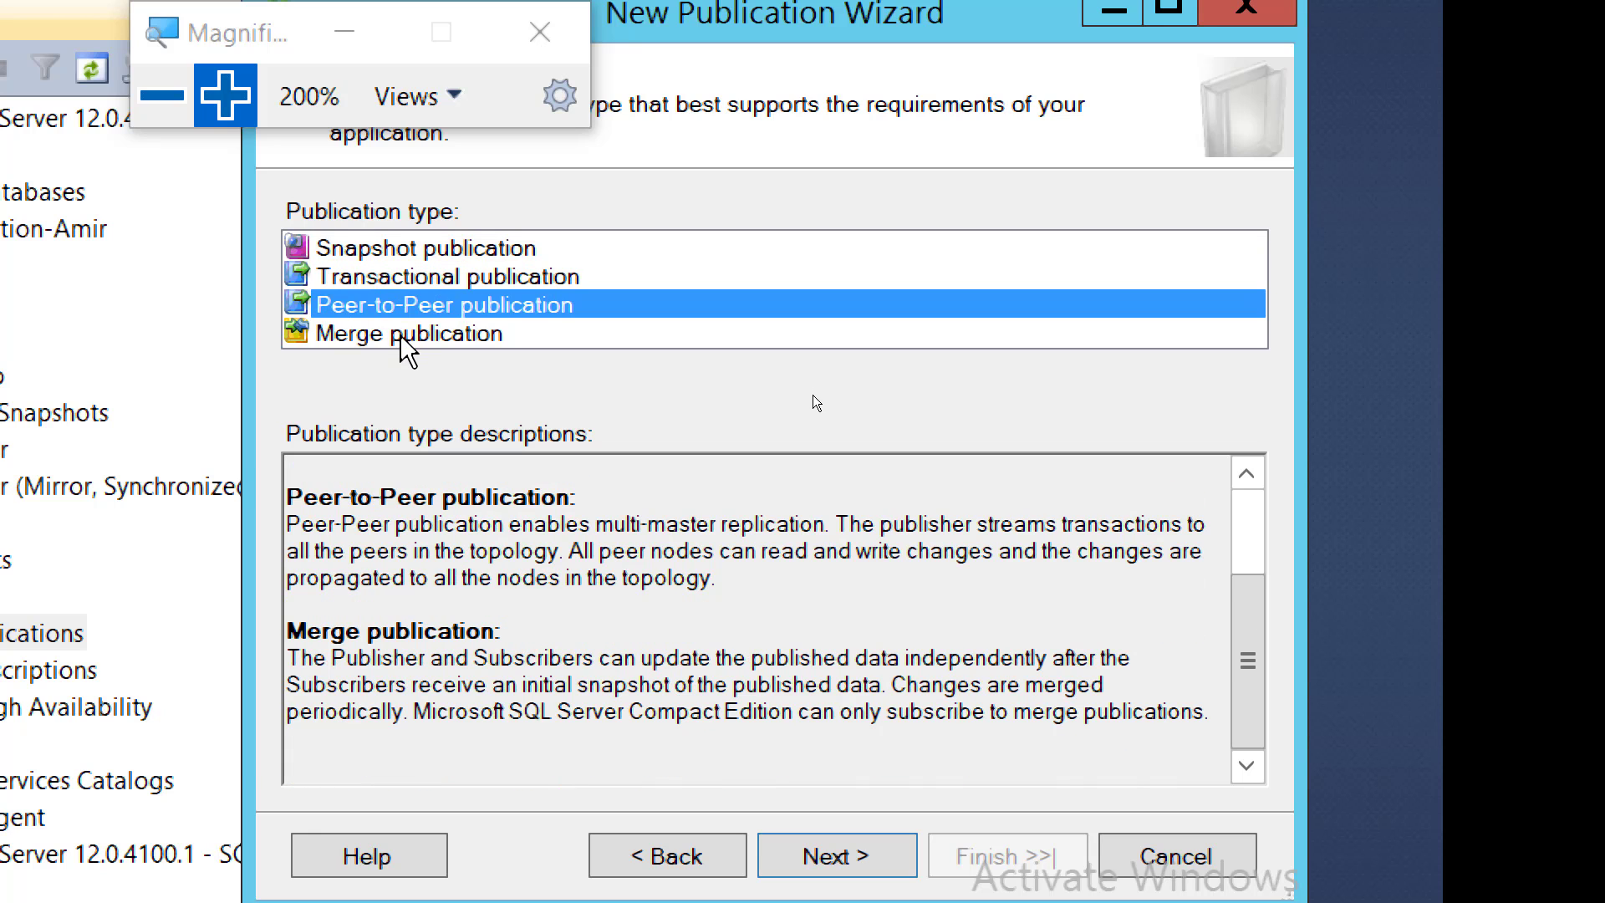
click(403, 335)
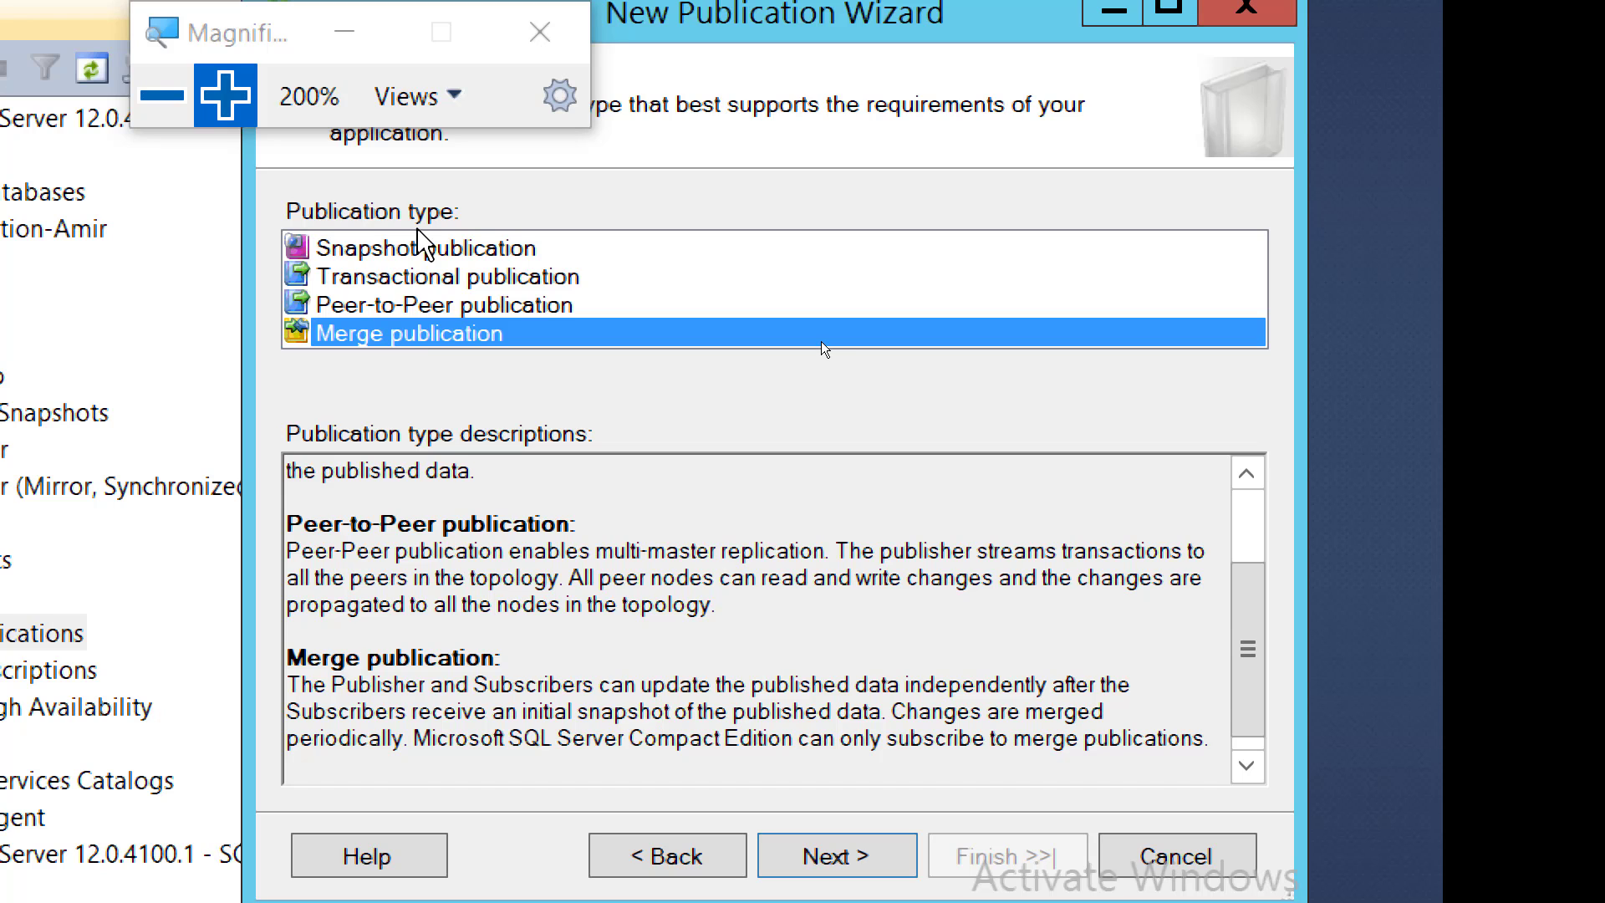
click(412, 247)
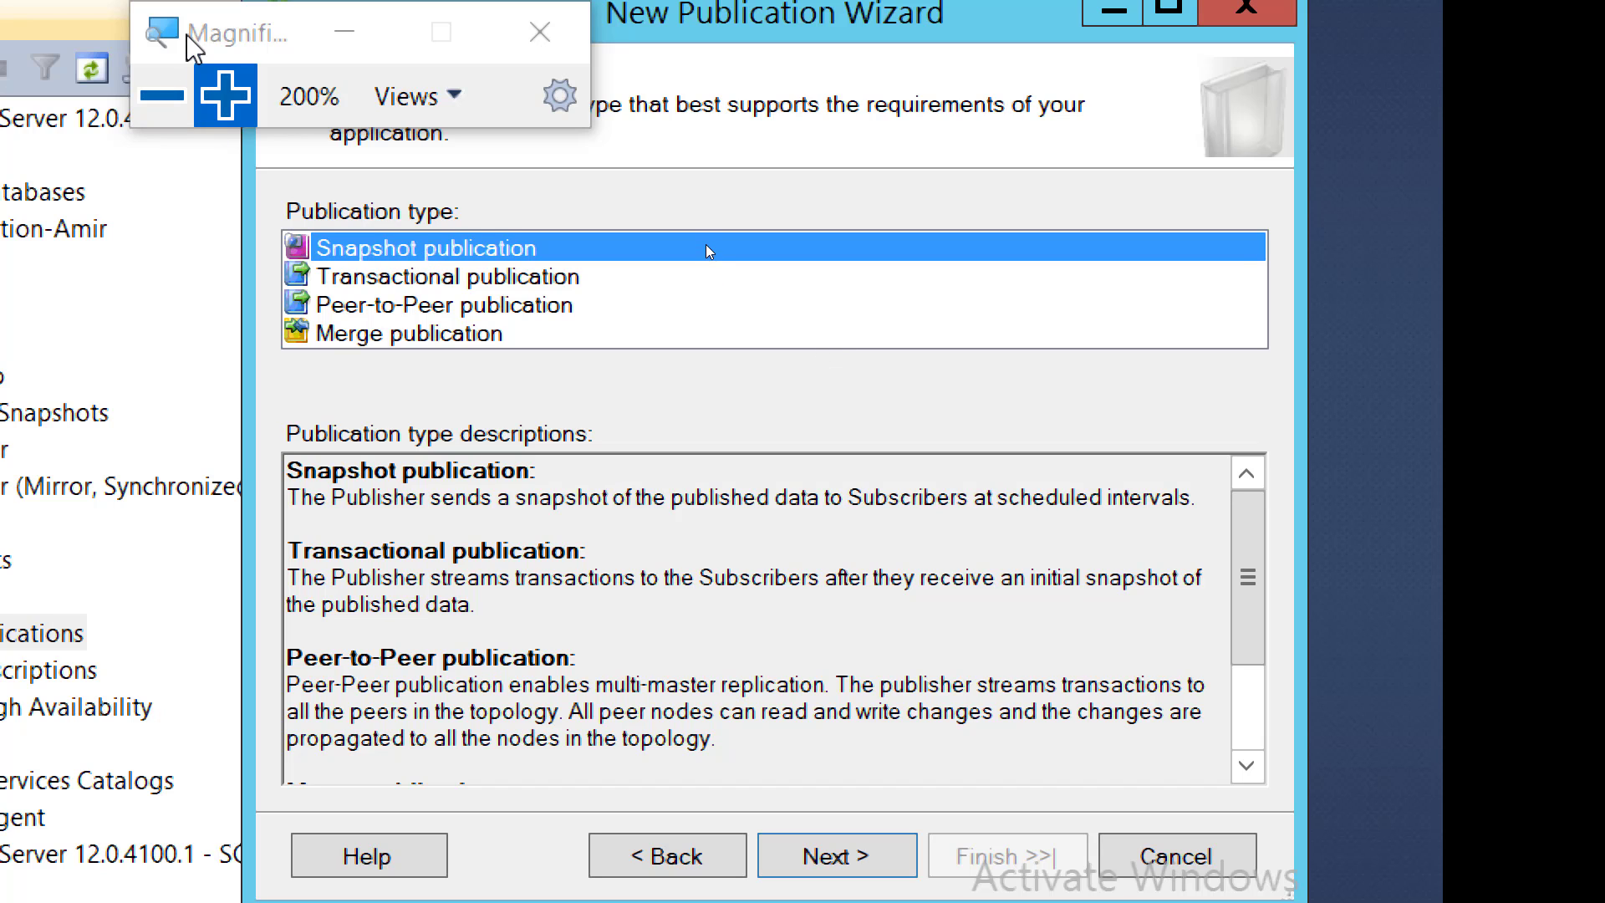
drag(203, 39, 1304, 203)
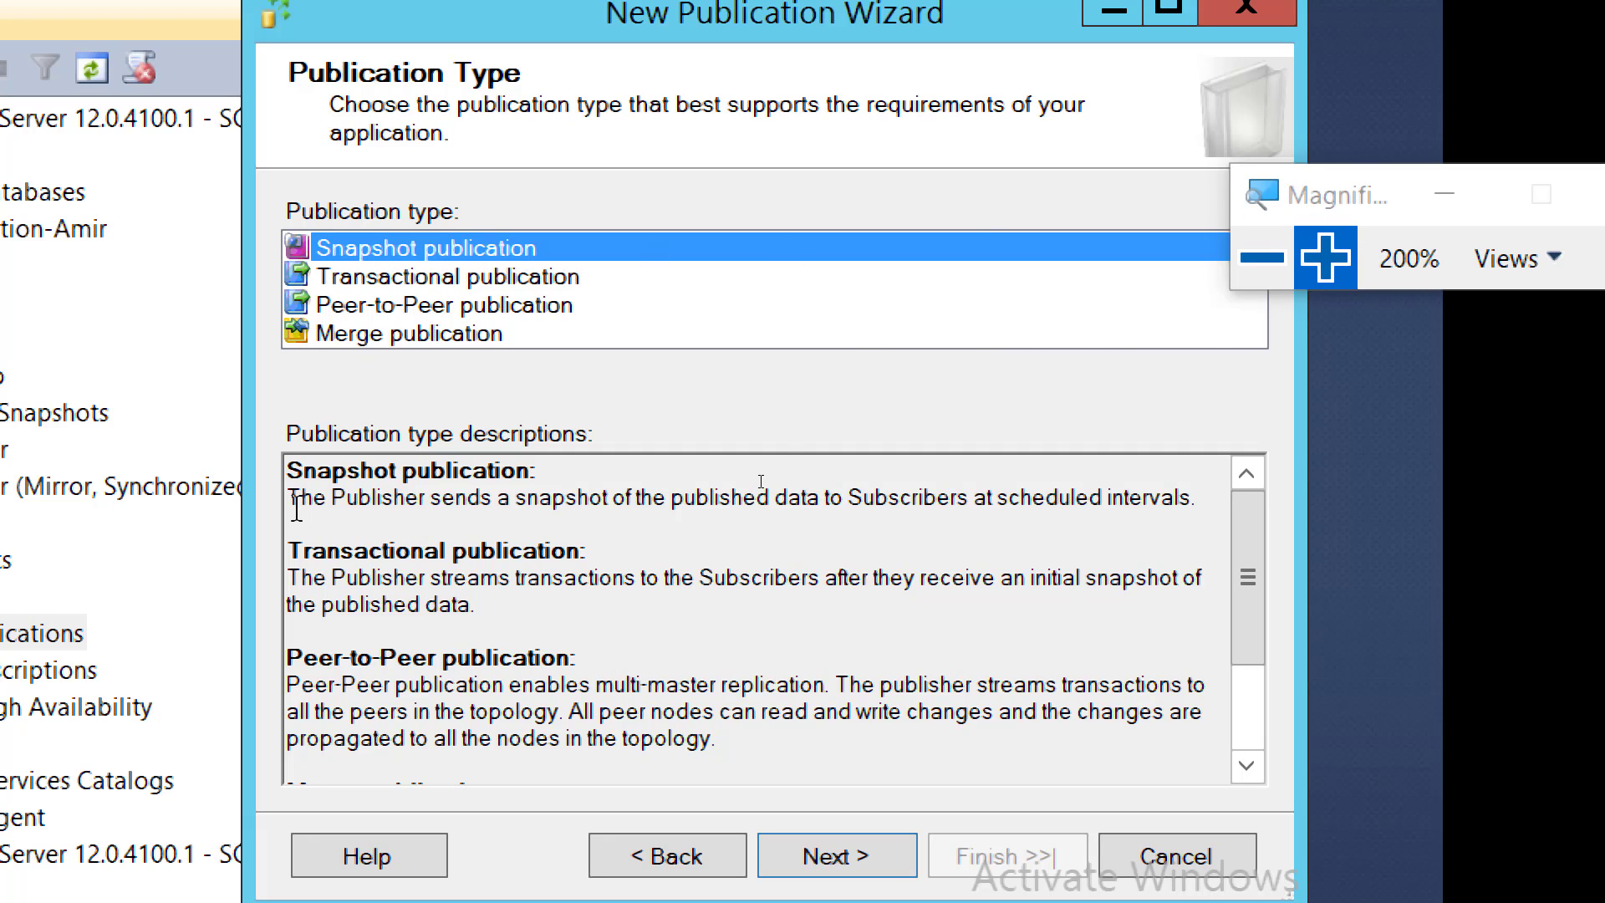
drag(291, 501, 817, 489)
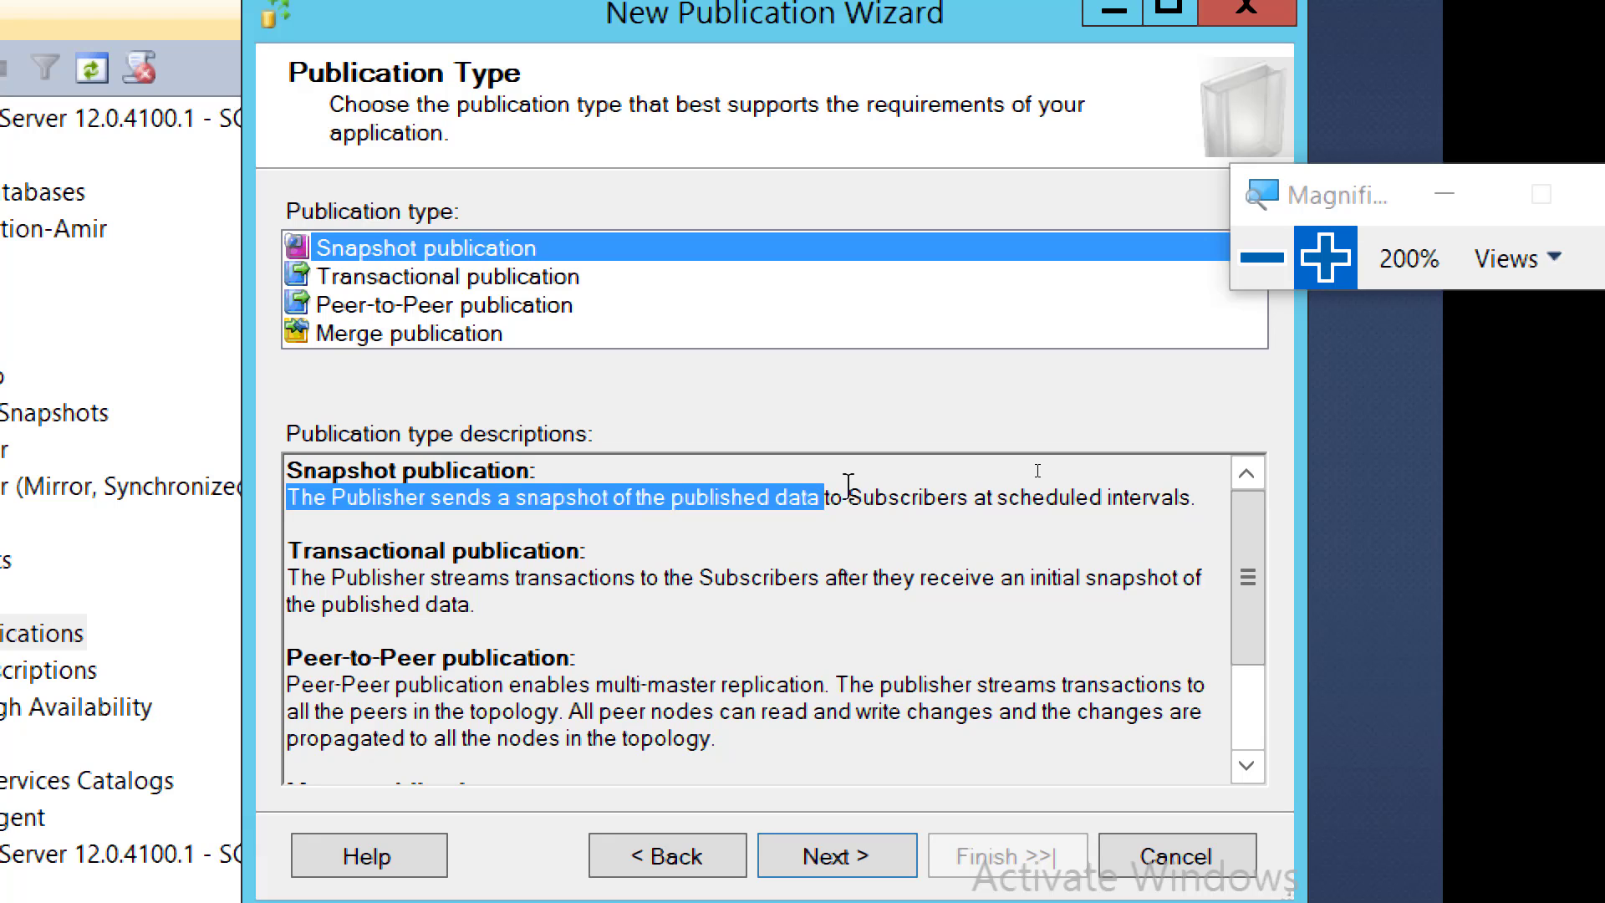
drag(850, 493, 1204, 509)
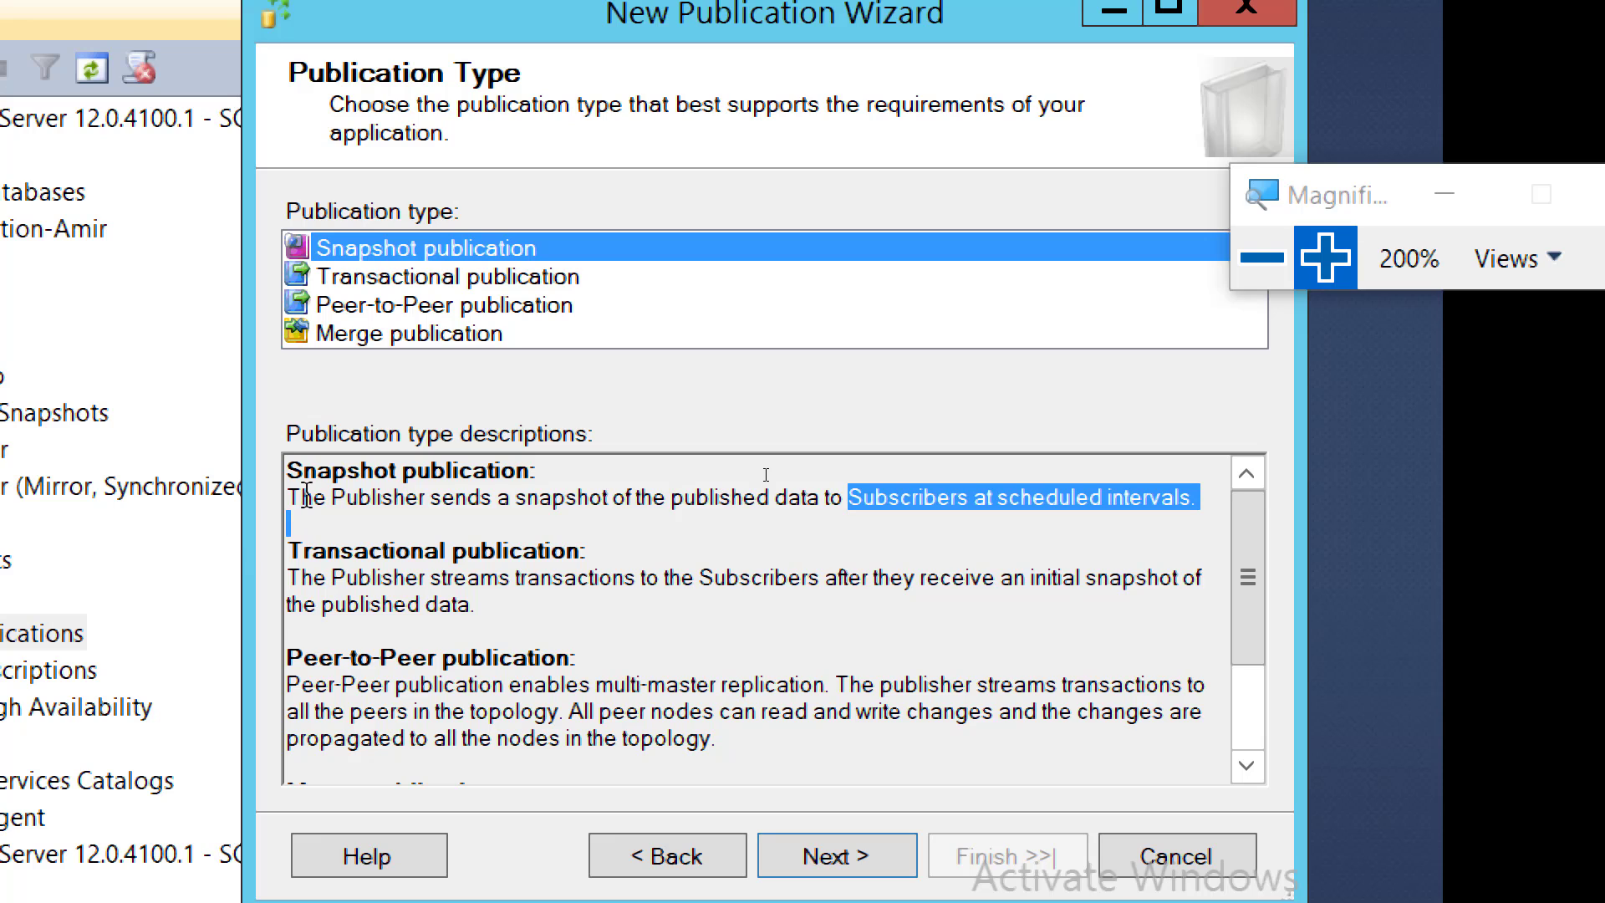
drag(287, 498, 800, 507)
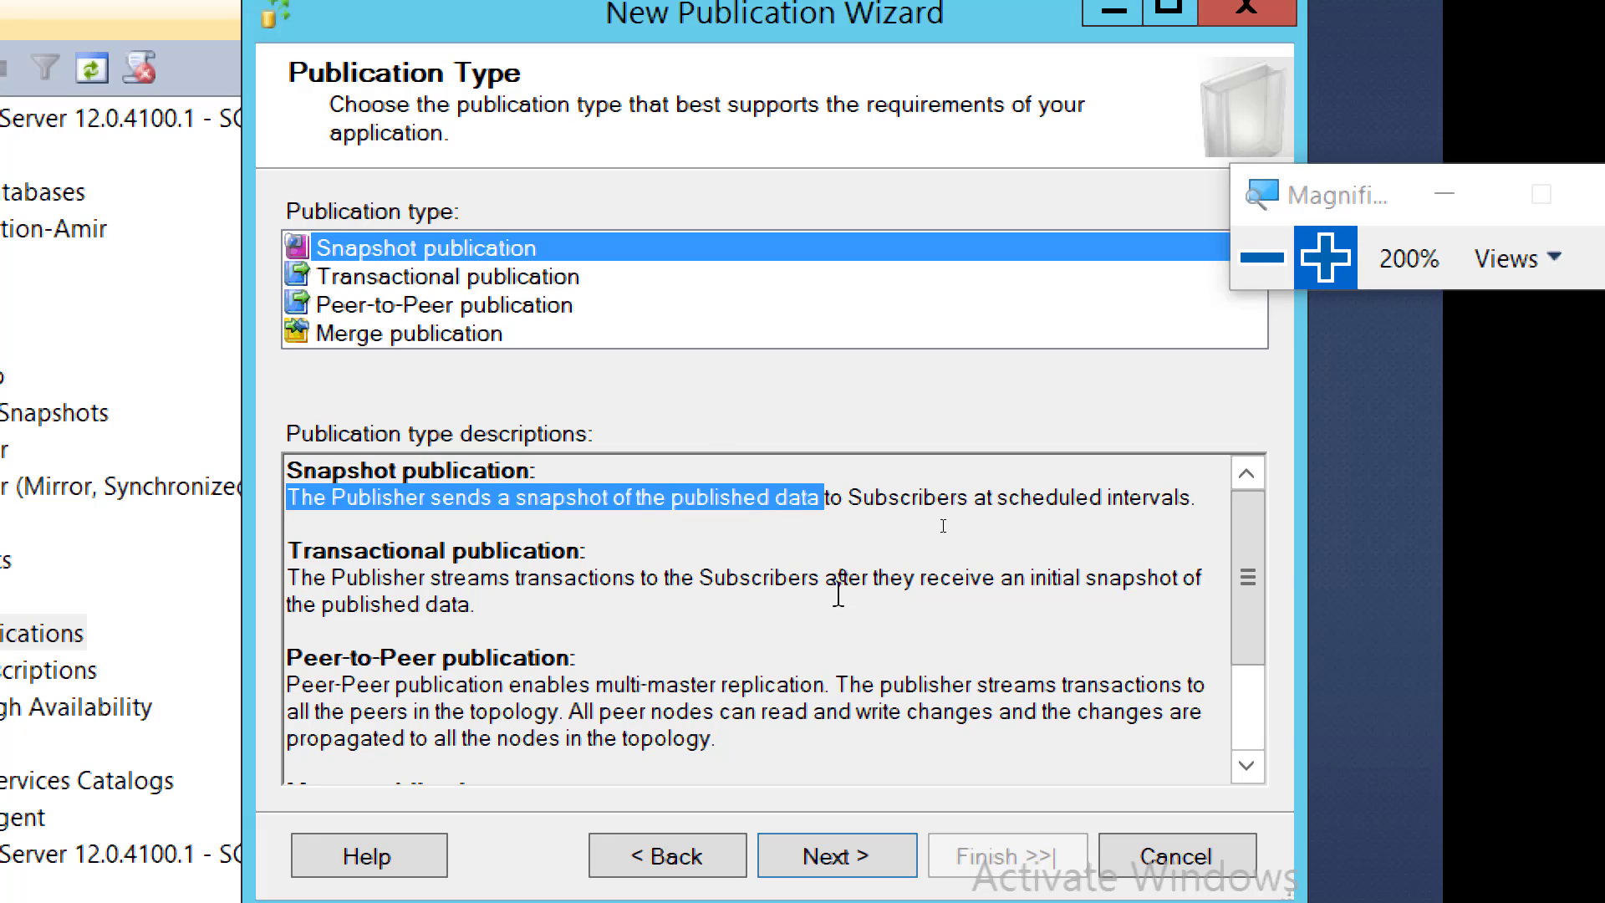
click(435, 245)
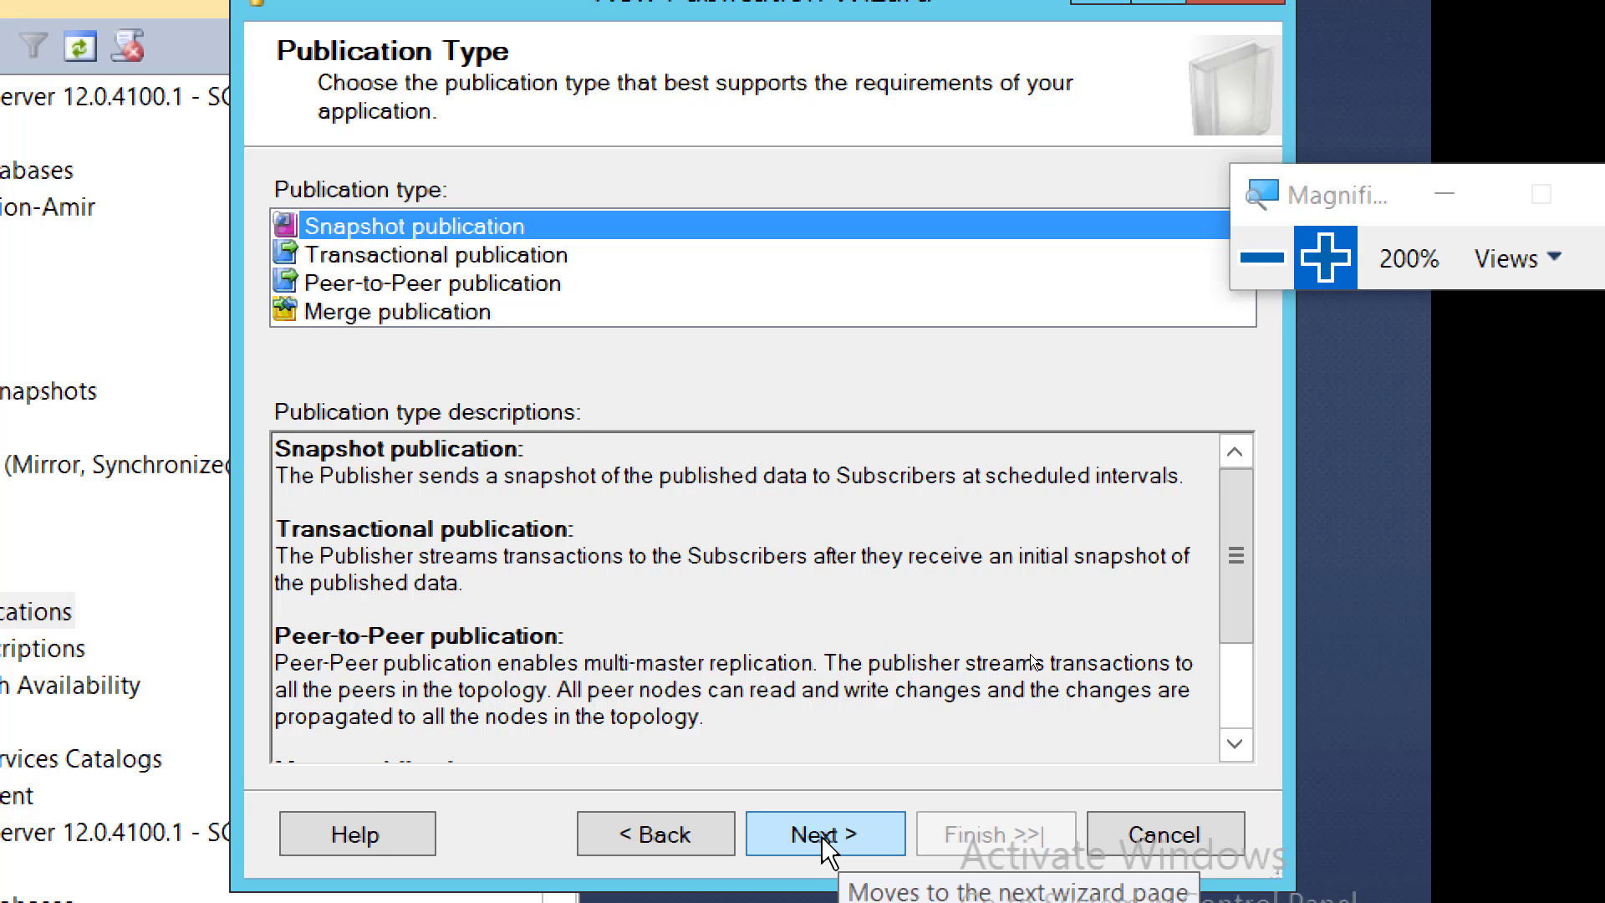
Try to continue to the article selection for a snapshot publication of DB01_Amir, and cancel the New Publication Wizard
click(821, 835)
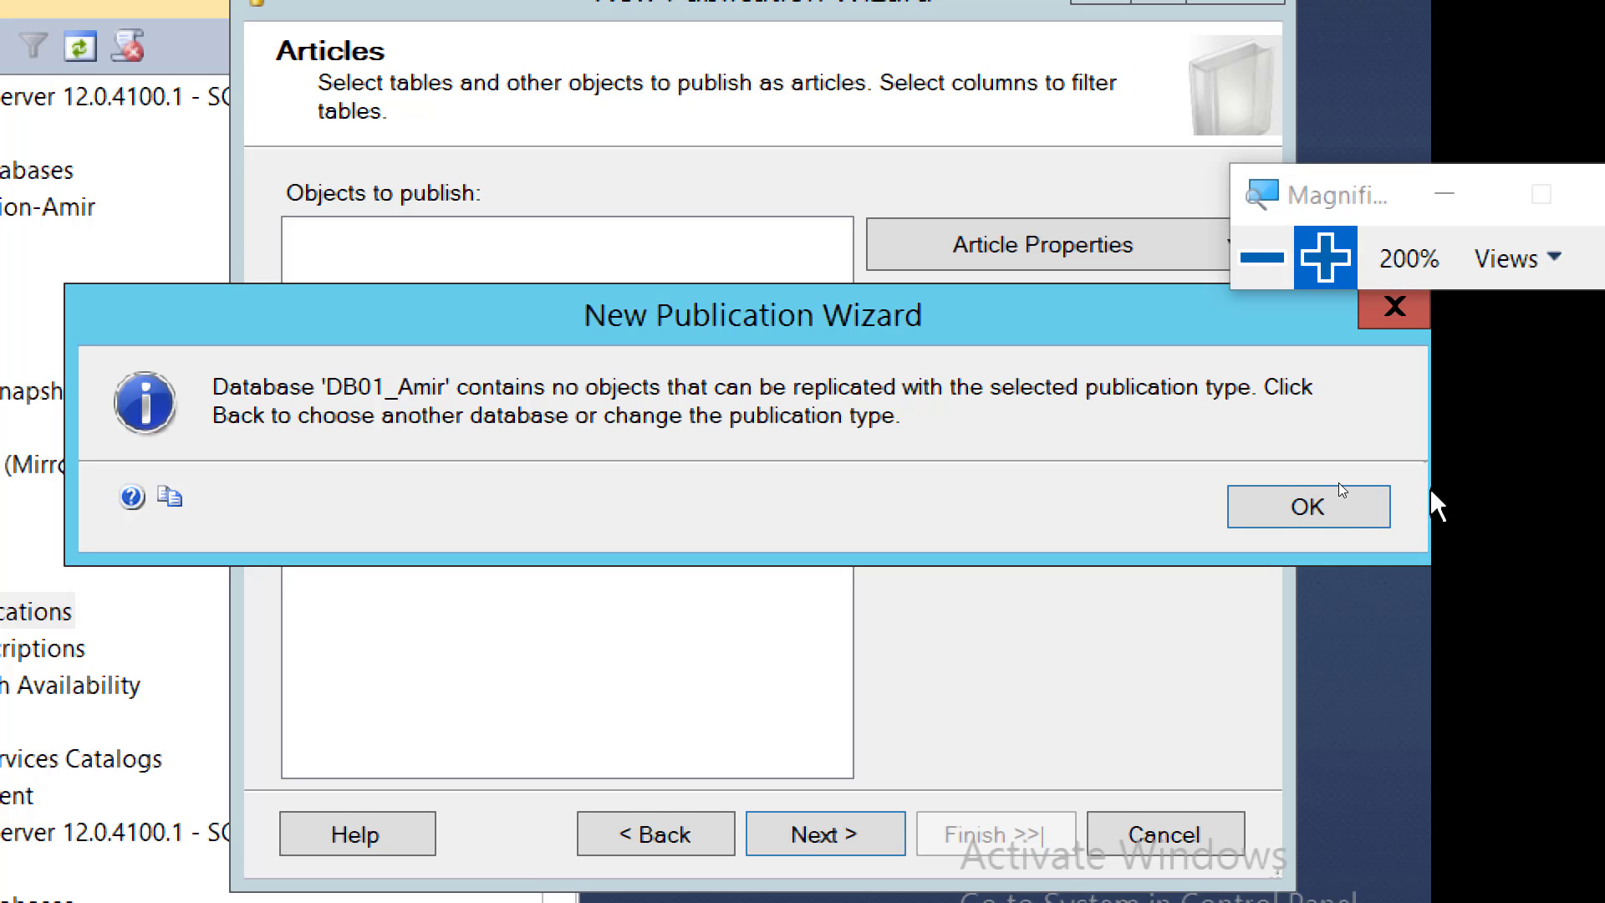
click(1317, 504)
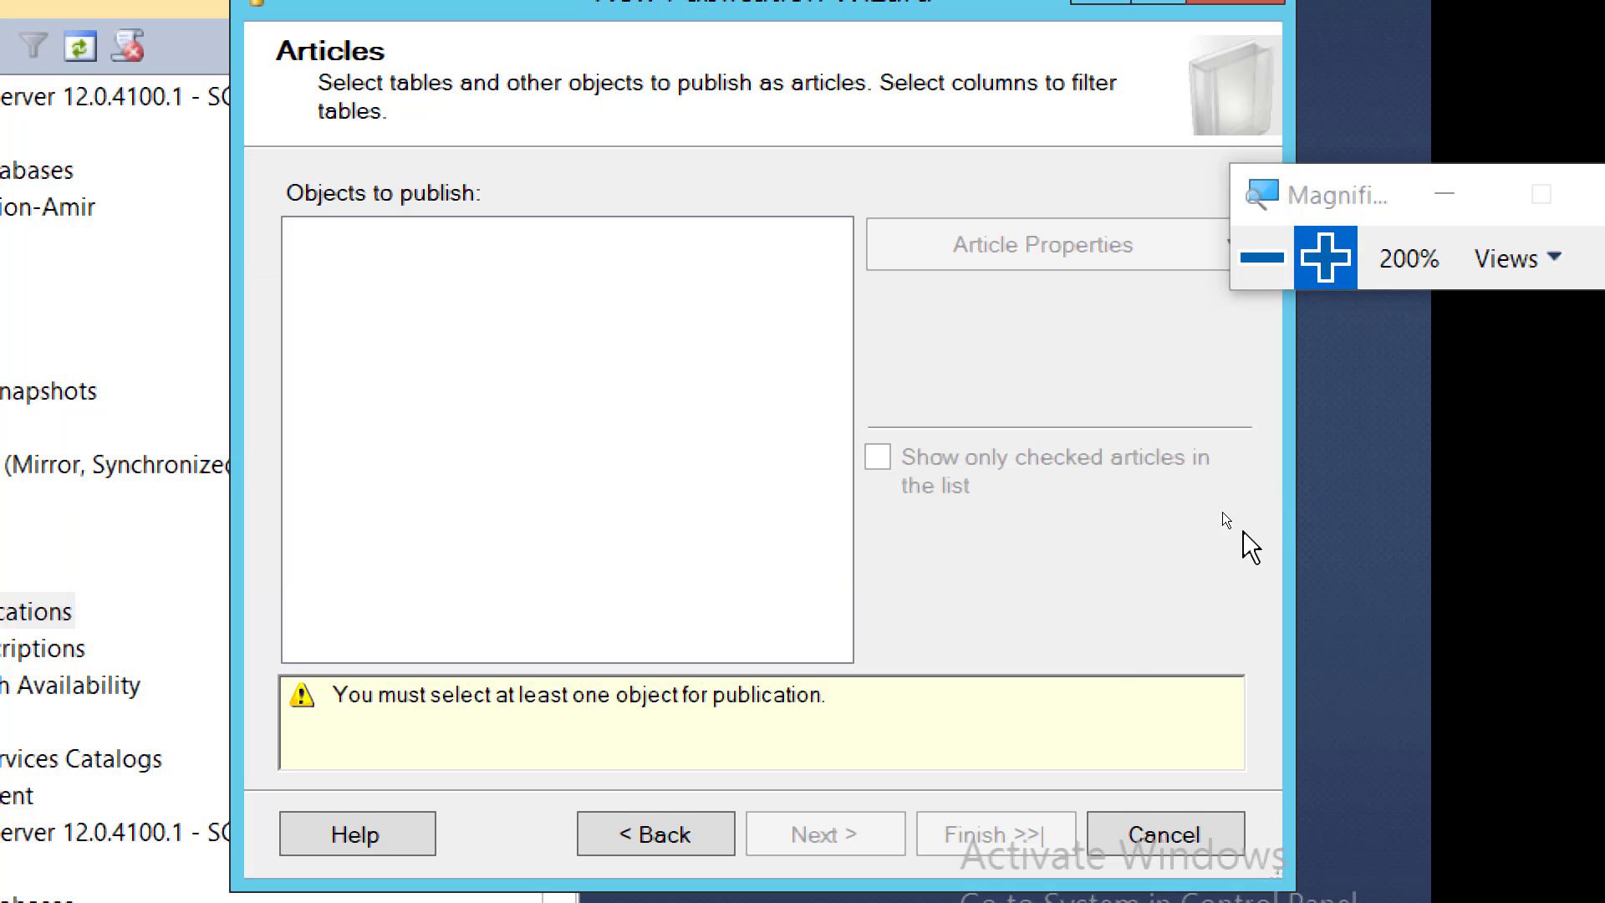
click(1164, 833)
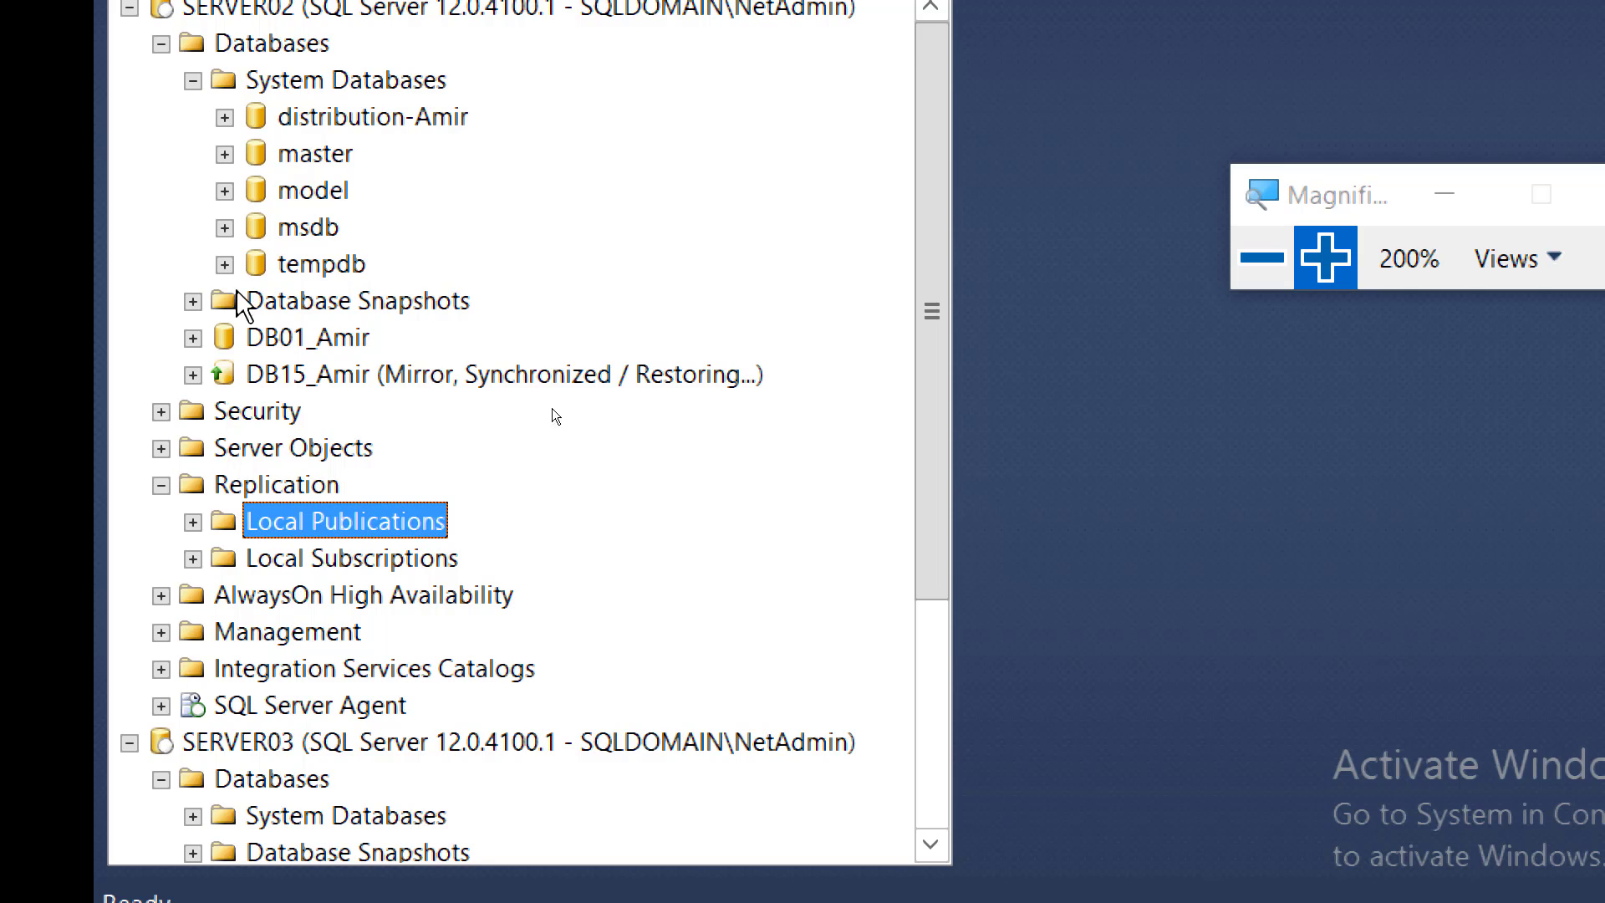
Expand the DB01_Amir database on SERVER02 down to its Tables folder and start designing a new regular table there
double_click(281, 338)
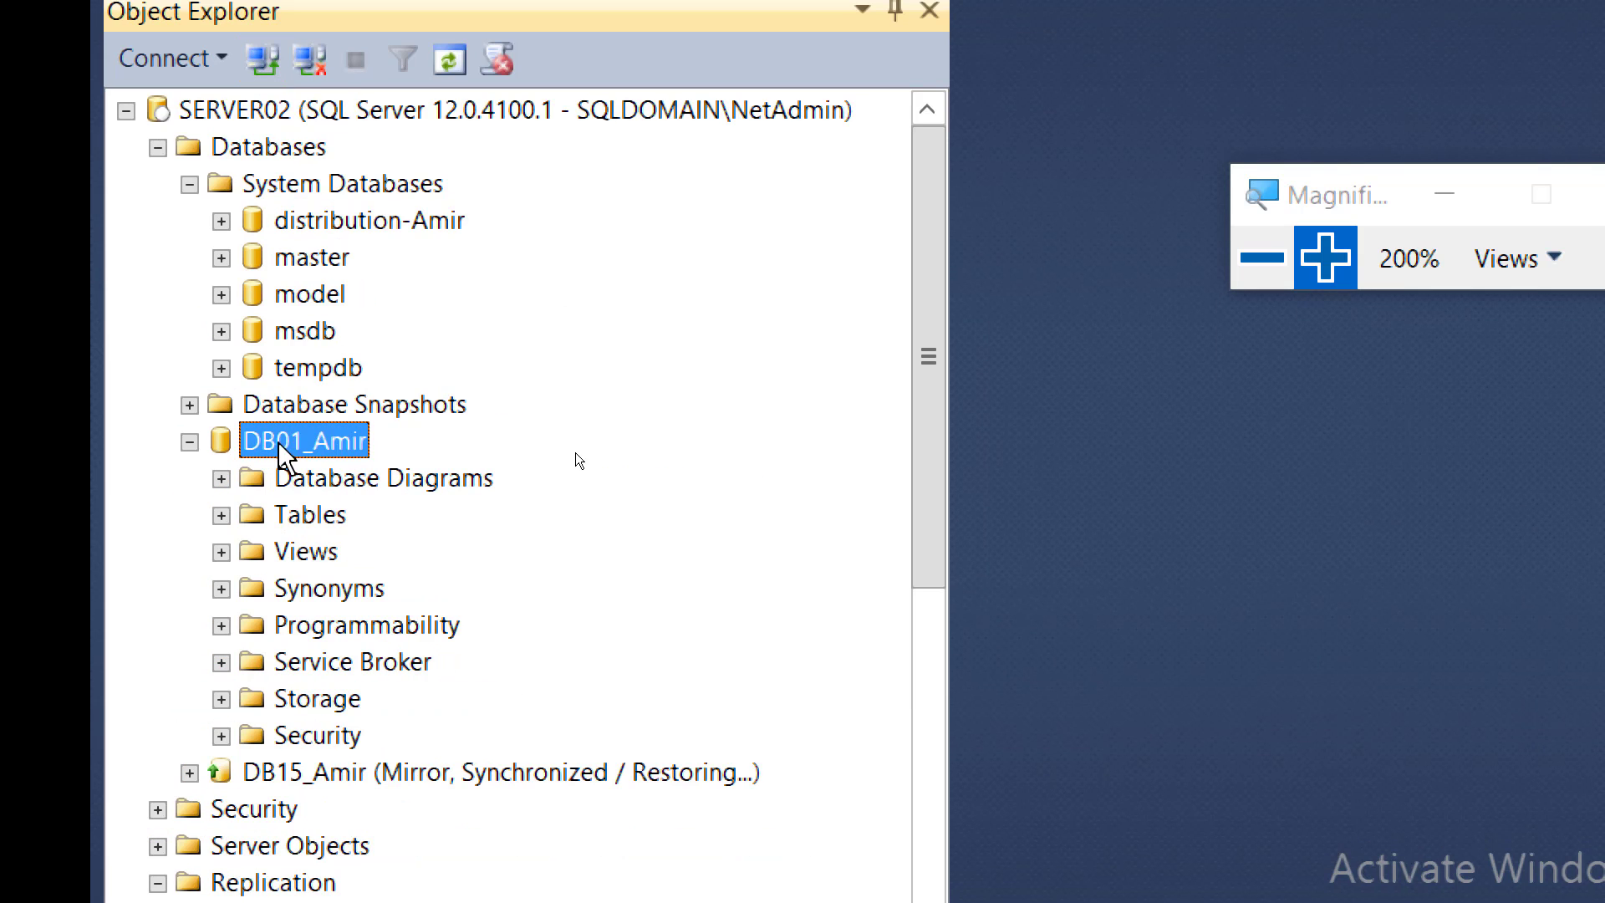
double_click(308, 523)
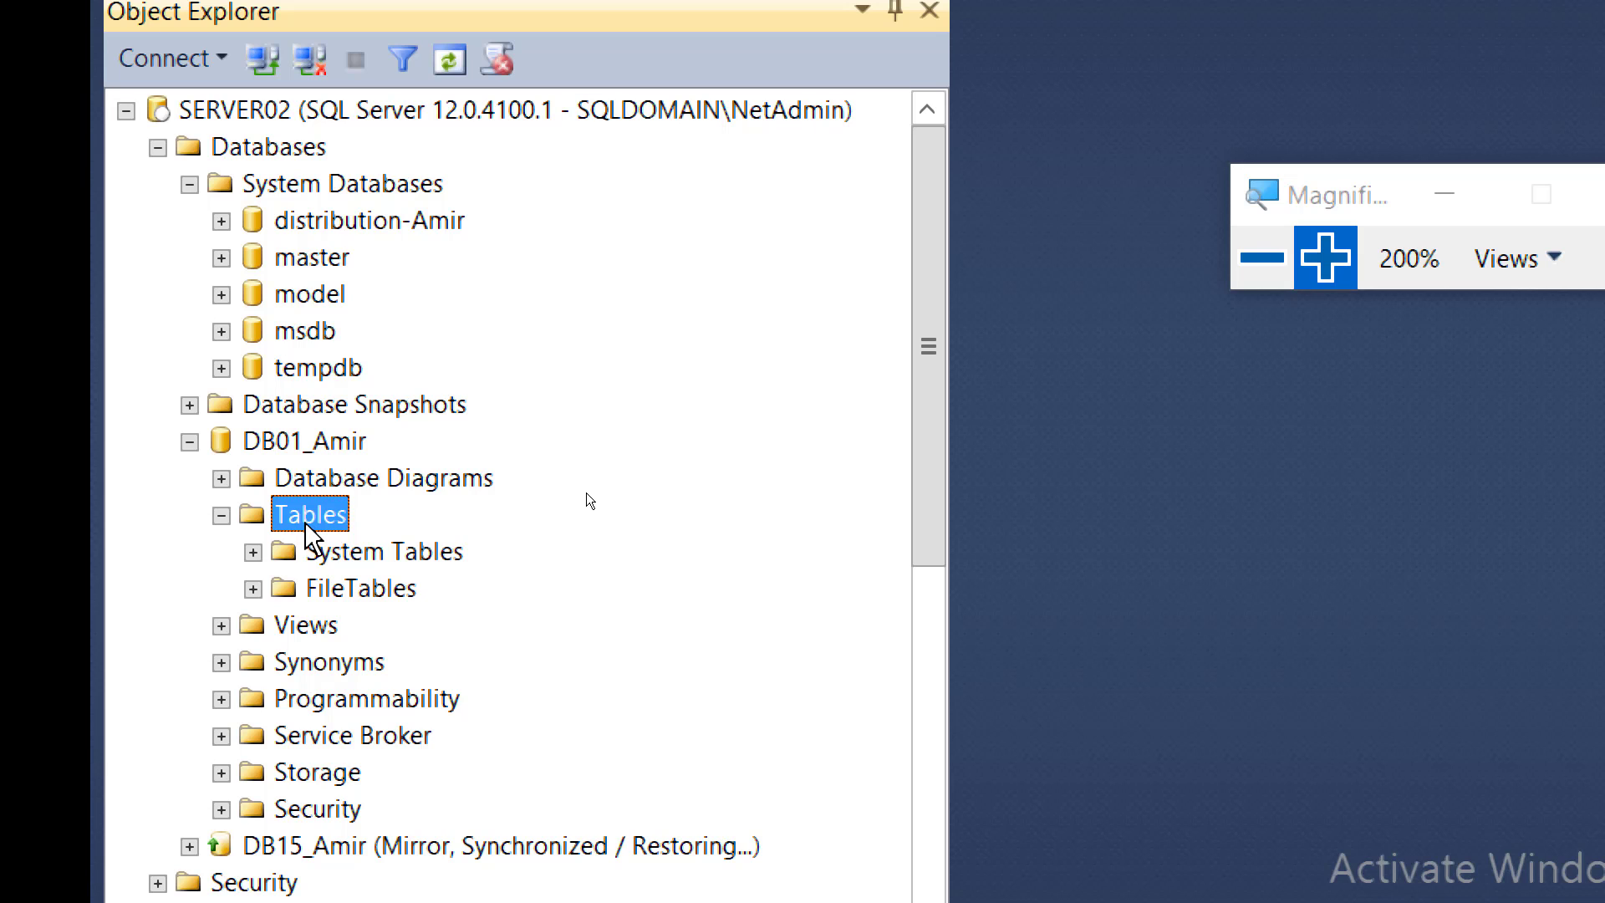
right_click(306, 525)
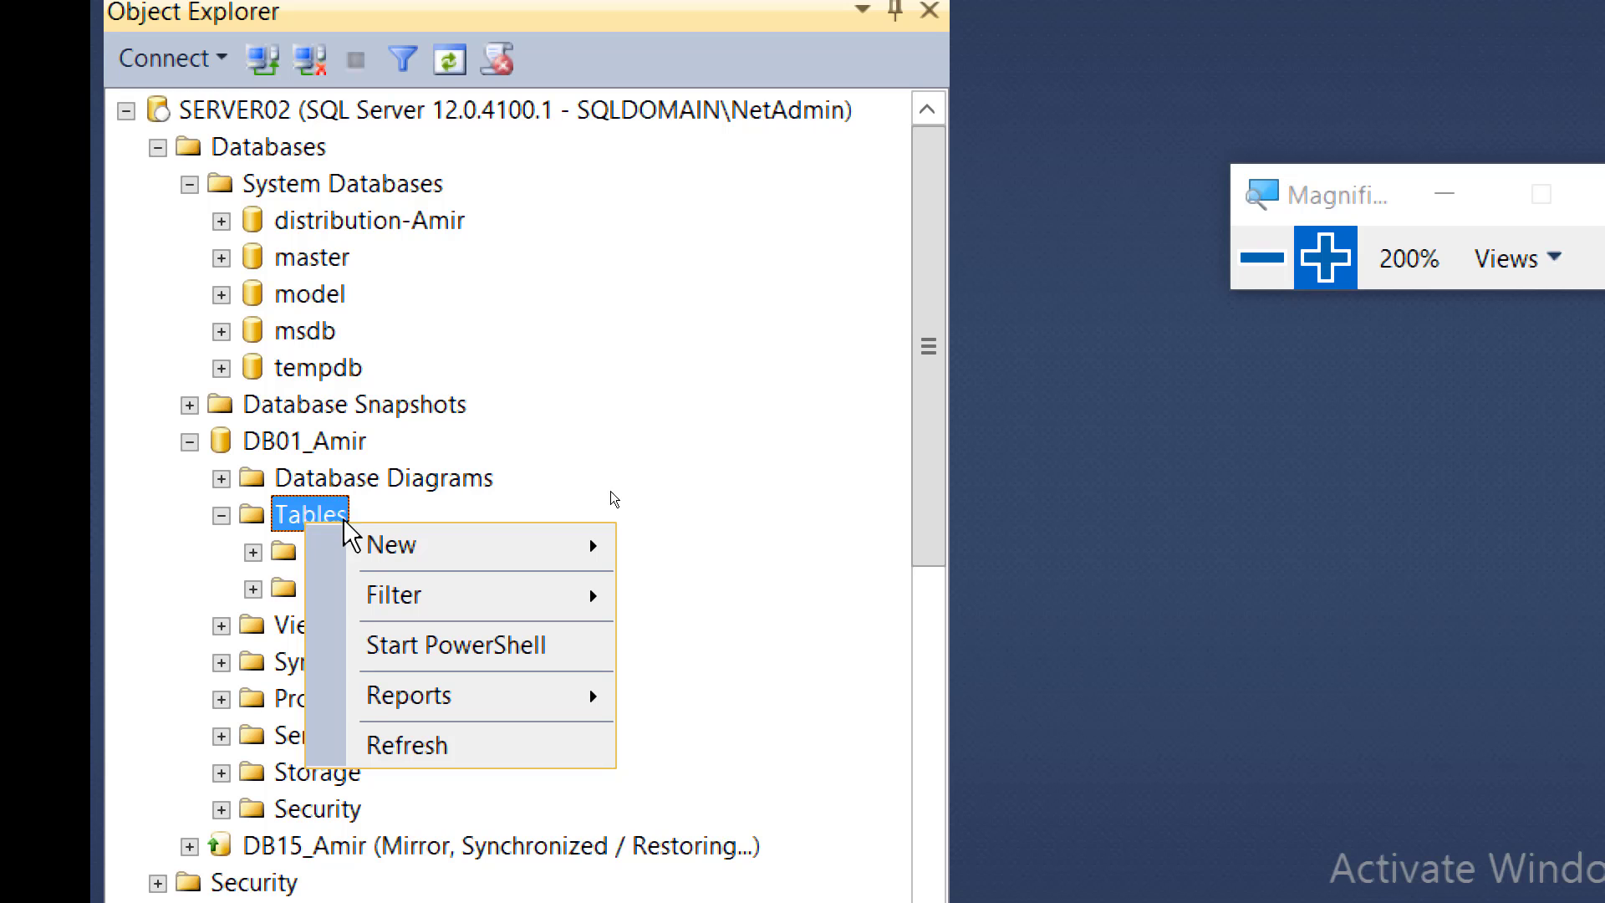
mouse_move(508, 548)
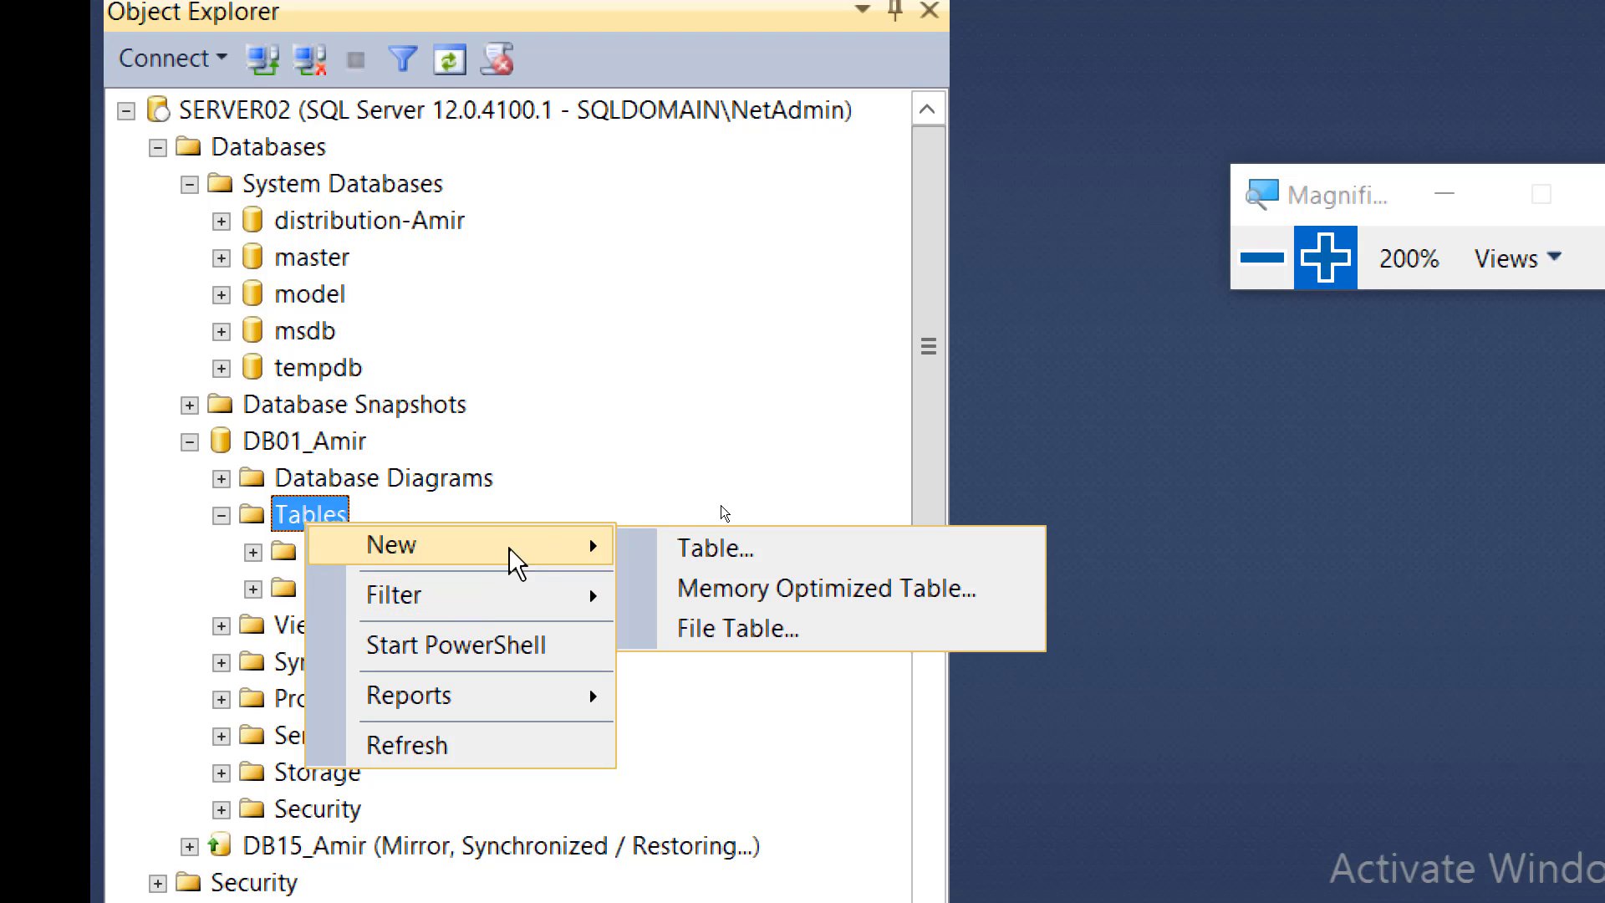
click(857, 553)
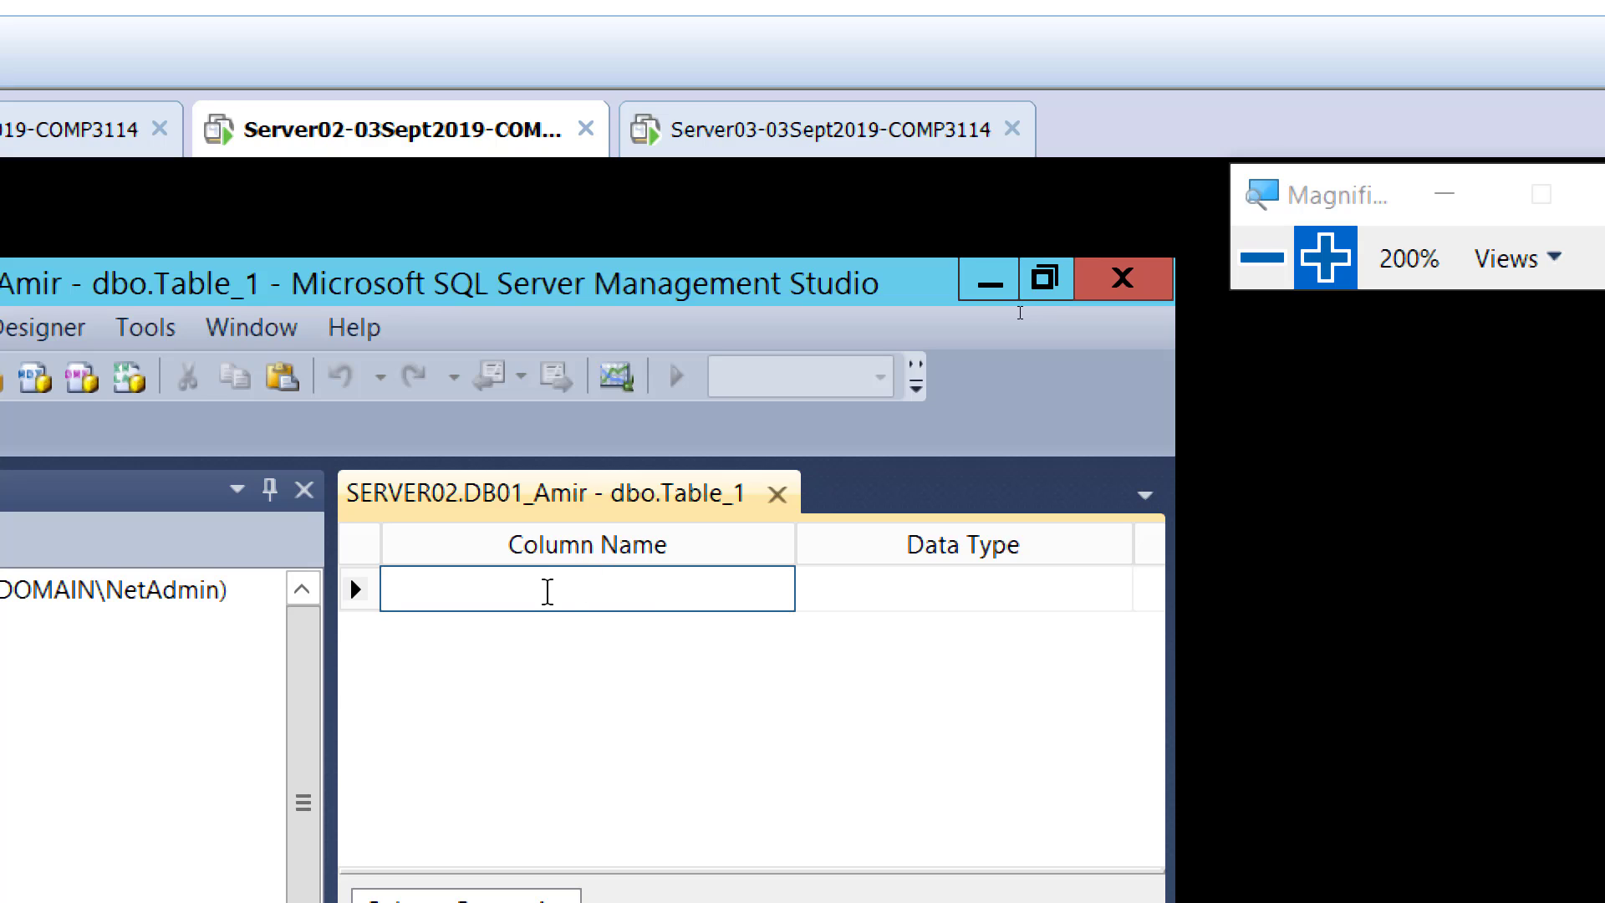
Add the columns Name and Cell to the new table, both with the data type nchar(10)
text(Name)
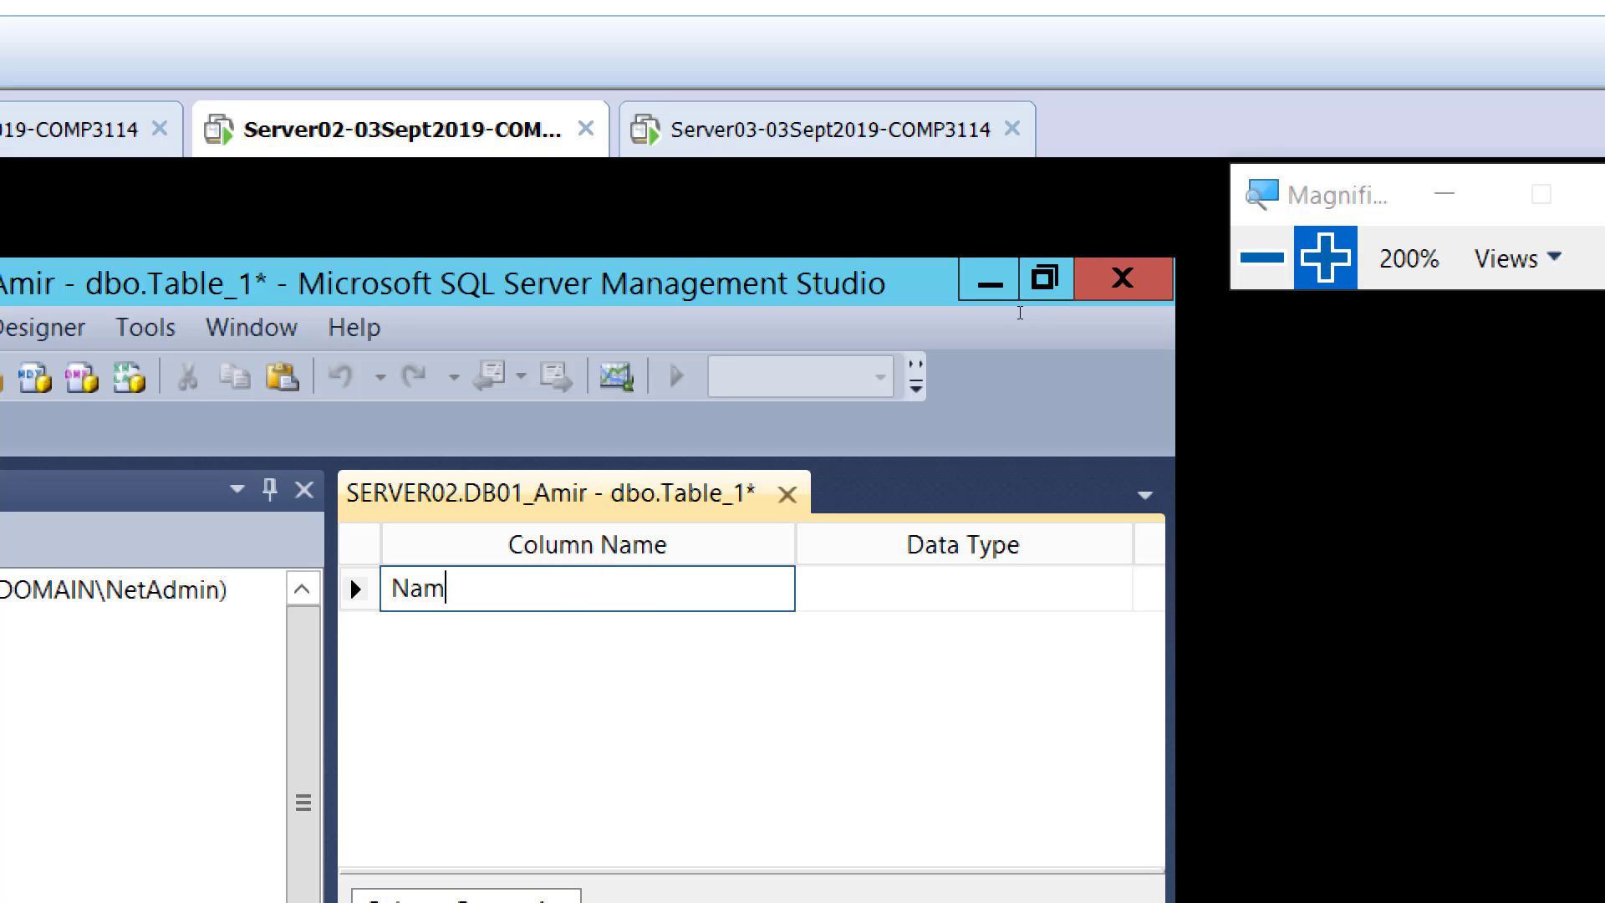
key(Tab)
key(Tab)
key(Tab)
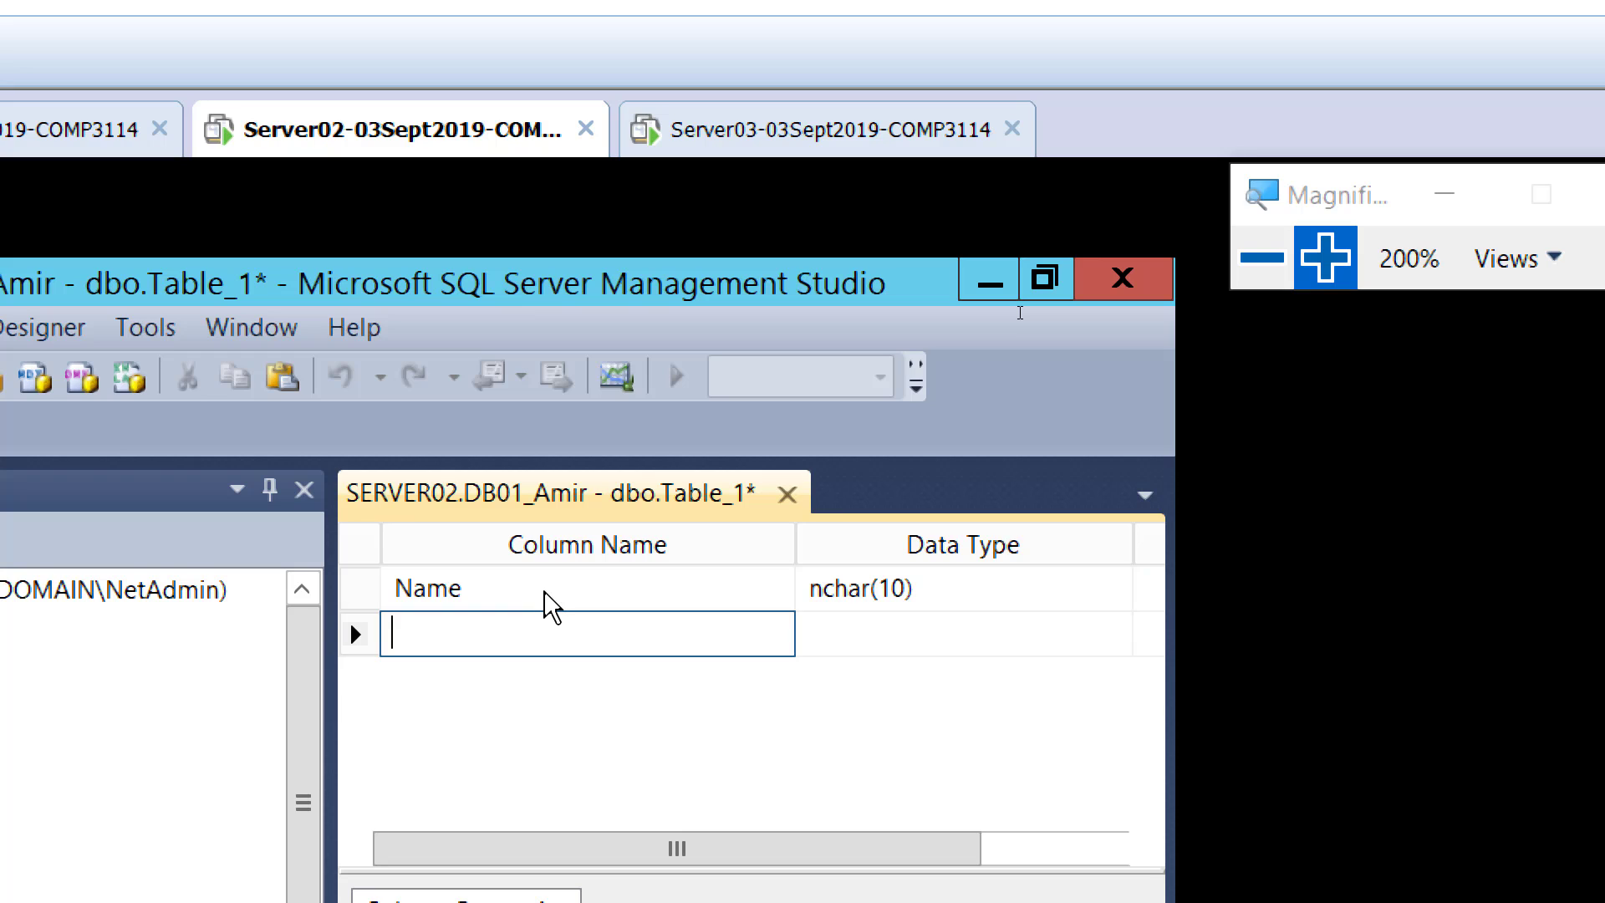
text(Cell)
key(Tab)
key(Tab)
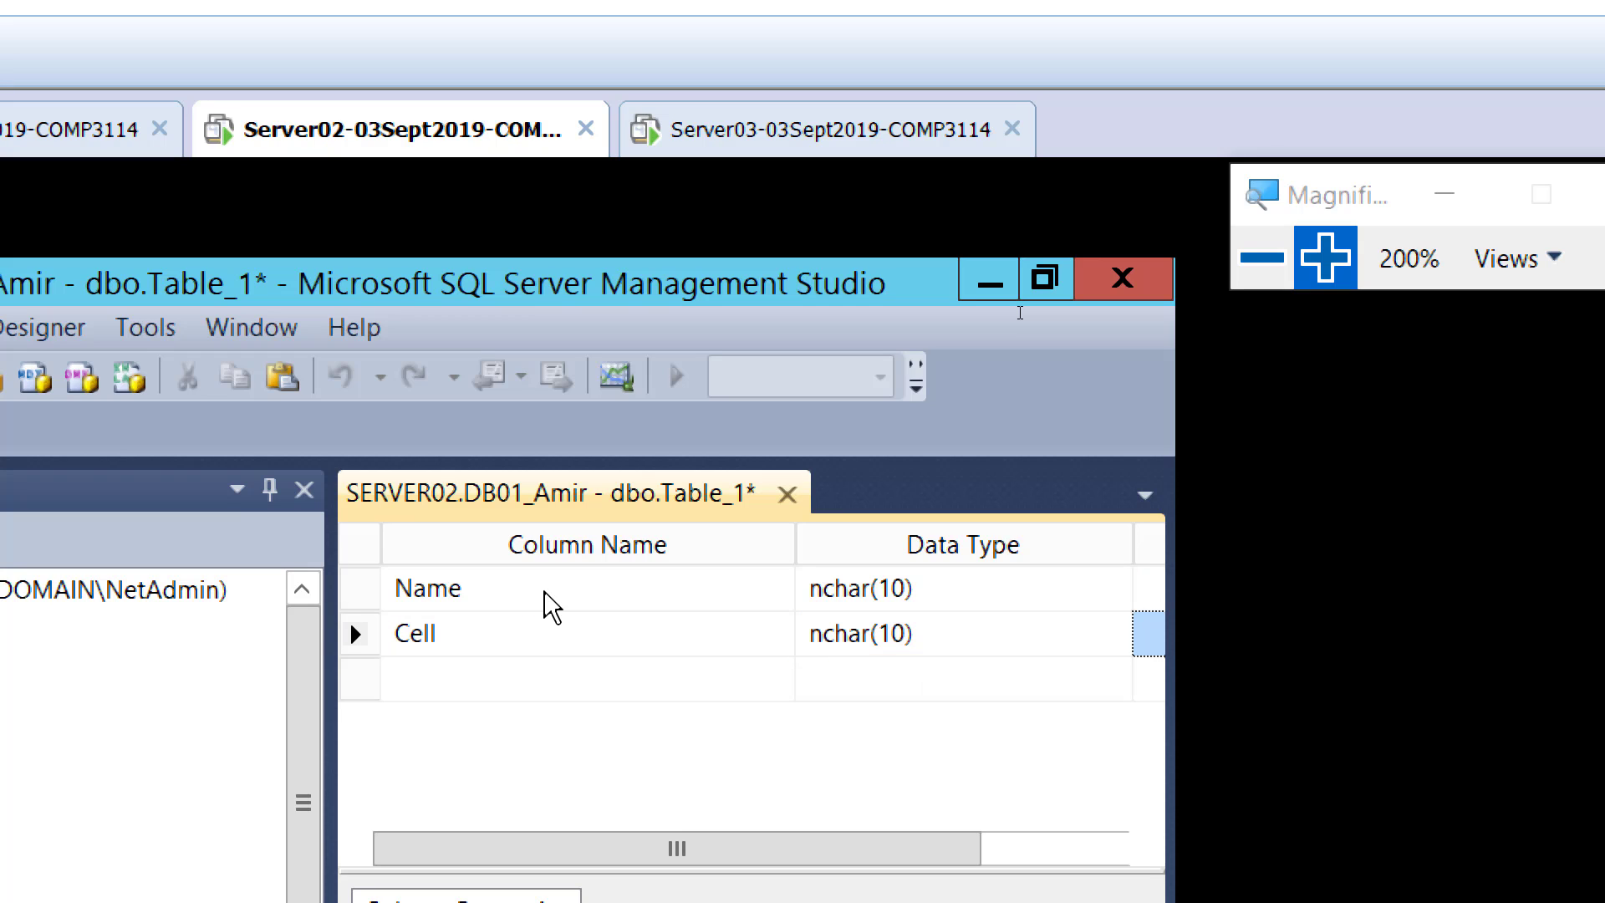
key(Tab)
Add the columns City and Country to the new table, both with the data type nchar(10)
text(City)
key(Tab)
key(Tab)
key(Tab)
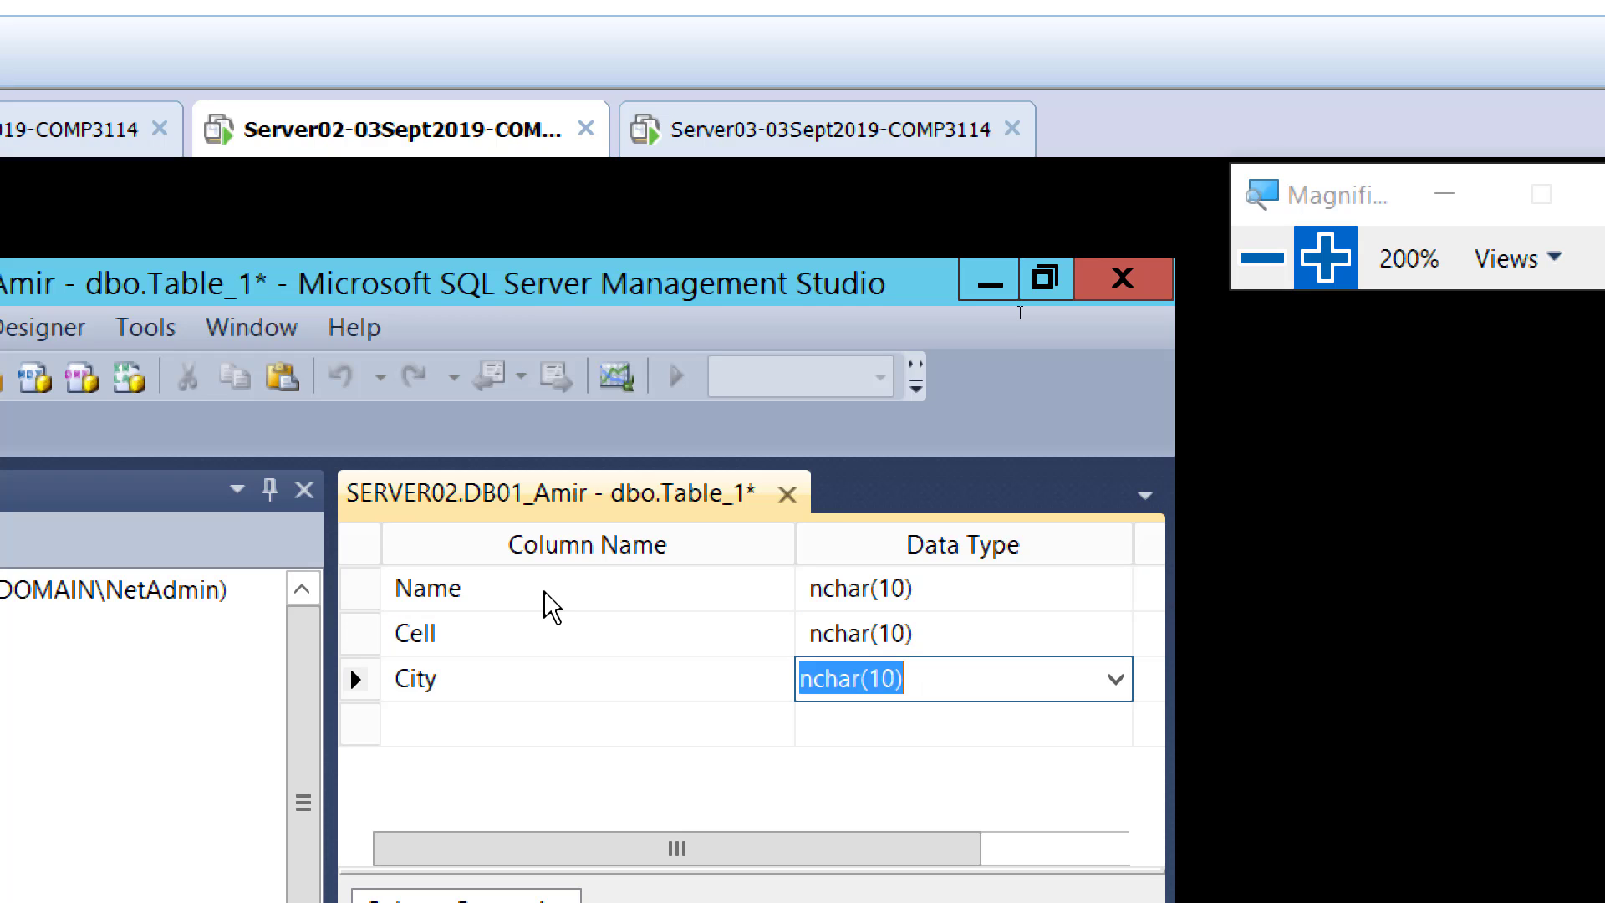
text(Country)
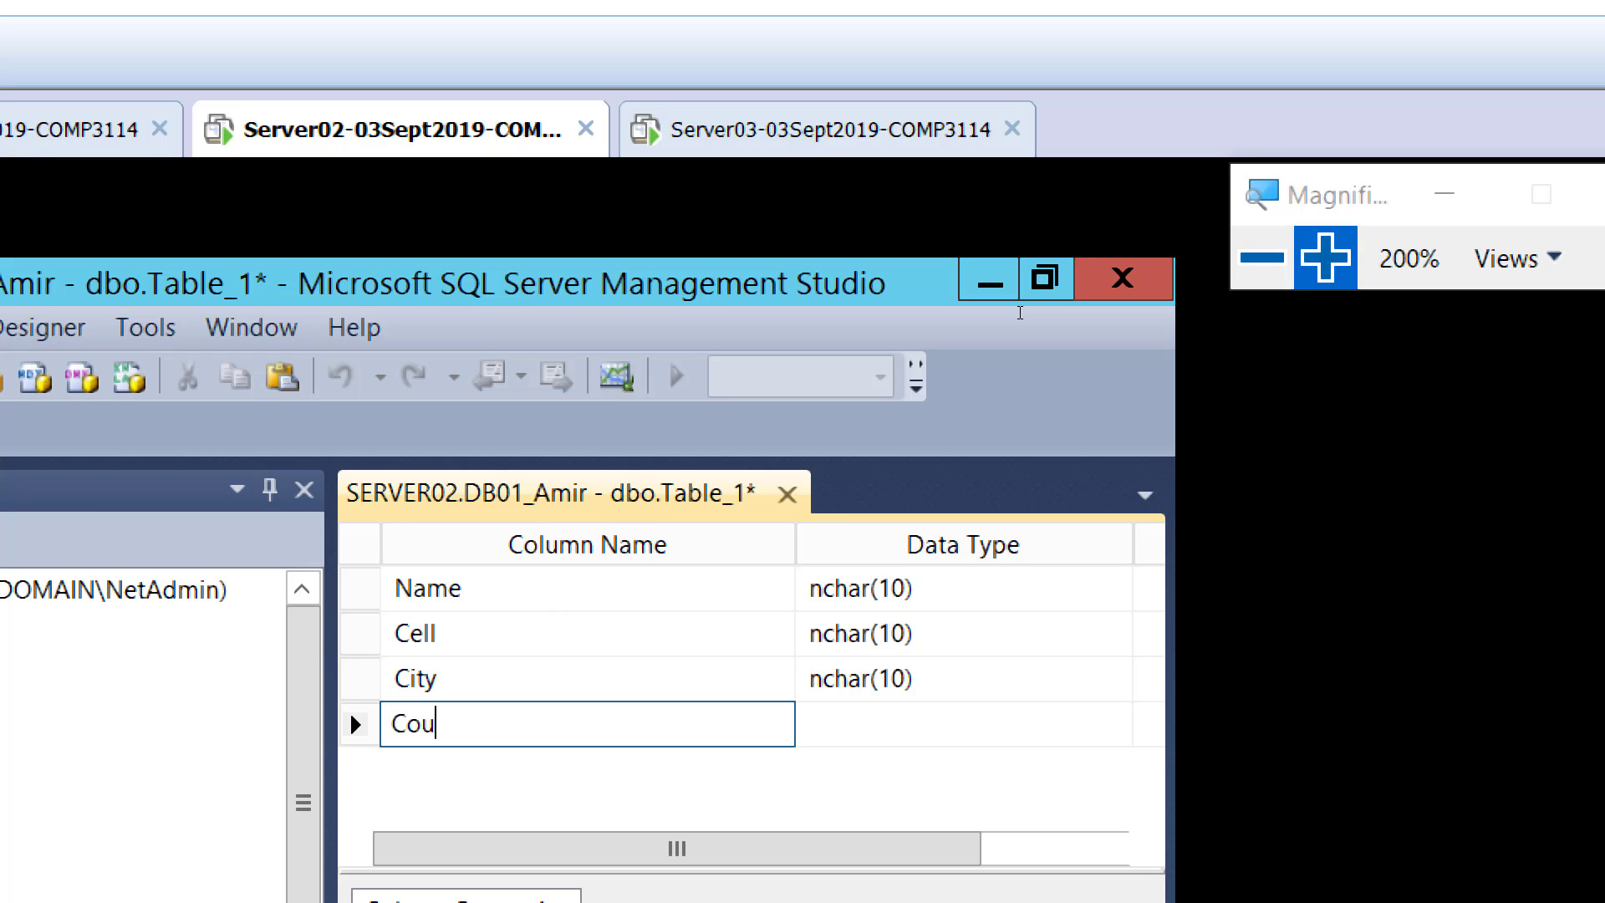
key(Tab)
key(Tab)
key(Tab)
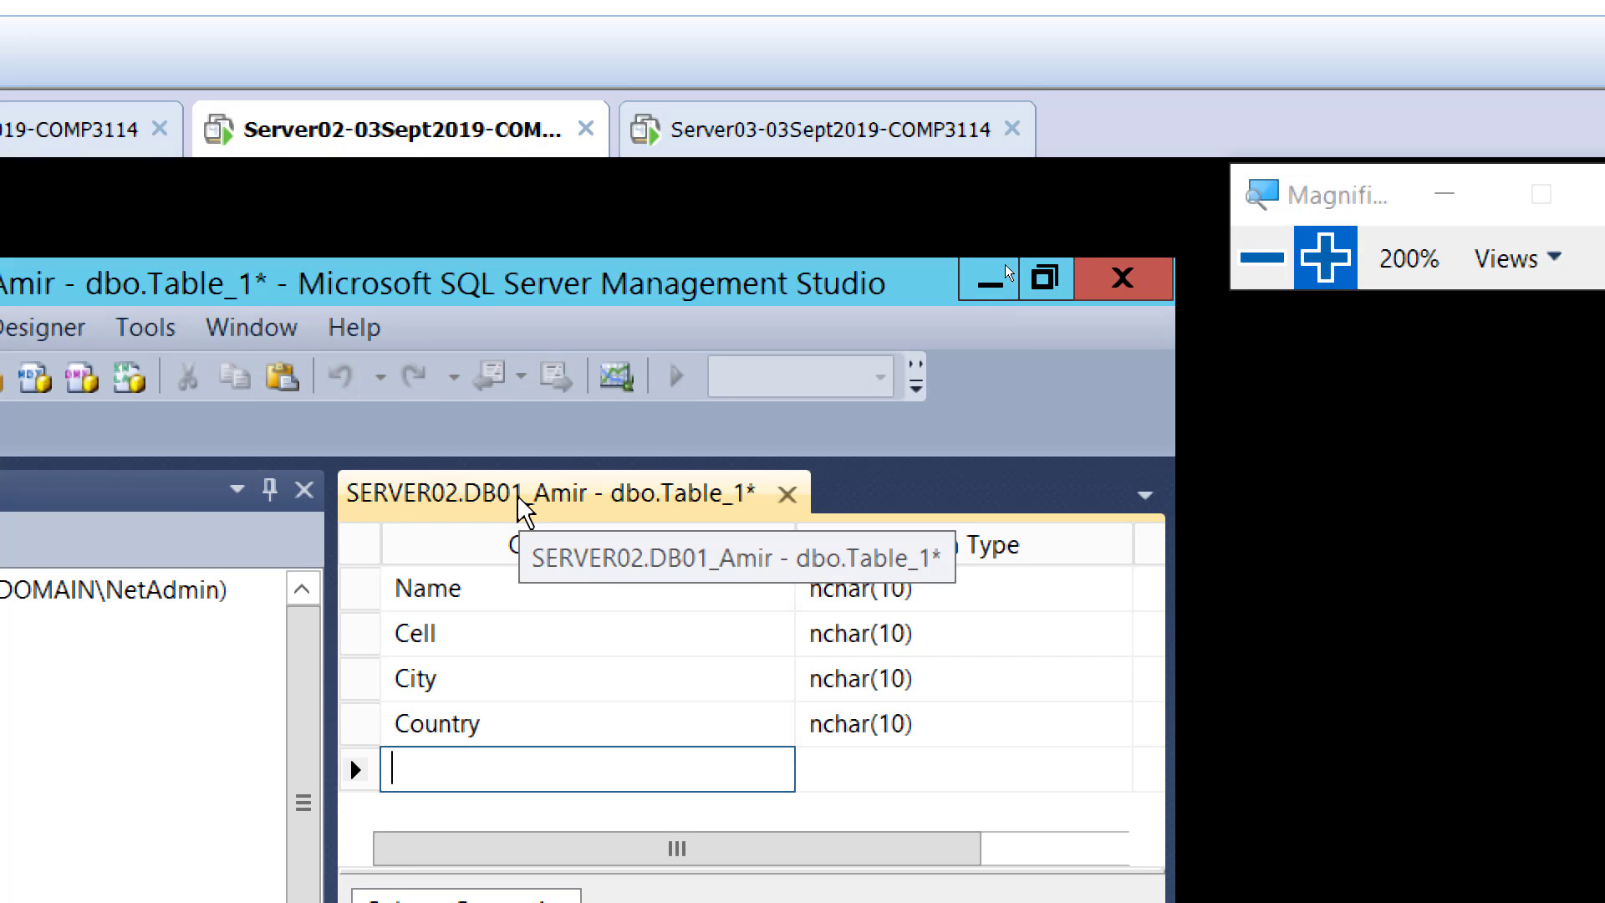
Add a fifth column named "Did you bring lunch for me?" with data type nchar(10) and nulls allowed
text(Did you bring )
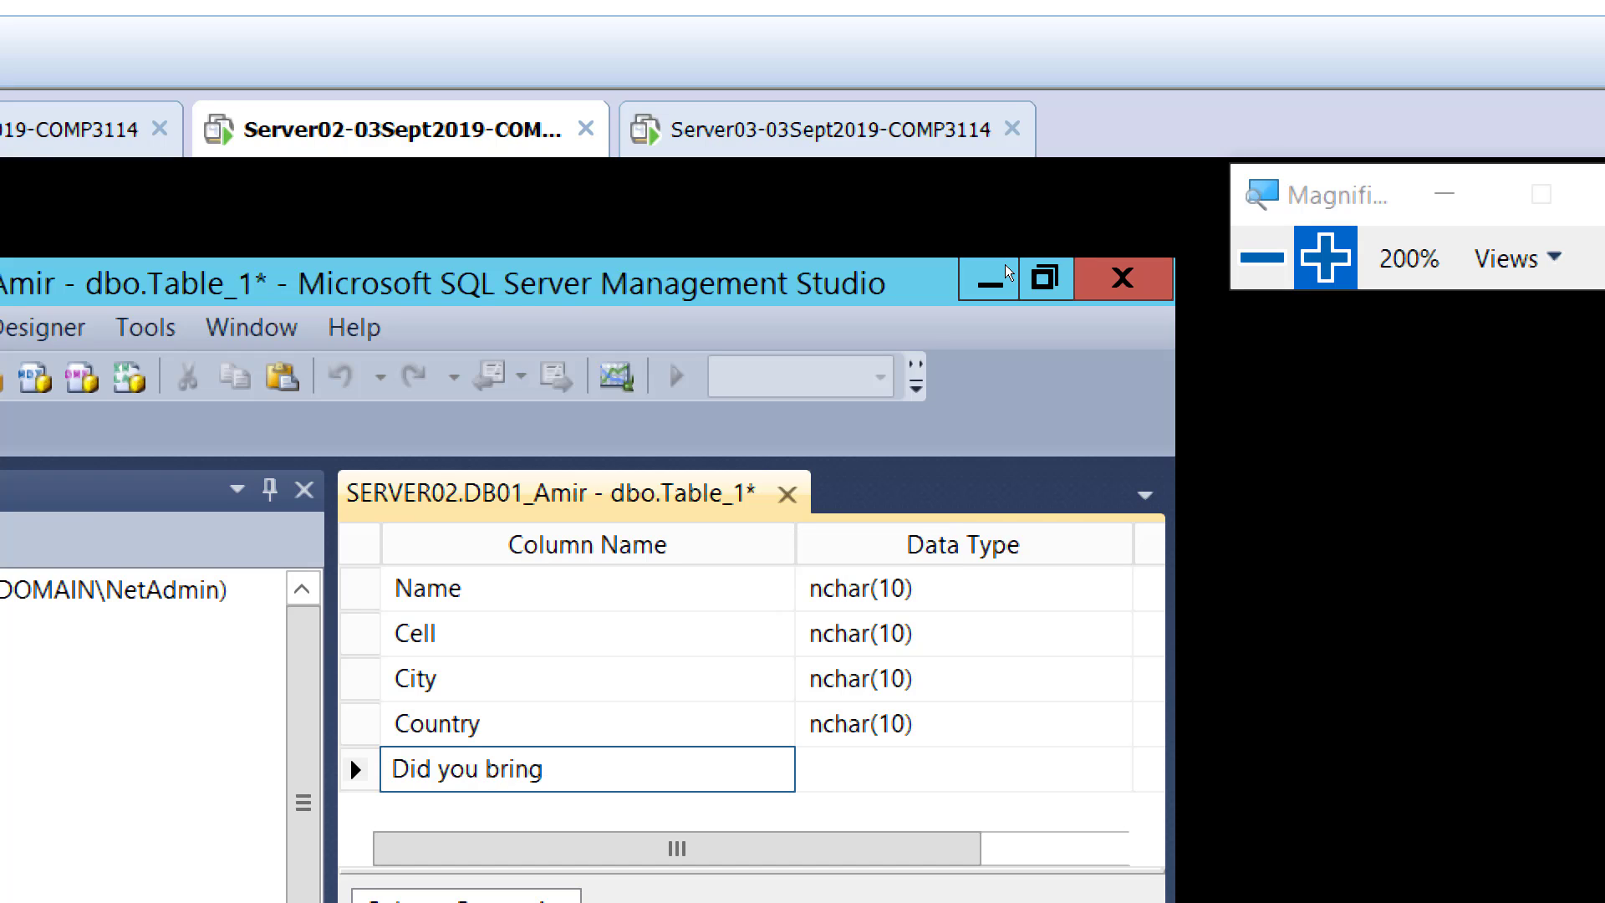
text(lunch for me)
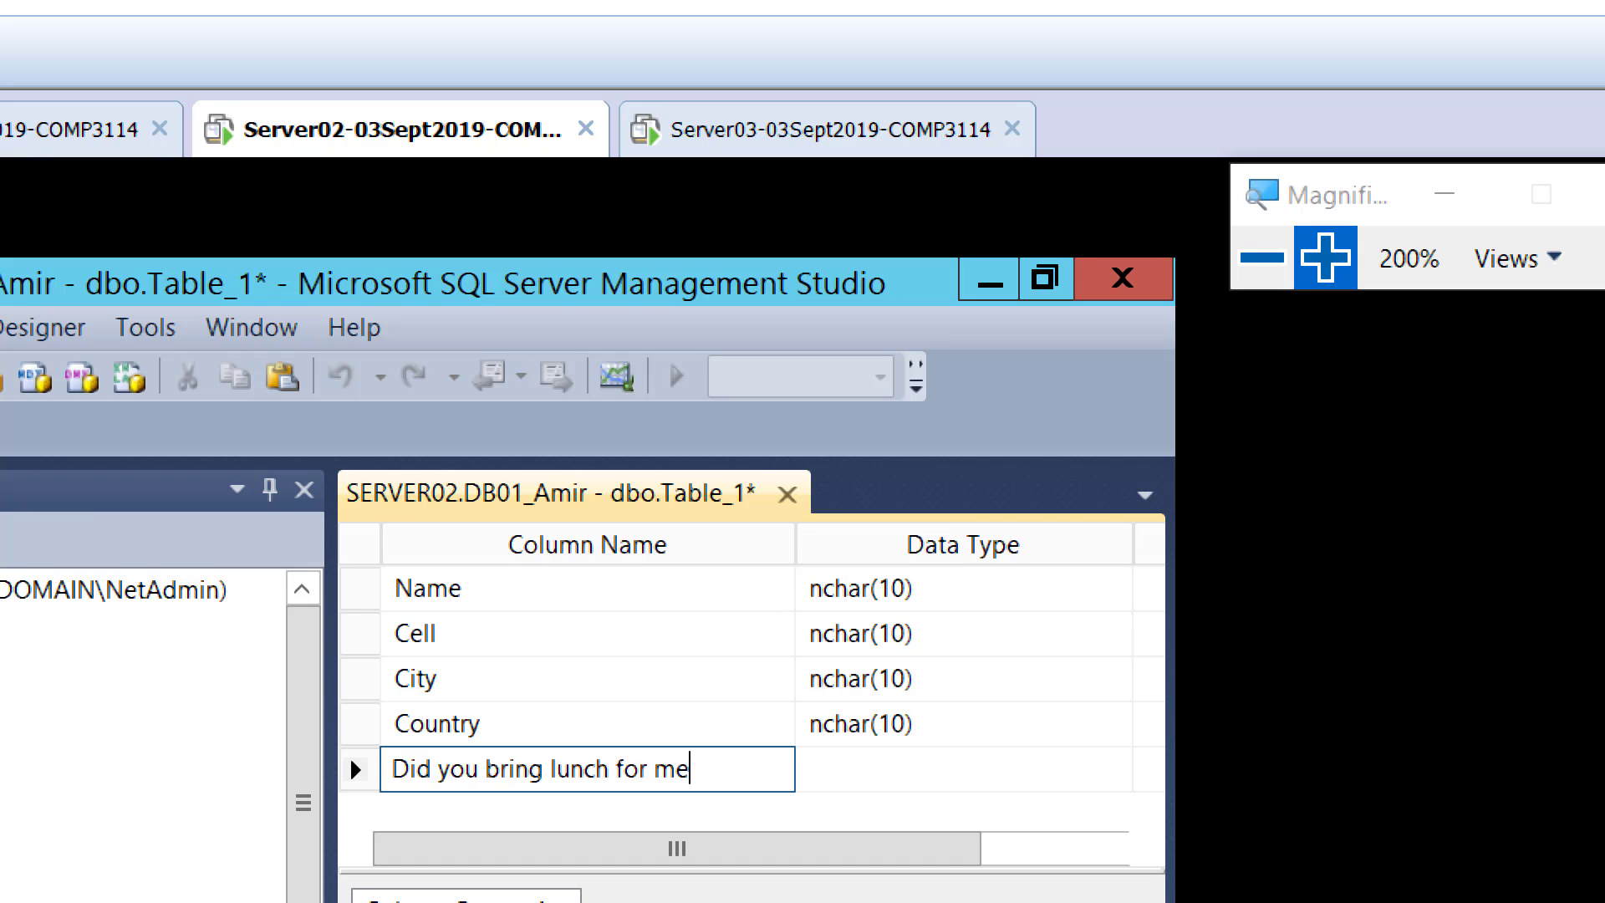
text(?)
key(Tab)
key(Tab)
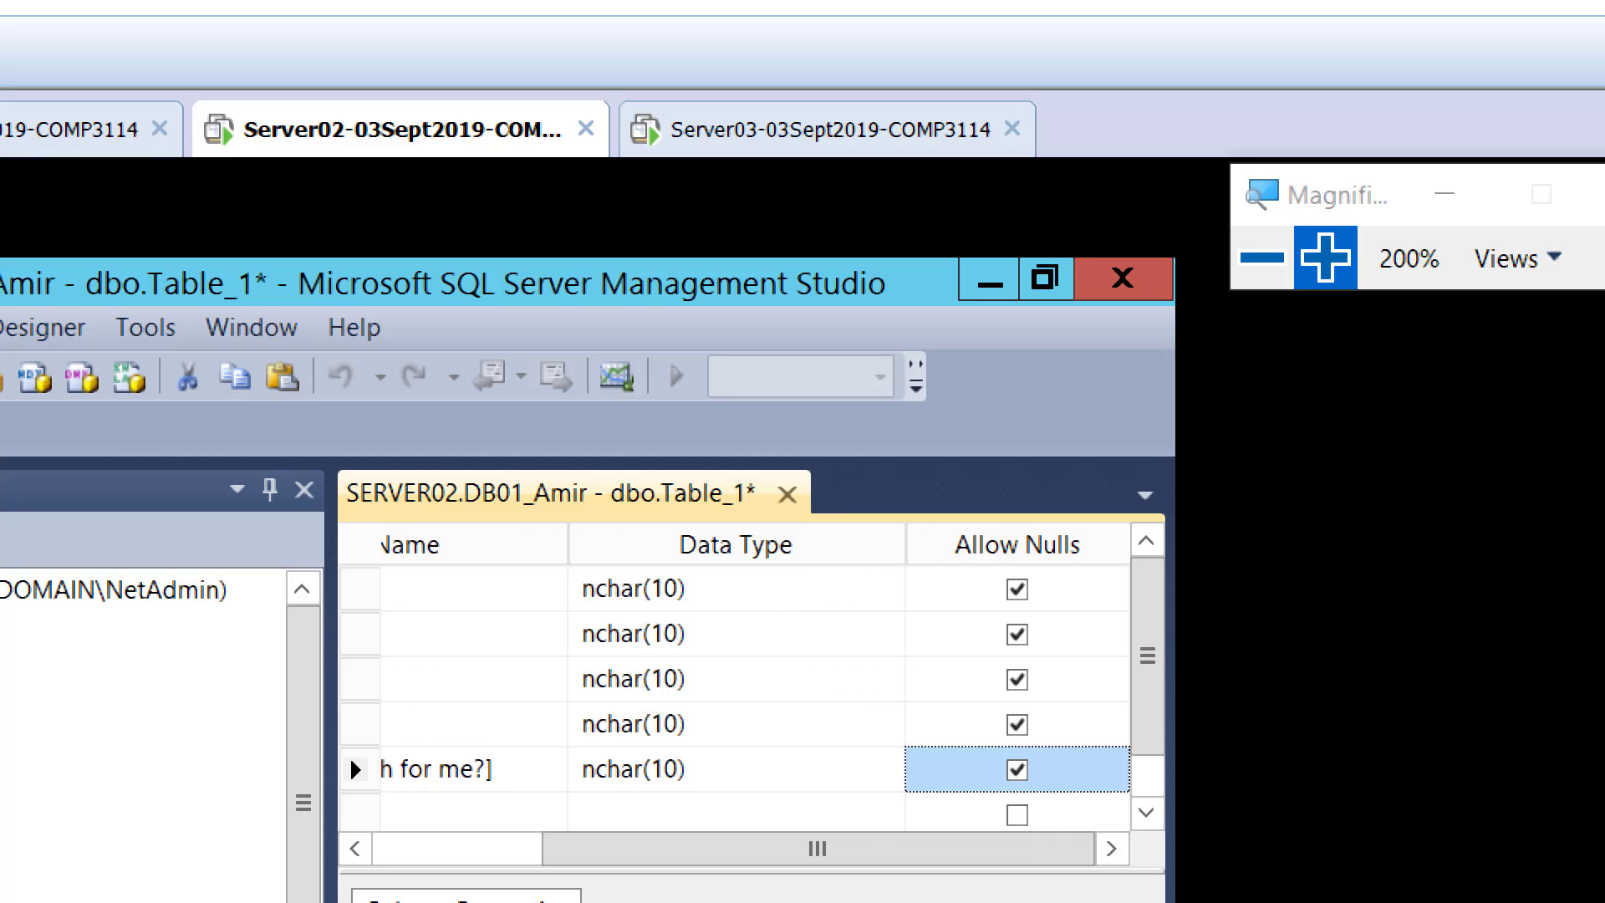
key(Tab)
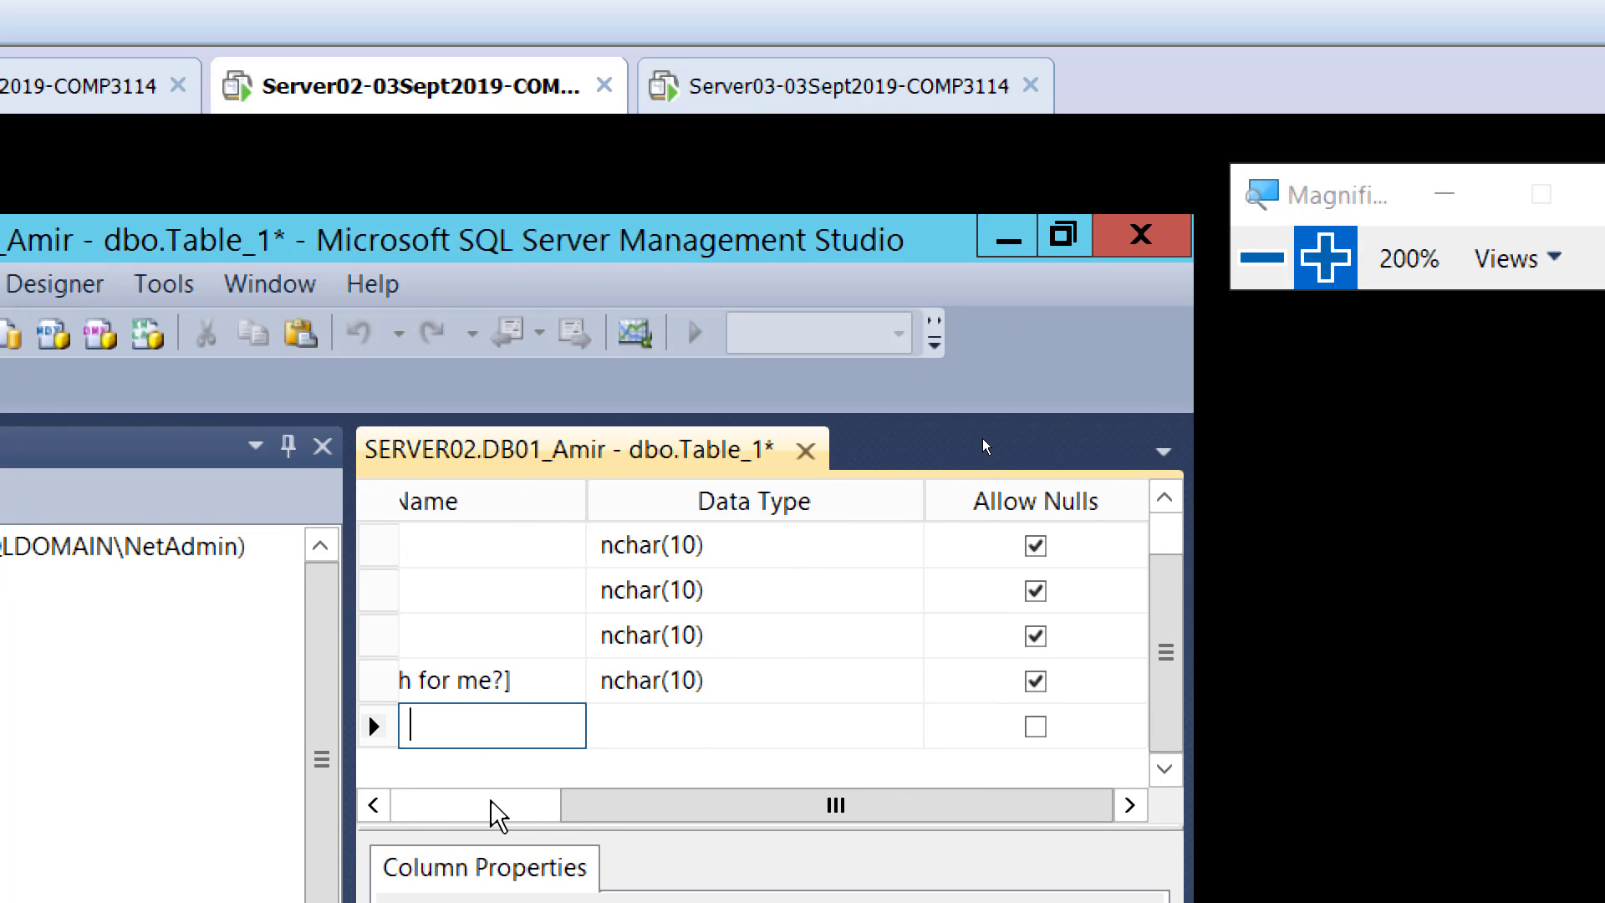
Save the new table in DB01_Amir under the name Lunch-for-me
click(499, 815)
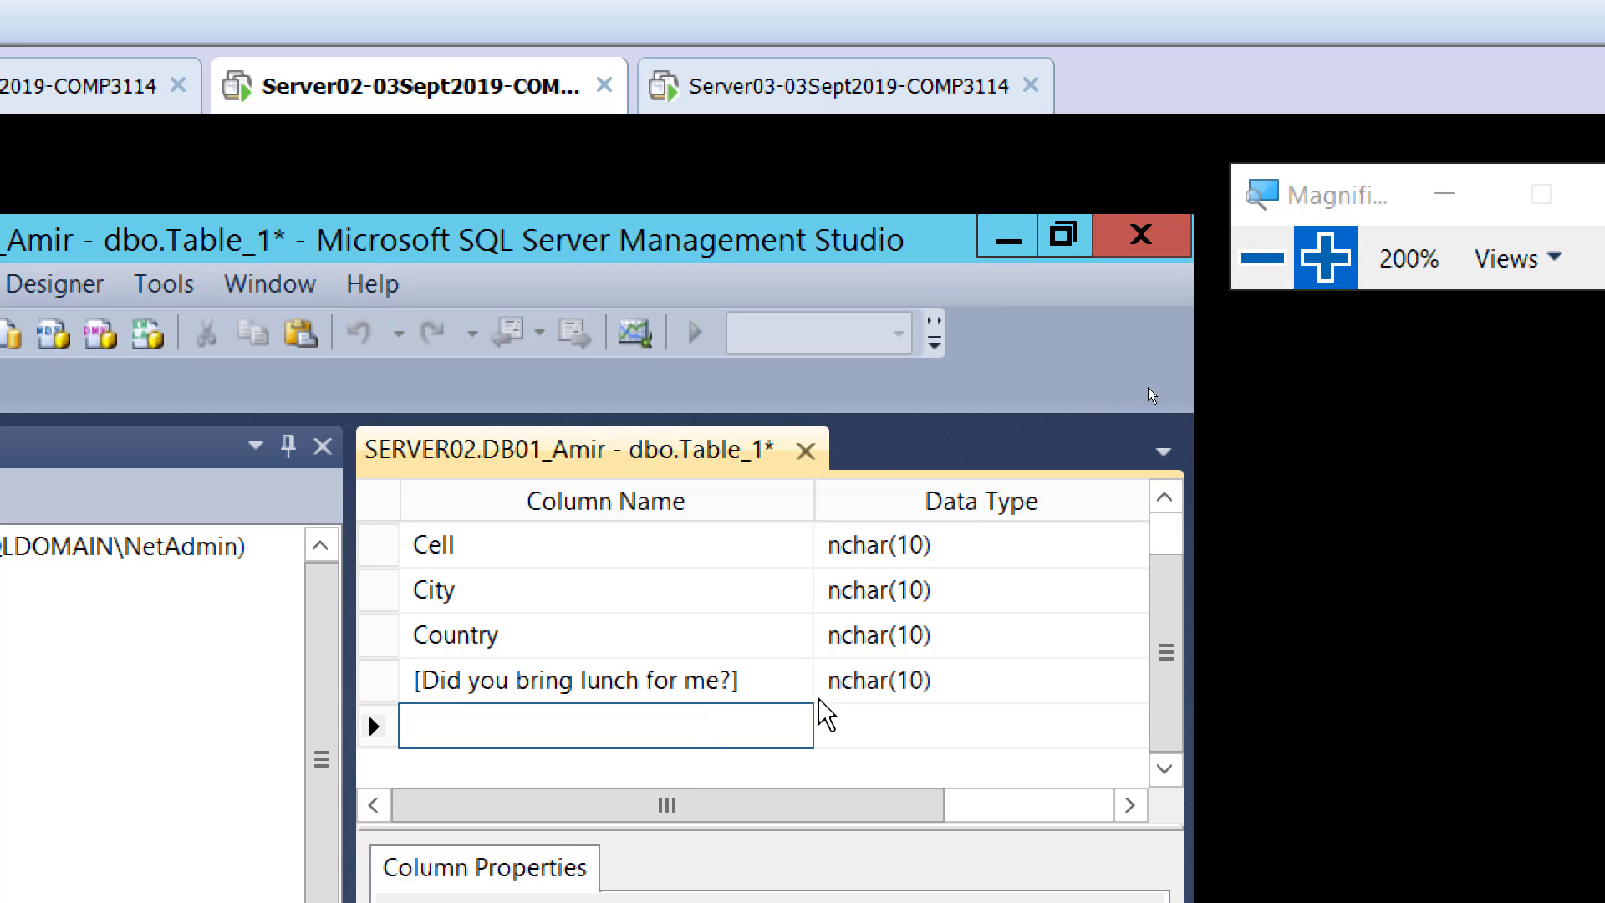
right_click(588, 446)
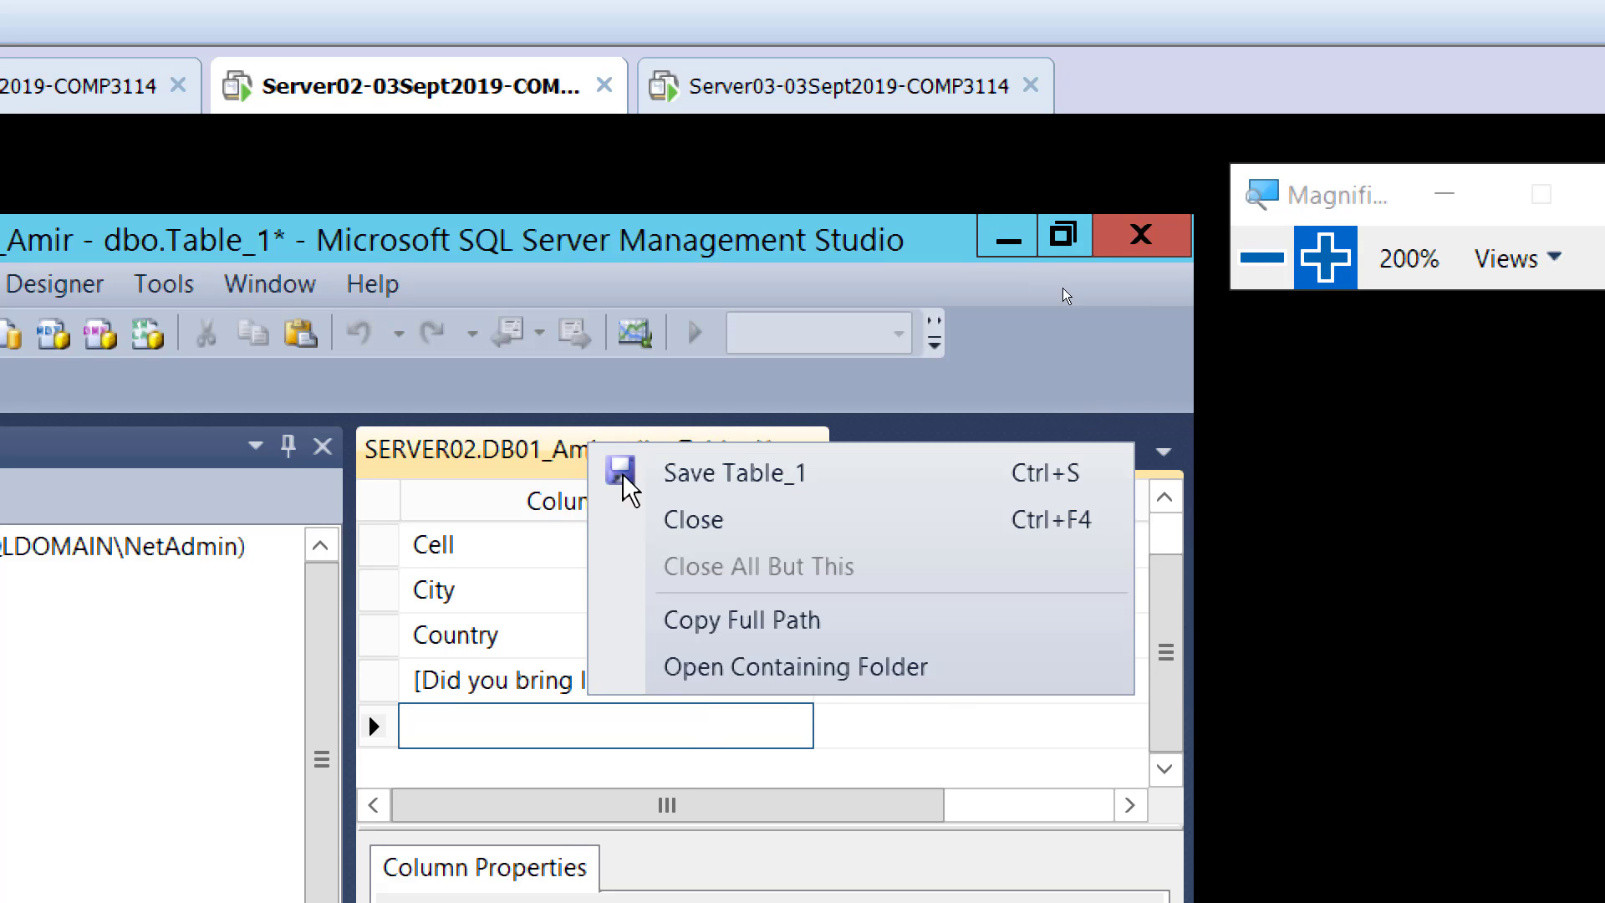
click(699, 488)
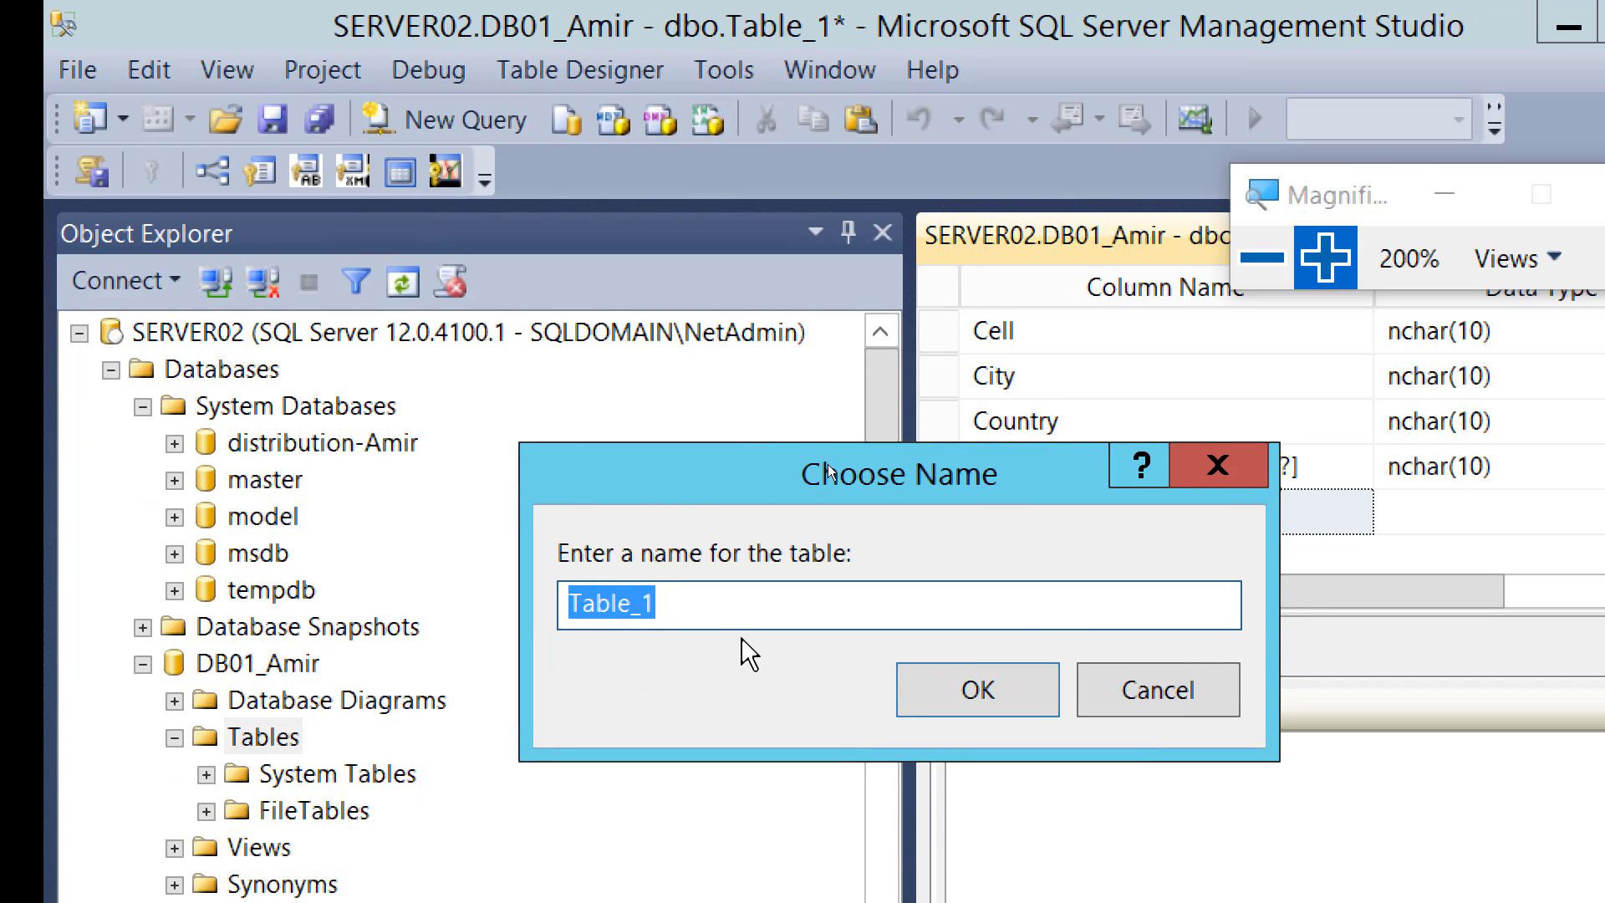
text(Lunch)
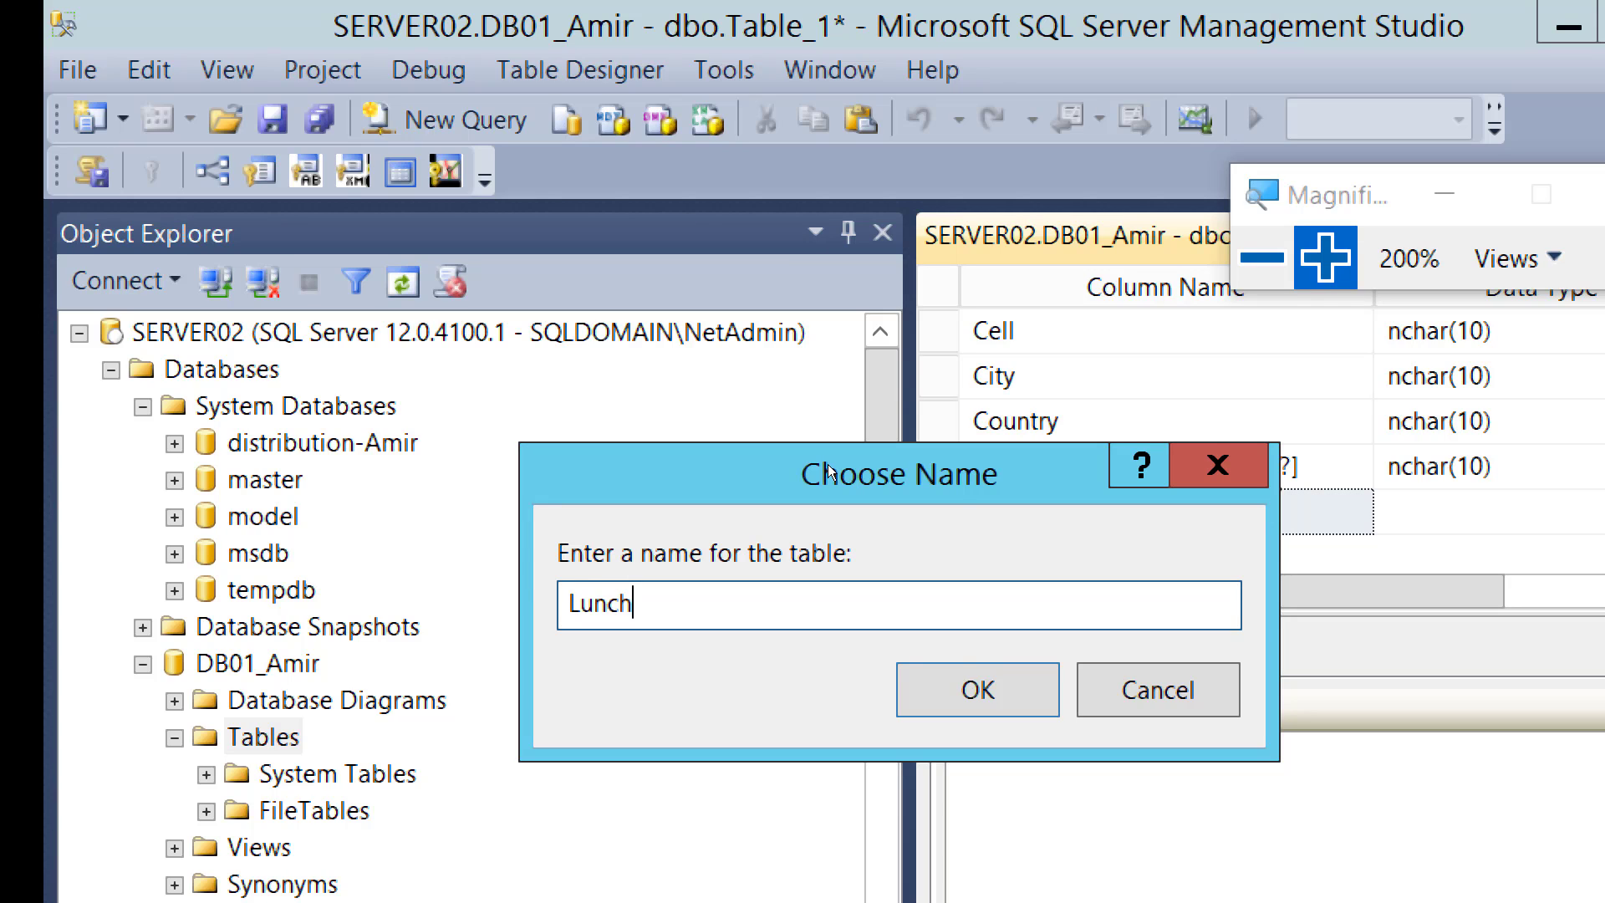
text(-for-me)
click(948, 702)
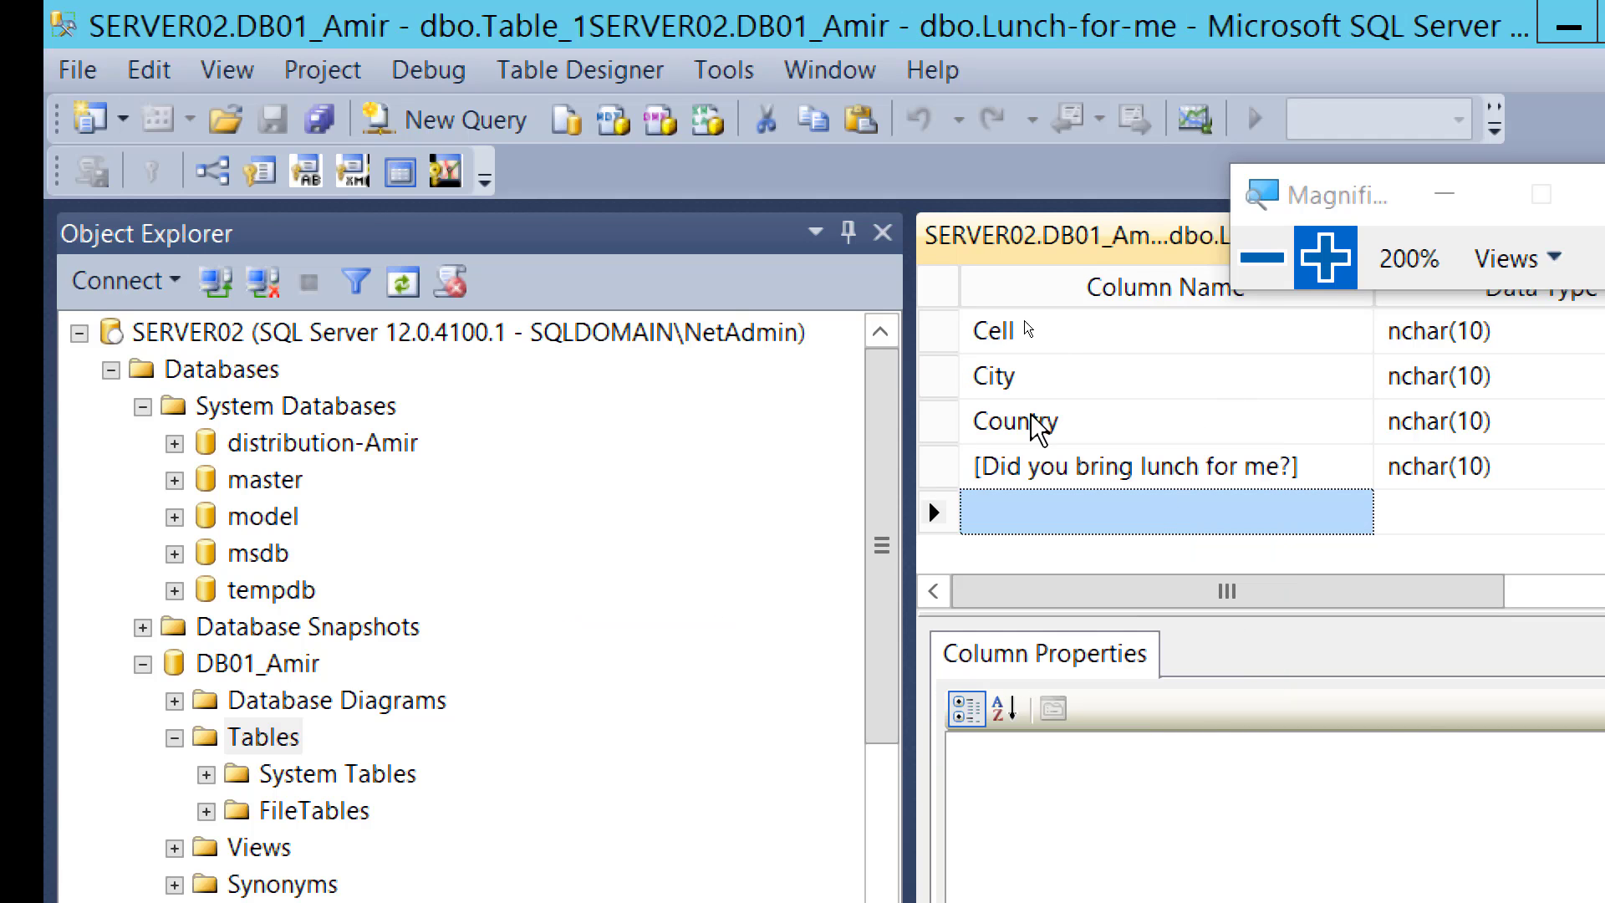
Start a new local publication on SERVER02 for the DB01_Amir database, using the Snapshot publication type
click(1258, 271)
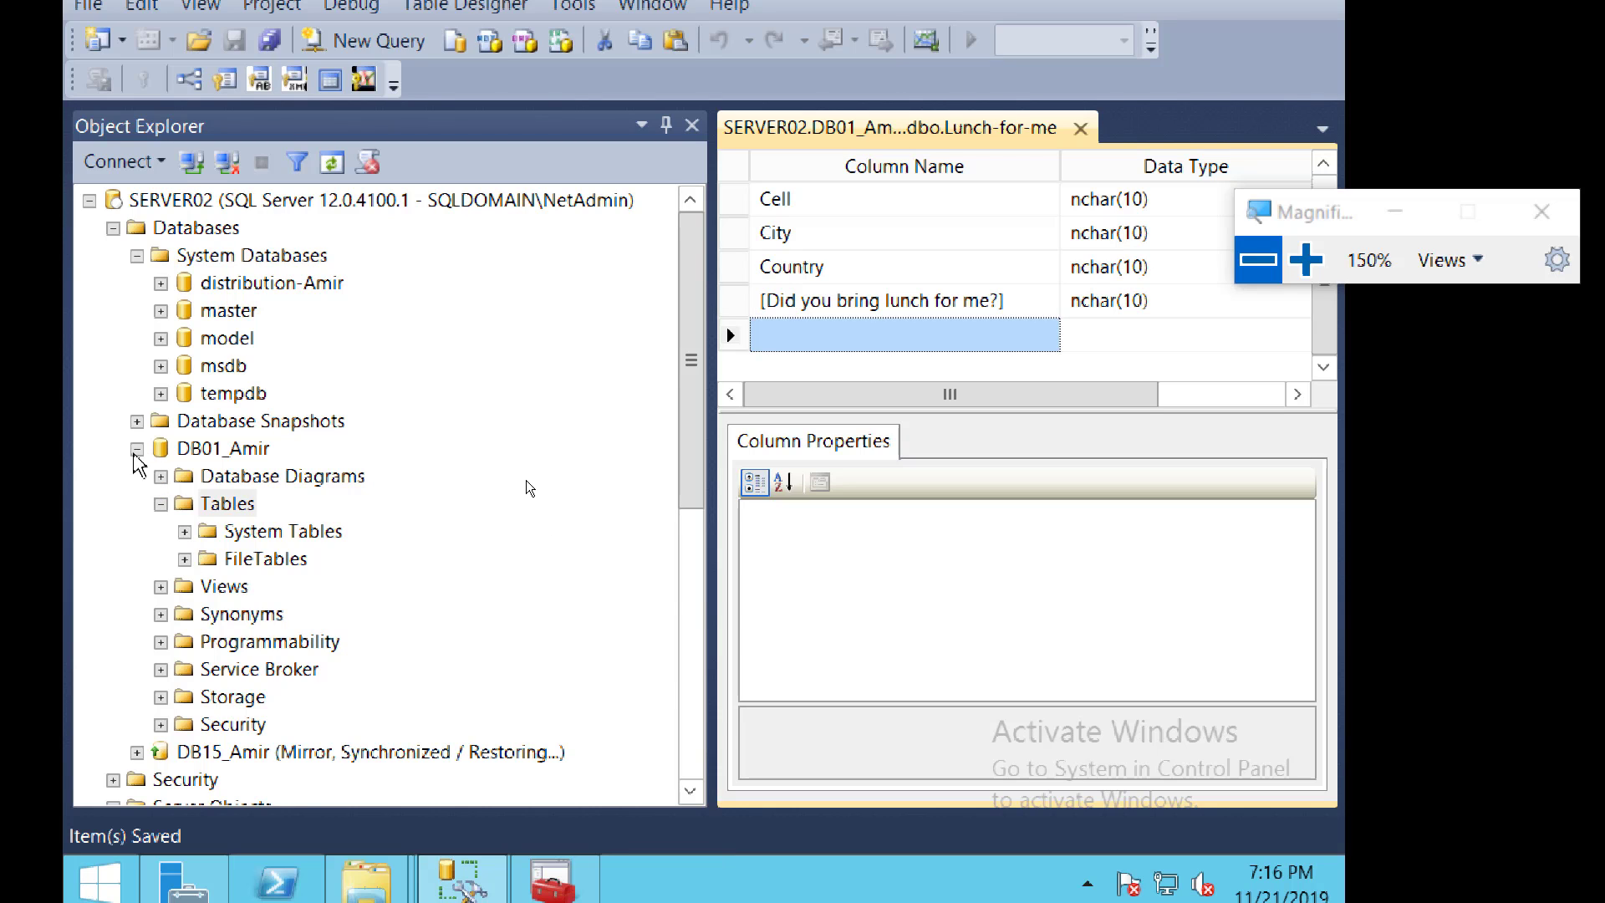
click(137, 449)
right_click(251, 590)
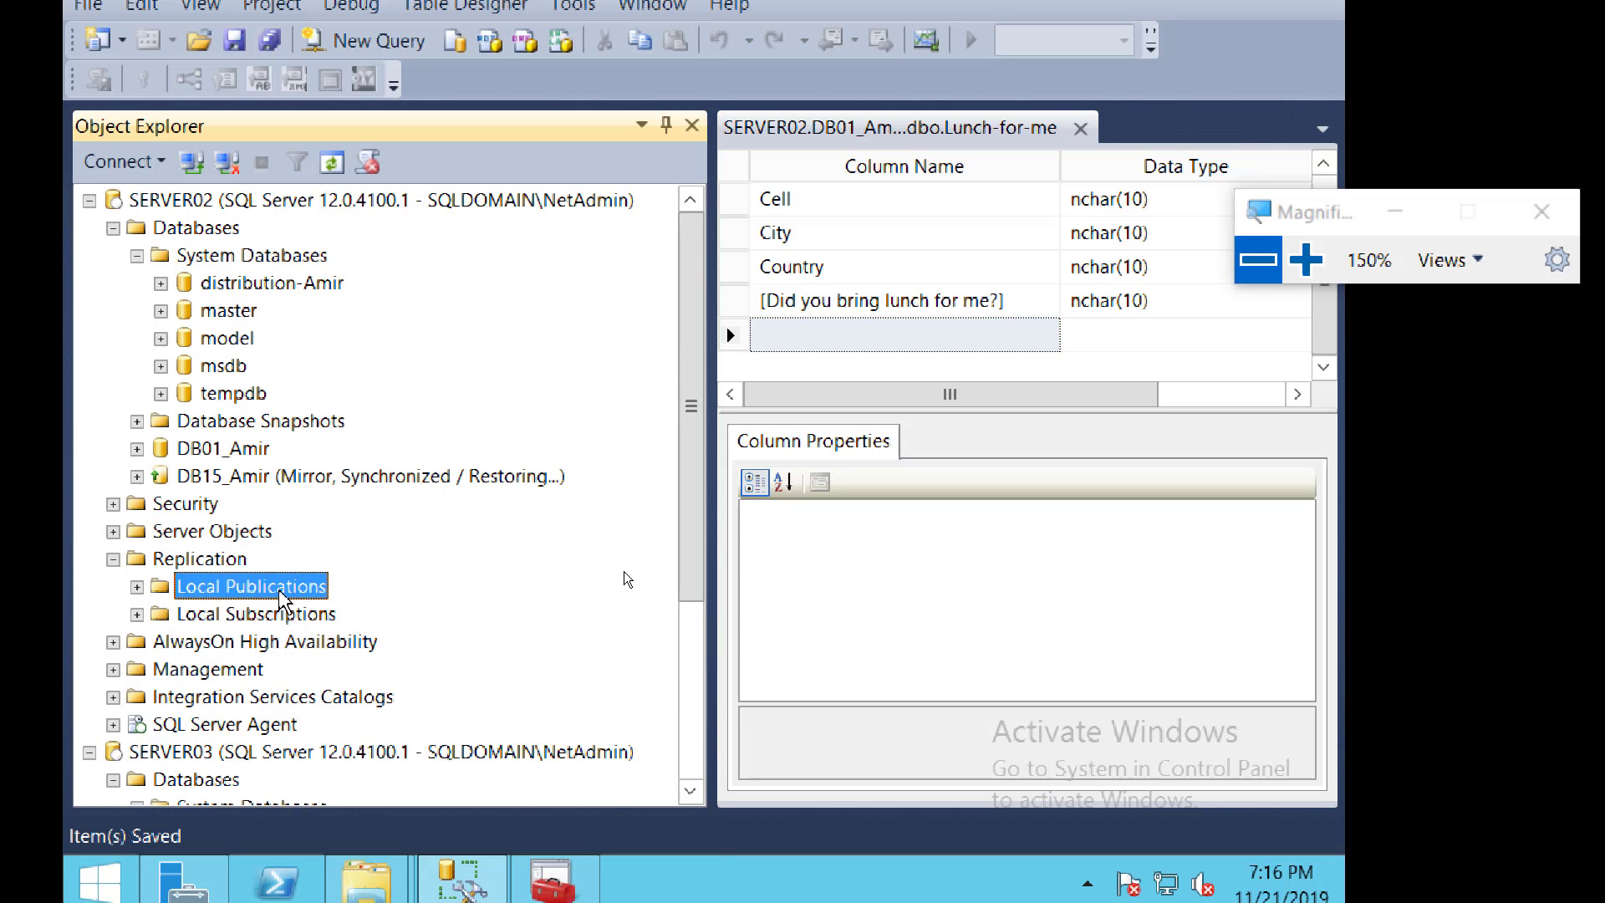
click(359, 595)
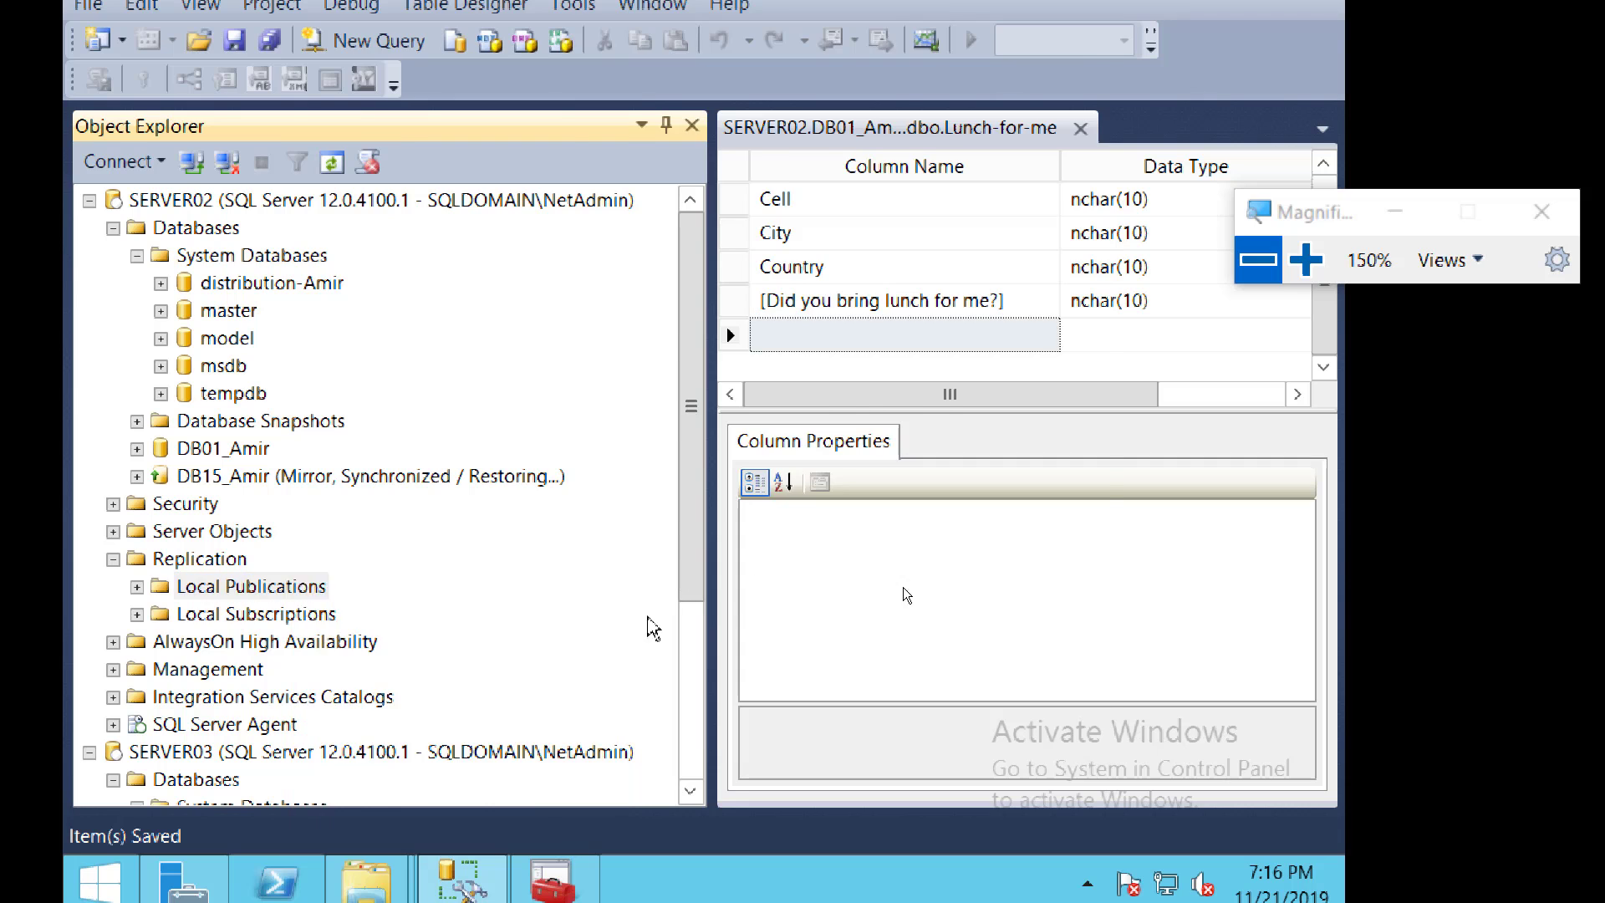
click(773, 726)
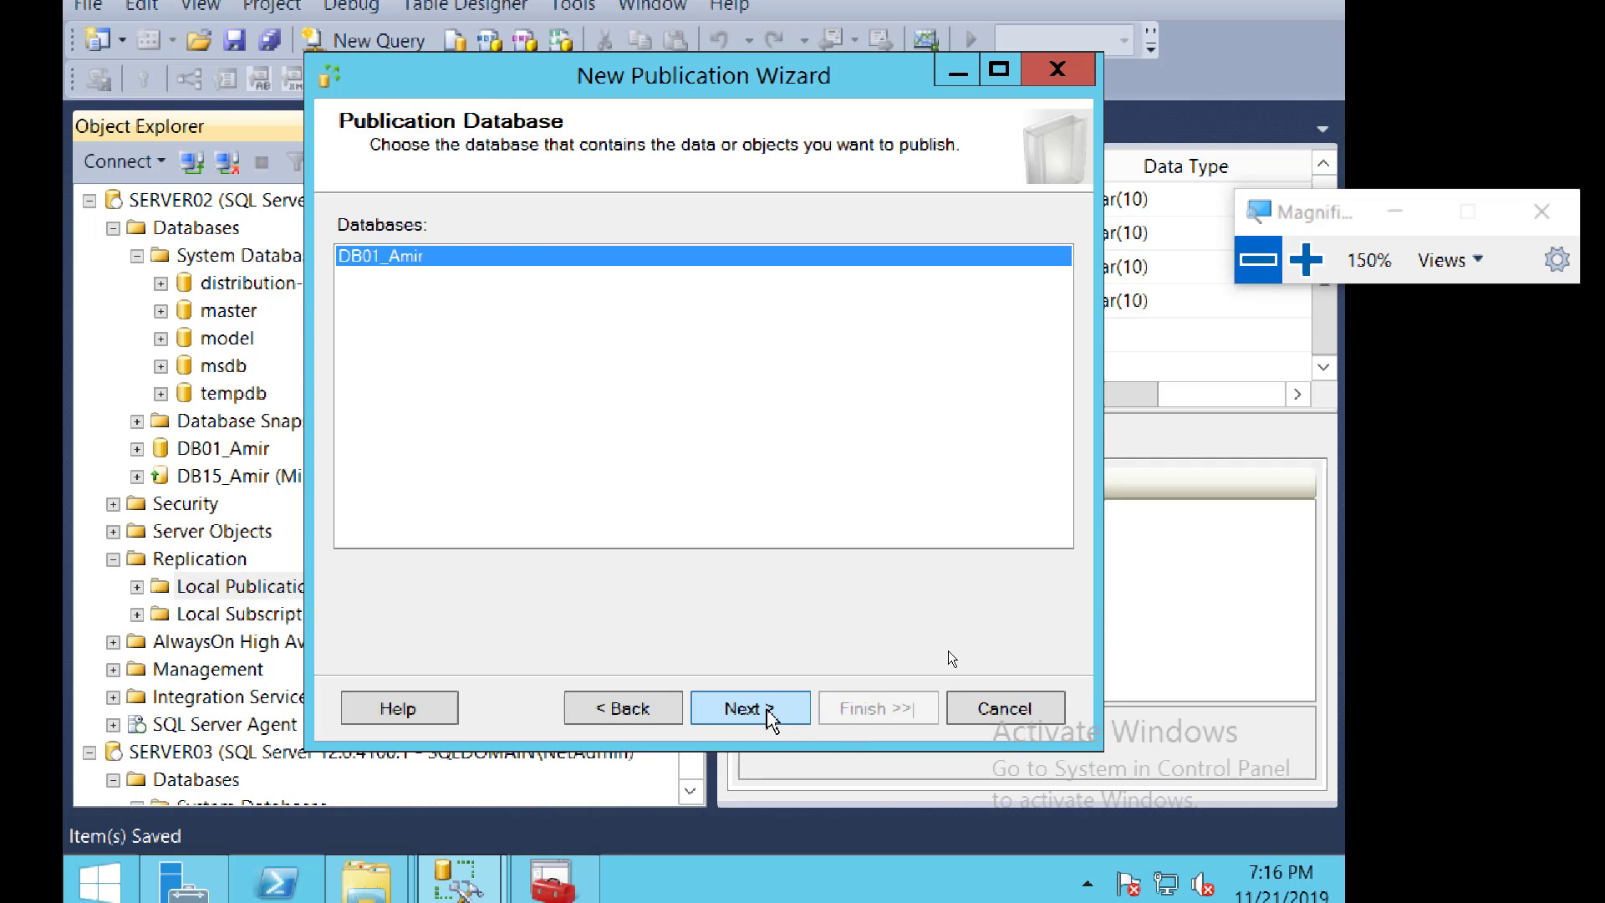
click(769, 720)
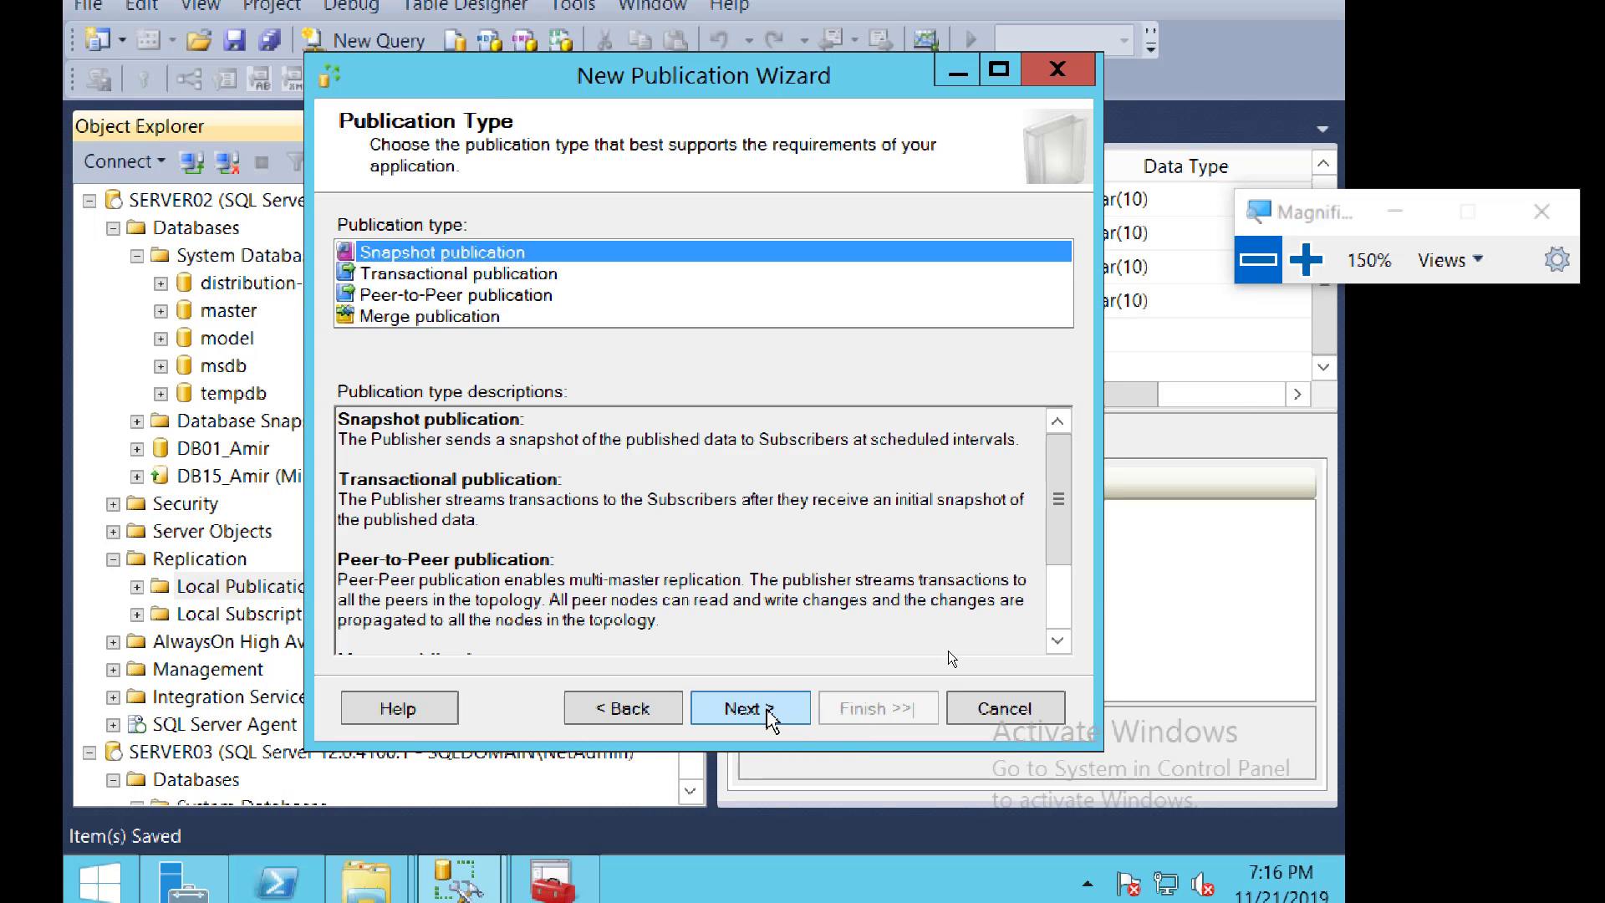
click(767, 715)
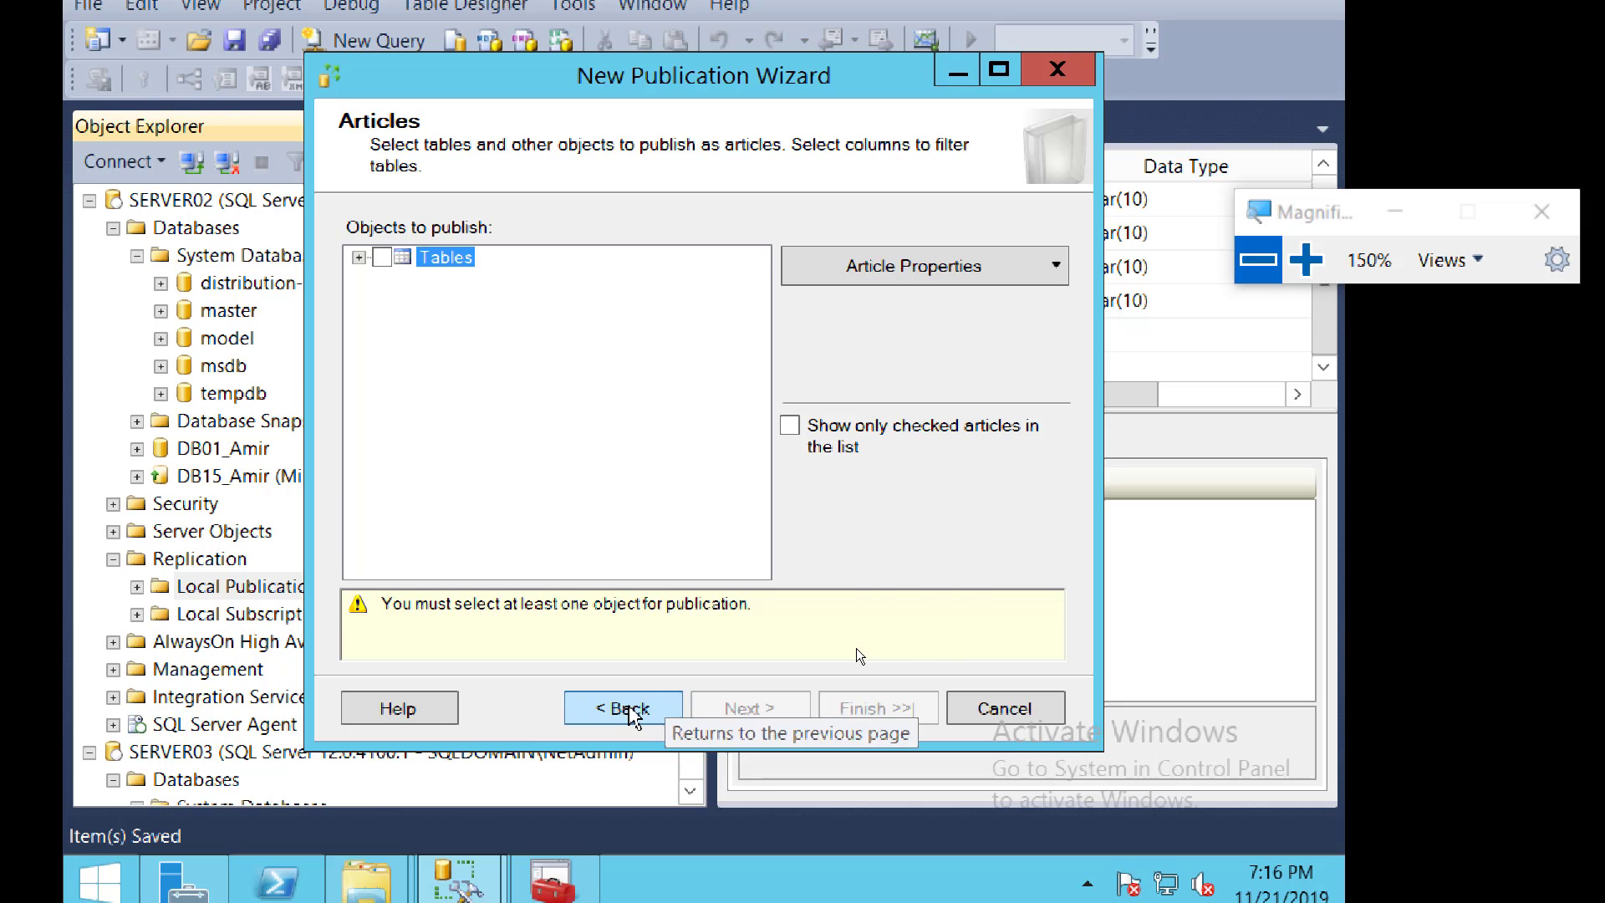
click(629, 707)
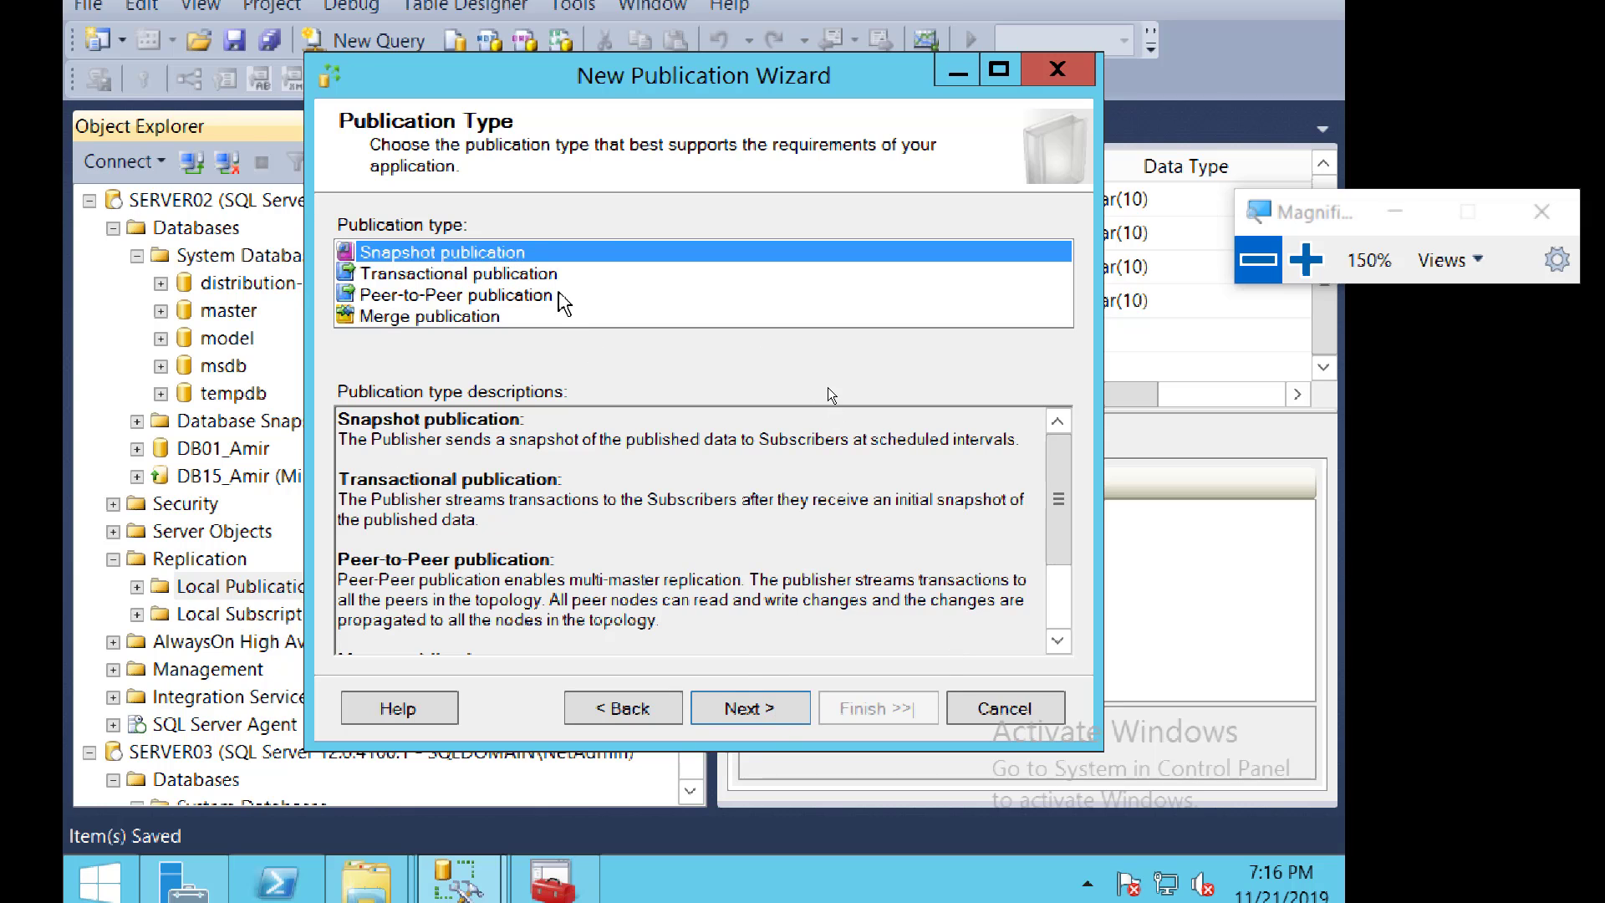
click(750, 708)
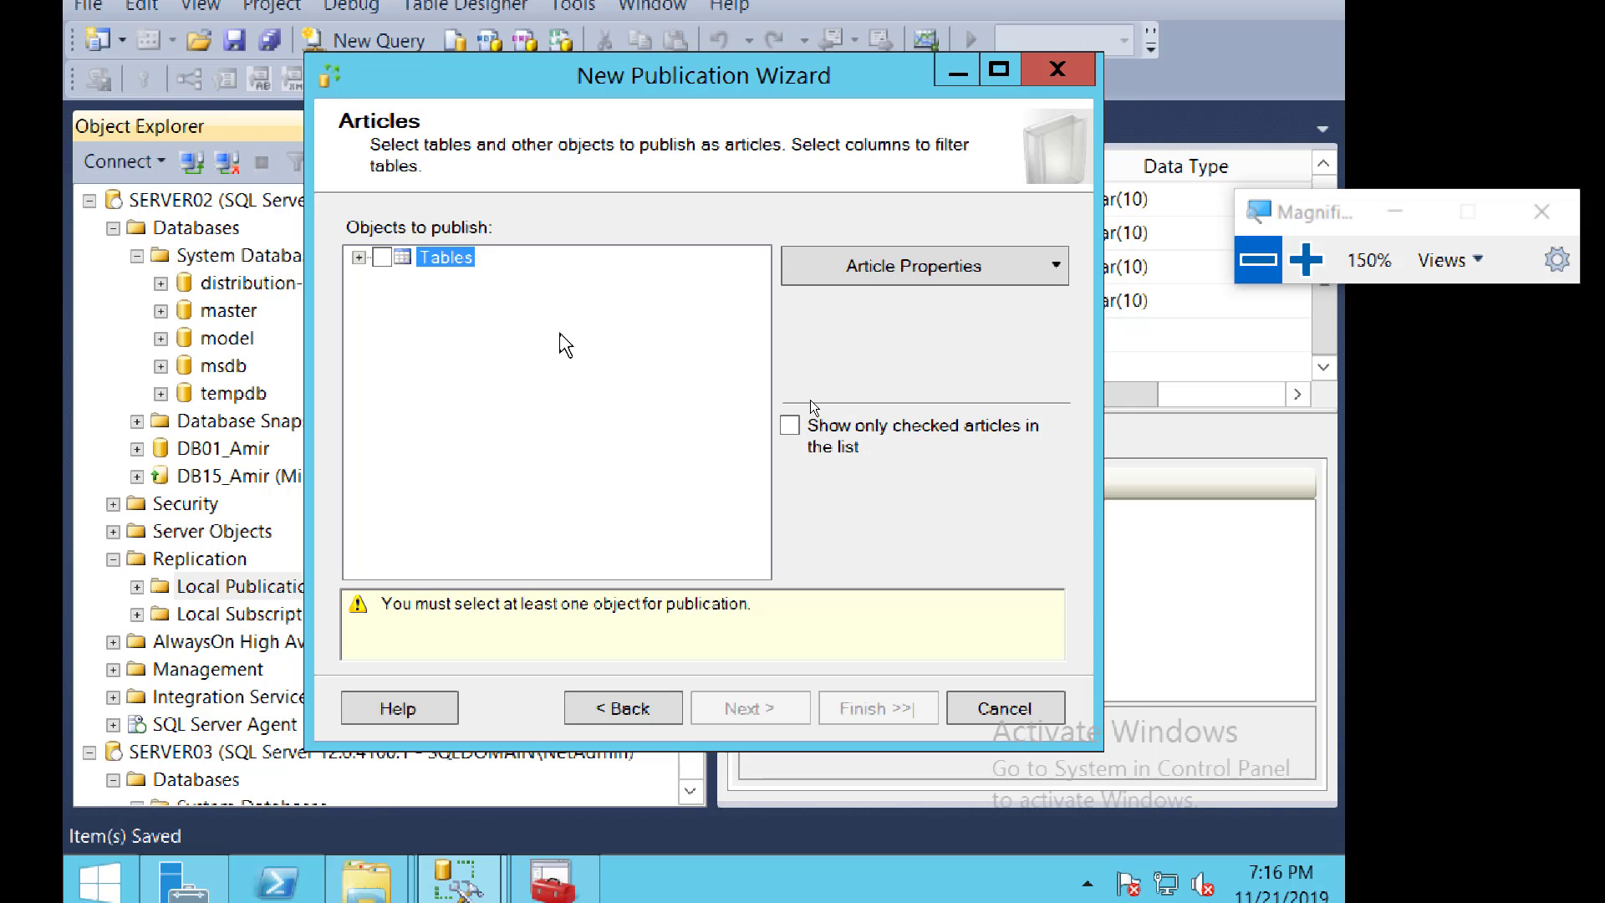
Include the Lunch-for-me table with all five of its columns as an article to publish
click(358, 257)
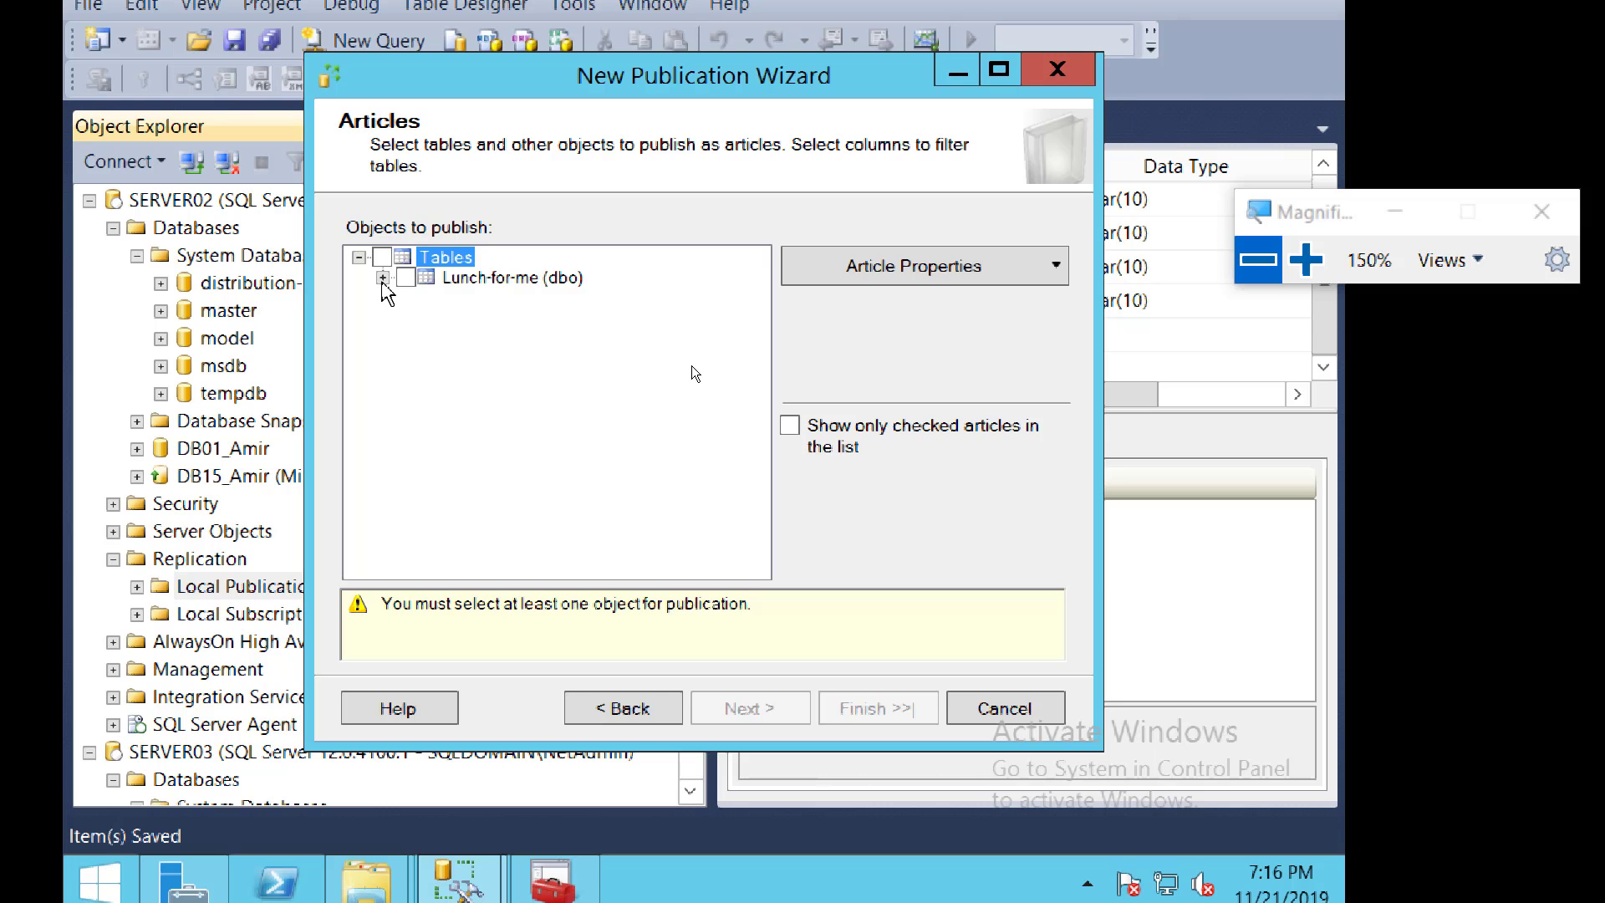
click(1305, 260)
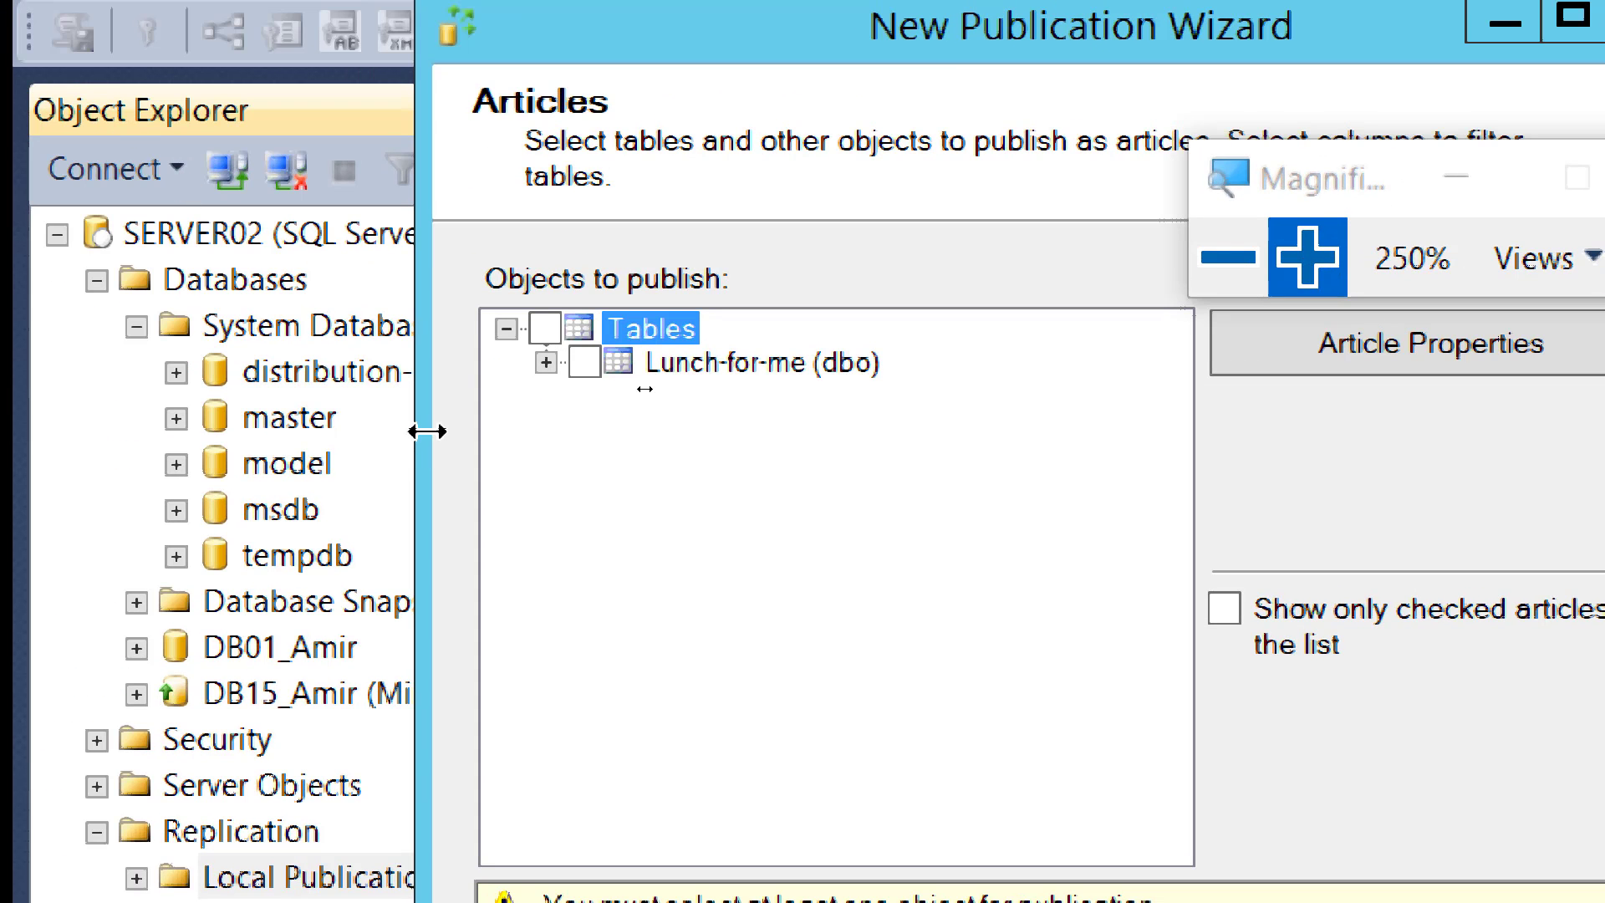
click(546, 362)
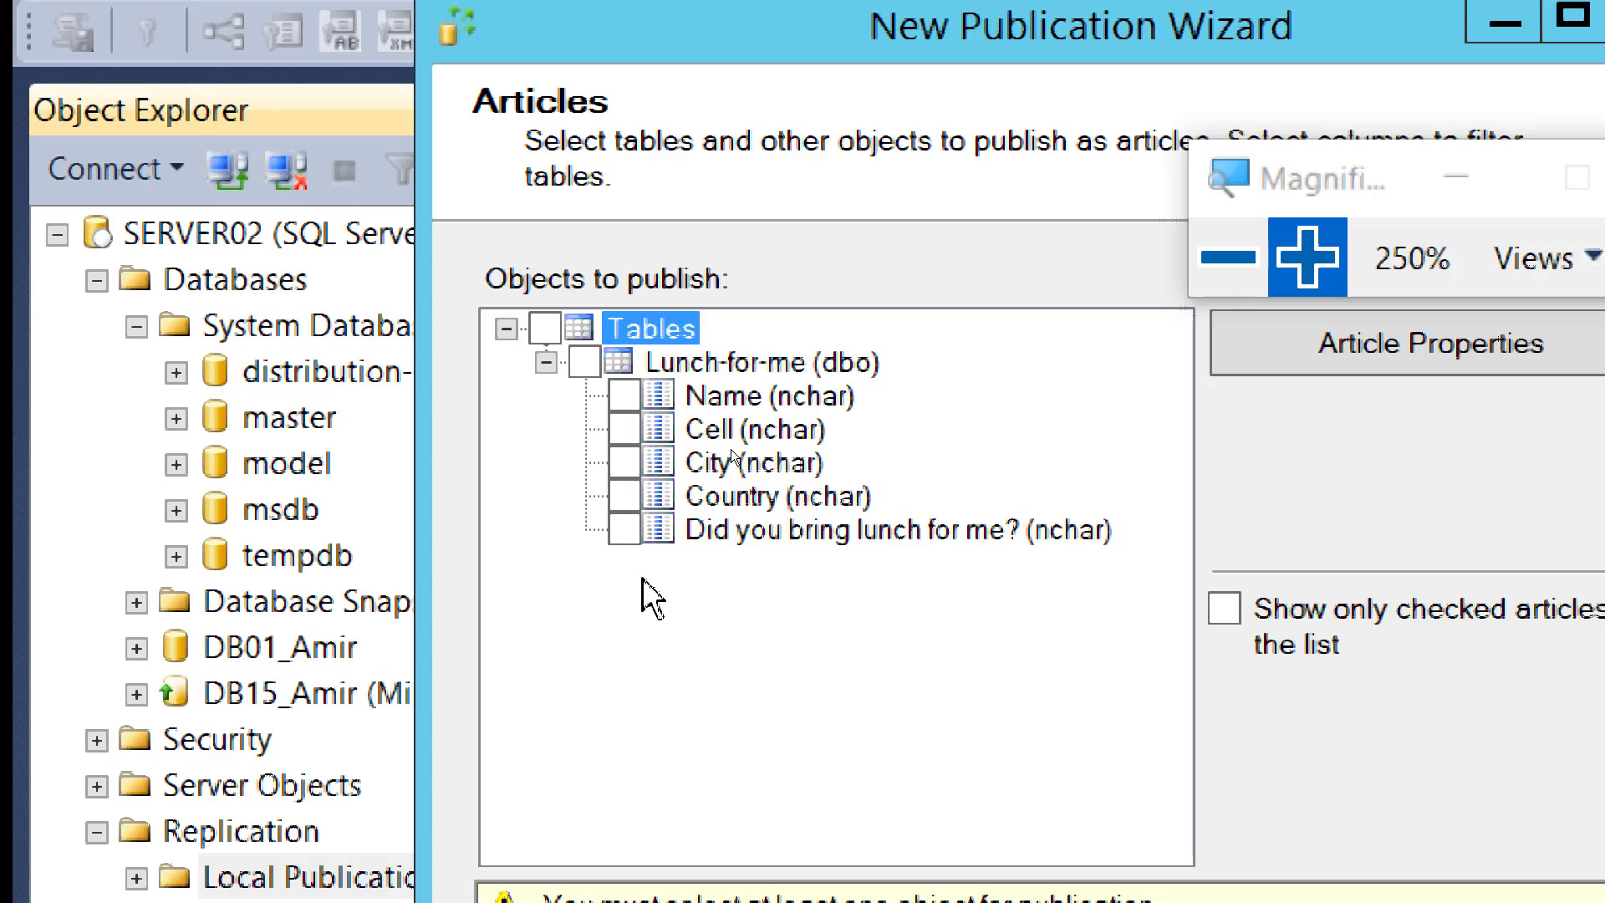
click(625, 530)
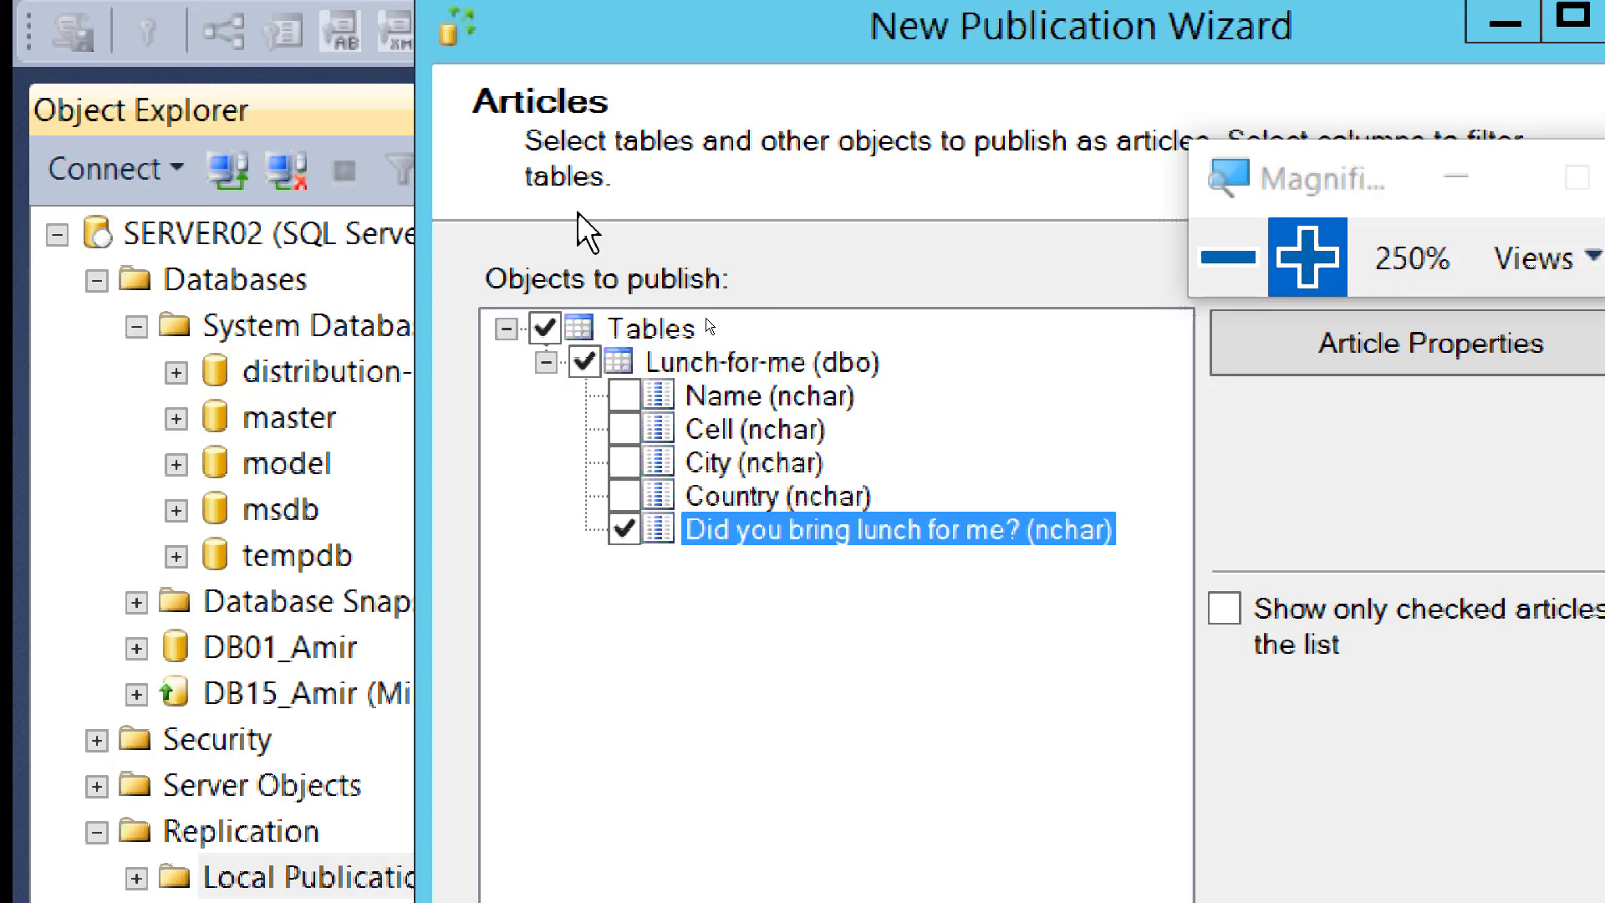
click(548, 332)
click(548, 334)
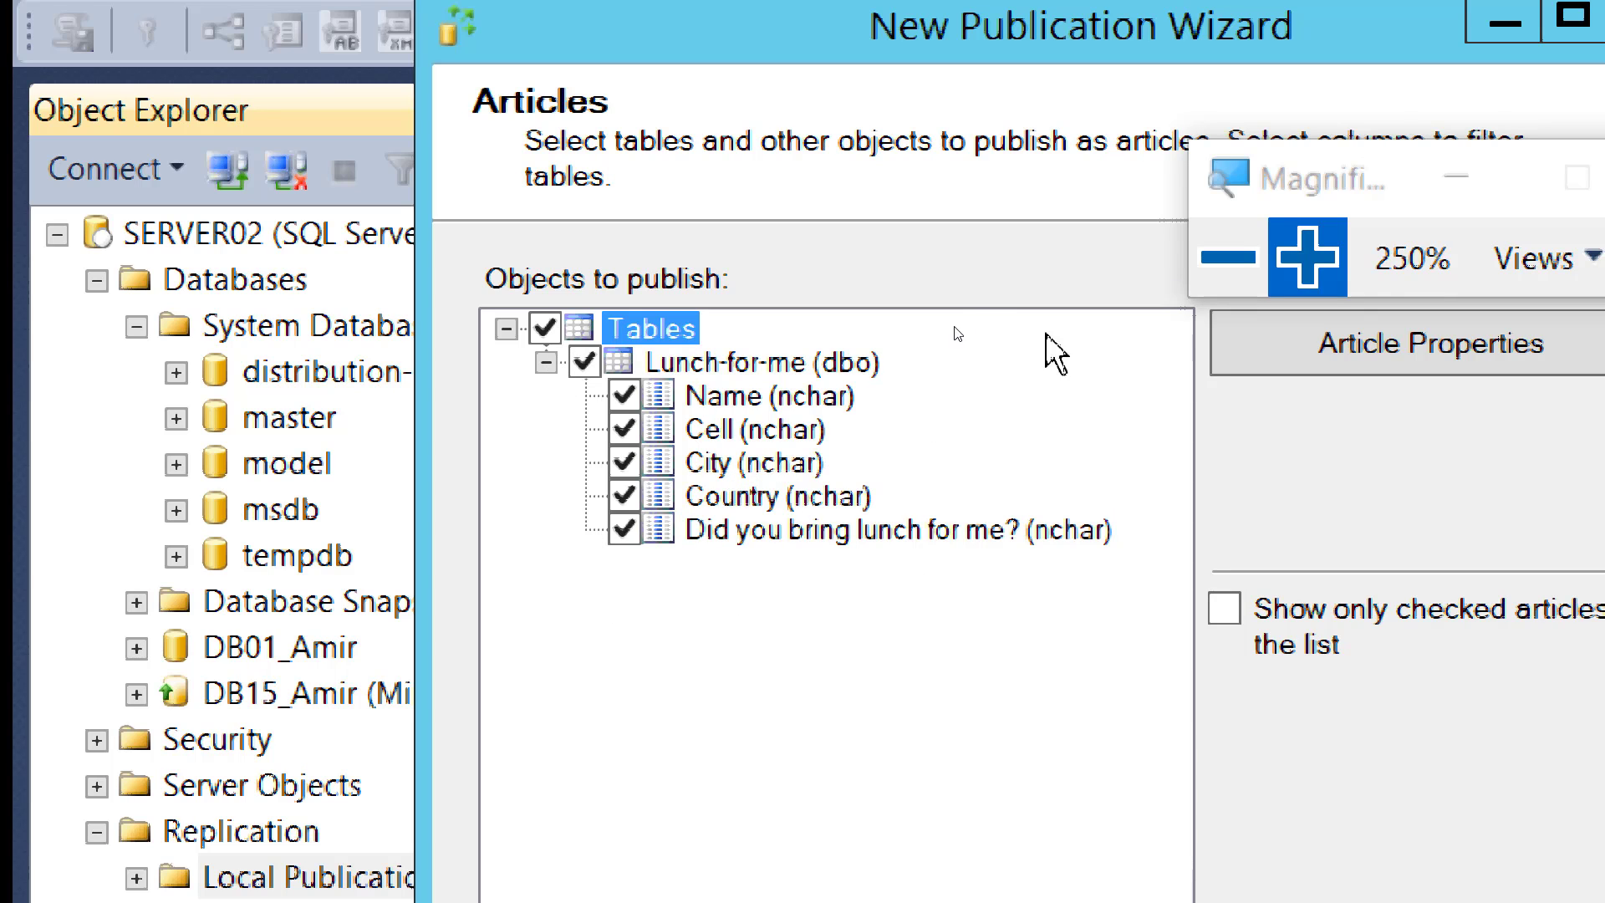
Open the choices for setting article properties of the published tables
drag(1323, 184, 953, 83)
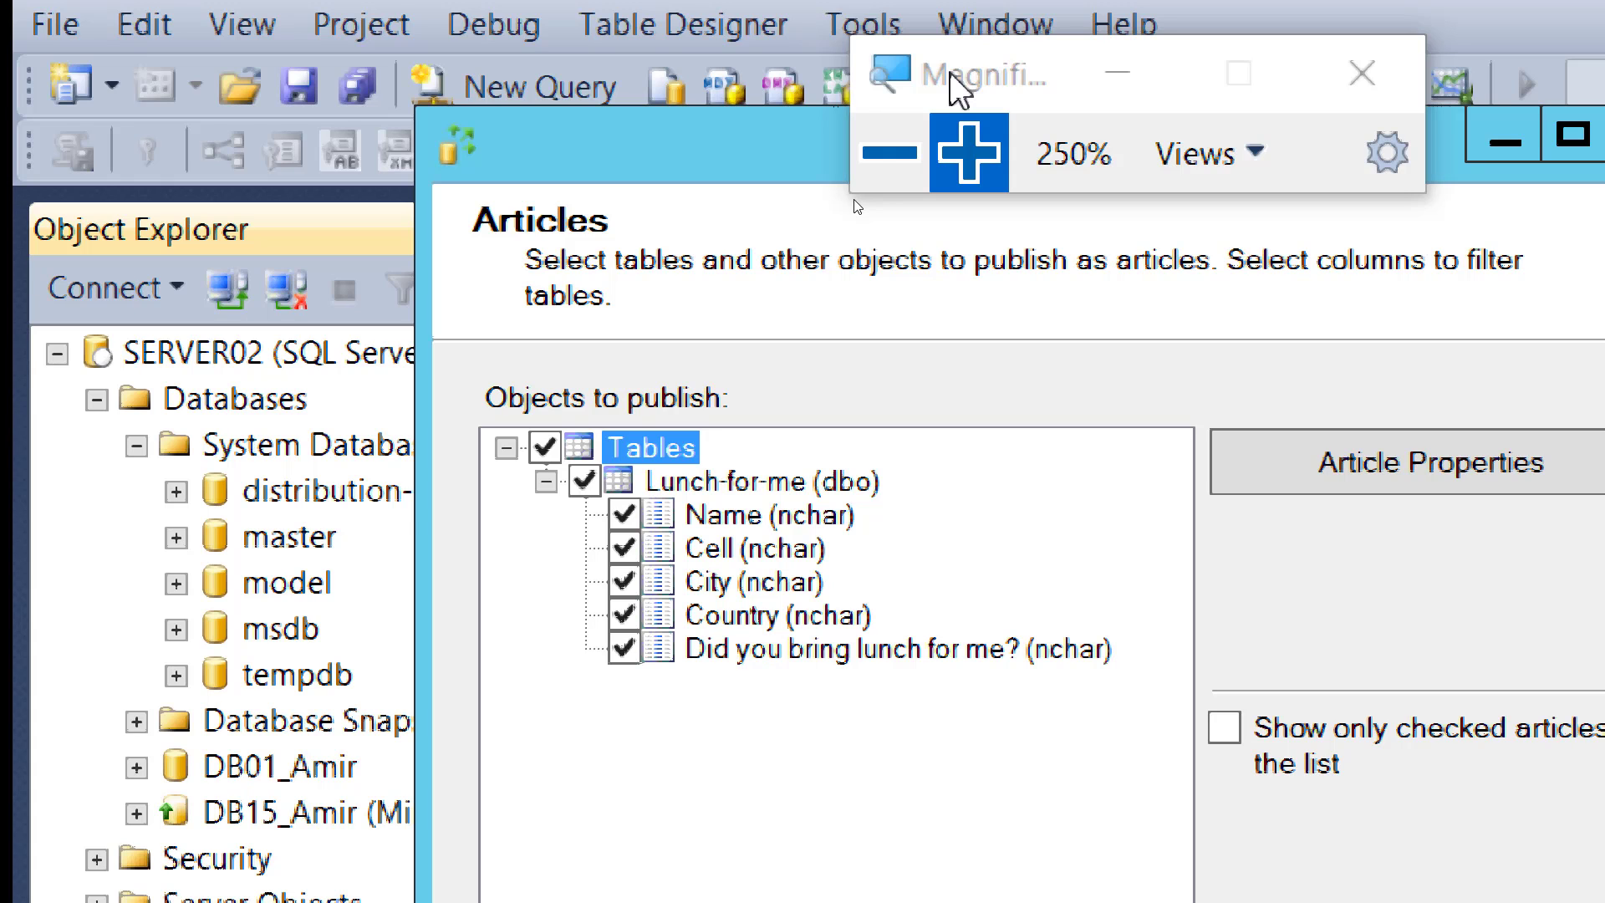
click(882, 168)
click(885, 167)
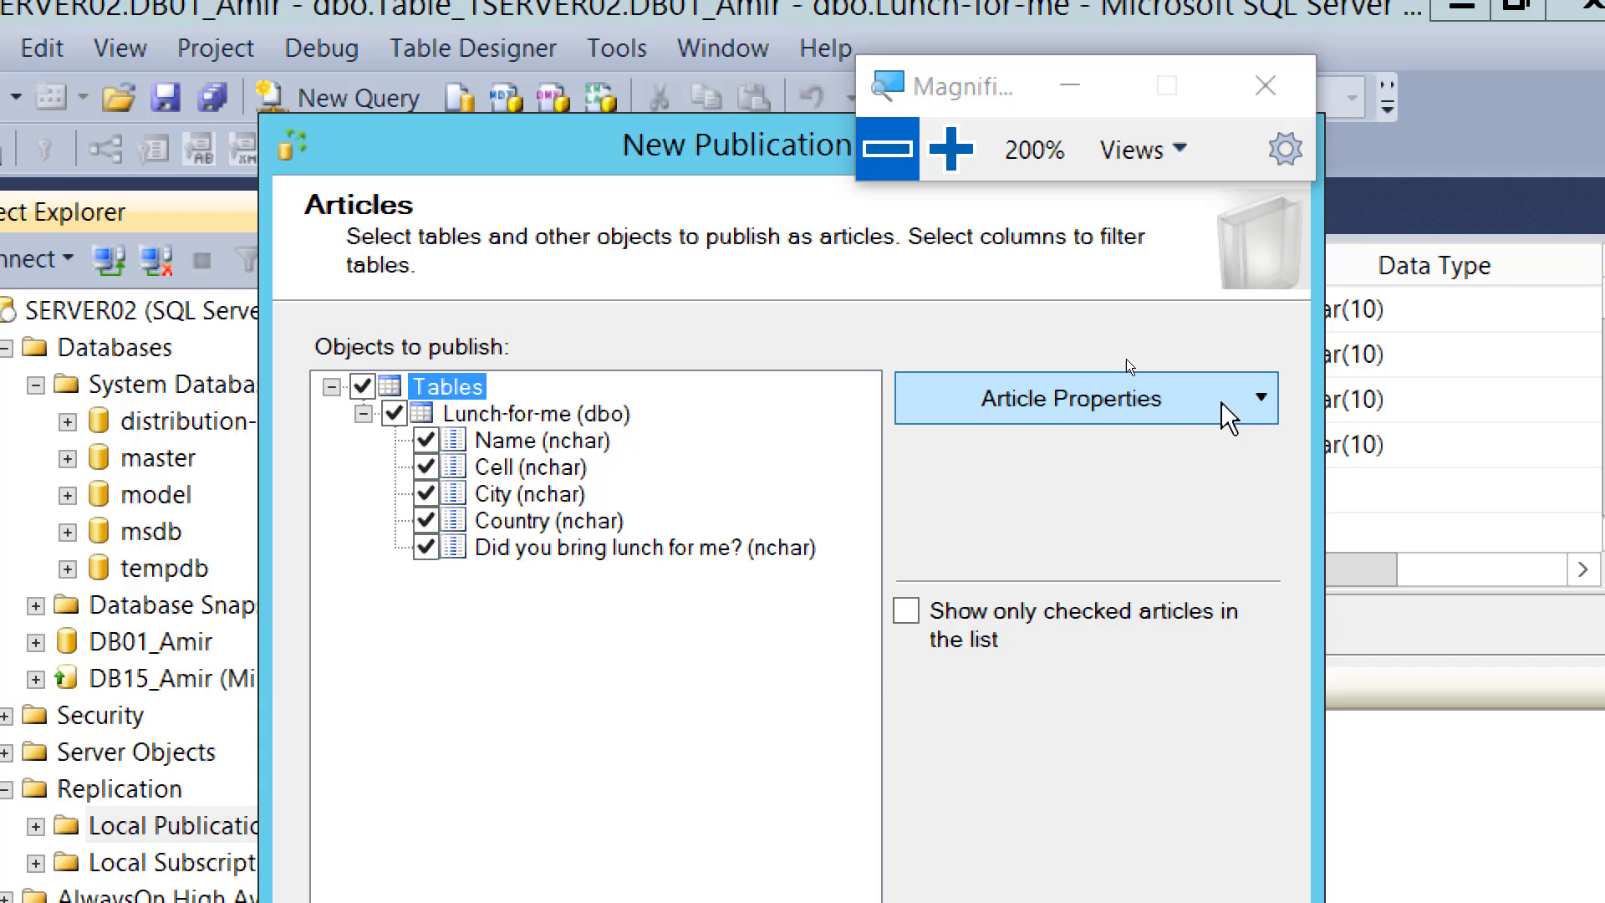
click(1254, 402)
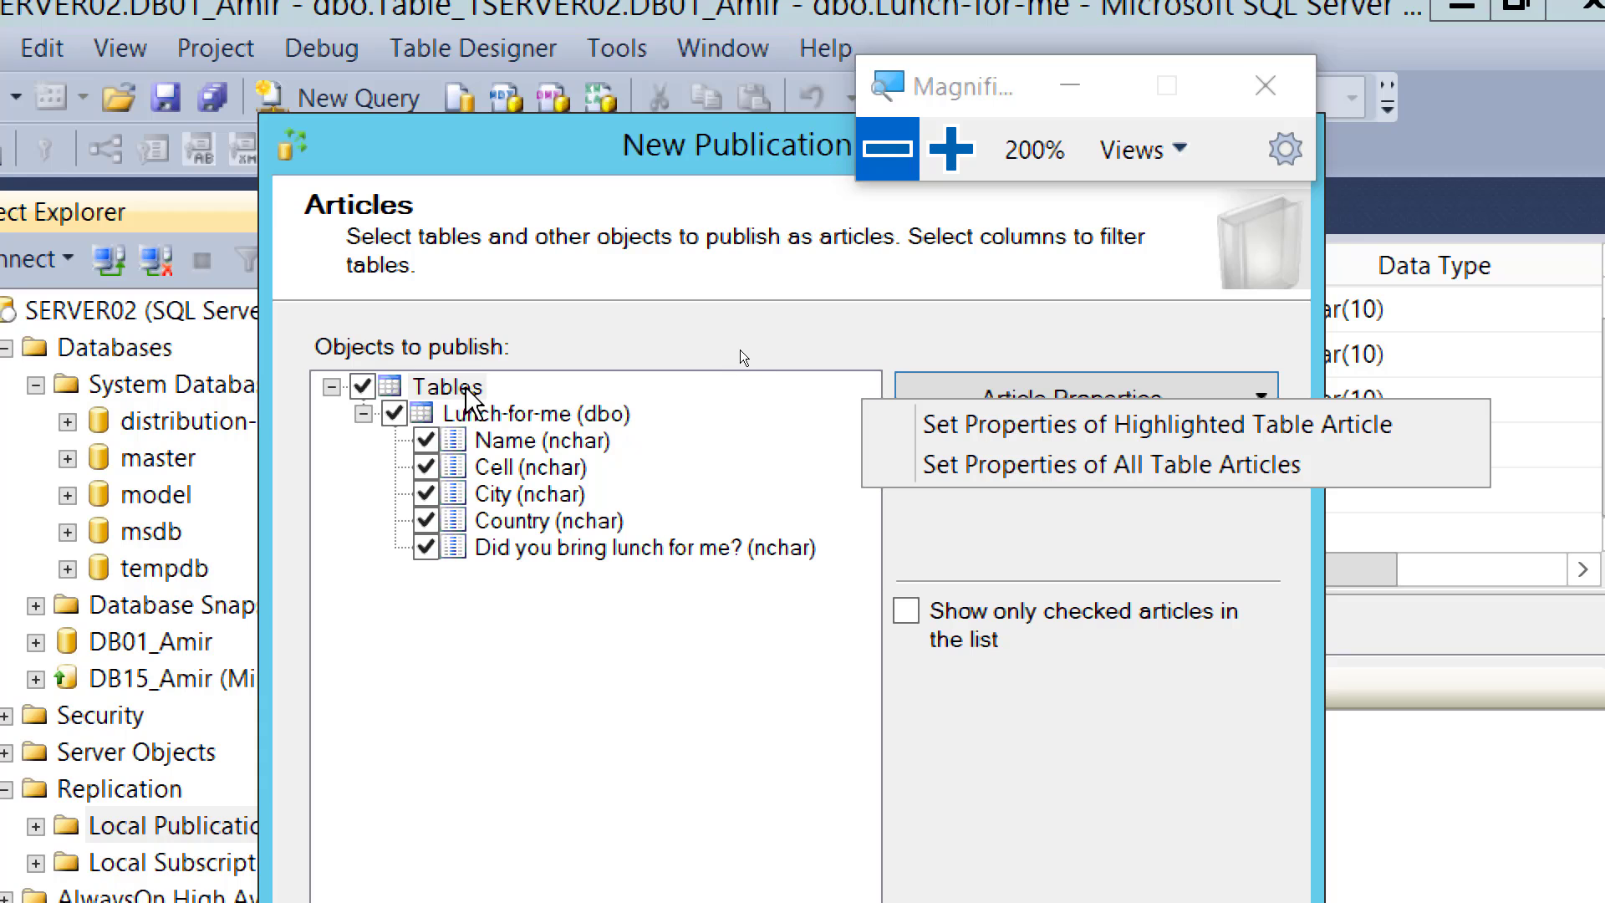
Review the properties of all table articles without changing them, and continue to the row filter settings
click(1148, 426)
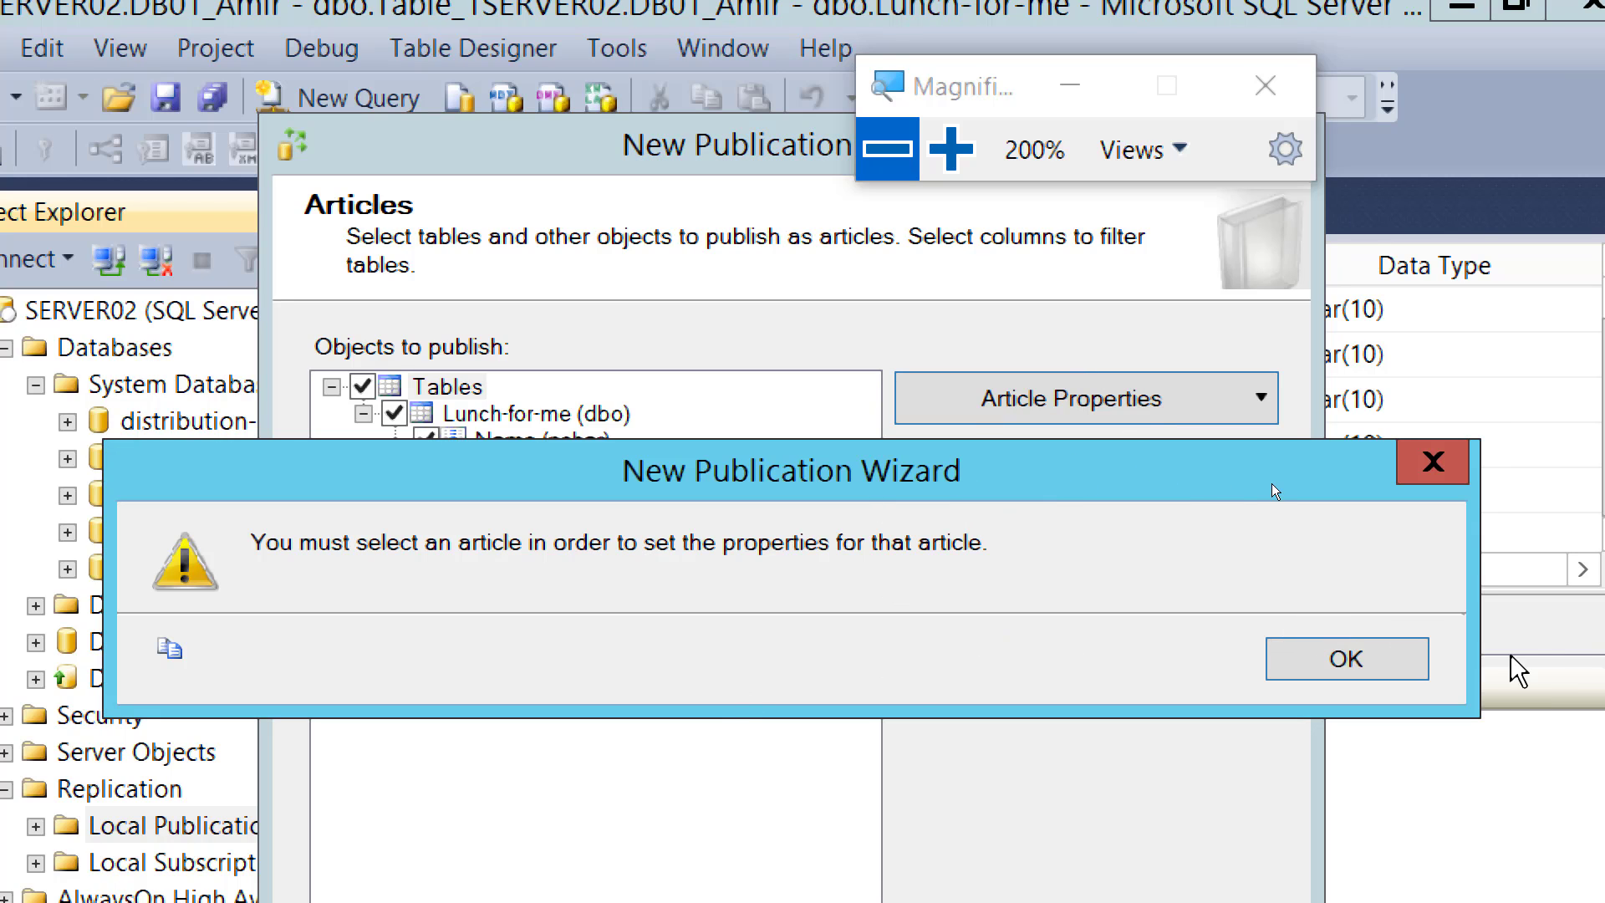
click(1396, 675)
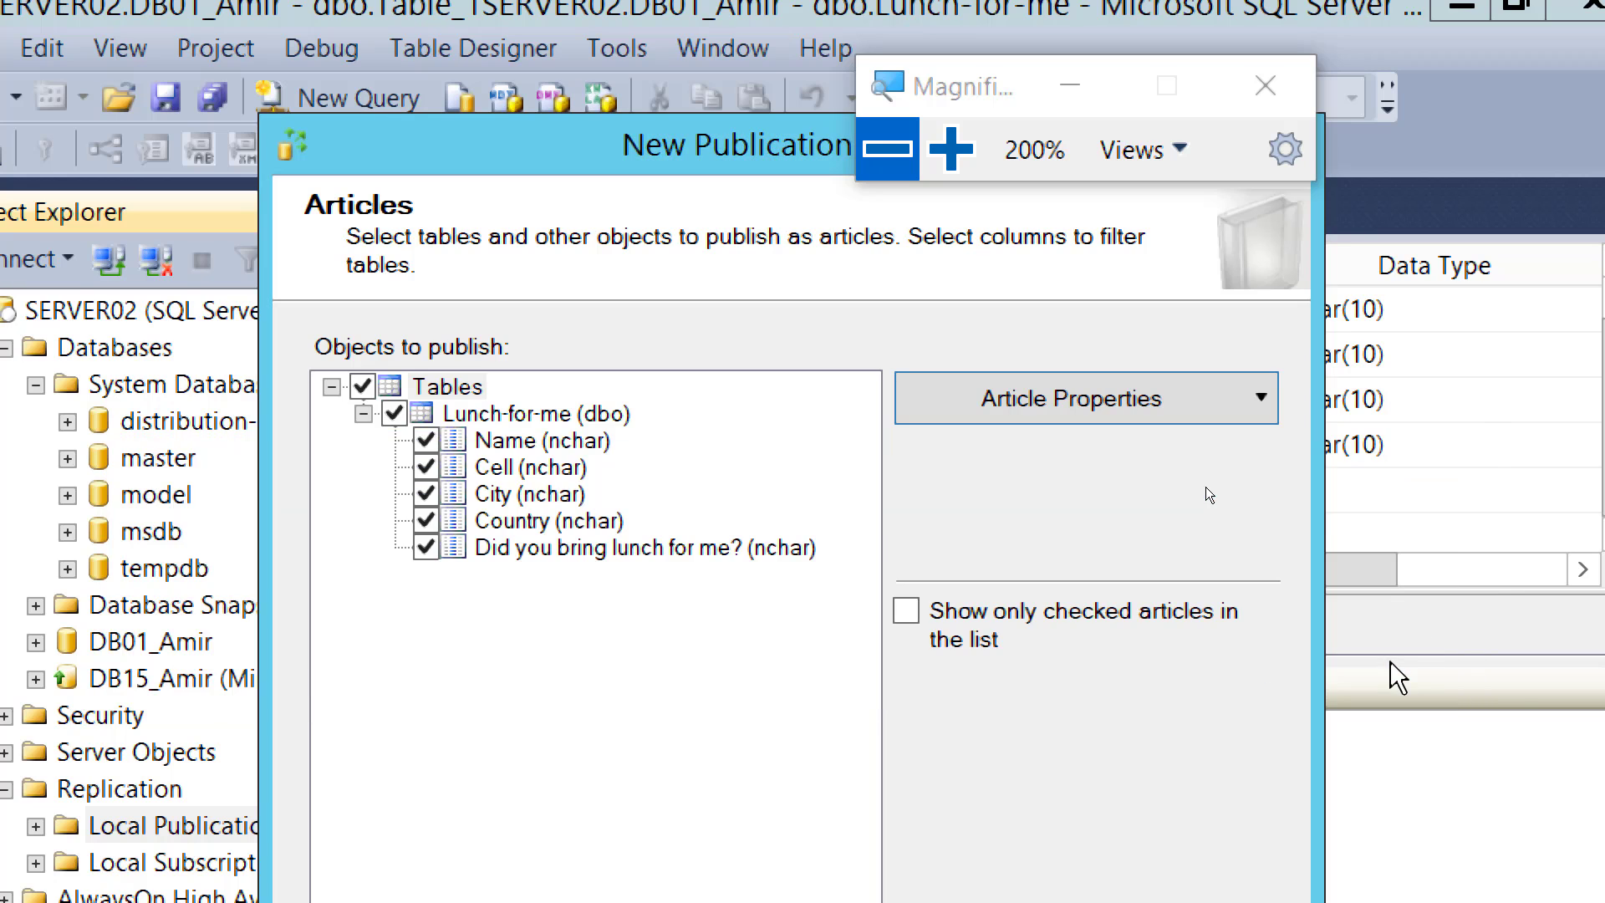
click(1045, 401)
click(1050, 464)
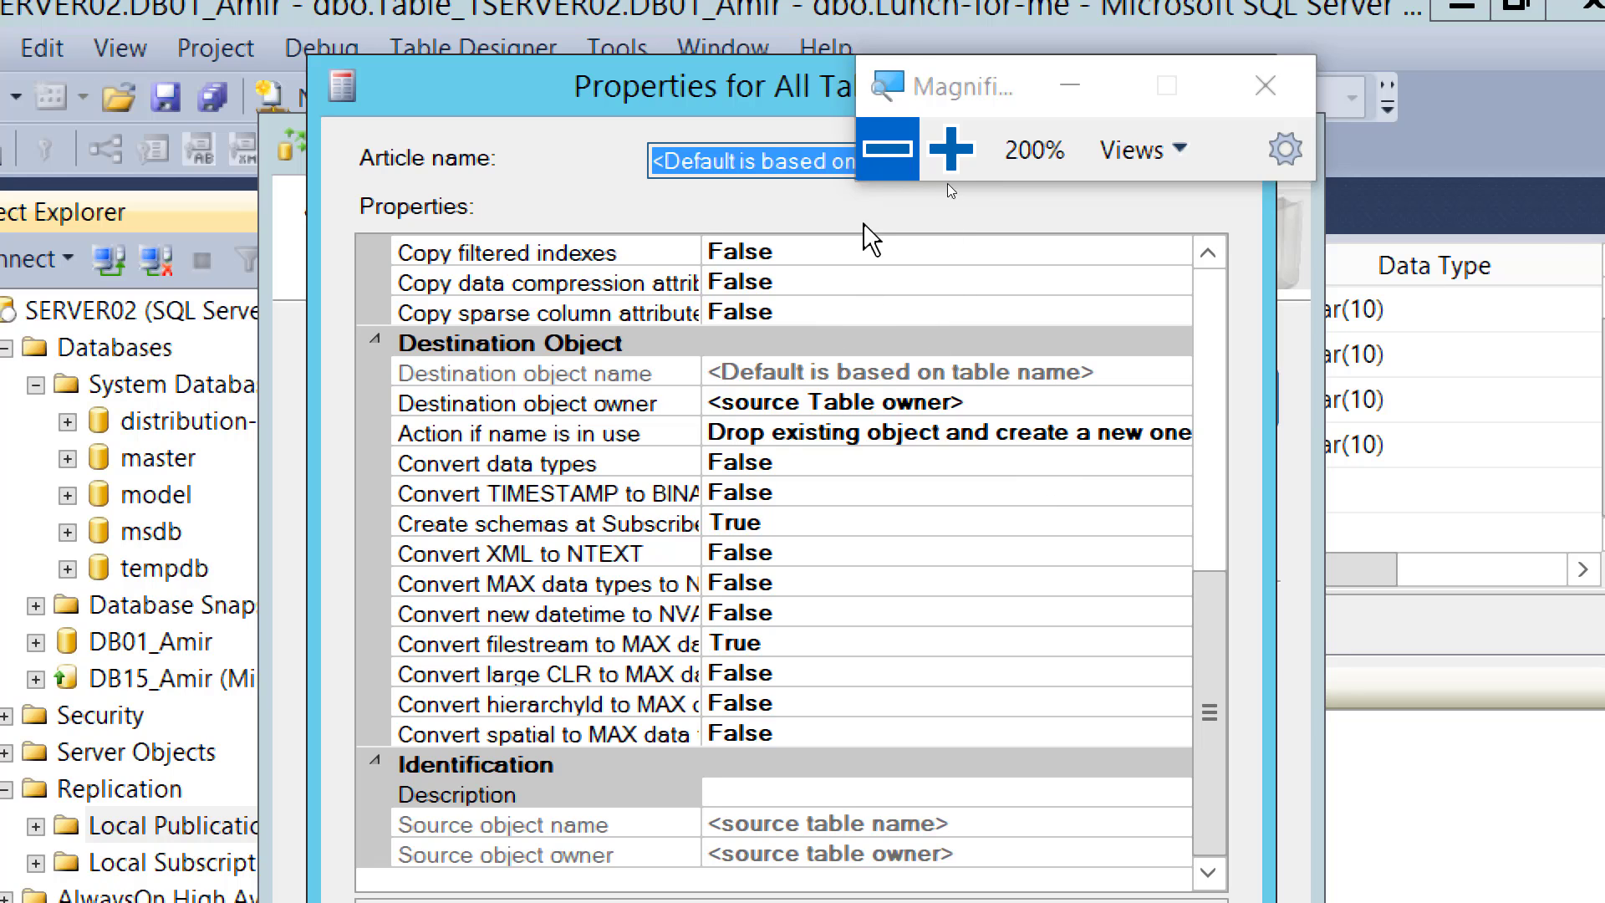
drag(958, 102, 1065, 47)
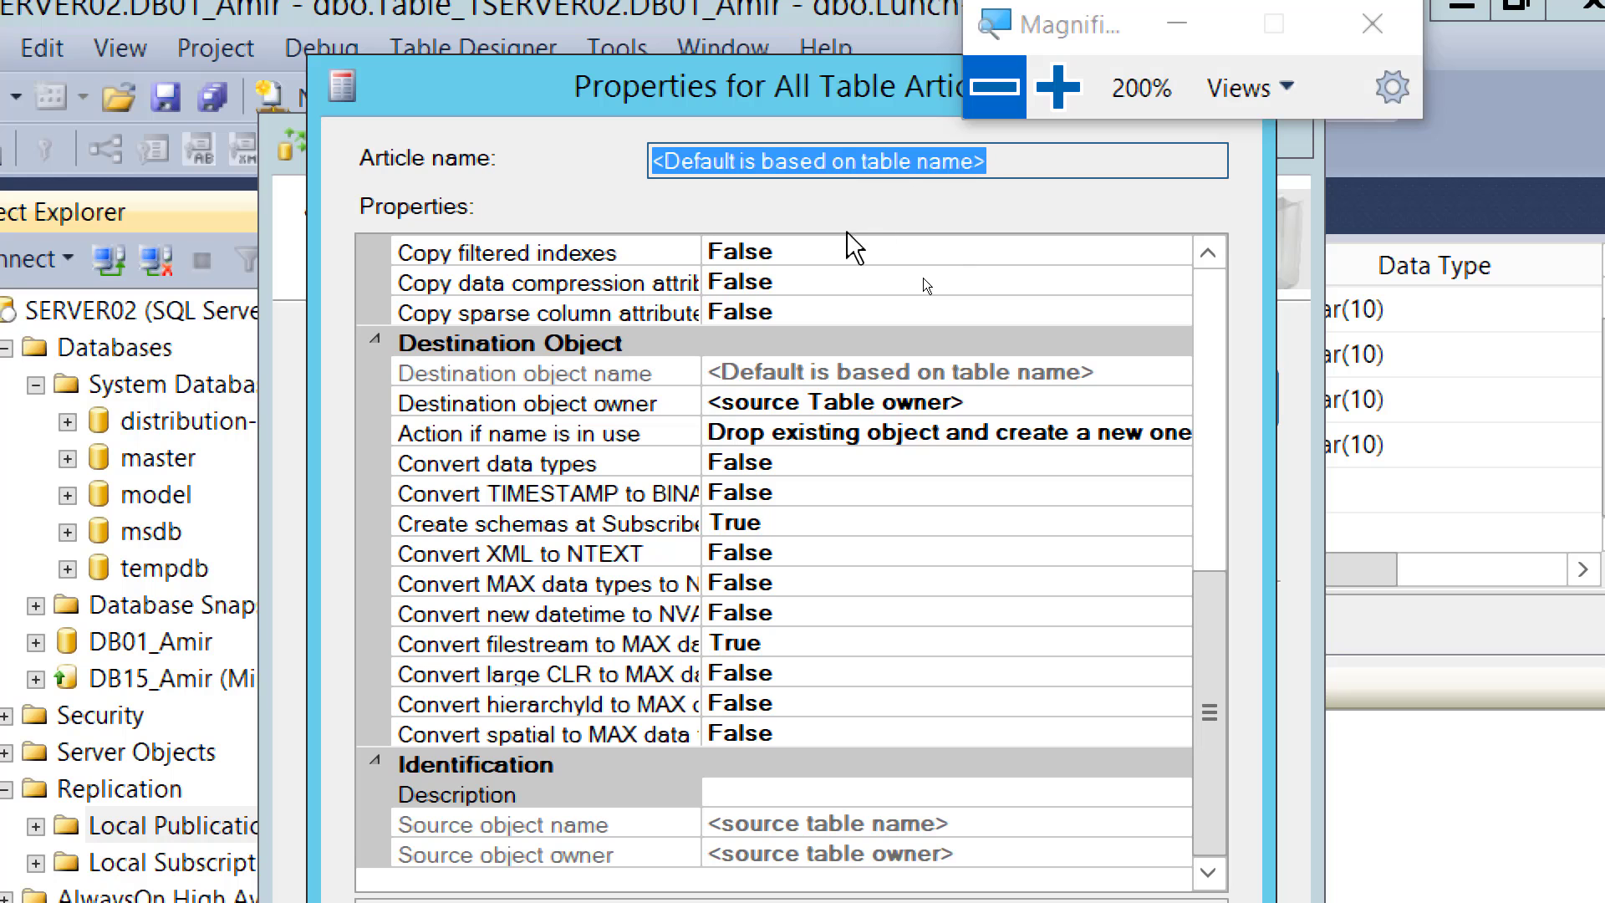
drag(1211, 634, 1205, 309)
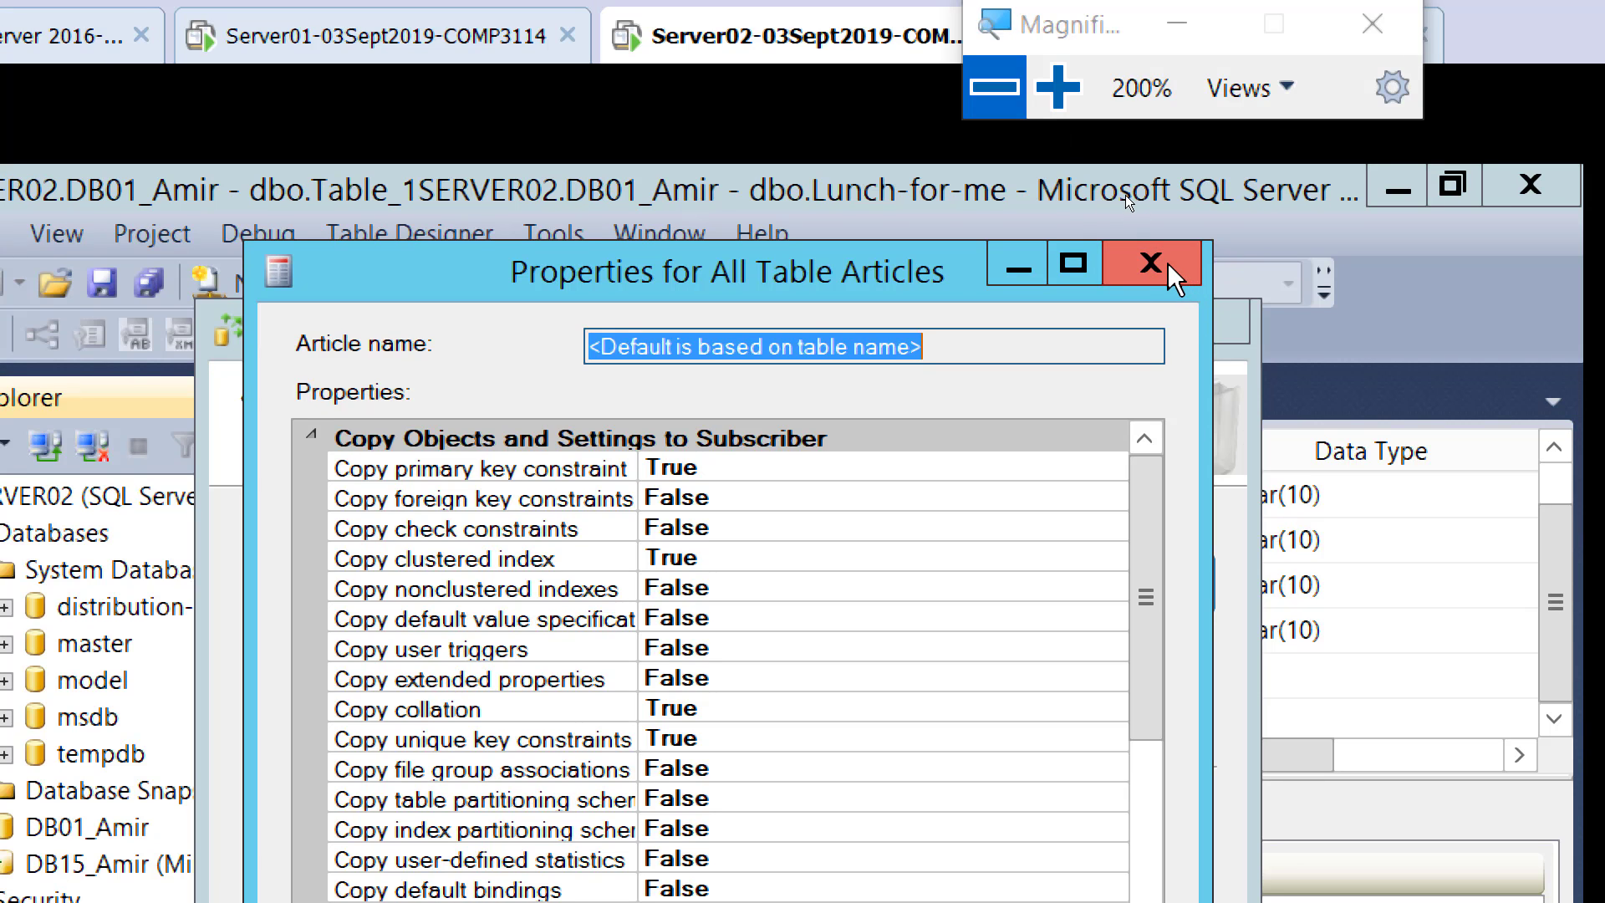
click(1165, 266)
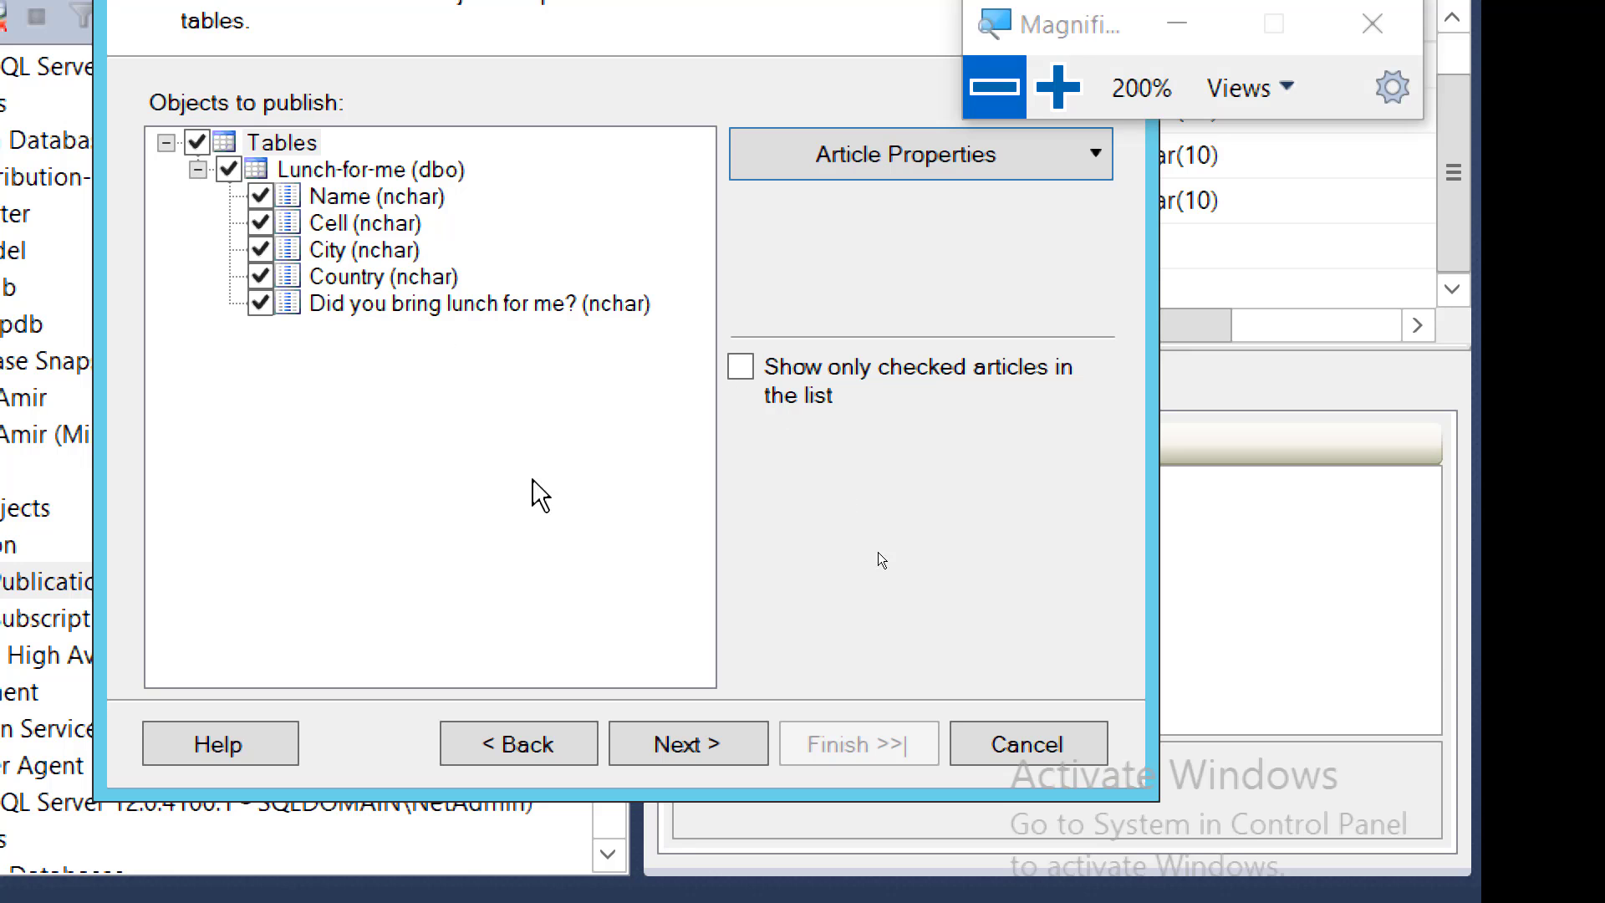
click(686, 750)
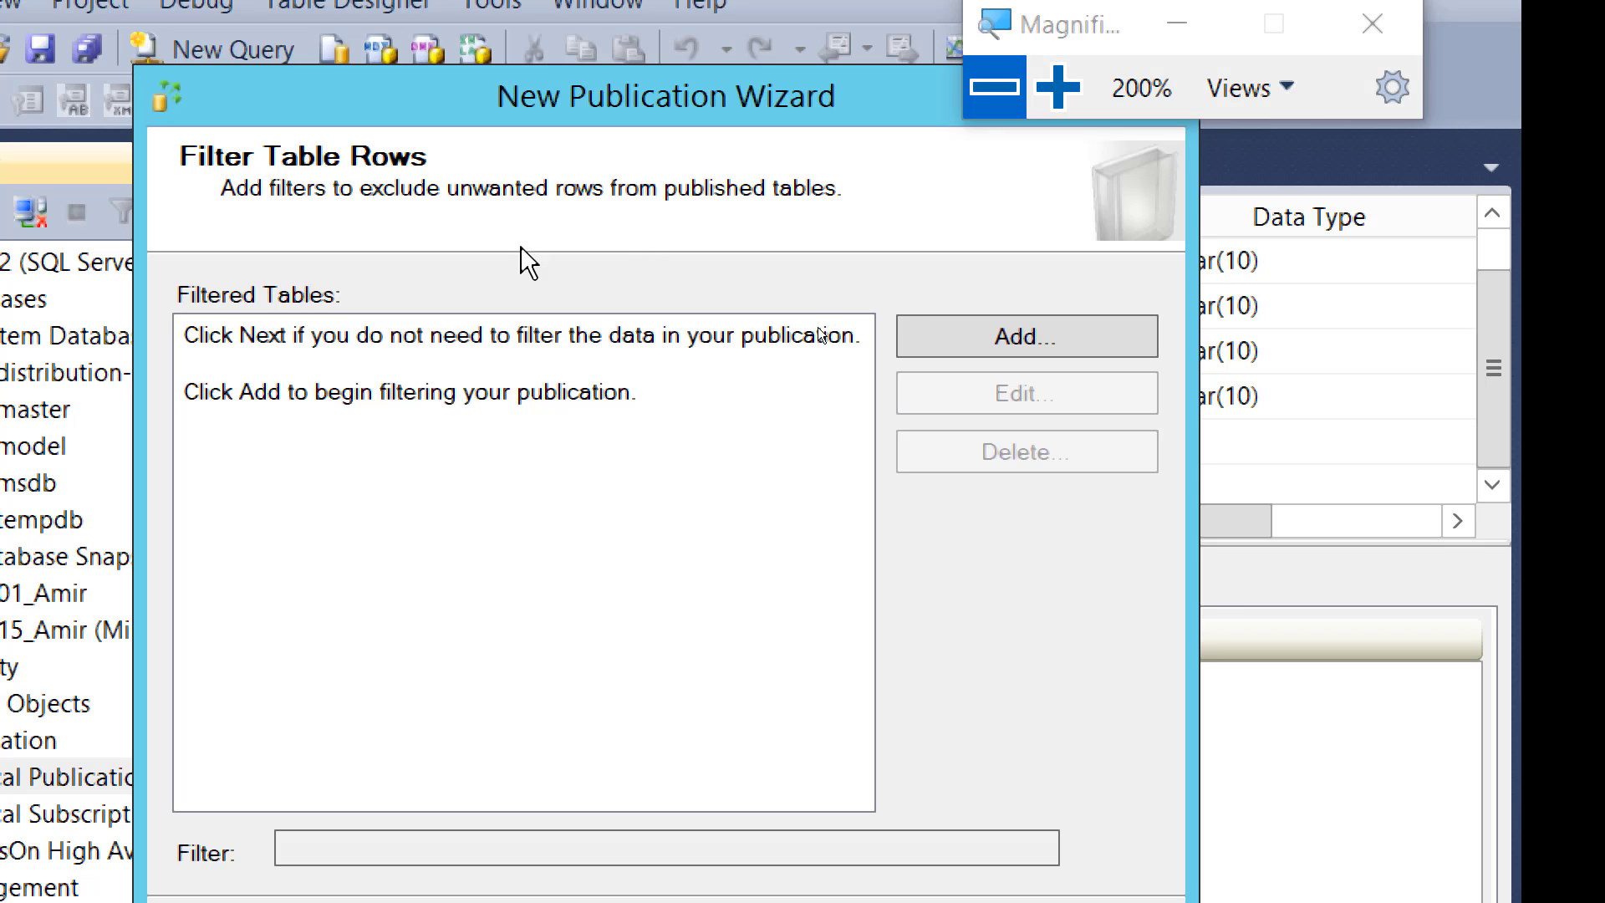
Try to build a row filter for the Lunch-for-me table from the City, Cell and Name columns
click(1012, 336)
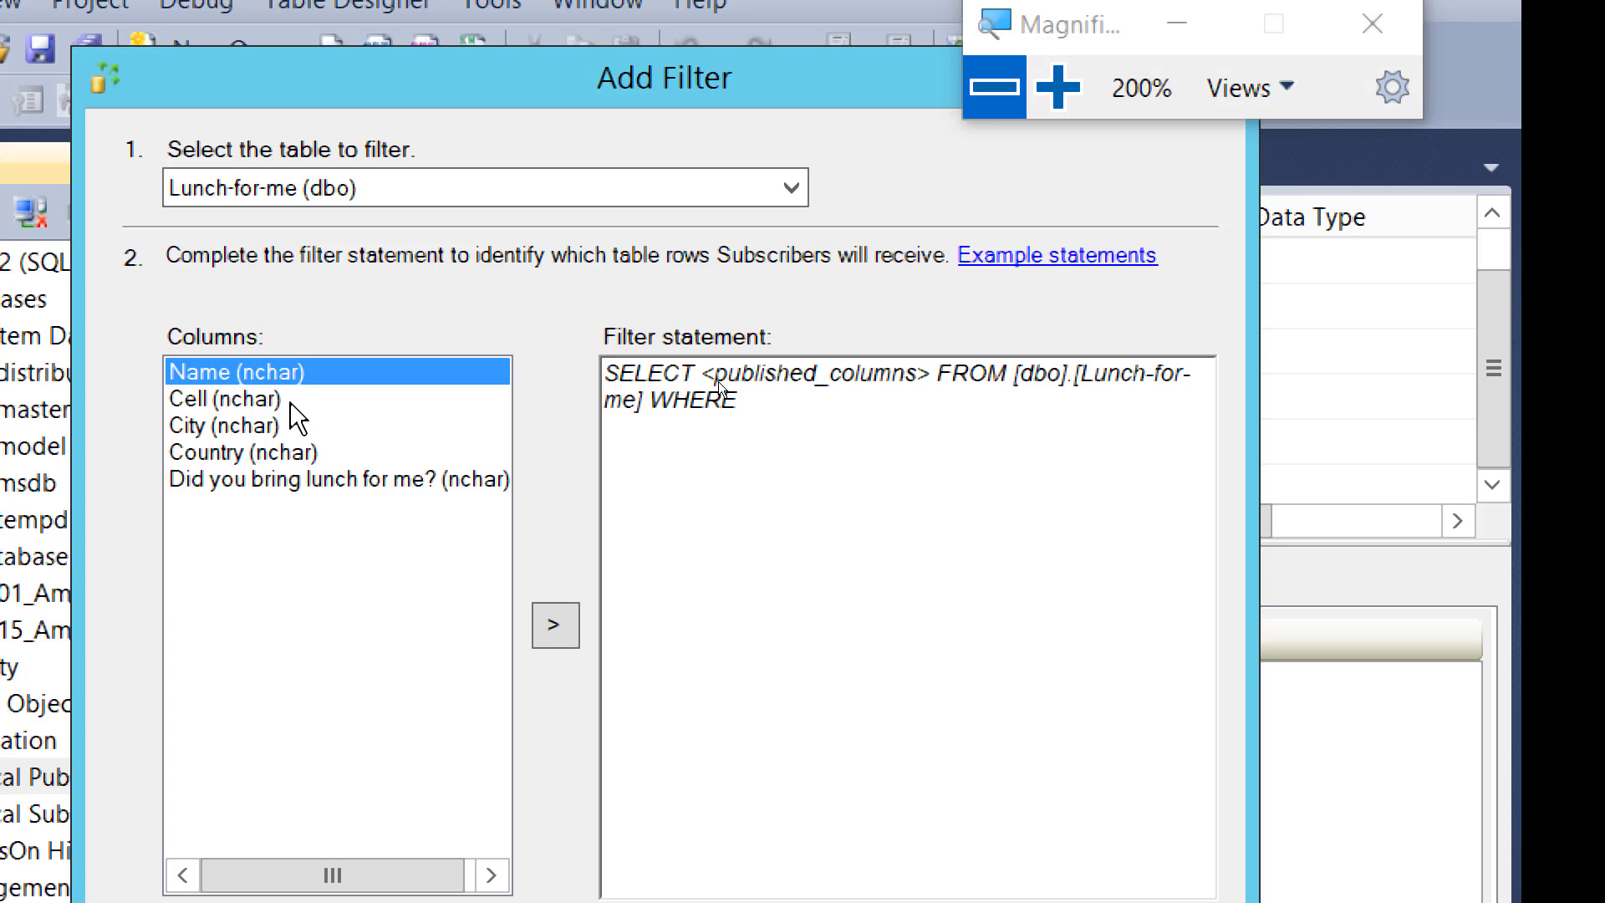
click(201, 424)
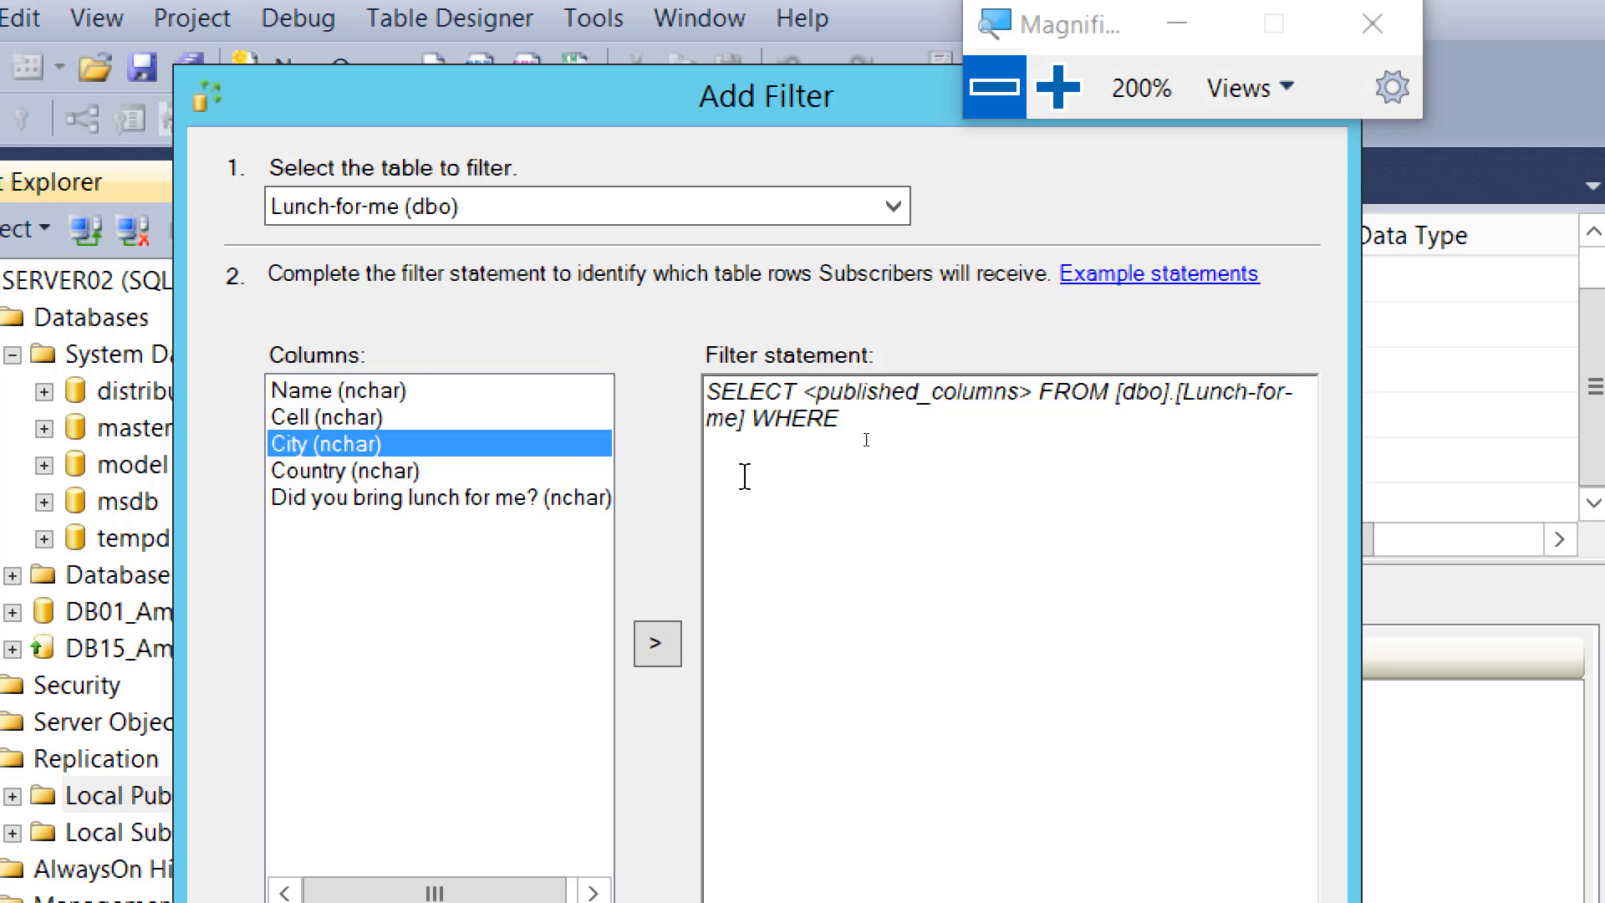
click(658, 652)
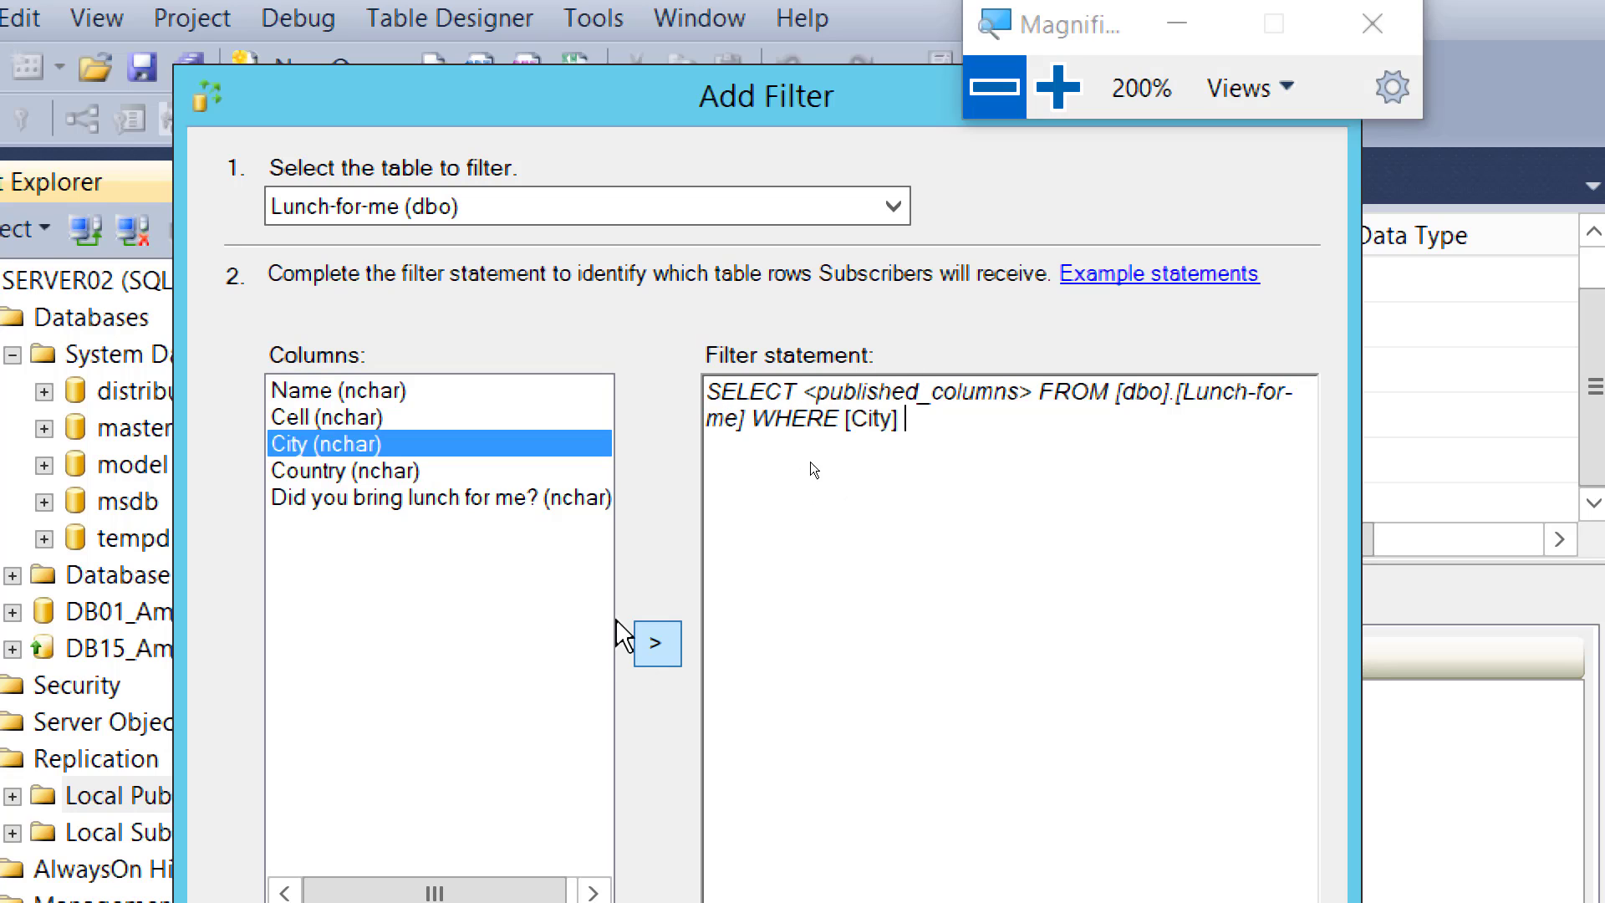
click(359, 417)
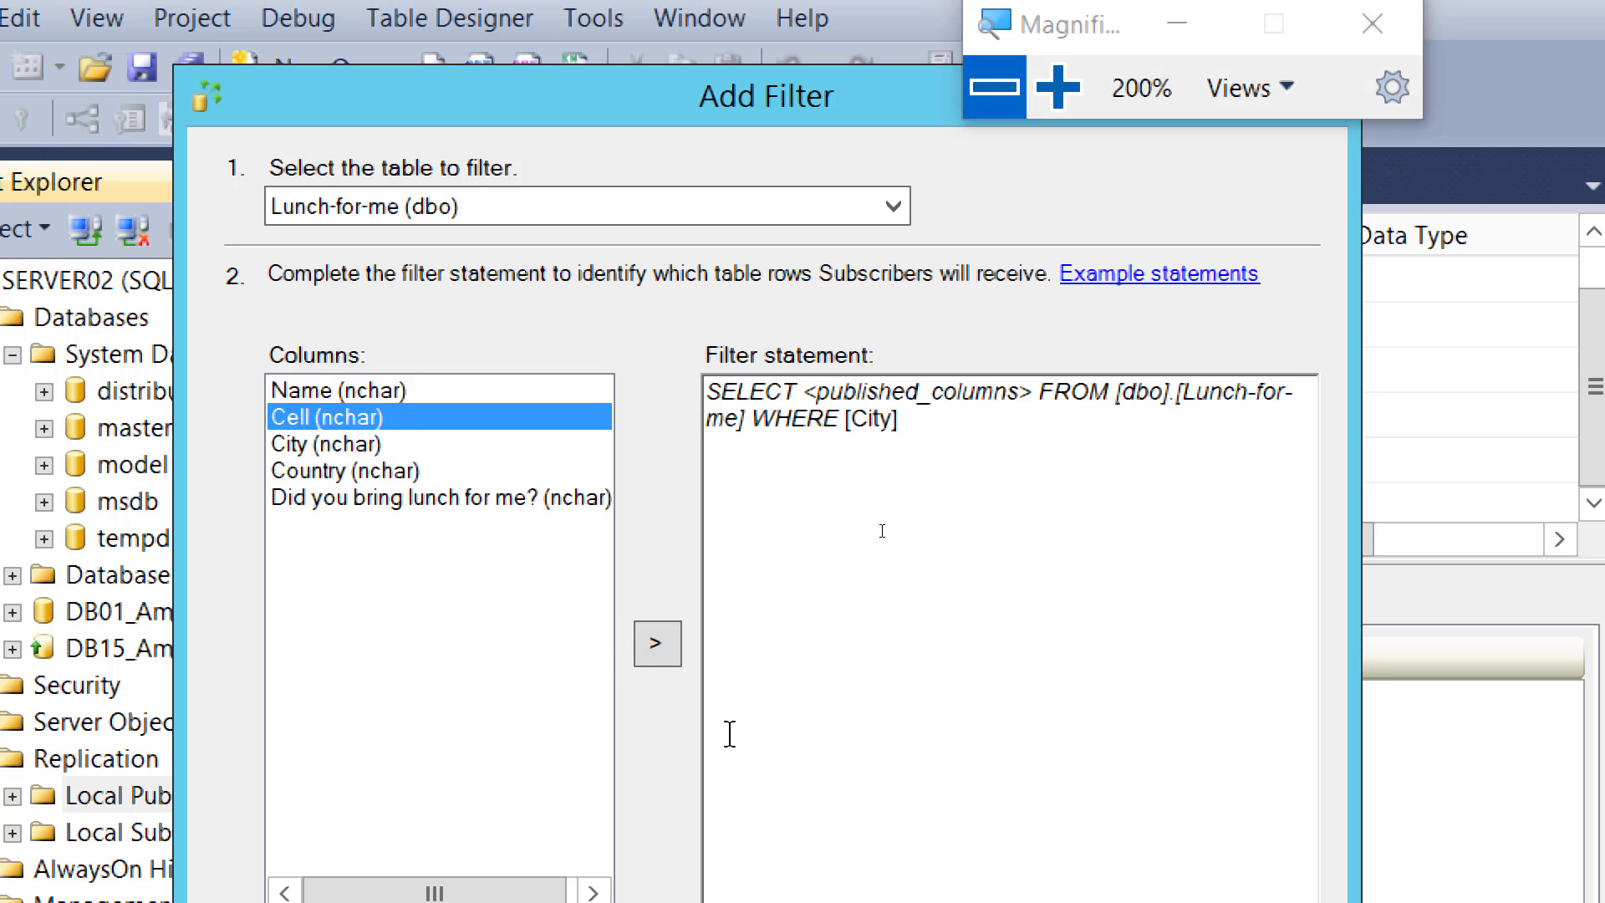
click(658, 645)
click(342, 390)
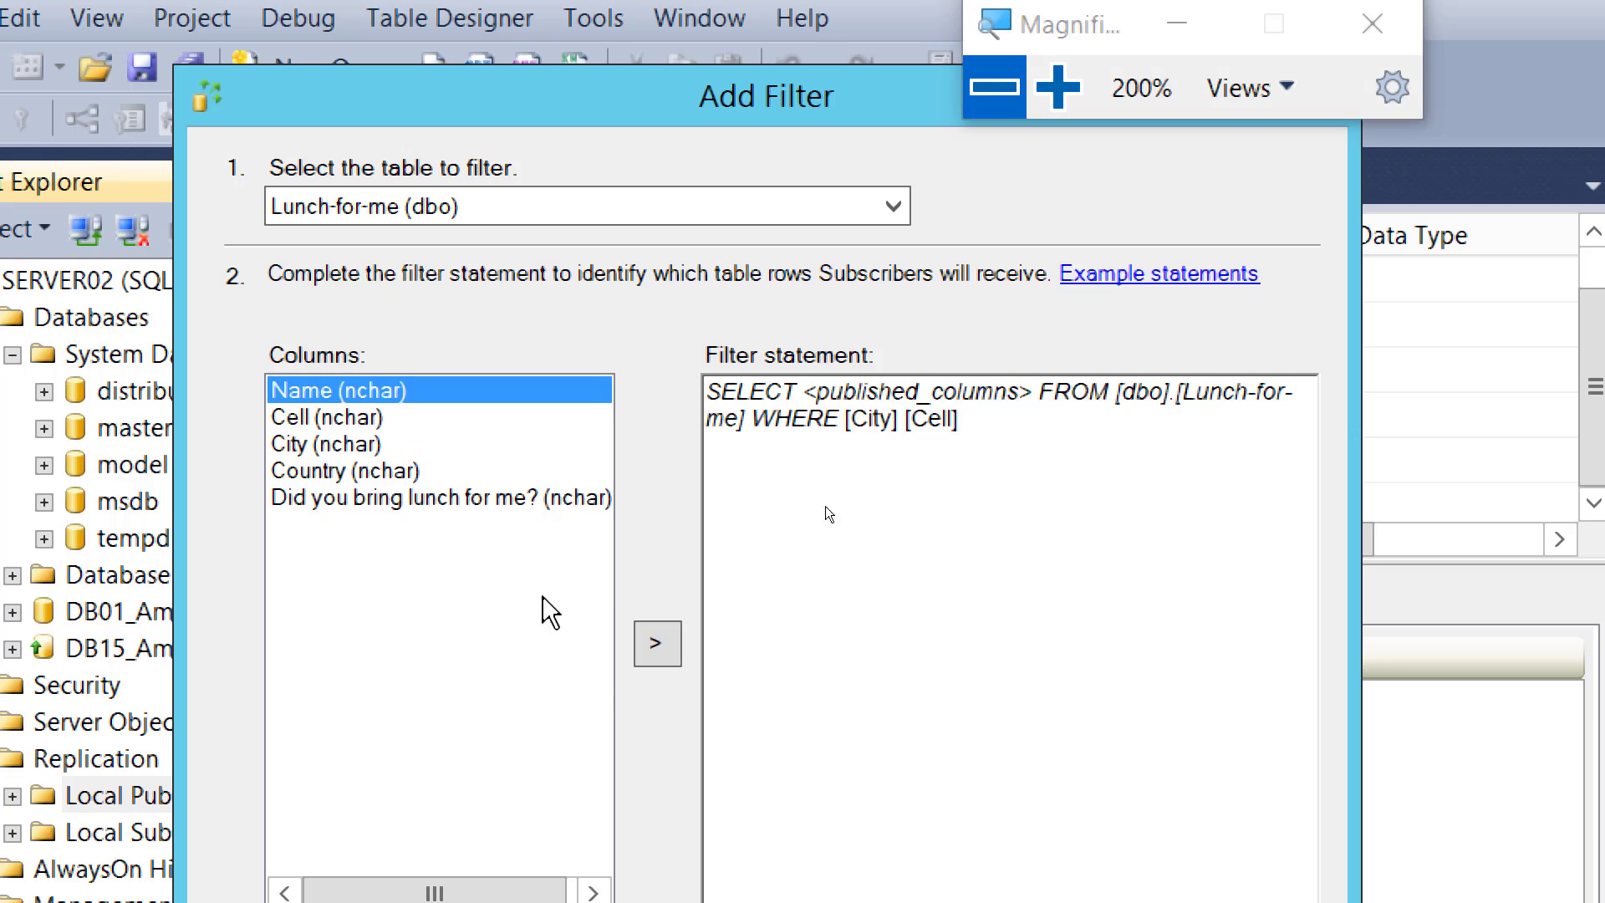
click(659, 650)
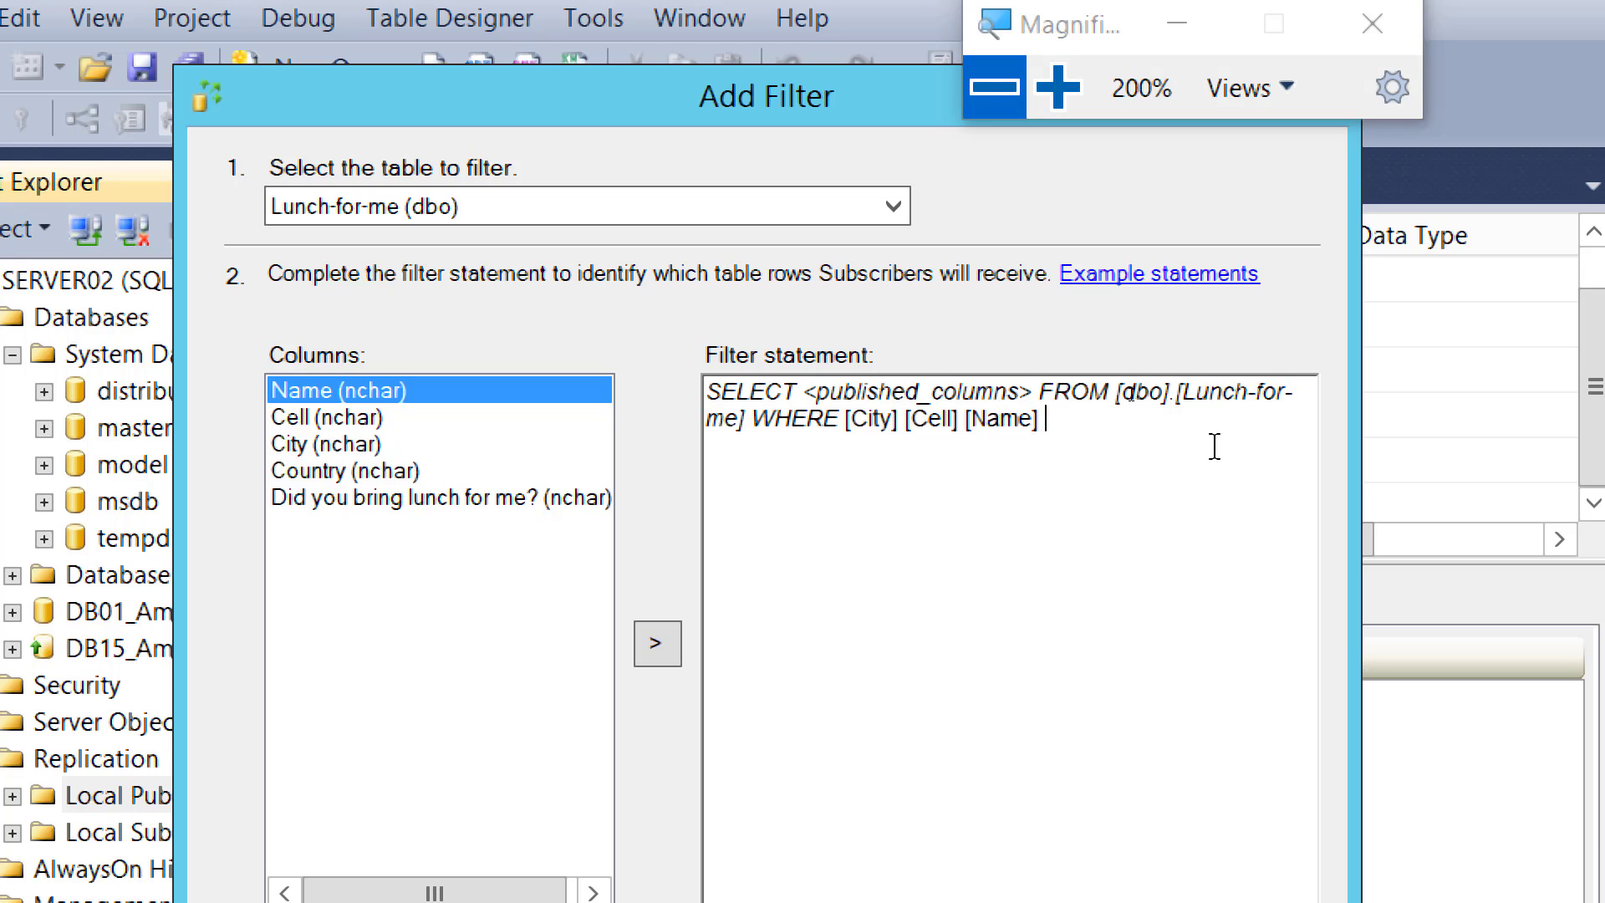
Read the example filter statements and discard the unfinished row filter
click(1144, 281)
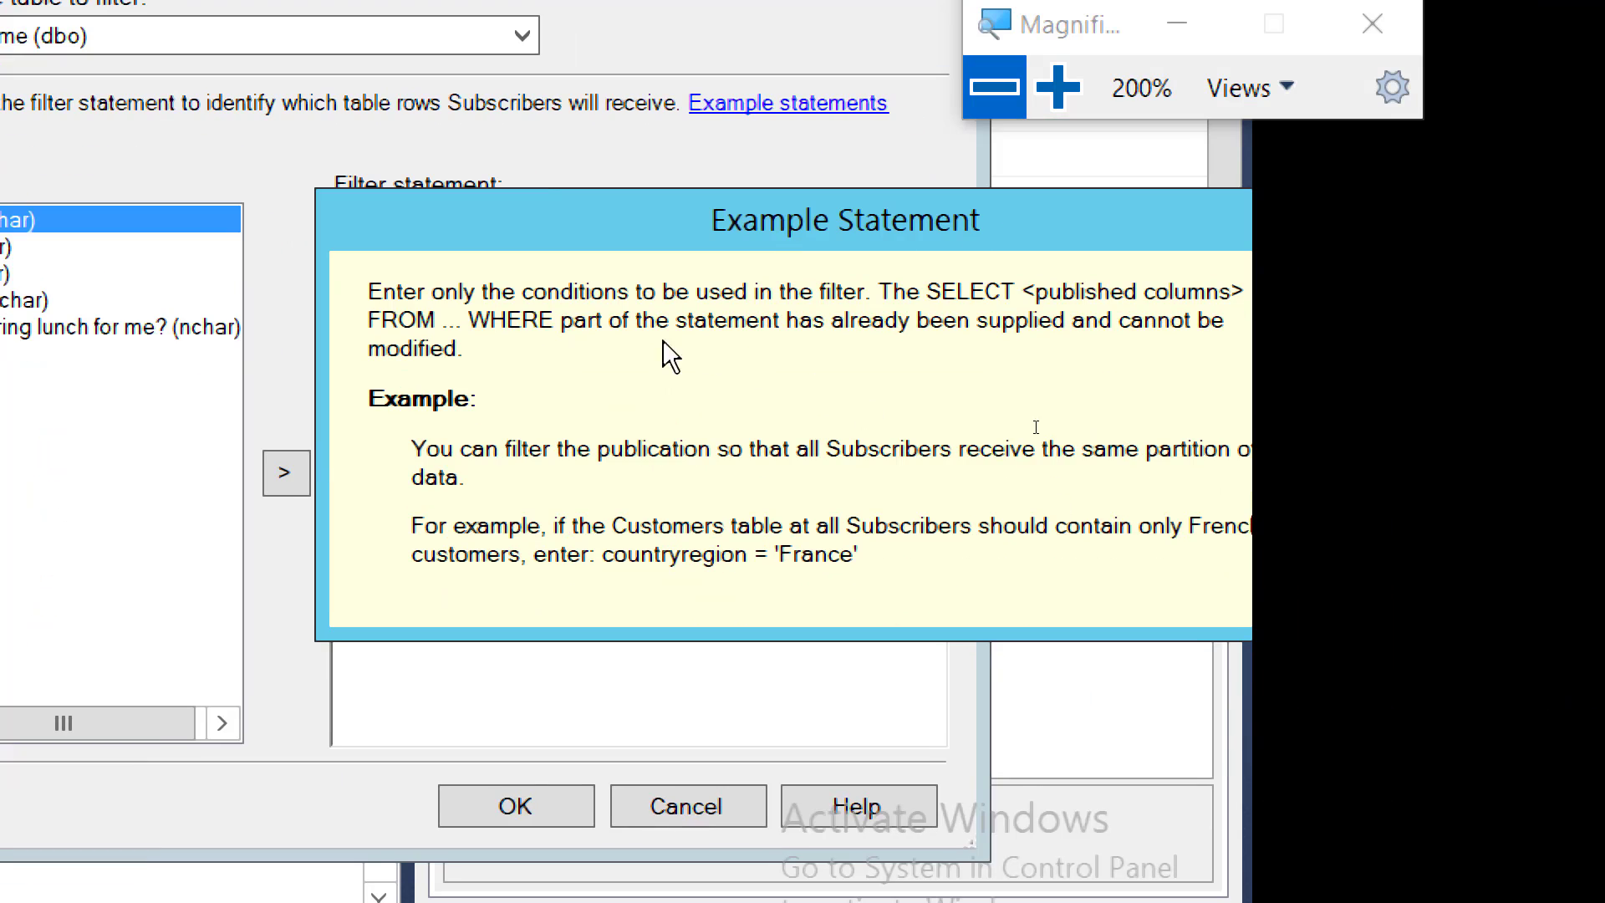
drag(632, 207, 353, 144)
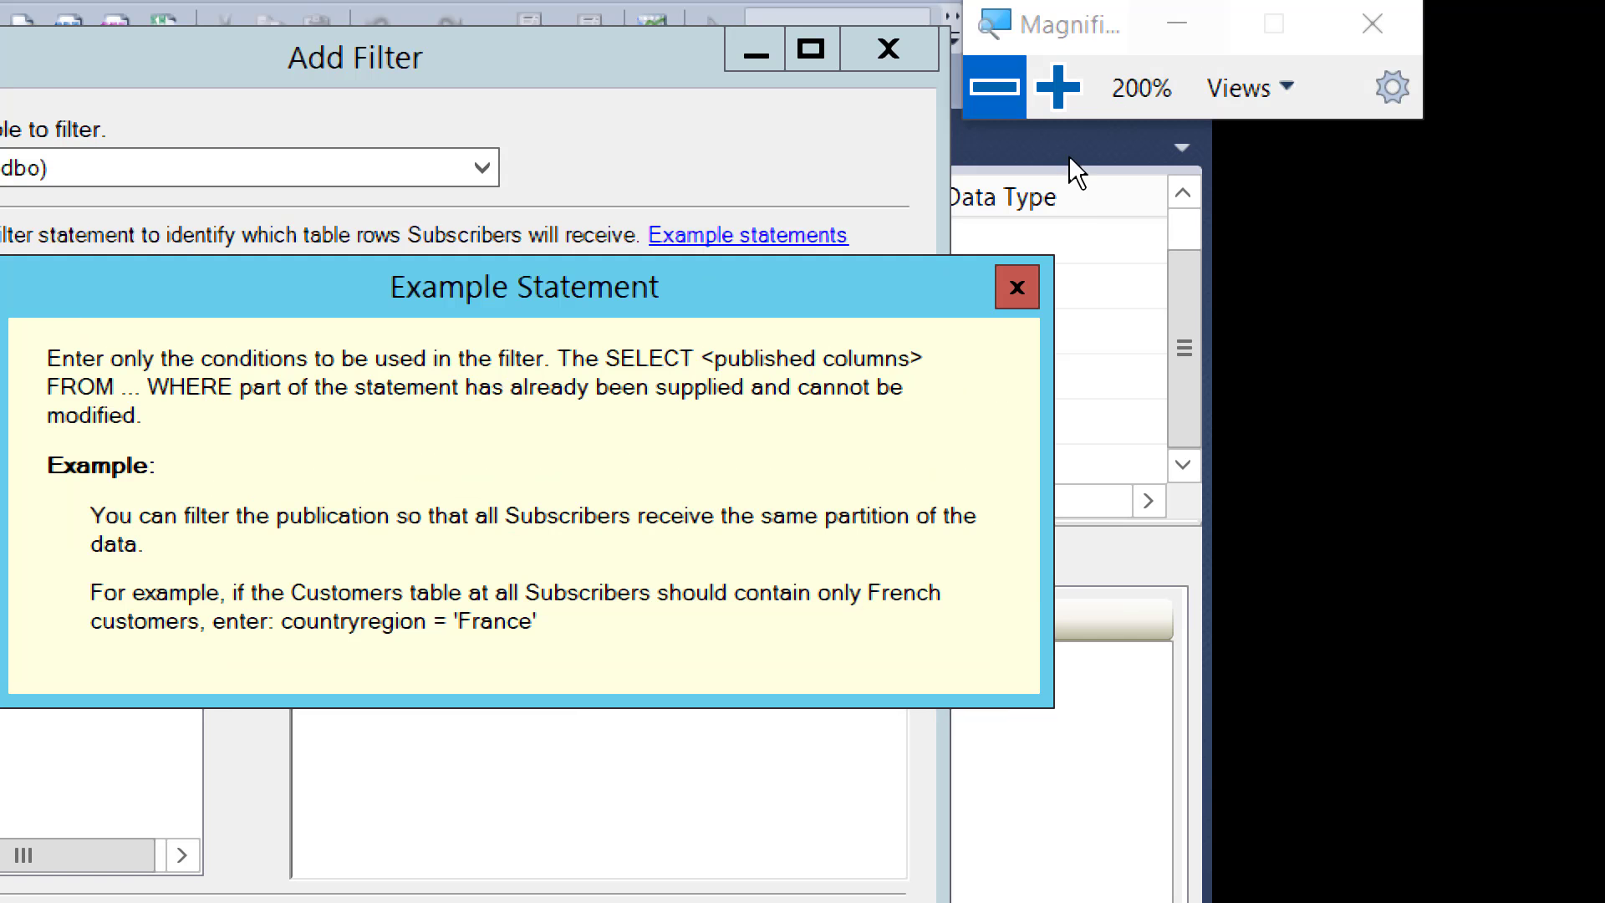
click(1017, 289)
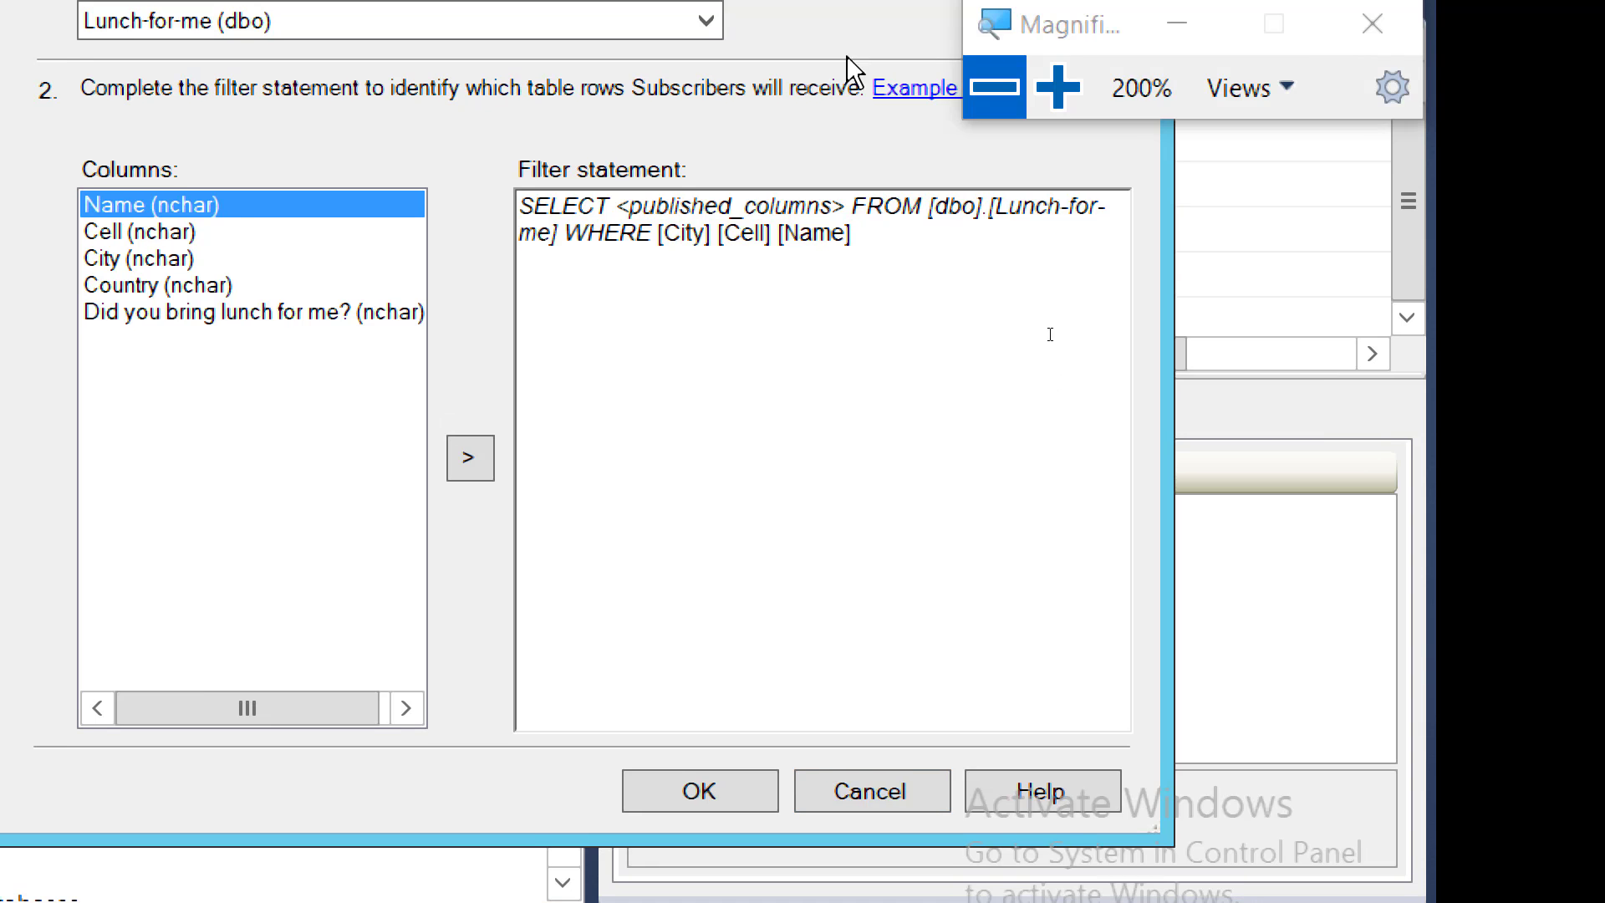
click(898, 775)
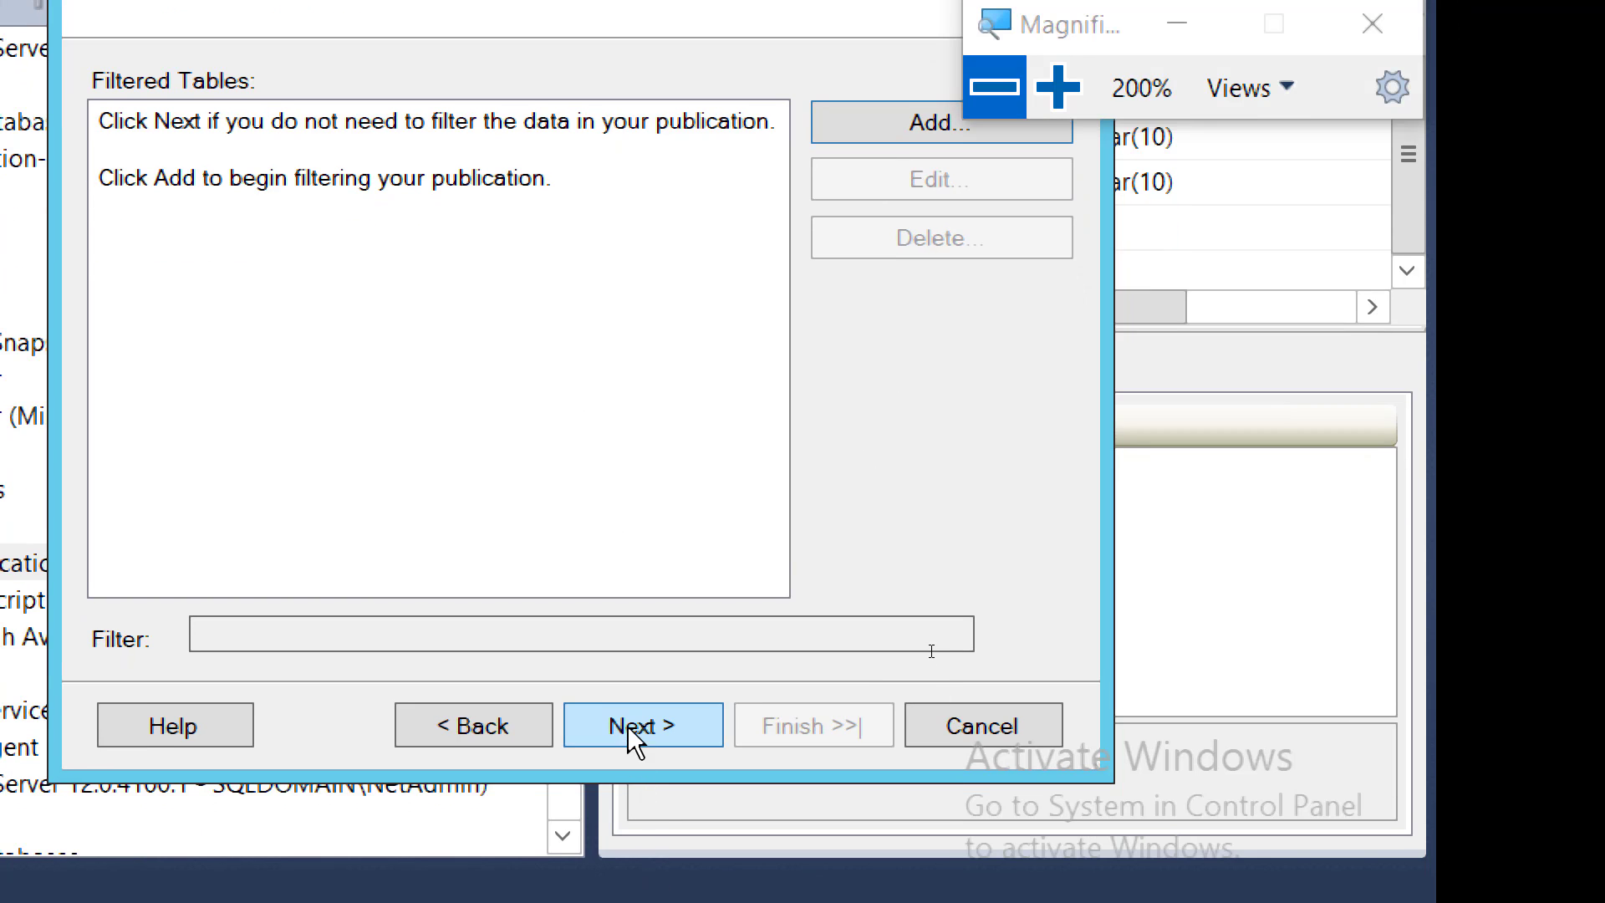
Leave the published rows unfiltered and have a snapshot created immediately and kept available to initialize subscriptions
click(645, 724)
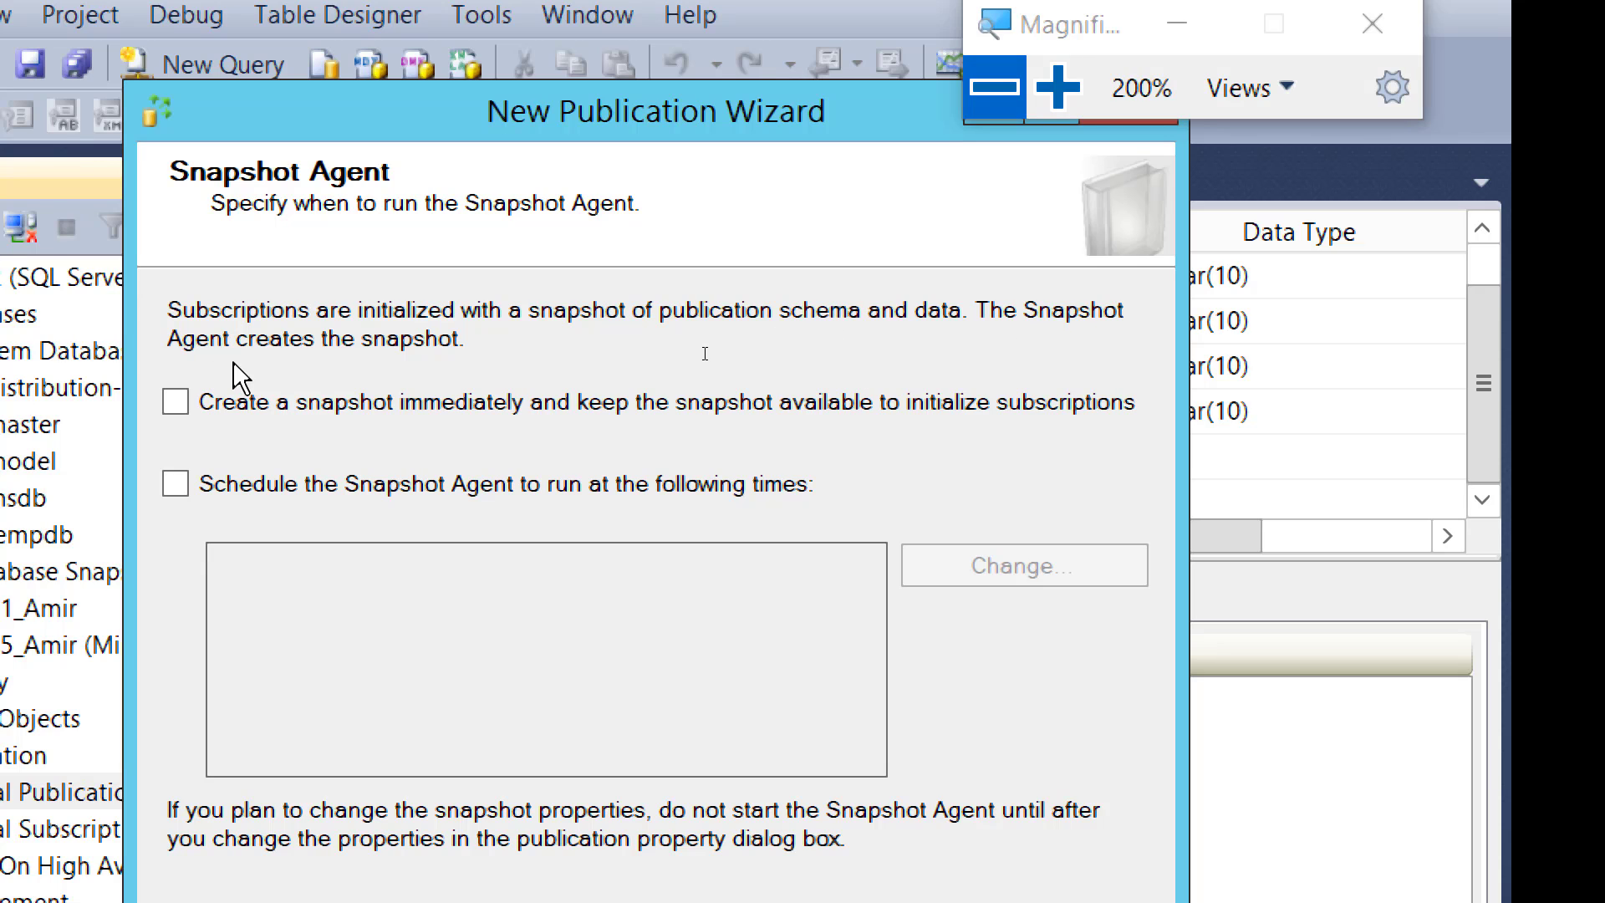
click(229, 399)
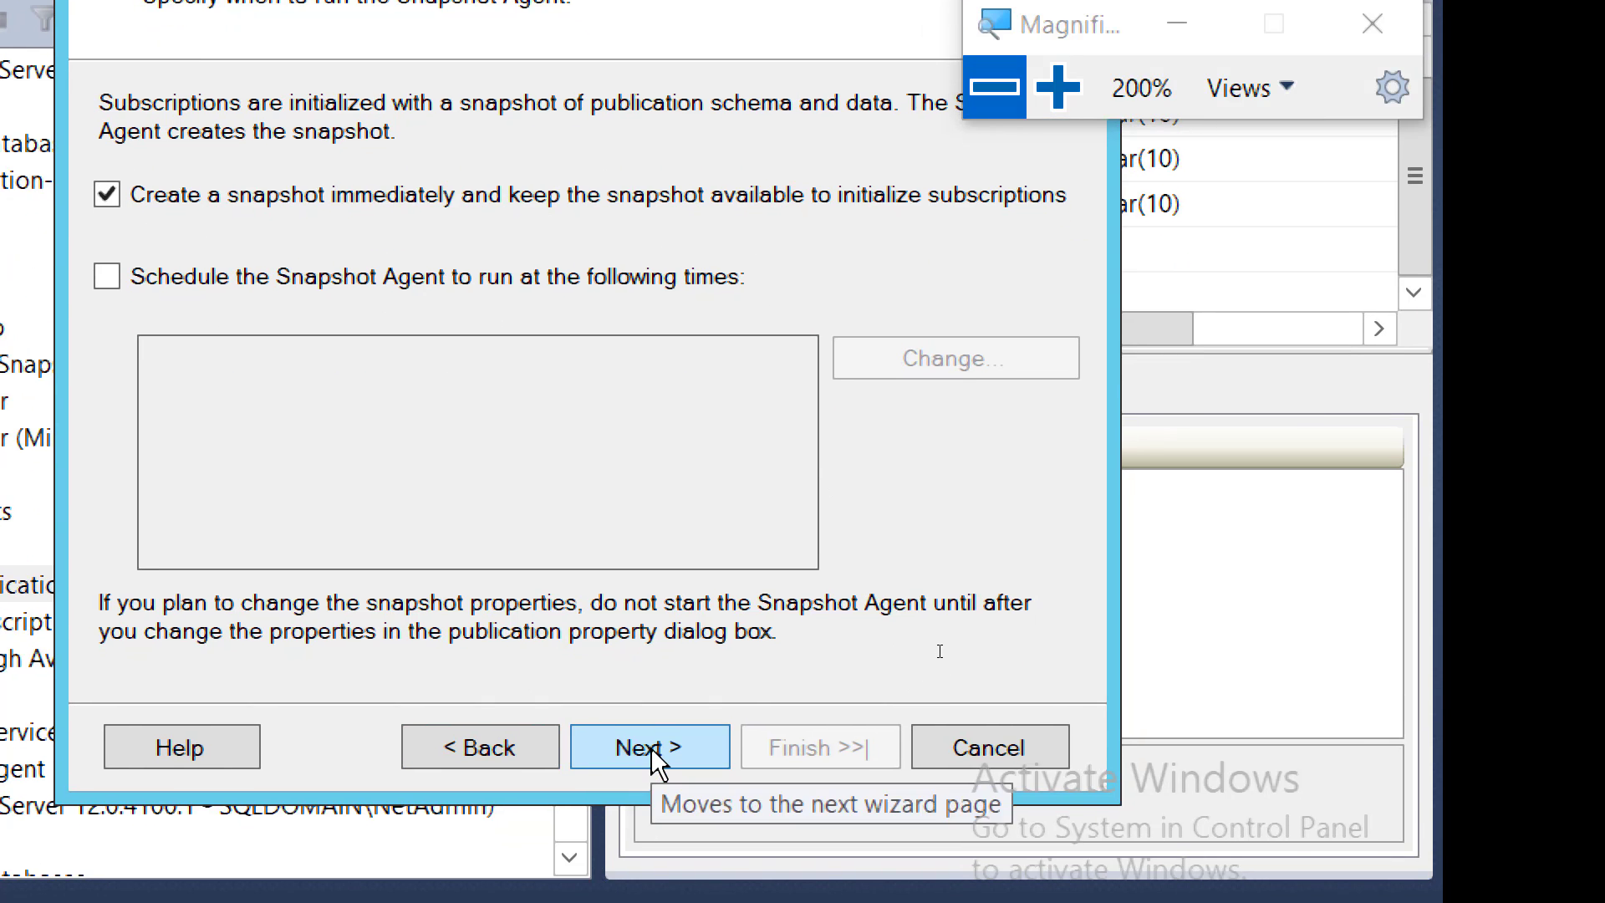
click(654, 756)
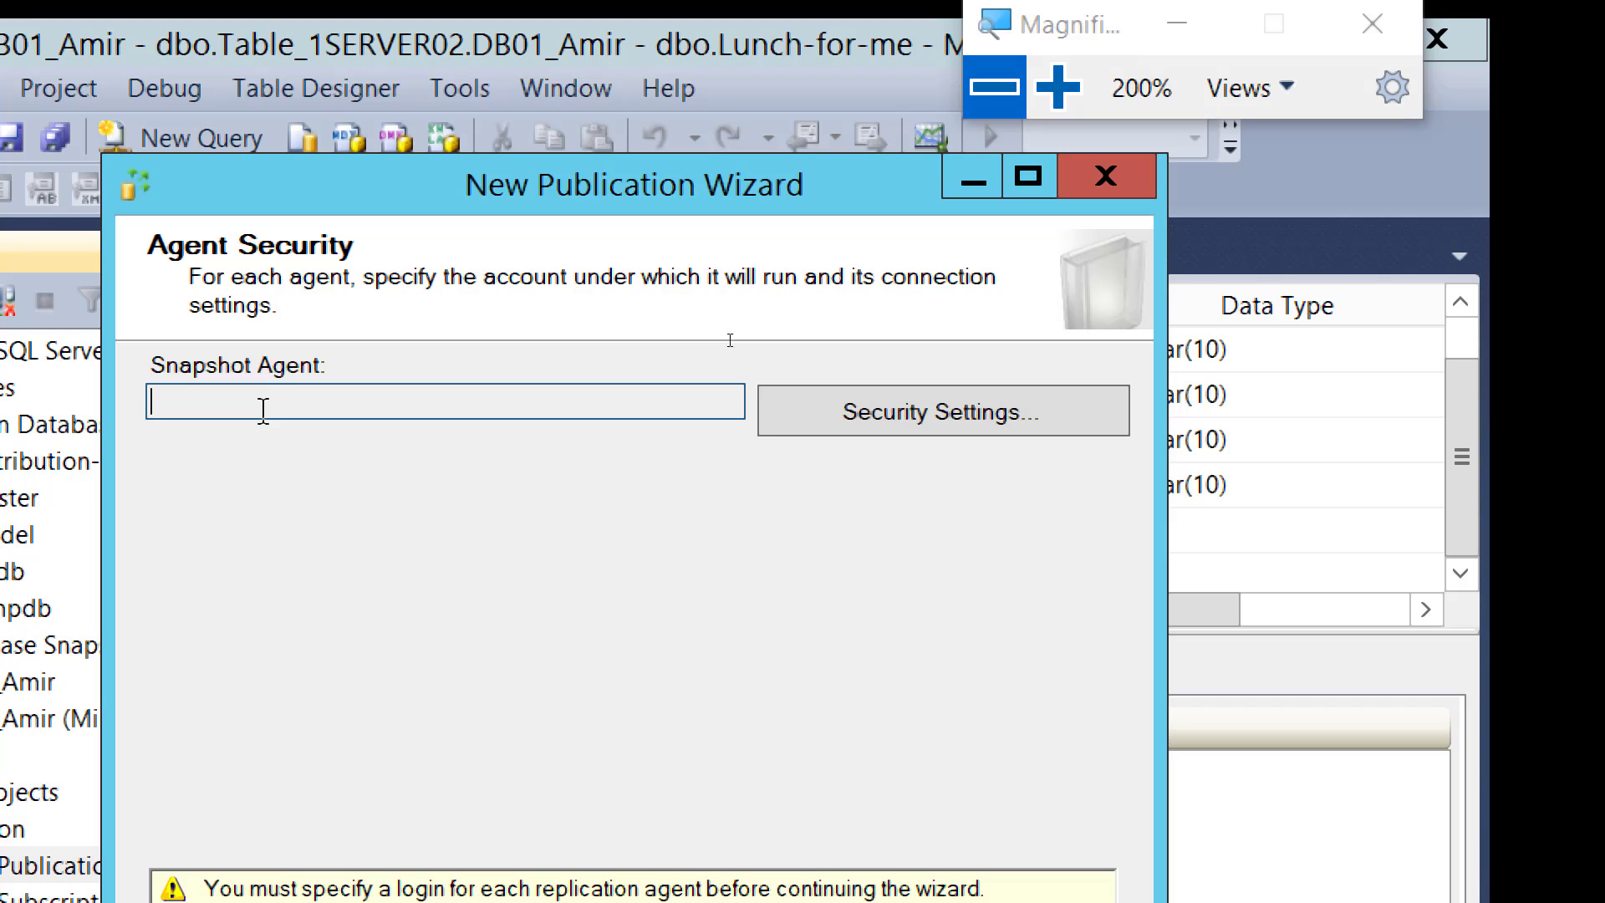
In the Snapshot Agent security settings, set the Windows process account to SQLDomain\NetAdmin
click(903, 411)
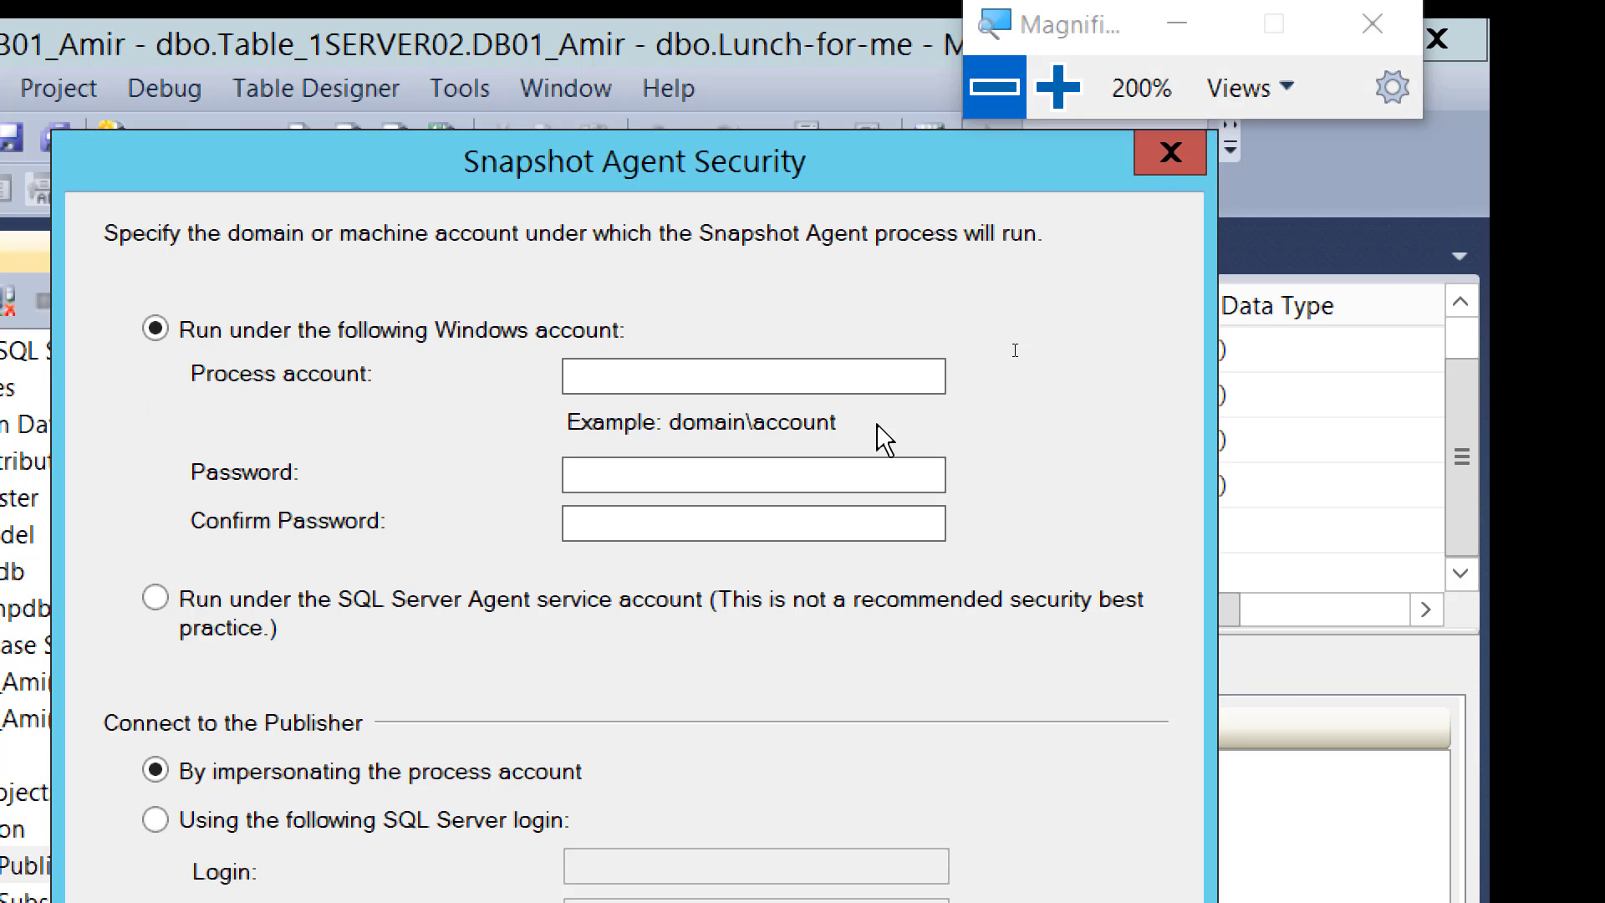
click(610, 378)
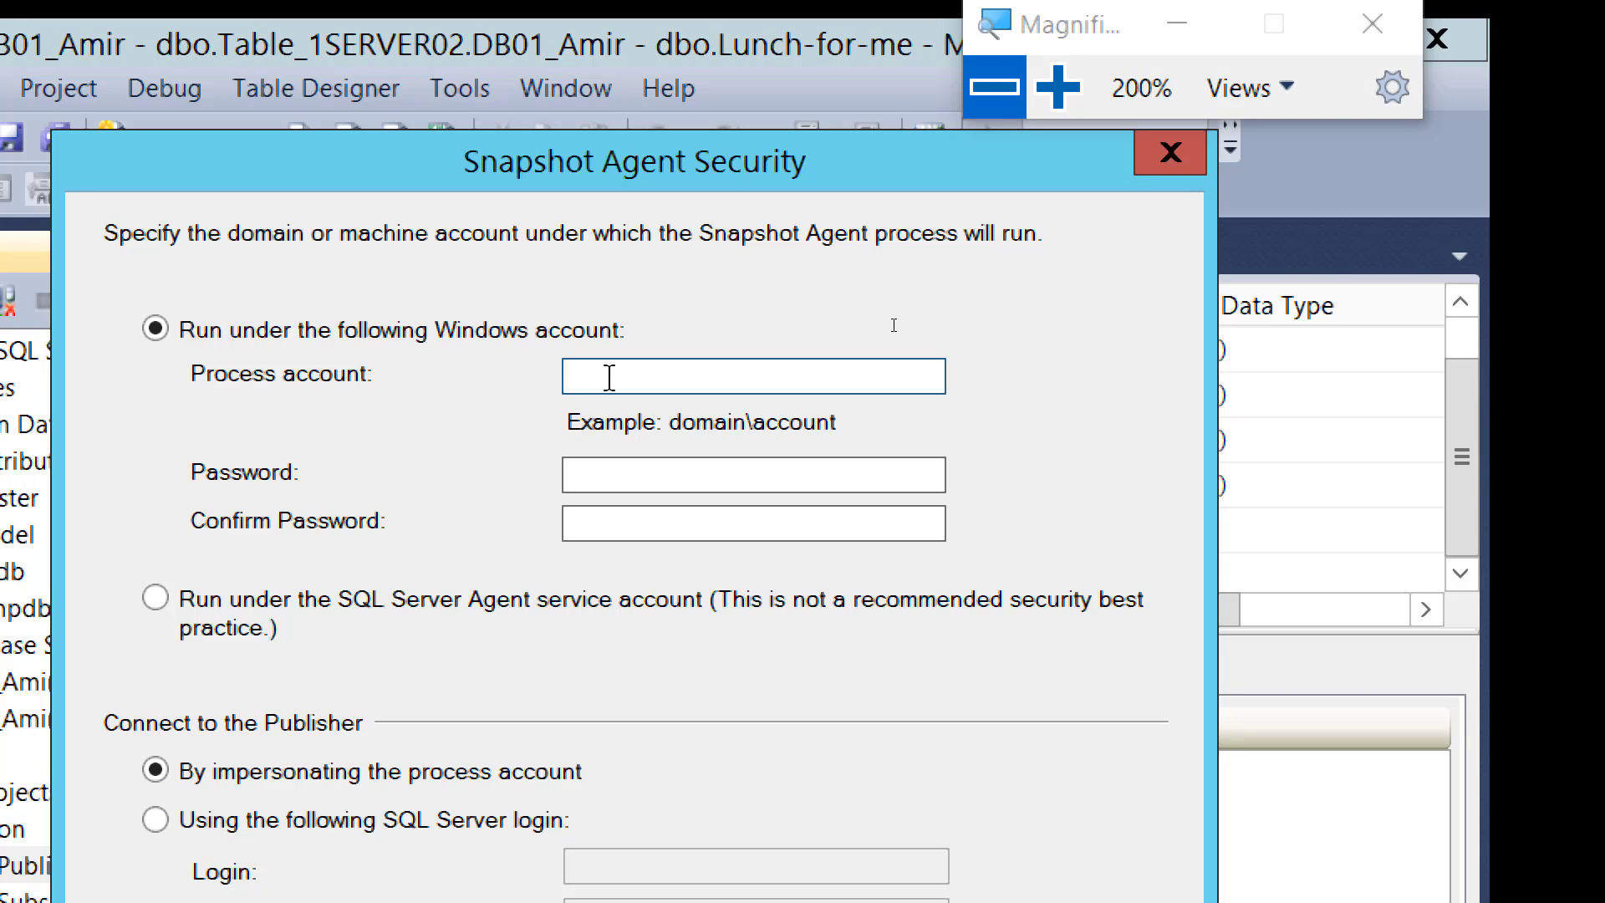
text(SQLDomain)
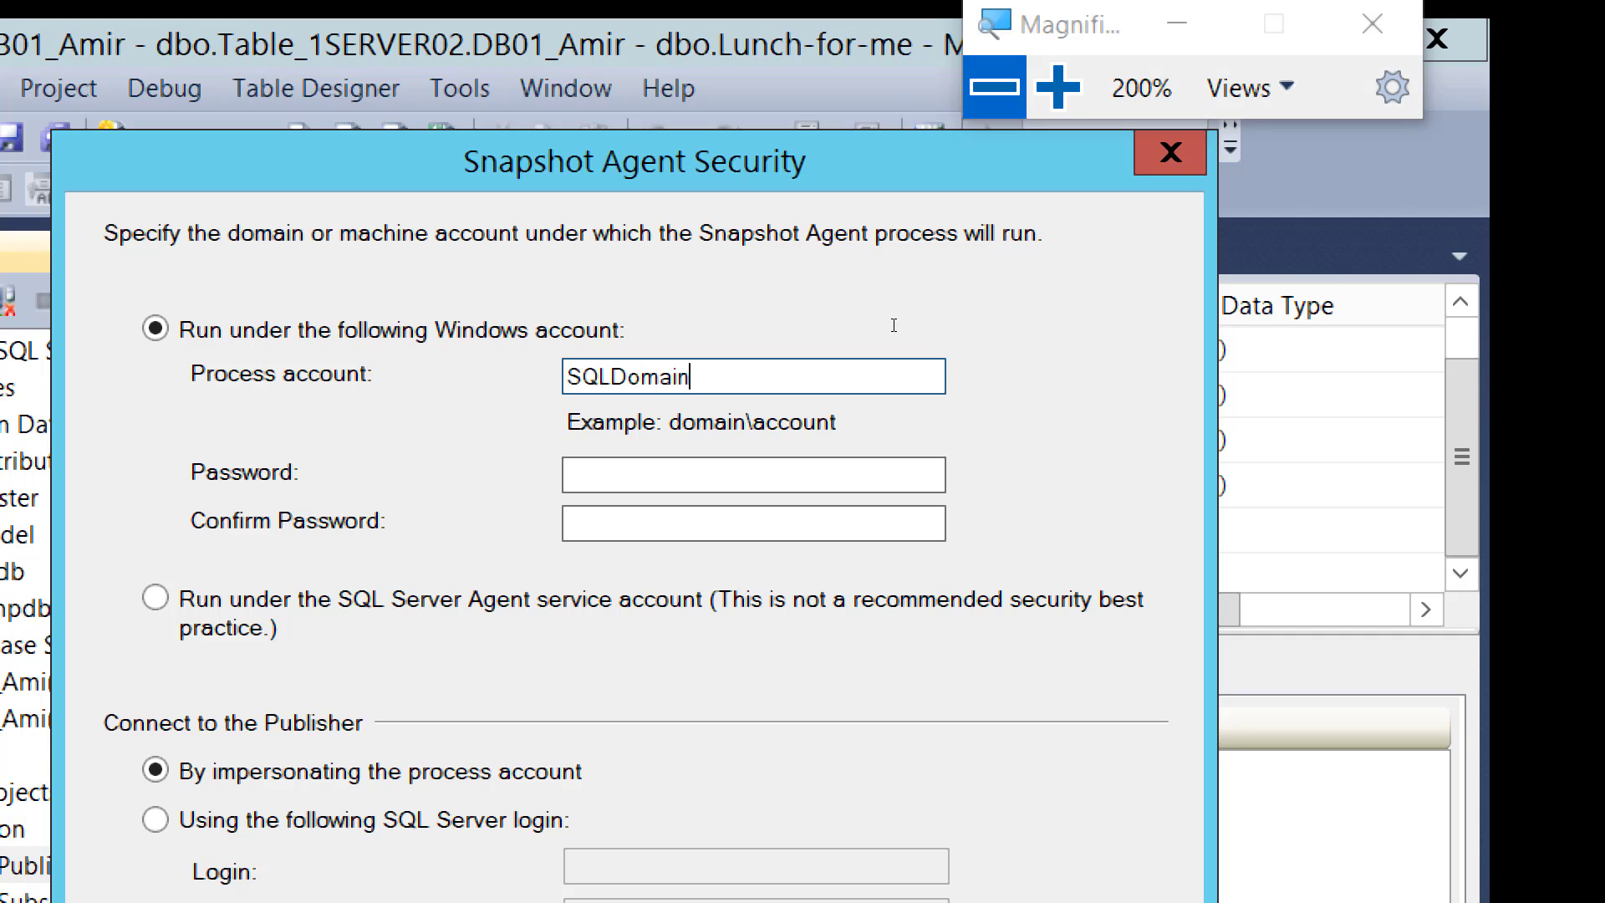
text(\NetAdmin)
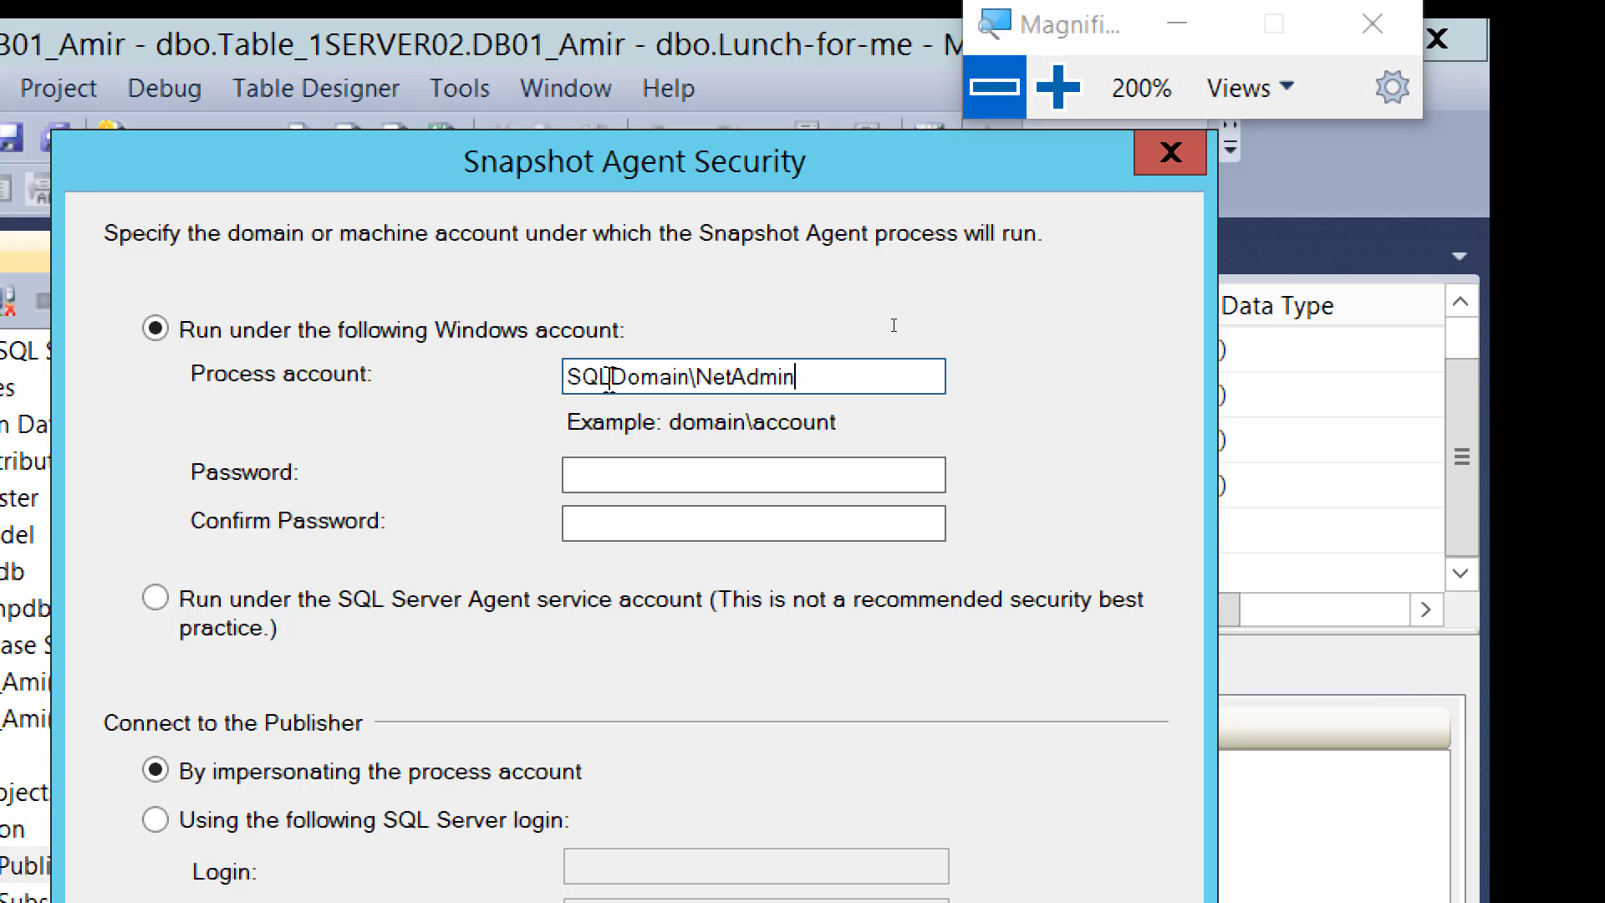
Enter and confirm the process account's password, and accept the Snapshot Agent security settings
key(Tab)
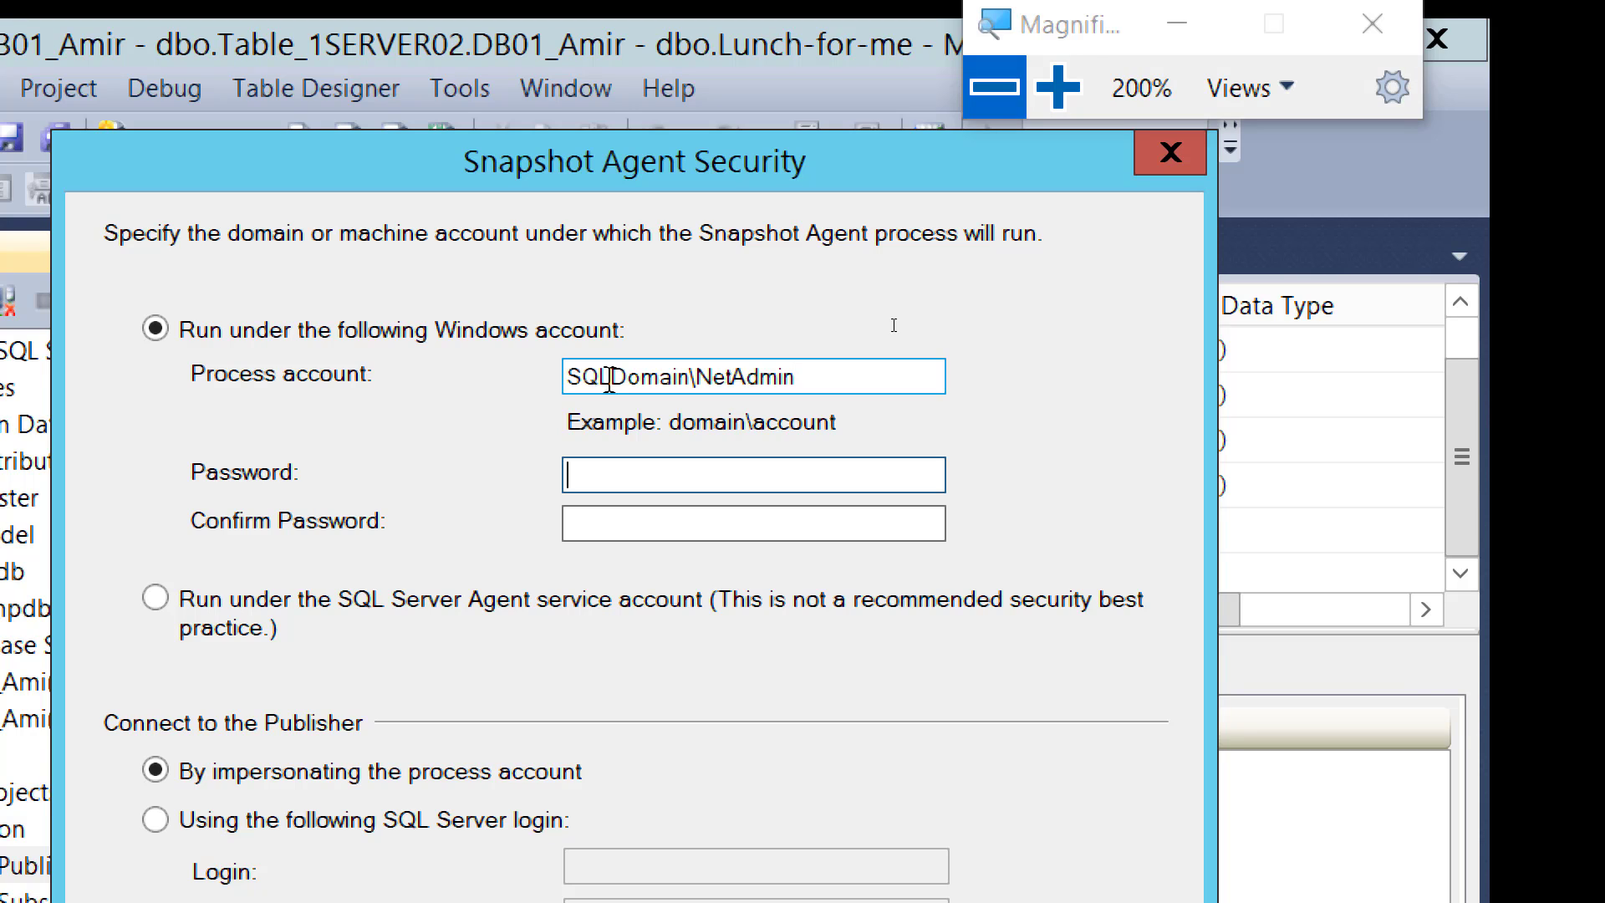
text(*********)
key(Tab)
text(******)
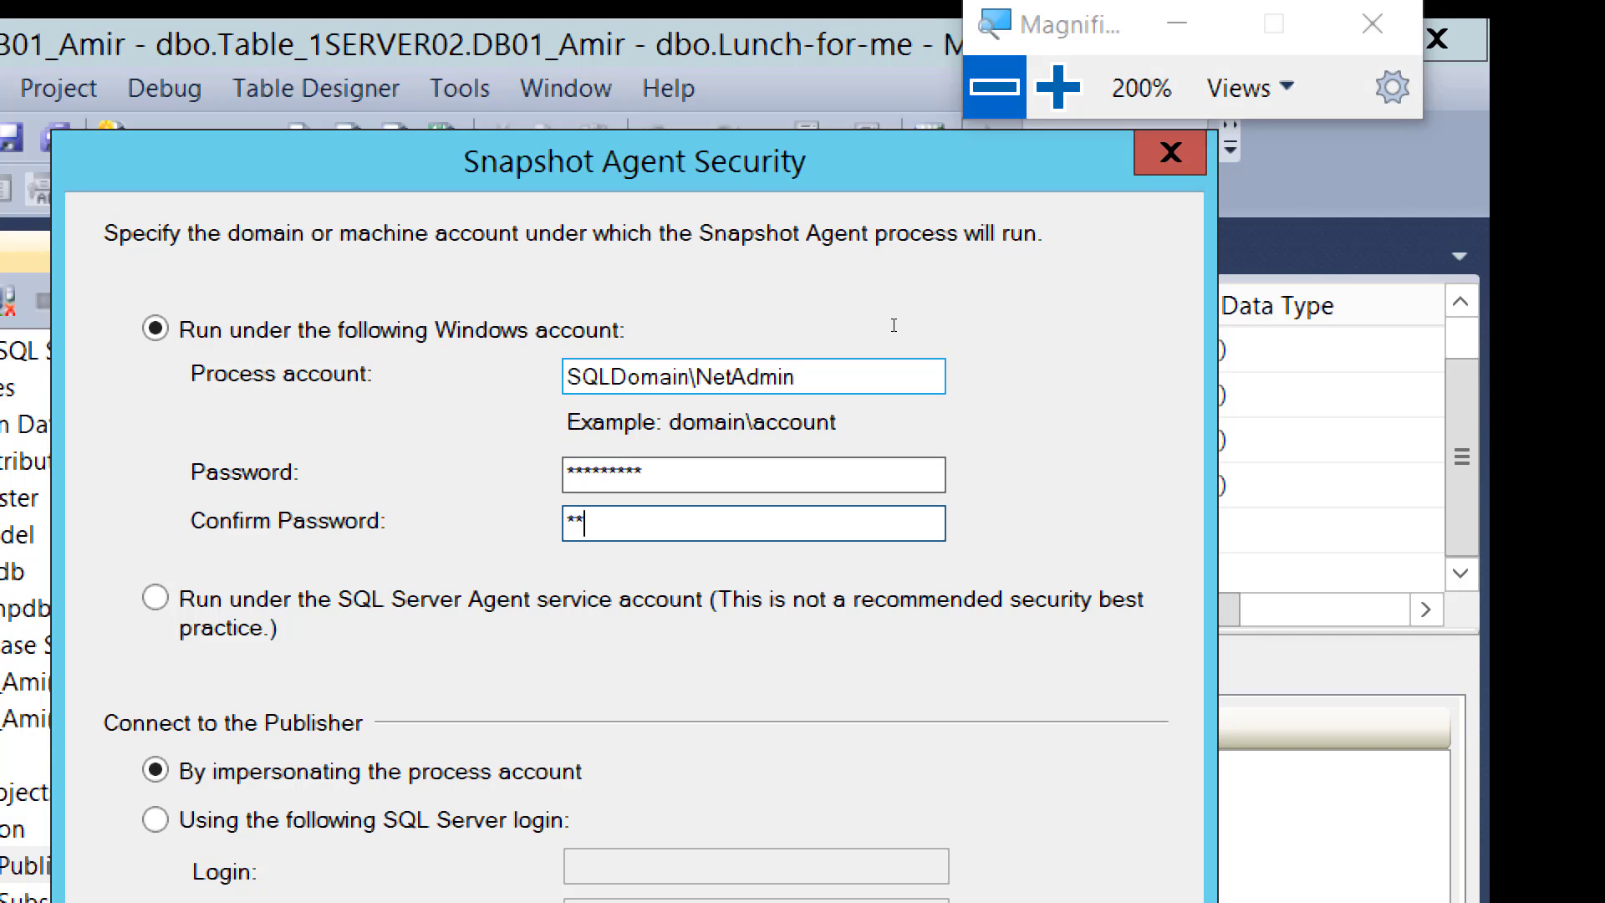
text(***)
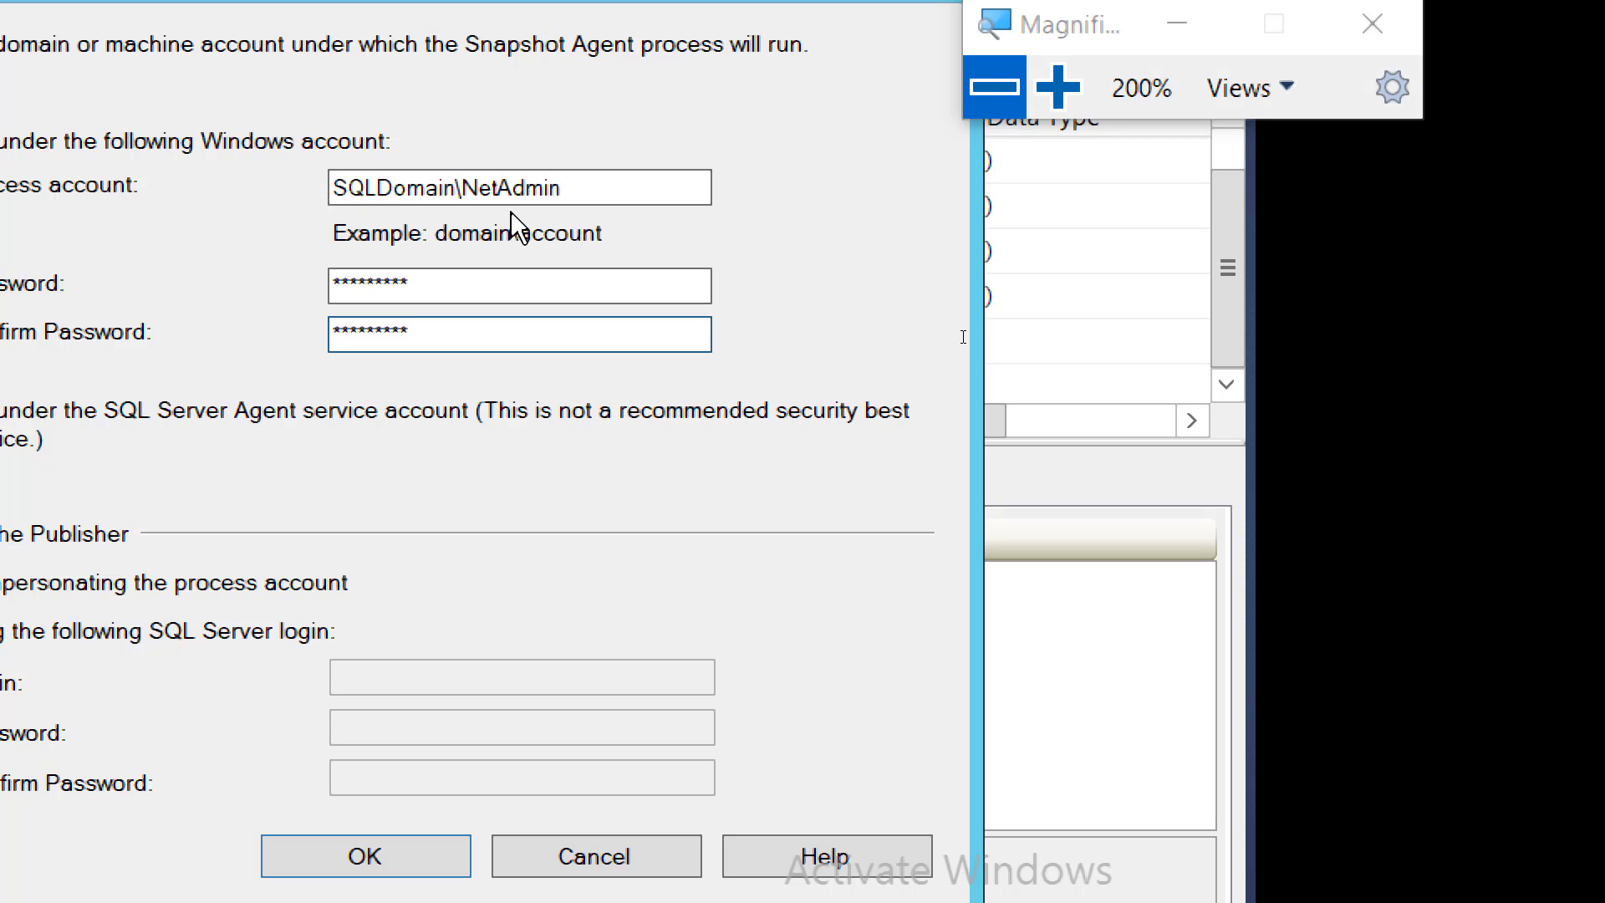
click(987, 94)
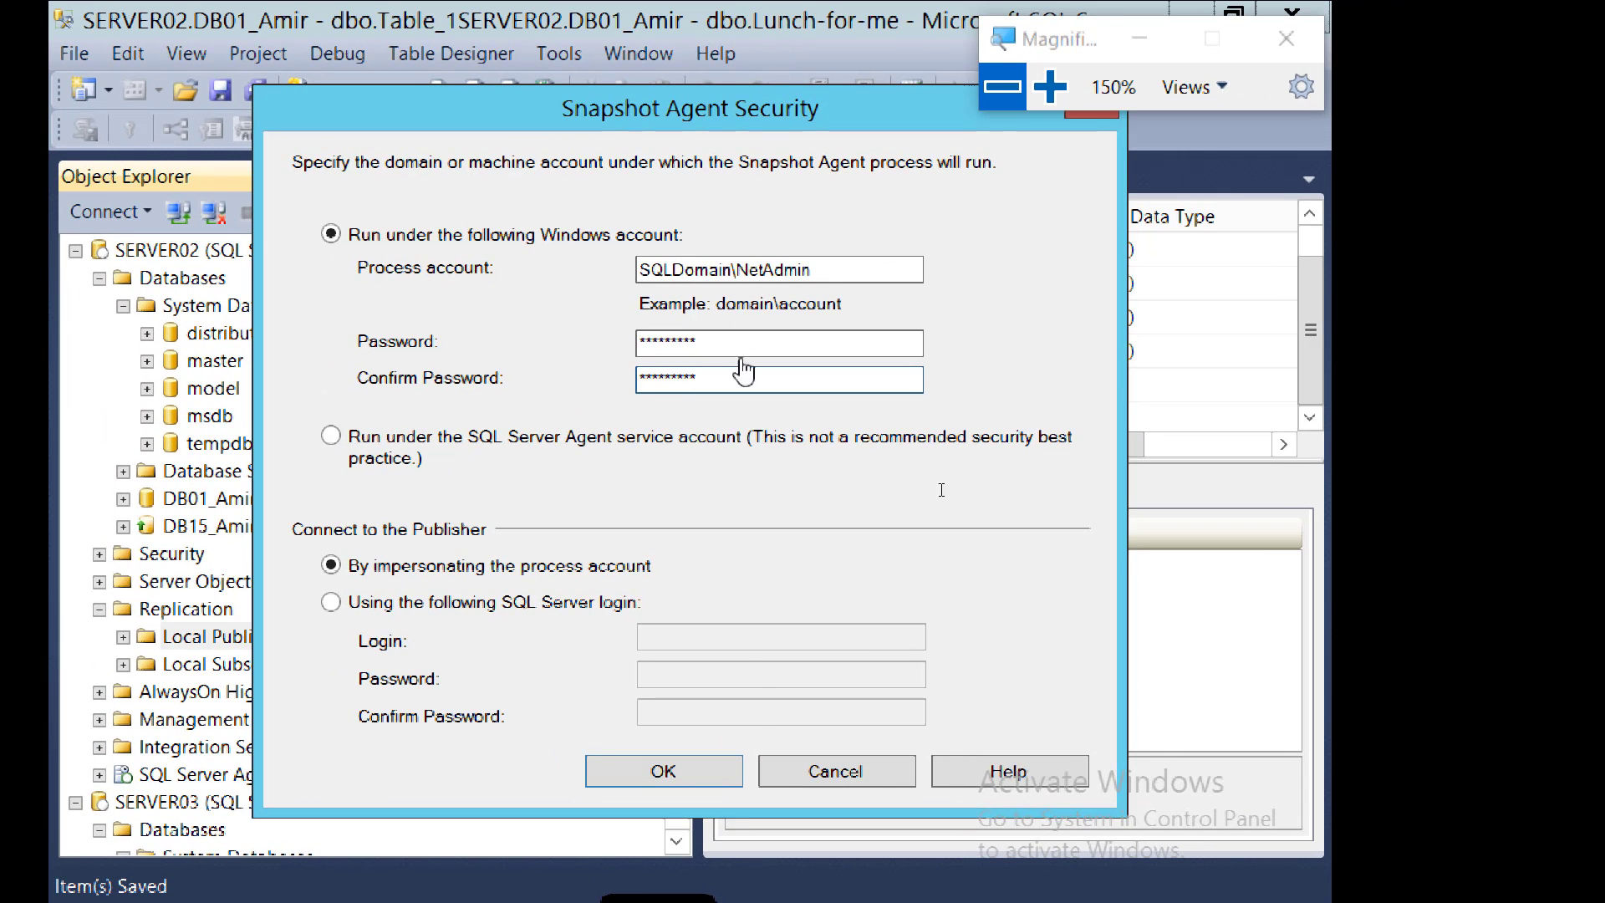
click(1050, 87)
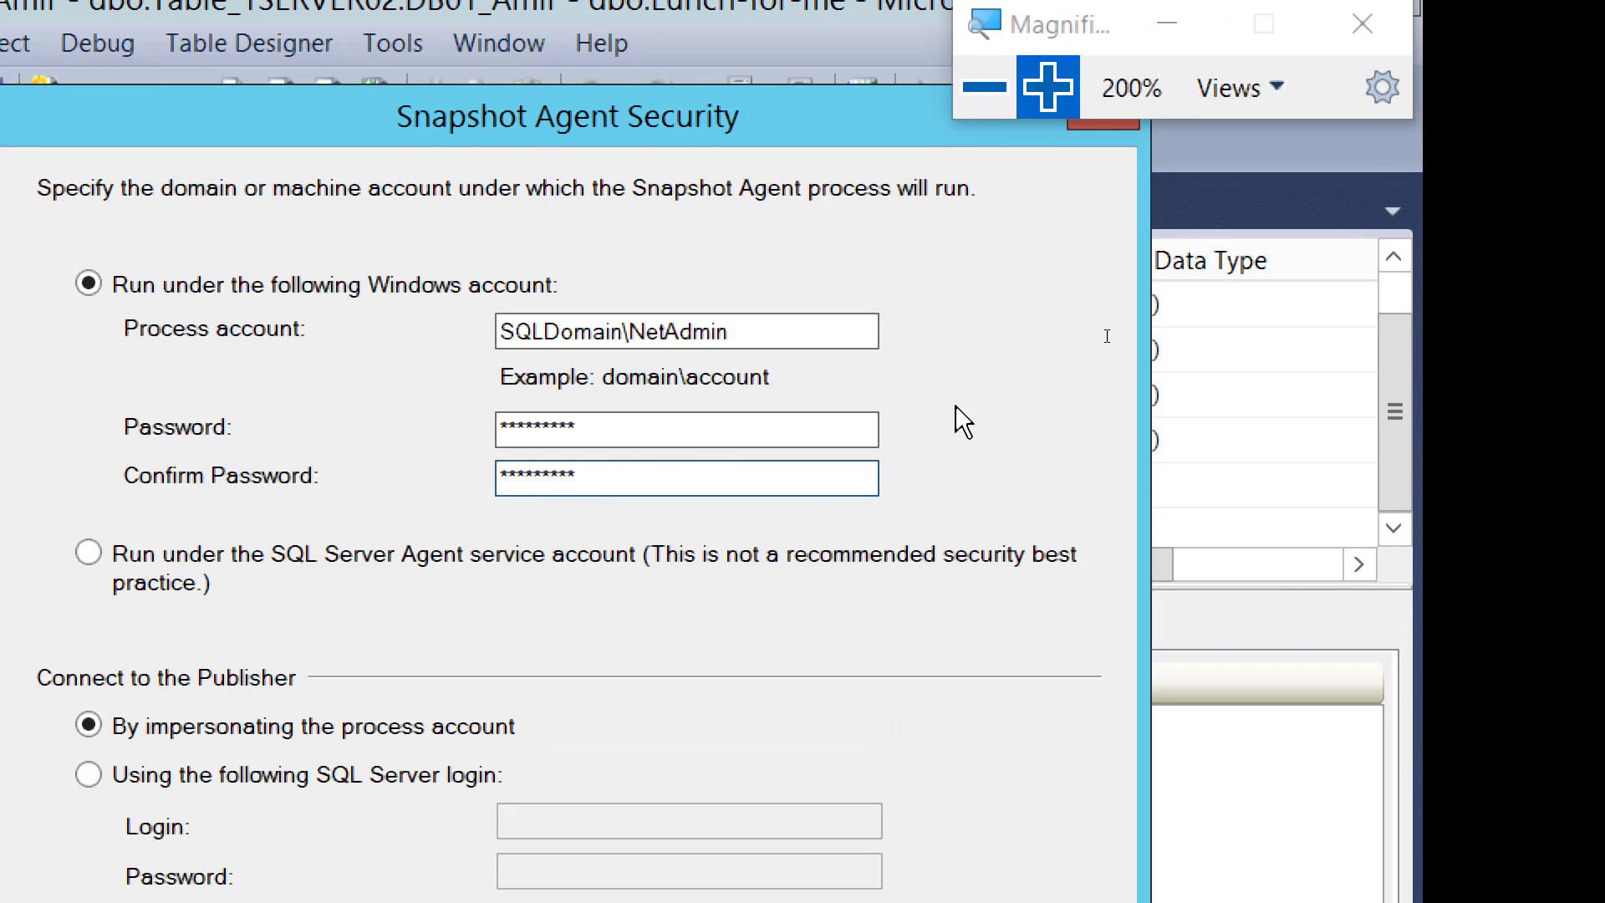
click(985, 87)
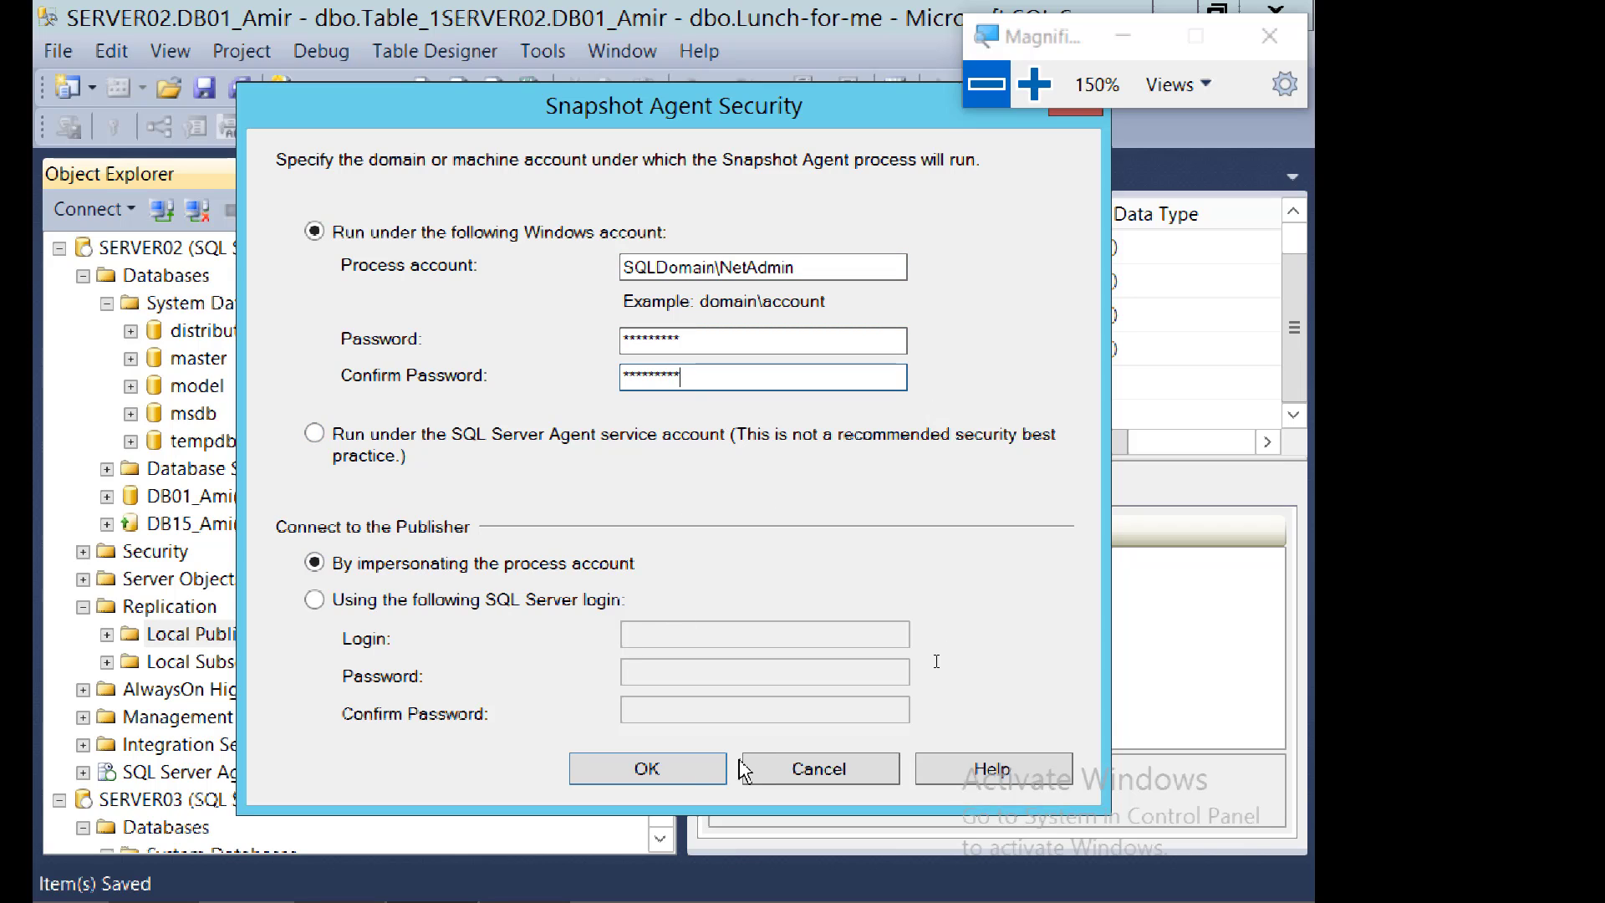
click(648, 769)
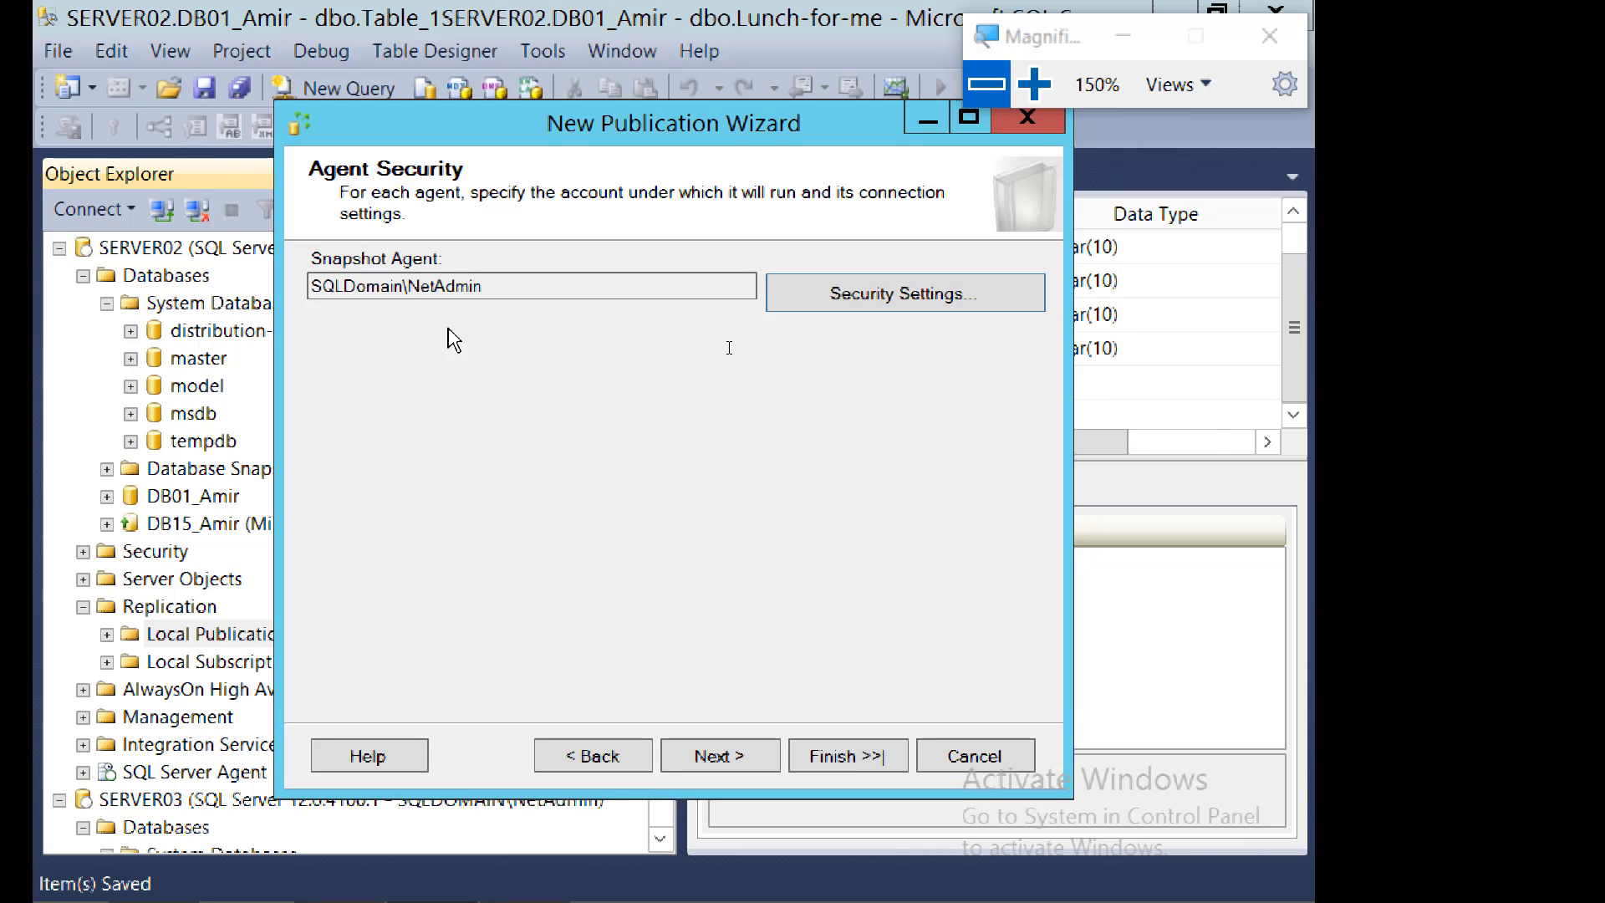
Choose to generate a script file in addition to creating the publication, and continue to the script file properties
click(1033, 84)
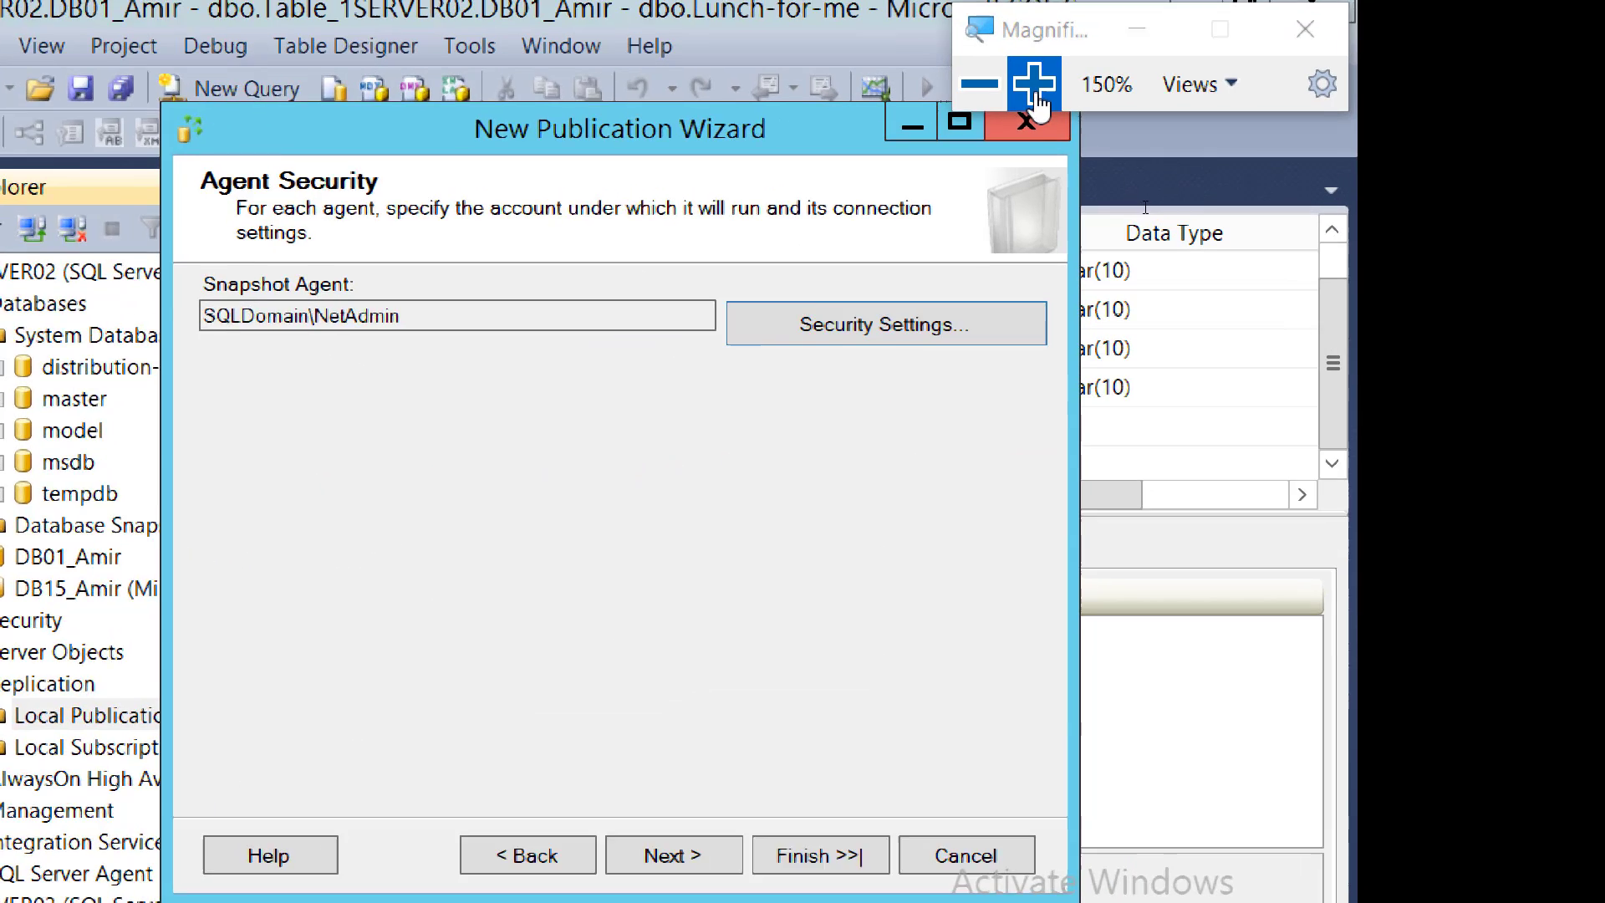
click(970, 84)
click(1129, 218)
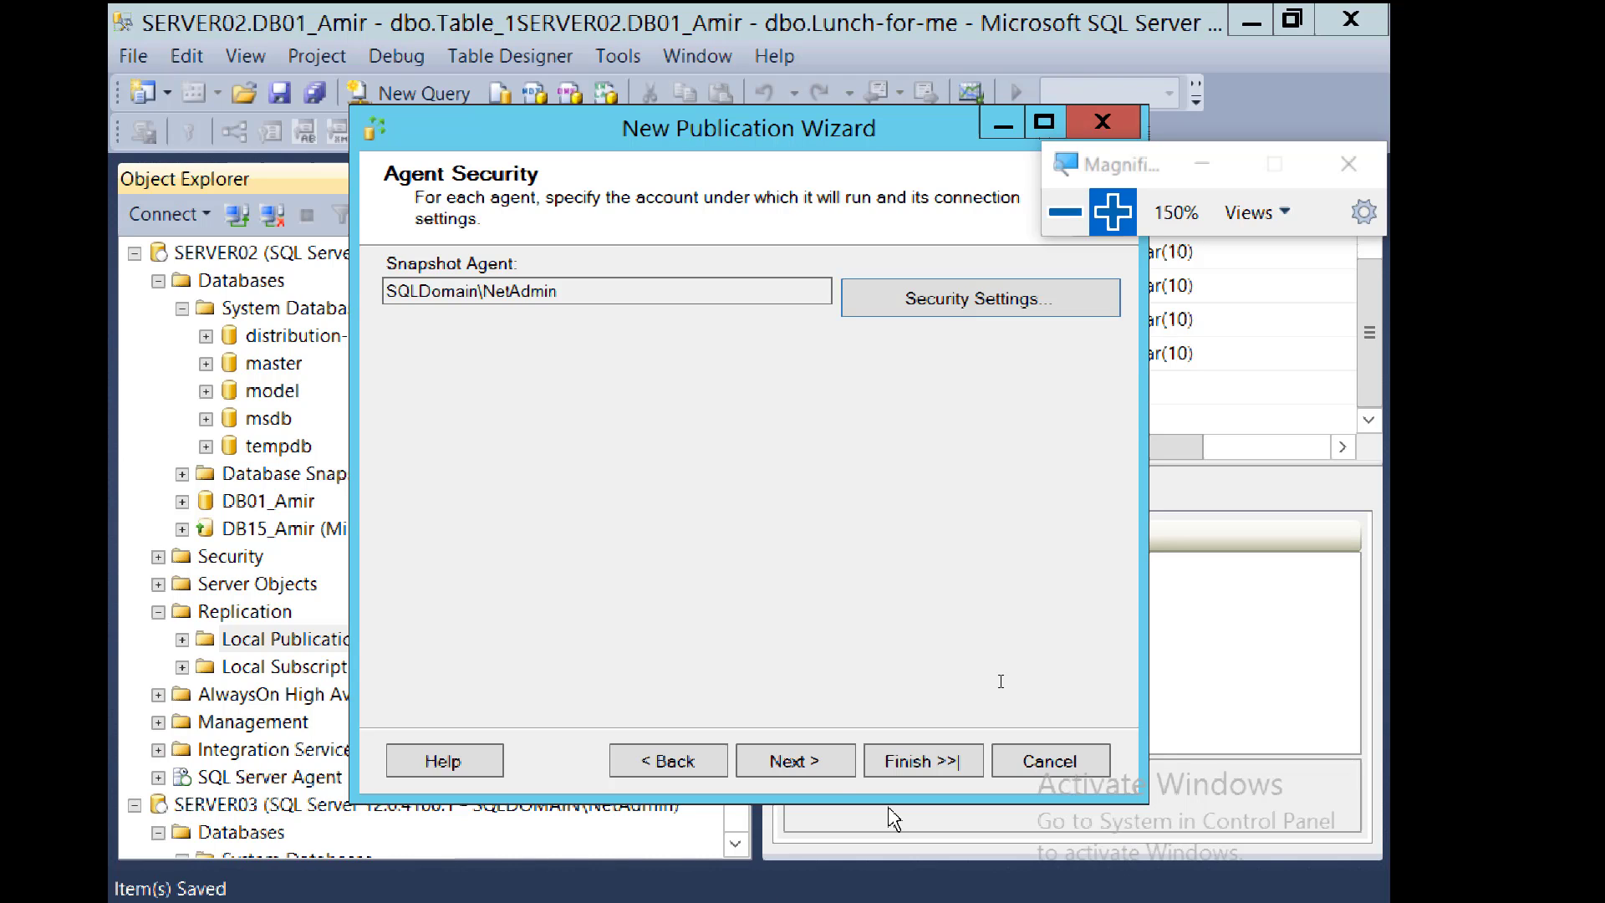
click(804, 760)
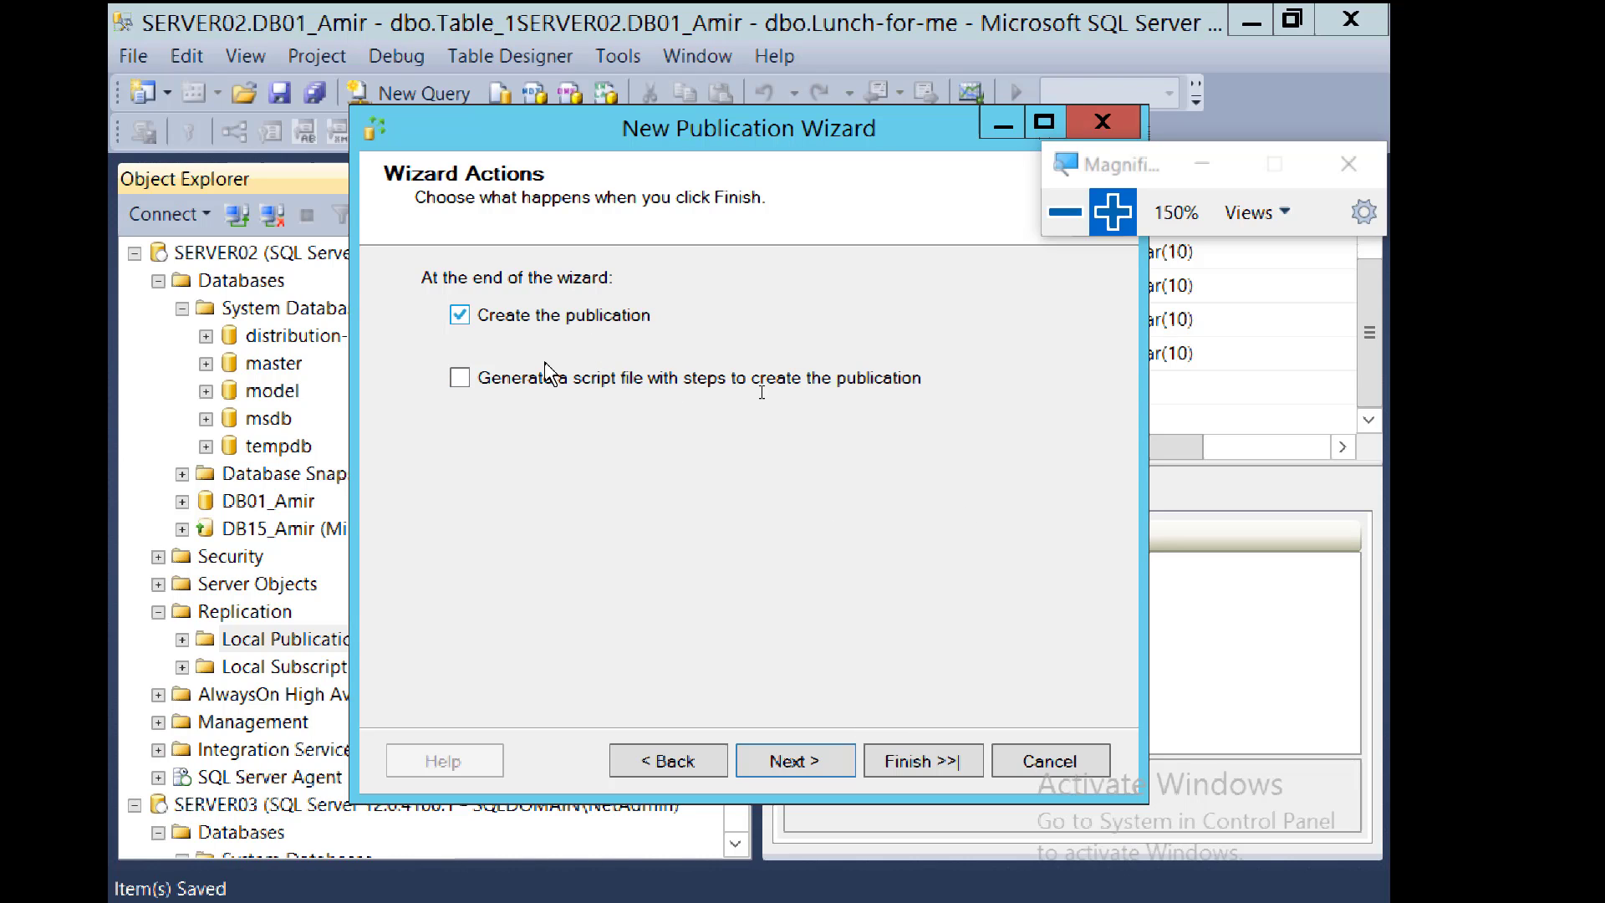
click(687, 386)
click(786, 763)
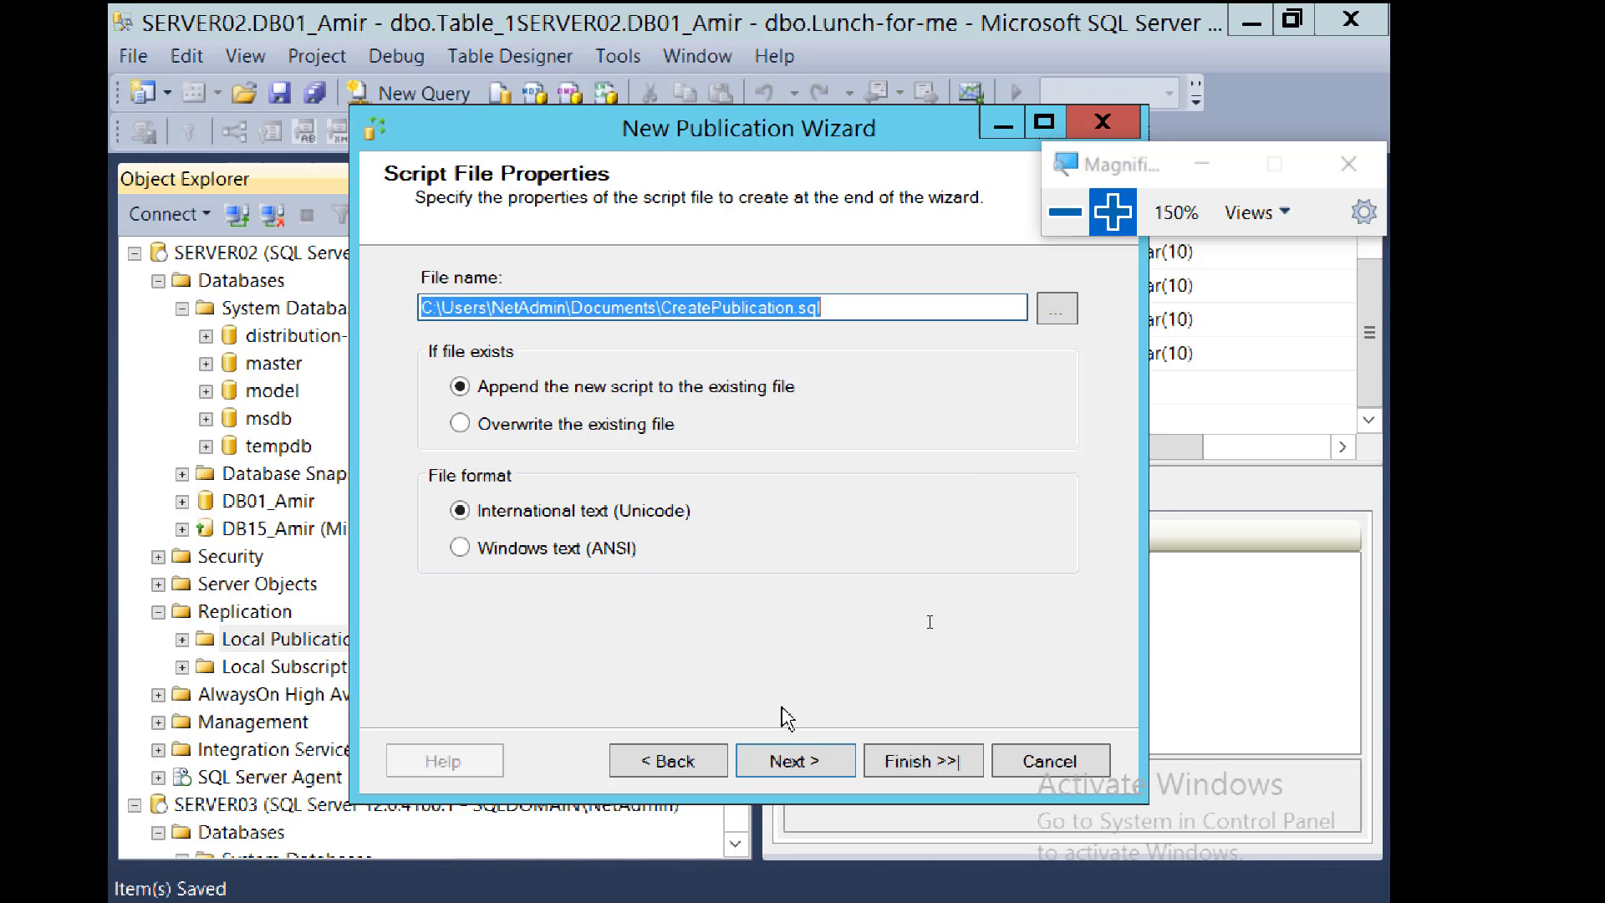
Keep the default script file properties, name the publication Publication-Amir, and finish the wizard to create it
click(786, 757)
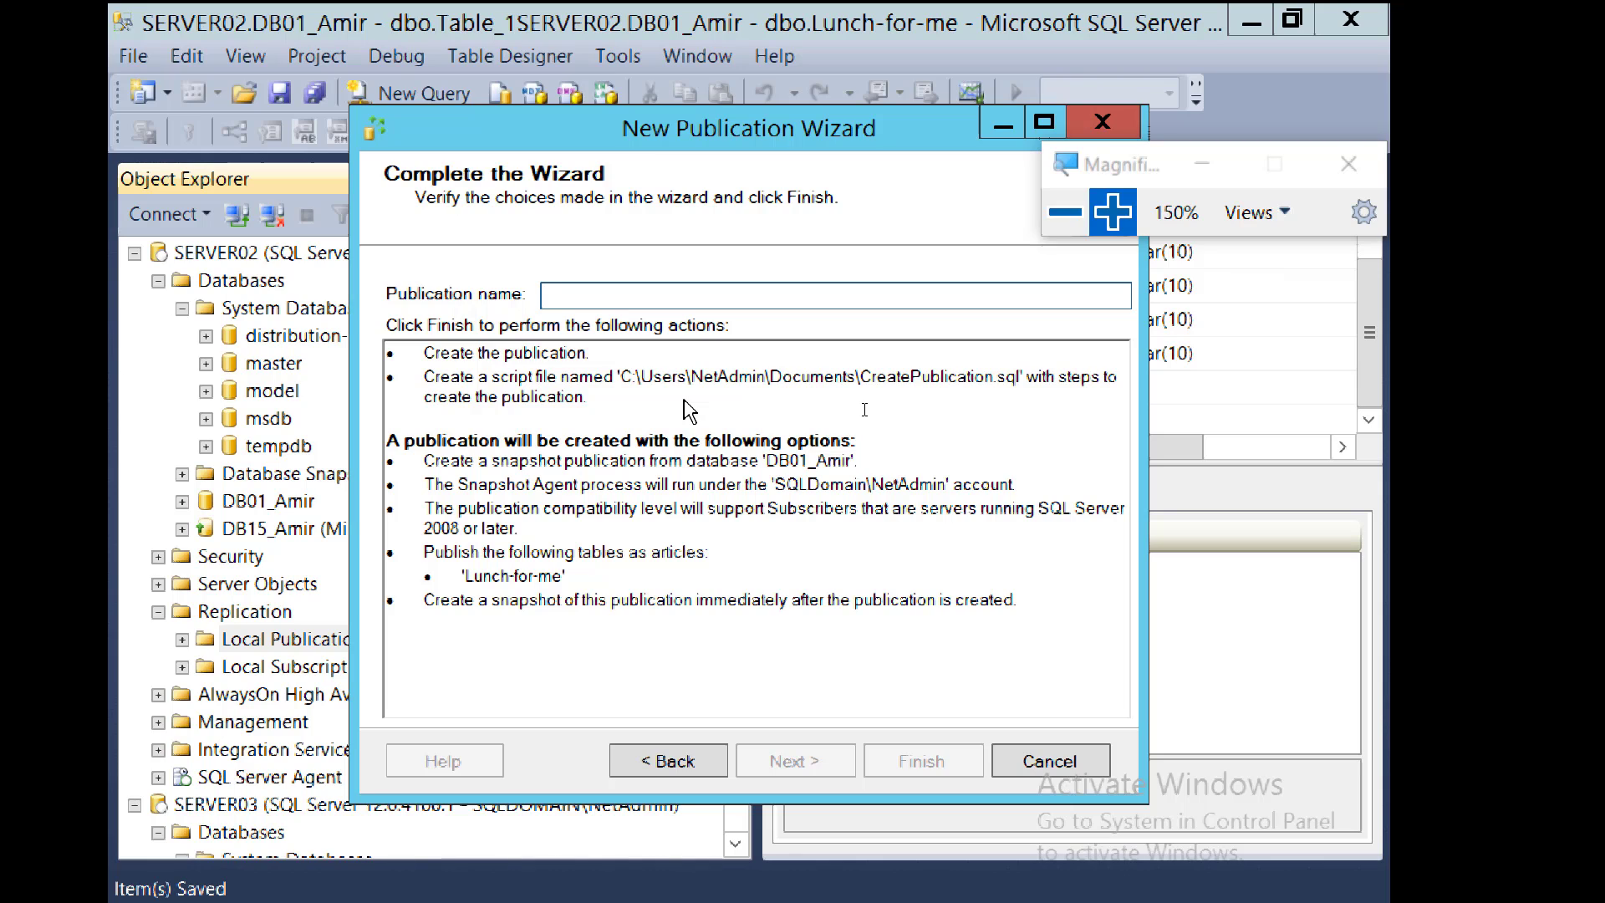
text(Publicat)
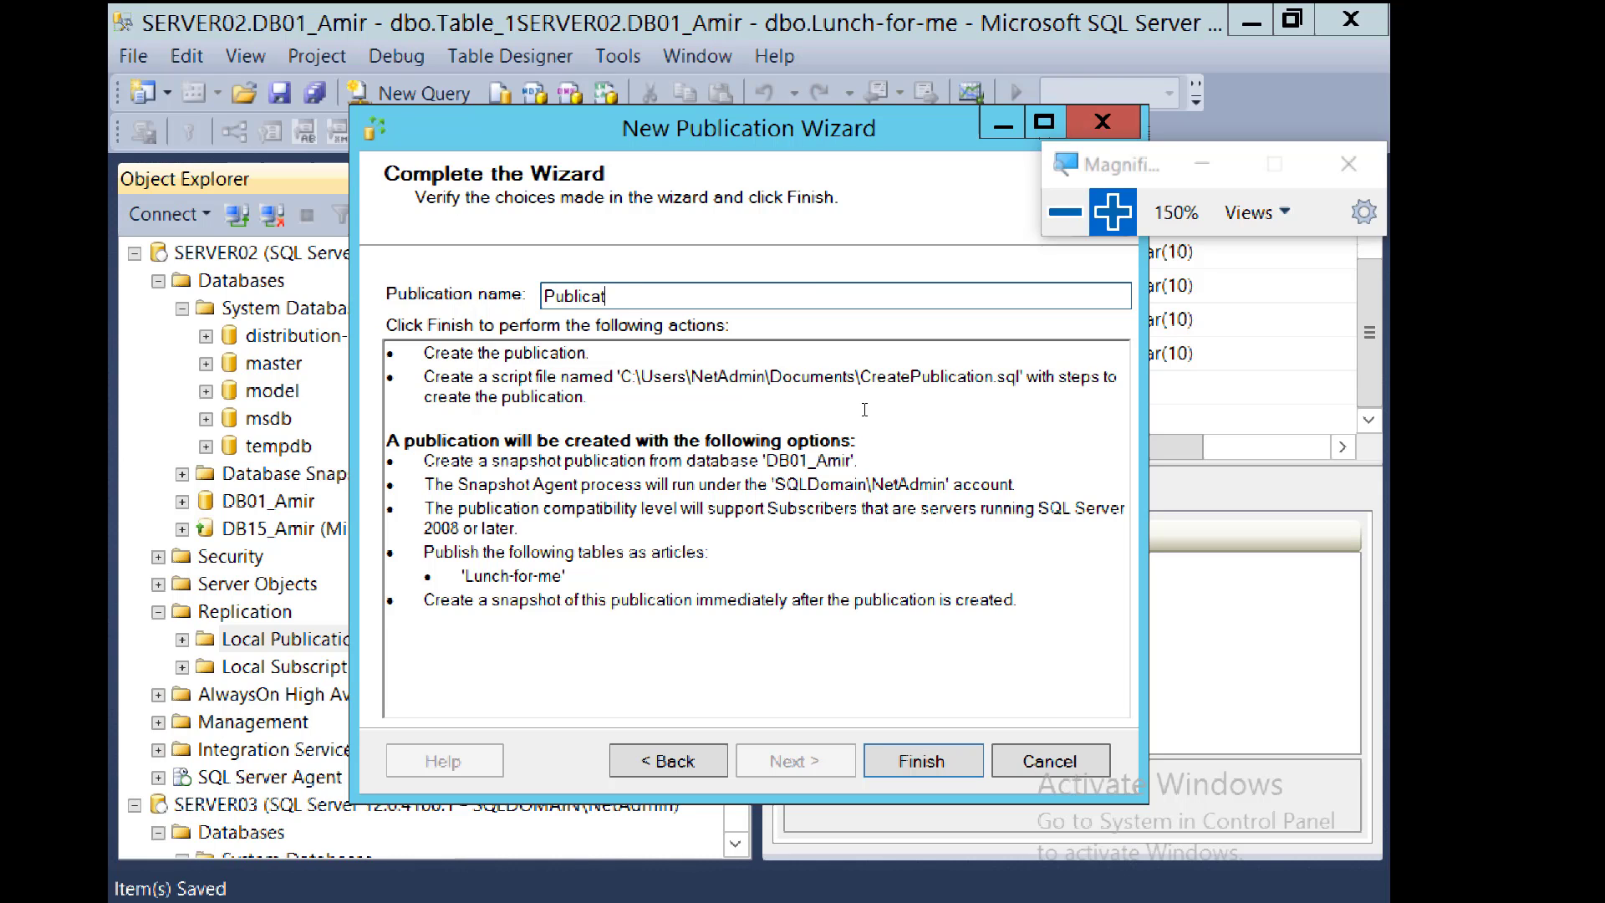
text(ion-Amir)
click(1114, 212)
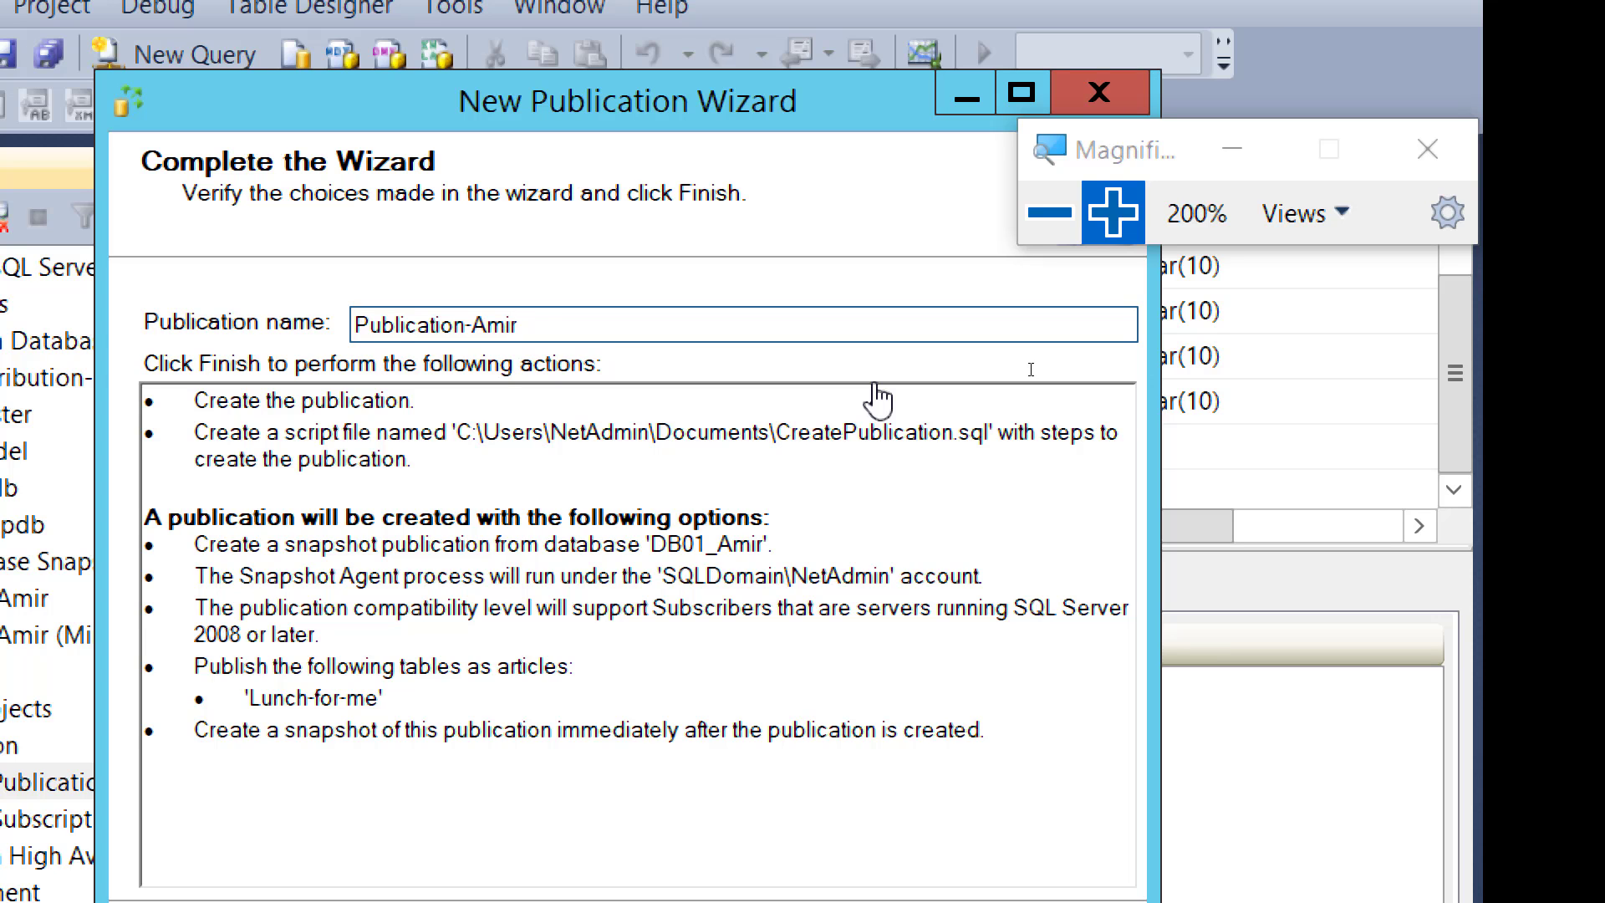
click(1062, 205)
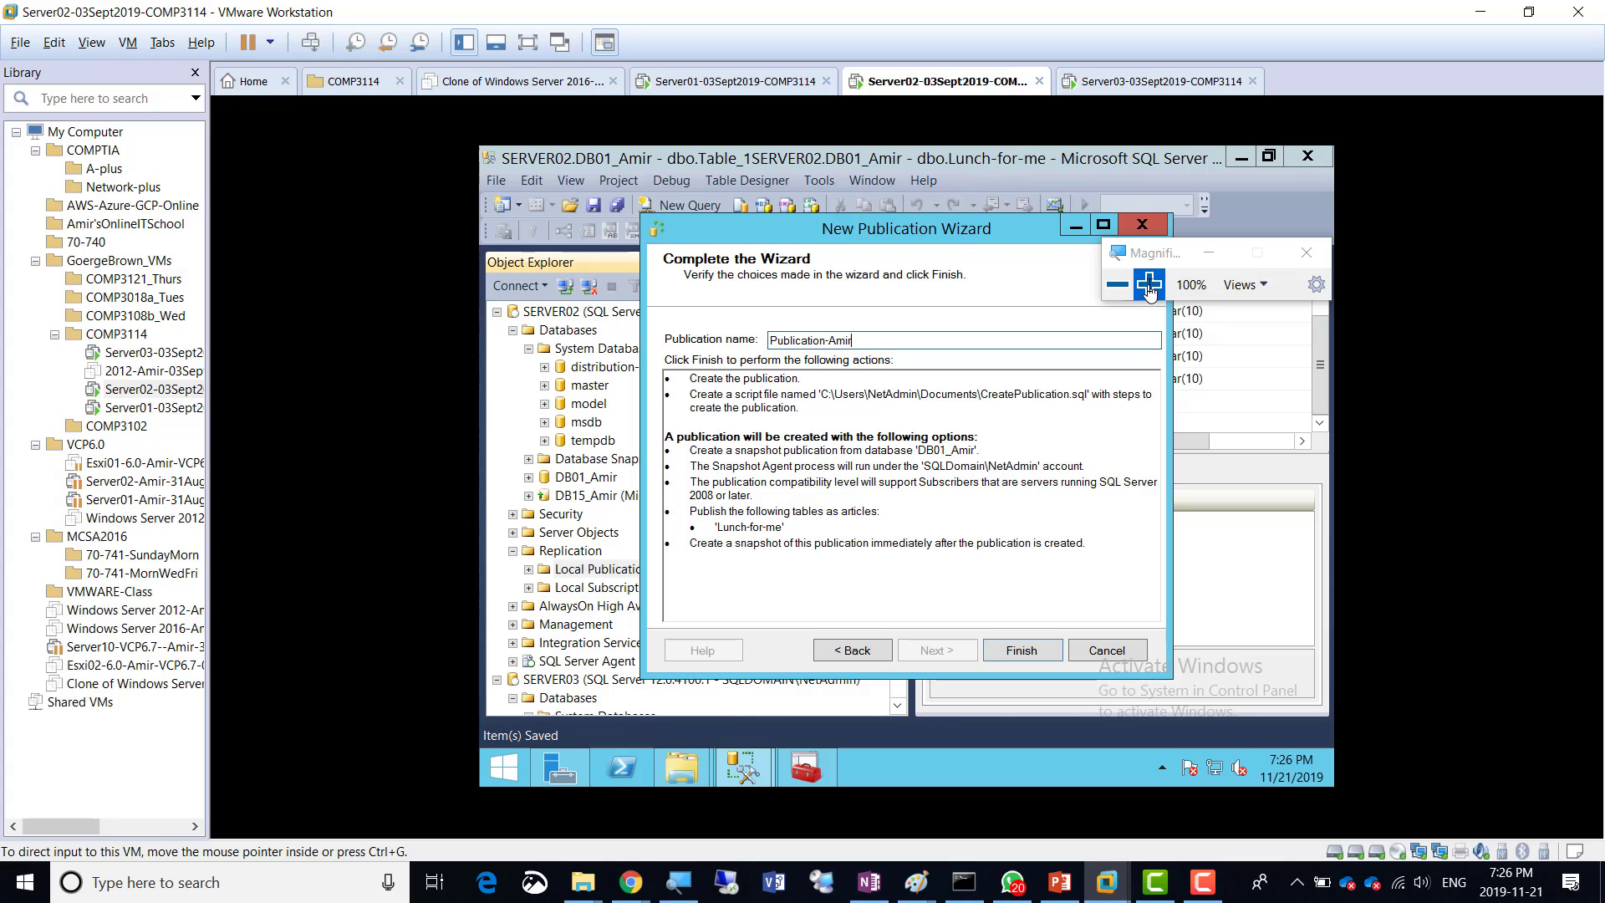
click(1148, 285)
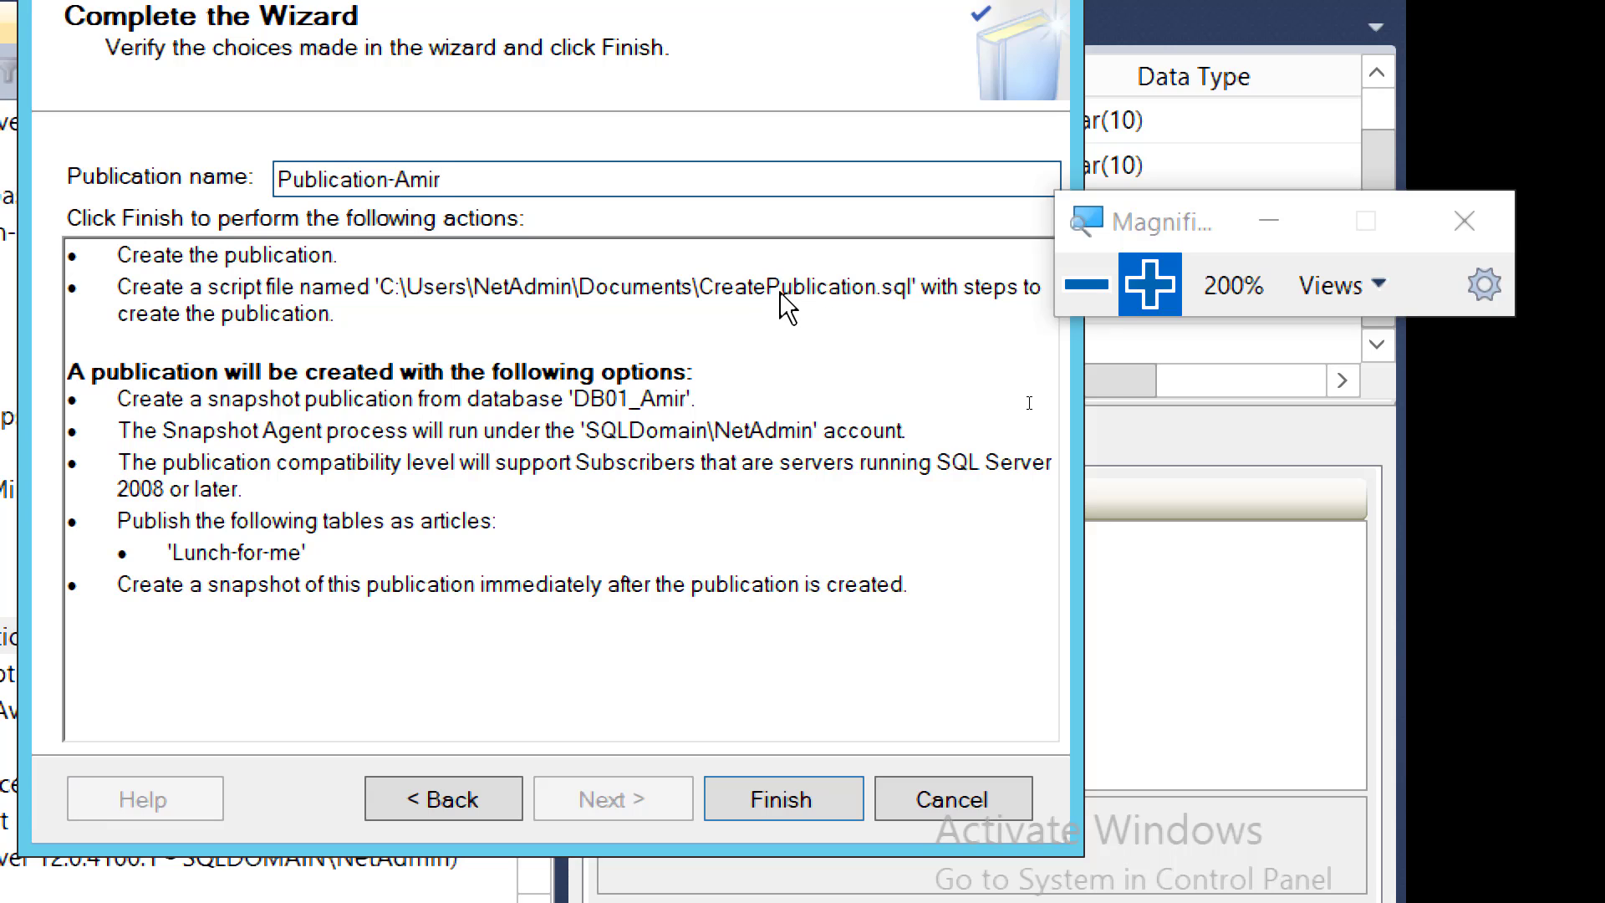
click(779, 799)
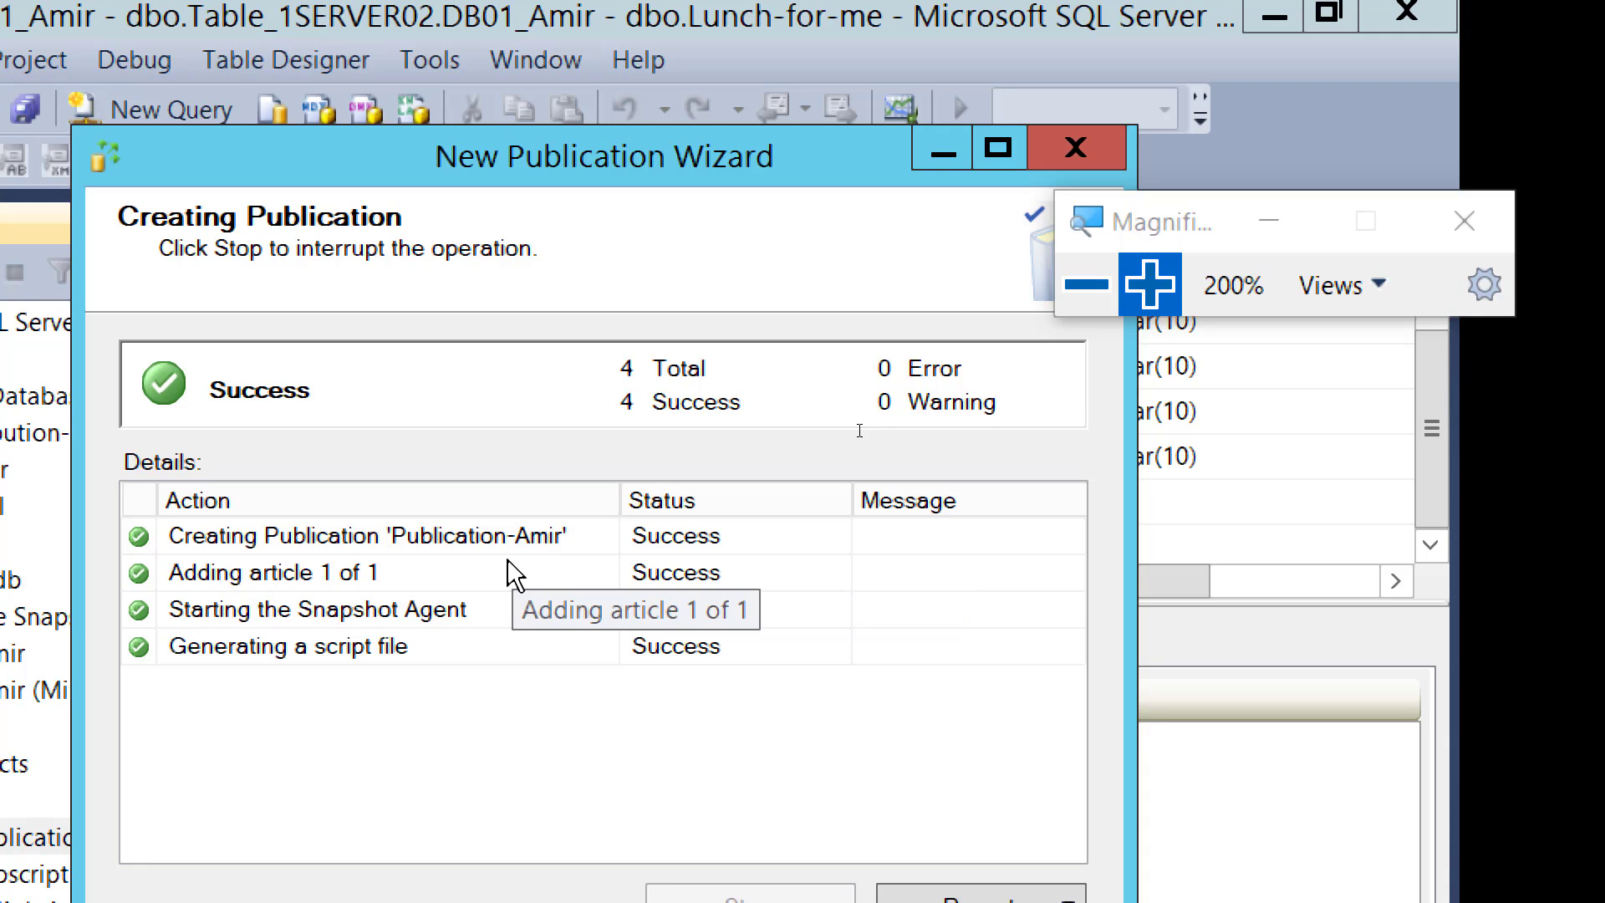
Switch to OneNote, open the Week12 - 21Nov2019 page, and duplicate the Screenshot 3 line directly below itself
click(1087, 284)
click(1084, 287)
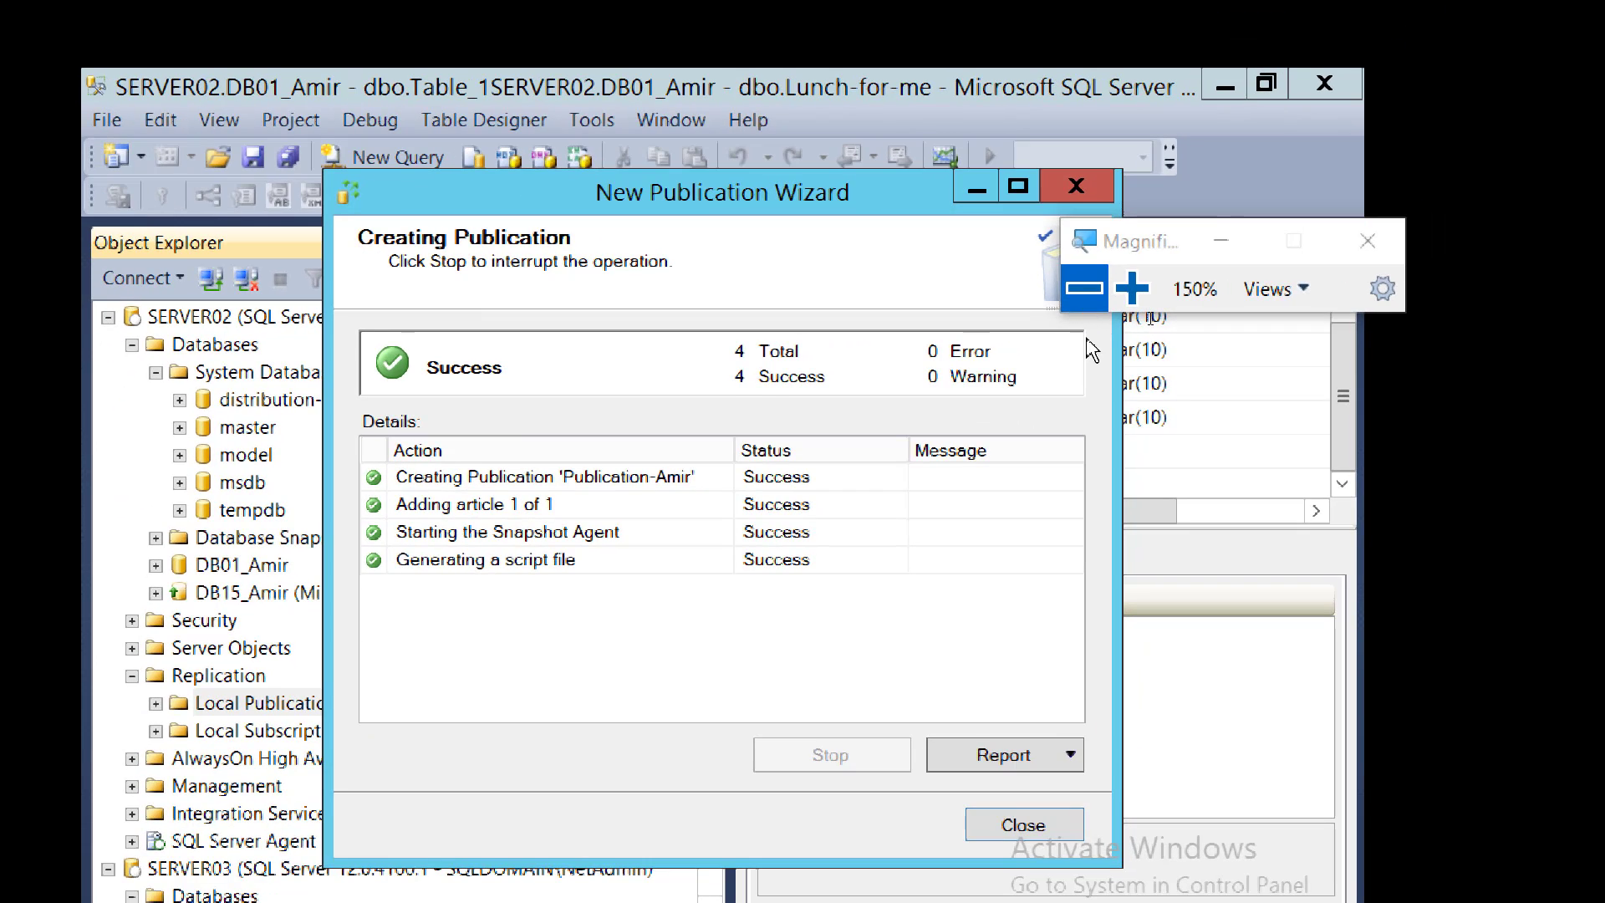
click(1084, 287)
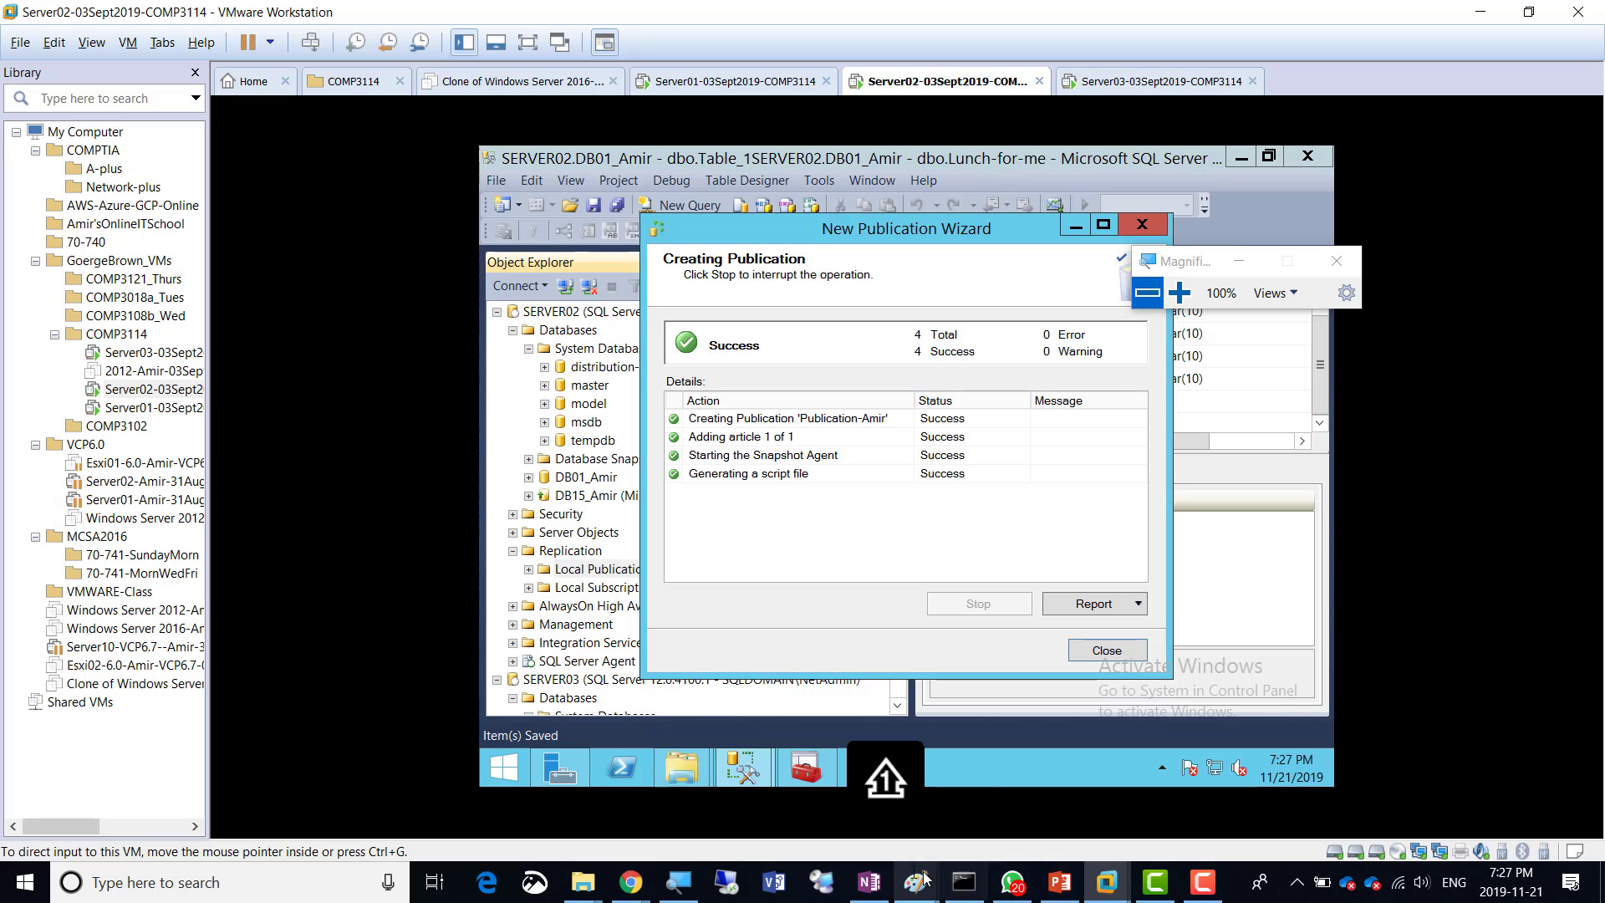
mouse_move(875, 891)
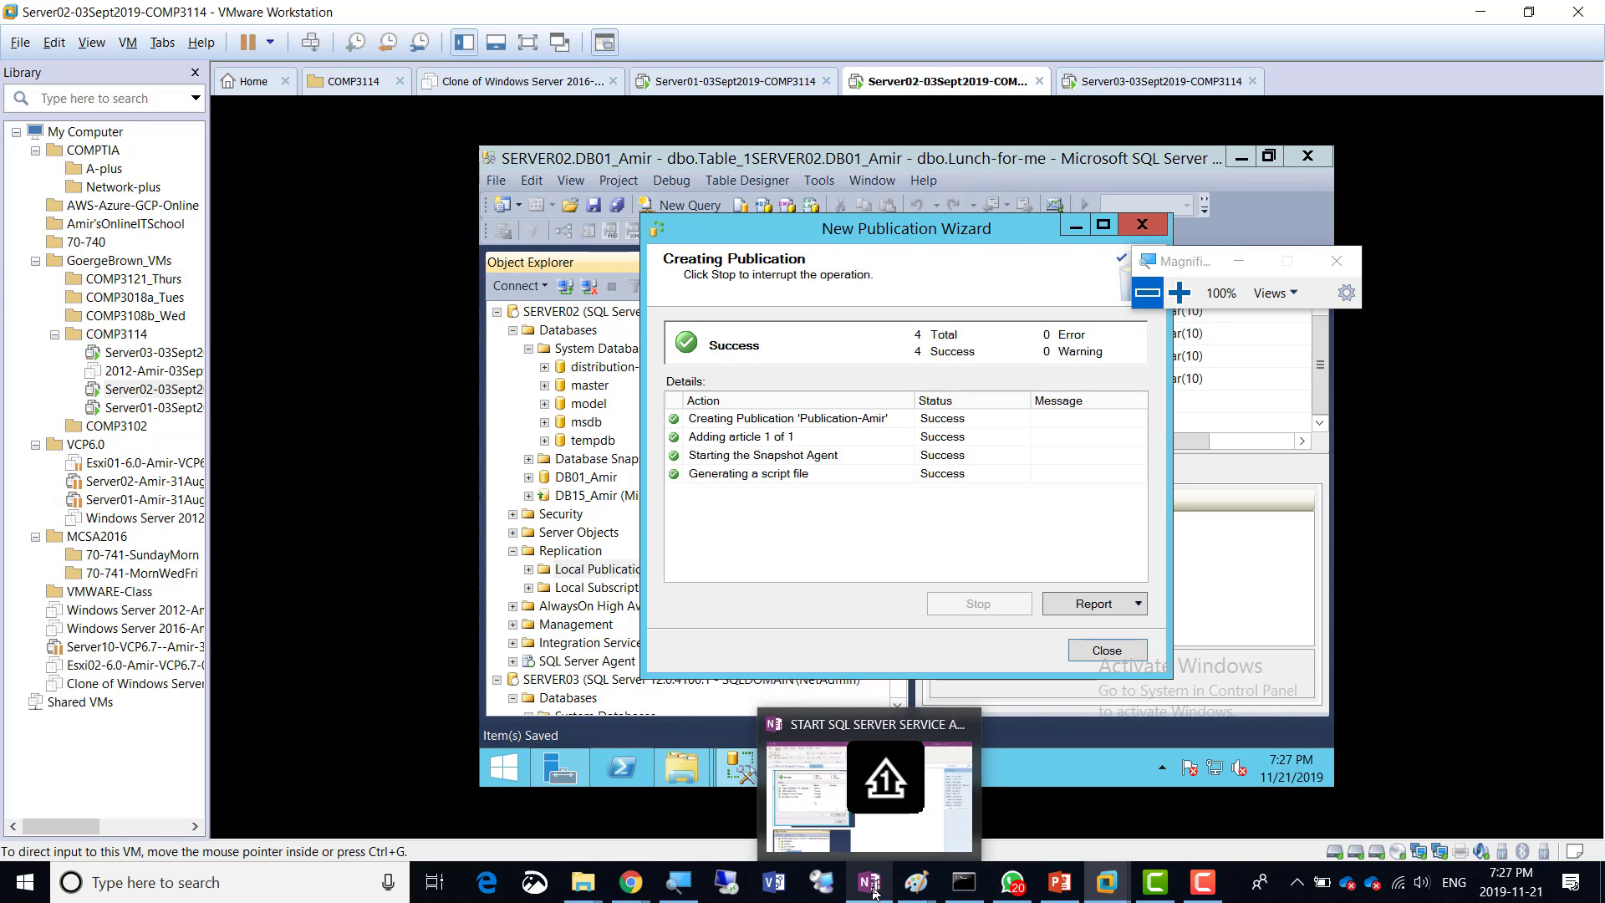
click(873, 789)
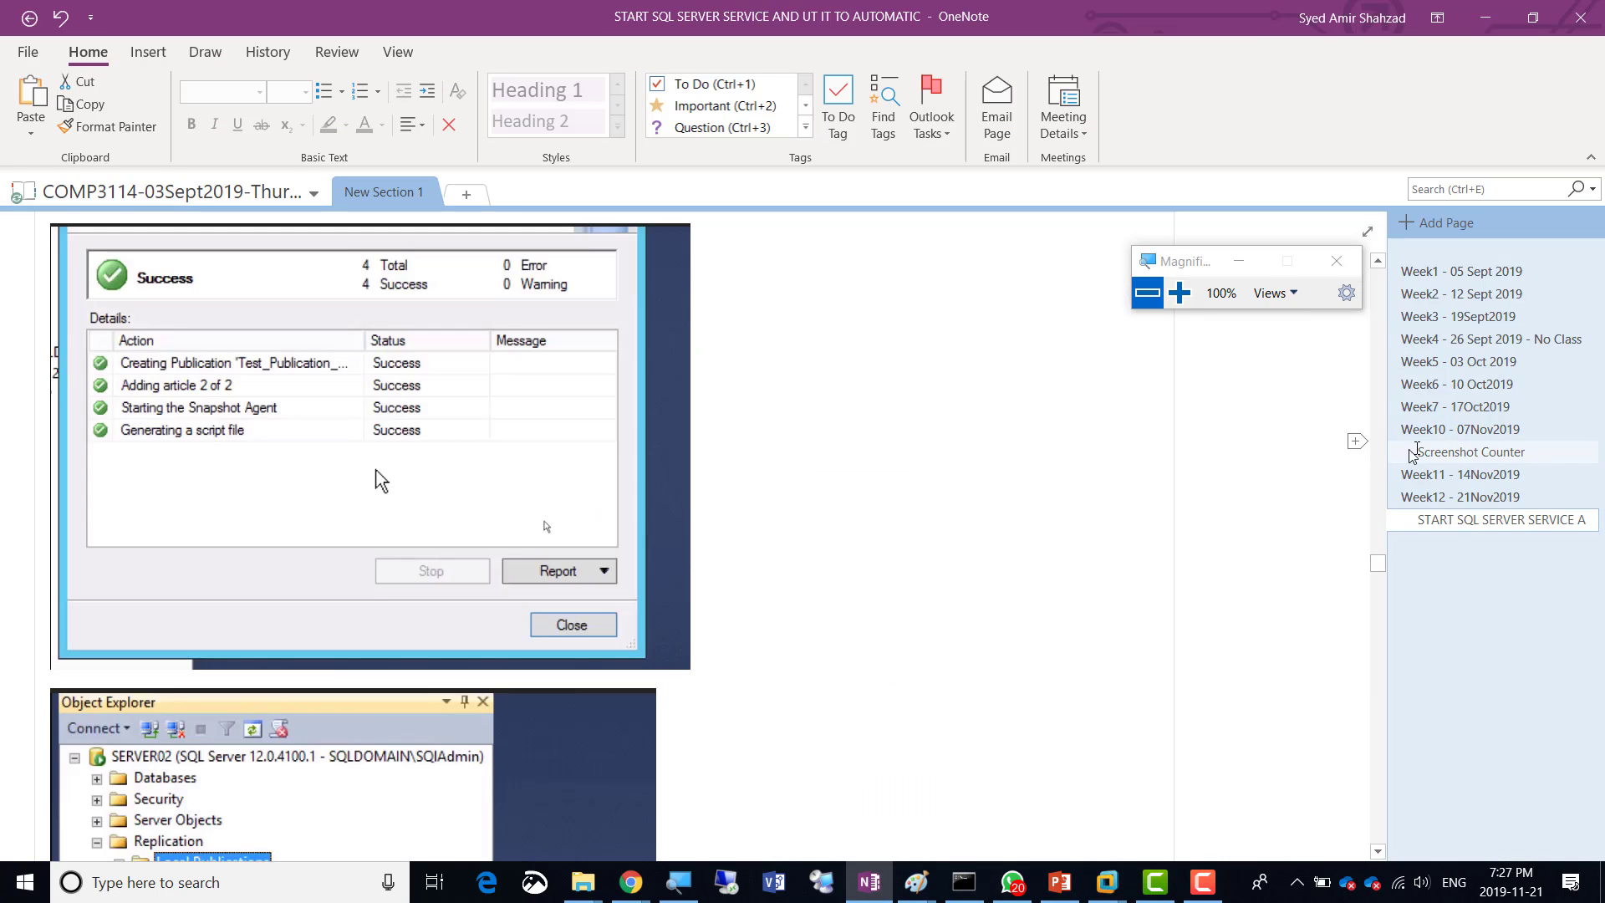
click(1446, 496)
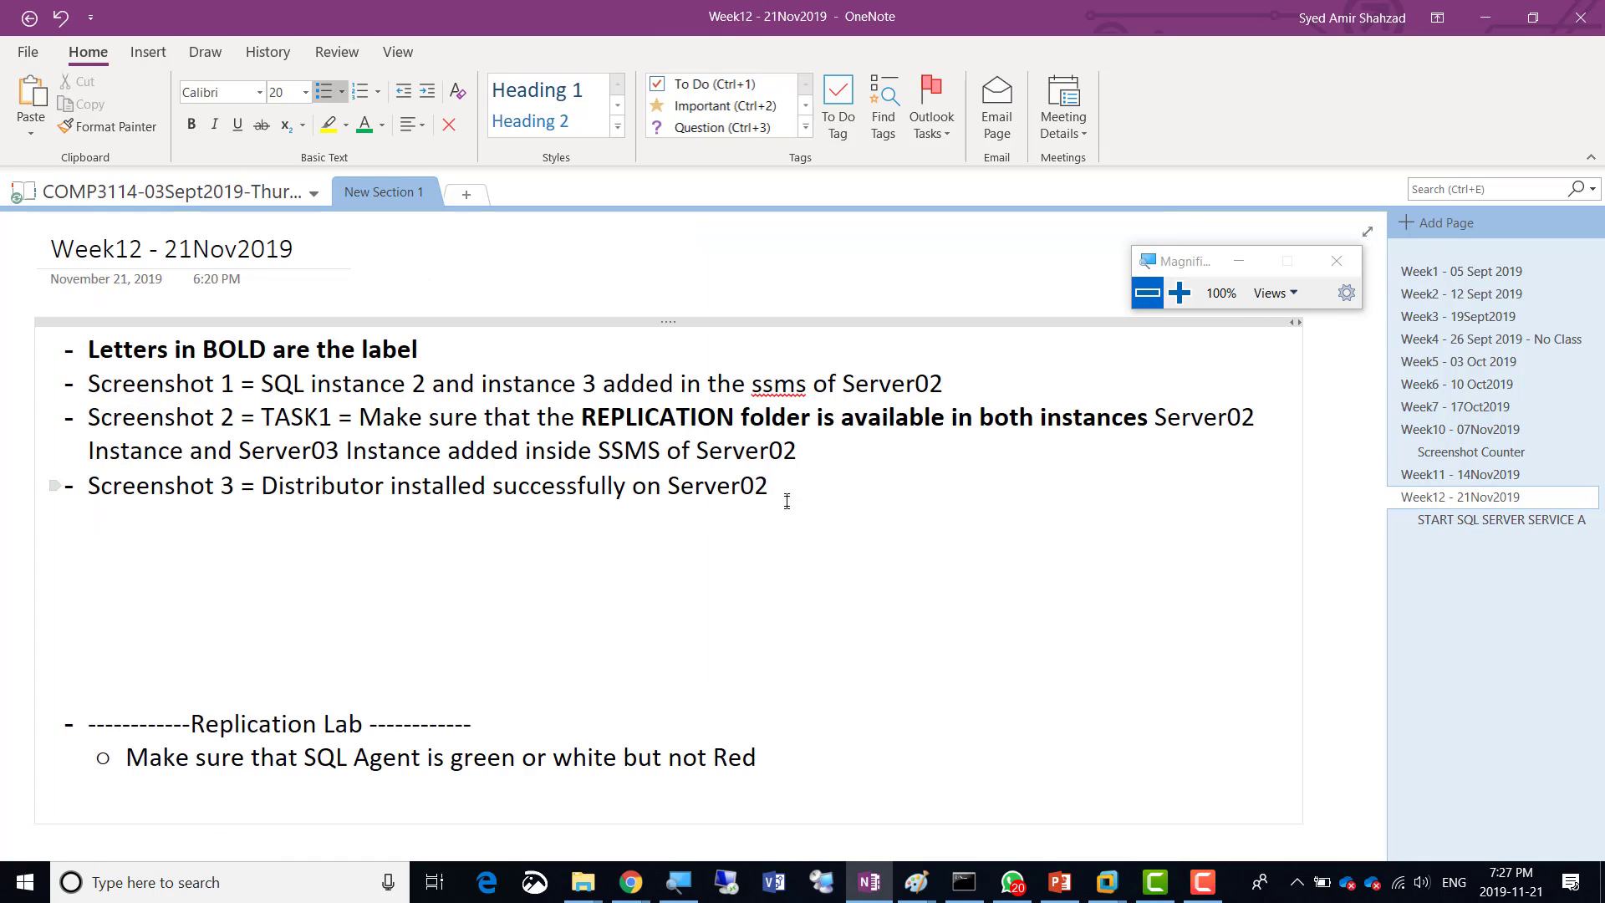
triple_click(783, 491)
key(ctrl+c)
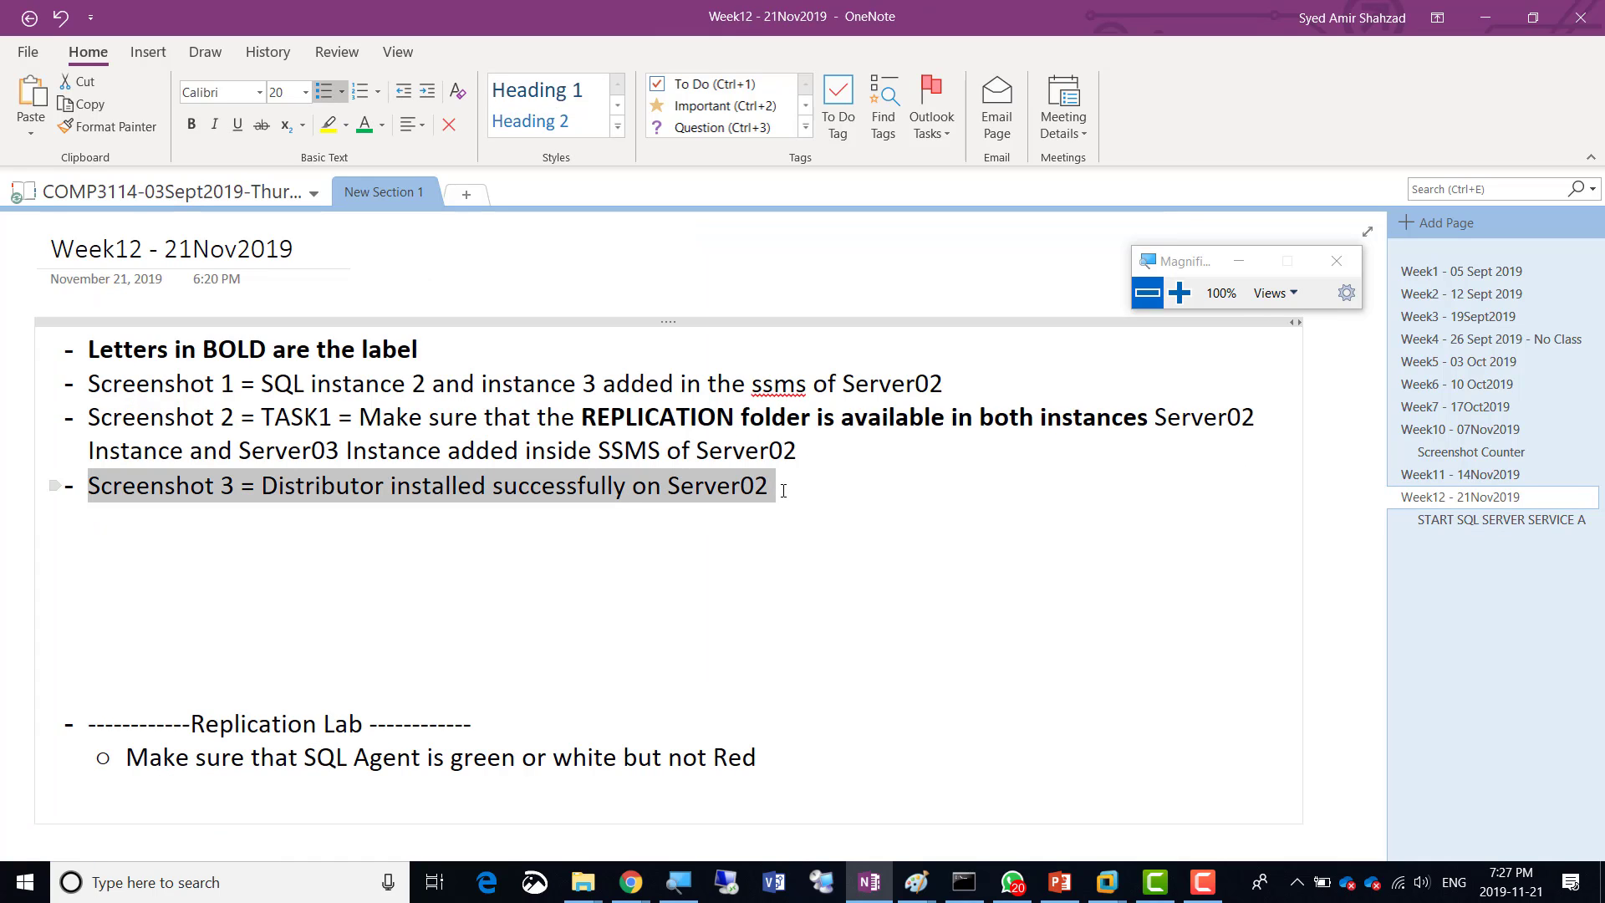
click(783, 491)
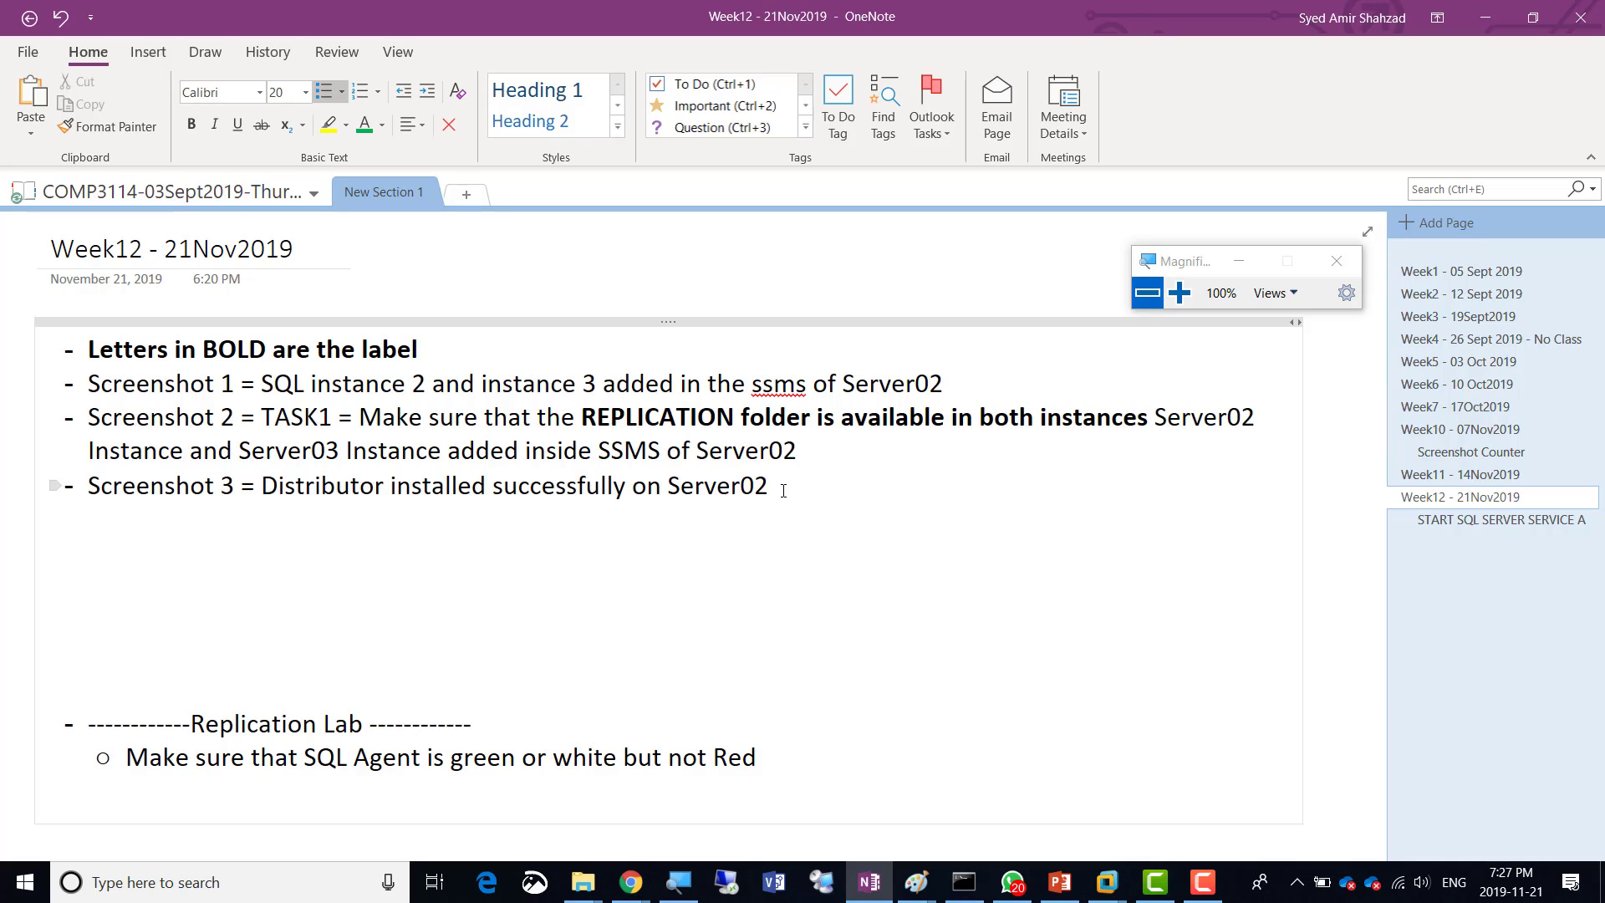
key(Return)
key(ctrl+v)
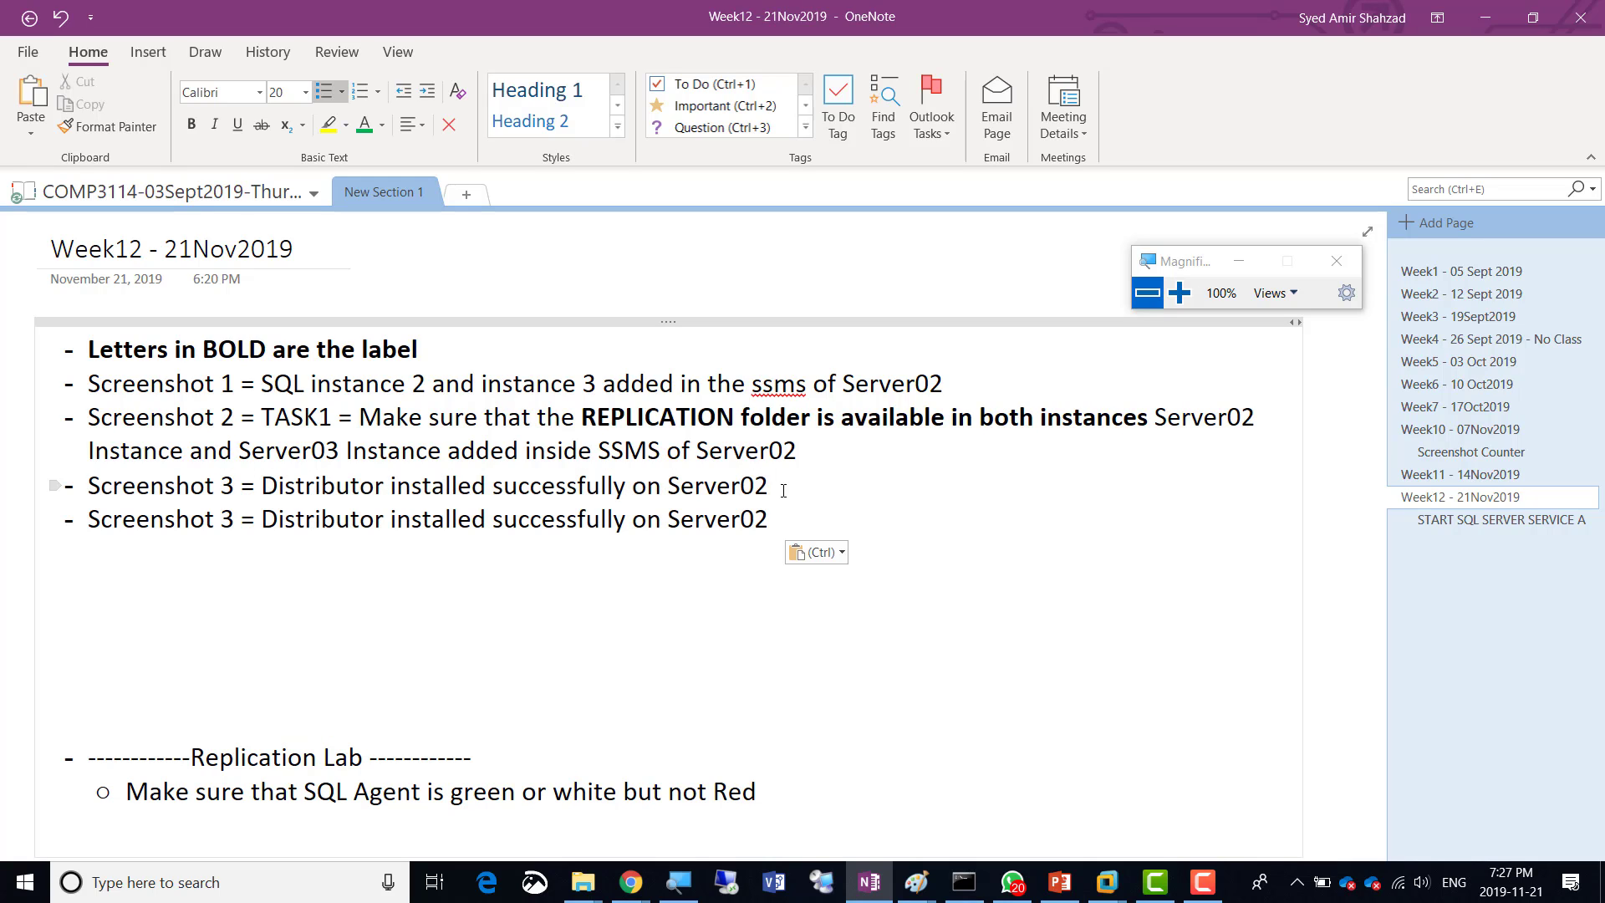
Edit the duplicated line to read "Screenshot 4 = Publisher installed successfully on Server02"
key(Right)
key(Right)
key(Right)
key(Right)
key(Right)
key(Right)
key(Right)
key(Right)
key(Right)
key(Right)
key(shift+Right)
text(4)
key(shift+Right)
key(shift+Right)
key(shift+Right)
key(shift+Right)
key(shift+Right)
key(shift+Right)
key(shift+Right)
key(shift+Right)
key(shift+Right)
key(shift+Right)
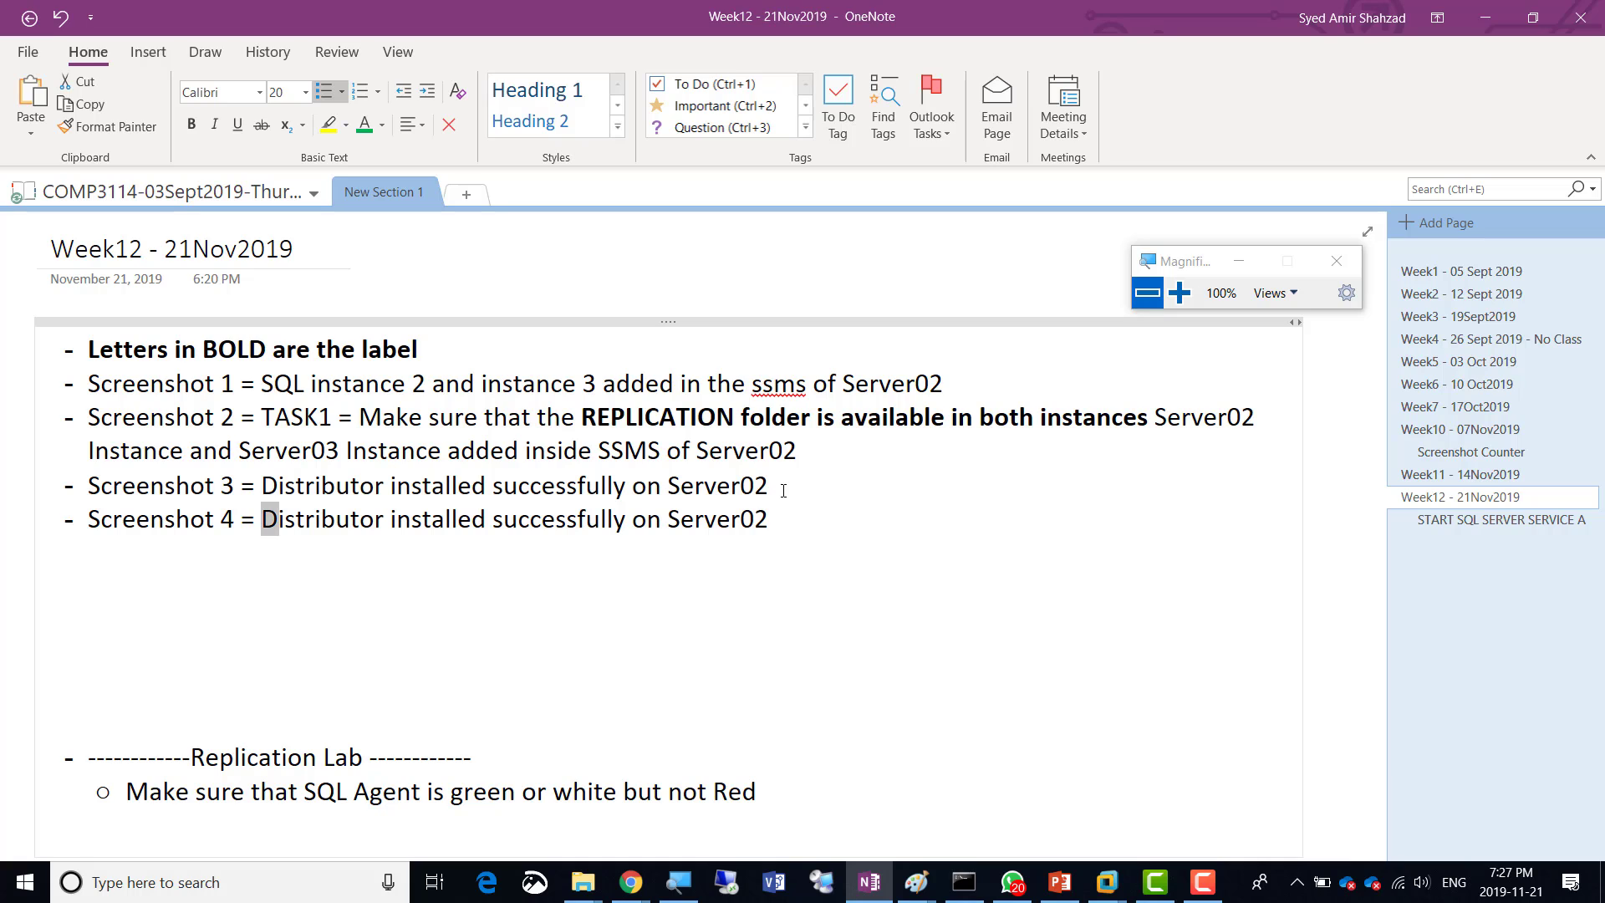
key(shift+Right)
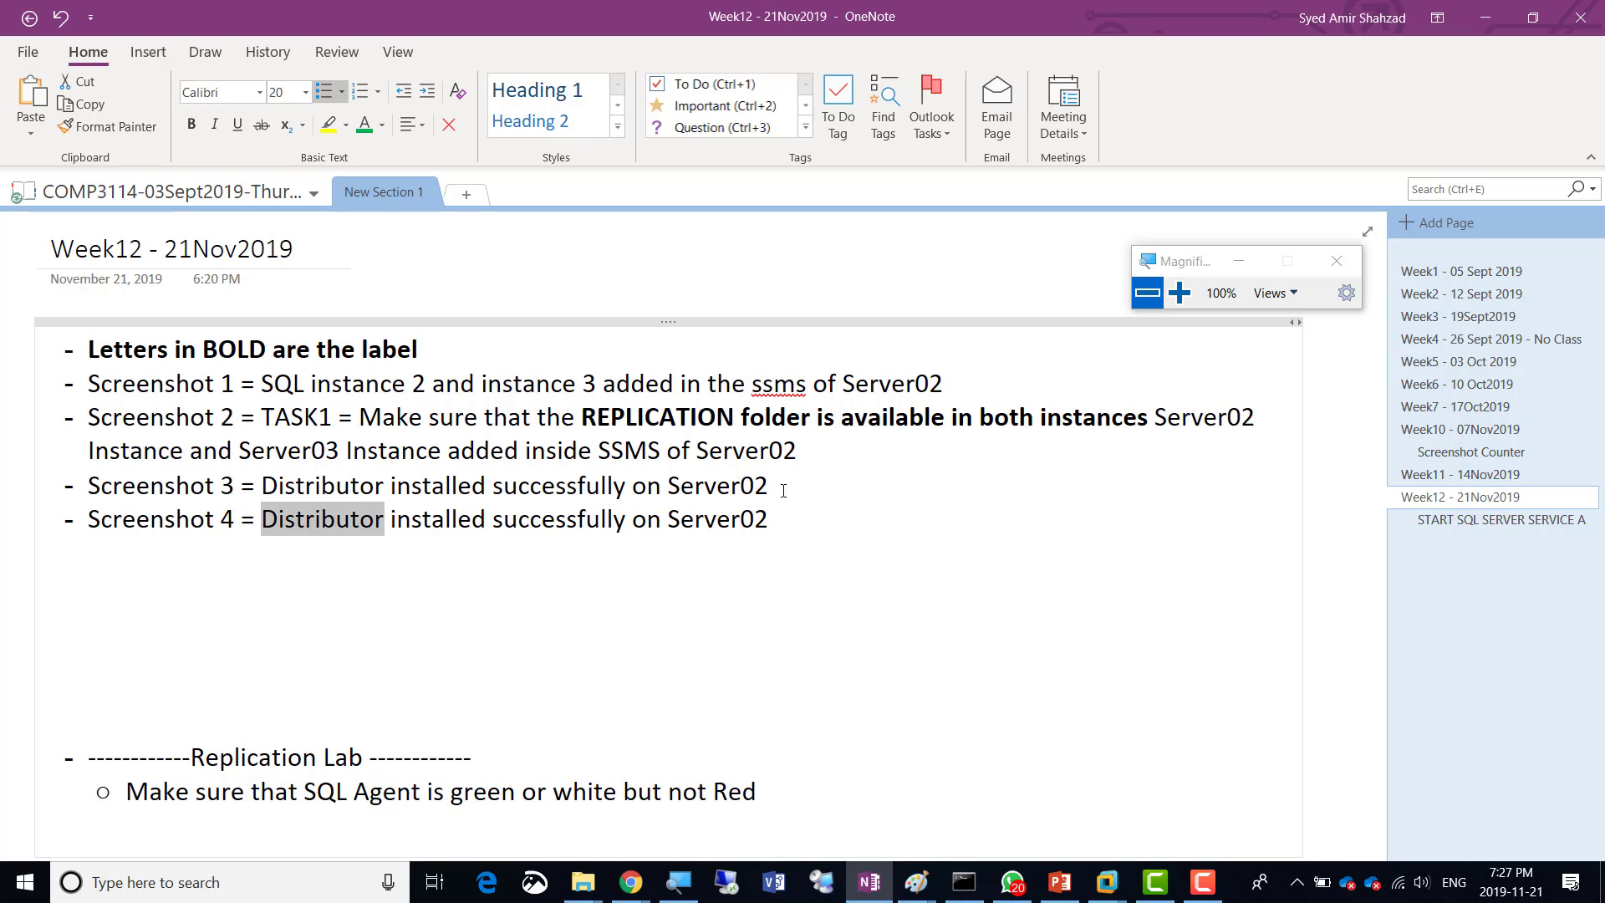
text(Publisher)
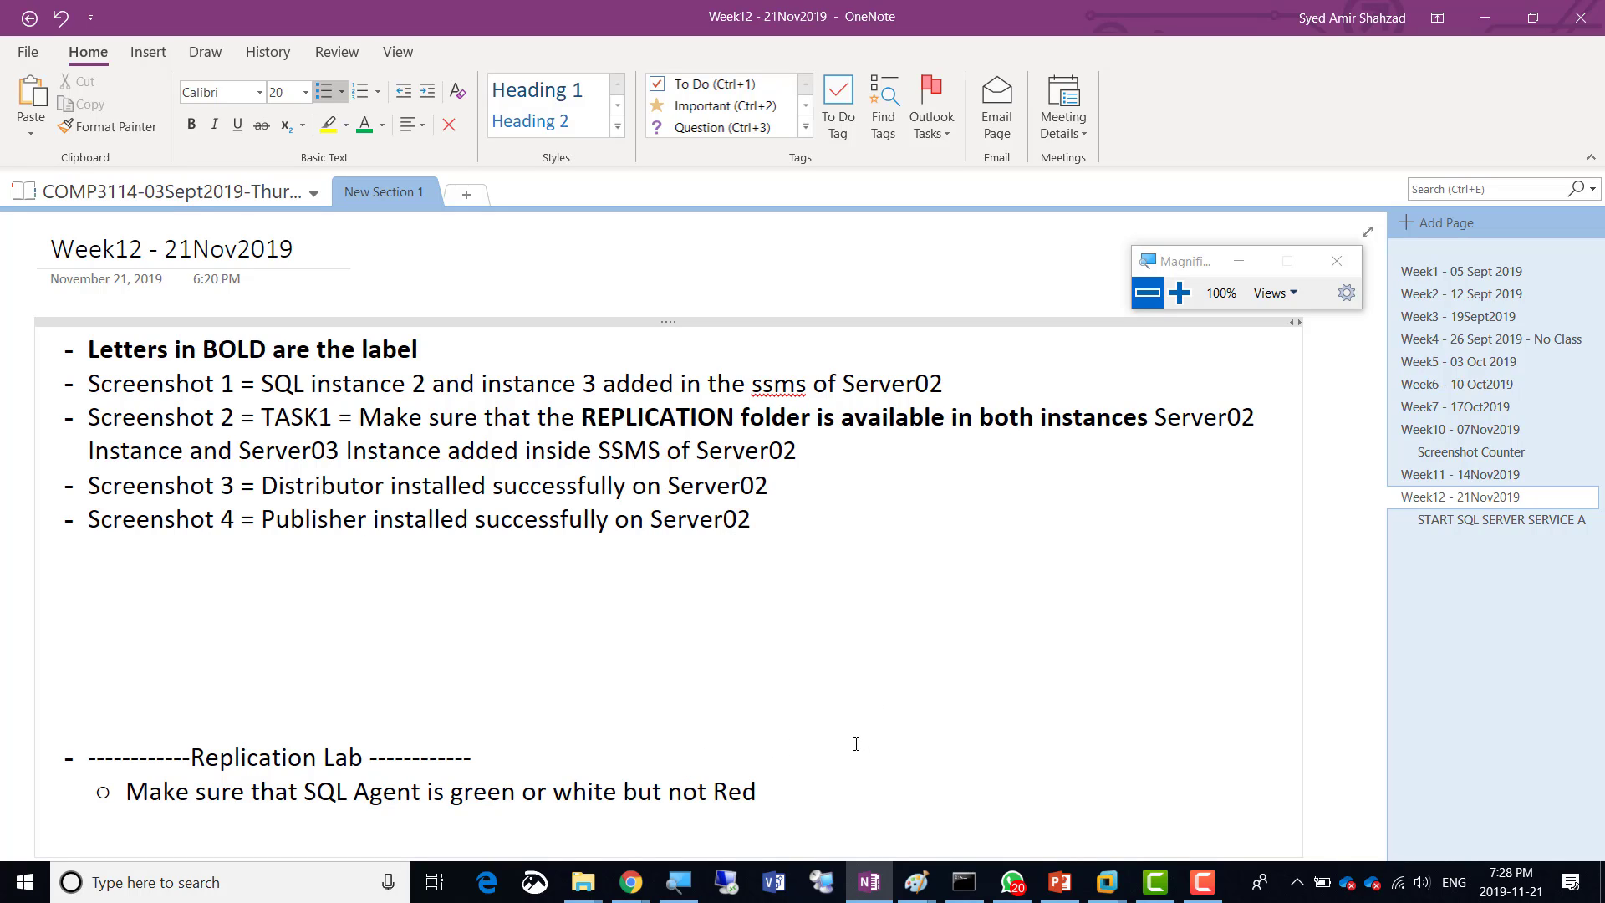
click(1202, 882)
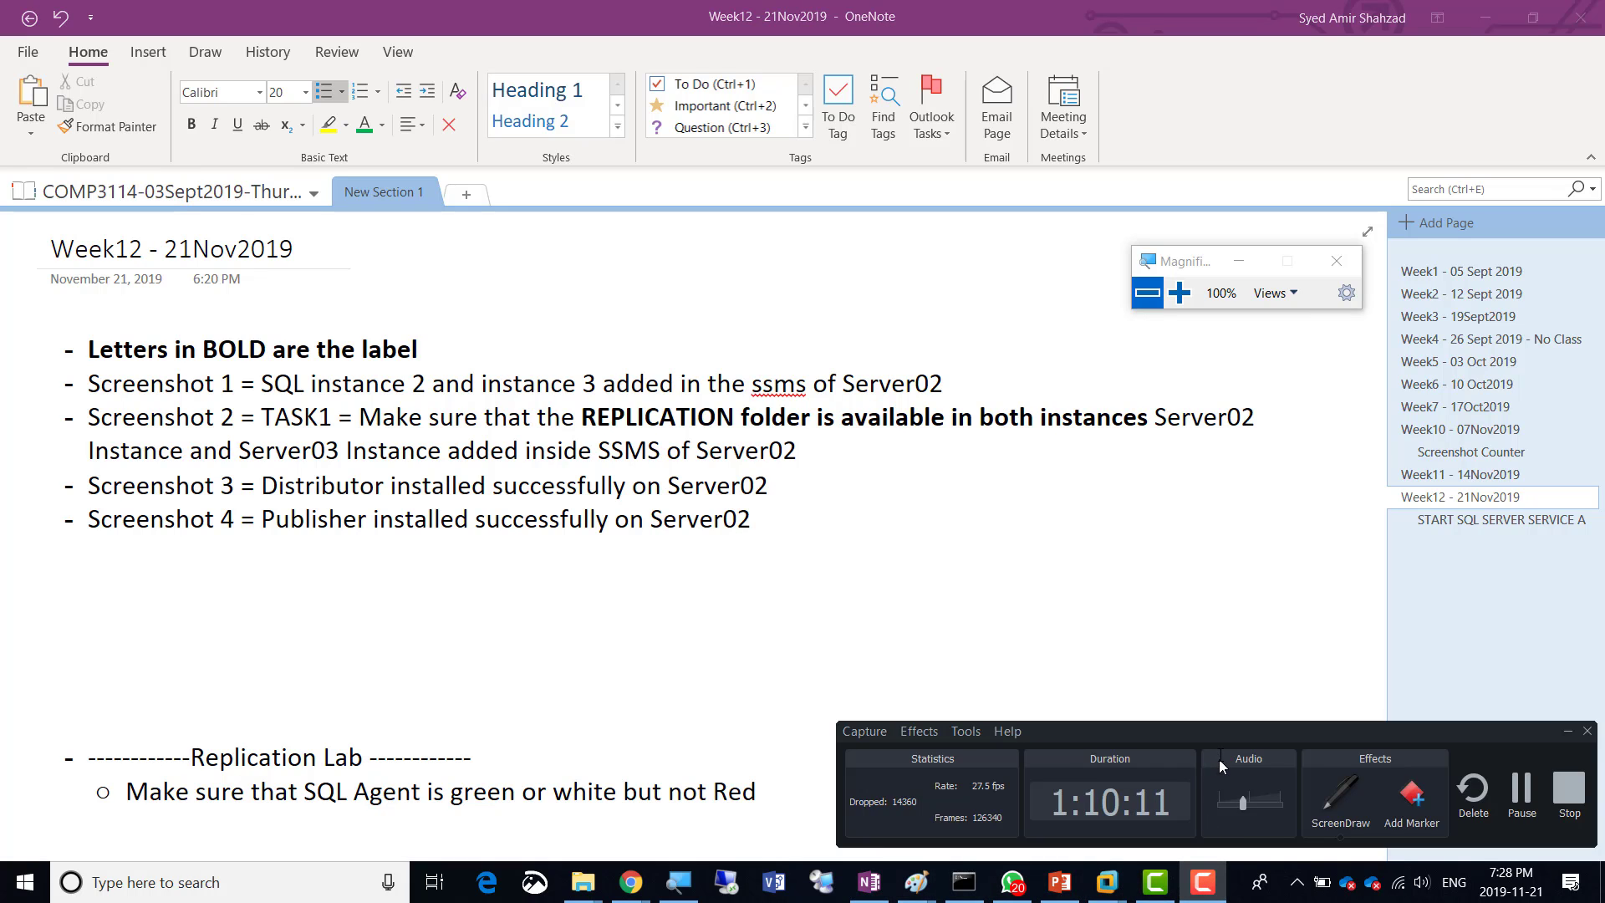
drag(1215, 725, 841, 393)
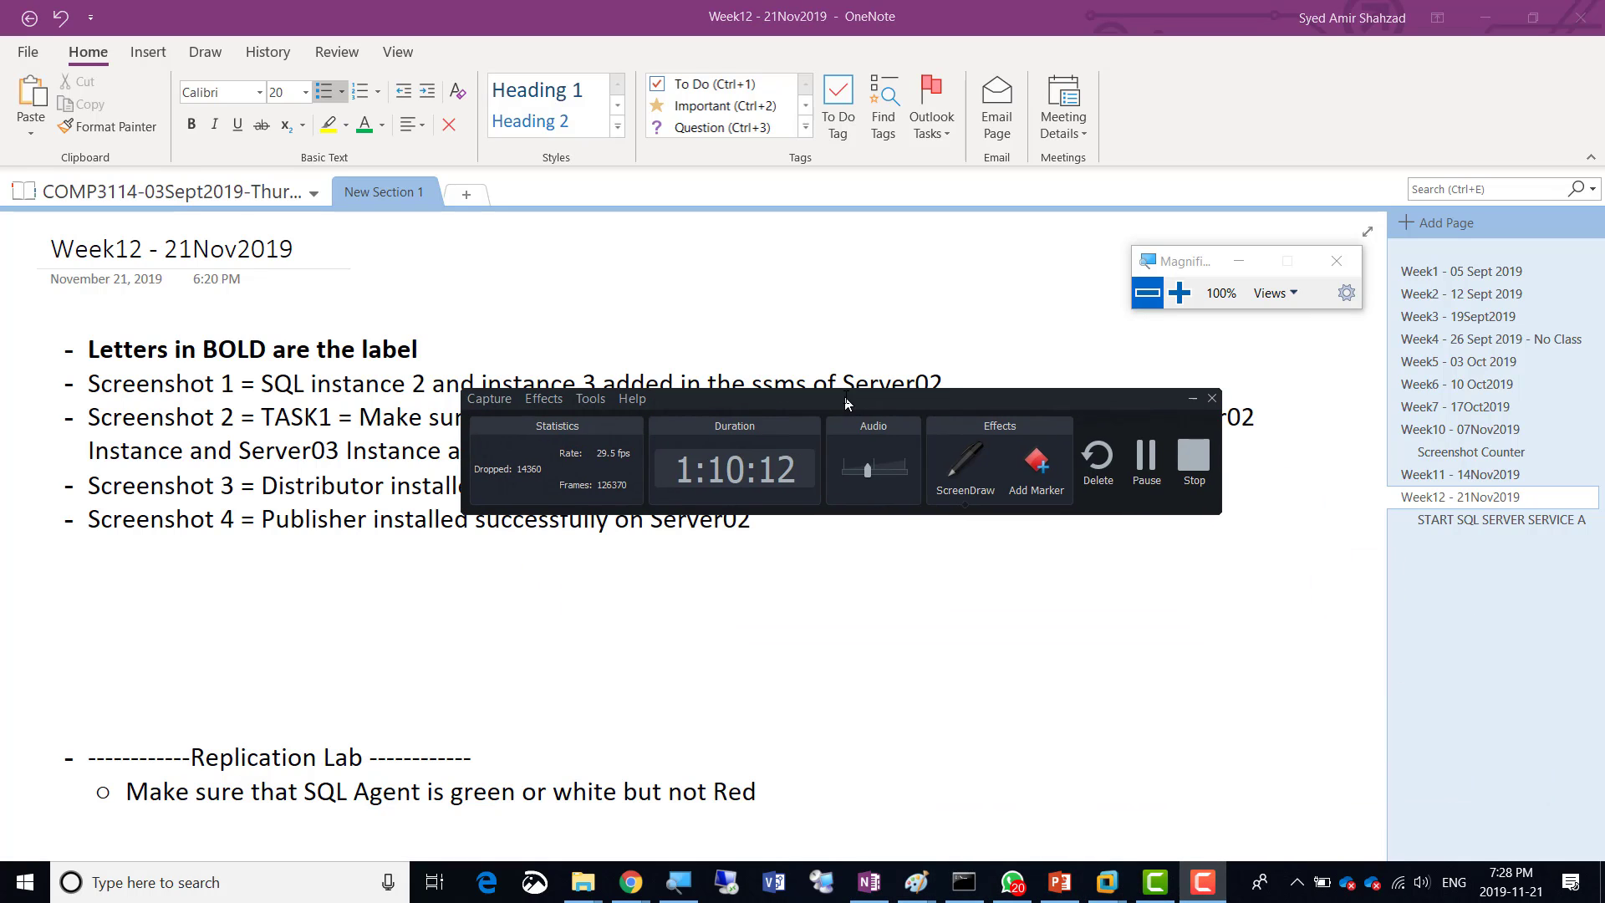
click(1154, 464)
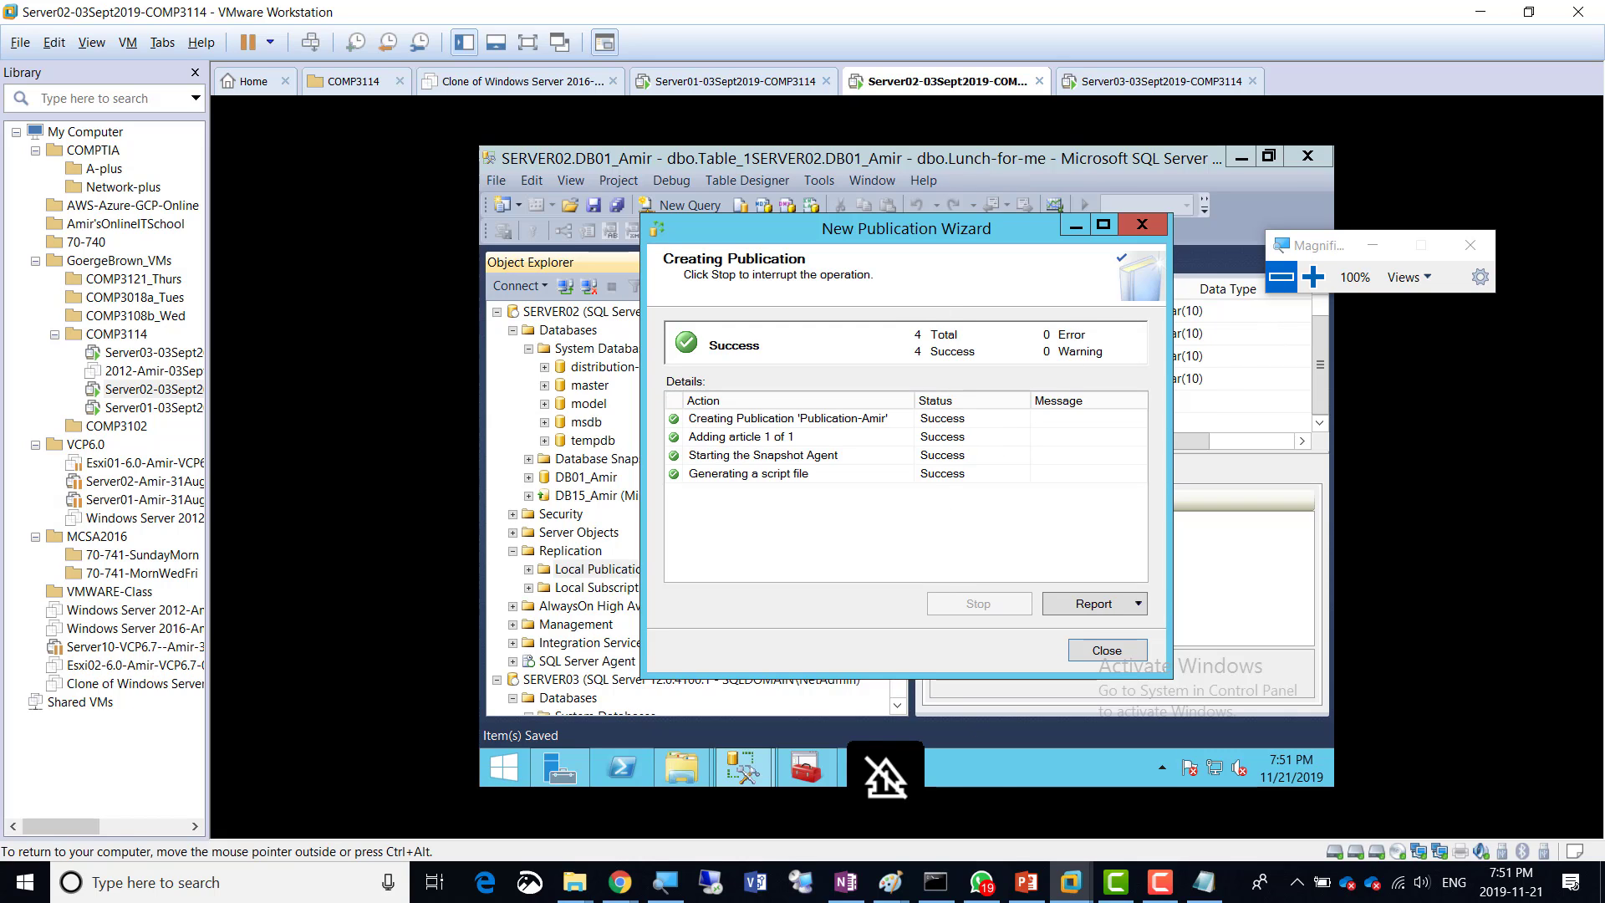
Switch to OneNote and review the local publication screenshots on the START SQL SERVER SERVICE page
click(845, 882)
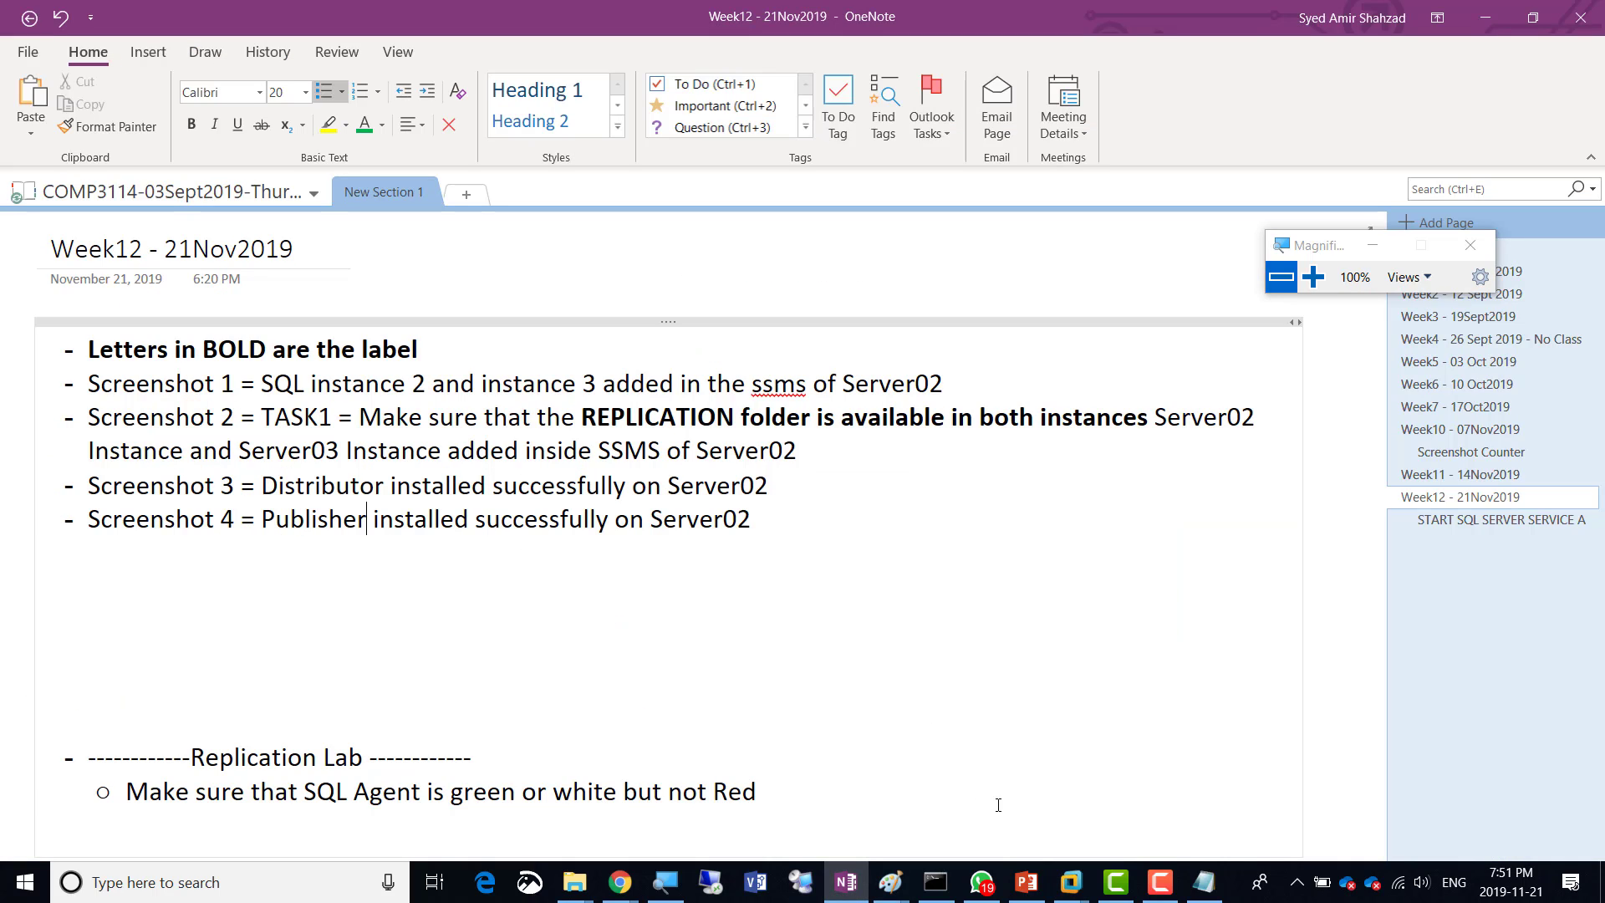
click(1465, 520)
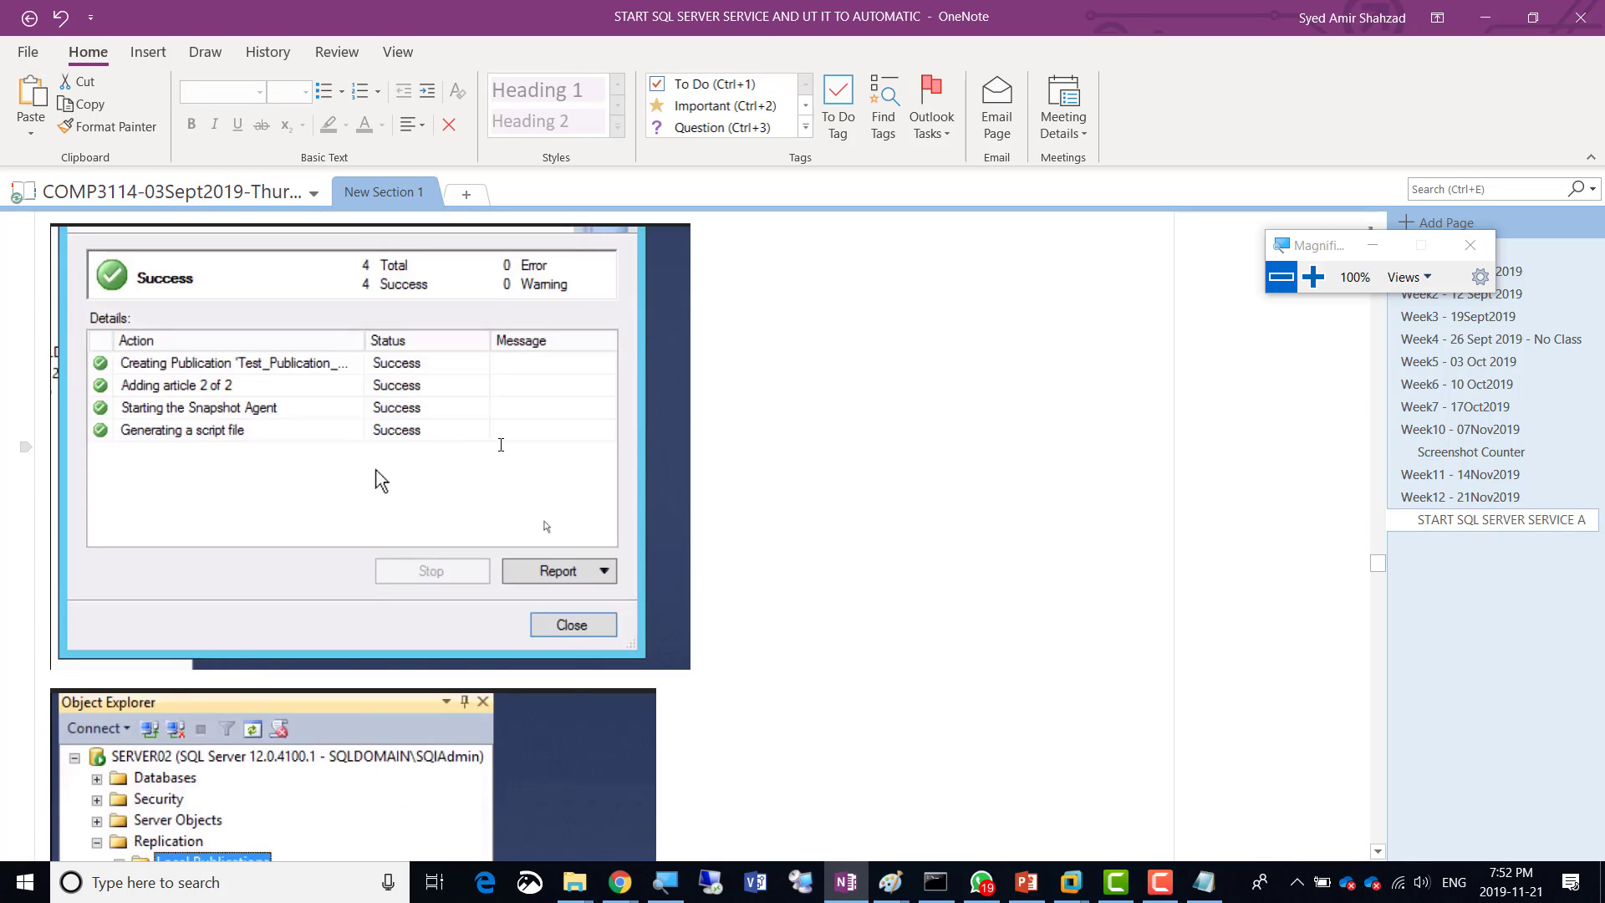
scroll(556, 440, down, 4)
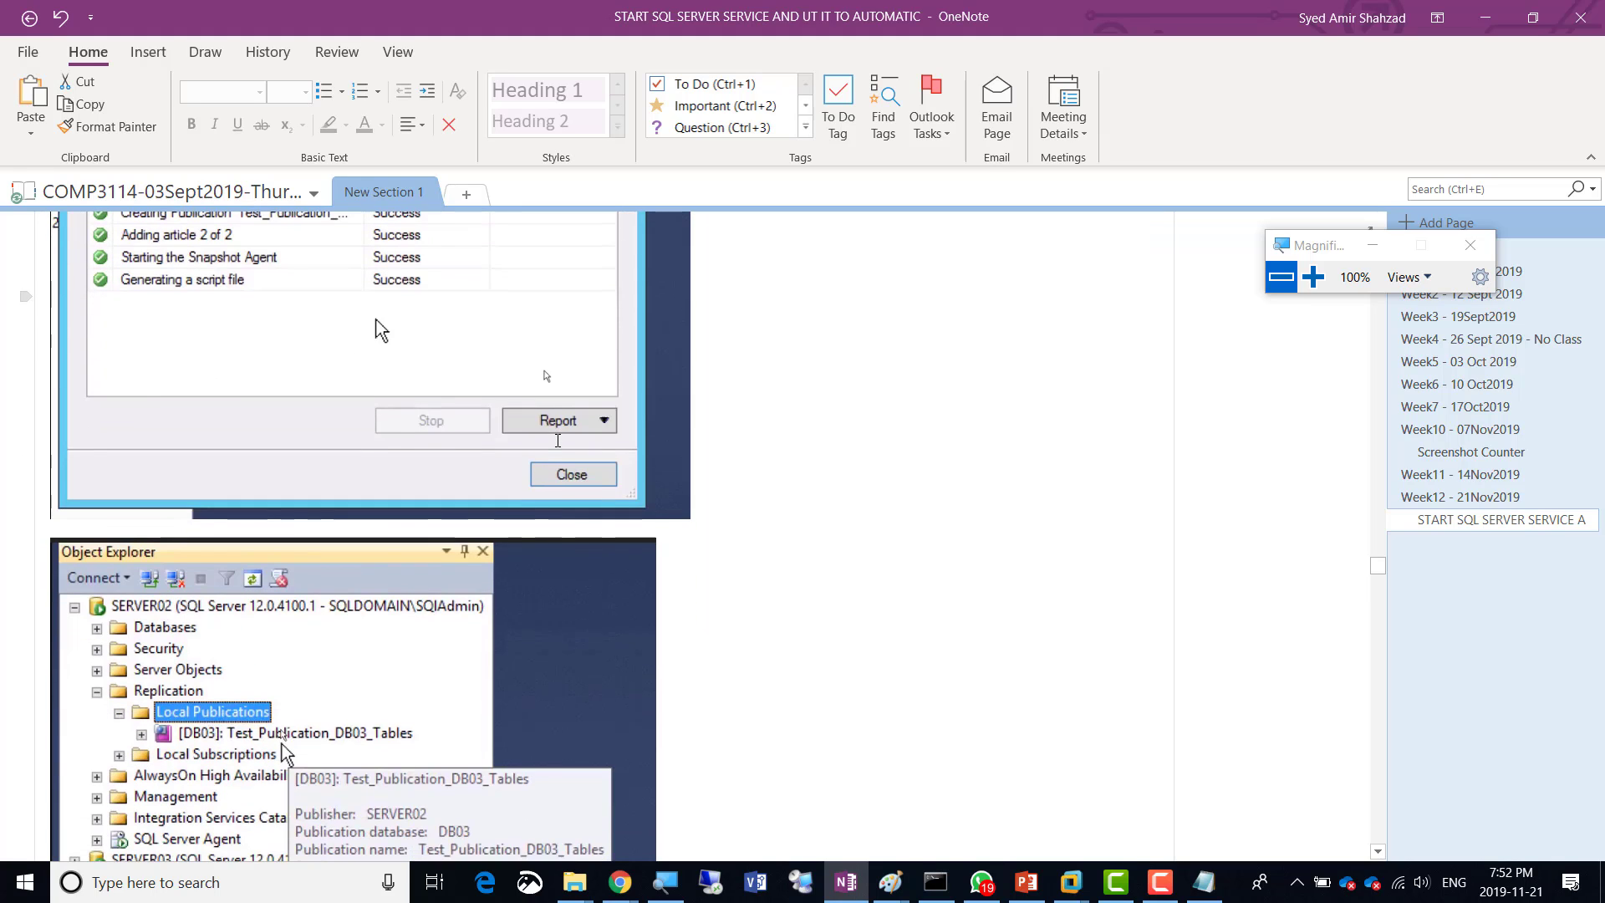
scroll(557, 440, down, 1)
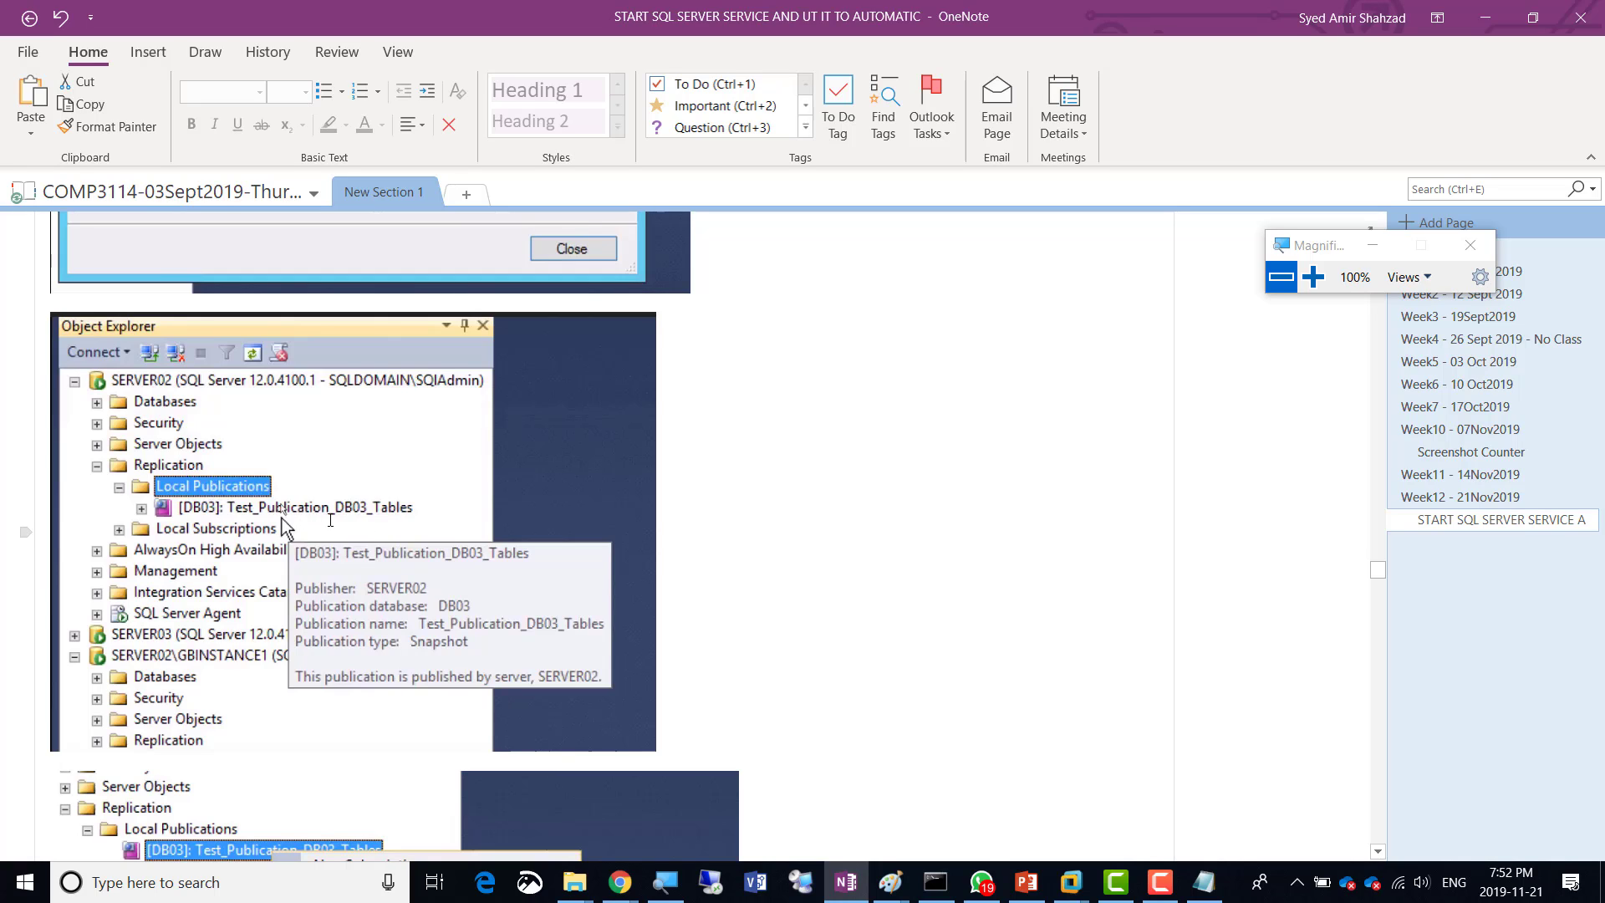
scroll(306, 529, down, 4)
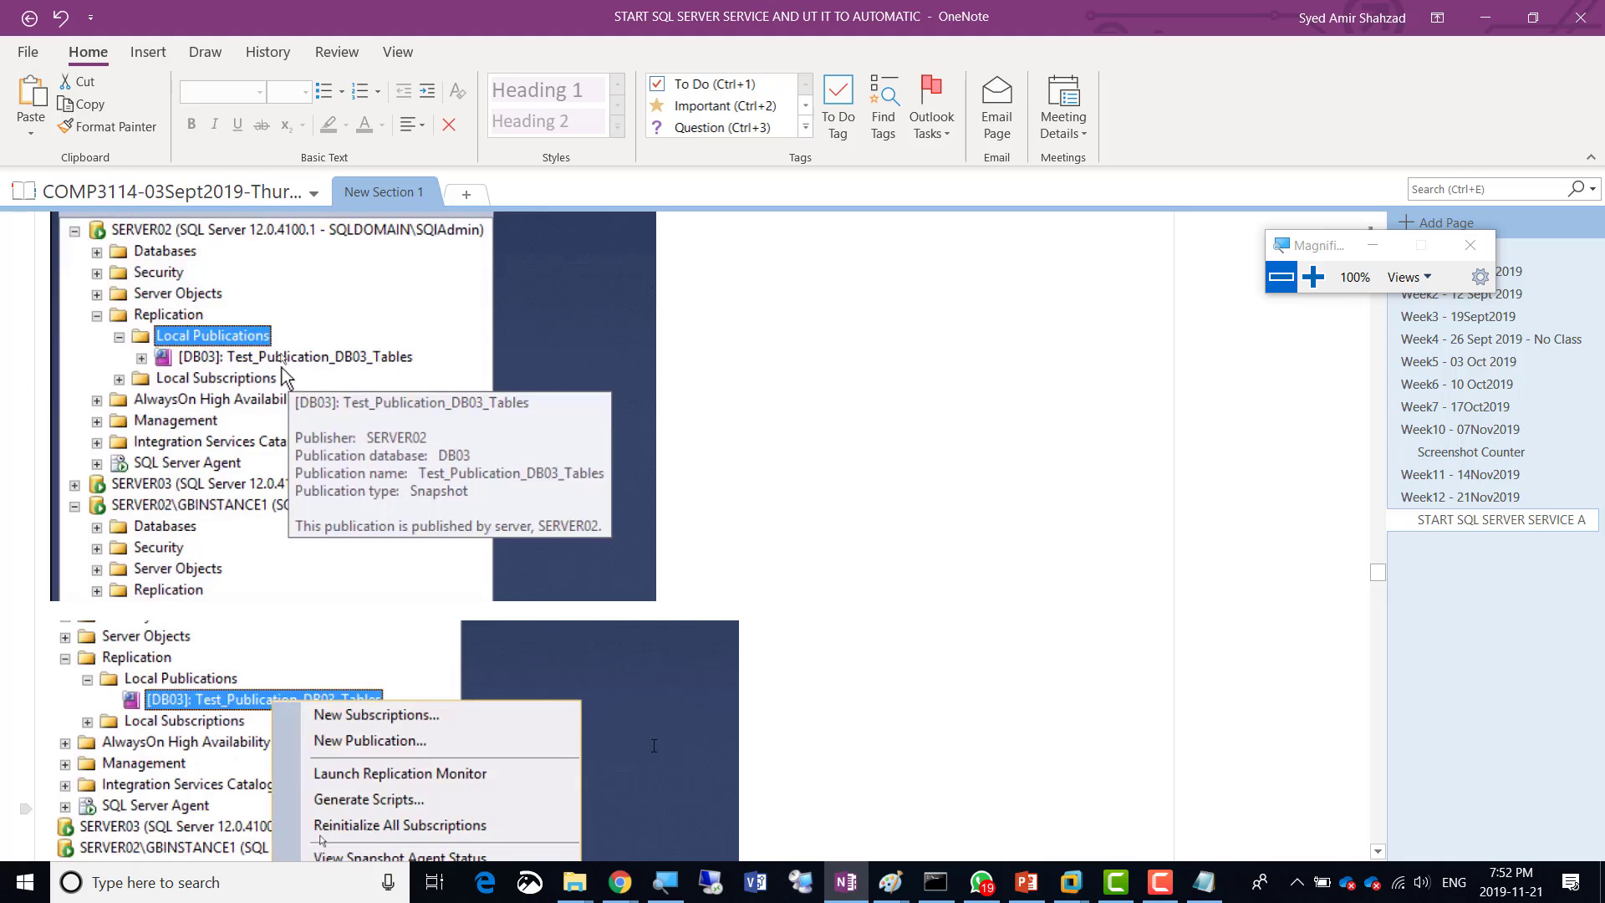
Return to the Server02 virtual machine in VMware Workstation and close the finished New Publication Wizard
mouse_move(1070, 881)
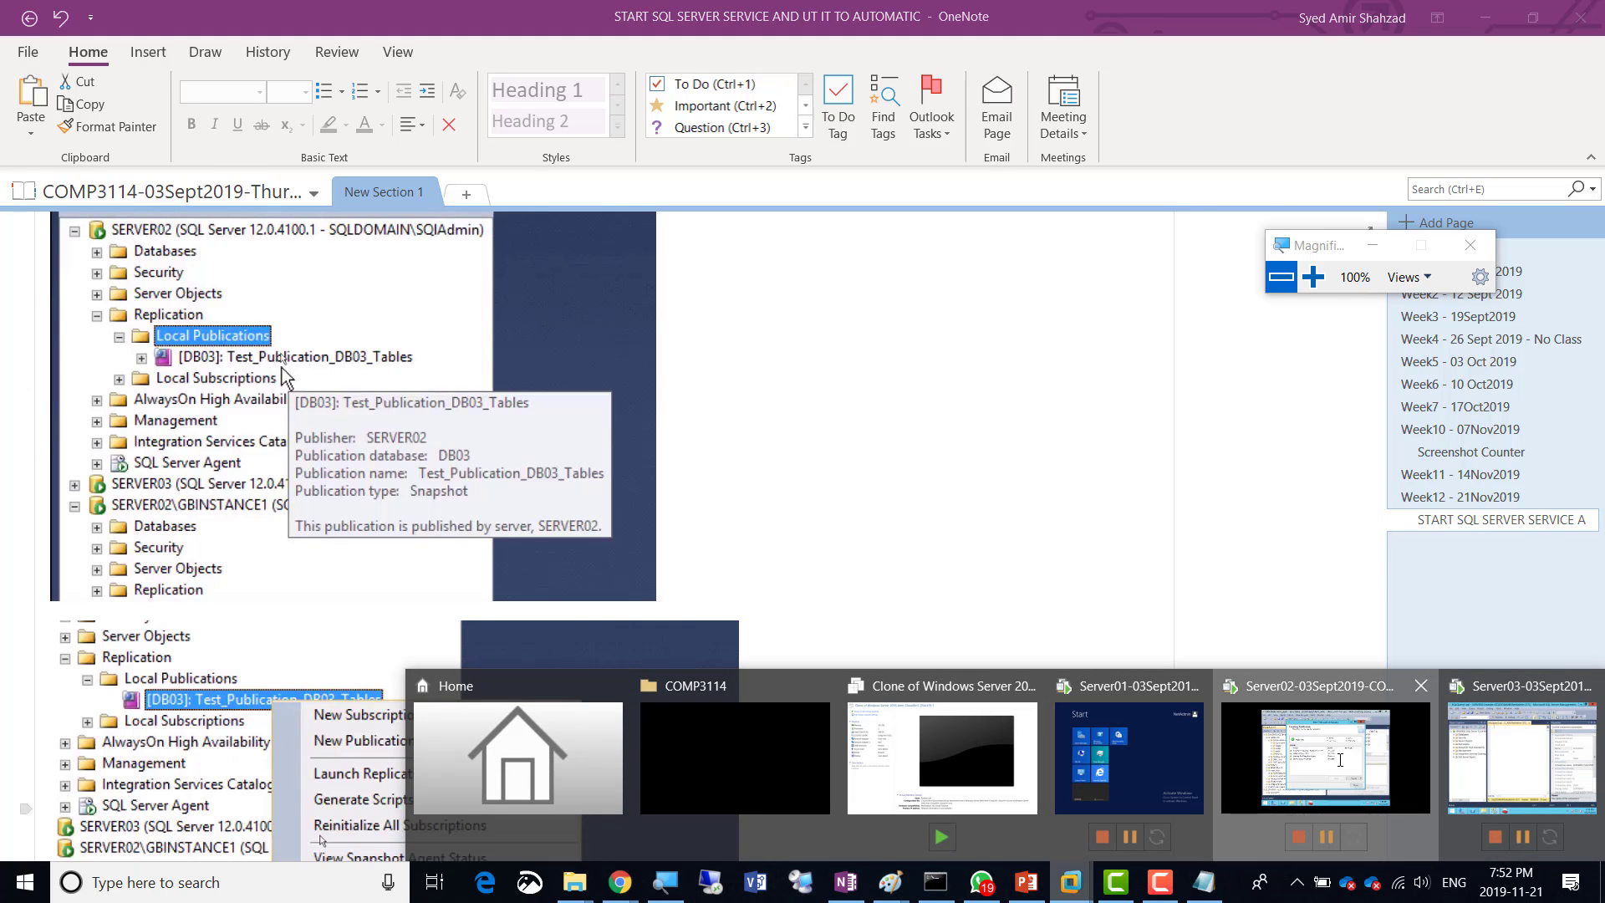
click(1347, 761)
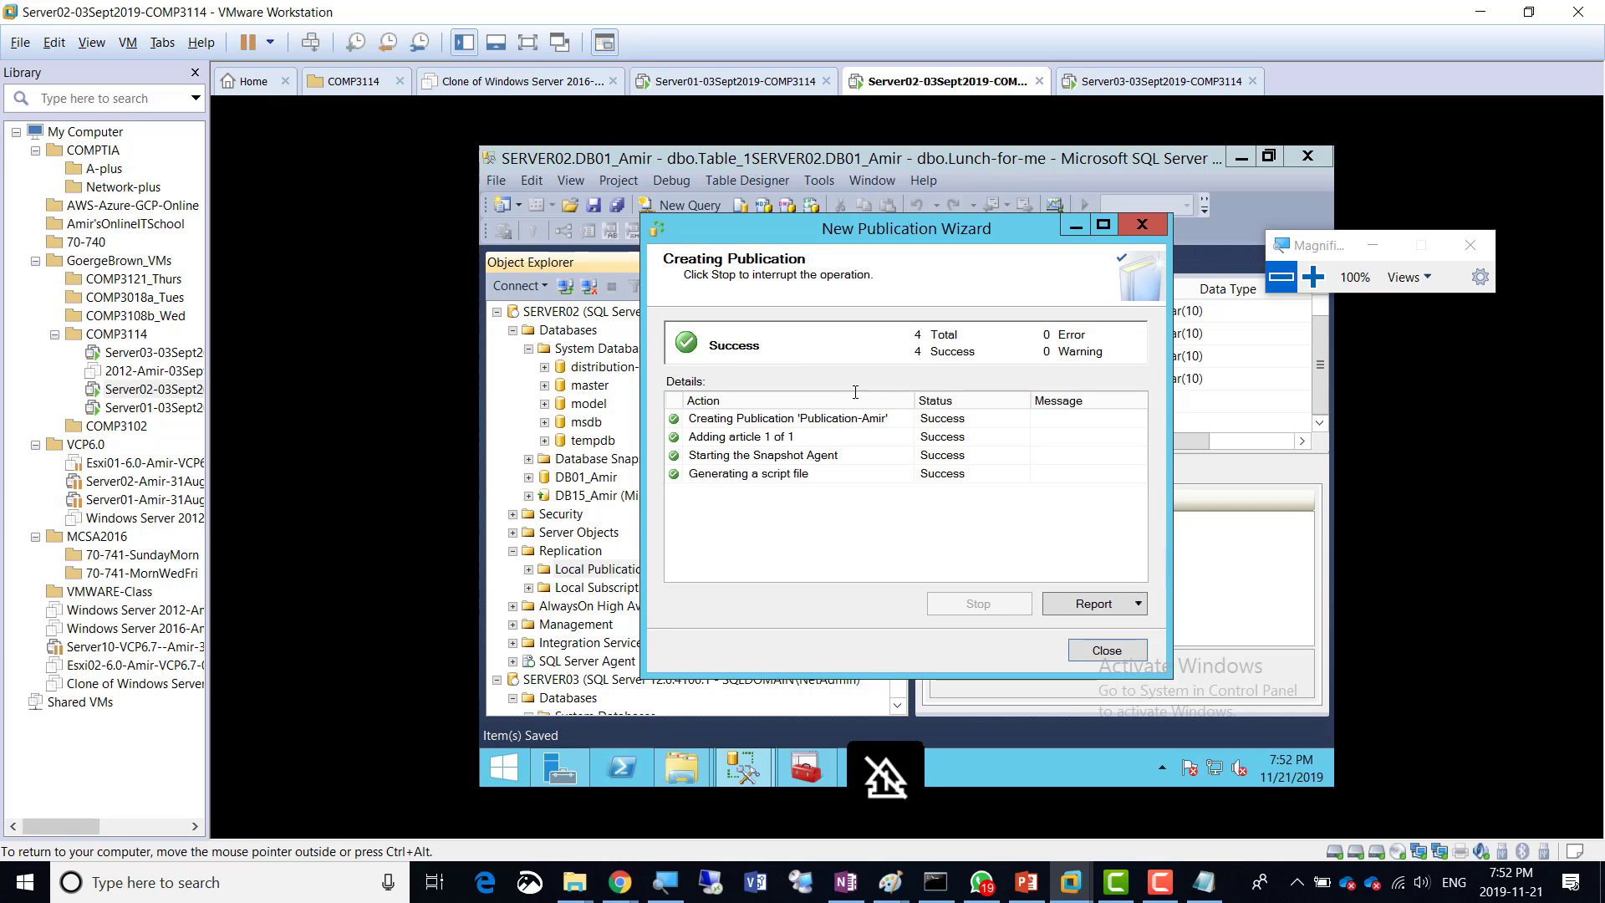
click(1313, 276)
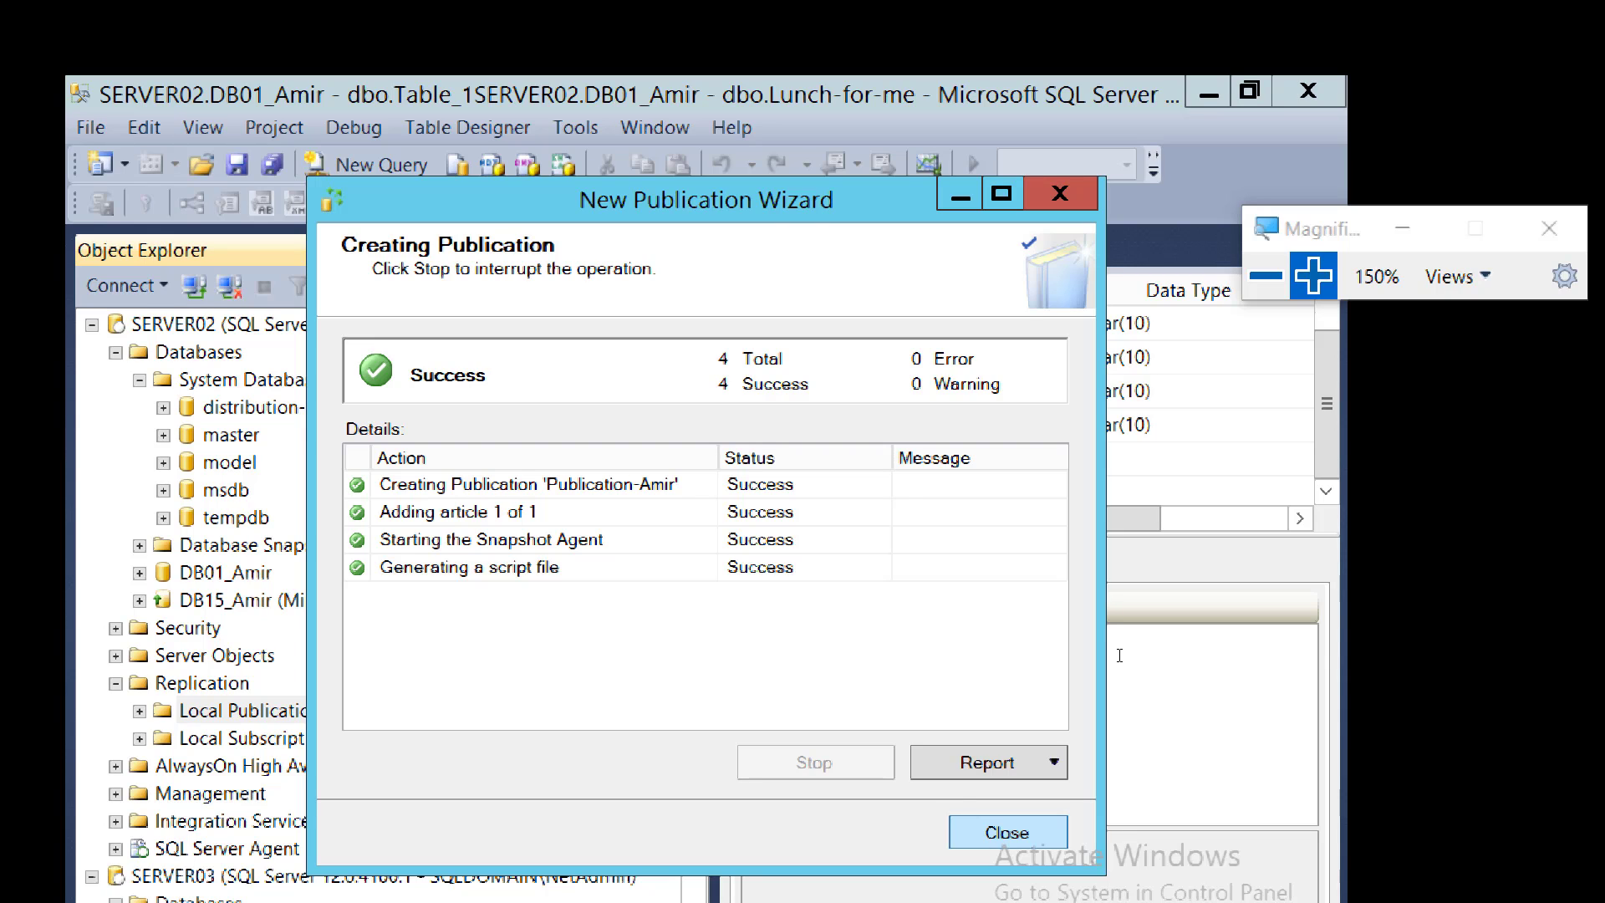
key(Return)
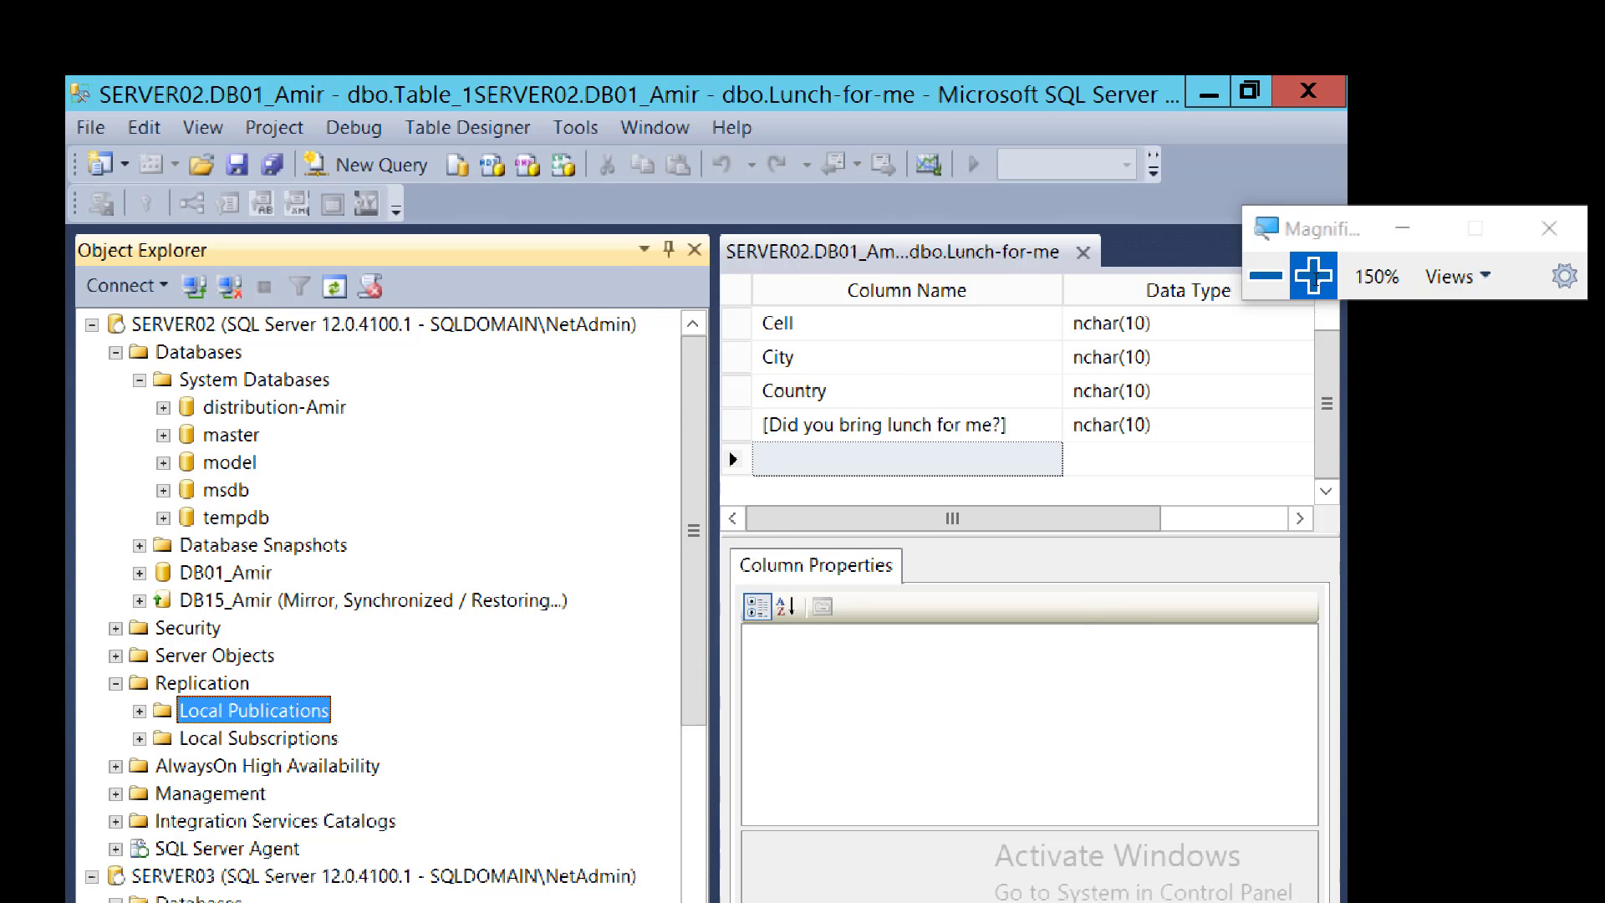
Expand Local Publications under SERVER02's Replication folder and select the Publication-Amir publication
key(super+plus)
key(Num_Lock)
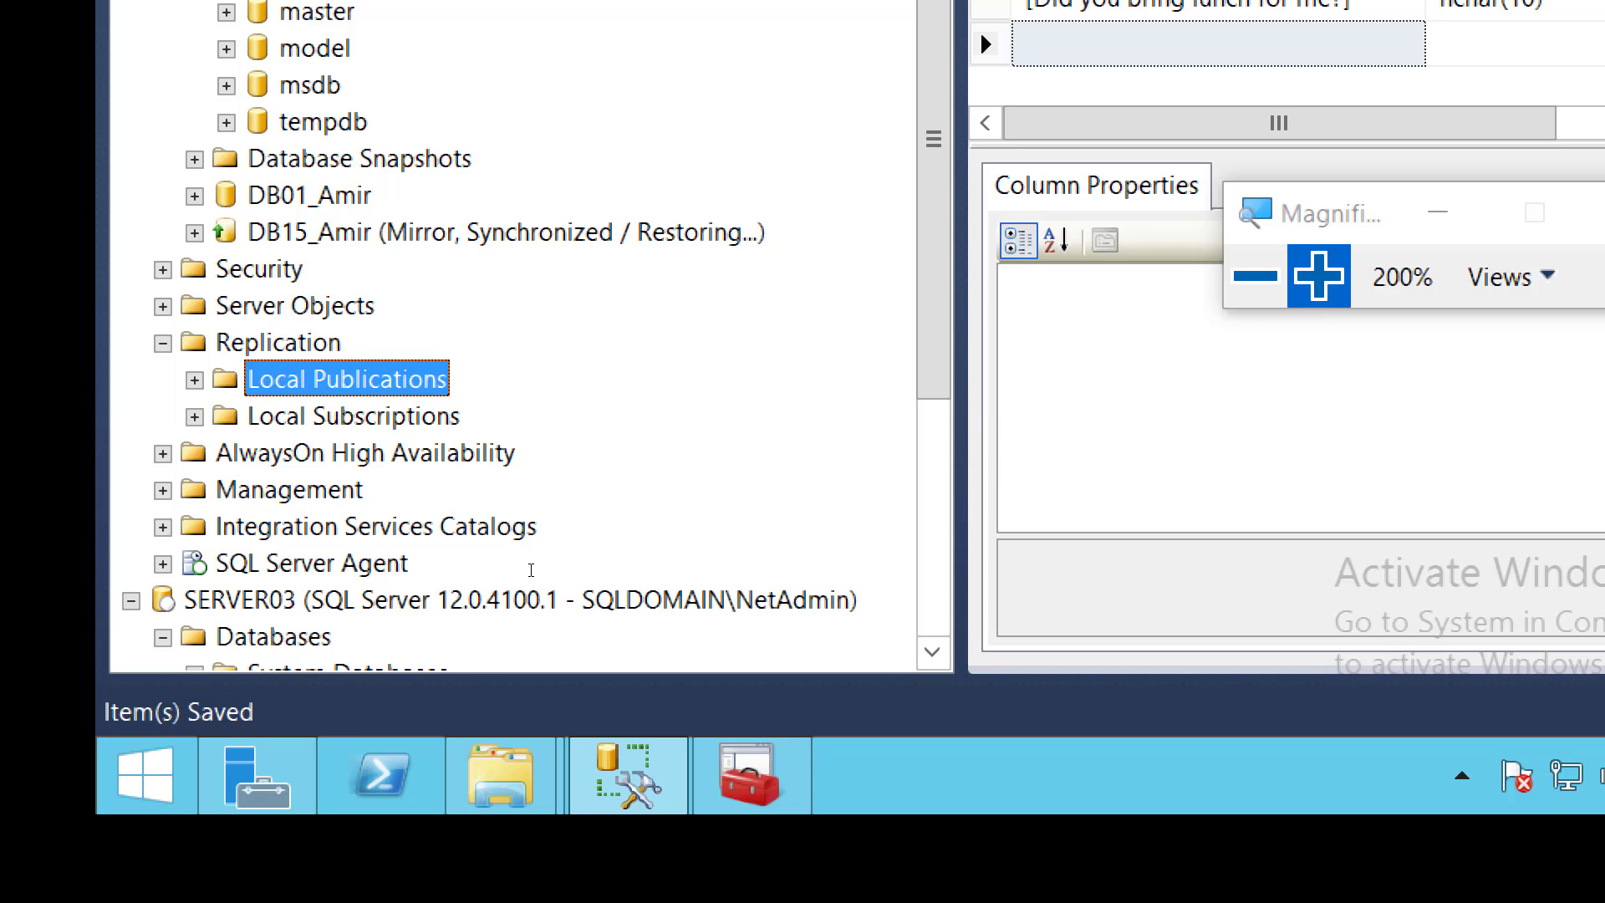
key(Right)
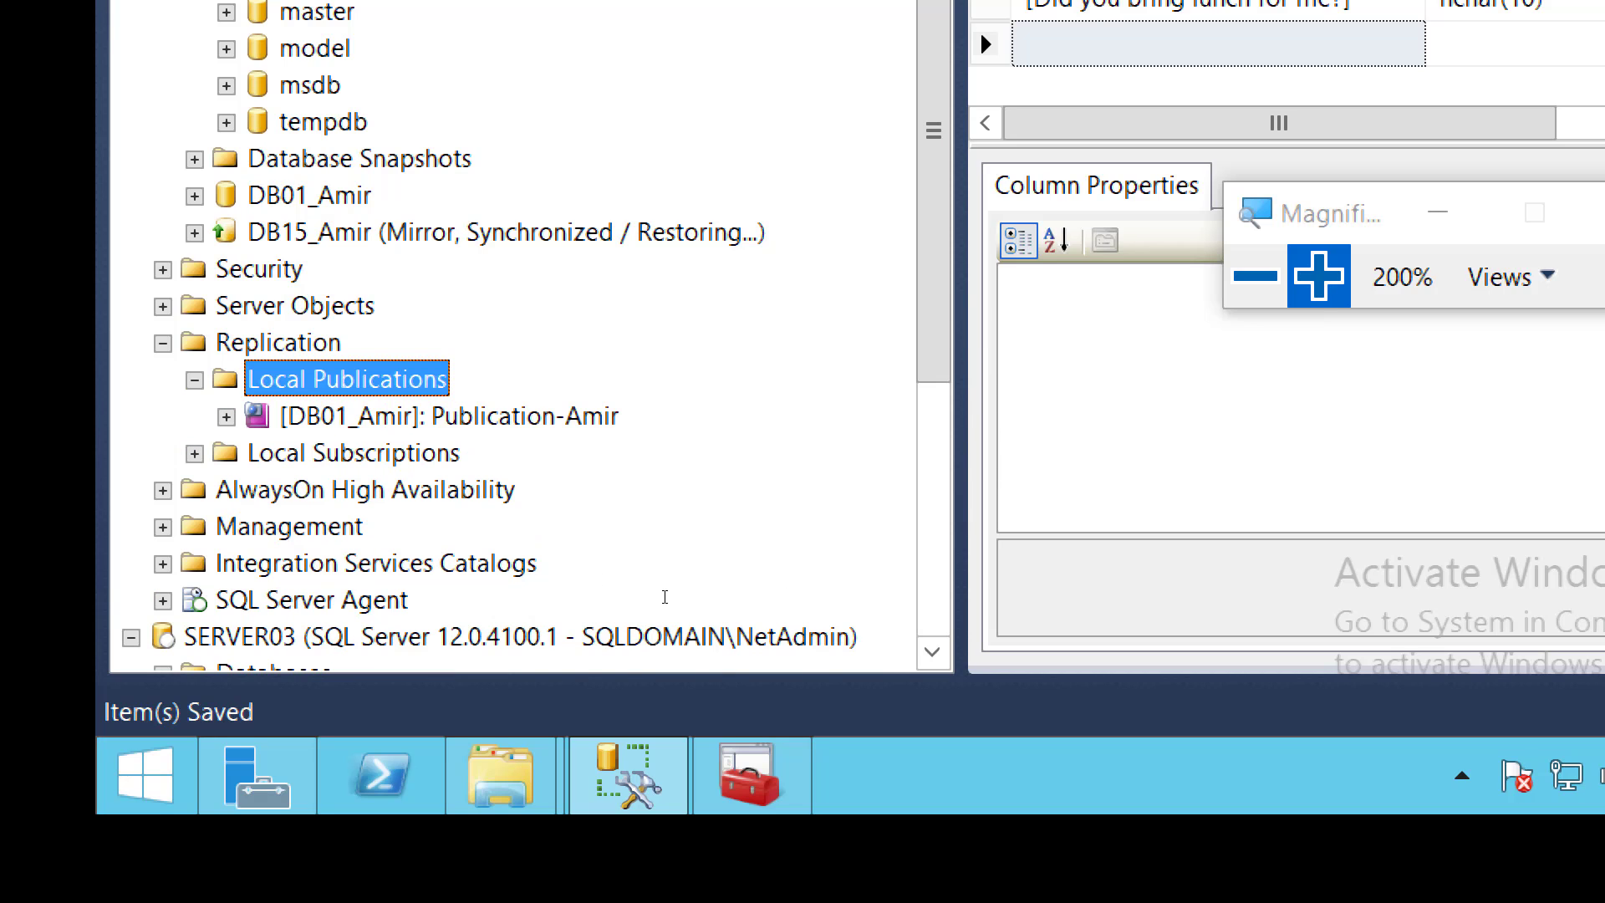
key(Down)
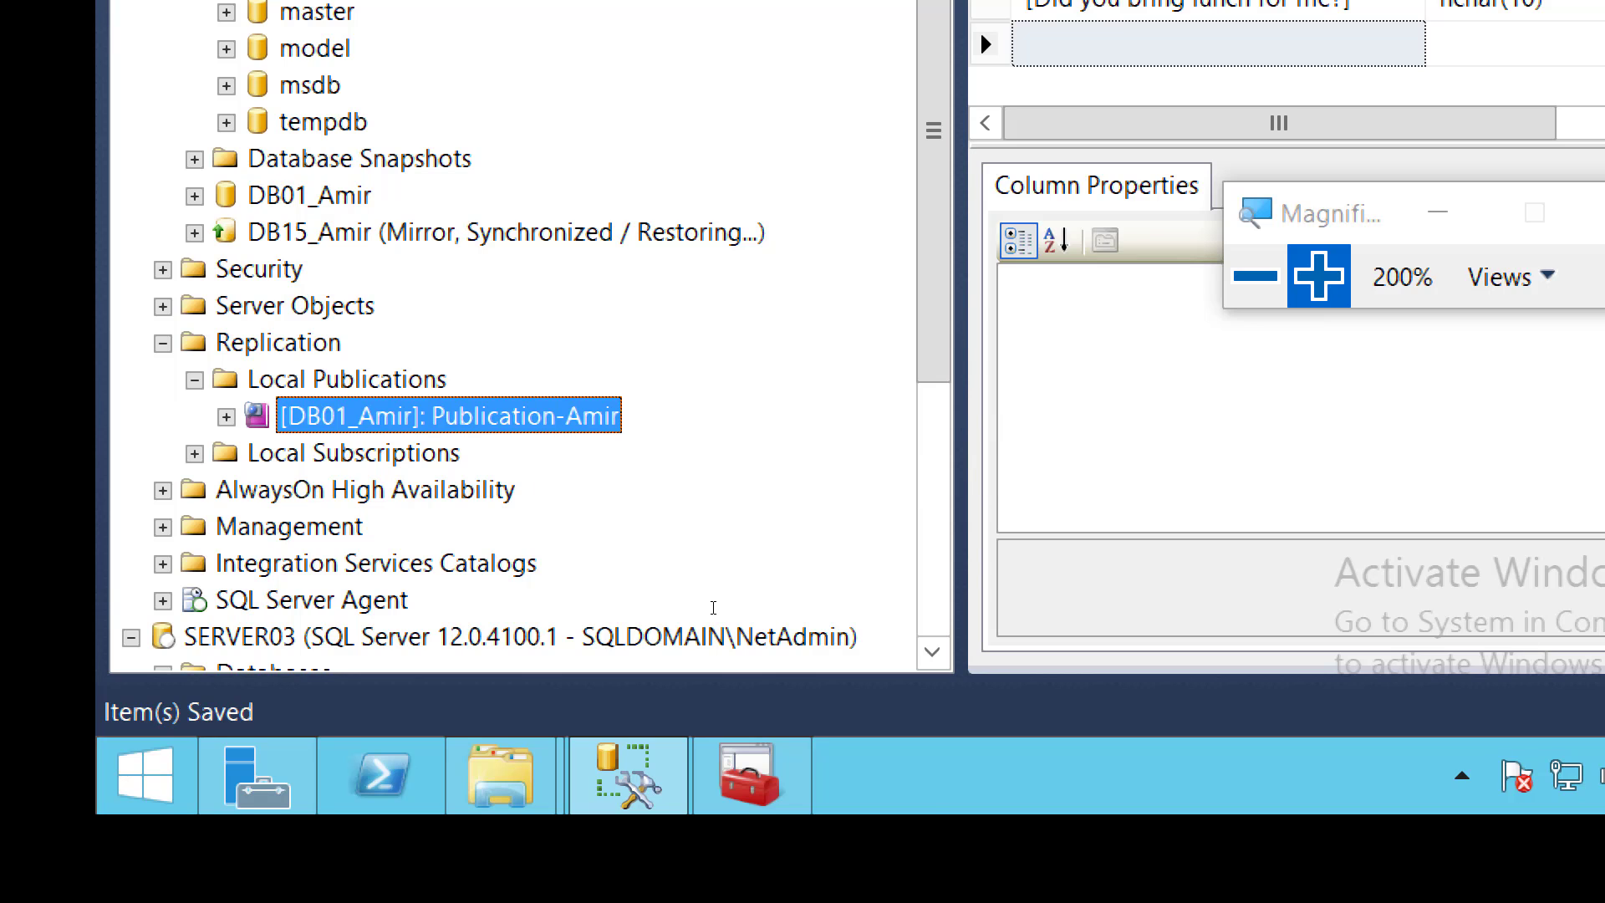
key(shift)
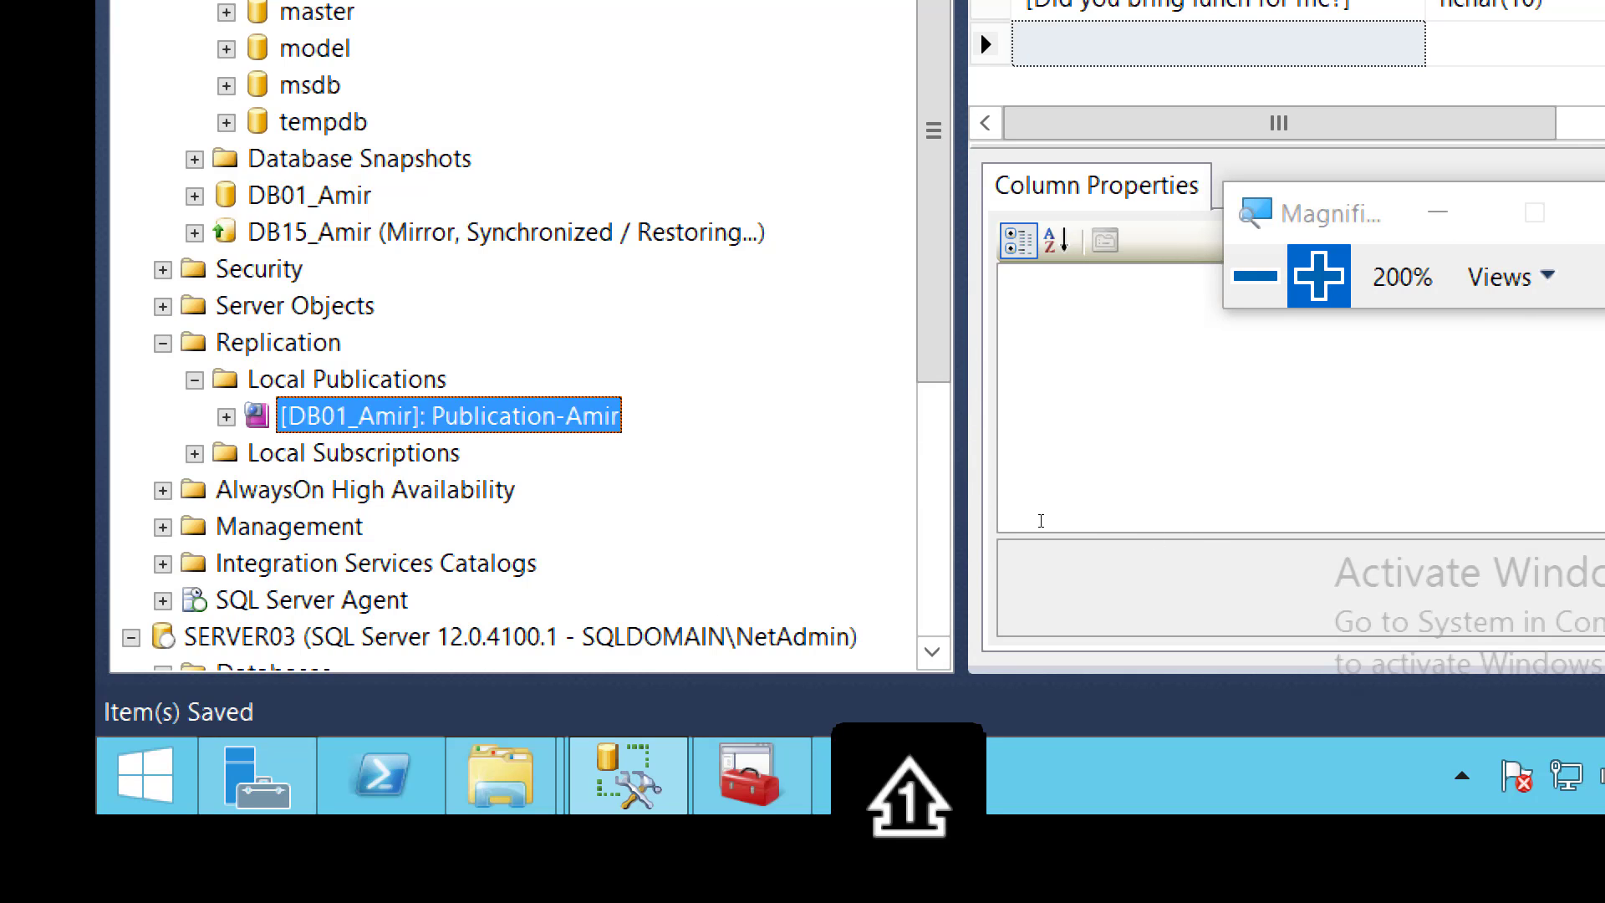
key(super+minus)
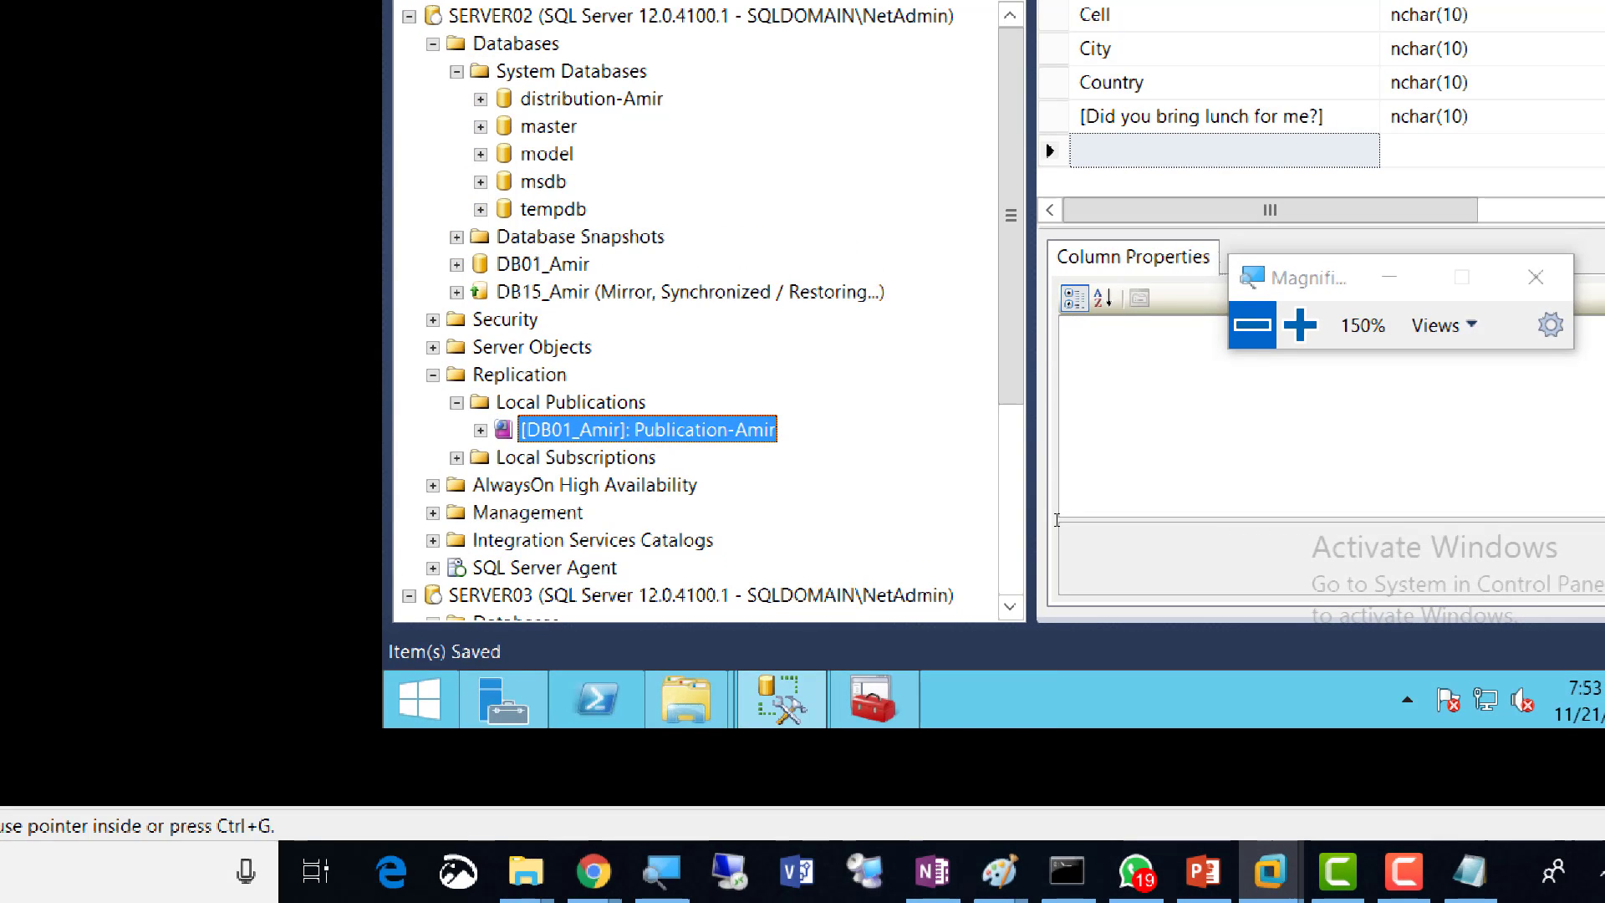
key(shift)
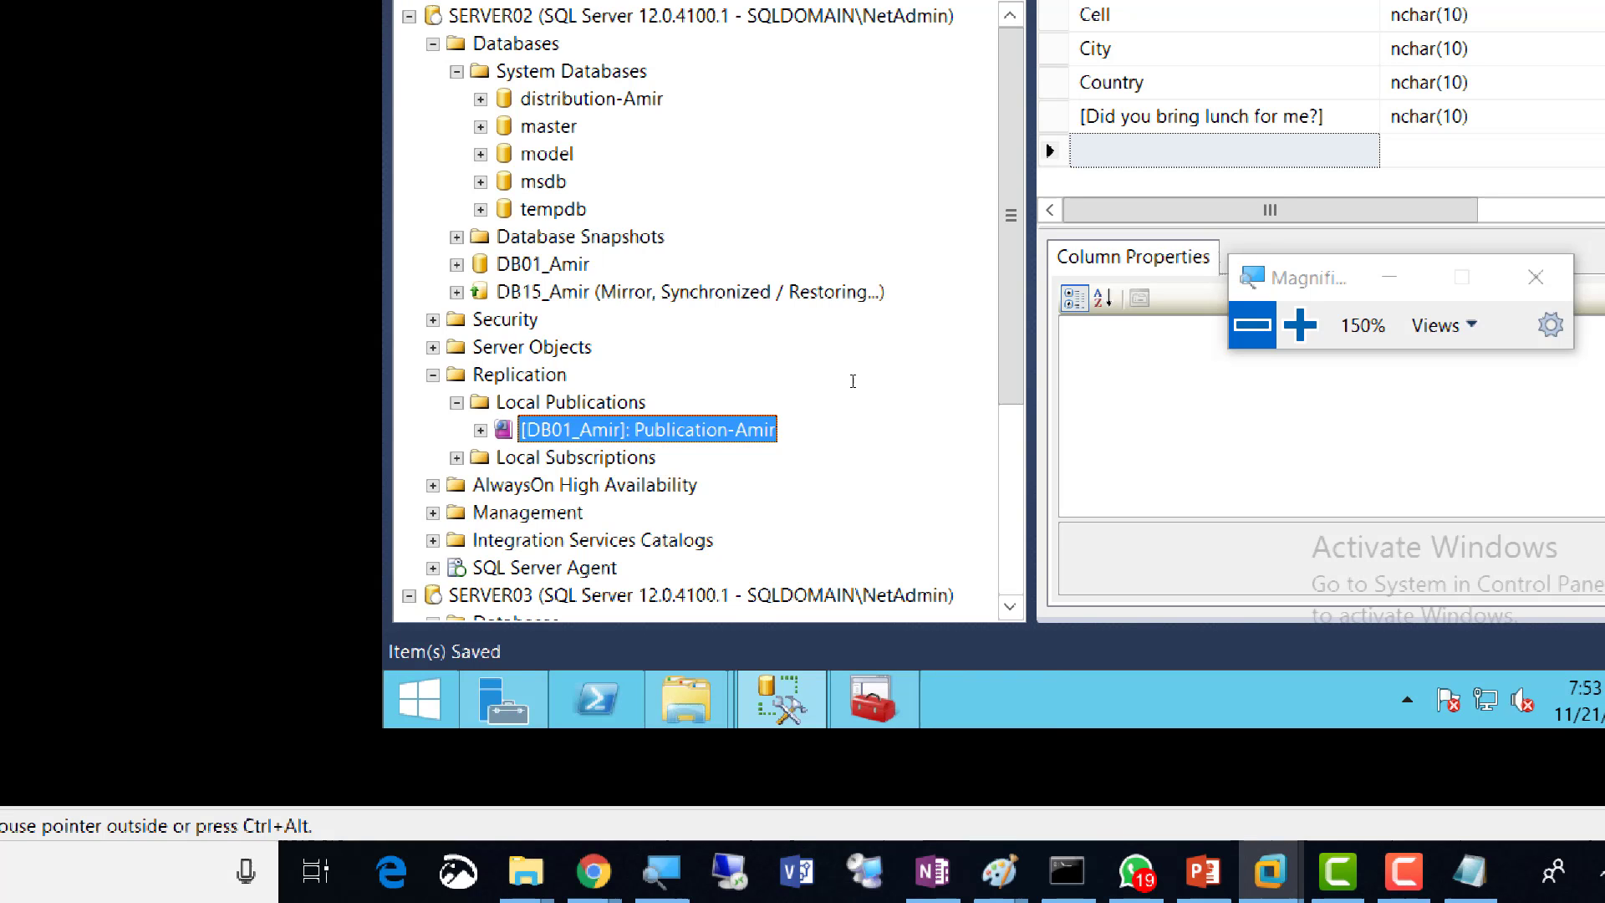
Return the screen magnification to 100% and open the Week12 - 21Nov2019 page in OneNote
key(shift)
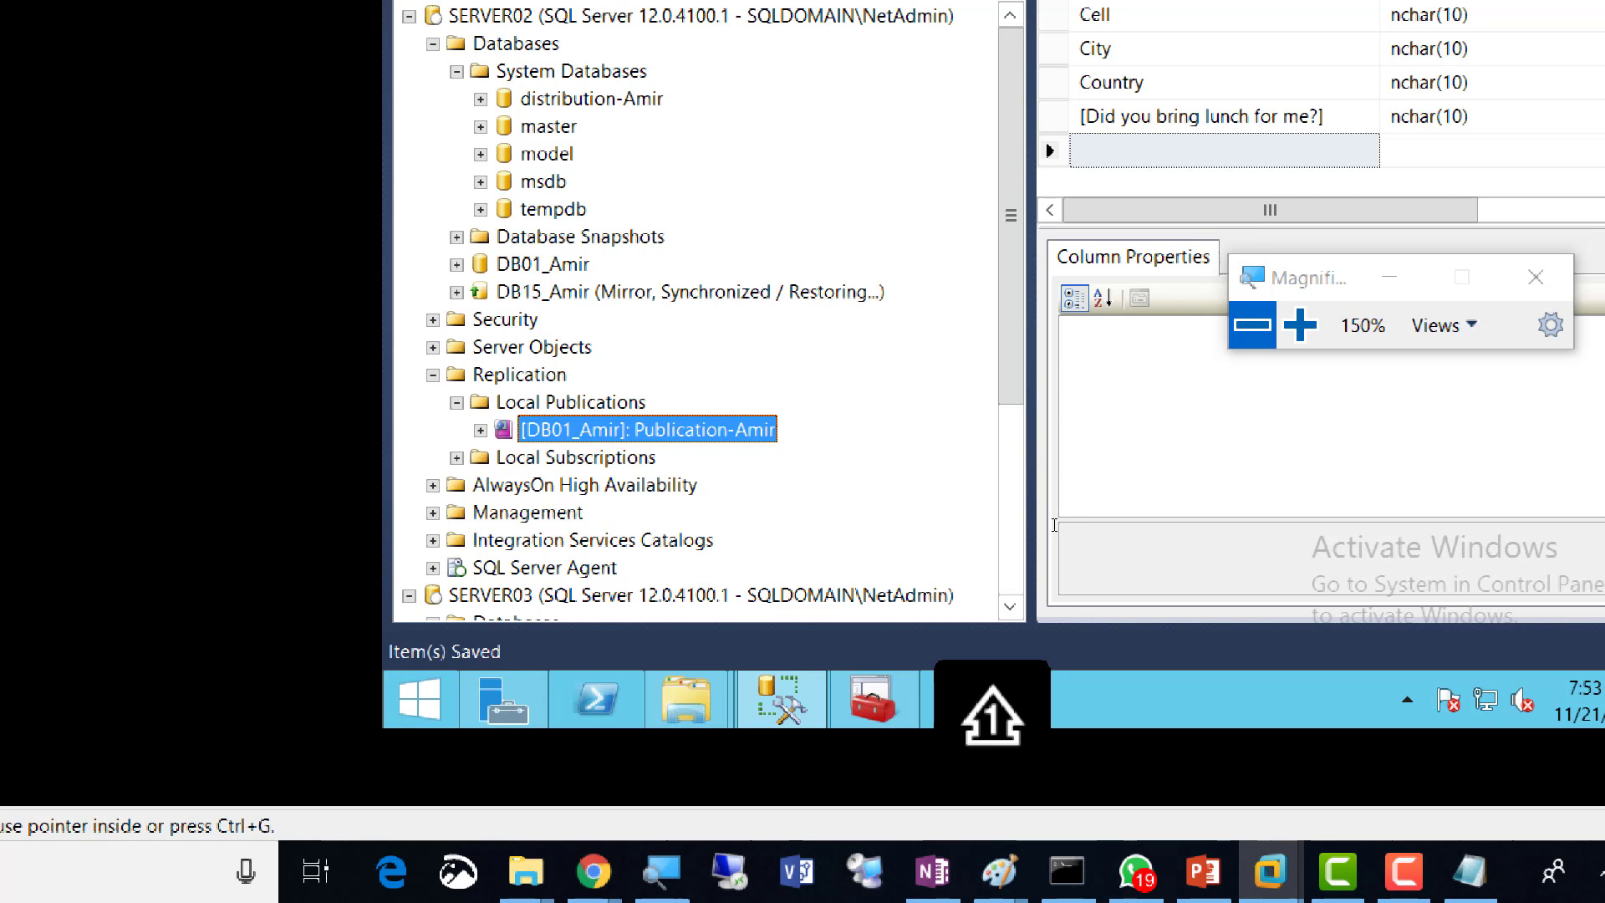
key(super+minus)
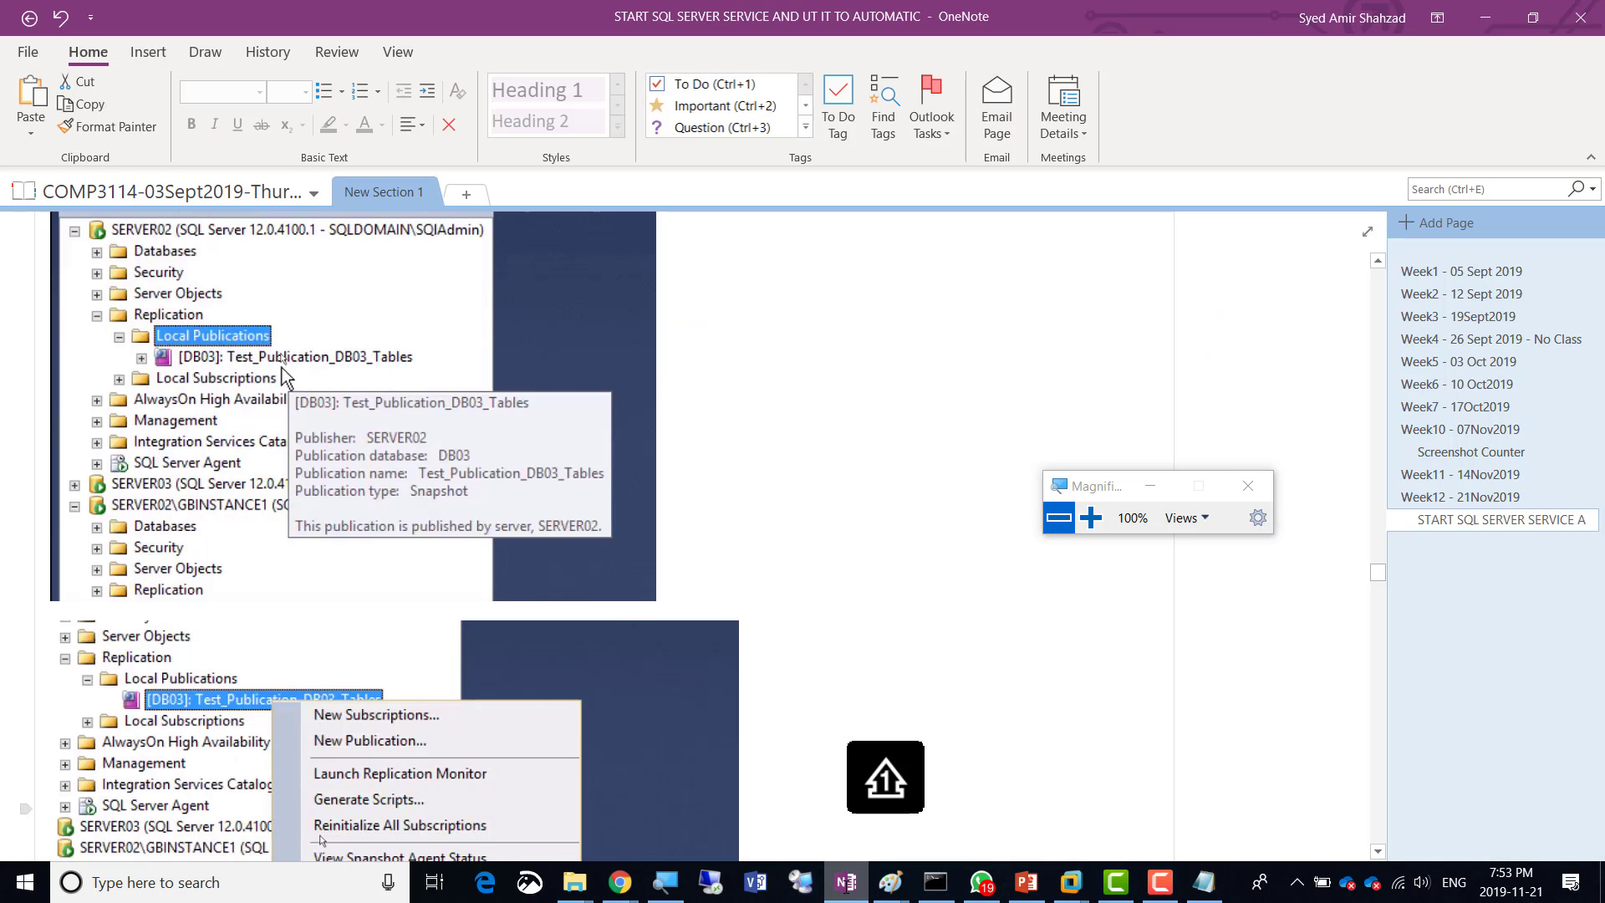
click(846, 882)
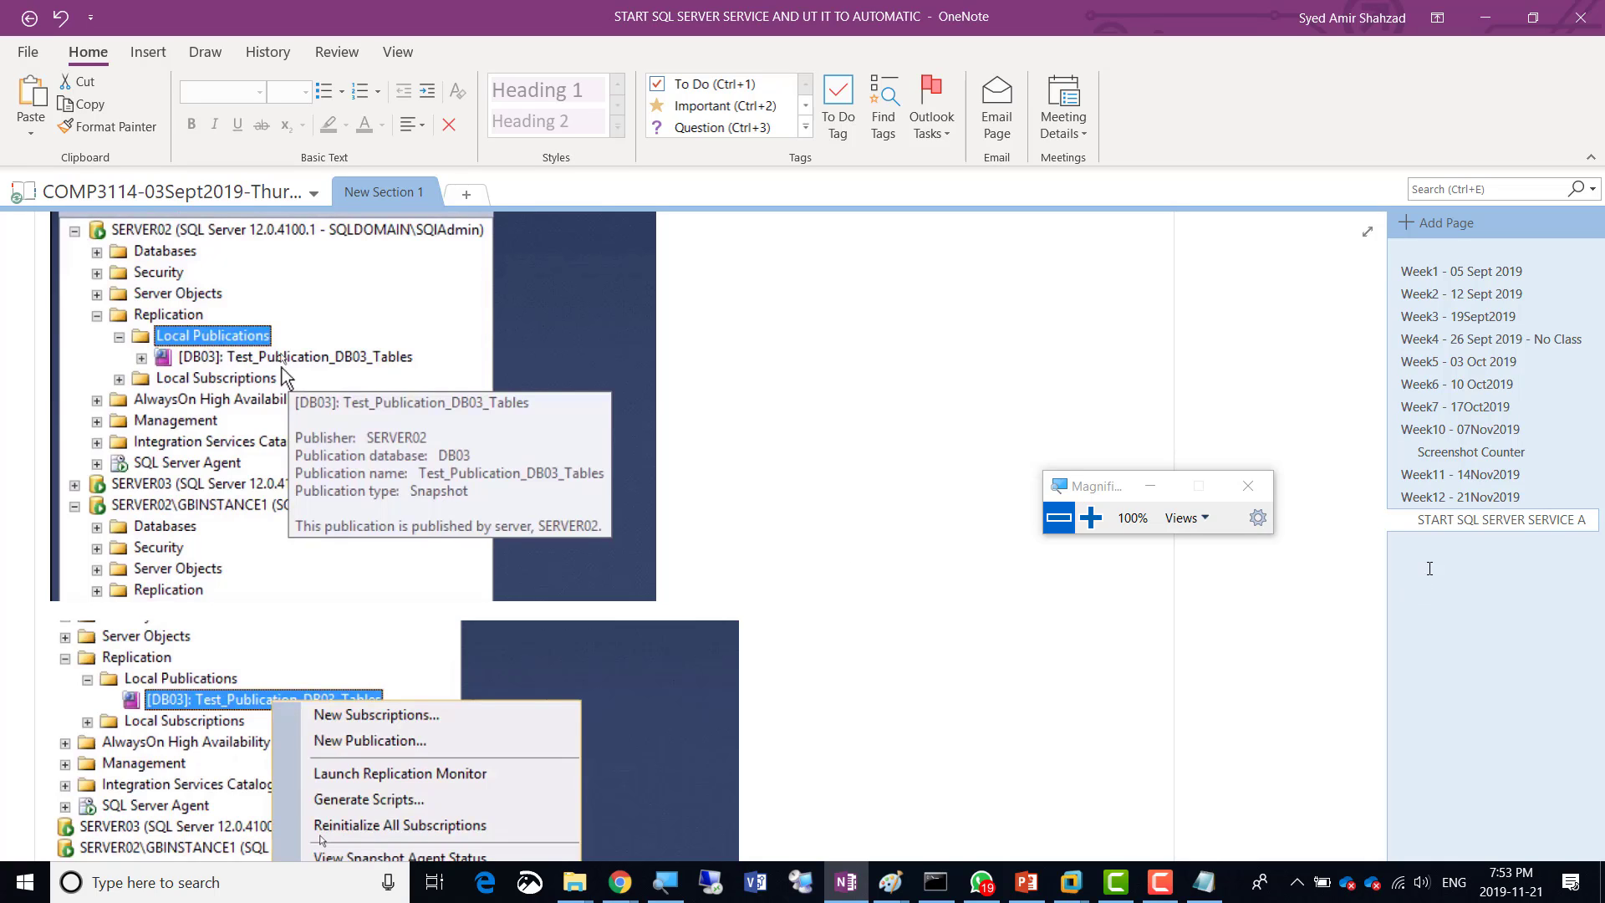
click(1431, 497)
click(368, 519)
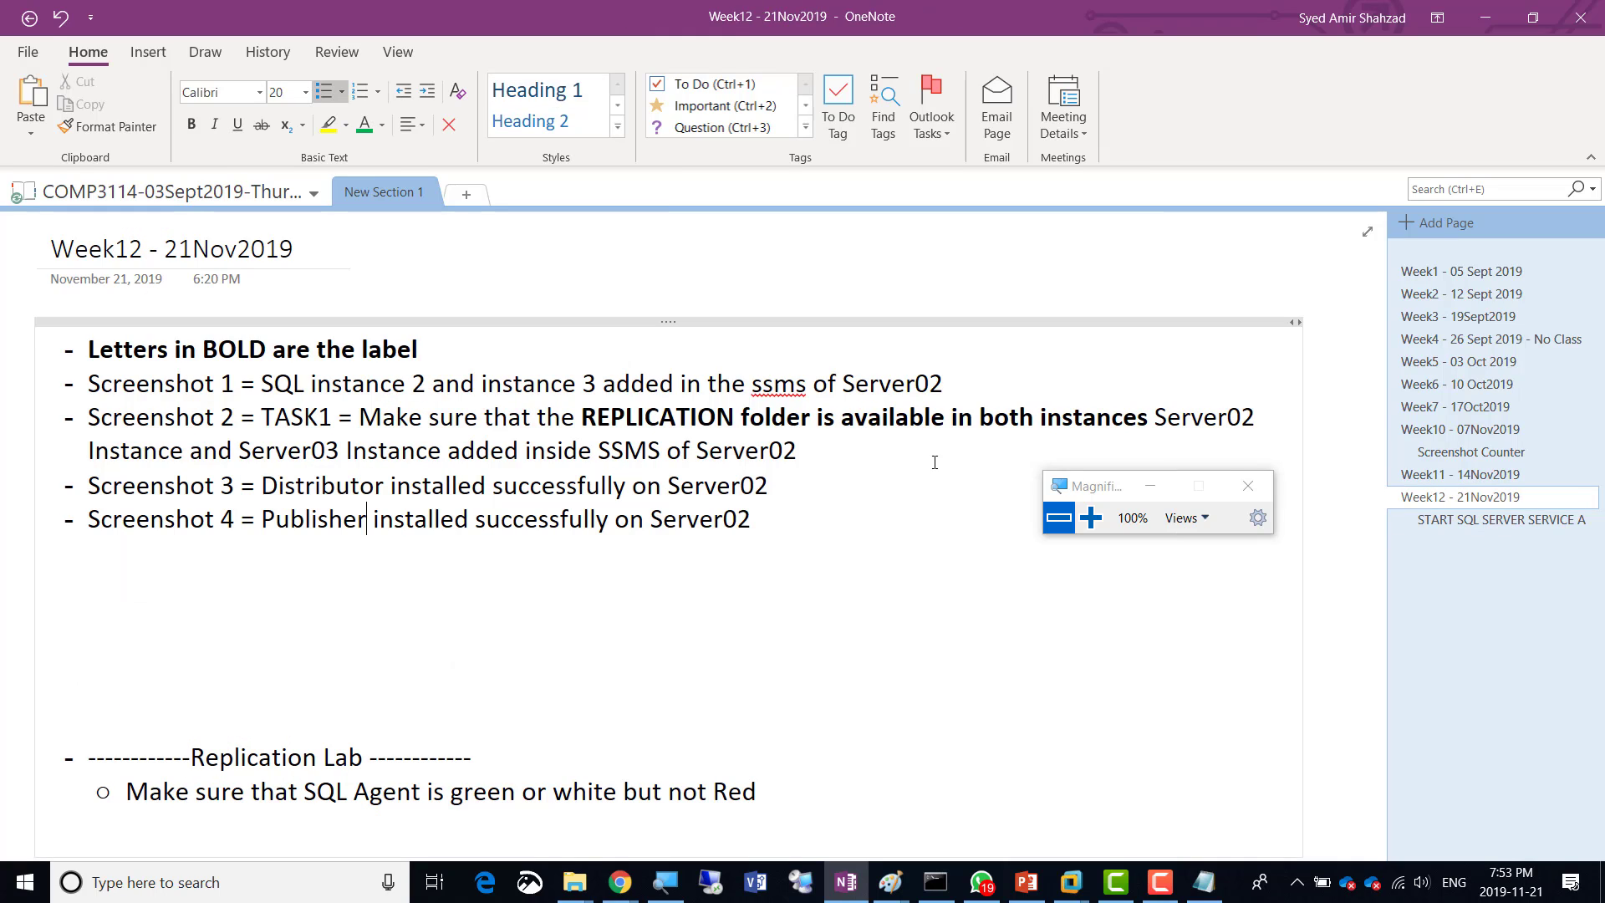
Duplicate the "Screenshot 4 = Publisher installed successfully on Server02" line as a new bullet directly below it
click(757, 519)
triple_click(759, 523)
key(ctrl+c)
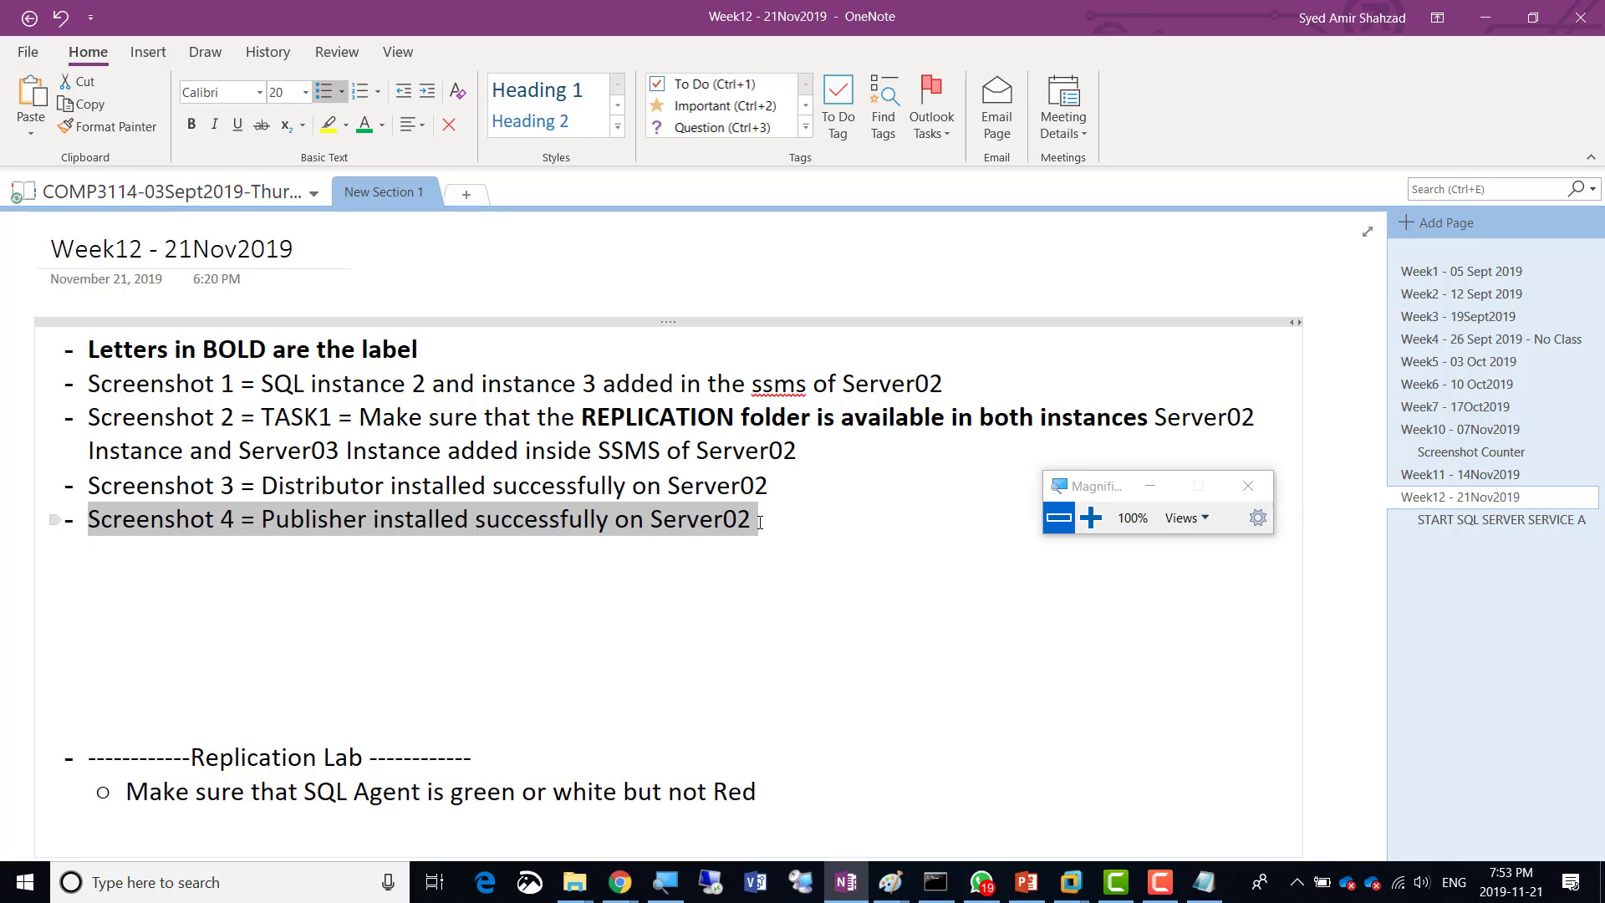
click(759, 522)
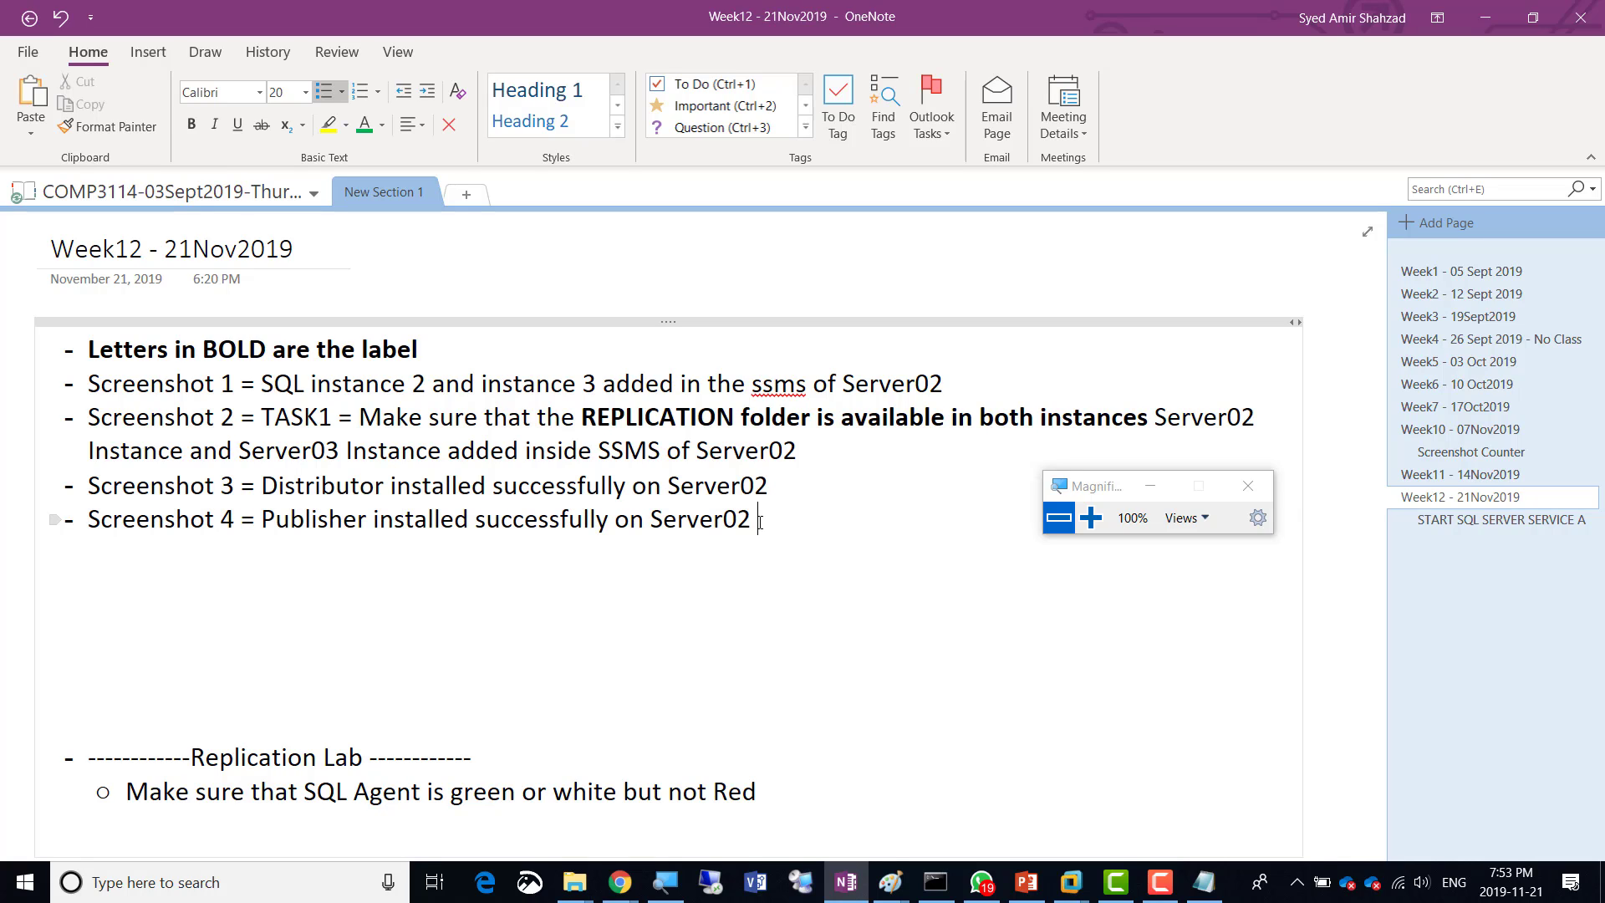
key(Return)
key(ctrl+v)
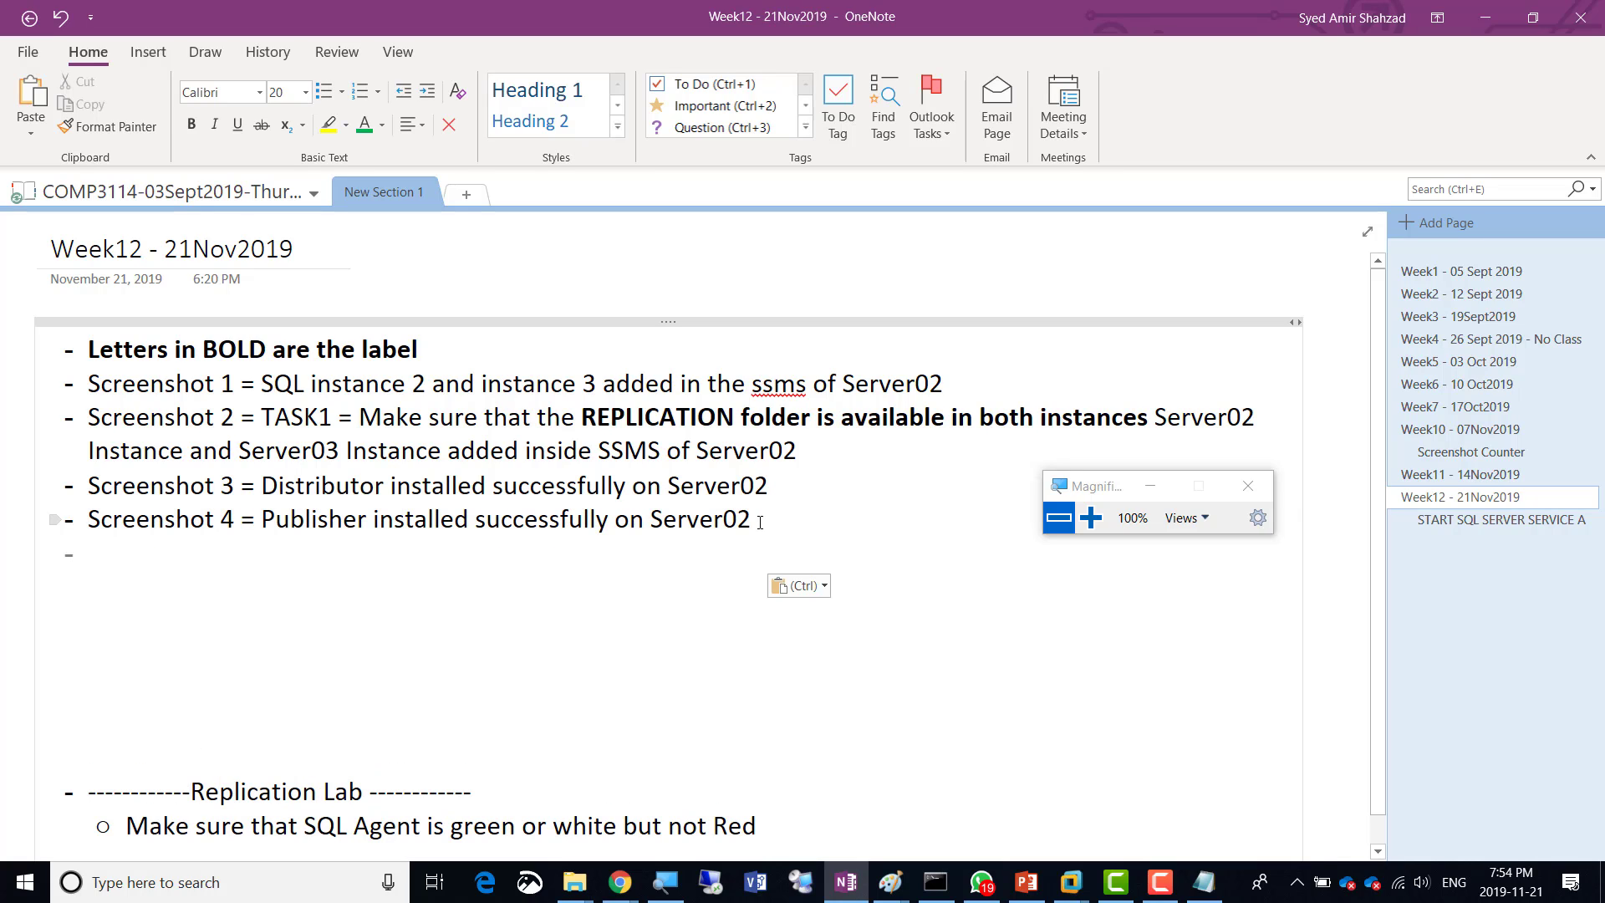
Renumber the duplicated bullet as Screenshot 5
key(Left)
key(Left)
key(Left)
key(Left)
key(Left)
key(Left)
key(Left)
key(Left)
key(Left)
key(Left)
key(Left)
key(Left)
key(Left)
key(Left)
key(Left)
key(Left)
key(Left)
key(Left)
key(Left)
key(Left)
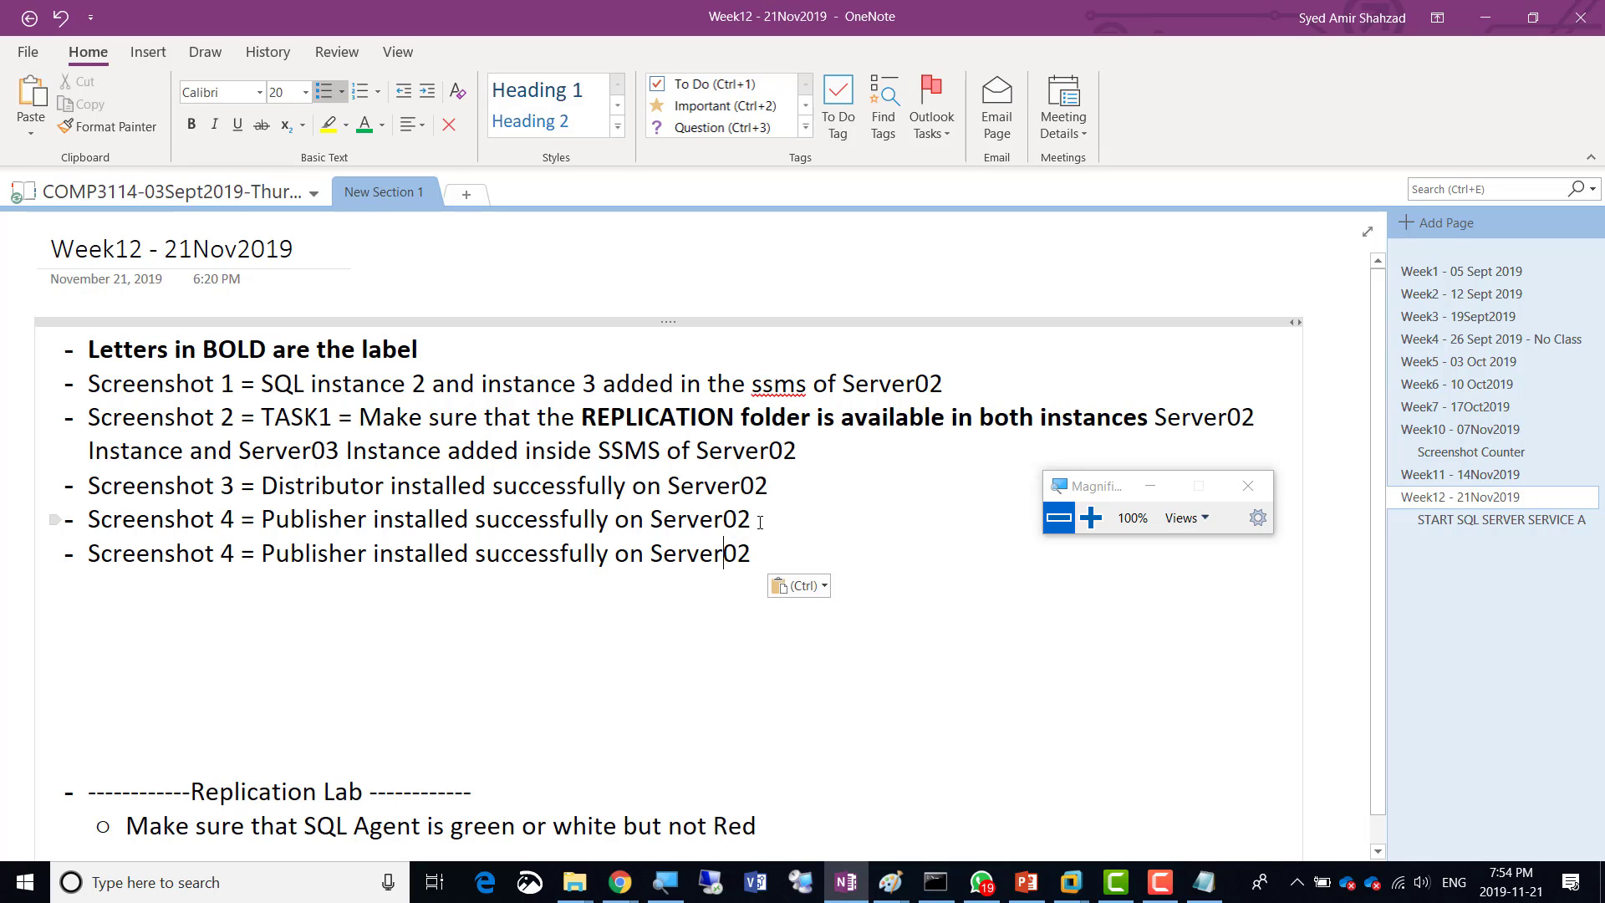
key(Left)
key(Left)
key(Left)
key(Left)
key(Left)
key(Left)
key(Left)
key(Left)
key(Left)
key(Left)
key(Left)
key(Left)
key(Left)
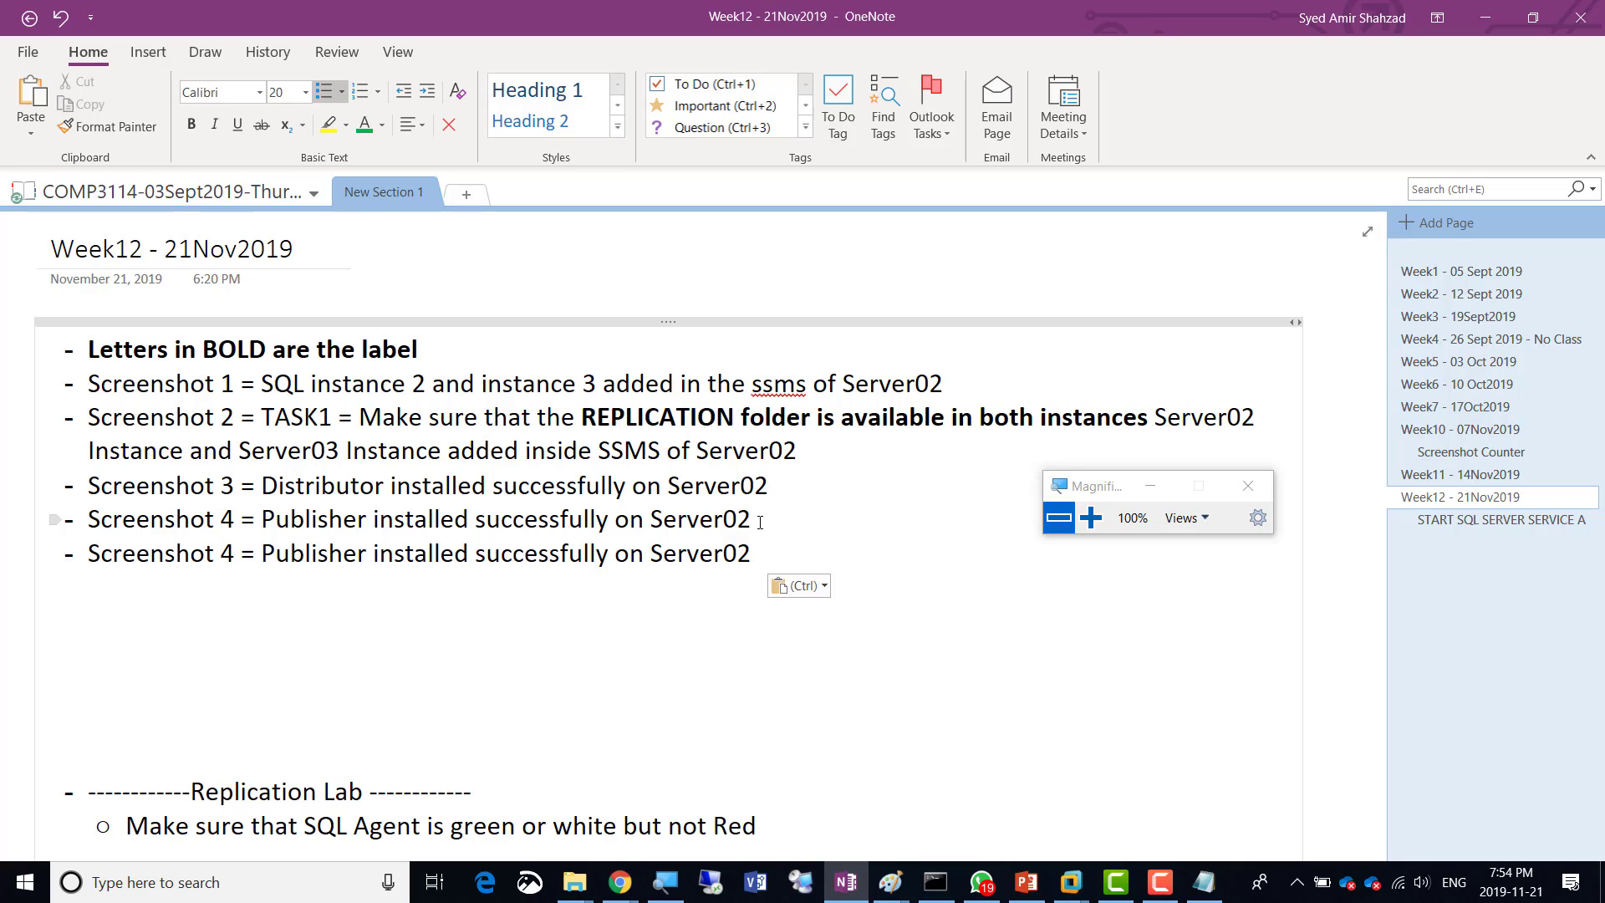
key(shift+Left)
text(5)
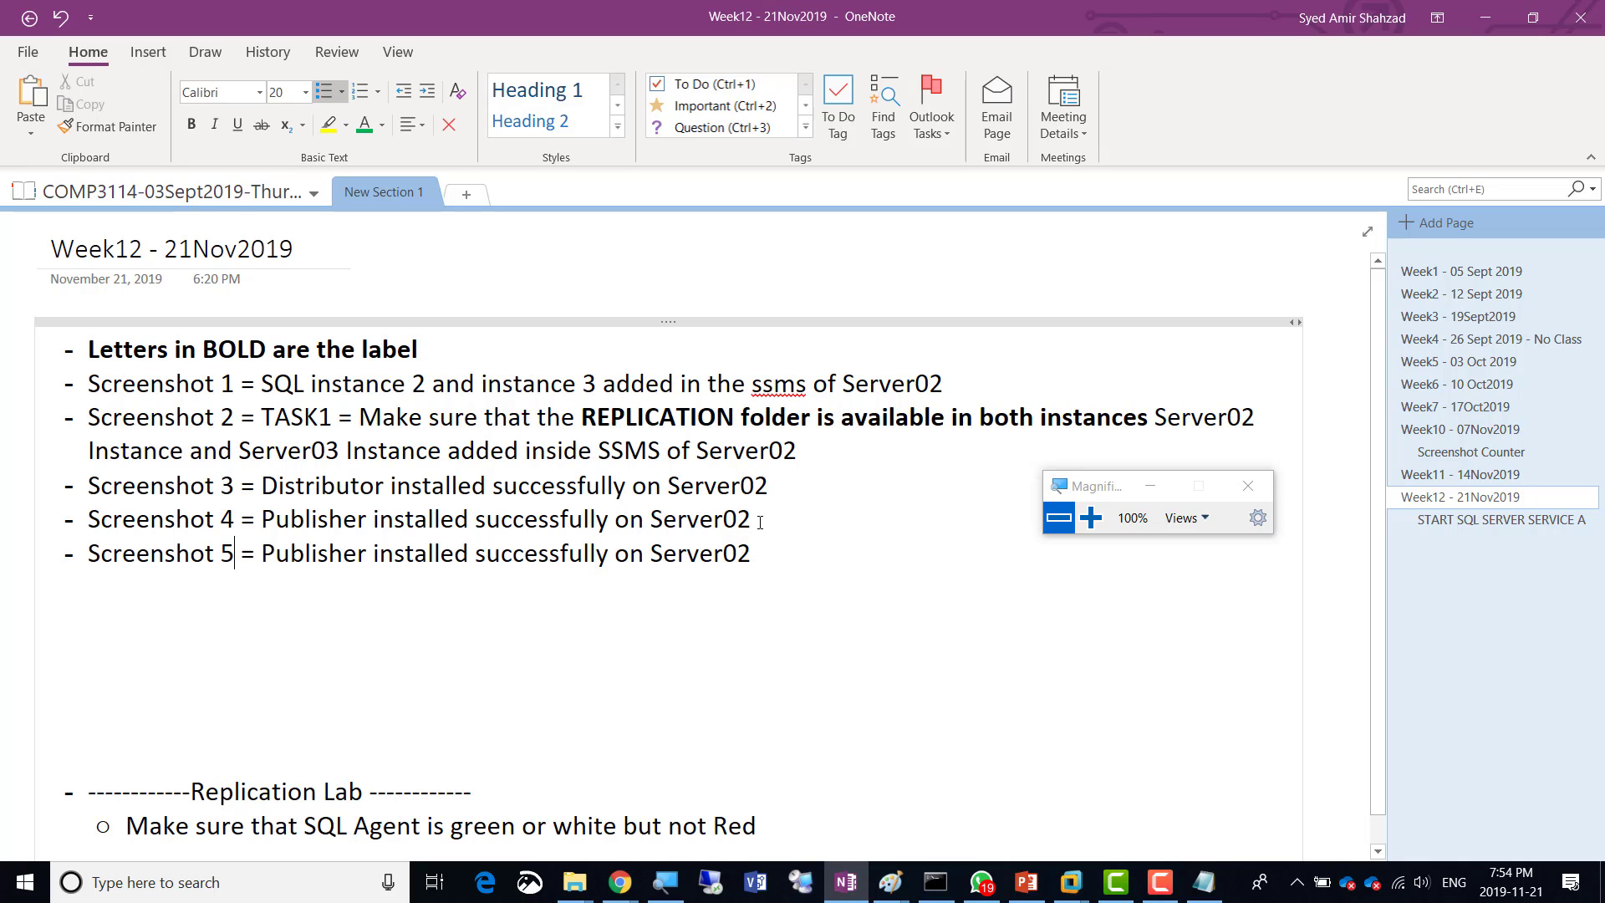
Reword the Screenshot 5 line to read "Publisher showing under replication folder on Server02"
key(Right)
key(Right)
key(Right)
key(Right)
key(Right)
key(Right)
key(Right)
key(Right)
key(Right)
key(Right)
key(Right)
key(Right)
key(Right)
key(Right)
key(Right)
key(Right)
key(Right)
key(Right)
key(Right)
key(Right)
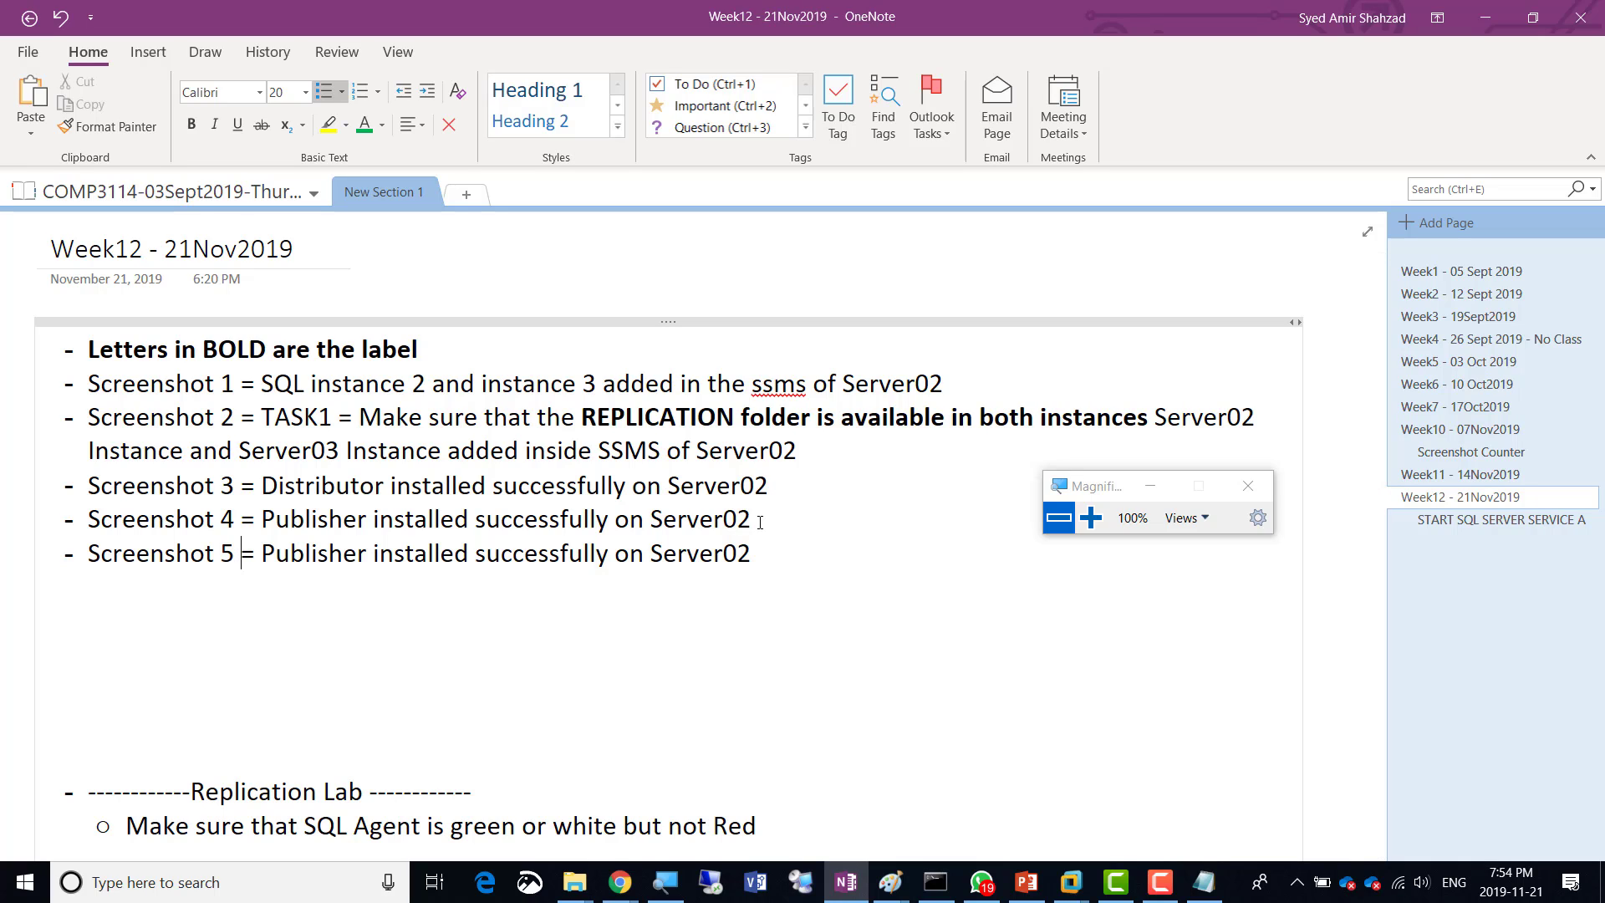
key(Left)
key(Left)
key(Left)
key(Left)
key(Left)
key(Left)
key(Left)
key(Left)
key(Left)
key(Left)
key(Left)
key(Left)
key(Left)
text(showing under)
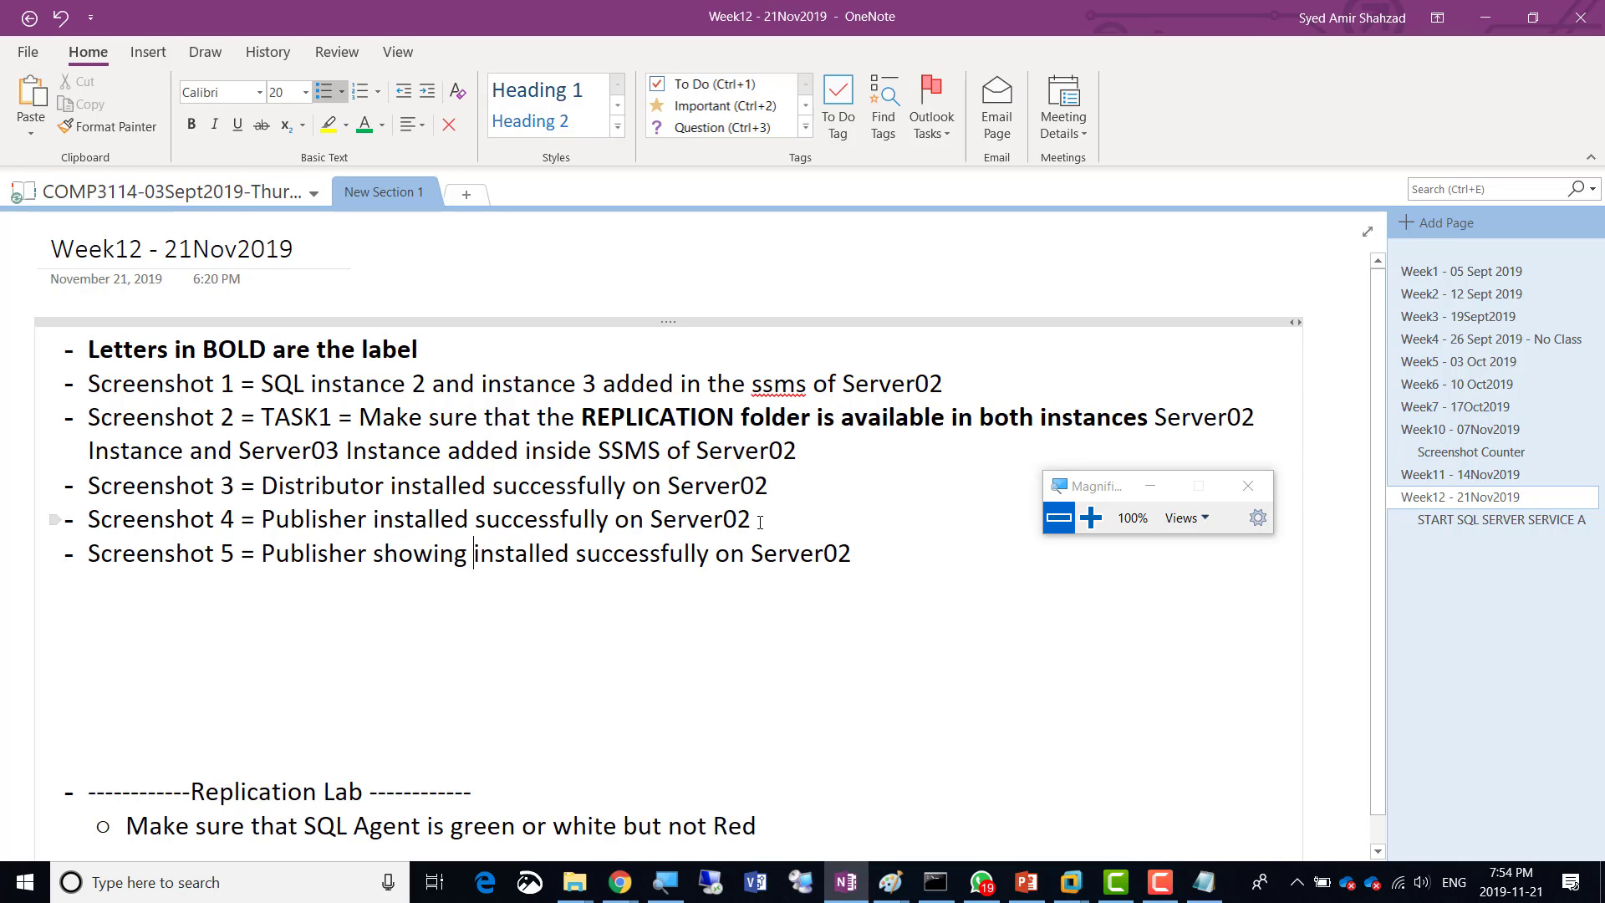
text( replication)
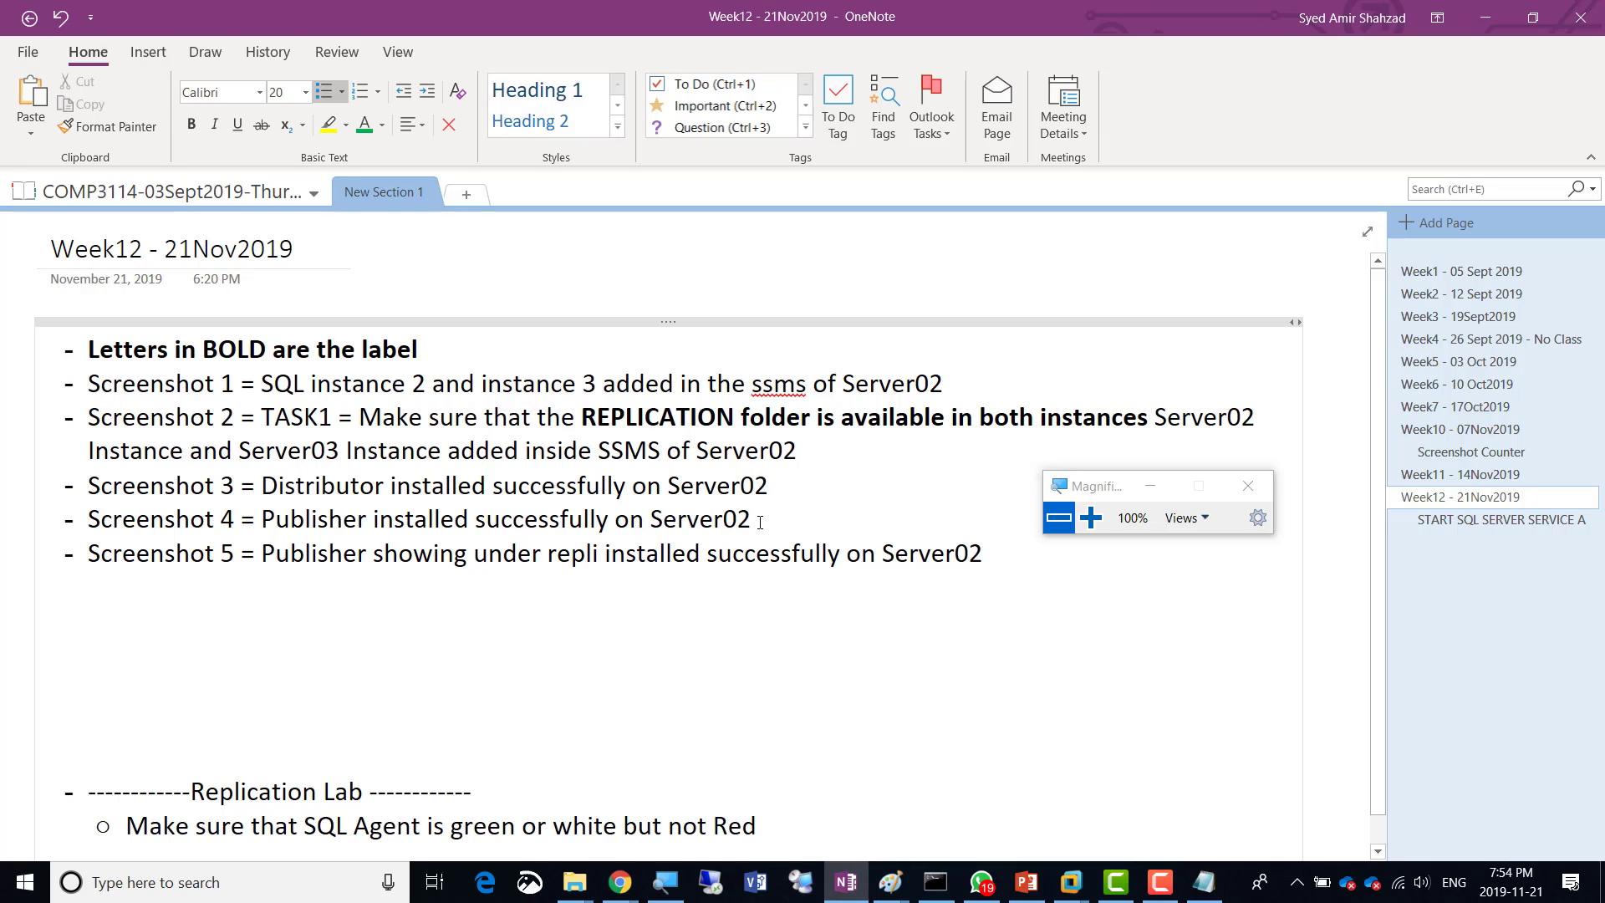
text( folder)
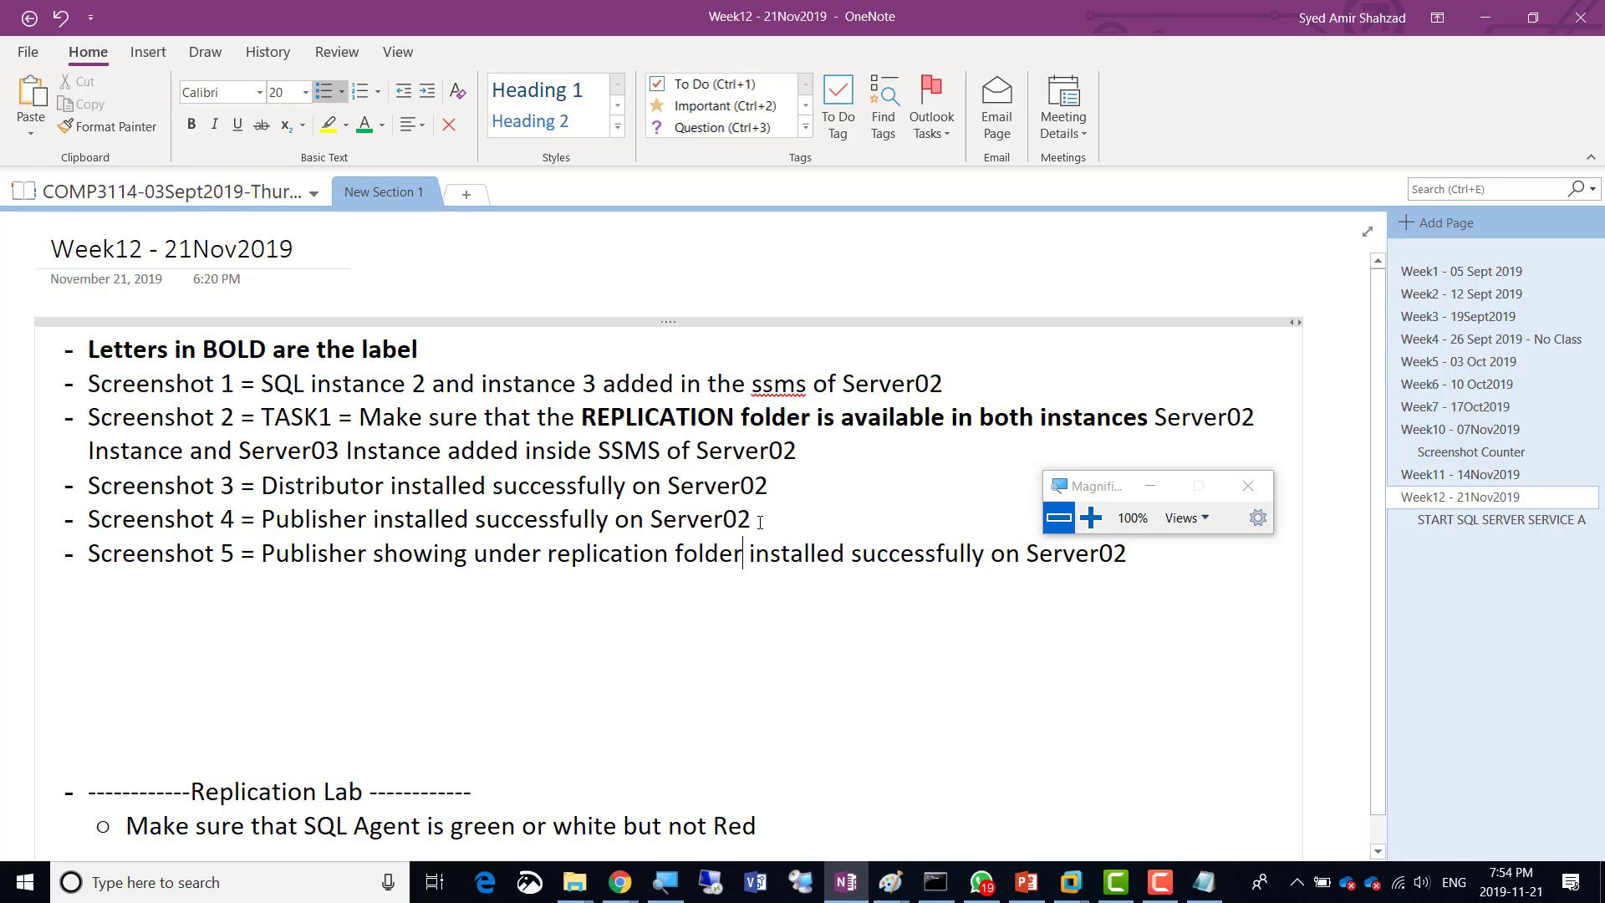
key(shift+Right)
key(shift+Right)
key(shift+Right)
key(shift+Right)
key(shift+Right)
key(shift+Right)
key(shift+Right)
key(shift+Right)
key(shift+Right)
key(shift+Right)
key(shift+Right)
key(shift+Right)
key(shift+Right)
key(shift+Right)
key(shift+Right)
key(shift+Right)
key(shift+Right)
key(shift+Right)
key(shift+Right)
key(shift+Right)
key(shift+Right)
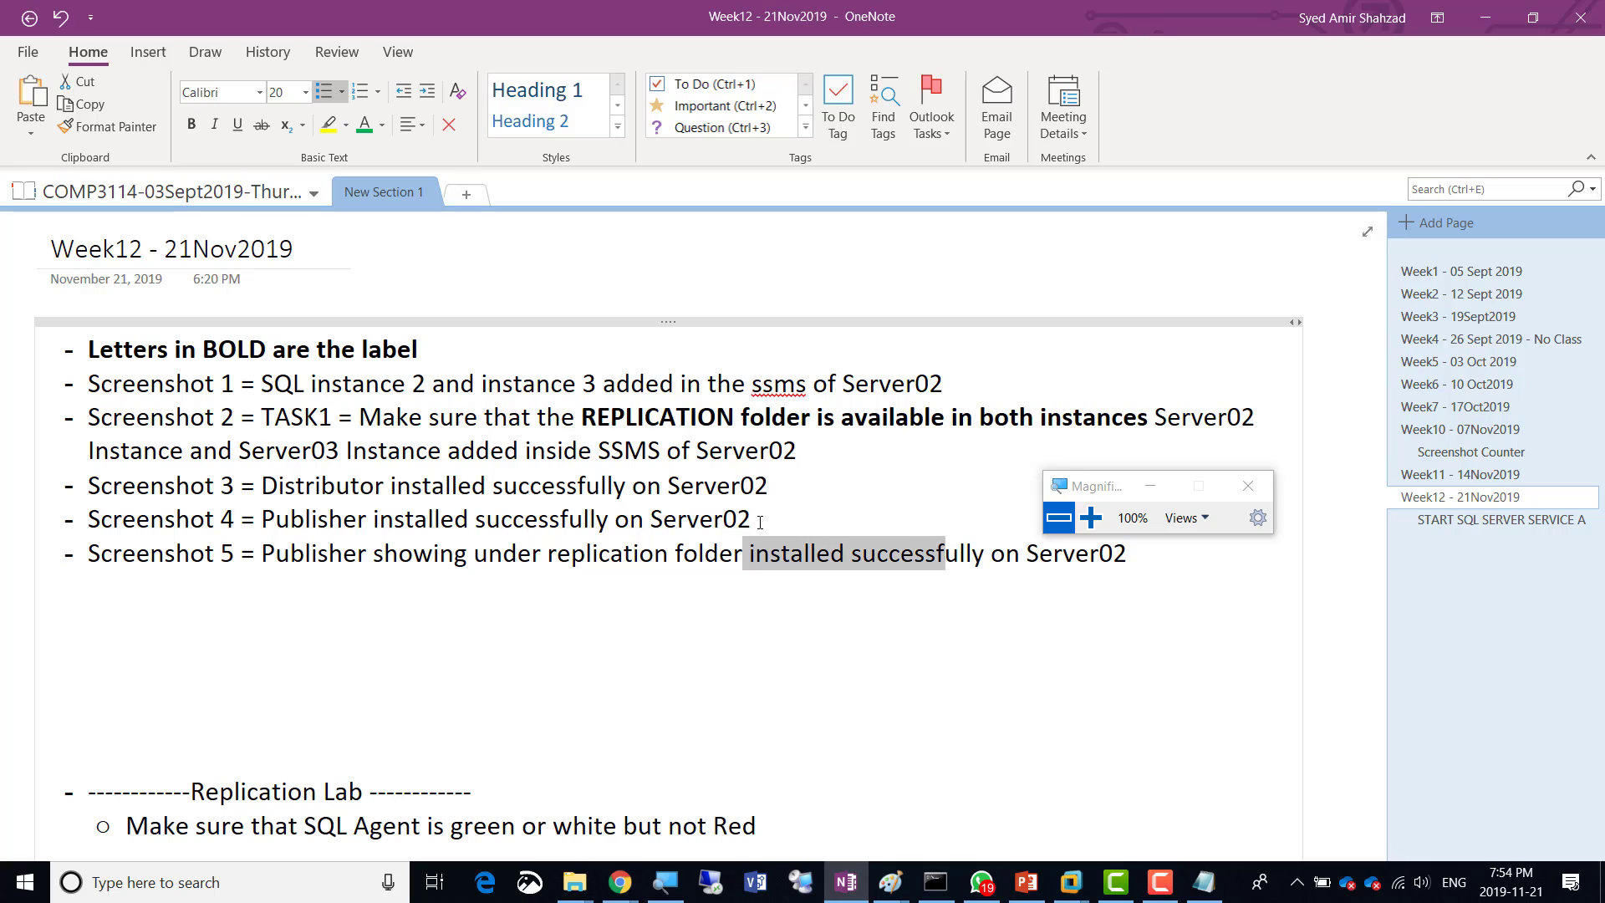
key(Delete)
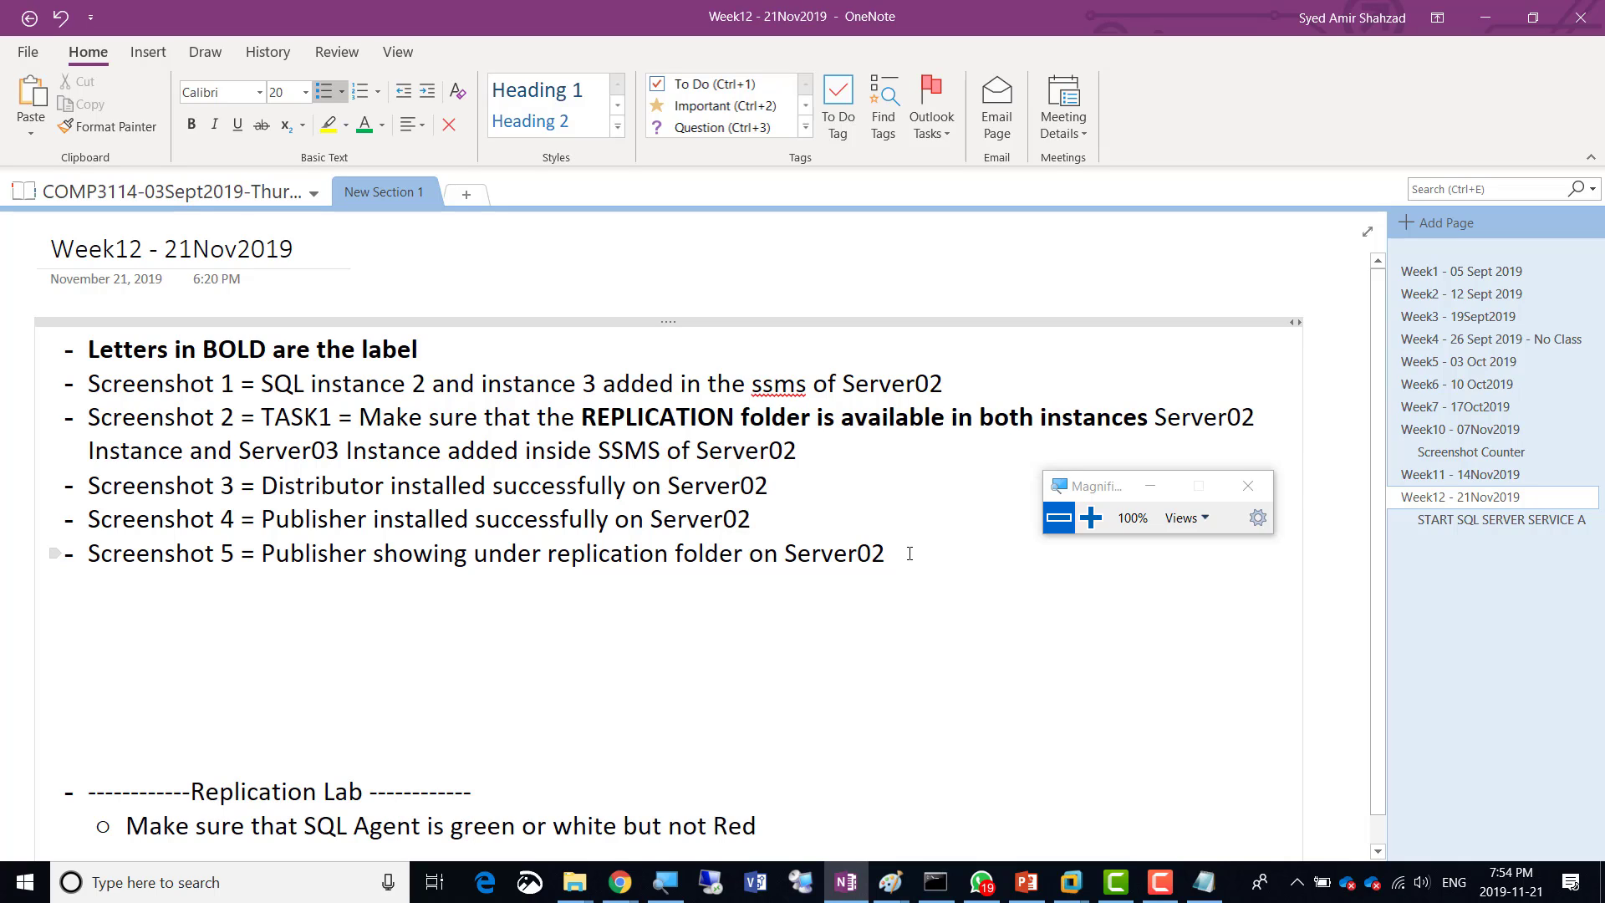
Switch to the Server02 virtual machine in VMware Workstation and view the publication under Replication, moving the Magnifier window aside
scroll(909, 553, down, 2)
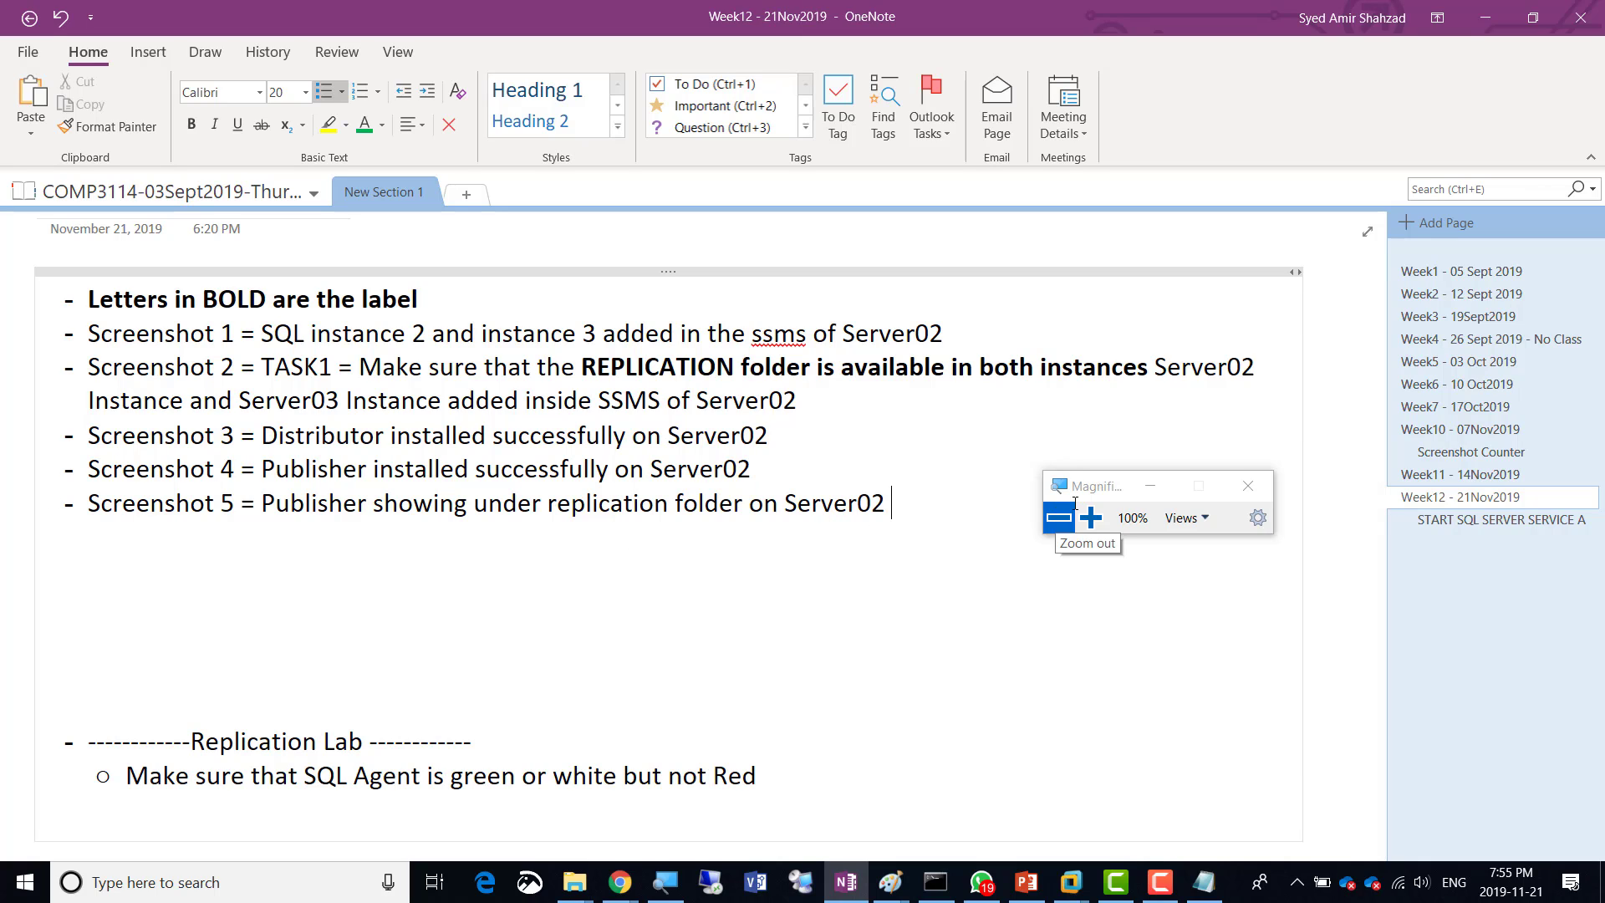
drag(1086, 483, 1076, 434)
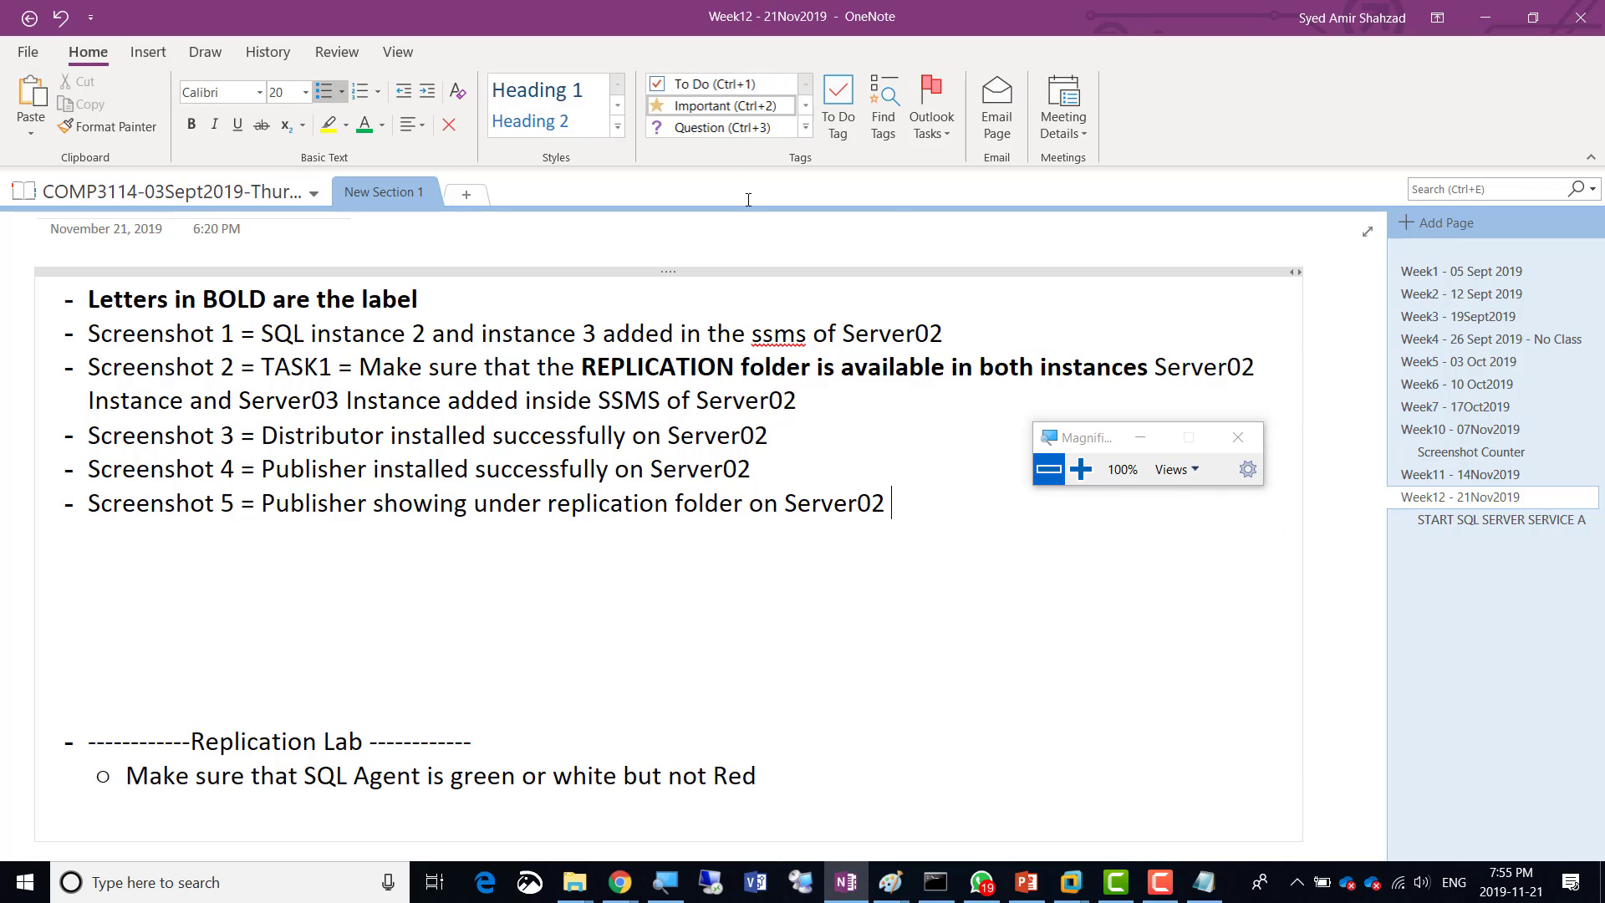
key(alt+Tab)
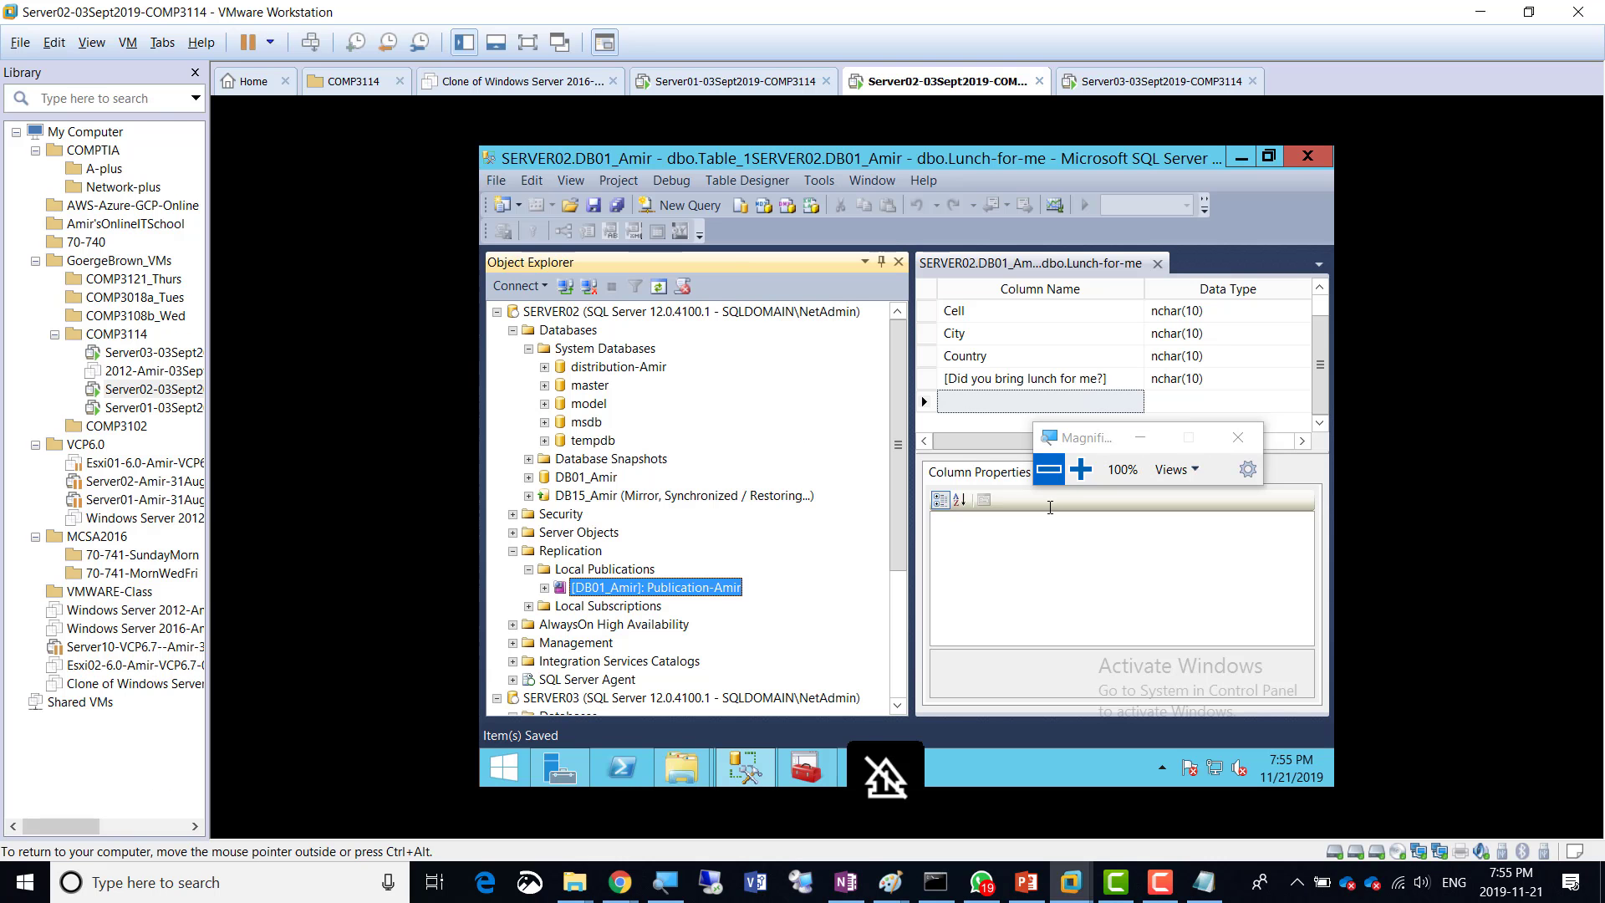
click(1081, 469)
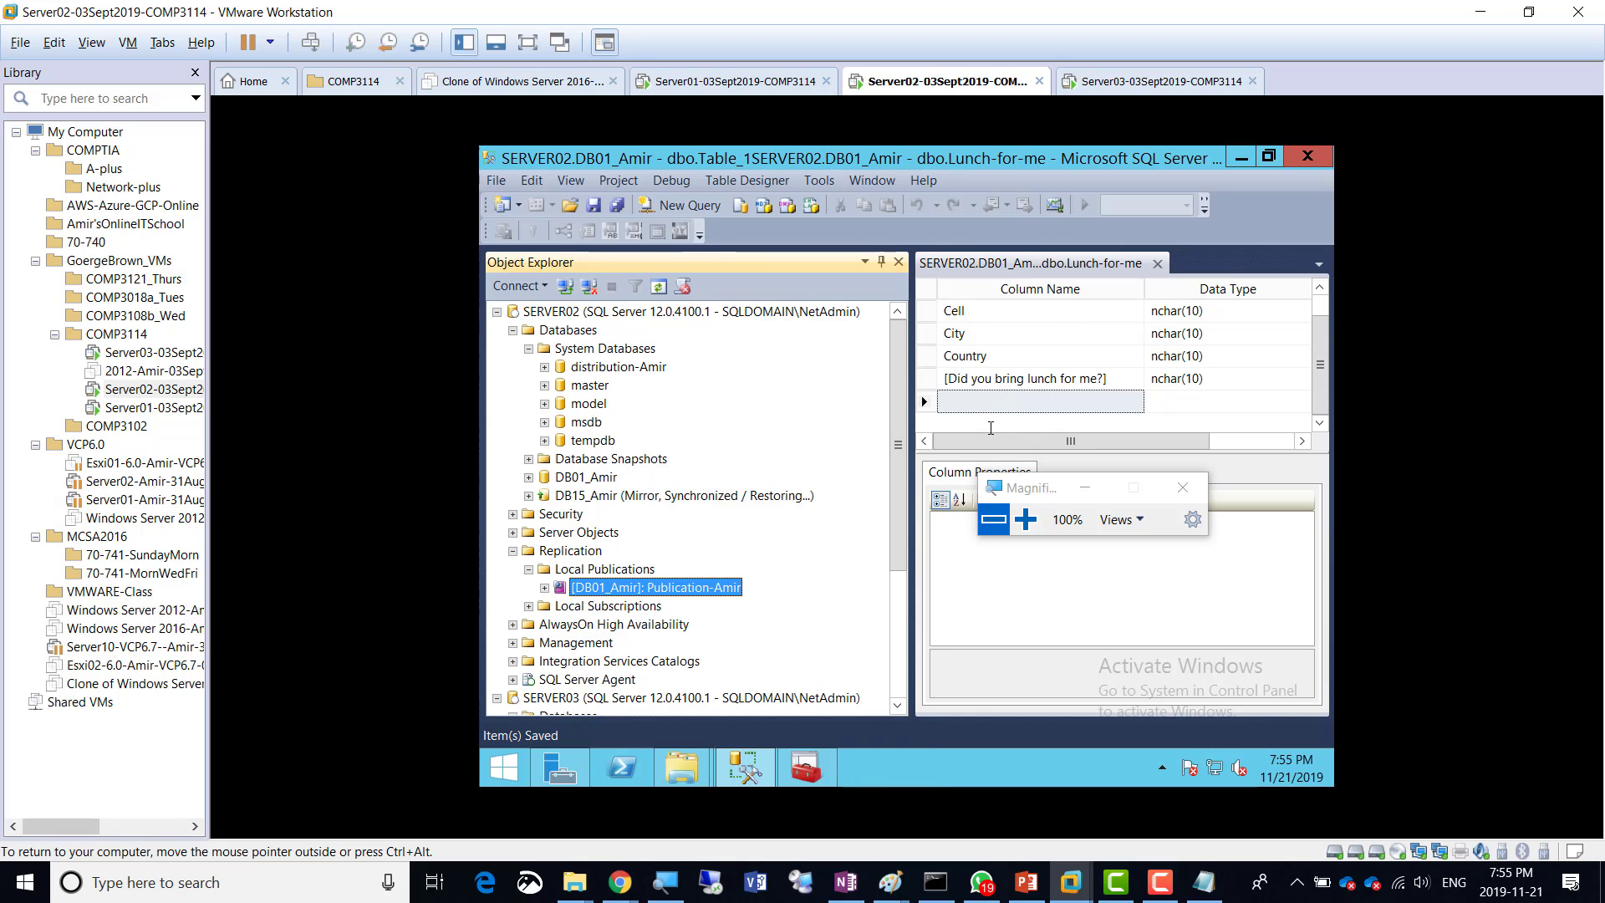
drag(1027, 486, 947, 317)
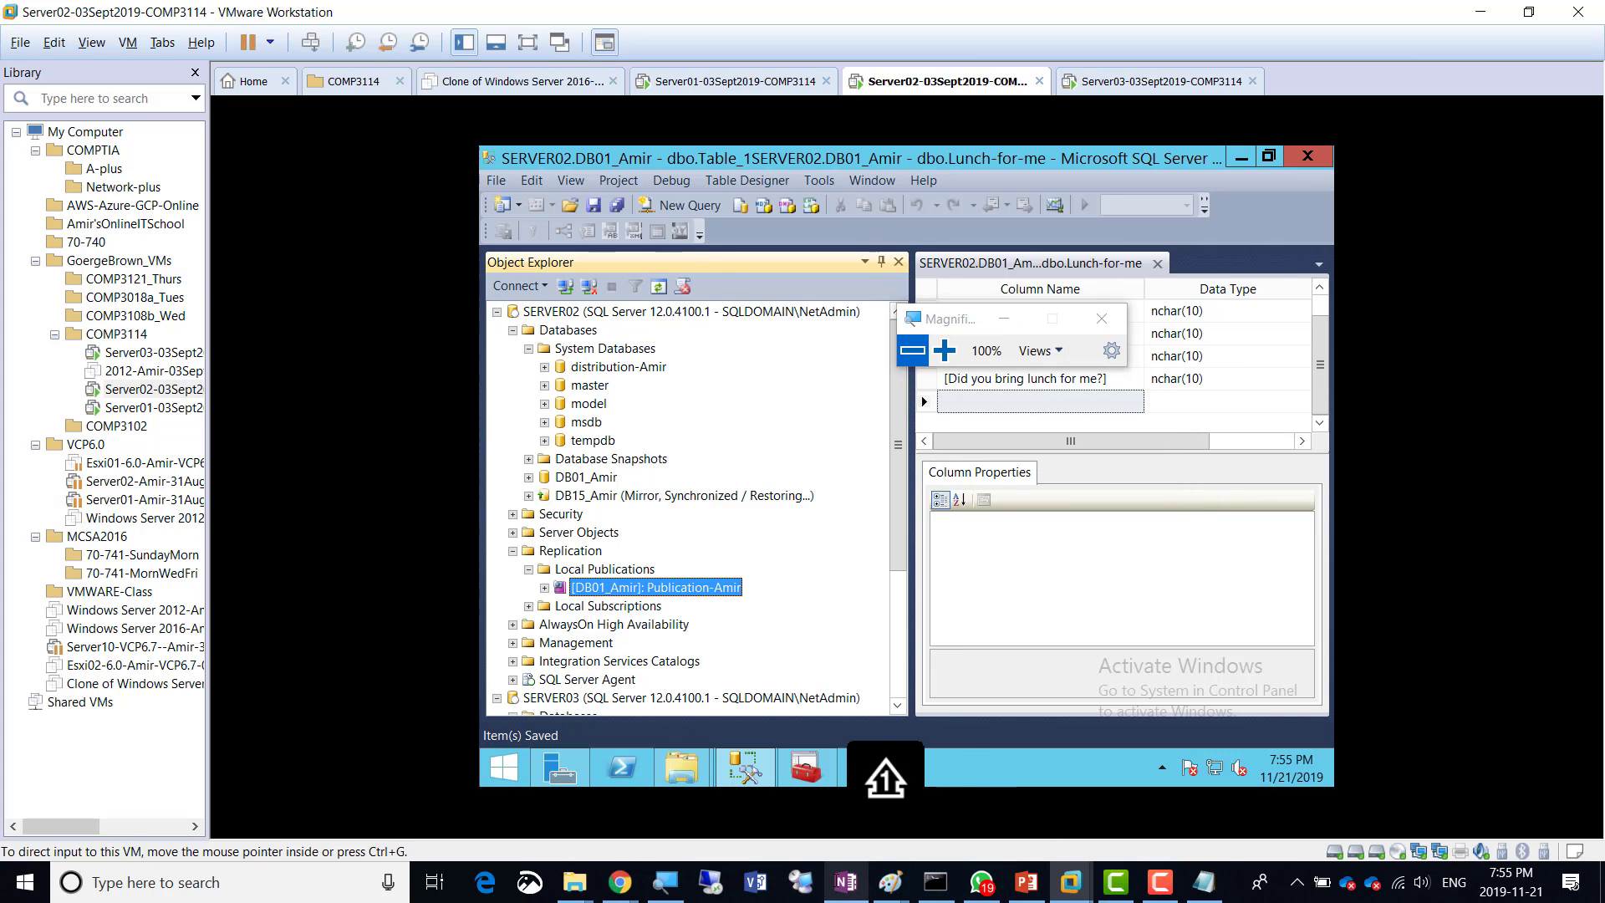
Switch to OneNote and review the Publication Properties screenshots on the START SQL SERVER SERVICE page
click(845, 881)
click(1487, 519)
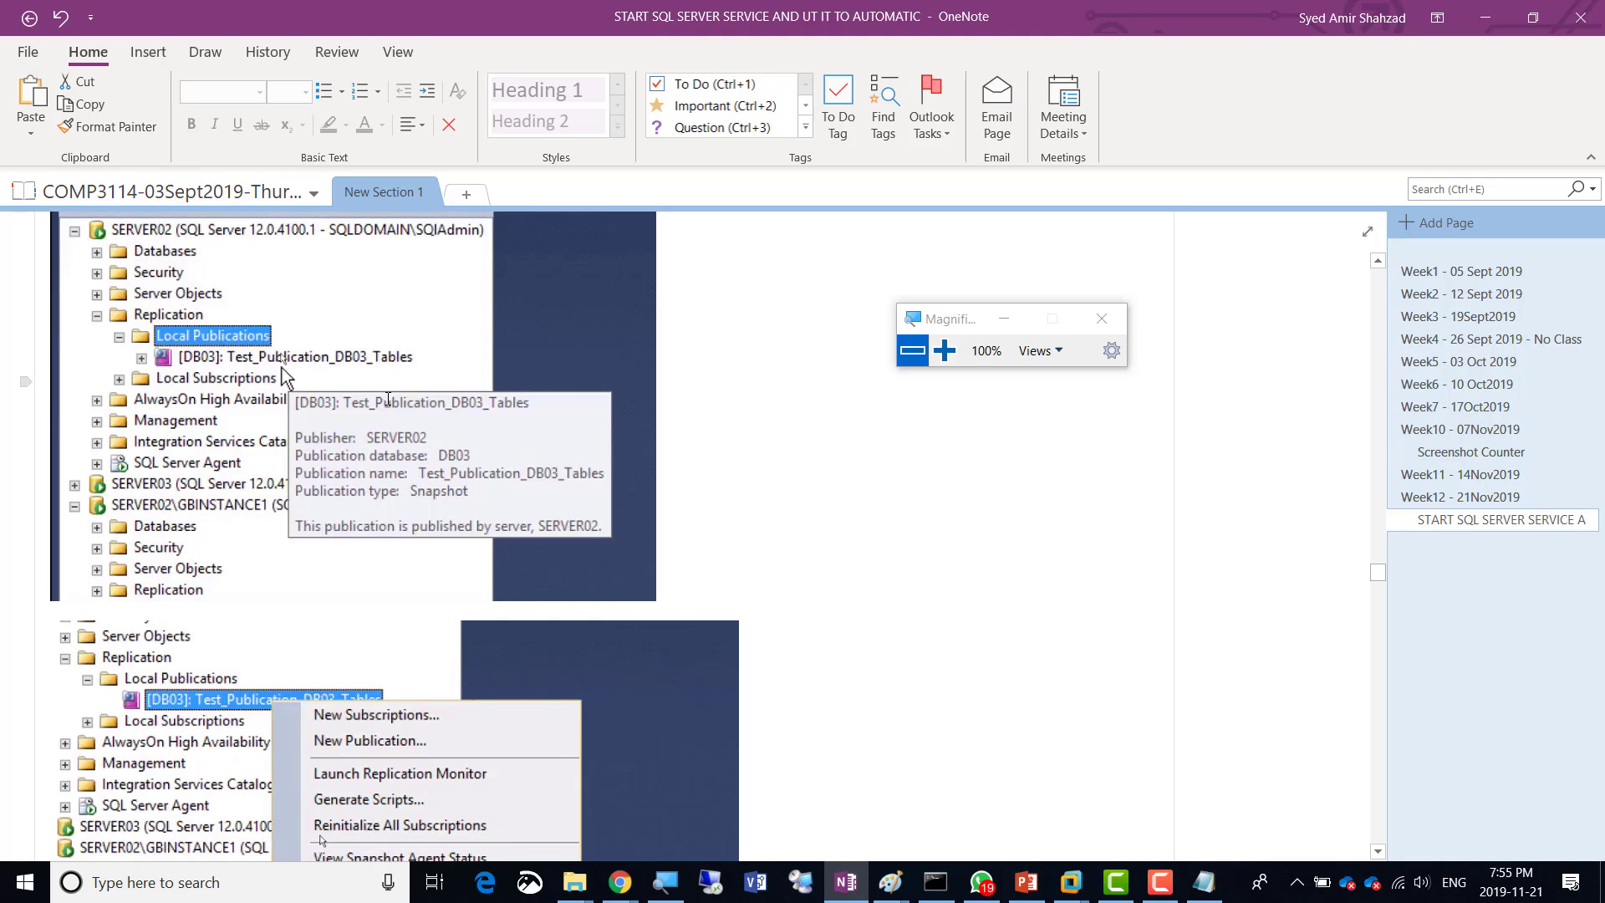
scroll(470, 406, down, 3)
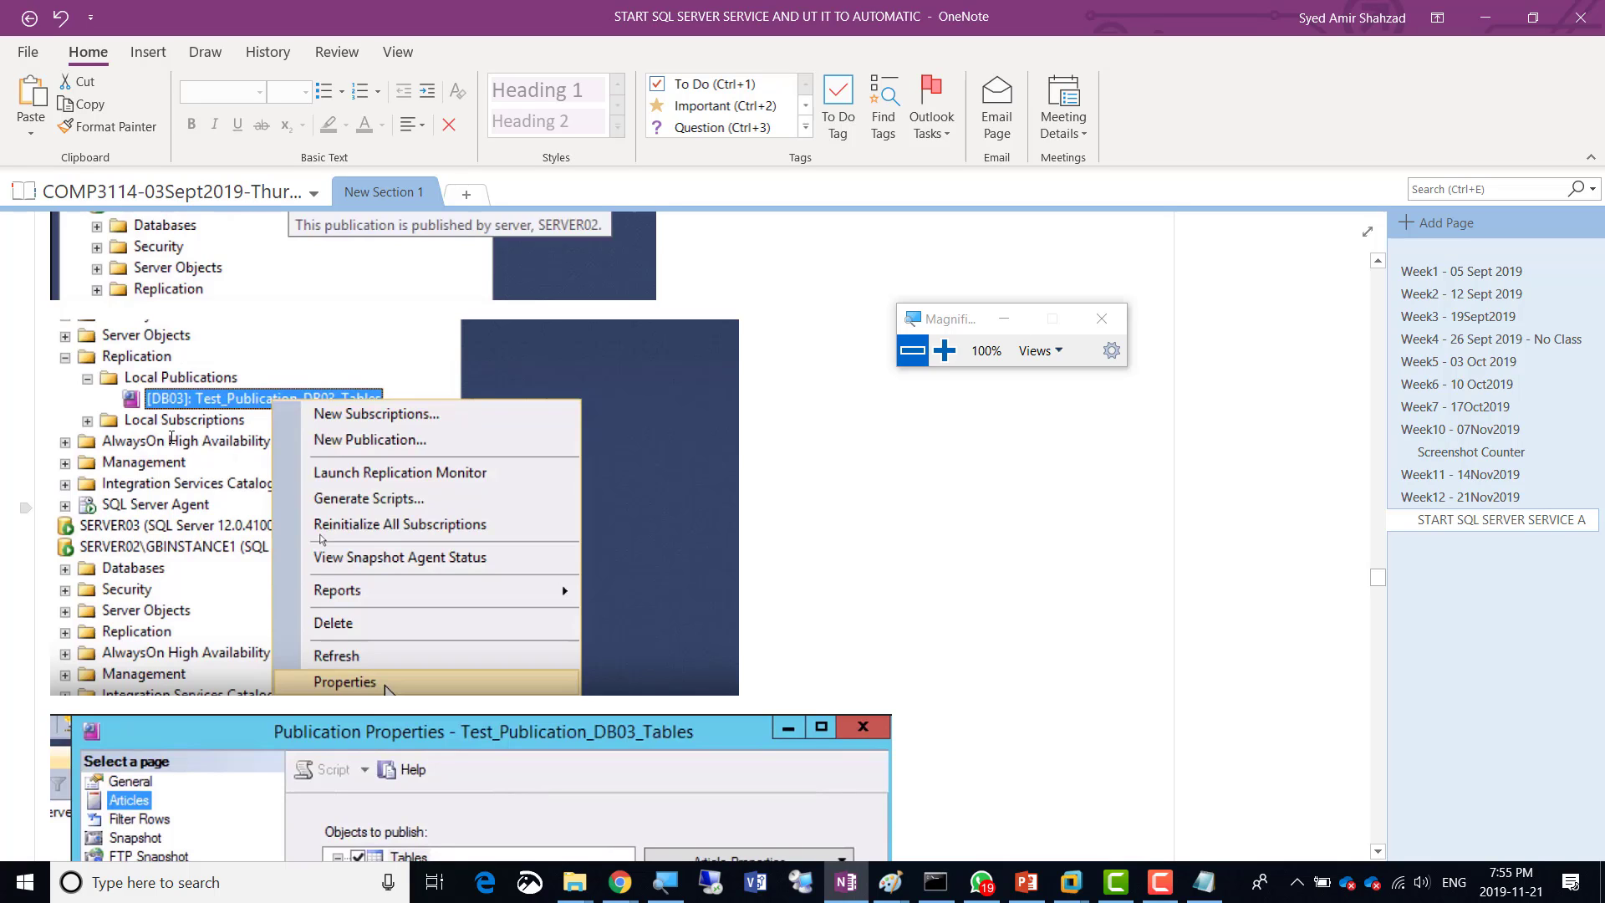
scroll(423, 434, down, 2)
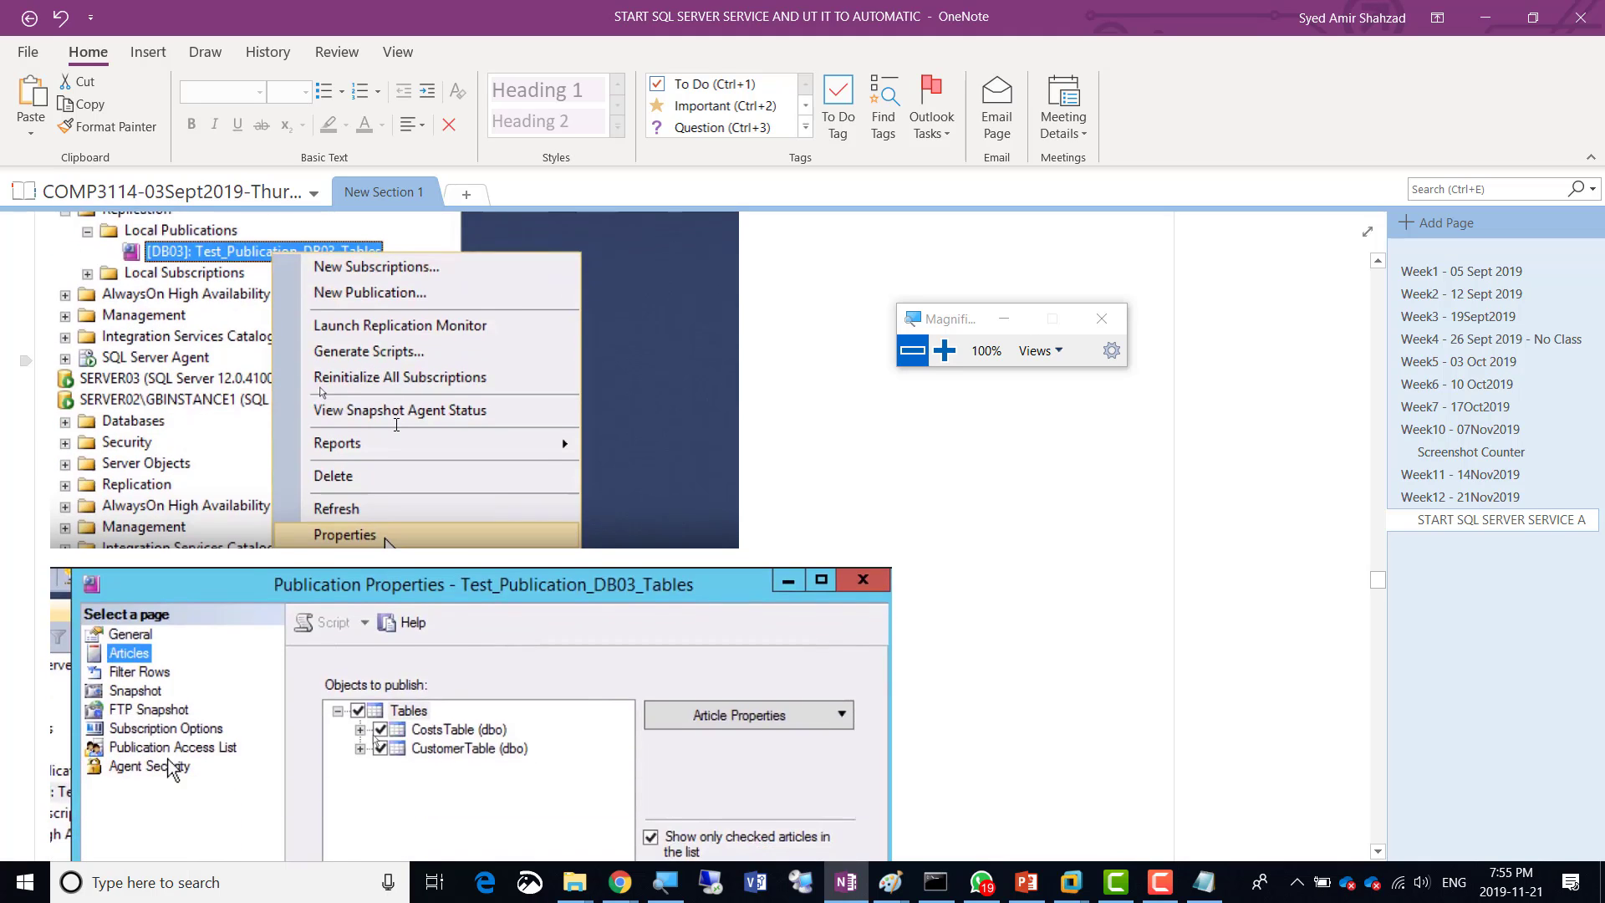
scroll(397, 424, up, 1)
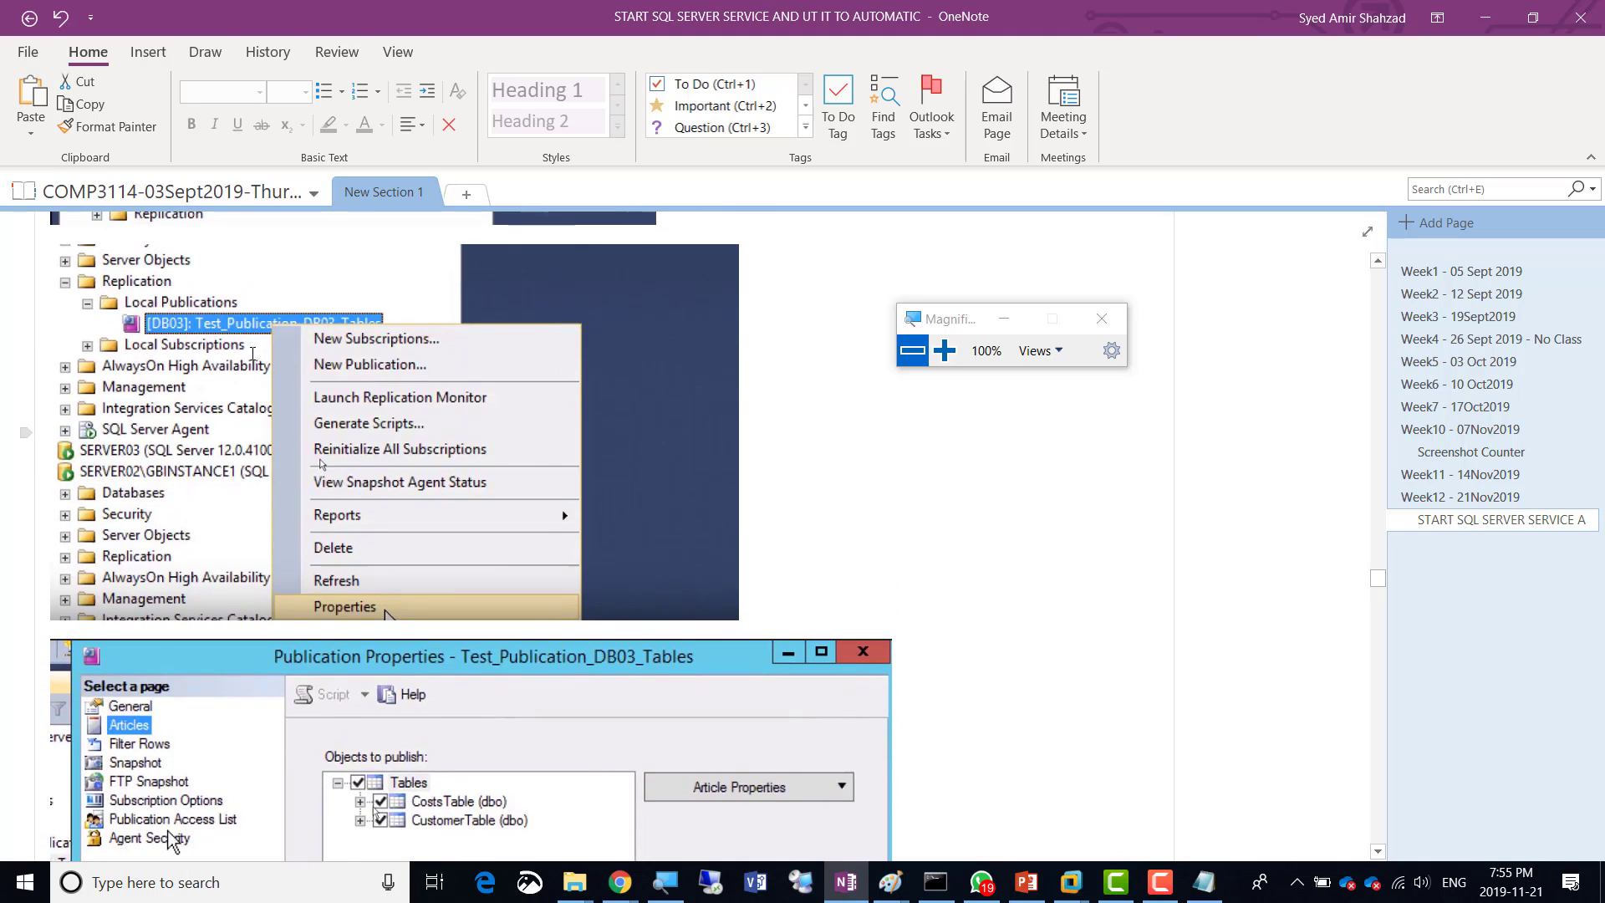
scroll(475, 474, down, 4)
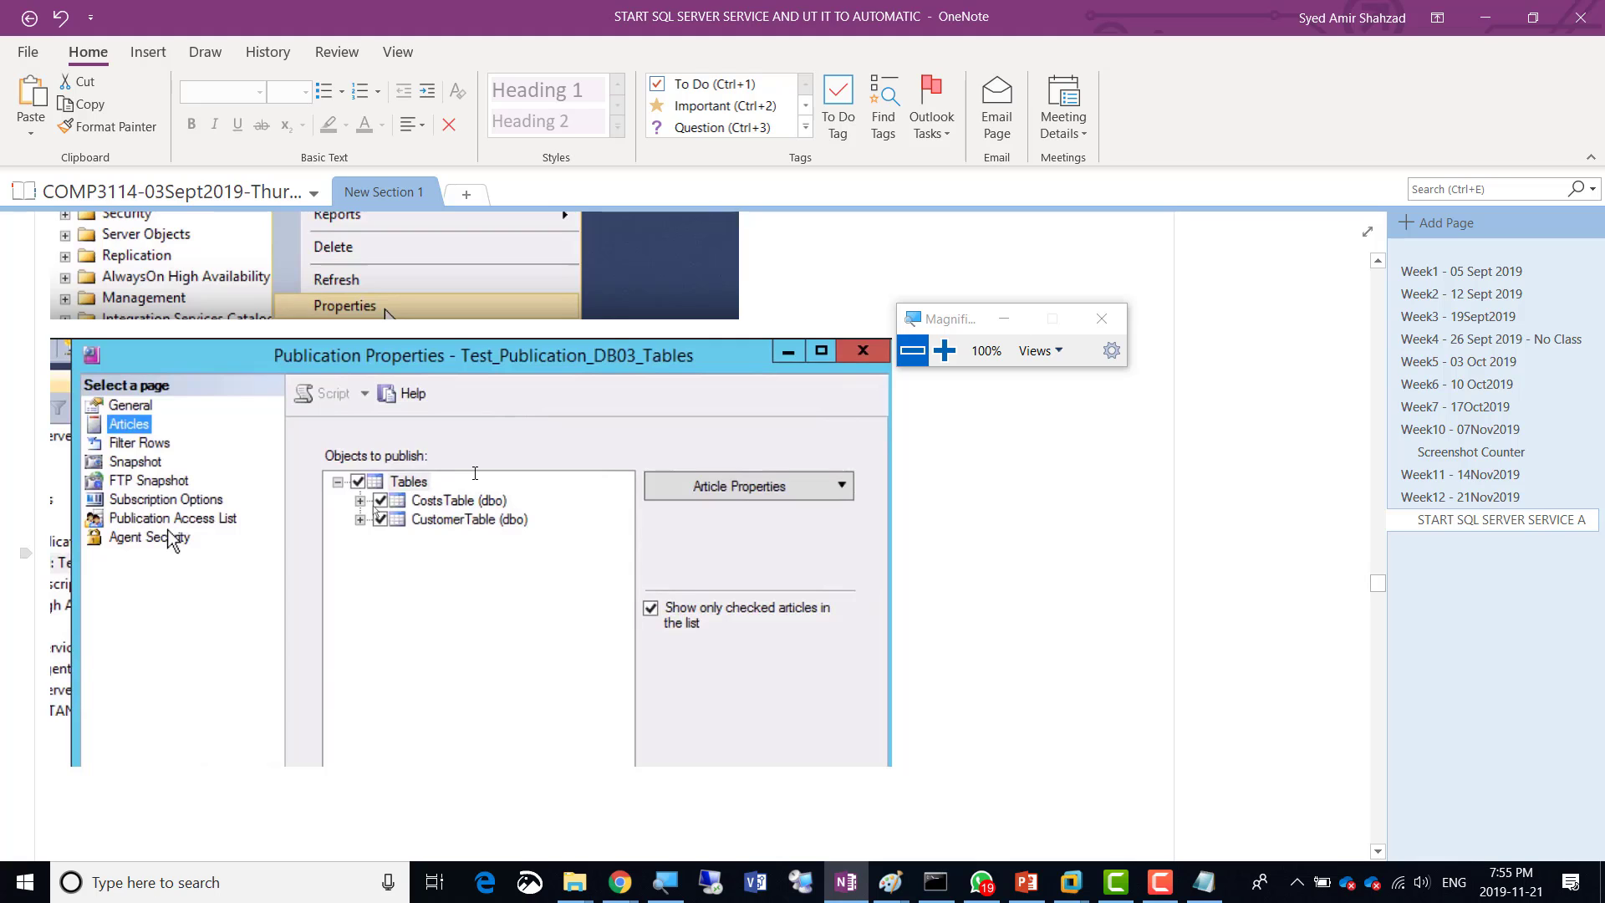
scroll(474, 473, down, 4)
Review the New Subscription Wizard screenshots, from starting a local subscription through agent location to adding a SQL Server subscriber
scroll(474, 473, down, 6)
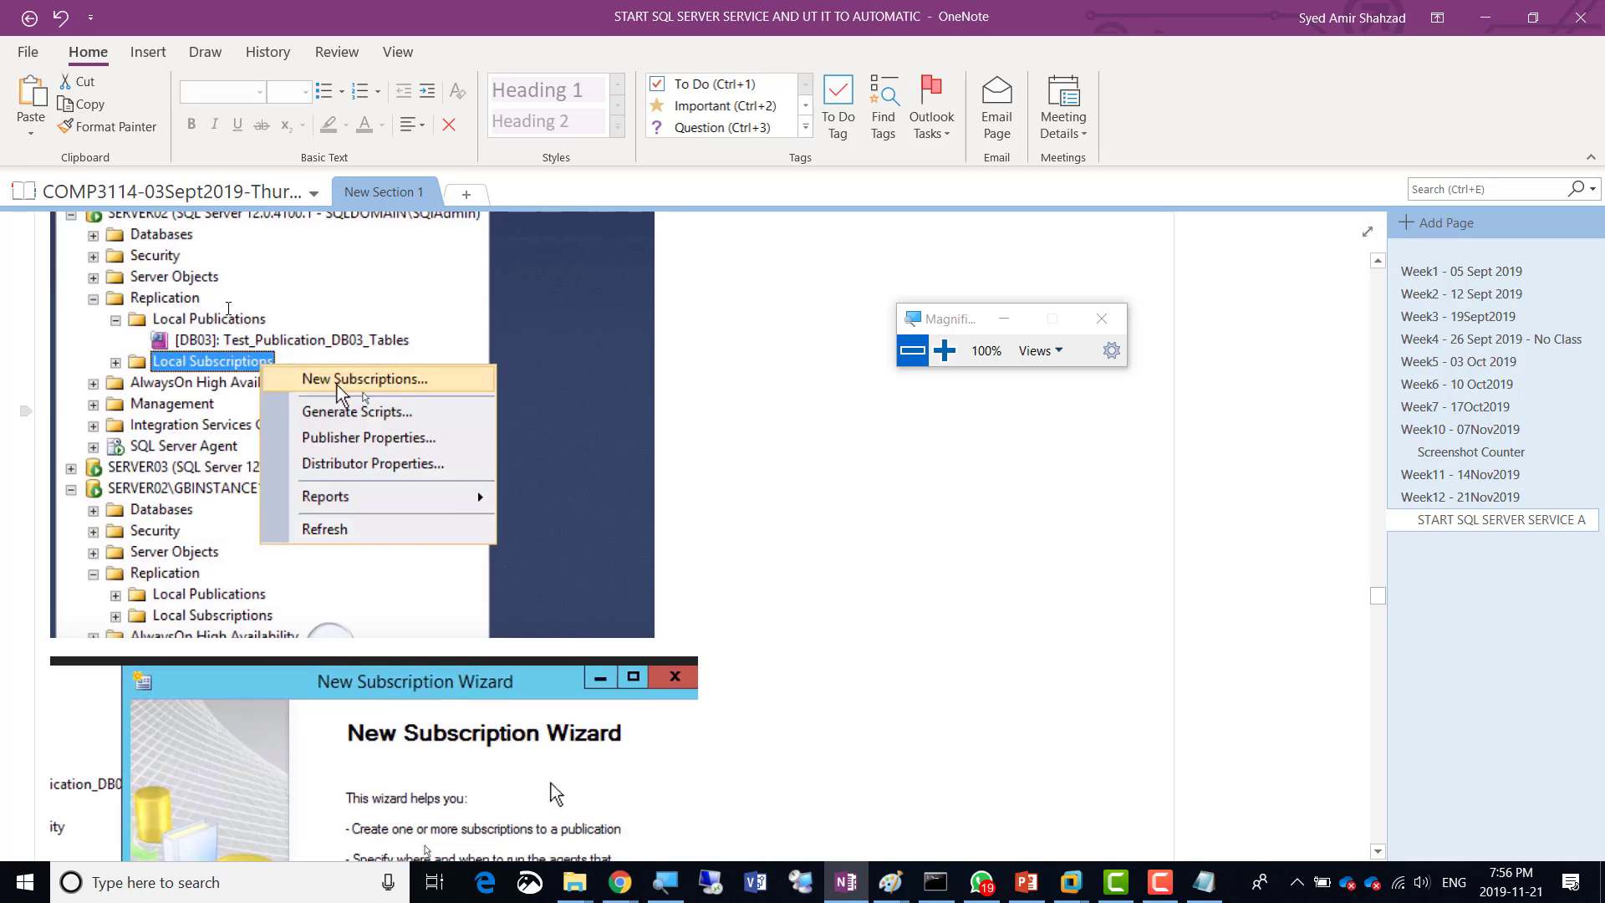
scroll(222, 322, up, 2)
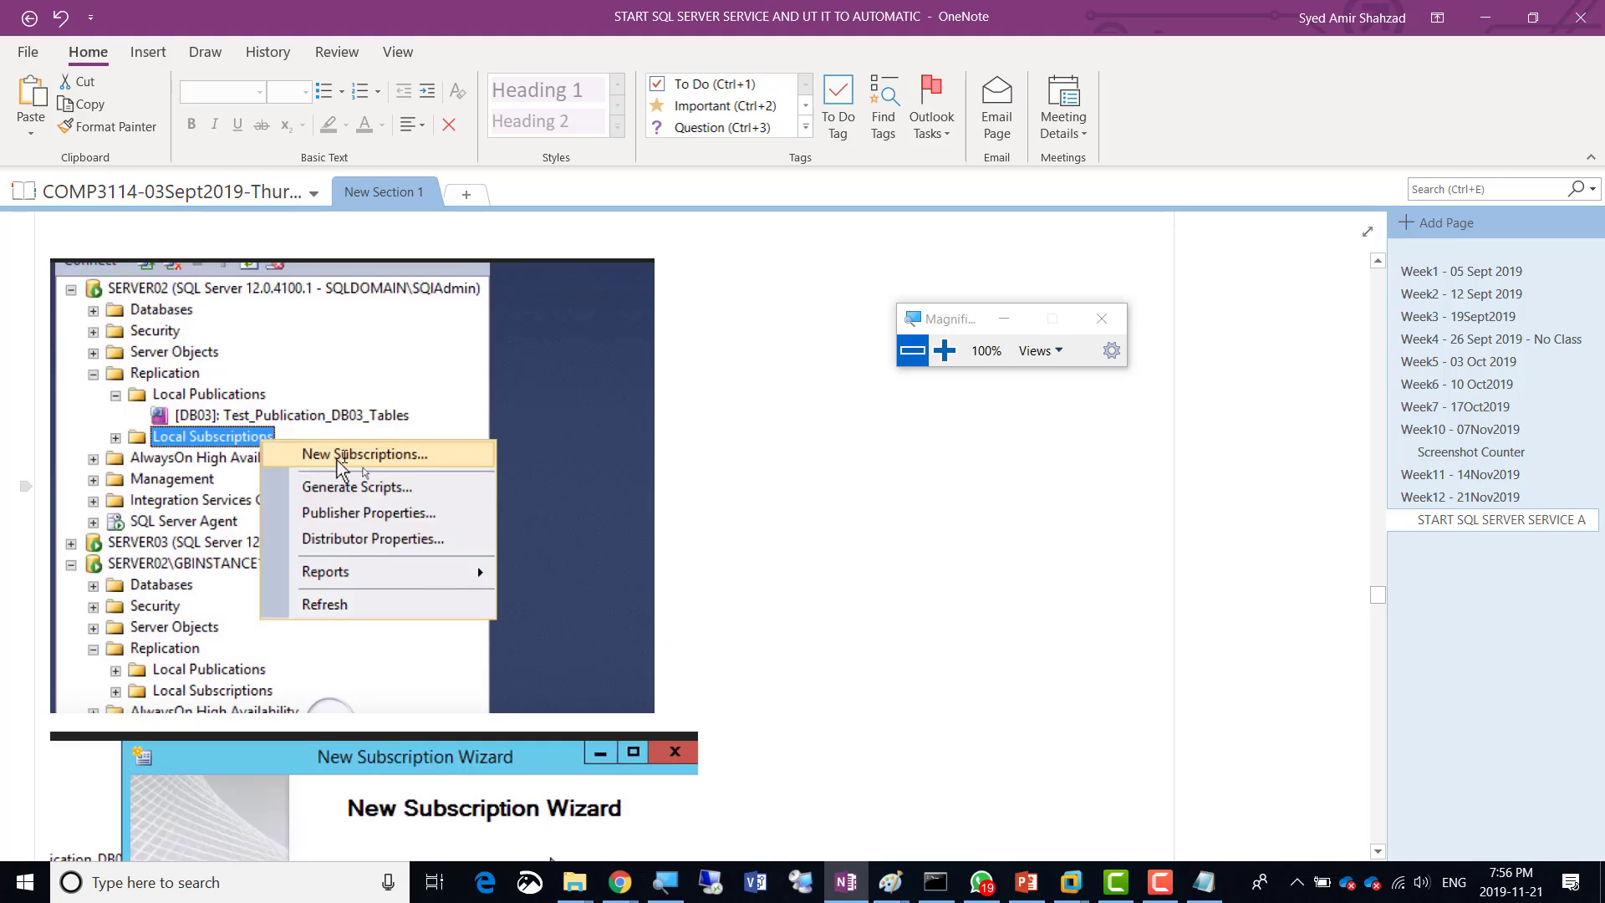
scroll(561, 538, down, 15)
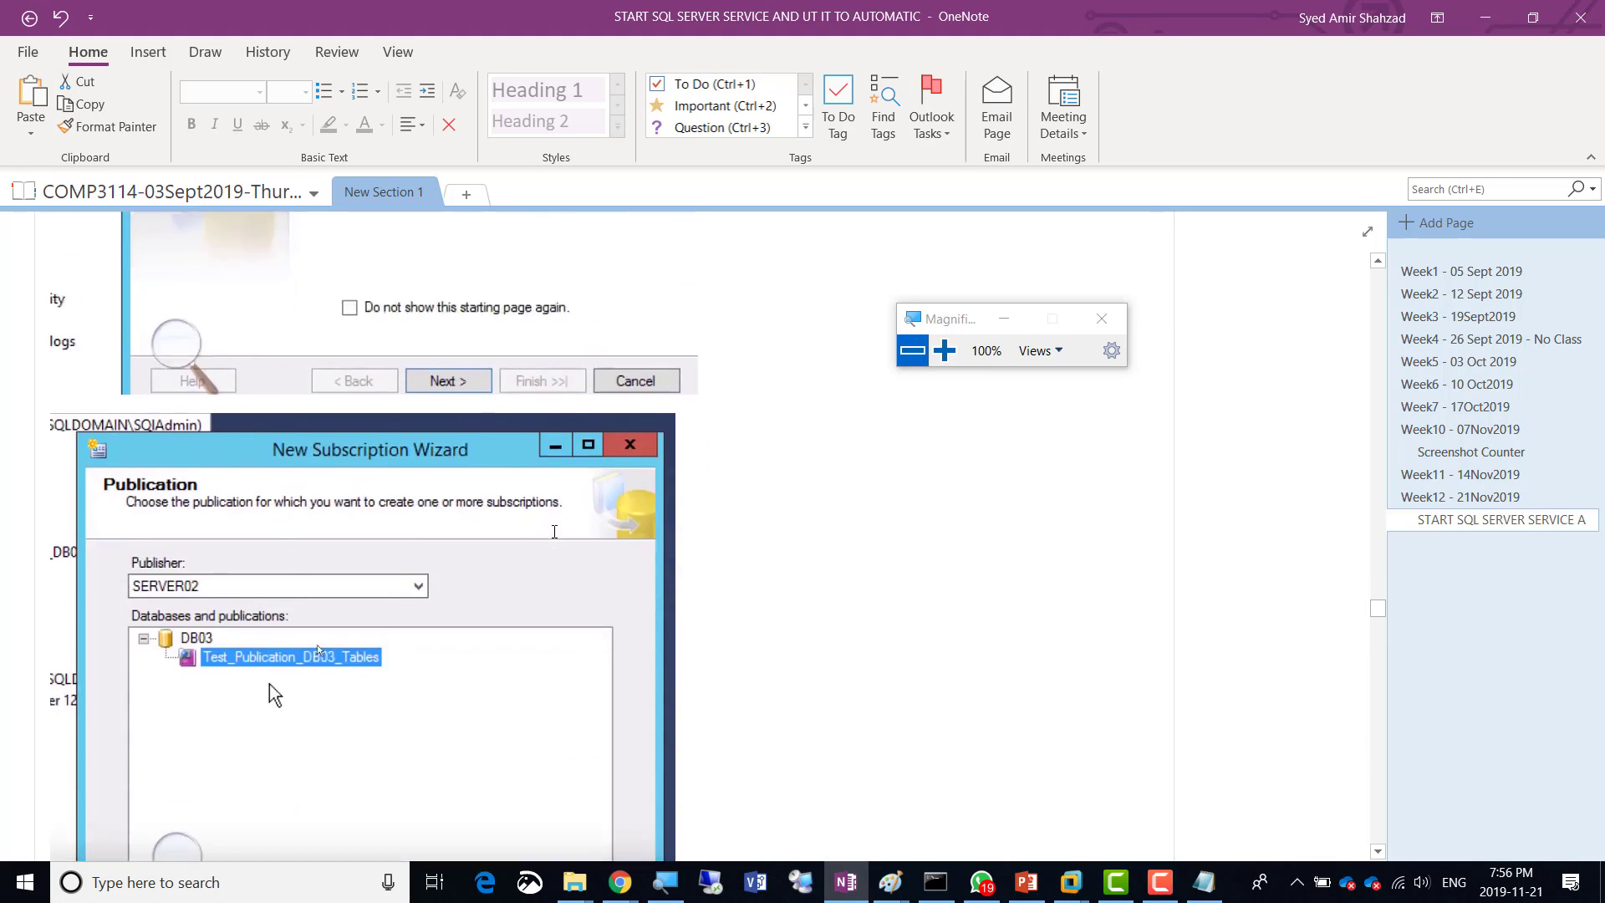
scroll(554, 532, down, 3)
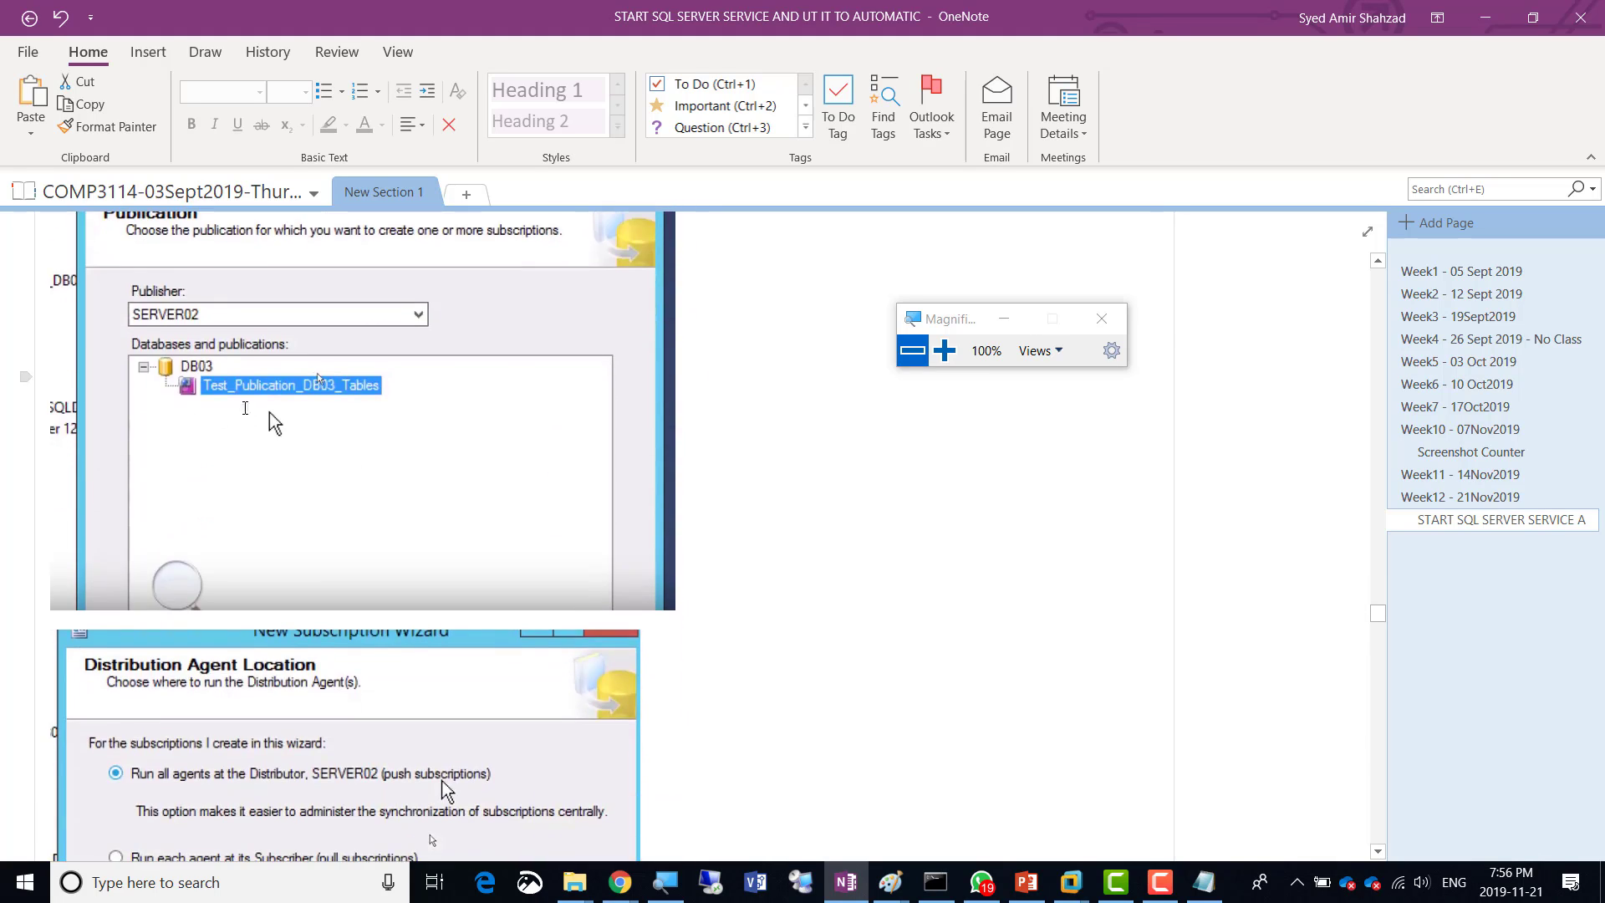
scroll(268, 452, up, 1)
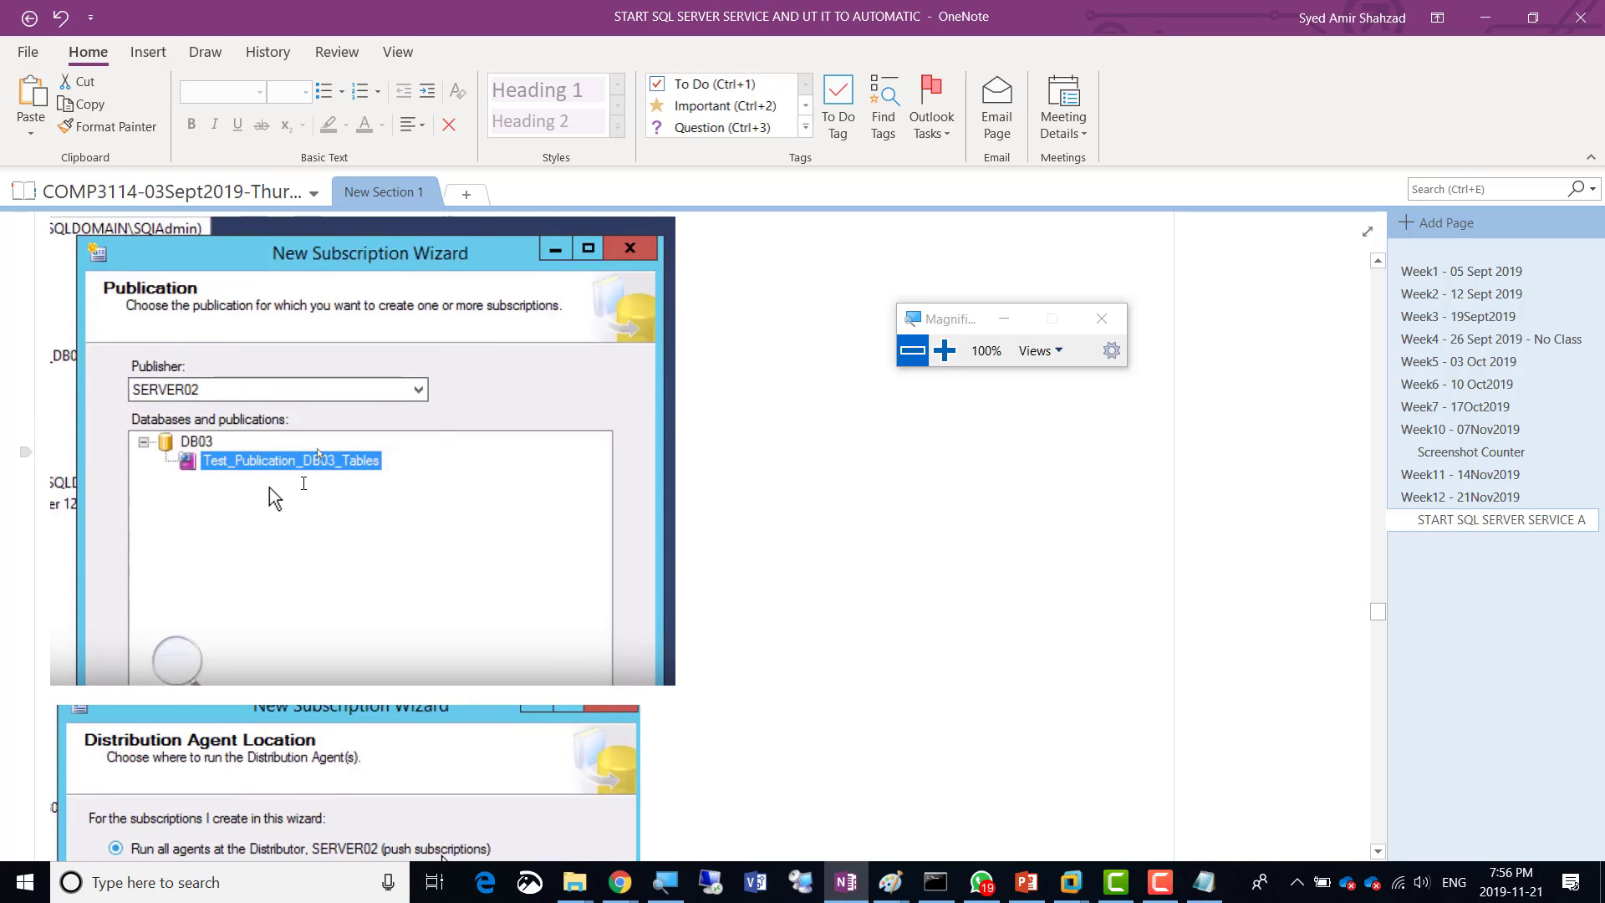
scroll(304, 485, down, 6)
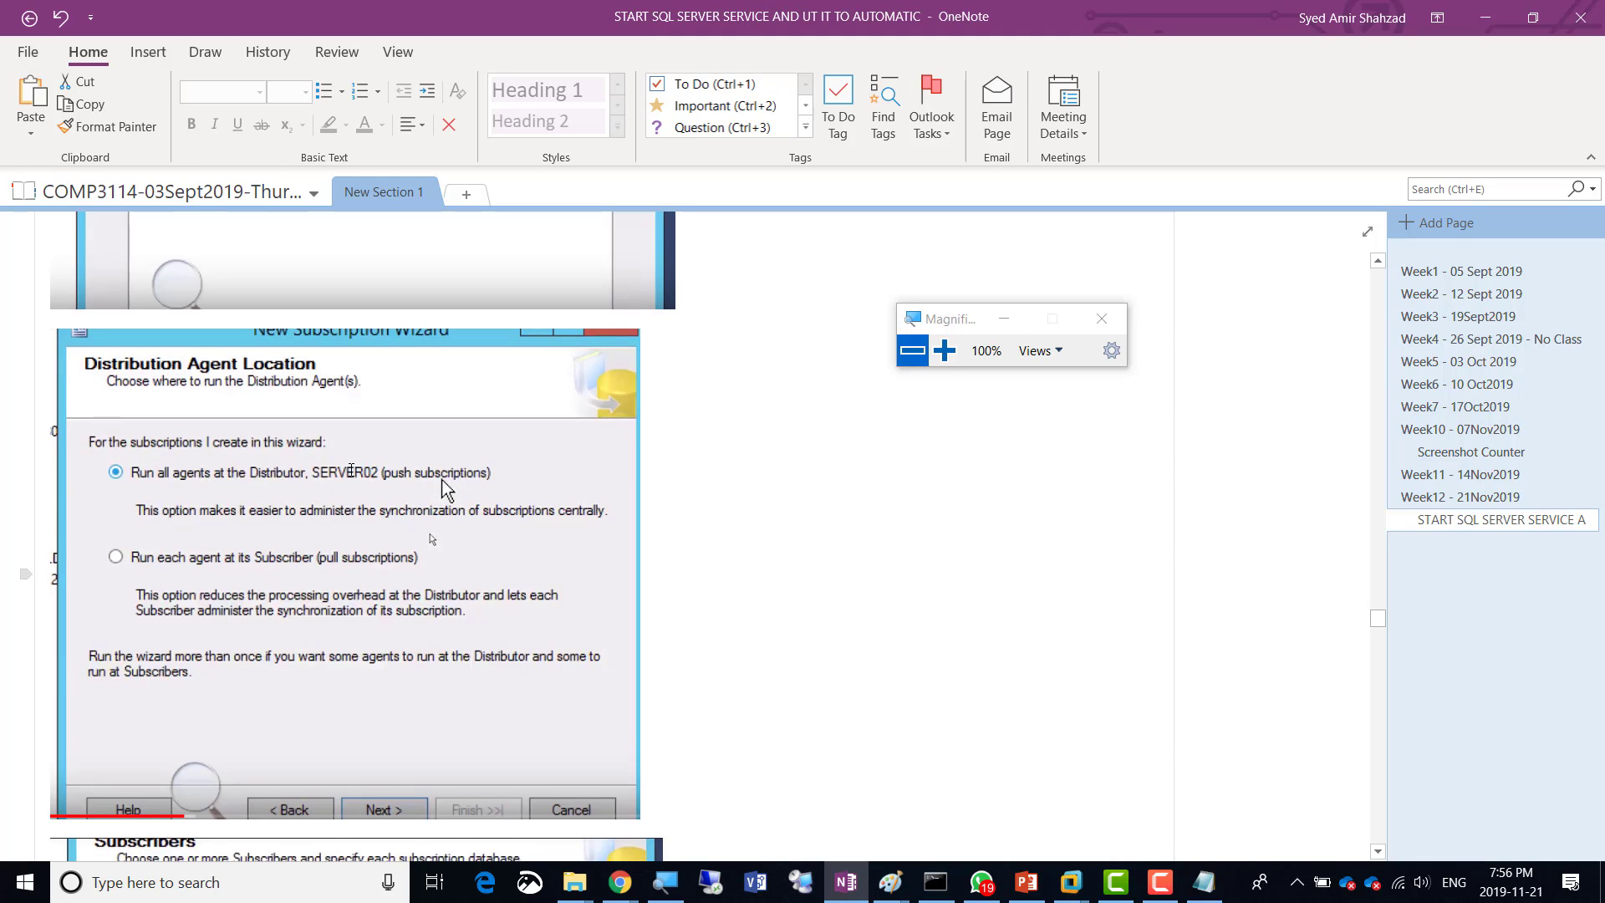
scroll(351, 471, down, 10)
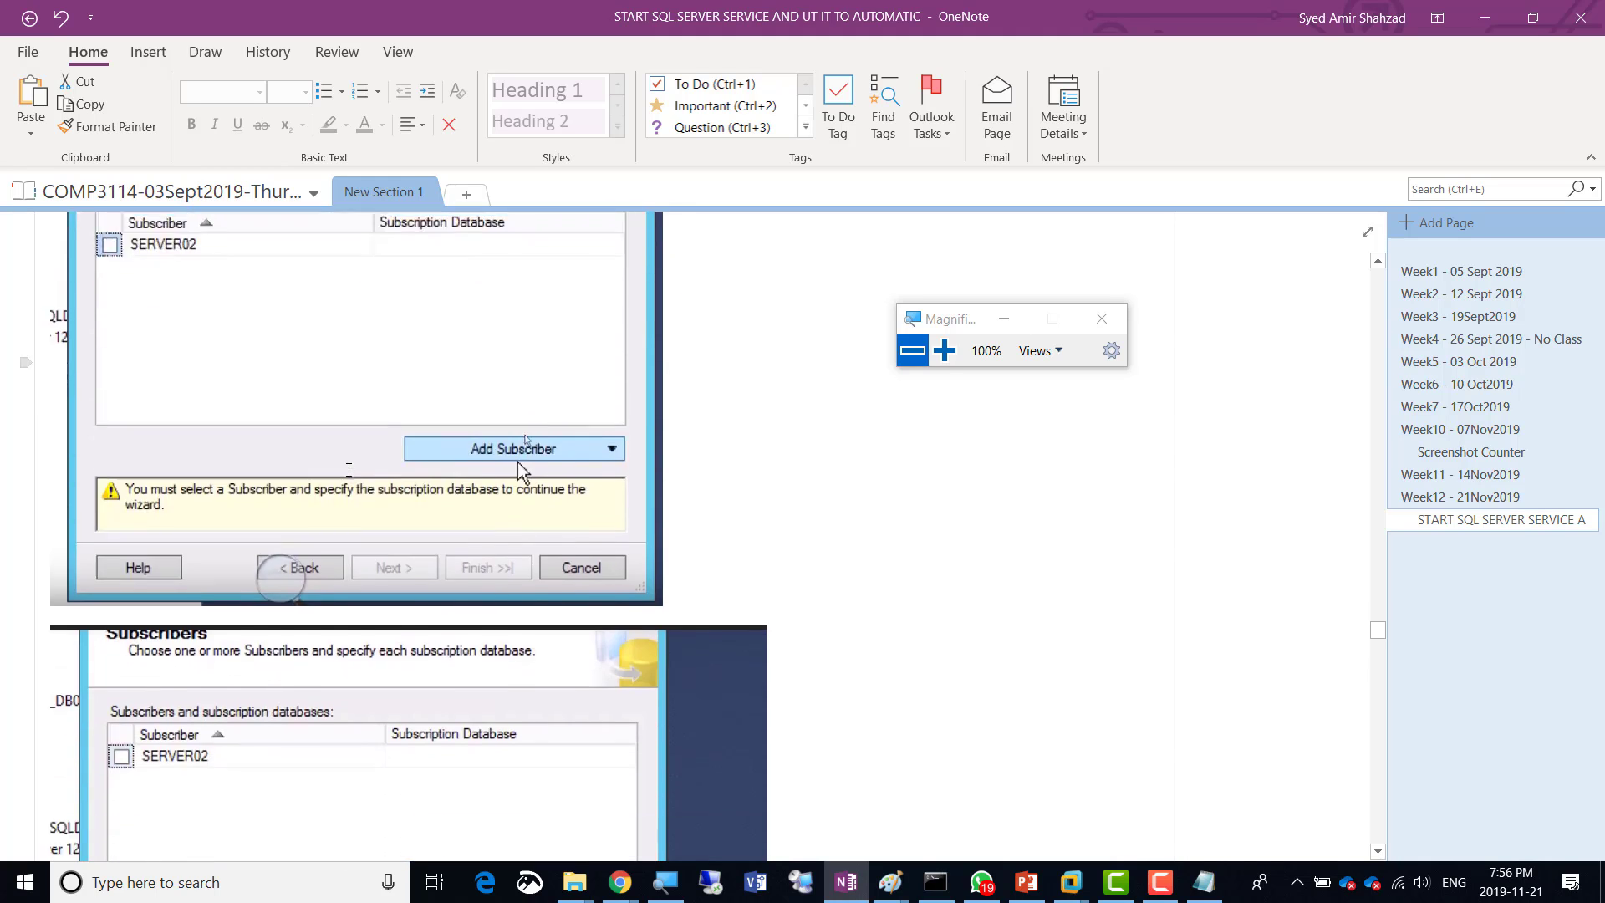
scroll(349, 470, down, 10)
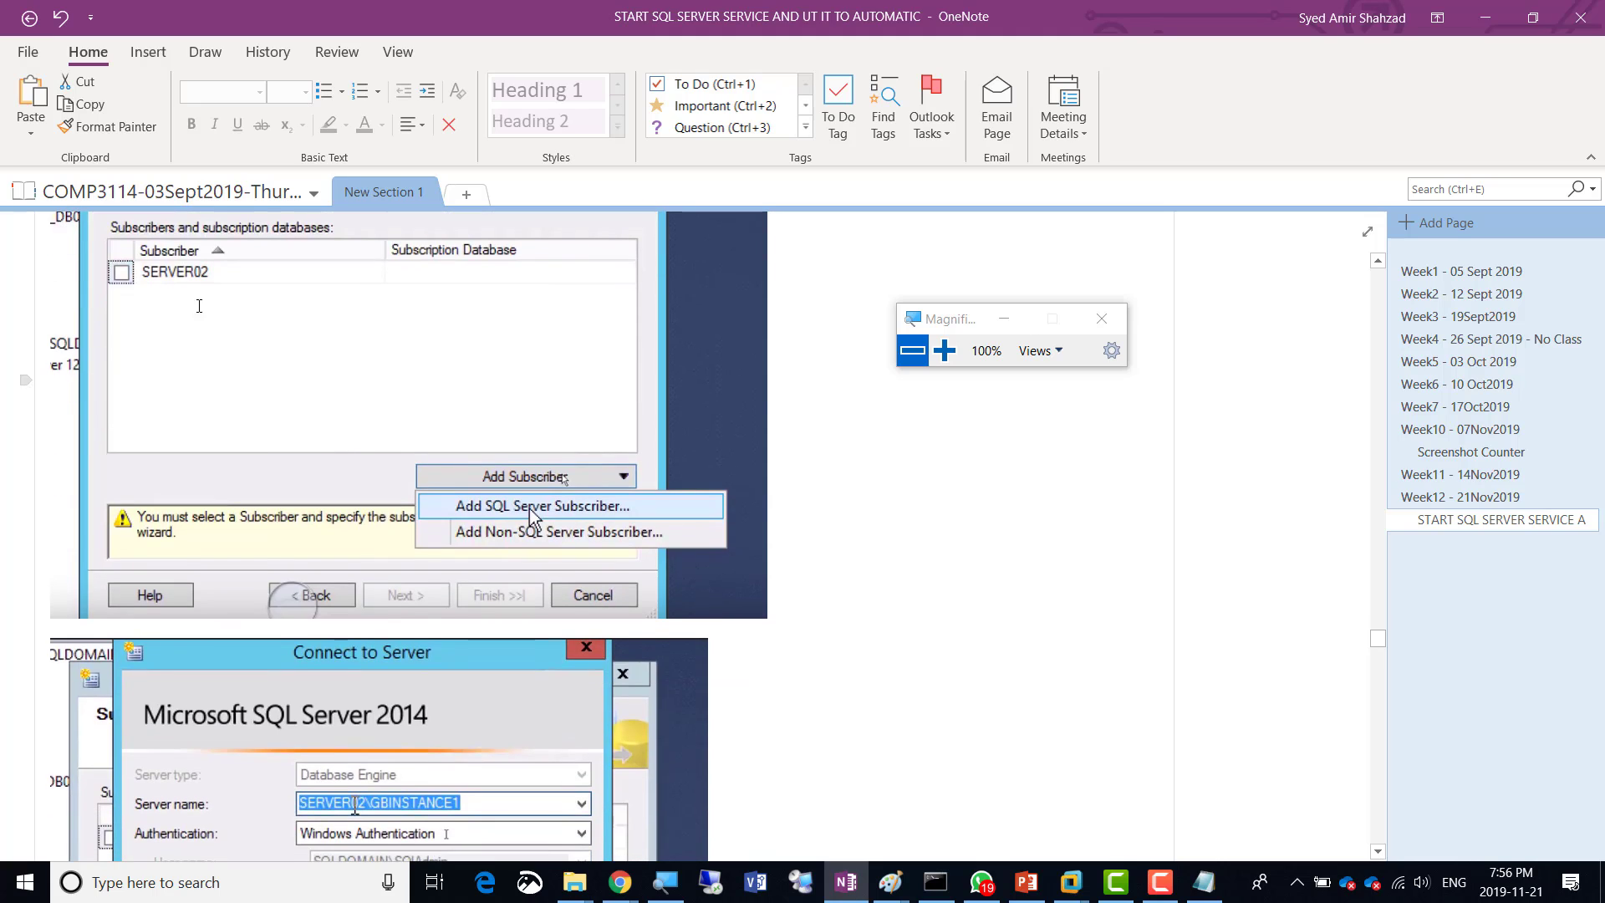
scroll(213, 299, down, 4)
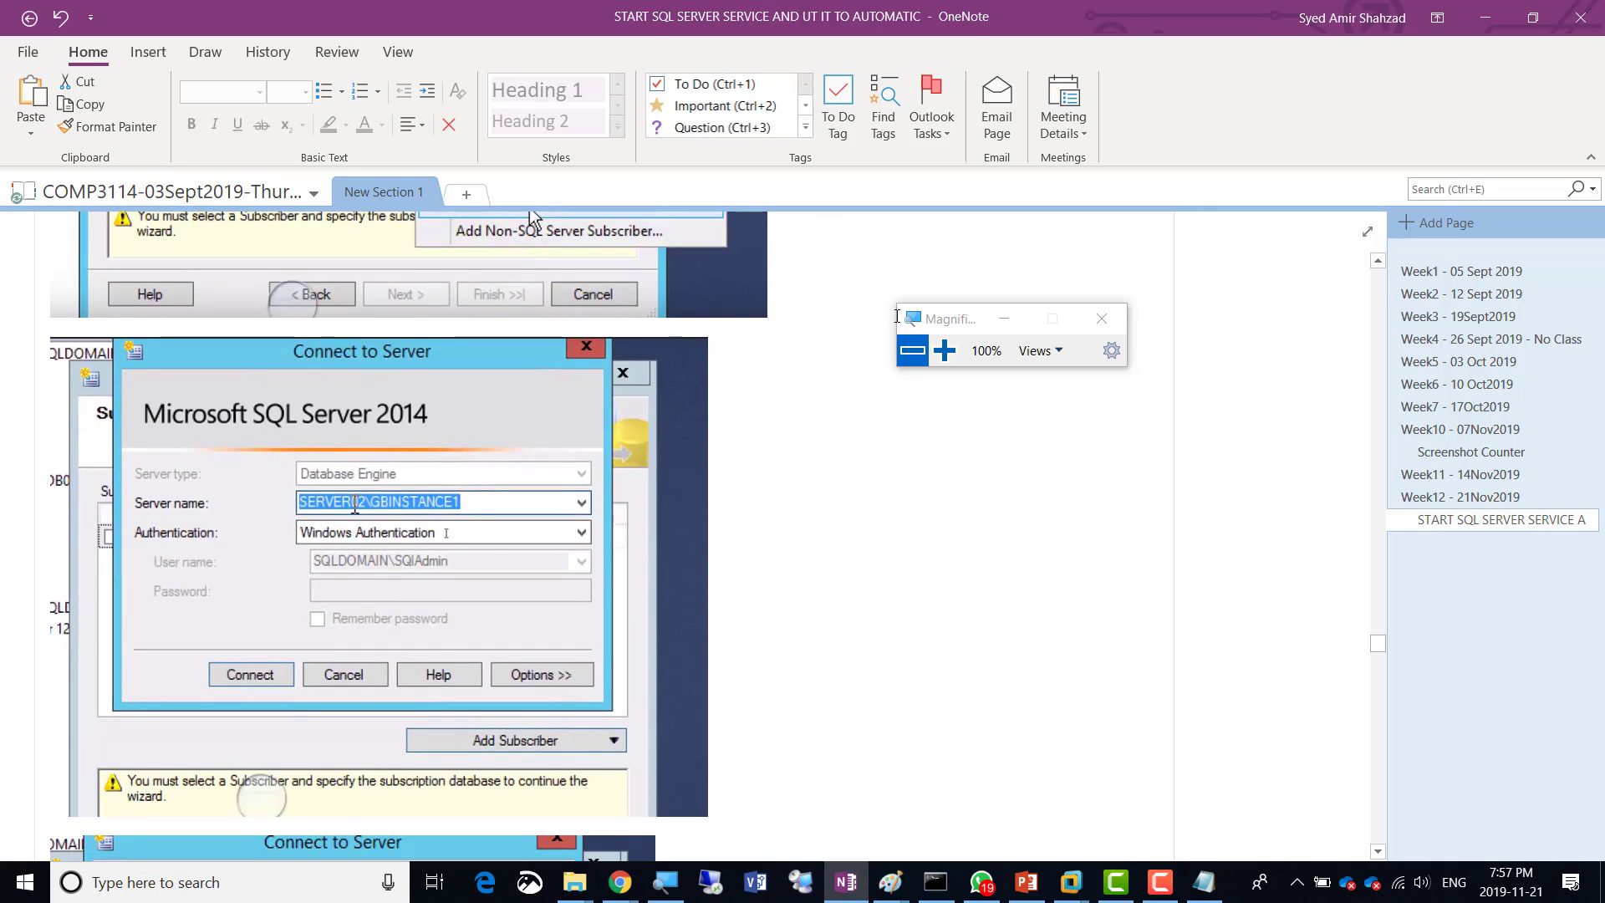
Magnify the notes to 200% and examine the Add SQL Server Subscriber and Connect to Server screenshots for SERVER02\GBINSTANCE1
click(944, 350)
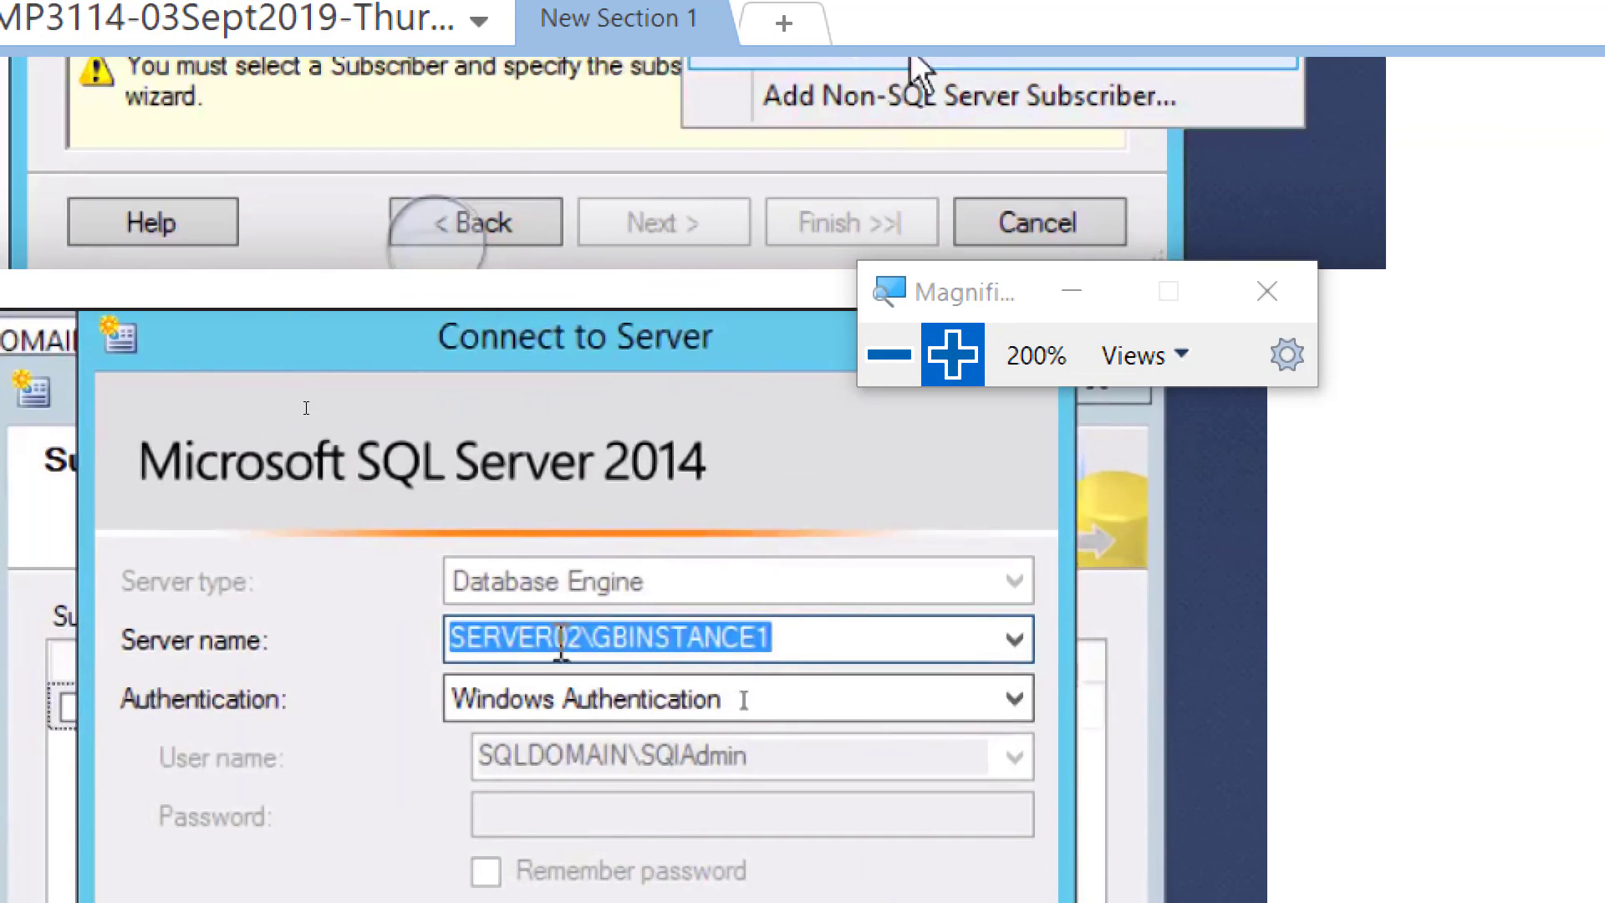
scroll(326, 365, up, 3)
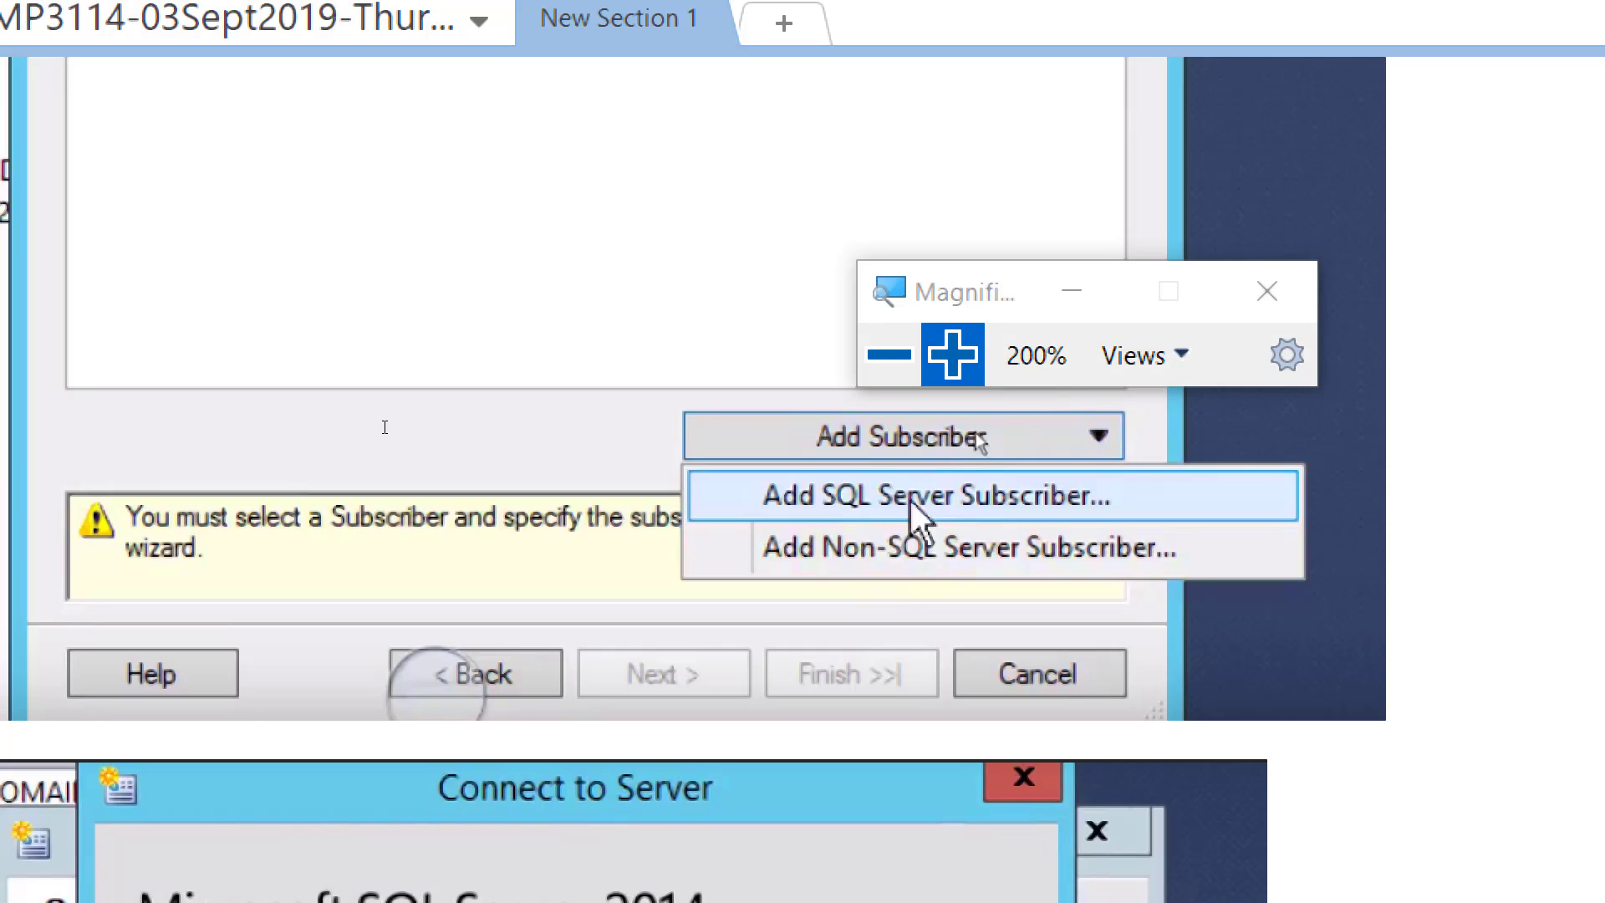
scroll(385, 427, down, 4)
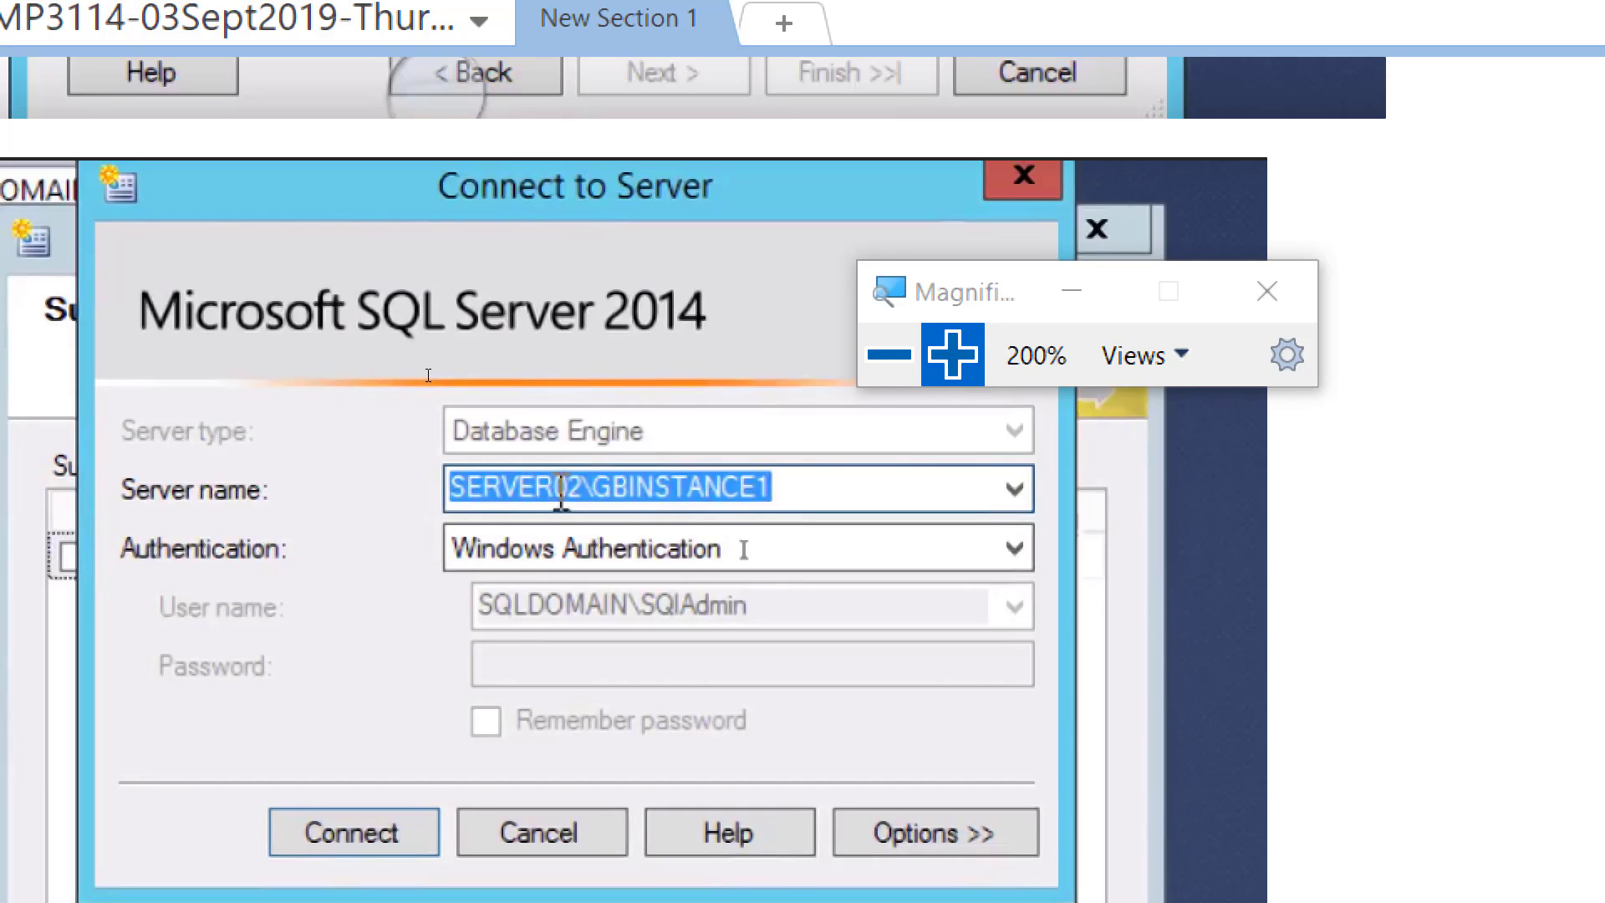
scroll(443, 376, up, 3)
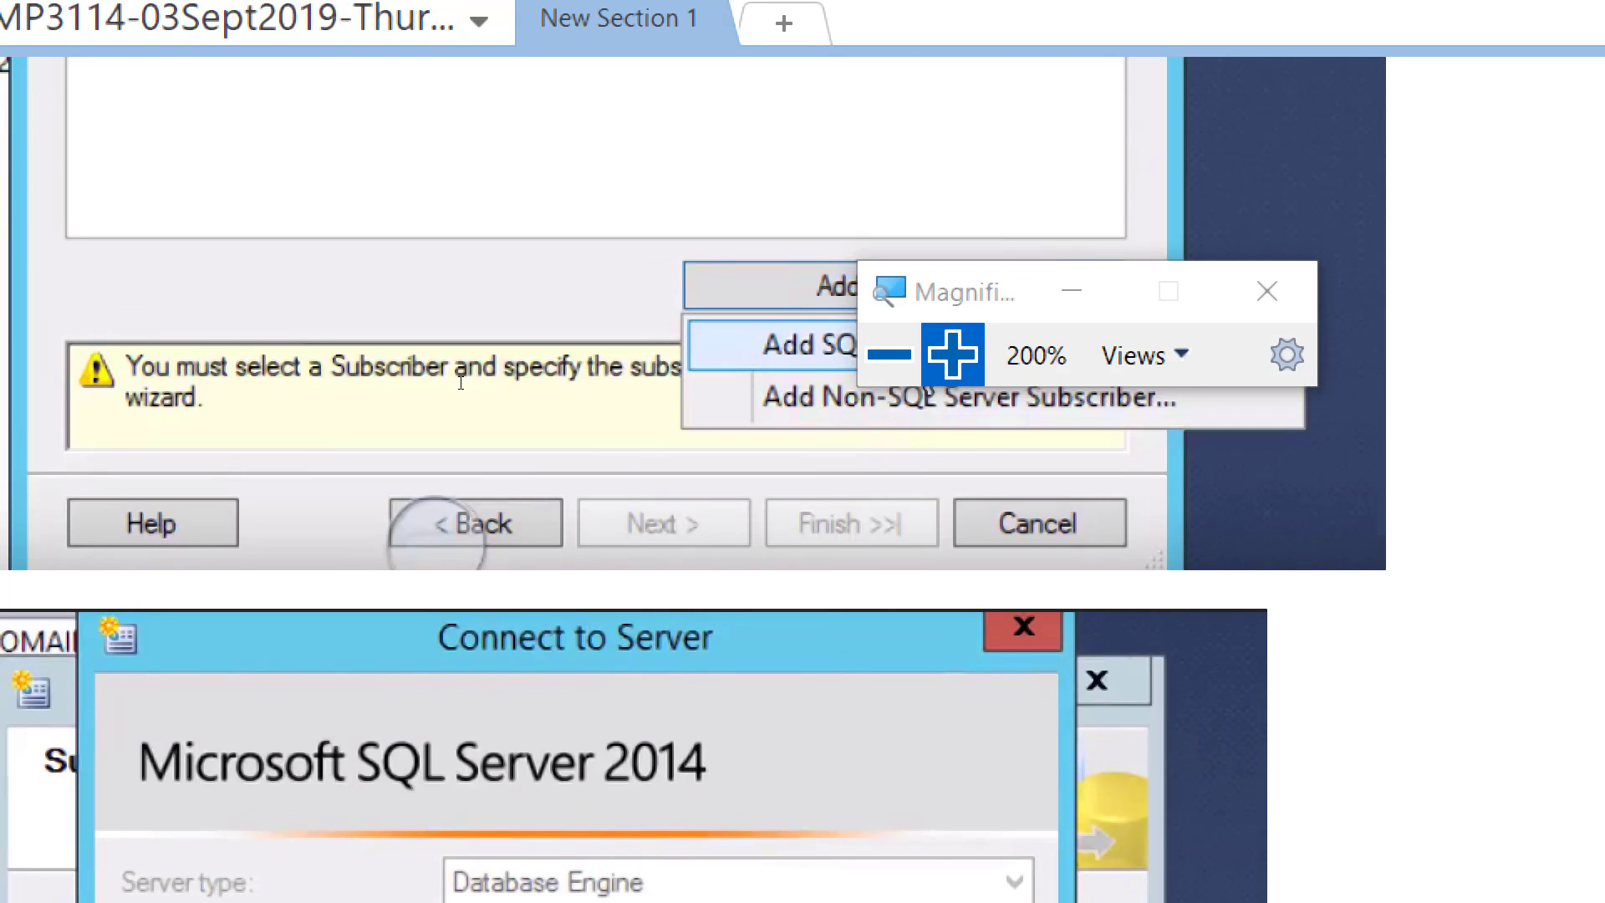
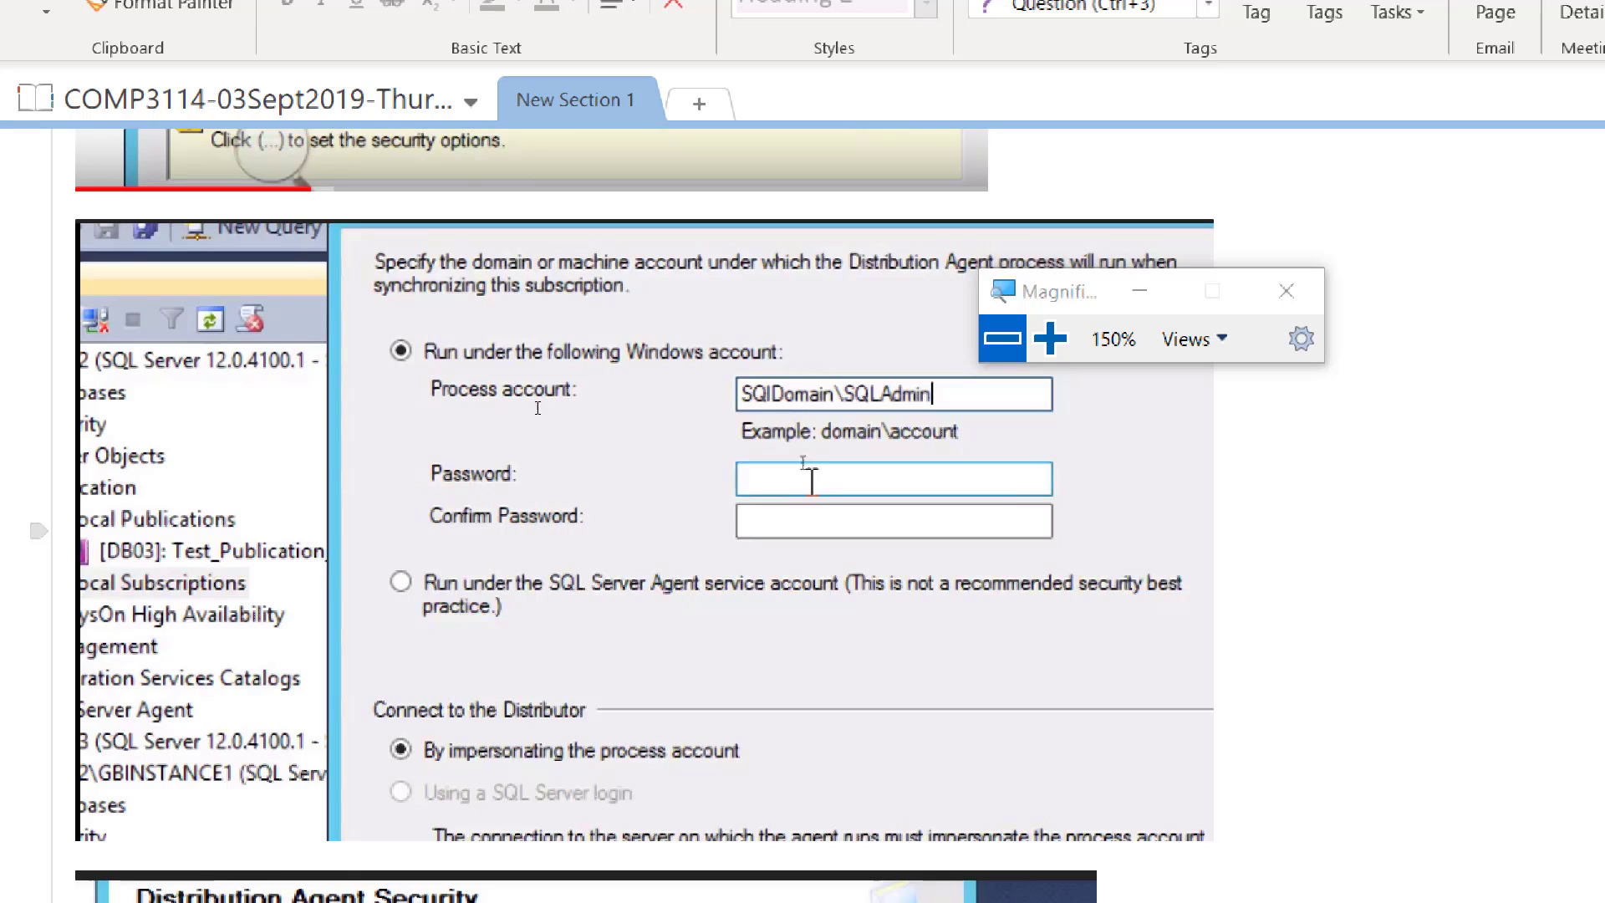
Review the Distribution Agent Security and Synchronization Schedule screenshots, including the process account settings and agent schedule options
scroll(558, 416, down, 8)
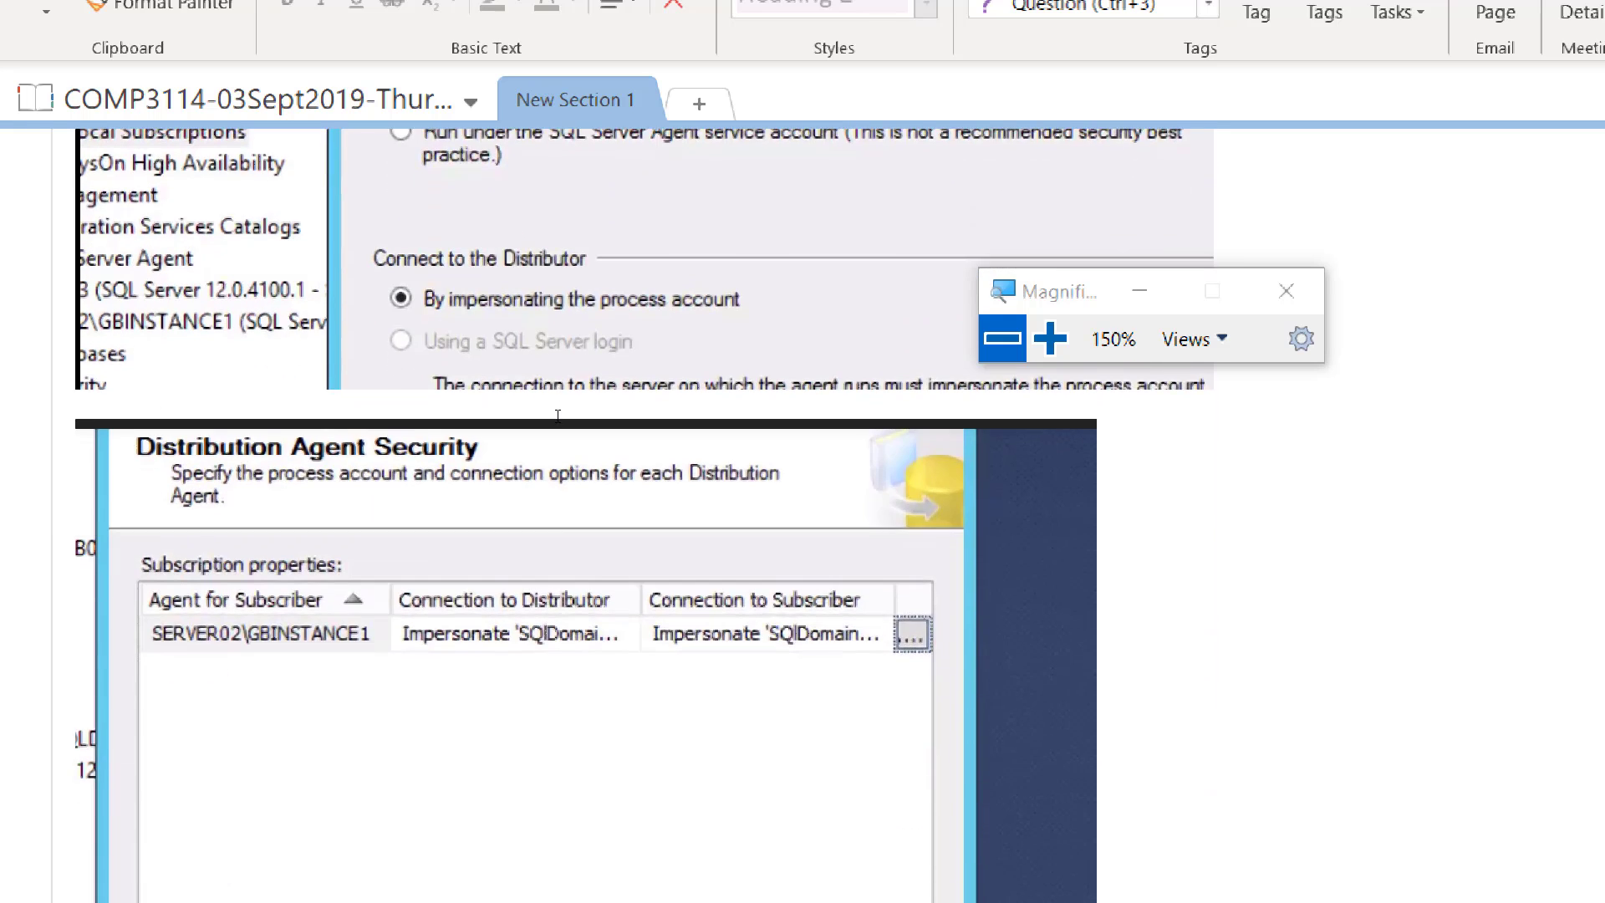
scroll(318, 348, up, 1)
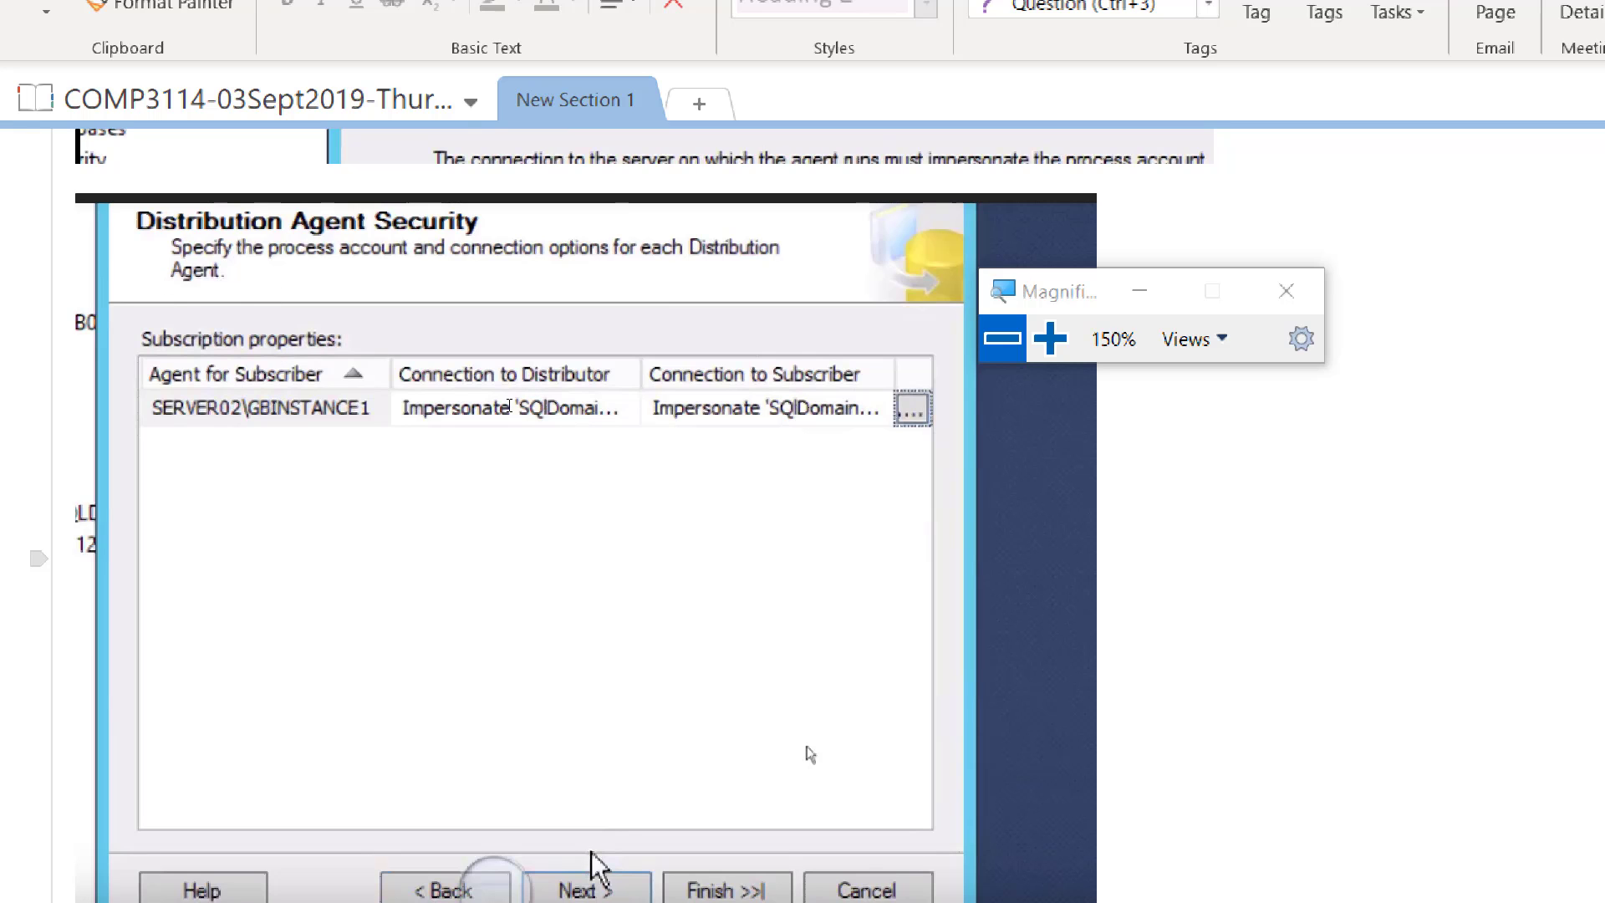
scroll(496, 433, down, 8)
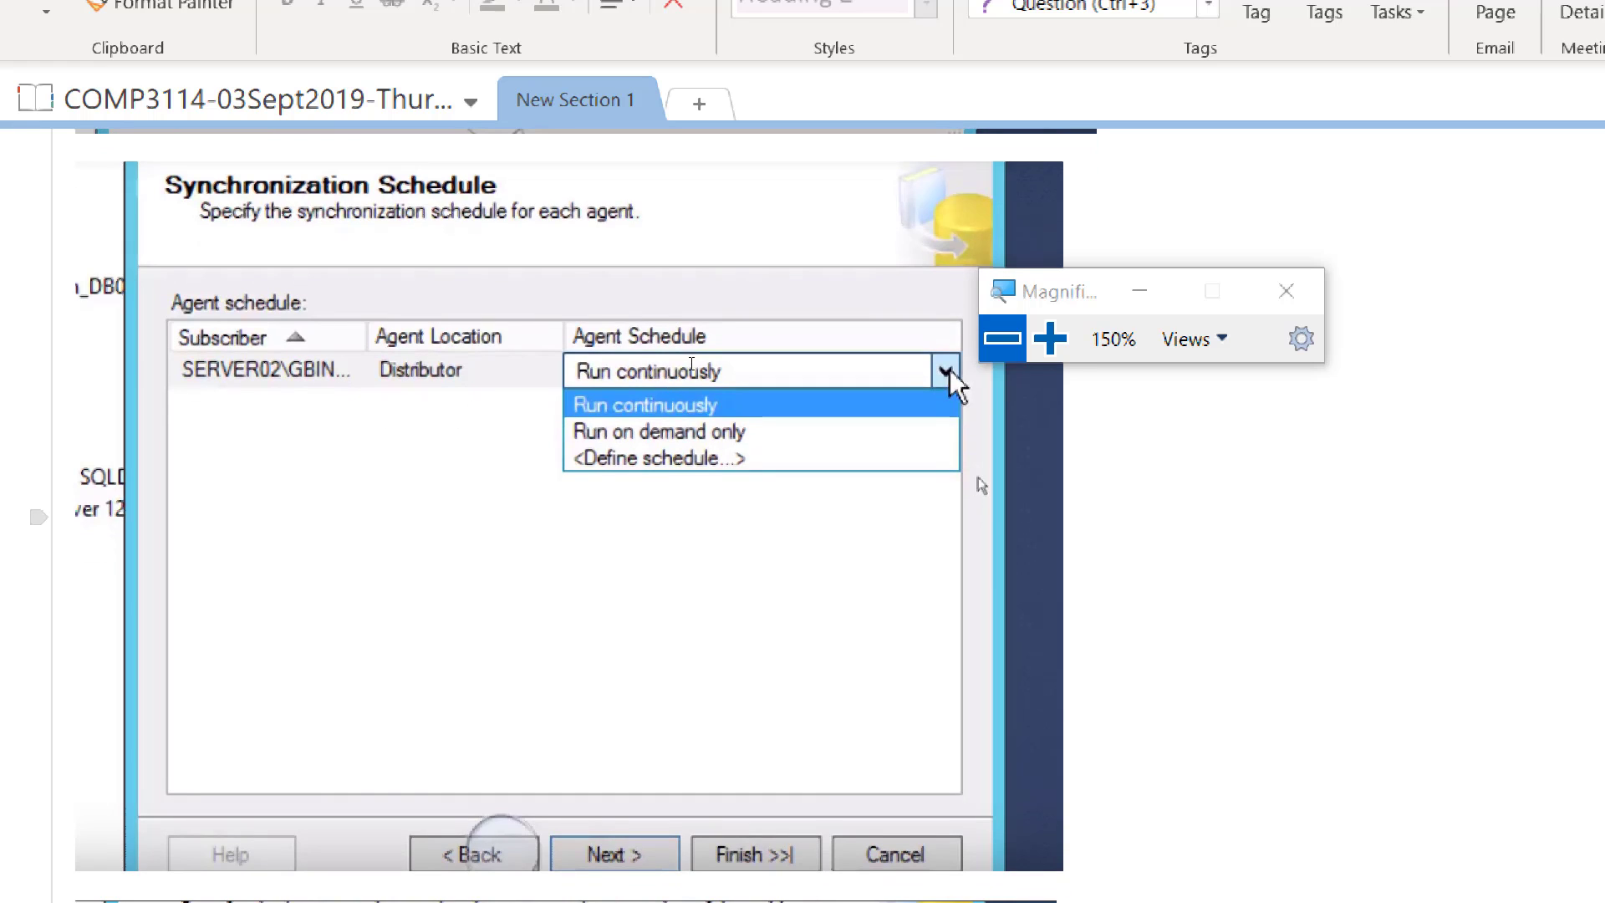
key(super+plus)
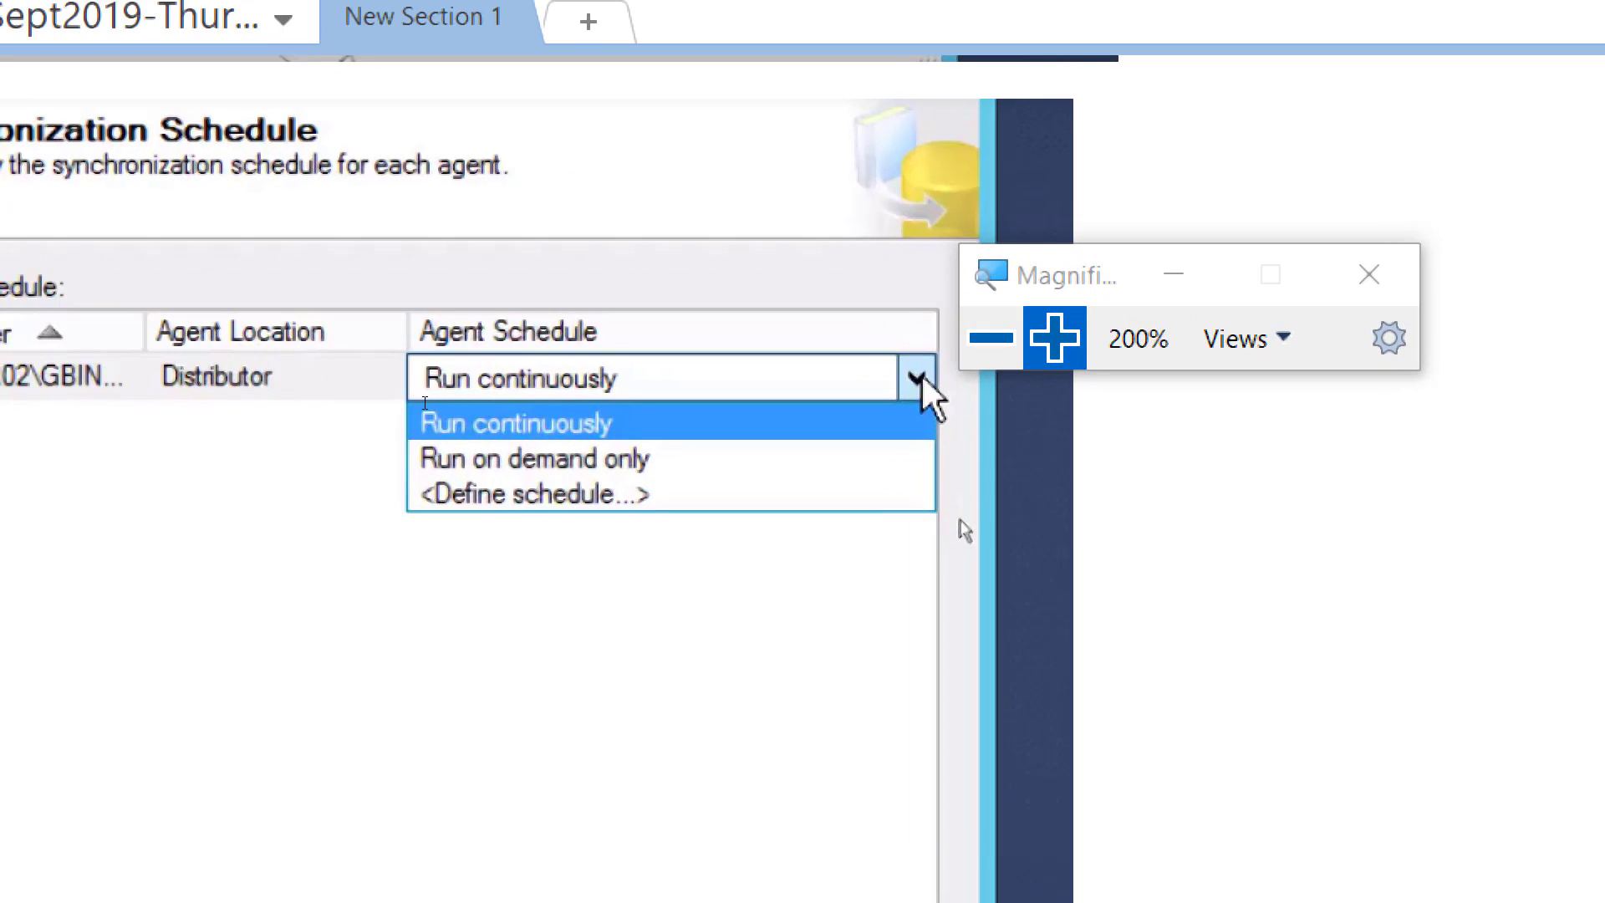
key(super+minus)
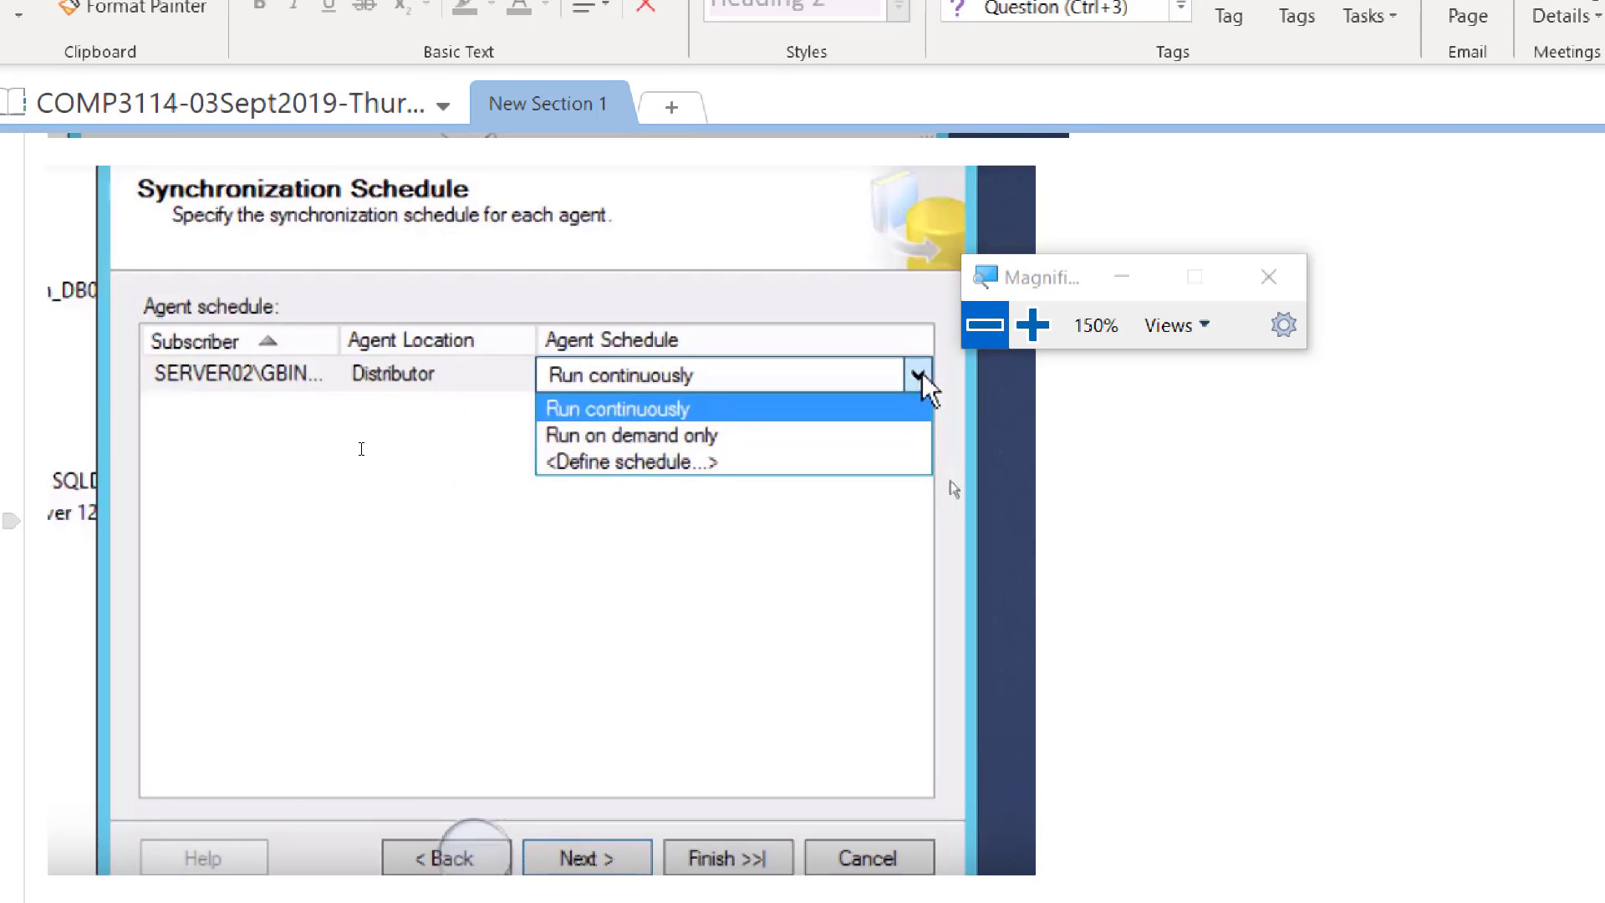
Review the remaining New Subscription Wizard screenshots, from subscription initialization and wizard actions through script file properties to the completion results
scroll(363, 449, down, 1)
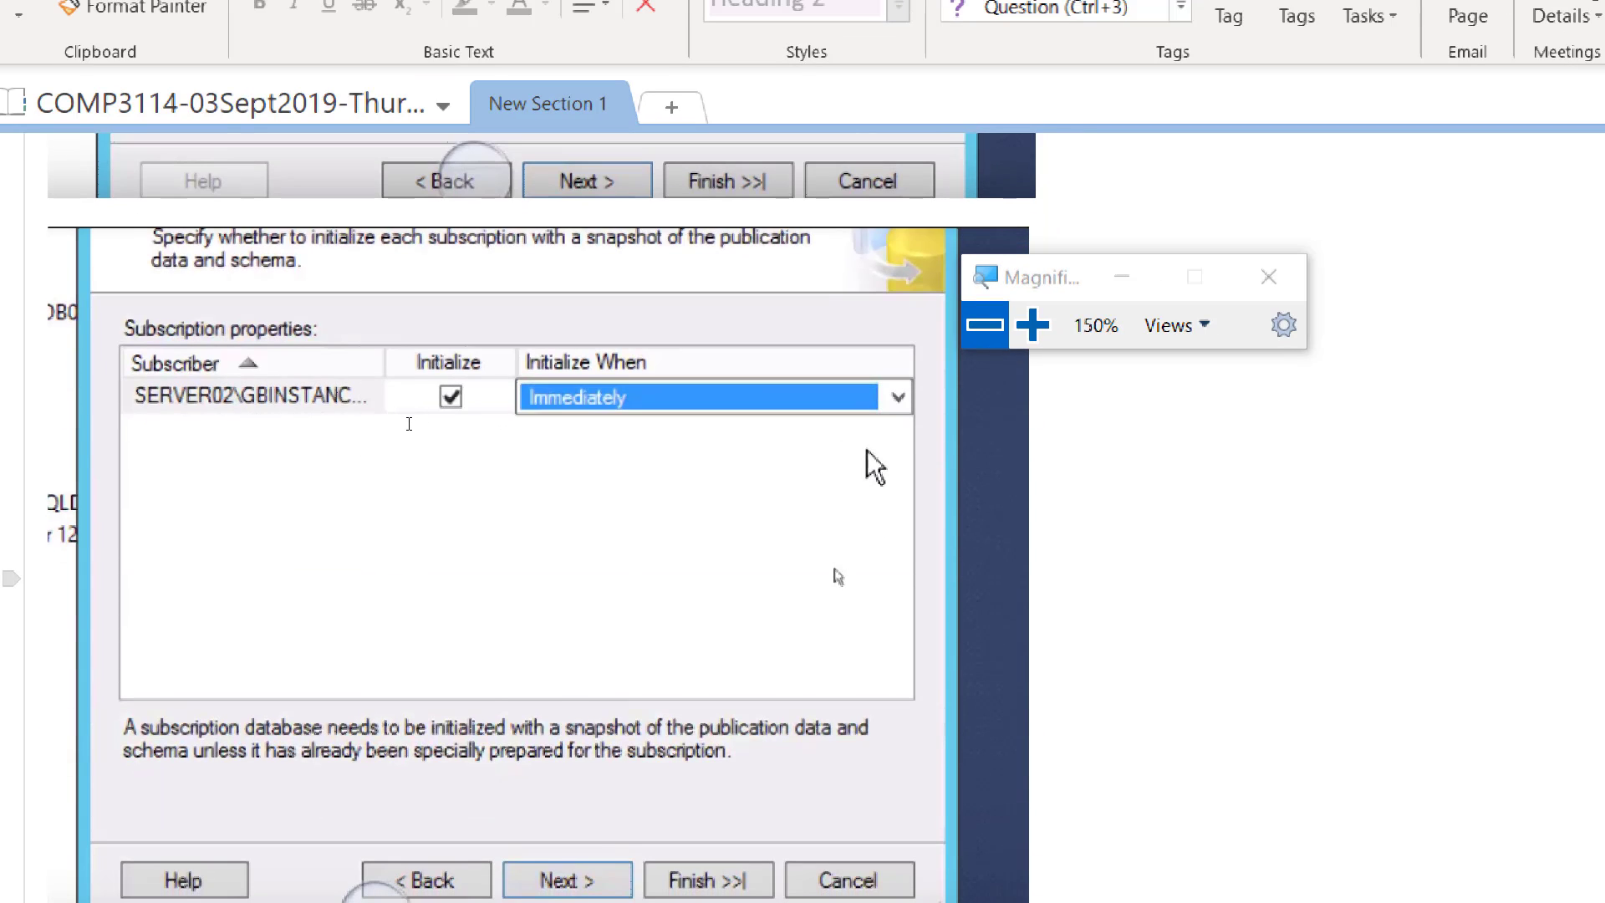
scroll(411, 416, down, 10)
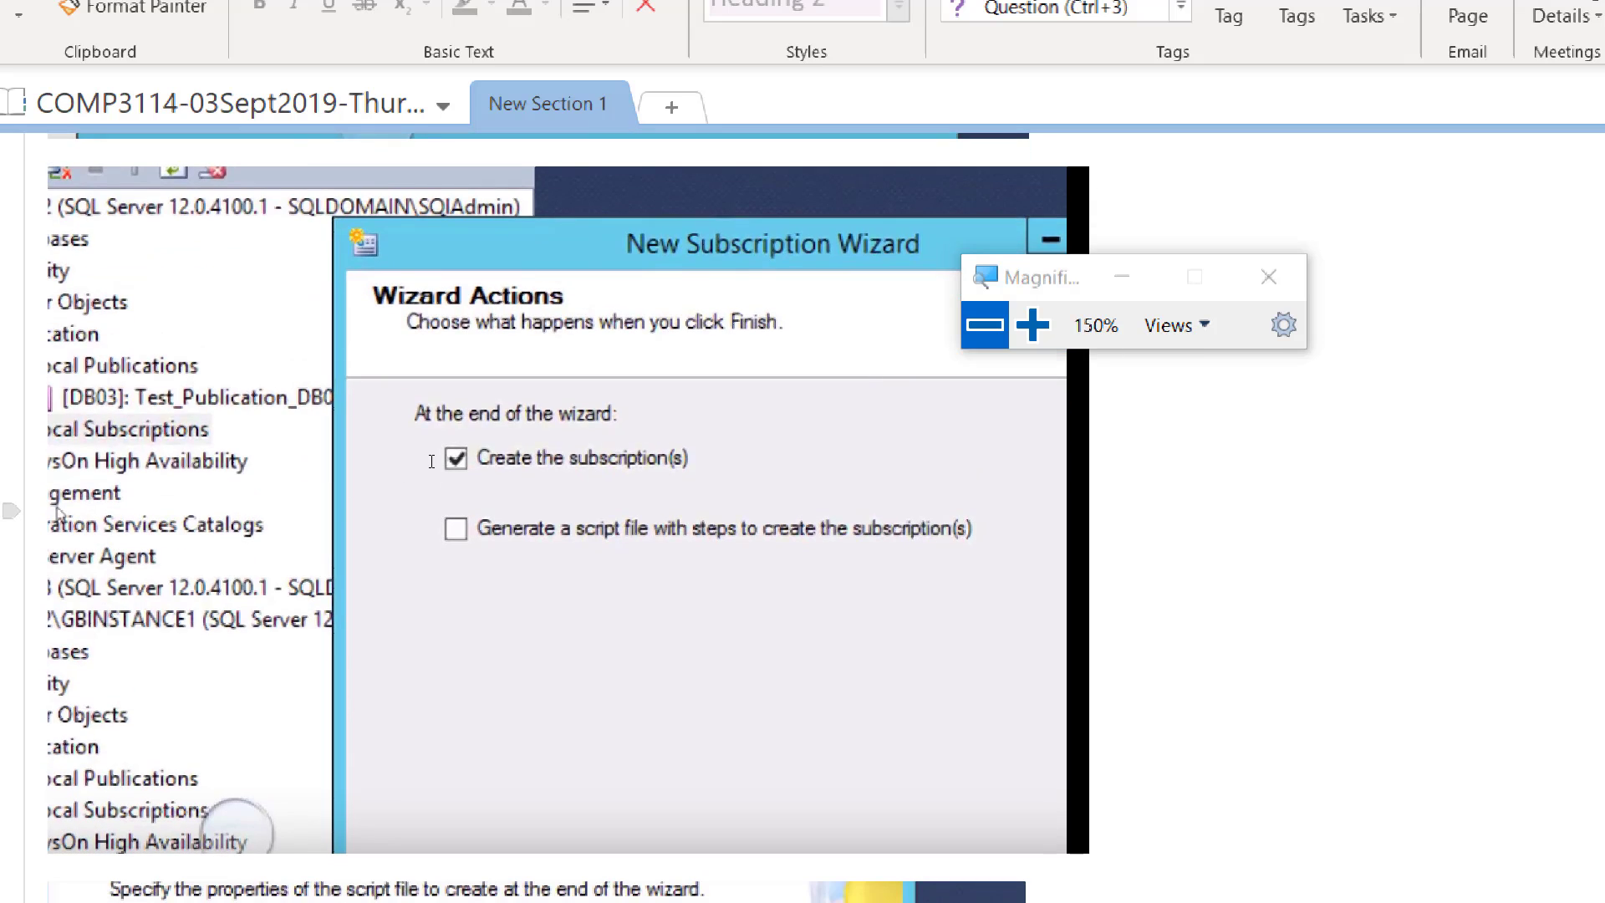
scroll(431, 461, down, 8)
scroll(400, 450, down, 8)
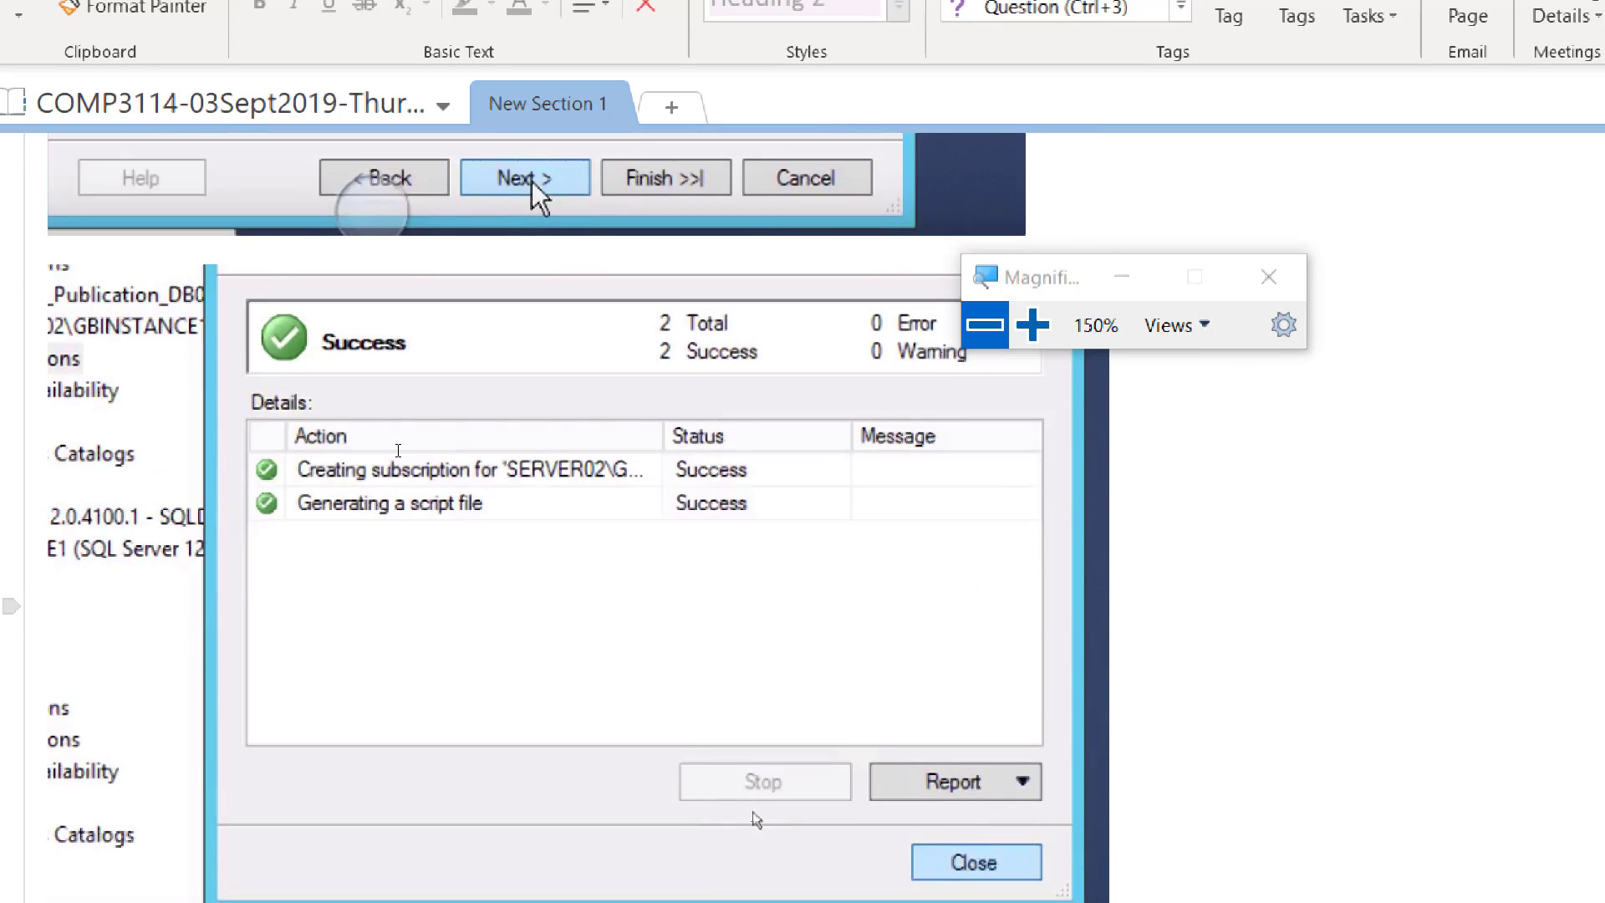
scroll(397, 450, down, 2)
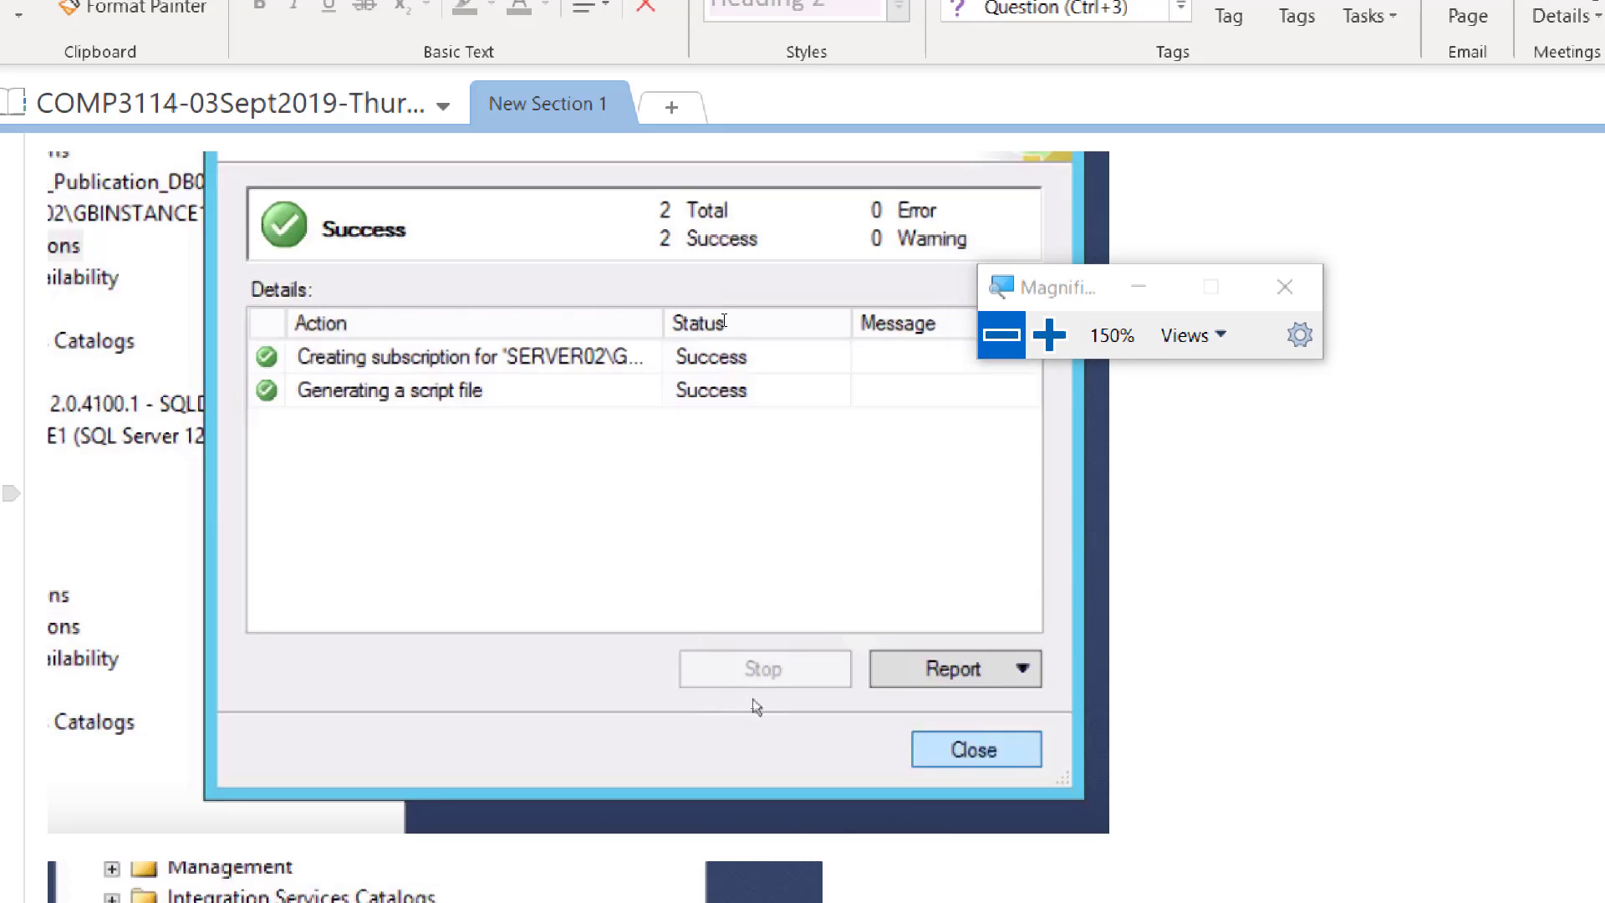
scroll(497, 346, up, 1)
scroll(497, 345, up, 3)
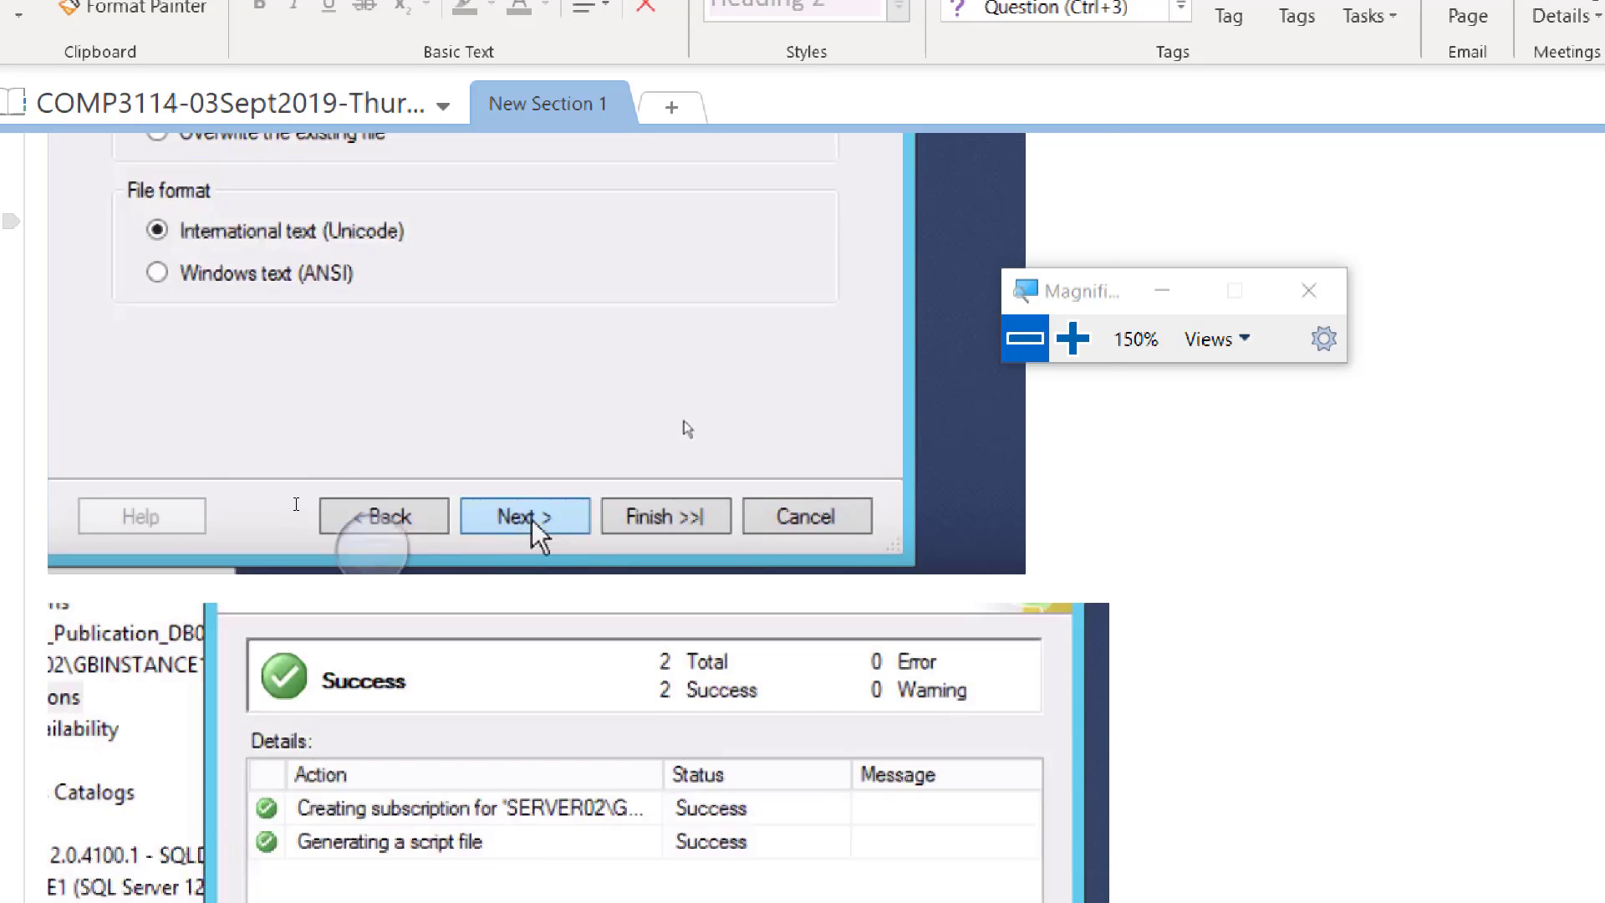
Examine the Object Explorer screenshots of the subscription under SERVER02\GBINSTANCE1 and the View Synchronization Status command on SERVER02
scroll(298, 501, down, 9)
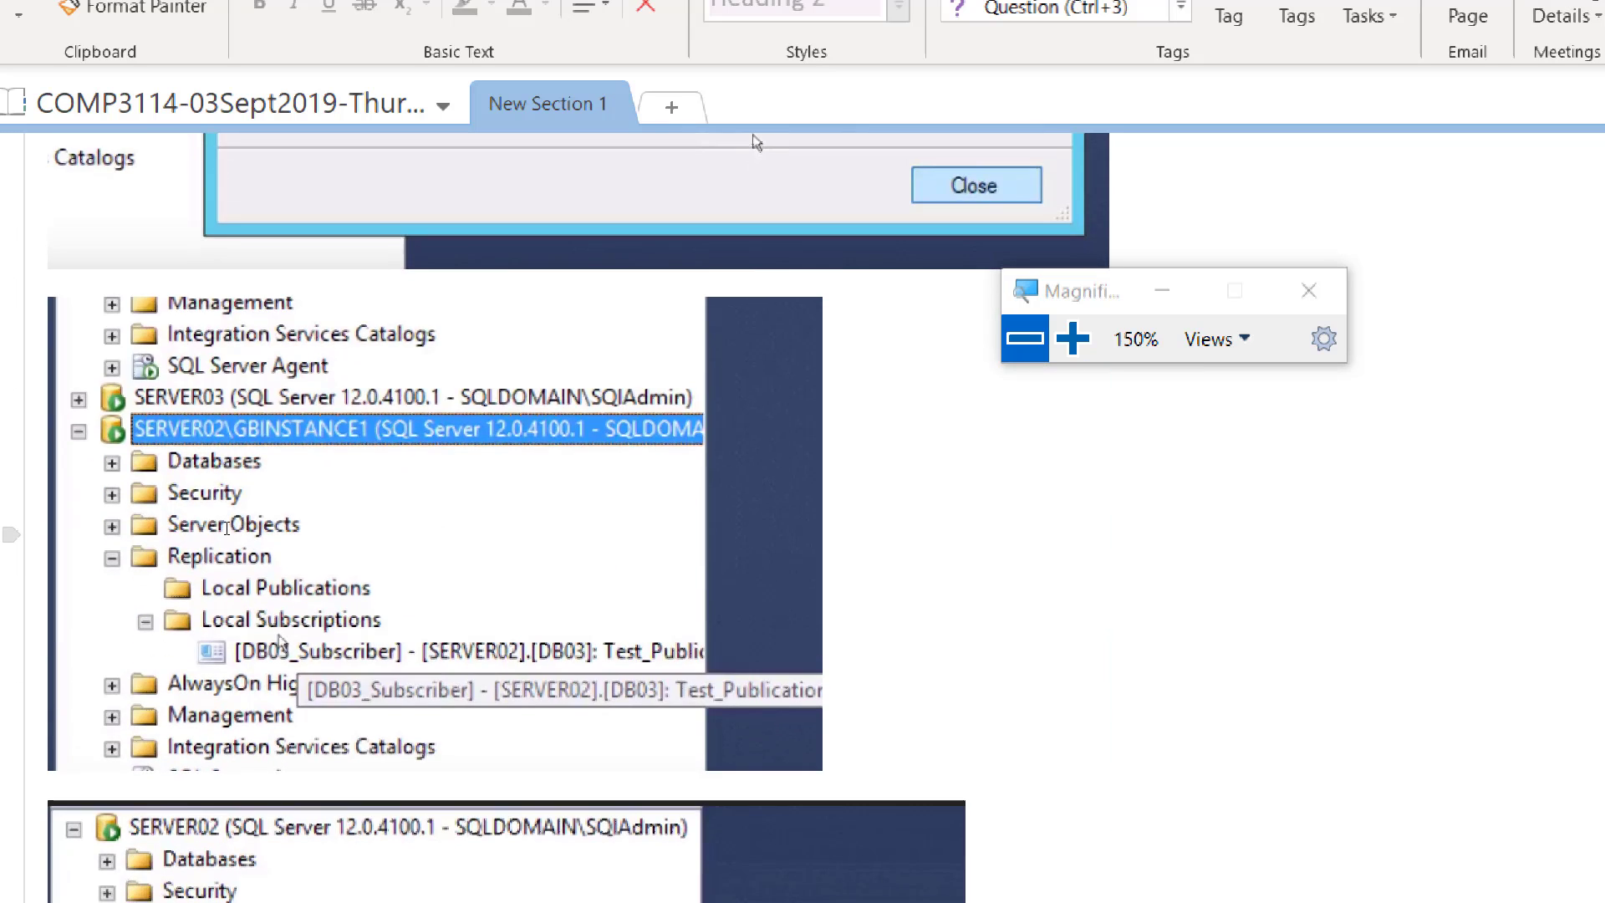
scroll(233, 374, down, 2)
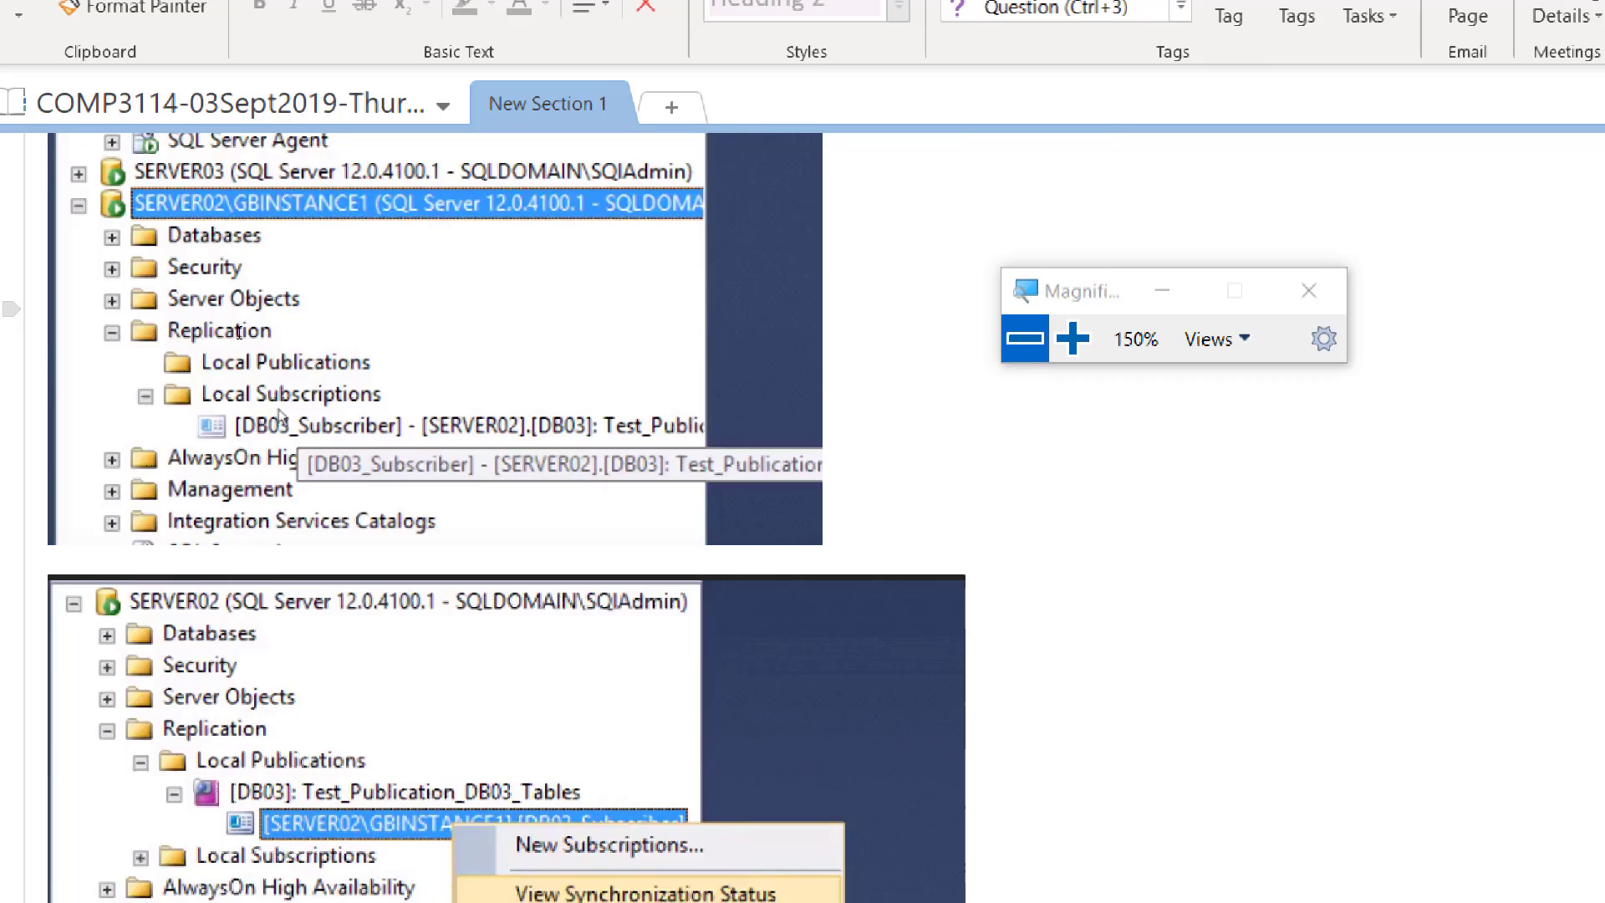
scroll(239, 332, up, 2)
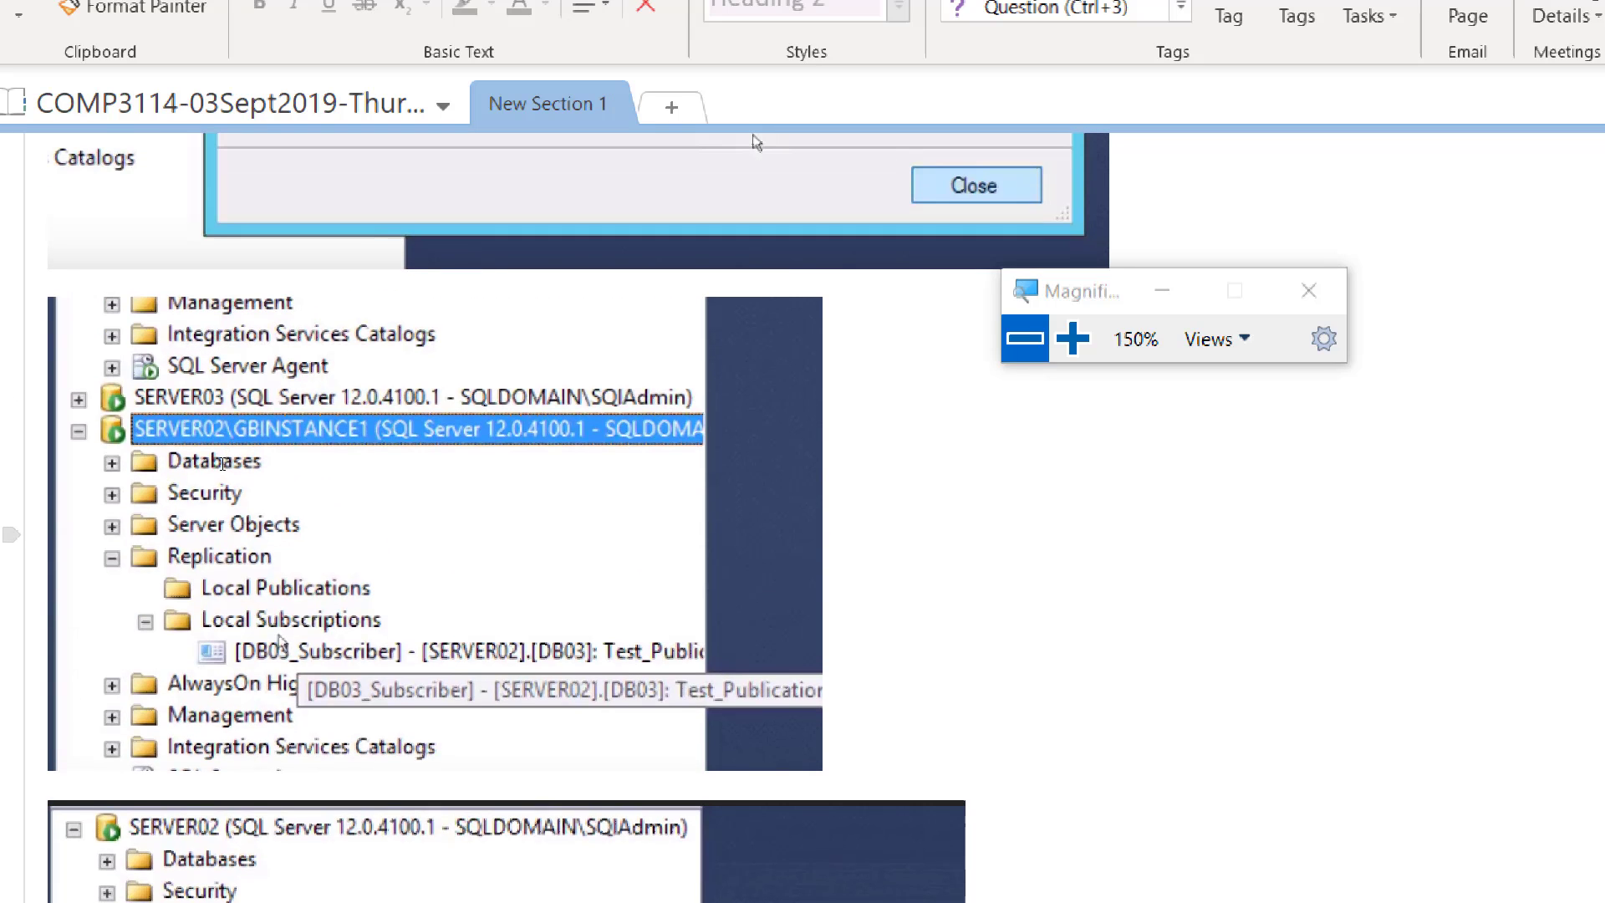
scroll(222, 462, down, 3)
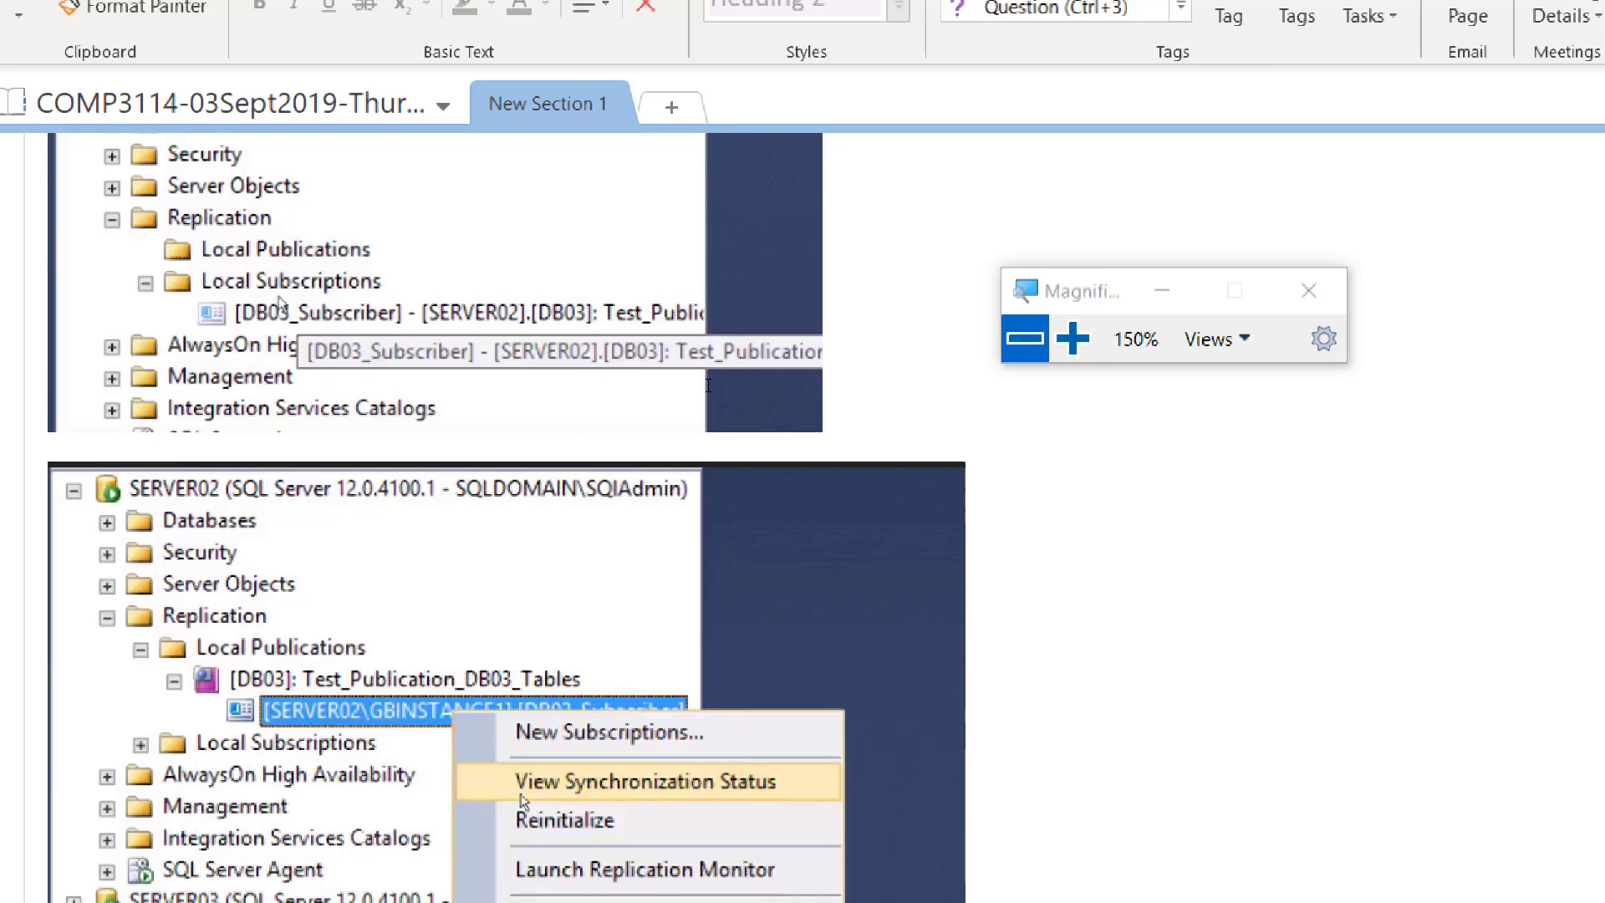
key(super+plus)
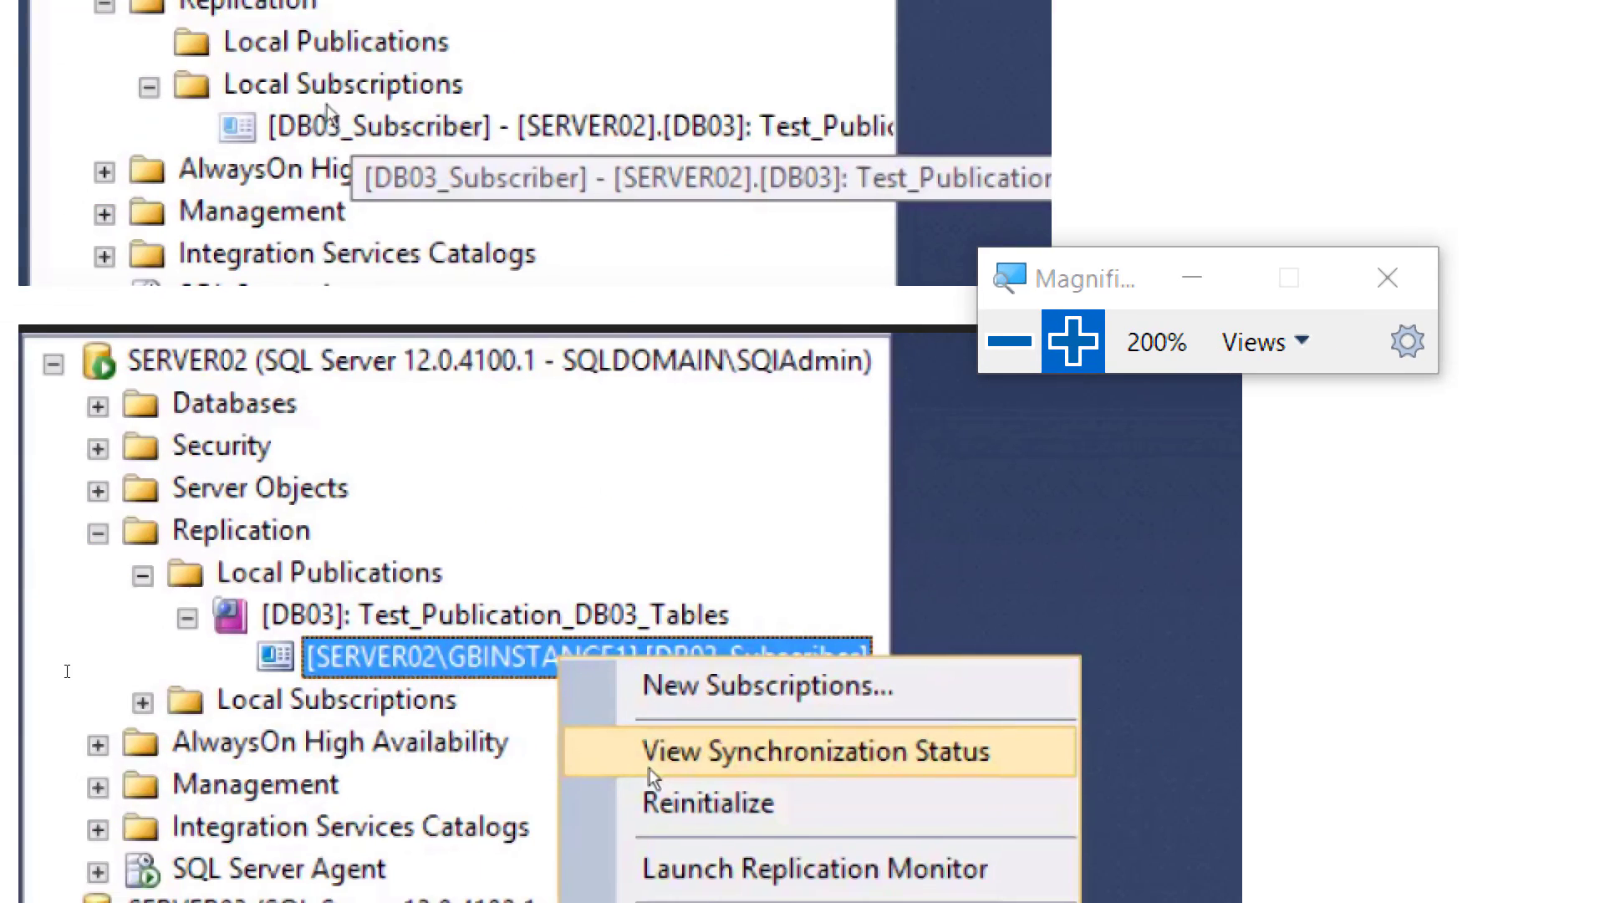
scroll(184, 557, down, 3)
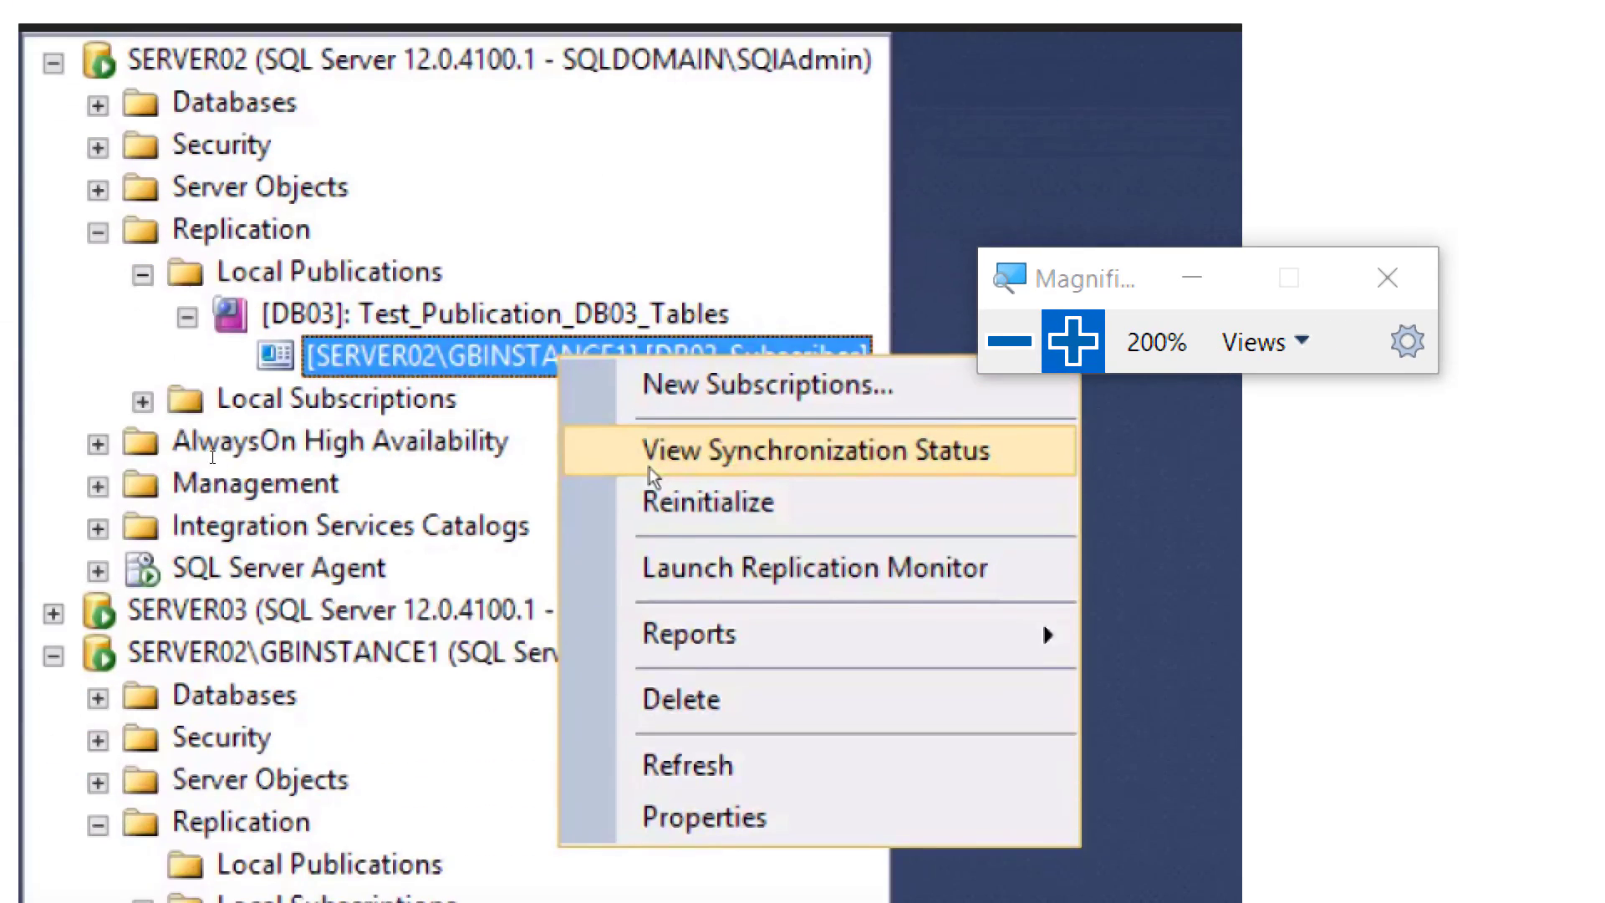
scroll(228, 490, down, 3)
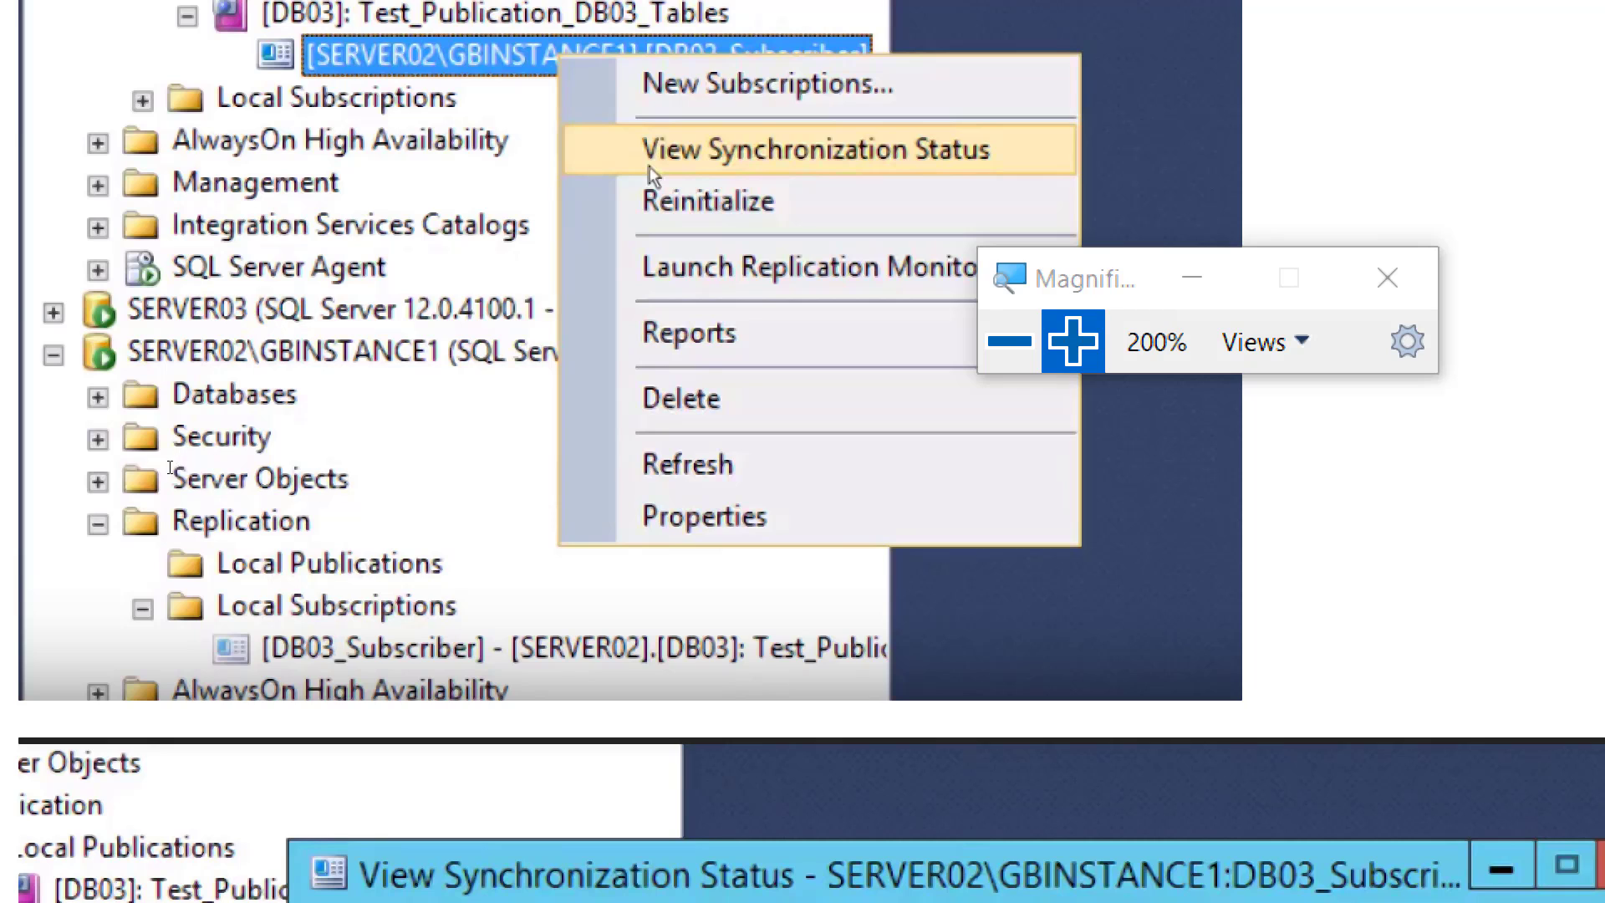
Review the View Synchronization Status and Replication Monitor screenshots, then reset the magnification to 100%
scroll(241, 524, down, 7)
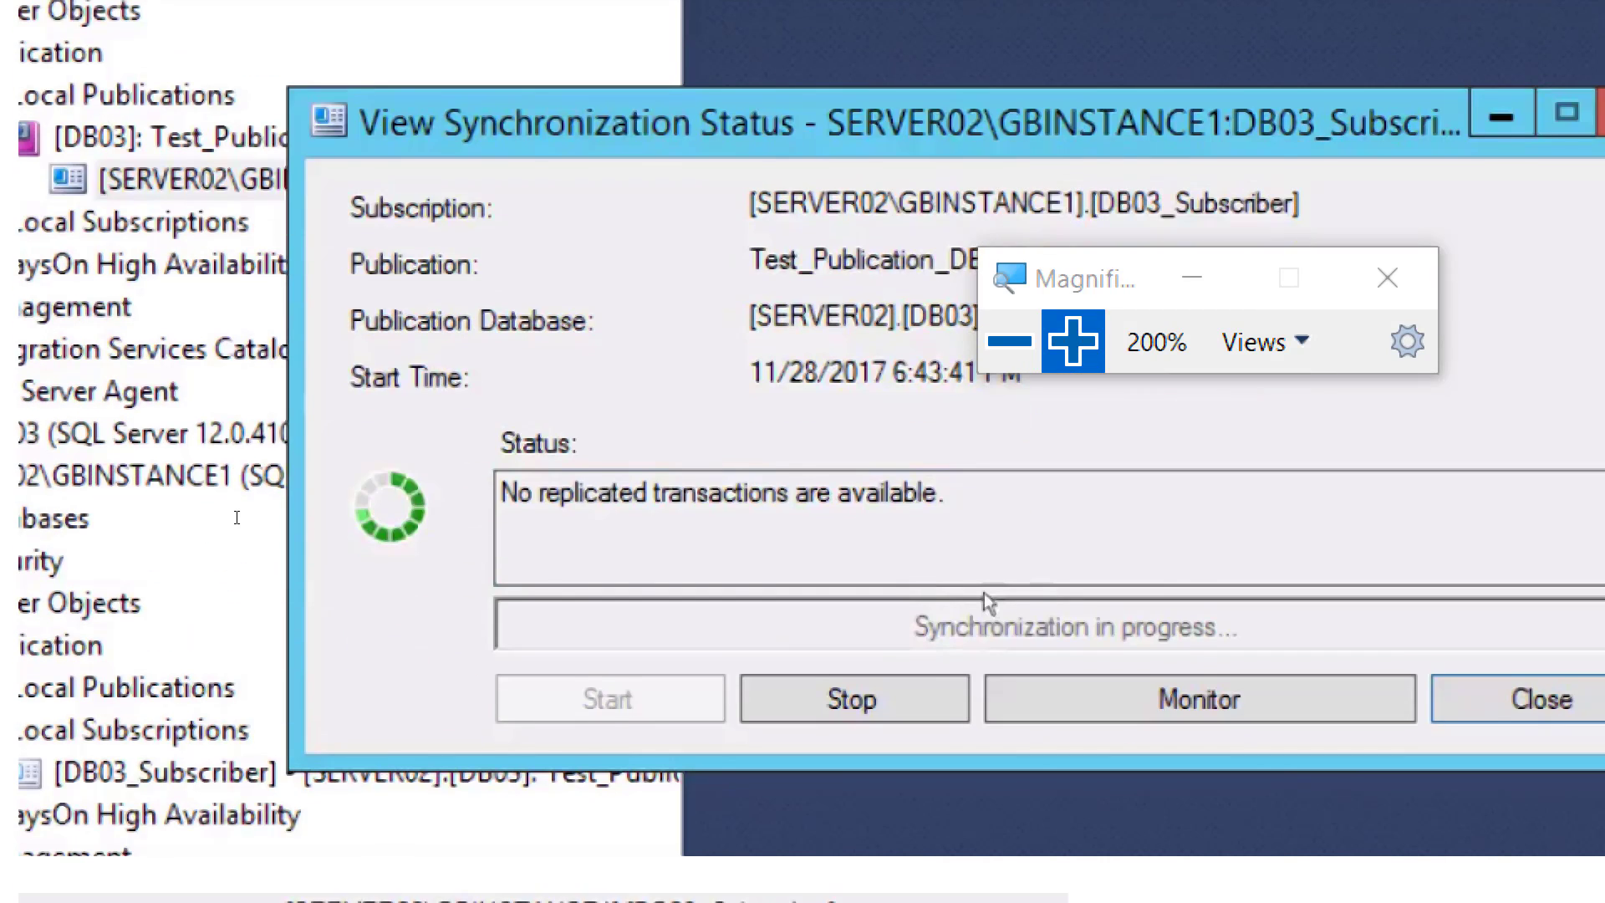
scroll(240, 517, down, 15)
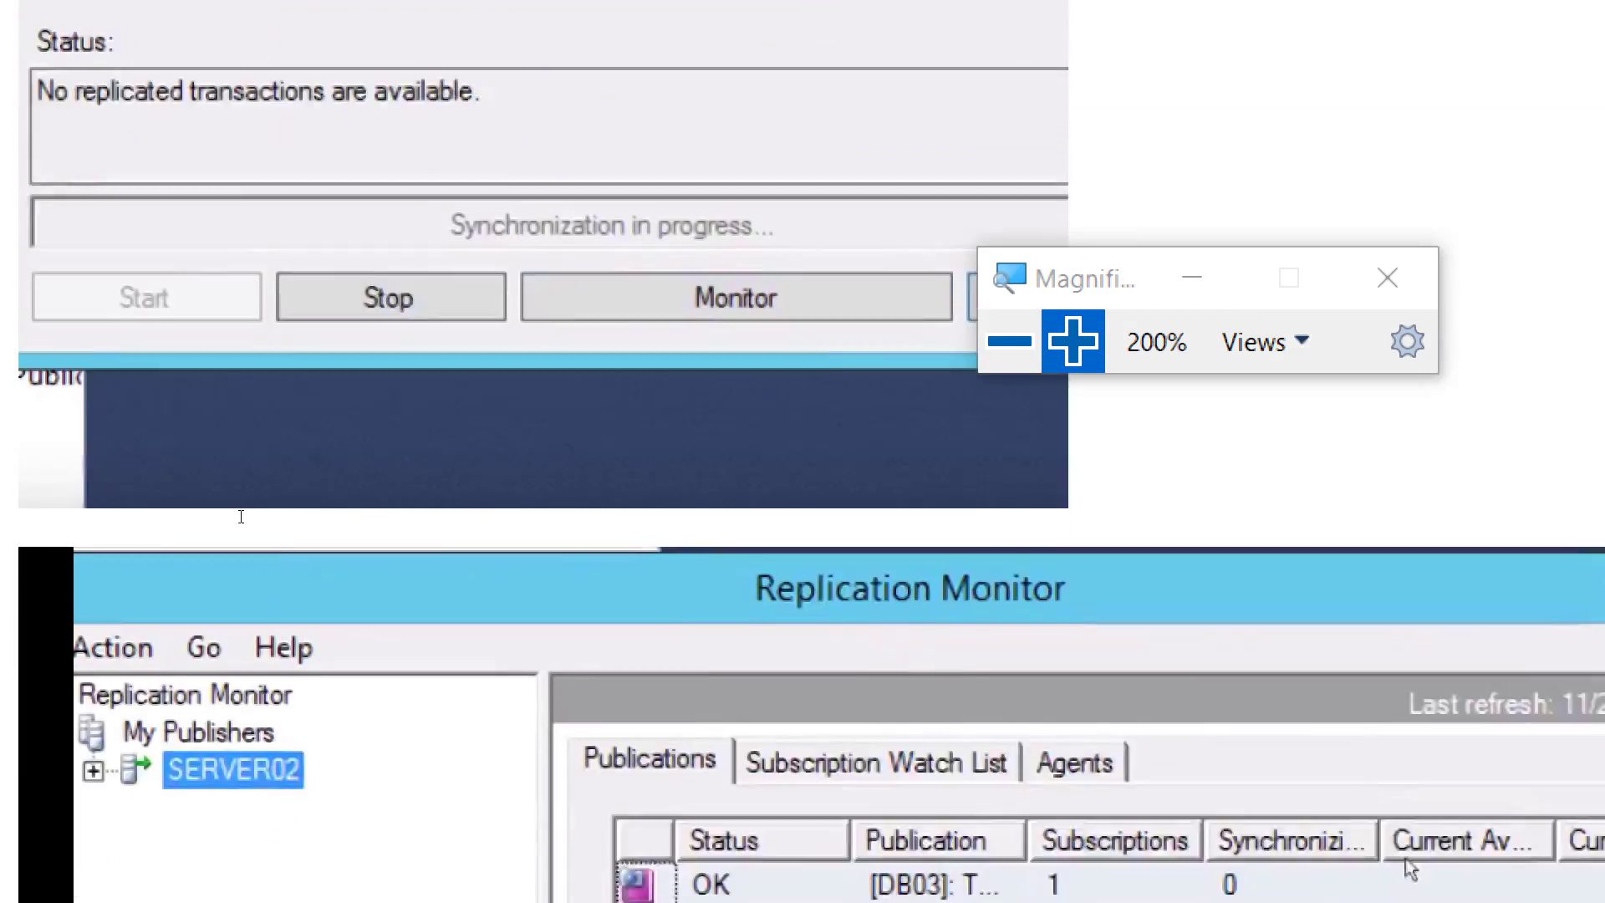
scroll(241, 512, down, 4)
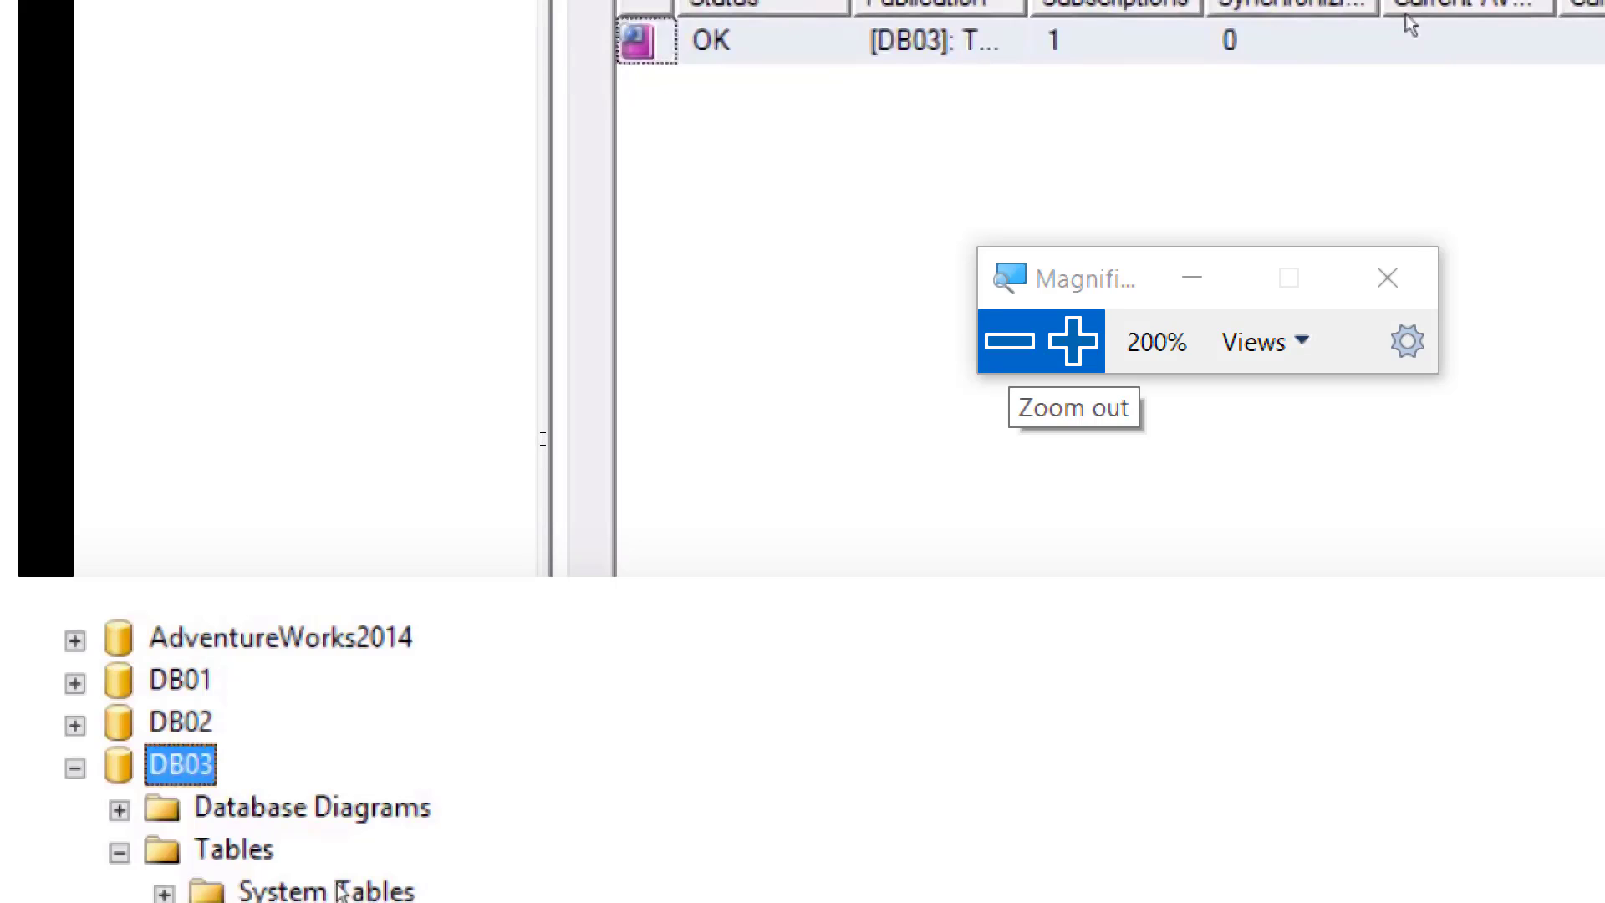
click(1008, 341)
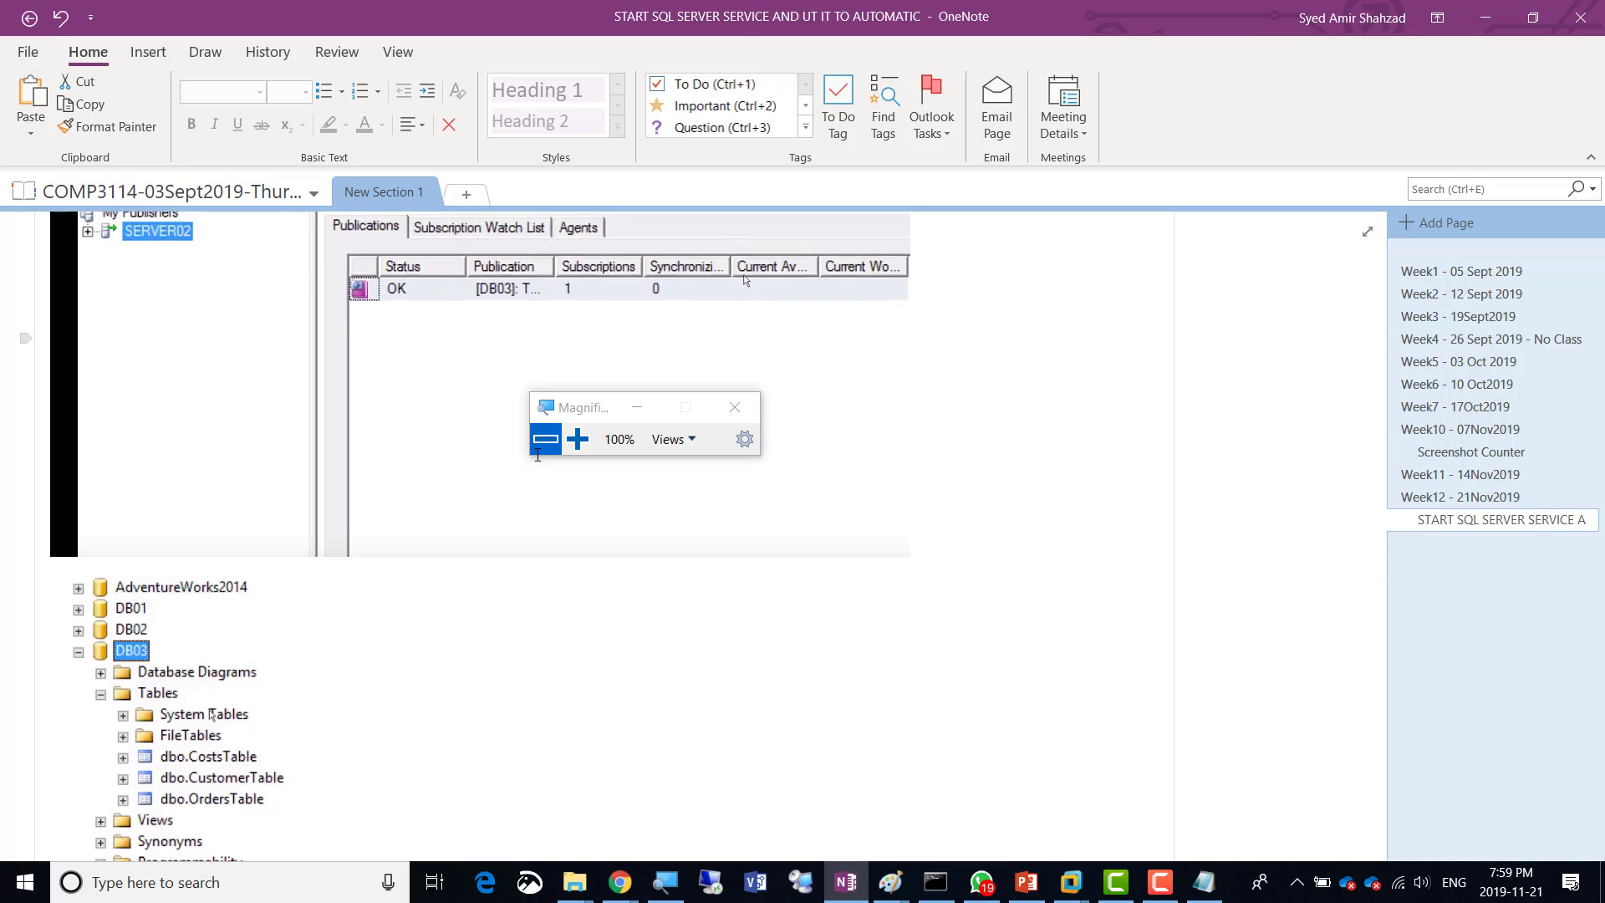
Return through the subscription screenshots to the wizard's publication selection and Distribution Agent Location pages, moving the Magnifier window off the images
scroll(527, 434, up, 15)
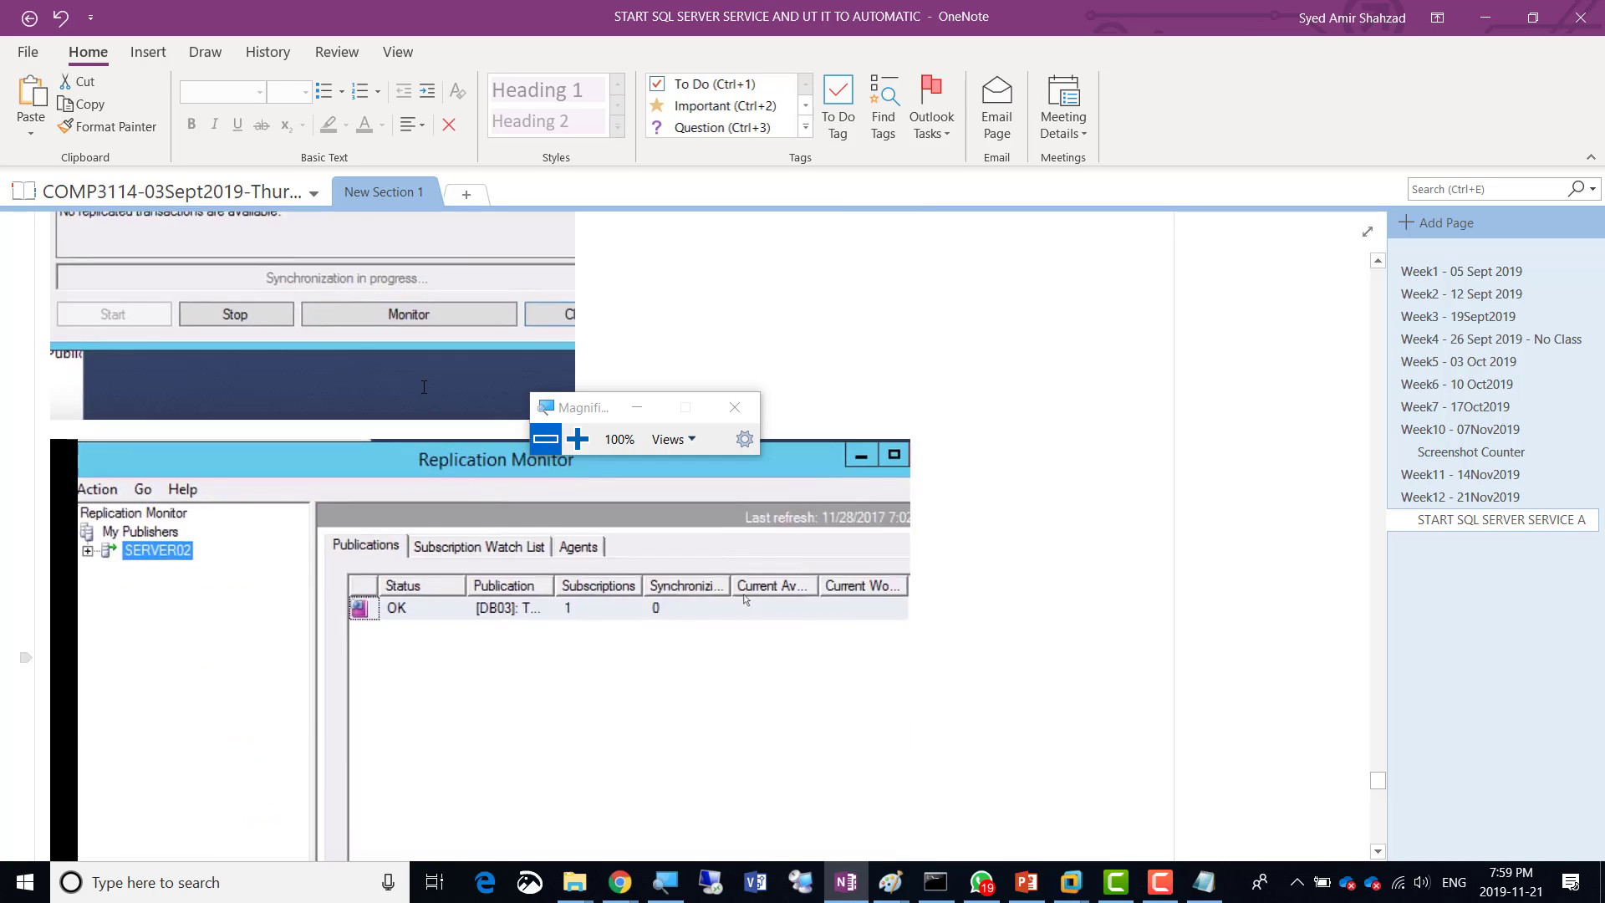
scroll(424, 386, up, 10)
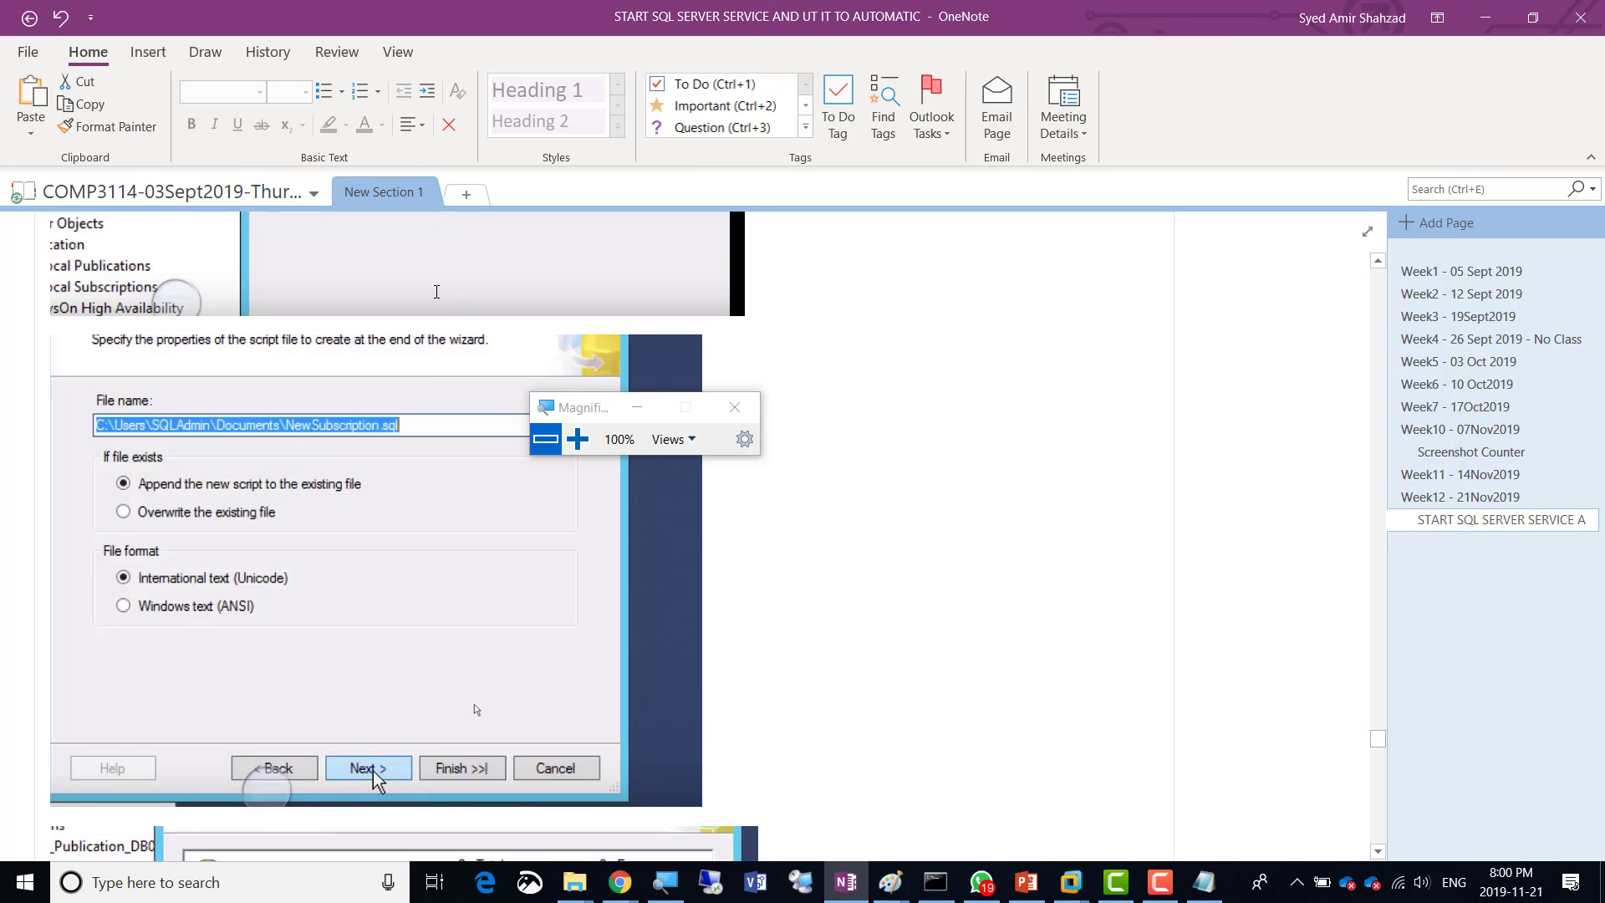
scroll(431, 351, up, 10)
scroll(429, 314, up, 15)
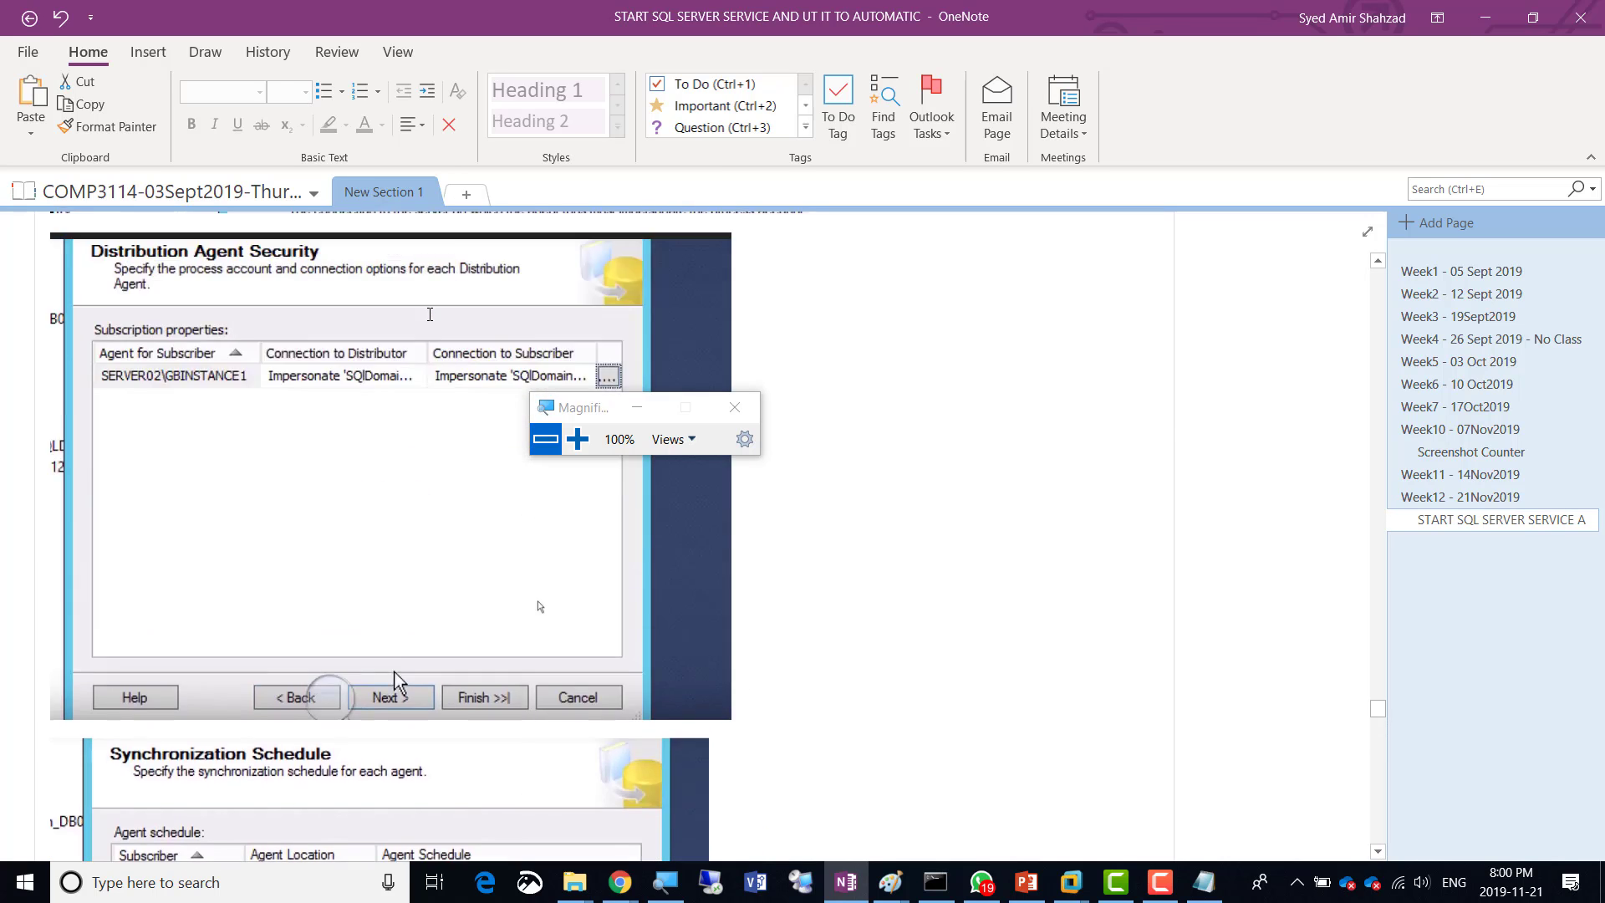
scroll(431, 312, up, 6)
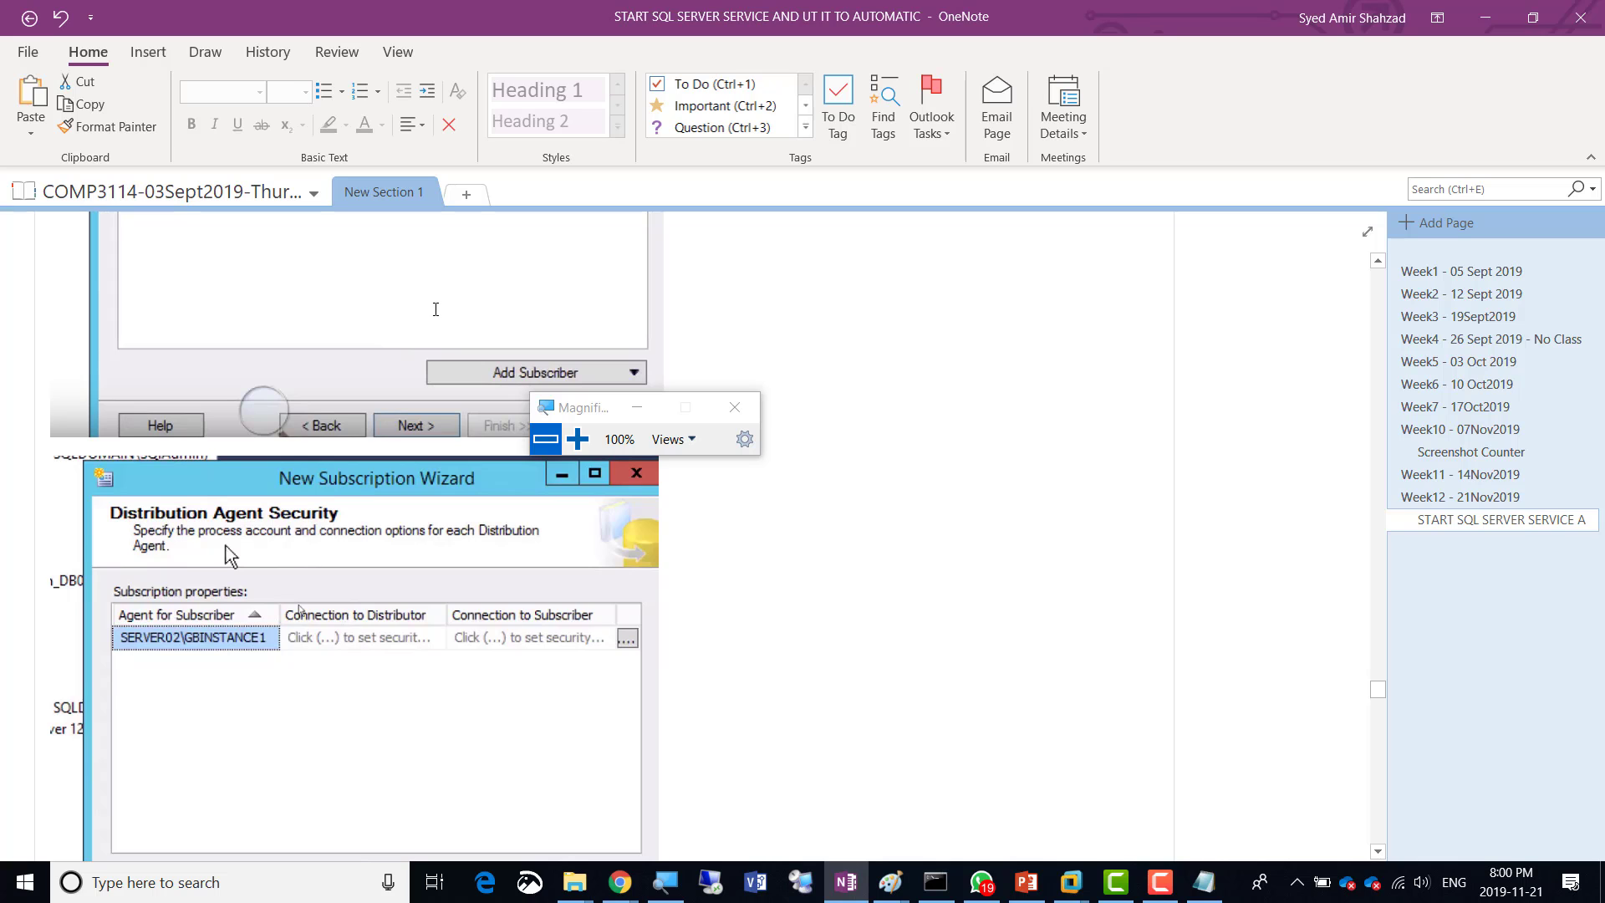
scroll(439, 307, up, 4)
scroll(441, 306, up, 10)
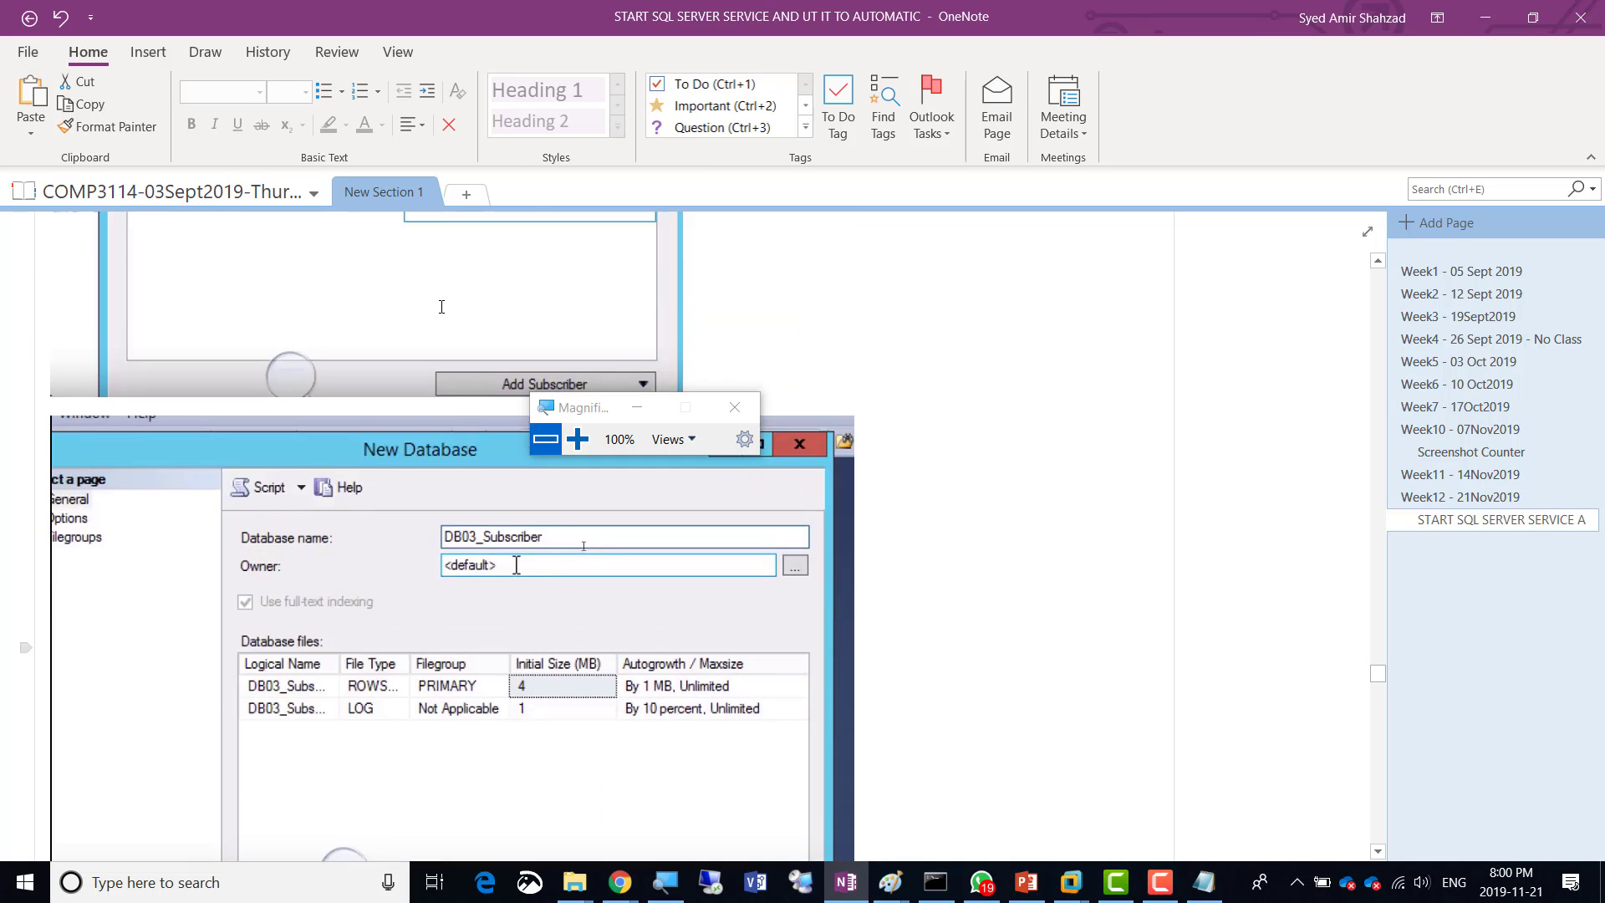
scroll(441, 306, up, 8)
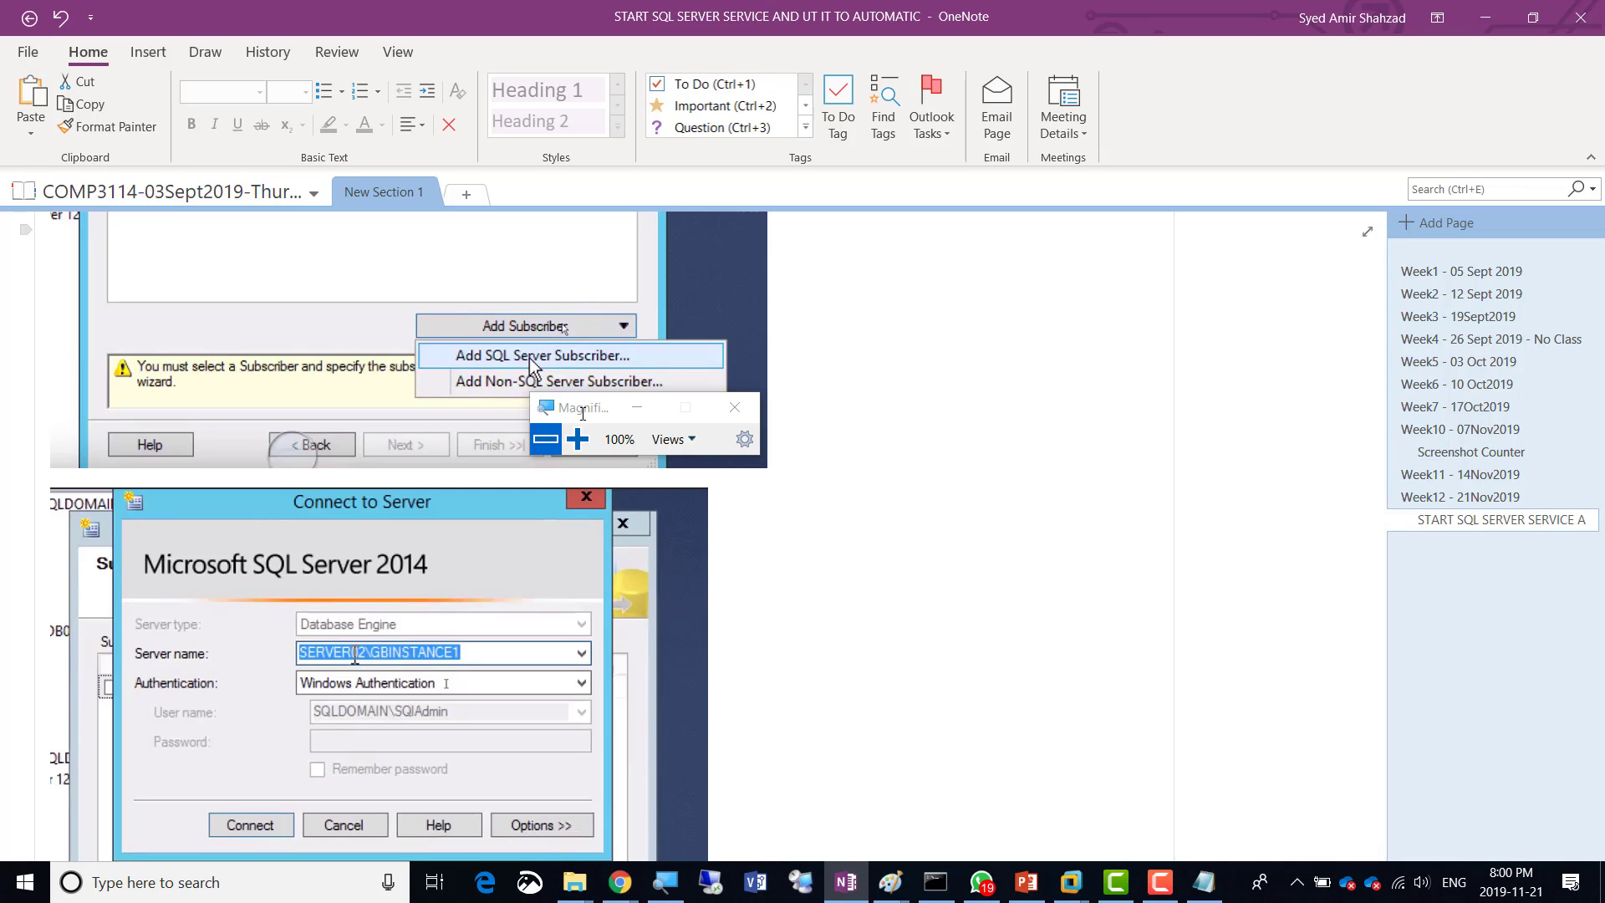
drag(582, 414, 938, 344)
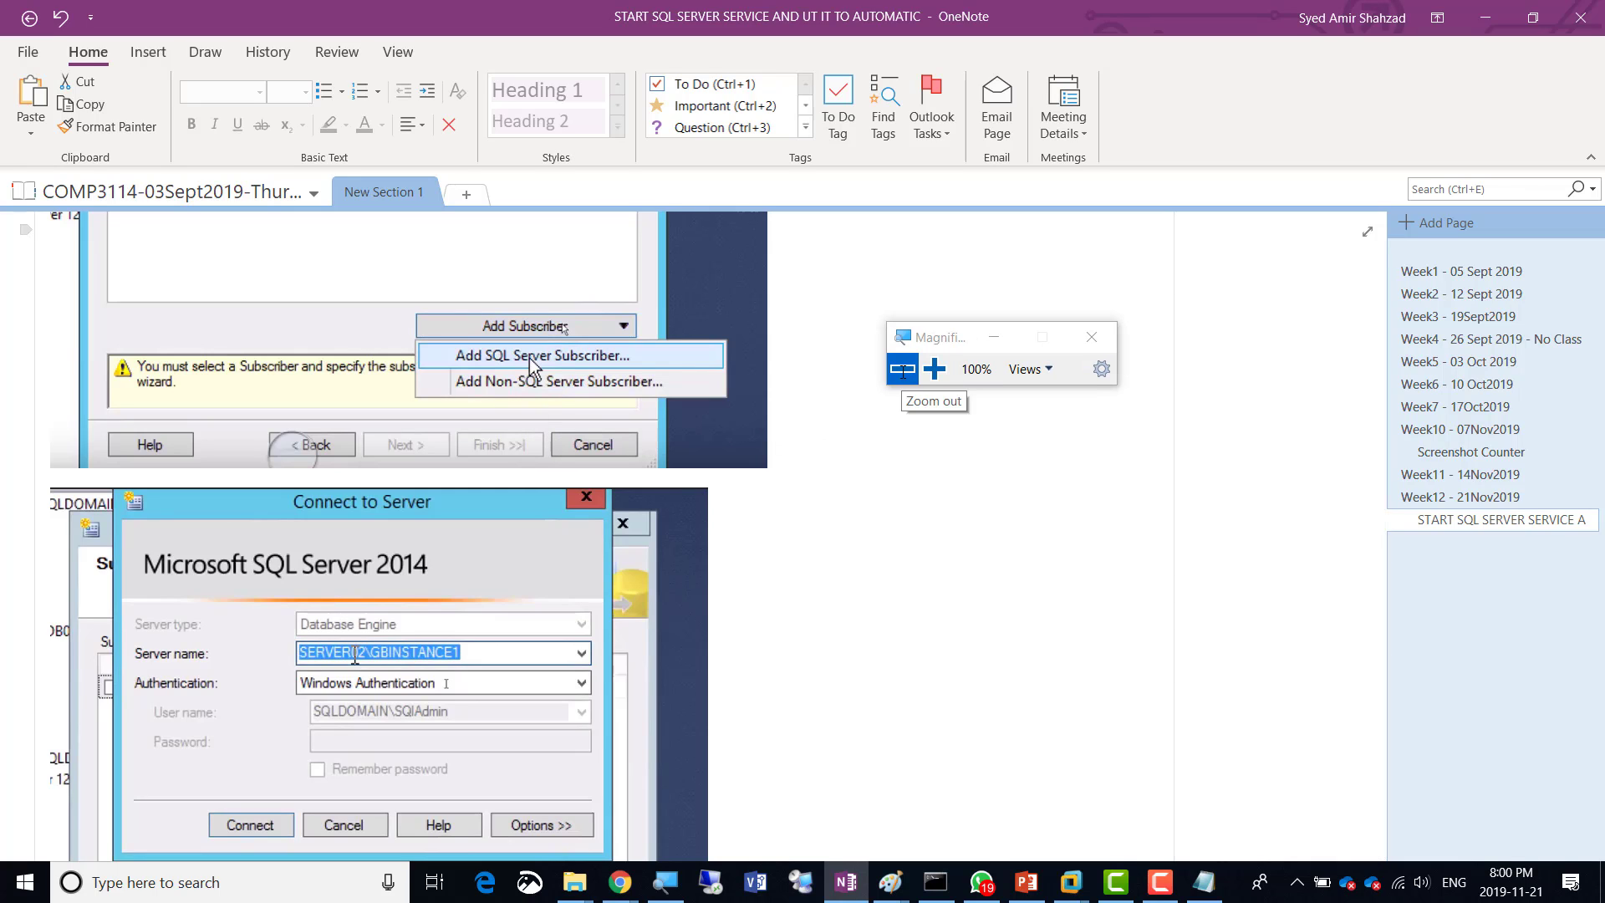
scroll(605, 436, up, 10)
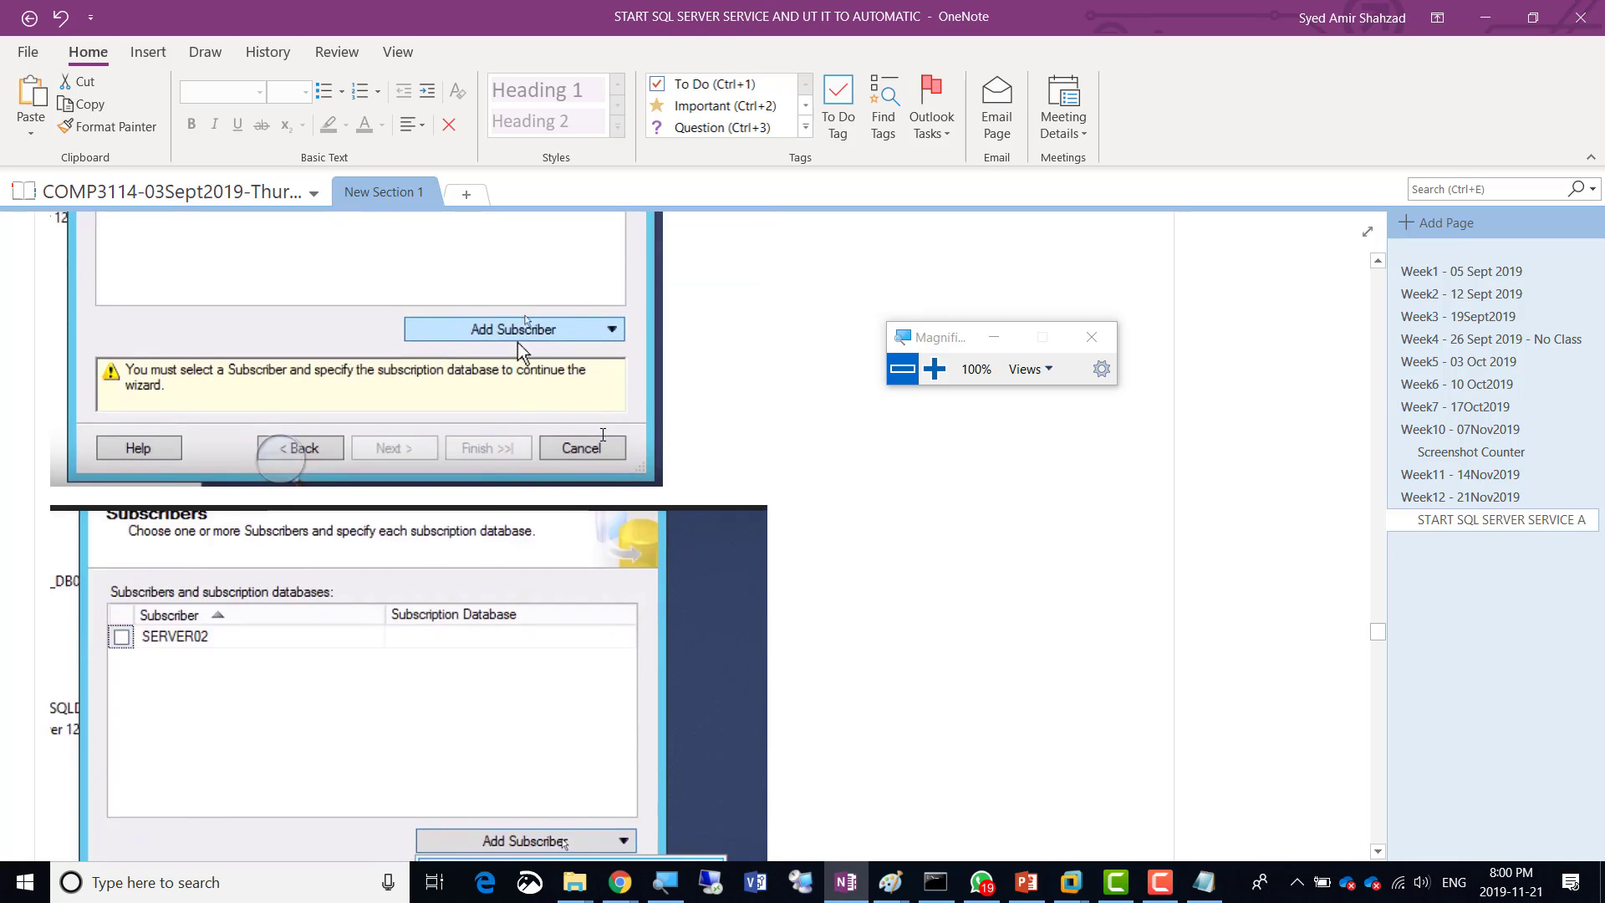
scroll(608, 435, up, 6)
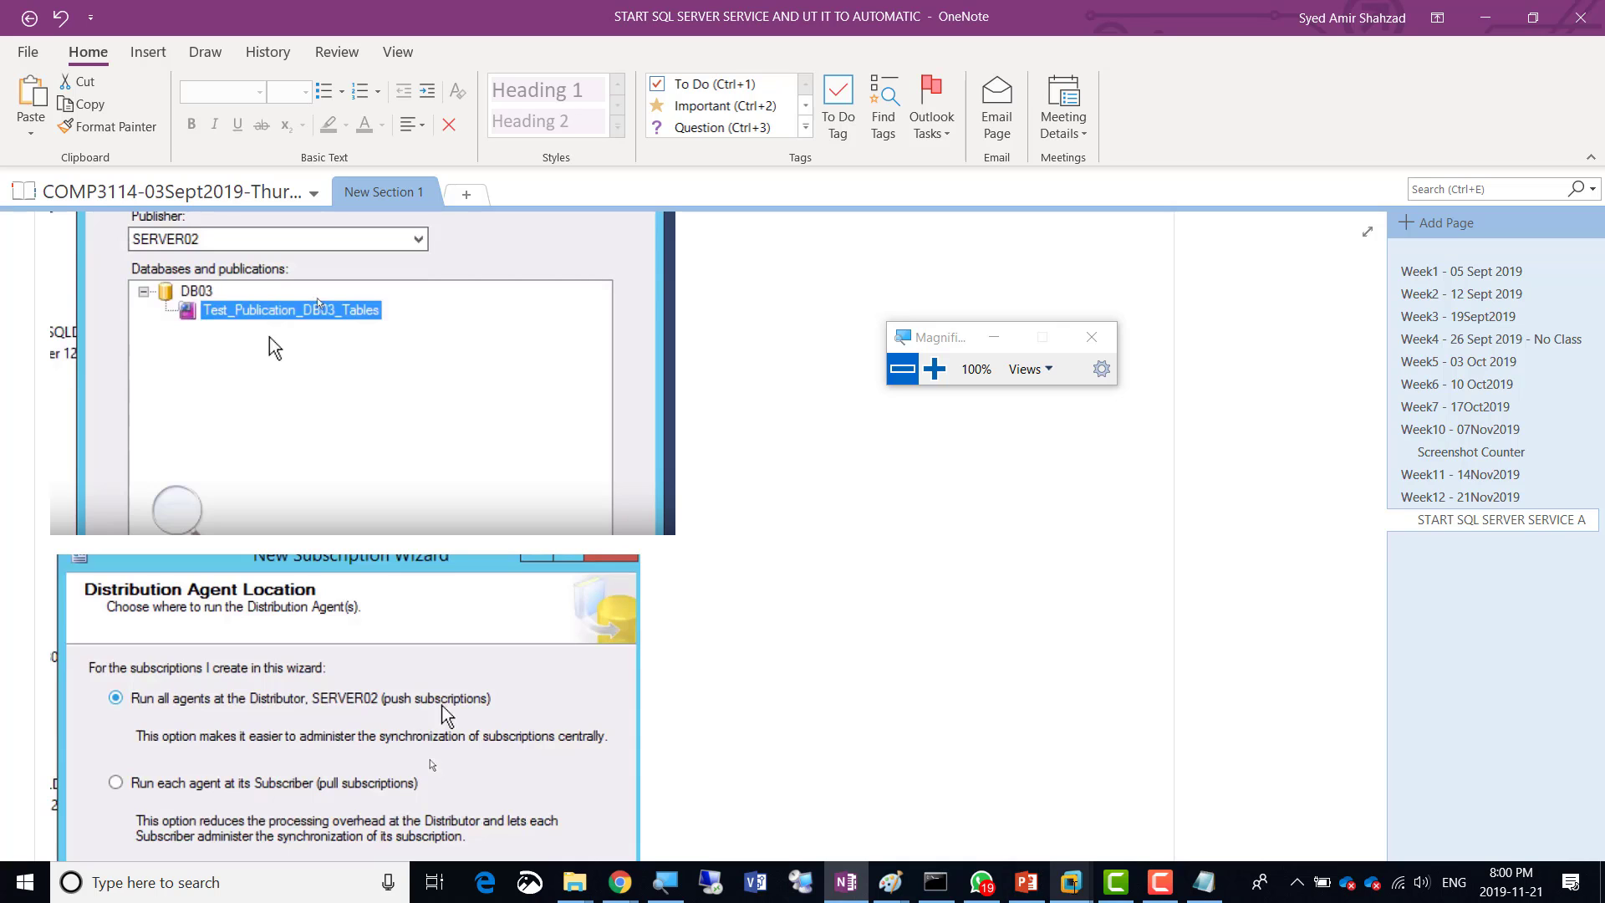
Switch to the Server02 virtual machine in VMware Workstation and select the Local Subscriptions folder under SERVER02's Replication node
mouse_move(1071, 882)
click(1325, 756)
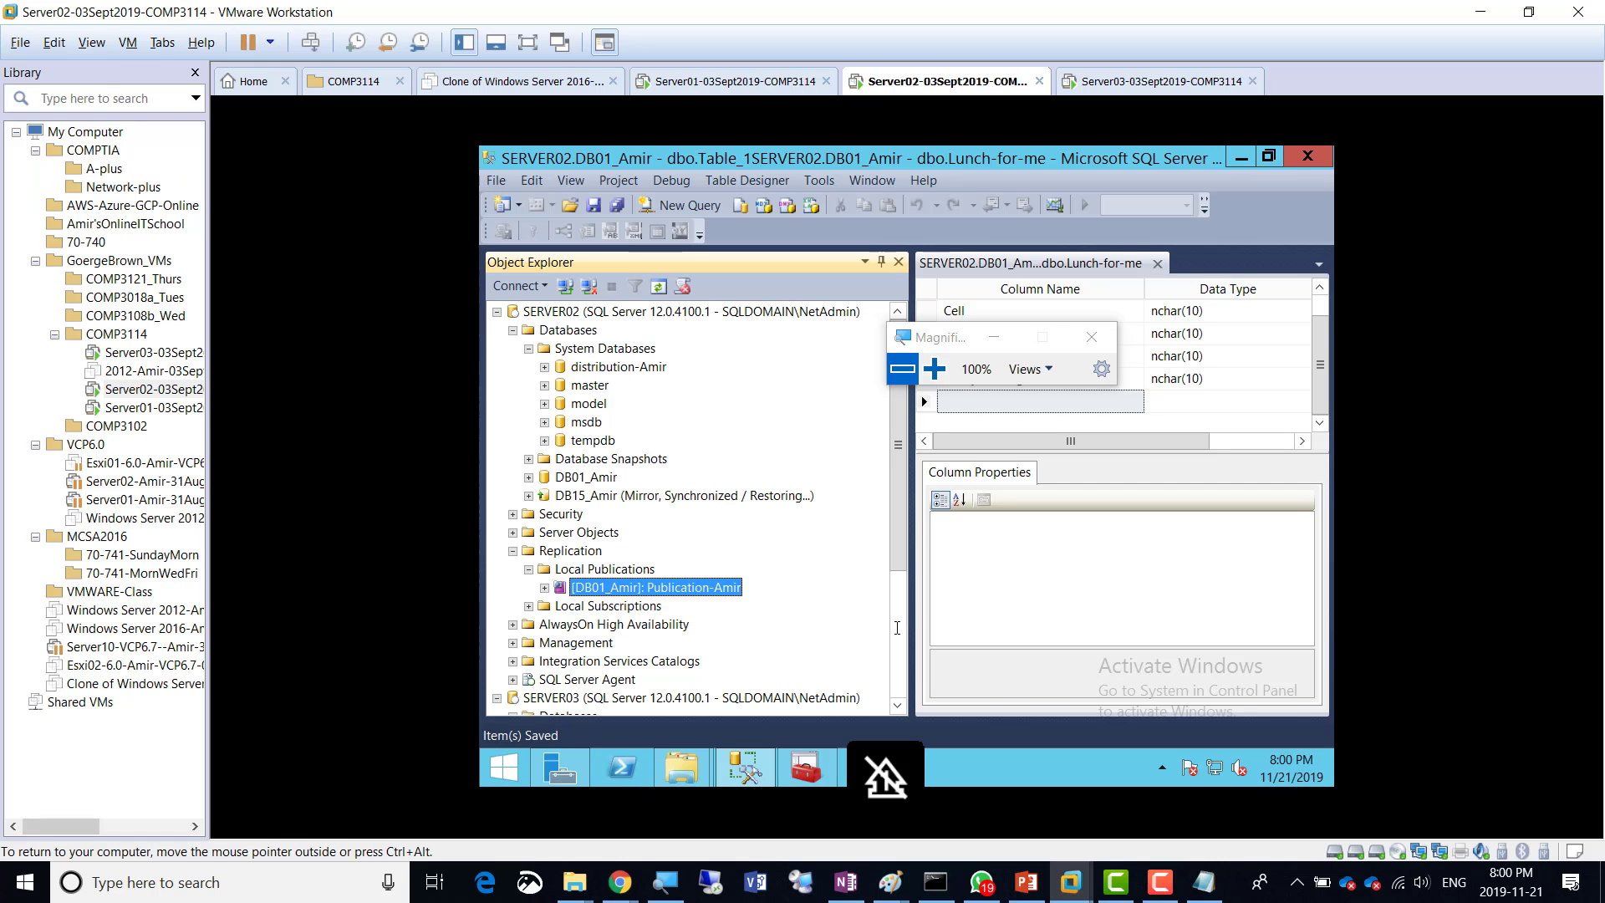
click(934, 369)
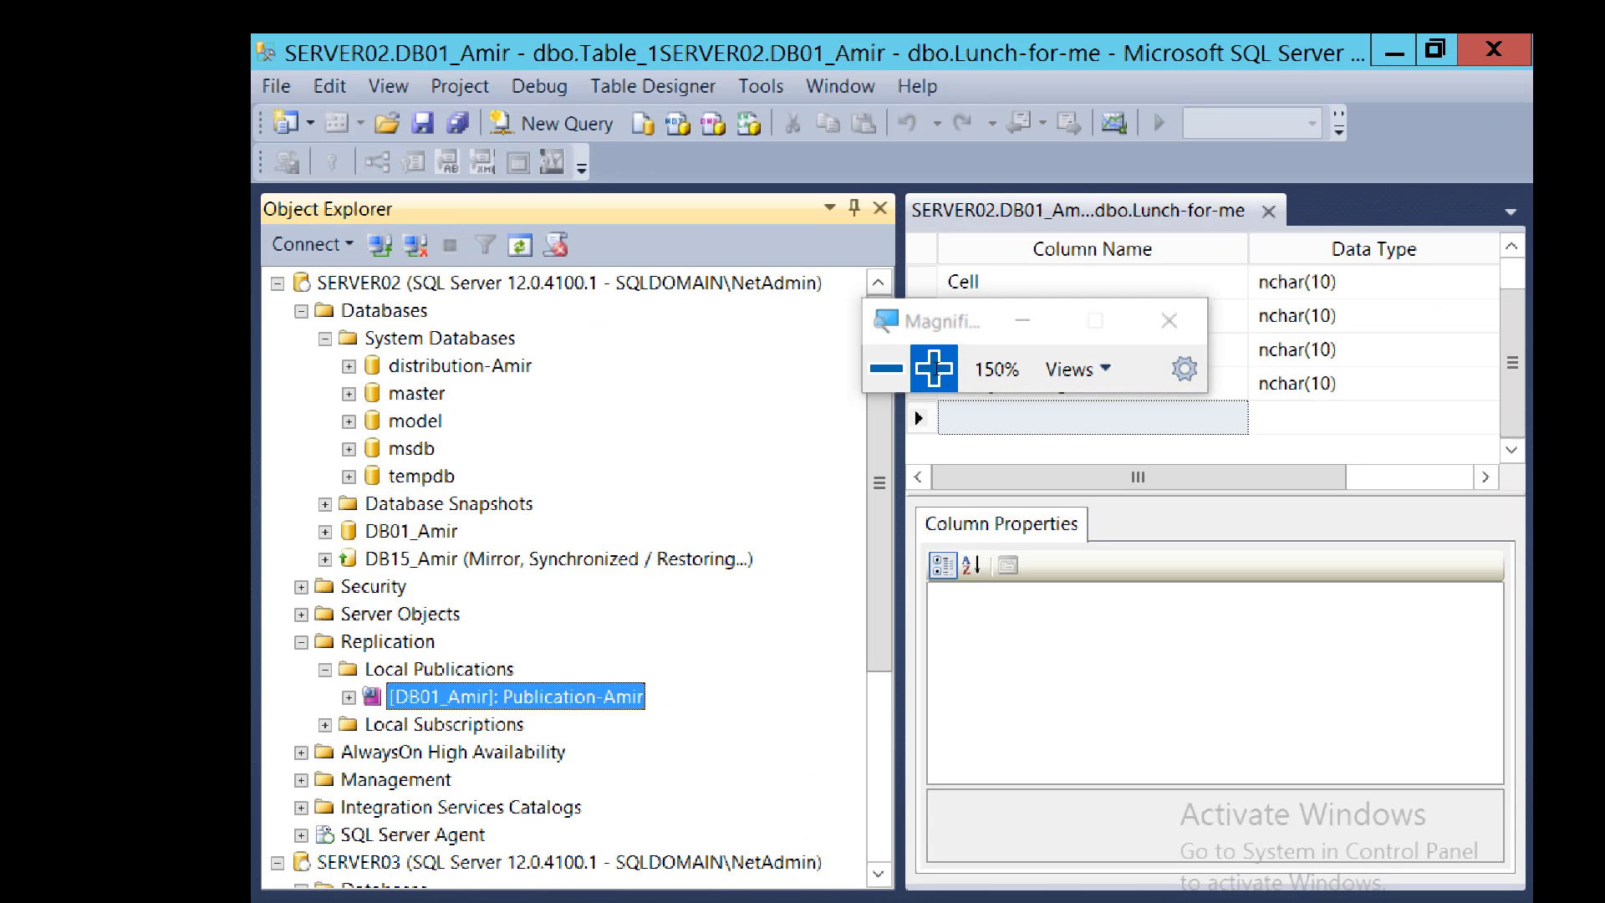
click(934, 368)
click(886, 368)
click(886, 369)
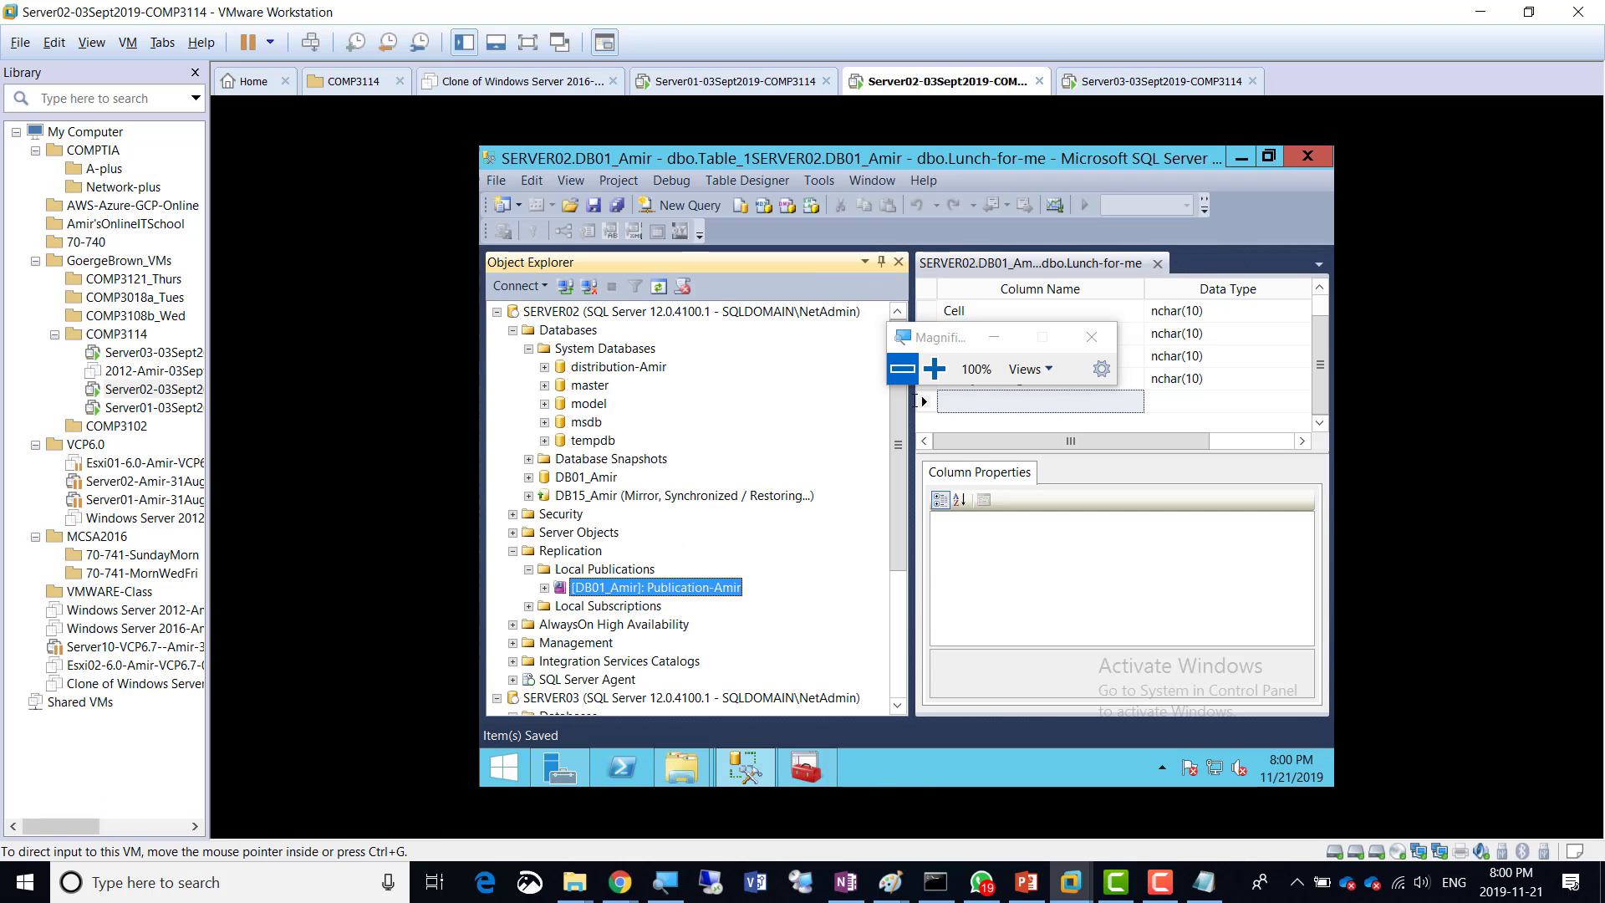
click(618, 606)
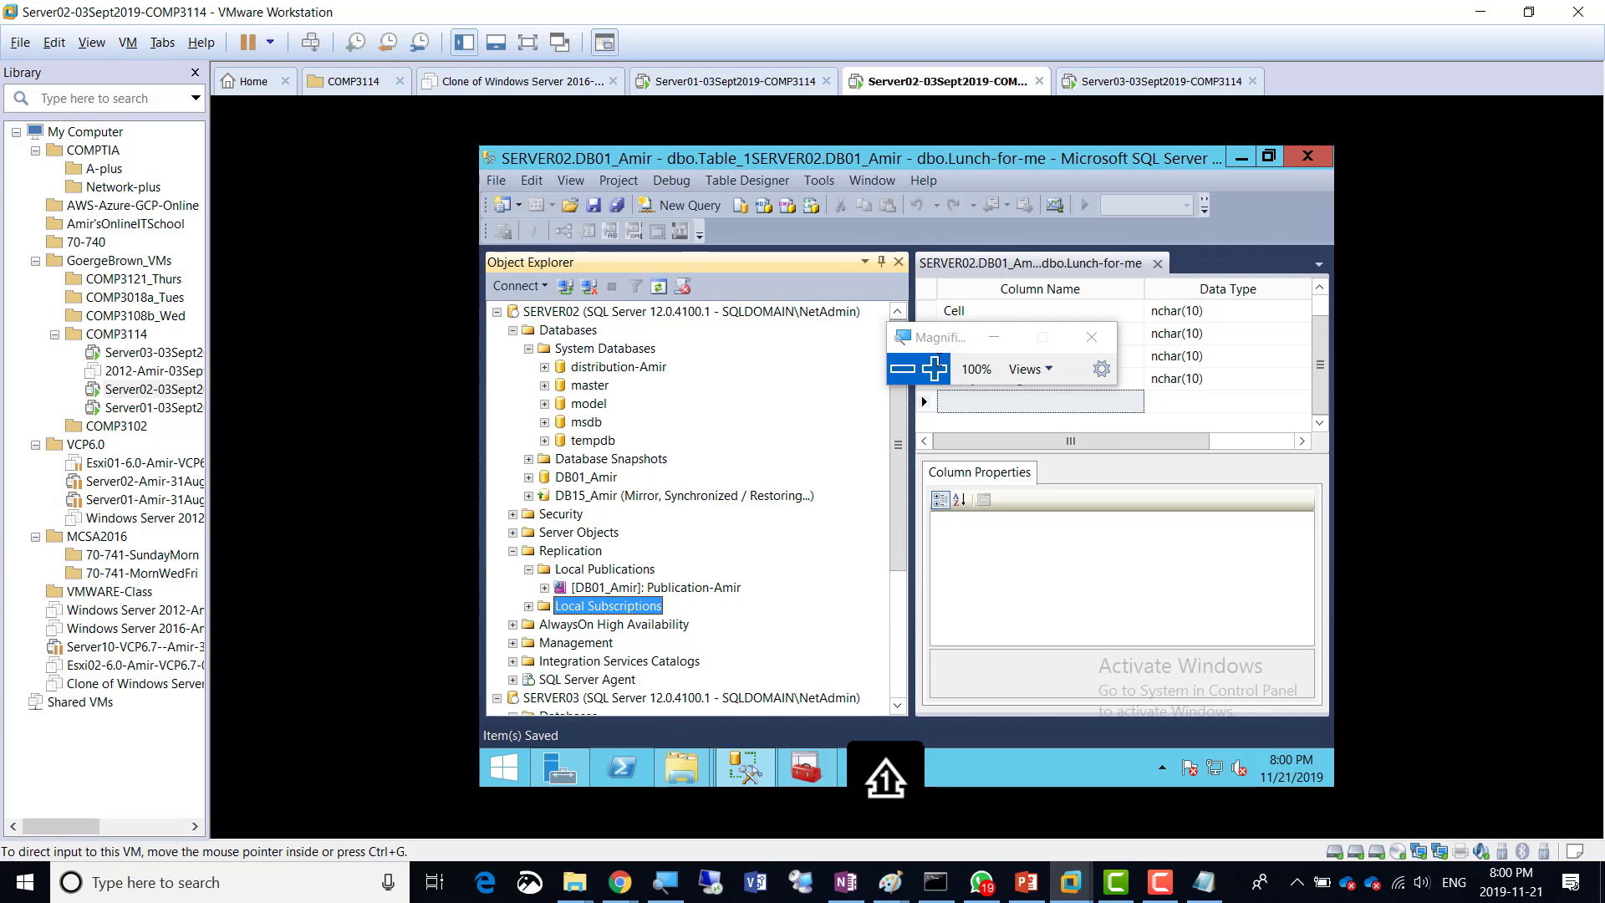
Magnify Object Explorer to 200% and locate the Local Subscriptions folder under SERVER03's Replication node
click(933, 368)
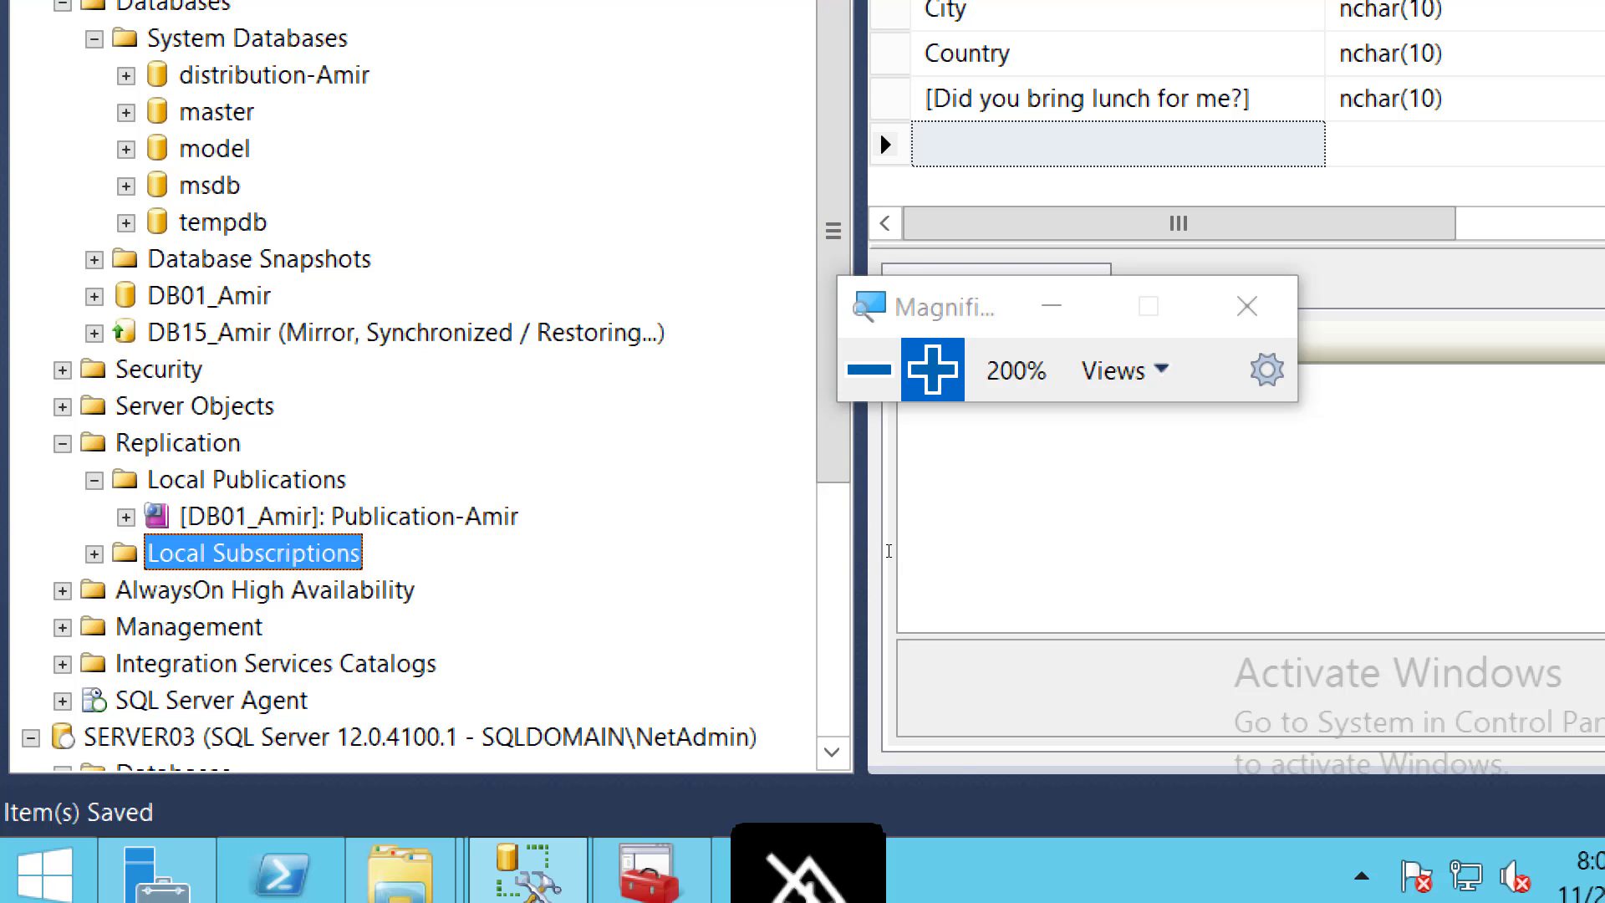
scroll(895, 565, down, 3)
drag(903, 664, 903, 685)
double_click(515, 627)
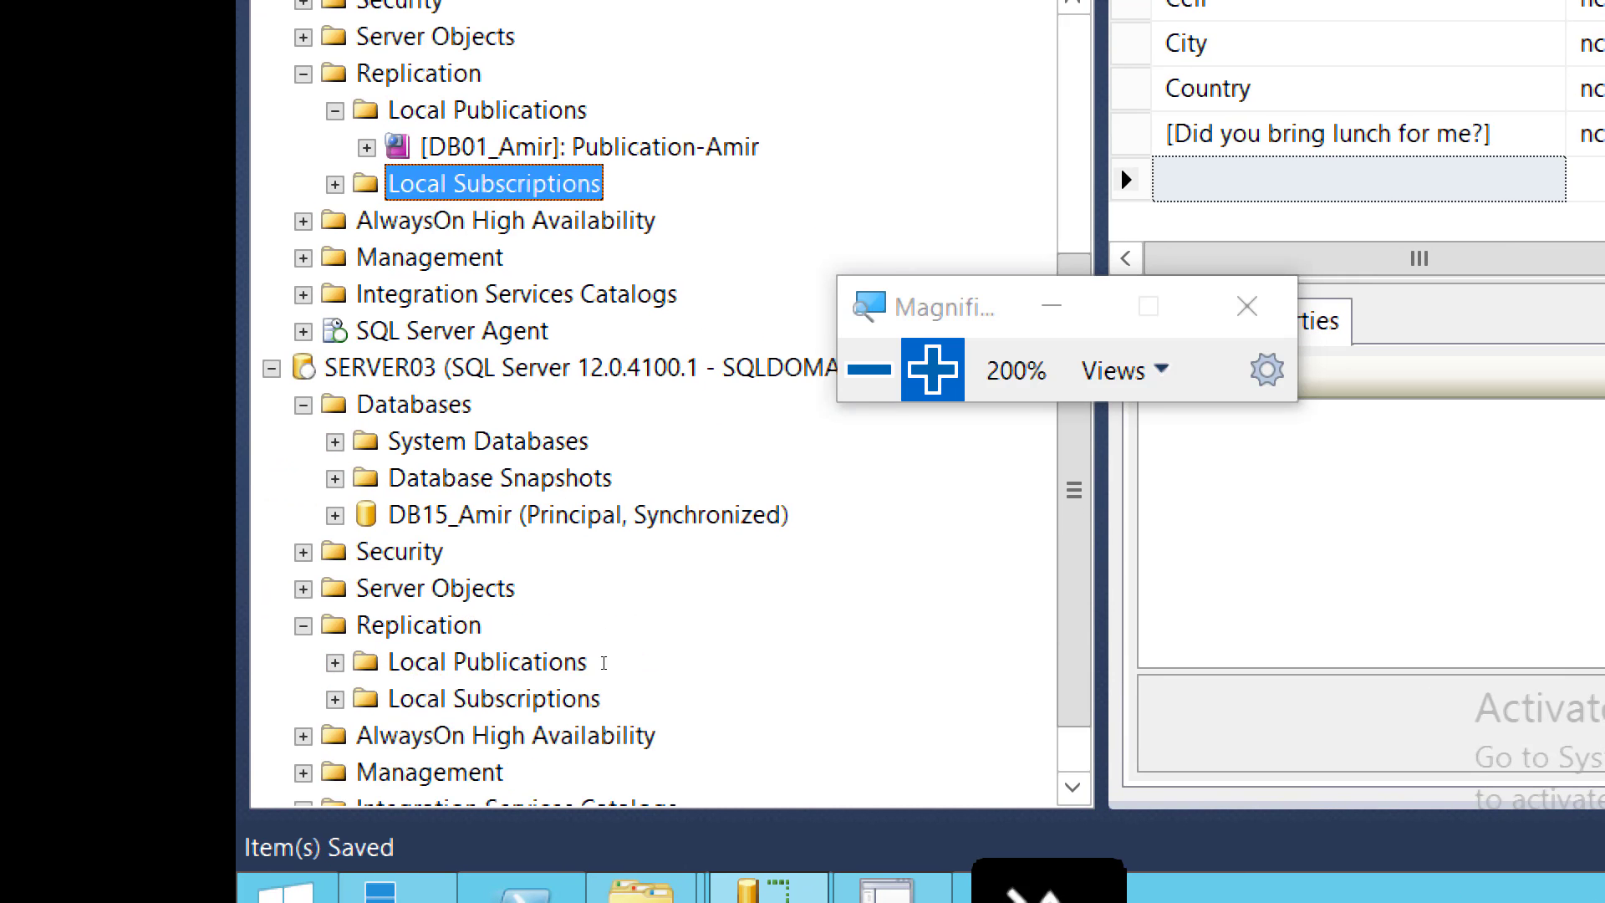
click(585, 695)
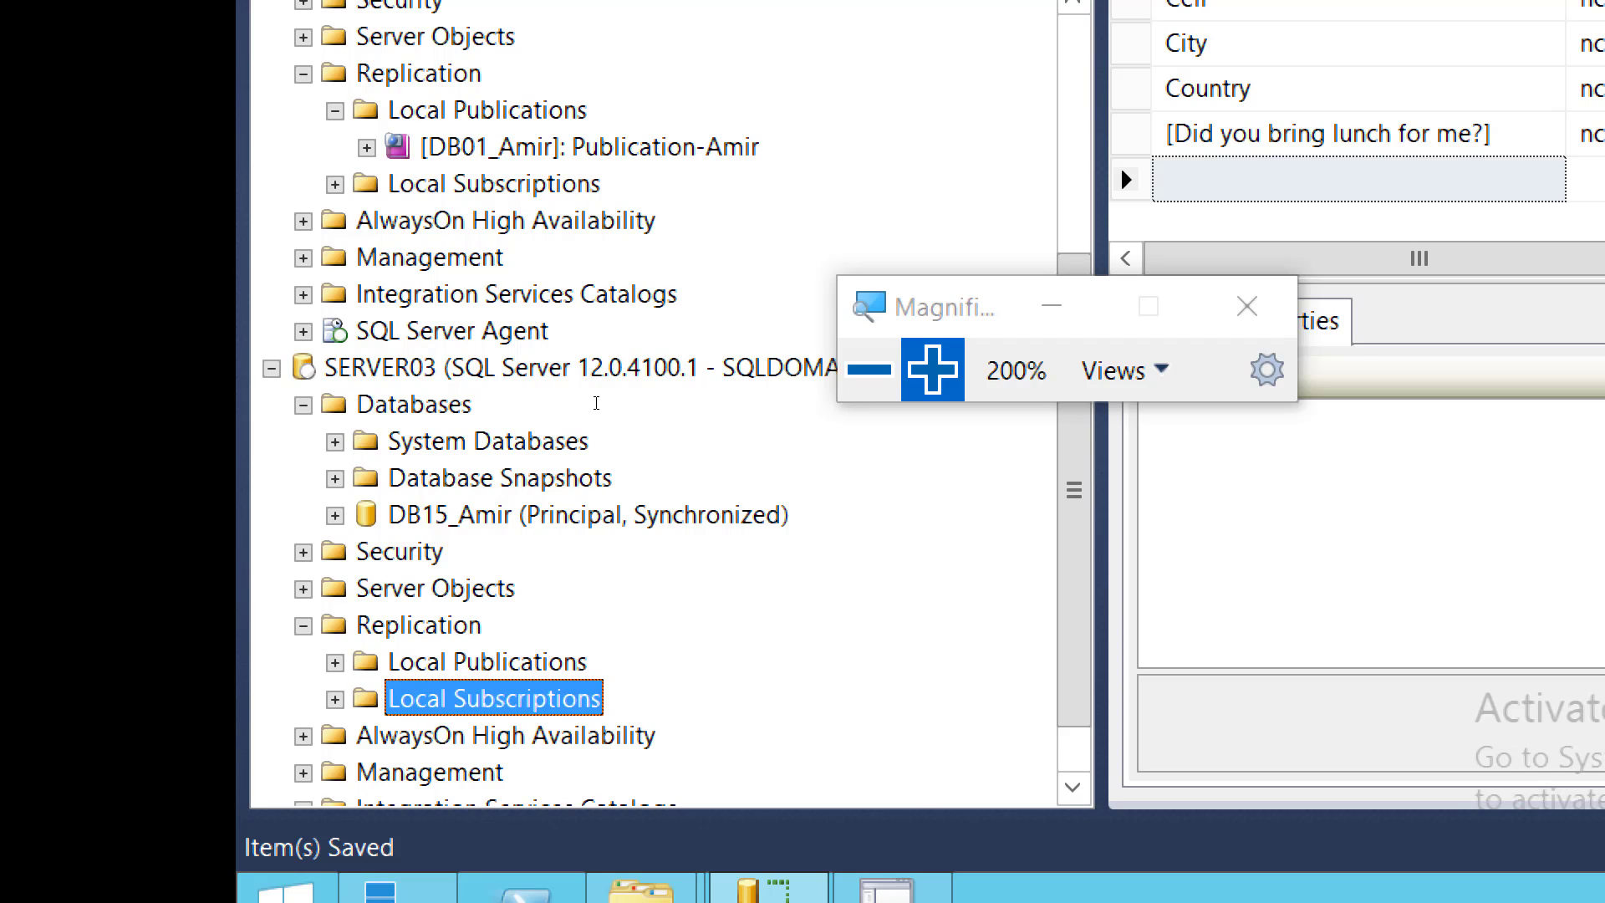
Start a new subscription from SERVER02's Local Subscriptions folder and proceed past the wizard's introduction
click(501, 183)
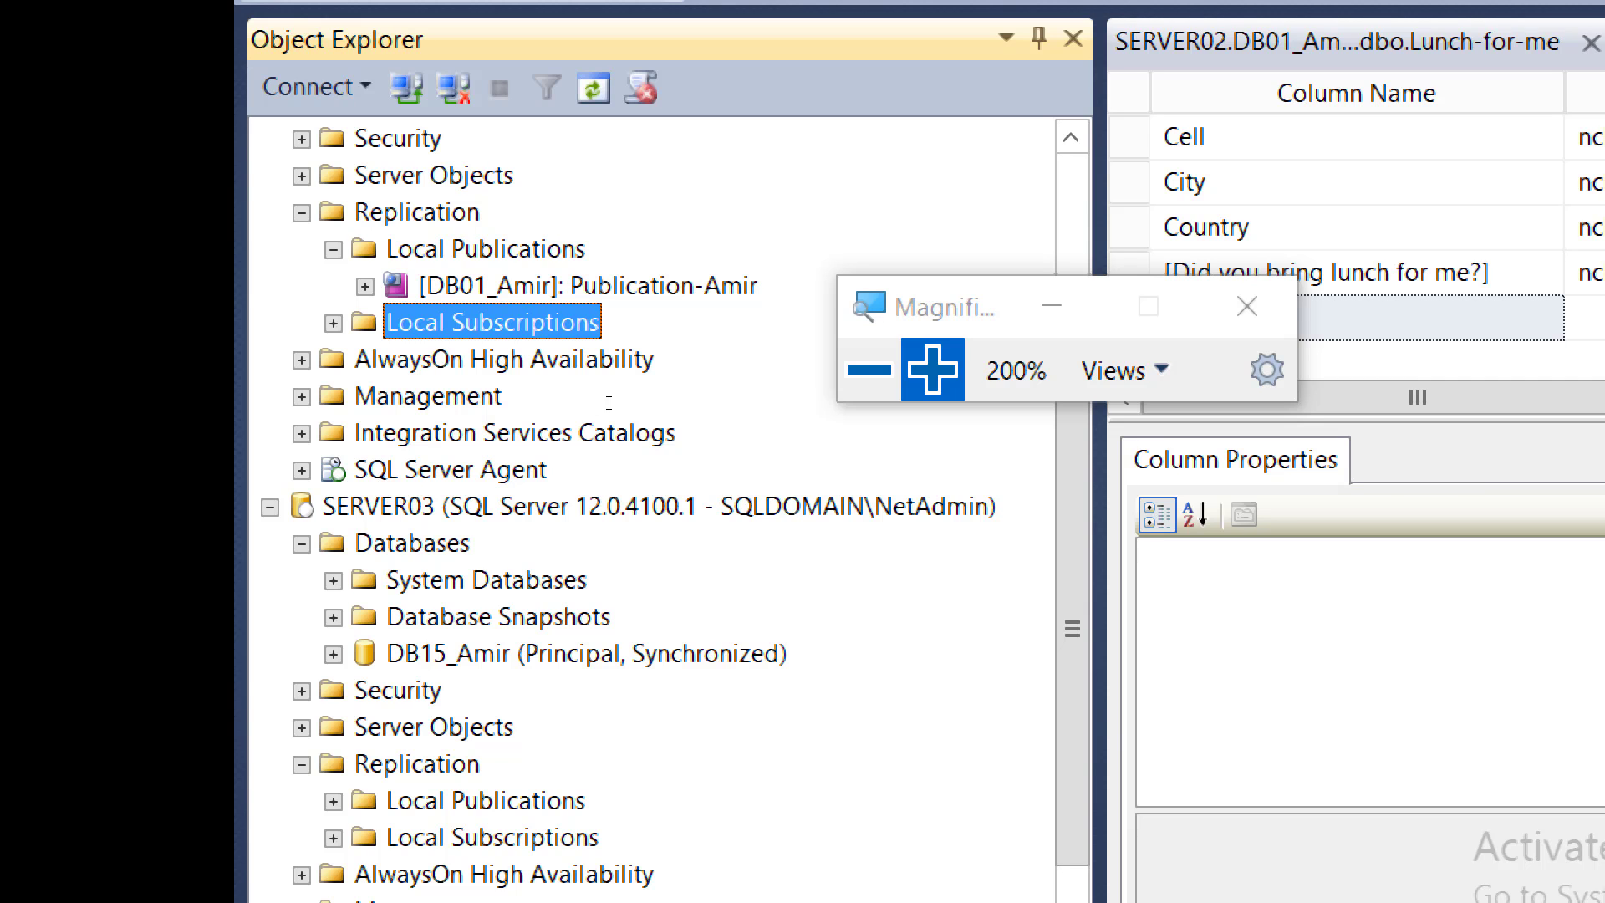
scroll(597, 370, up, 4)
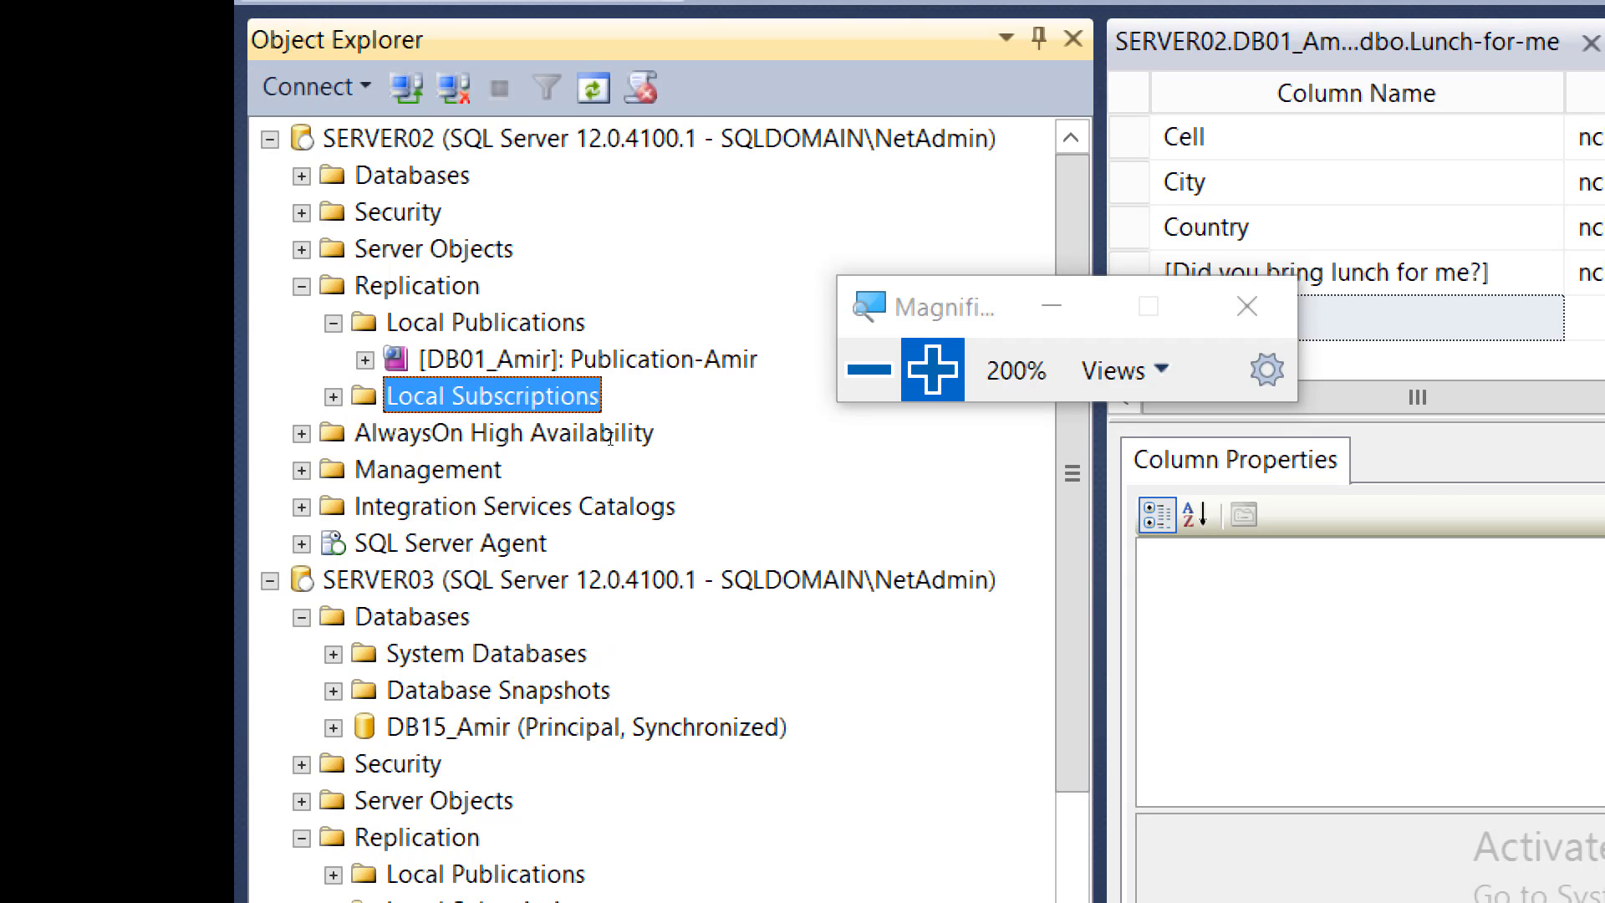
key(shift+F10)
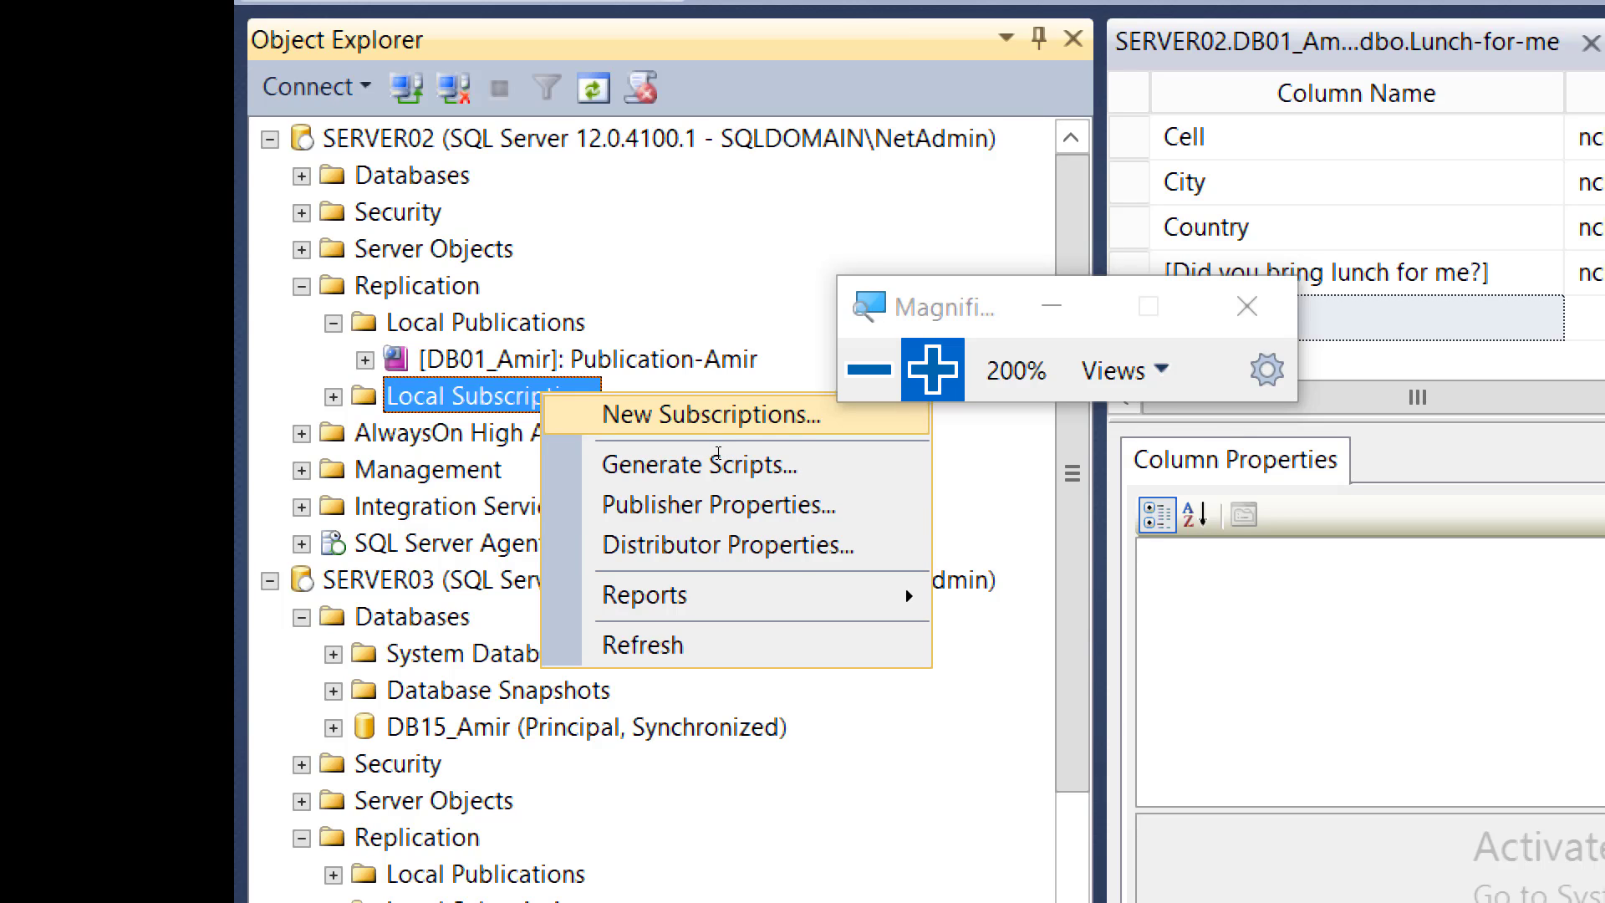
key(Return)
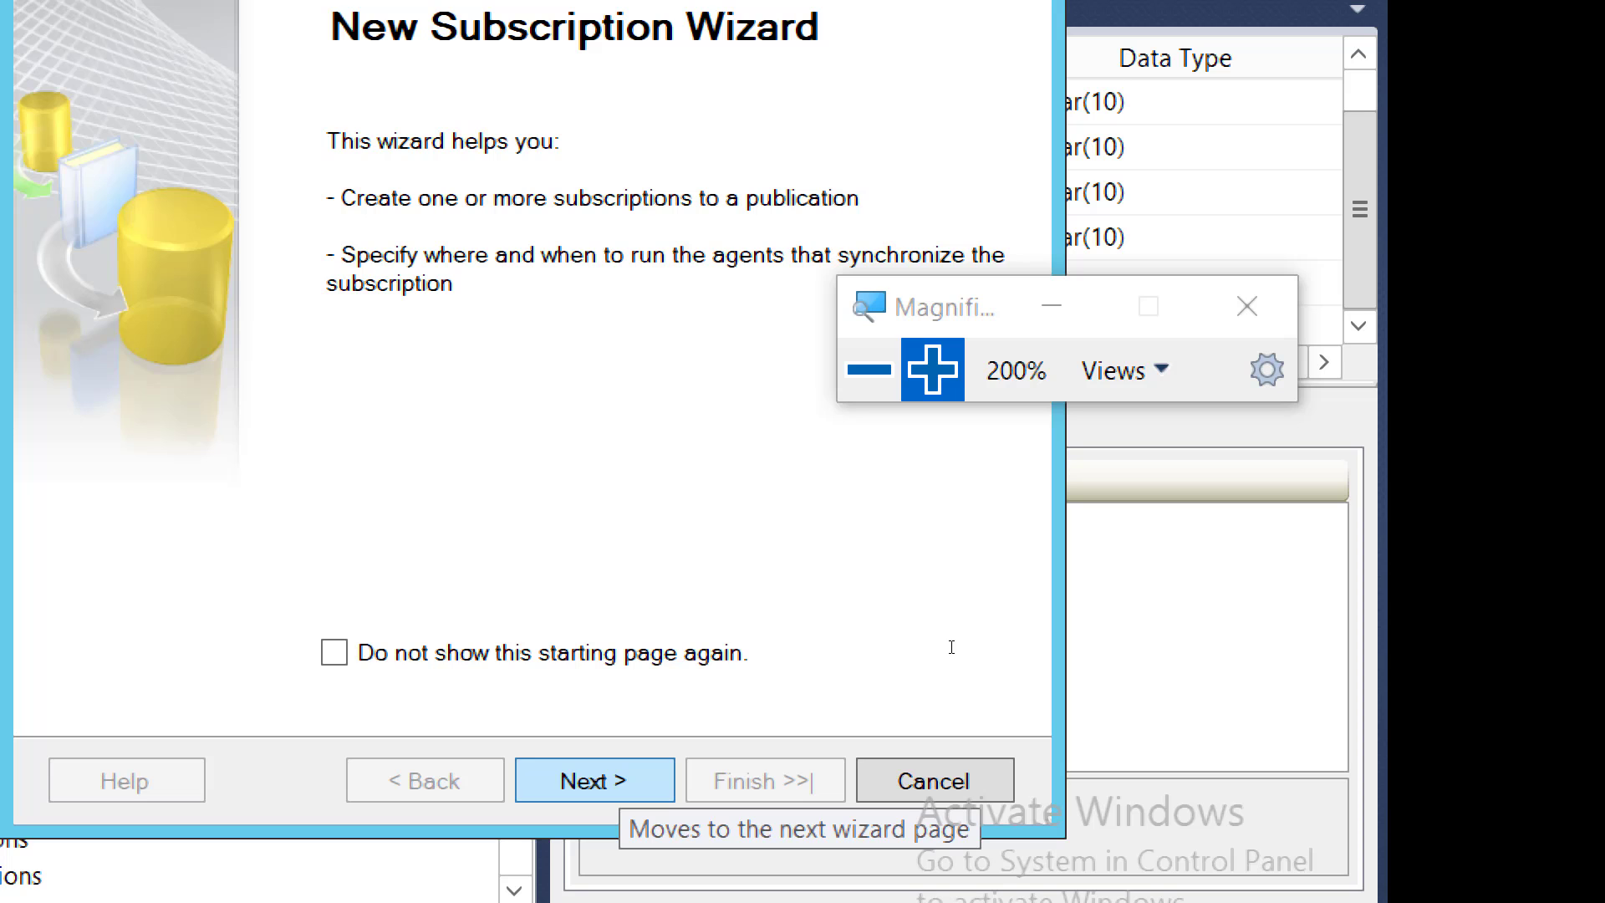
key(Return)
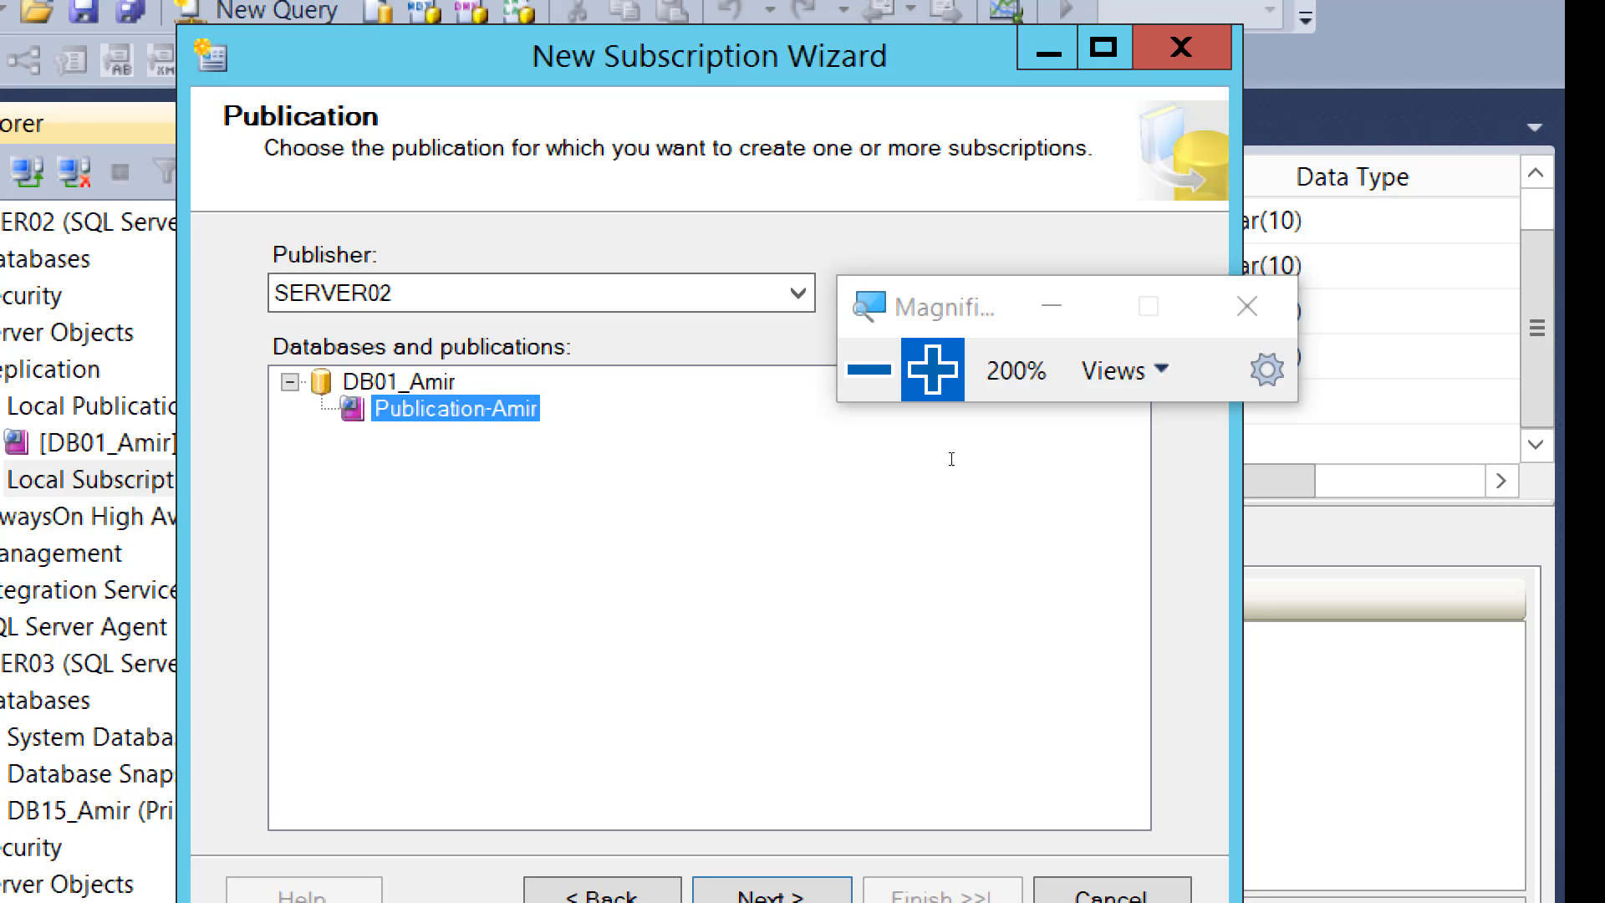
Accept Publication-Amir from publisher SERVER02 and run all agents at the Distributor as push subscriptions
drag(1026, 350, 1022, 247)
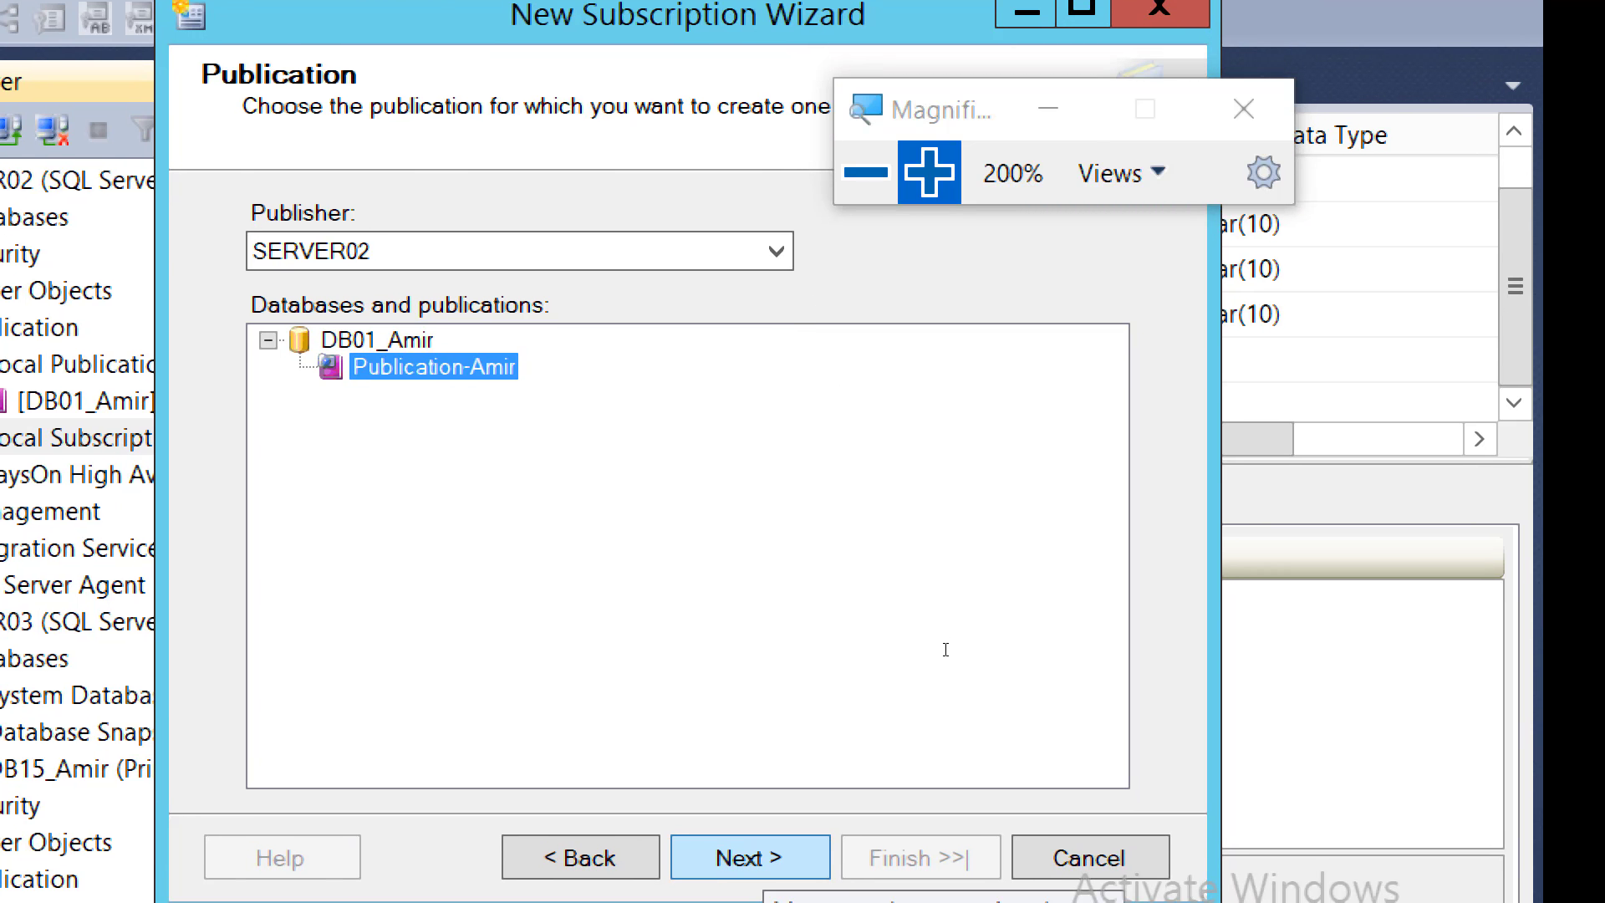
key(Return)
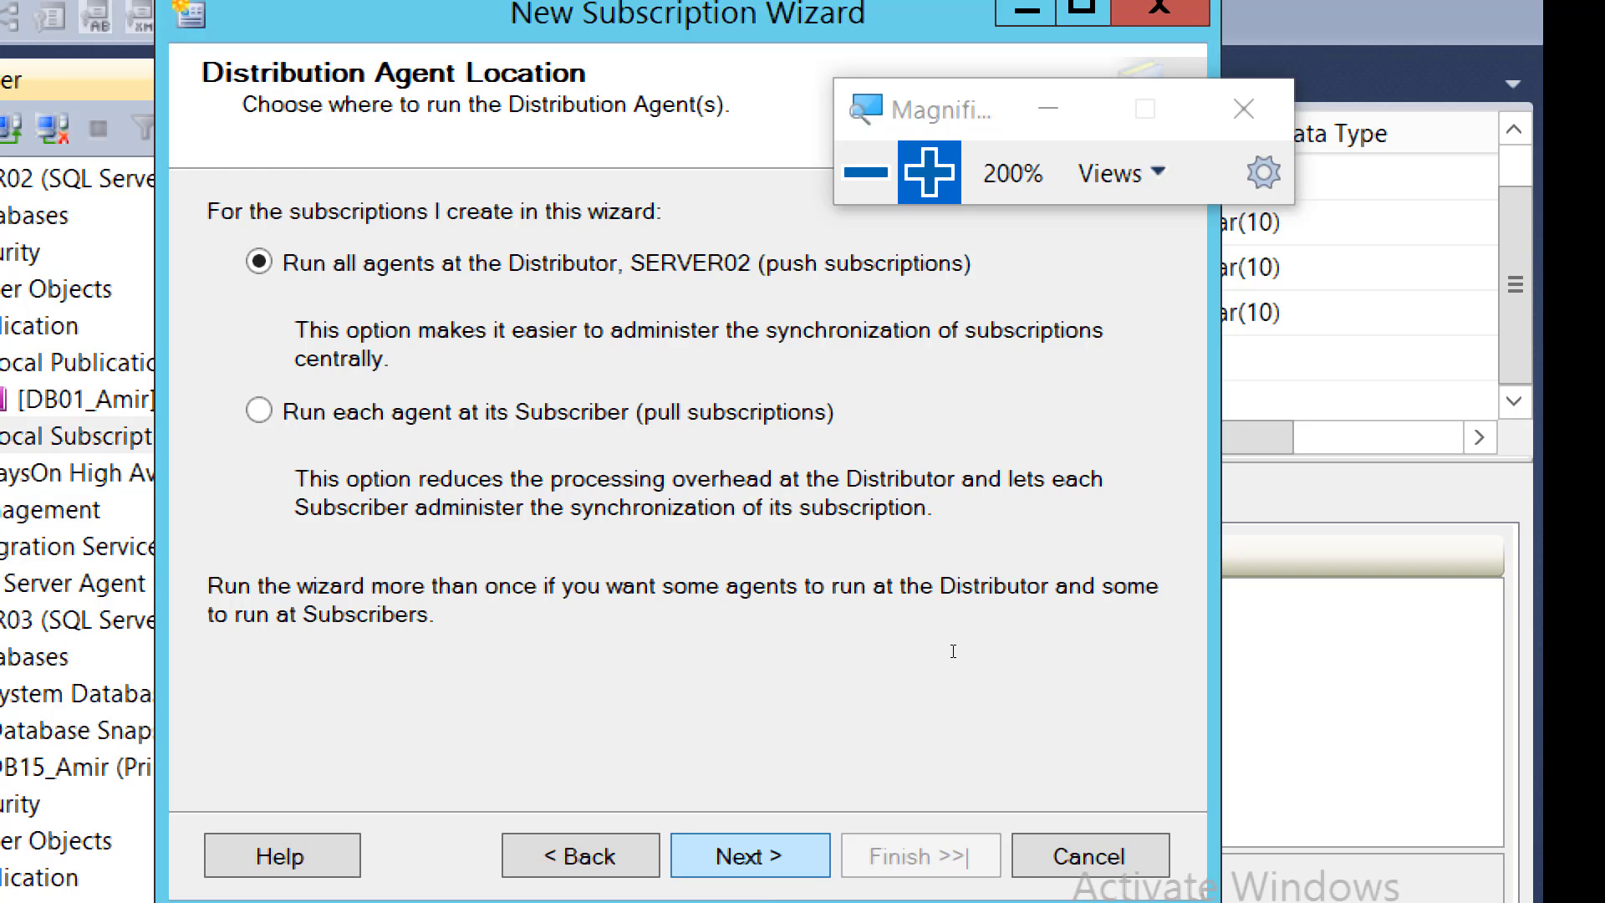
key(Return)
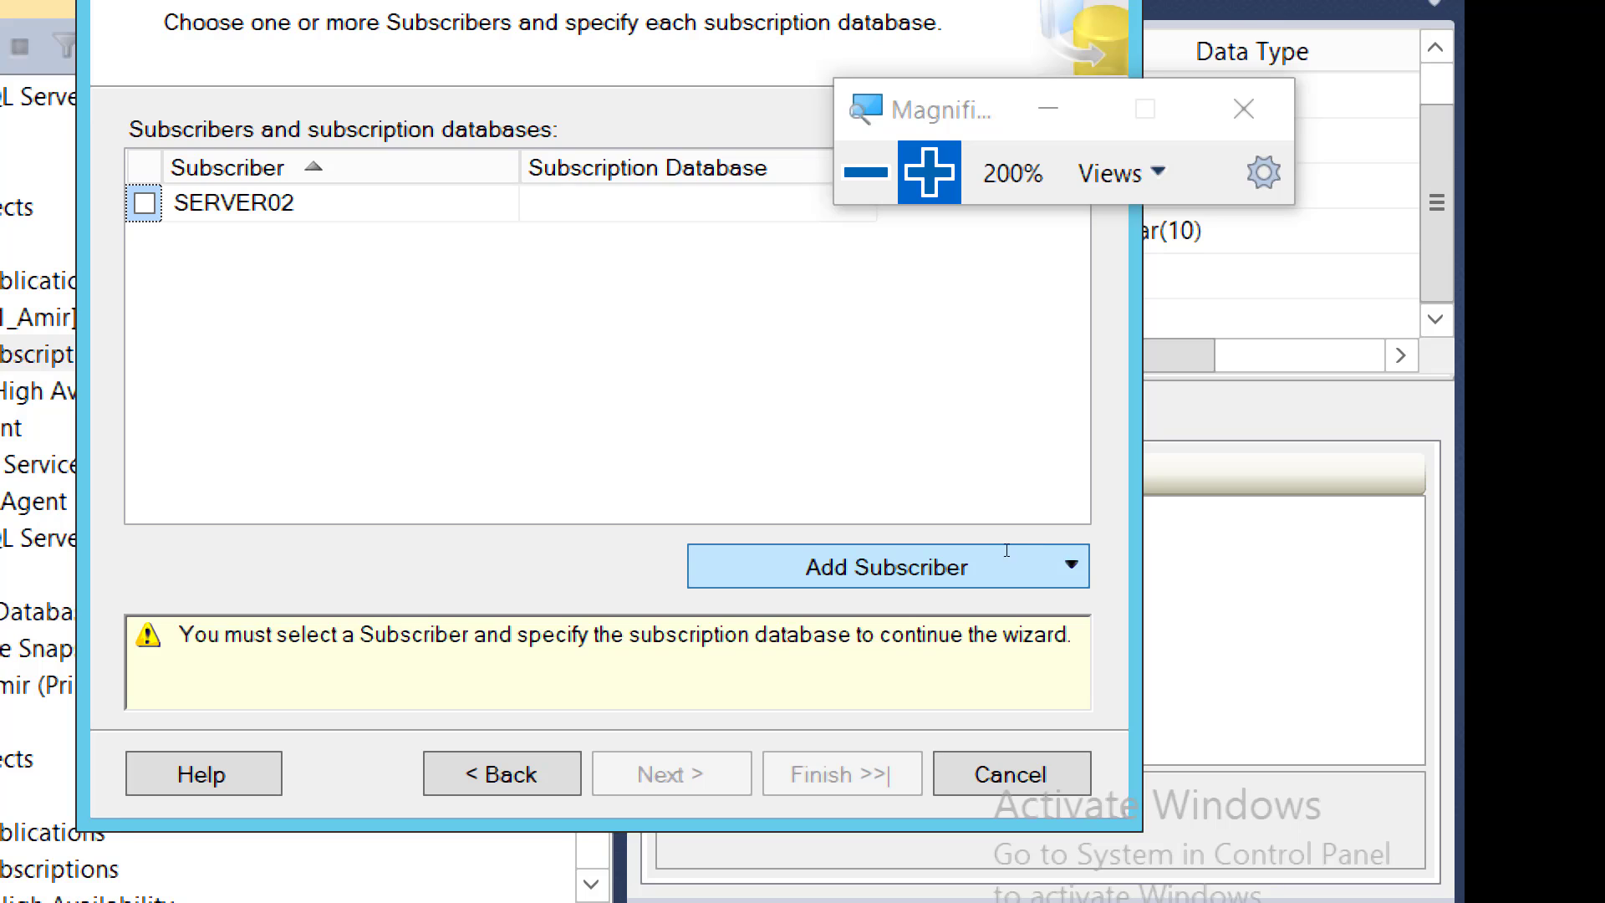
Add SERVER03 as a SQL Server subscriber, connecting with Windows Authentication
click(1019, 547)
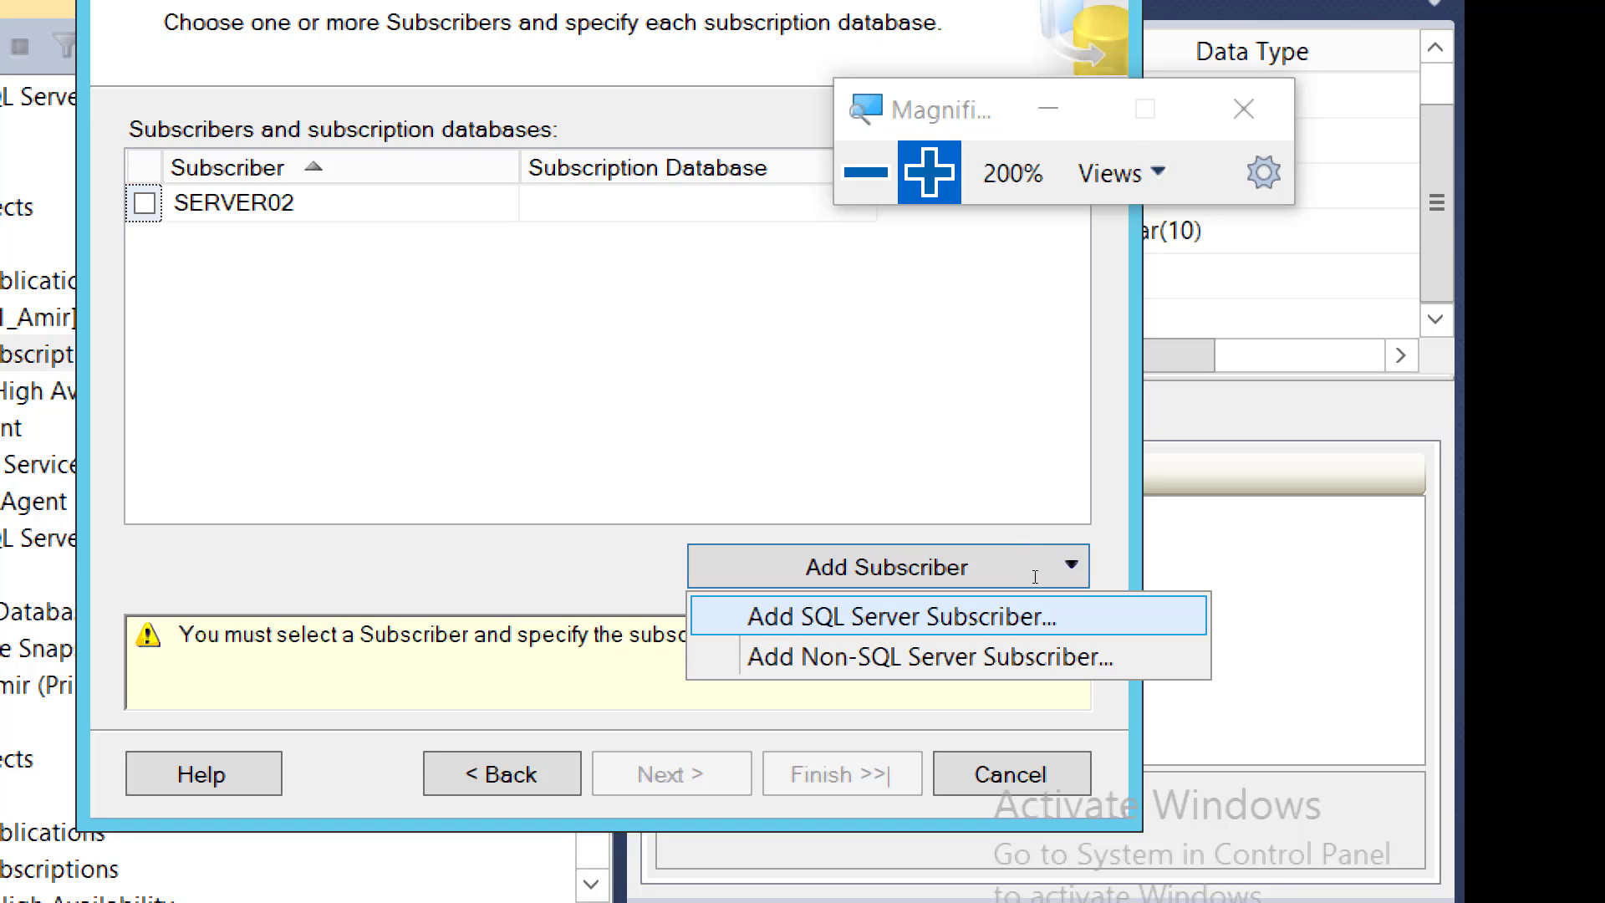
key(Down)
key(Return)
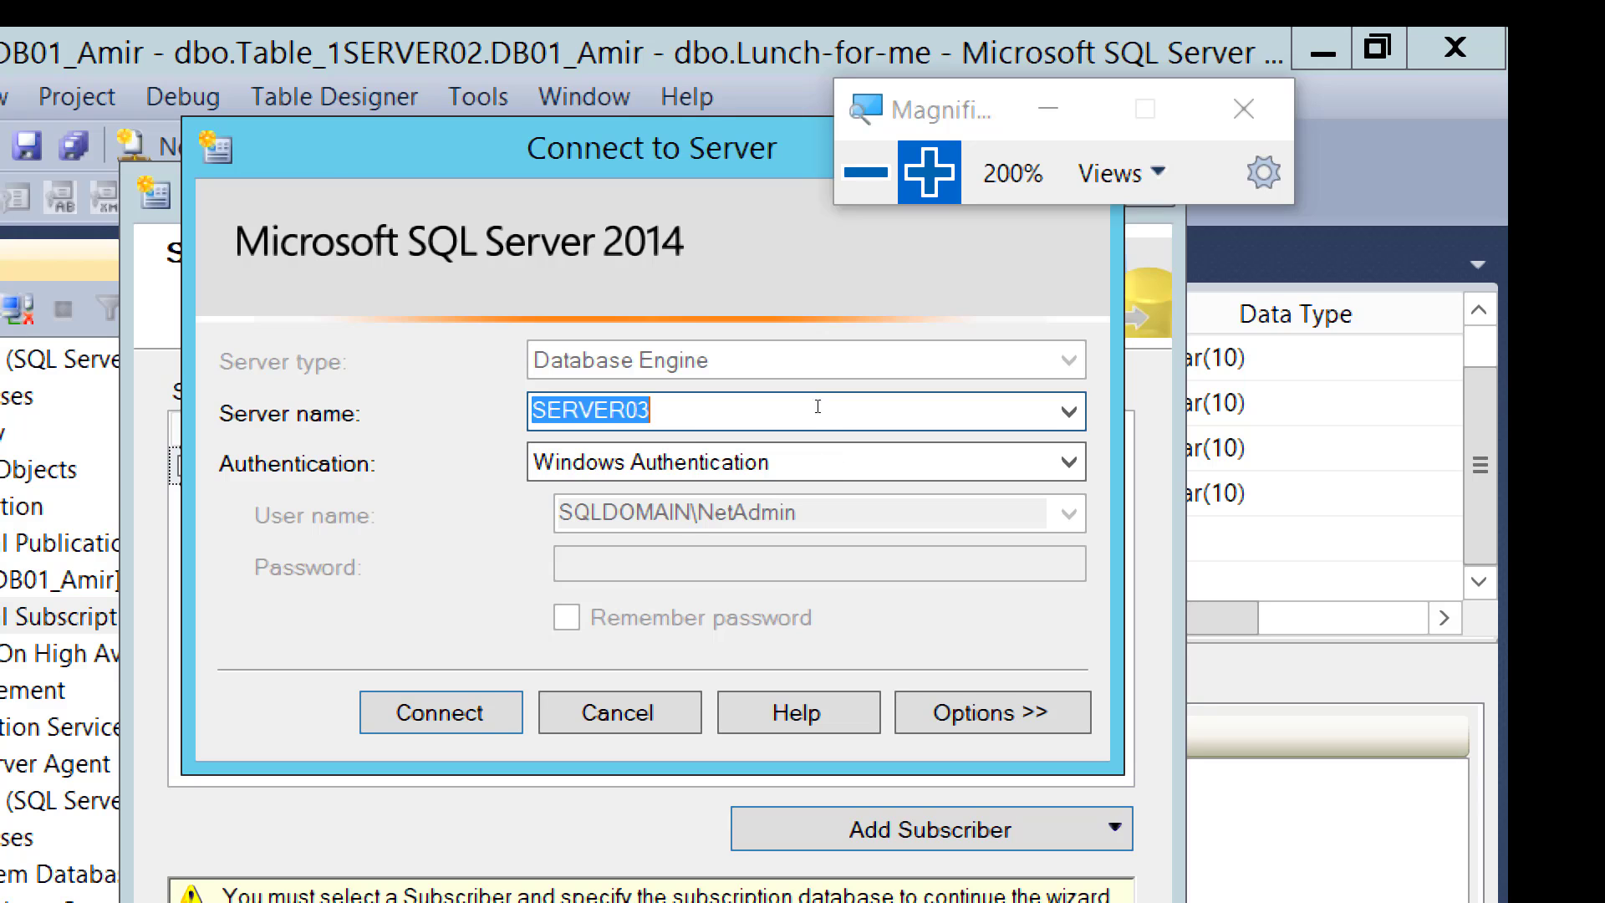
drag(443, 146, 642, 229)
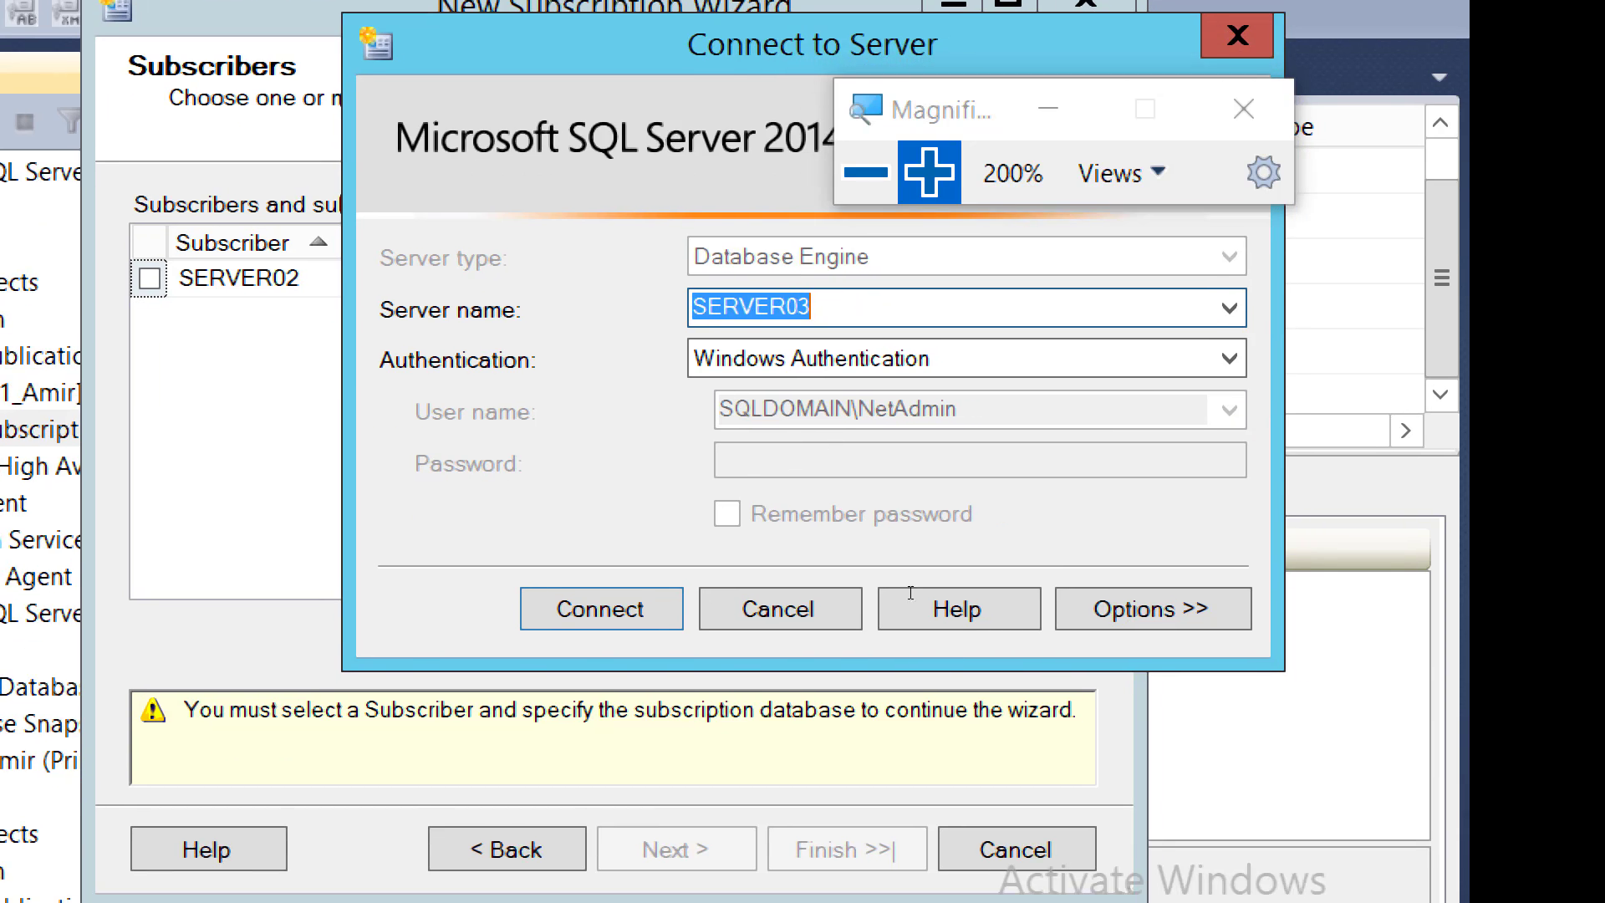
key(Return)
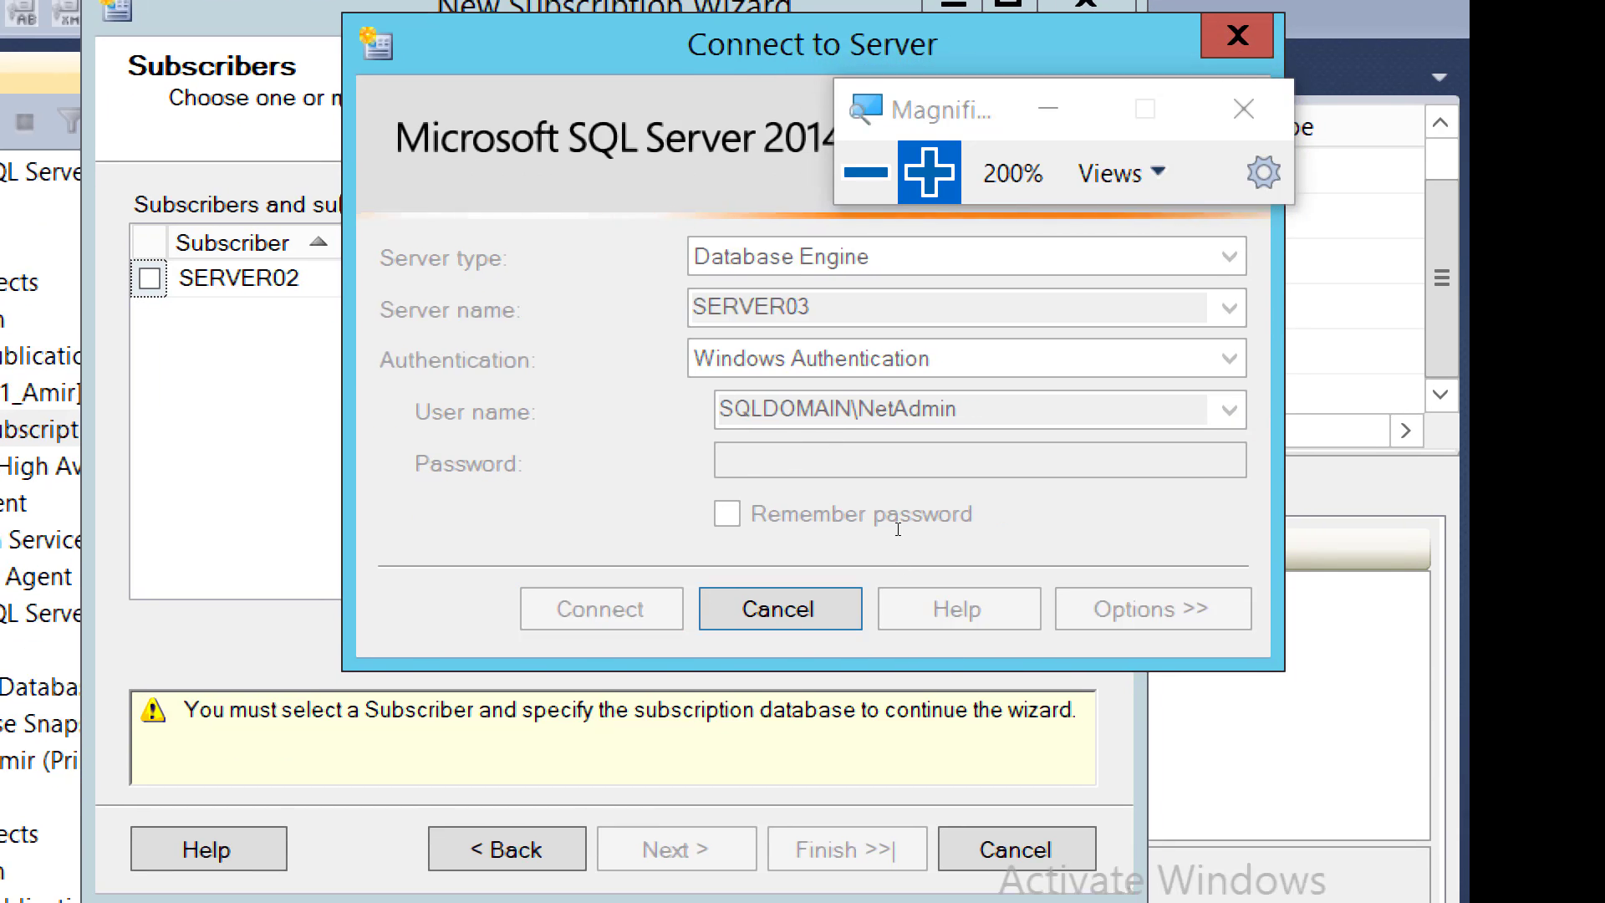
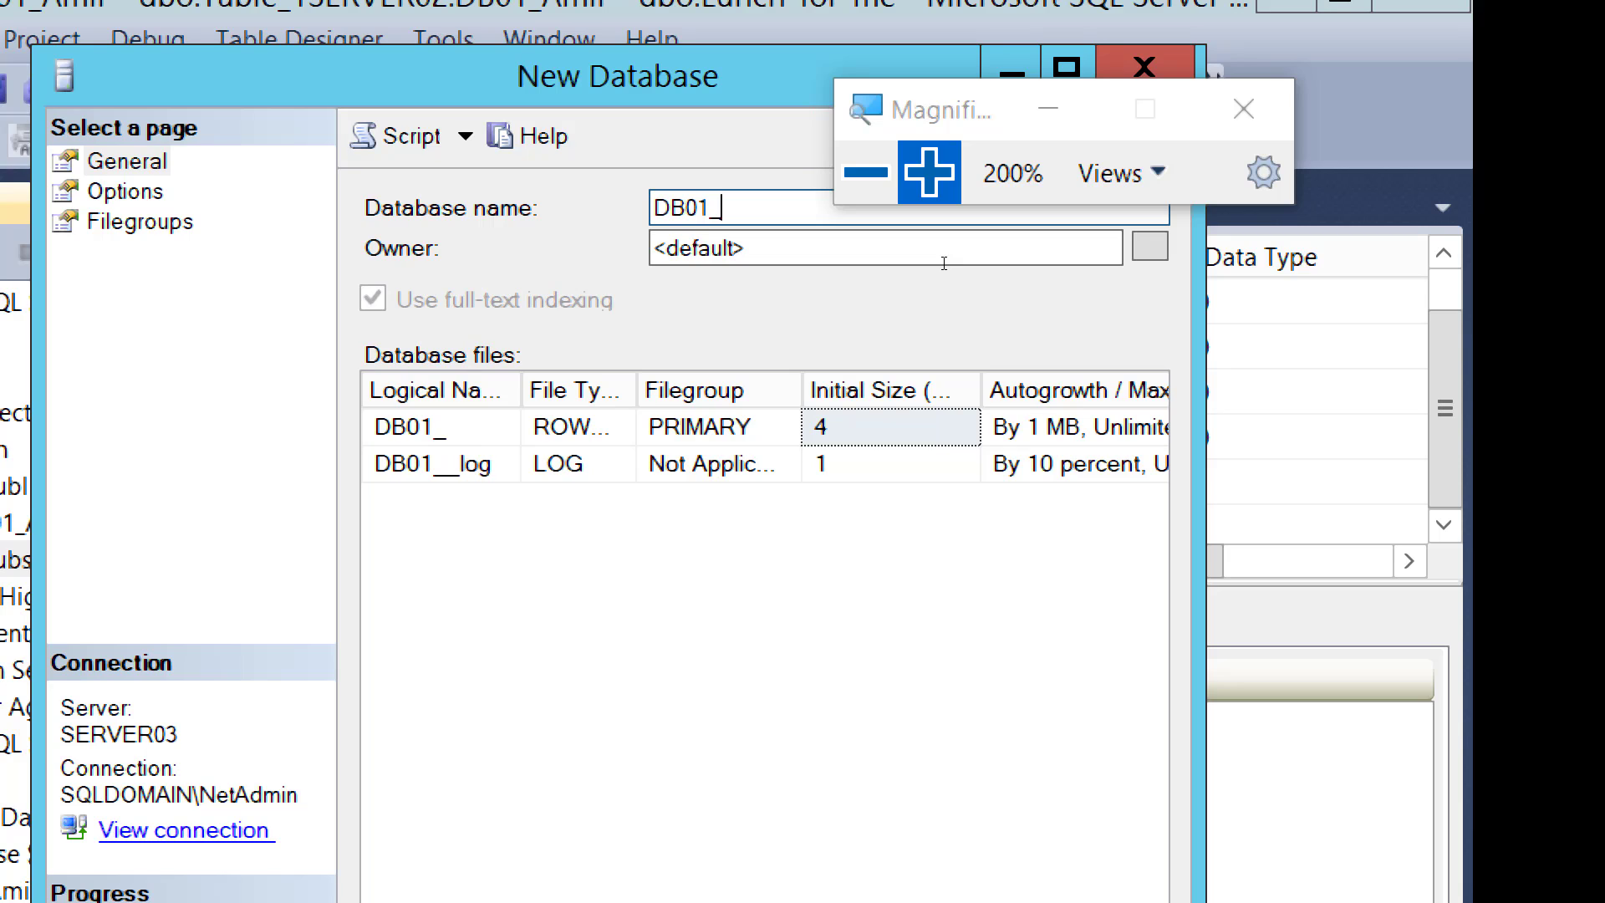
Create a new subscription database named DB01_Amir_Subscriber on SERVER03, keeping the default owner
text(_Subs)
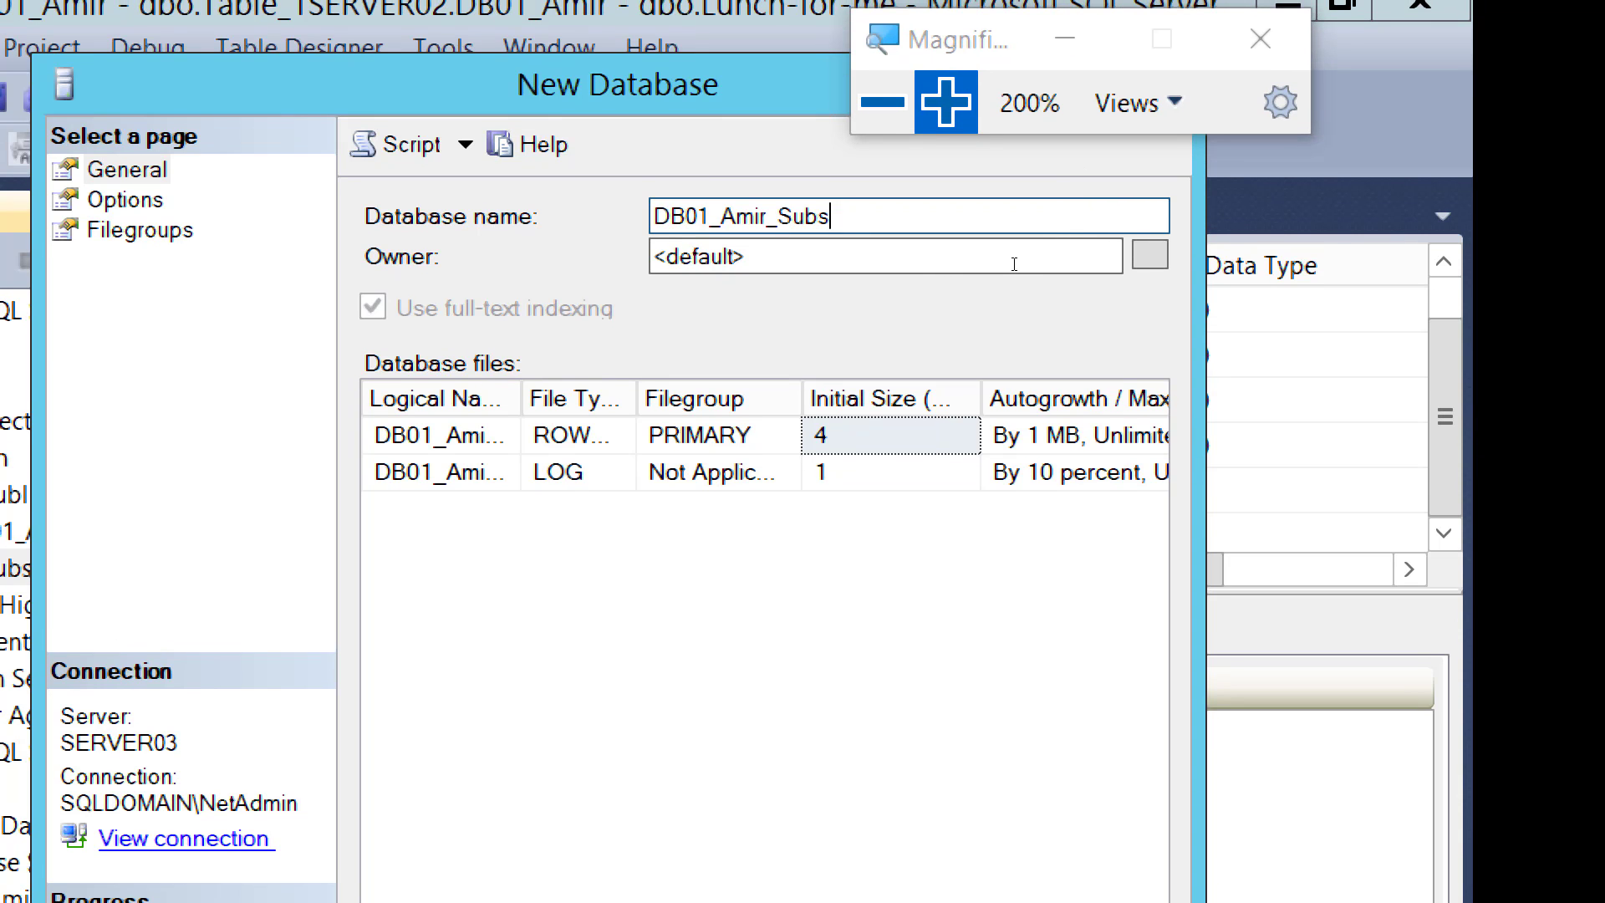
text(criber)
key(super+minus)
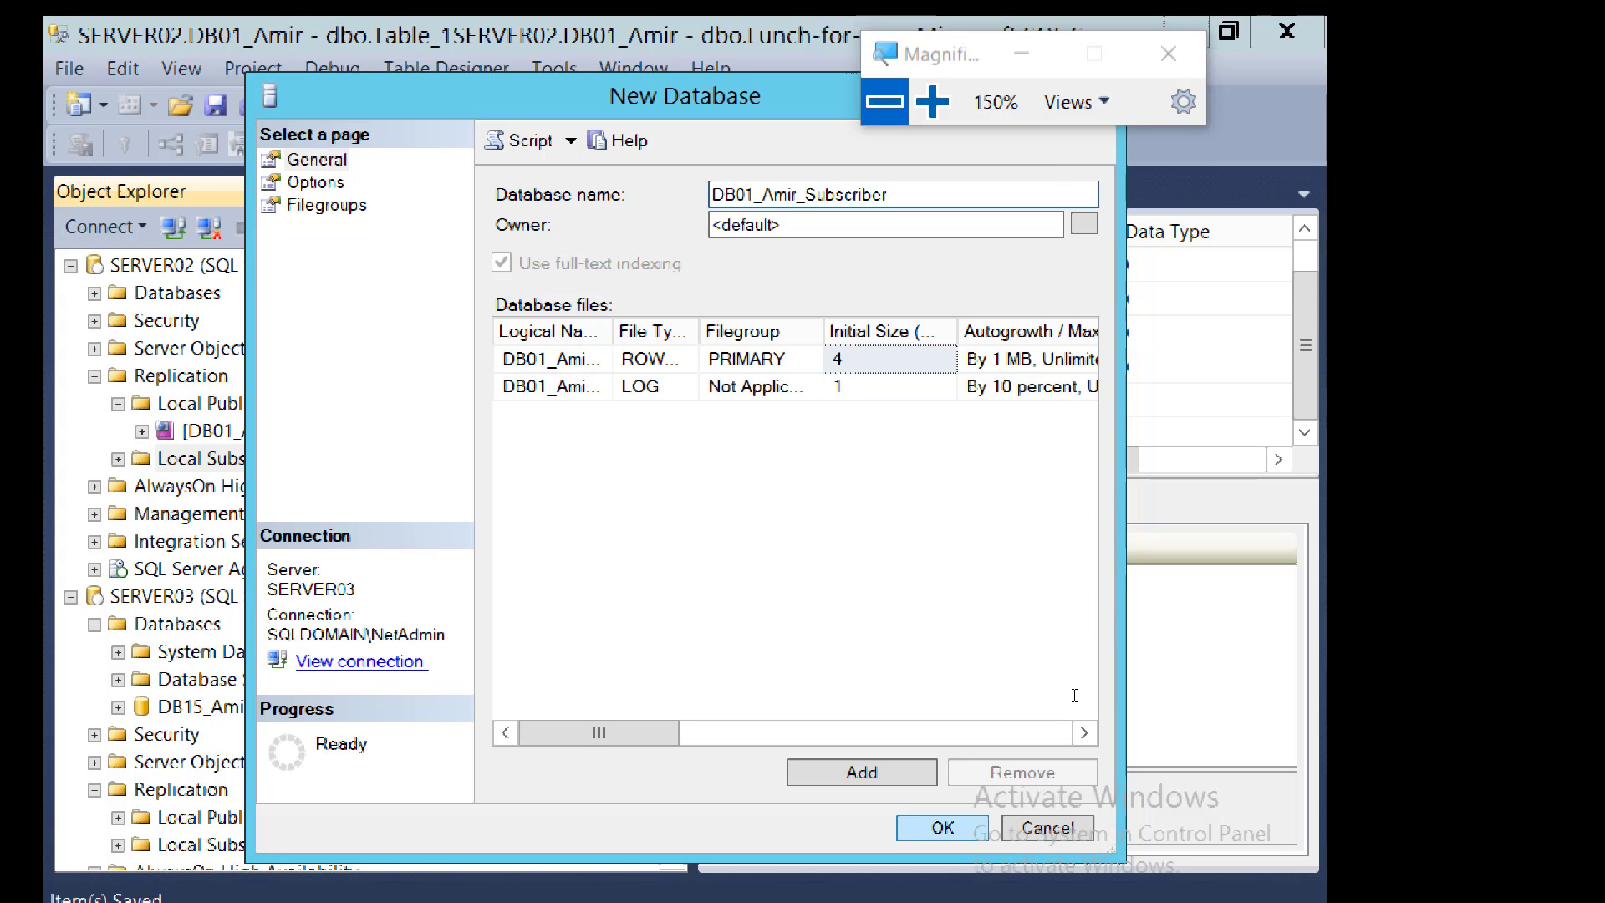
key(Return)
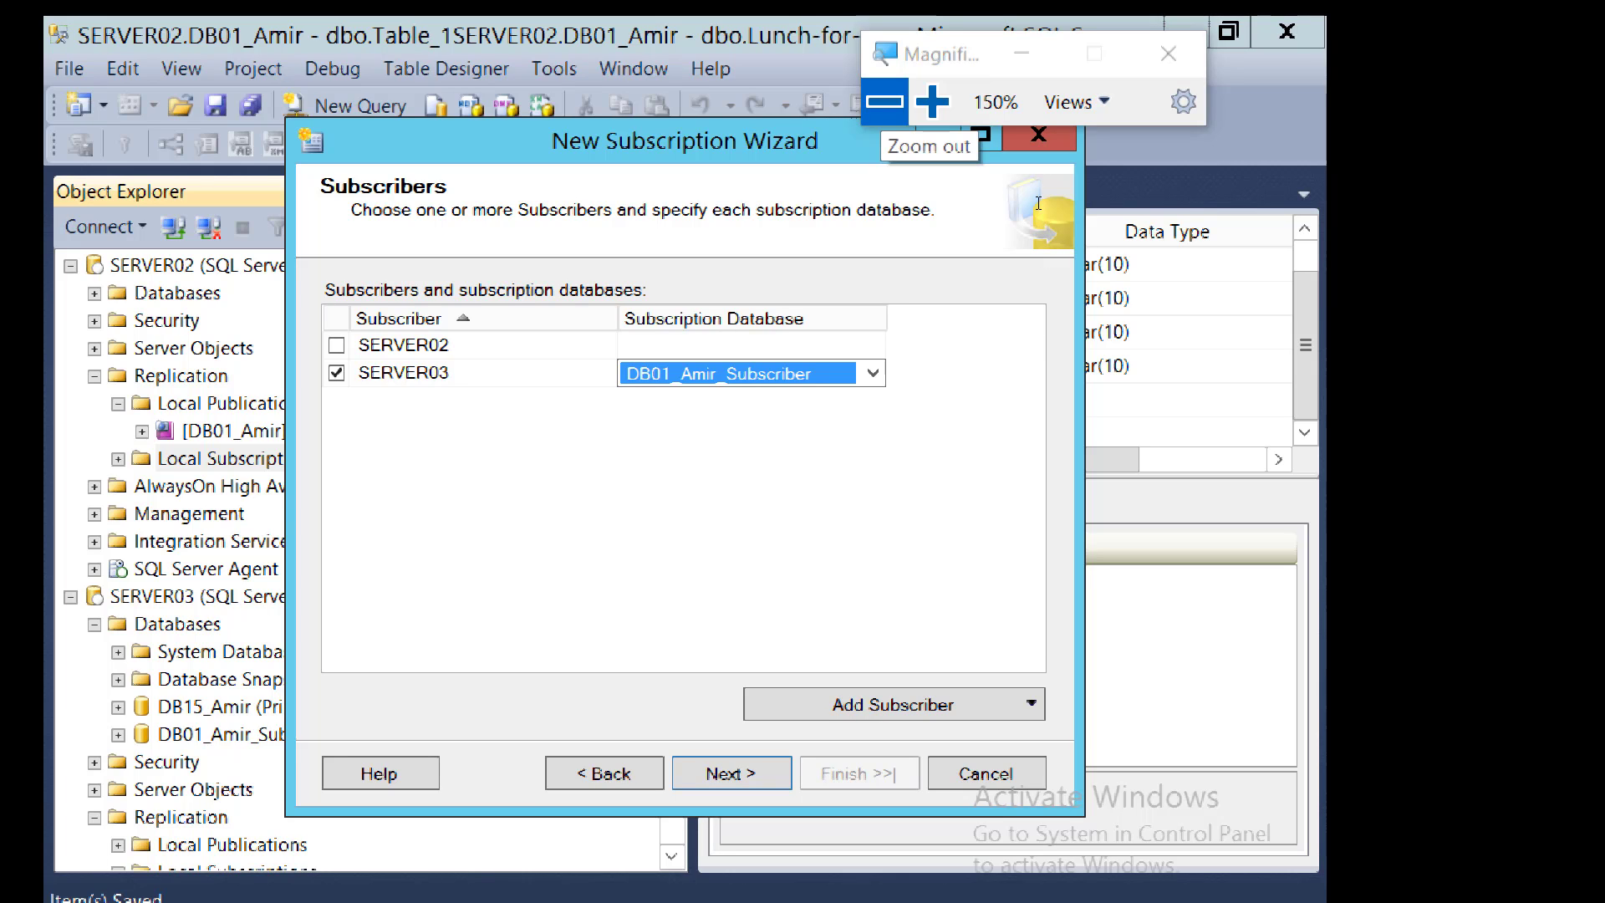
Switch to the Week12 - 21Nov2019 page in OneNote and duplicate the Screenshot 5 line directly below it
click(884, 101)
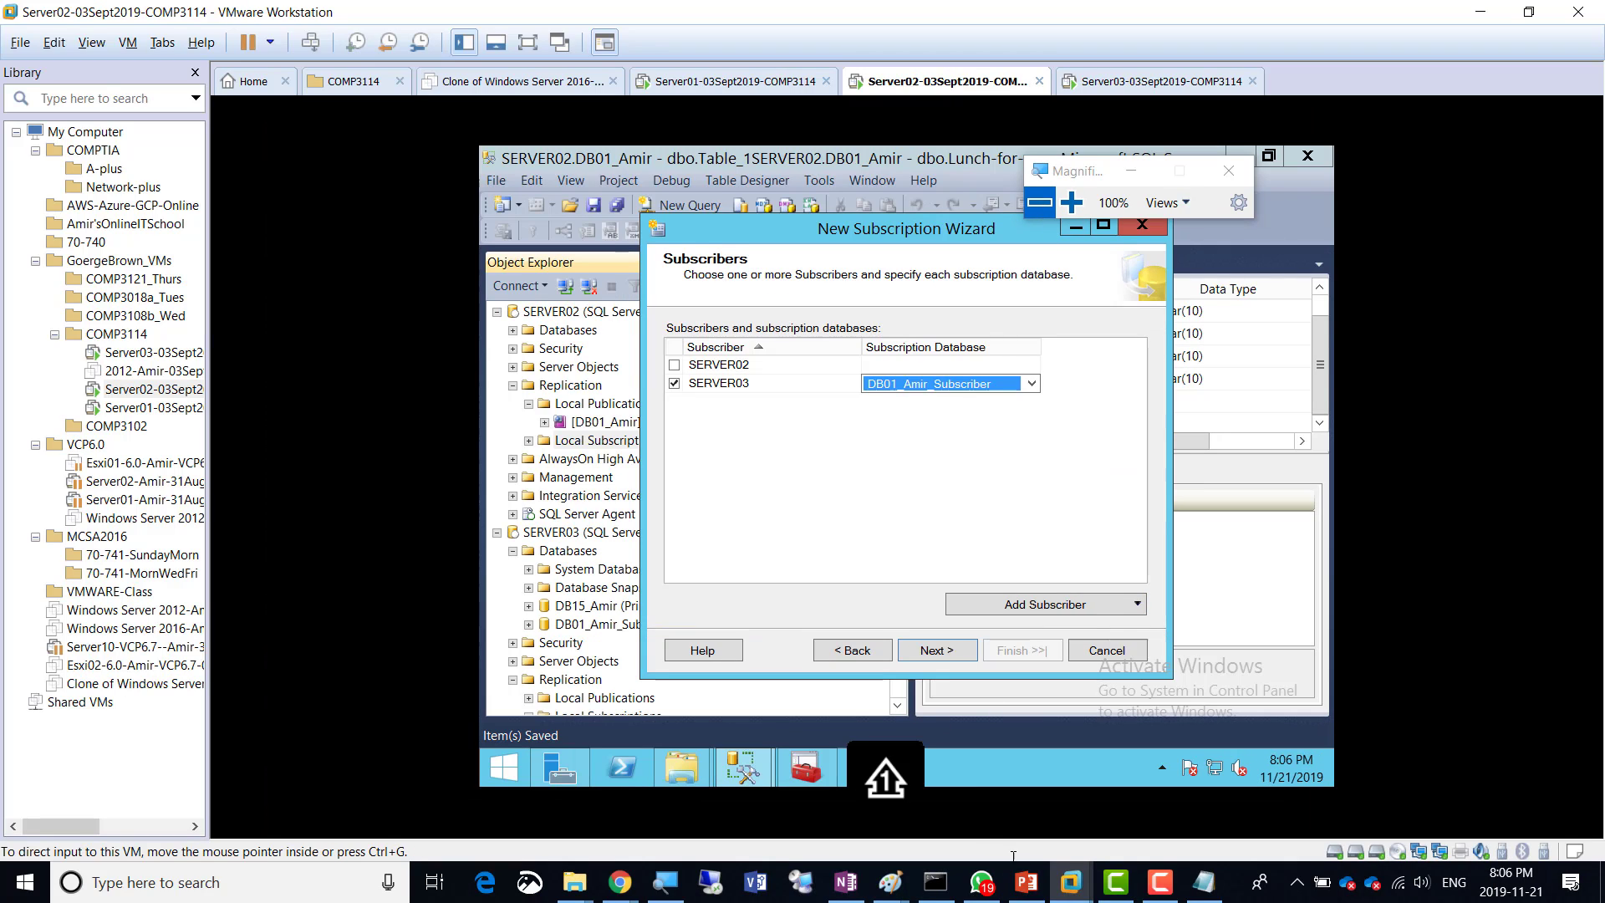
click(845, 882)
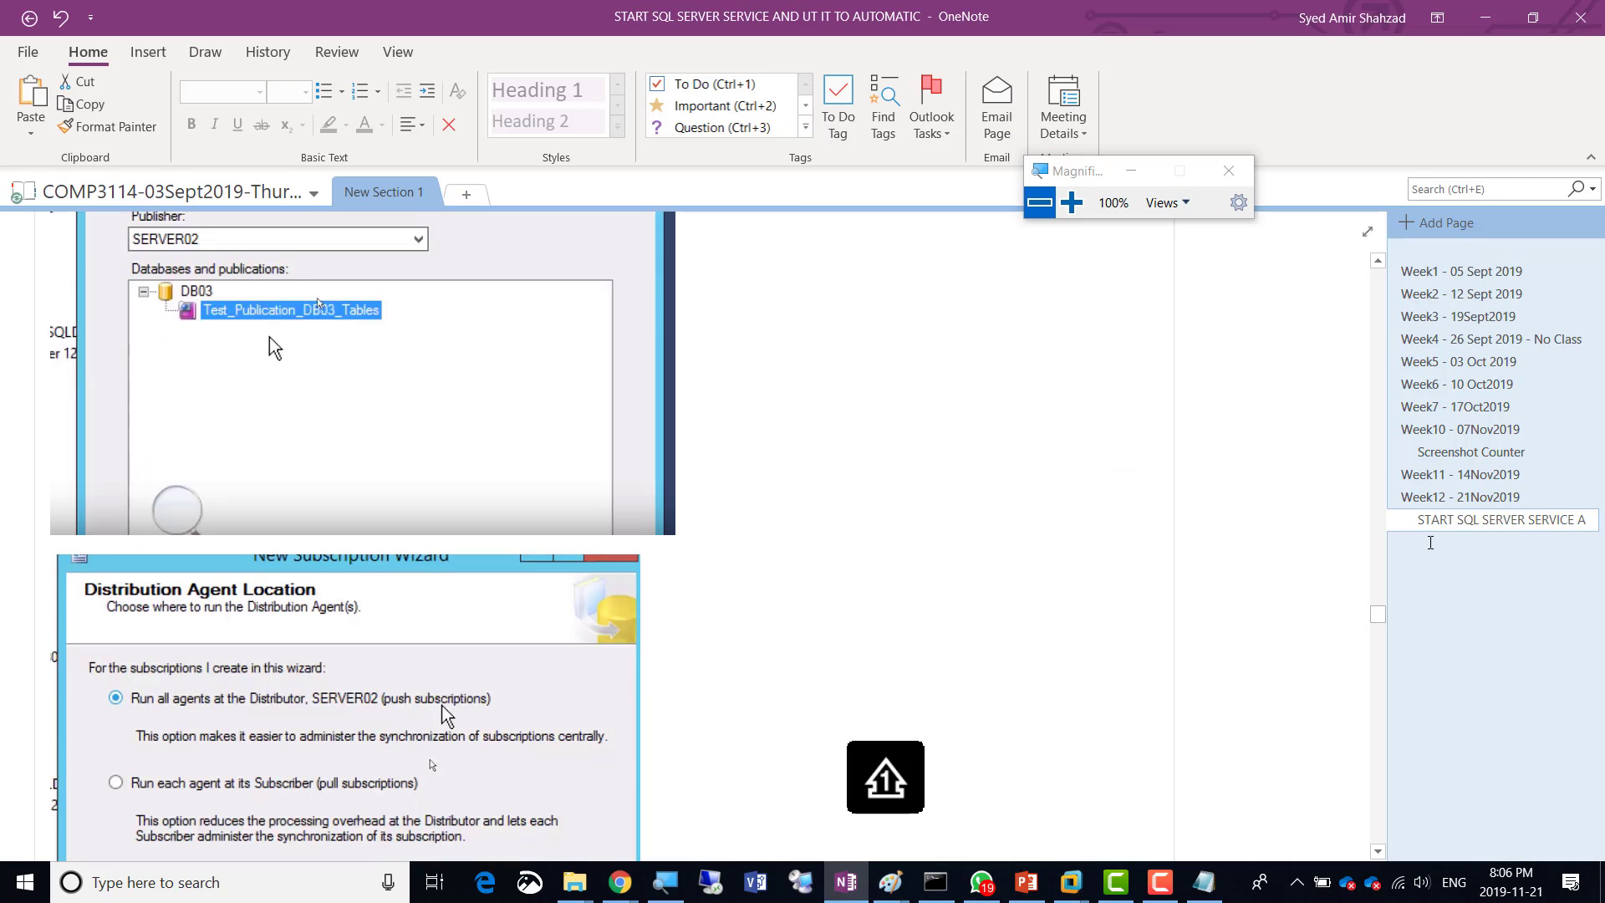
click(1451, 498)
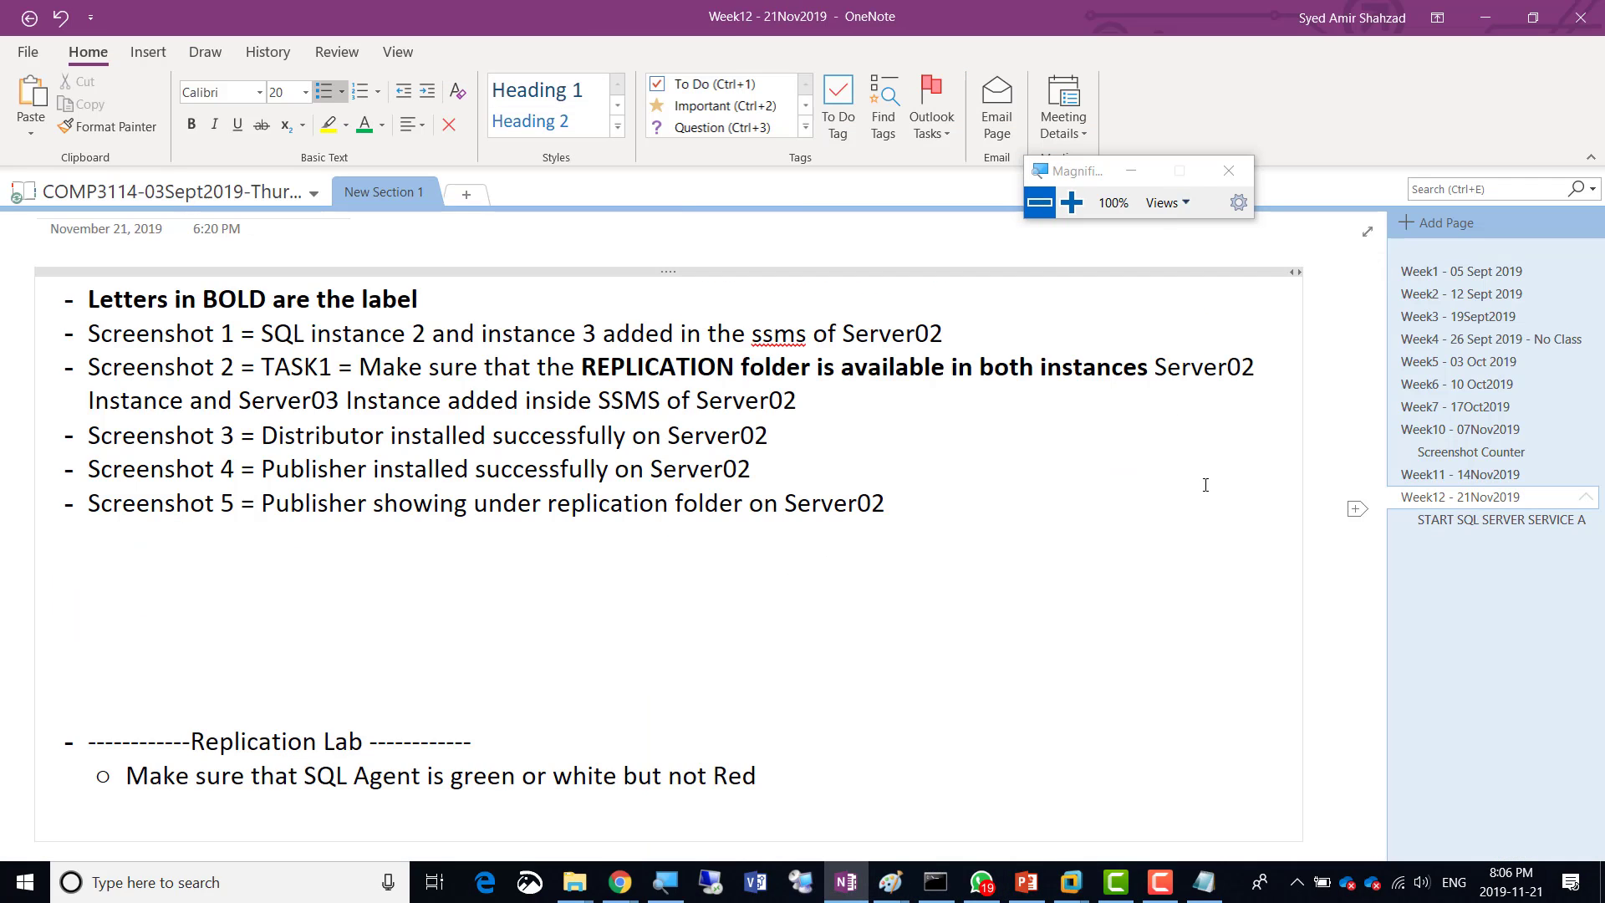
click(905, 490)
triple_click(905, 490)
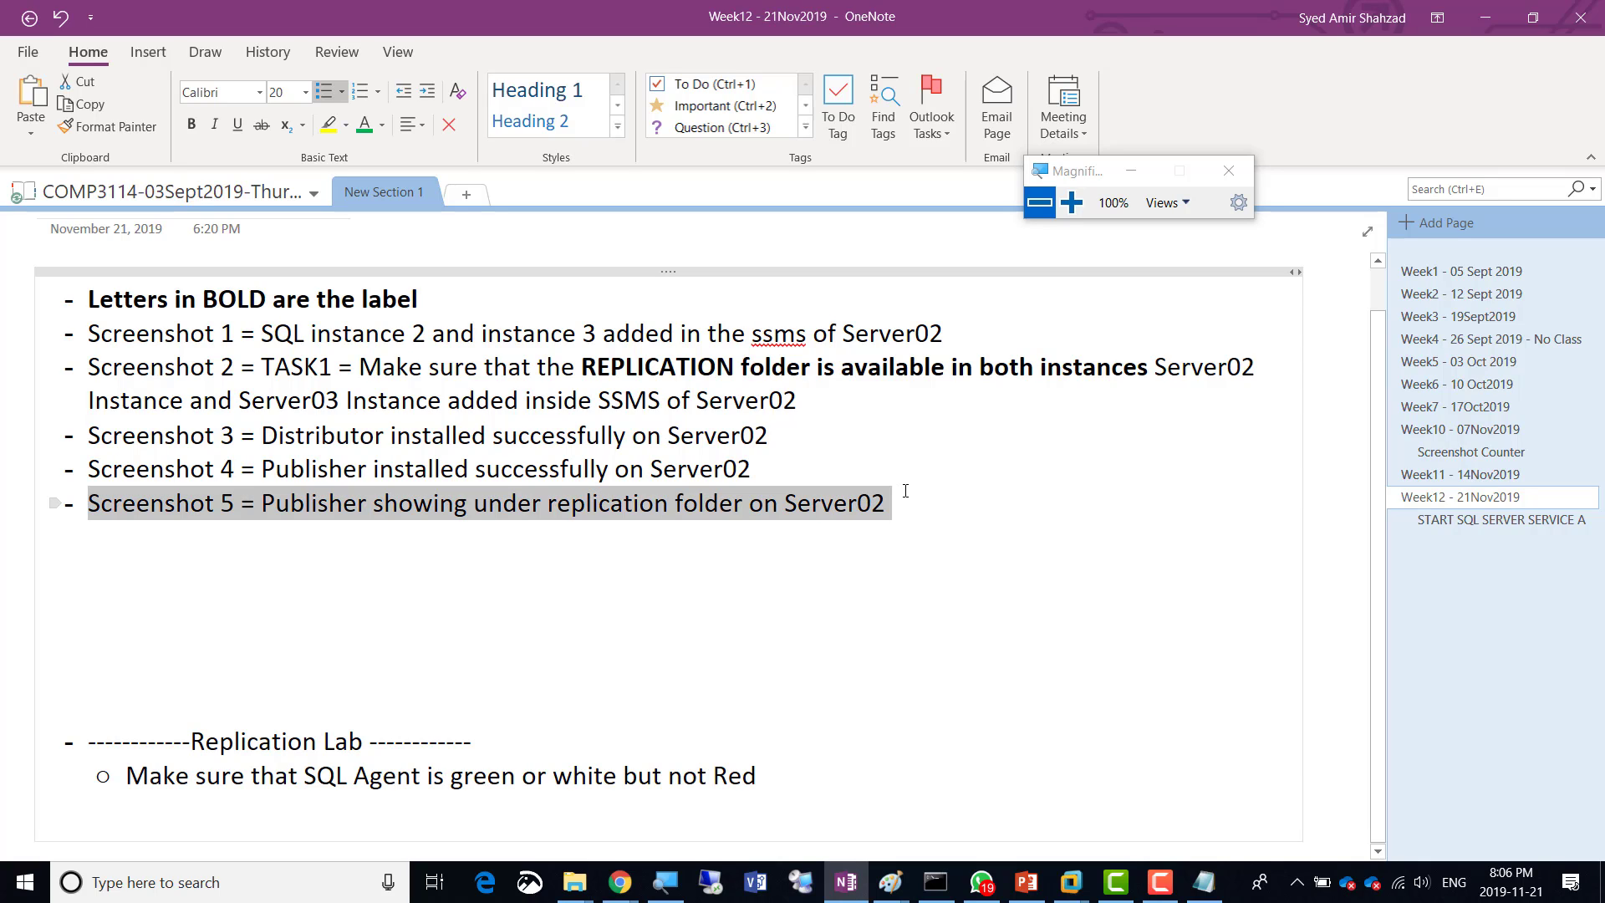
key(ctrl+c)
key(End)
key(Return)
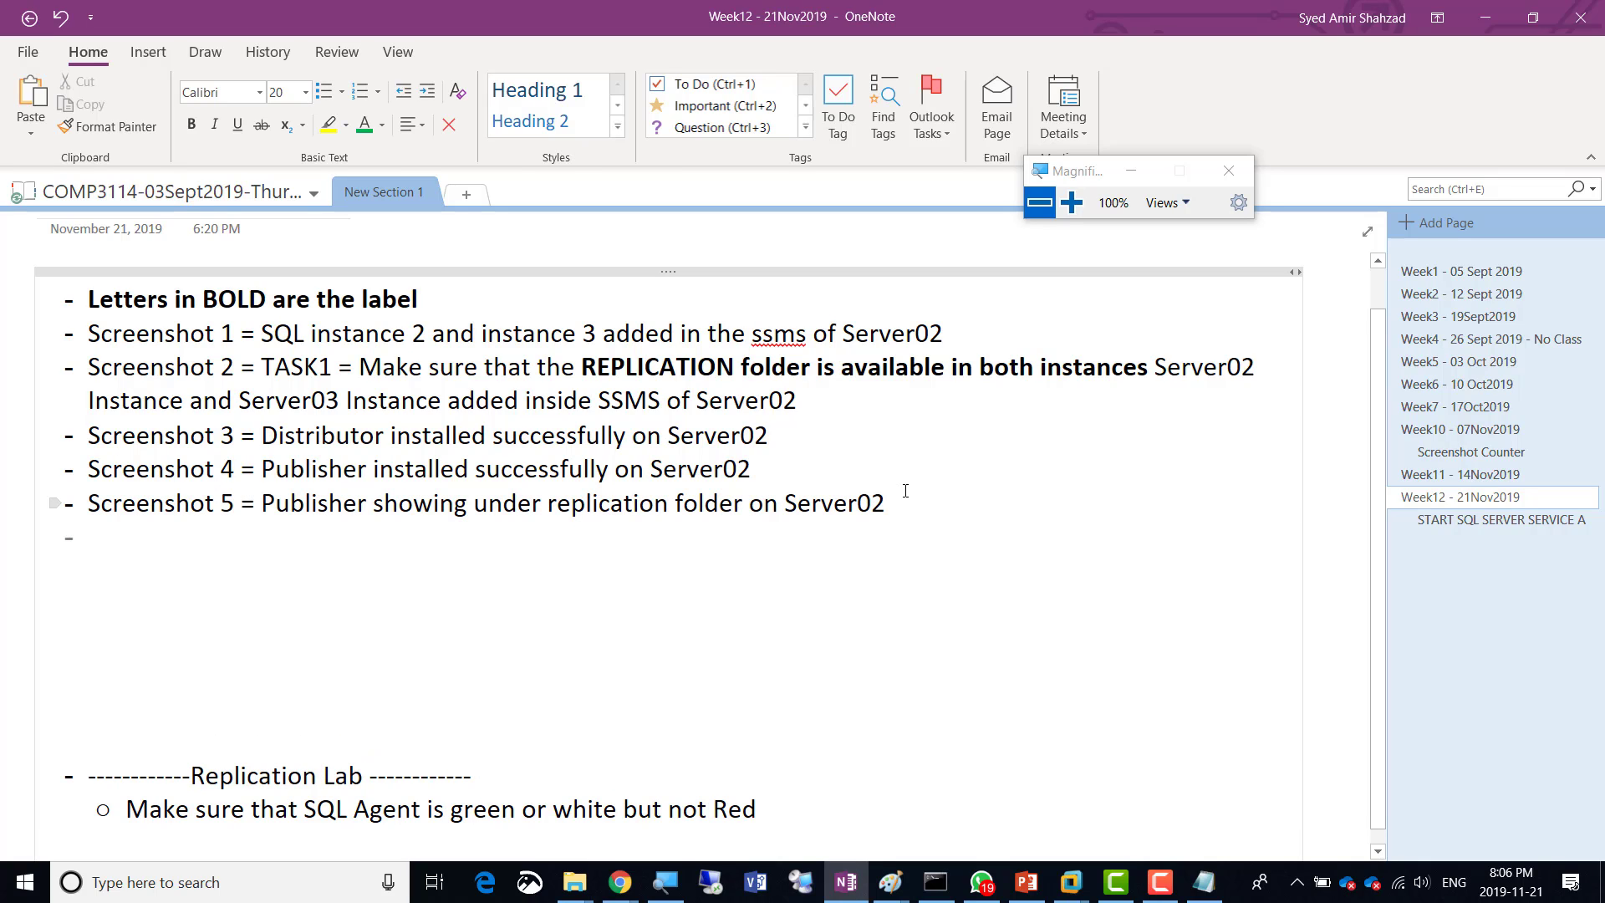
key(ctrl+v)
Renumber the duplicated line as Screenshot 6
key(ctrl+Left)
key(ctrl+Left)
key(ctrl+Left)
key(ctrl+Left)
key(ctrl+Left)
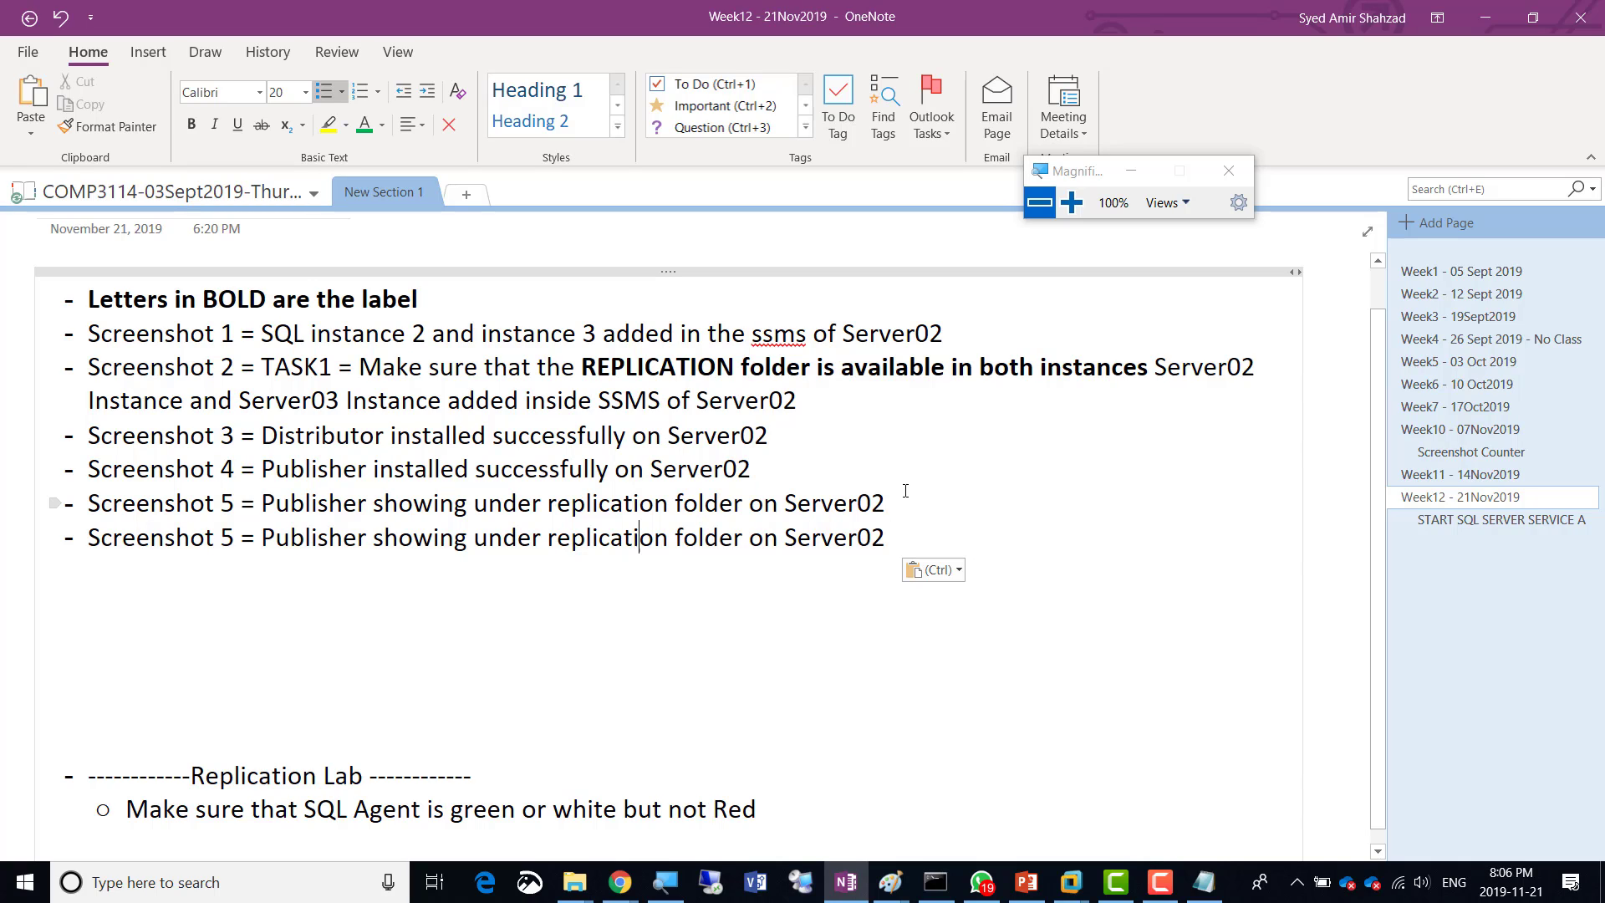
key(ctrl+Left)
key(ctrl+Left)
key(ctrl+Left)
key(ctrl+Left)
key(shift+Right)
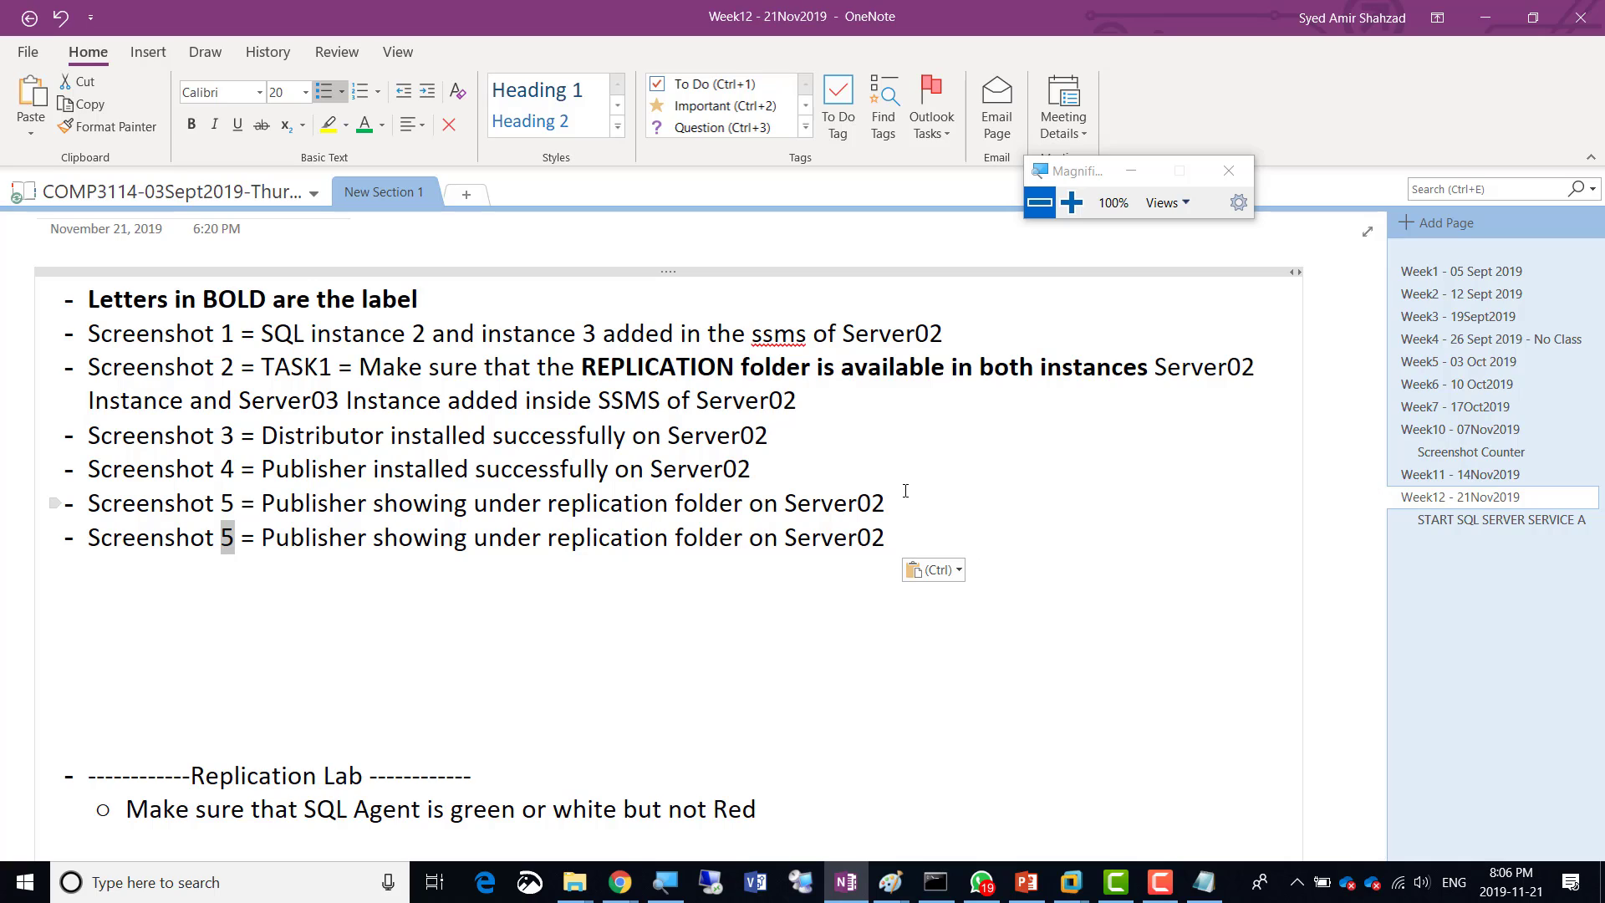
text(6)
Replace "Publisher showing under replication folder" in the Screenshot 6 line with "Subscriber database created"
key(ctrl+Right)
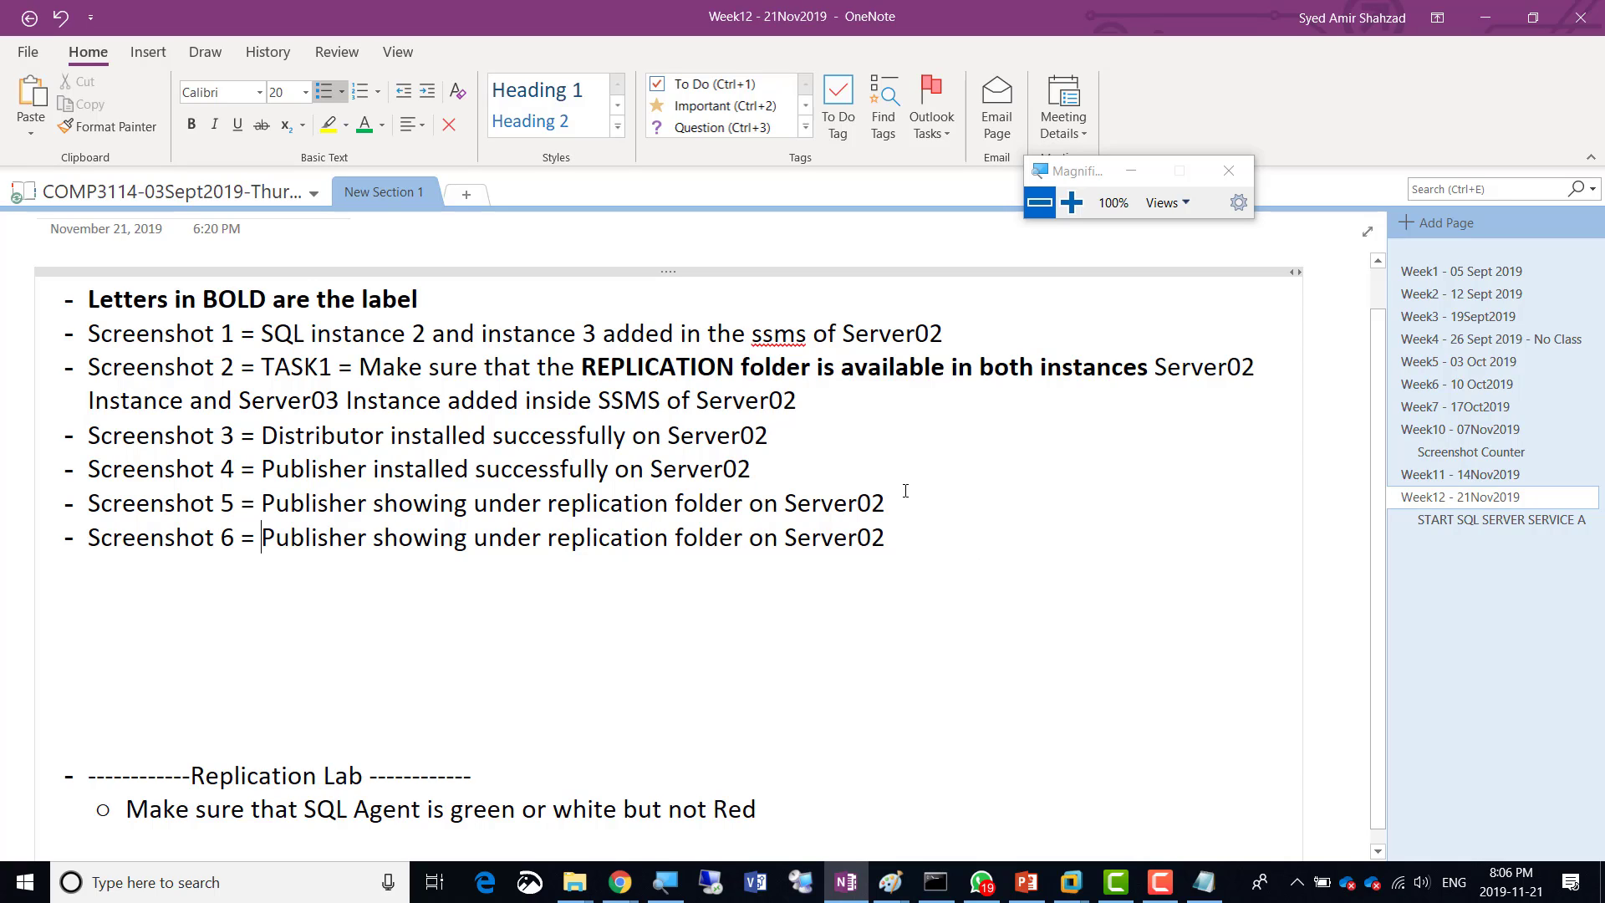
key(shift+Right)
key(shift+Right)
key(shift+Right)
key(shift+Right)
key(shift+Right)
key(shift+Right)
key(shift+Right)
key(shift+Right)
key(shift+Right)
key(shift+Right)
key(shift+Right)
key(shift+Right)
key(shift+Right)
key(shift+Right)
key(shift+Right)
key(shift+Right)
key(shift+Right)
key(shift+Right)
key(shift+Right)
key(shift+Right)
key(shift+Right)
key(shift+Right)
key(shift+Right)
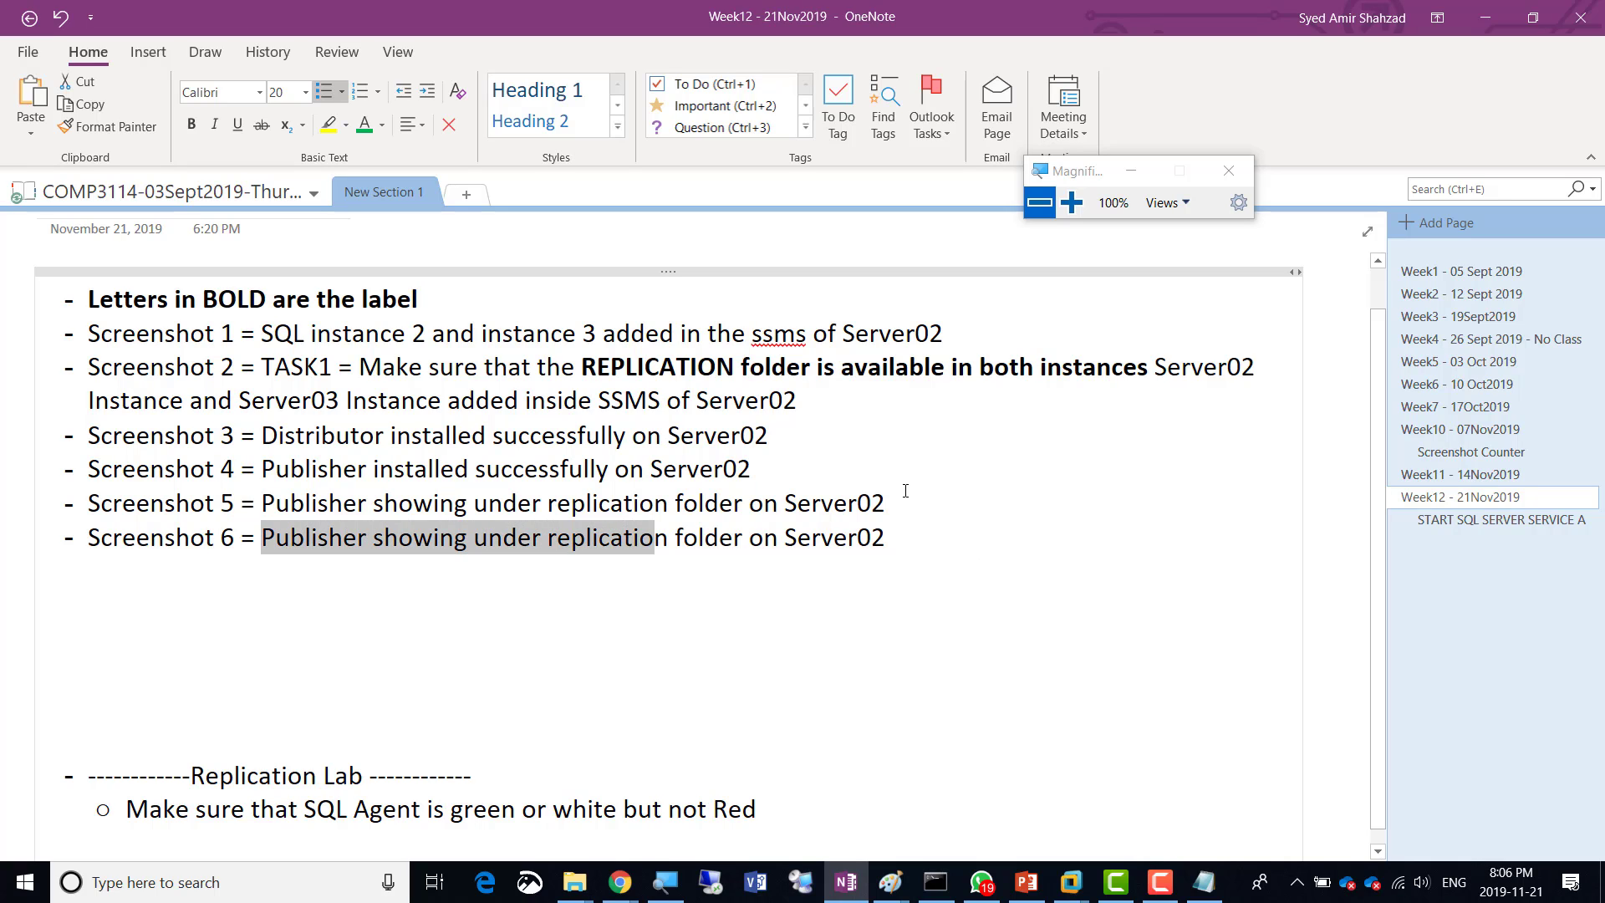
text(Subscr)
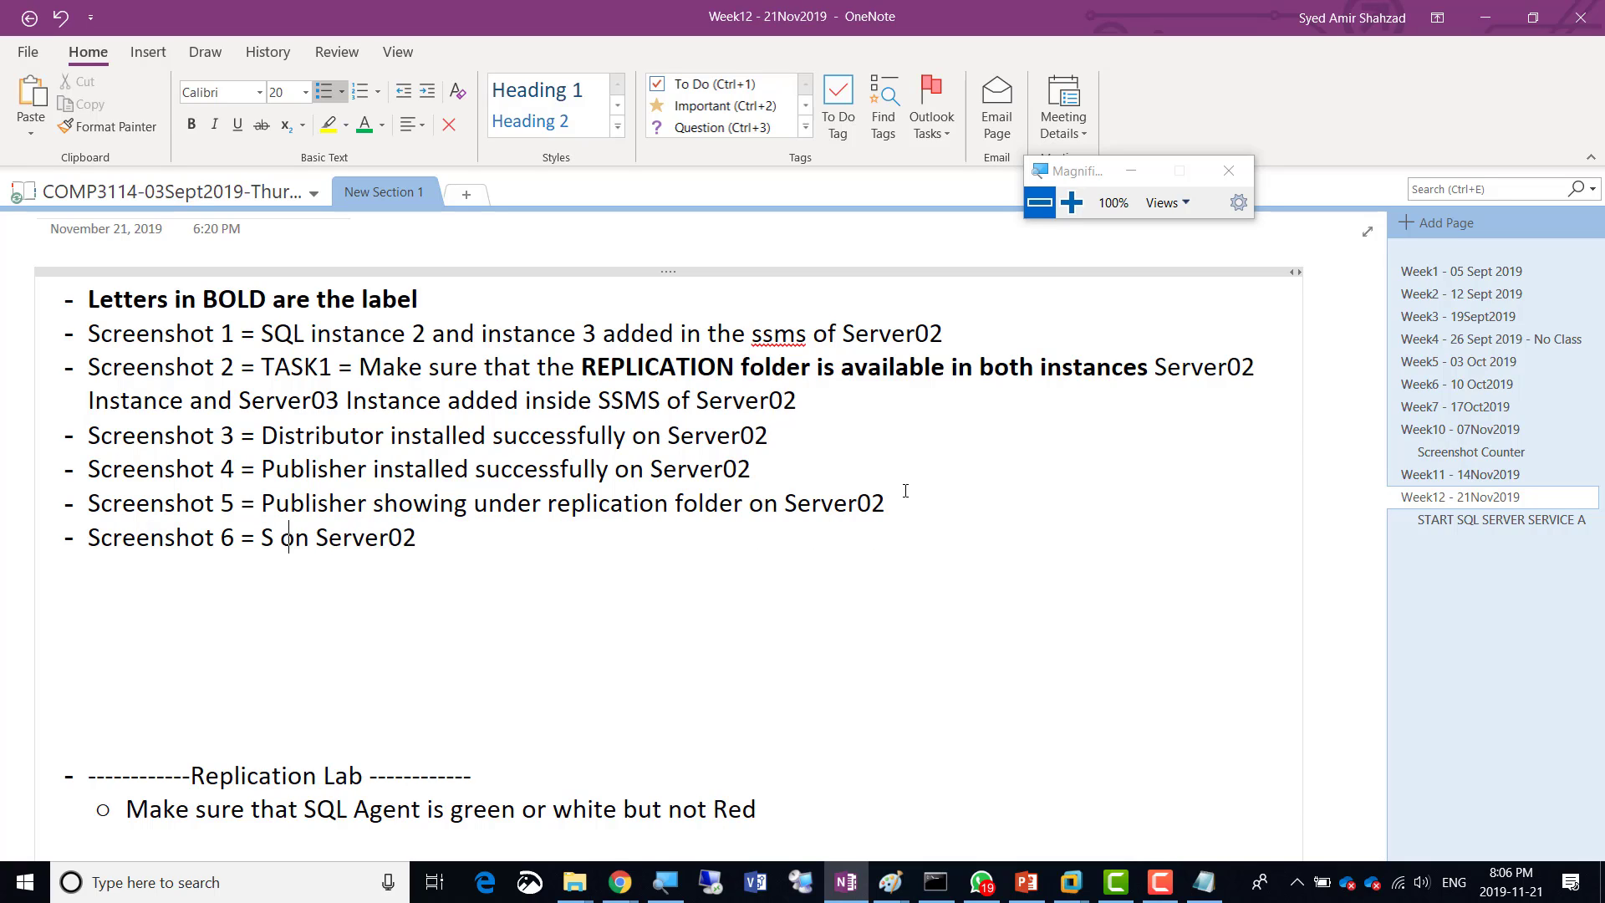
text(iber datab)
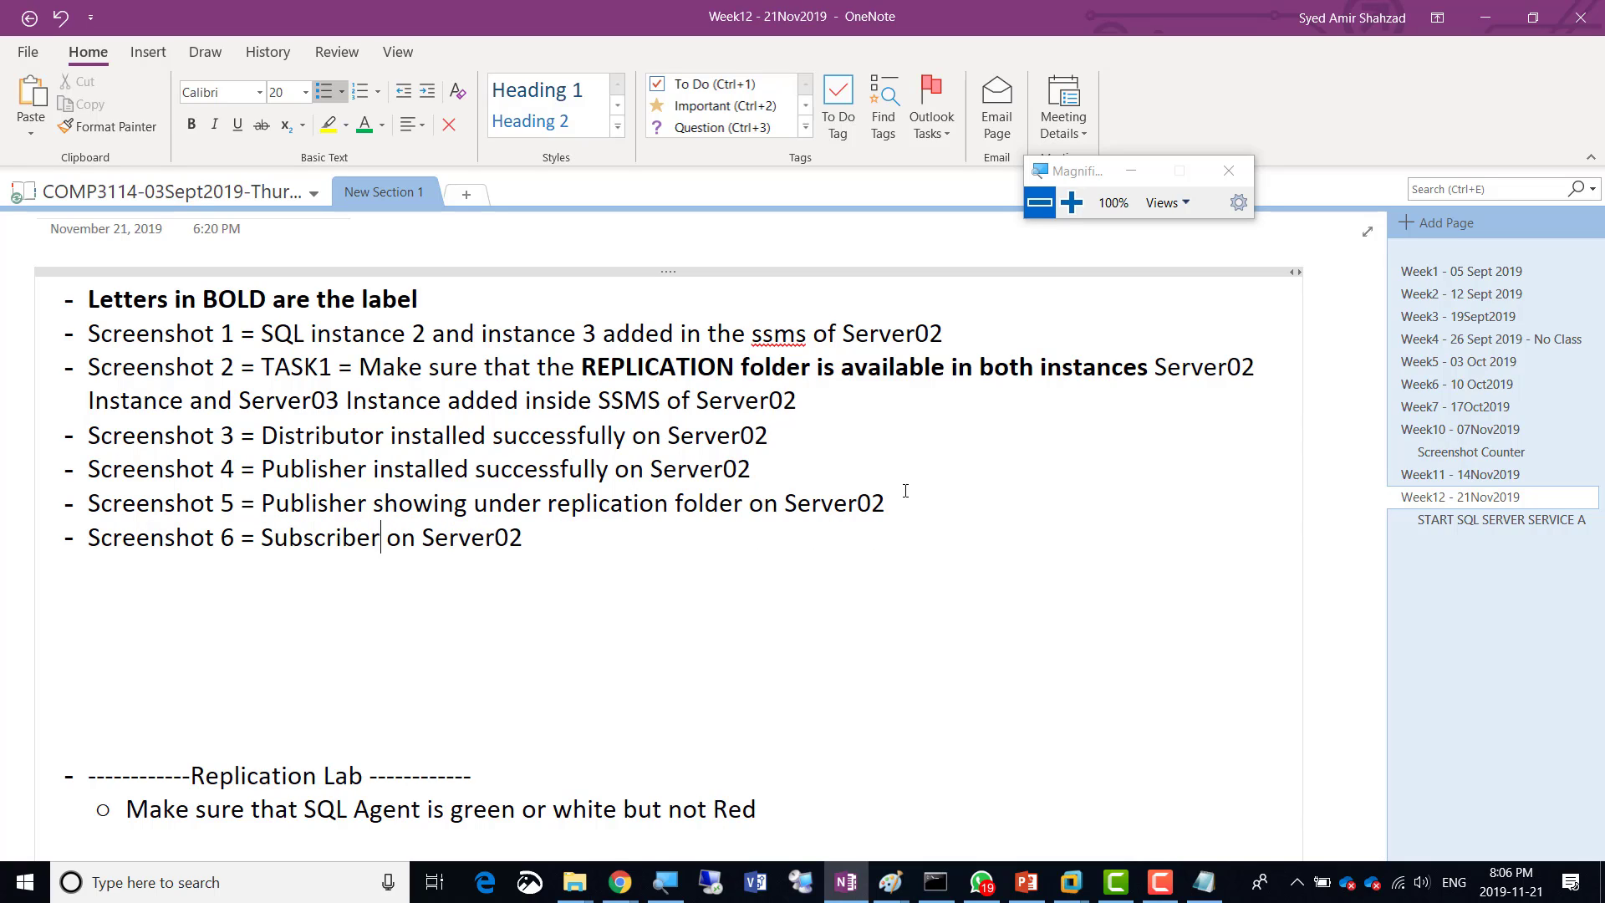
text(ase created)
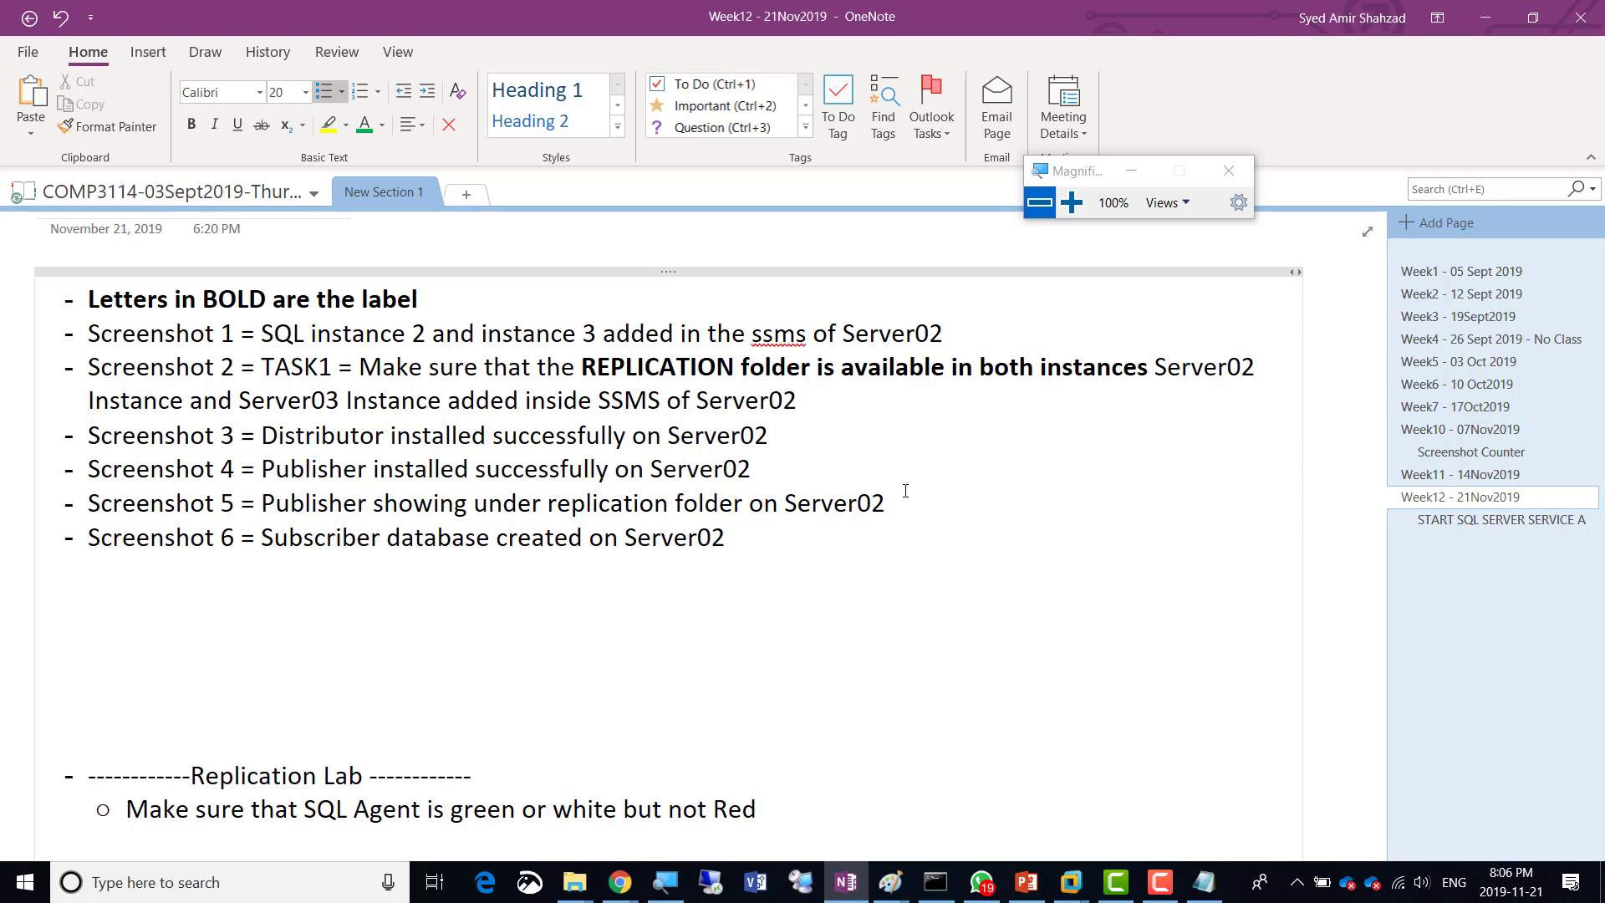
Reword the end of the Screenshot 6 line to read "created for Server03 on Server02"
key(Right)
key(Right)
key(Right)
text(for)
key(Delete)
key(Delete)
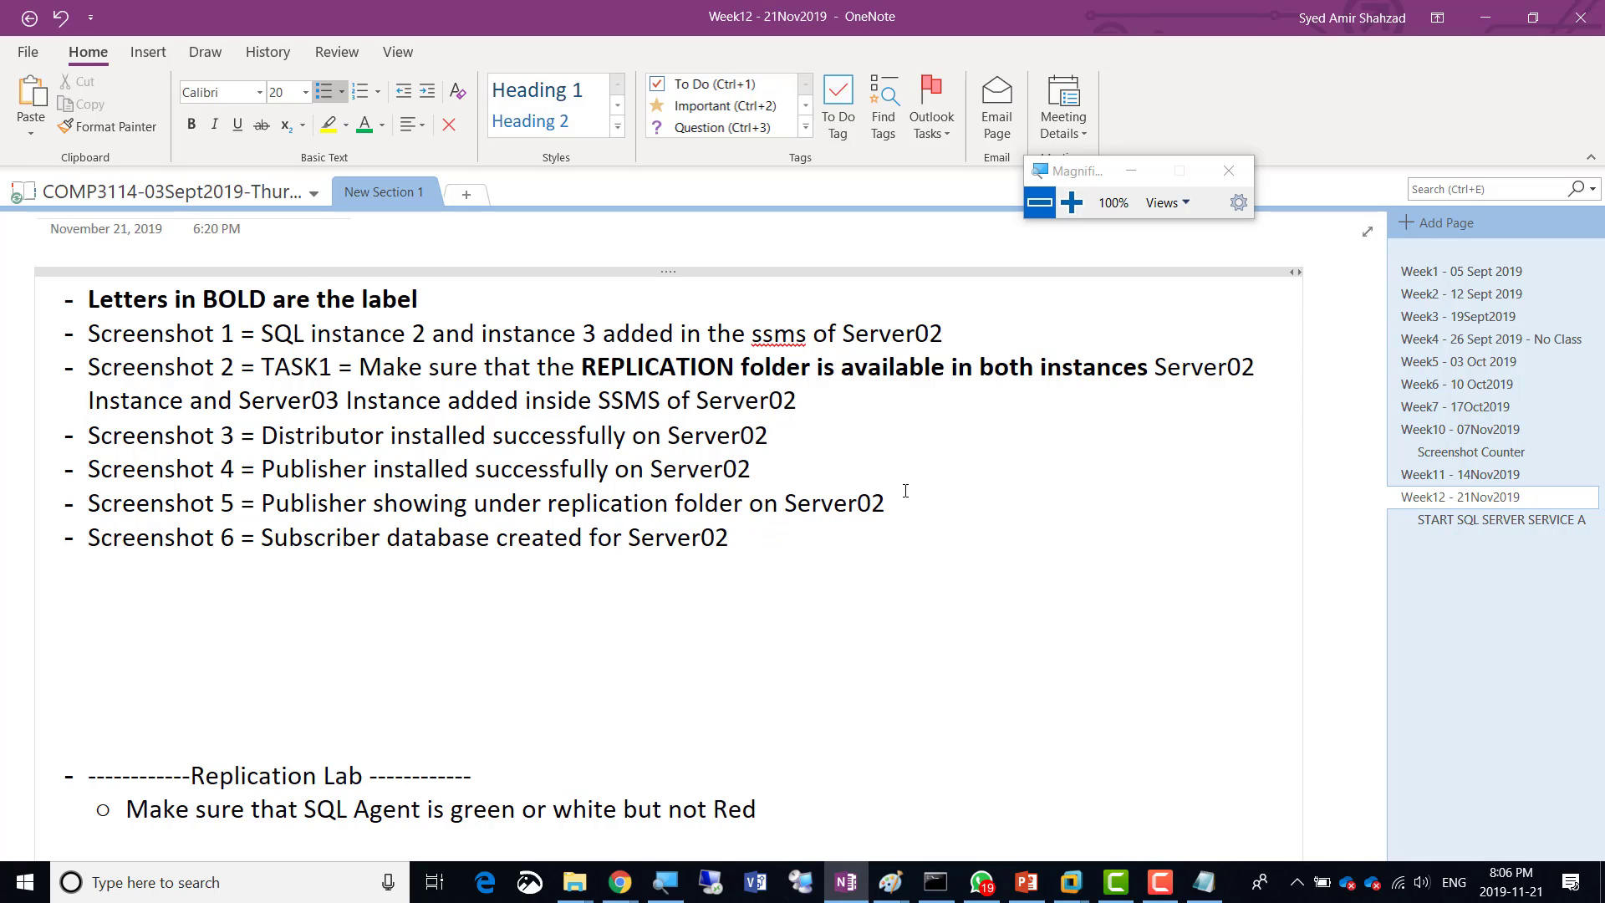
key(End)
key(shift+Left)
text(3 on Server02)
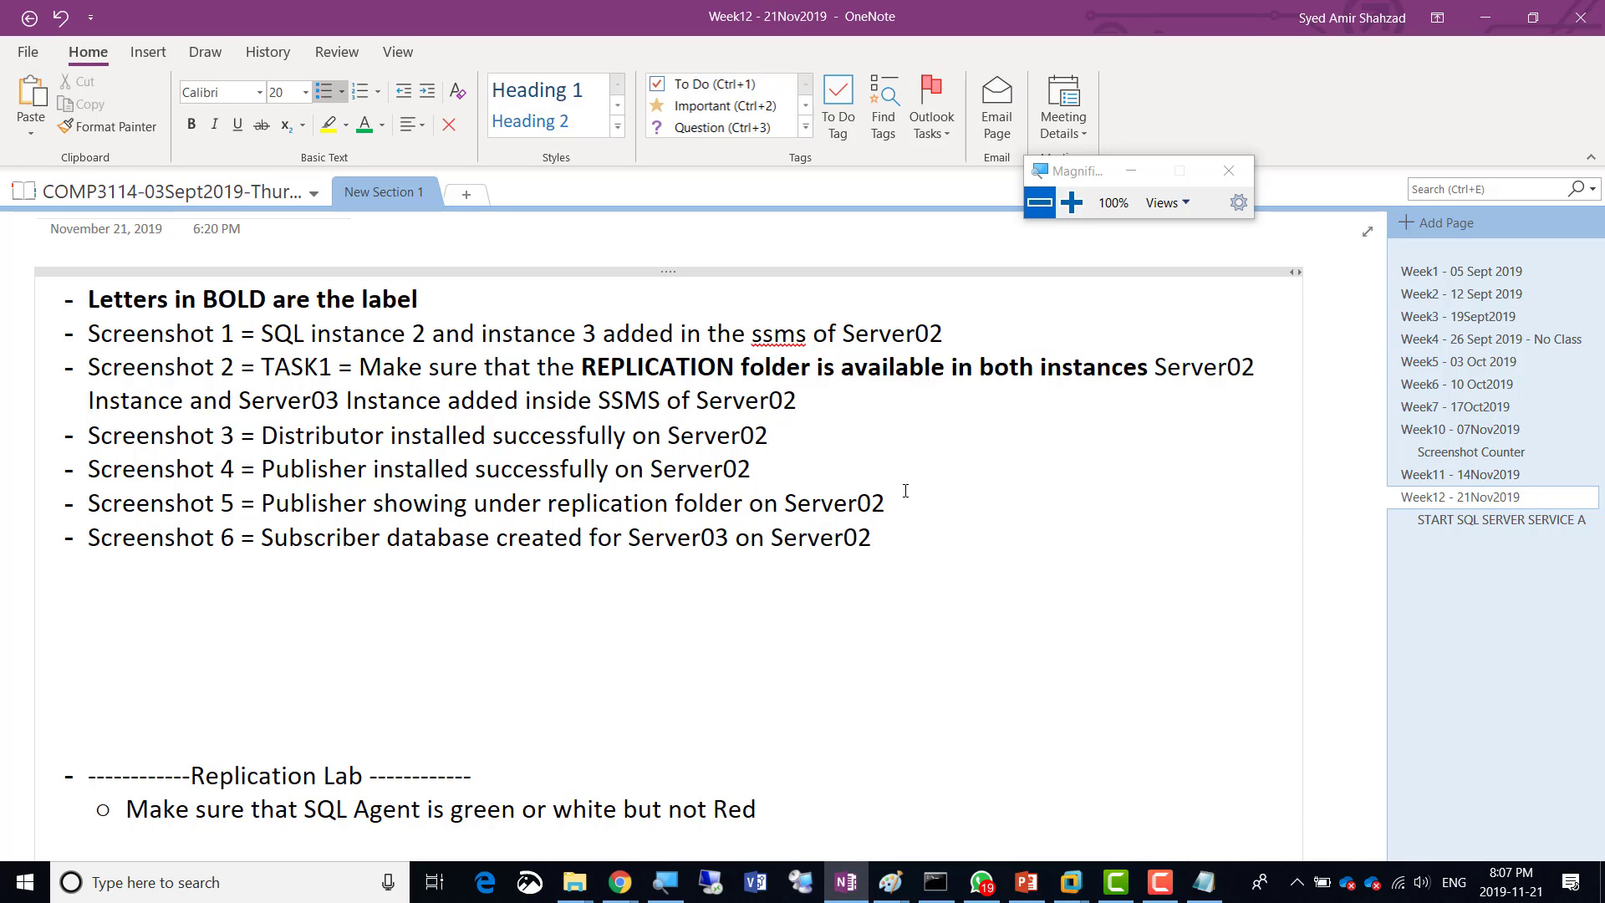
key(Left)
key(Left)
key(Left)
key(Left)
key(Left)
key(Left)
key(Left)
key(Left)
key(Left)
key(Left)
key(Left)
key(Left)
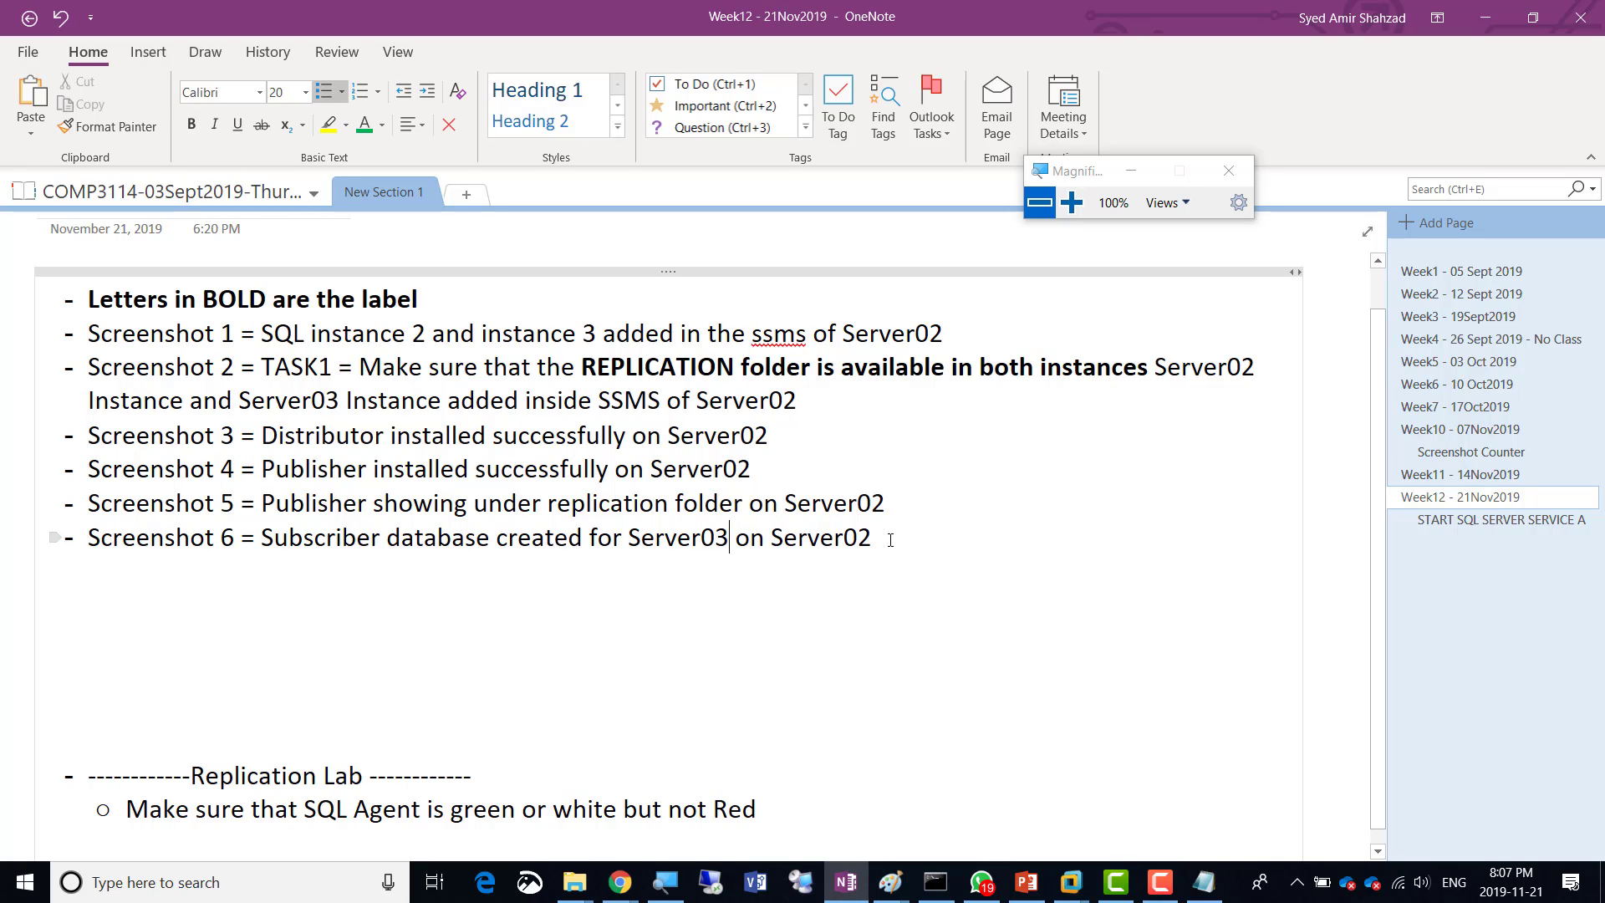
Switch to the Server02 virtual machine in VMware Workstation and accept SERVER03 with DB01_Amir_Subscriber as the subscription database
key(alt+Tab)
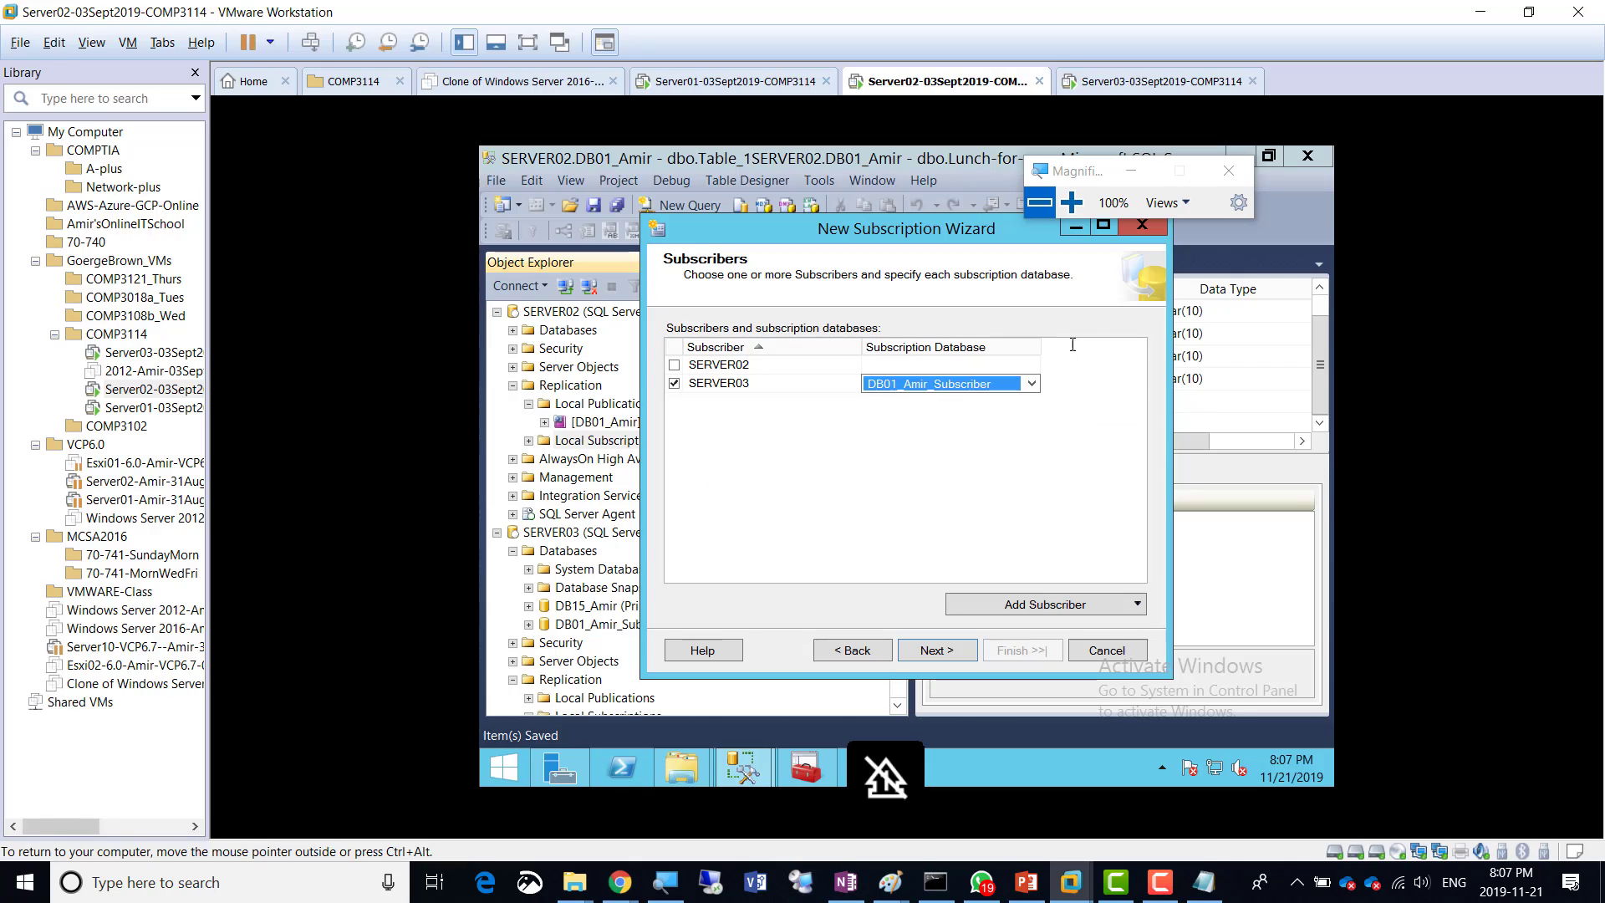
click(1071, 202)
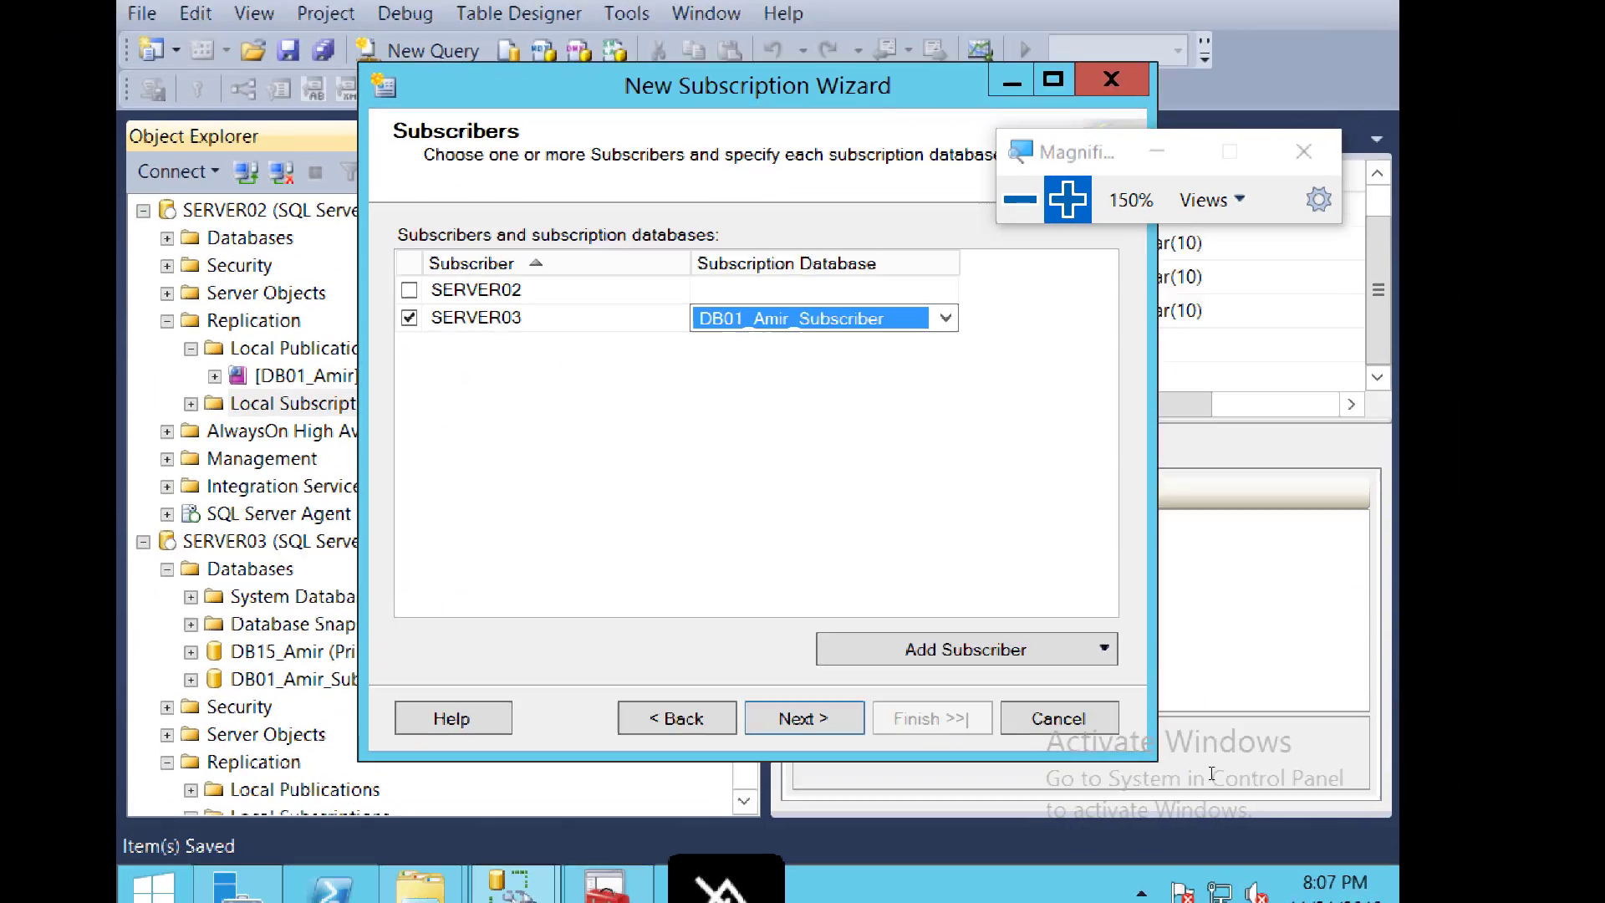
key(super+plus)
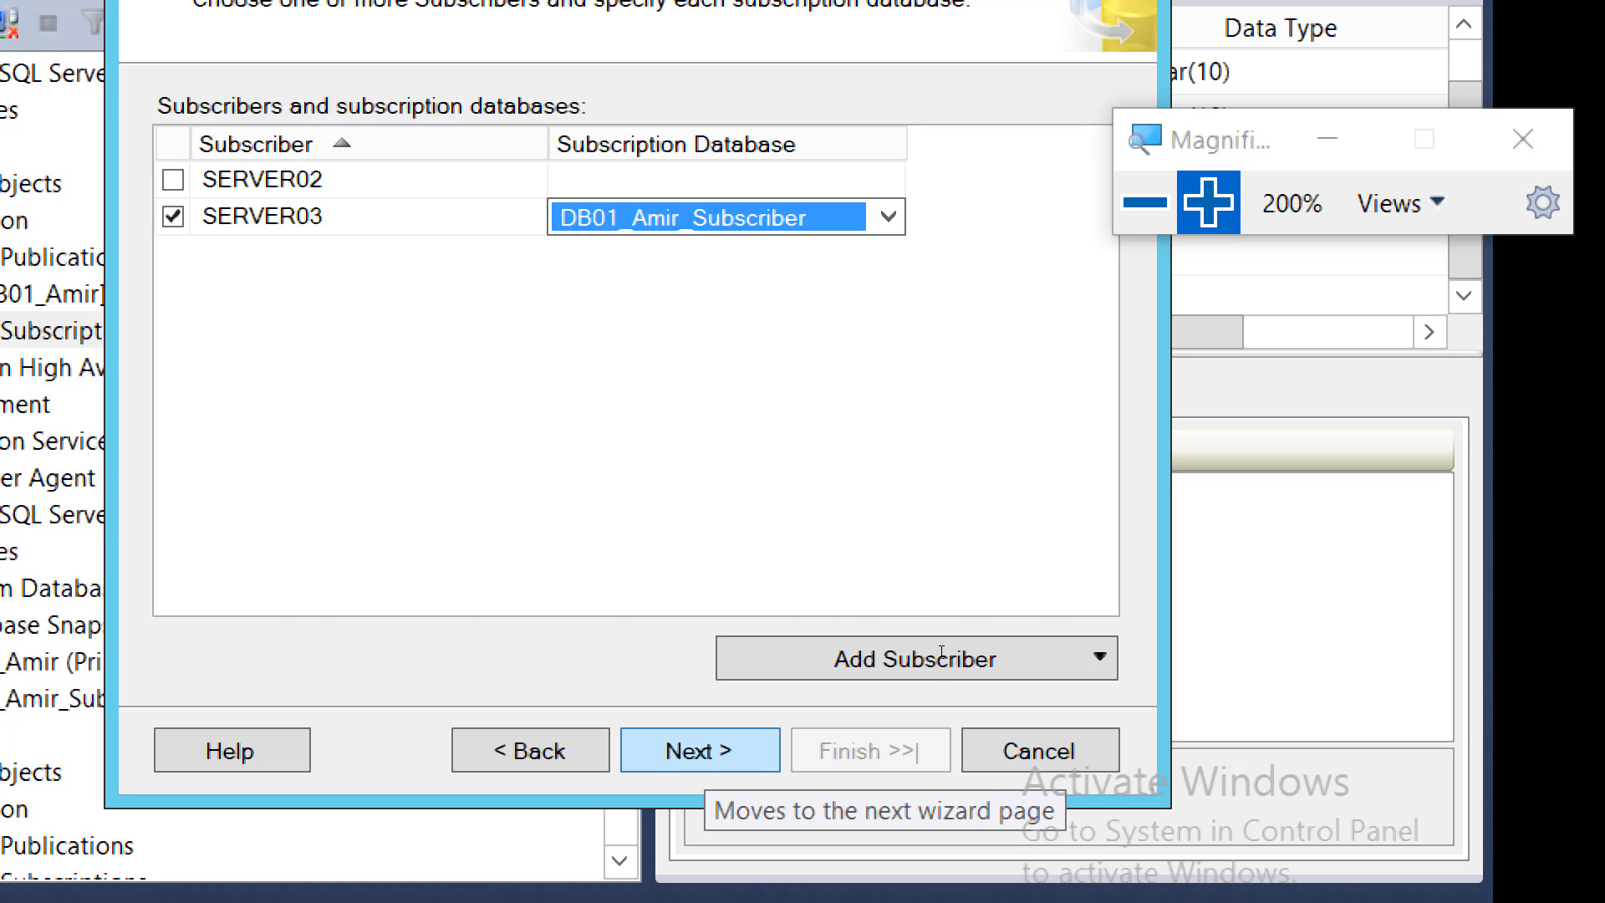
key(Return)
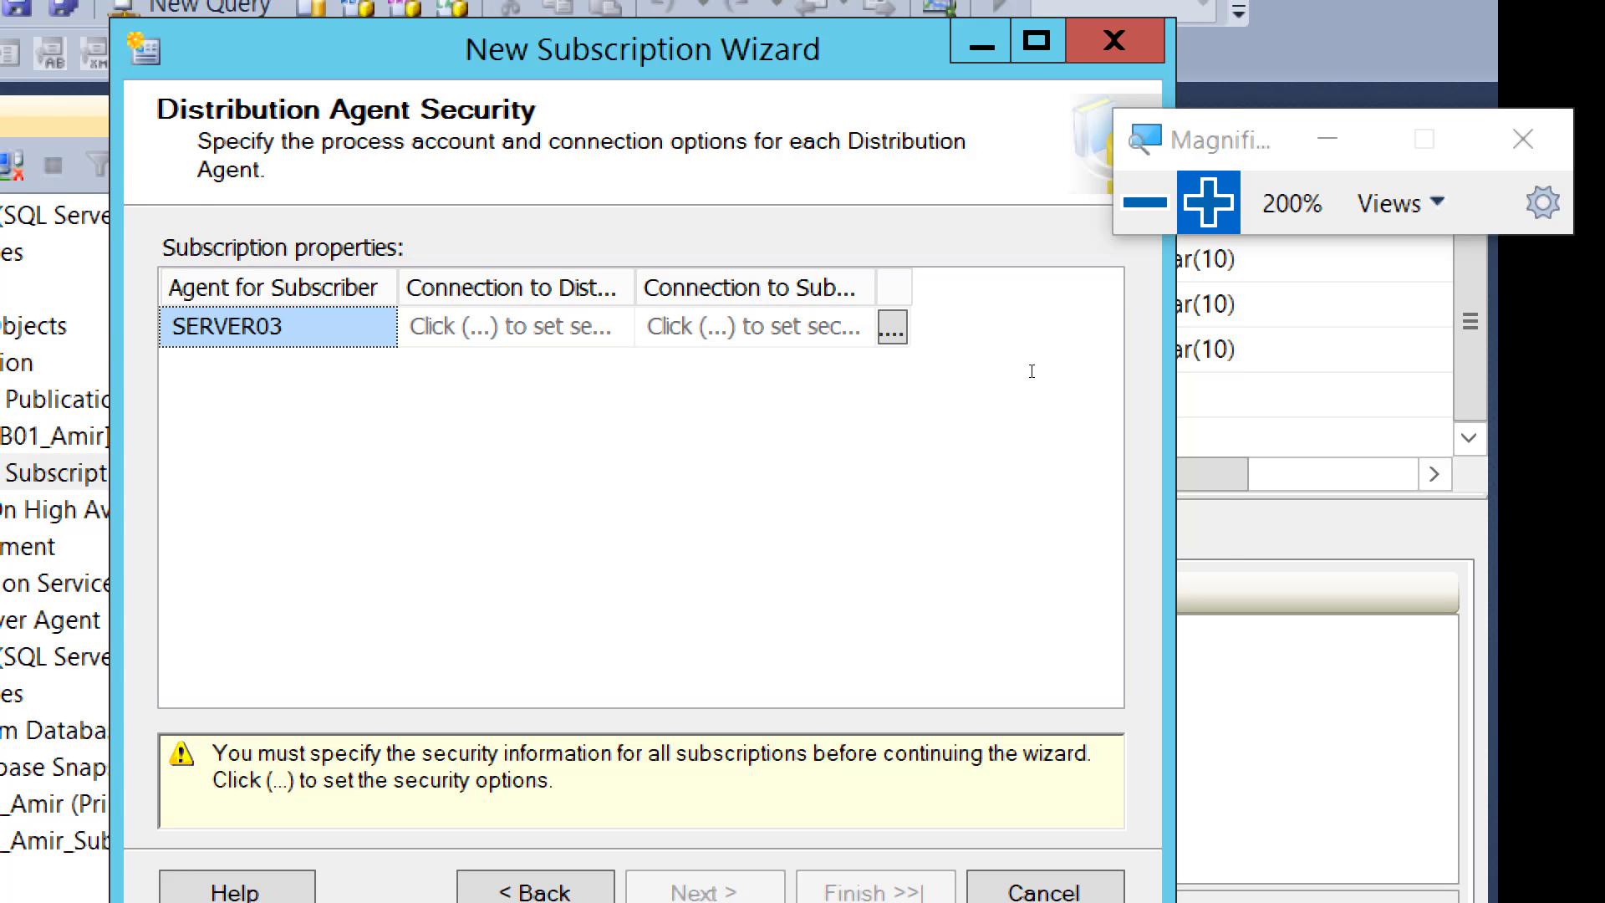
Set the Distribution Agent's Windows process account for SERVER03 to SQLDomain\NetAdmin
click(891, 326)
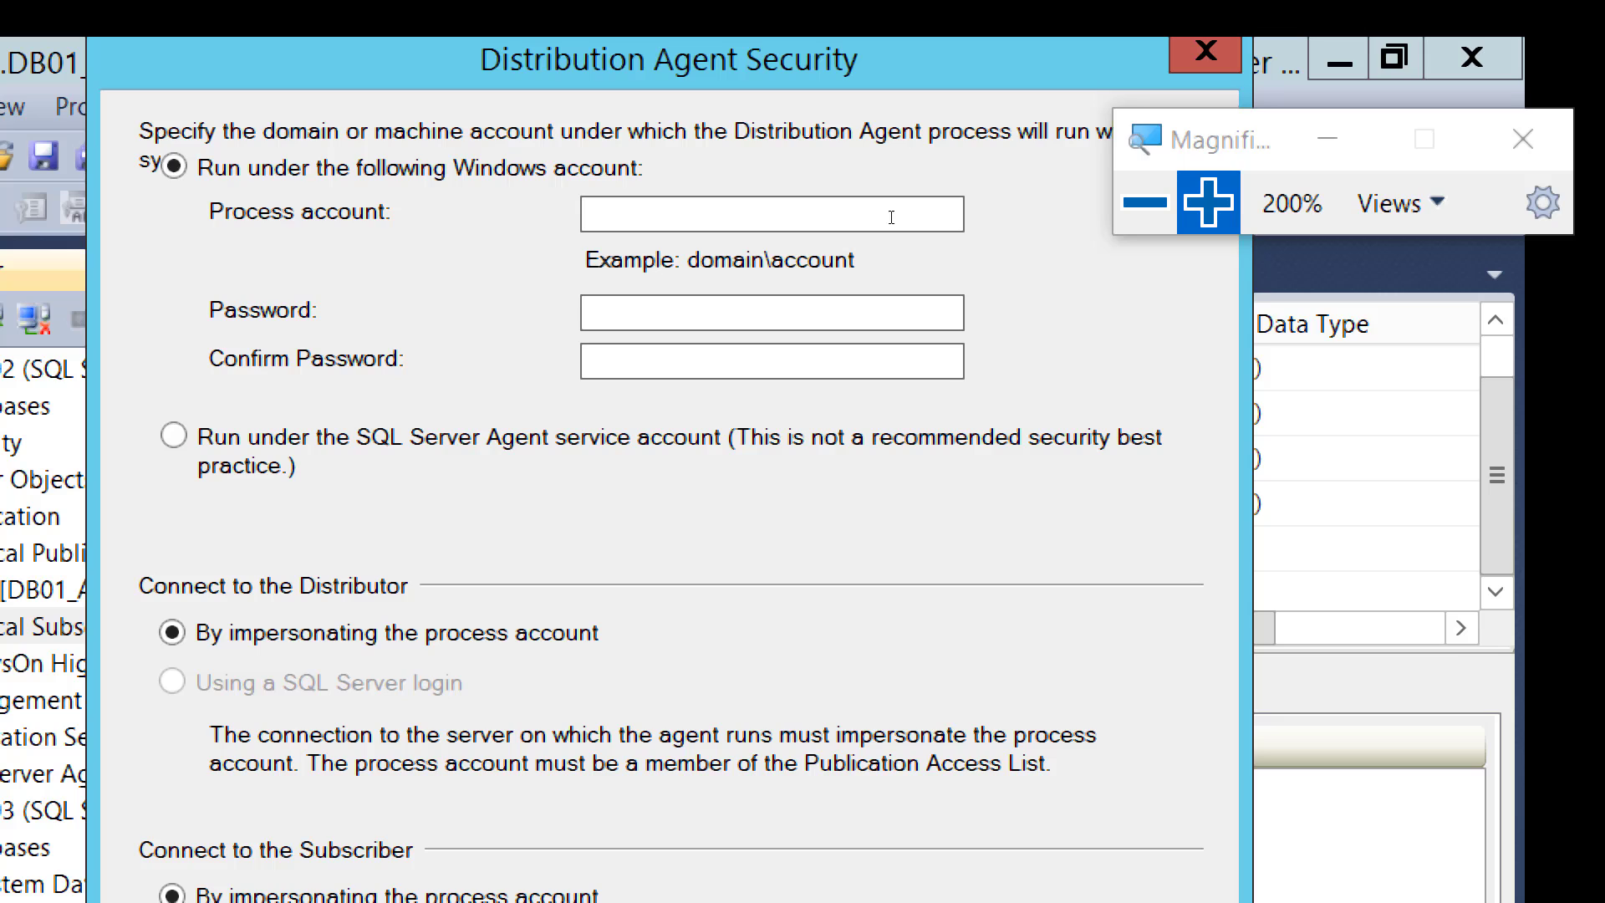
click(891, 217)
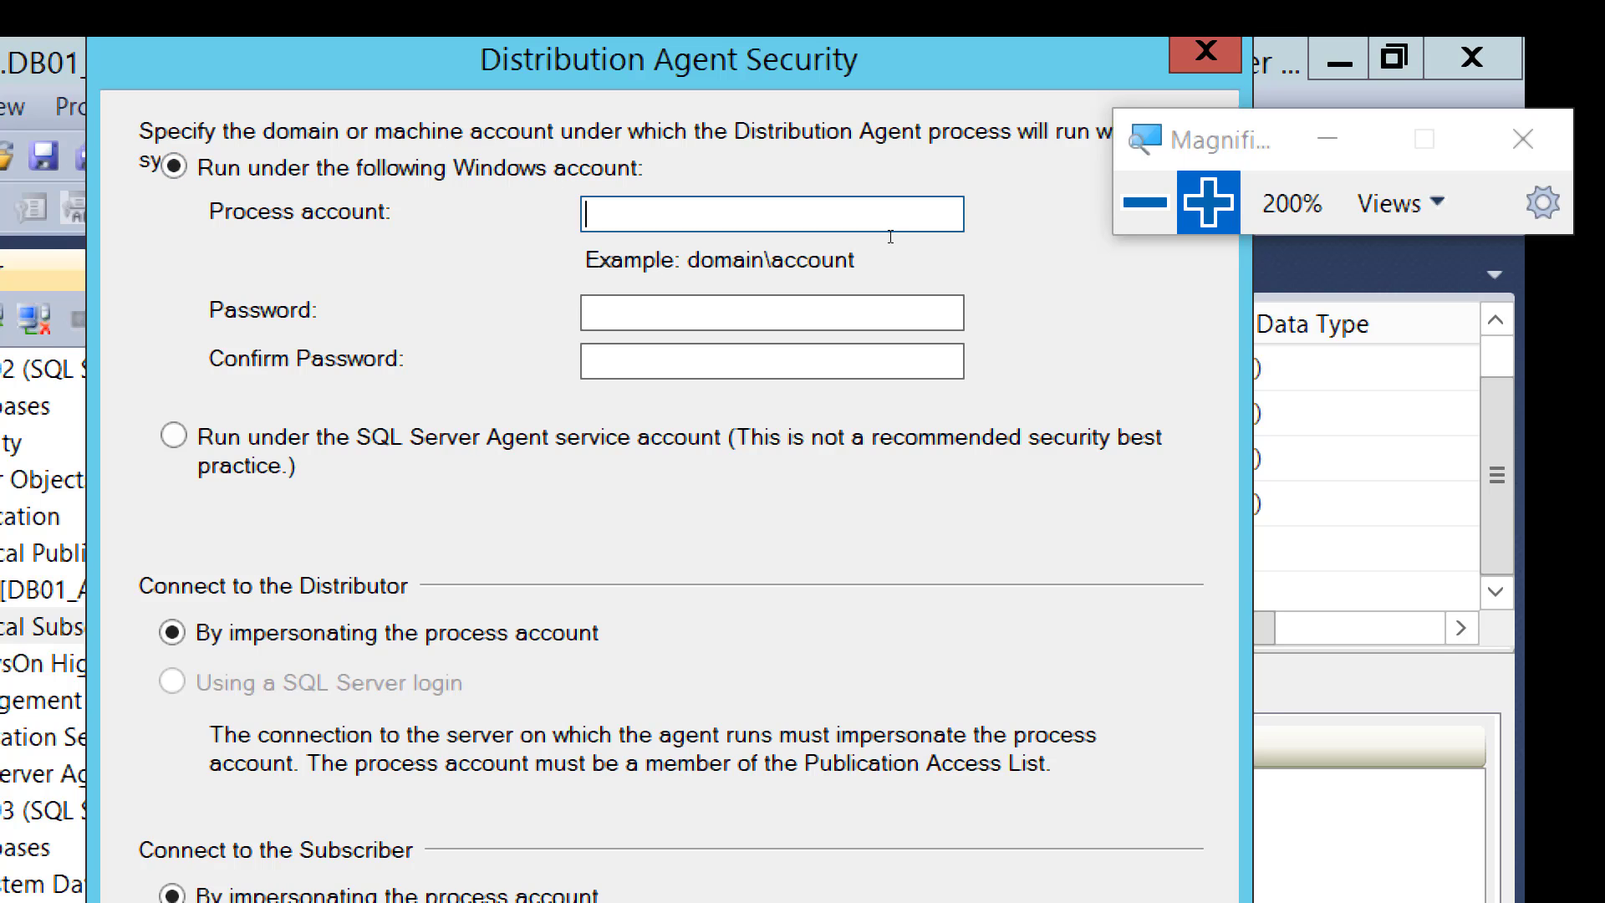
text(SQLDomain)
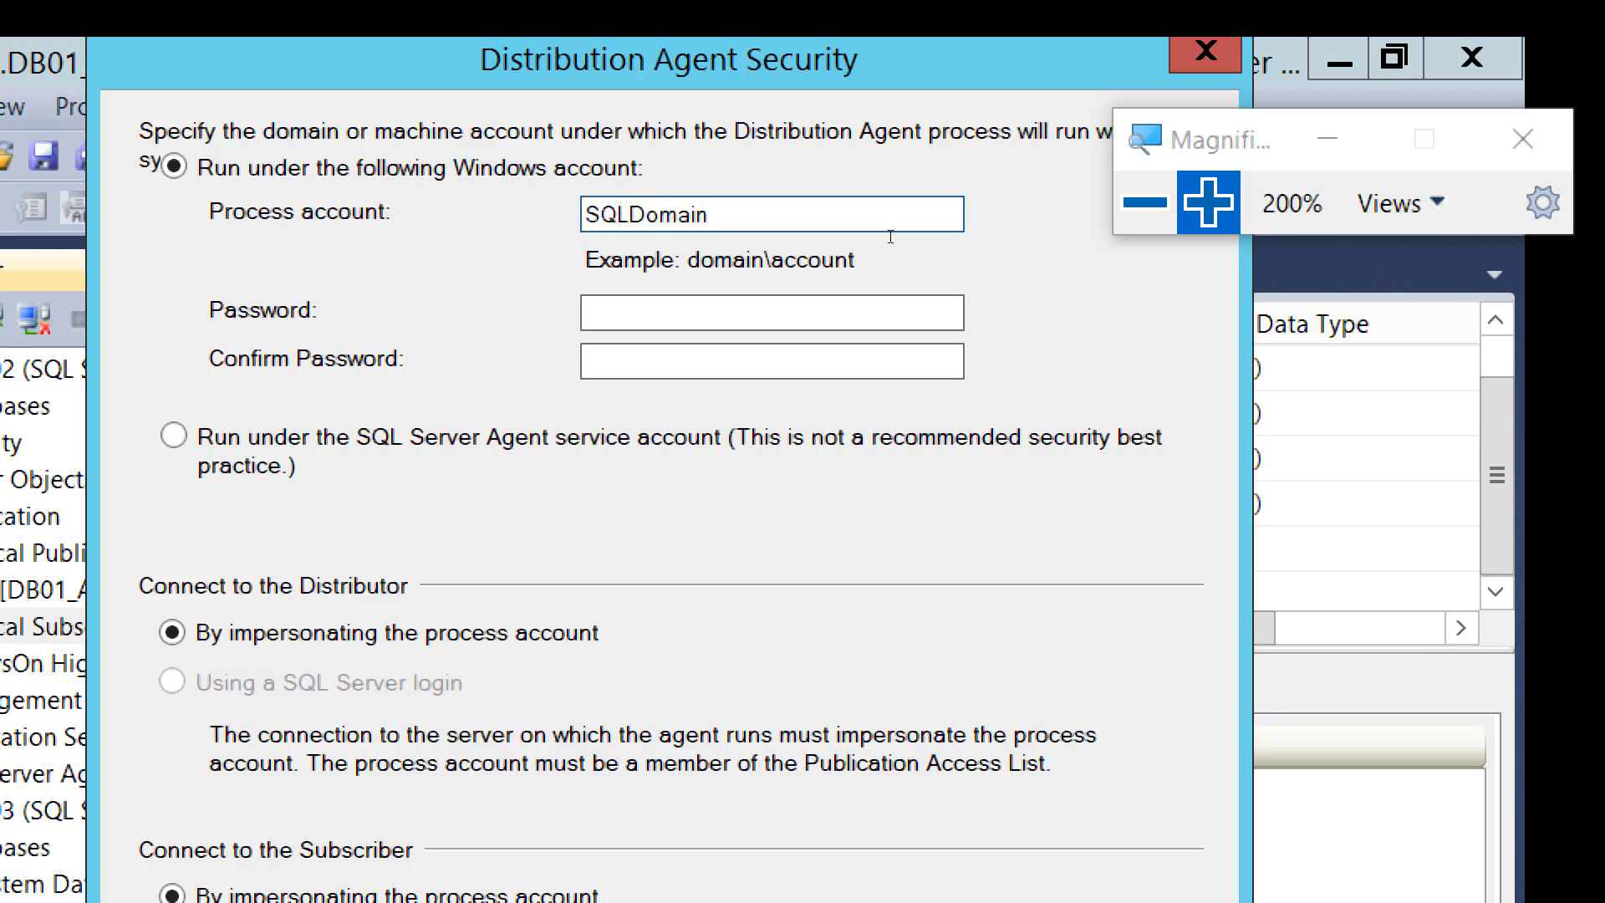
text(\SQL)
key(BackSpace)
key(BackSpace)
text(NetAdmin)
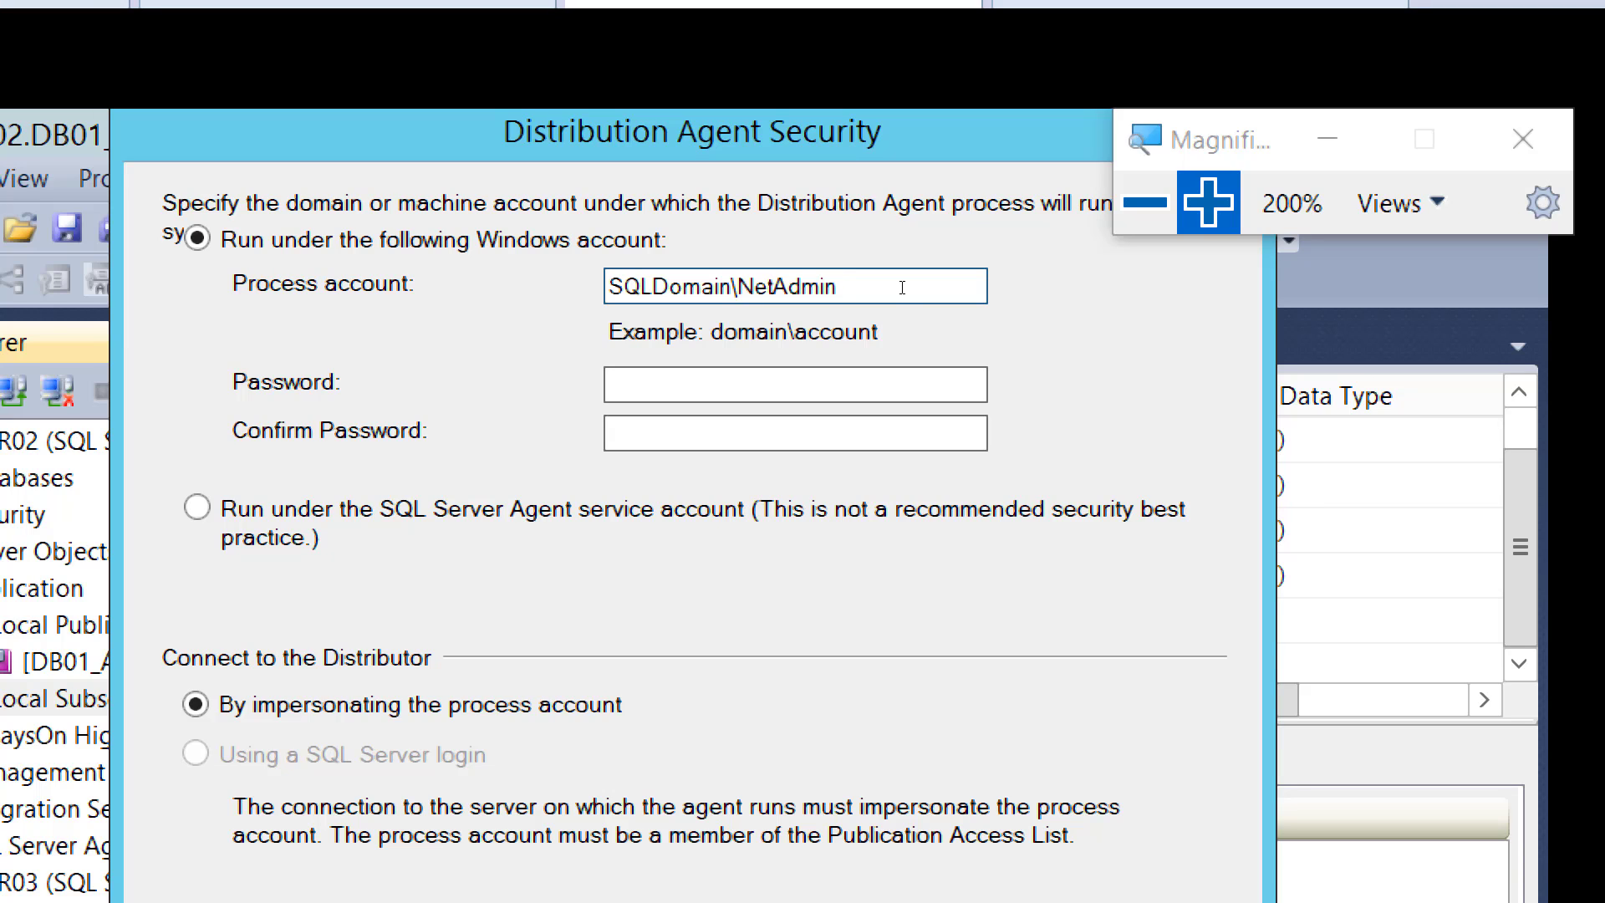
Enter and confirm the process account password, and accept the agent security settings with both connections impersonating the process account
key(Tab)
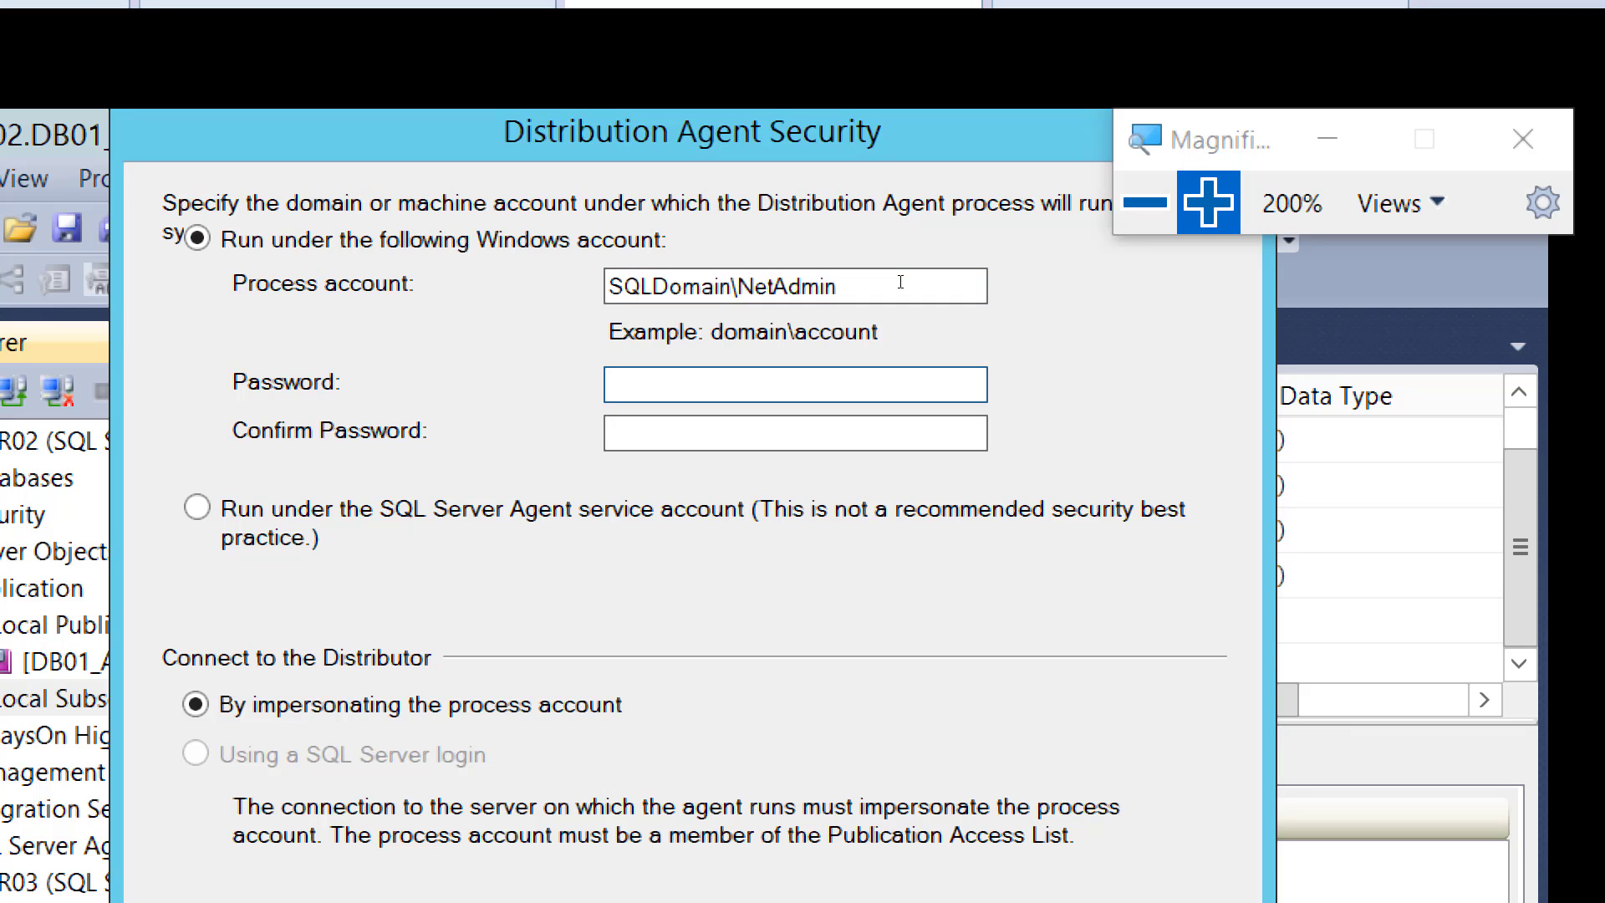
text(*********)
key(Tab)
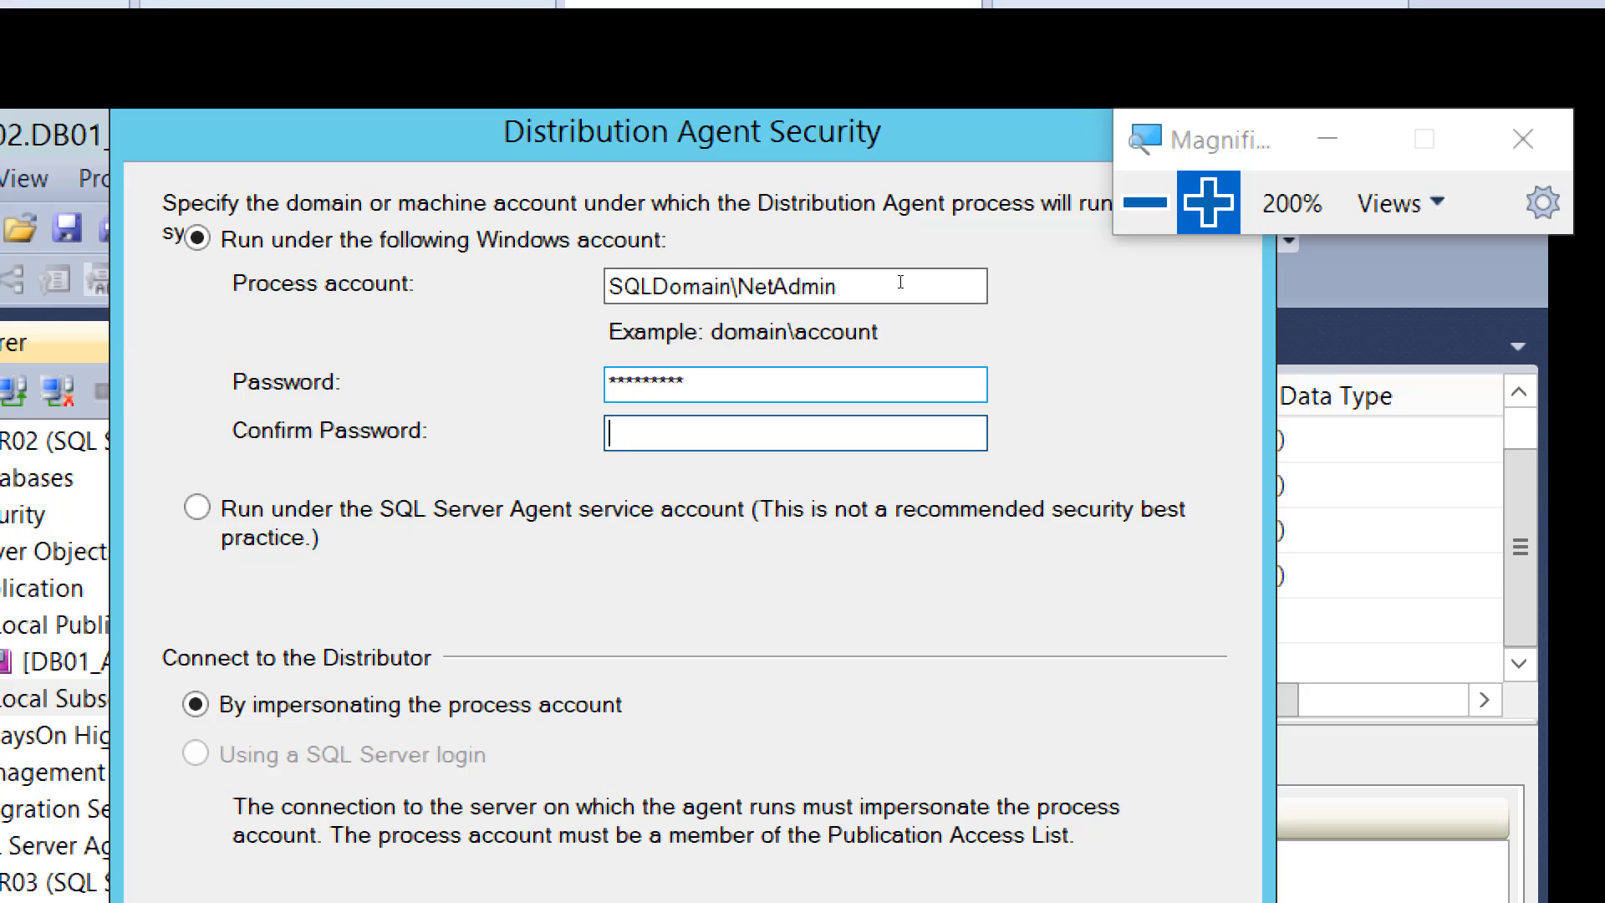
text(*********)
click(1145, 203)
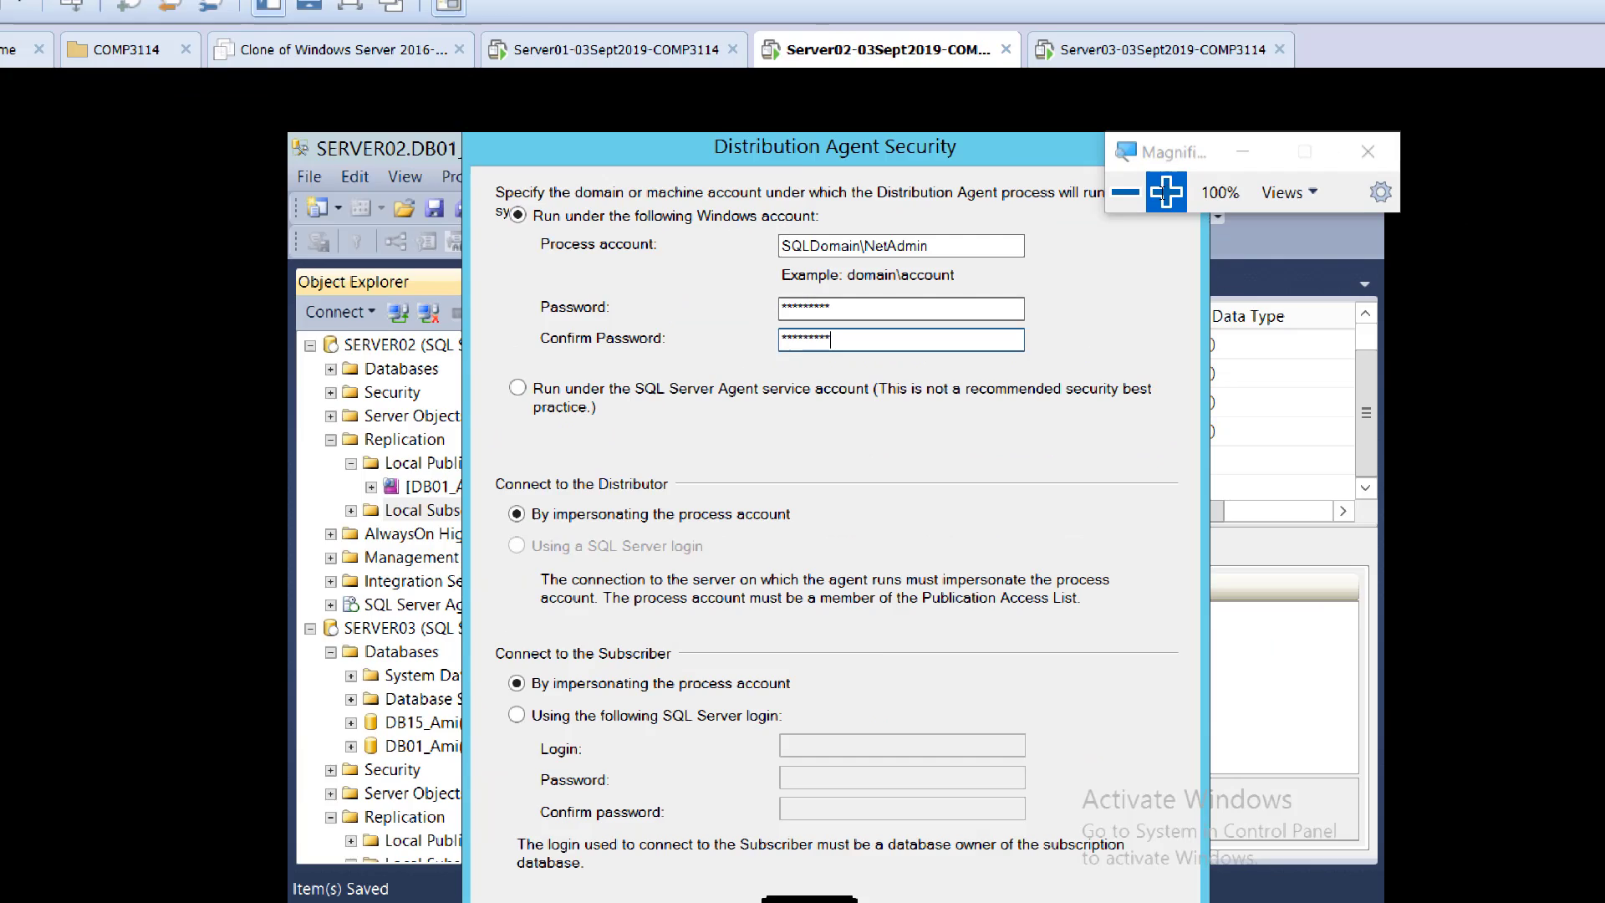
click(1166, 192)
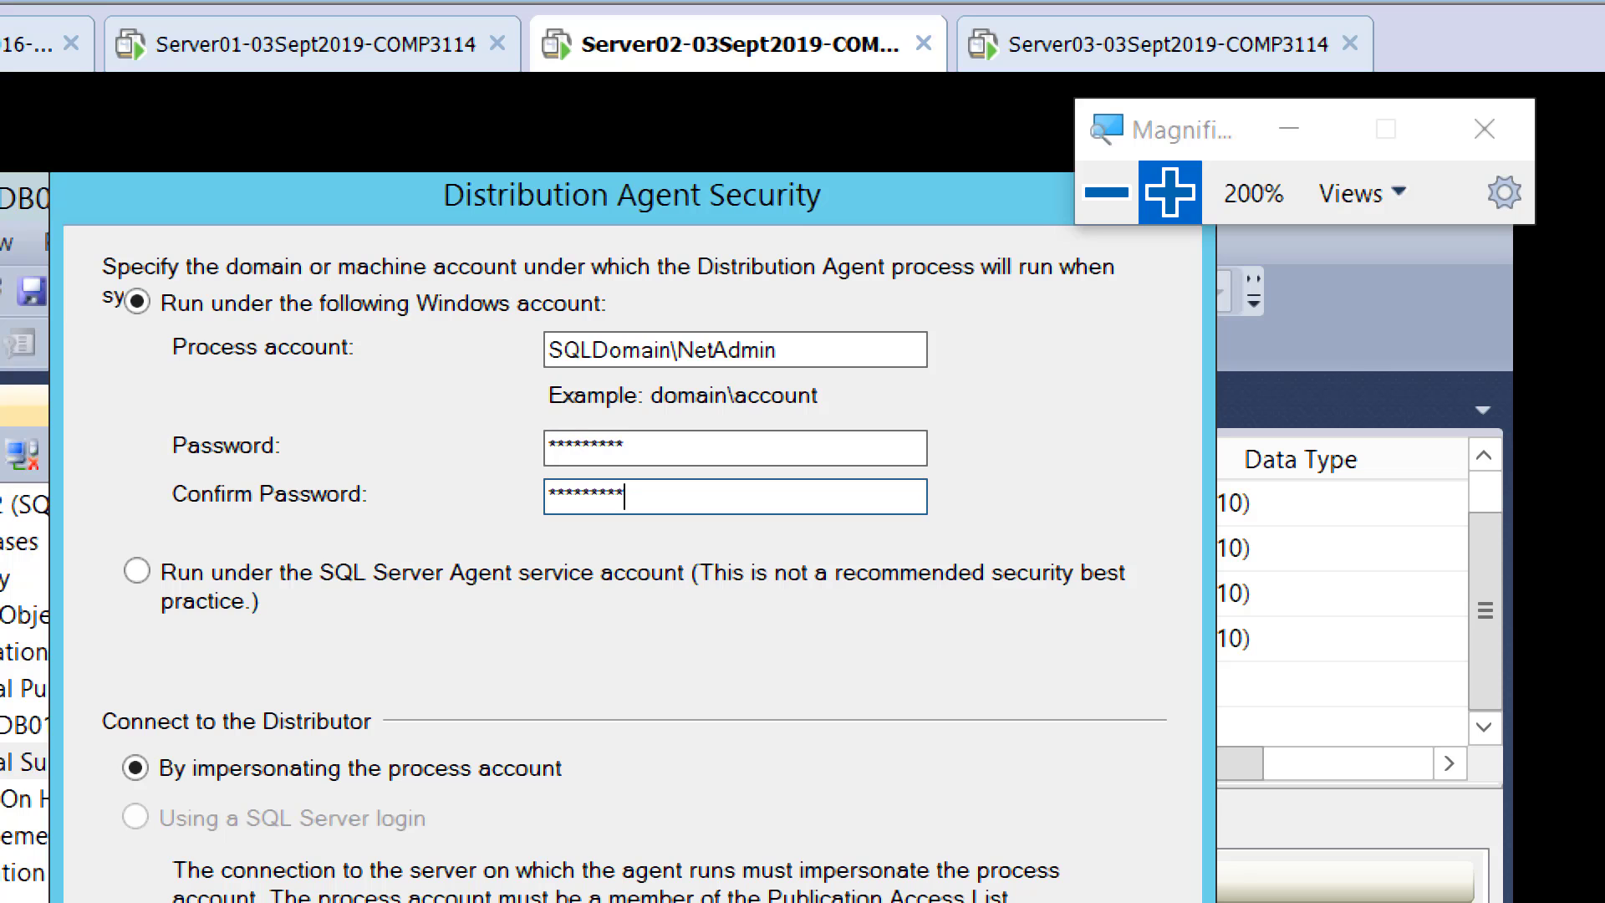
click(1106, 192)
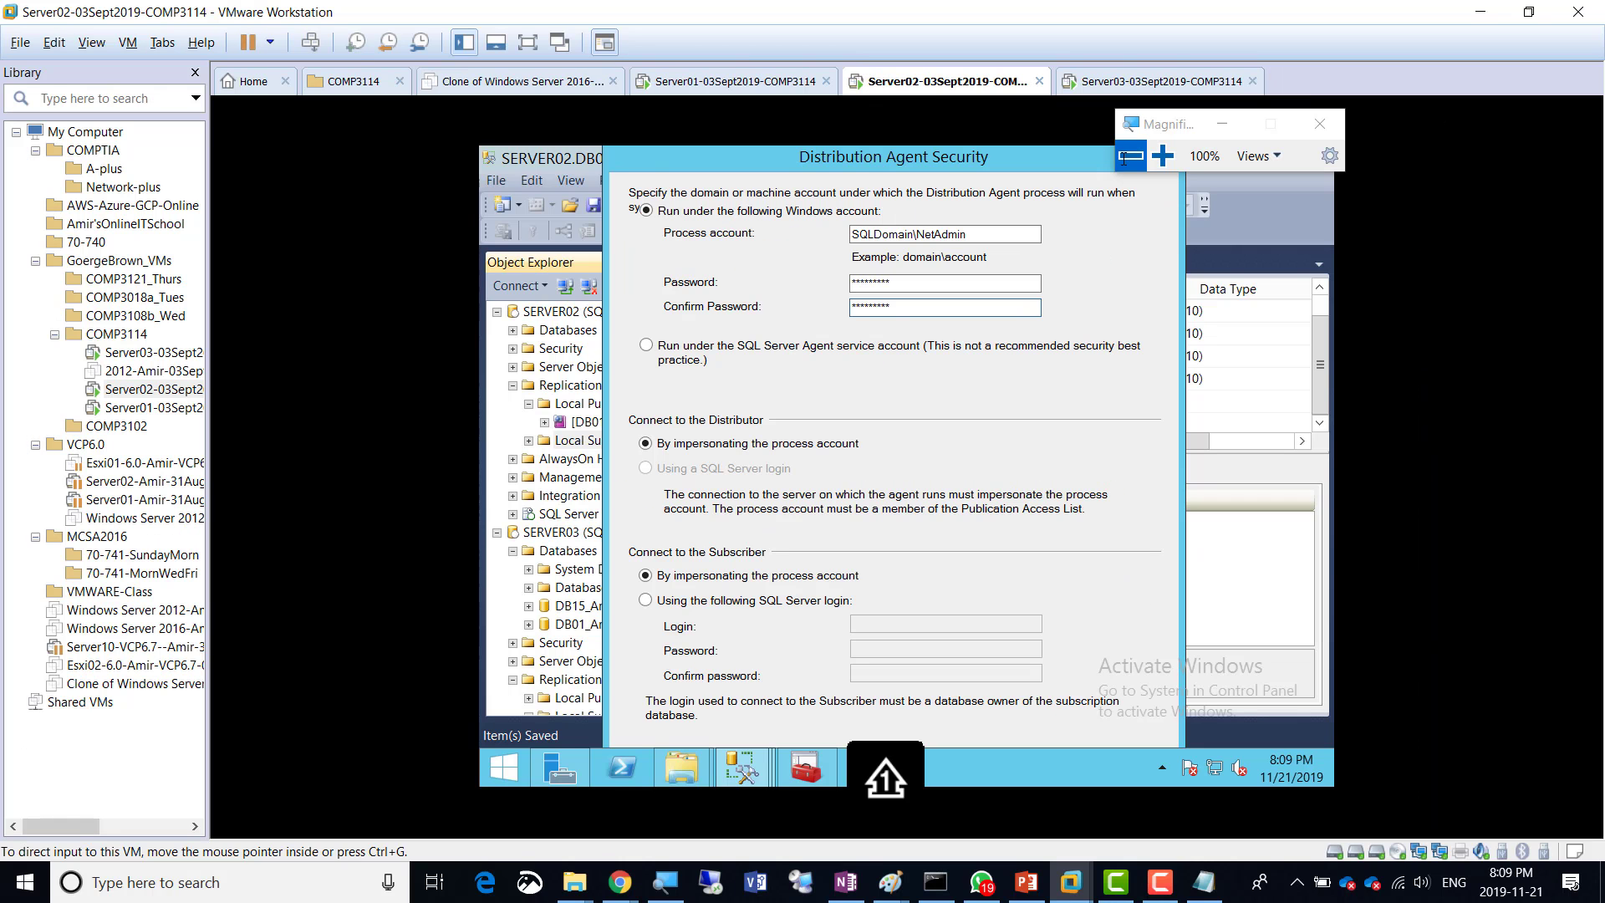
click(527, 42)
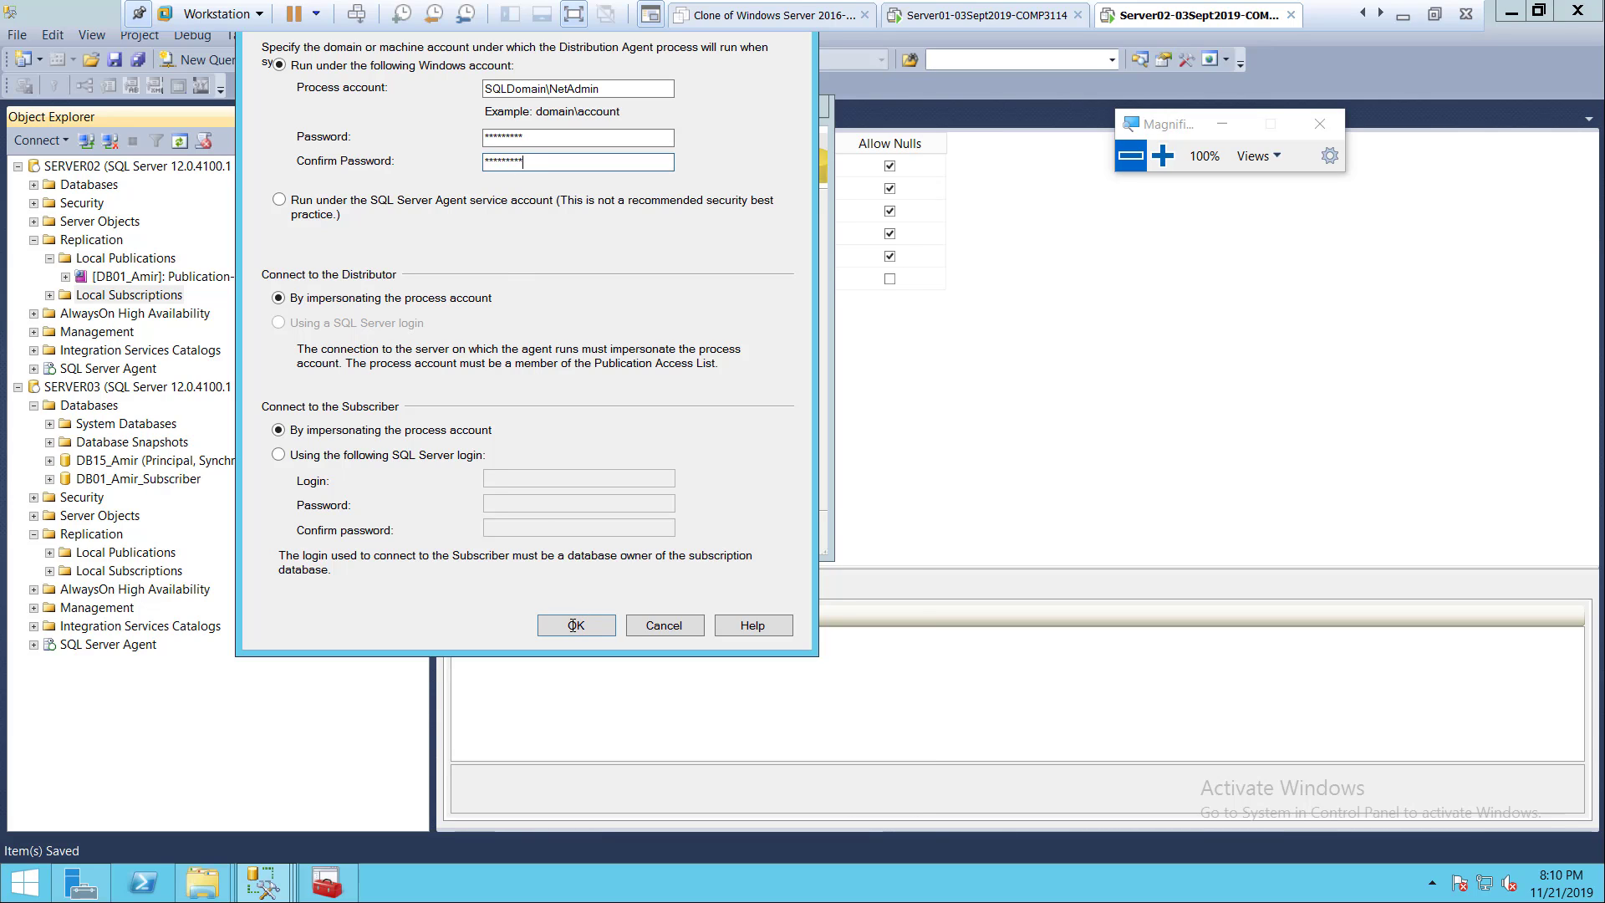
click(576, 625)
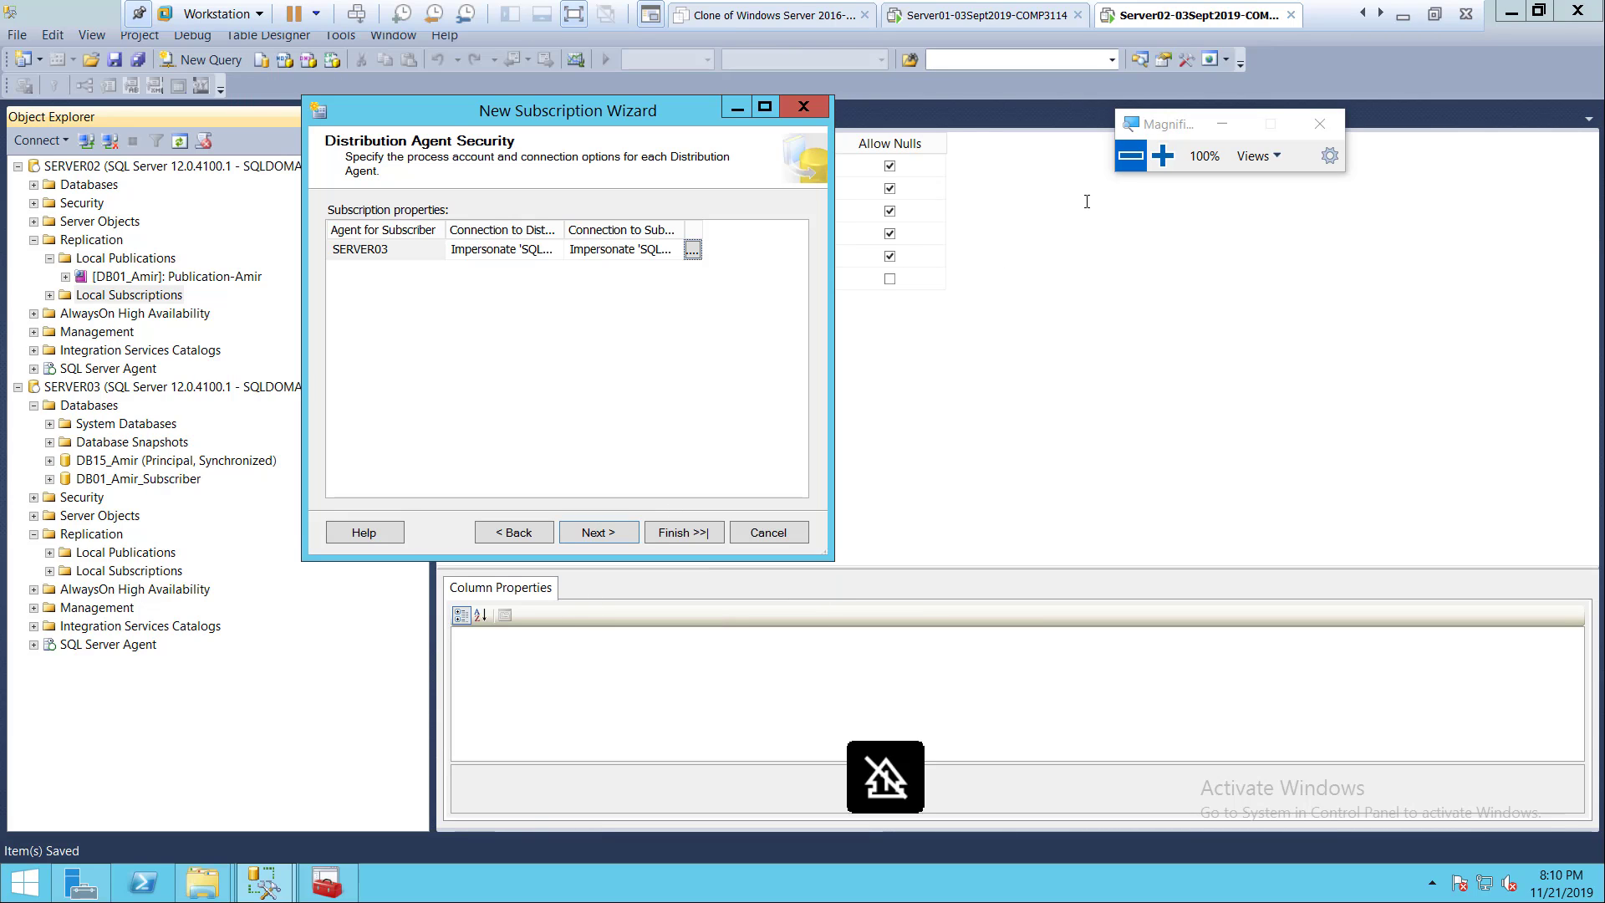
click(1162, 156)
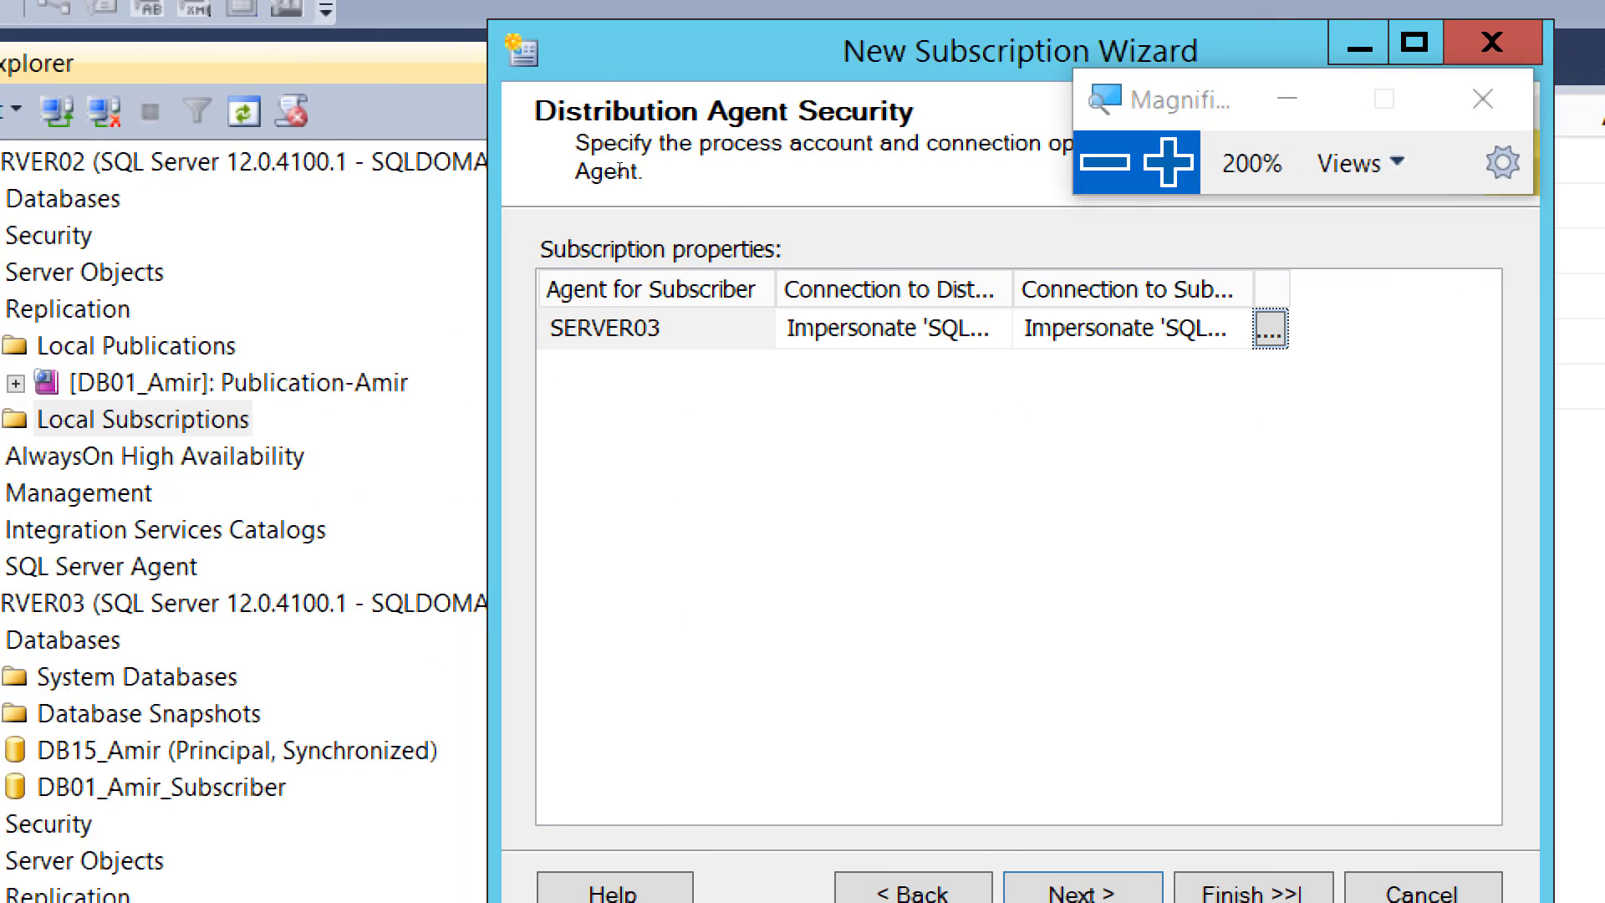
click(1112, 162)
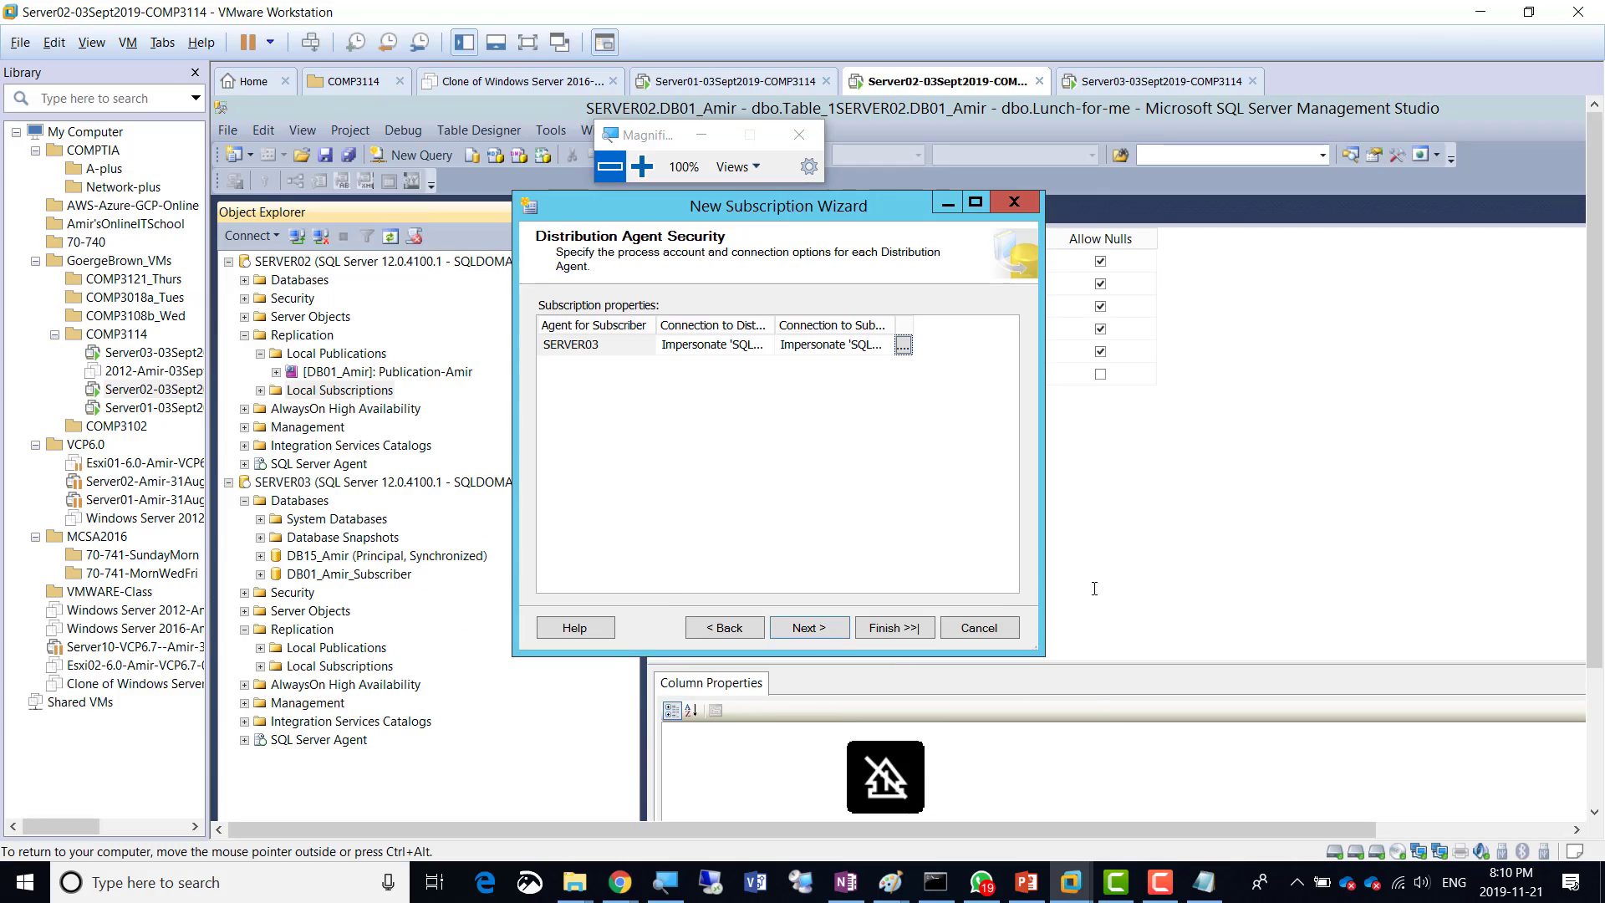
click(1161, 883)
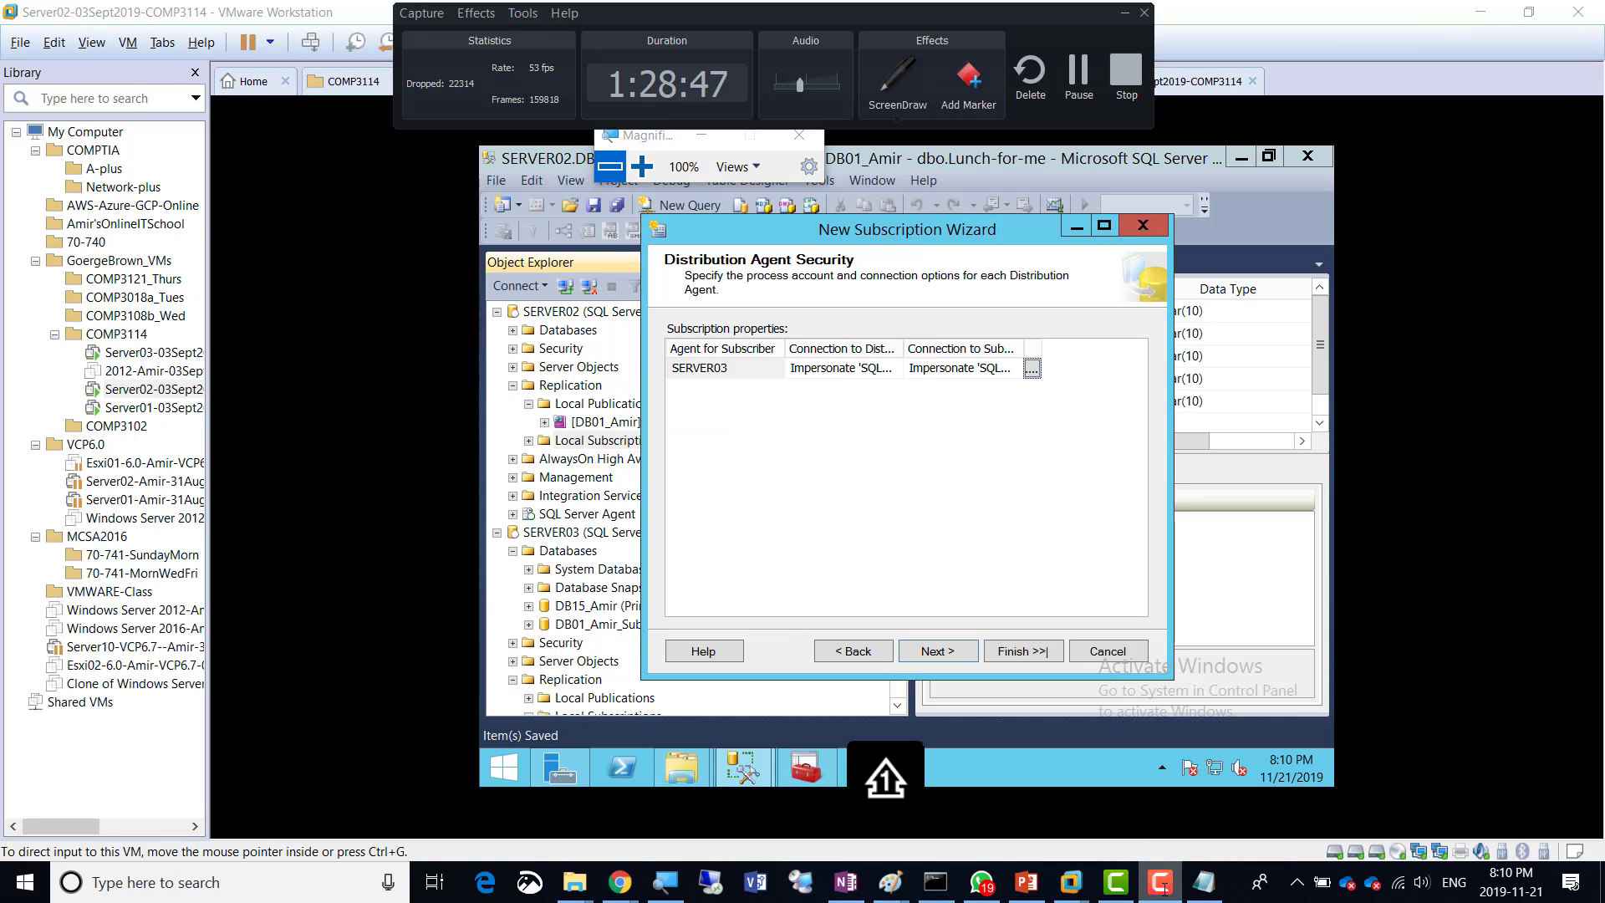
click(1161, 883)
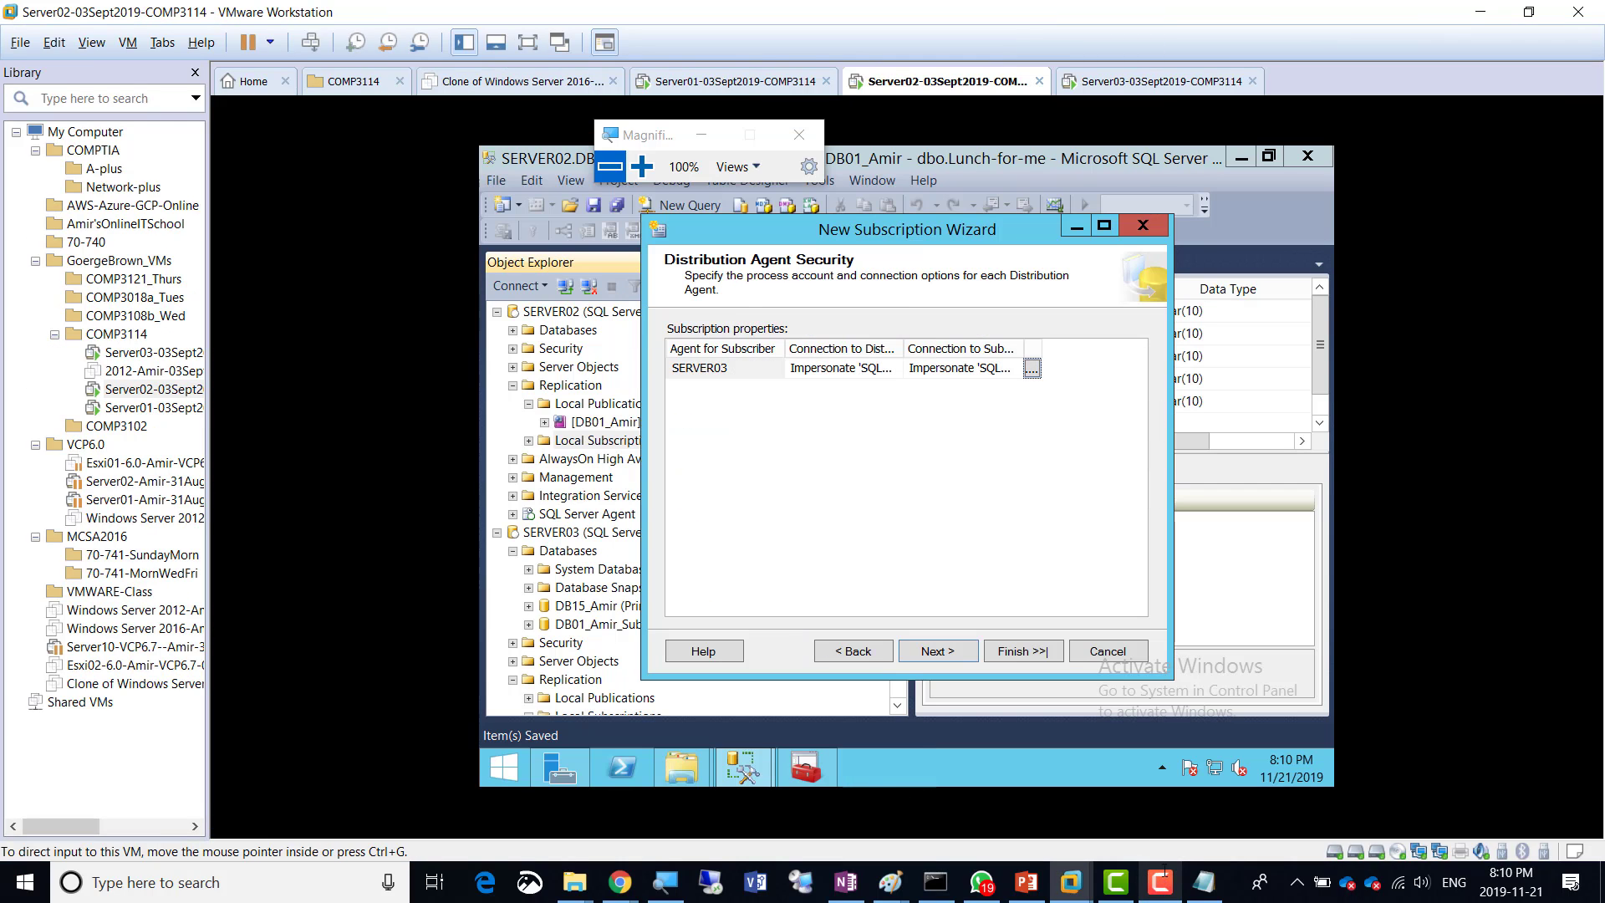
Advance to the synchronization schedule and accept "Run continuously" as the agent schedule for SERVER03
key(super+plus)
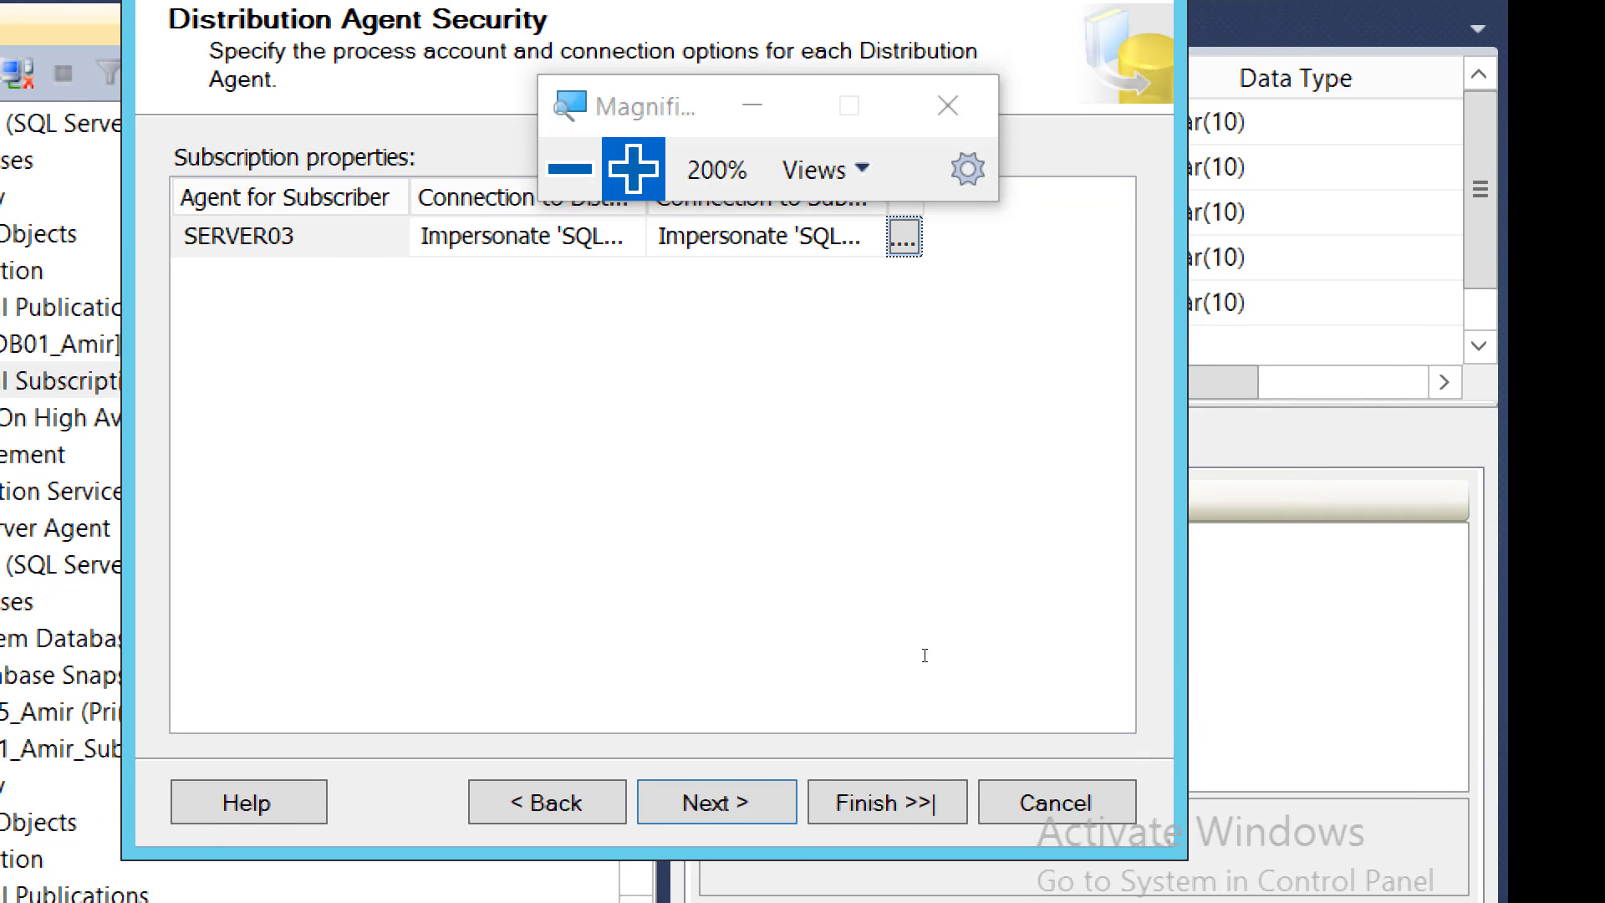
click(930, 652)
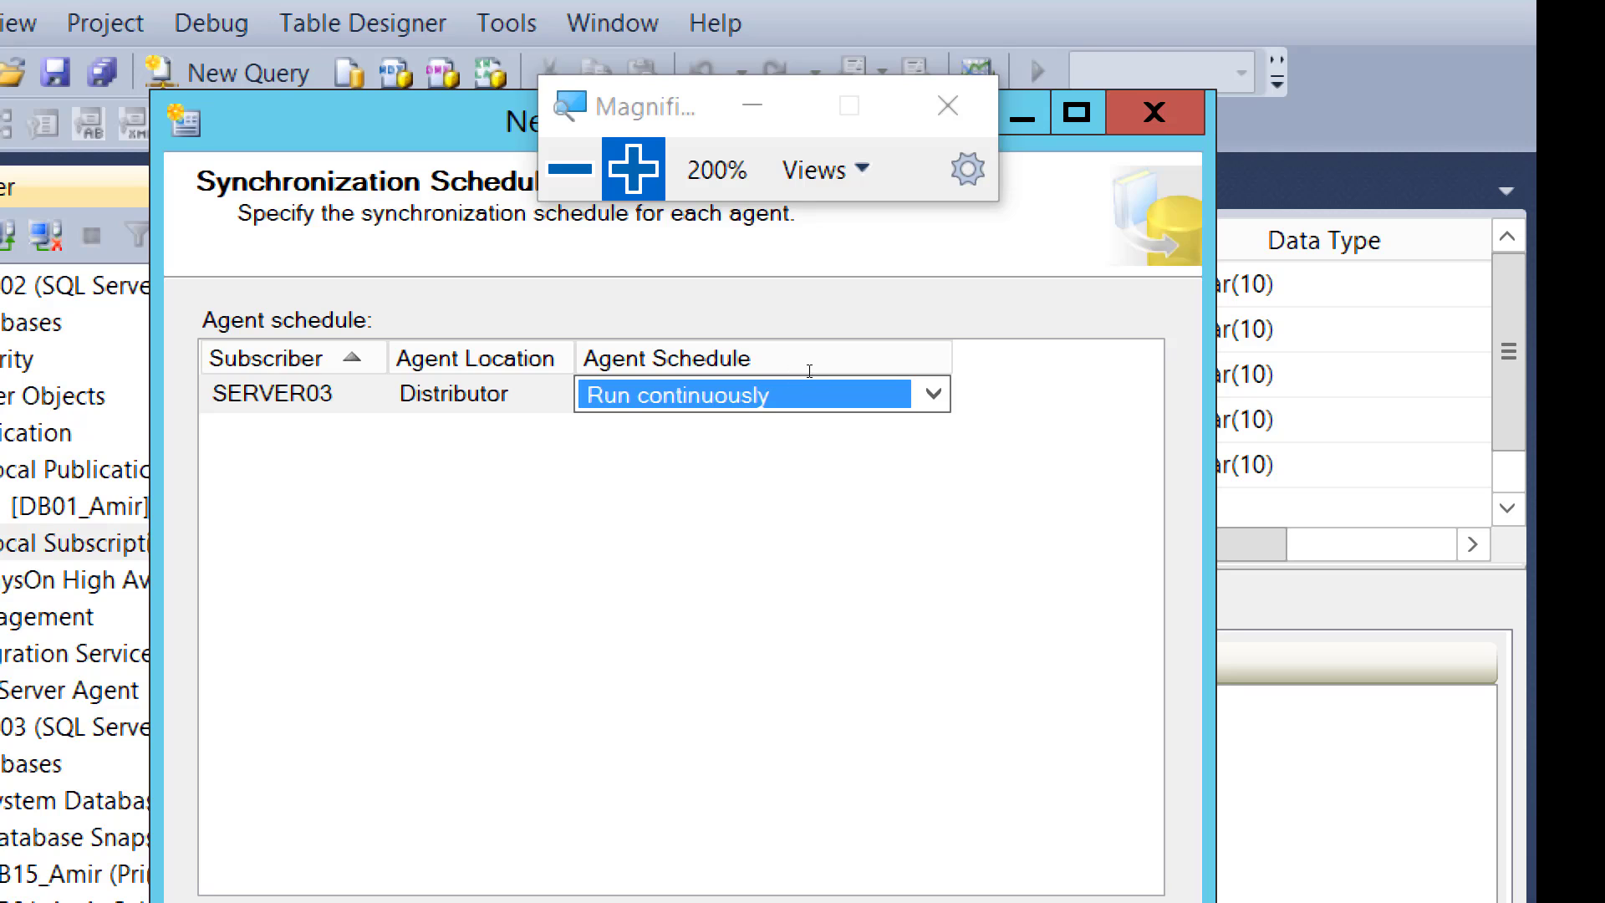
click(934, 393)
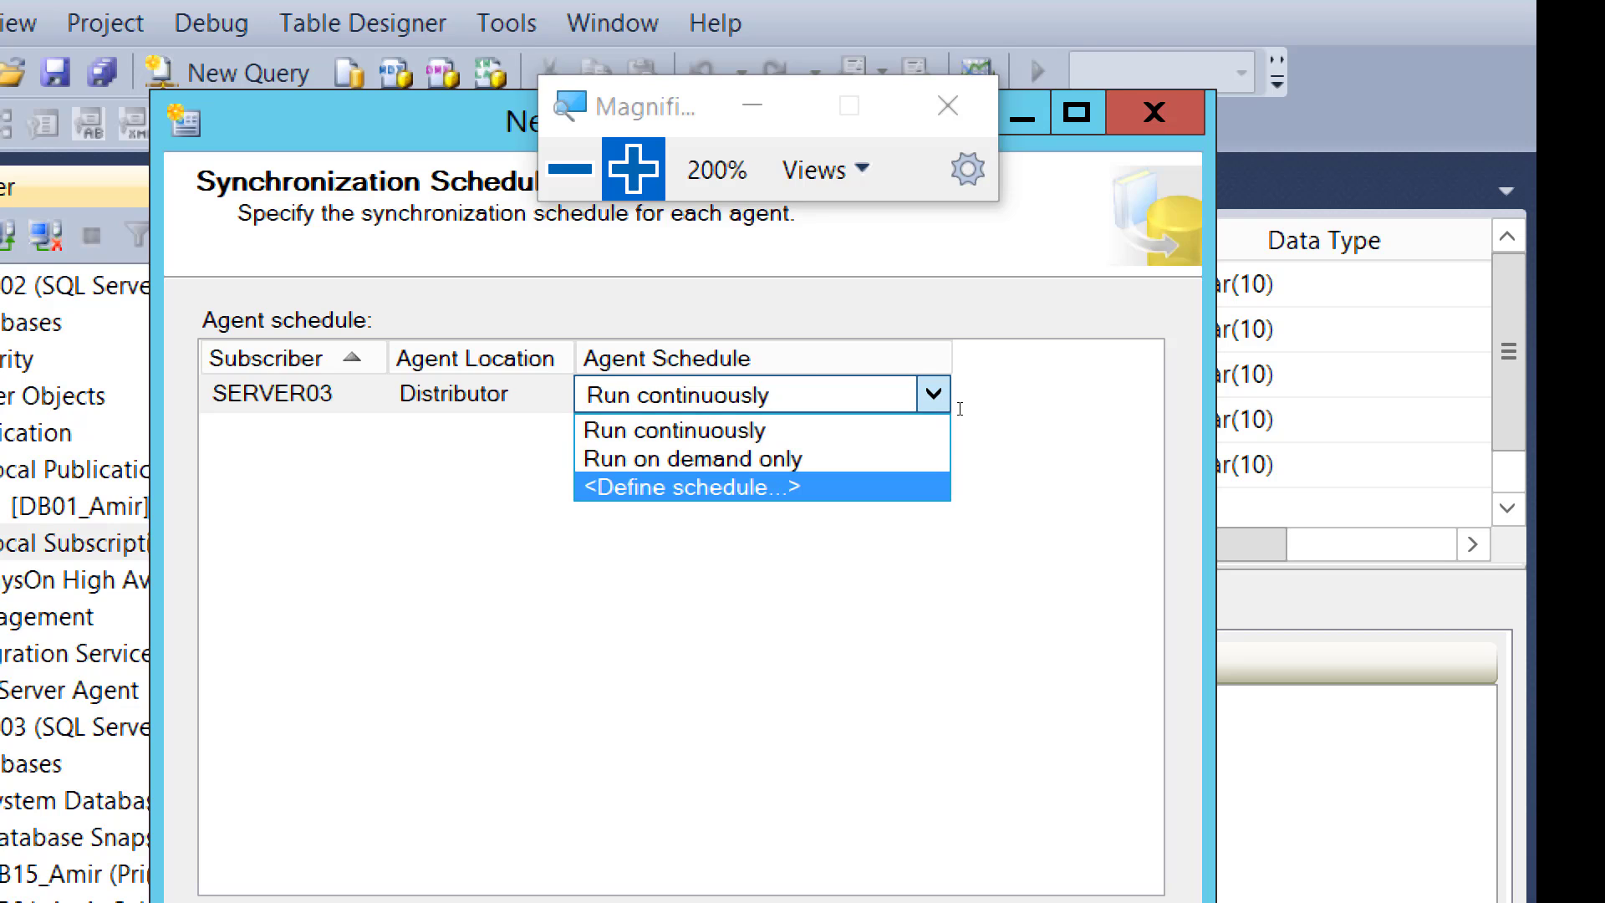
click(976, 383)
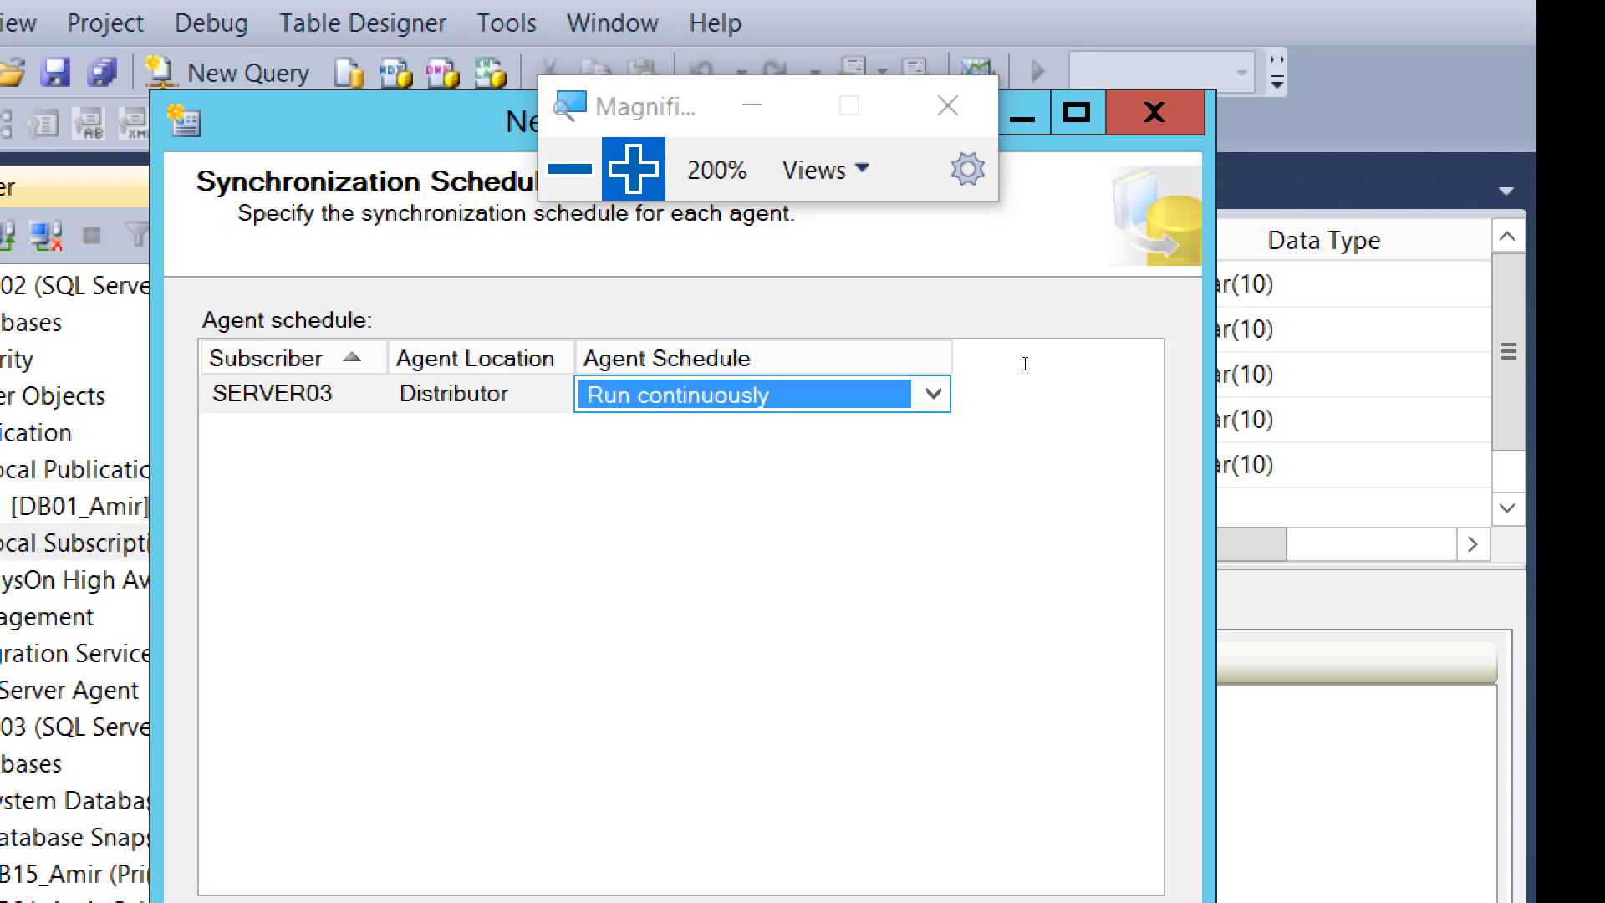
click(933, 393)
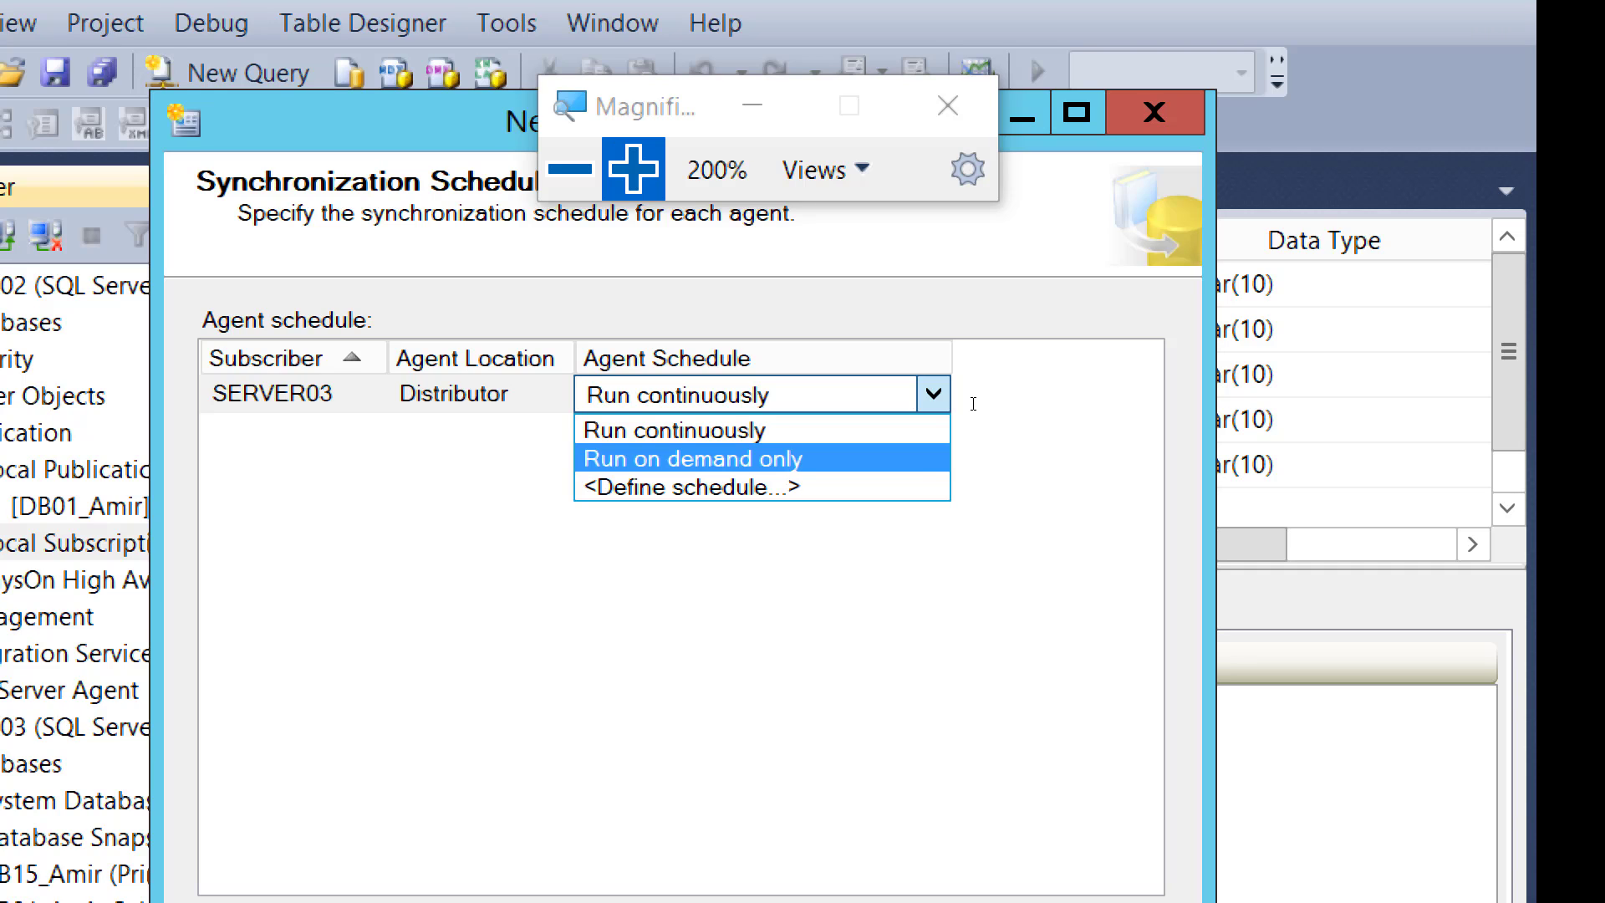
key(Up)
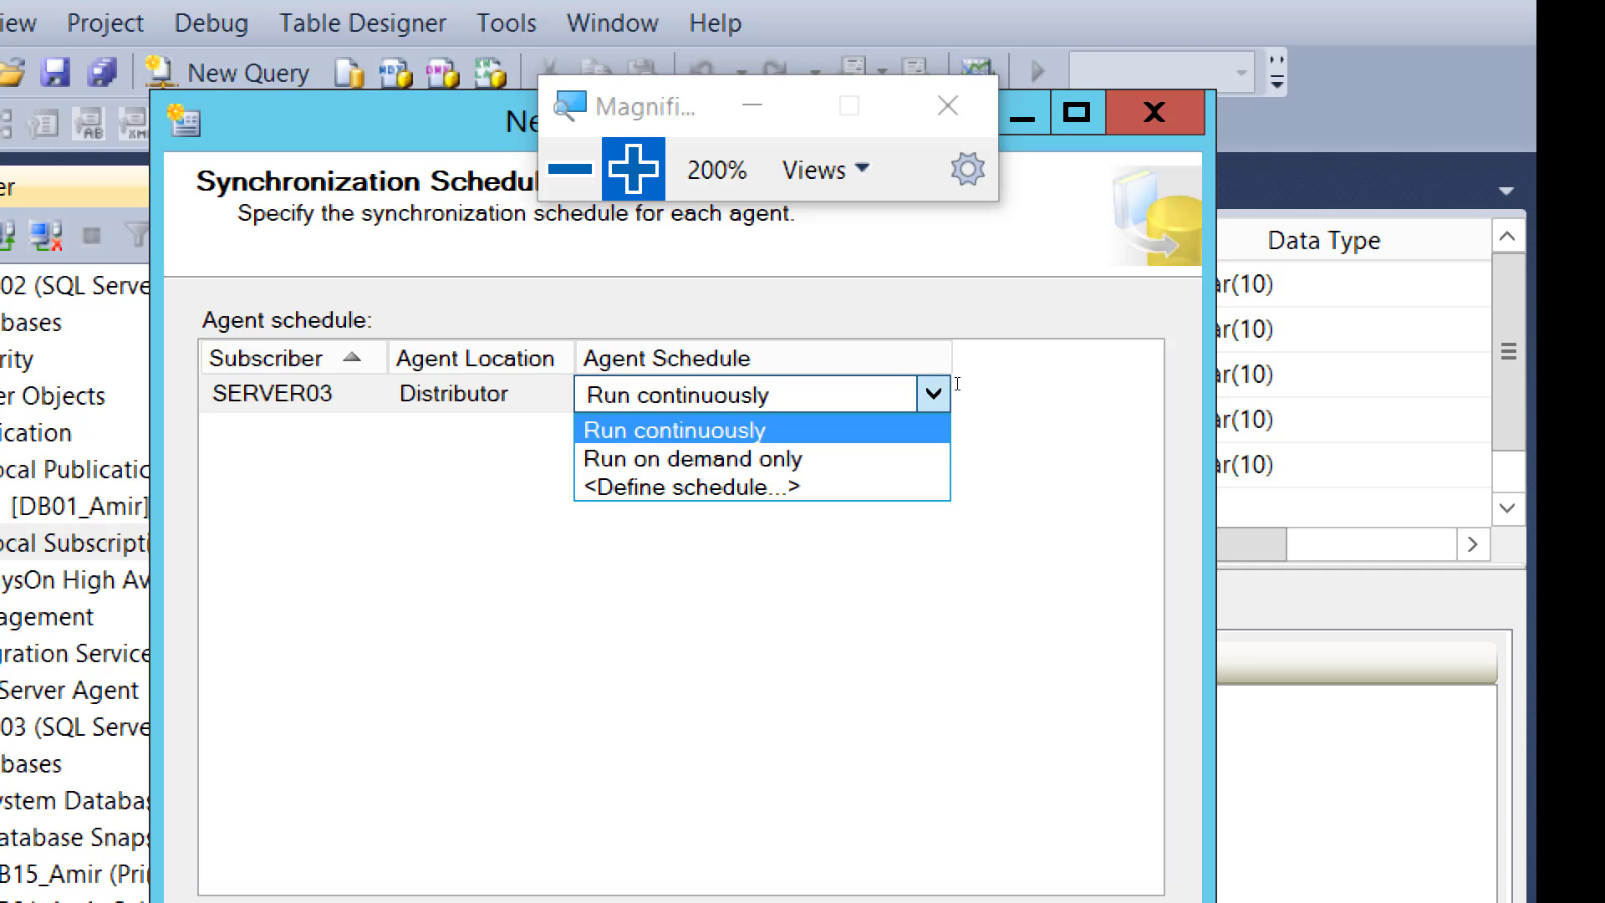
click(957, 383)
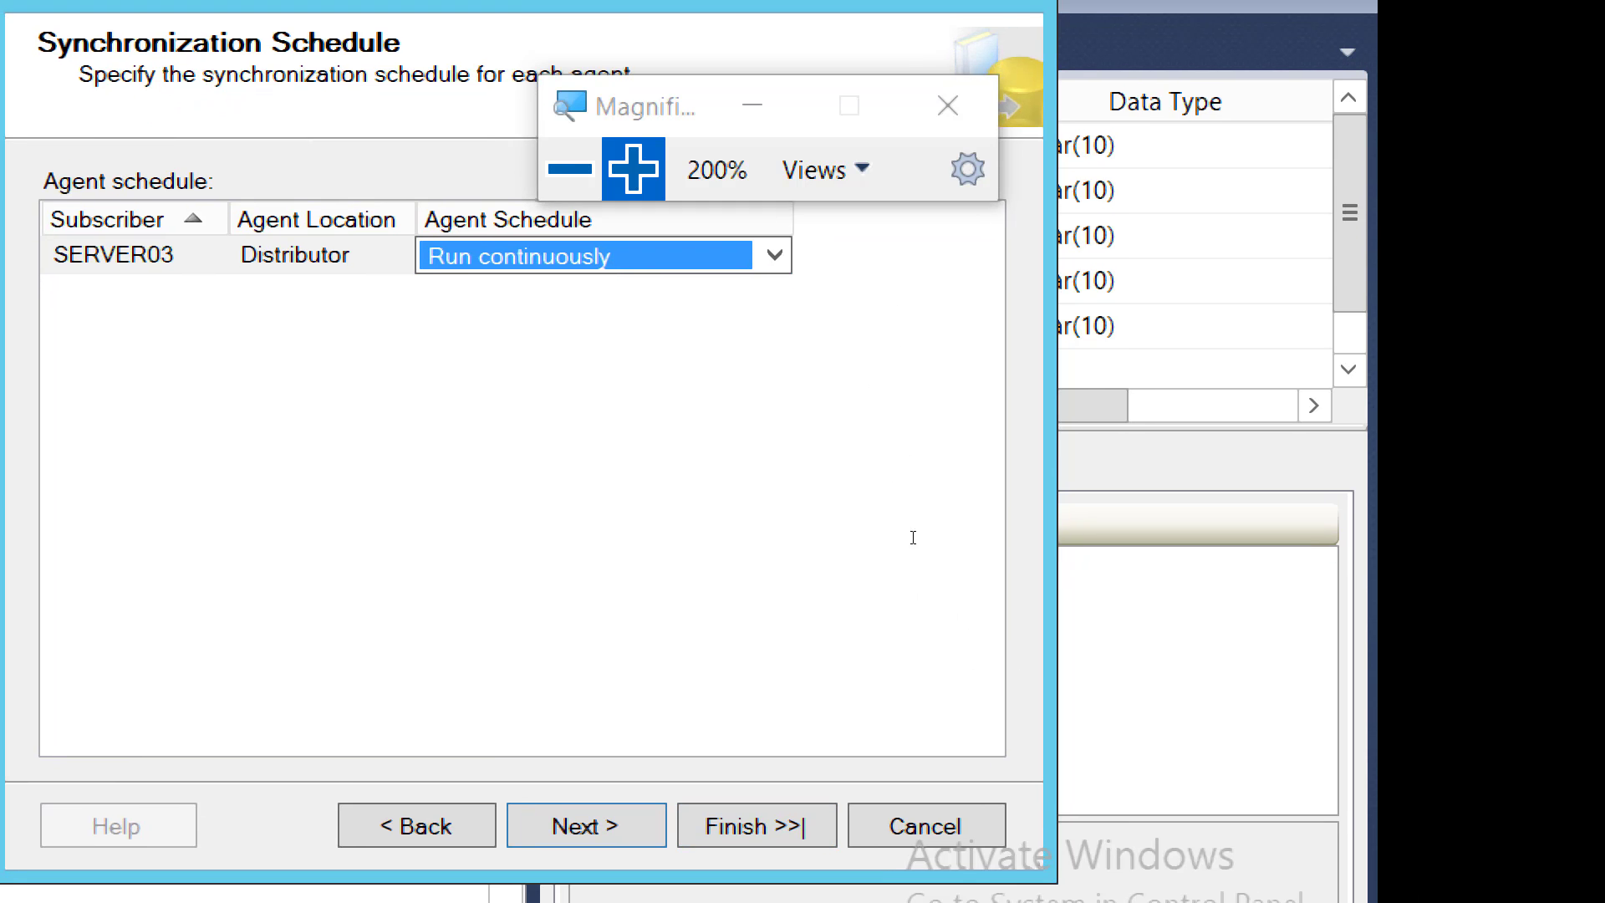
click(585, 826)
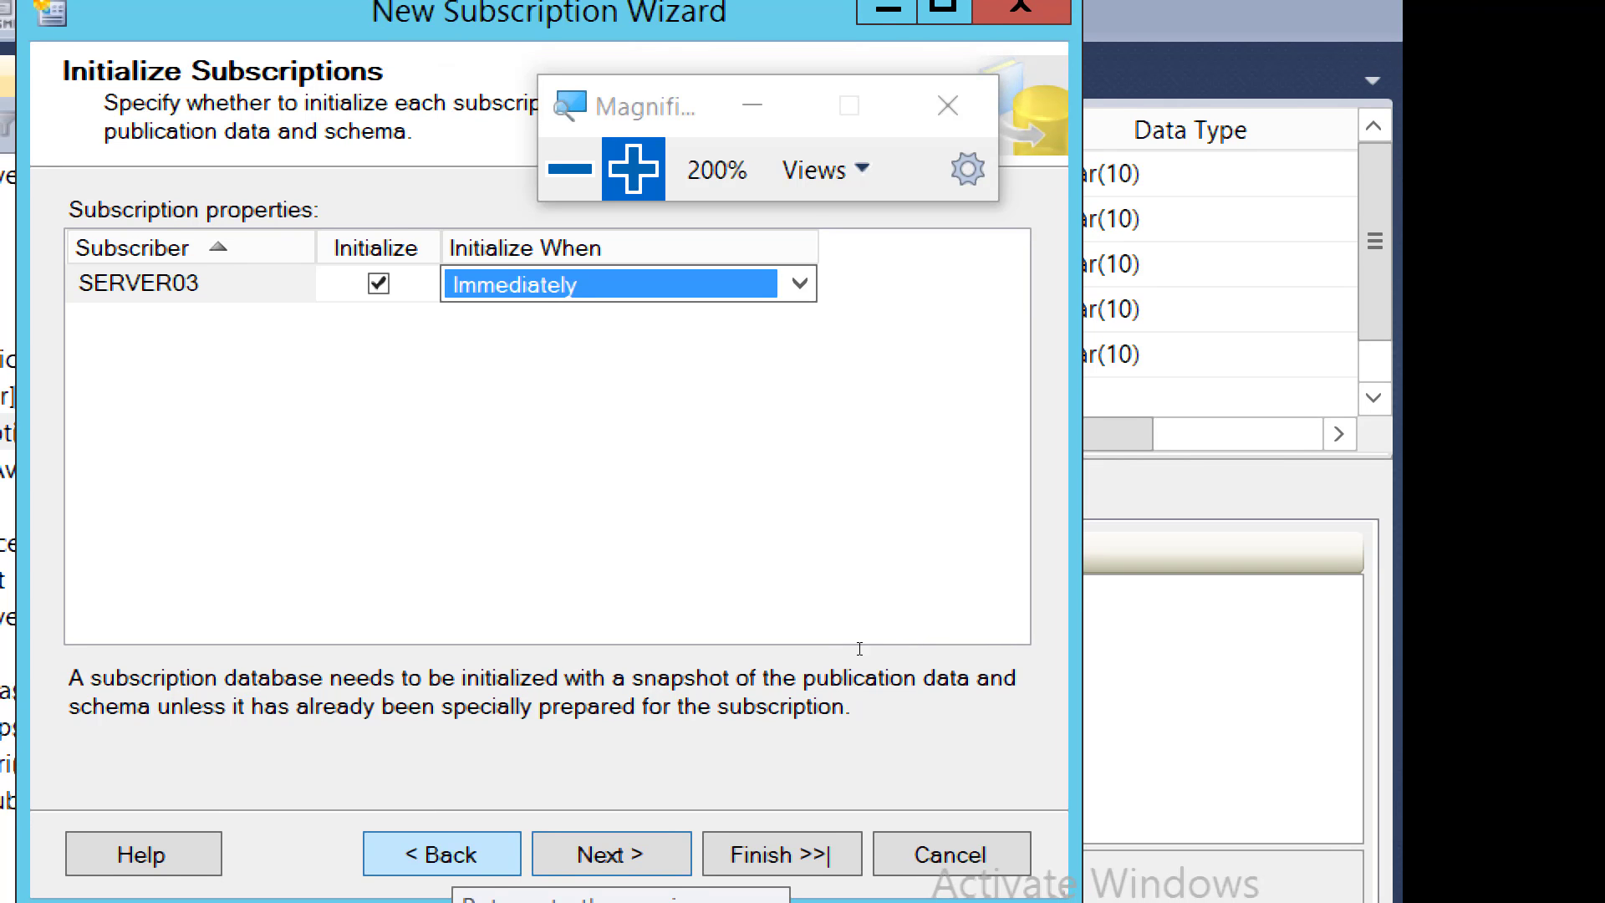
Go back through the wizard to recheck SERVER03's synchronization schedule and Distribution Agent security settings
click(441, 850)
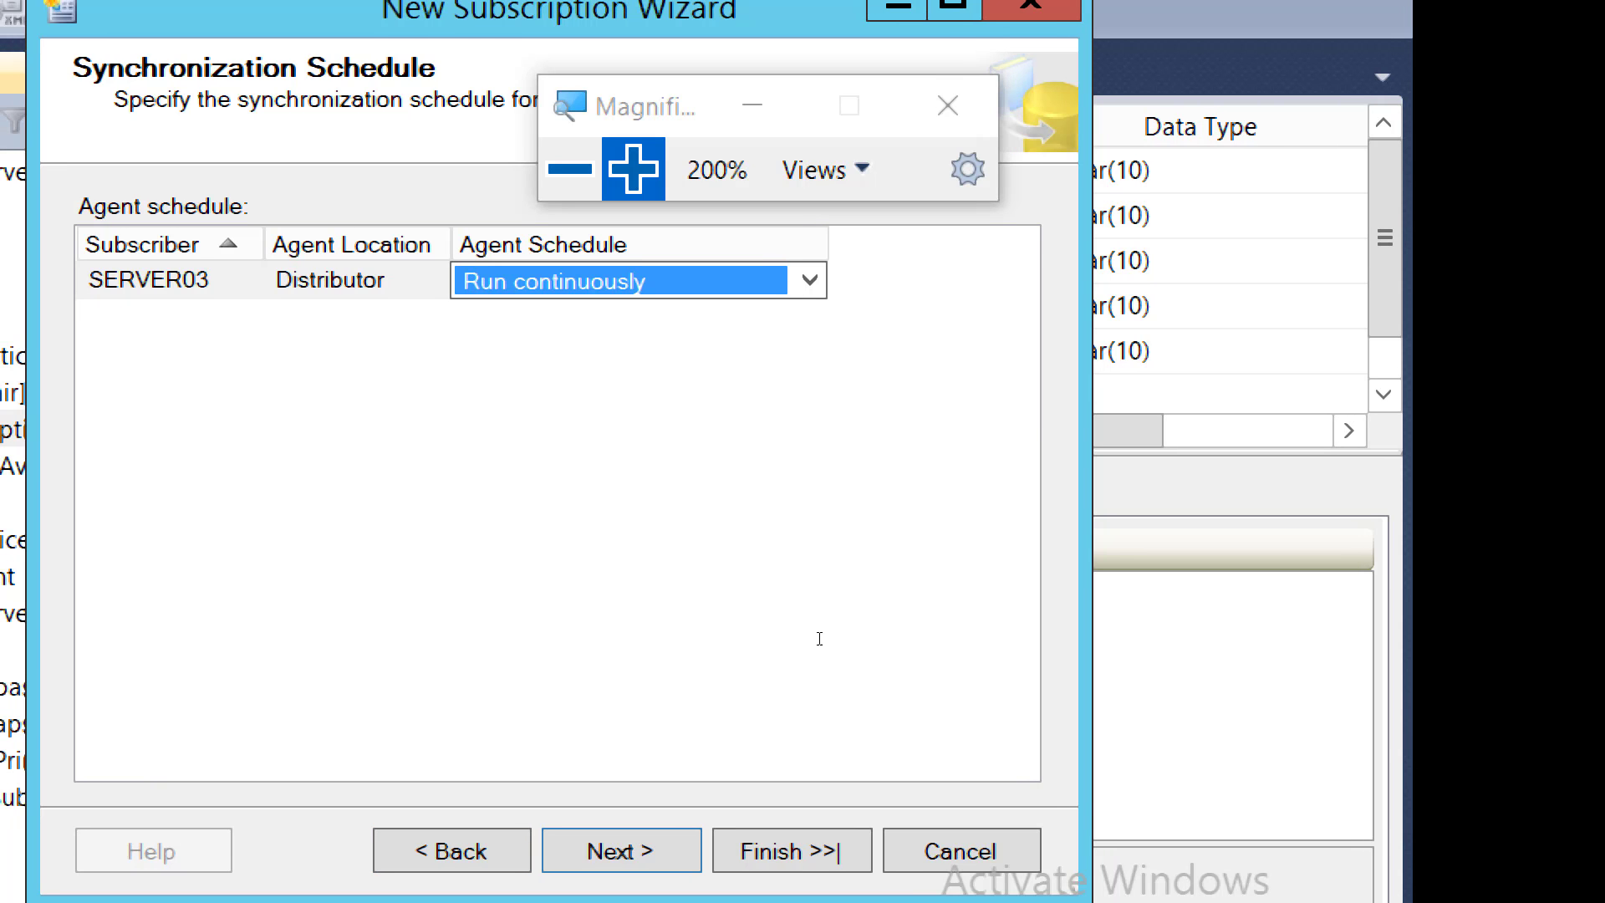
click(449, 851)
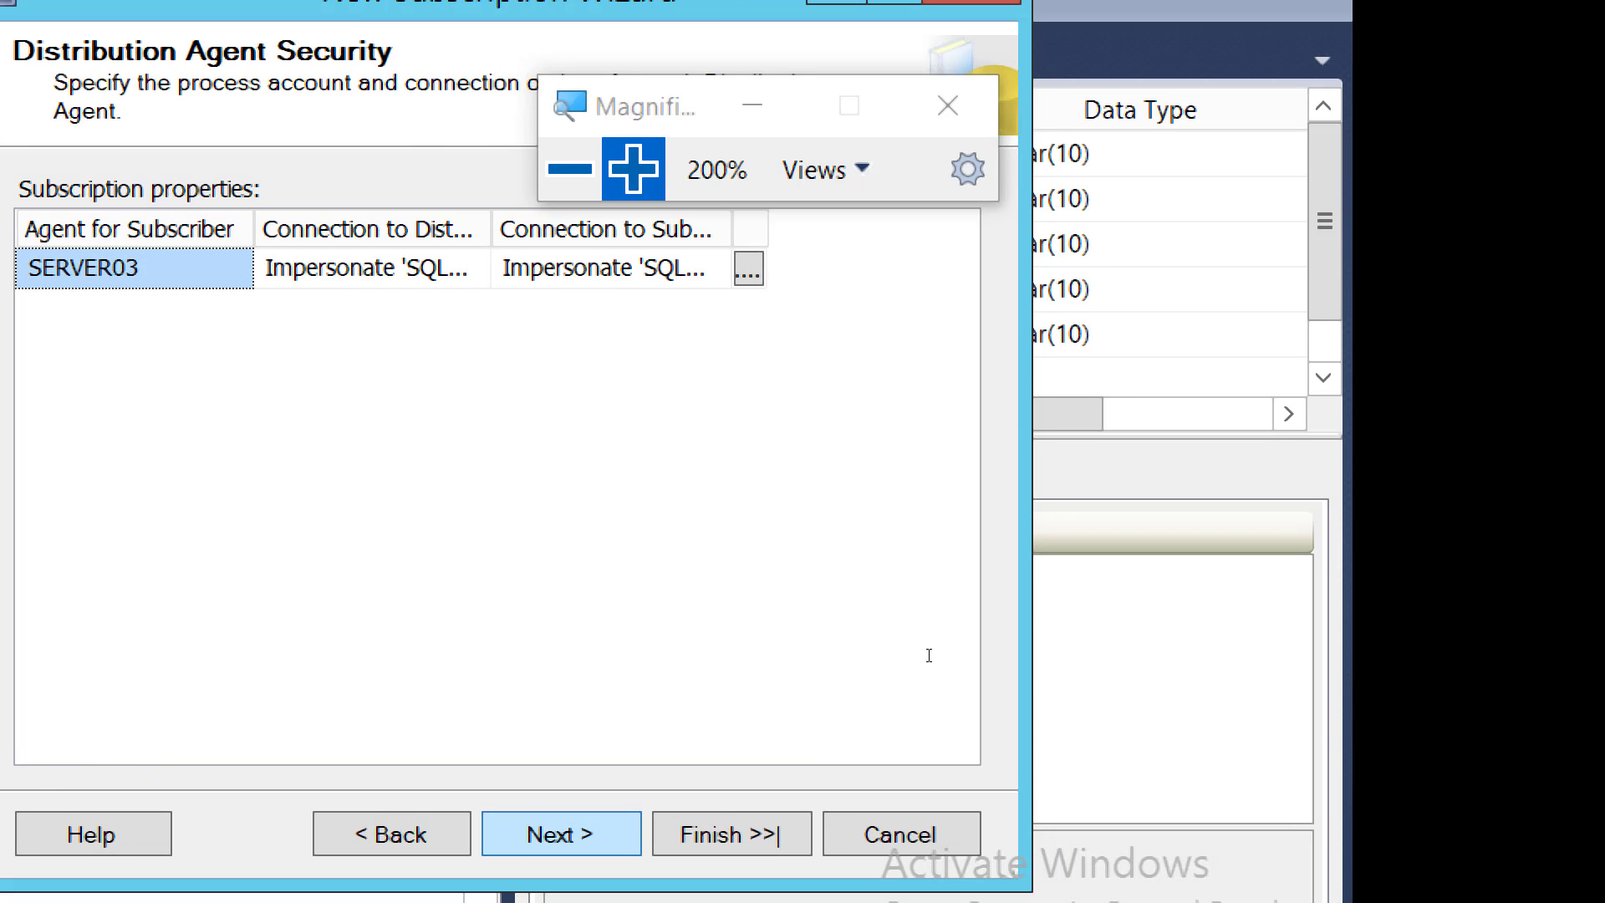
click(617, 848)
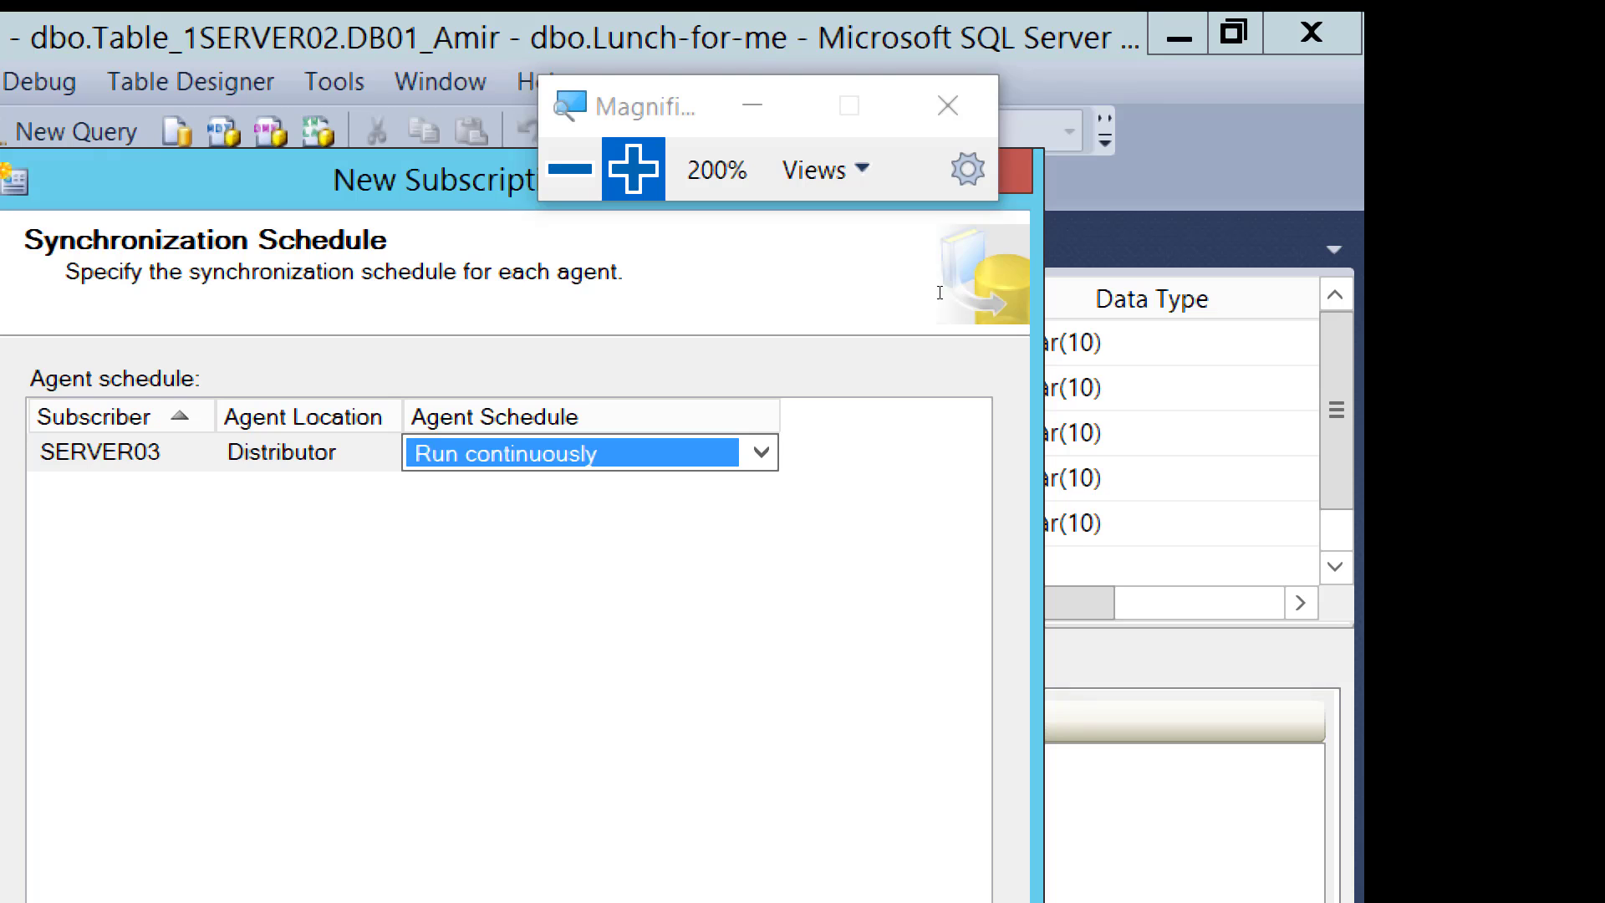
Keep the continuous schedule and accept immediate initialization of the SERVER03 subscription, proceeding to the wizard actions
key(Return)
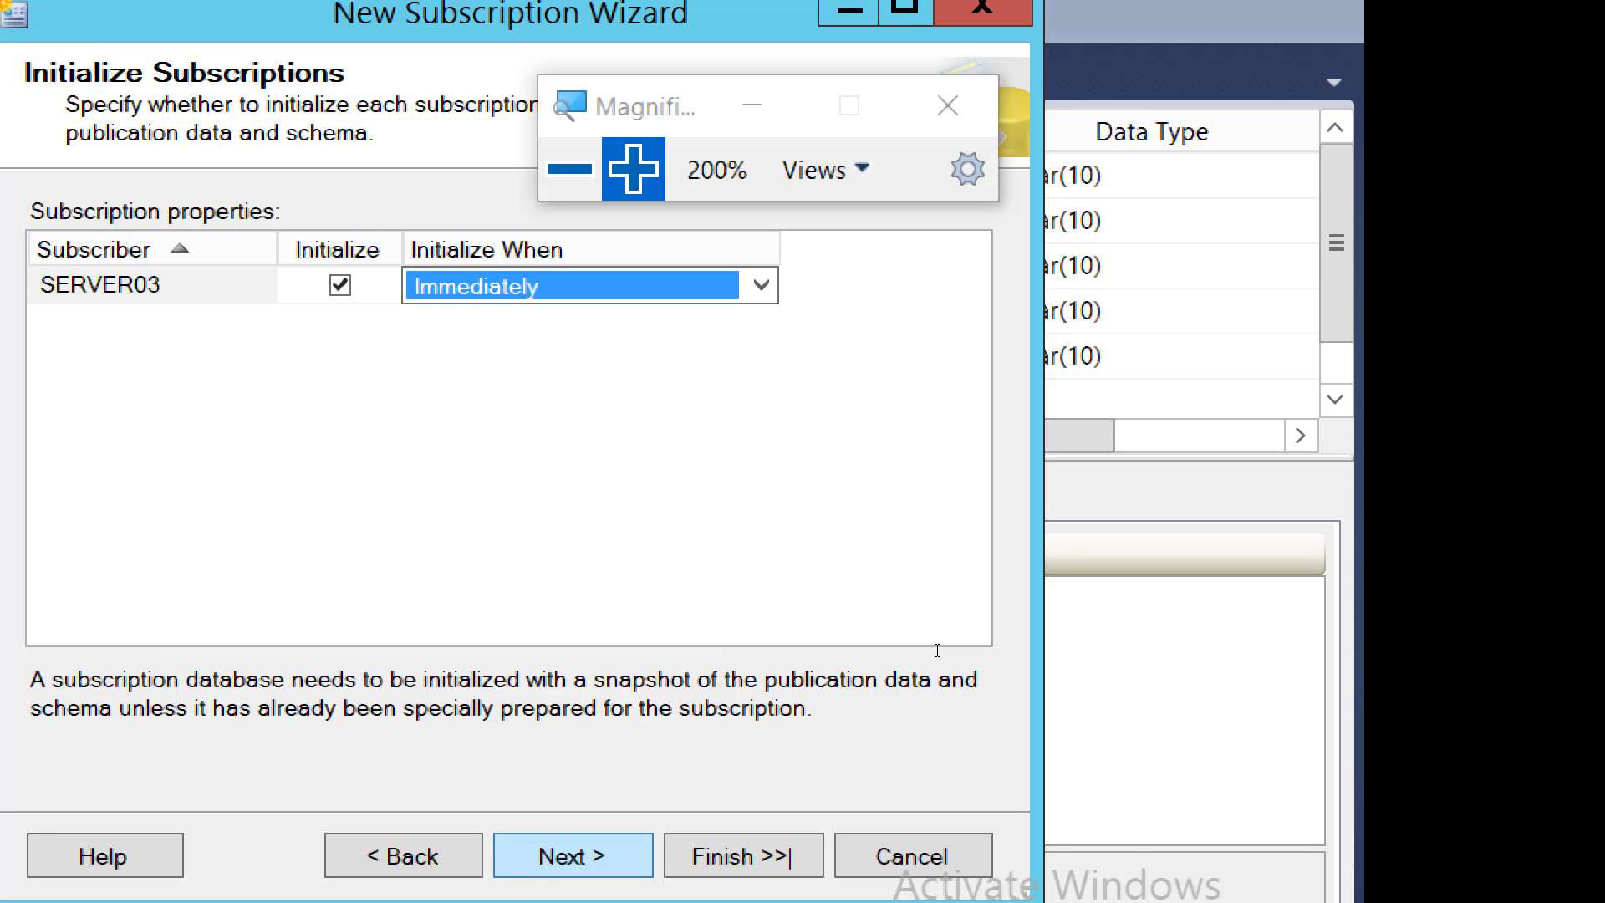
key(Return)
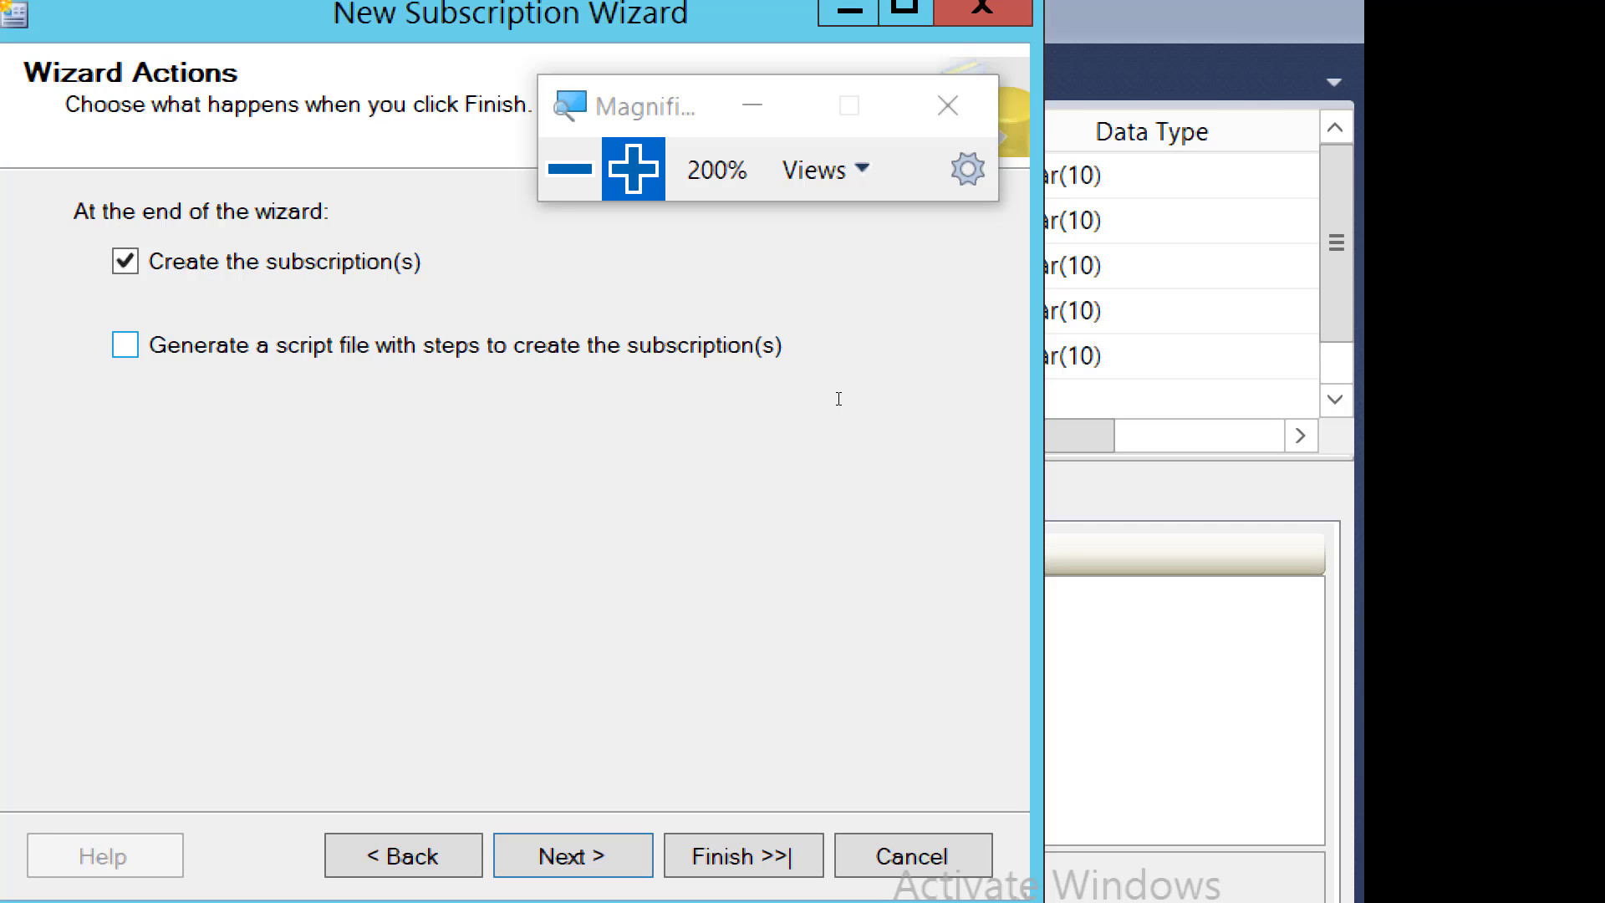
Enable generating a script file alongside creating the subscription, accept the NewSubscription.sql appending and Unicode settings, and proceed to the wizard summary
click(126, 344)
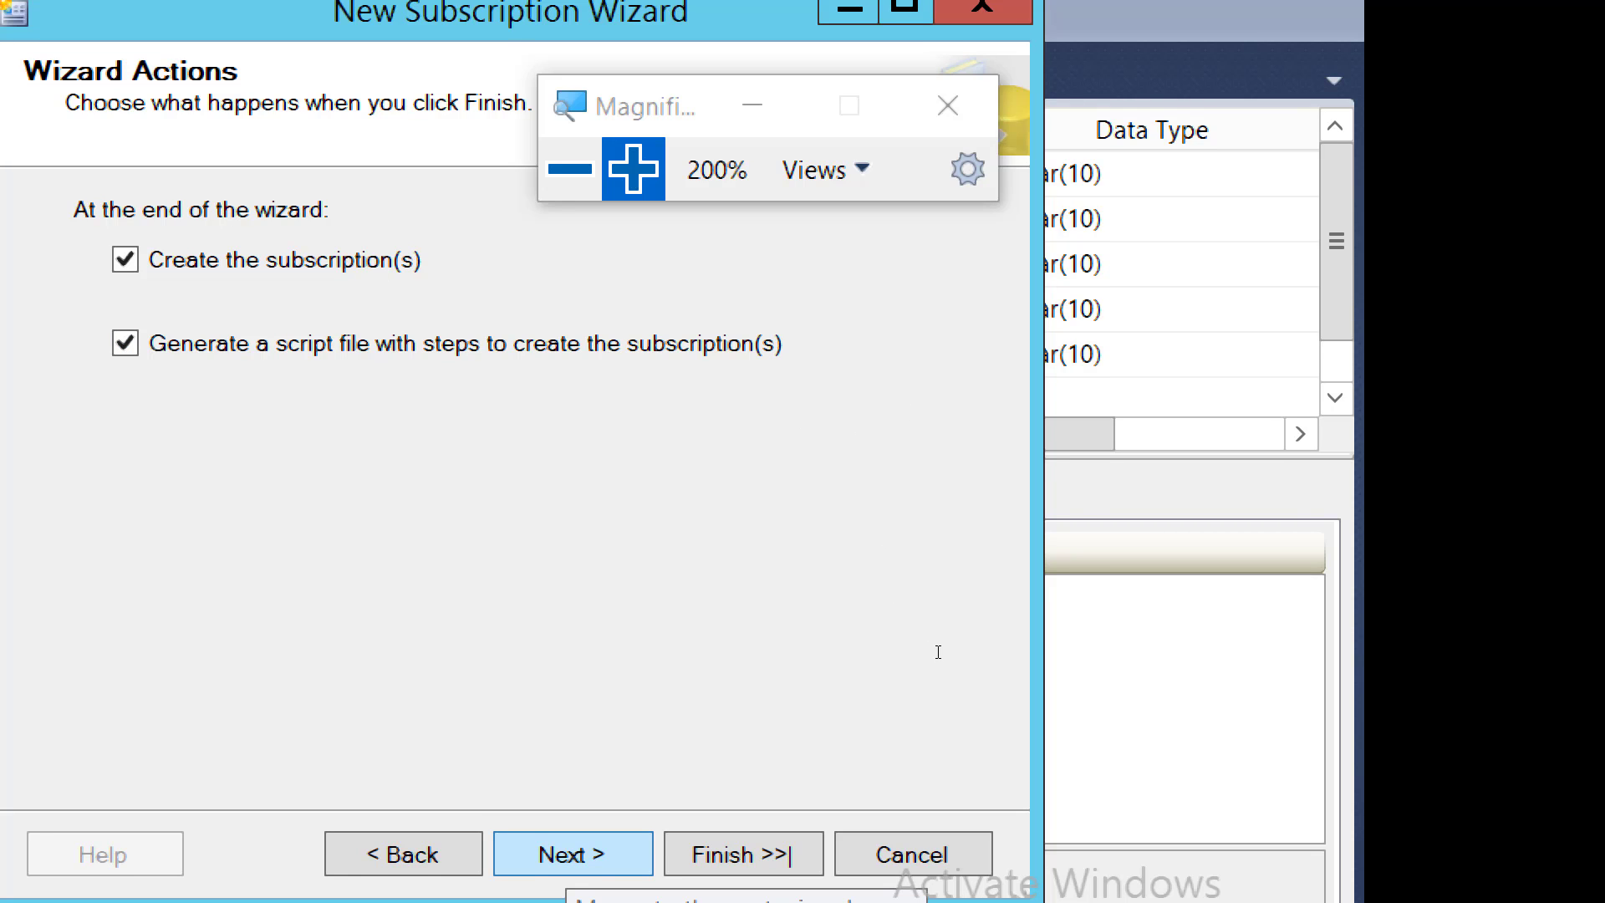
click(570, 854)
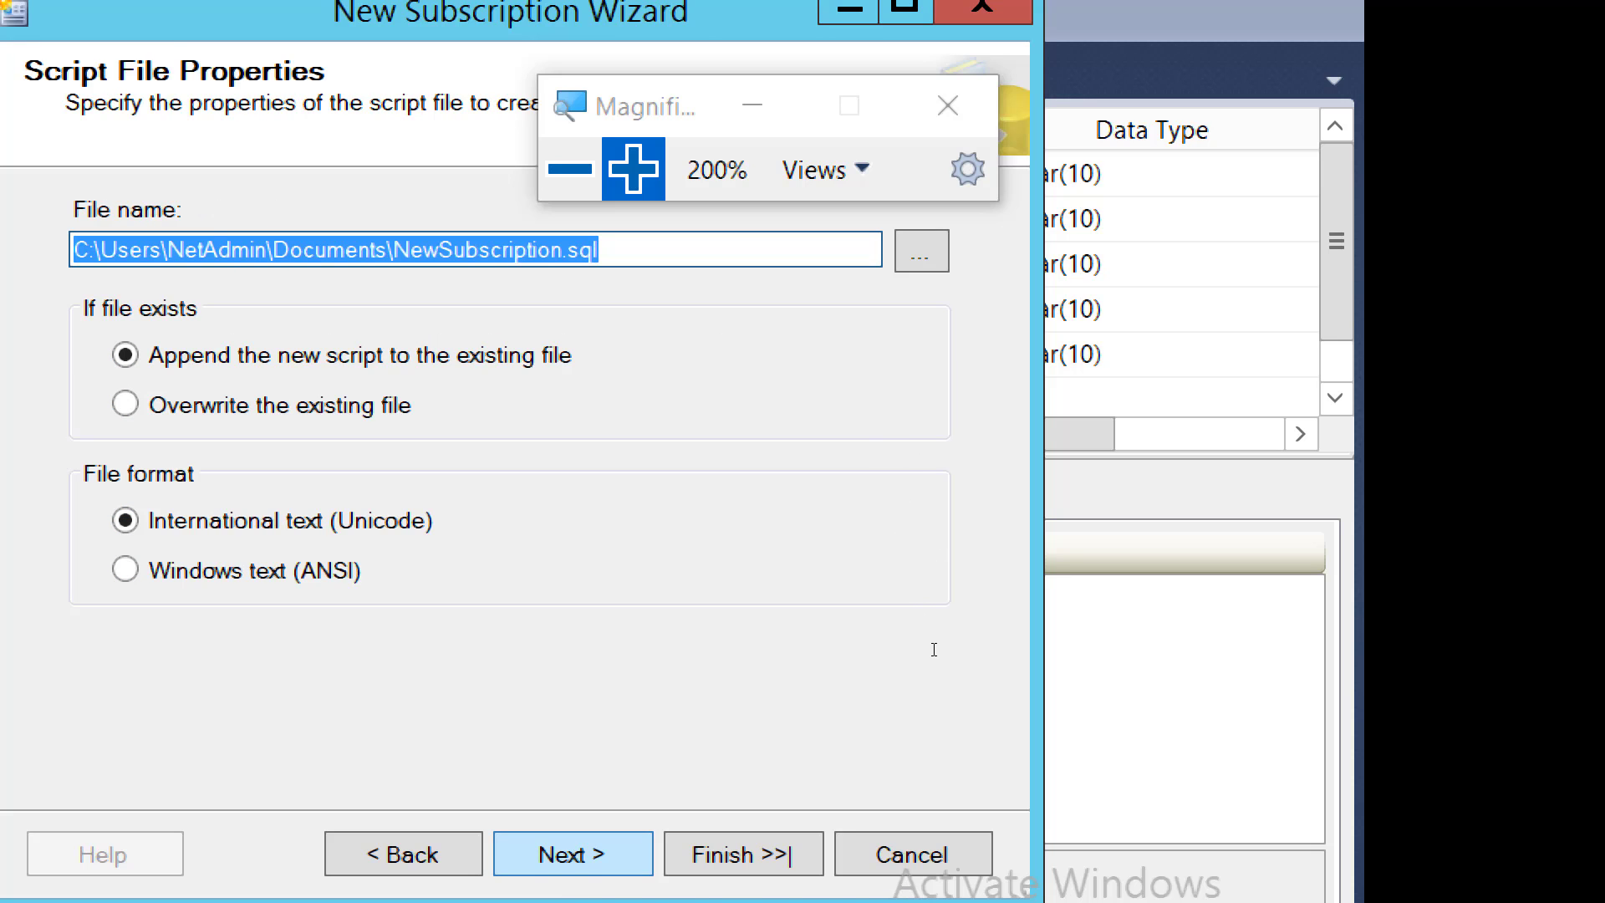
click(572, 854)
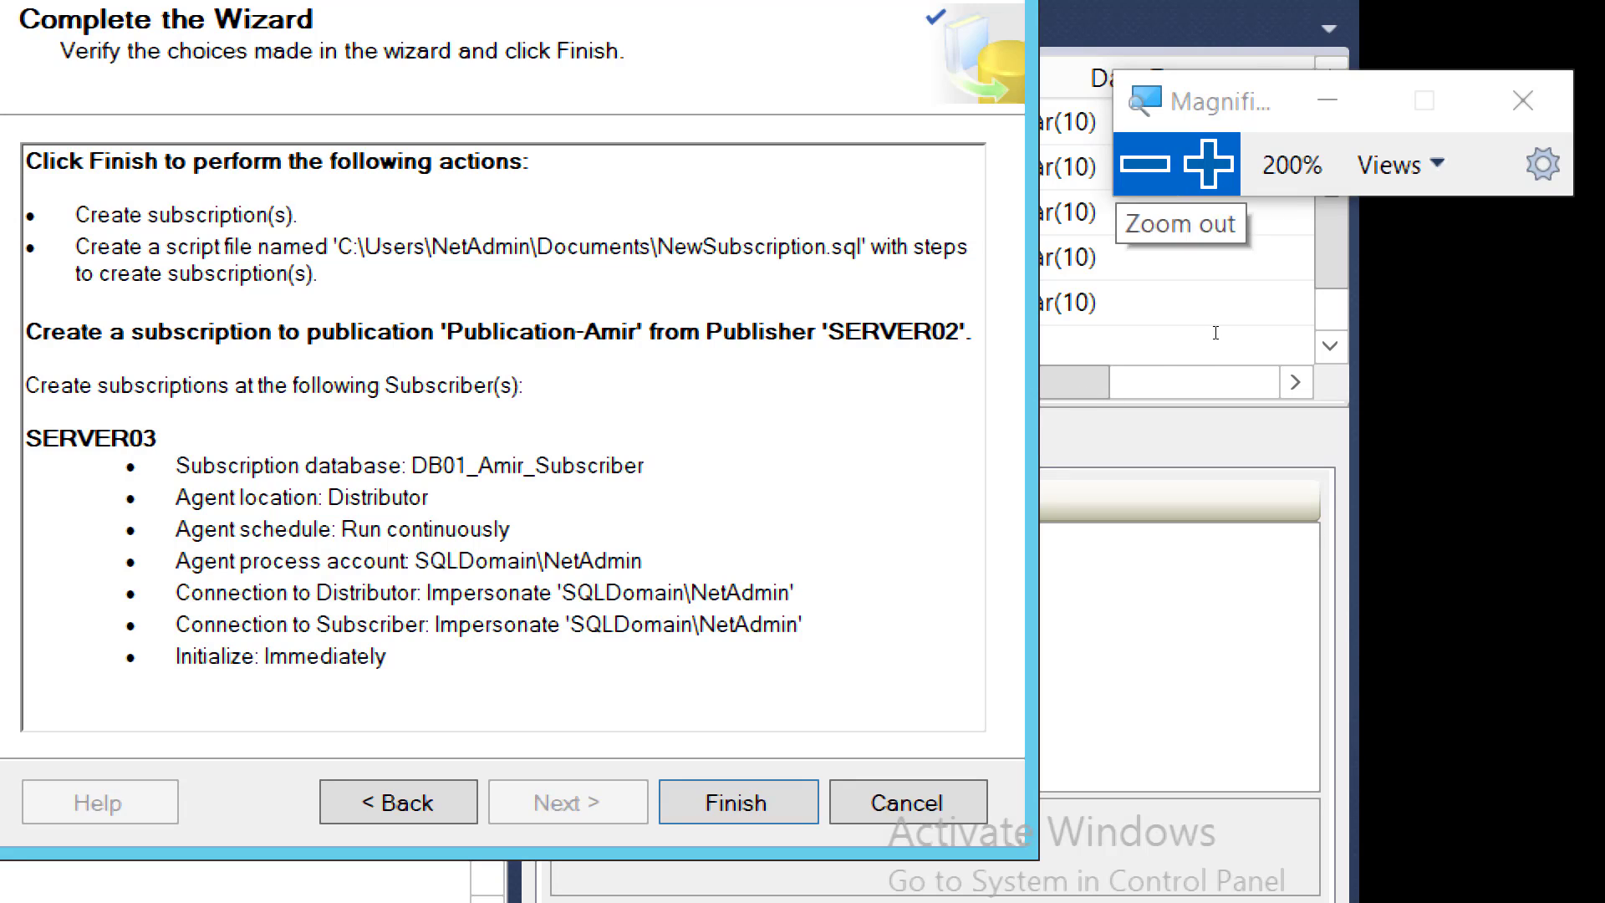
click(1144, 164)
click(1144, 163)
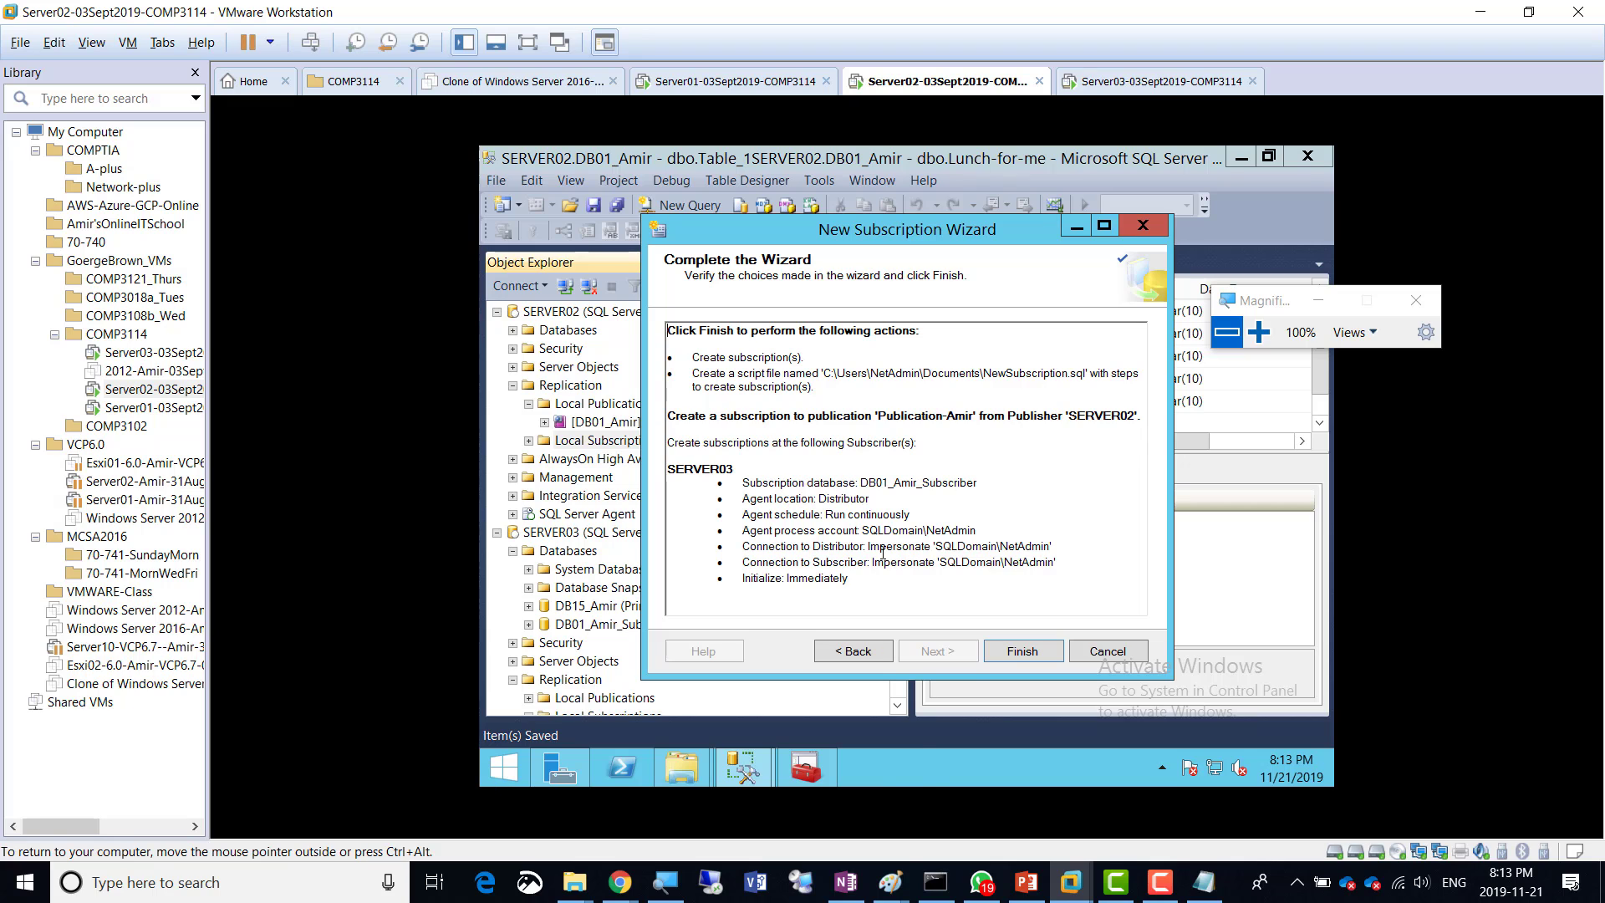
Switch to the OneNote notes and duplicate the "Screenshot 6" line as a new list item directly below it
click(846, 881)
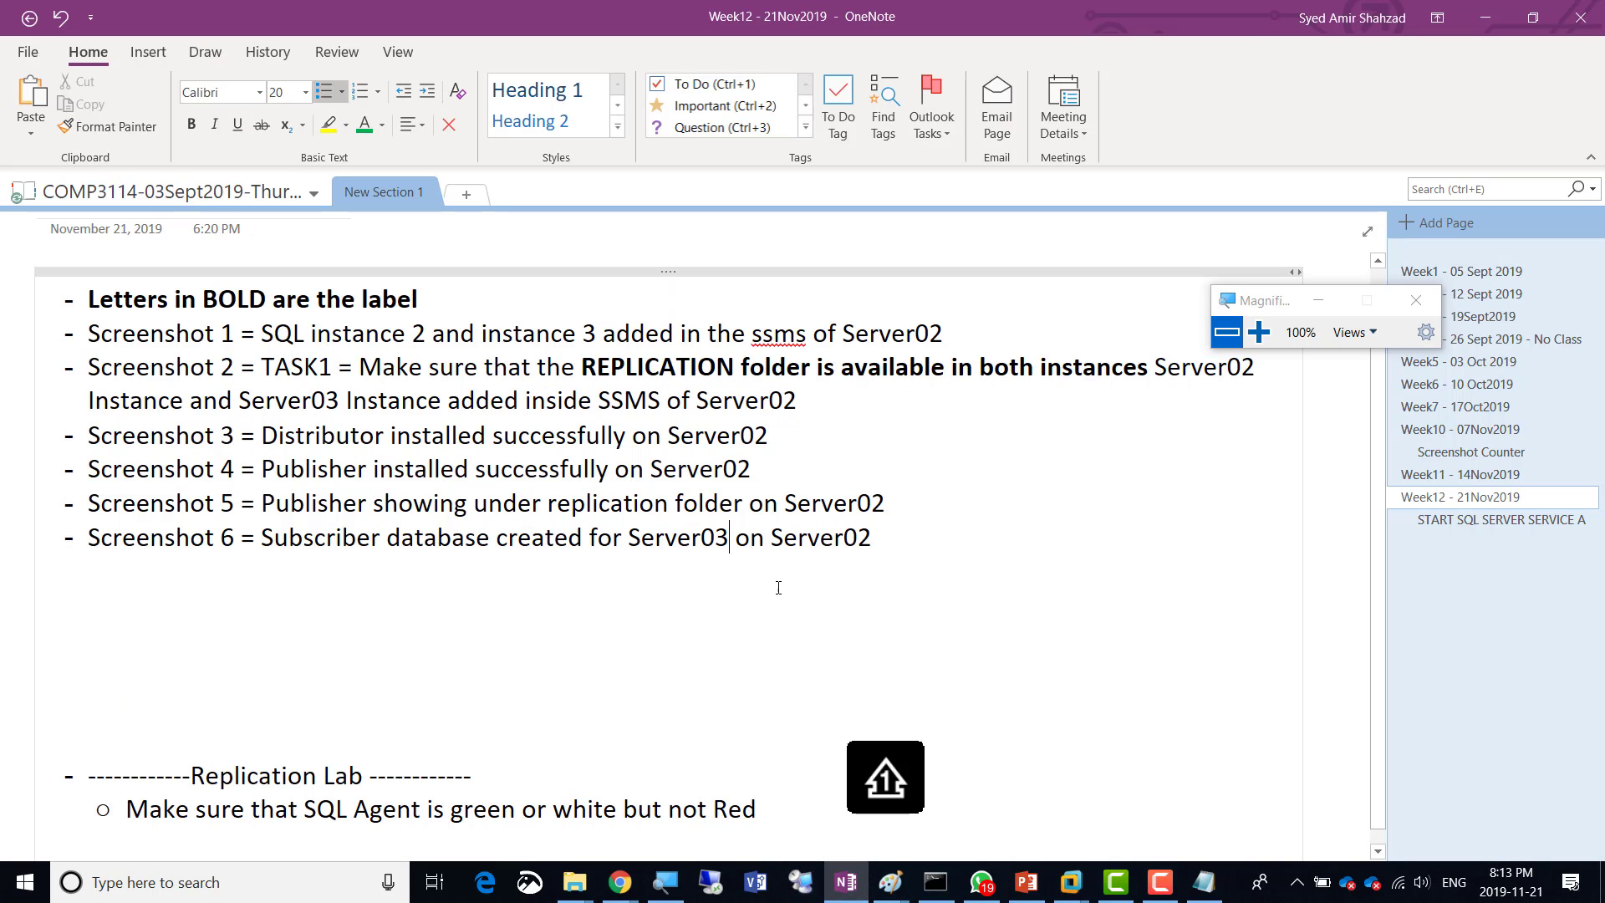
click(872, 537)
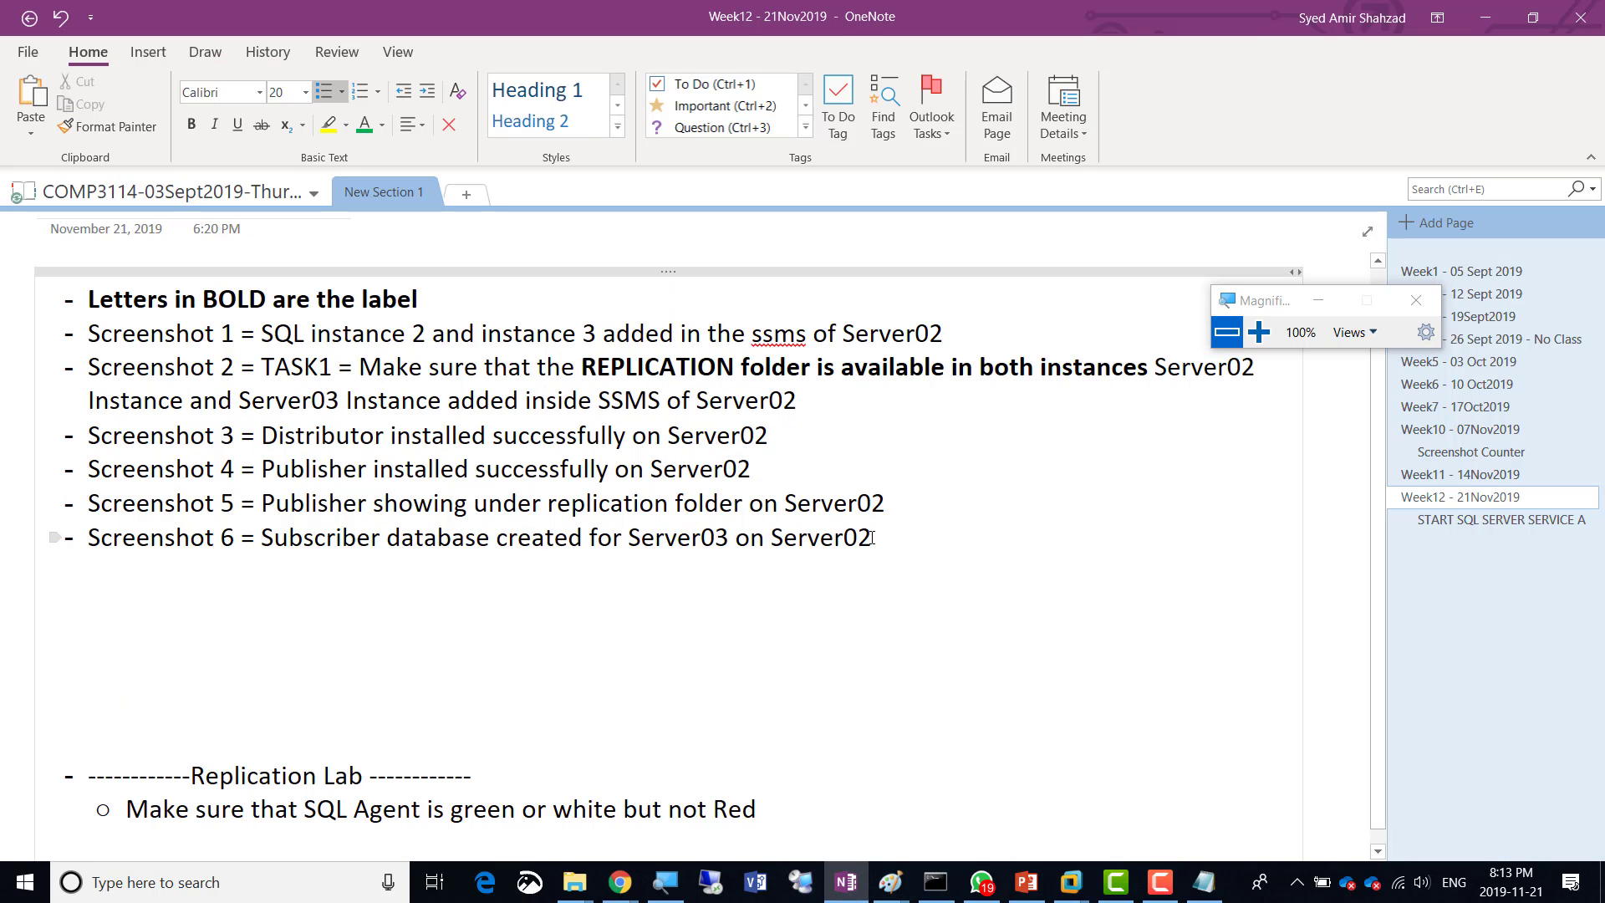
key(shift+Home)
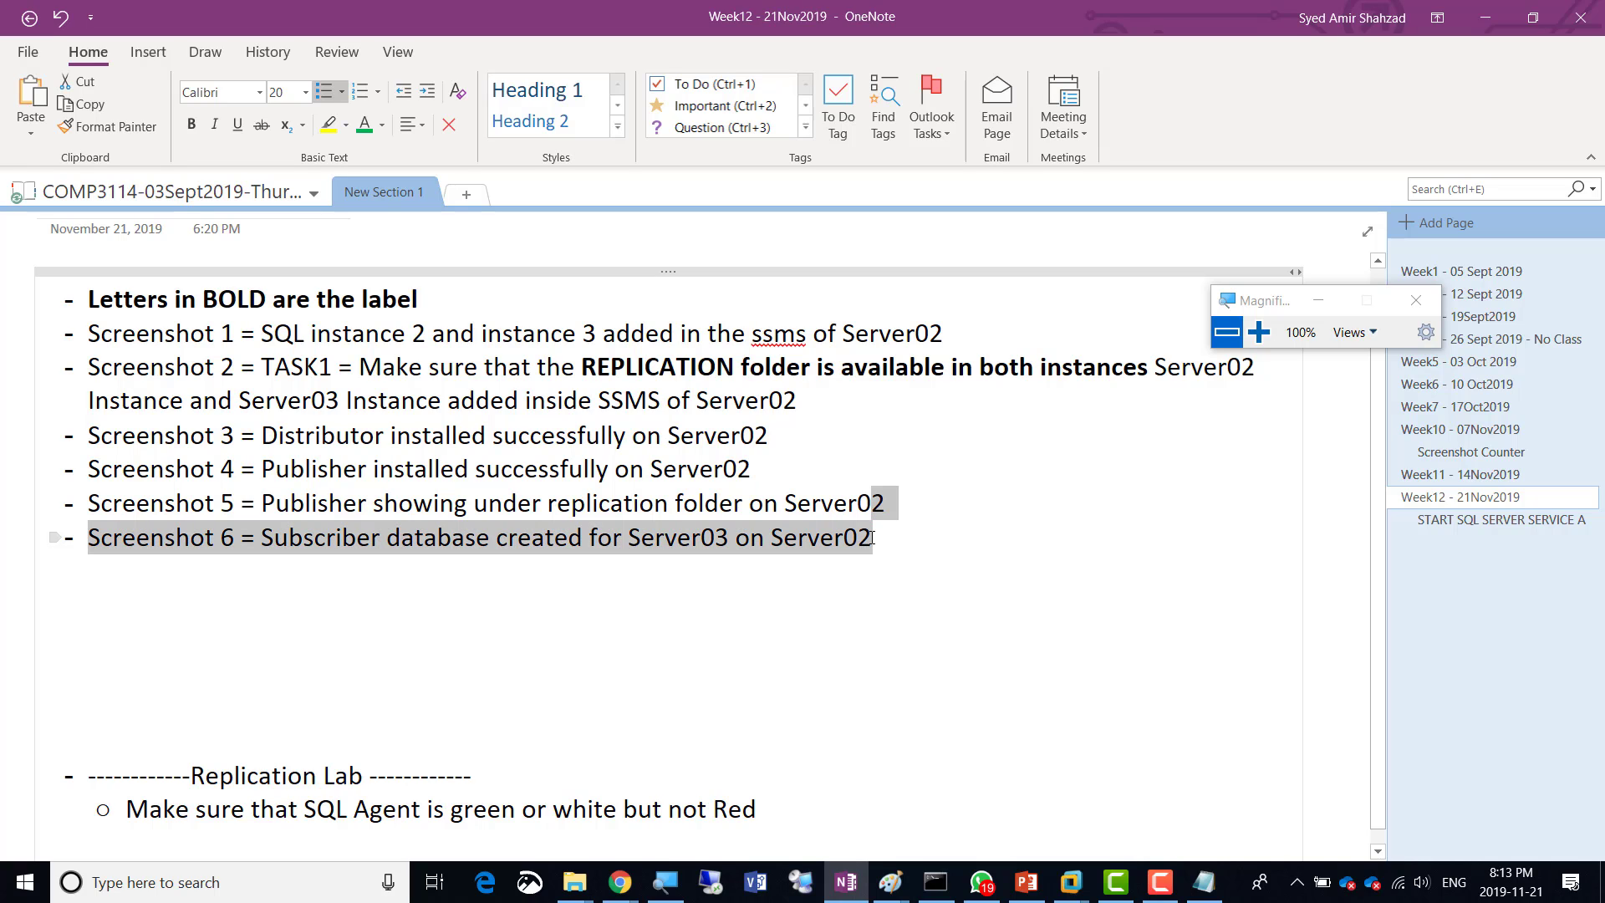
key(shift+Right)
key(shift+Left)
key(ctrl+c)
click(871, 537)
key(Return)
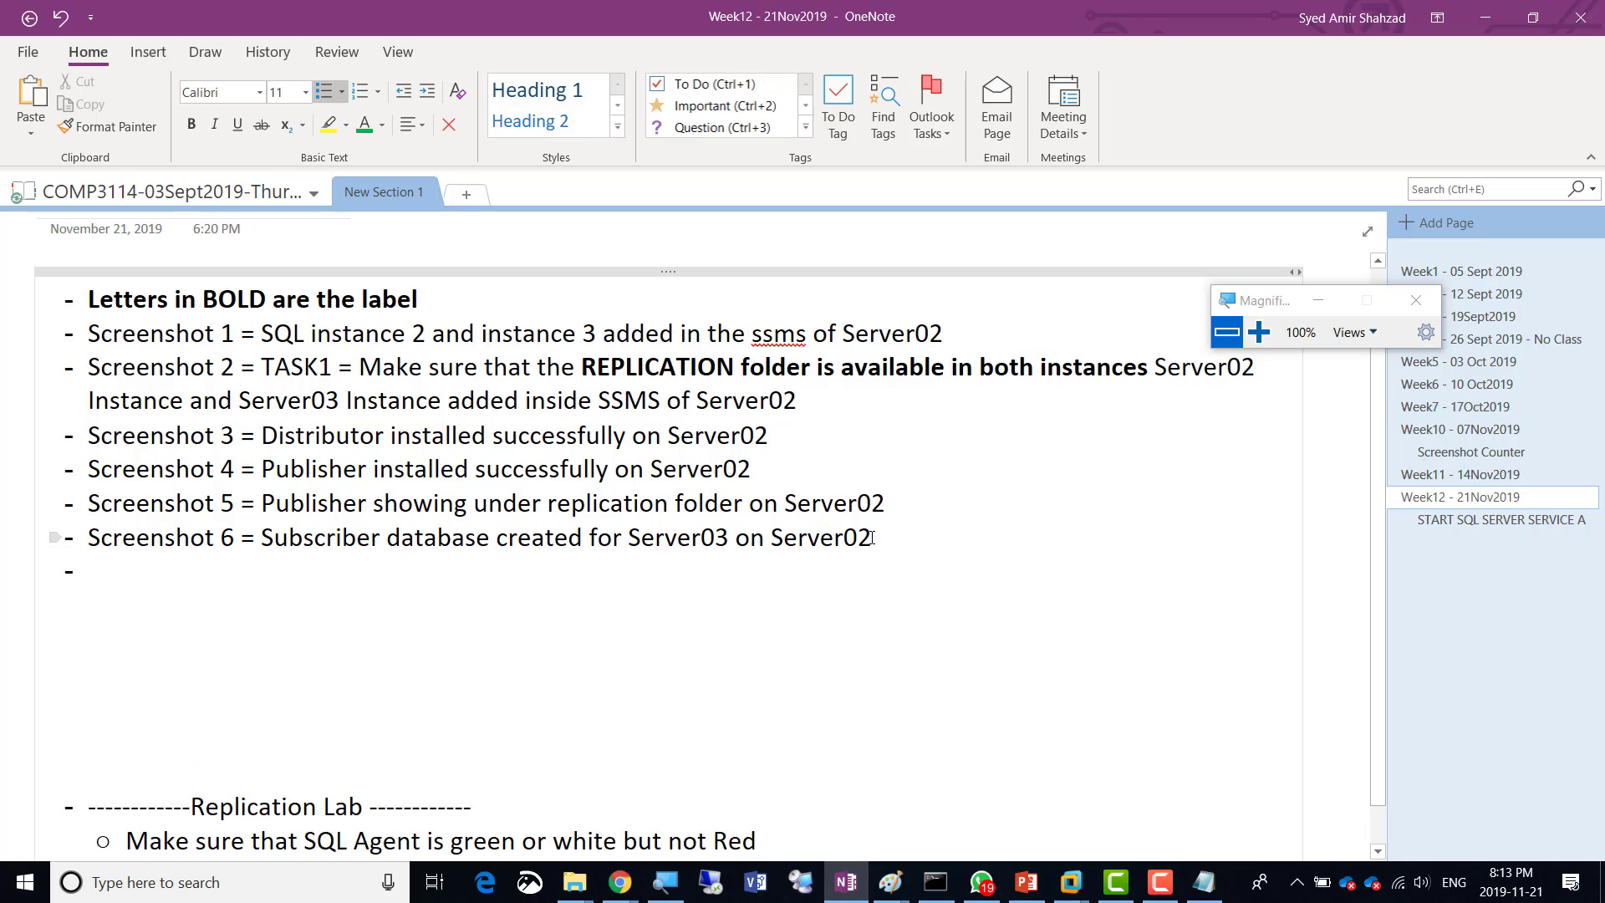
key(ctrl+v)
Renumber the duplicated list item as "Screenshot 7"
key(Home)
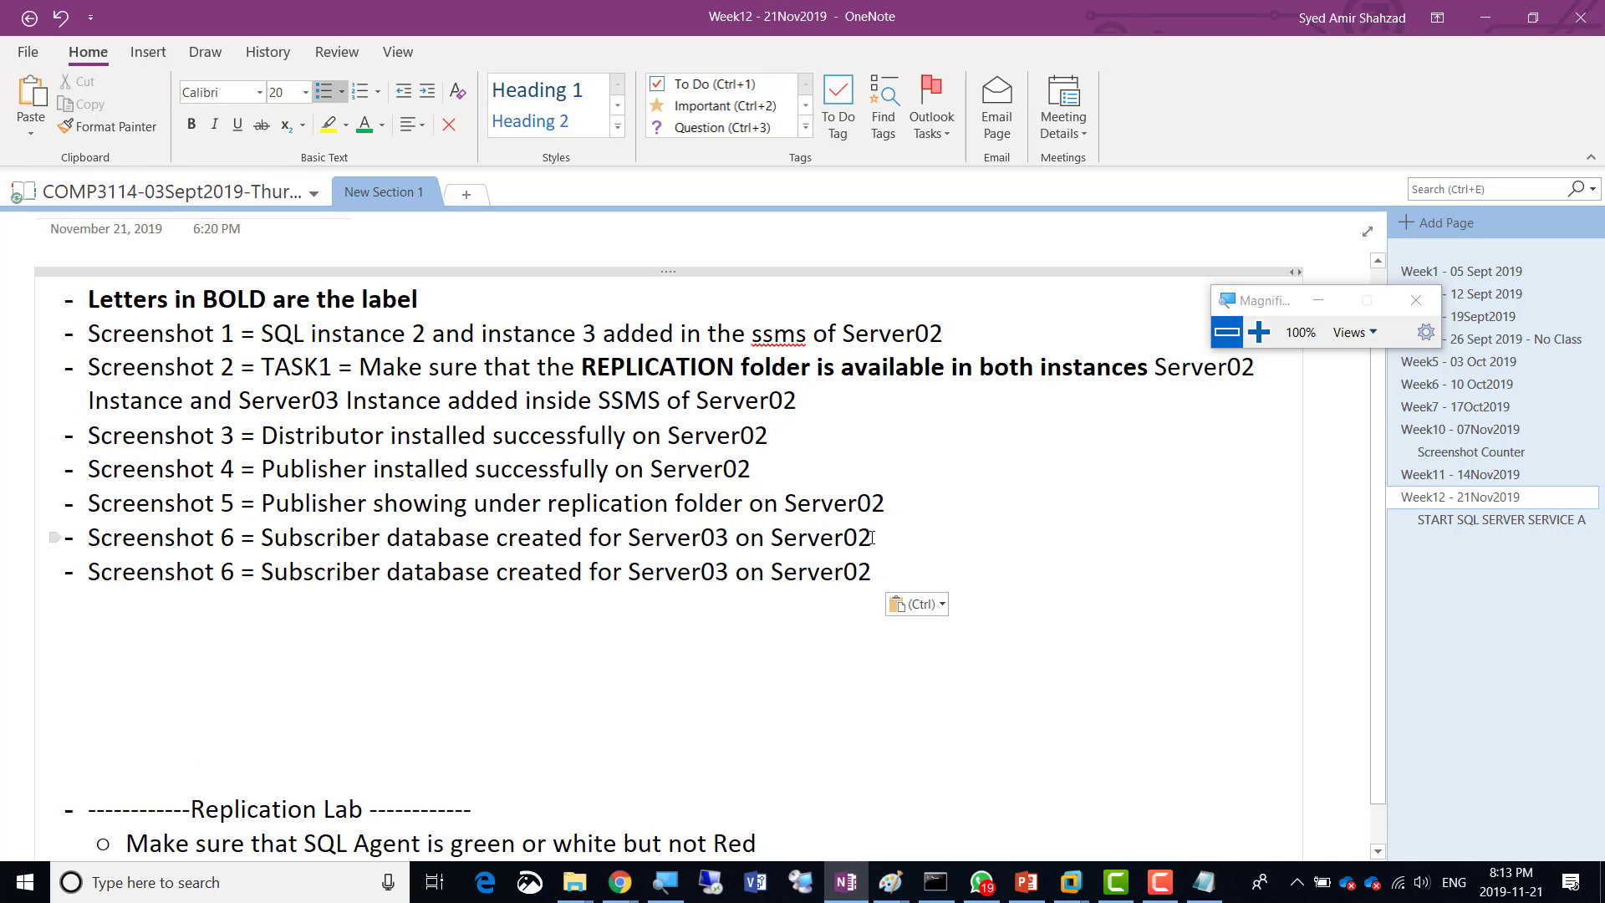
key(Right)
key(Right)
key(Right)
key(Right)
key(Right)
key(Right)
key(Right)
key(Right)
key(Right)
key(Right)
key(Right)
key(shift+Right)
text(7)
Reword the Screenshot 7 entry to read "Subscriber database creation Summary for Server03 on Server02"
key(Right)
key(Right)
key(Right)
key(Right)
key(Right)
key(Right)
key(Right)
key(Right)
key(Right)
key(Right)
key(Right)
key(Right)
key(Right)
key(Right)
key(Right)
key(Right)
key(Right)
key(Right)
key(Right)
key(Right)
key(Right)
key(Right)
key(Right)
key(Right)
key(Right)
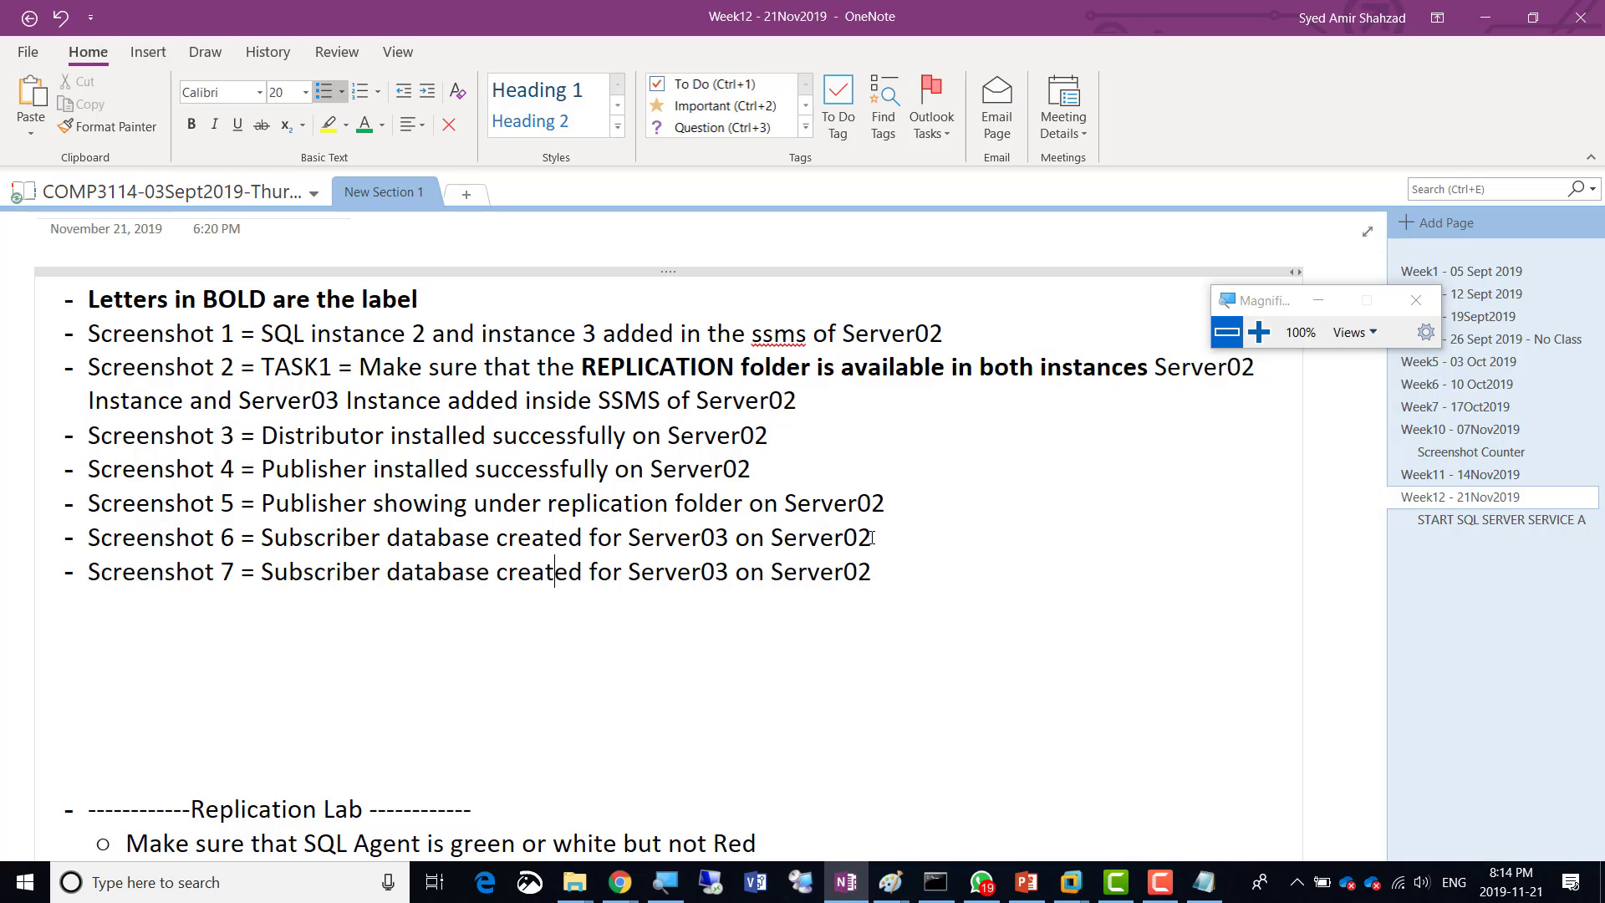
key(Left)
key(Right)
key(shift+Right)
key(shift+Right)
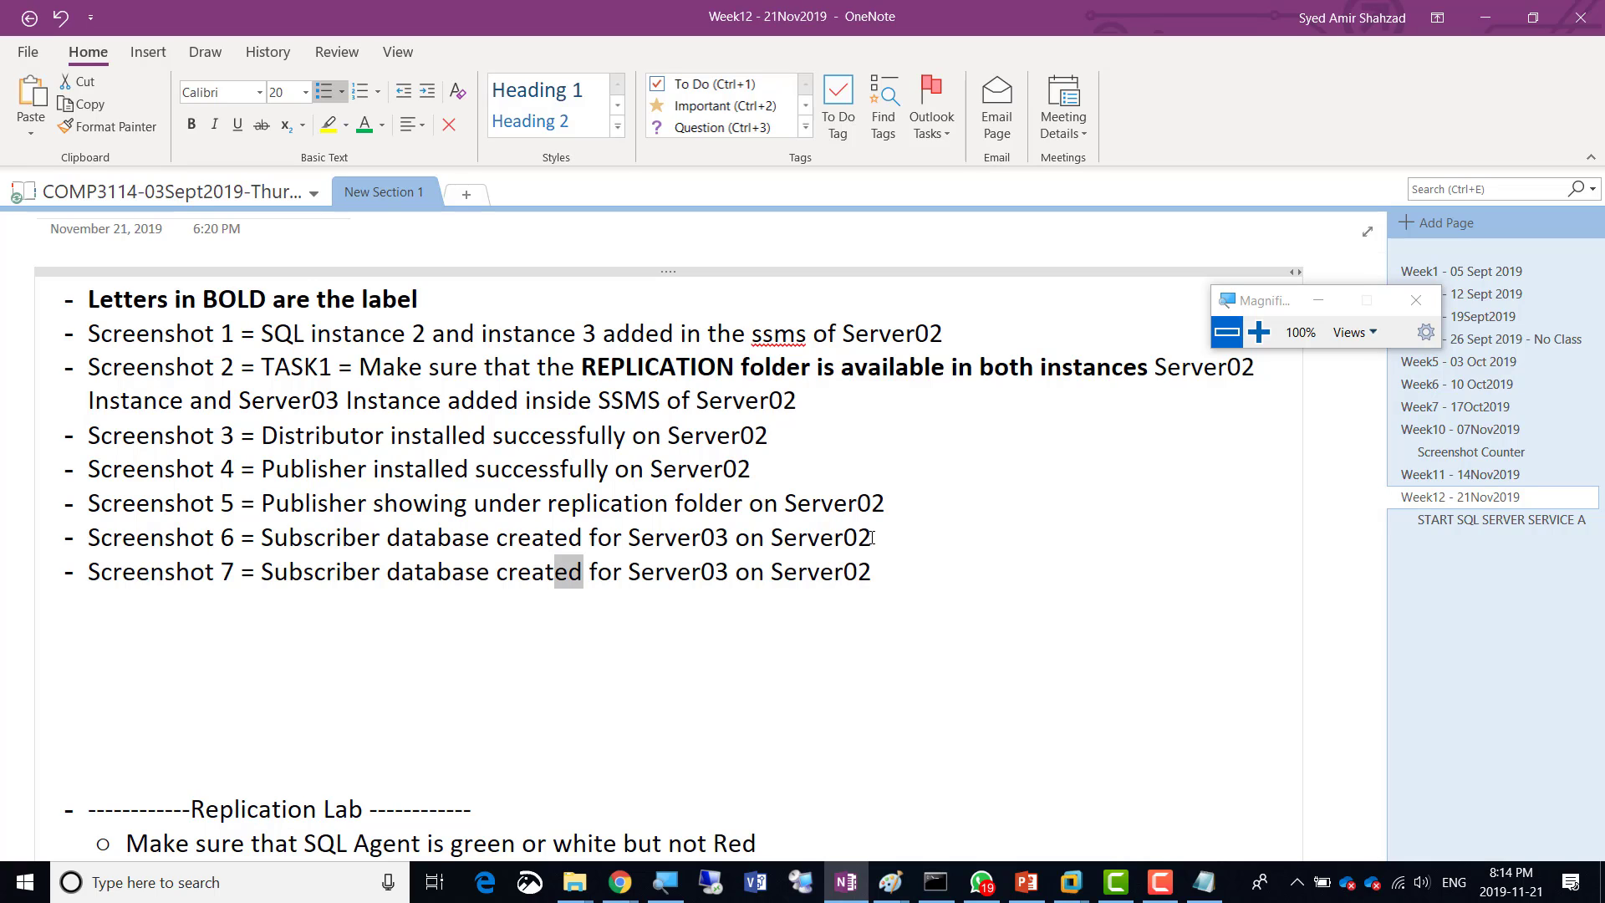
text(ion )
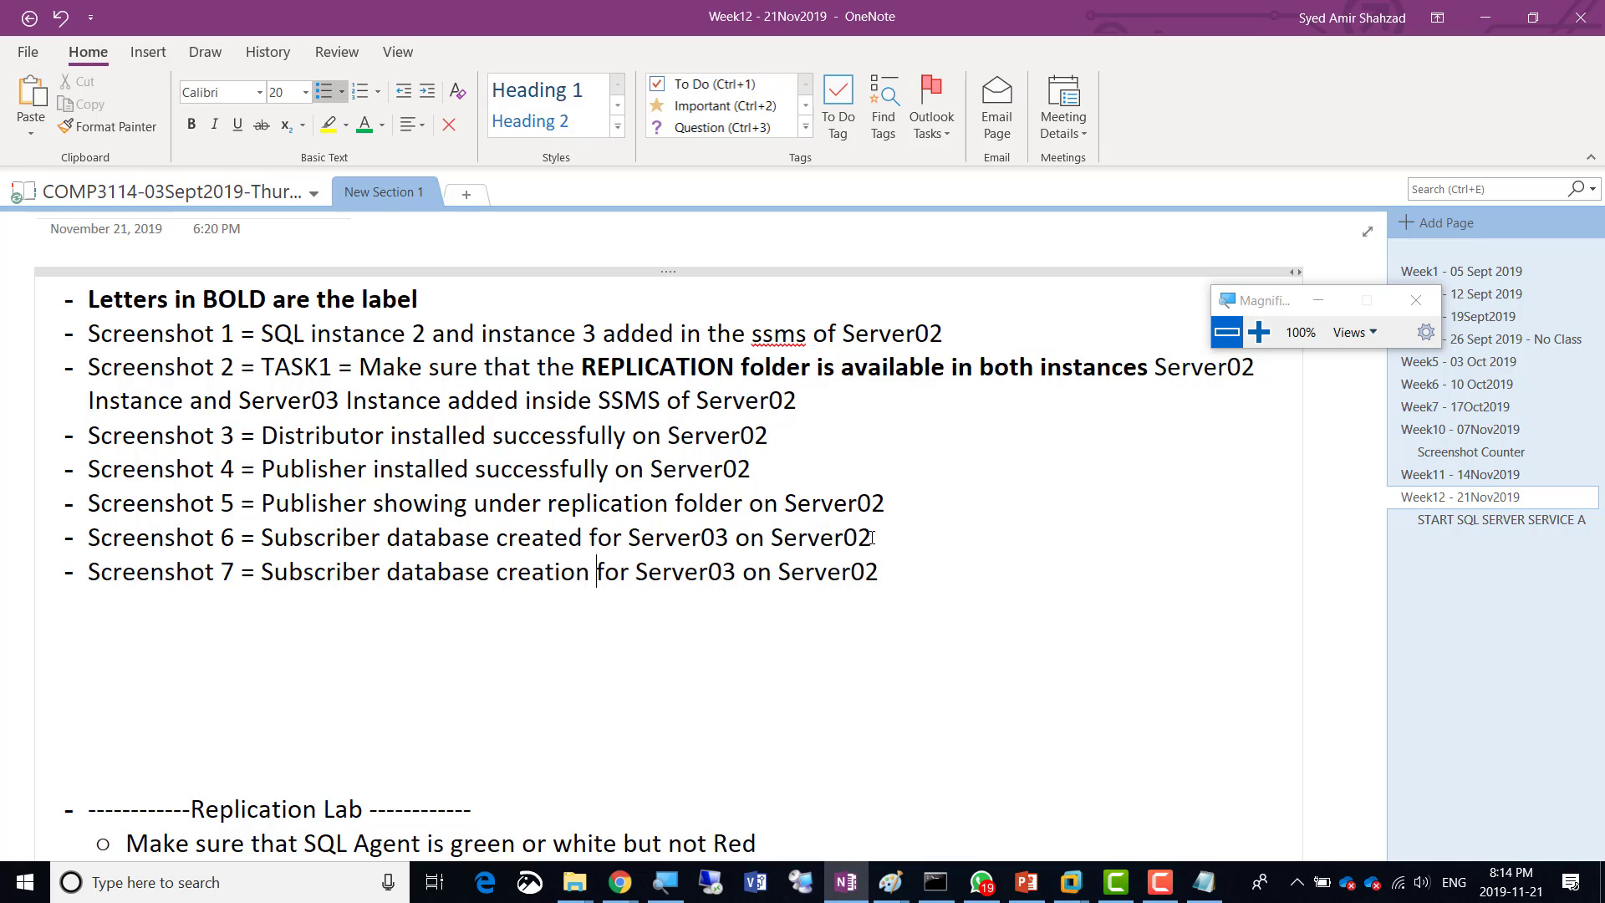
text(Summary)
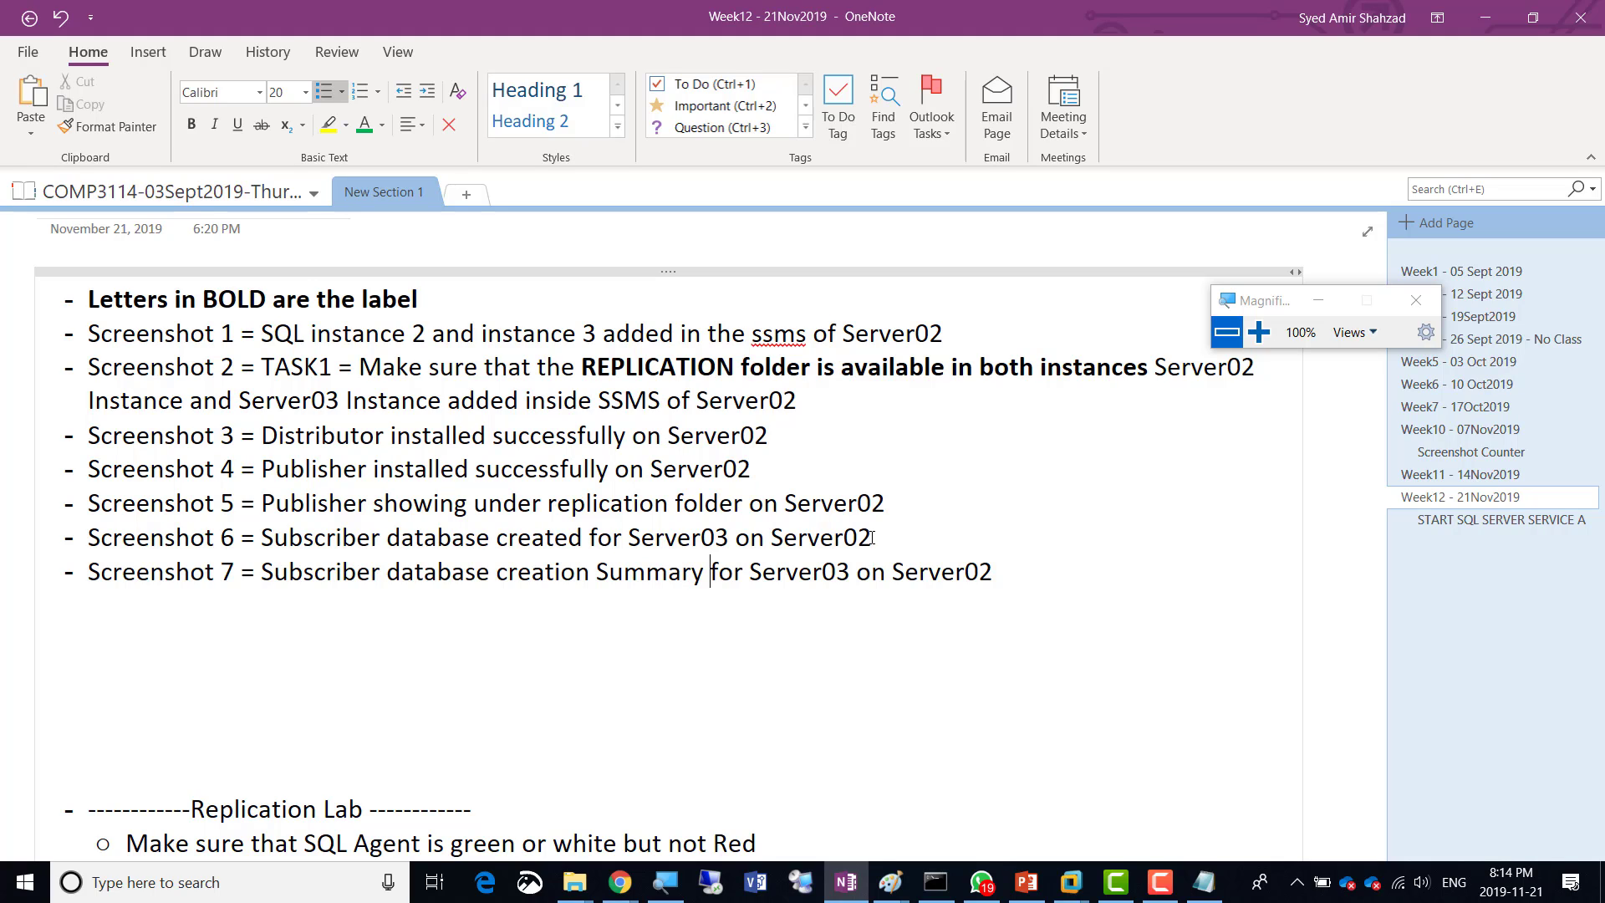
Switch back to the SERVER02 virtual machine, review the subscription summary, finish creating the SERVER03 subscription and close the wizard
key(alt+Tab)
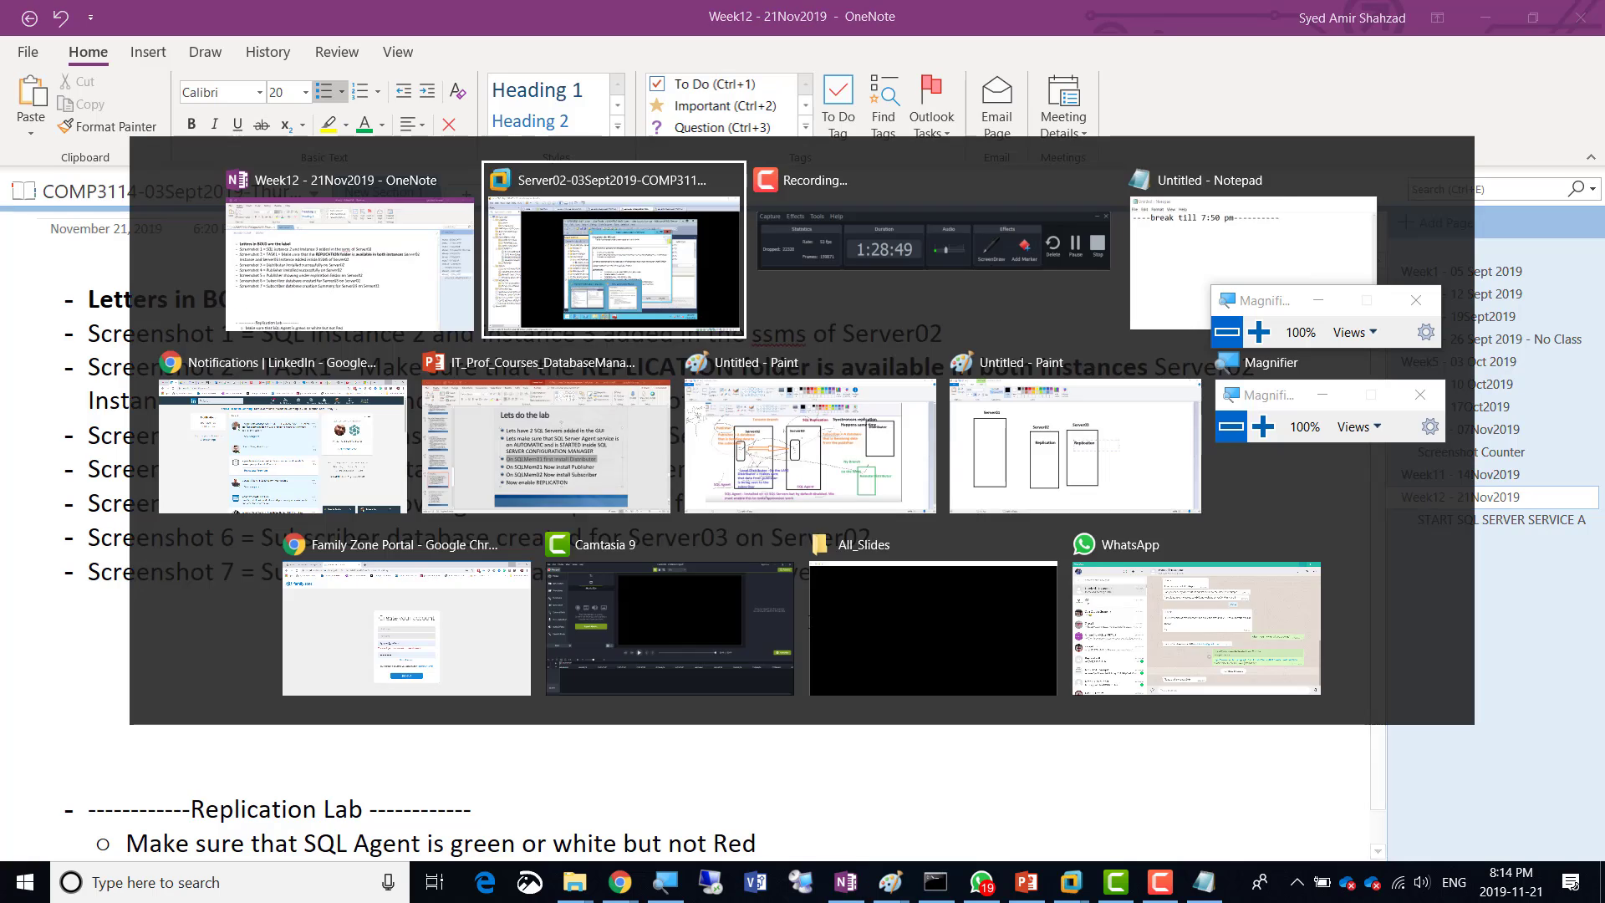
click(1258, 331)
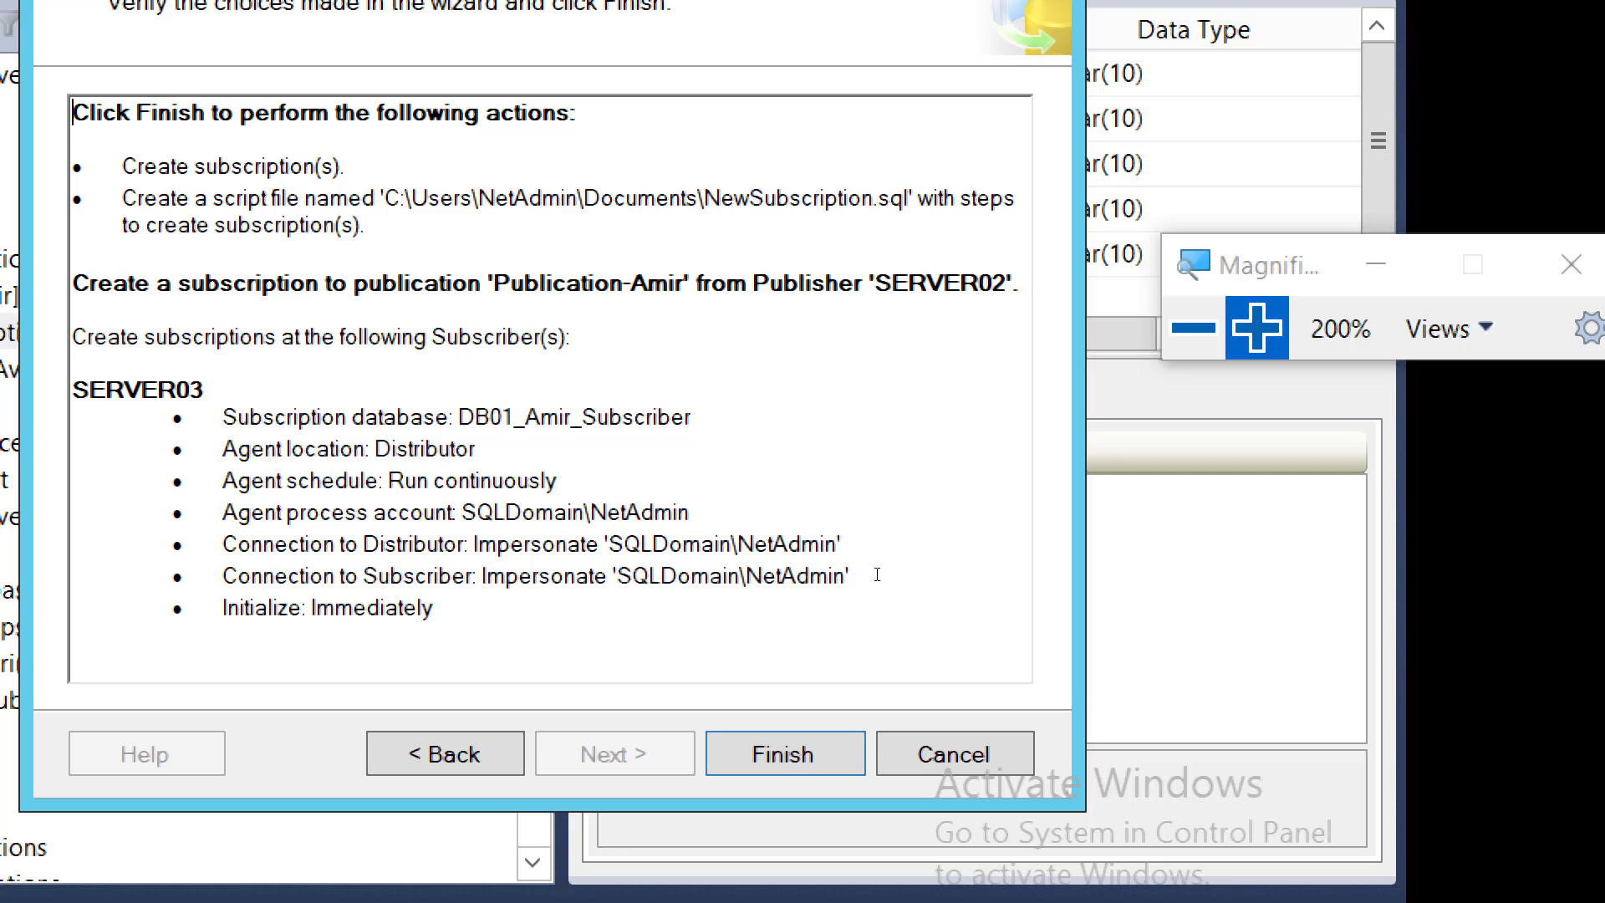
click(1193, 328)
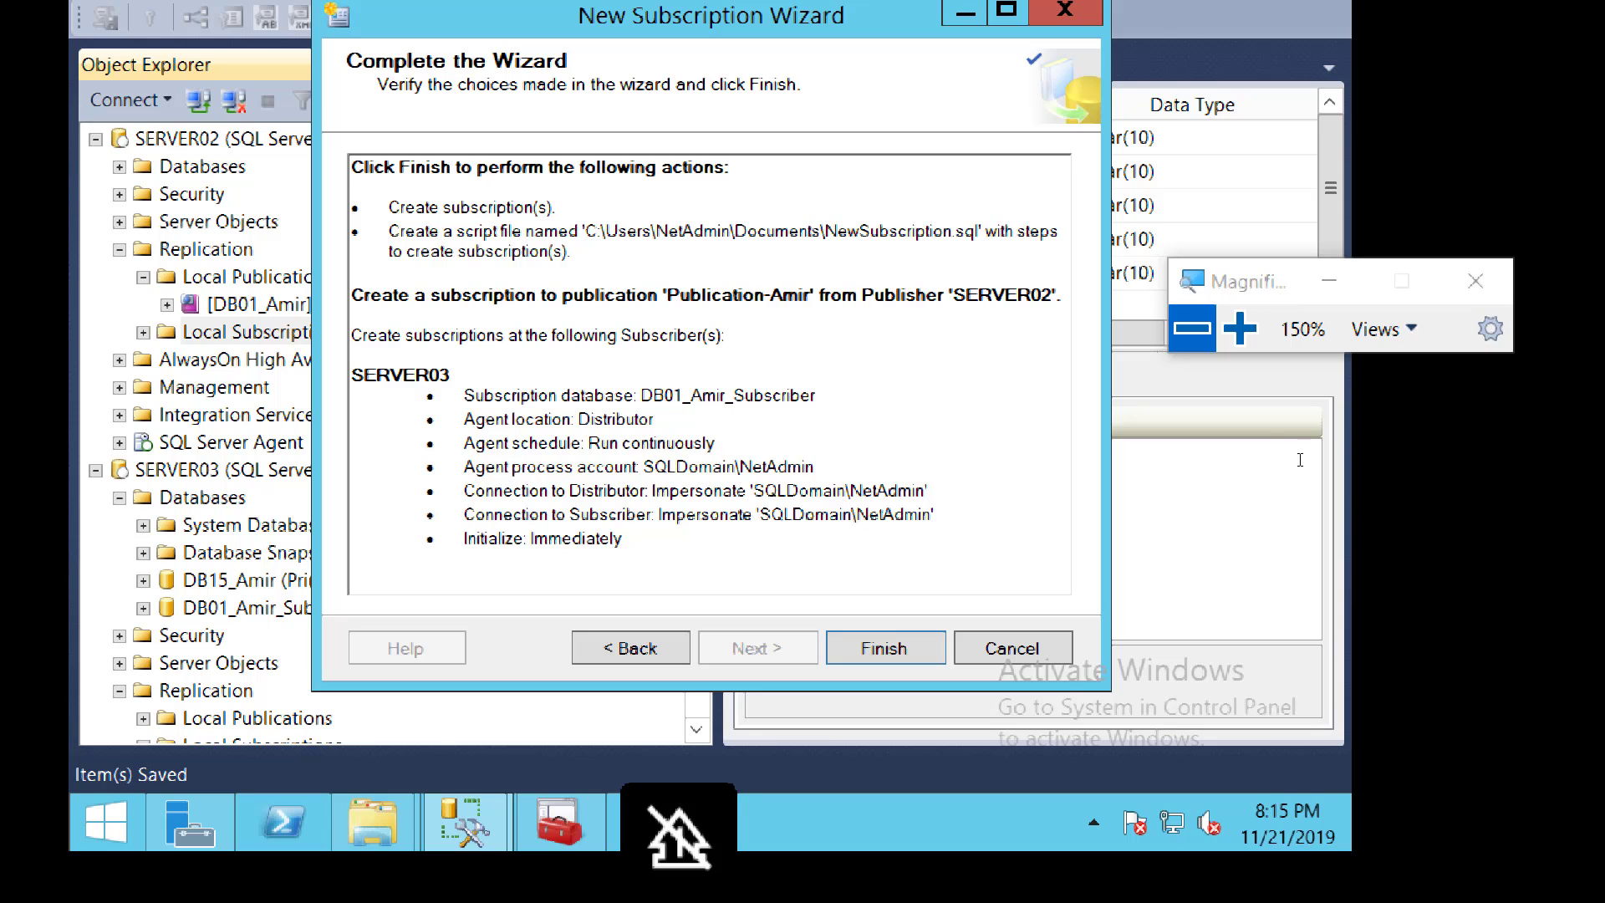
key(super+plus)
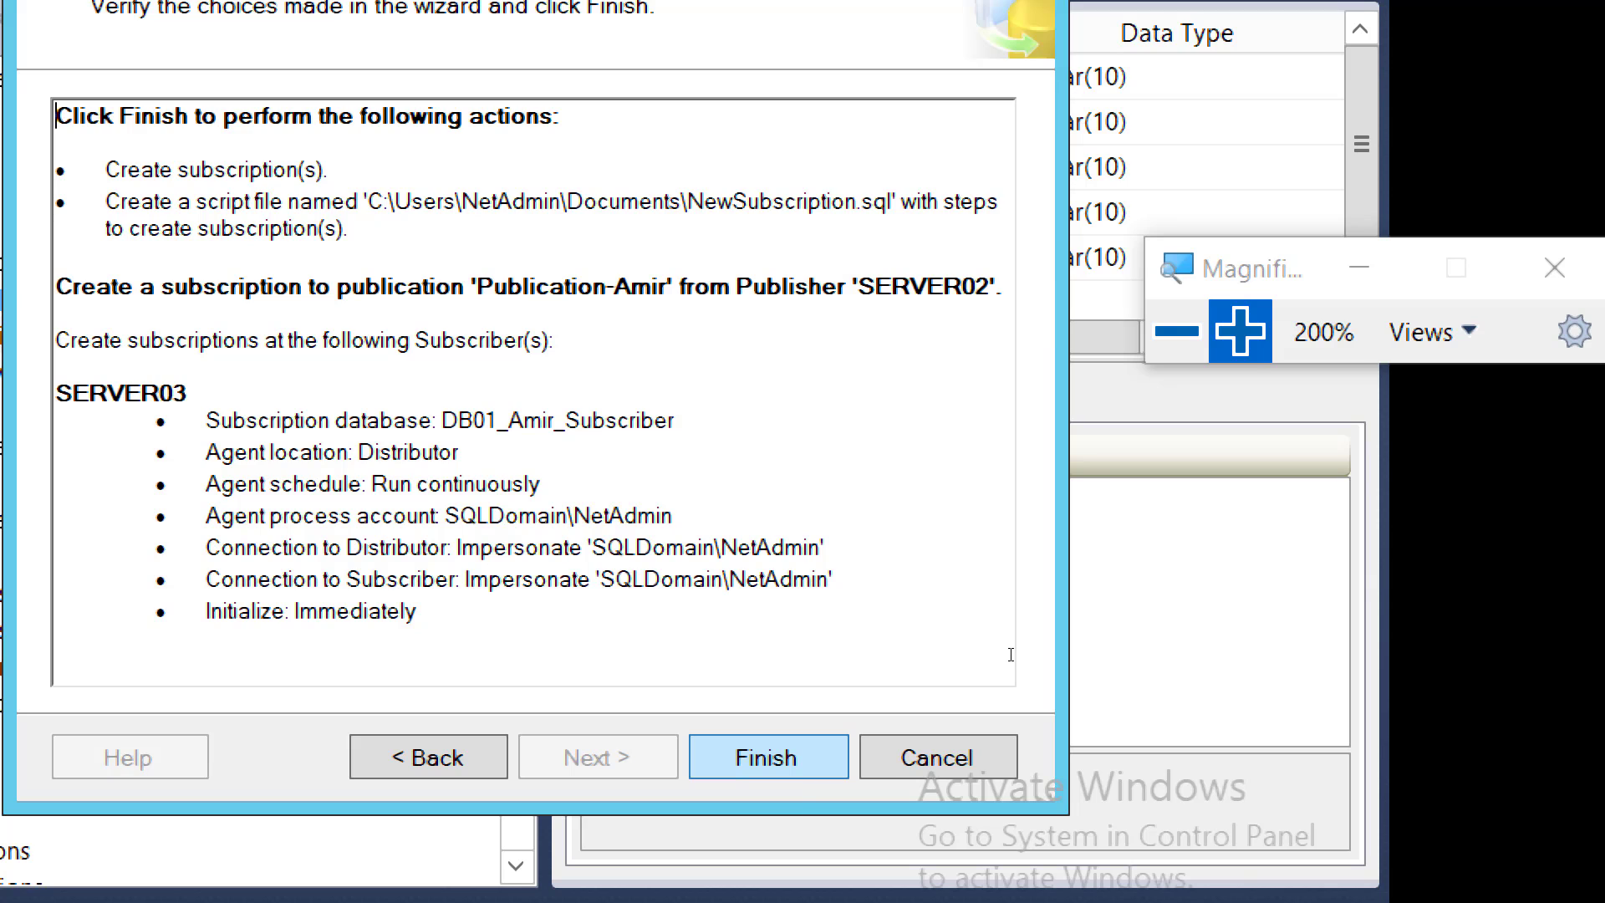
click(757, 761)
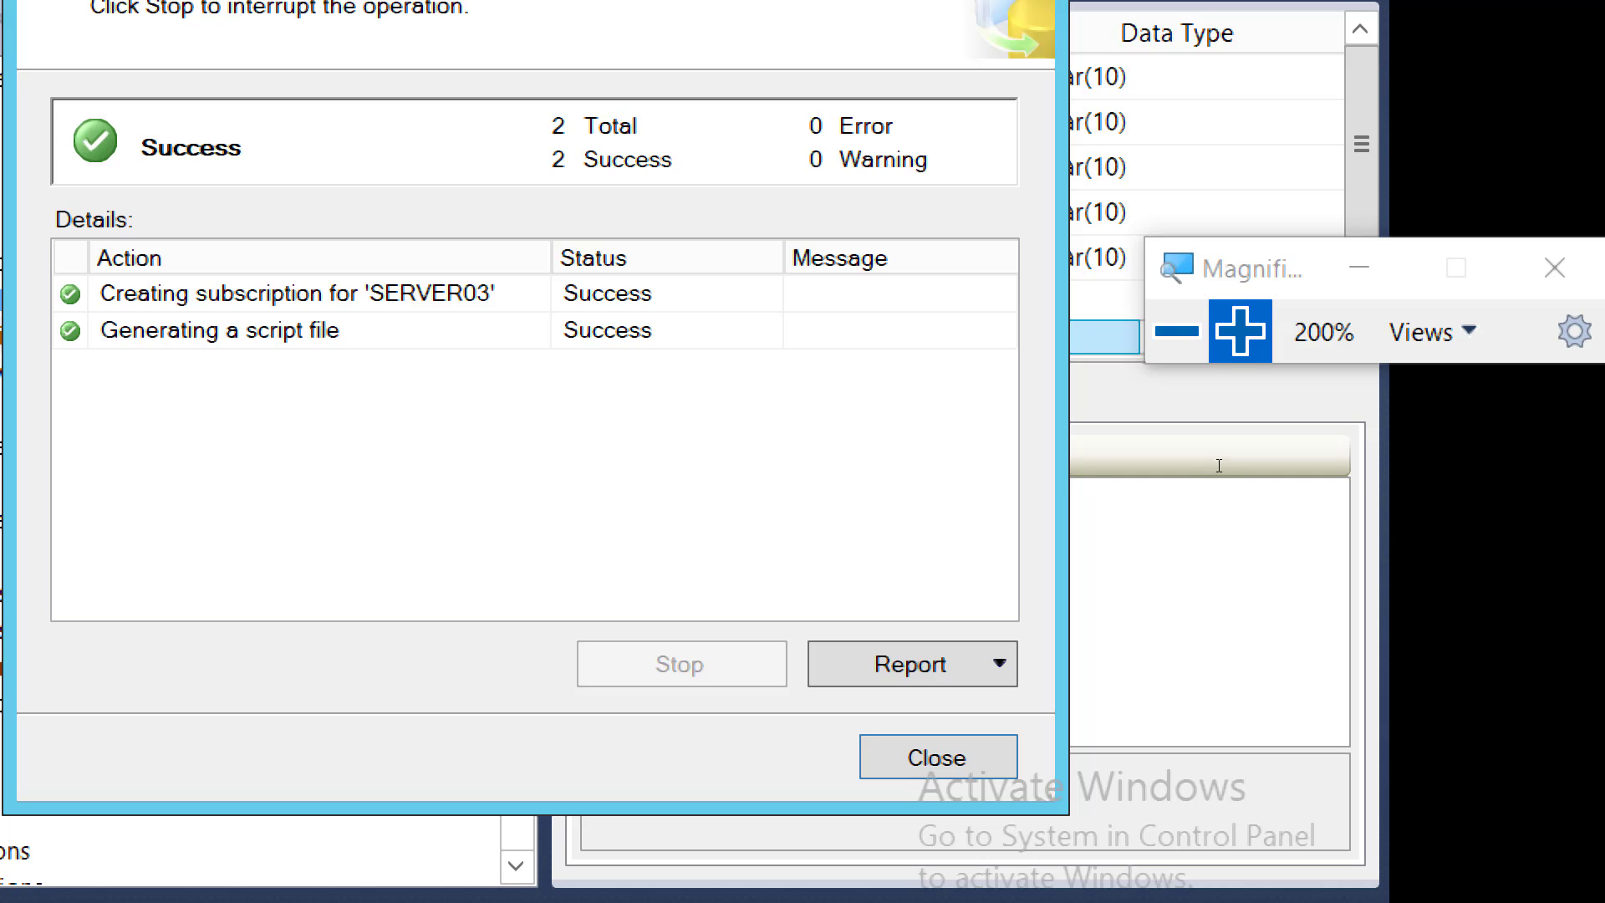
click(1176, 331)
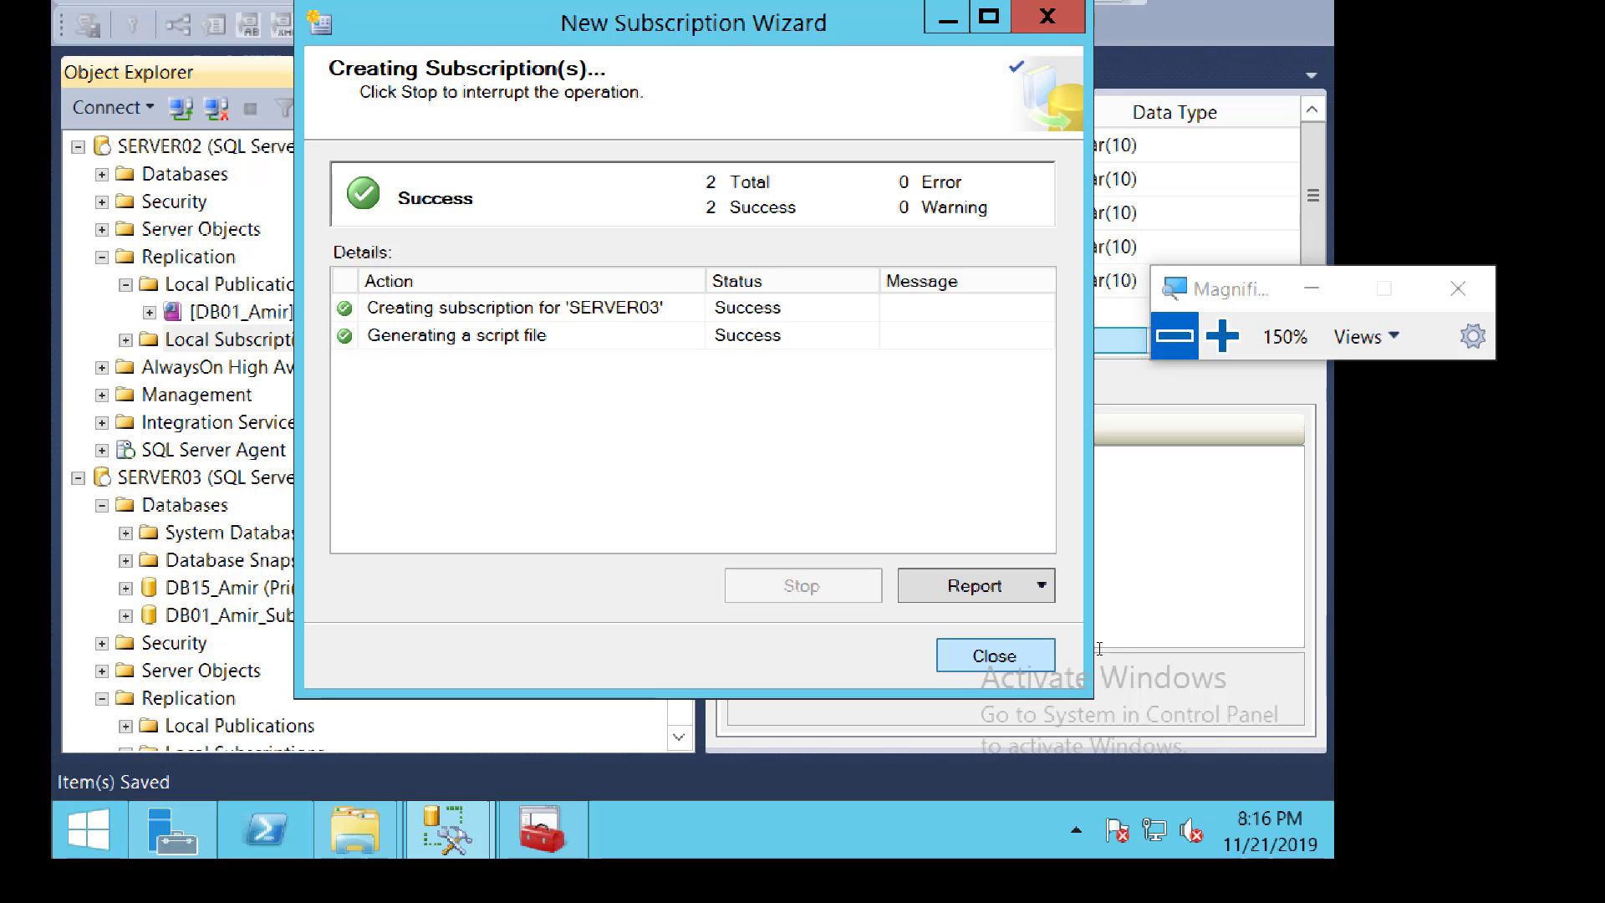
click(995, 655)
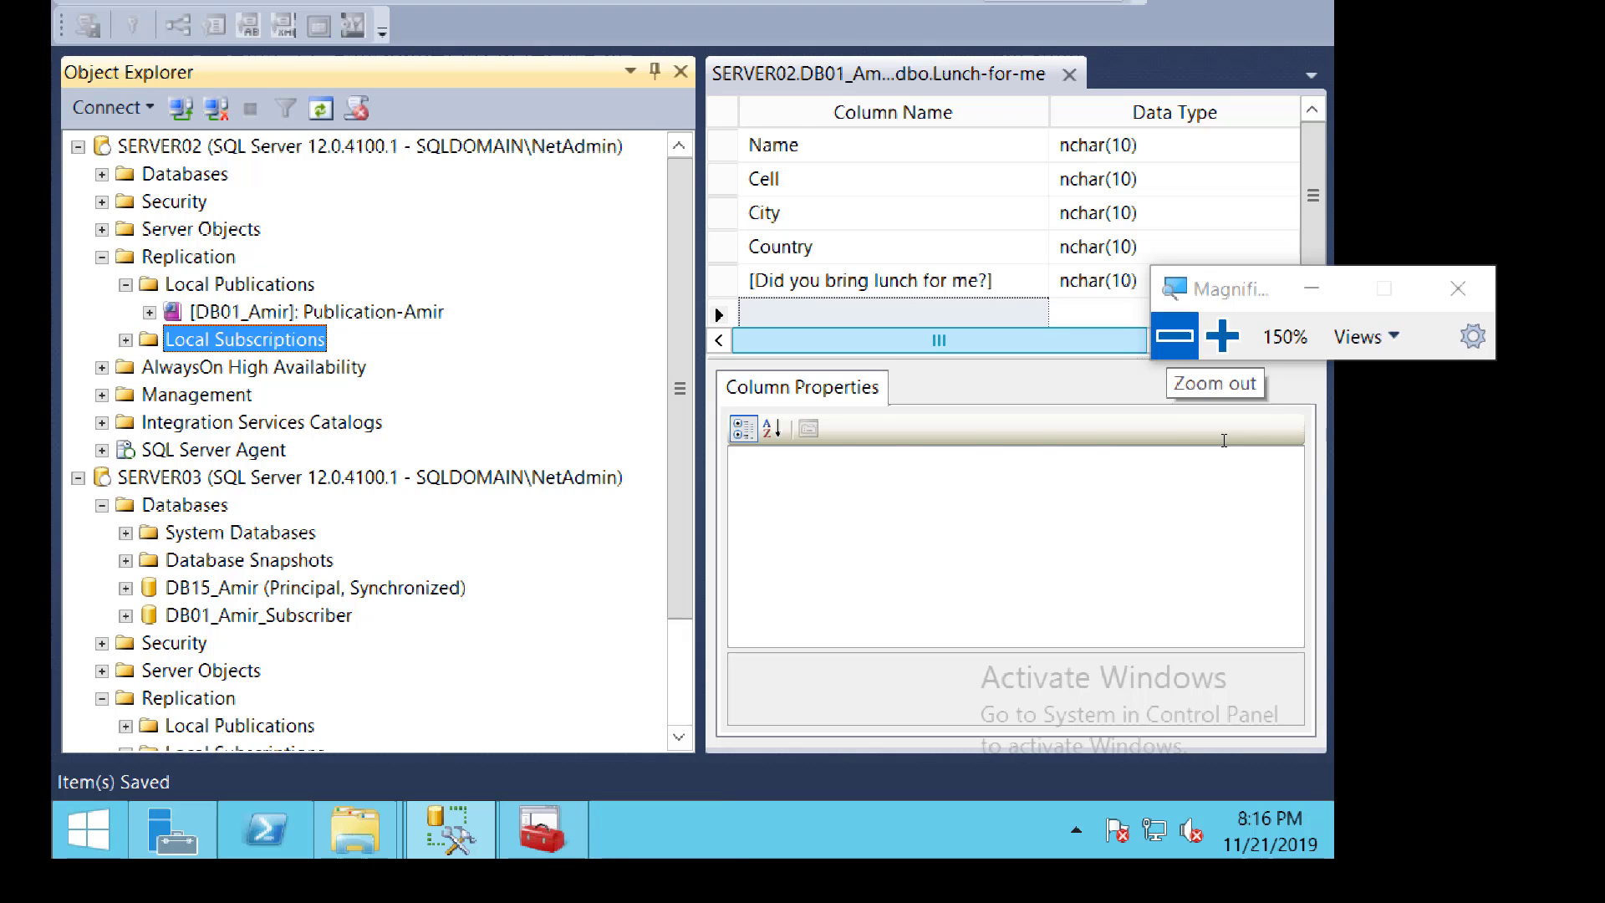
Refresh the SERVER02 and SERVER03 instances in Object Explorer
key(Num_Lock)
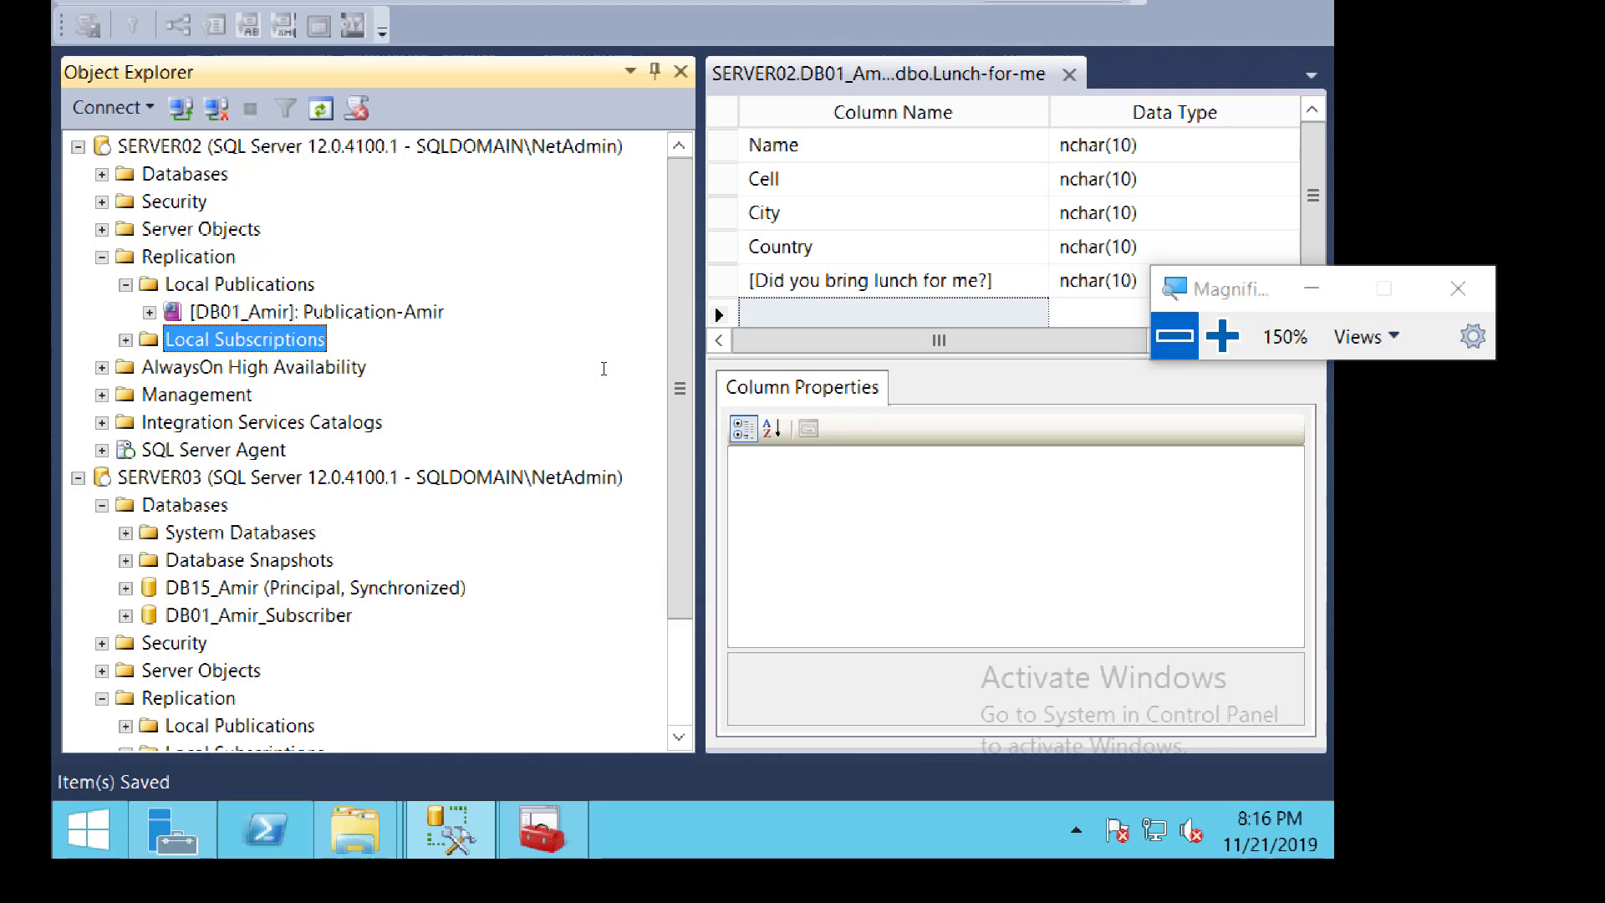
key(Home)
key(F5)
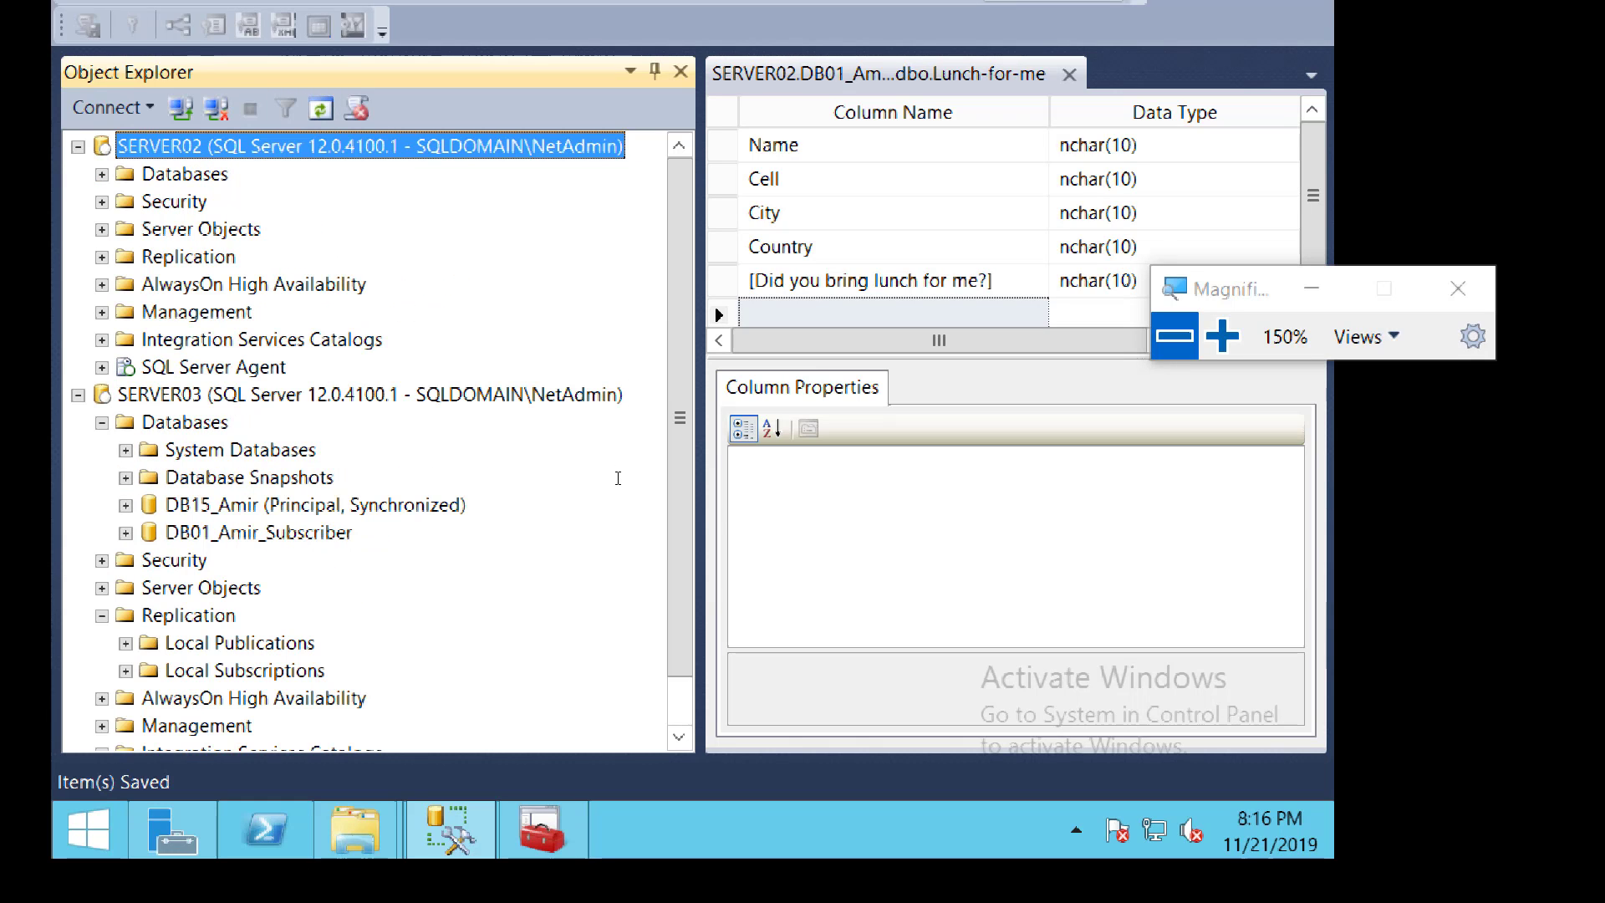
click(263, 394)
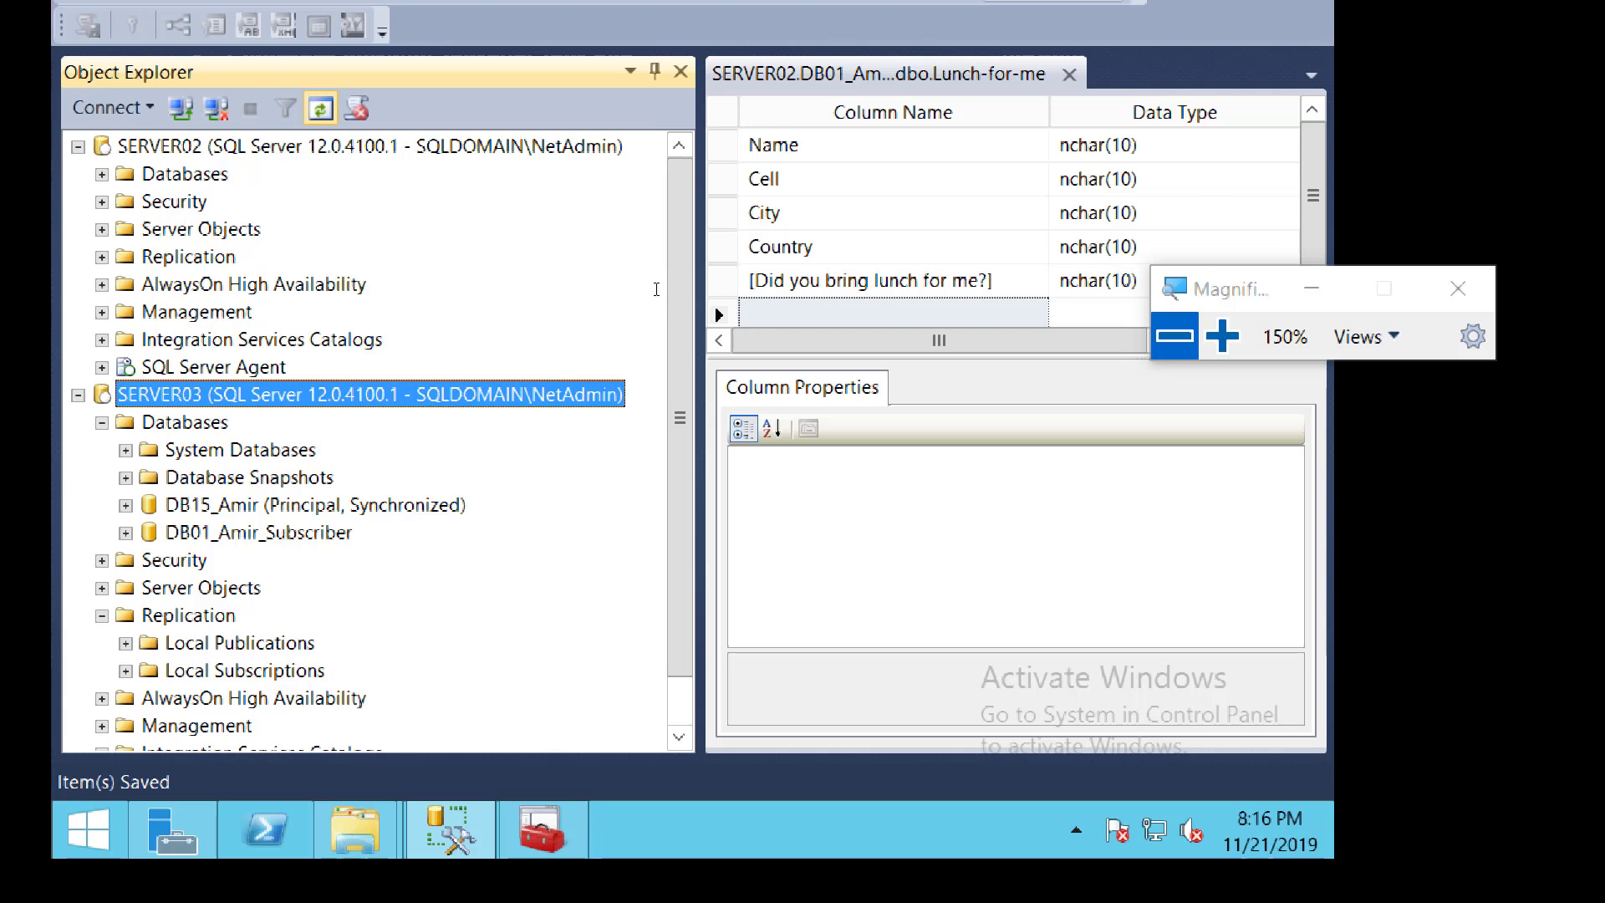
click(321, 109)
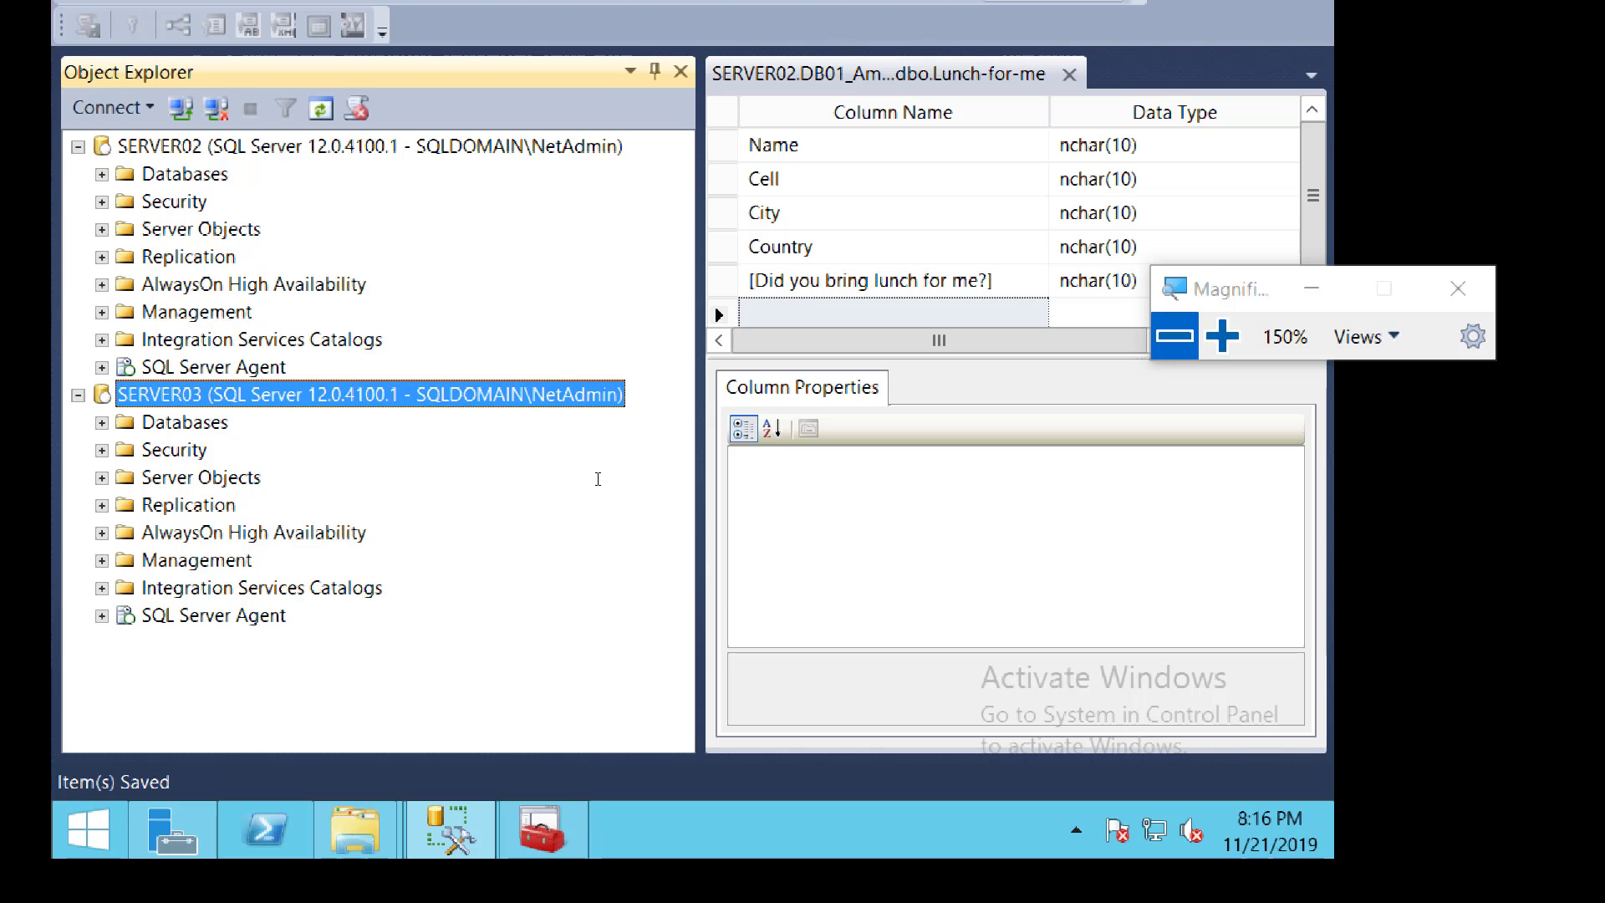
Expand the Replication folders of SERVER03 and SERVER02 and compare the contents of their Local Subscriptions
click(102, 506)
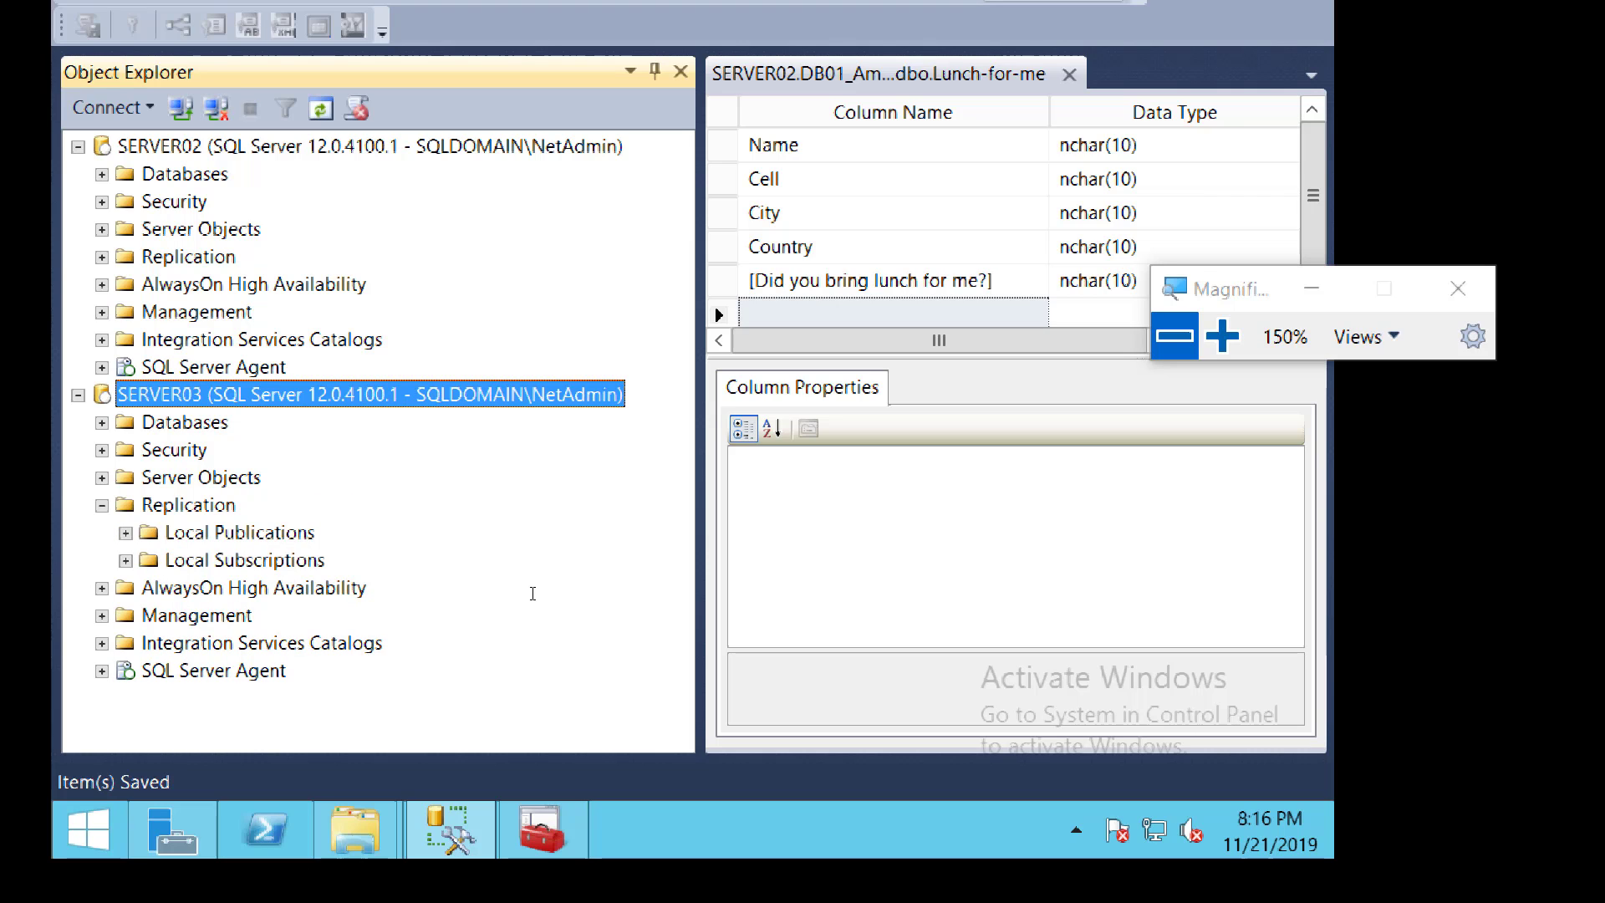
click(125, 560)
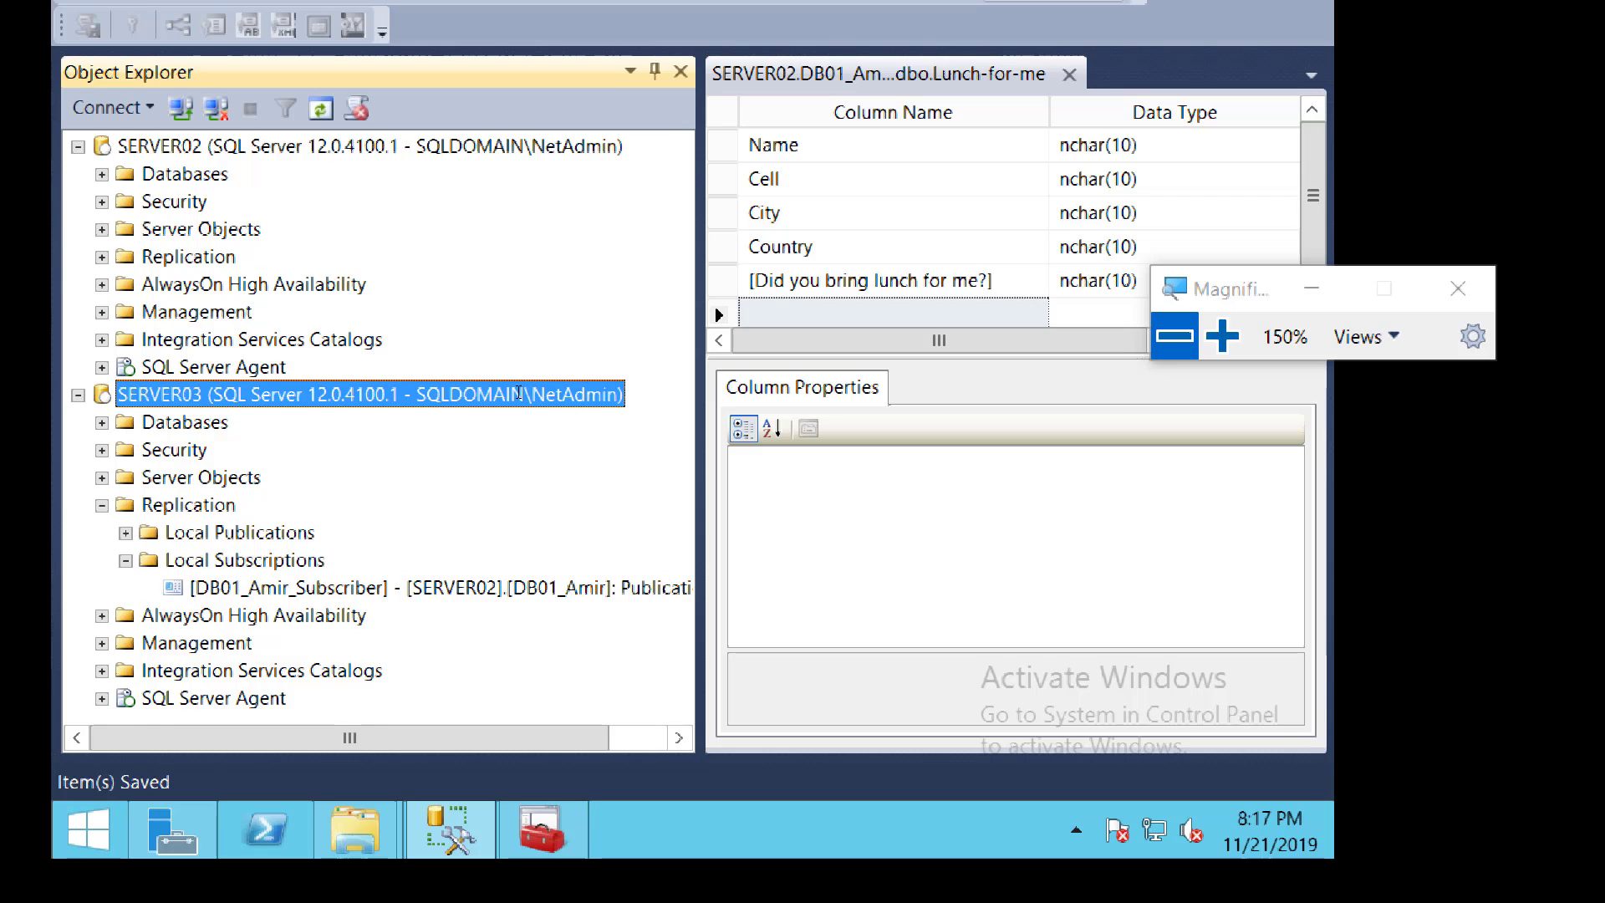
click(125, 311)
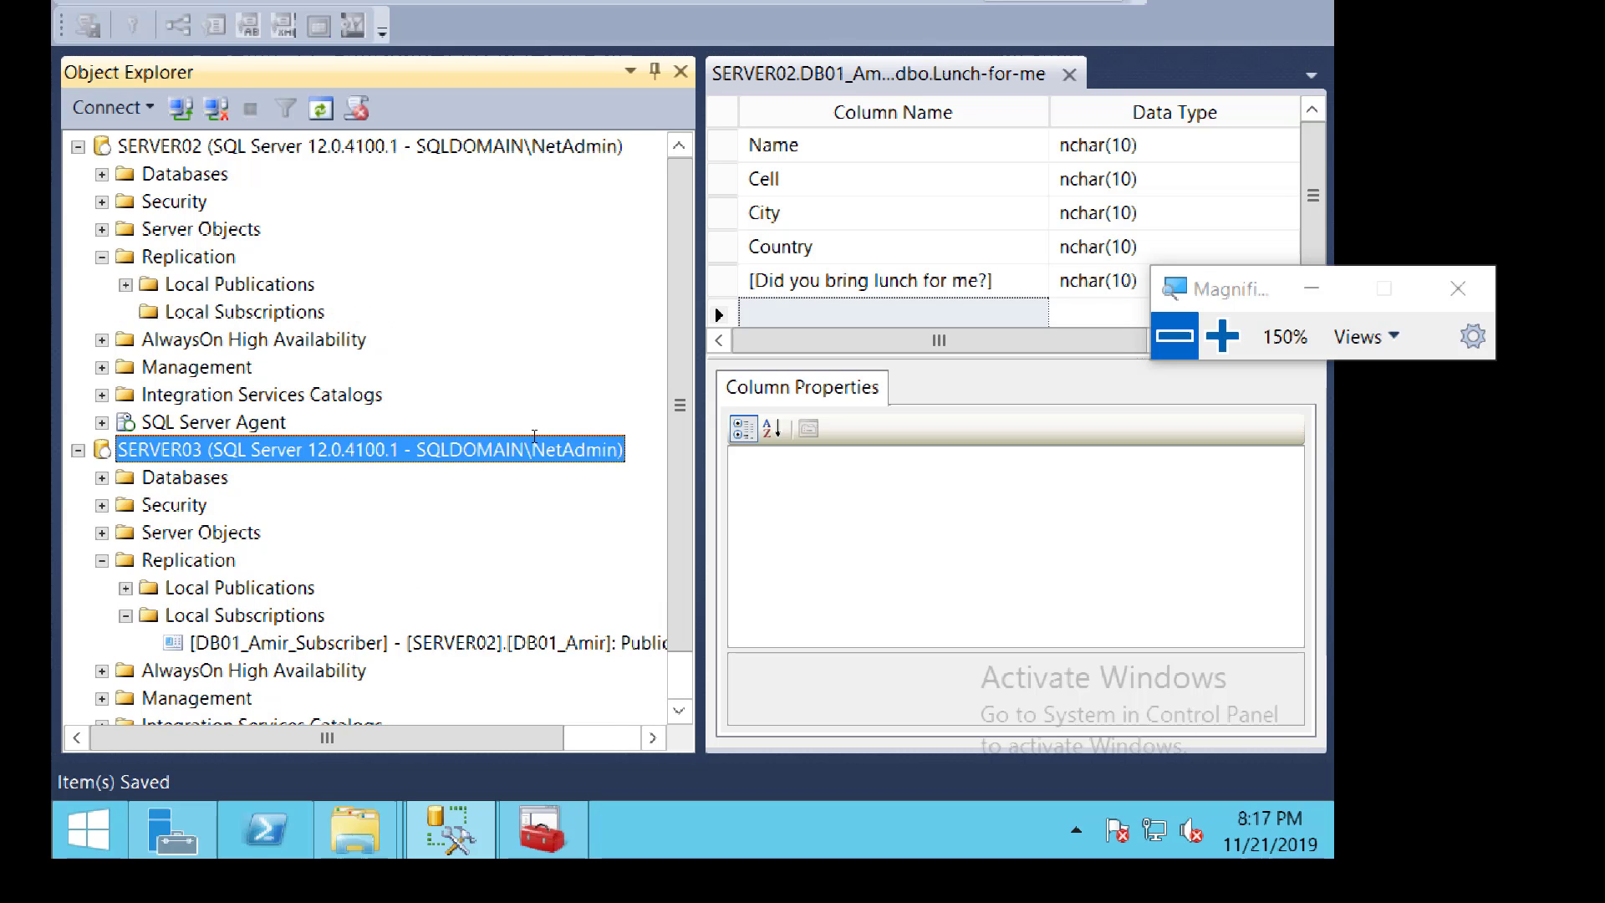
click(217, 312)
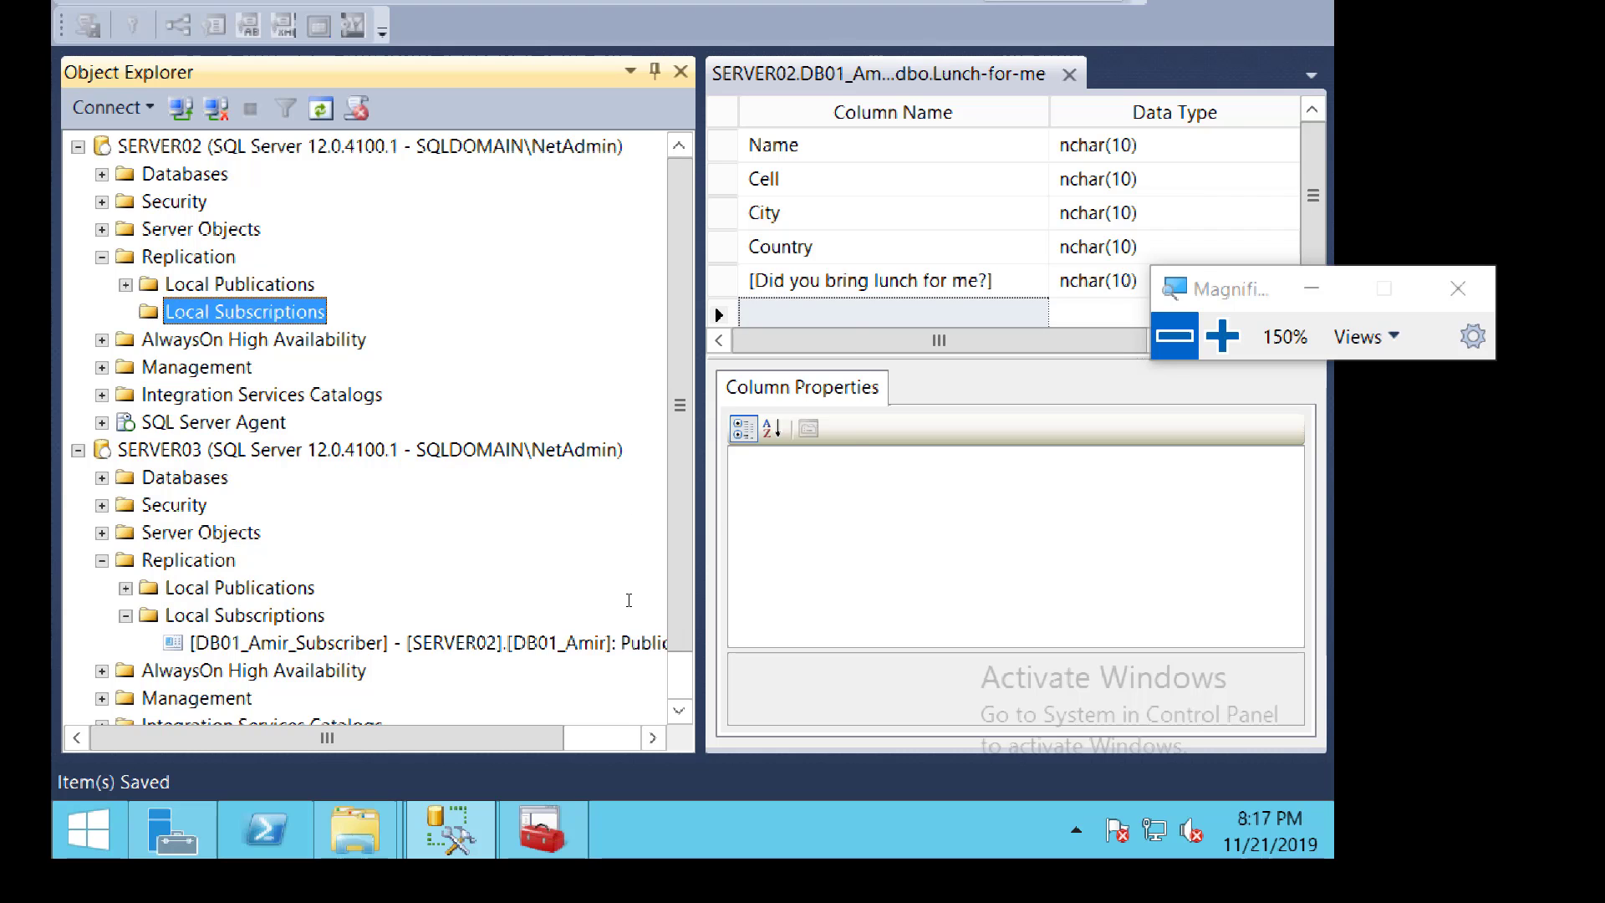
mouse_move(625, 643)
click(564, 450)
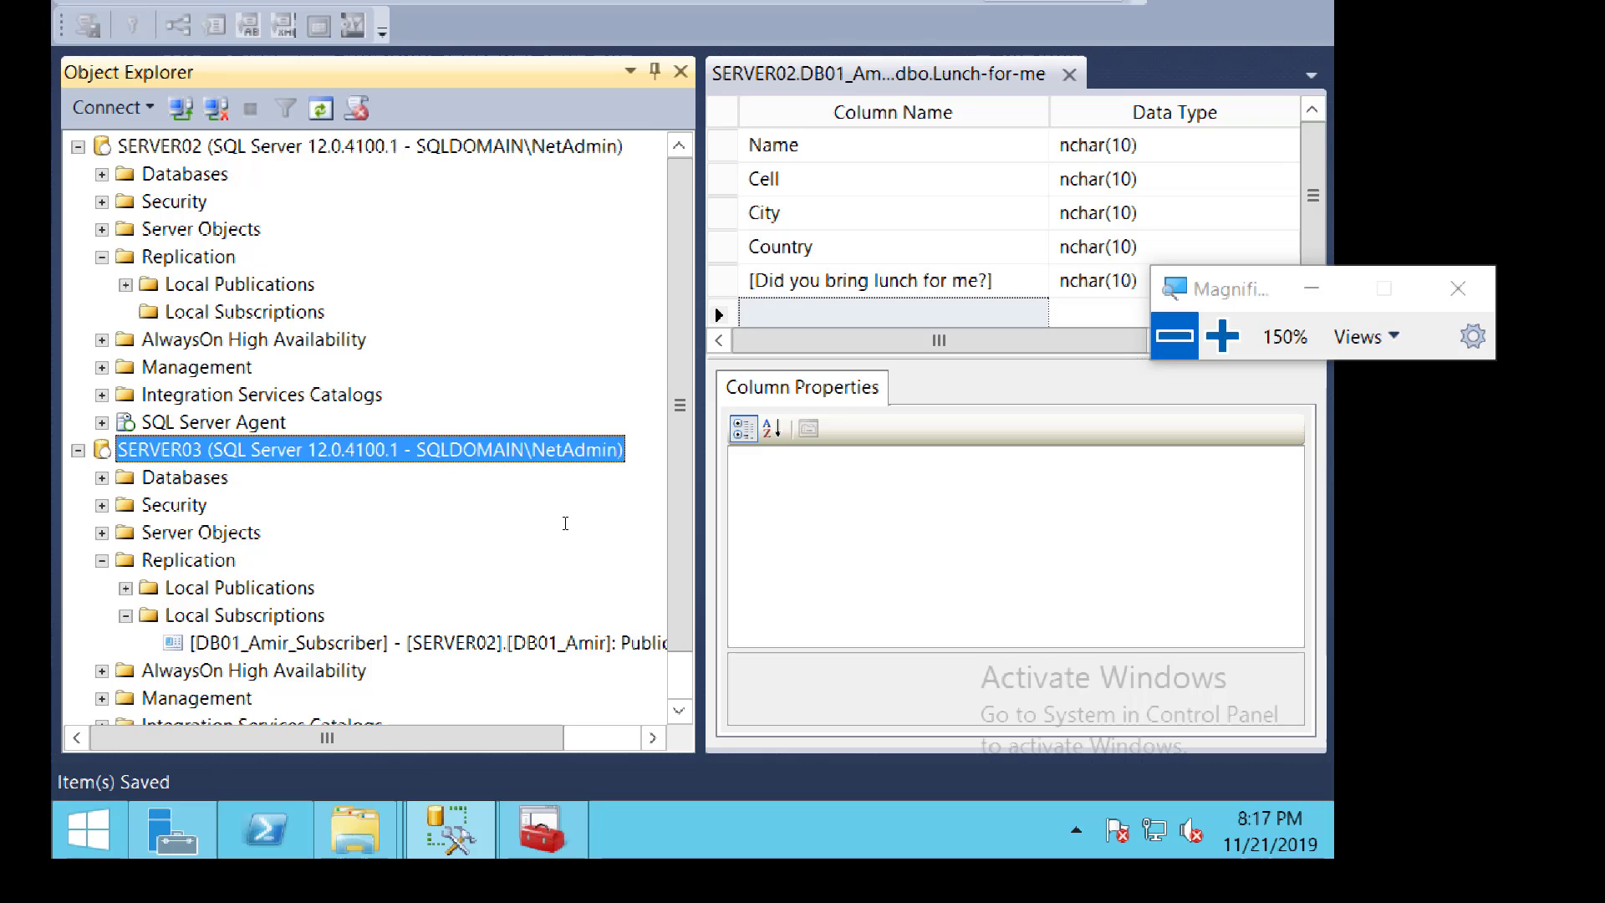
click(590, 419)
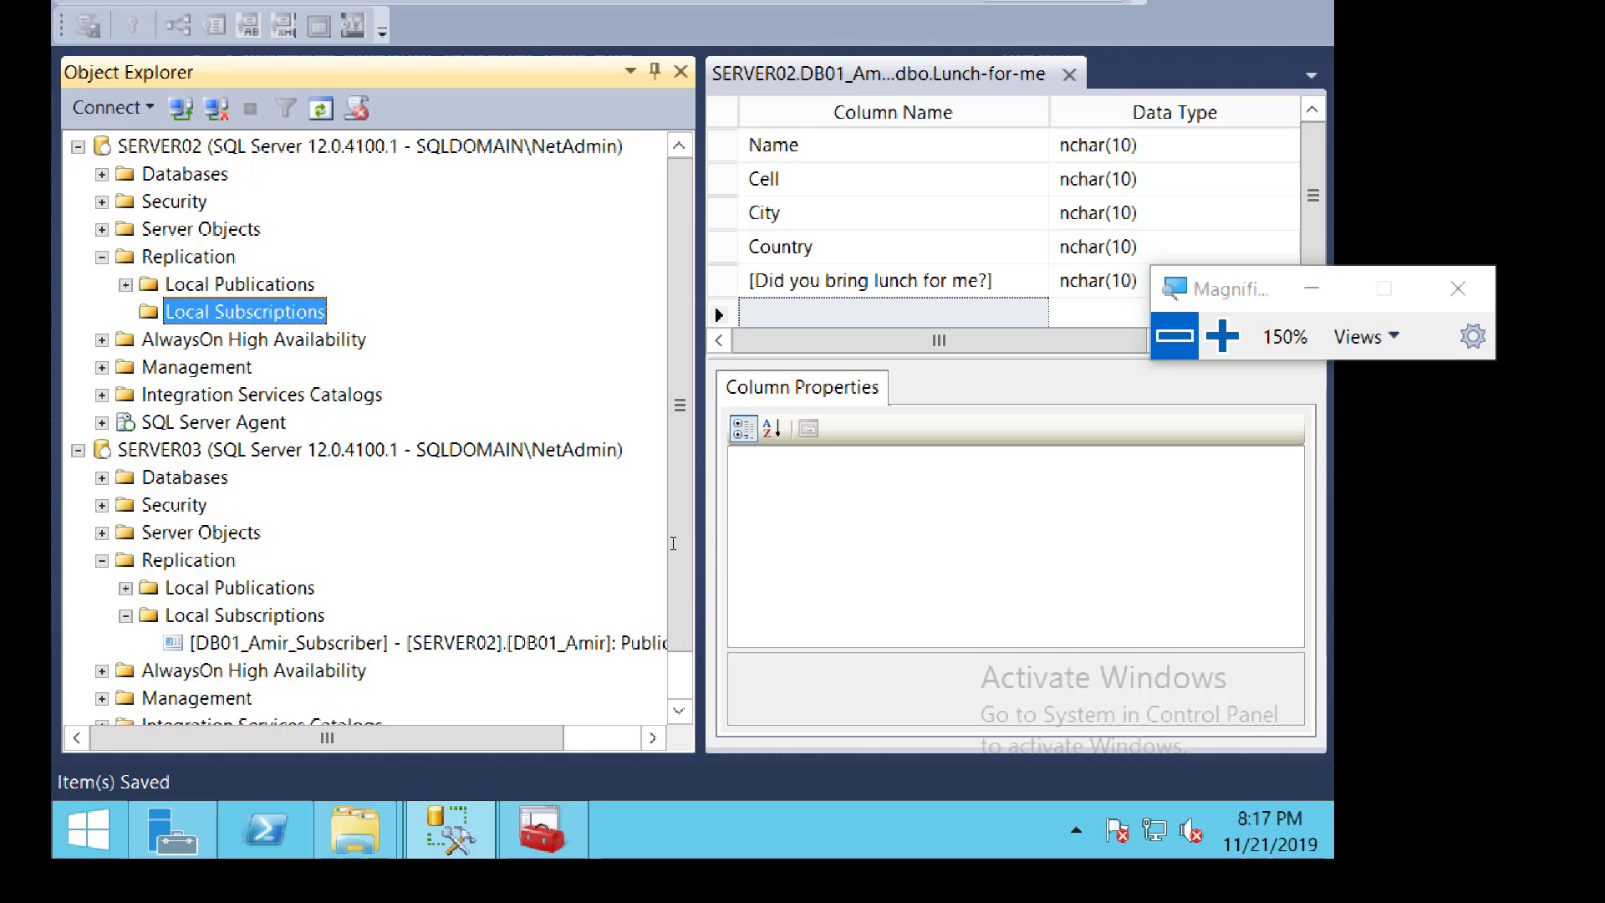
Examine the details of the DB01_Amir_Subscriber subscription under SERVER03's Local Subscriptions
scroll(672, 544, down, 1)
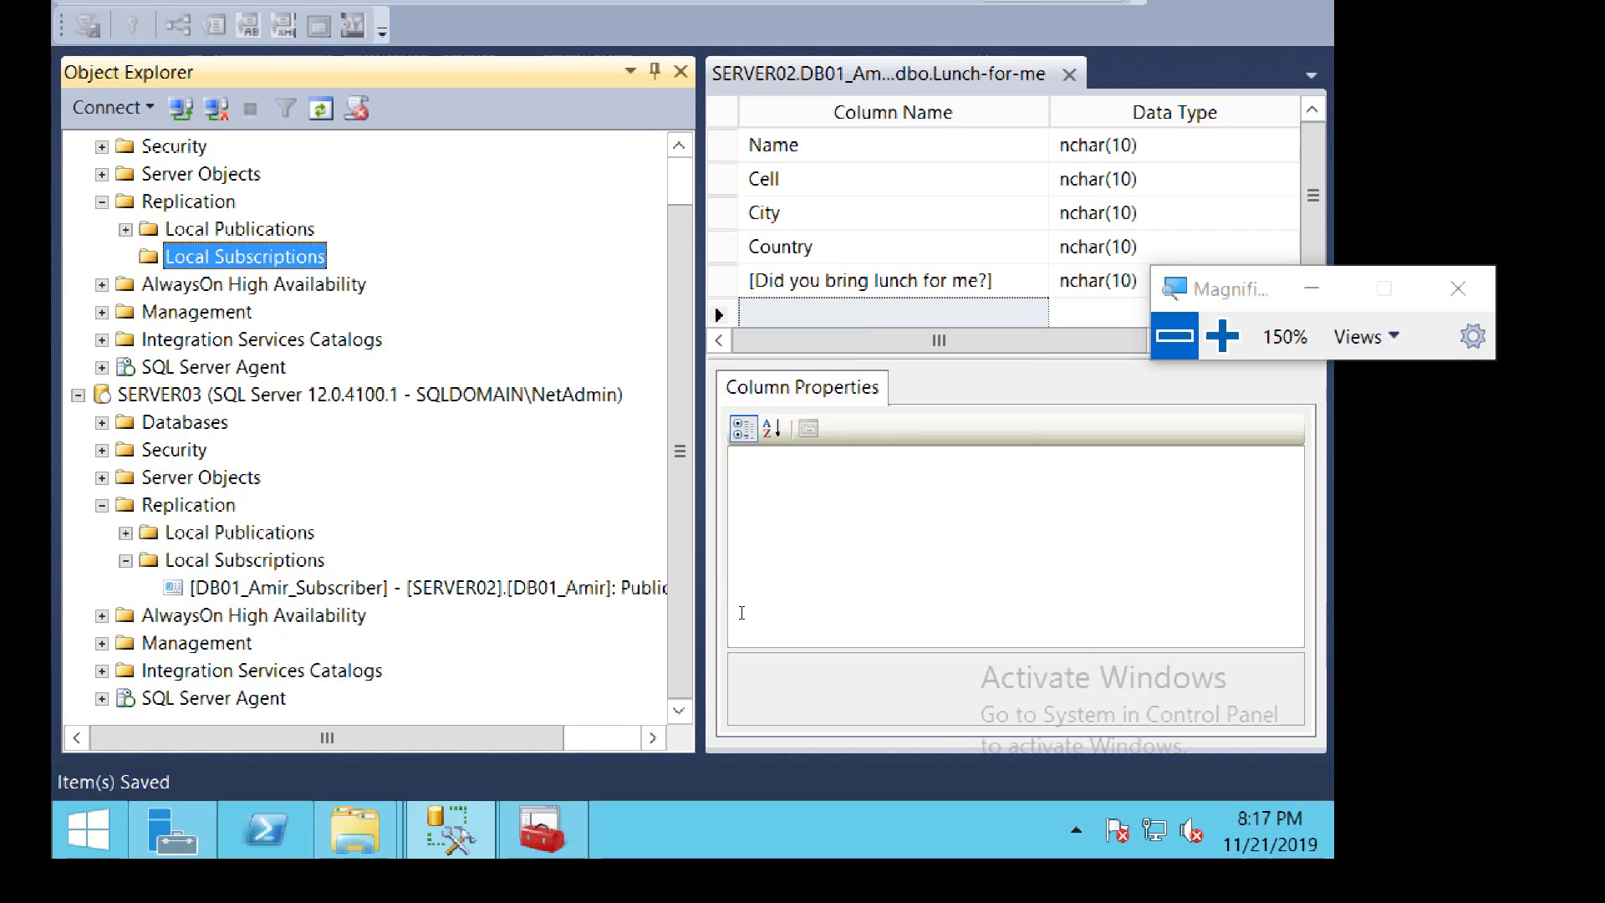
mouse_move(668, 599)
click(660, 588)
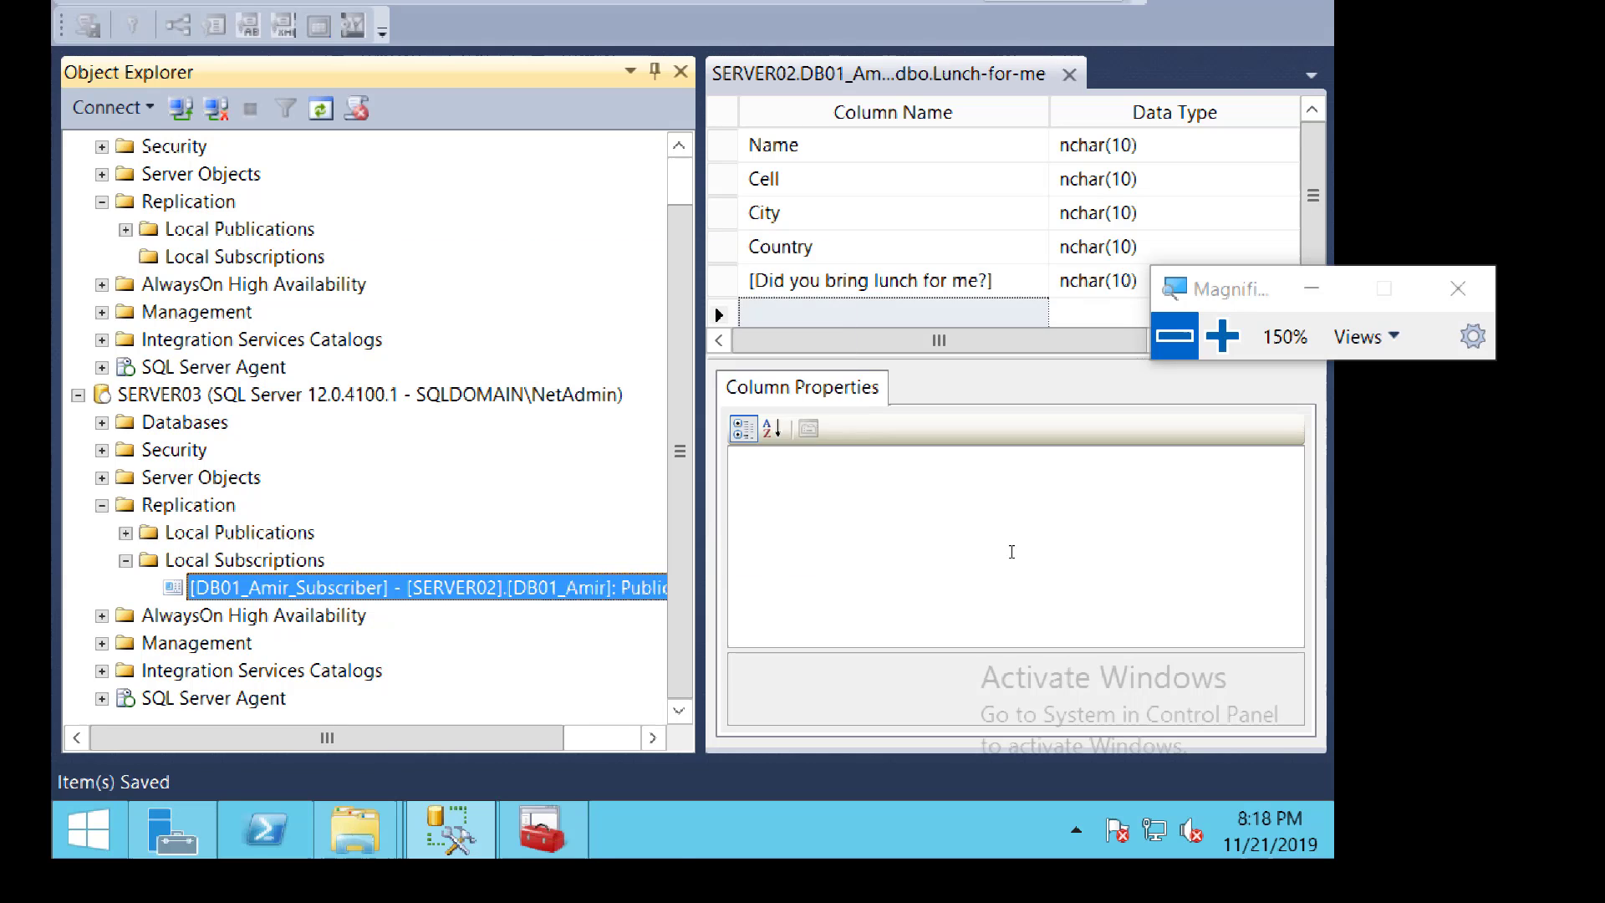
key(super+plus)
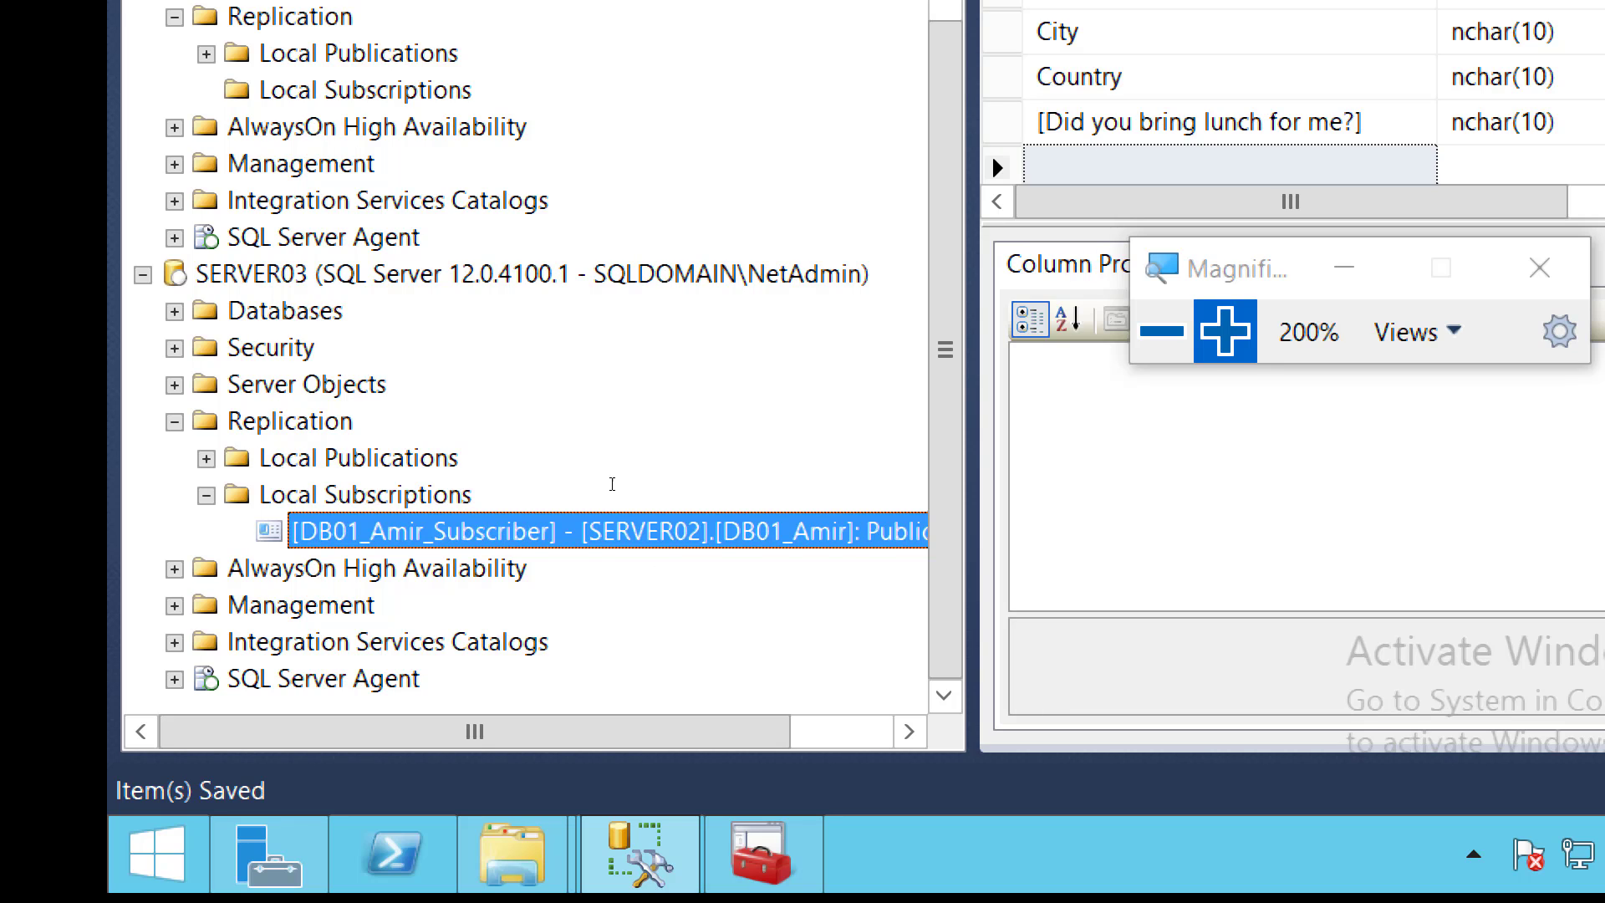
click(611, 274)
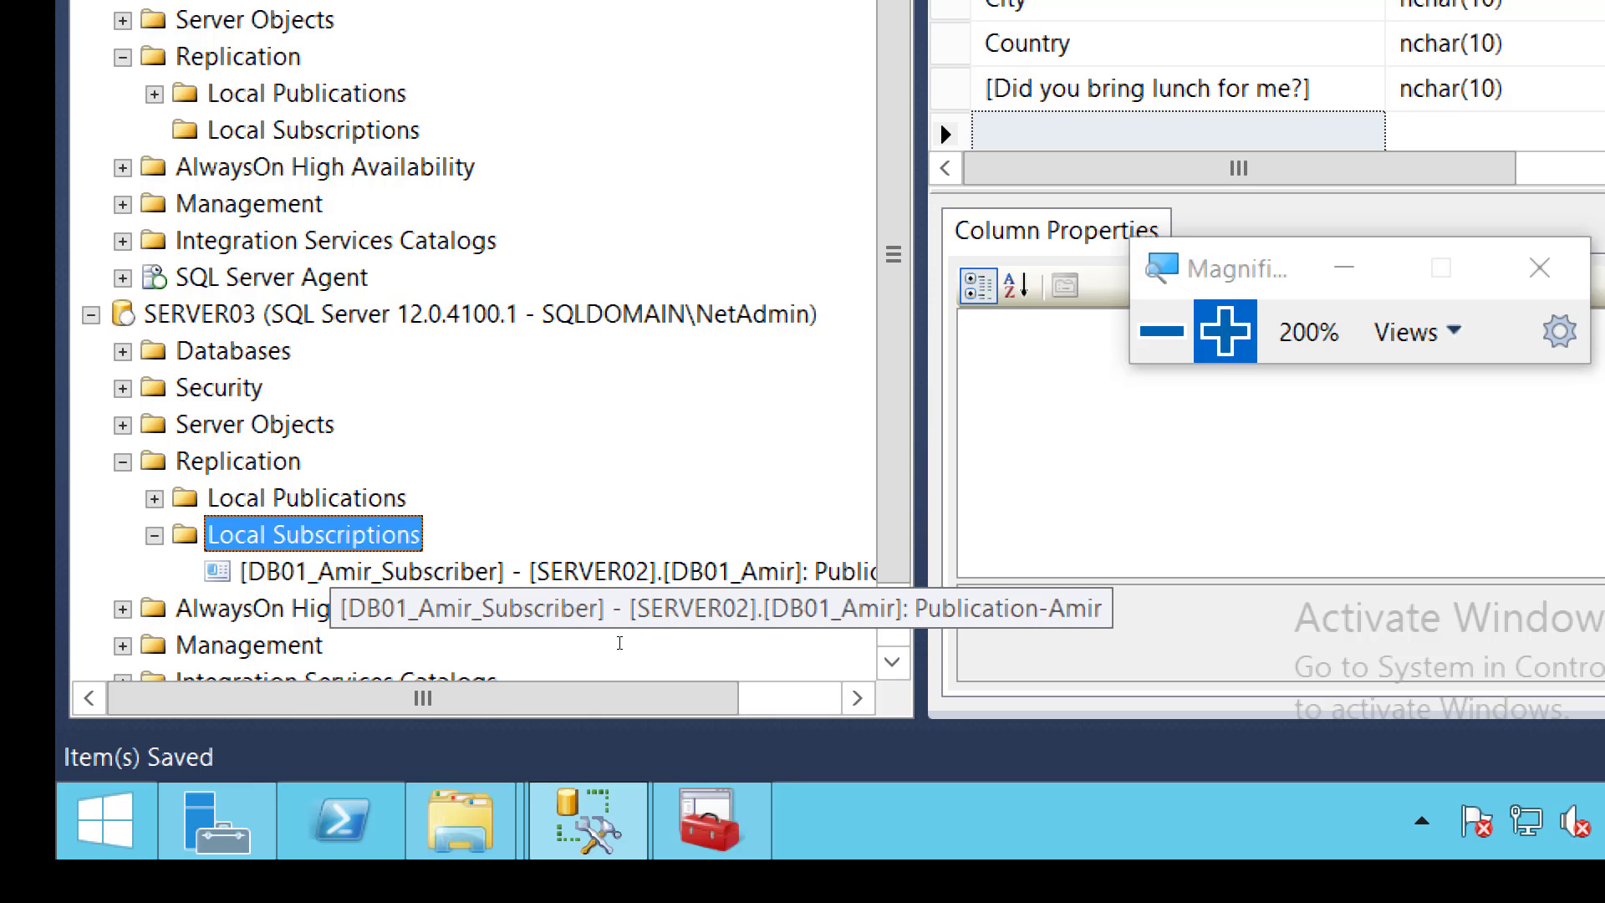
key(Down)
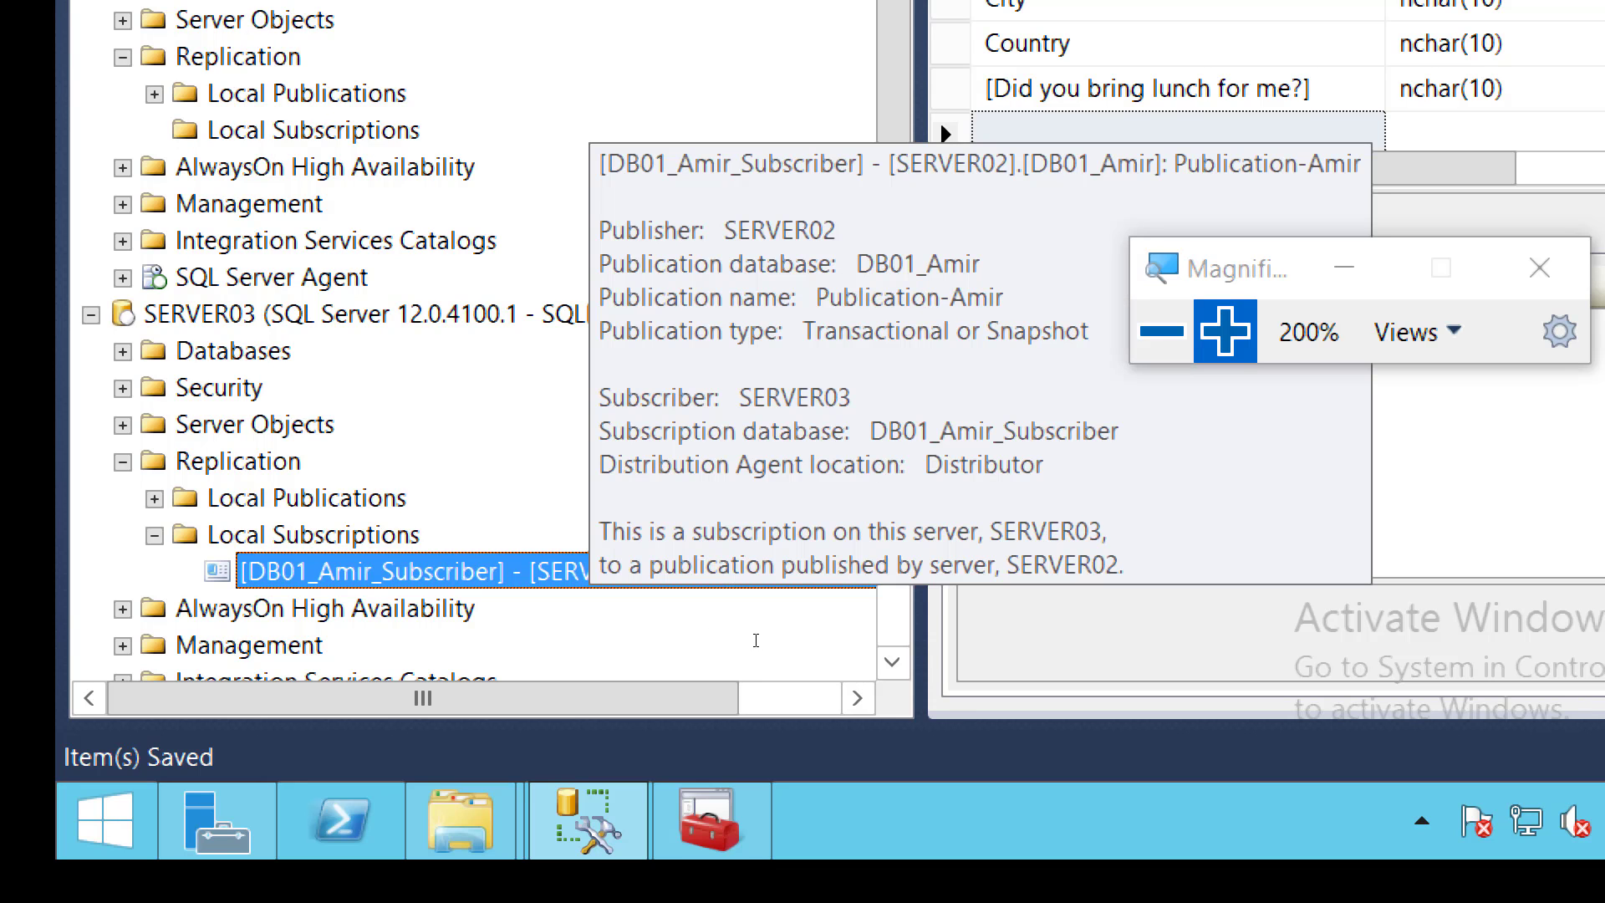
View the synchronization status of the DB01_Amir_Subscriber subscription under SERVER03's Local Subscriptions
key(shift+F10)
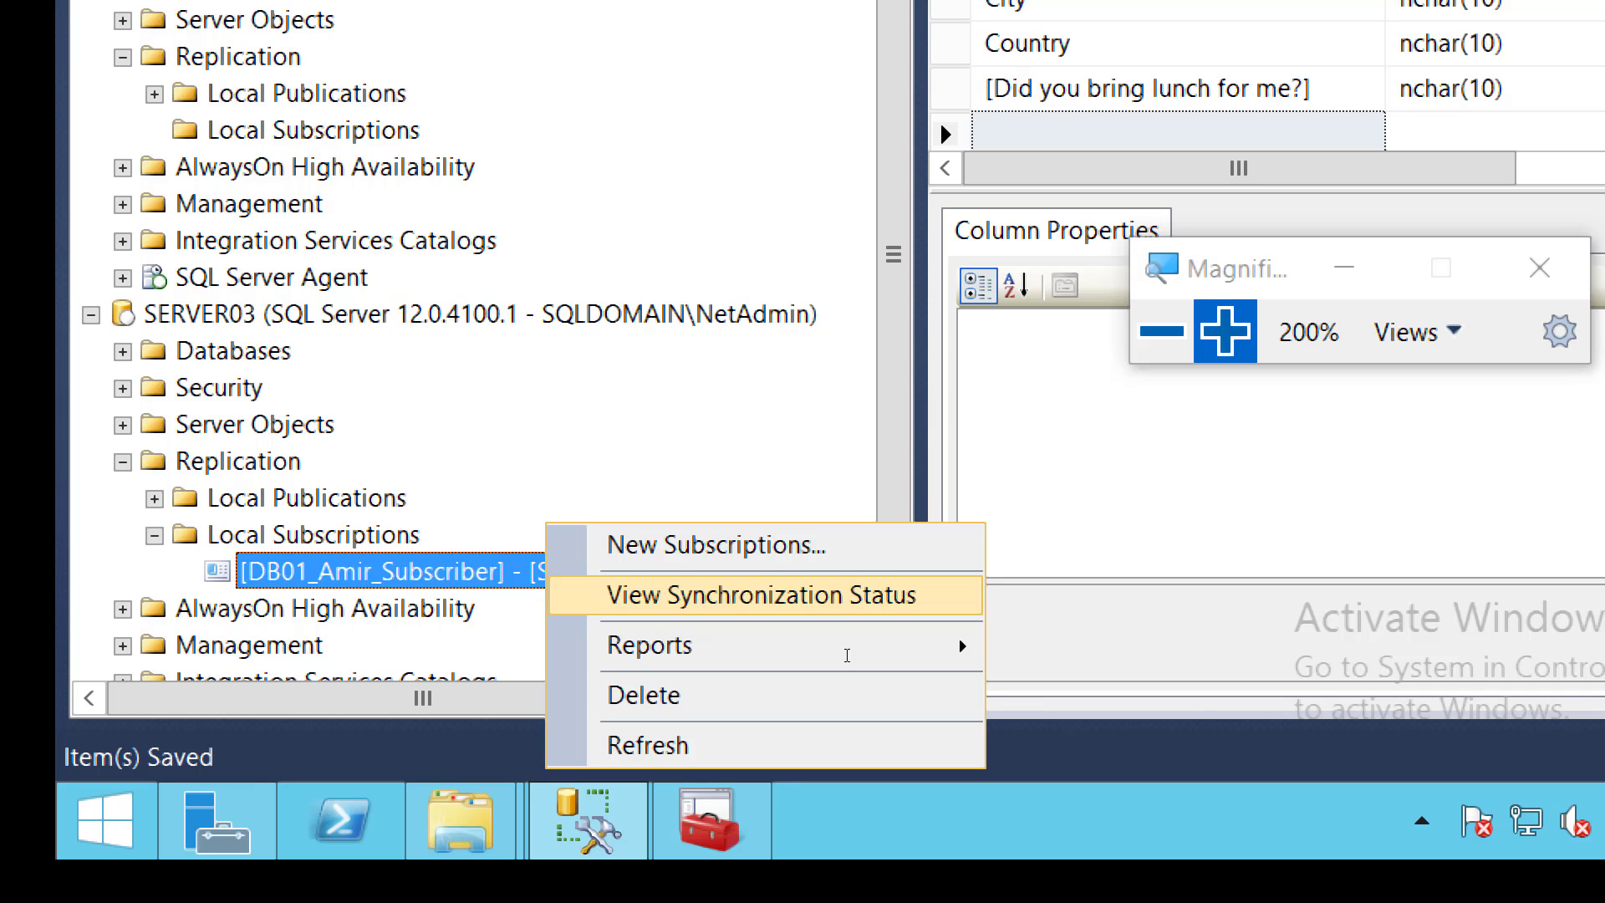
key(Return)
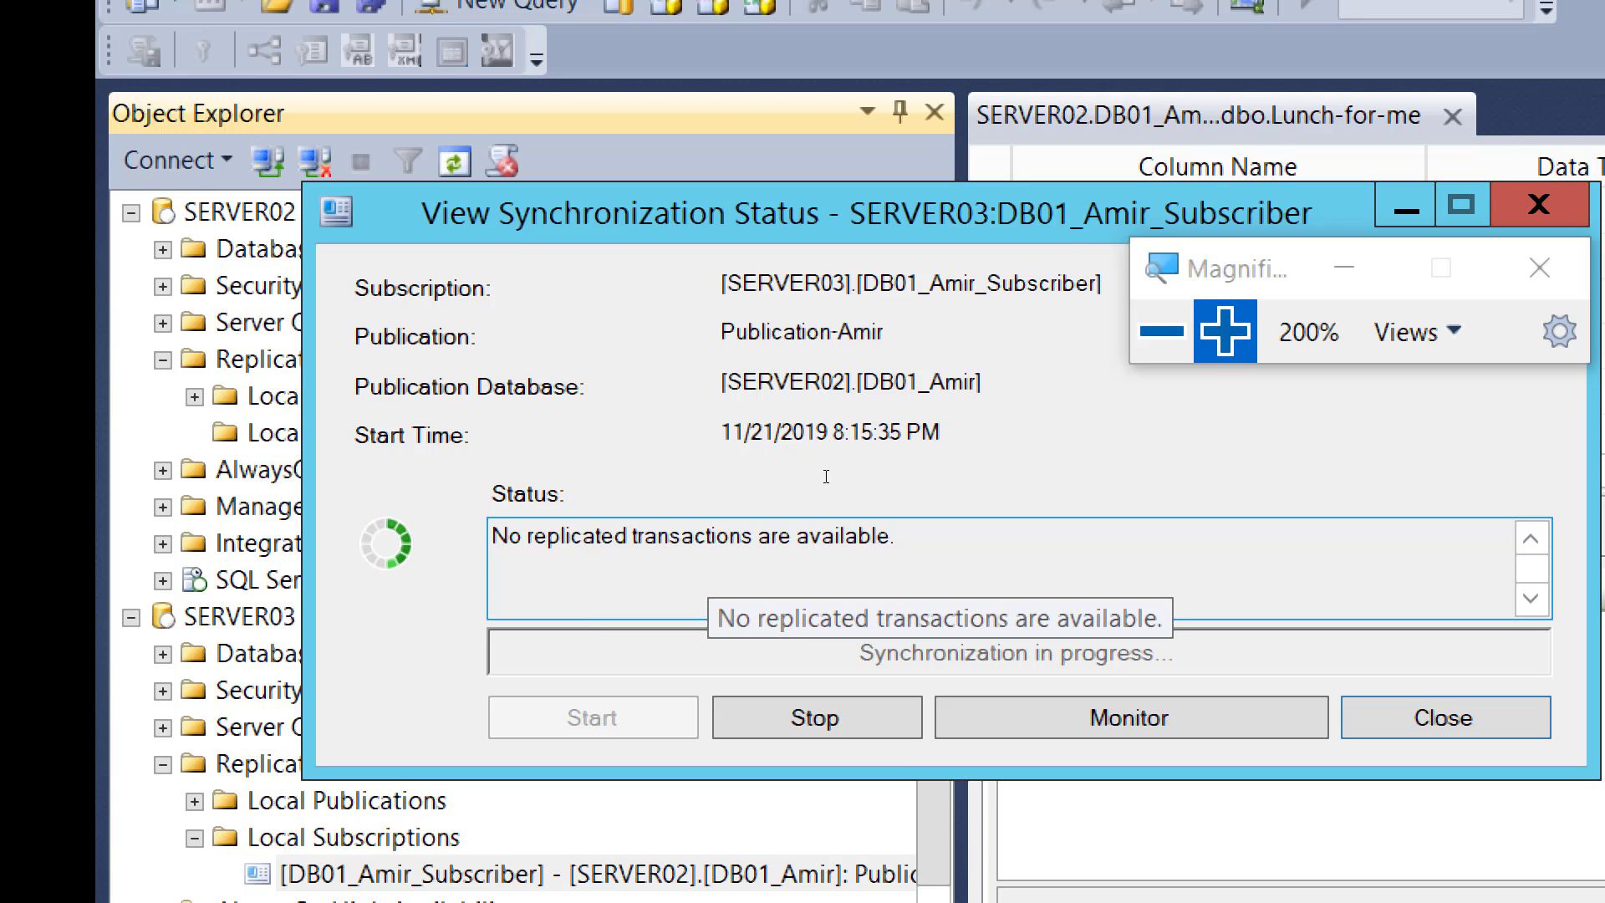
click(1161, 331)
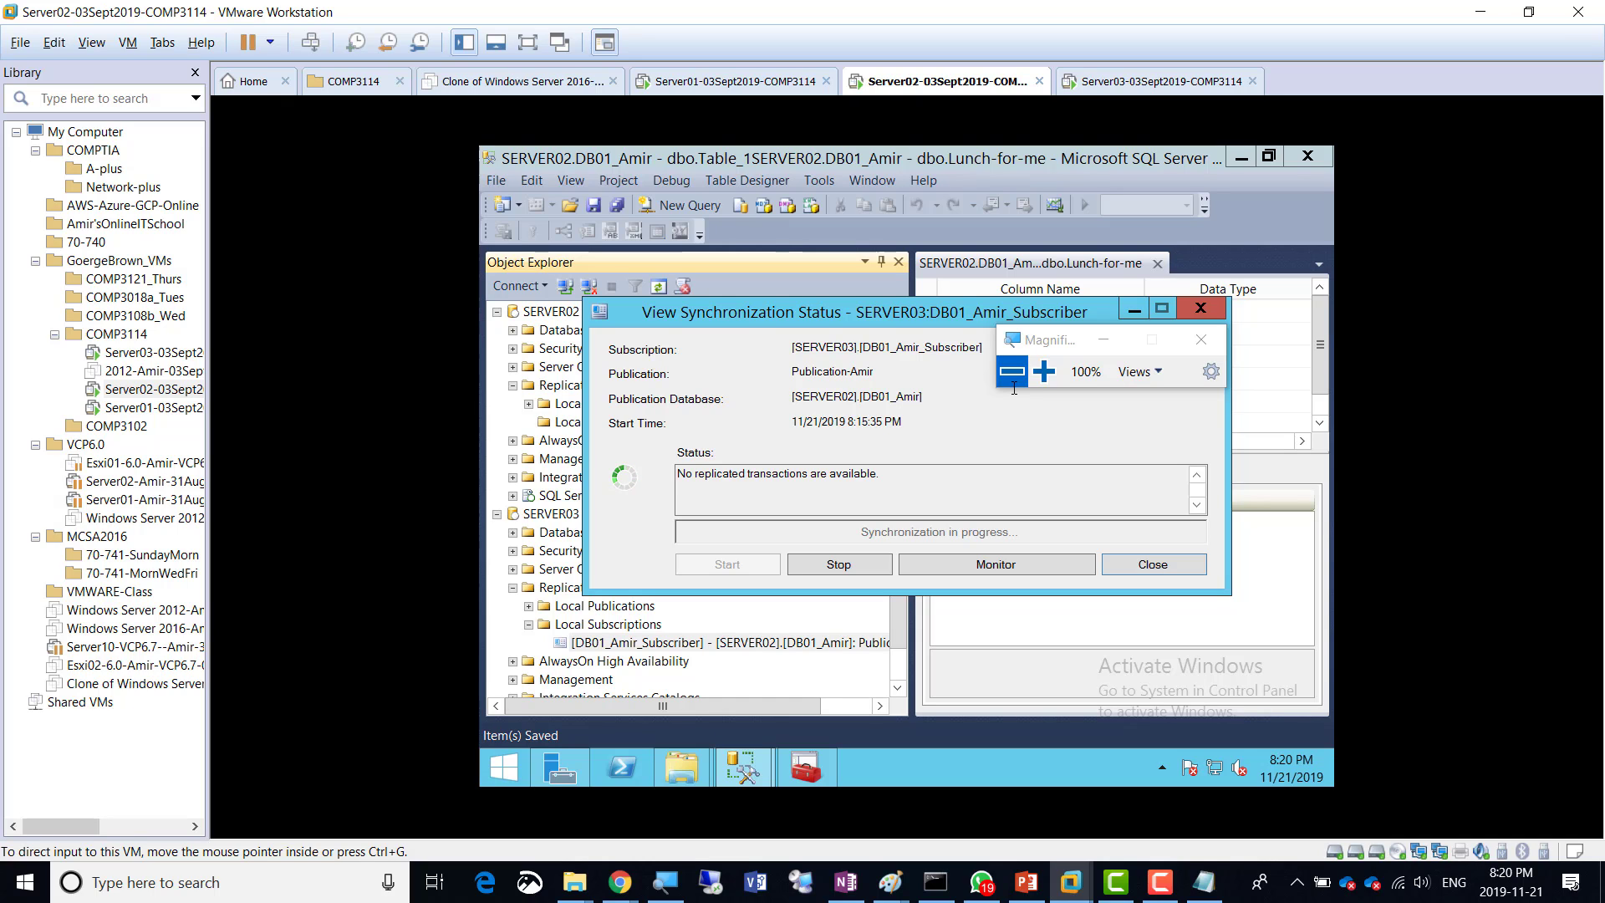
click(1155, 881)
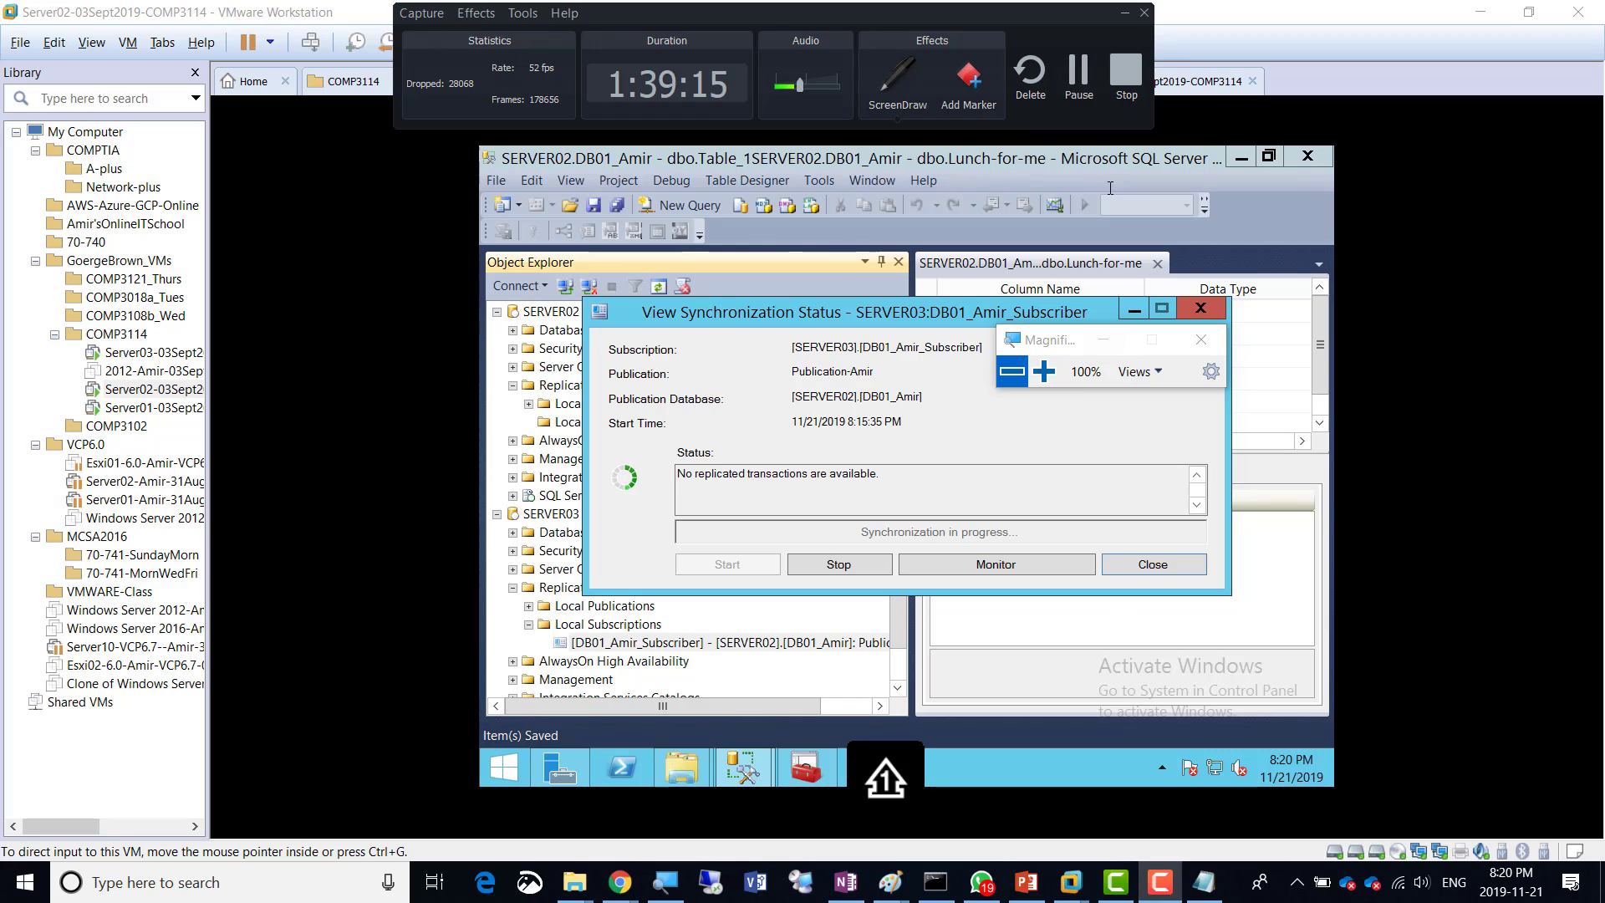
click(1079, 75)
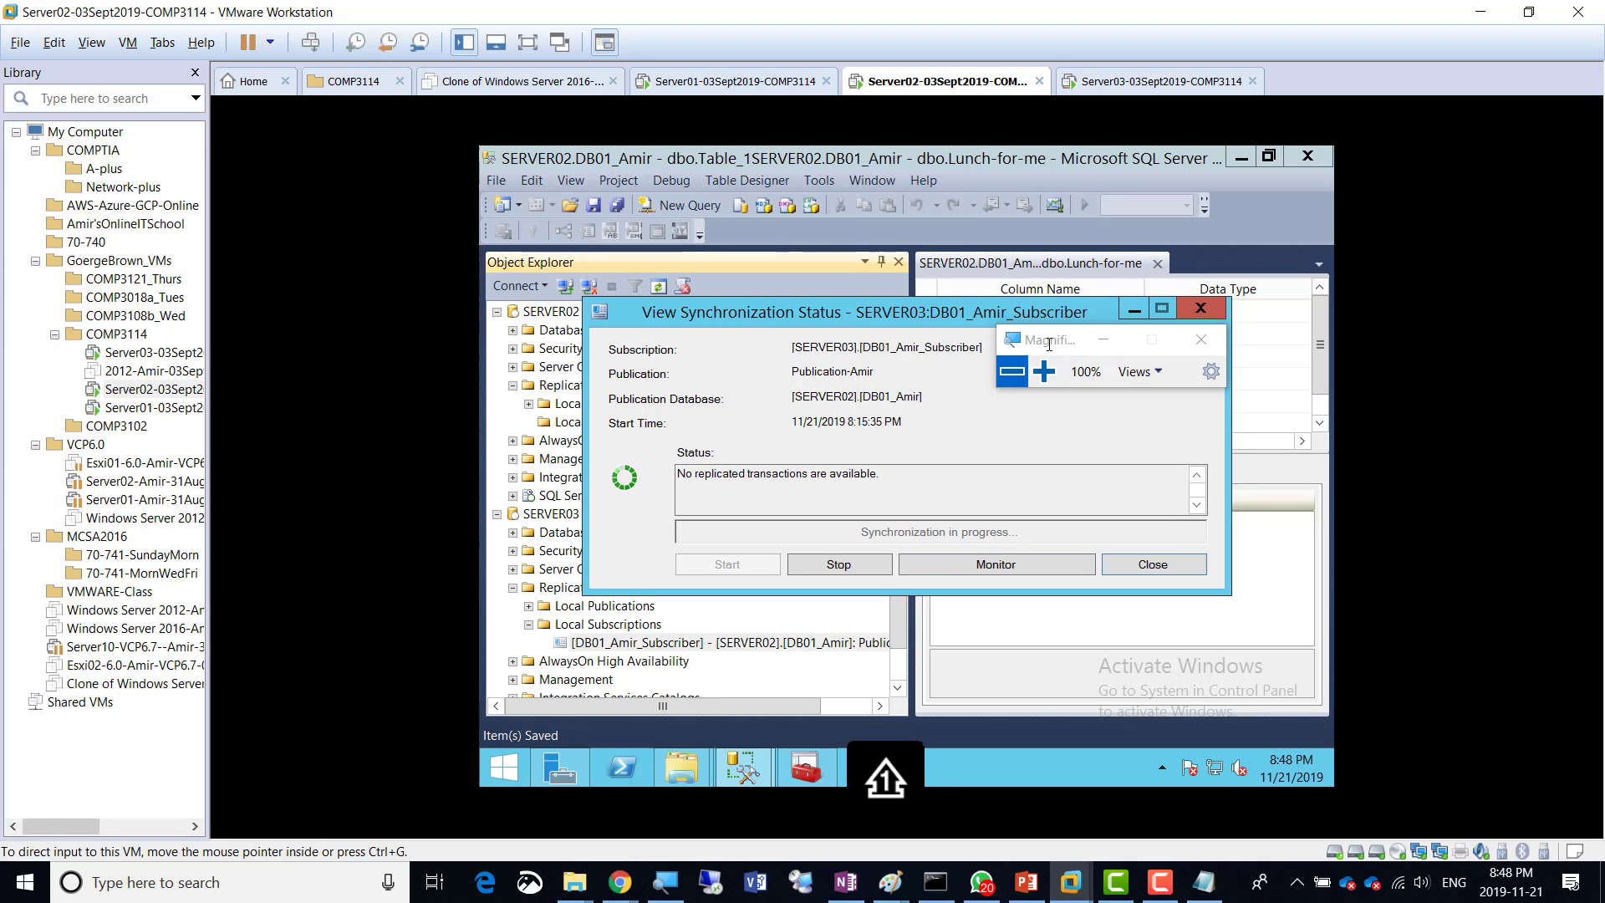
Open Replication Monitor from the synchronization status window, widen the Synchronizing column and reposition the monitor to show its publication list
click(1043, 370)
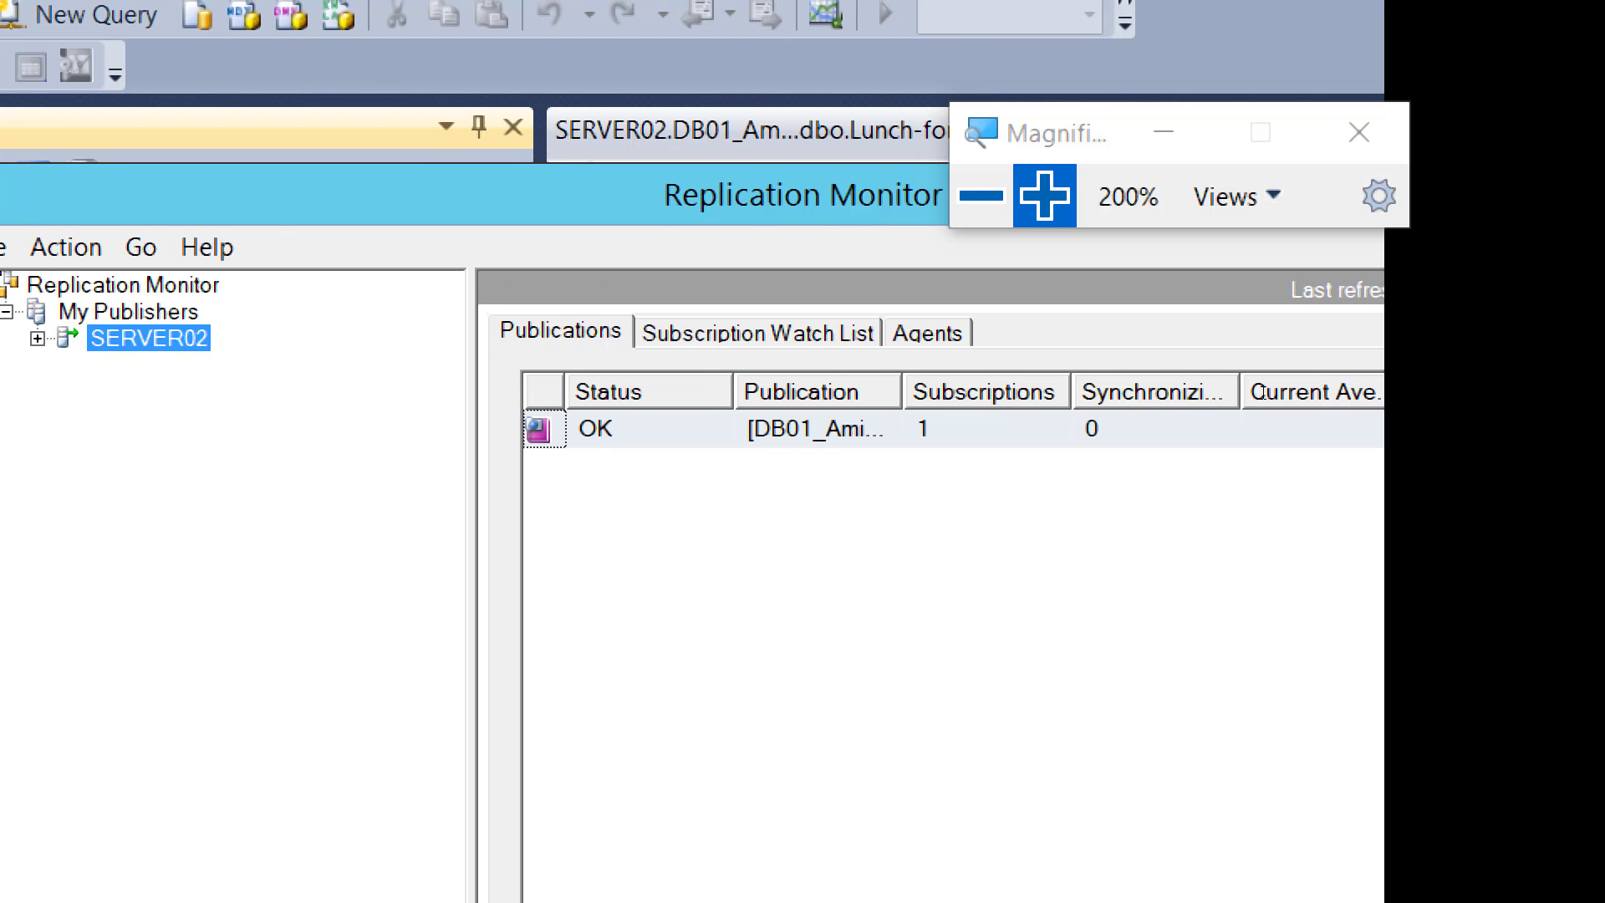
drag(1239, 392, 1304, 392)
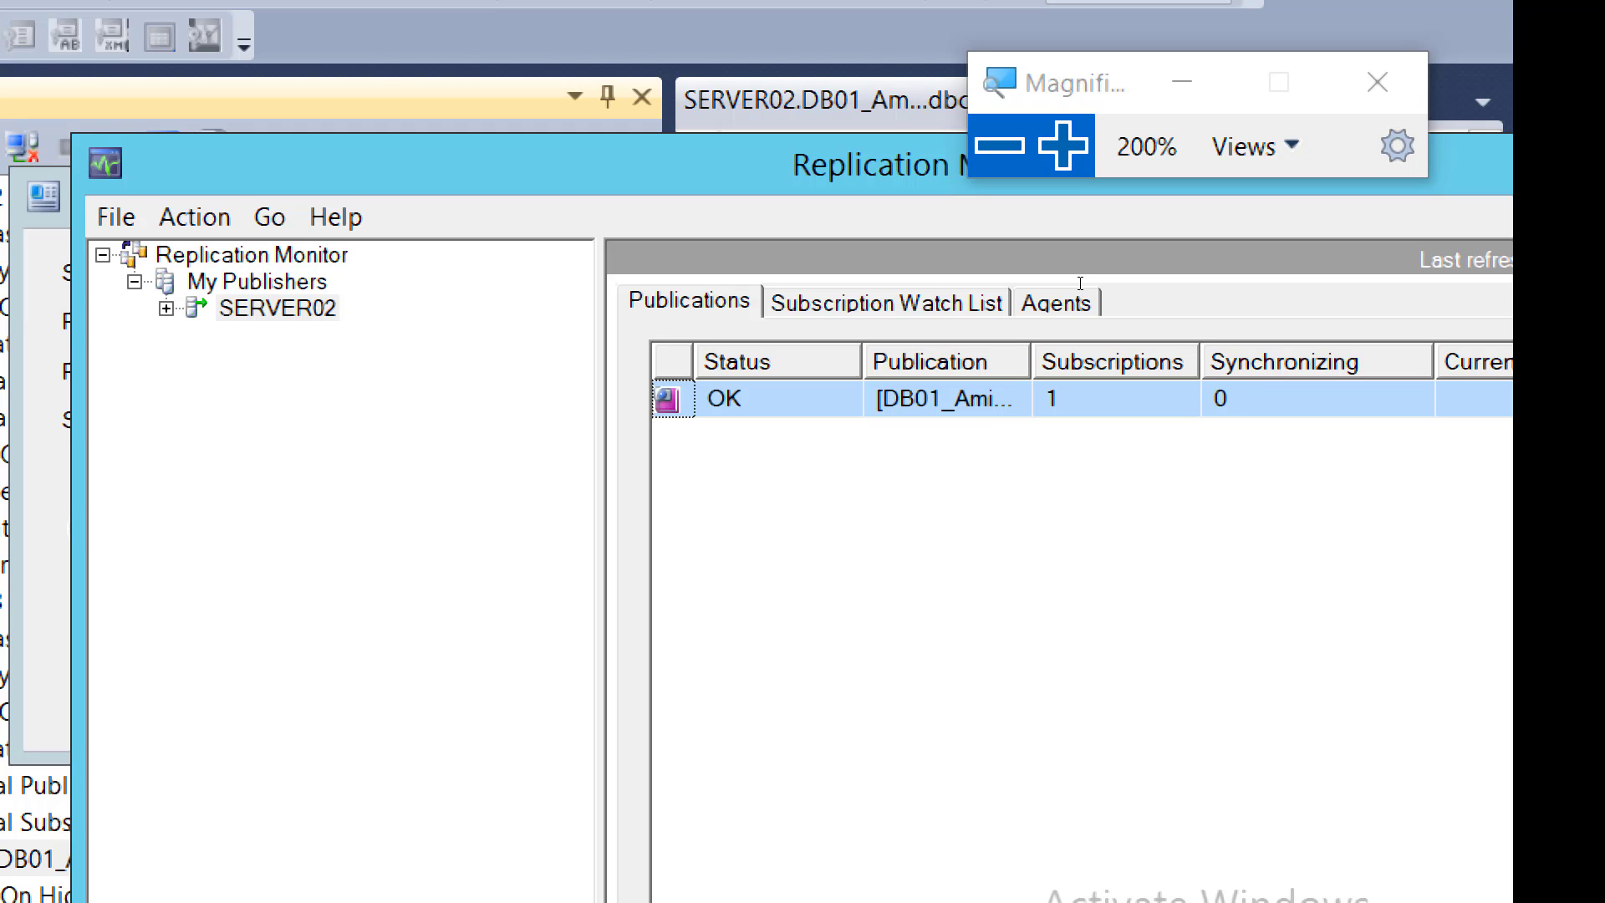
key(super+minus)
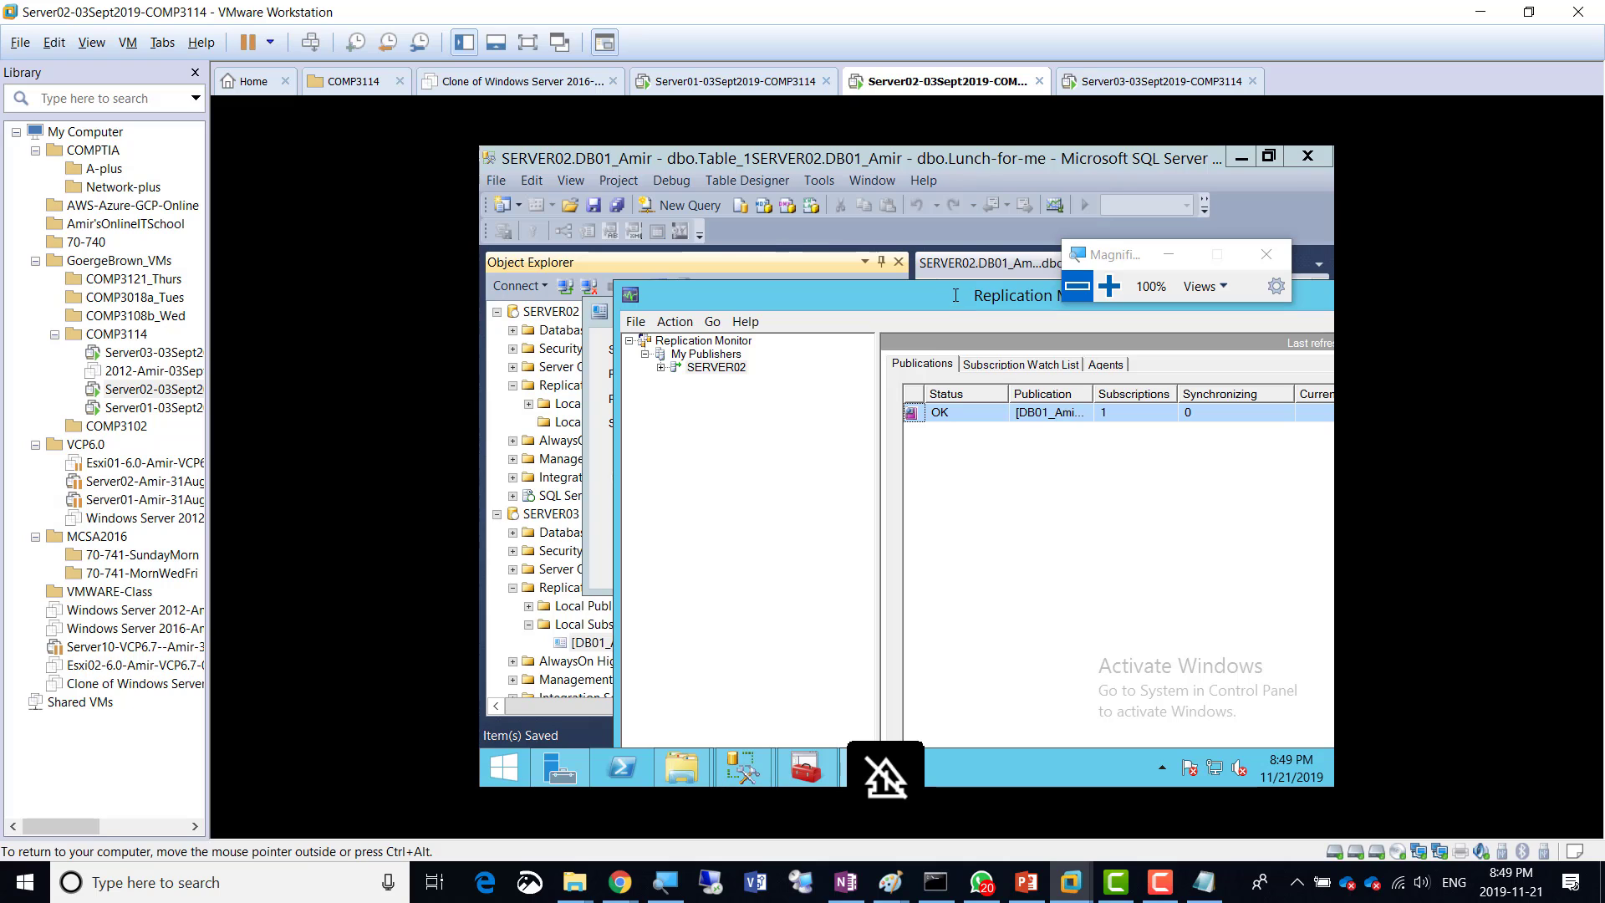
drag(956, 297, 781, 258)
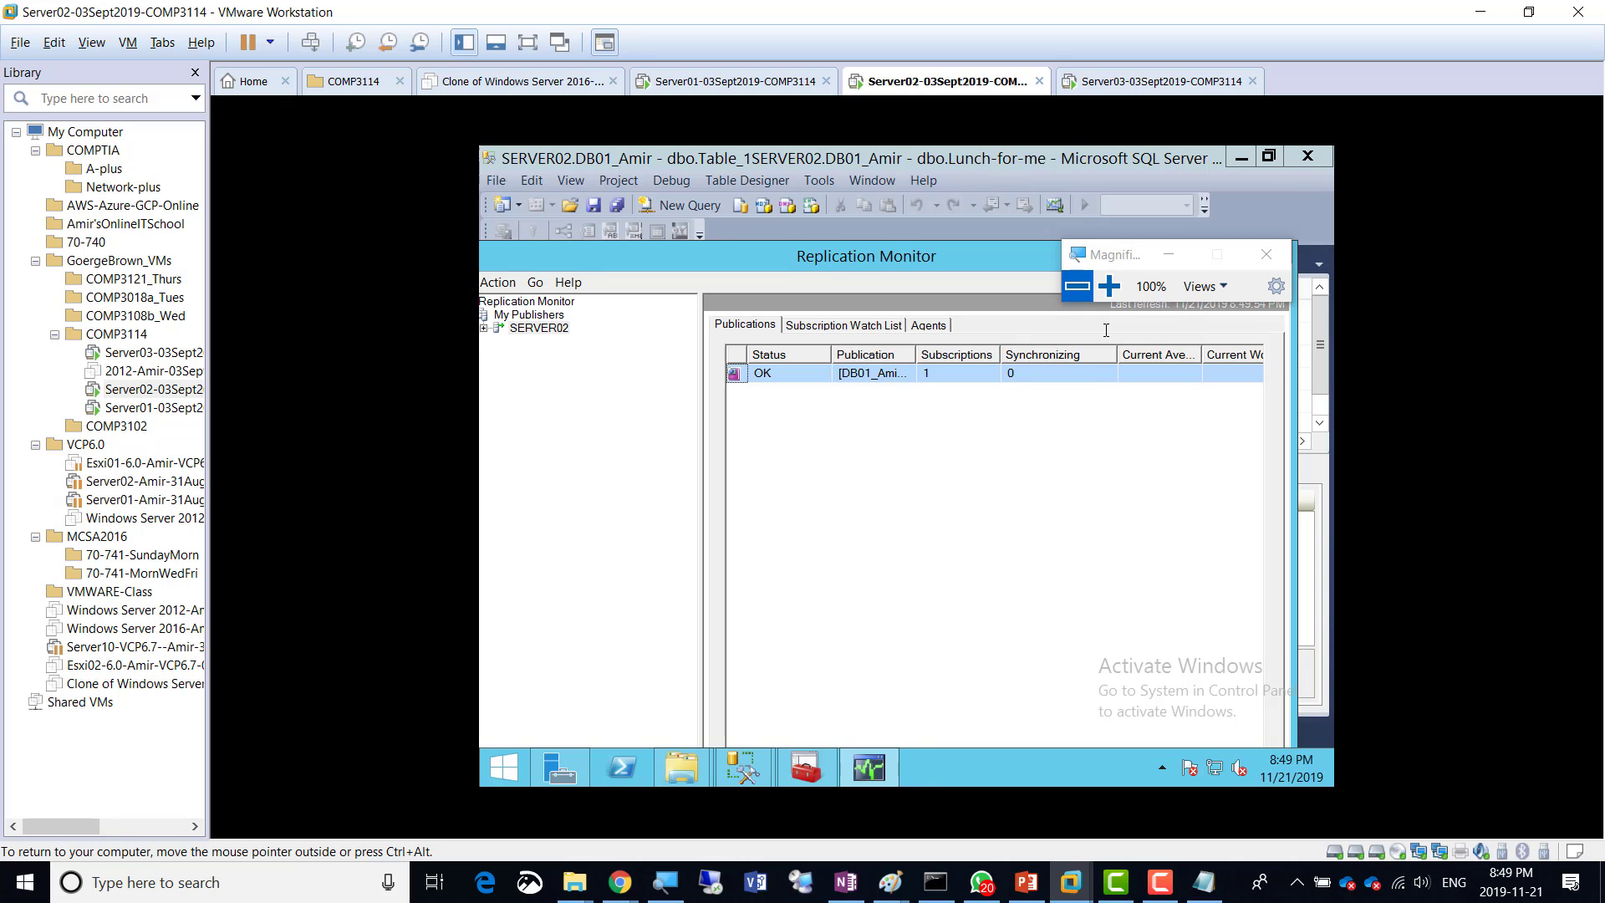
drag(1142, 254, 1115, 16)
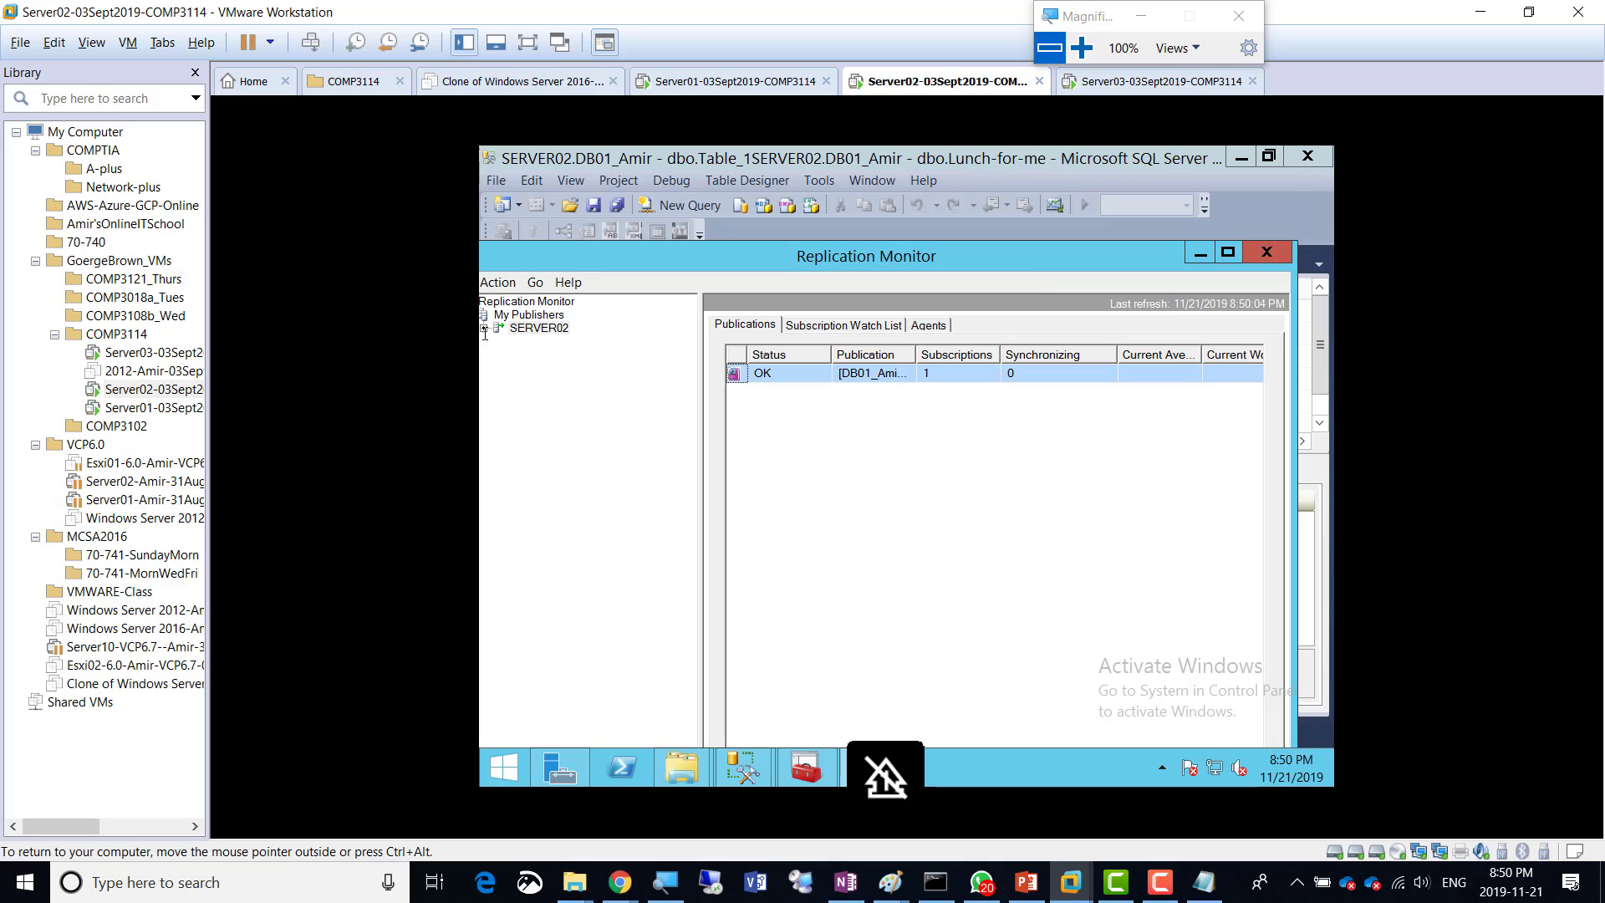
Show Publication-Amir's subscriptions under SERVER02 in Replication Monitor and examine the SERVER03 subscription's distributor-to-subscriber history
double_click(524, 328)
click(518, 342)
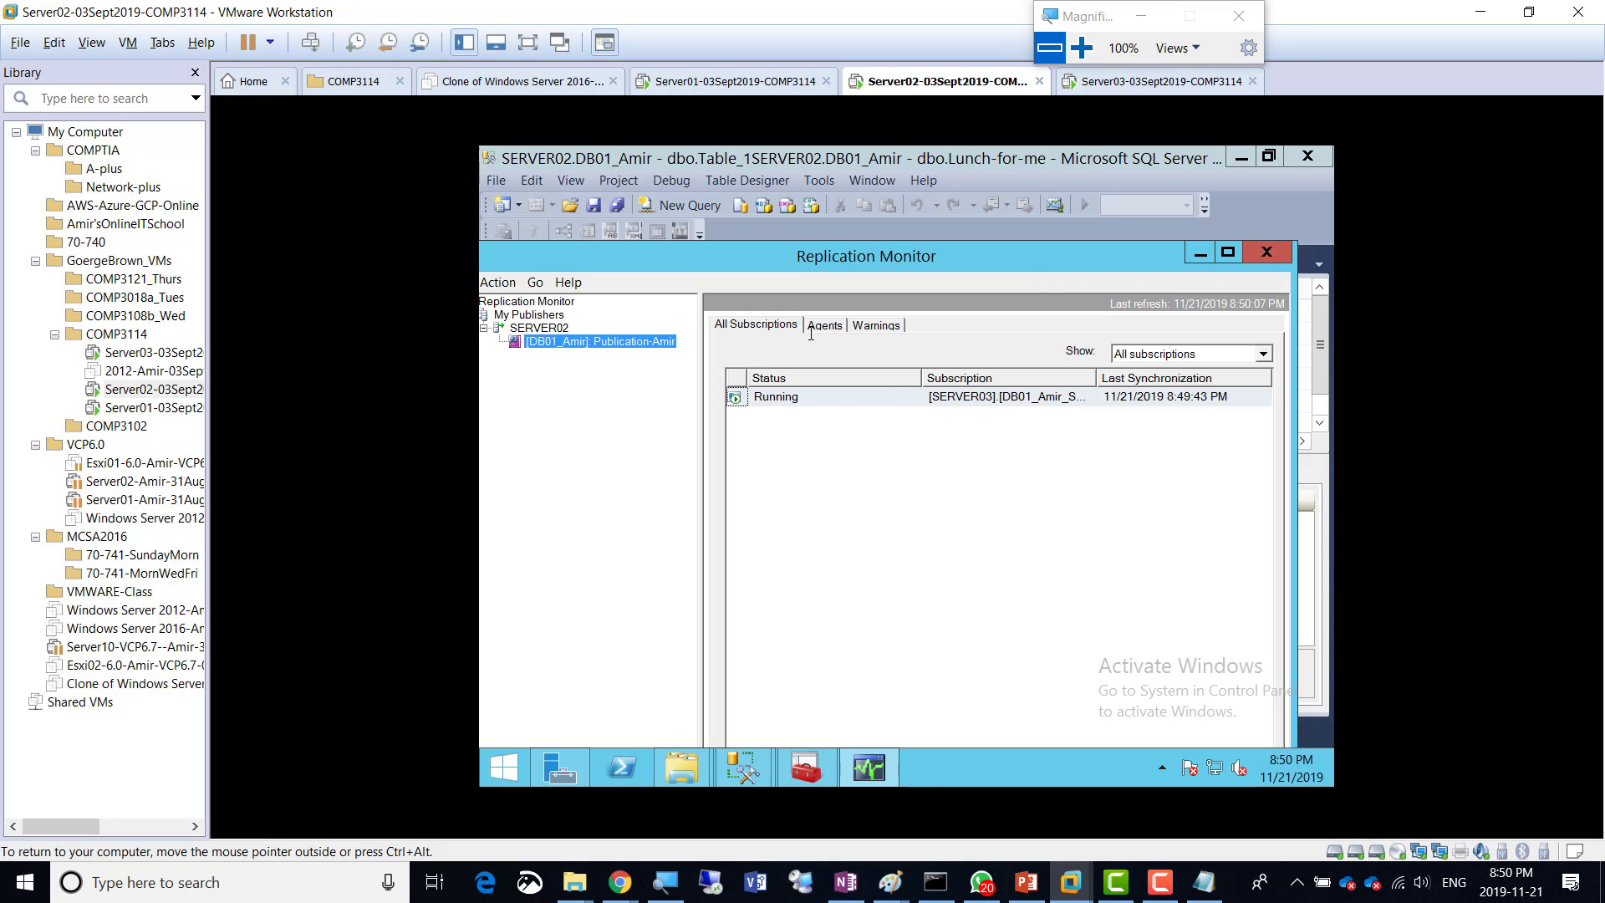
double_click(784, 398)
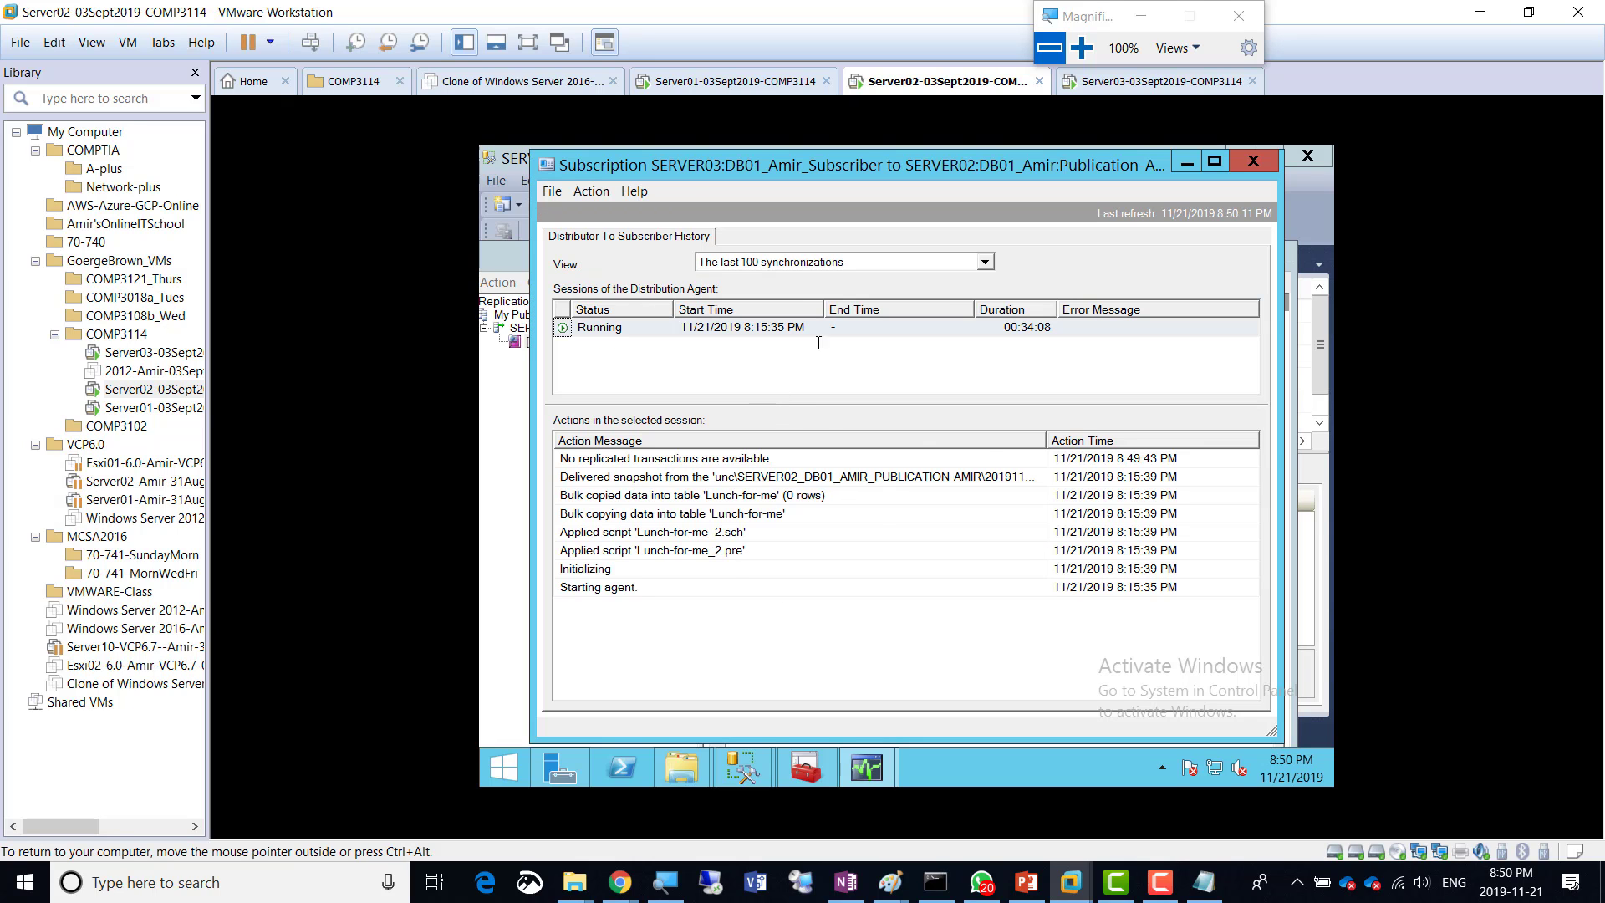
Close the subscription history, Replication Monitor and the synchronization status window
click(1253, 162)
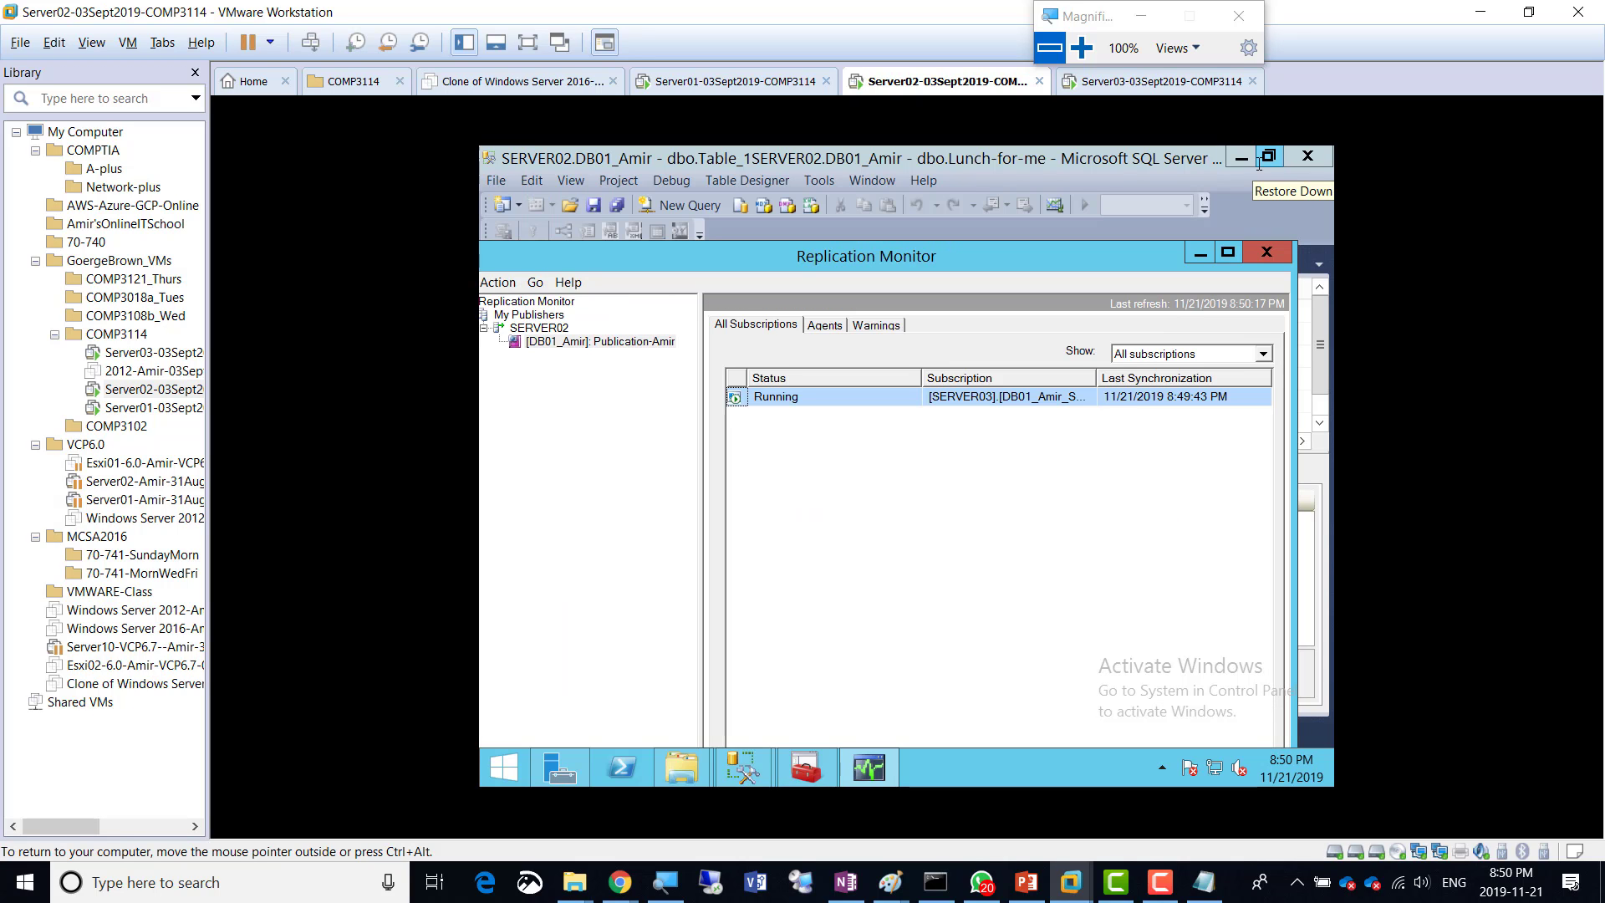
click(1266, 251)
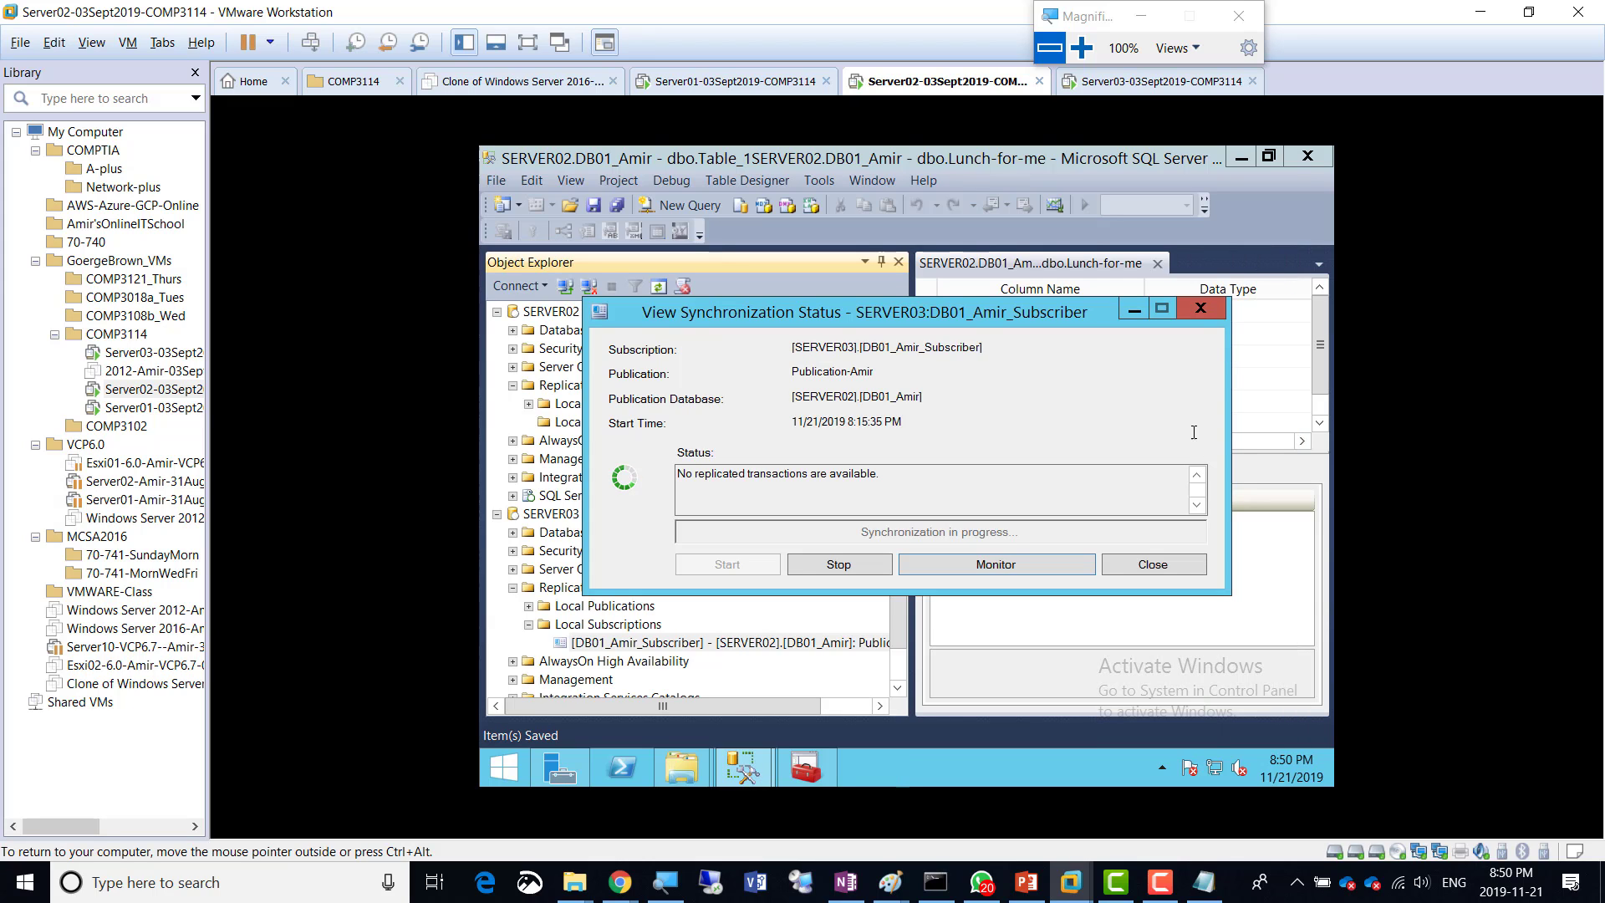
click(1169, 558)
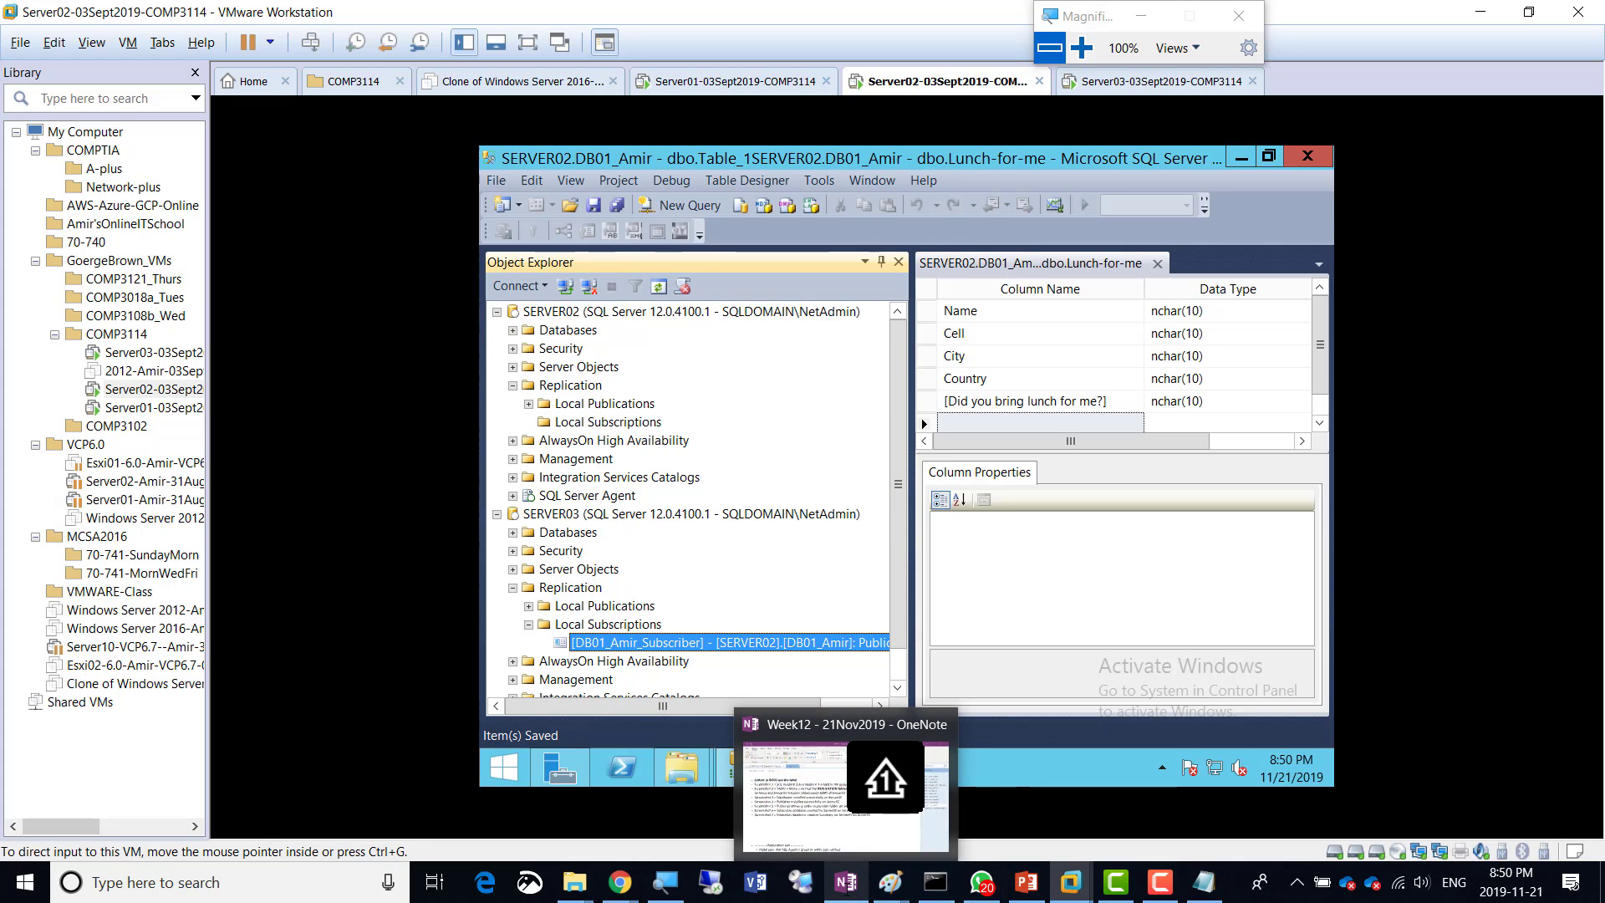
Switch to OneNote to check the required screenshot list on the Week12 page, and return to the SERVER02 virtual machine
click(846, 884)
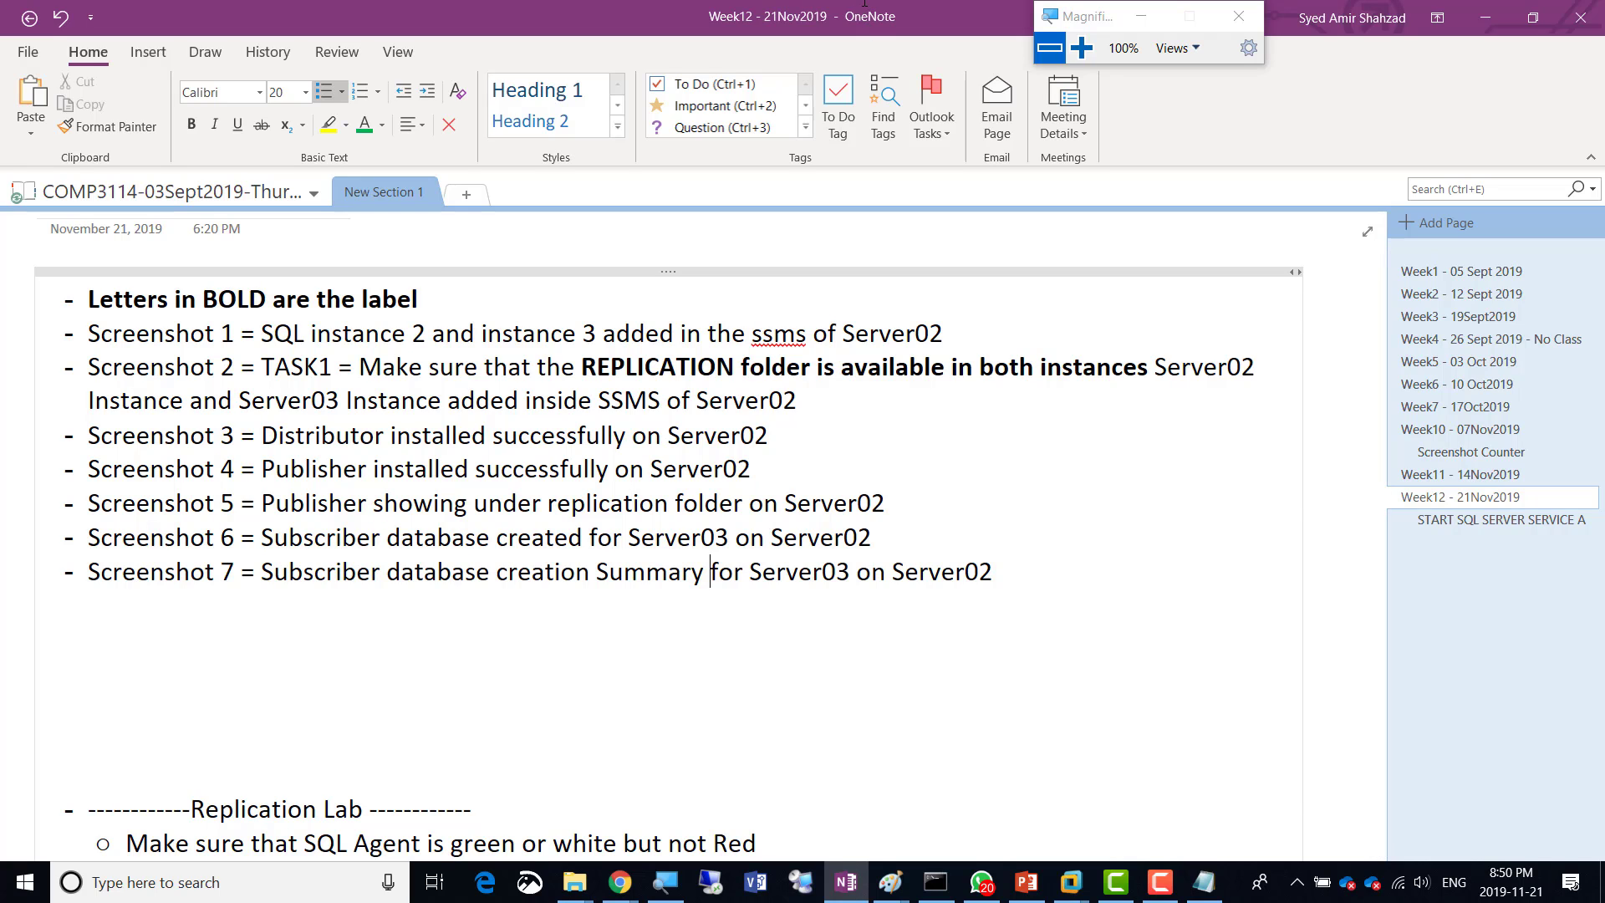
key(alt+Tab)
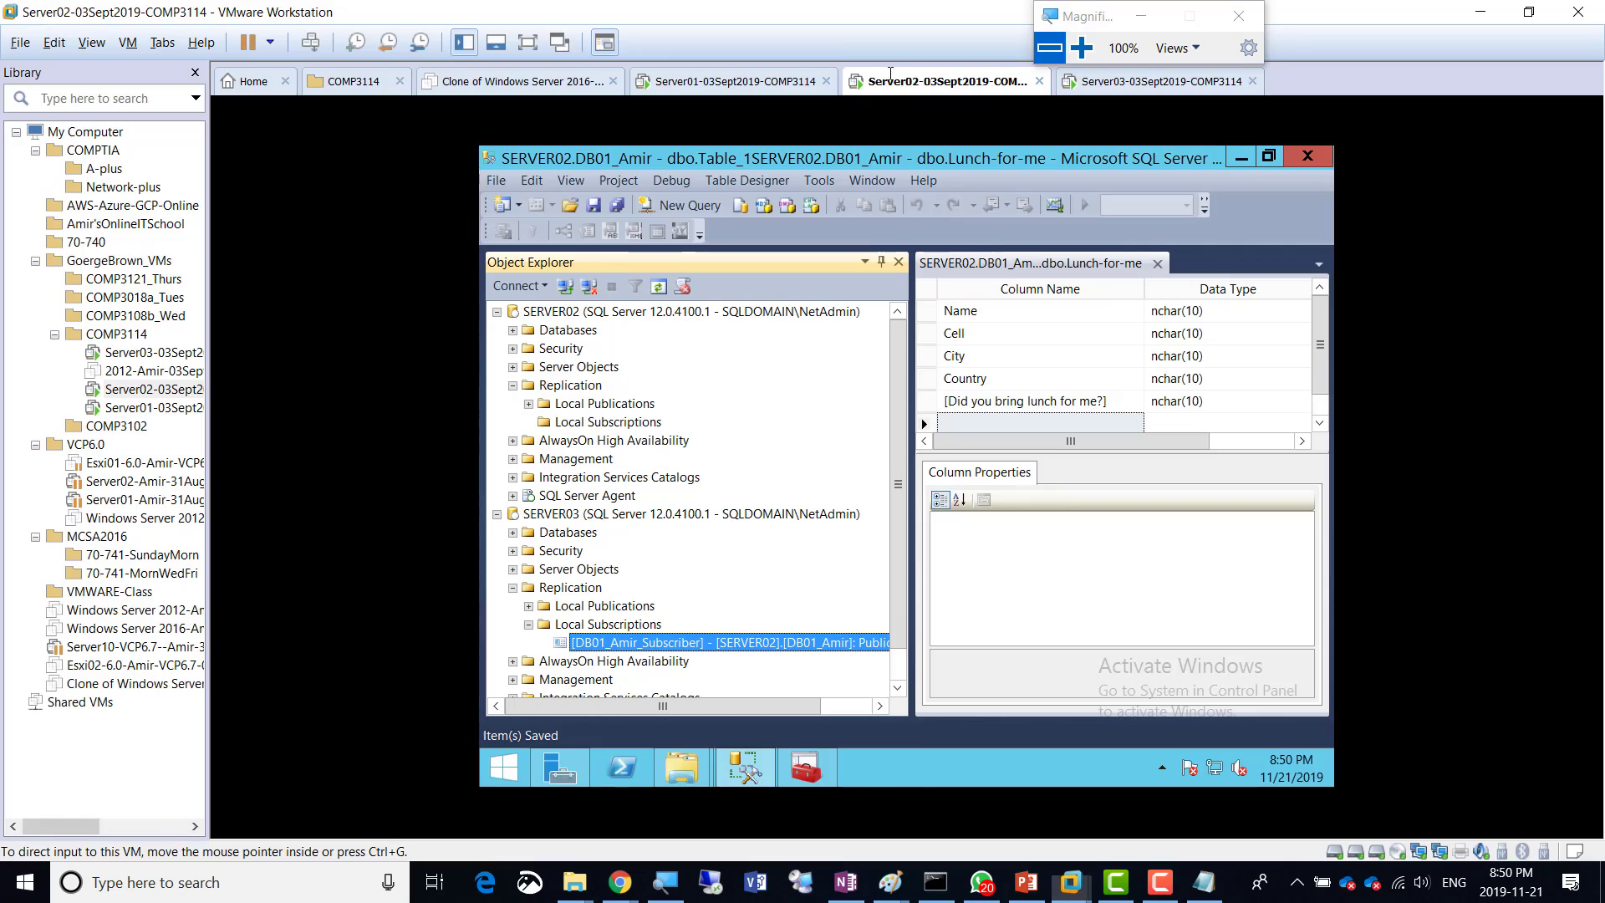
Expand the DB01_Amir_Subscriber database and its Tables folder under SERVER03's Databases and select the dbo.Lunch-for-me table
click(1081, 48)
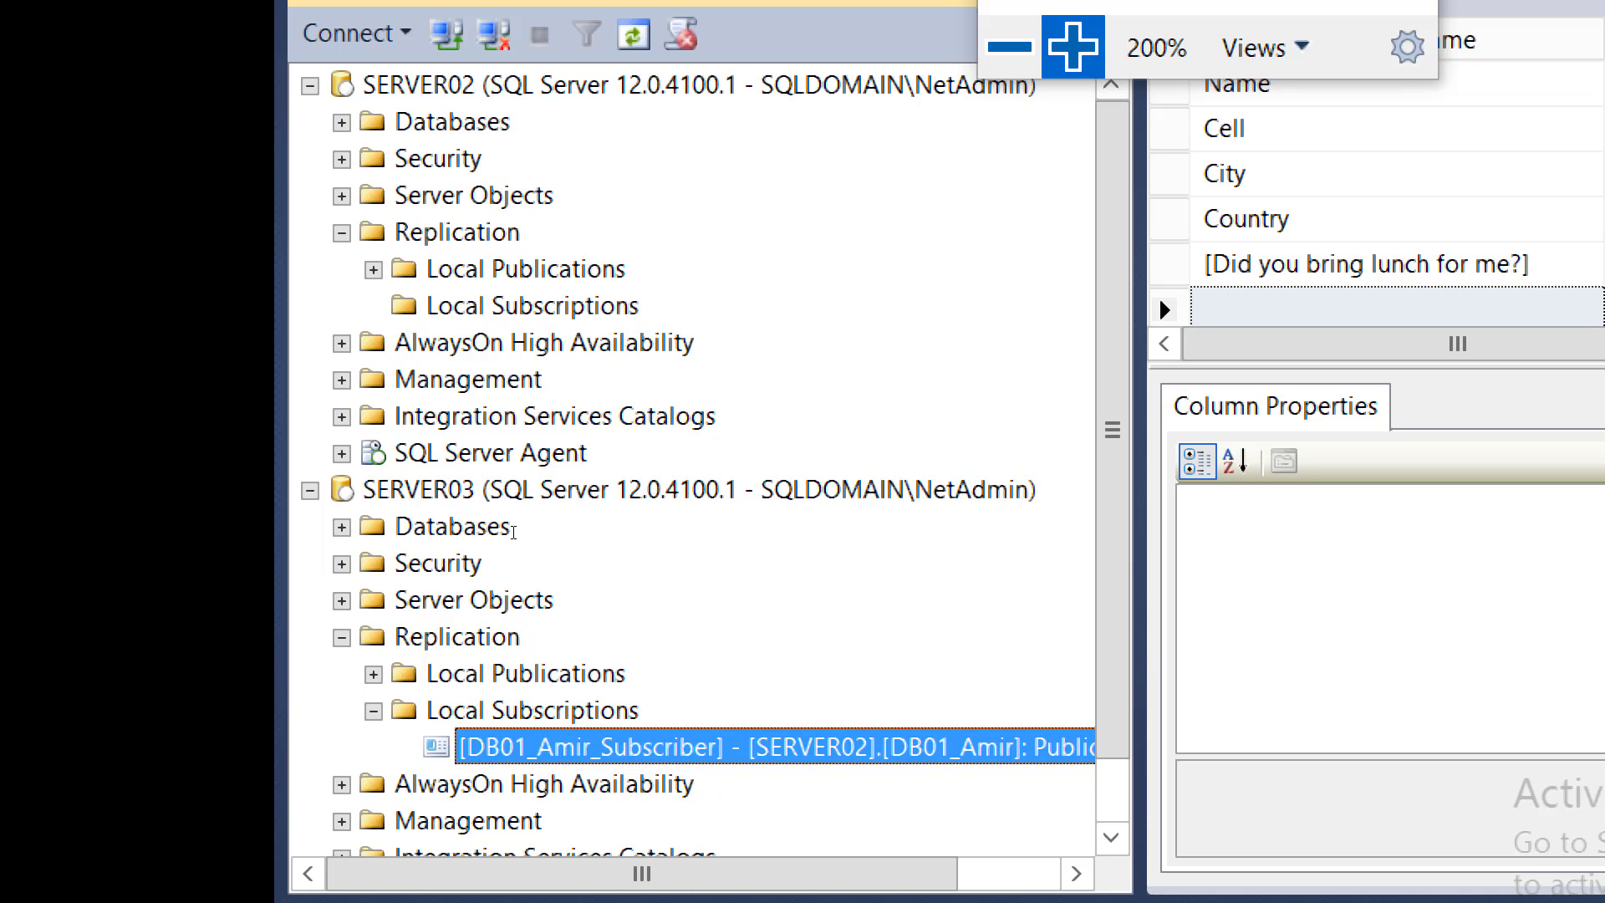
double_click(513, 531)
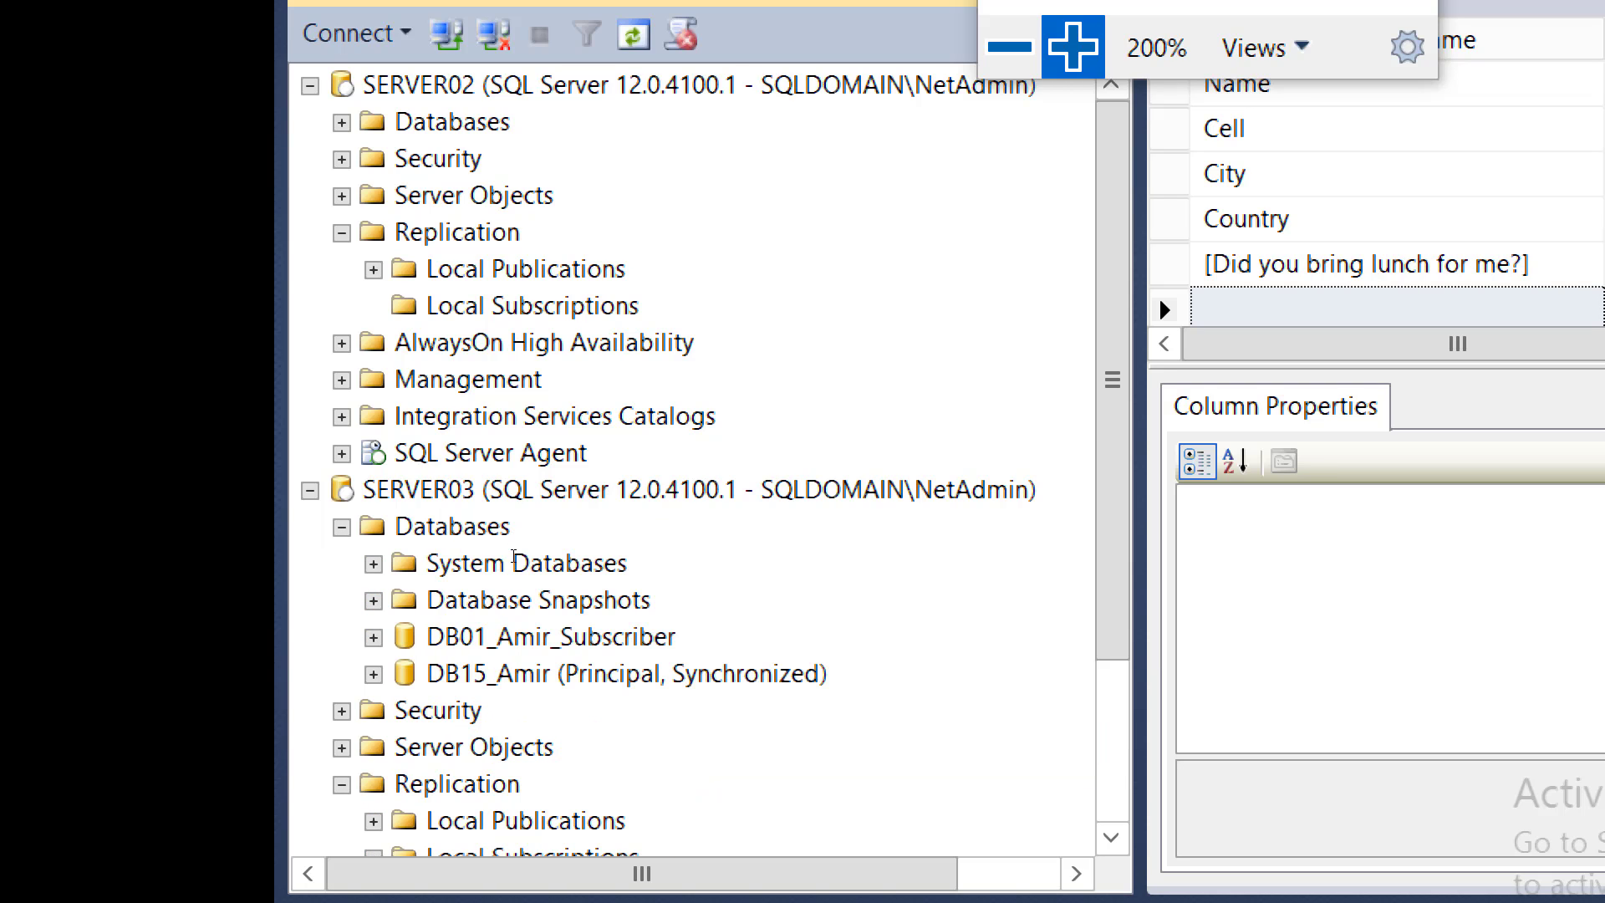
click(620, 635)
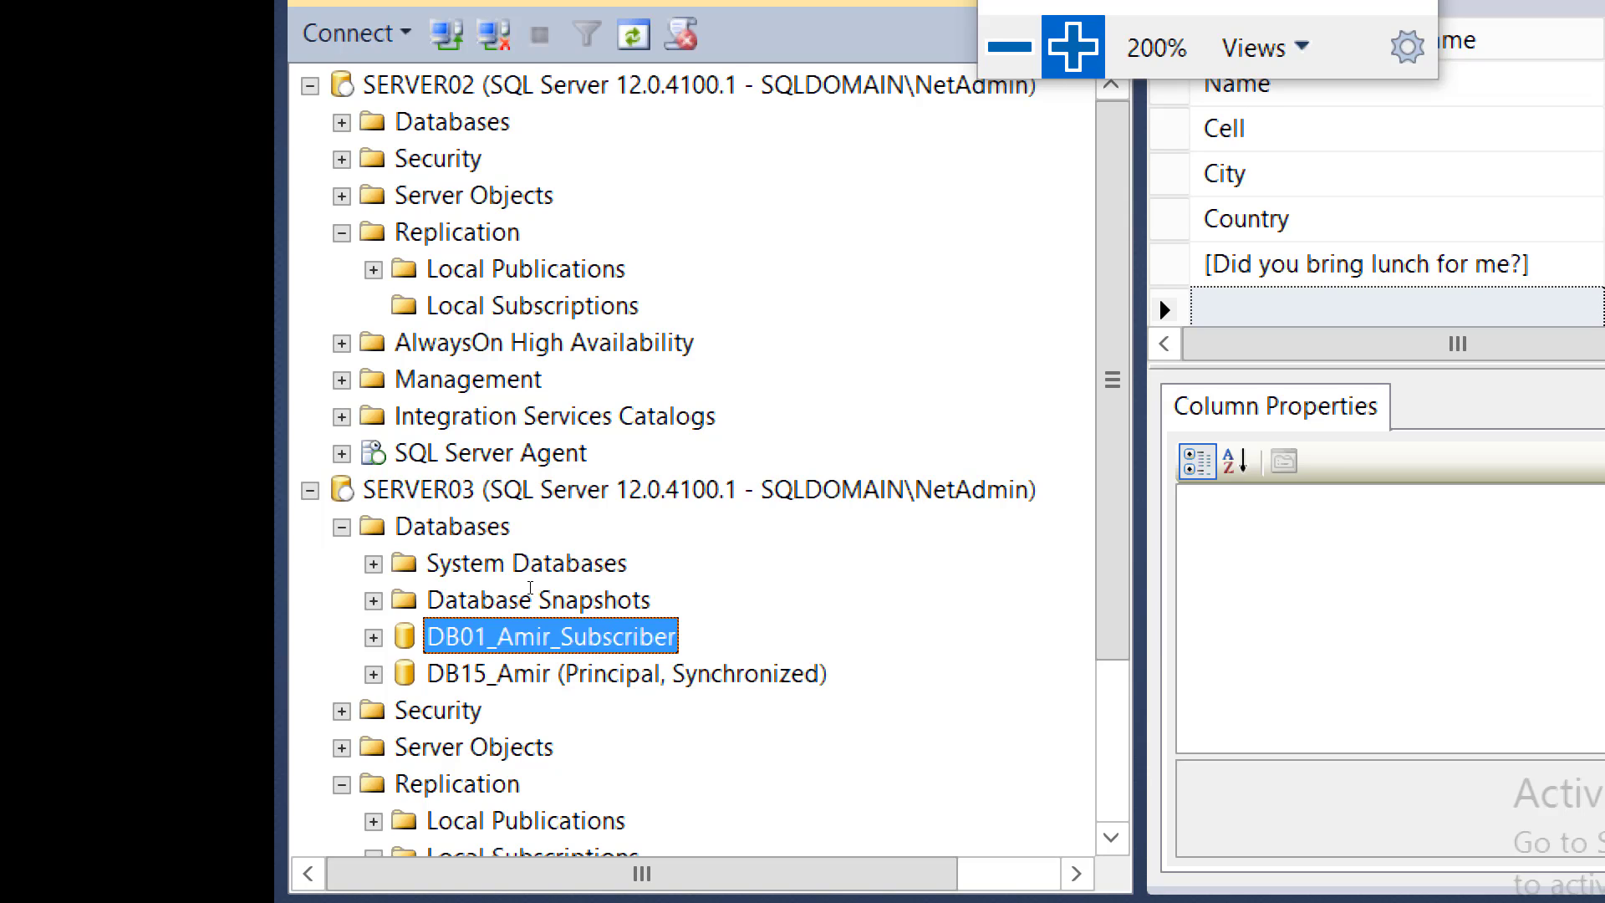
key(Right)
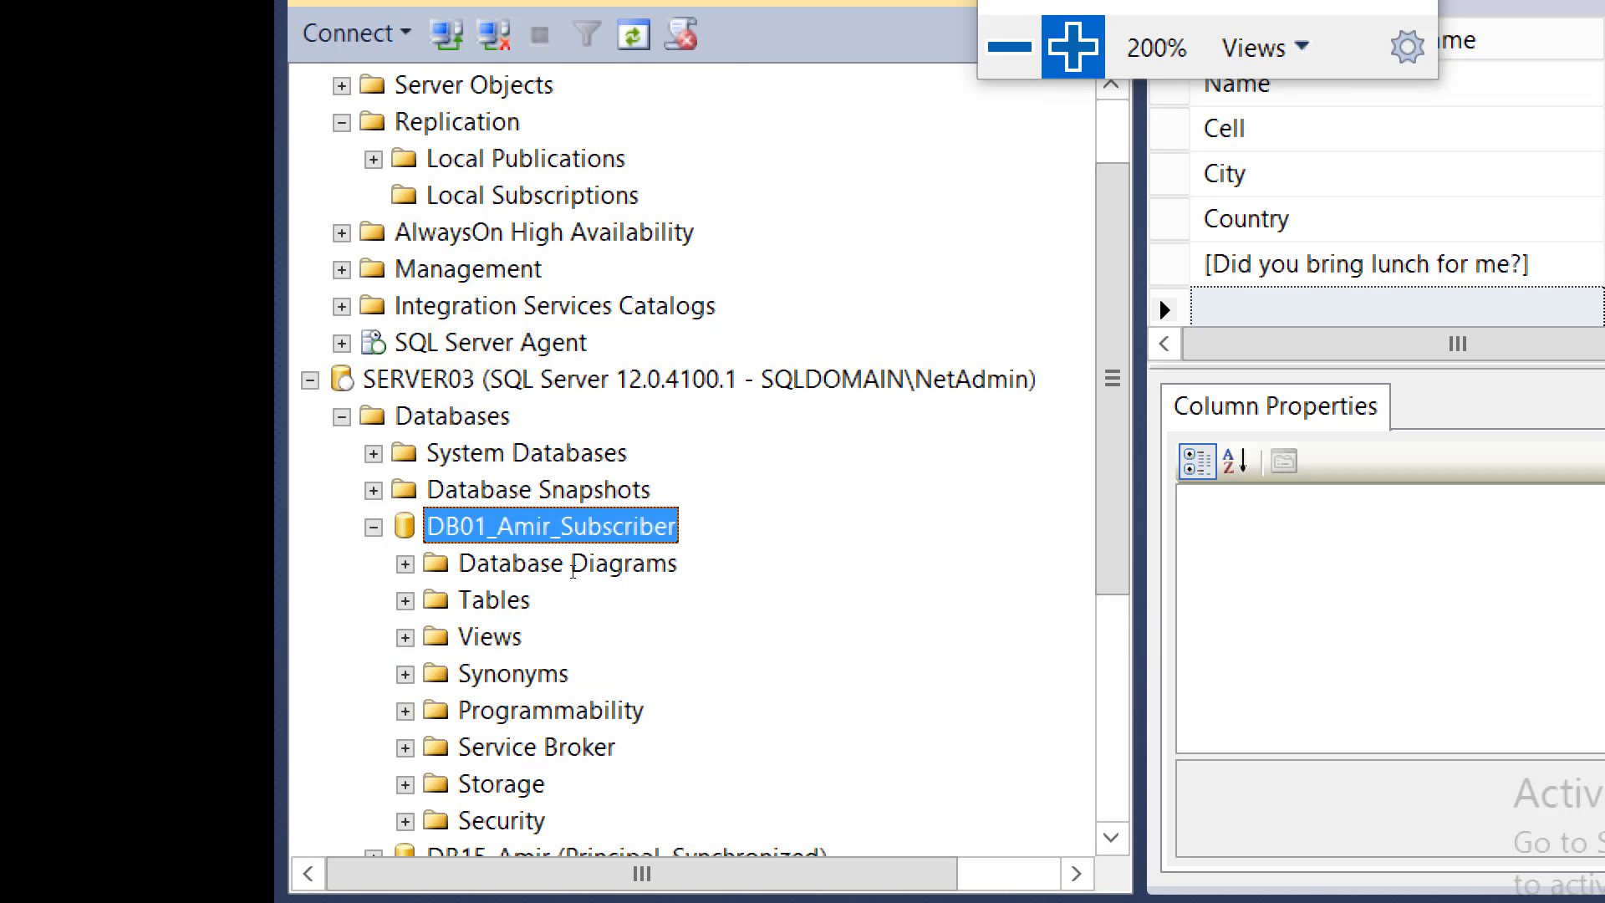
click(406, 600)
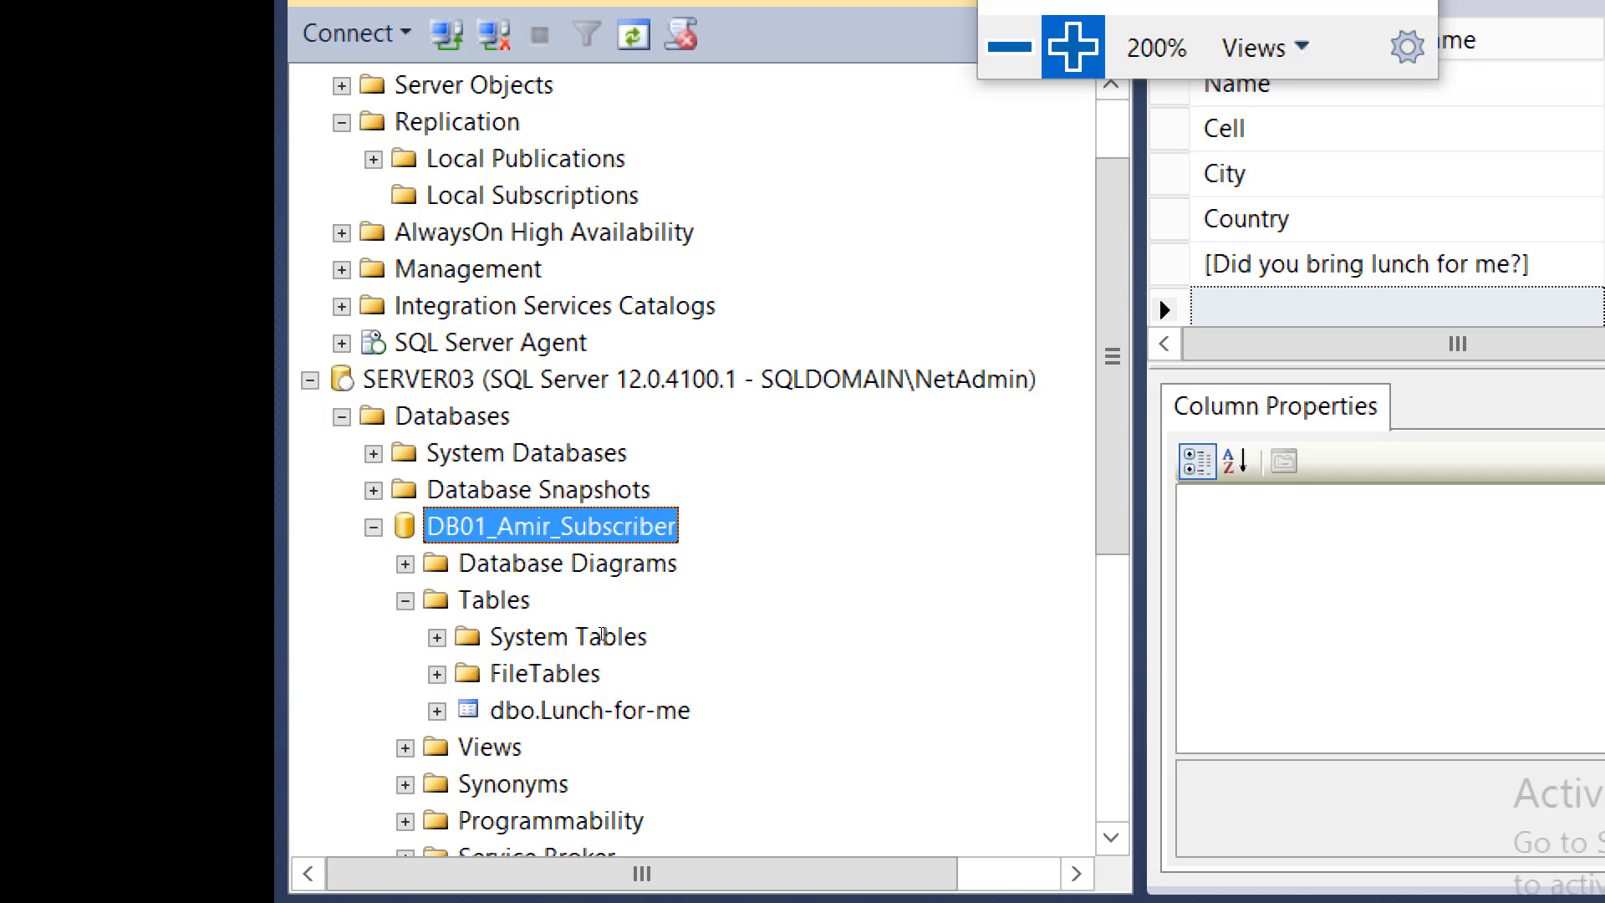
click(623, 709)
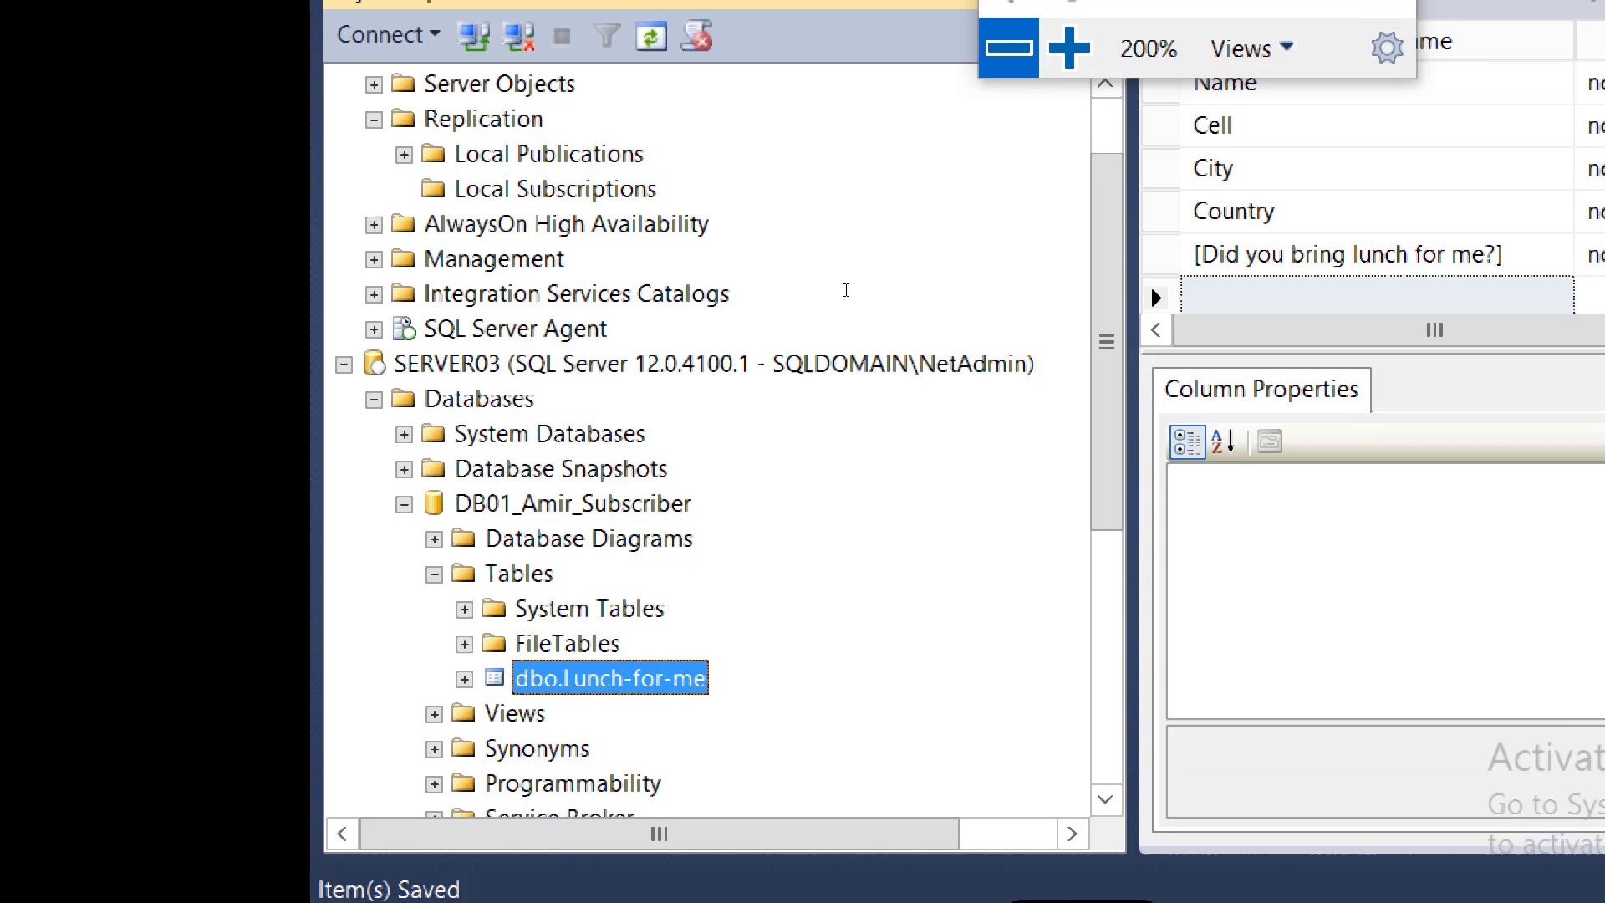
Examine the DB01_Amir_Subscriber database on SERVER03, checking its Tables folder and the replicated dbo.Lunch-for-me table
click(1010, 46)
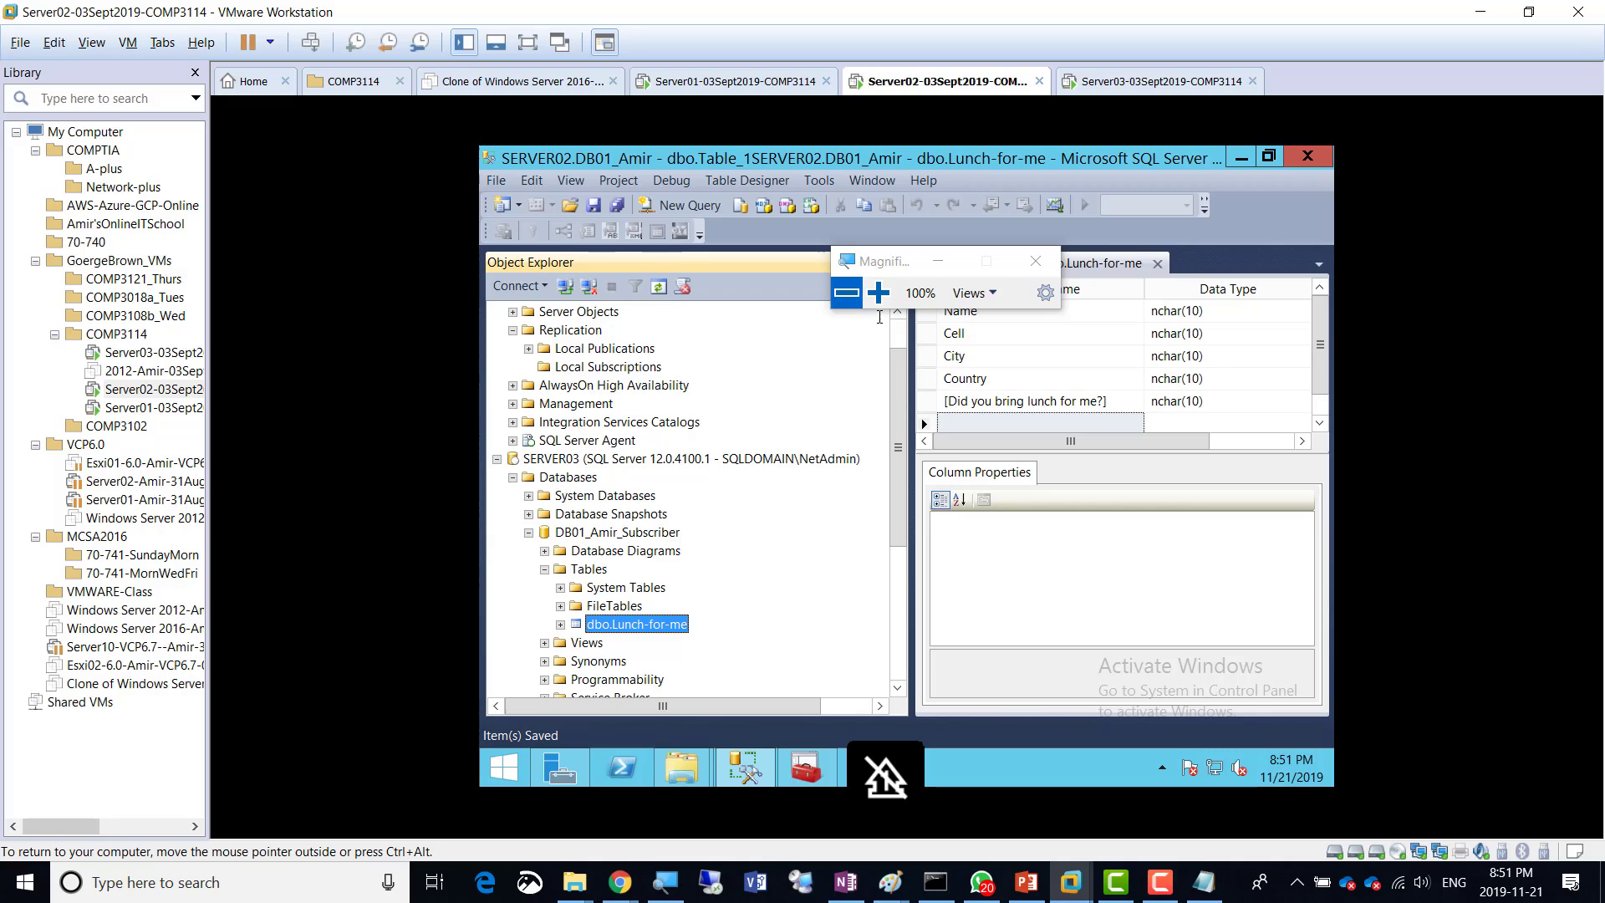
click(877, 292)
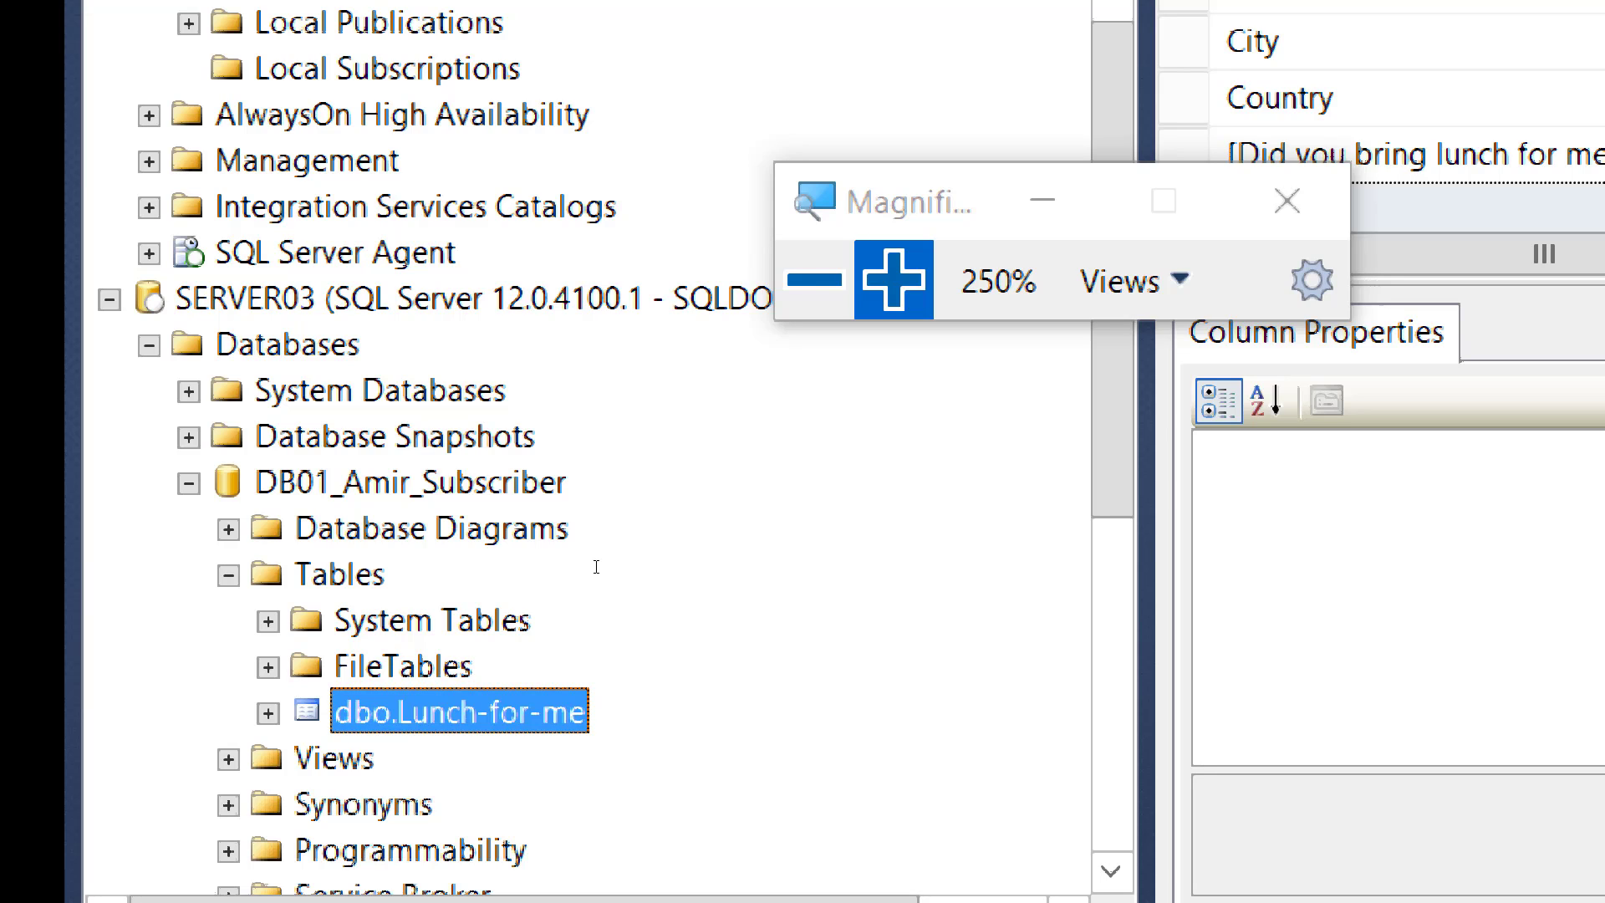
click(526, 484)
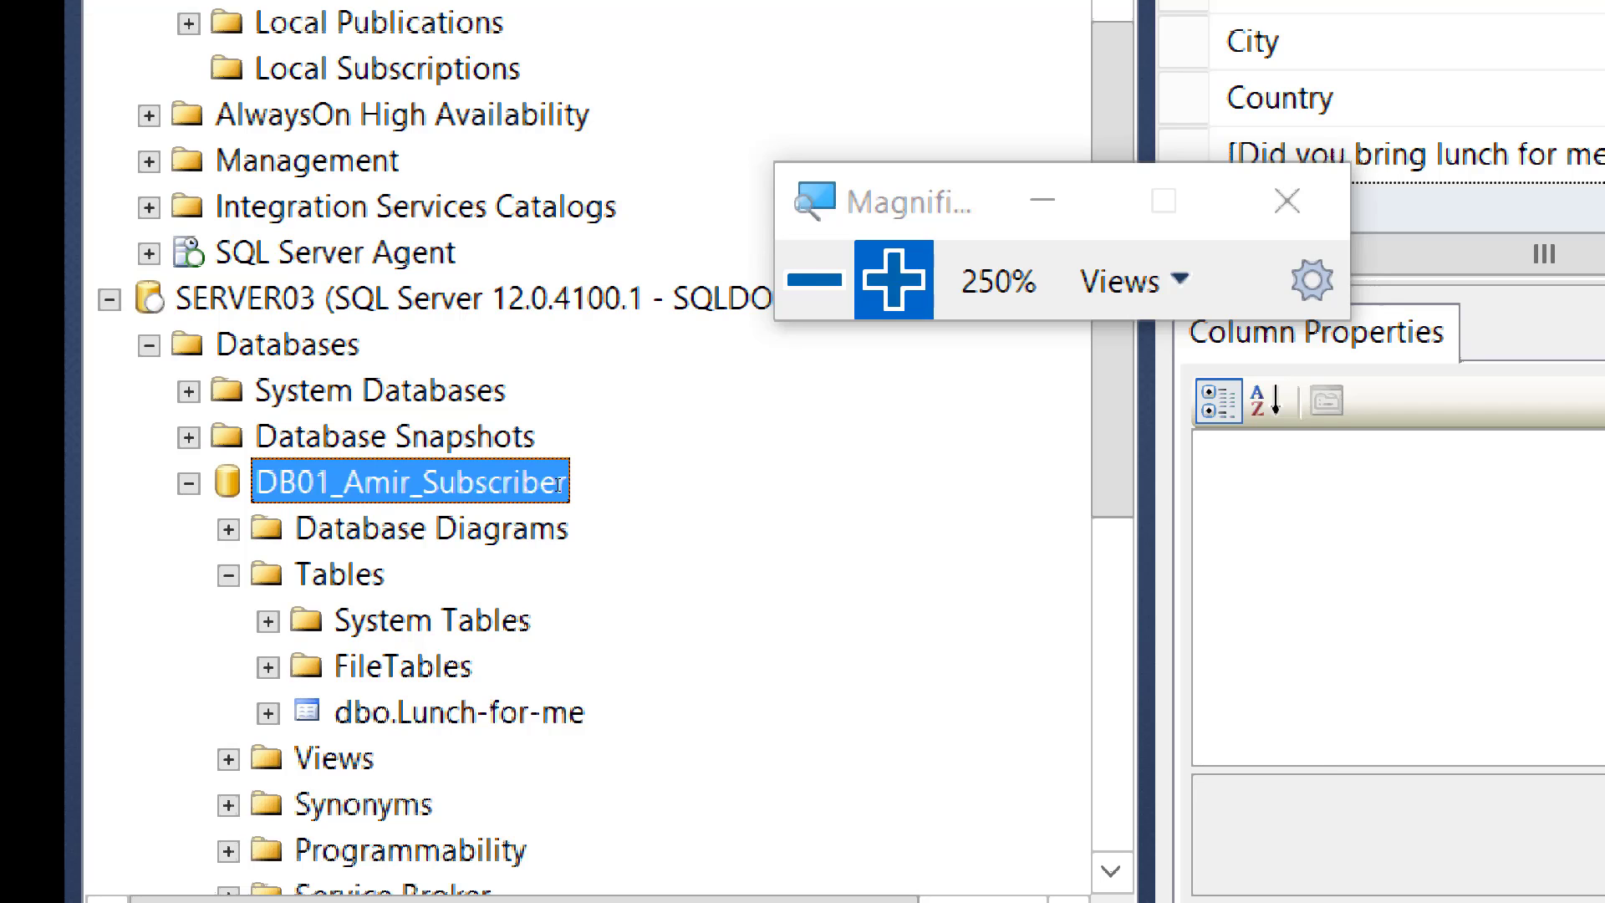
click(599, 572)
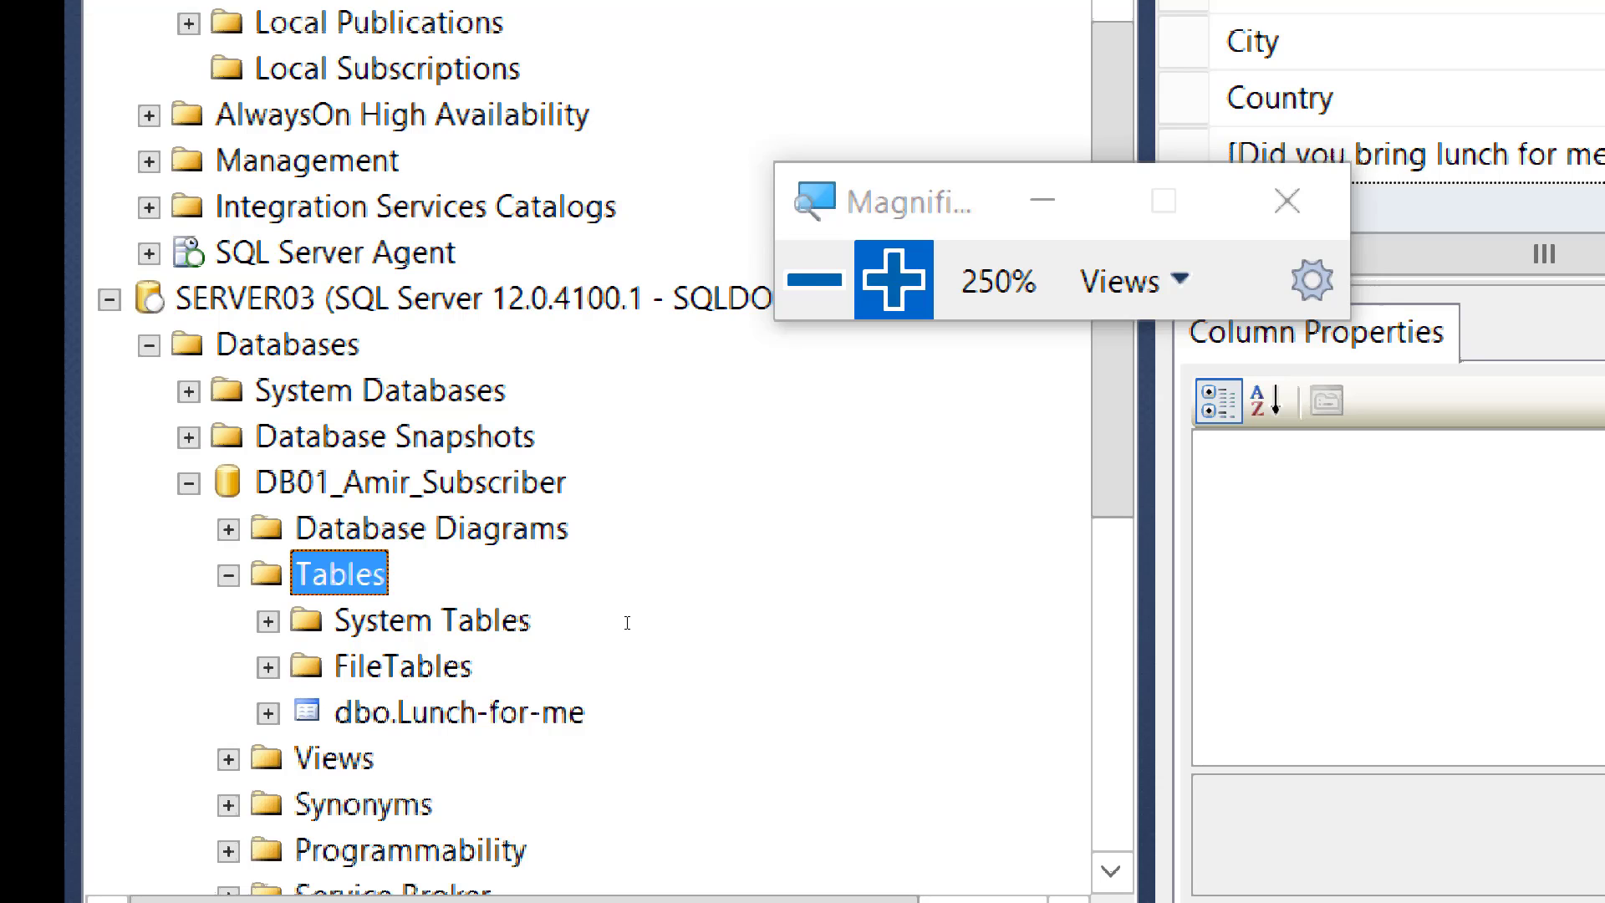
key(Down)
key(Down)
key(Down)
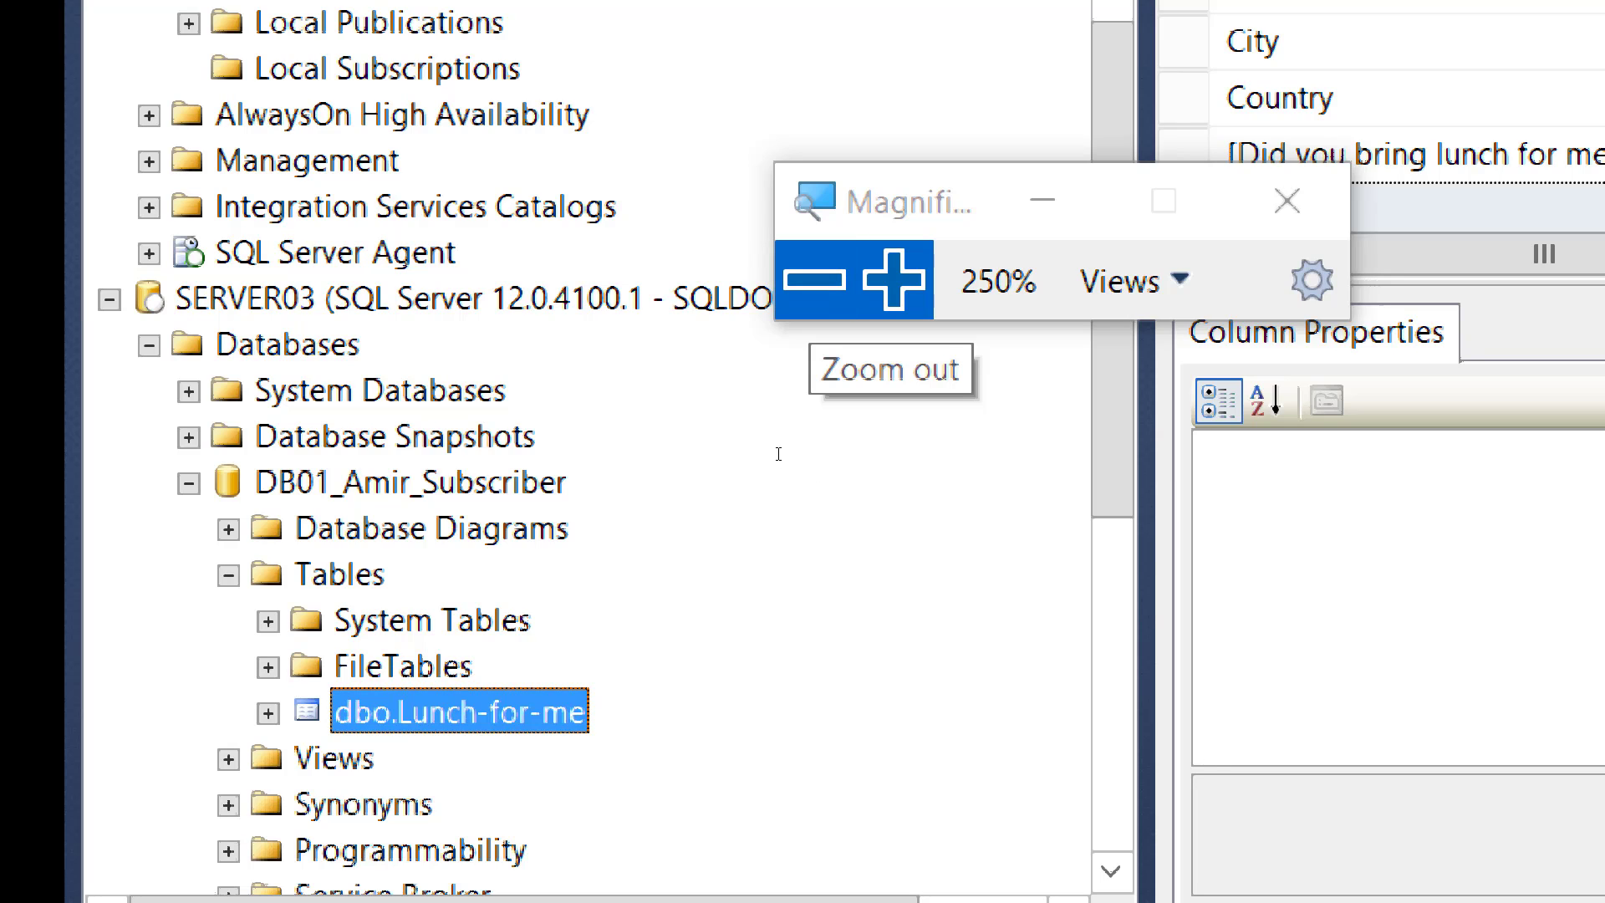
key(super+minus)
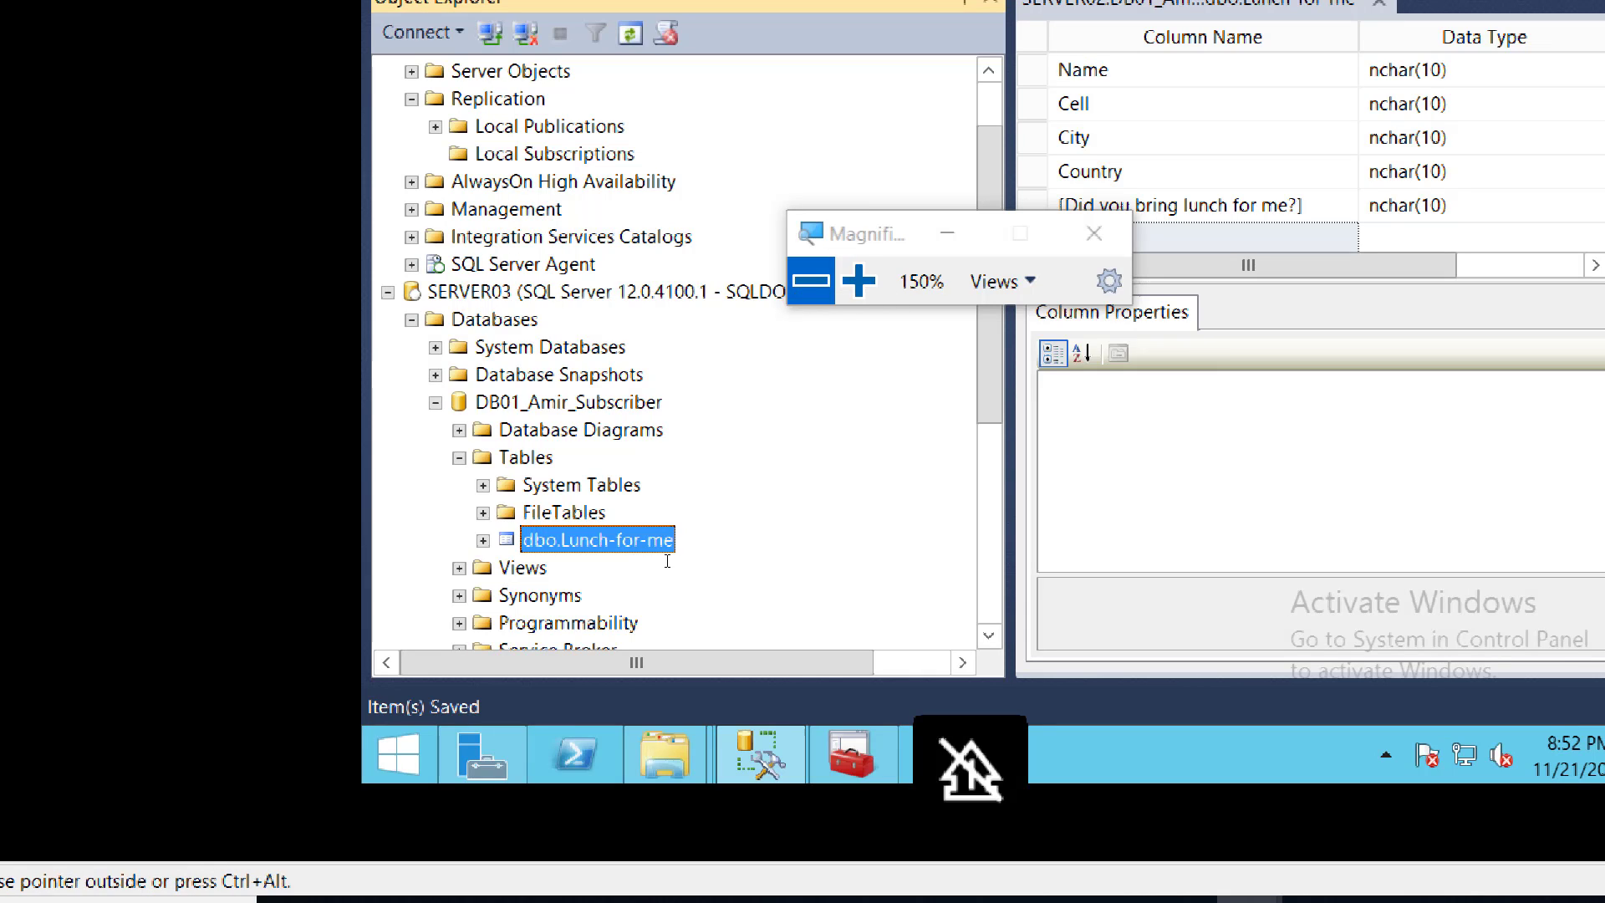
click(646, 403)
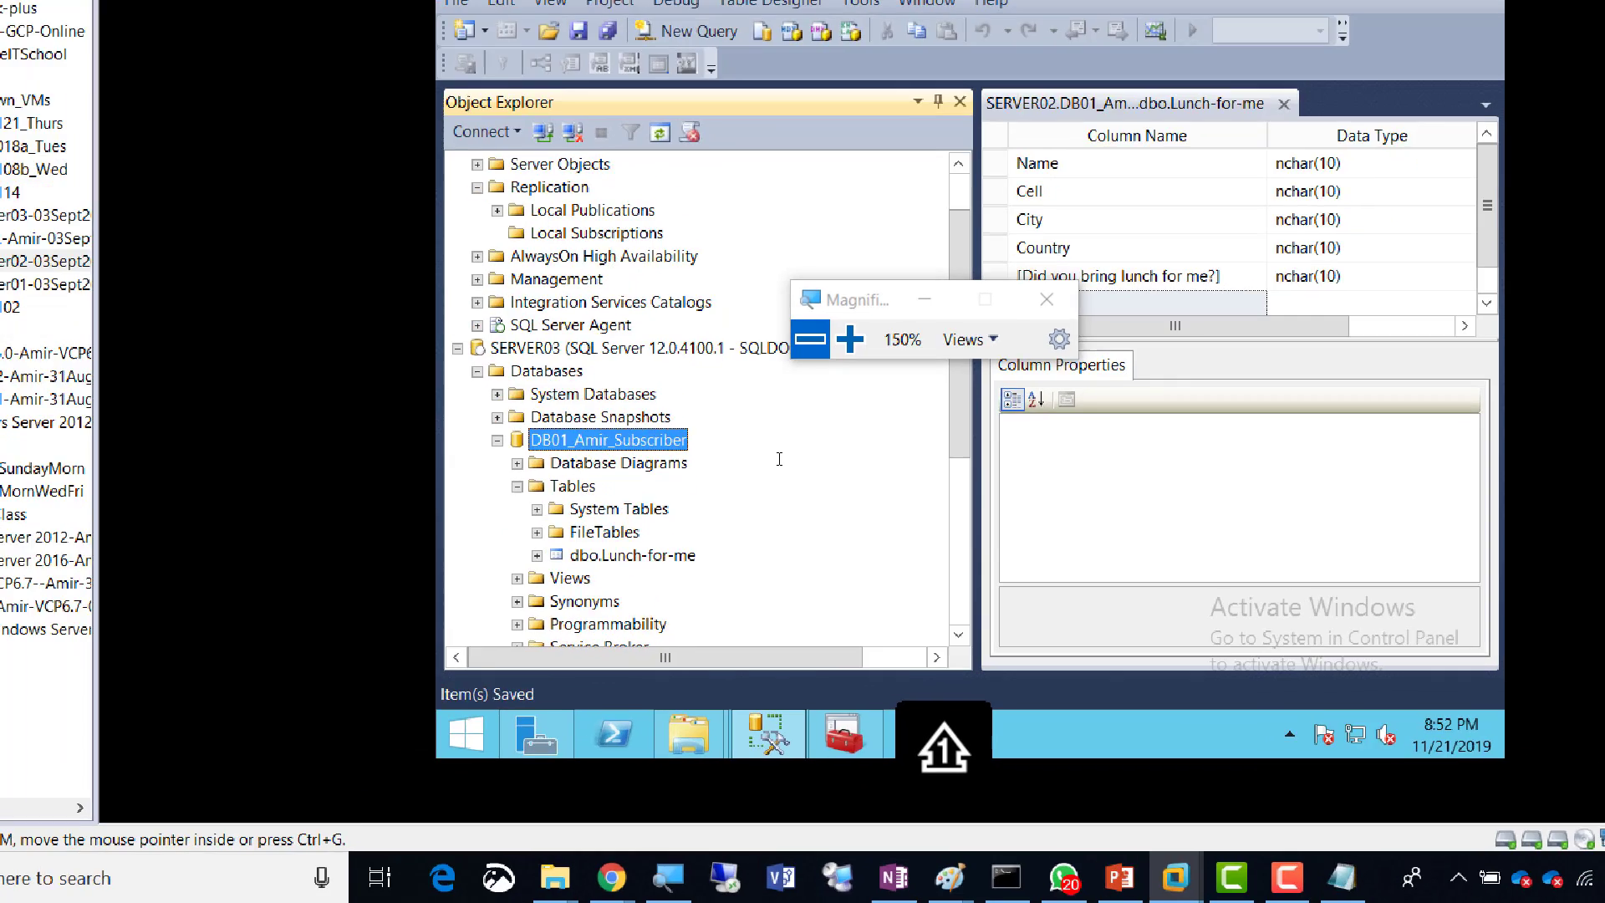
click(809, 339)
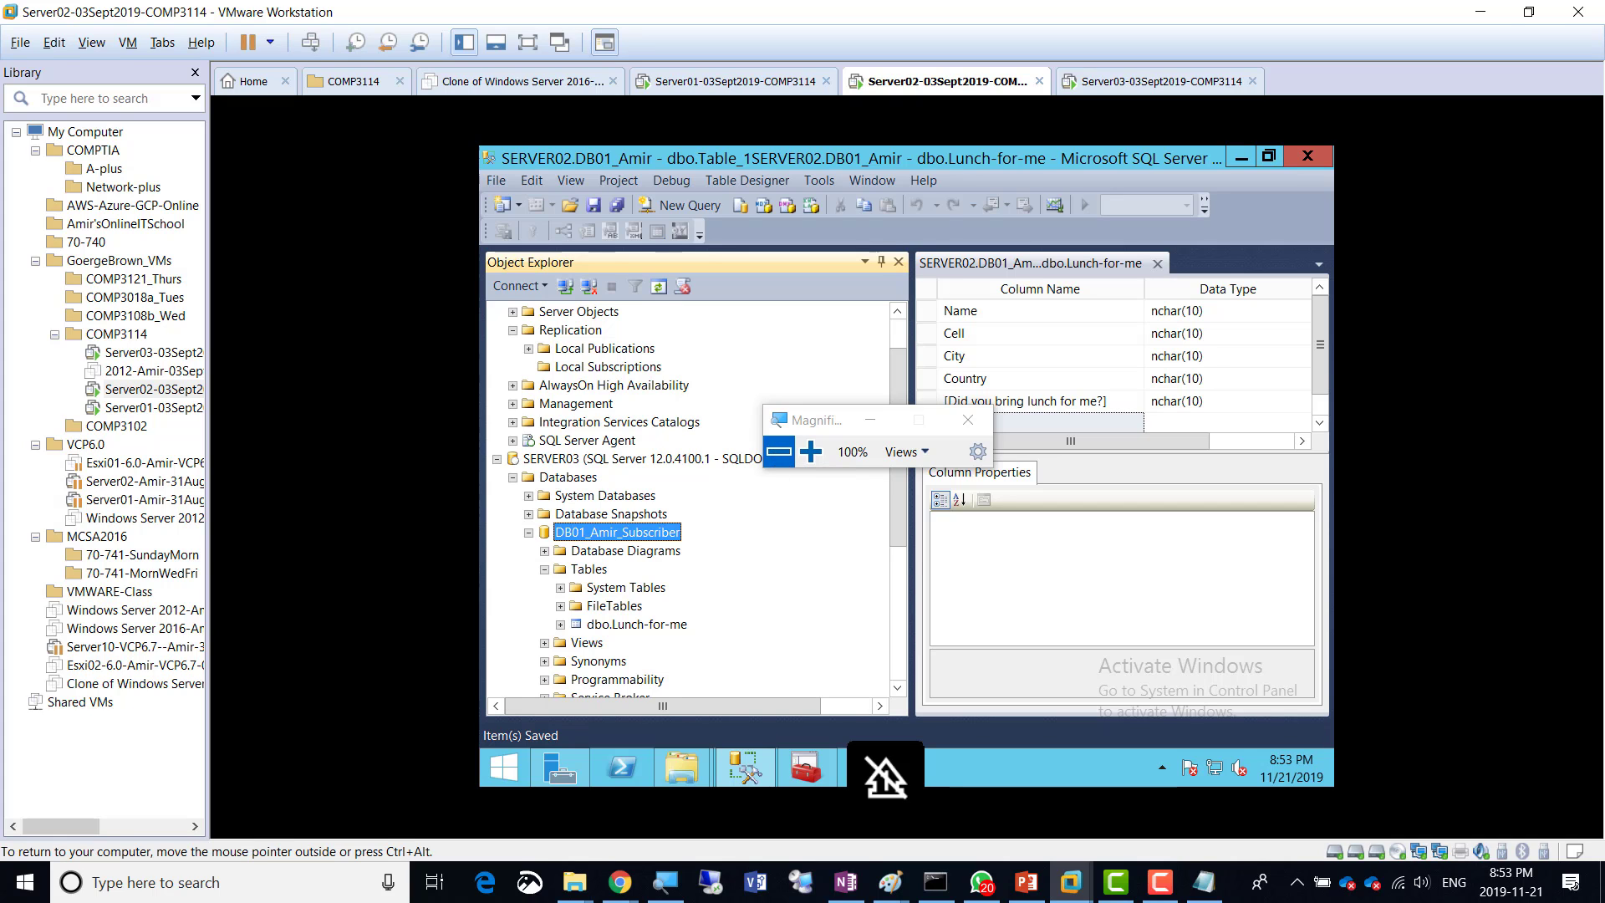
Switch to OneNote and duplicate the "Screenshot 7 = Subscriber database creation Summary for Server03 on Server02" line directly below itself
click(845, 882)
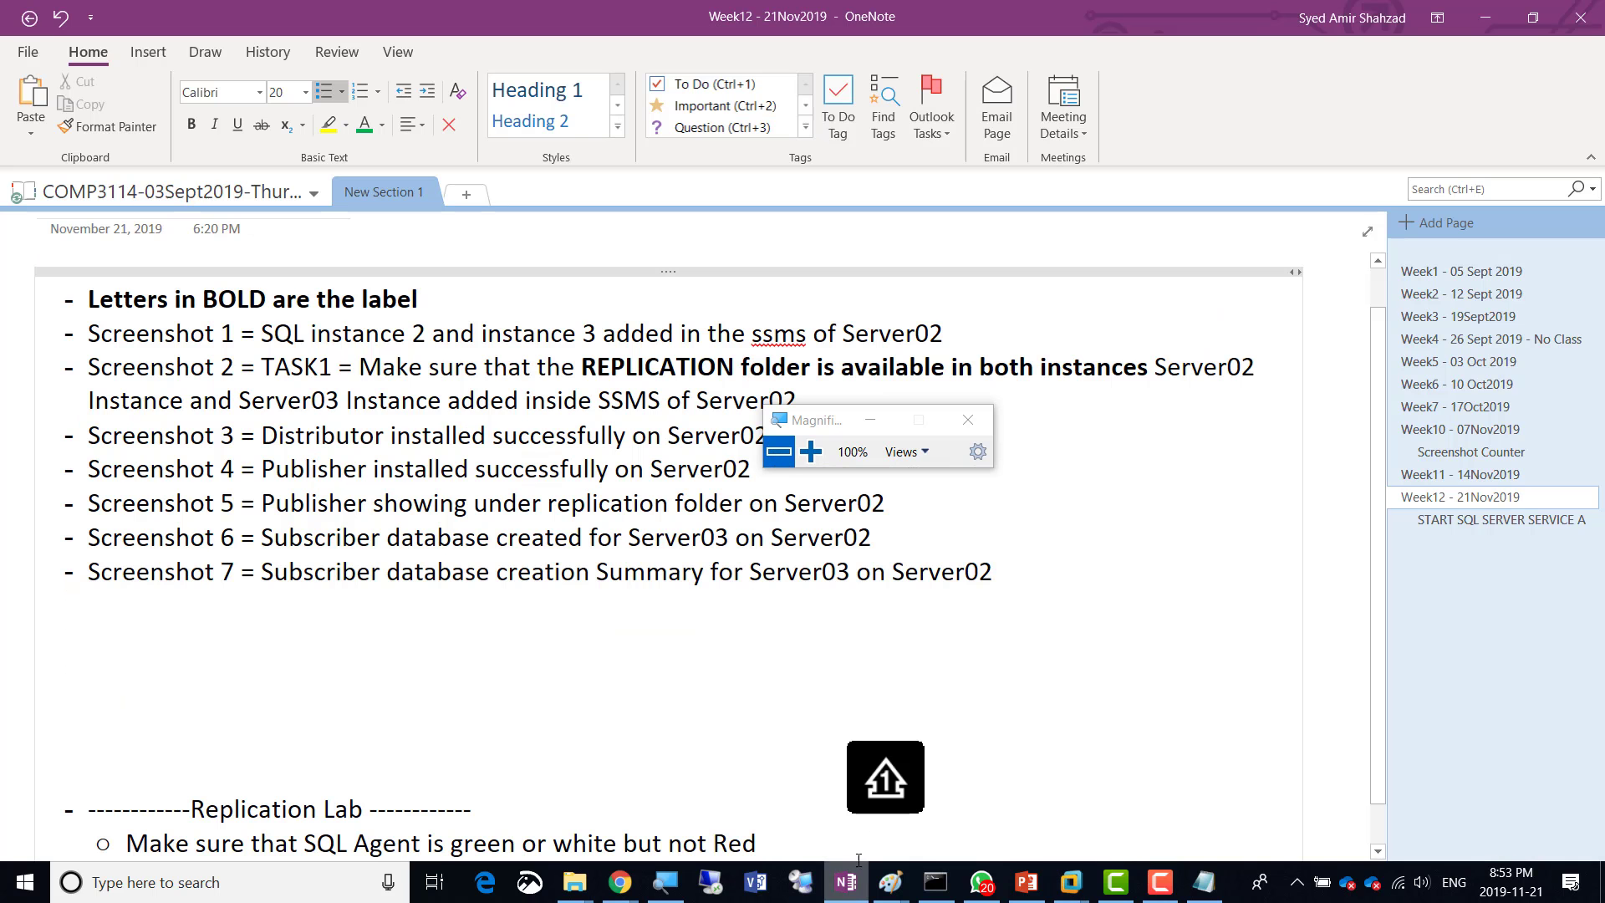
triple_click(1004, 571)
key(ctrl+c)
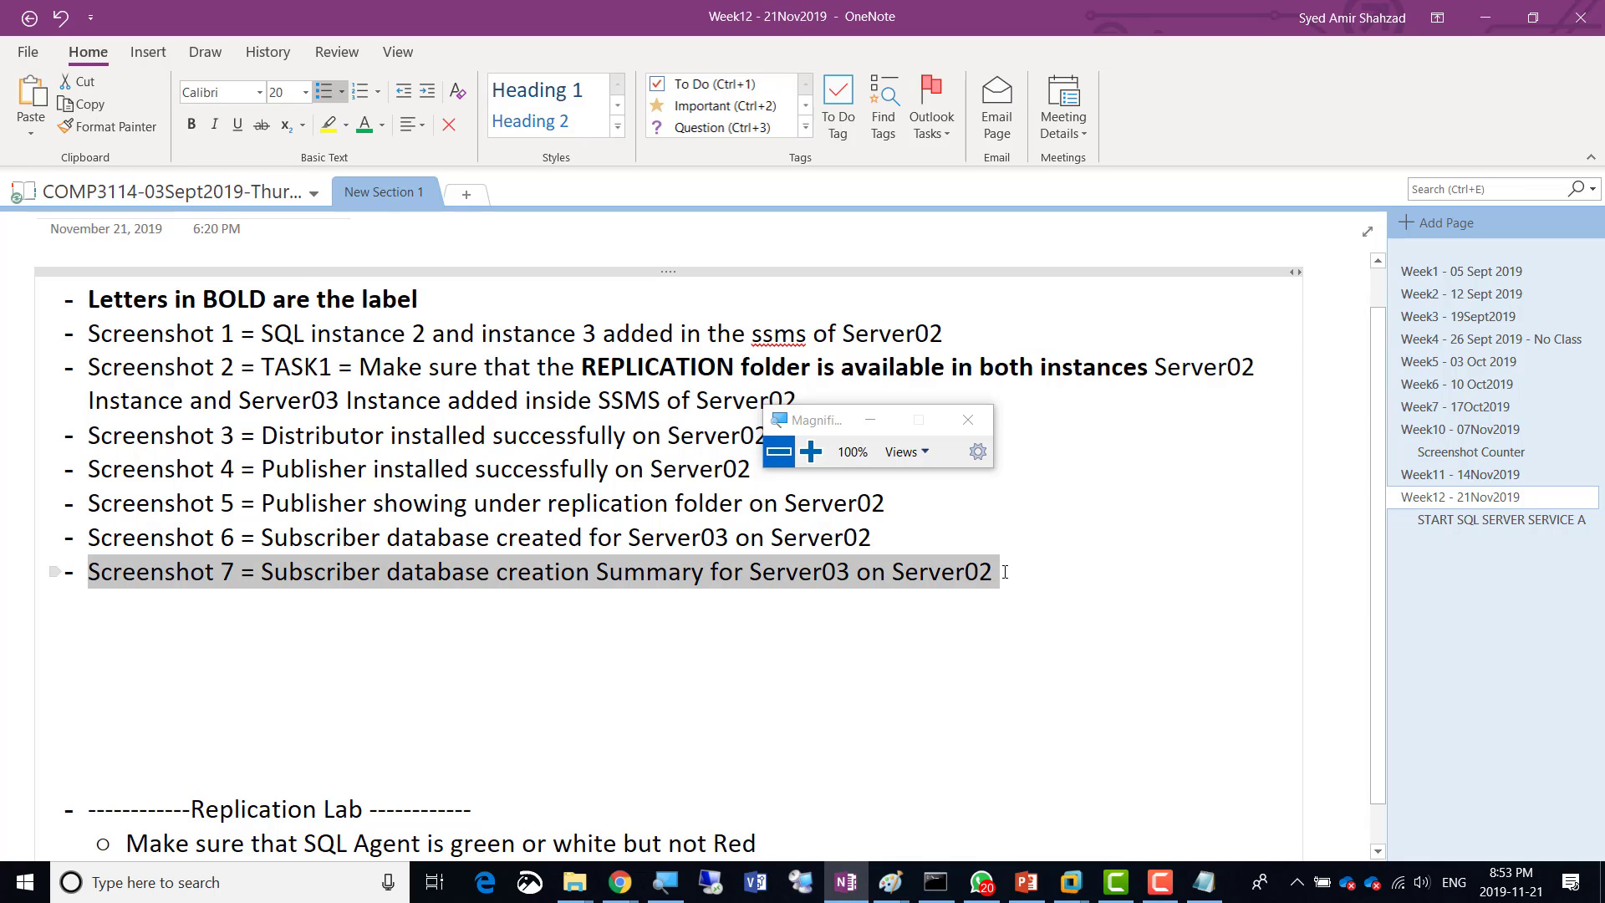
click(1004, 571)
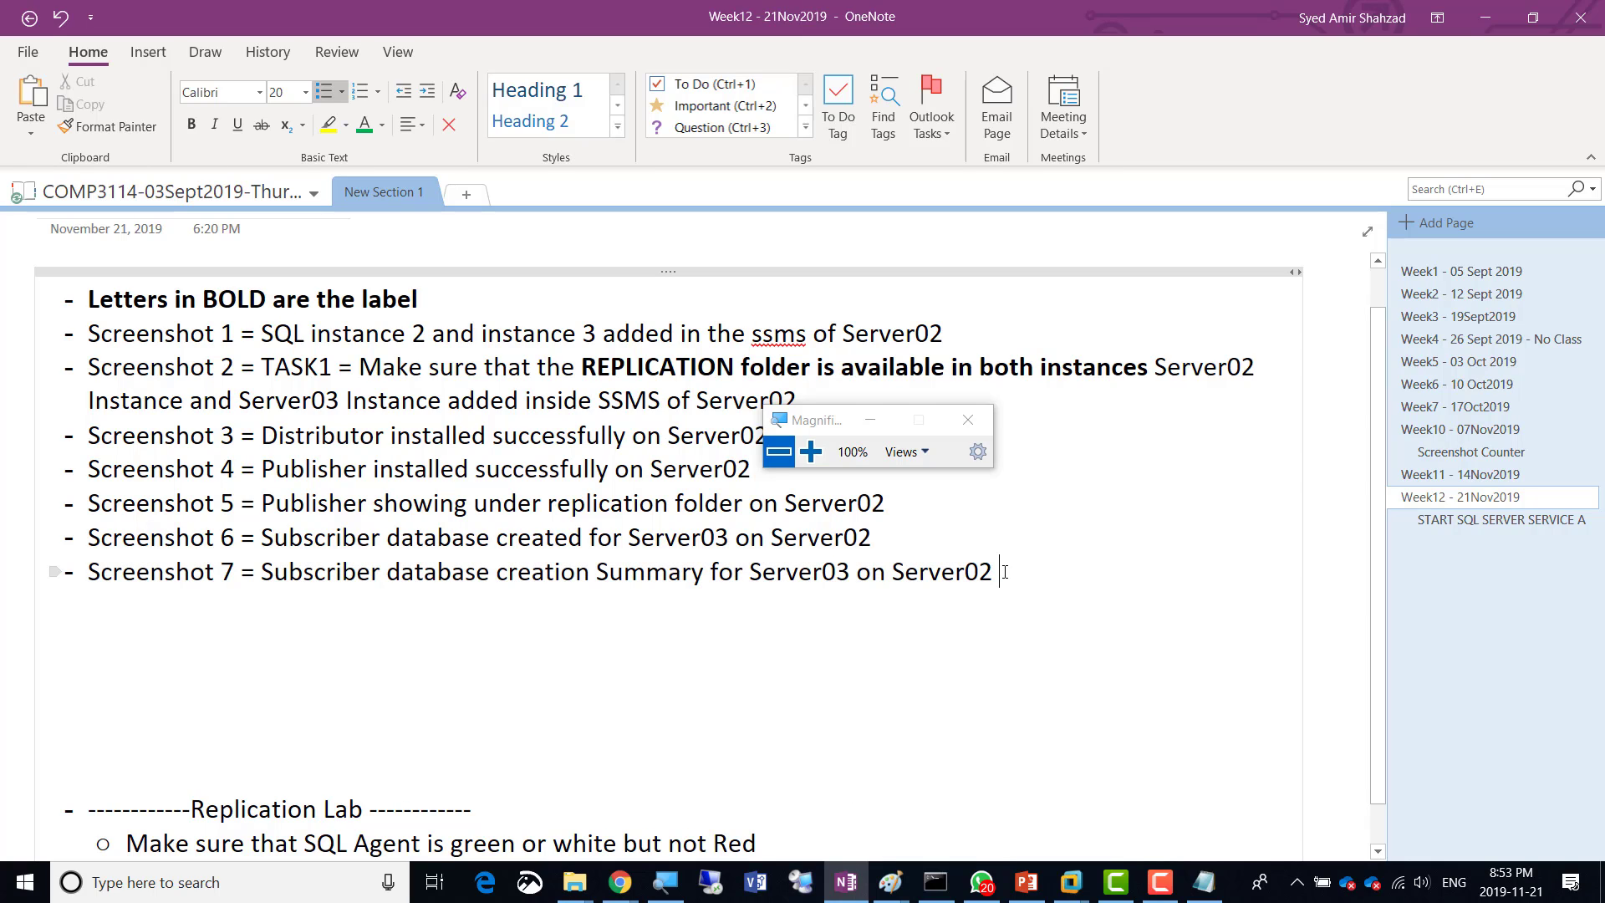
key(Return)
key(ctrl+v)
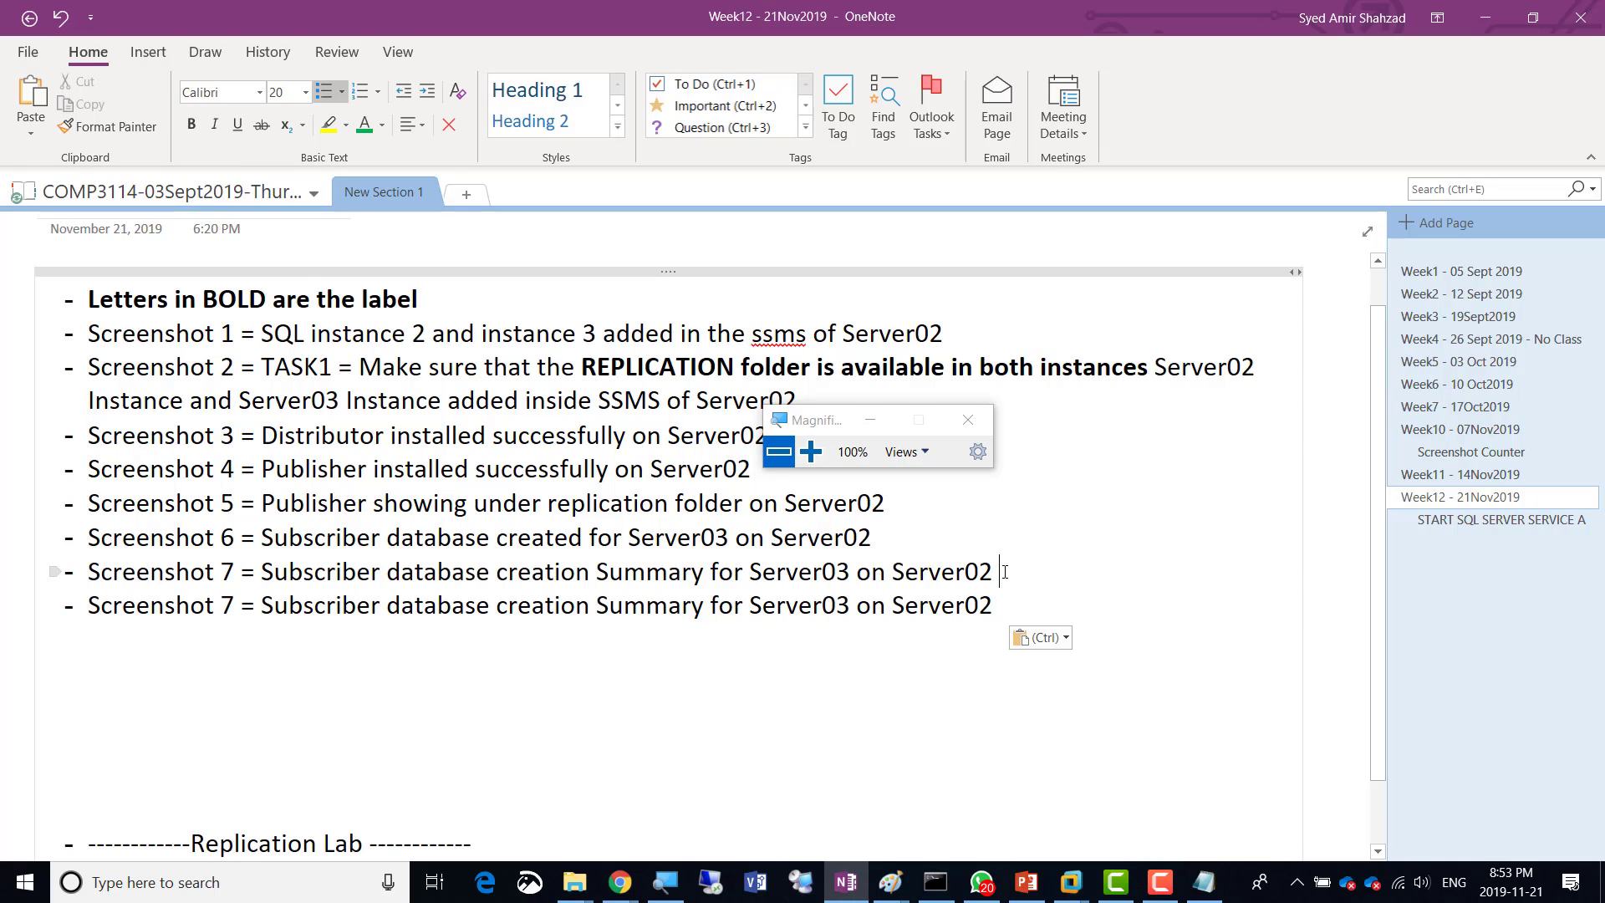
Renumber the duplicated Screenshot 7 line as Screenshot 8
key(Home)
key(Right)
key(Right)
key(Right)
key(Right)
key(Right)
key(Right)
key(Right)
key(Right)
key(Right)
key(Right)
key(Right)
key(shift+Right)
text(8)
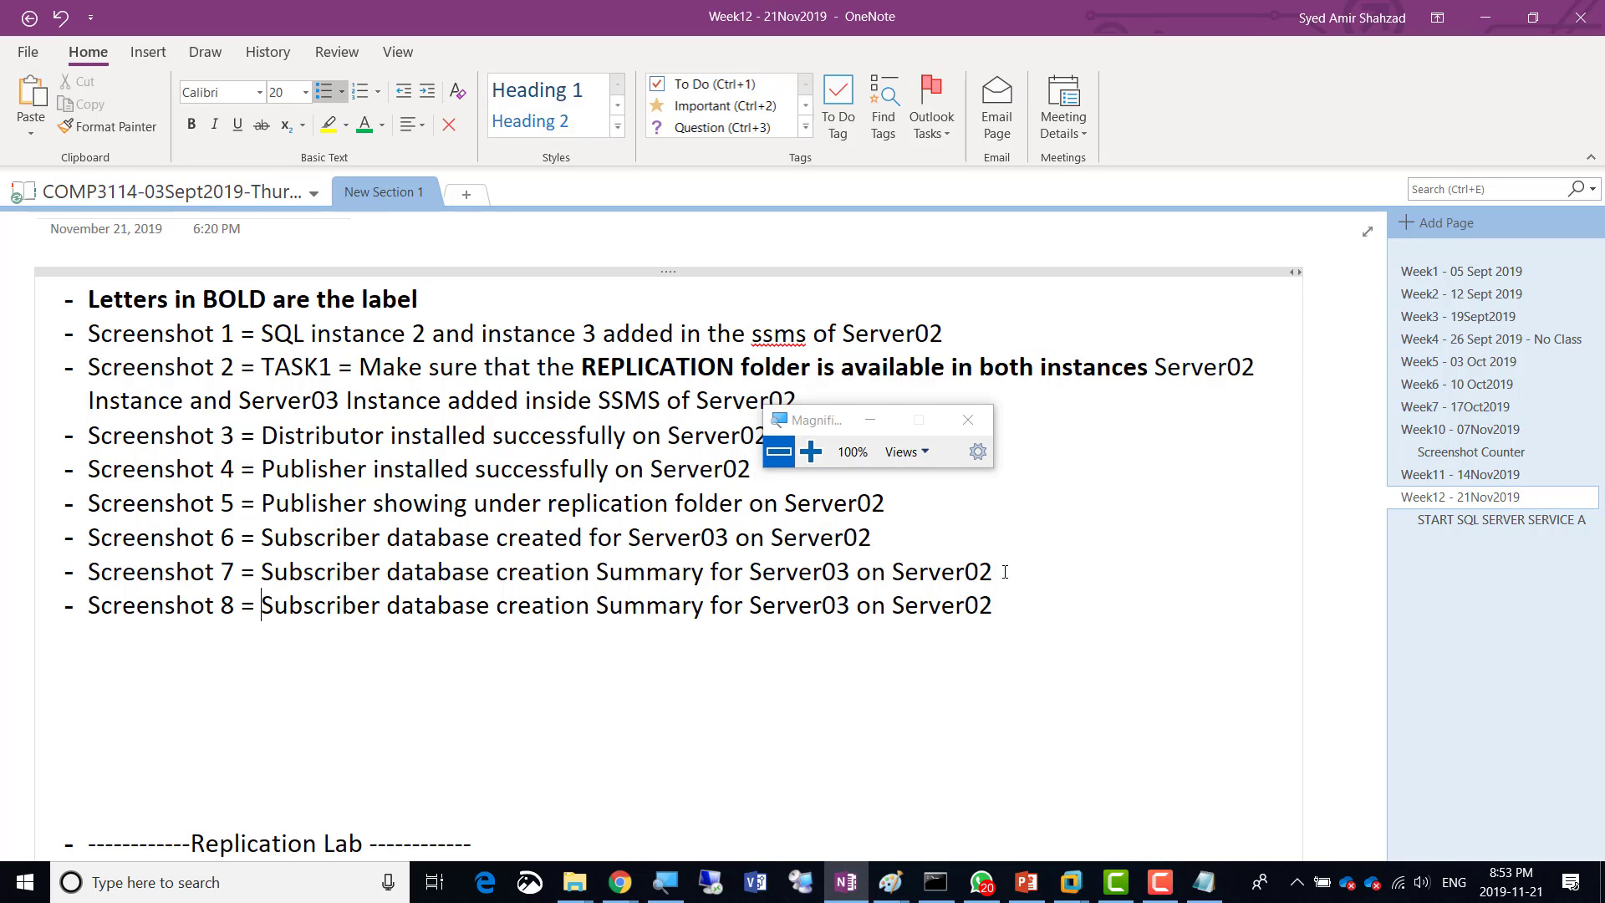
Replace "creation Summary for Server03 on Server02" in the Screenshot 8 line with "has the table which was in publisher Database"
key(shift+Right)
key(shift+Right)
key(shift+Right)
key(shift+Right)
key(shift+Right)
key(shift+Right)
key(shift+Right)
key(shift+Right)
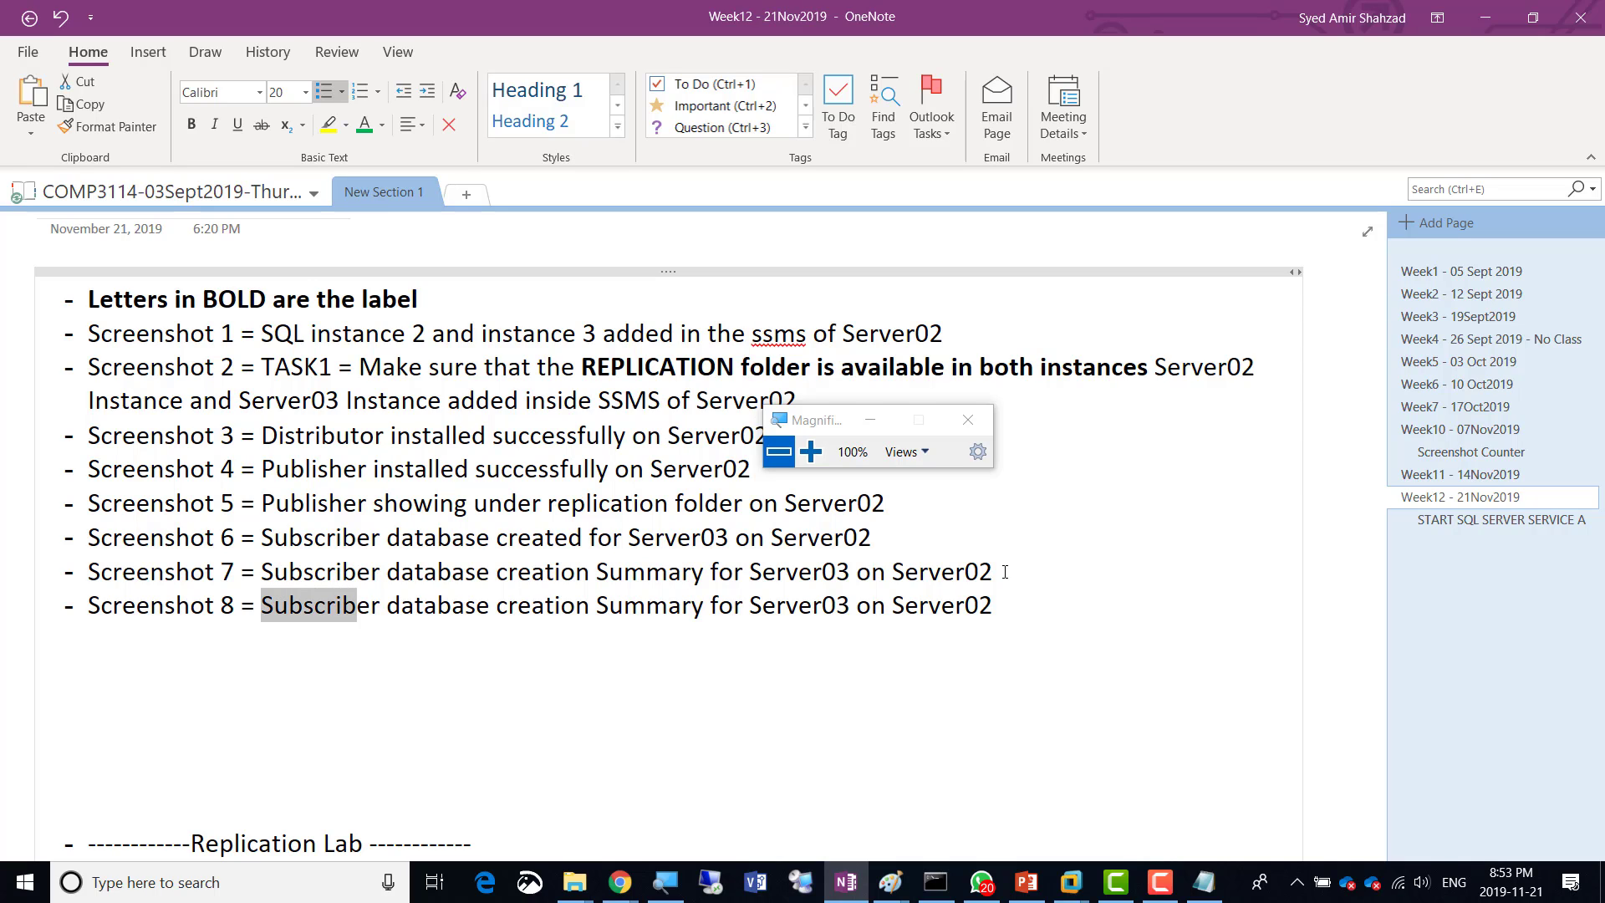
key(Right)
key(Right)
key(Right)
key(Right)
key(Right)
key(Right)
key(Right)
key(Right)
key(Right)
key(Right)
key(Right)
key(Right)
key(Right)
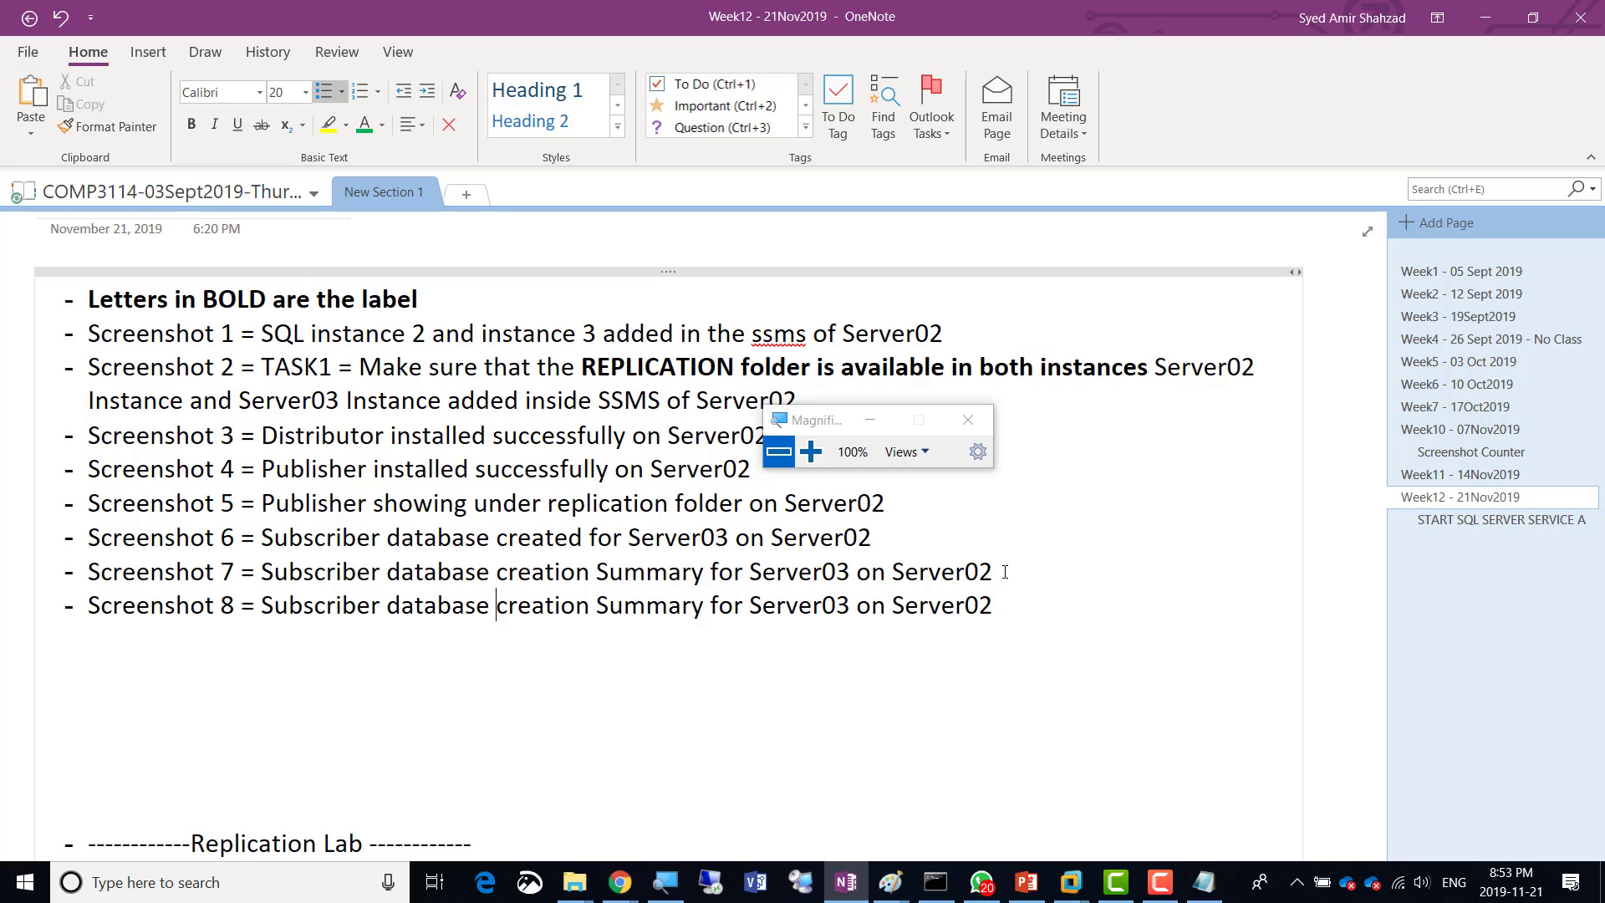
key(shift+Right)
key(shift+Right)
key(shift+Right)
key(shift+Right)
key(shift+Right)
key(shift+Right)
key(shift+Right)
key(shift+Right)
key(shift+Right)
key(shift+Right)
key(shift+Right)
key(shift+Right)
key(shift+Right)
key(shift+Right)
key(shift+Right)
key(shift+Right)
key(shift+Right)
key(shift+Right)
key(shift+Right)
key(shift+Right)
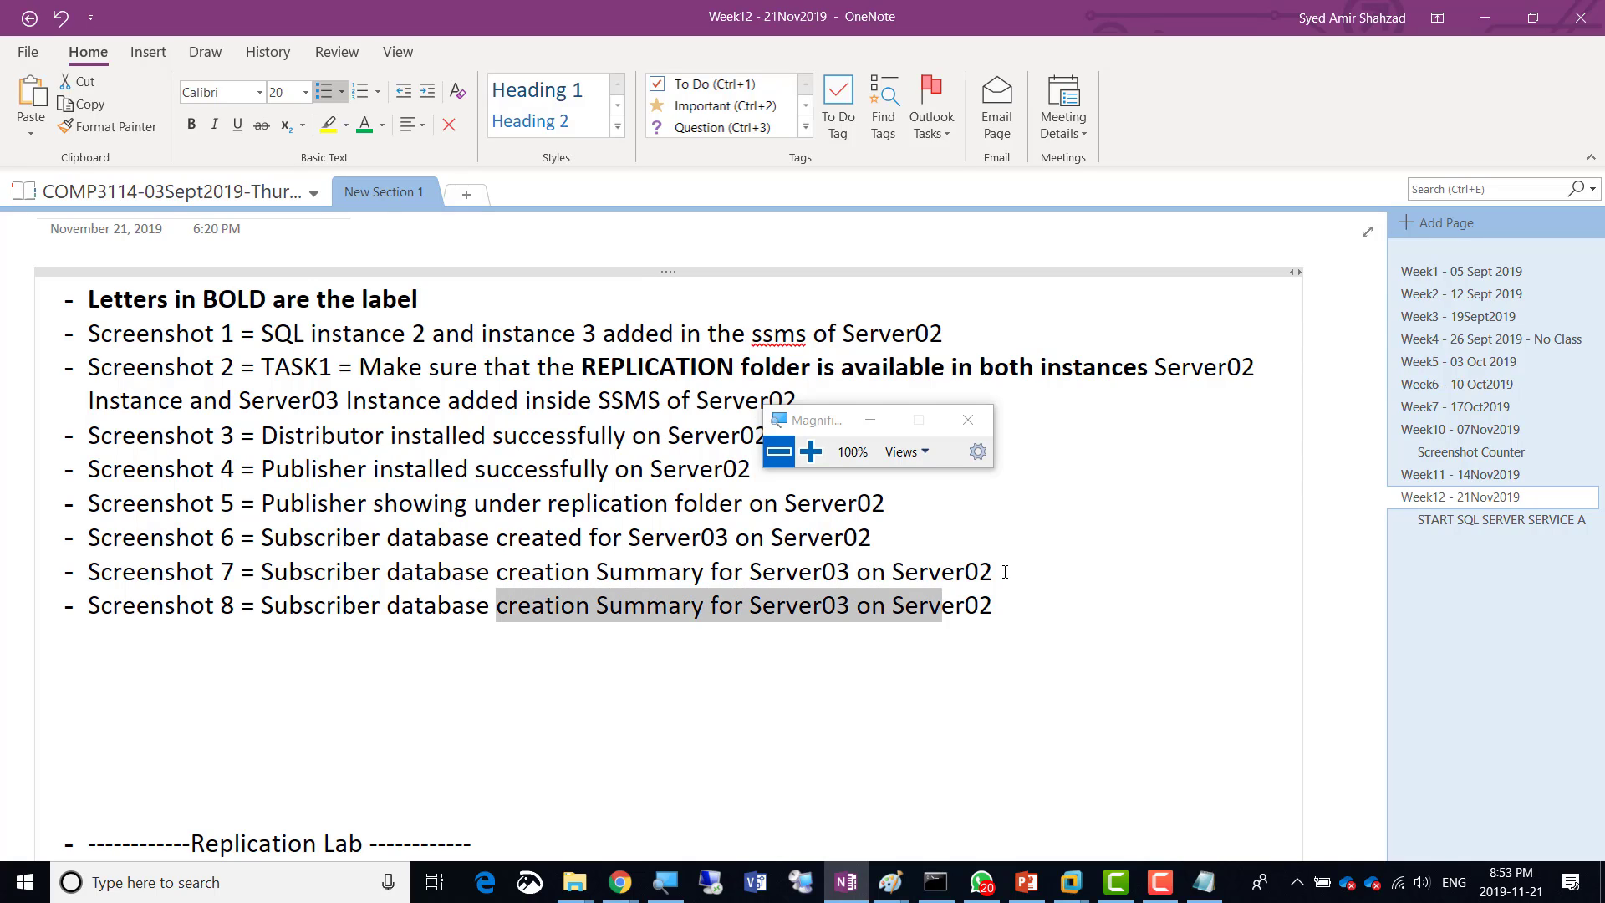
key(shift+Right)
key(shift+Right)
key(shift+Right)
key(shift+Right)
text(has )
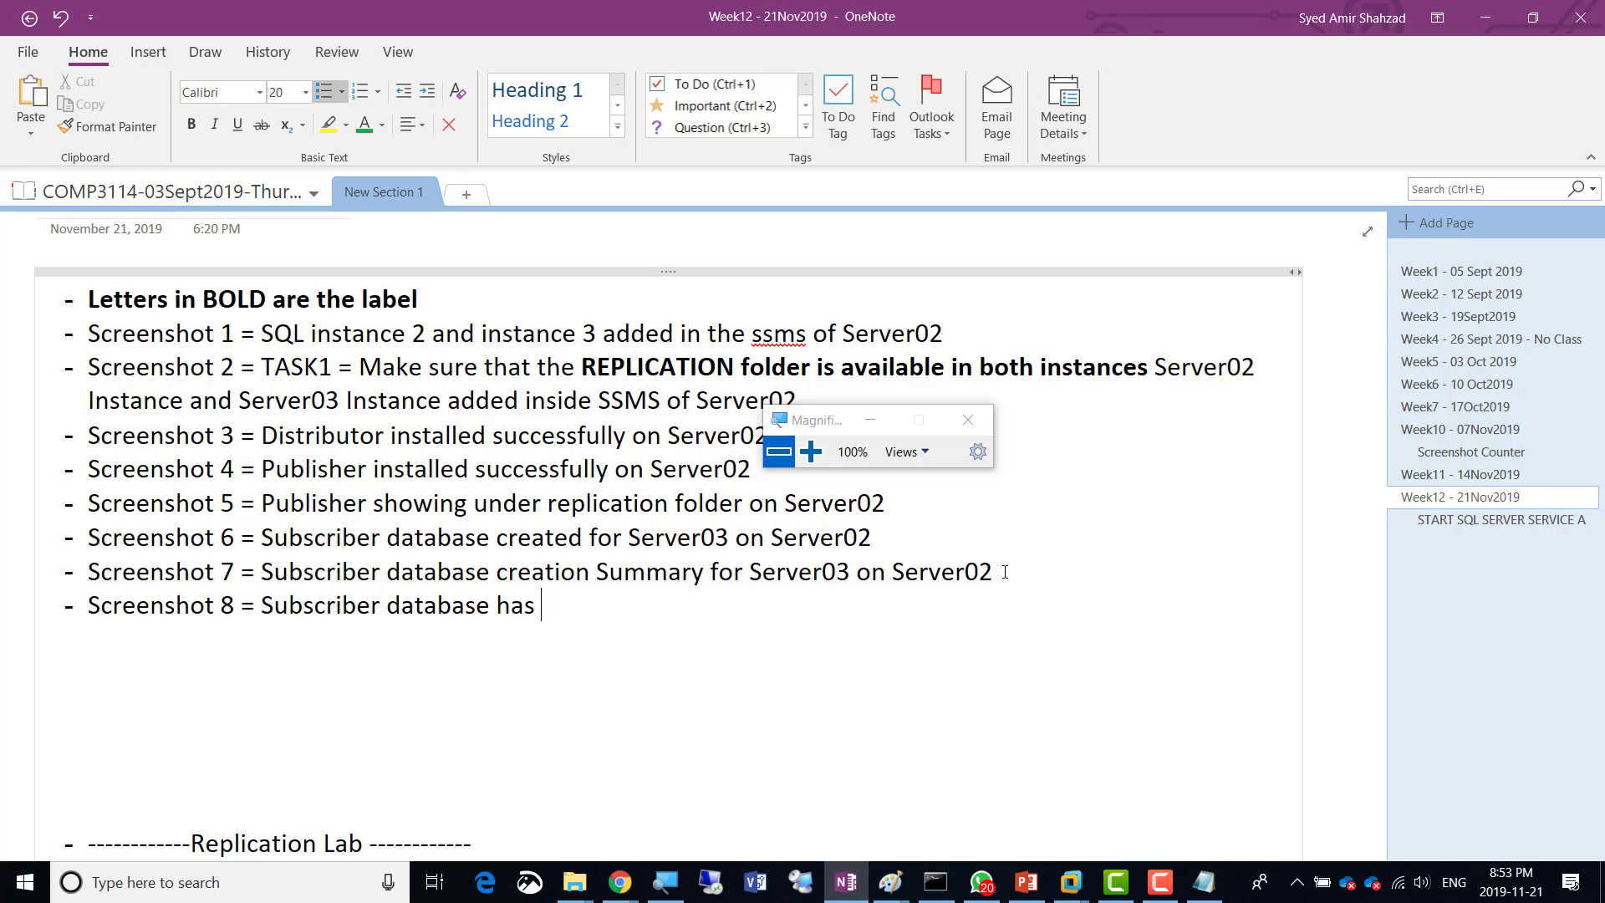
text(the table in)
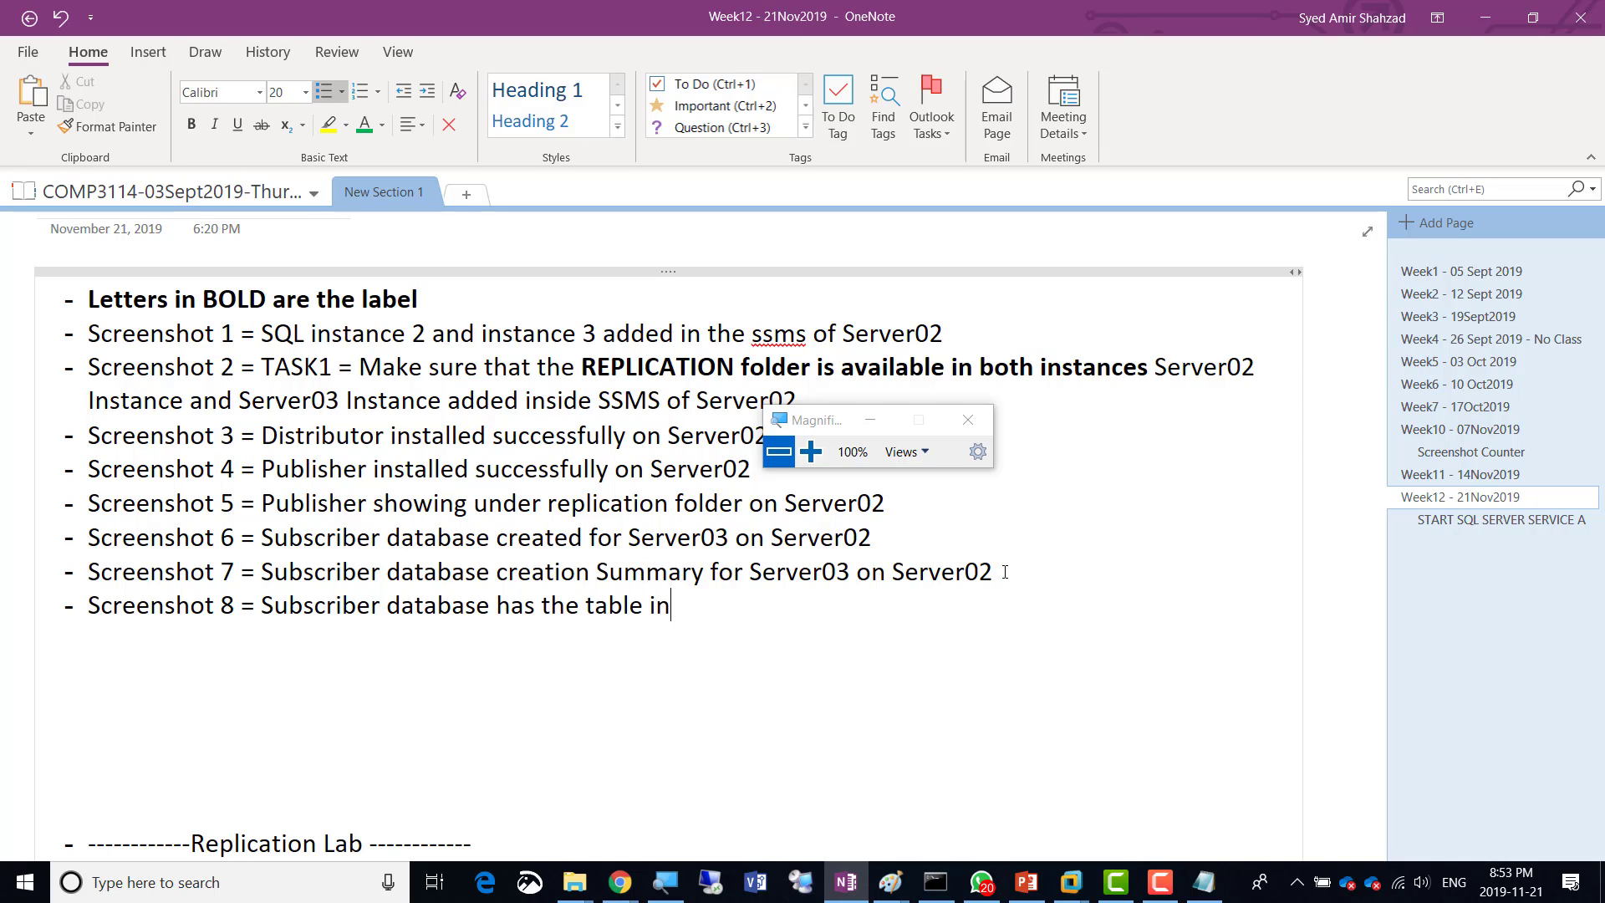
key(BackSpace)
key(BackSpace)
text(which )
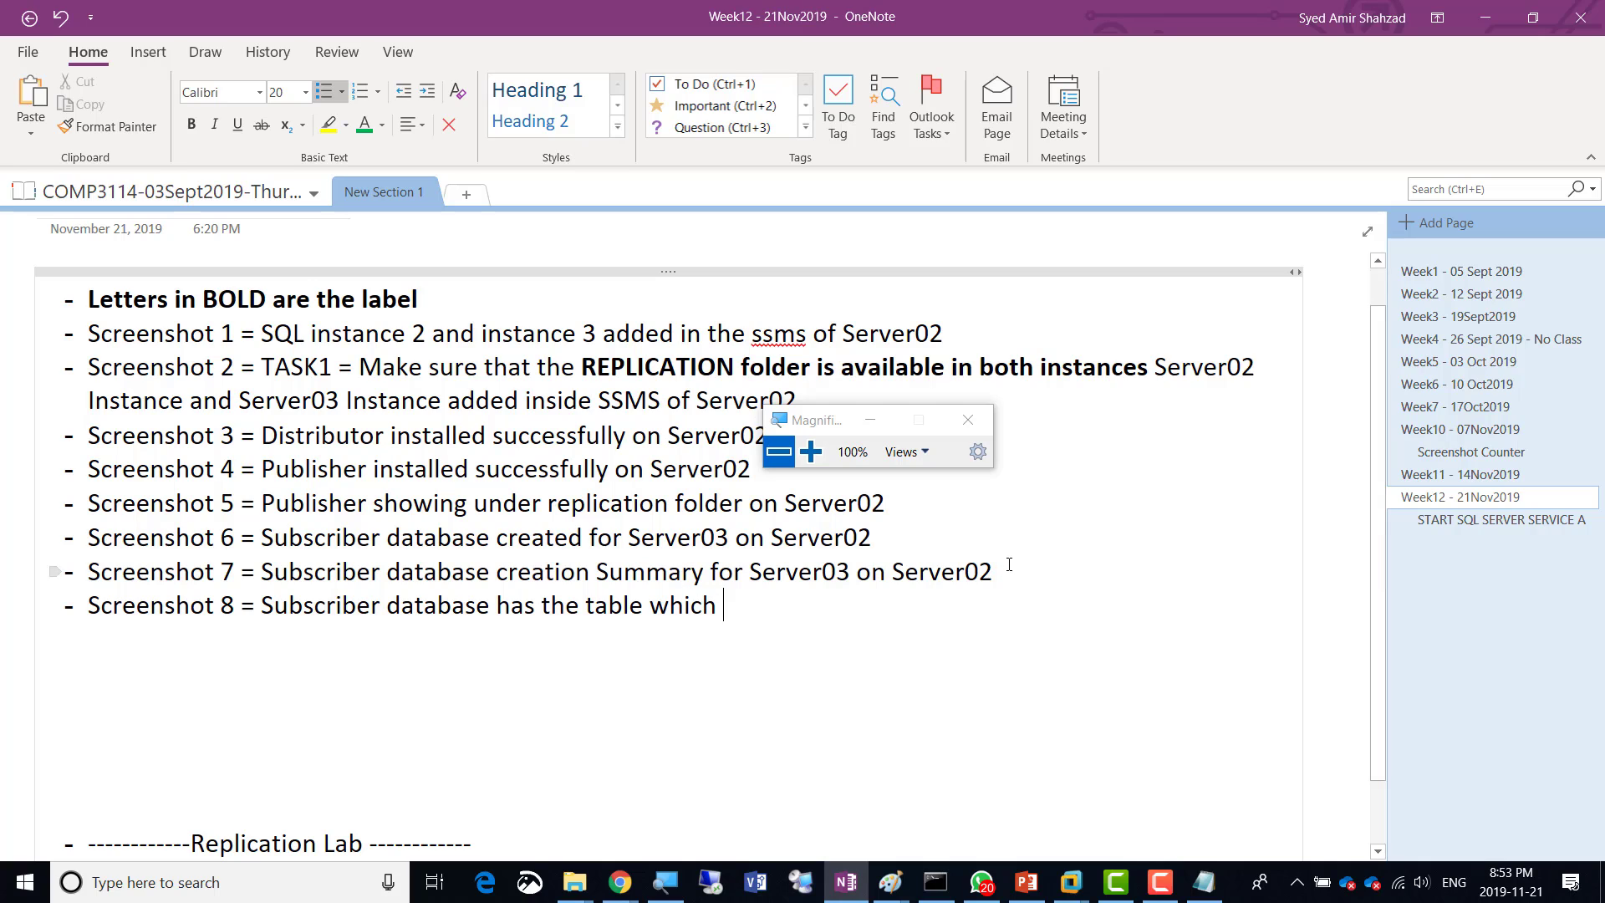
text(was in publisher)
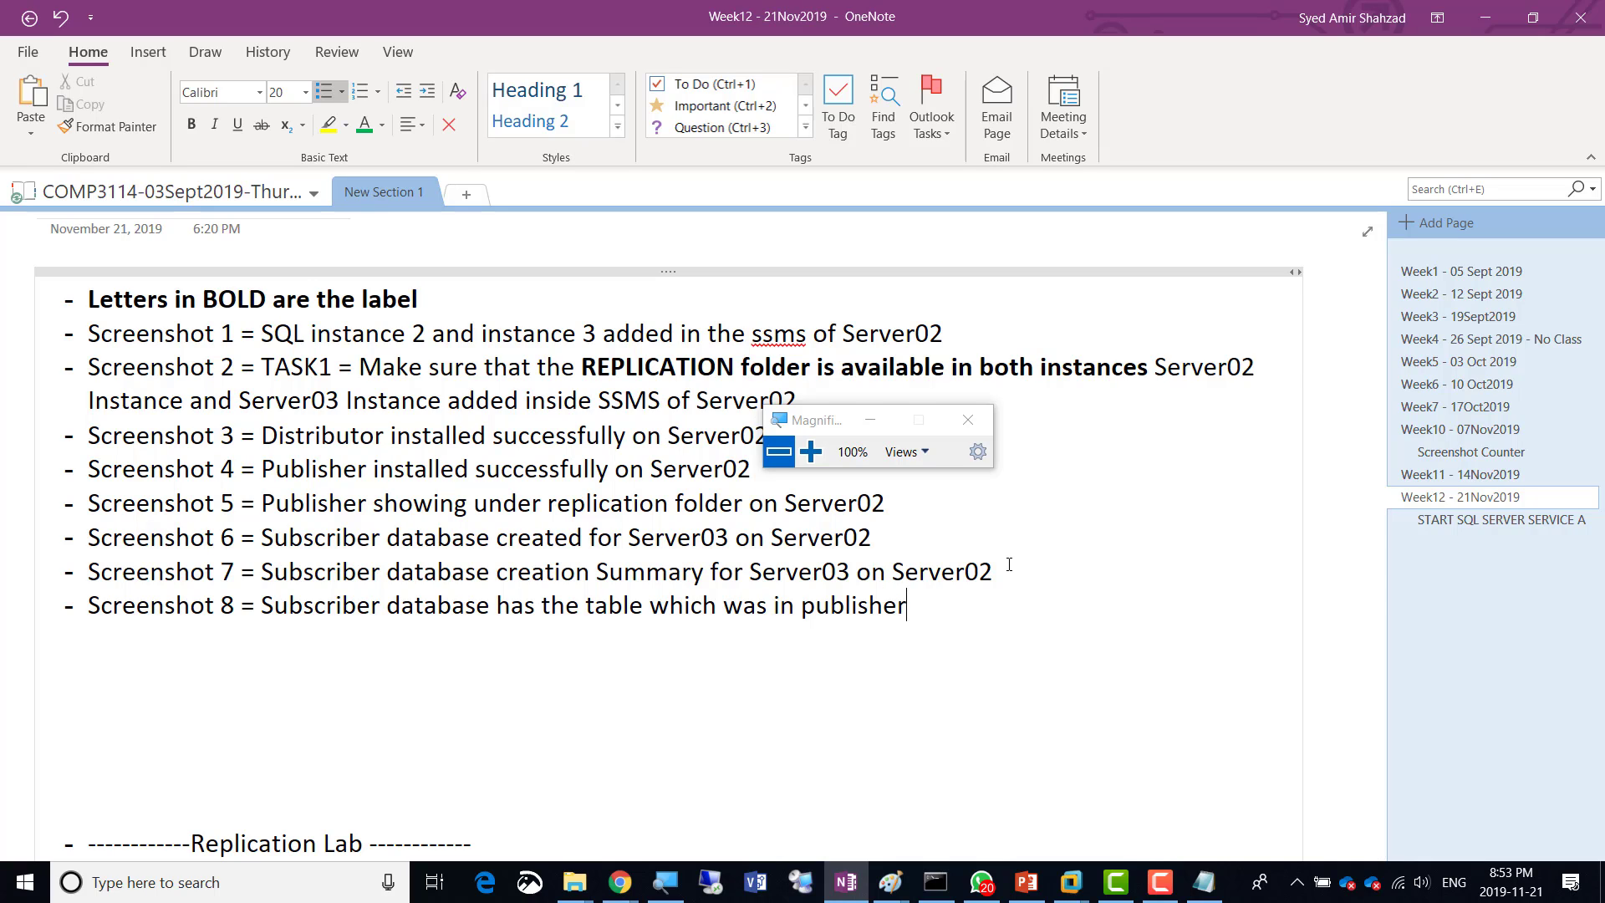
text( Database)
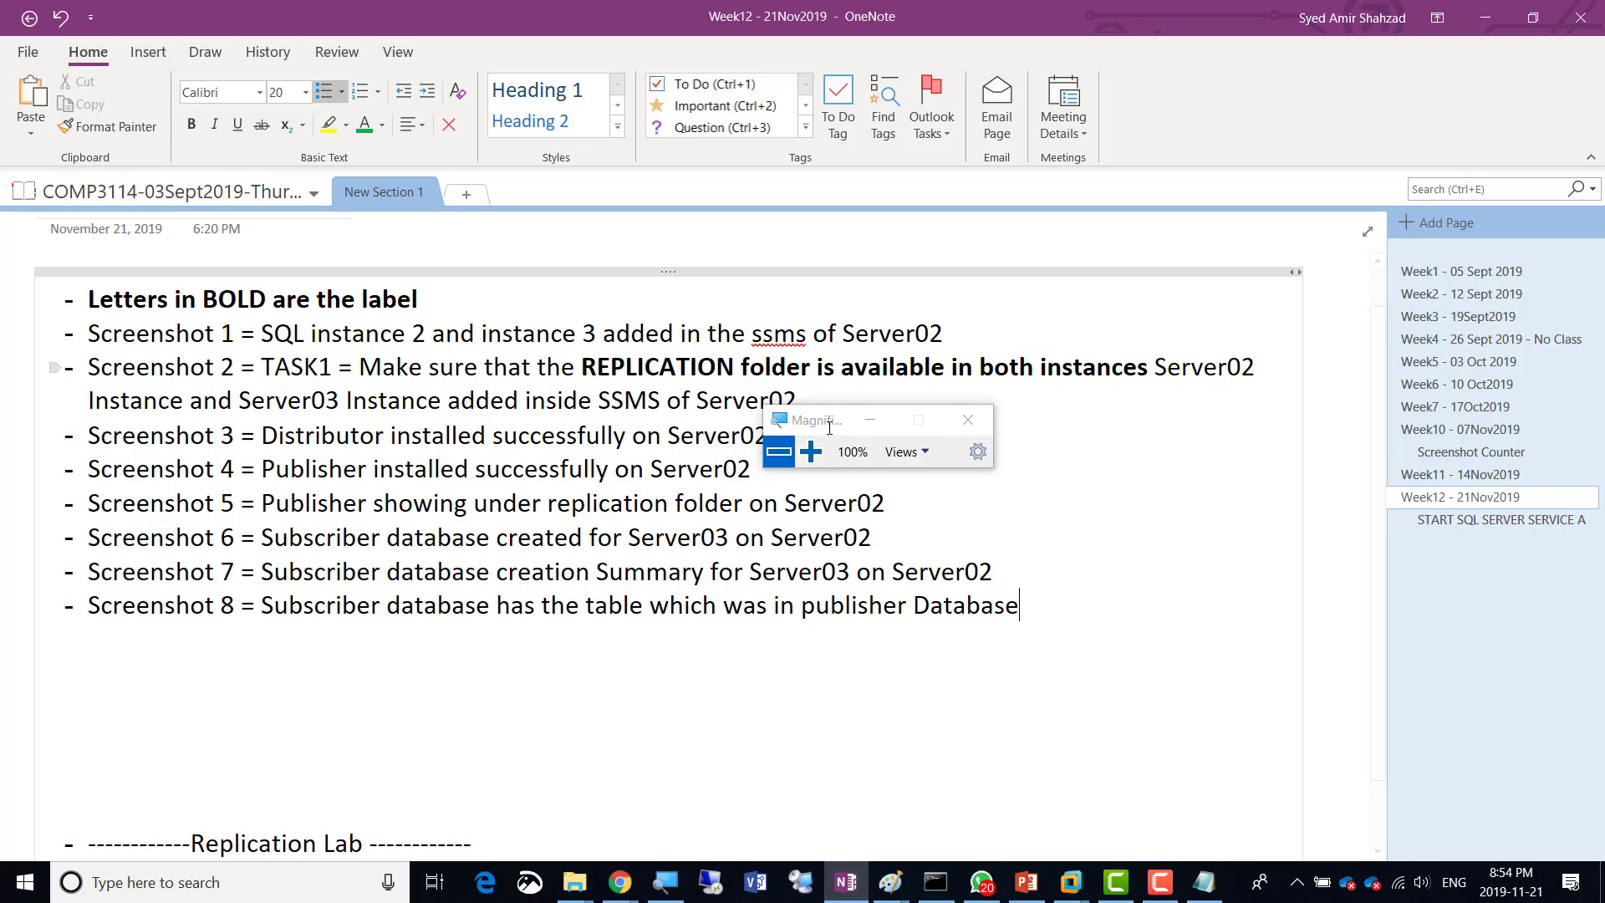
drag(828, 428, 855, 400)
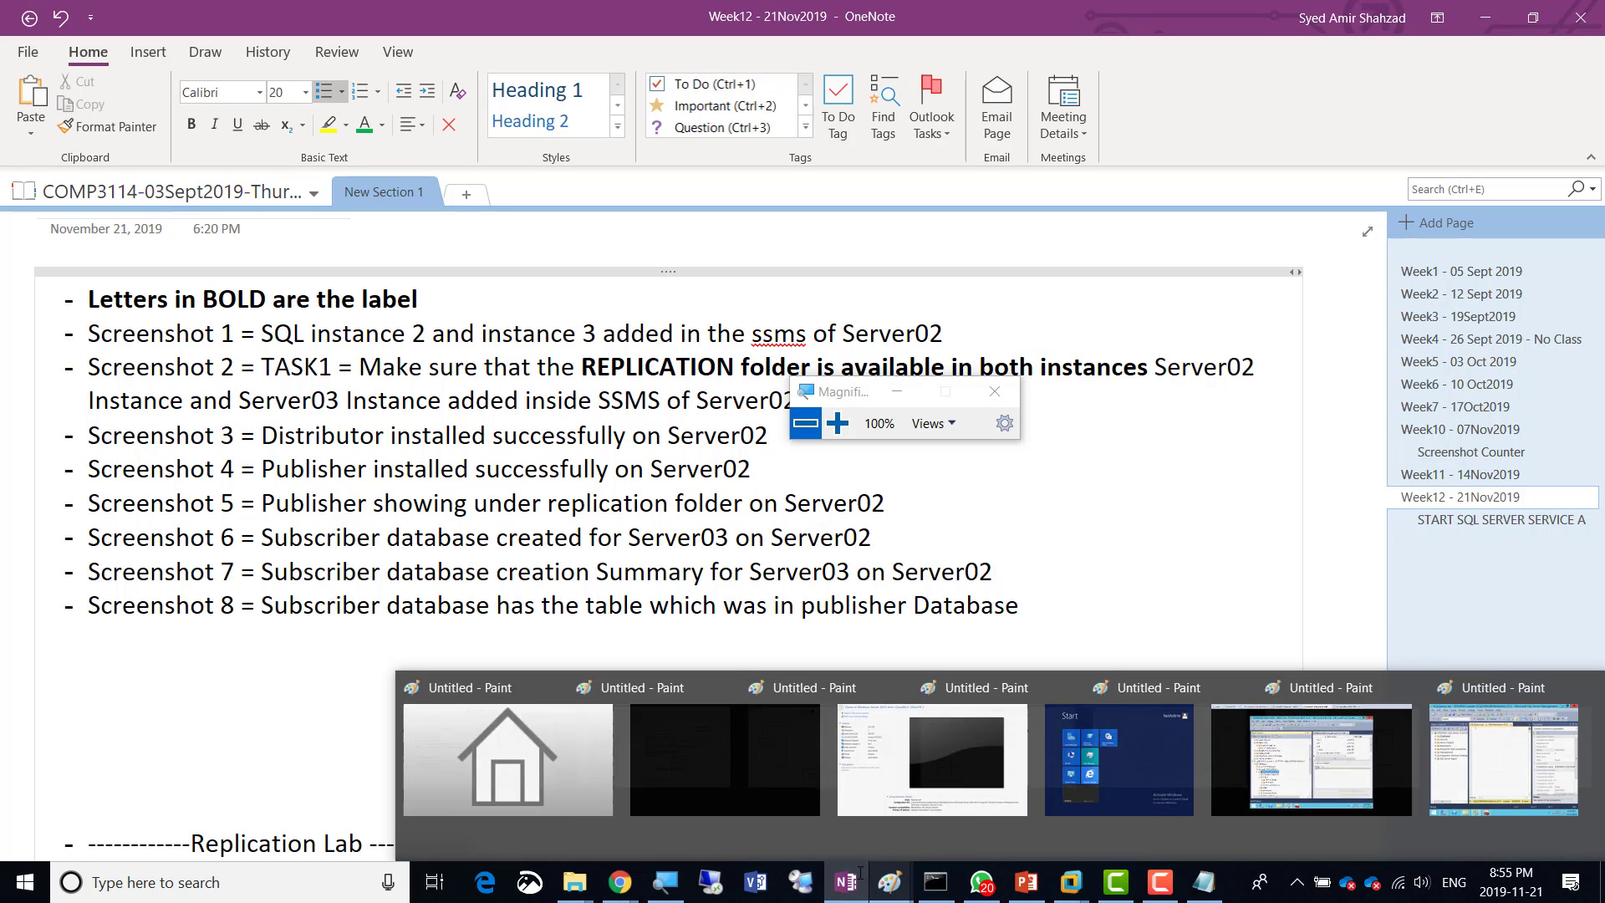
click(1160, 882)
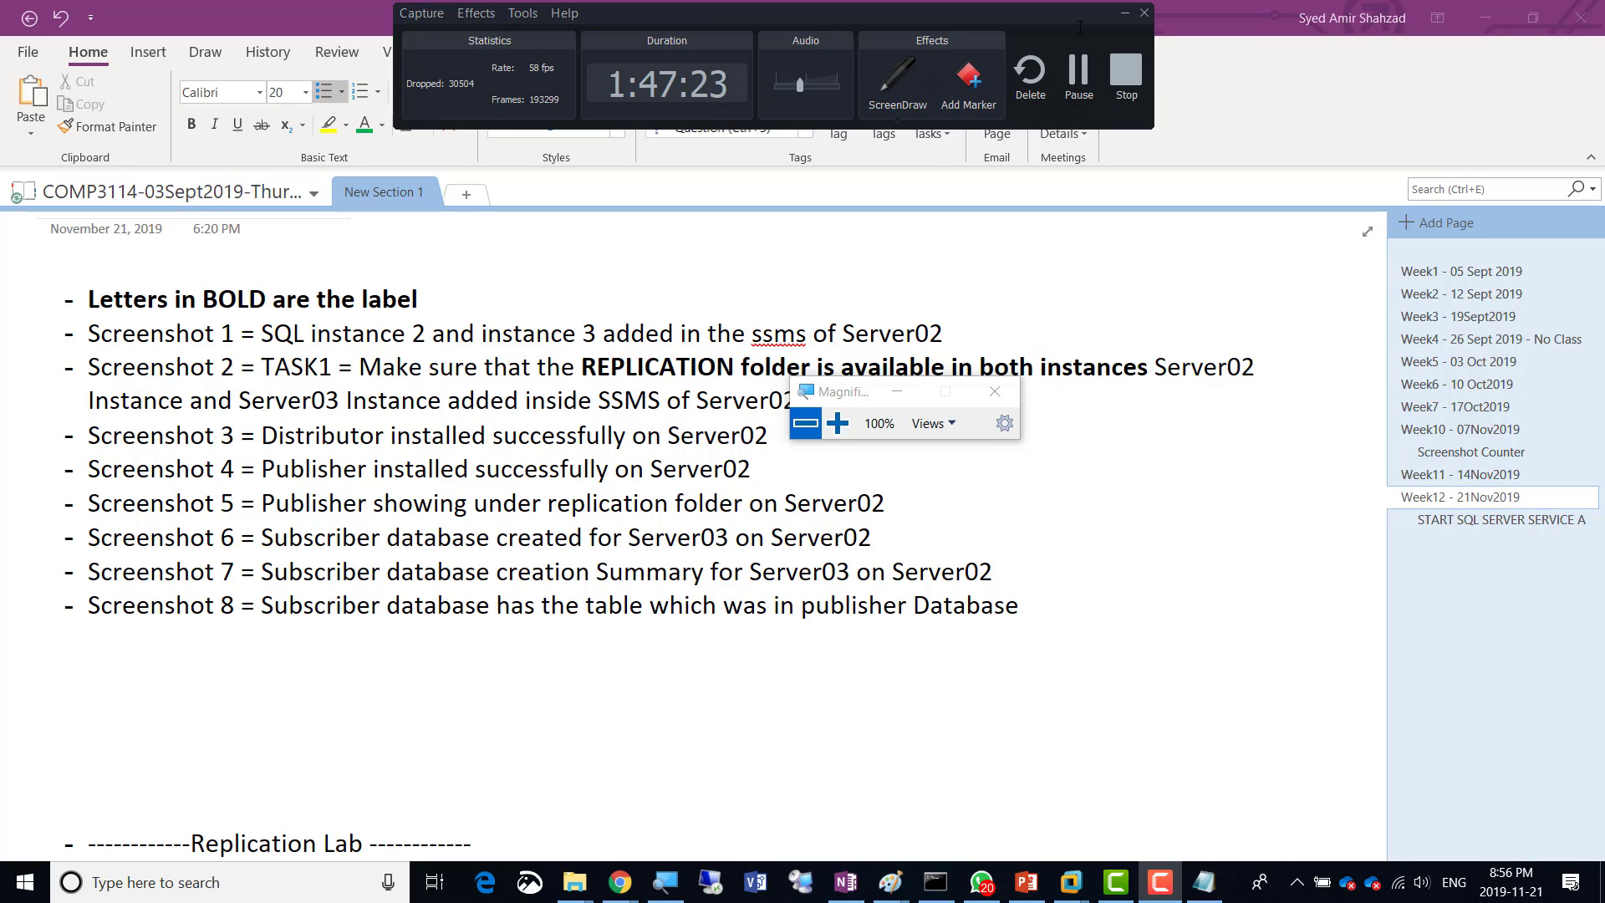
click(1122, 13)
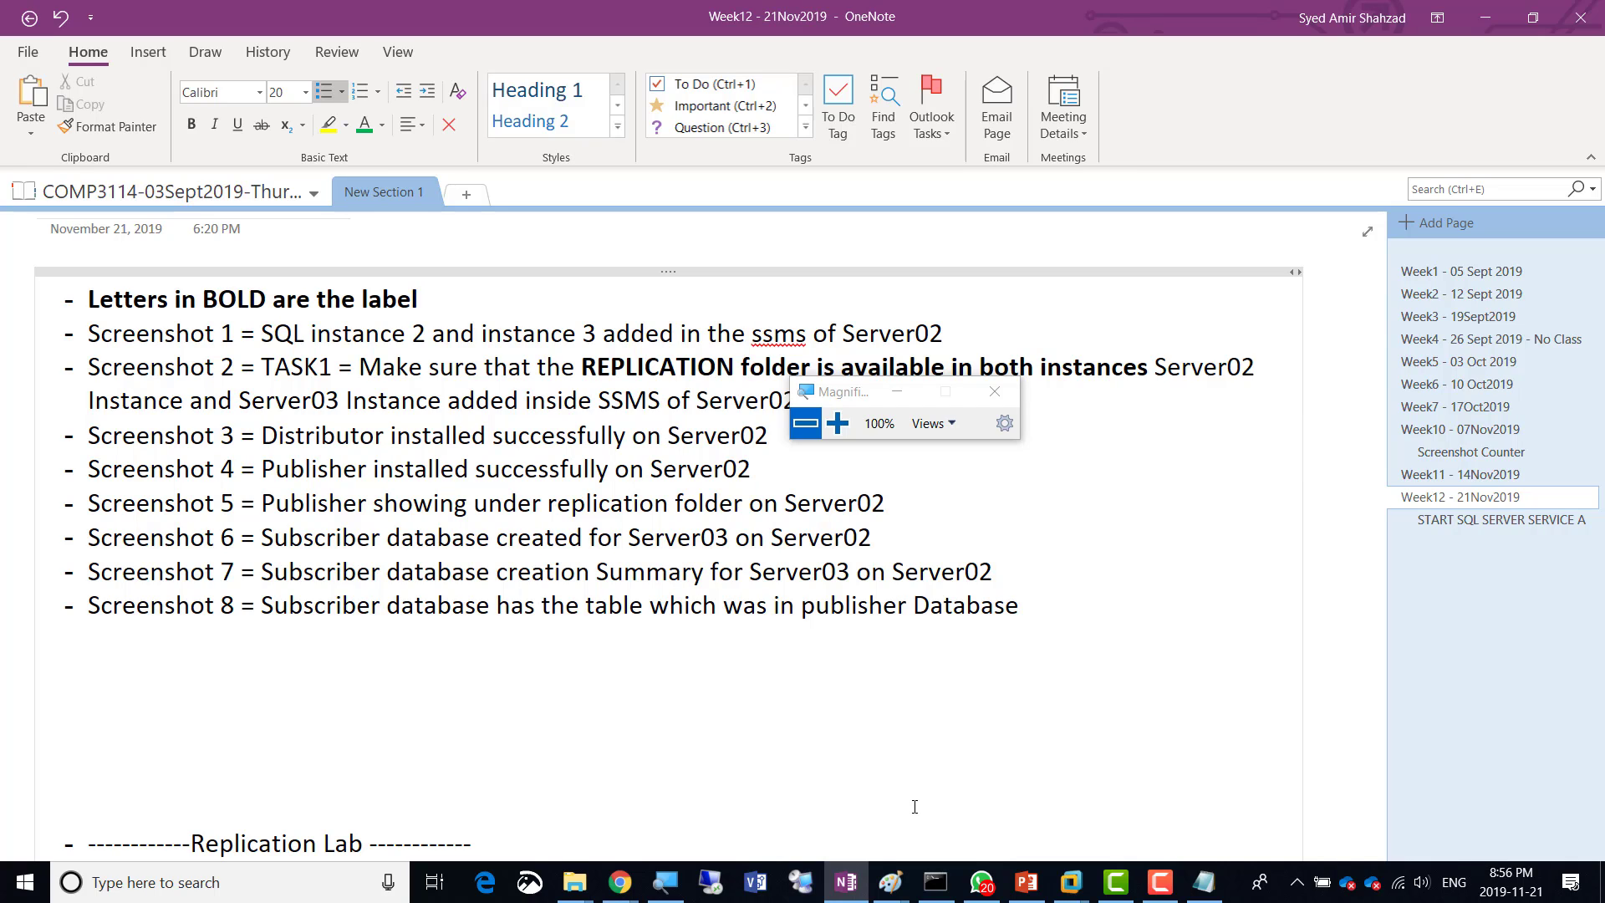
Switch to the PowerPoint replication presentation to review the "Lets do the lab" slide
click(1028, 882)
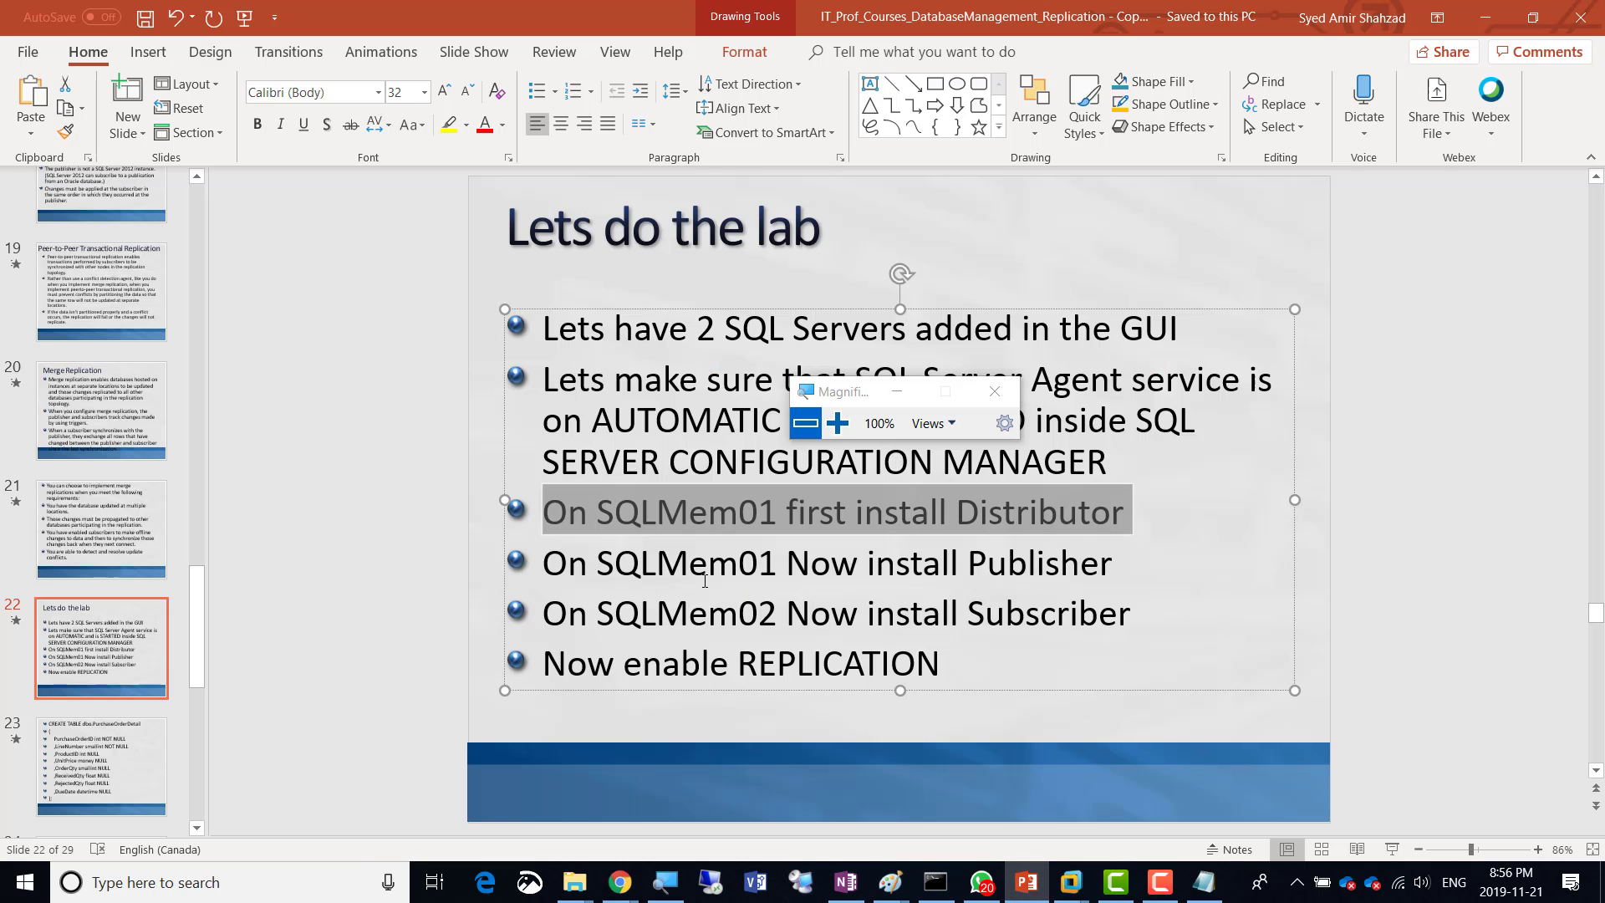